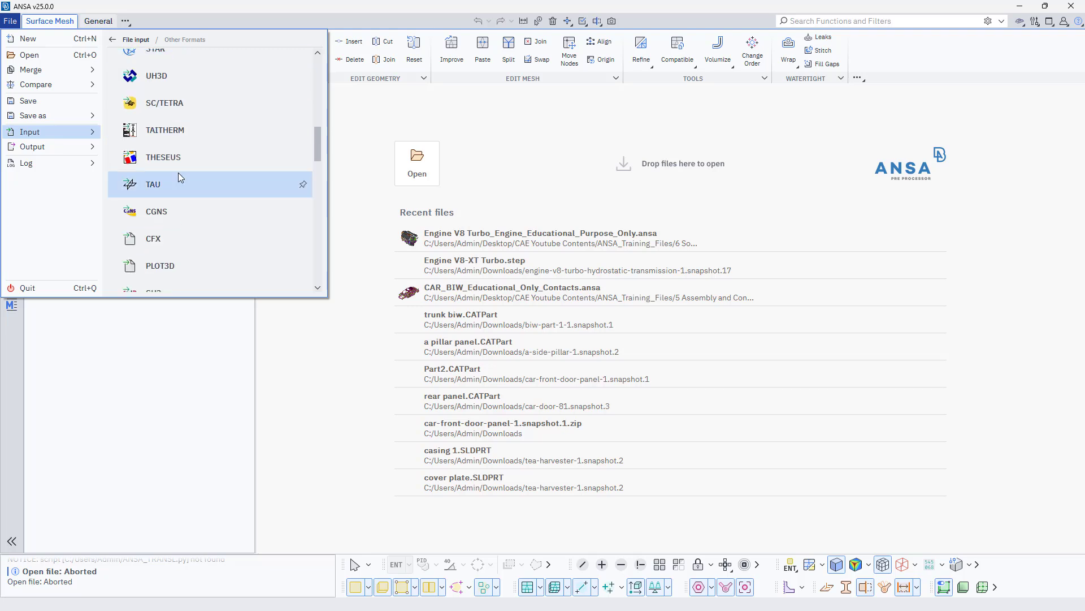
# Look through the list of other solver and geometry file formats available for input
pyautogui.scroll(-3, 178, 173)
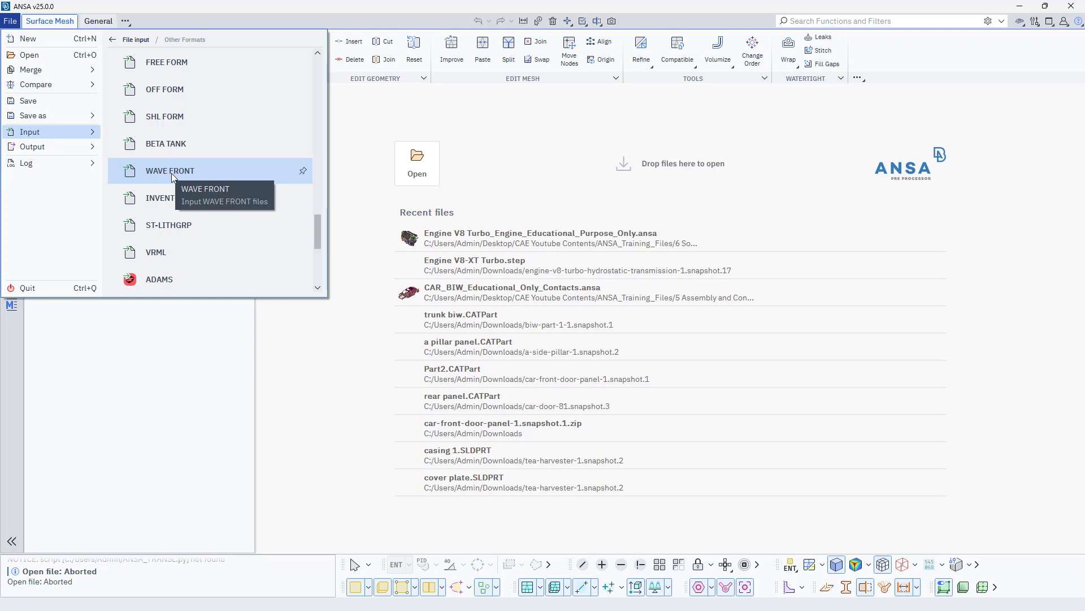
pyautogui.scroll(-5, 171, 173)
pyautogui.scroll(5, 175, 188)
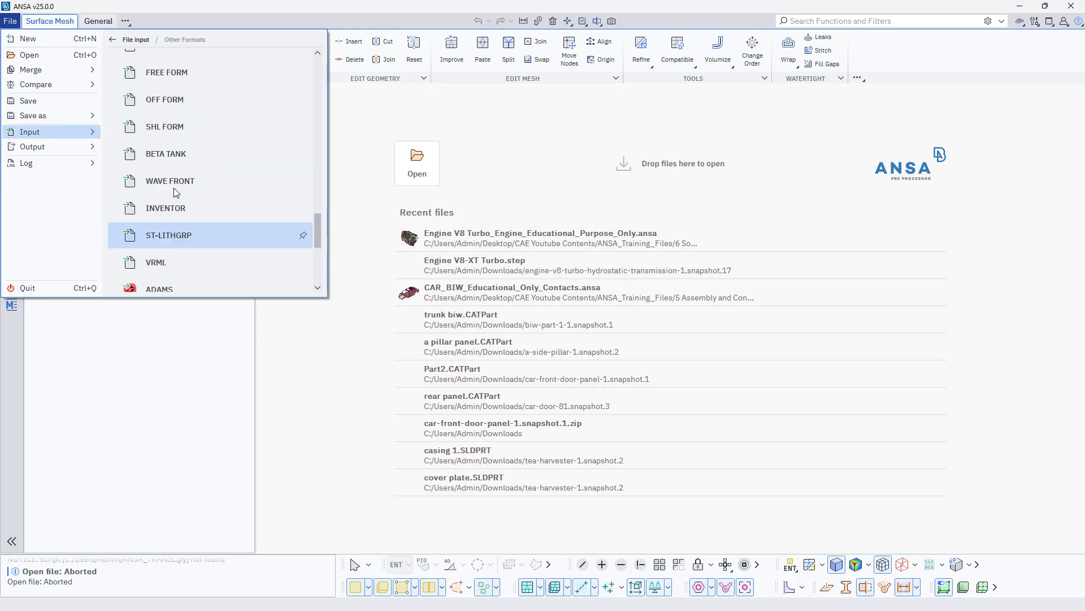
pyautogui.scroll(12, 174, 188)
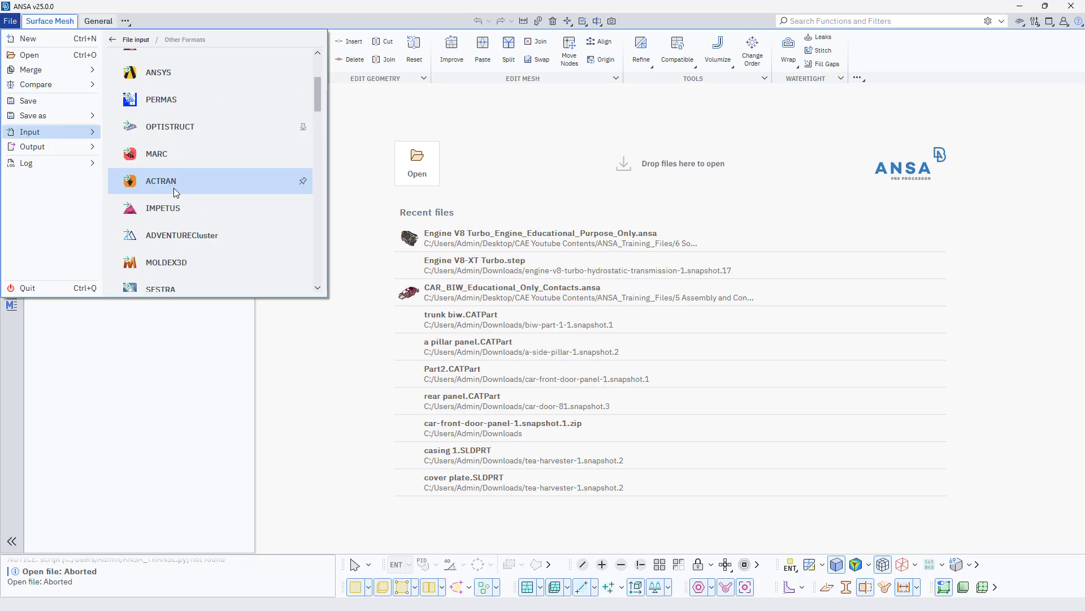
pyautogui.scroll(3, 174, 188)
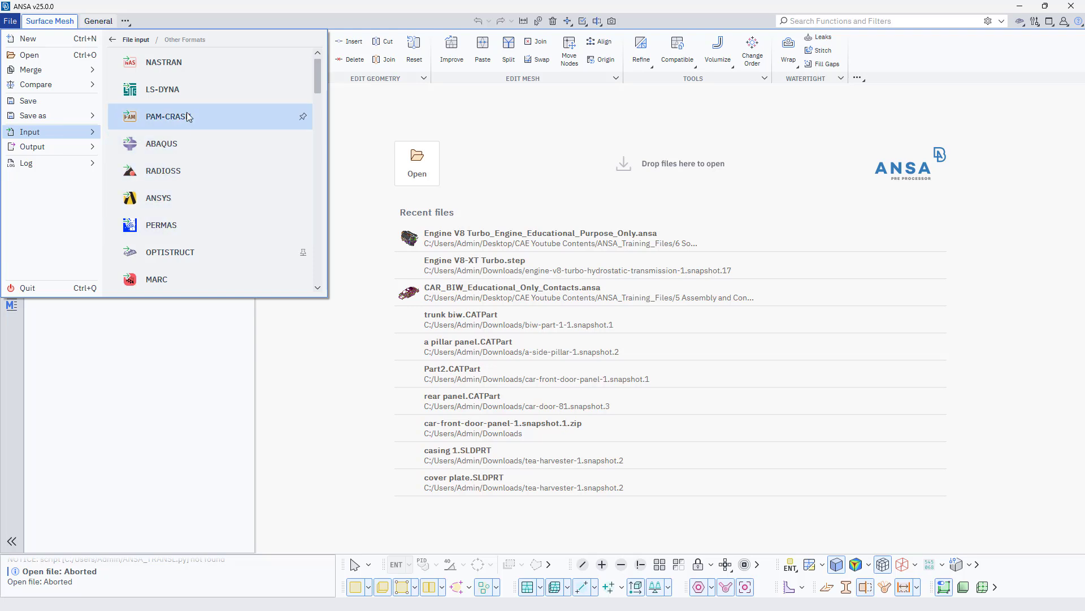
pyautogui.click(388, 124)
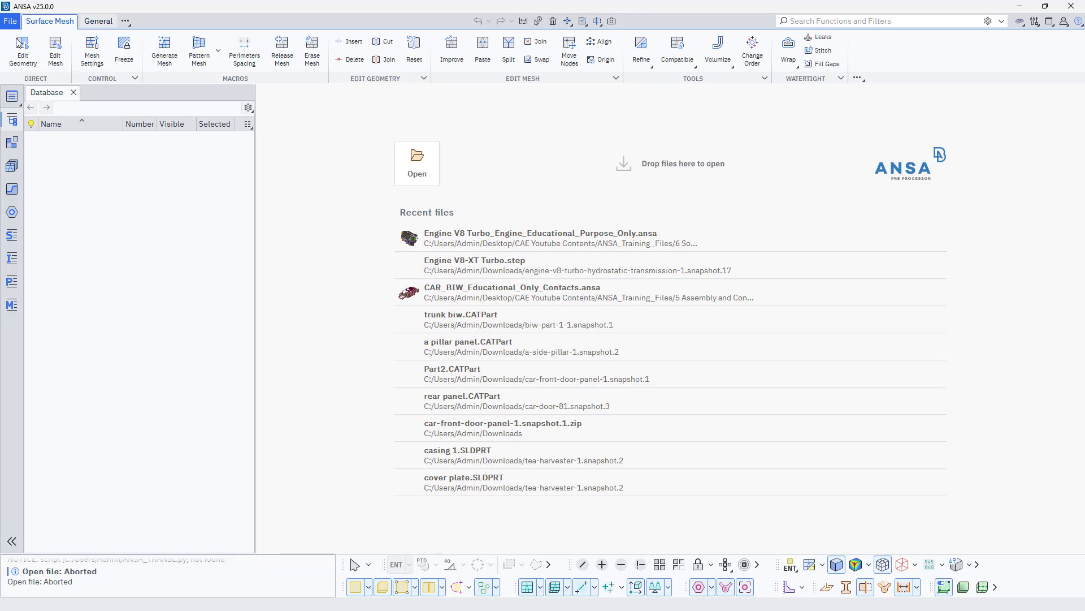
pyautogui.click(10, 21)
pyautogui.moveTo(35, 134)
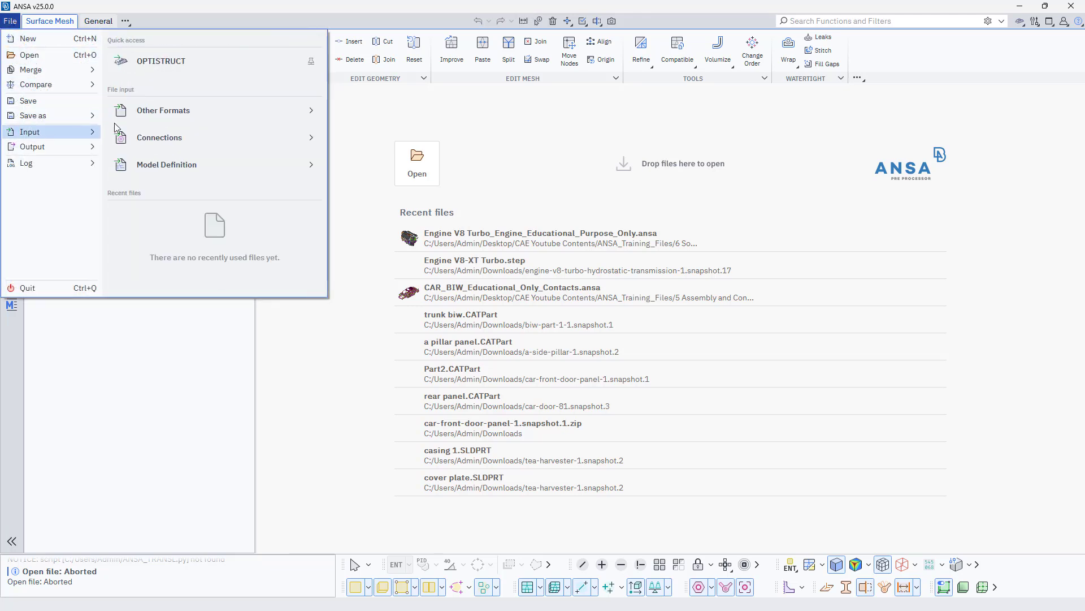
pyautogui.click(371, 126)
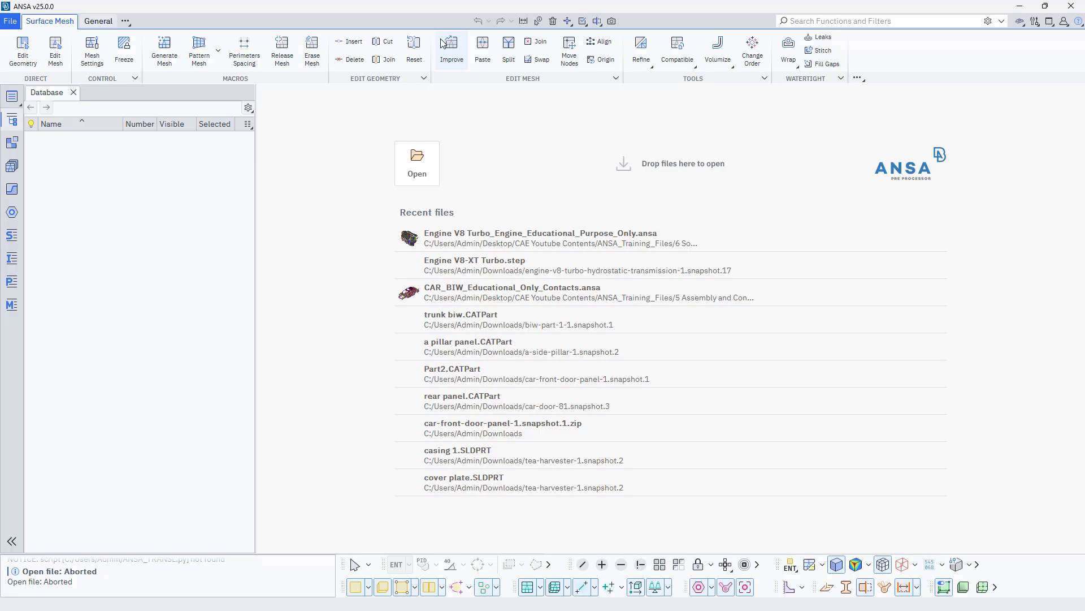
# Open the ANSA file Engine V8 Turbo_Engine_Educational_Purpose_Only from the 6 Solid Meshing folder and show the model full screen
pyautogui.doubleClick(394, 6)
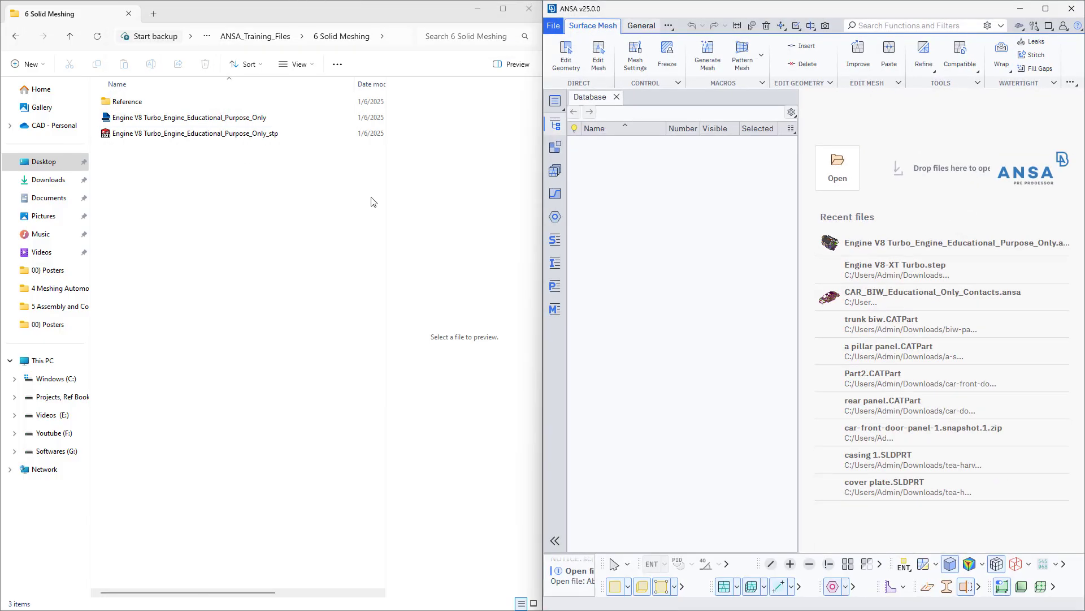
pyautogui.click(152, 136)
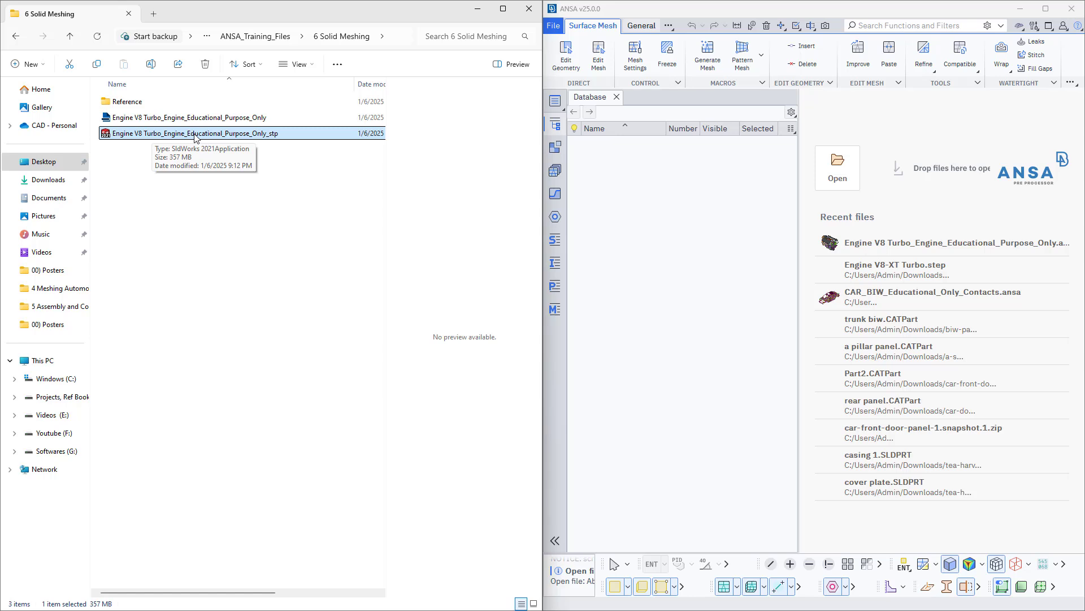
pyautogui.moveTo(189, 136); pyautogui.dragTo(955, 150)
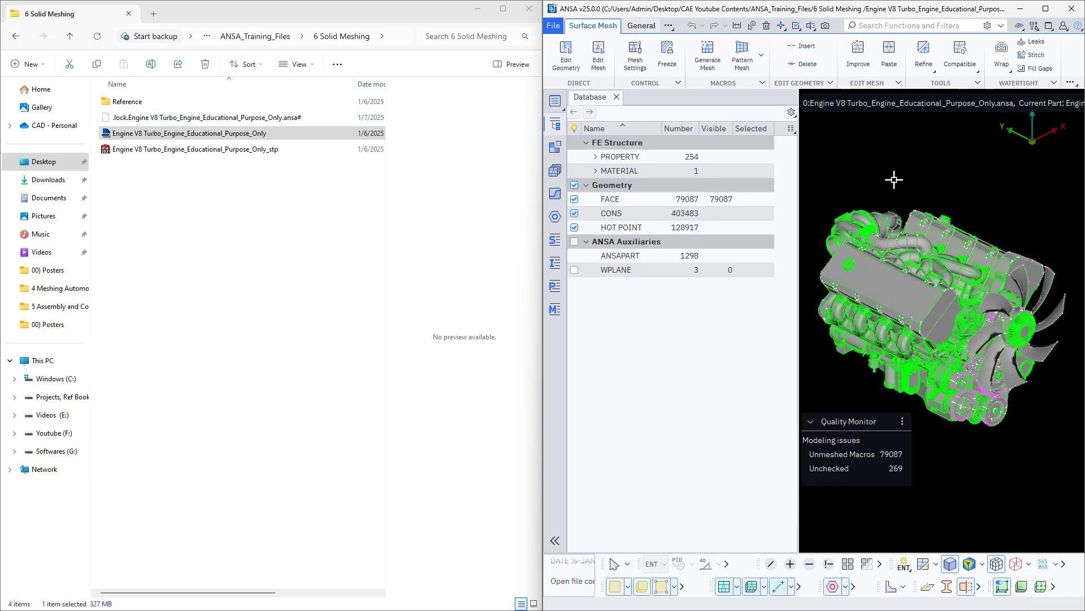
pyautogui.click(1045, 9)
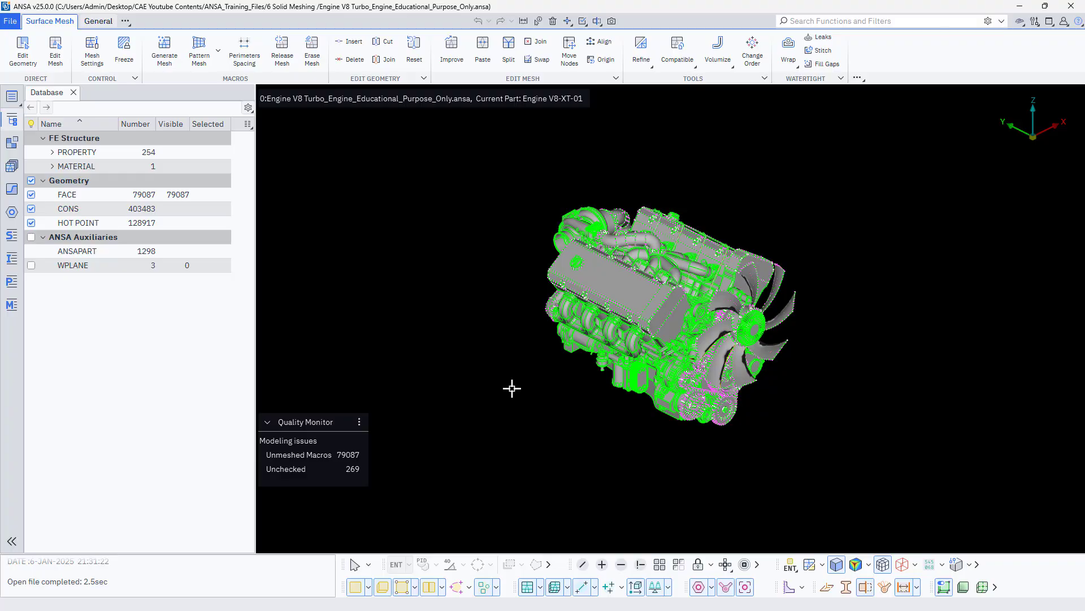
# Change the engine model's colouring from ENT to PID so each property has its own colour
pyautogui.keyDown('ctrl'); pyautogui.moveTo(511, 388); pyautogui.dragTo(409, 396); pyautogui.keyUp('ctrl')
pyautogui.scroll(6, 375, 307)
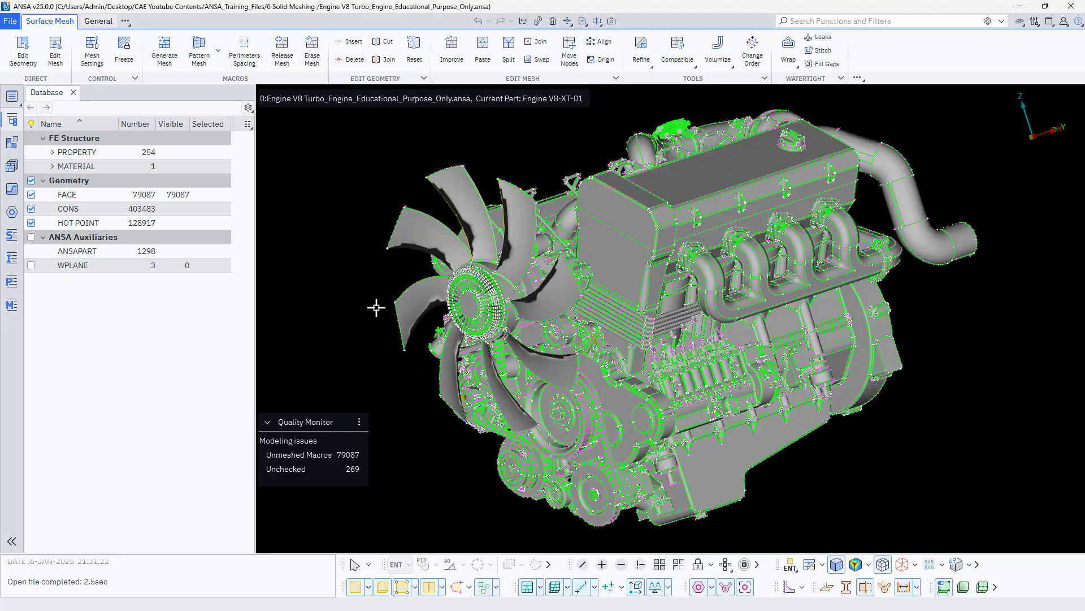
pyautogui.scroll(-2, 456, 320)
pyautogui.keyDown('ctrl'); pyautogui.moveTo(471, 342); pyautogui.dragTo(744, 528); pyautogui.keyUp('ctrl')
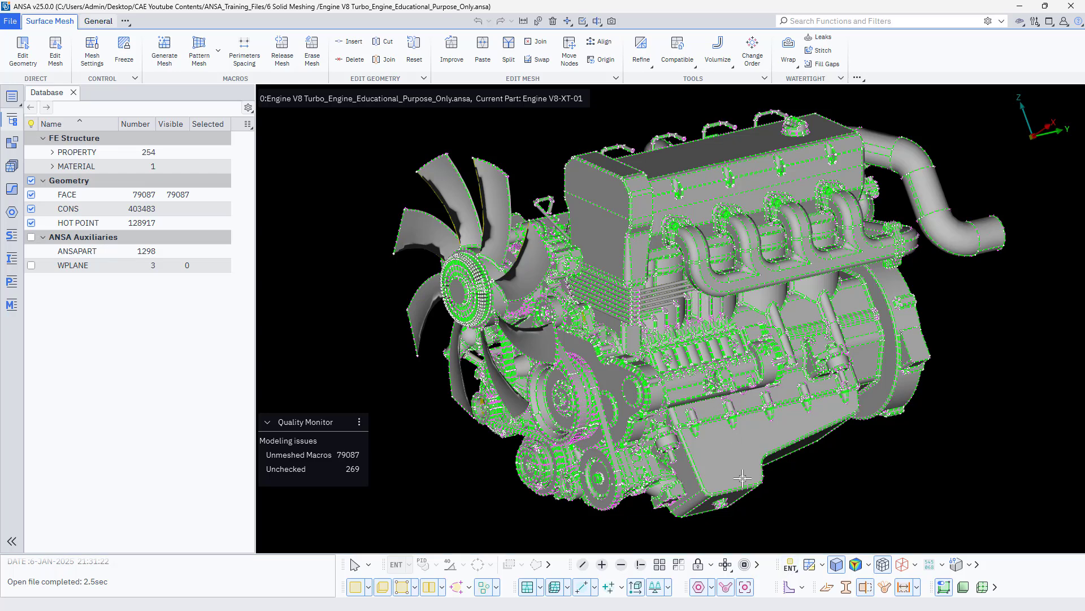
pyautogui.click(791, 564)
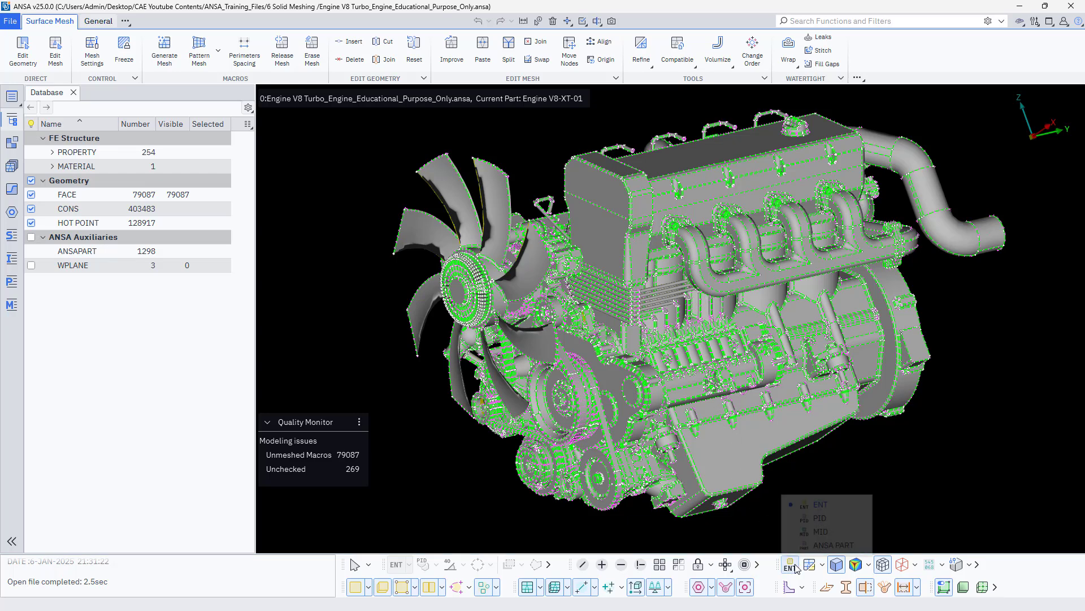
pyautogui.click(812, 519)
pyautogui.keyDown('ctrl'); pyautogui.moveTo(477, 483); pyautogui.dragTo(768, 489); pyautogui.keyUp('ctrl')
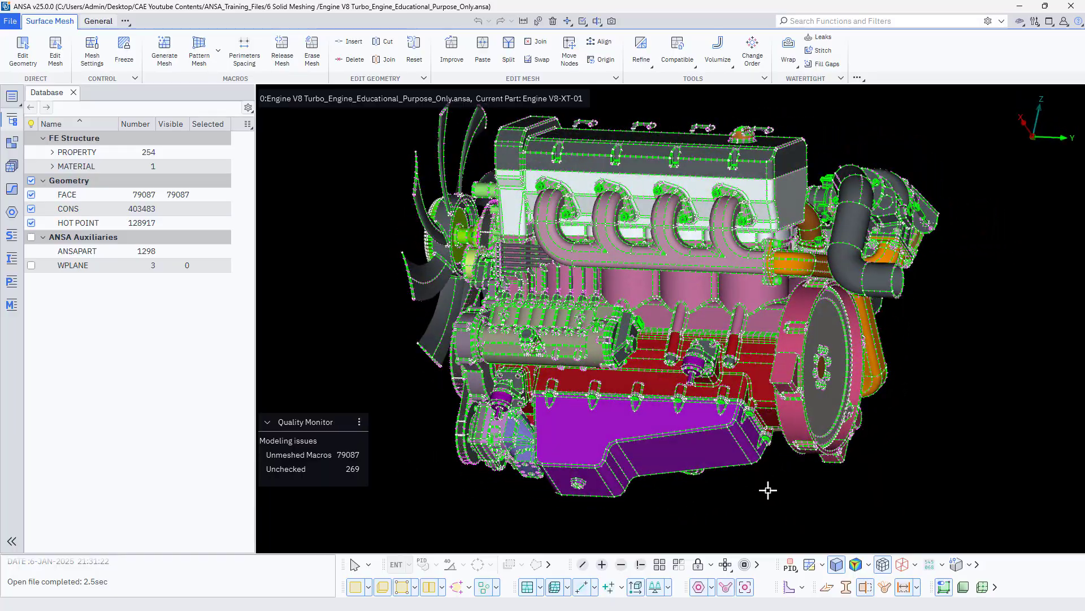
# Isolate the pink cylinder block, red crankcase and flywheel housing by hiding them with PID Region selection and inverting the visibility
pyautogui.click(641, 564)
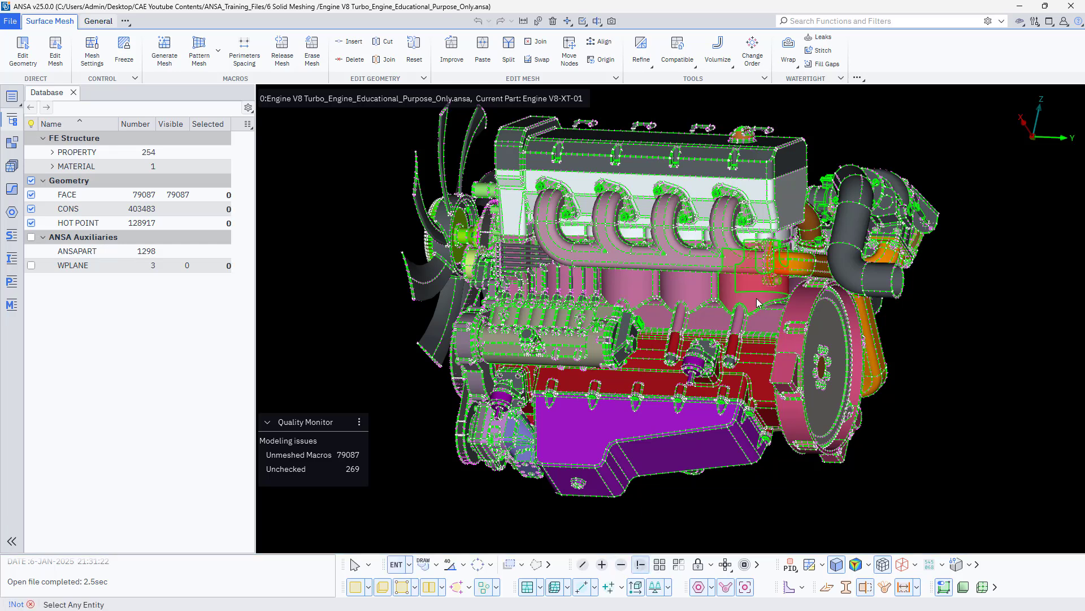
pyautogui.click(758, 315)
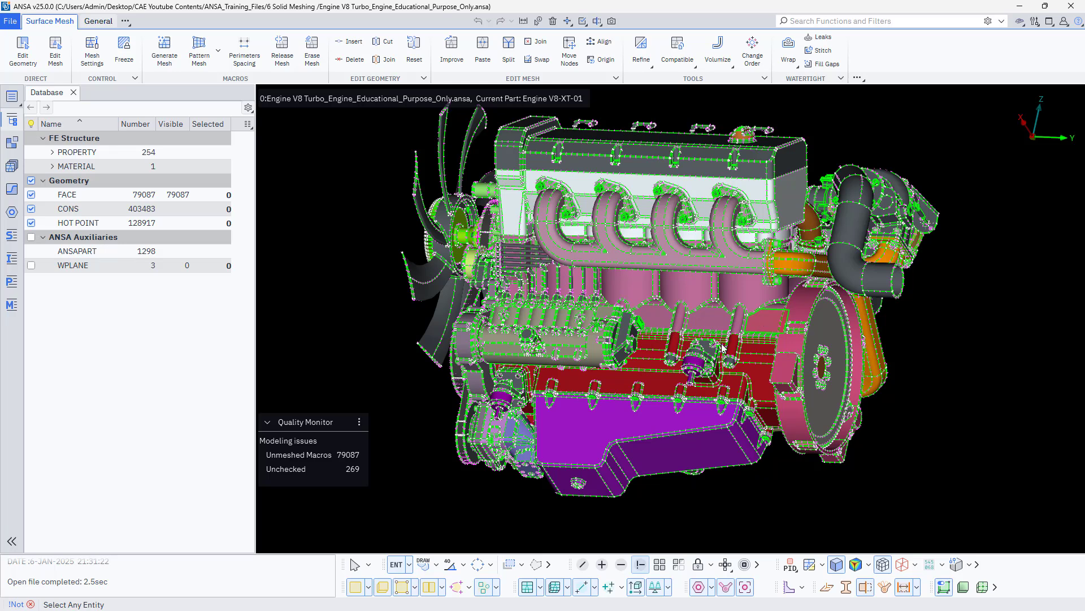
pyautogui.click(437, 564)
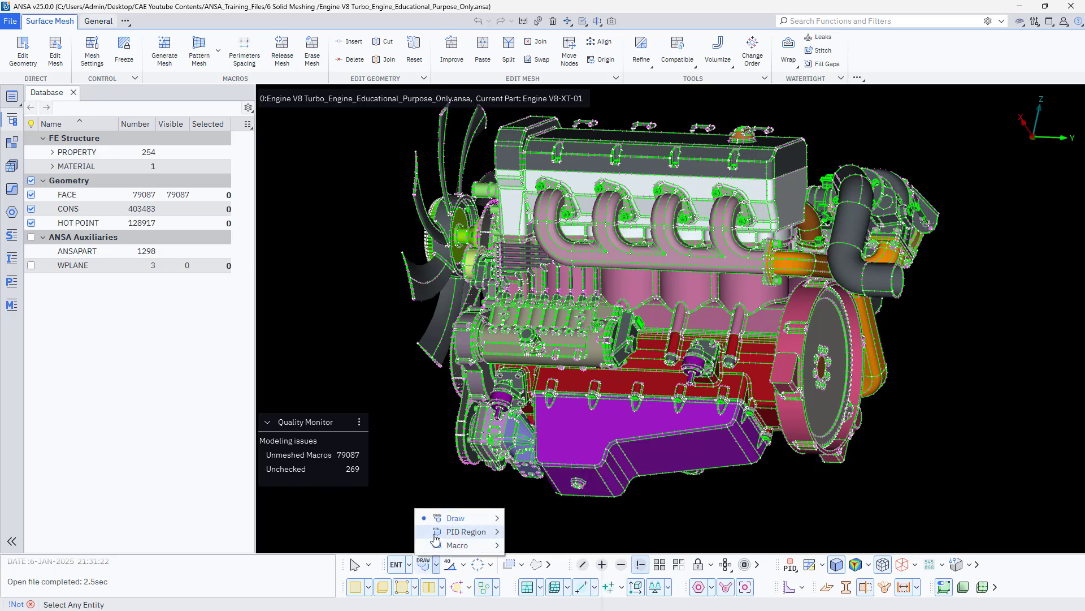
pyautogui.click(465, 532)
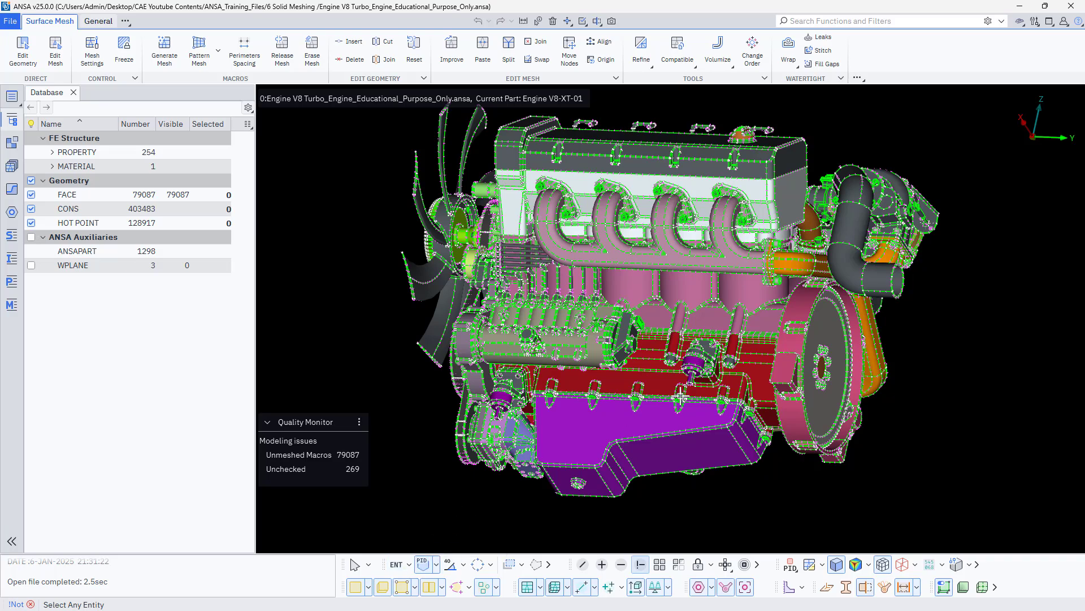
pyautogui.click(767, 307)
pyautogui.scroll(5, 769, 335)
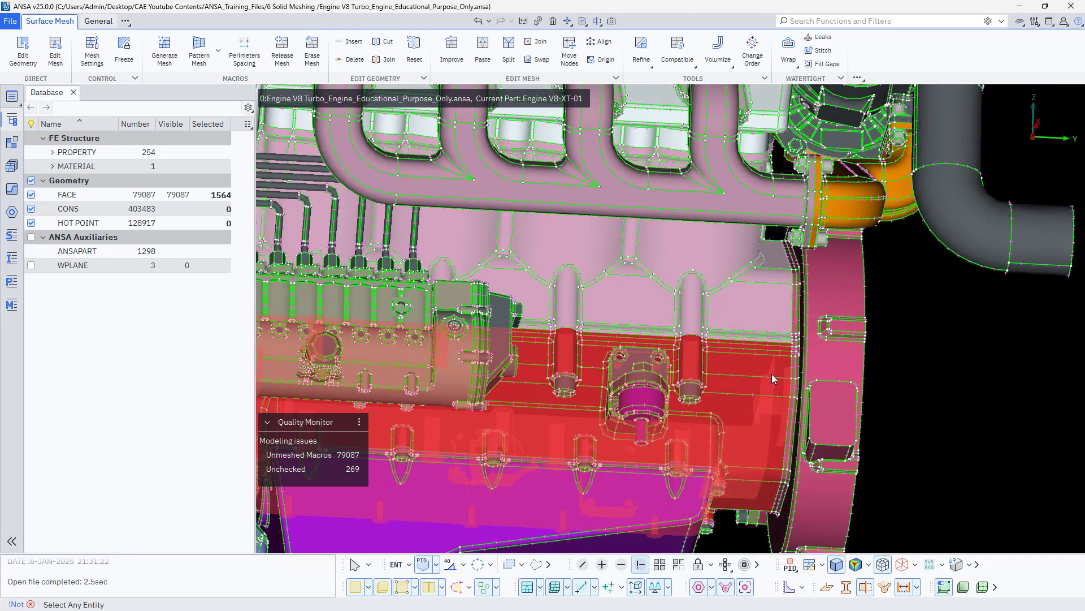
pyautogui.click(809, 369)
pyautogui.click(816, 362)
pyautogui.scroll(-5, 877, 370)
pyautogui.keyDown('ctrl'); pyautogui.moveTo(879, 370); pyautogui.dragTo(843, 368); pyautogui.keyUp('ctrl')
pyautogui.scroll(5, 859, 371)
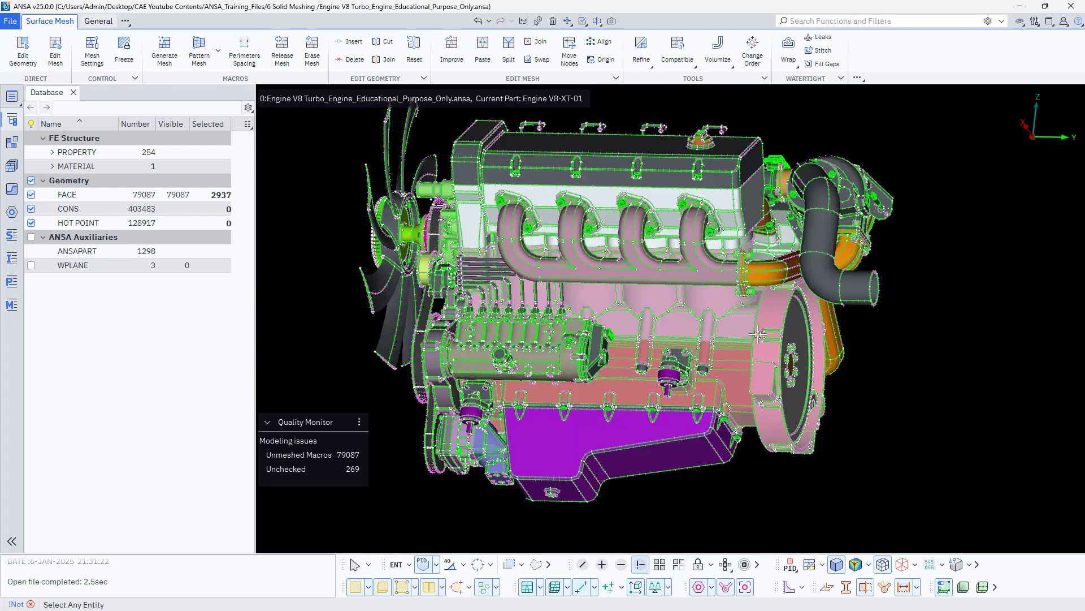
pyautogui.middleClick(855, 396)
pyautogui.hotkey('ctrl', 'i')
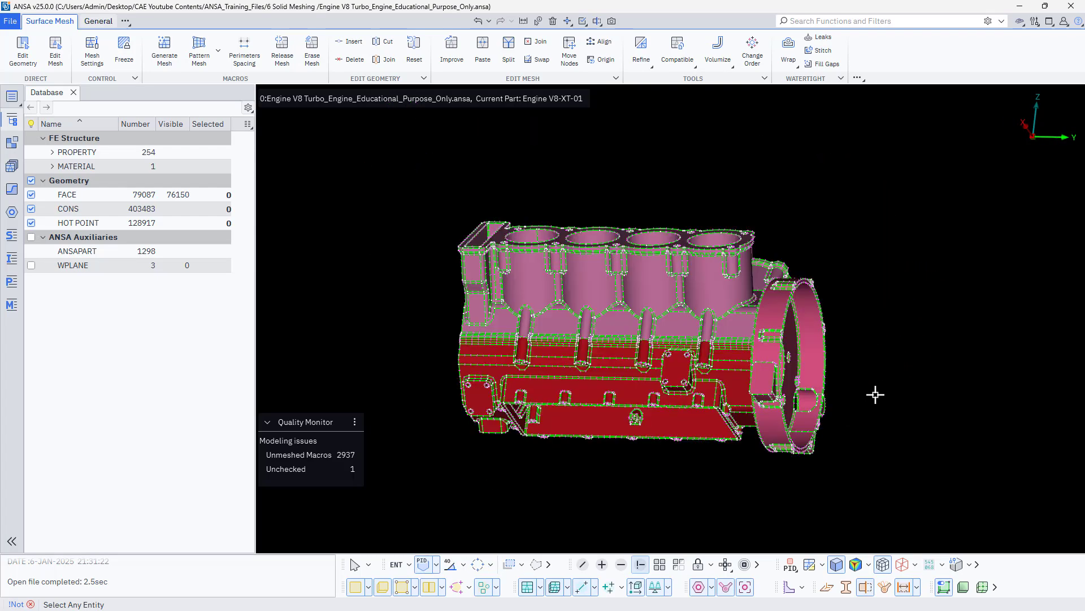
# Store the isolated parts as a view lock named Engine Casing
pyautogui.keyDown('ctrl'); pyautogui.moveTo(603, 472); pyautogui.dragTo(470, 498); pyautogui.keyUp('ctrl')
pyautogui.click(711, 564)
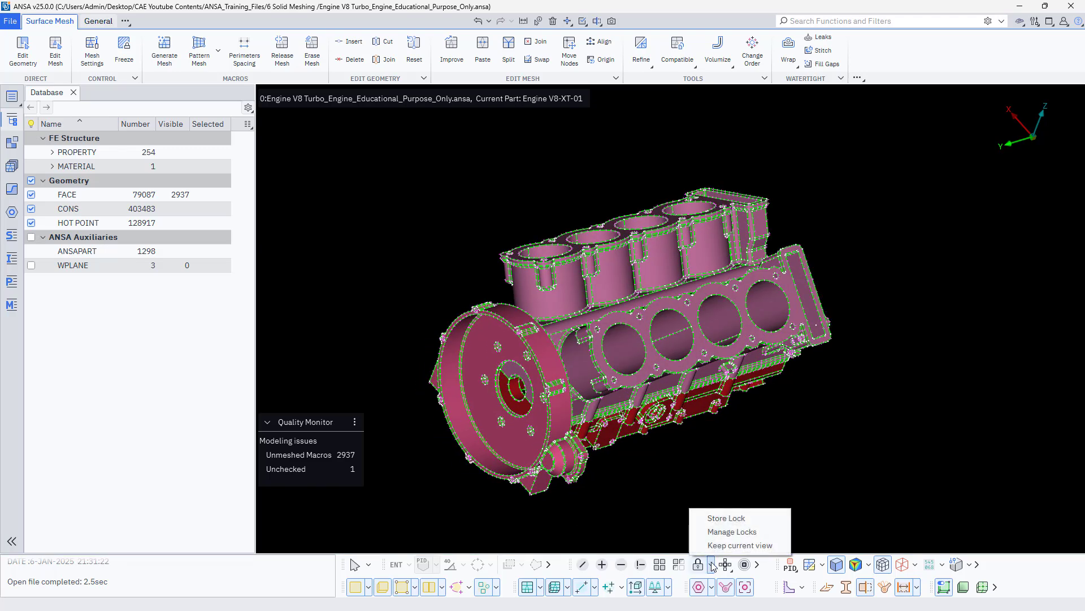
pyautogui.click(724, 517)
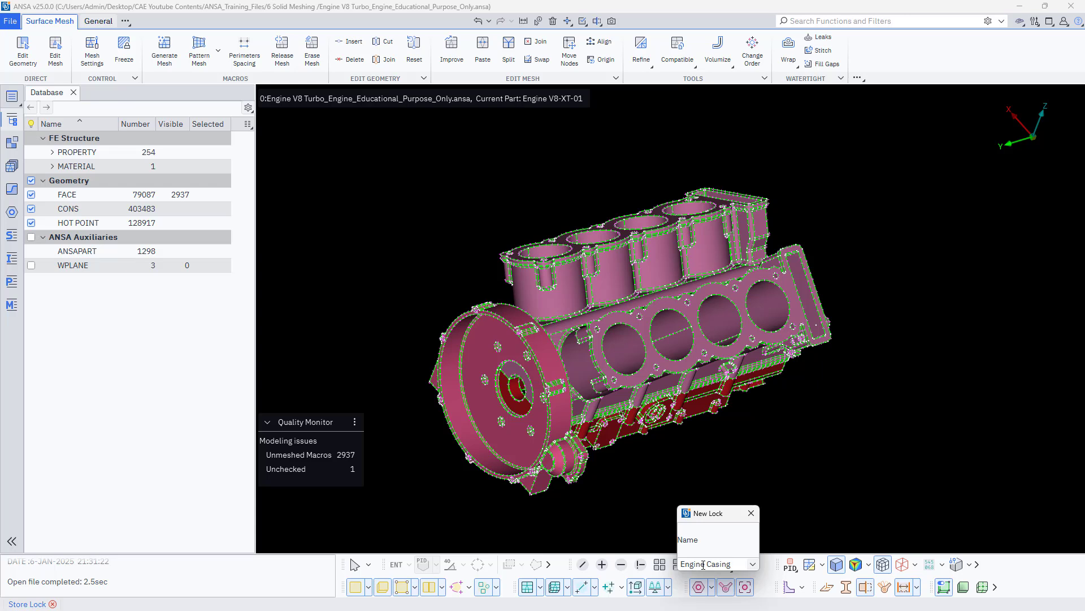
pyautogui.press('Return')
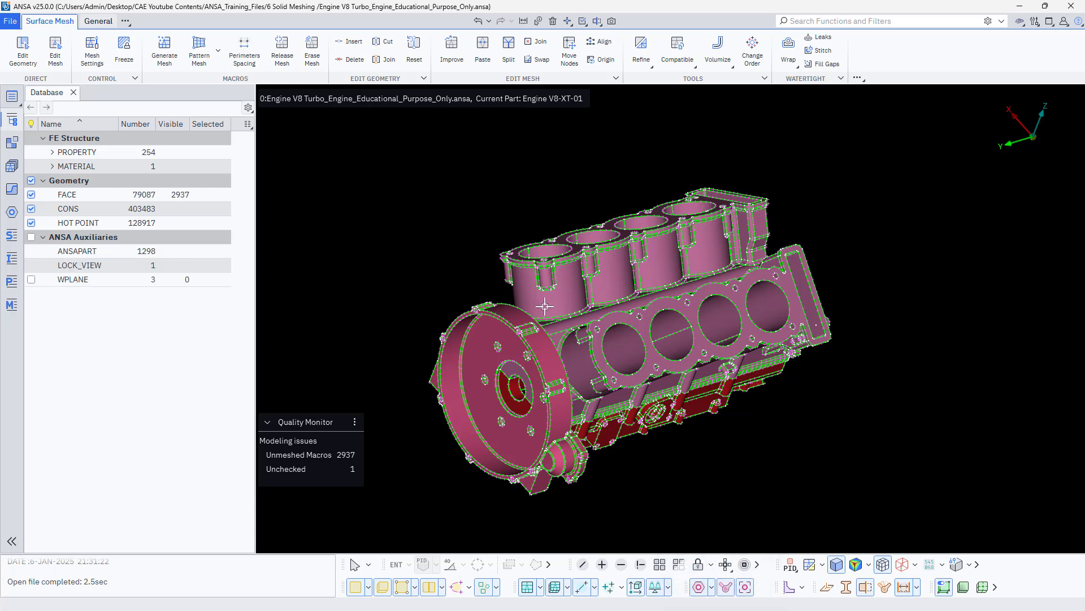
# Examine the isolated engine casing from several angles, including the cylinder bores and flywheel housing
pyautogui.scroll(2, 528, 292)
pyautogui.scroll(-2, 459, 305)
pyautogui.keyDown('ctrl'); pyautogui.moveTo(459, 305); pyautogui.dragTo(611, 330); pyautogui.keyUp('ctrl')
pyautogui.scroll(5, 560, 307)
pyautogui.scroll(-4, 565, 304)
pyautogui.scroll(-4, 612, 330)
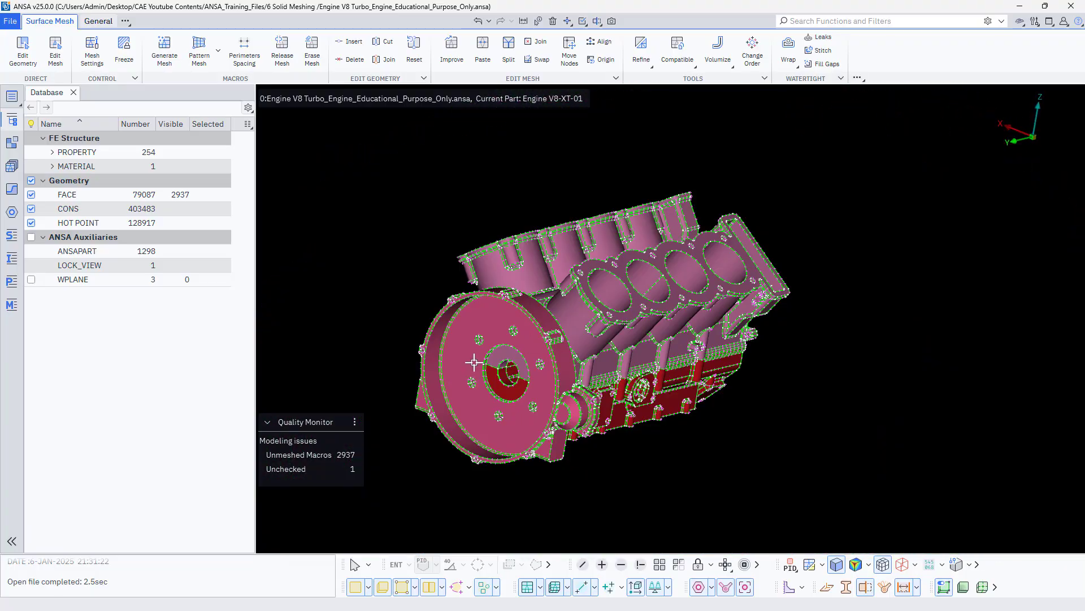
pyautogui.keyDown('ctrl'); pyautogui.moveTo(474, 363); pyautogui.dragTo(432, 341); pyautogui.keyUp('ctrl')
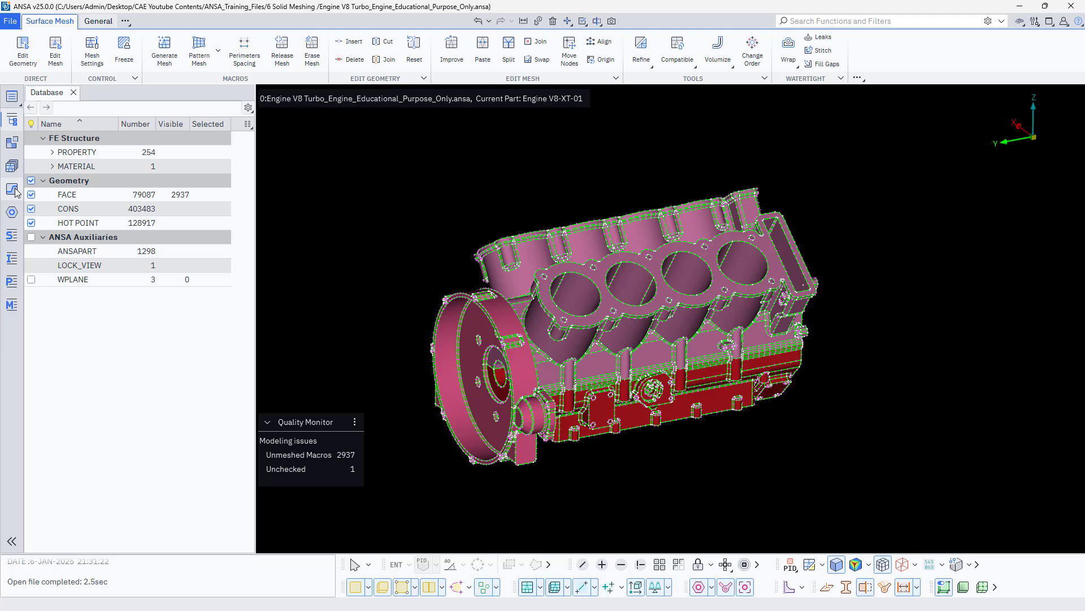
# Recognize the casing's features with 2D and 3D holes, fillets, chamfers, stamps, logos, 2D and 3D flanges, 2D ribs and fasteners enabled
pyautogui.click(14, 190)
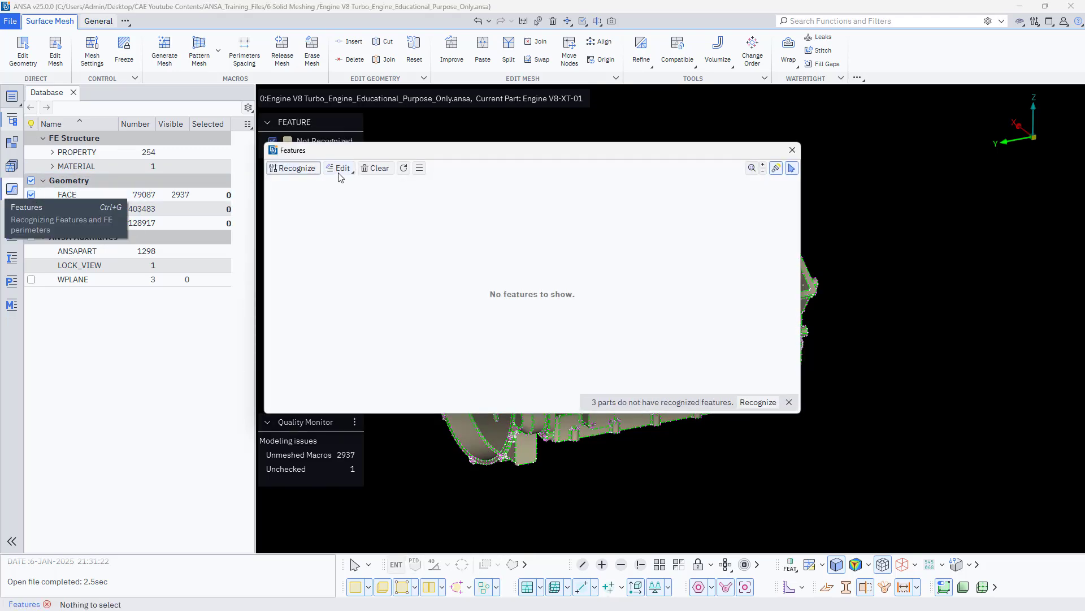
pyautogui.click(310, 171)
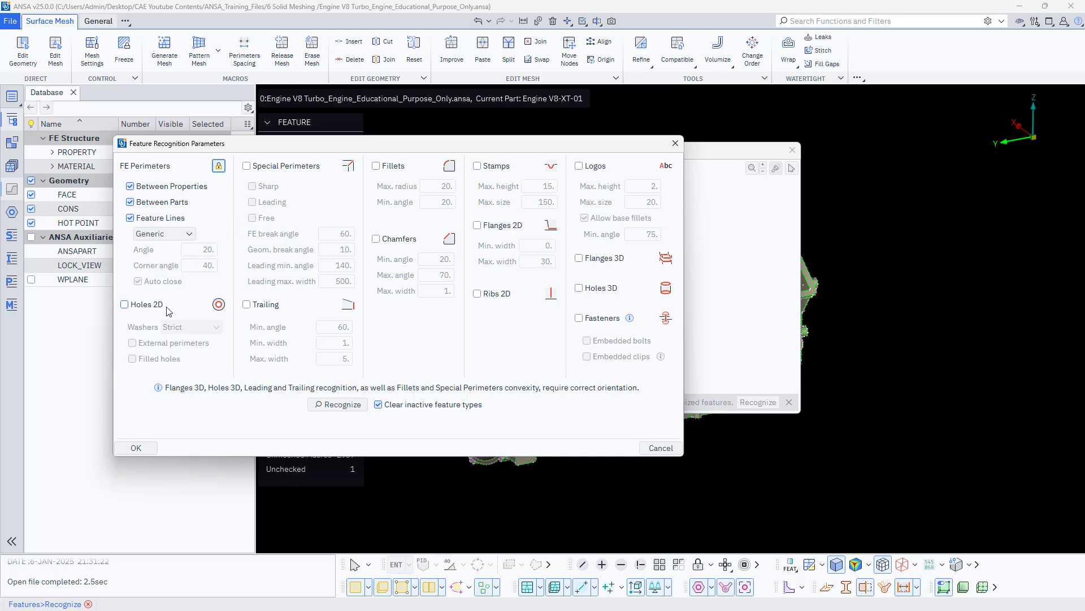
pyautogui.click(145, 305)
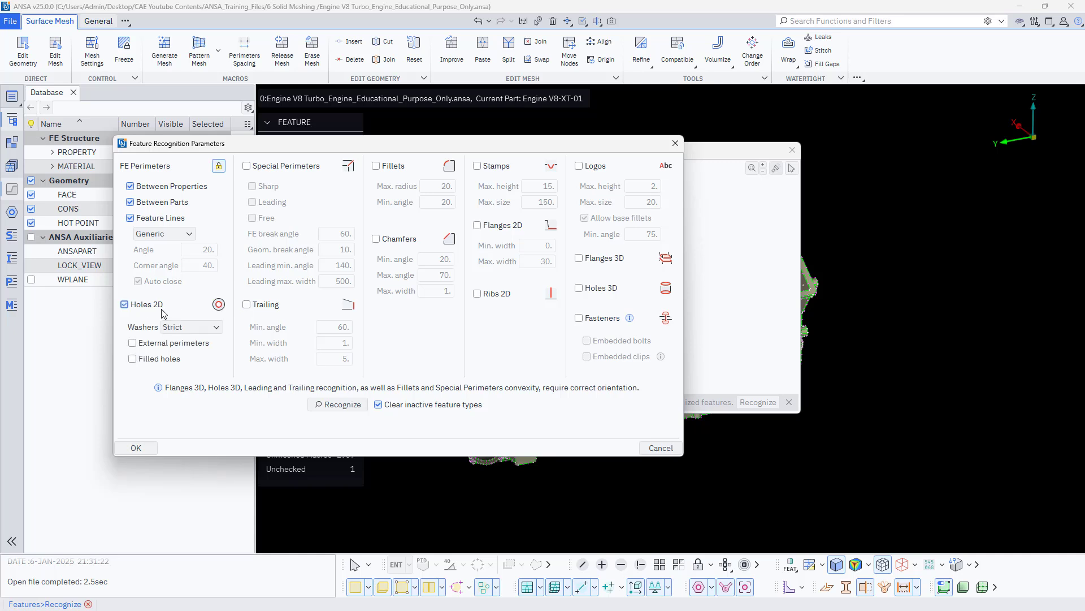
pyautogui.click(377, 166)
pyautogui.click(388, 243)
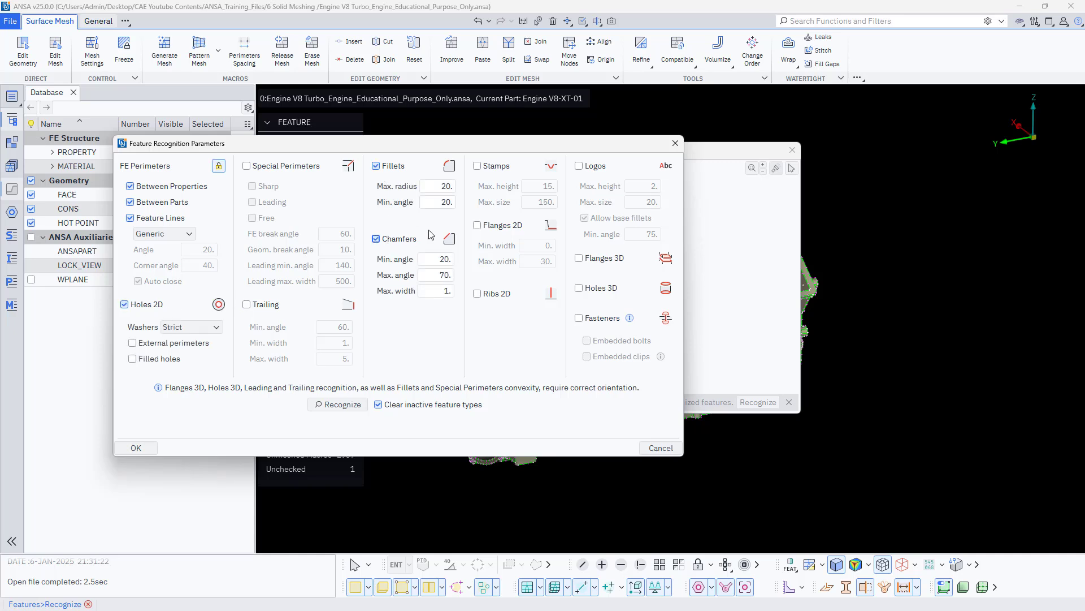
pyautogui.click(490, 169)
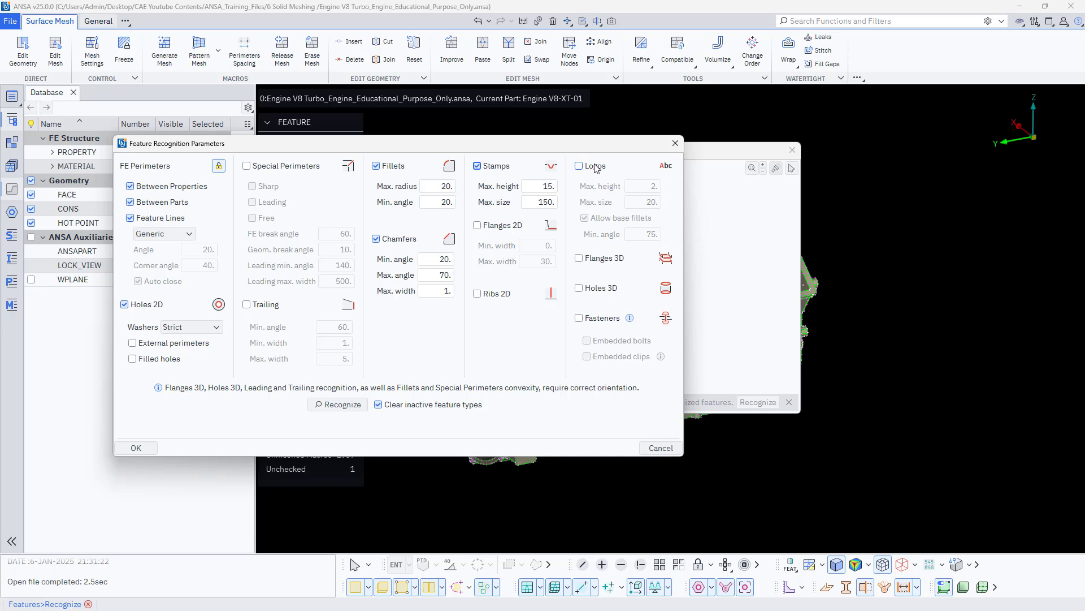
pyautogui.click(596, 170)
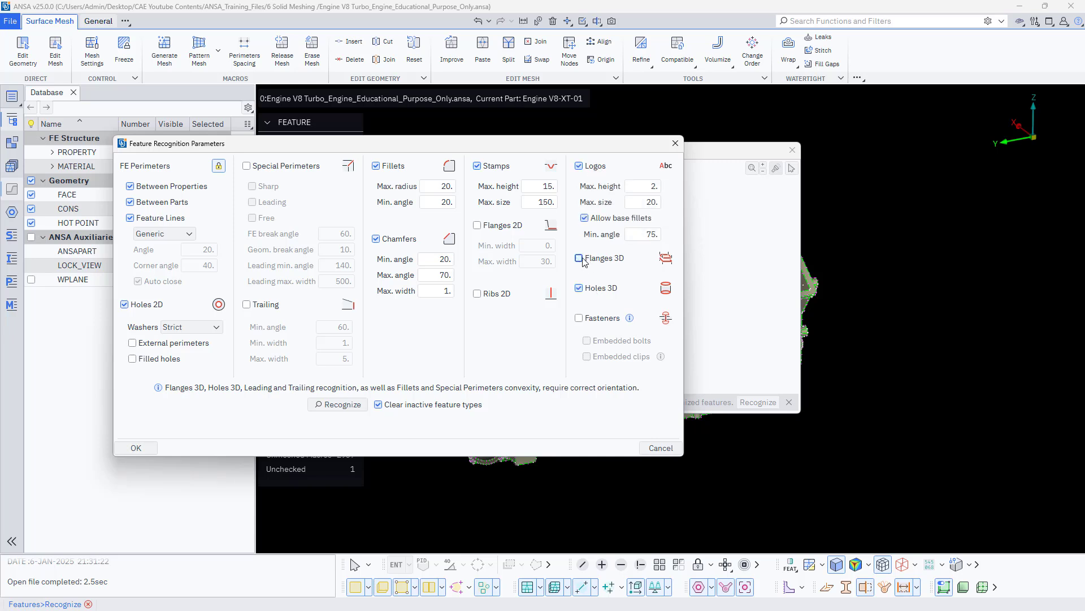
pyautogui.click(491, 227)
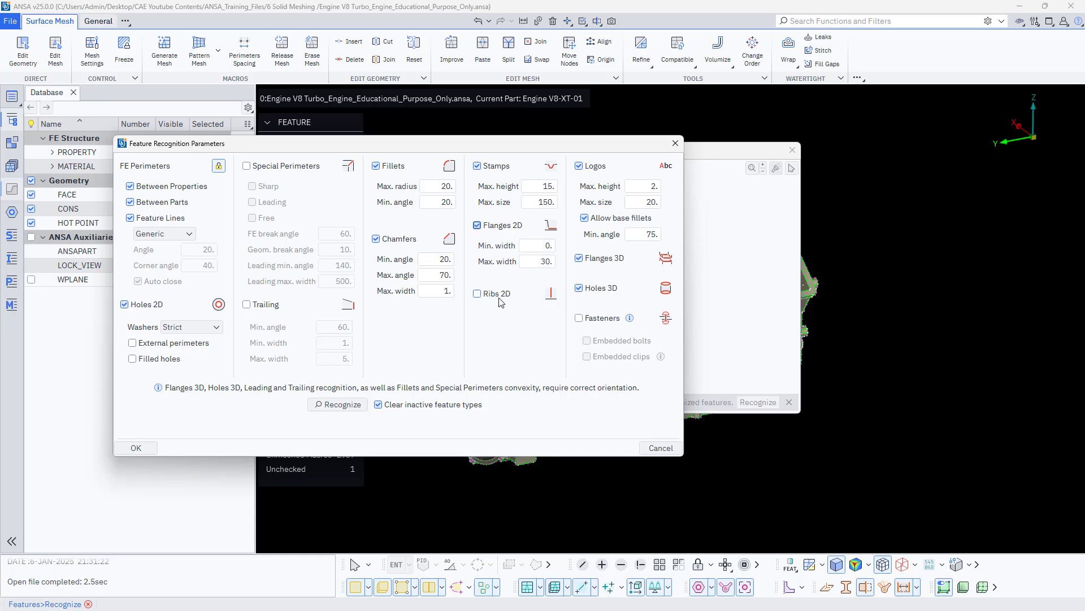
pyautogui.click(600, 320)
pyautogui.click(337, 408)
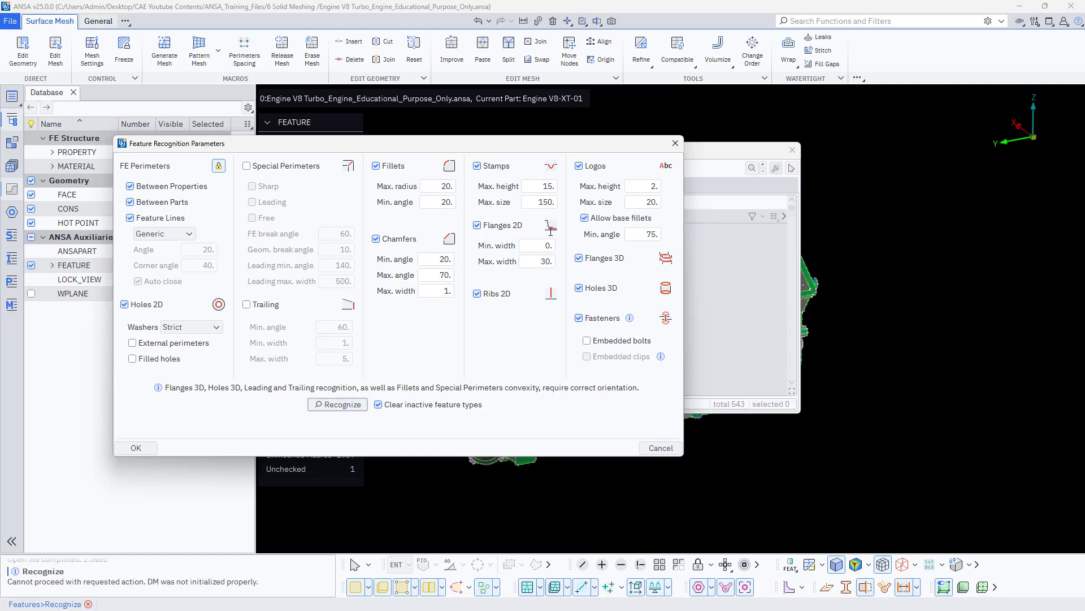
# Recognize the casing's features again with special perimeters also enabled, including the Sharp, Leading and Free types, and close the recognition parameters
pyautogui.moveTo(653, 148); pyautogui.dragTo(704, 302)
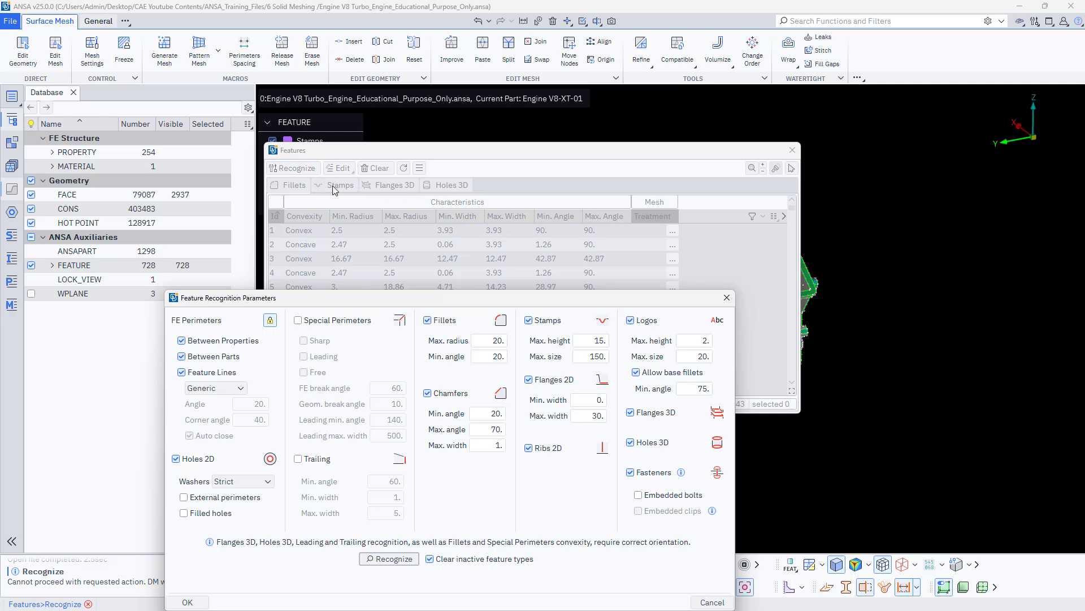
pyautogui.moveTo(361, 303); pyautogui.dragTo(389, 279)
pyautogui.click(302, 277)
pyautogui.click(398, 534)
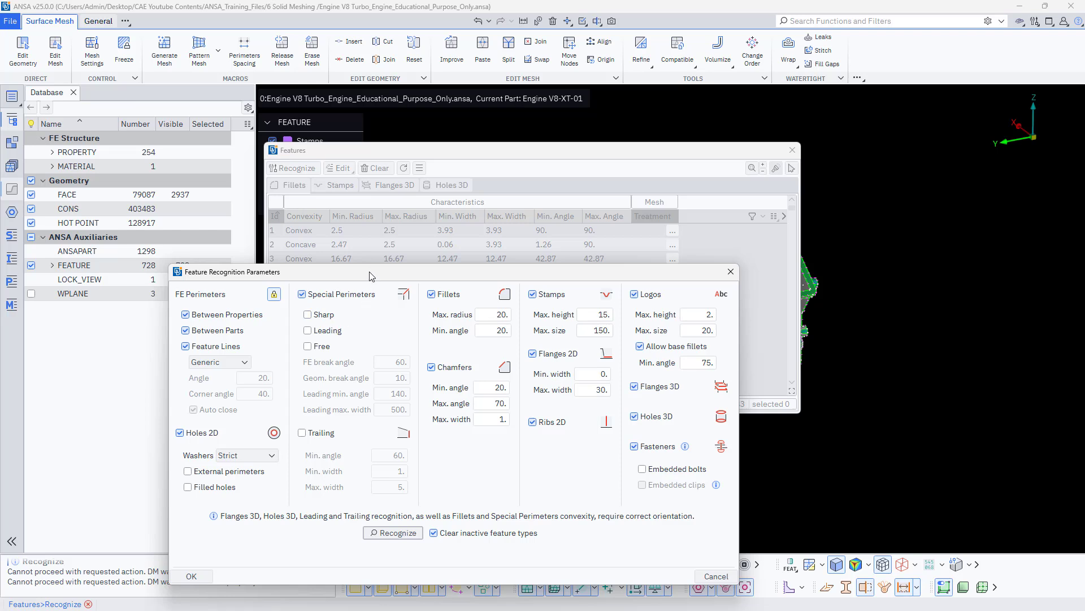
pyautogui.moveTo(371, 276); pyautogui.dragTo(372, 302)
pyautogui.click(332, 340)
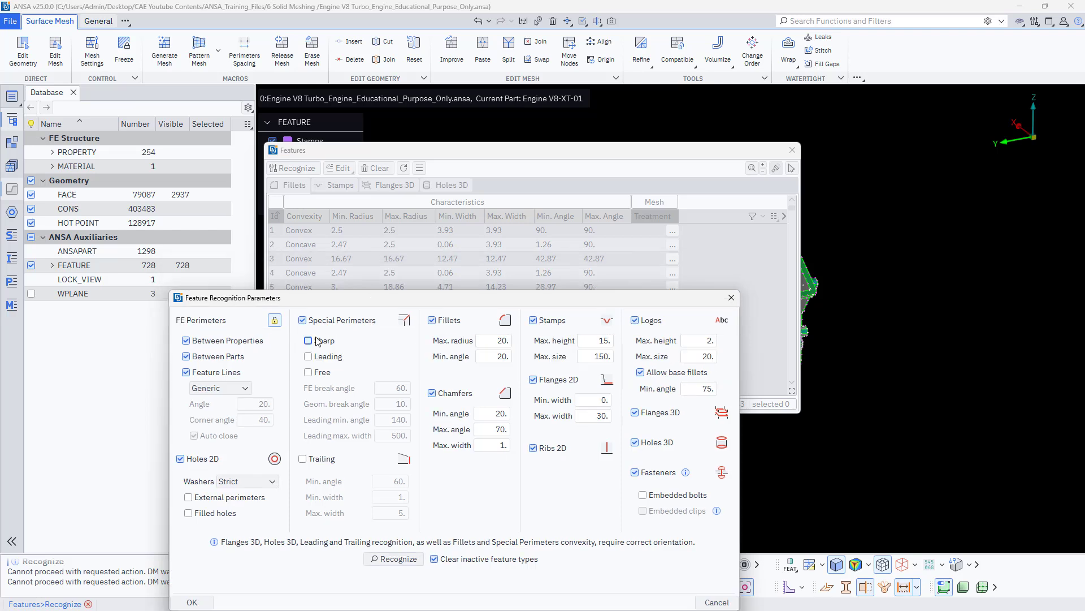
pyautogui.click(331, 356)
pyautogui.click(331, 372)
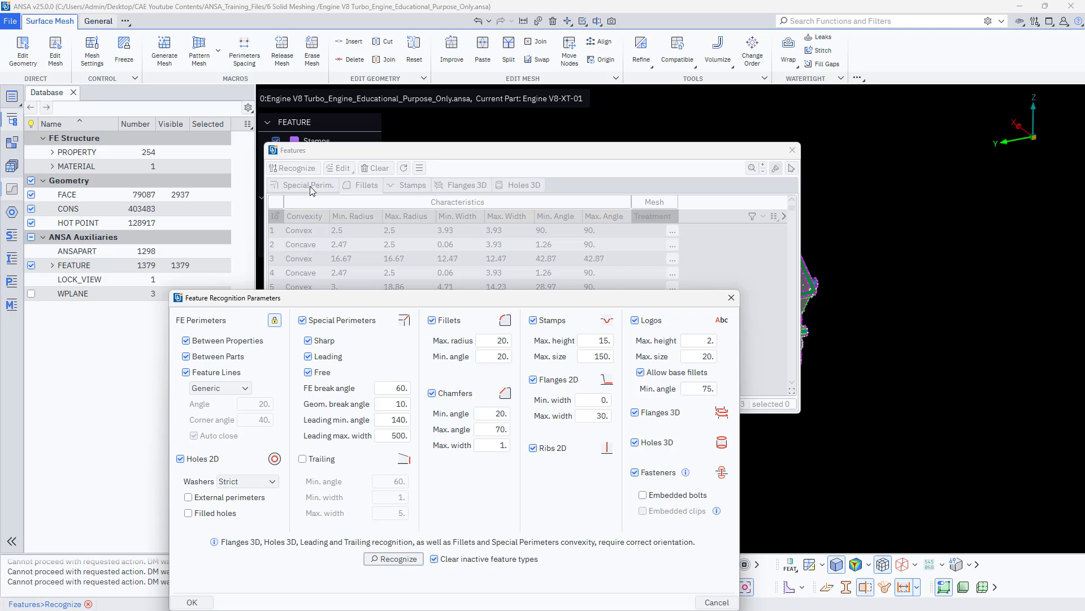
pyautogui.click(730, 298)
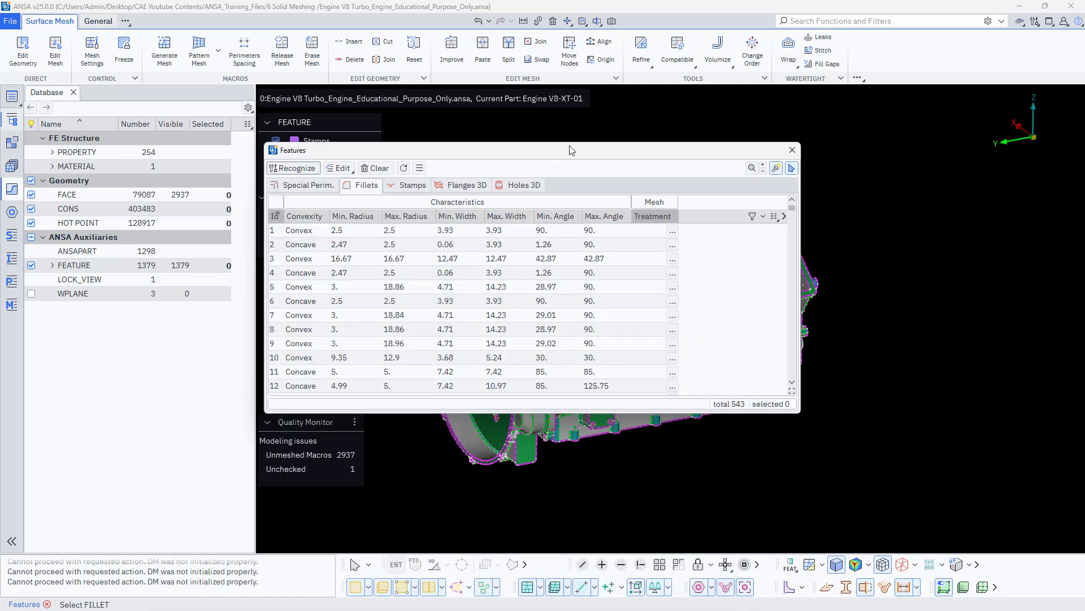
# Move the feature list clear of the engine casing and check the available colouring modes, keeping FEATURE
pyautogui.moveTo(577, 156); pyautogui.dragTo(439, 121)
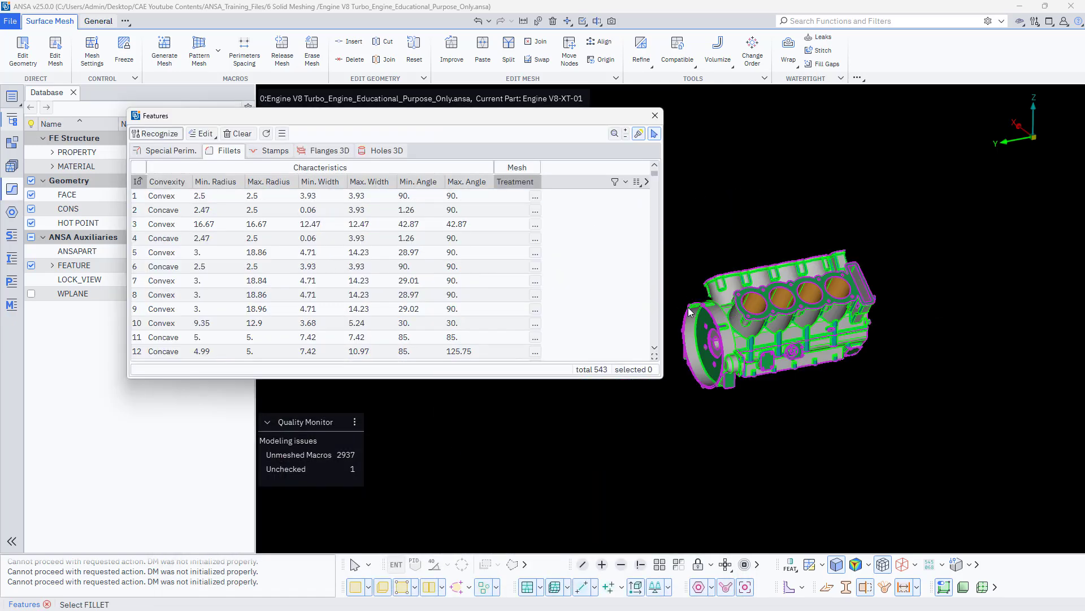
pyautogui.click(794, 570)
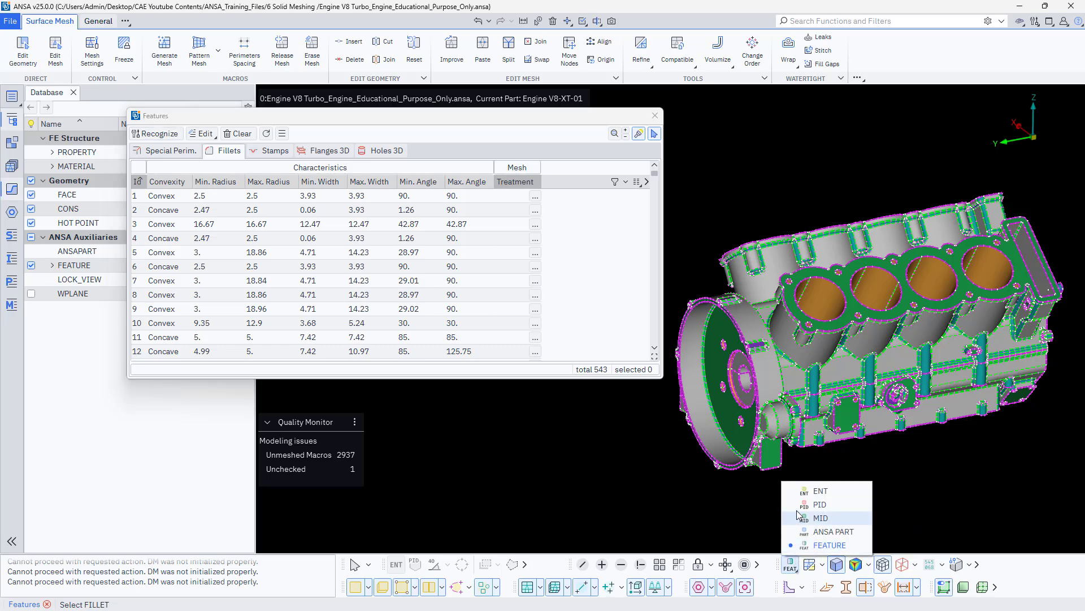
pyautogui.click(705, 512)
pyautogui.scroll(2, 755, 324)
pyautogui.scroll(-2, 753, 325)
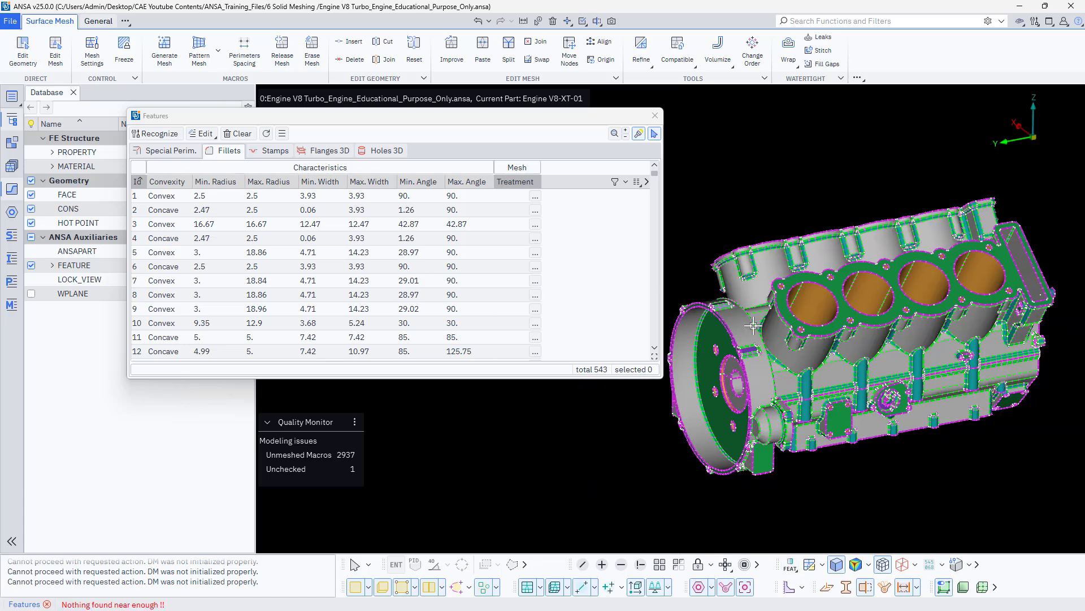
# Select all recognized special perimeters and examine the highlighted edges around the flywheel housing and cylinder bores
pyautogui.click(161, 150)
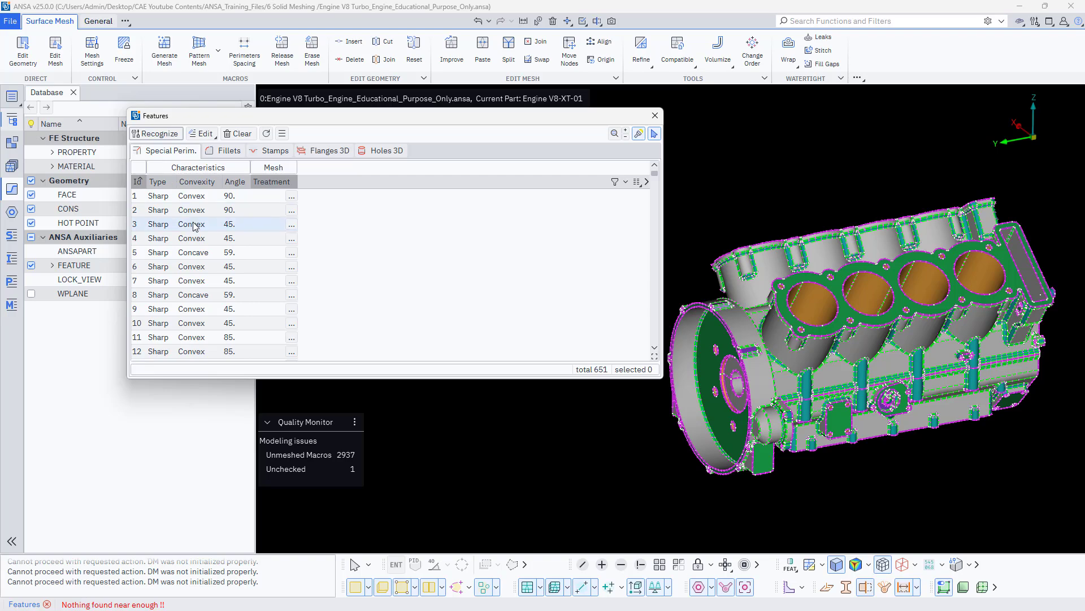
pyautogui.click(205, 241)
pyautogui.hotkey('ctrl', 'a')
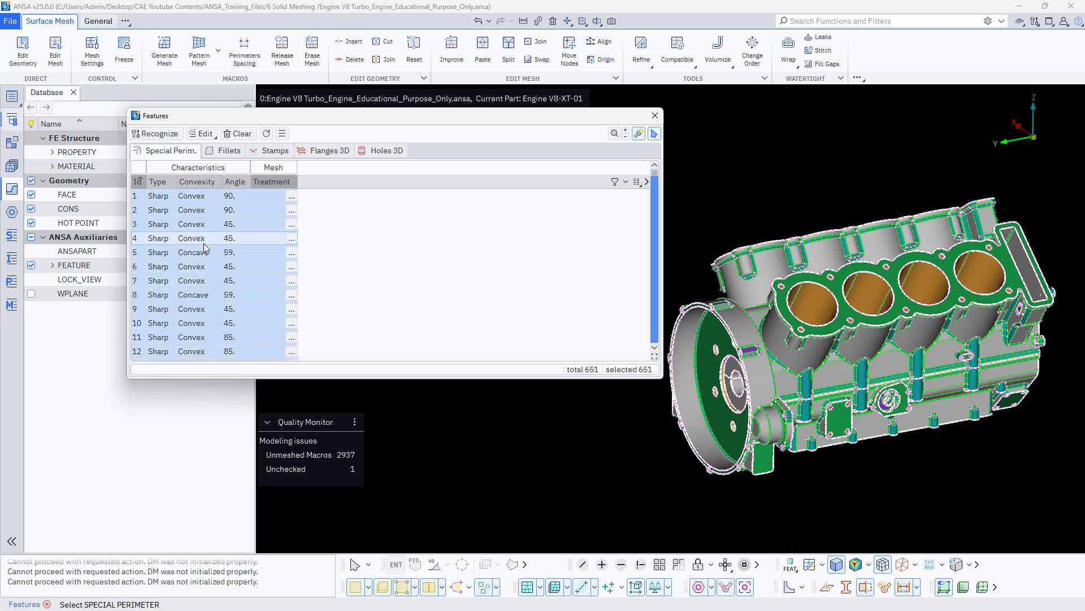
pyautogui.scroll(2, 753, 312)
pyautogui.keyDown('ctrl'); pyautogui.moveTo(753, 313); pyautogui.dragTo(859, 255); pyautogui.keyUp('ctrl')
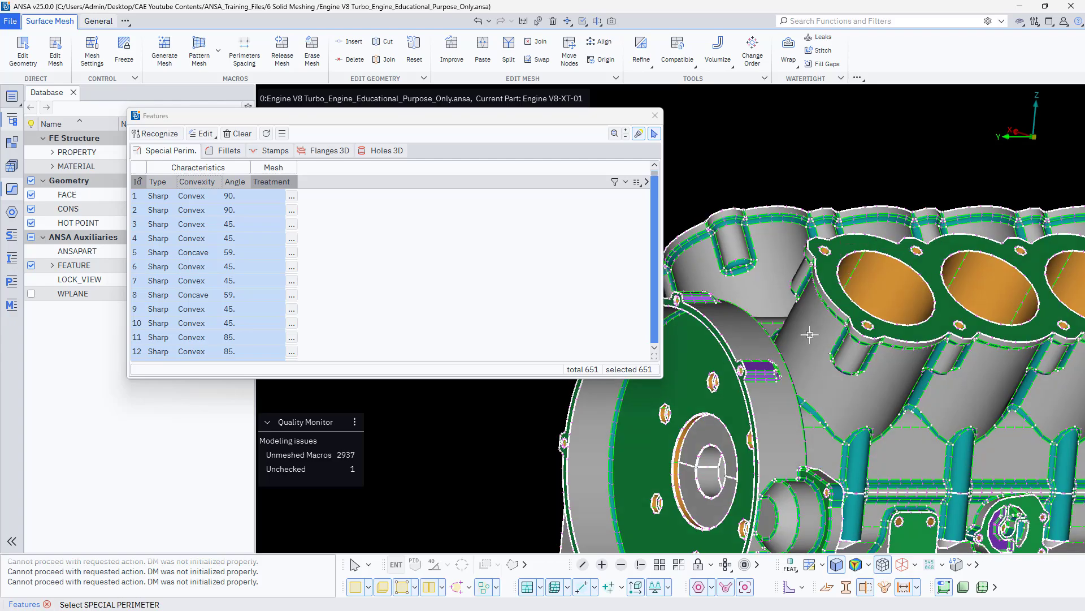
pyautogui.moveTo(731, 374)
pyautogui.keyDown('ctrl'); pyautogui.mouseDown()
pyautogui.moveTo(746, 391)
pyautogui.moveTo(908, 443)
pyautogui.moveTo(991, 446)
pyautogui.moveTo(743, 390)
pyautogui.mouseUp(); pyautogui.keyUp('ctrl')
pyautogui.scroll(4, 743, 390)
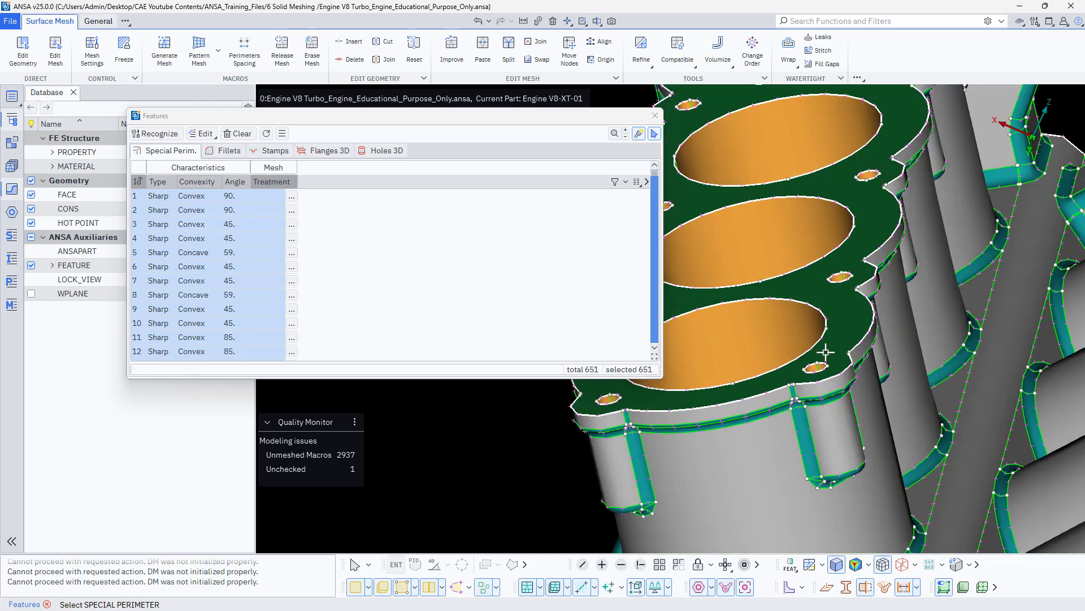
pyautogui.moveTo(825, 352)
pyautogui.keyDown('ctrl'); pyautogui.mouseDown()
pyautogui.moveTo(904, 271)
pyautogui.moveTo(814, 371)
pyautogui.moveTo(822, 346)
pyautogui.mouseUp(); pyautogui.keyUp('ctrl')
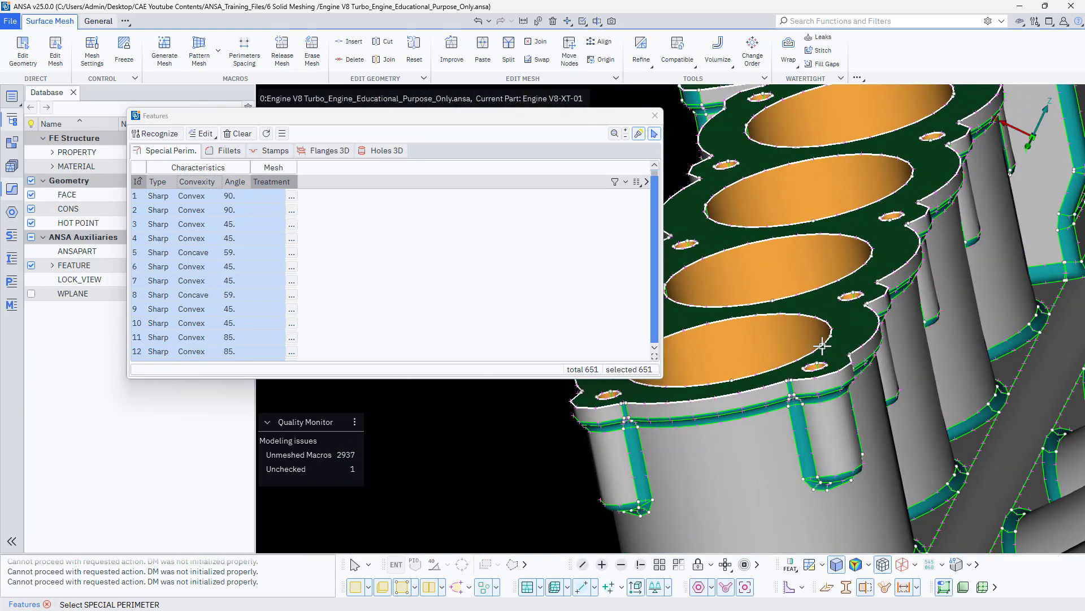
pyautogui.scroll(-5, 823, 346)
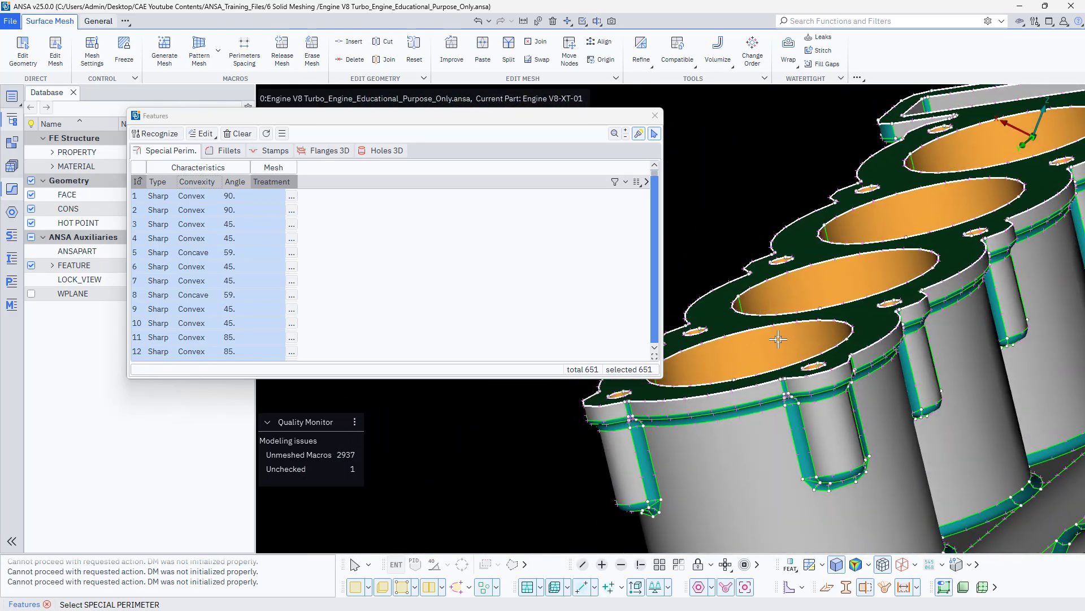
pyautogui.keyDown('ctrl'); pyautogui.moveTo(879, 325); pyautogui.dragTo(728, 364); pyautogui.keyUp('ctrl')
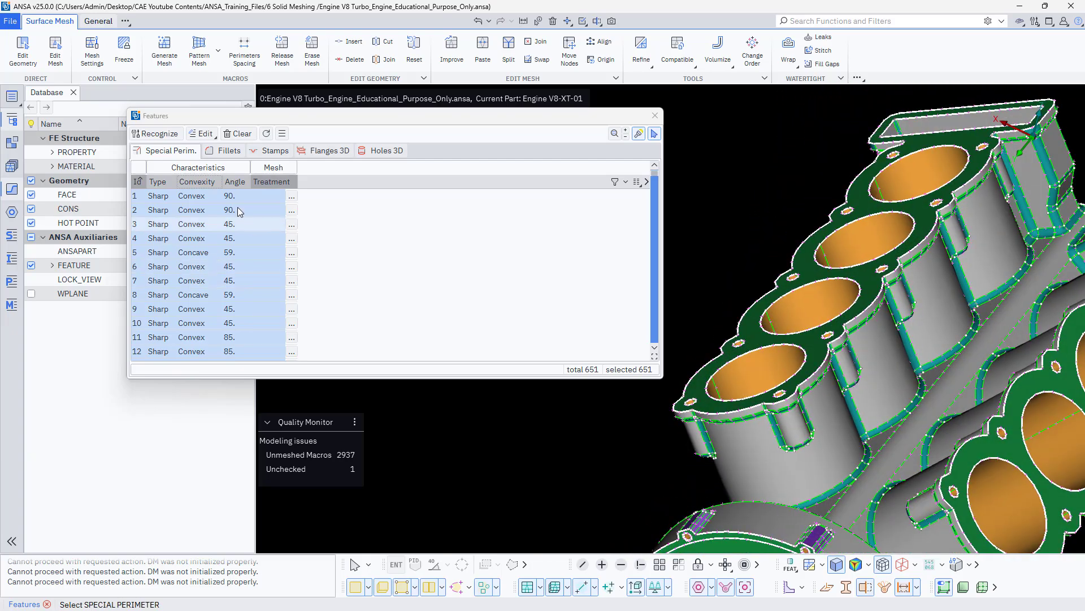
# Sort the recognized fillets by ascending minimum radius and select the first ten, from fillet 299 to fillet 291
pyautogui.click(229, 151)
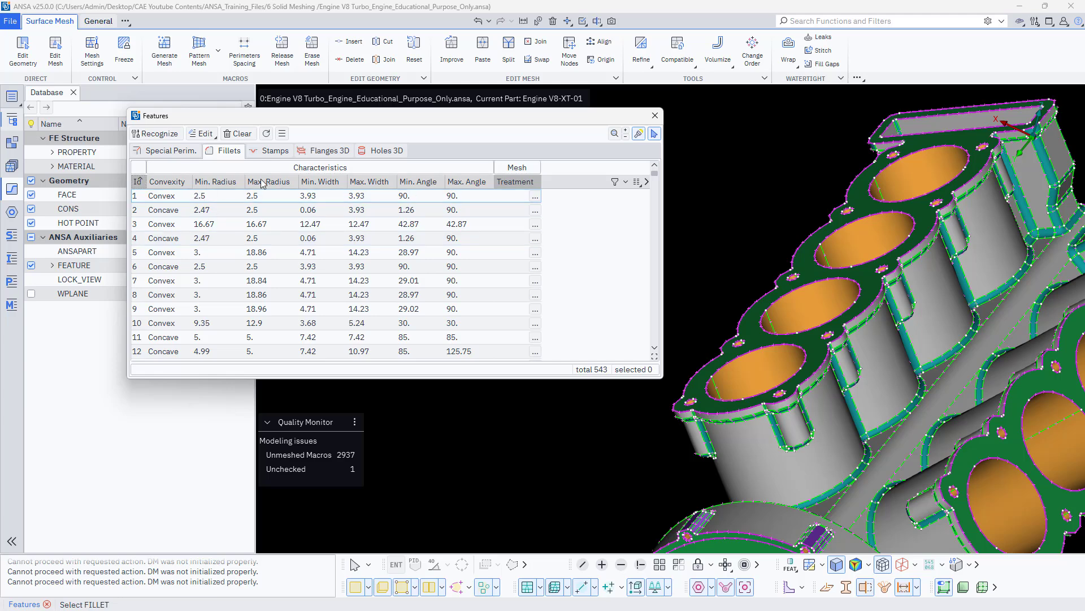
pyautogui.click(219, 182)
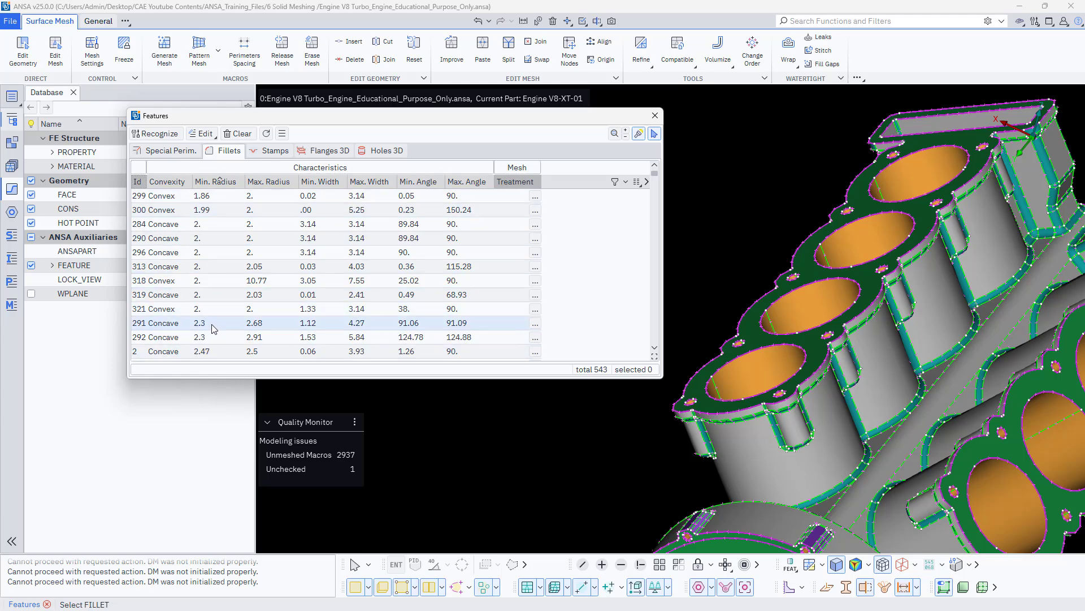
pyautogui.click(208, 199)
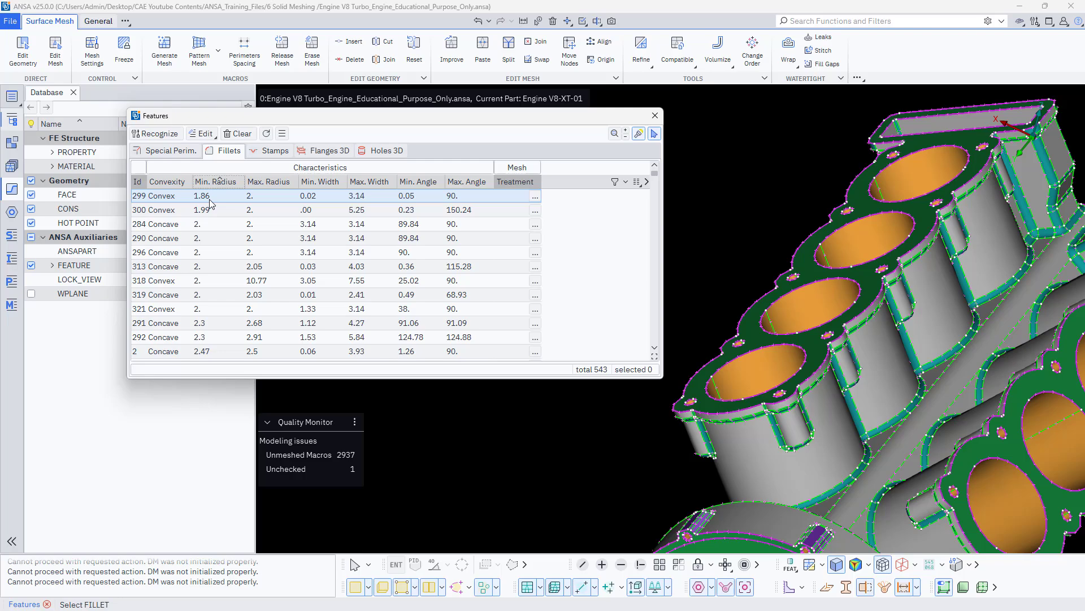
pyautogui.keyDown('shift'); pyautogui.click(210, 327); pyautogui.keyUp('shift')
pyautogui.scroll(-3, 717, 278)
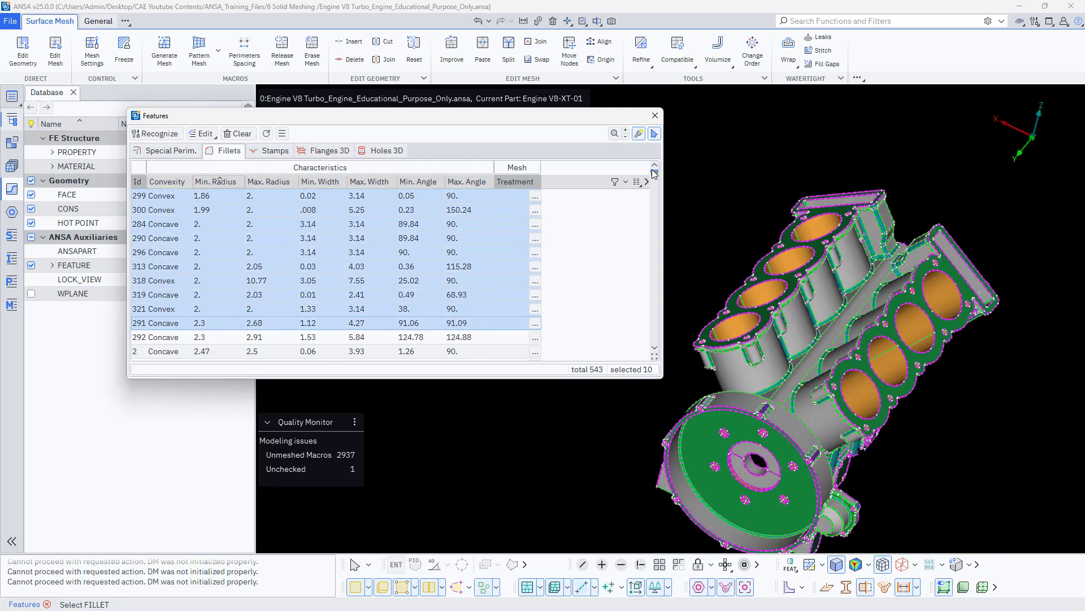
# Examine where the selected small fillets lie on the casing, especially around the purple stamp on the side boss
pyautogui.keyDown('ctrl'); pyautogui.moveTo(777, 337); pyautogui.dragTo(755, 174); pyautogui.keyUp('ctrl')
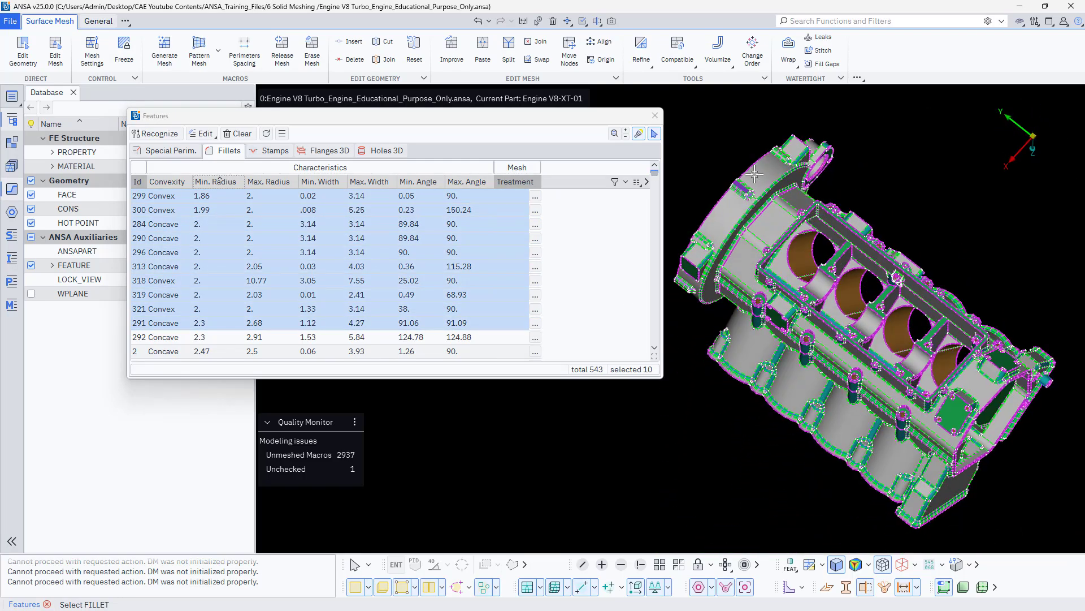
pyautogui.keyDown('ctrl'); pyautogui.moveTo(846, 389); pyautogui.dragTo(830, 392); pyautogui.keyUp('ctrl')
pyautogui.scroll(3, 830, 392)
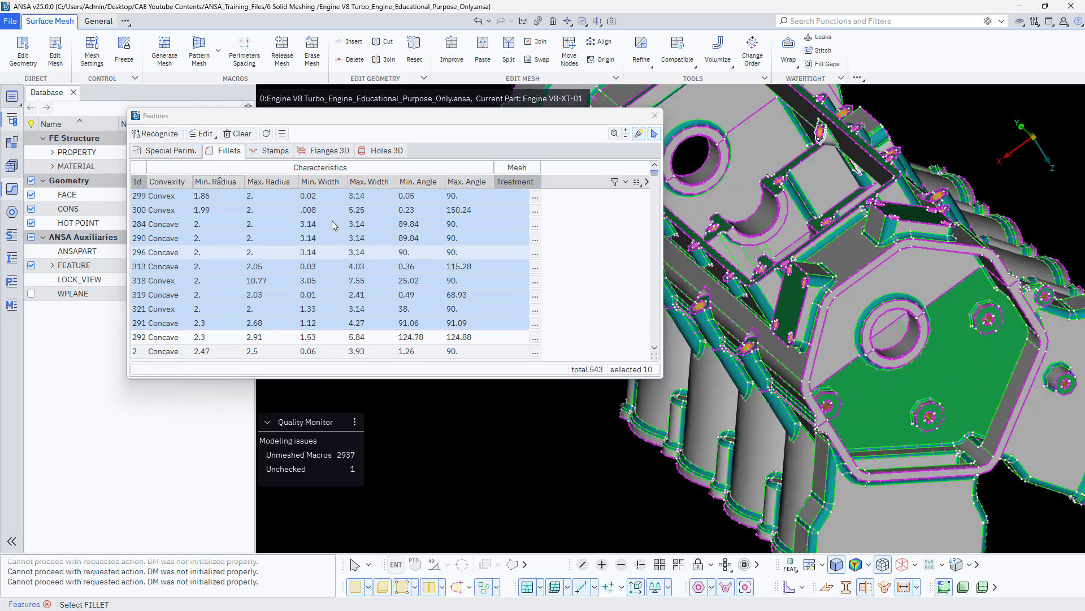
pyautogui.click(659, 134)
pyautogui.click(659, 134)
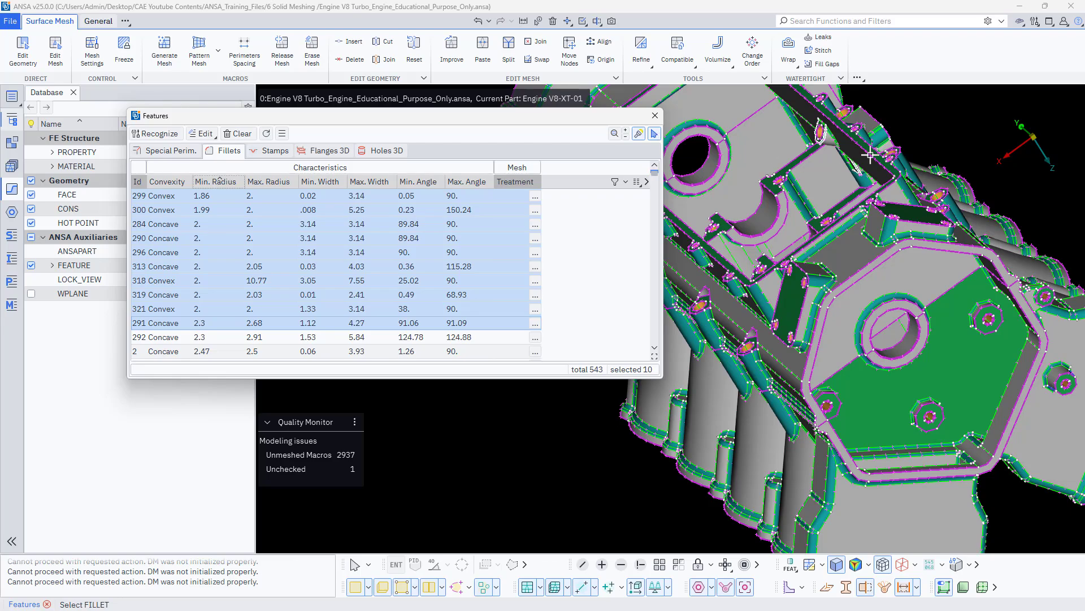
pyautogui.scroll(4, 866, 150)
pyautogui.keyDown('ctrl'); pyautogui.moveTo(860, 227); pyautogui.dragTo(807, 490); pyautogui.keyUp('ctrl')
pyautogui.scroll(3, 777, 307)
pyautogui.scroll(-4, 780, 307)
pyautogui.scroll(6, 771, 330)
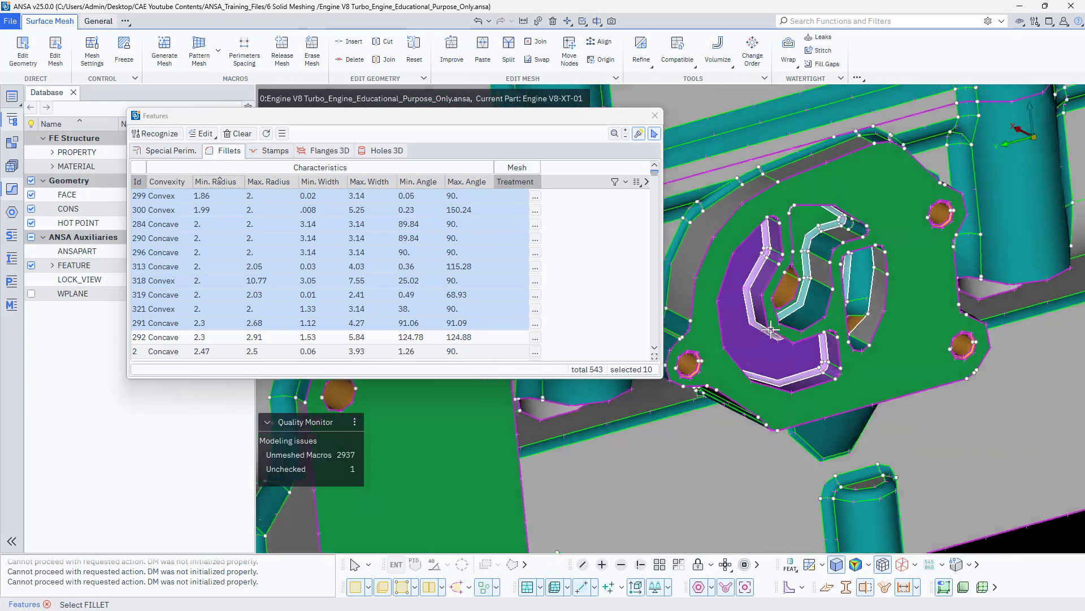
pyautogui.keyDown('ctrl'); pyautogui.moveTo(771, 329); pyautogui.dragTo(775, 292); pyautogui.keyUp('ctrl')
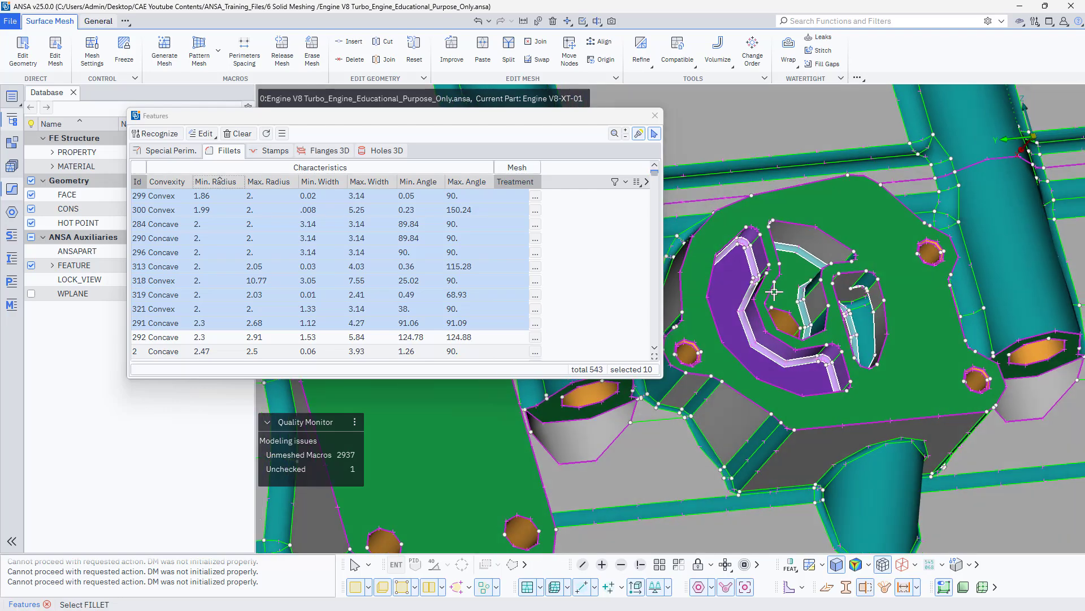
pyautogui.scroll(-3, 775, 292)
pyautogui.scroll(-5, 774, 292)
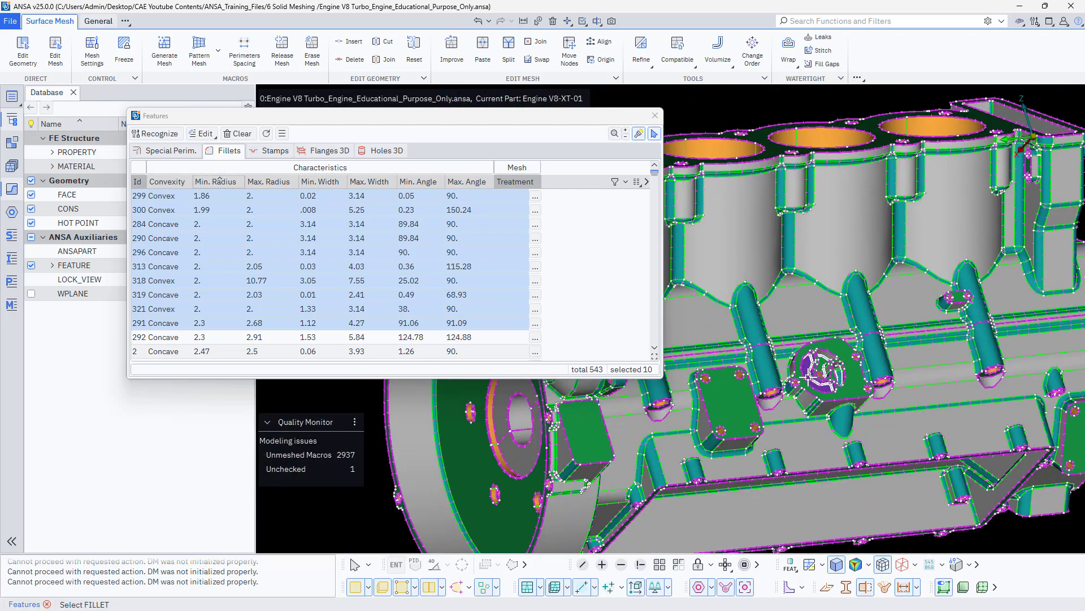
pyautogui.scroll(-2, 158, 310)
# Extend the fillet selection down to fillet 473, covering minimum radii up to 2.99
pyautogui.scroll(-3, 158, 310)
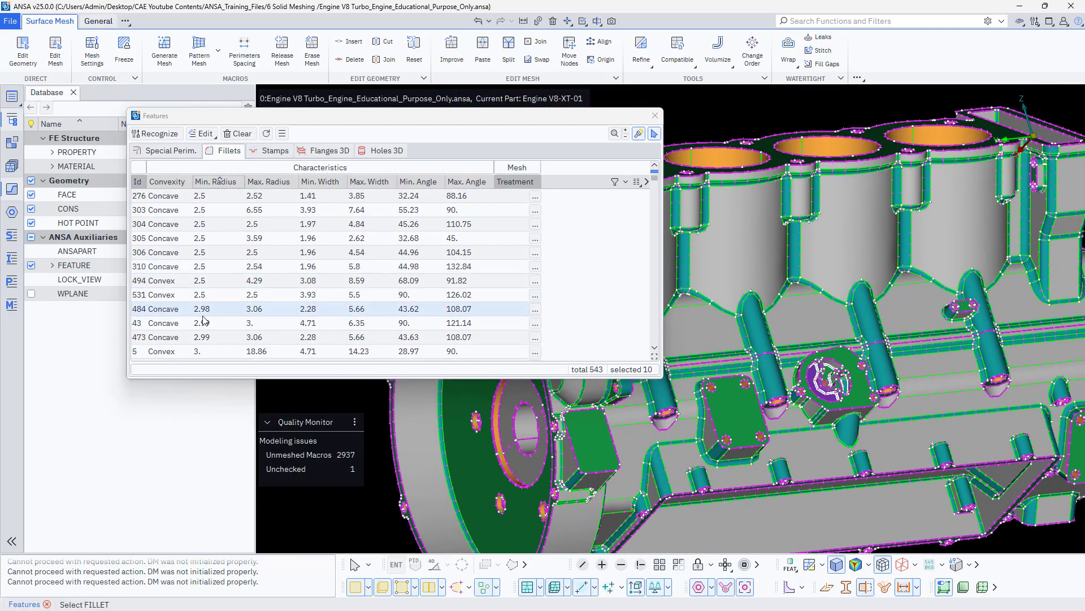
pyautogui.scroll(-1, 211, 317)
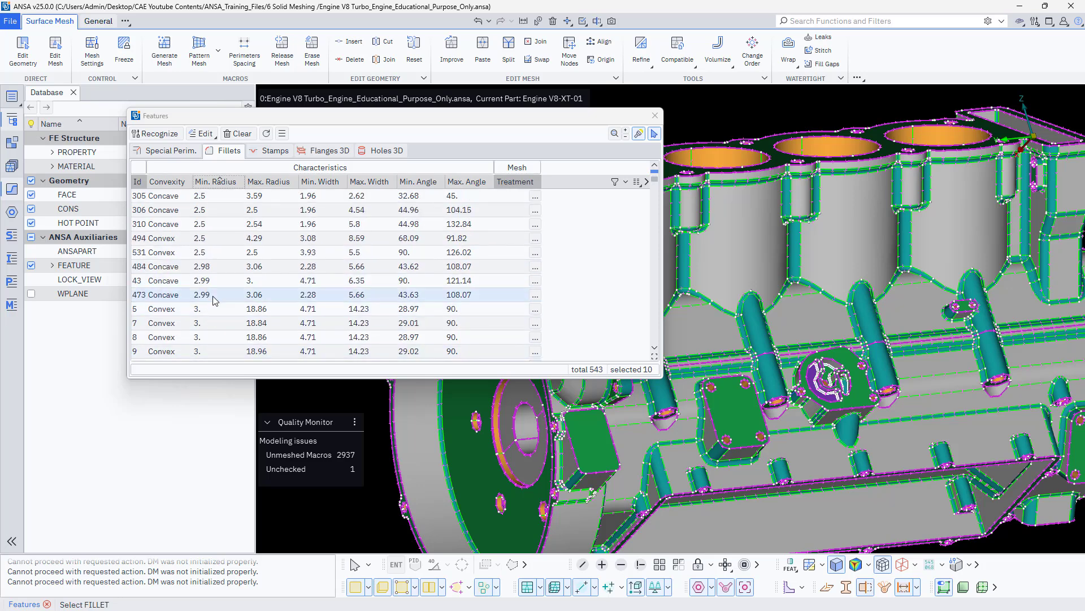
pyautogui.keyDown('shift'); pyautogui.click(214, 299); pyautogui.keyUp('shift')
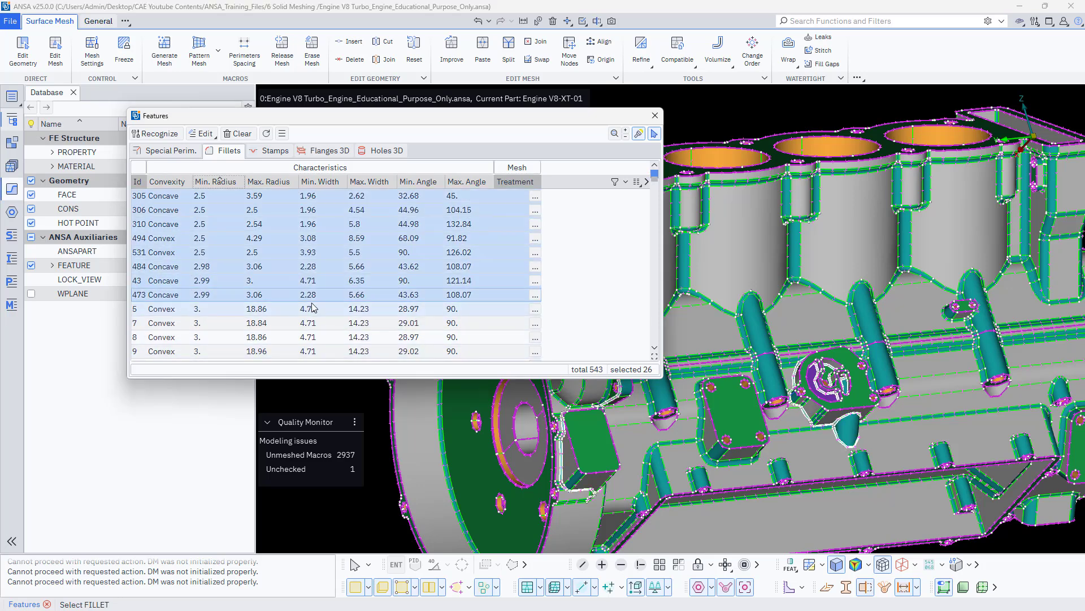
# Examine the extended fillet selection around the stamped side boss and deselect the fillets in an area there
pyautogui.scroll(6, 311, 305)
pyautogui.scroll(1, 312, 306)
pyautogui.scroll(-5, 885, 345)
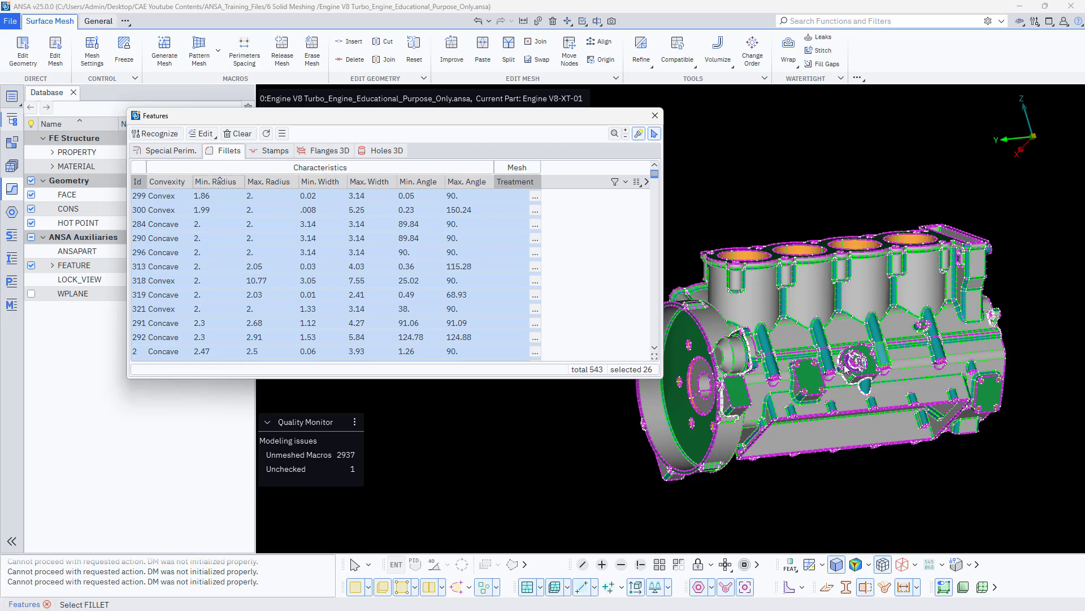
pyautogui.scroll(8, 847, 367)
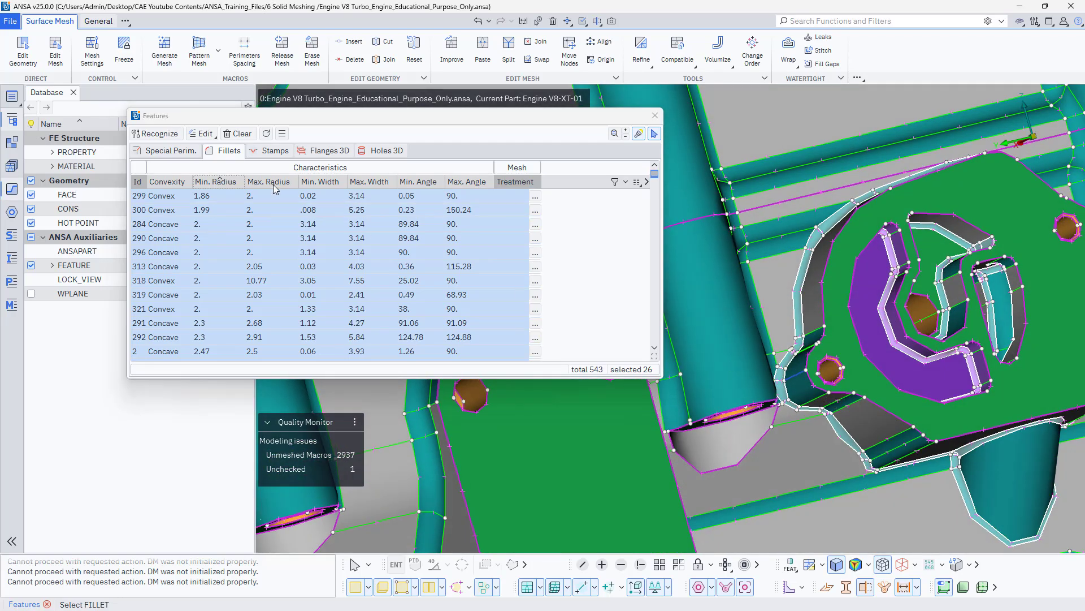
pyautogui.scroll(-2, 794, 325)
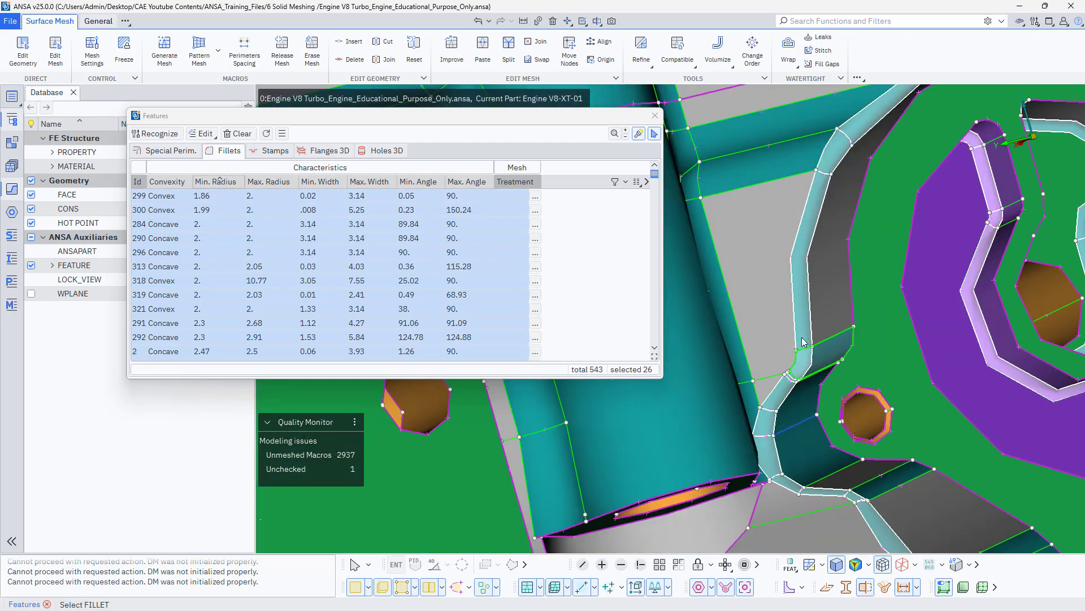
pyautogui.scroll(-3, 795, 327)
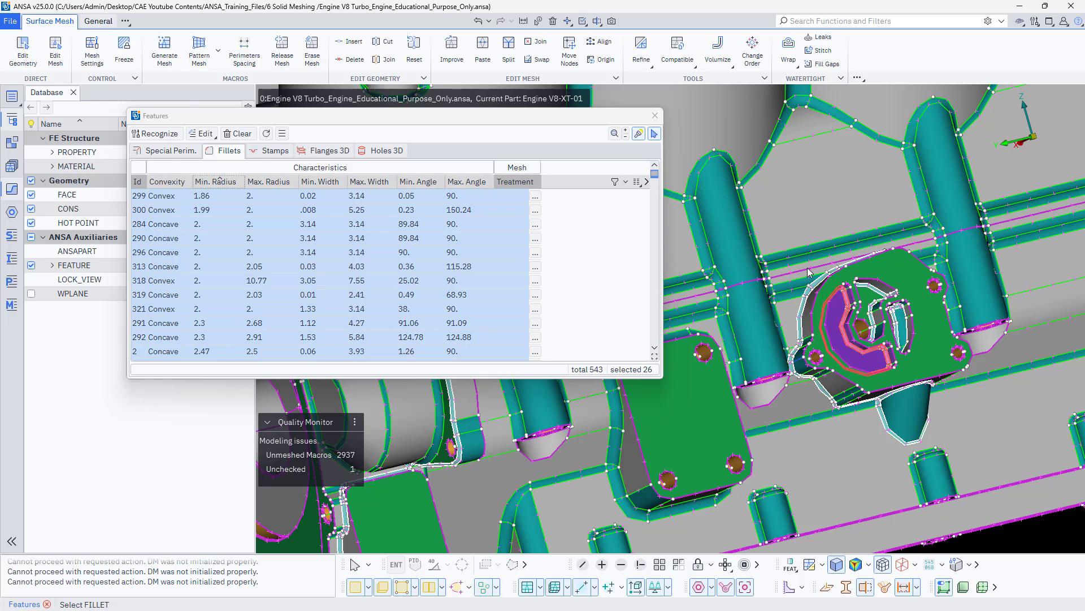
pyautogui.moveTo(842, 339); pyautogui.dragTo(808, 273, button='right')
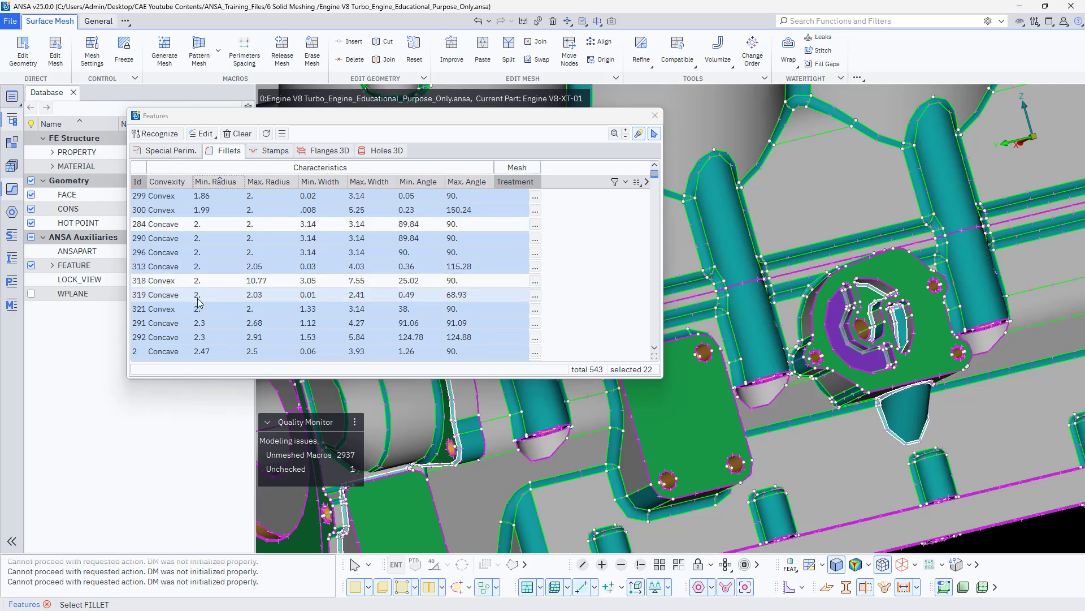
# Reselect the small fillets from fillet 299 to fillet 473, covering minimum radii from 1.86 to 2.99
pyautogui.click(201, 197)
pyautogui.scroll(-4, 237, 299)
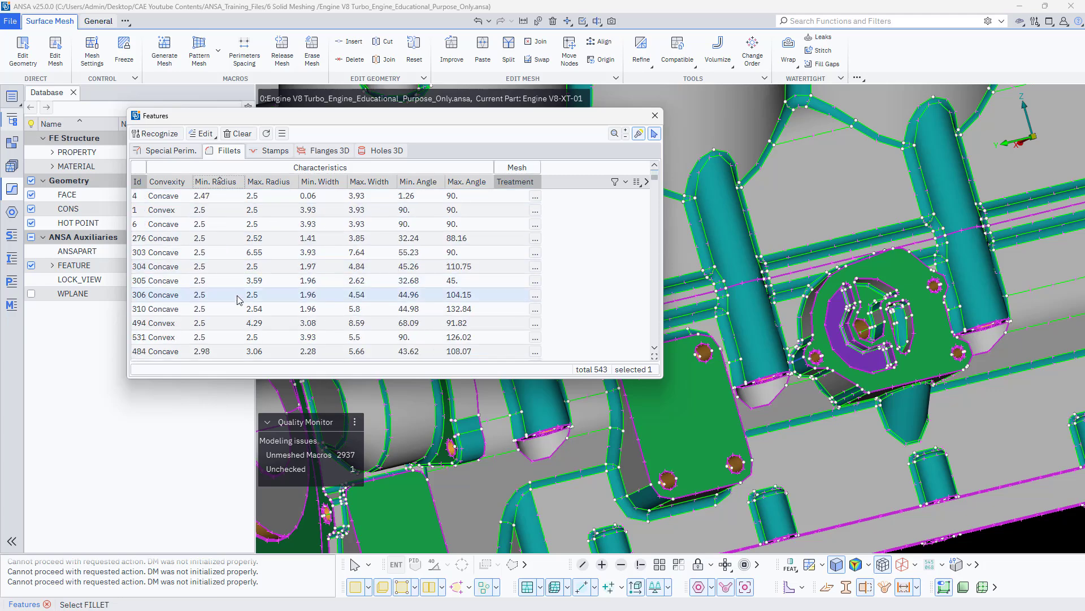
pyautogui.scroll(-3, 238, 299)
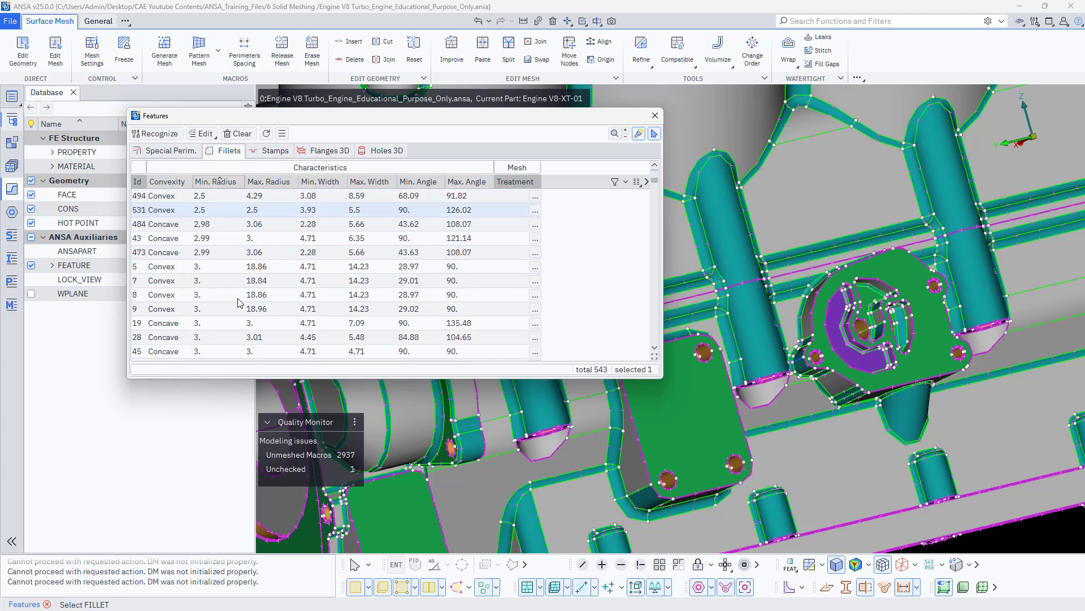
pyautogui.keyDown('shift'); pyautogui.click(221, 252); pyautogui.keyUp('shift')
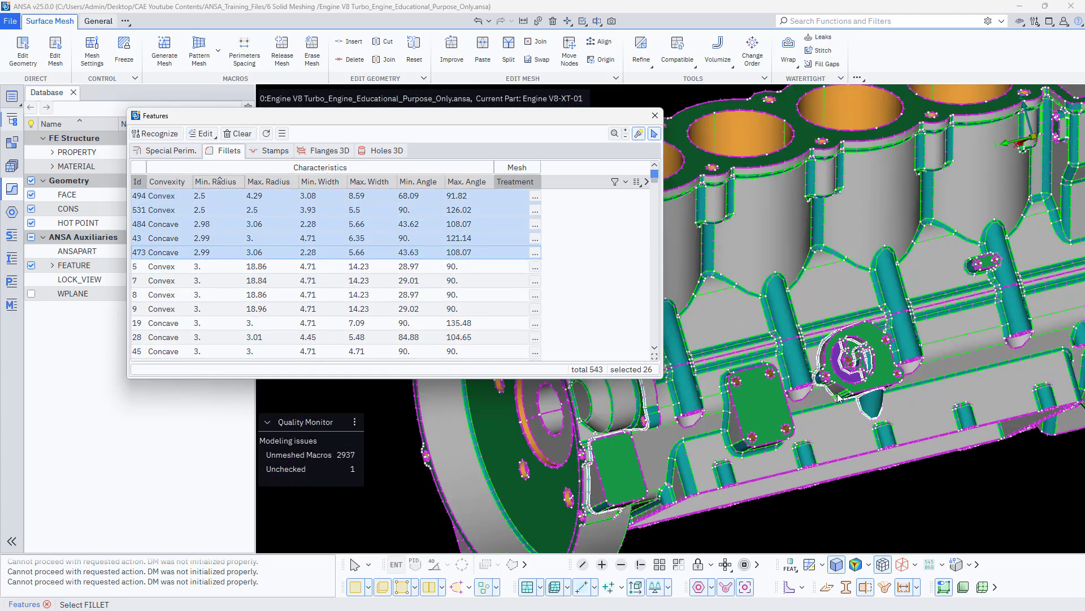
pyautogui.scroll(5, 837, 390)
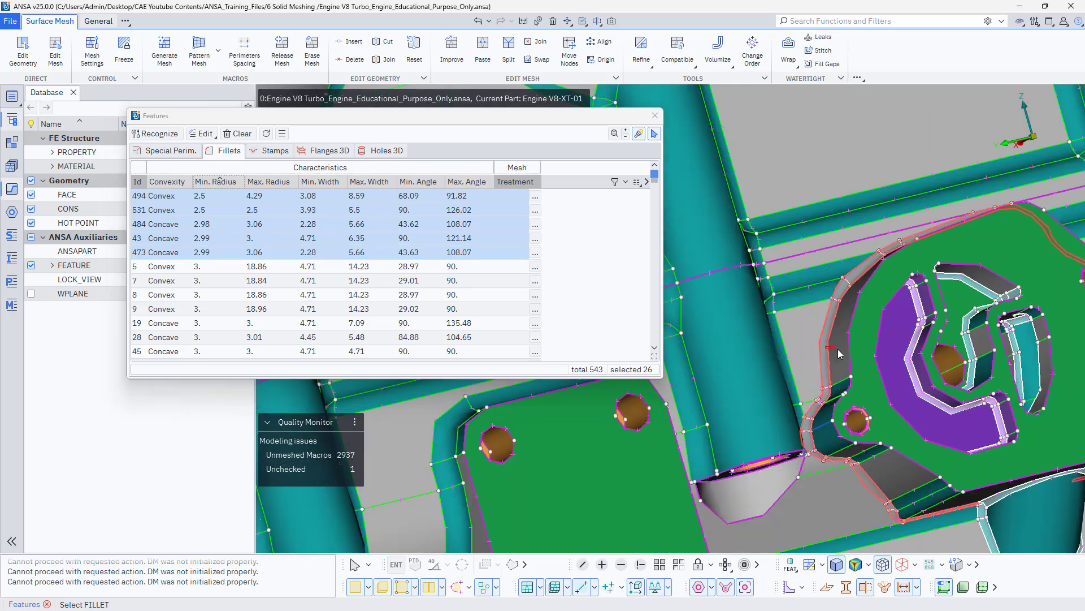
pyautogui.click(829, 351)
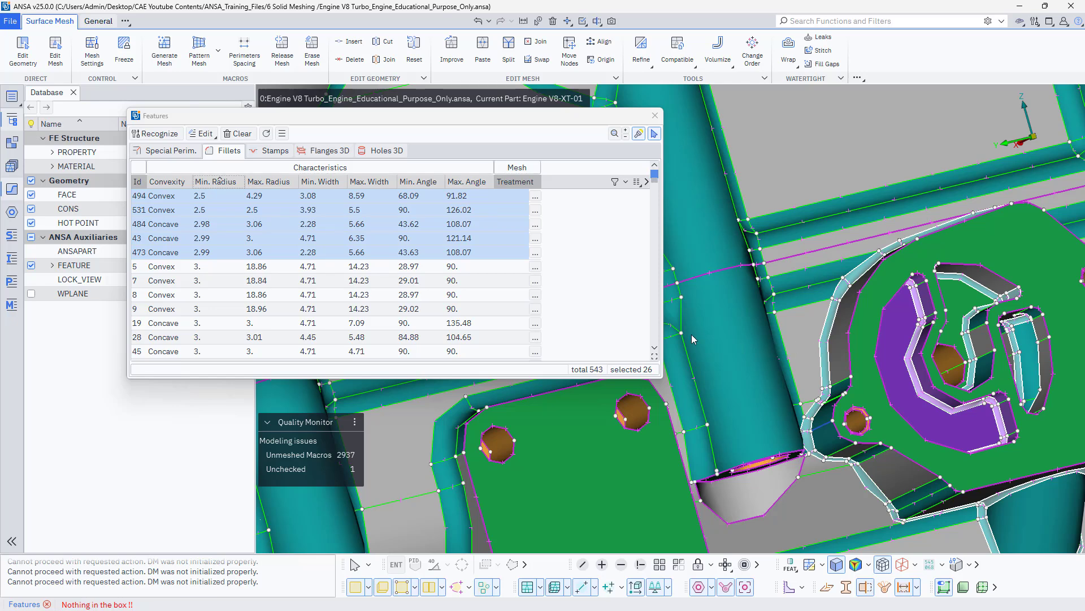
pyautogui.rightClick(272, 253)
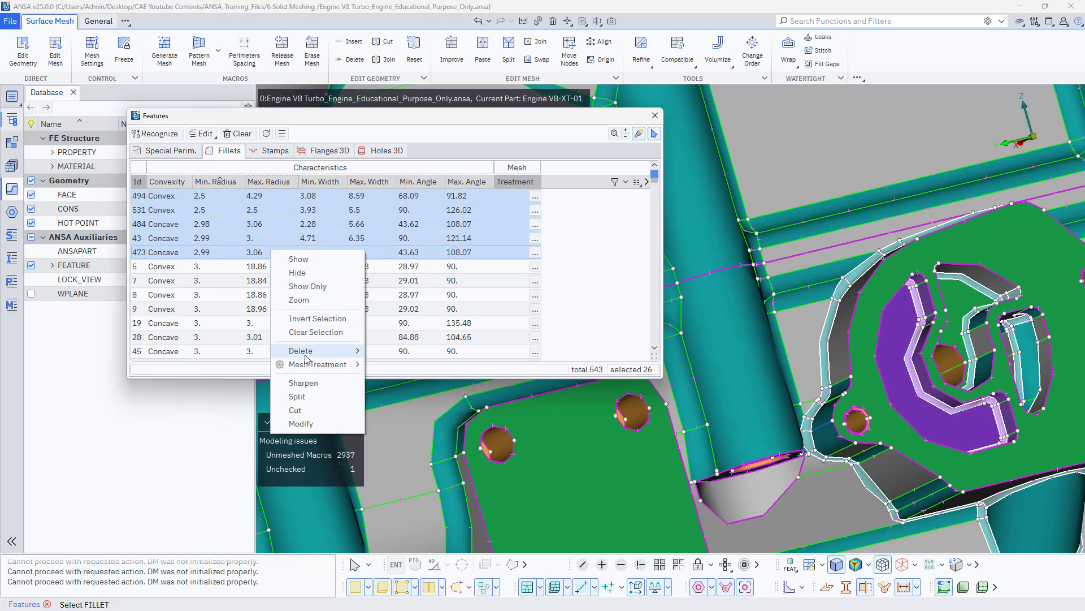
pyautogui.moveTo(310, 368)
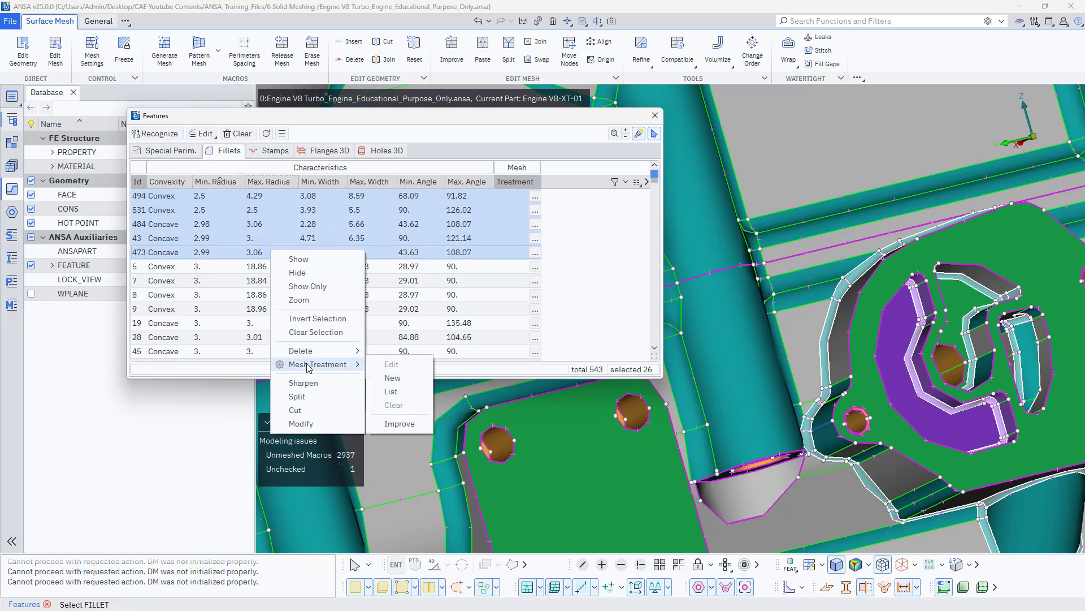
pyautogui.click(406, 383)
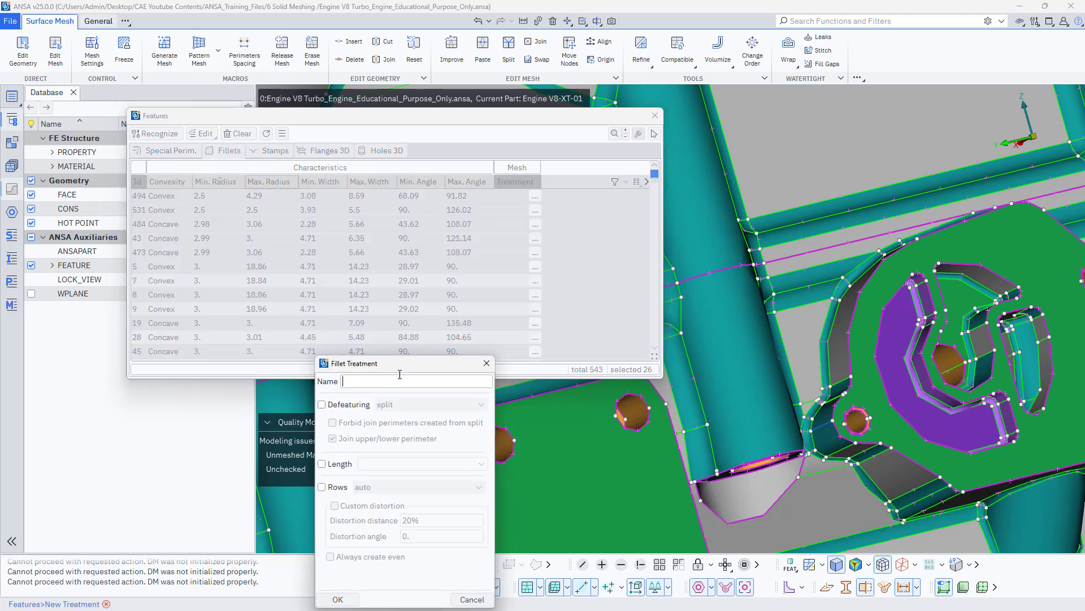
pyautogui.click(346, 405)
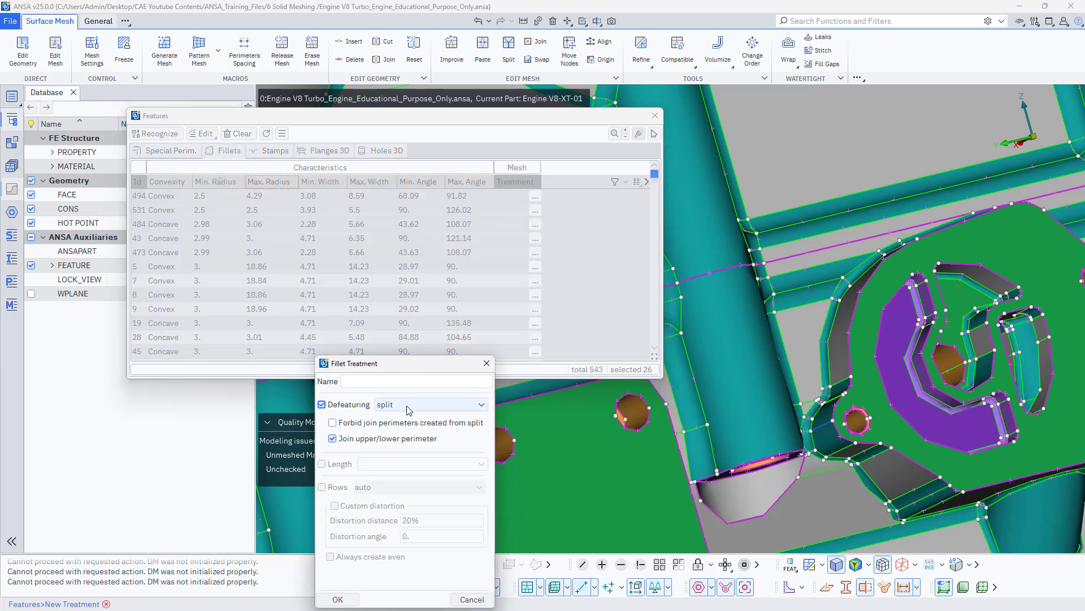
pyautogui.click(406, 406)
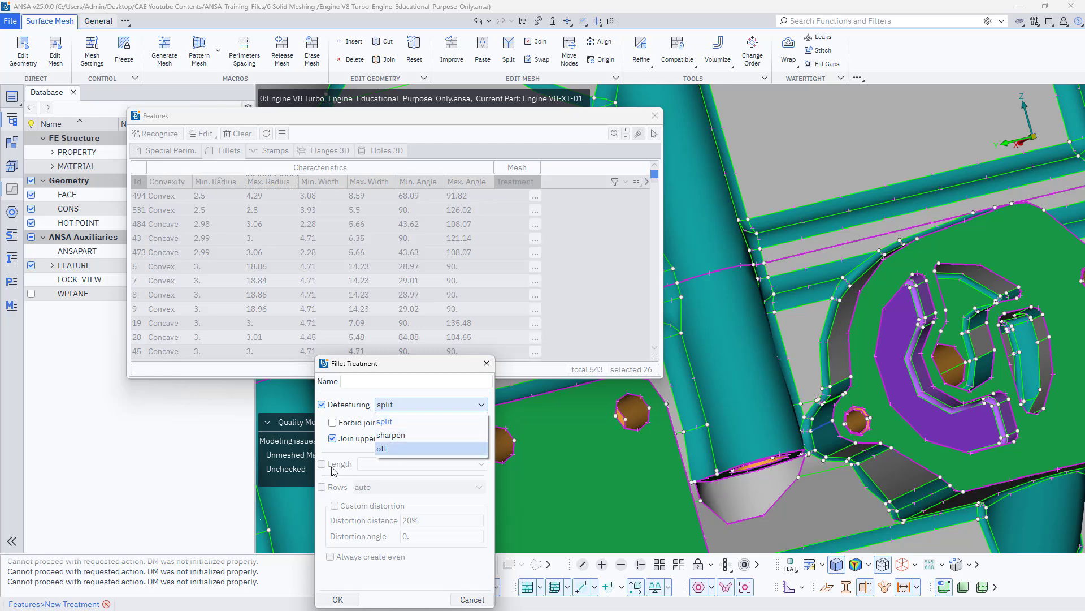
pyautogui.click(335, 487)
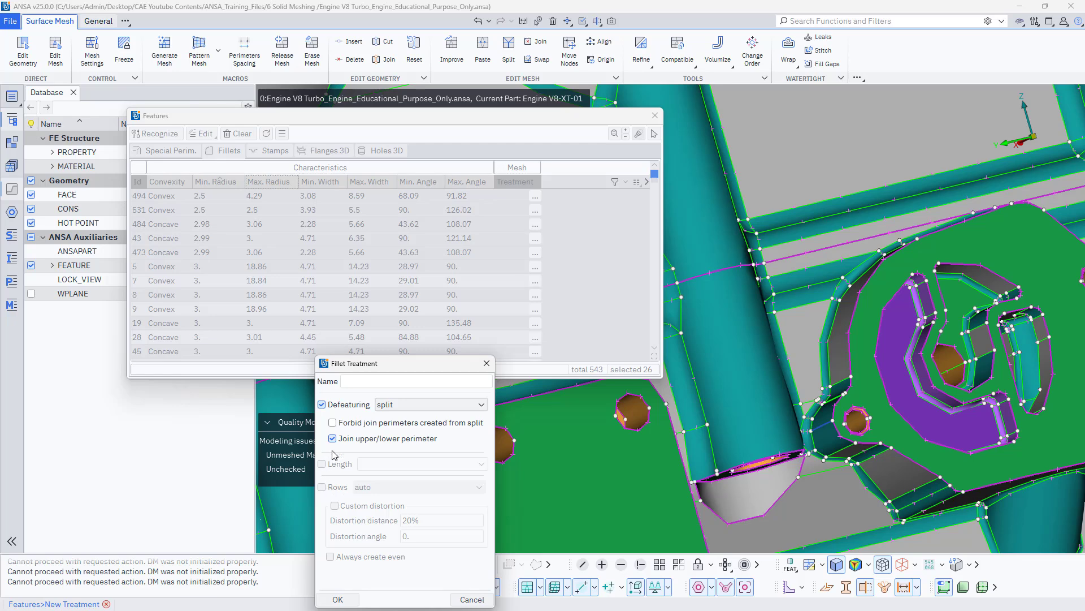
pyautogui.click(347, 409)
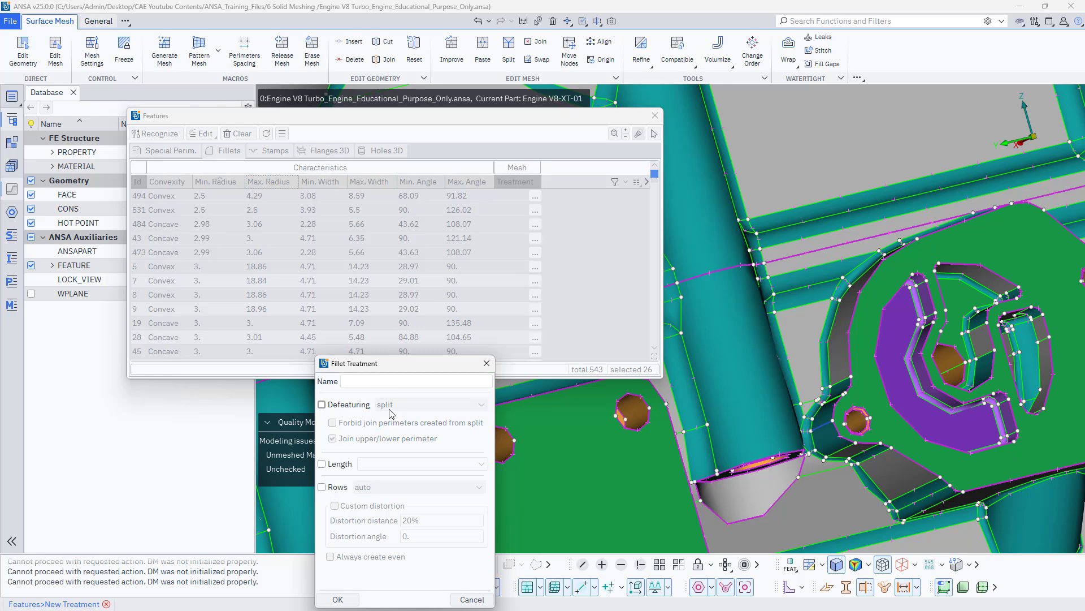
pyautogui.click(334, 404)
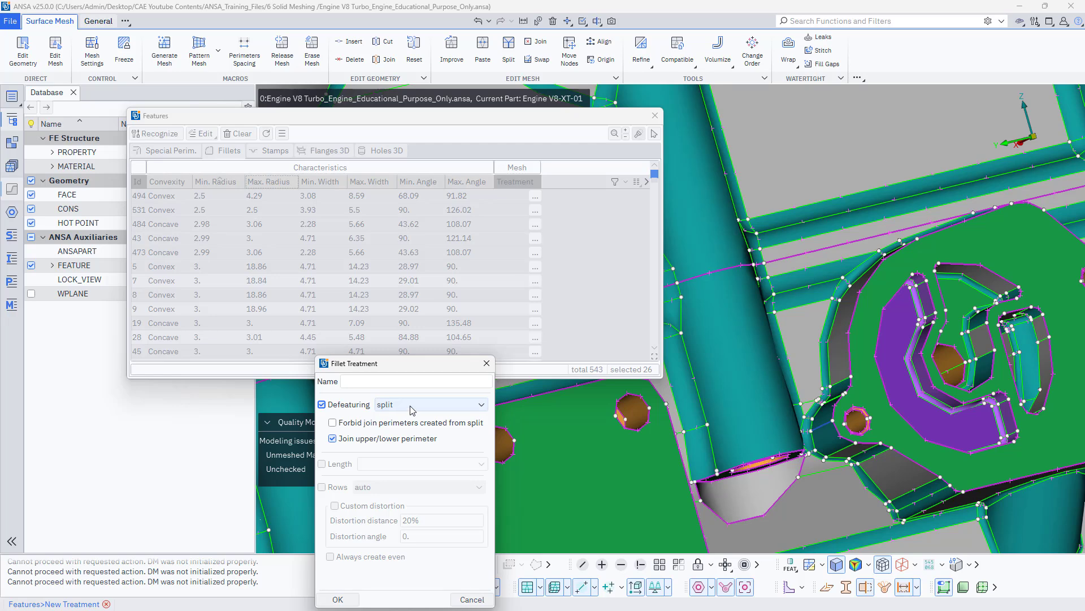
pyautogui.click(412, 405)
pyautogui.click(484, 368)
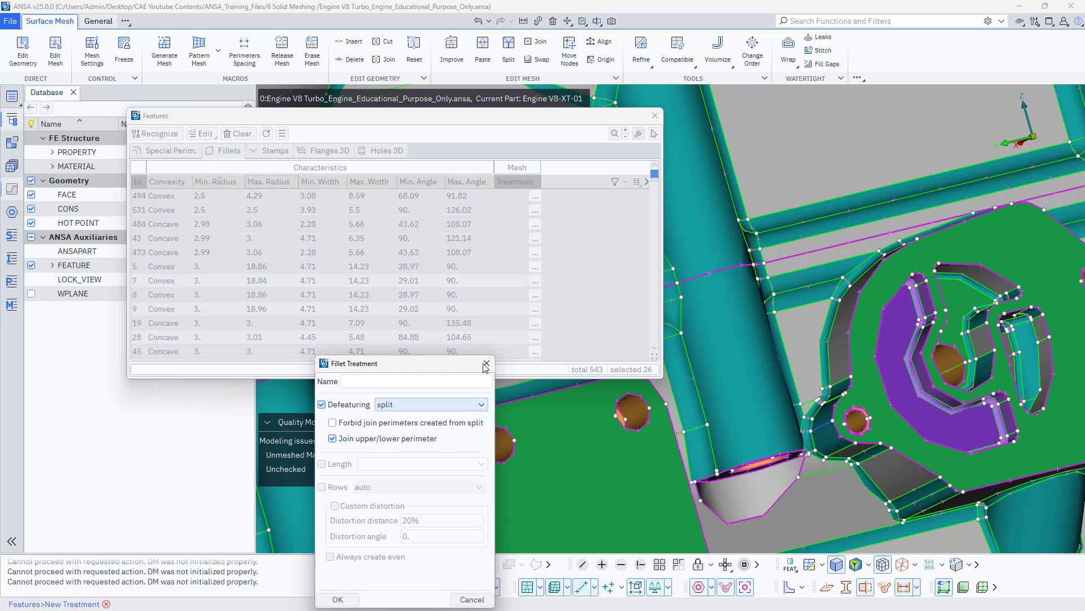
pyautogui.click(486, 364)
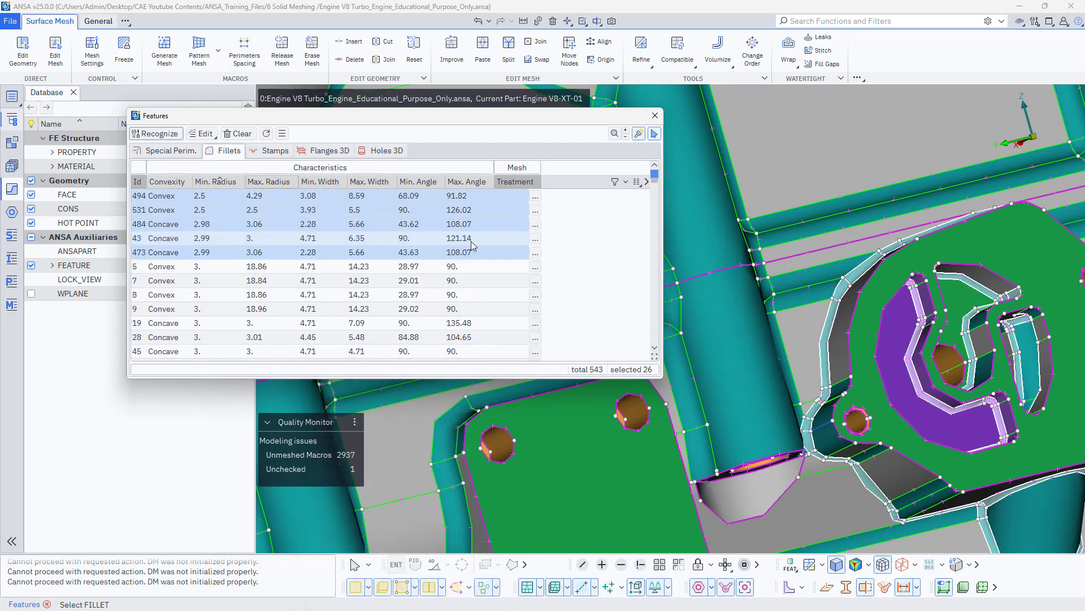
# Sharpen all the selected small fillets of the casing
pyautogui.rightClick(474, 244)
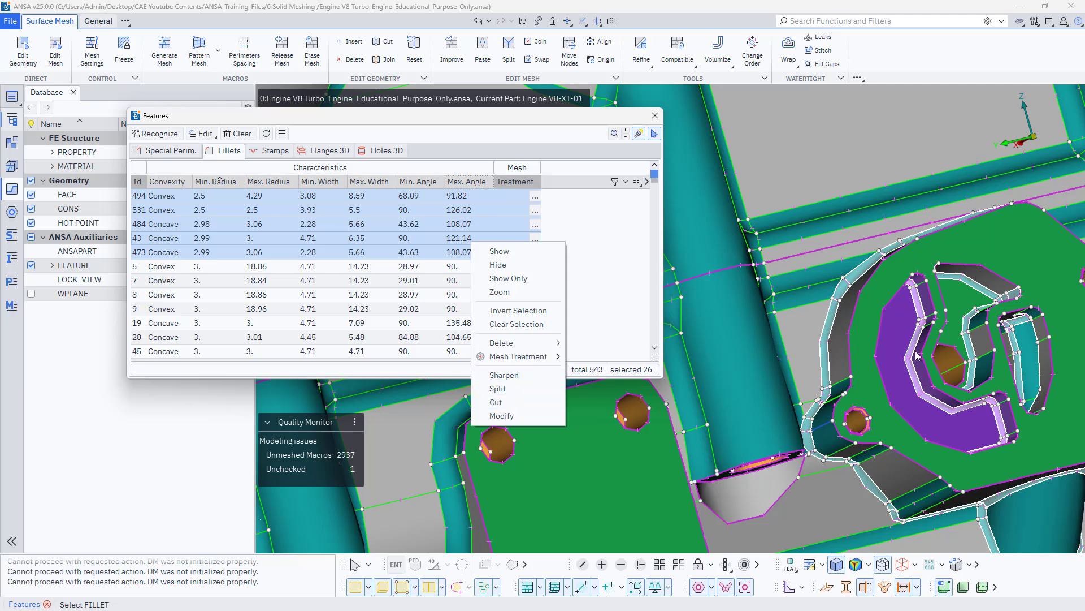
pyautogui.click(518, 375)
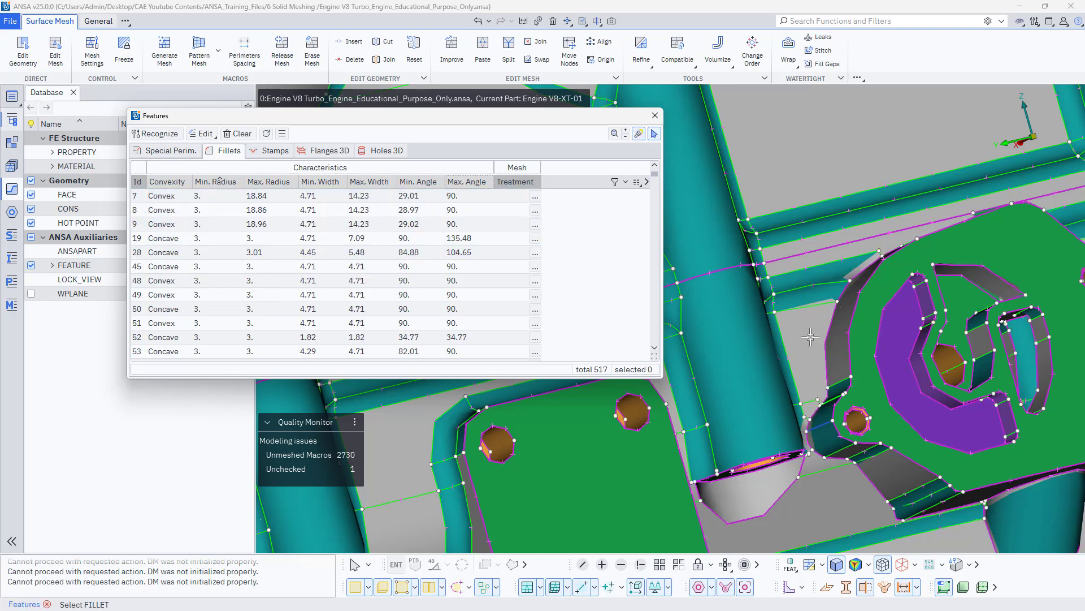
# Examine the sharpened edges around the stamped side boss and the remaining fillets along the cylinder walls and upper rim
pyautogui.scroll(-5, 814, 333)
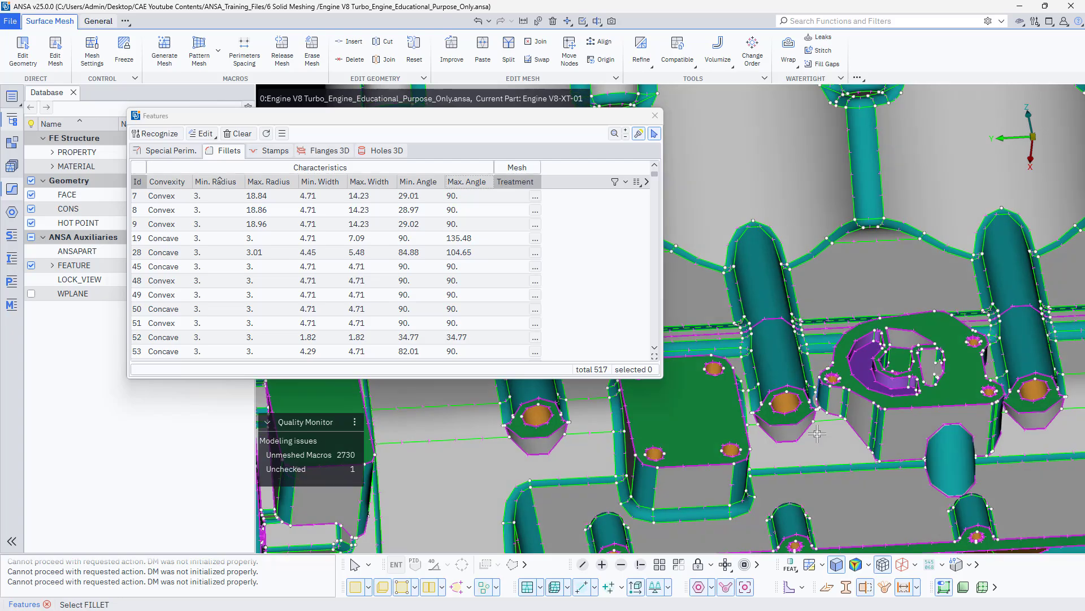
pyautogui.scroll(5, 805, 321)
pyautogui.scroll(-4, 780, 367)
pyautogui.scroll(3, 744, 426)
pyautogui.moveTo(745, 426); pyautogui.dragTo(865, 396, button='middle')
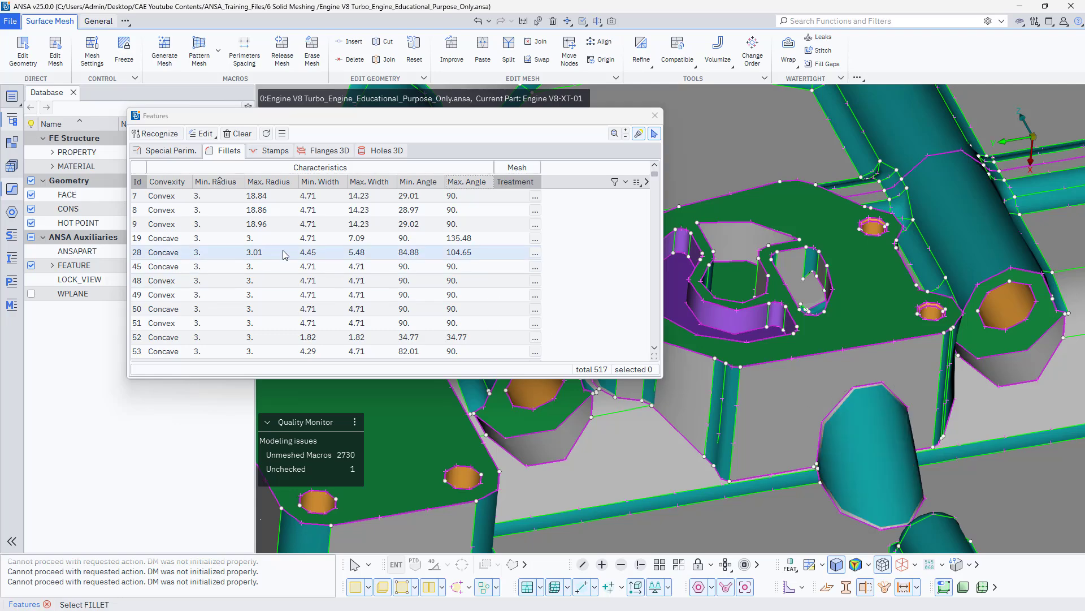
pyautogui.scroll(-5, 812, 334)
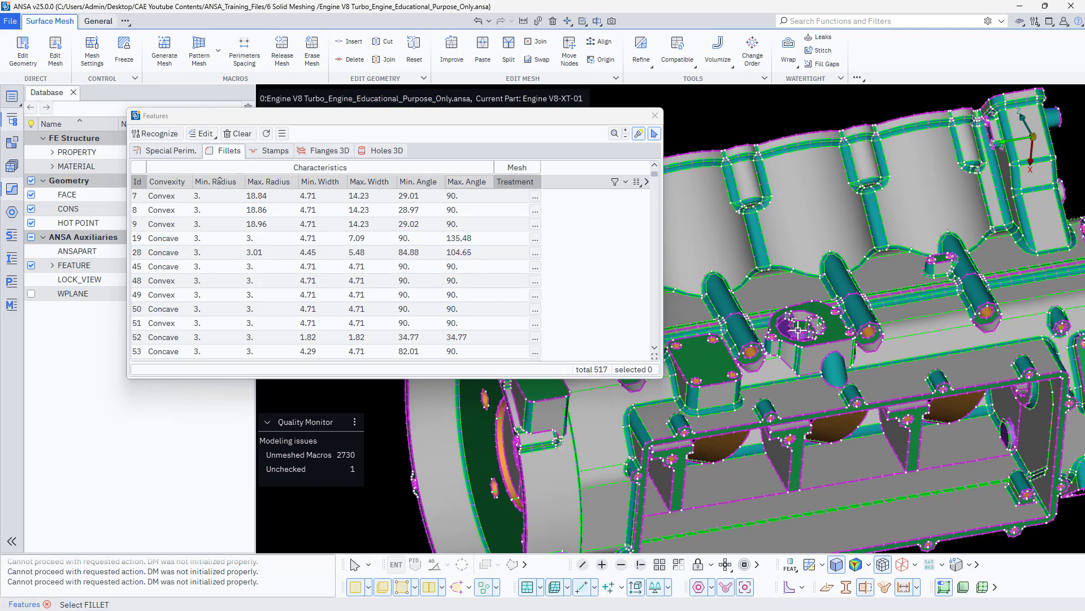
pyautogui.scroll(10, 764, 327)
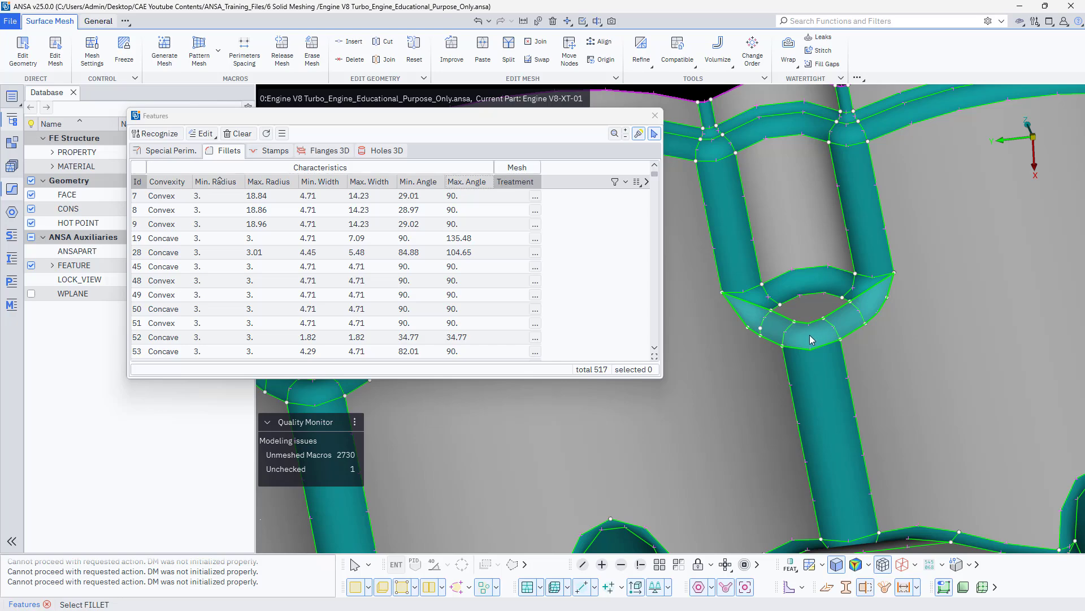
pyautogui.scroll(-3, 810, 334)
pyautogui.scroll(5, 883, 215)
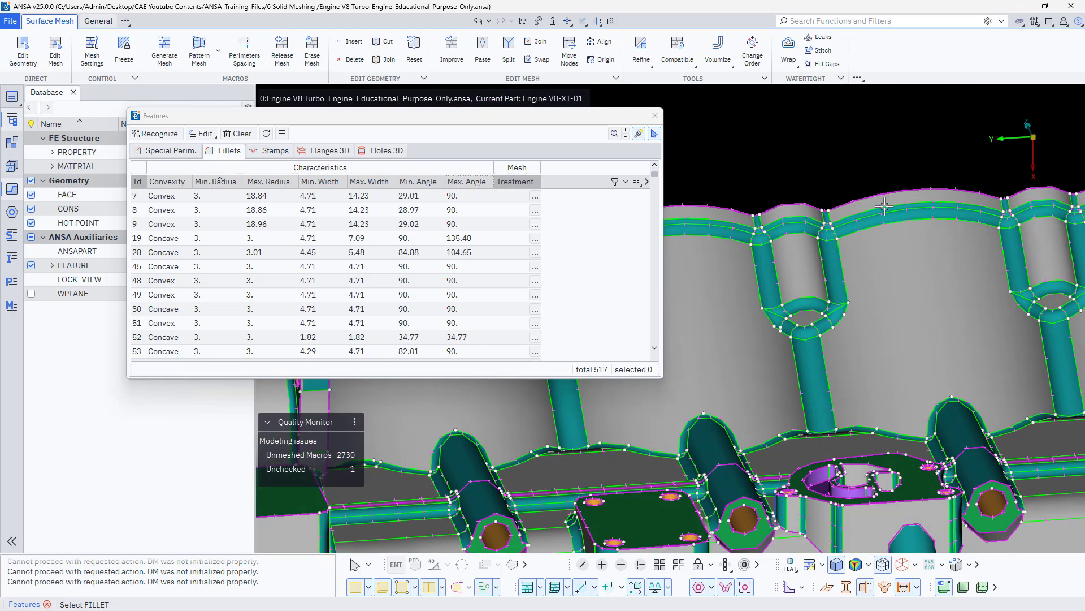
pyautogui.scroll(5, 885, 211)
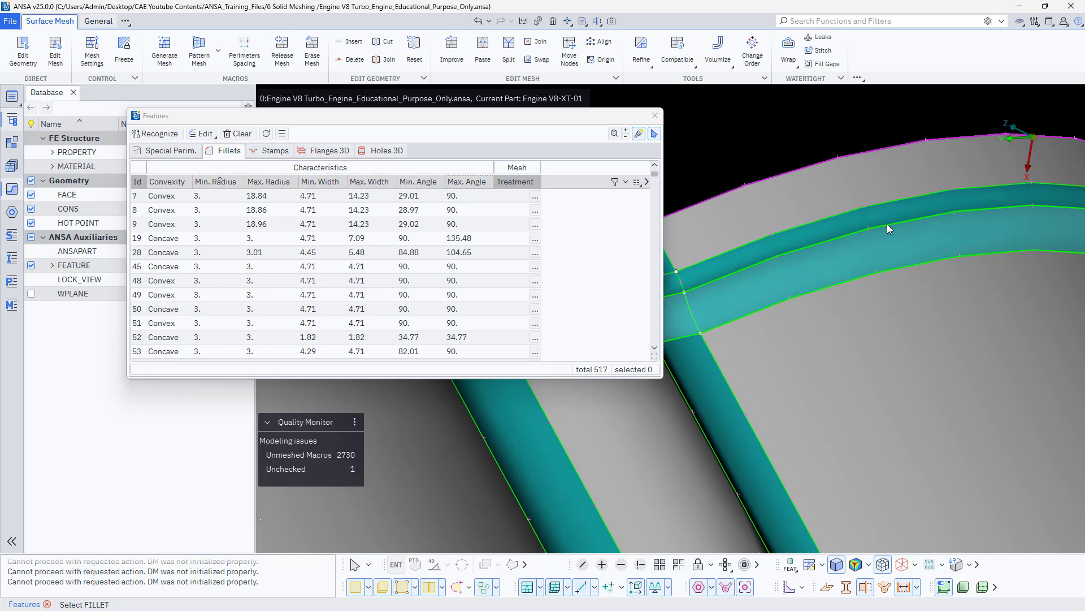
pyautogui.scroll(-5, 868, 237)
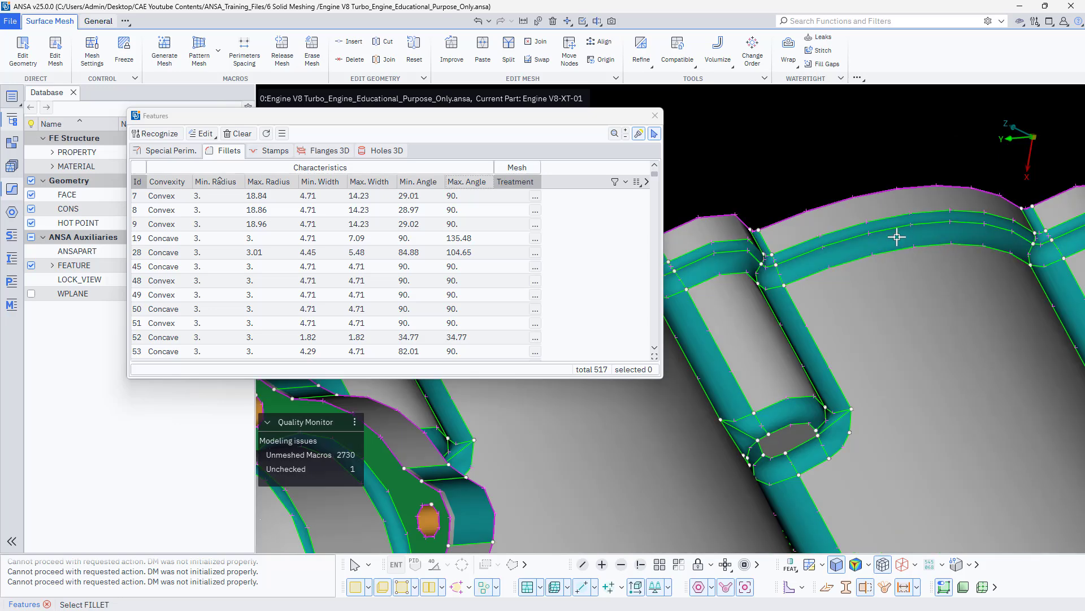
pyautogui.scroll(3, 842, 261)
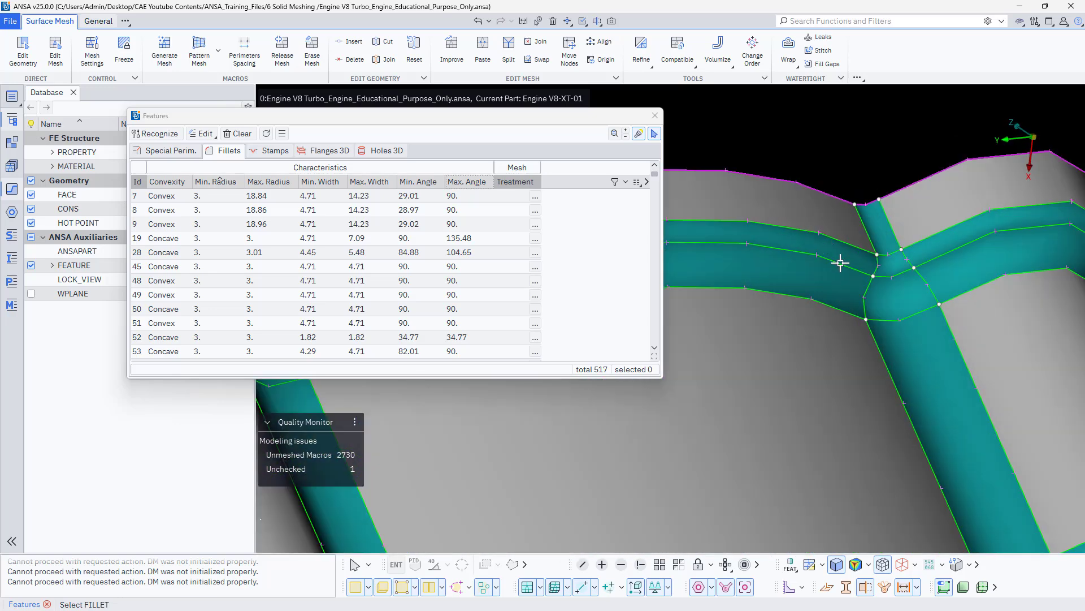
# Select all remaining fillets, show only them in the model view, and close the feature list
pyautogui.click(236, 281)
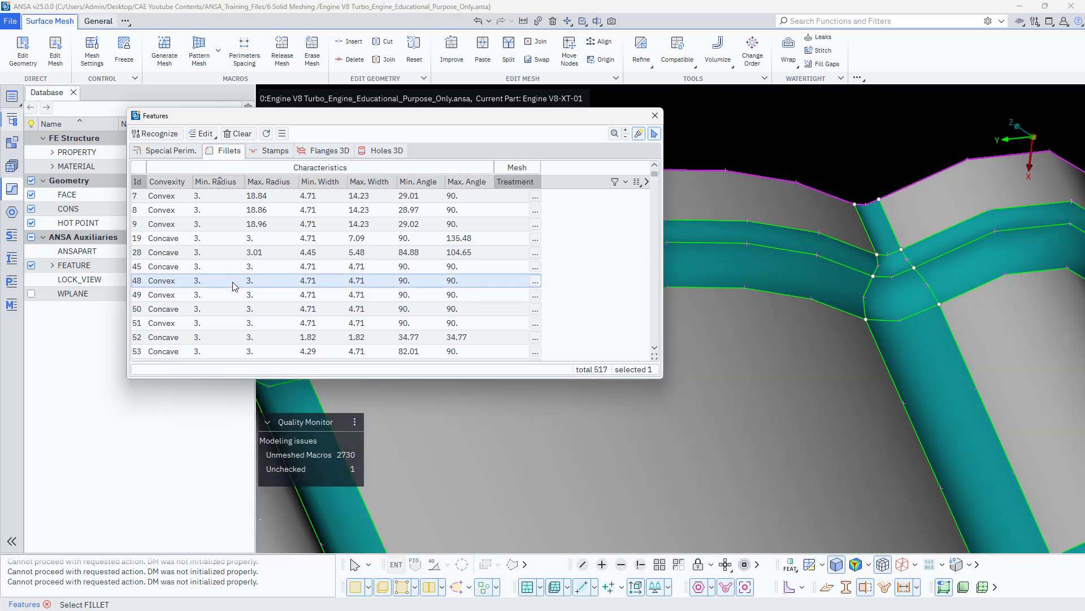
pyautogui.hotkey('ctrl', 'a')
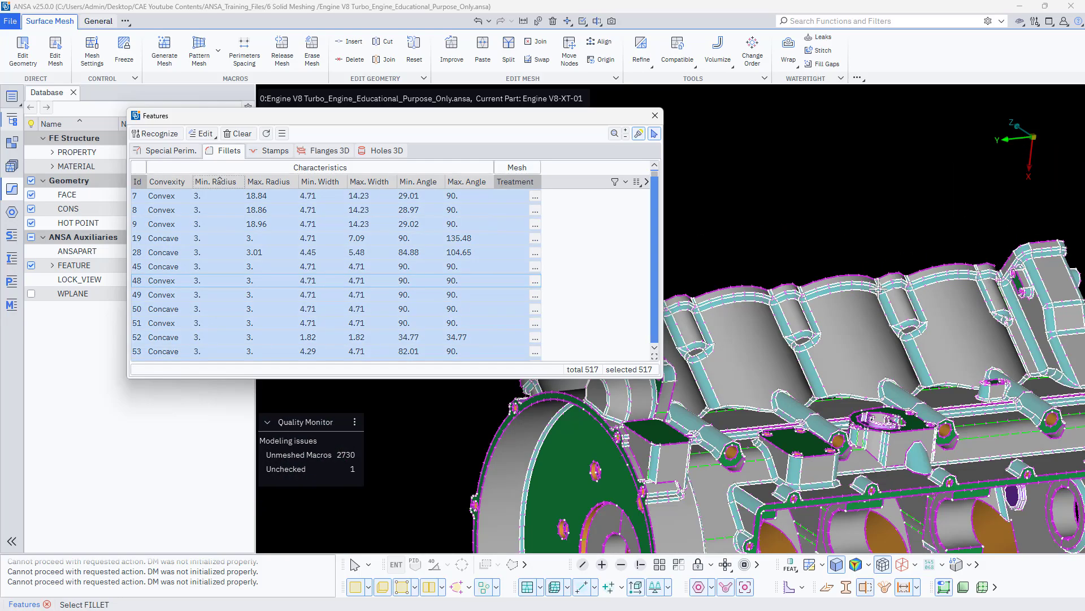
pyautogui.rightClick(354, 293)
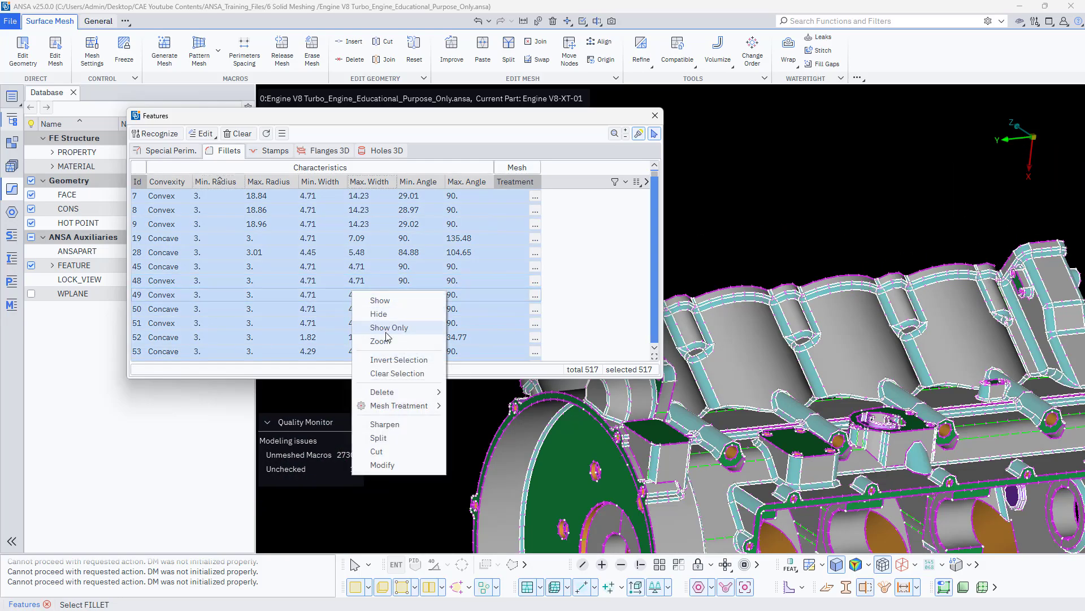
pyautogui.click(389, 327)
pyautogui.scroll(-1, 750, 345)
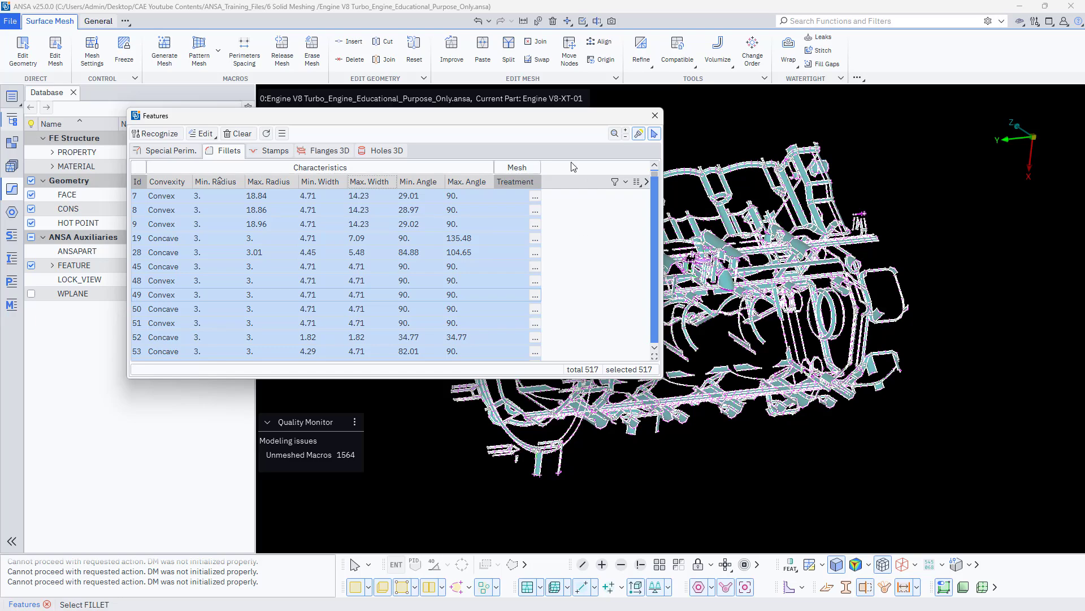
pyautogui.moveTo(548, 121); pyautogui.dragTo(440, 88)
pyautogui.scroll(5, 836, 275)
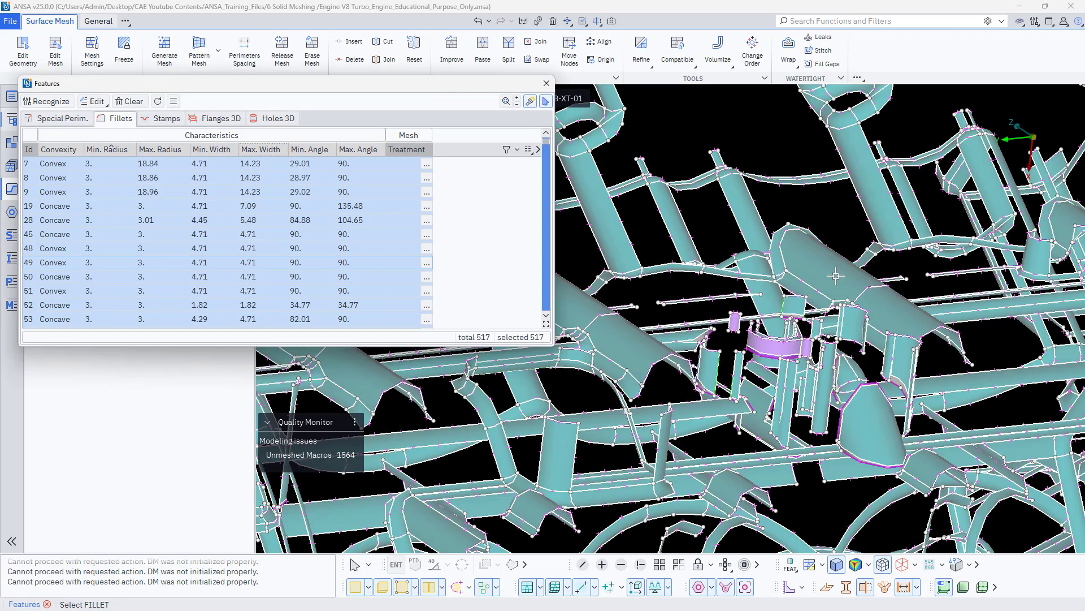
pyautogui.click(546, 84)
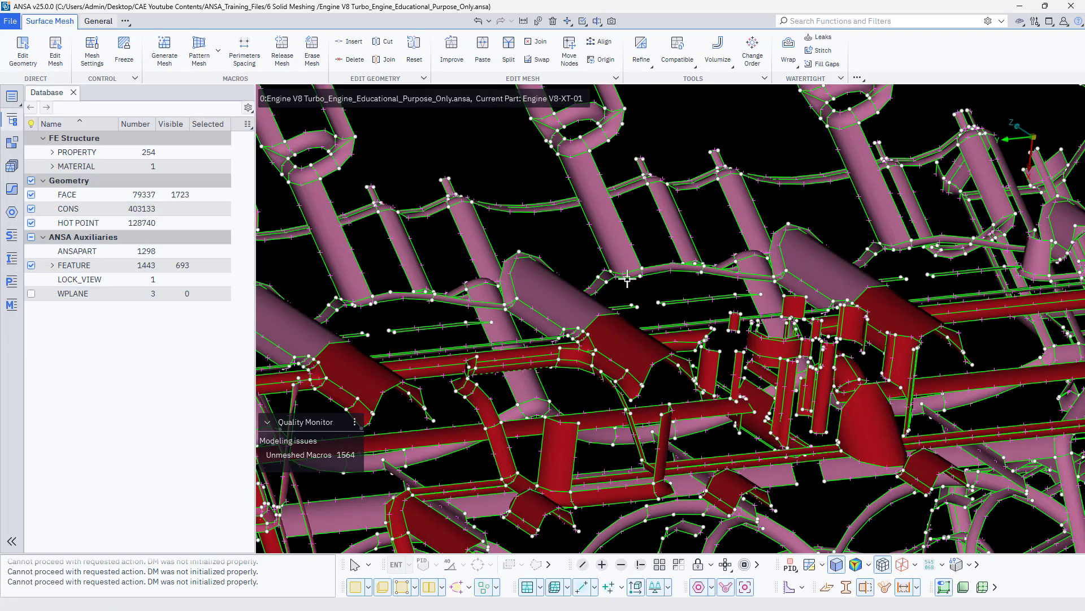
# Examine the isolated fillet faces along the casing, from the side boss area to the round end flange
pyautogui.keyDown('ctrl'); pyautogui.moveTo(774, 292); pyautogui.dragTo(799, 335); pyautogui.keyUp('ctrl')
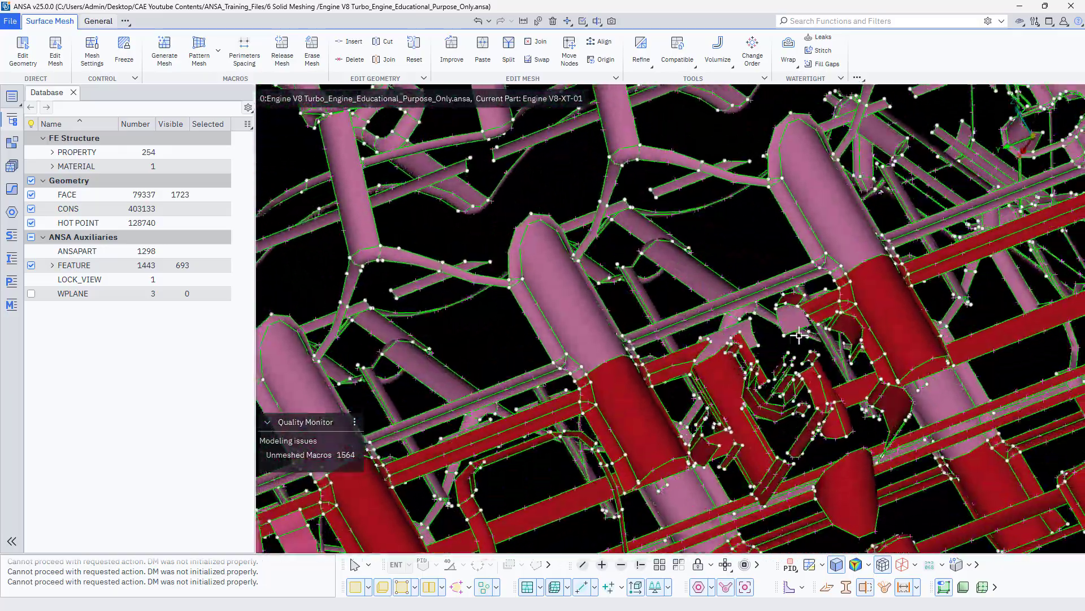
pyautogui.keyDown('ctrl'); pyautogui.moveTo(683, 321); pyautogui.dragTo(729, 257); pyautogui.keyUp('ctrl')
pyautogui.scroll(5, 785, 250)
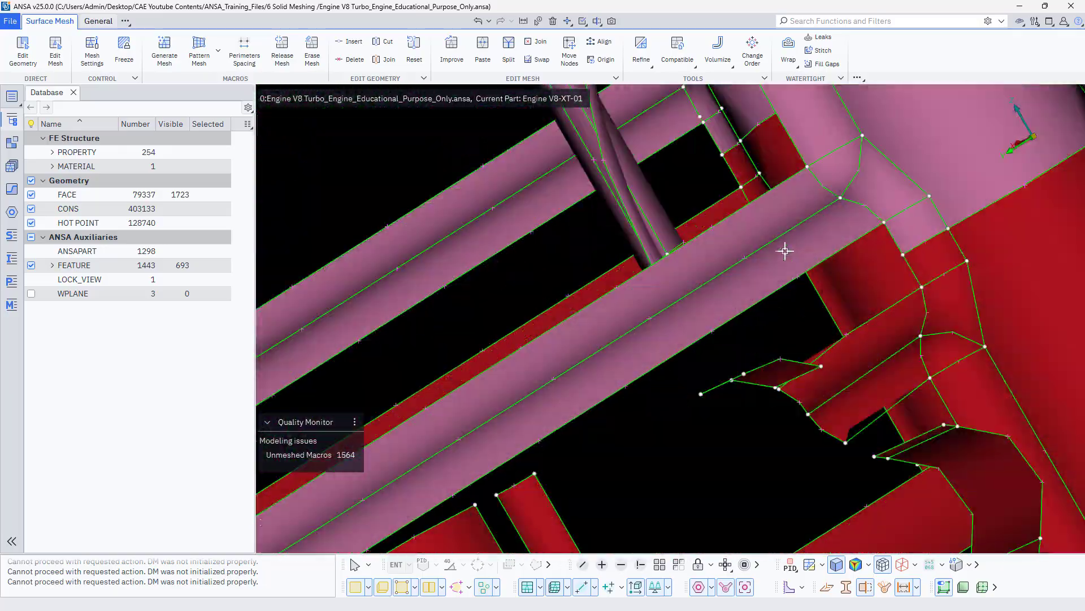
pyautogui.scroll(-5, 707, 251)
pyautogui.scroll(-8, 777, 238)
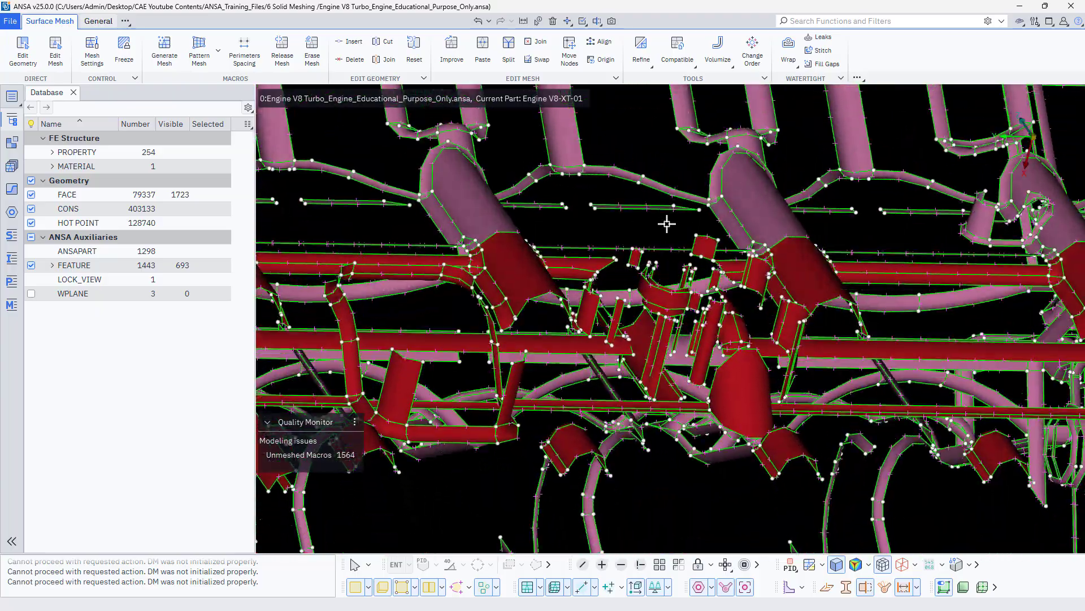
pyautogui.scroll(5, 436, 313)
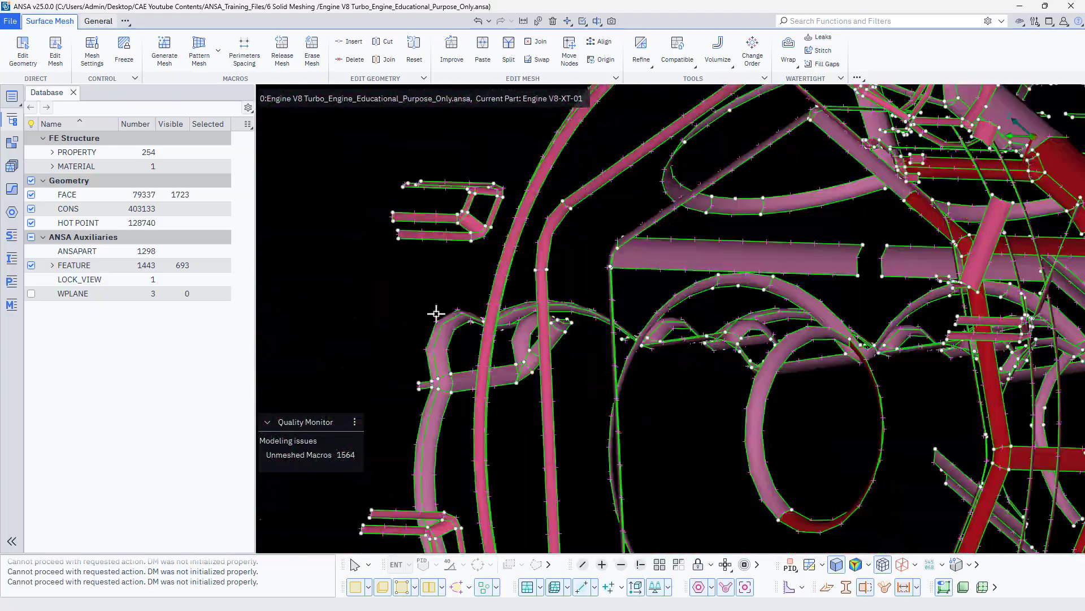
# Examine the isolated fillets around the circular boss beside the end flange and across the whole casing
pyautogui.moveTo(472, 204)
pyautogui.keyDown('ctrl'); pyautogui.mouseDown()
pyautogui.moveTo(508, 189)
pyautogui.moveTo(464, 207)
pyautogui.mouseUp(); pyautogui.keyUp('ctrl')
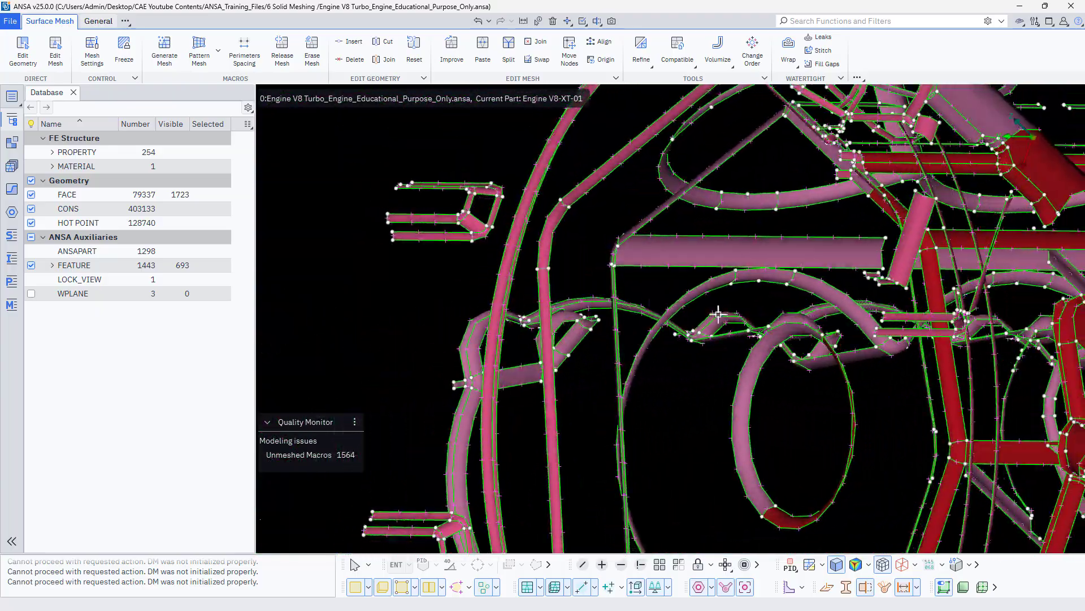
pyautogui.scroll(6, 745, 277)
pyautogui.scroll(-6, 744, 277)
pyautogui.keyDown('ctrl'); pyautogui.moveTo(745, 277); pyautogui.dragTo(577, 331); pyautogui.keyUp('ctrl')
pyautogui.scroll(-10, 576, 332)
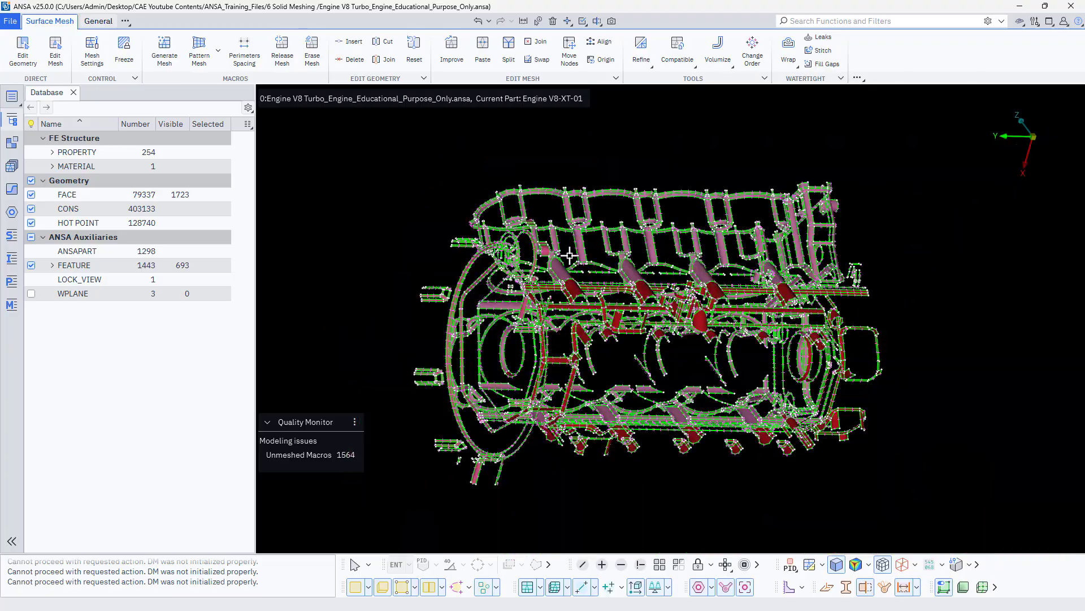
pyautogui.scroll(10, 578, 277)
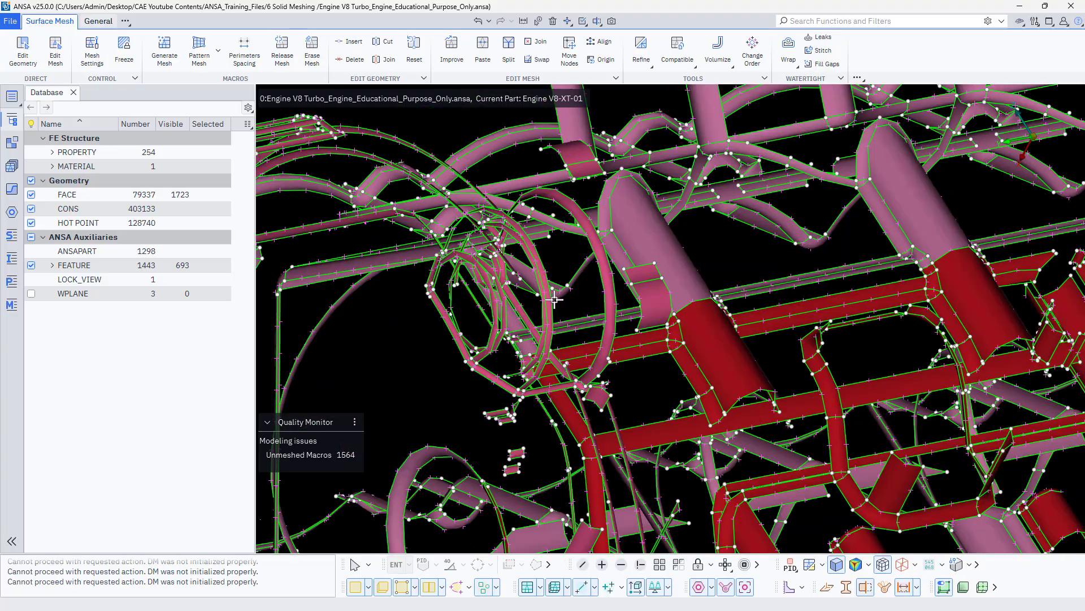
pyautogui.keyDown('ctrl'); pyautogui.moveTo(554, 300); pyautogui.dragTo(490, 307); pyautogui.keyUp('ctrl')
pyautogui.scroll(4, 491, 307)
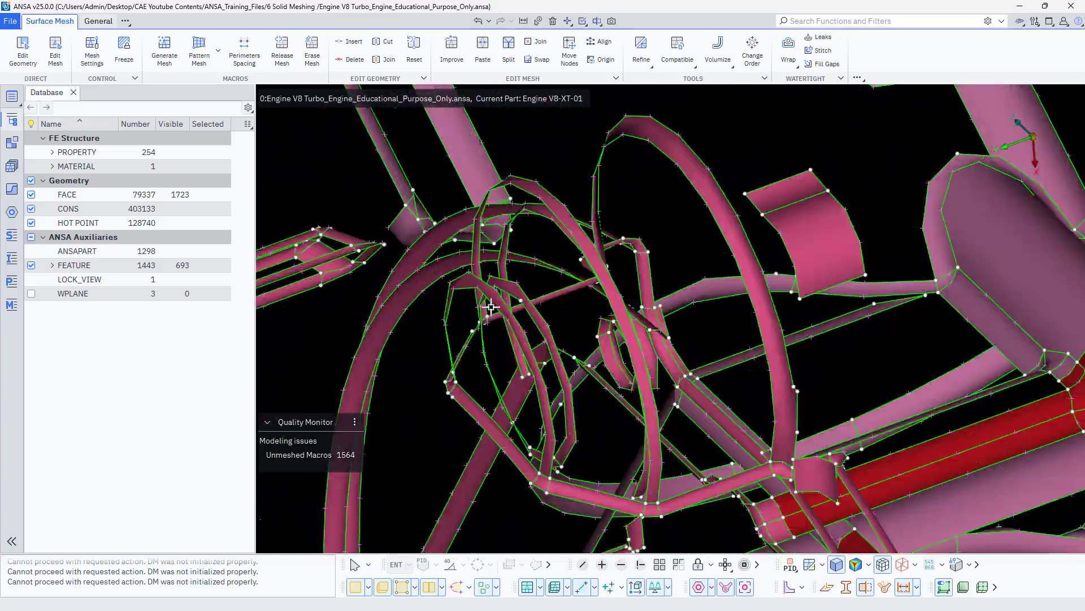
pyautogui.scroll(3, 544, 285)
pyautogui.scroll(-8, 546, 284)
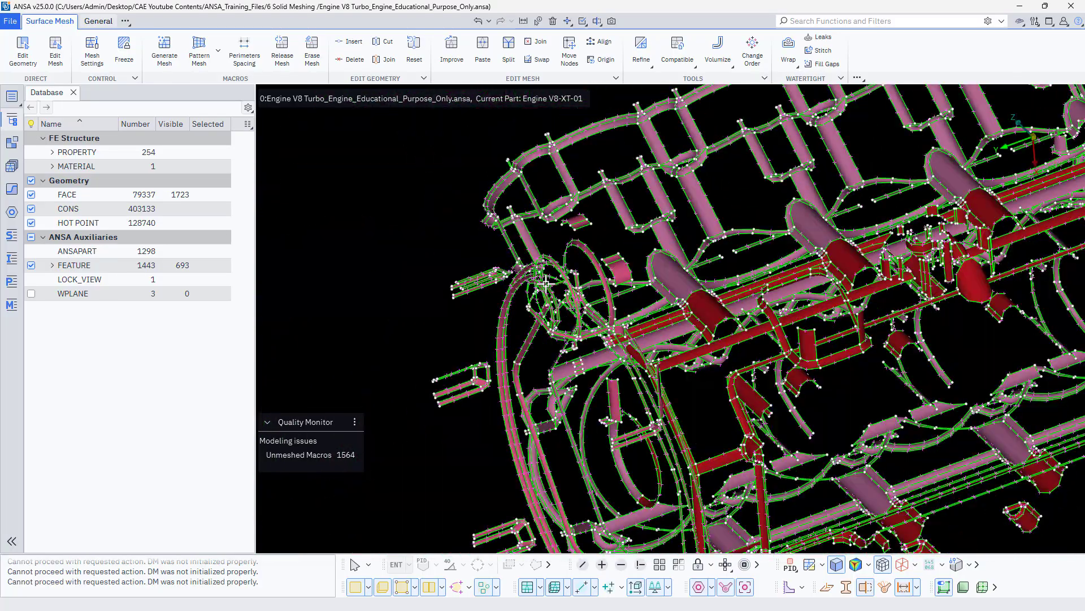
pyautogui.keyDown('ctrl'); pyautogui.moveTo(549, 289); pyautogui.dragTo(622, 308); pyautogui.keyUp('ctrl')
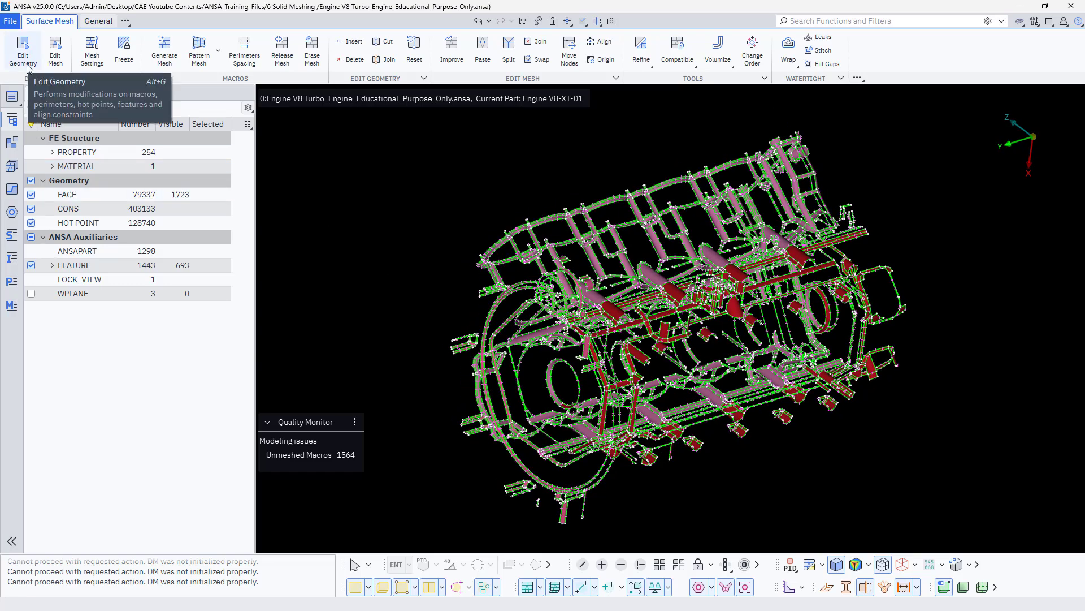
# Try to join all perimeters of the isolated fillets with the Join tool, deleting hot points below an angle of 40
pyautogui.click(384, 60)
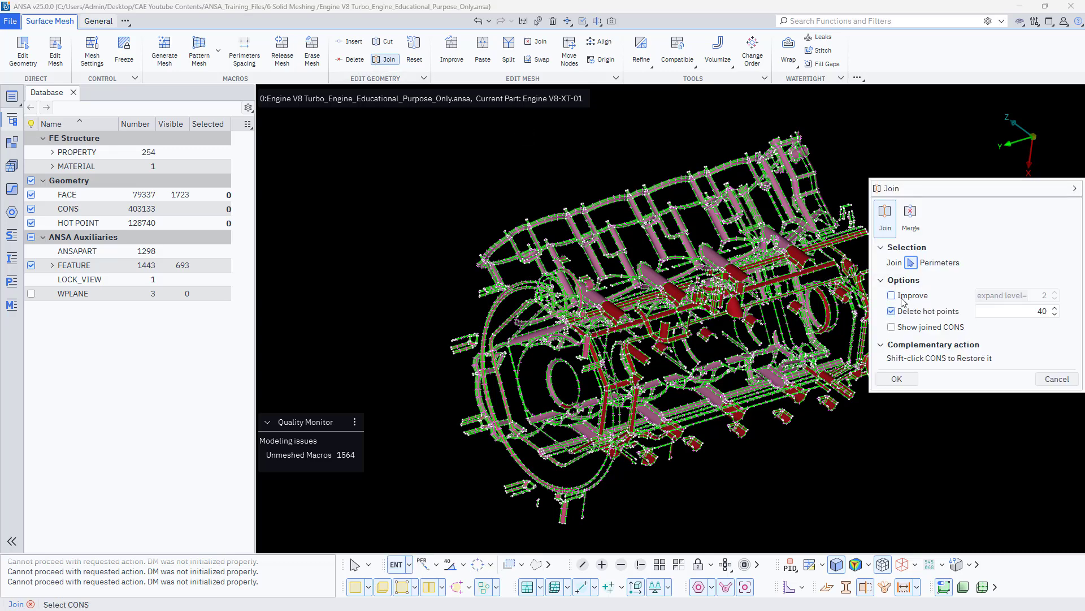
pyautogui.moveTo(904, 316)
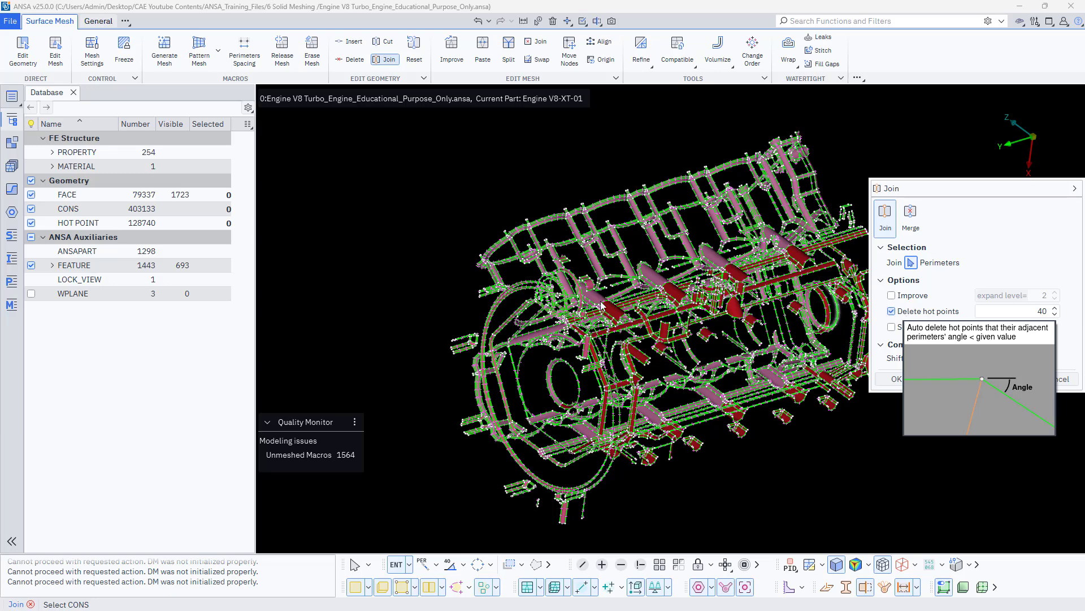
pyautogui.scroll(-3, 382, 241)
pyautogui.moveTo(379, 179); pyautogui.dragTo(727, 468)
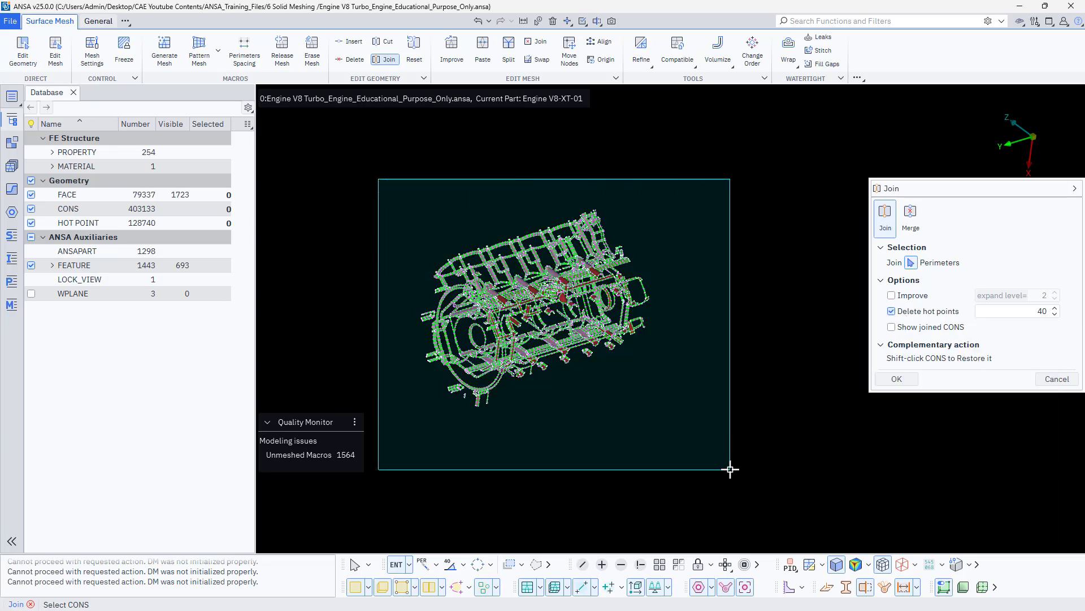
pyautogui.scroll(5, 466, 274)
pyautogui.scroll(3, 600, 209)
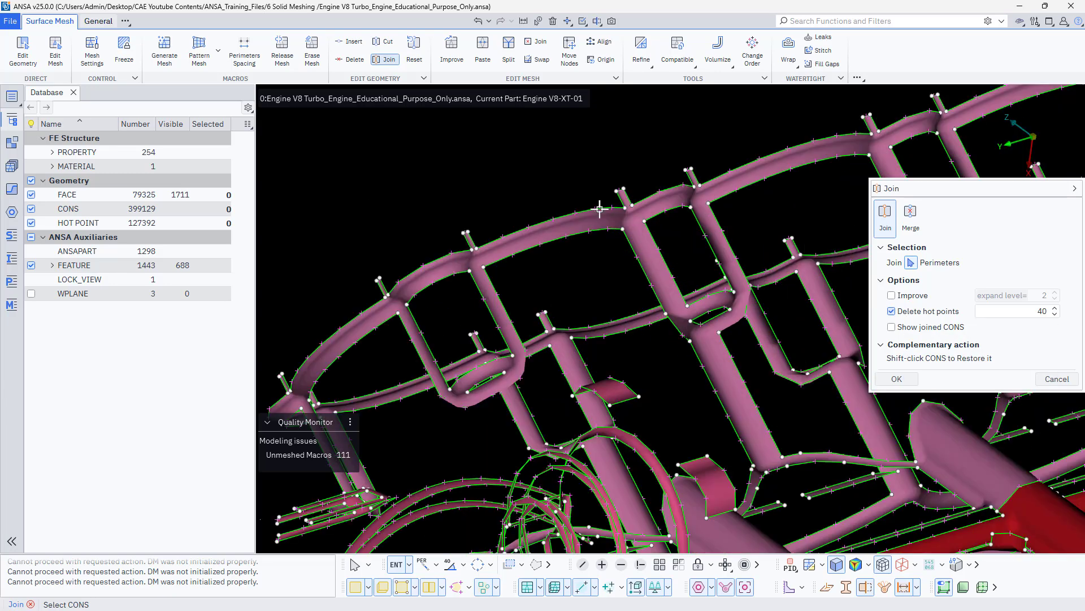
pyautogui.scroll(2, 597, 223)
pyautogui.scroll(2, 756, 198)
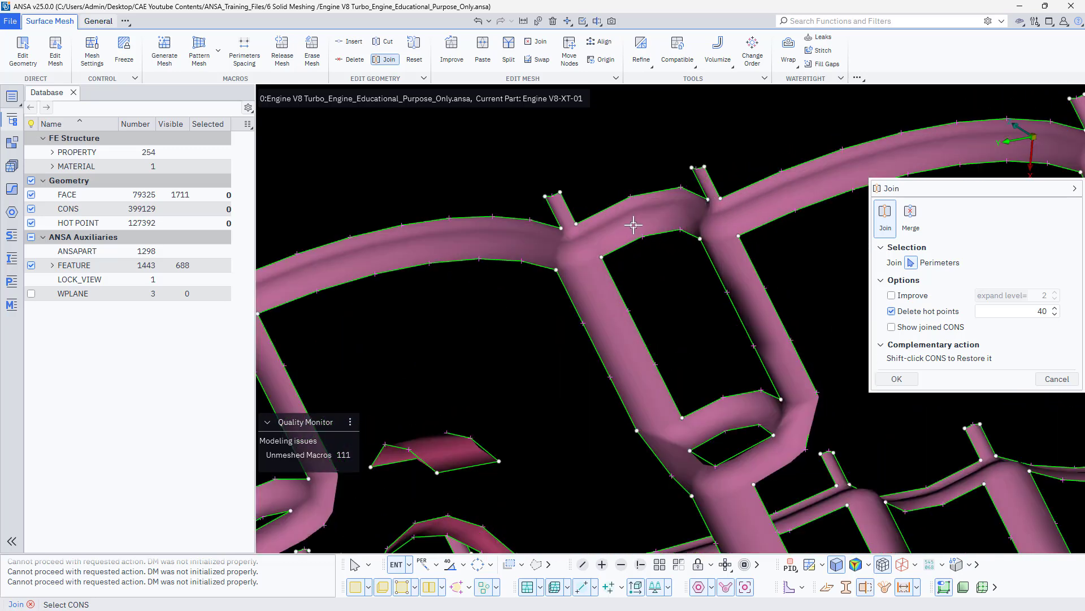
pyautogui.press('Escape')
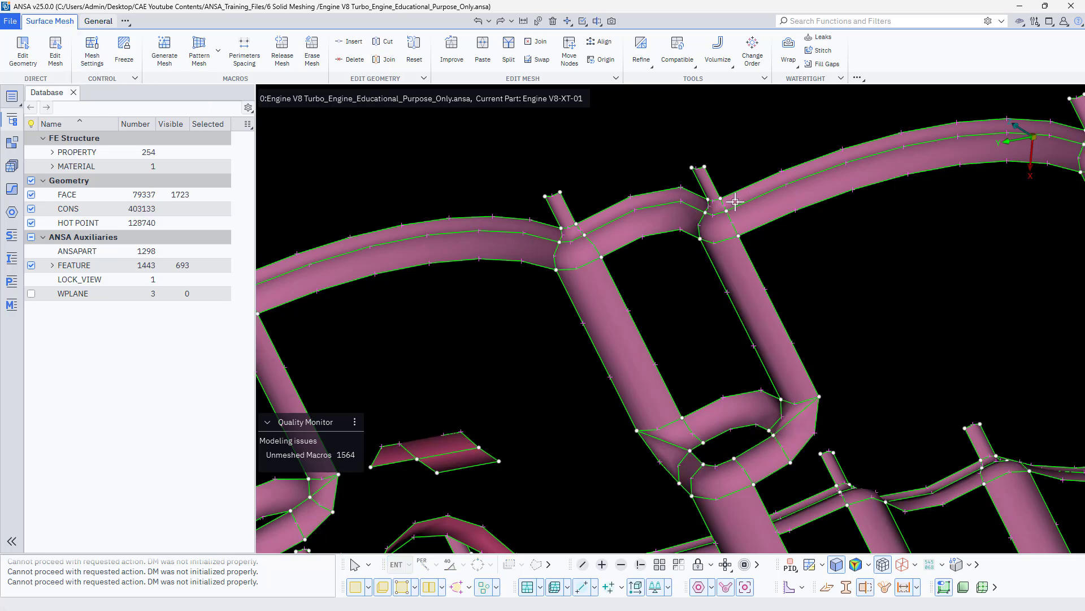
# Disable the Improve option in Edit Geometry and join the inner perimeter running along one upper rim fillet using multiple selection
pyautogui.click(23, 59)
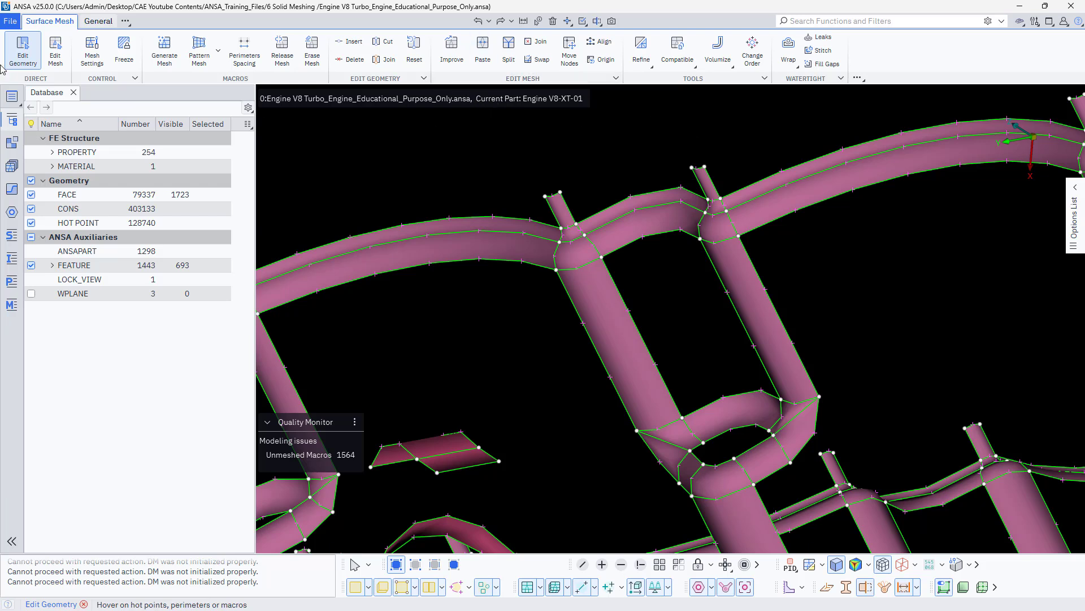
pyautogui.click(1074, 221)
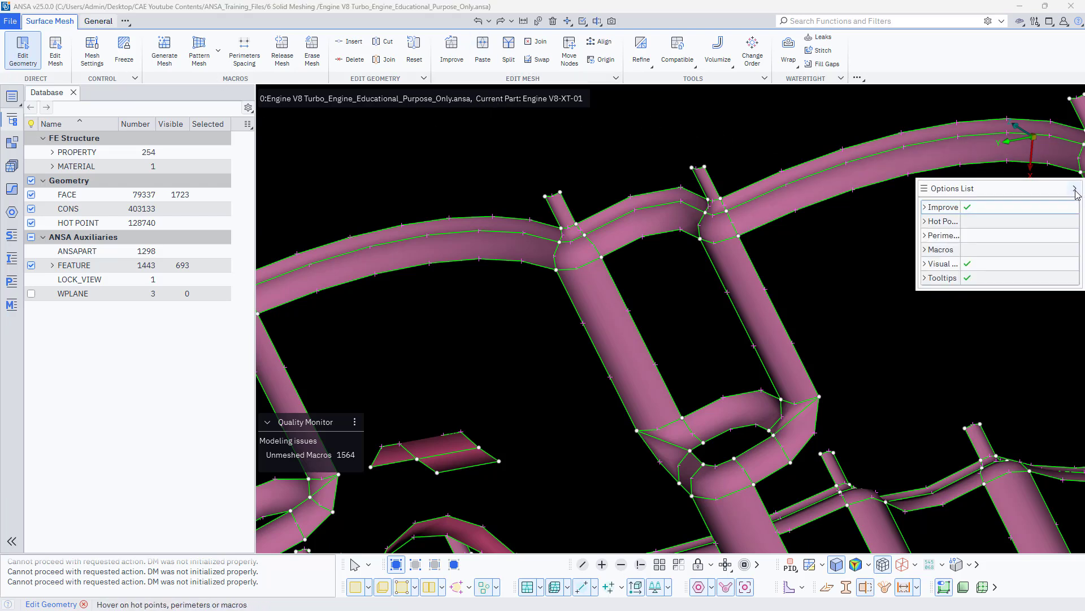
pyautogui.click(968, 207)
pyautogui.scroll(-5, 651, 231)
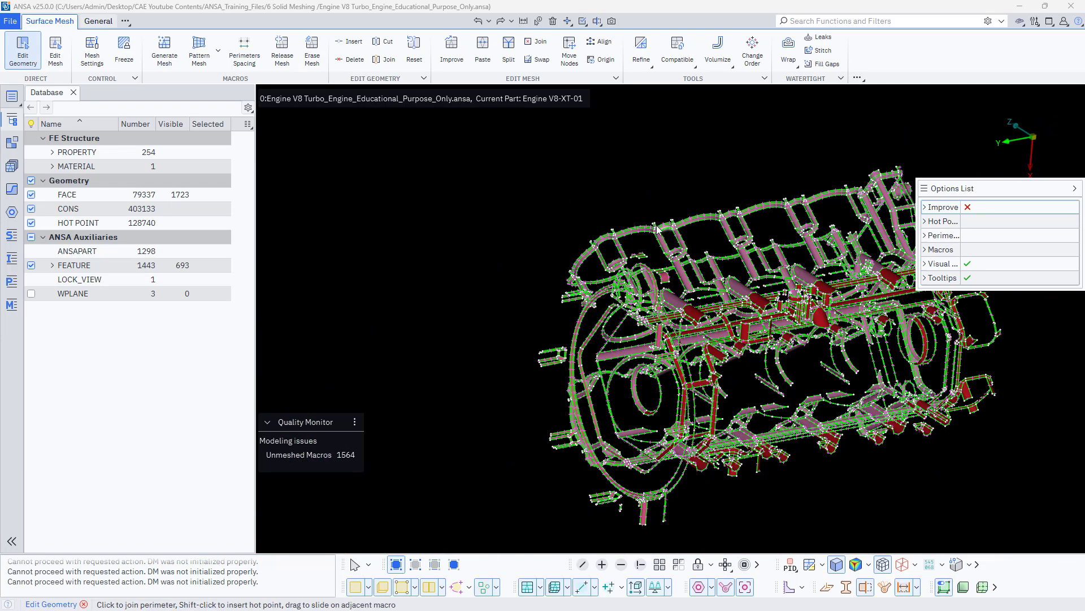
pyautogui.scroll(3, 616, 224)
pyautogui.scroll(4, 622, 238)
pyautogui.rightClick(631, 258)
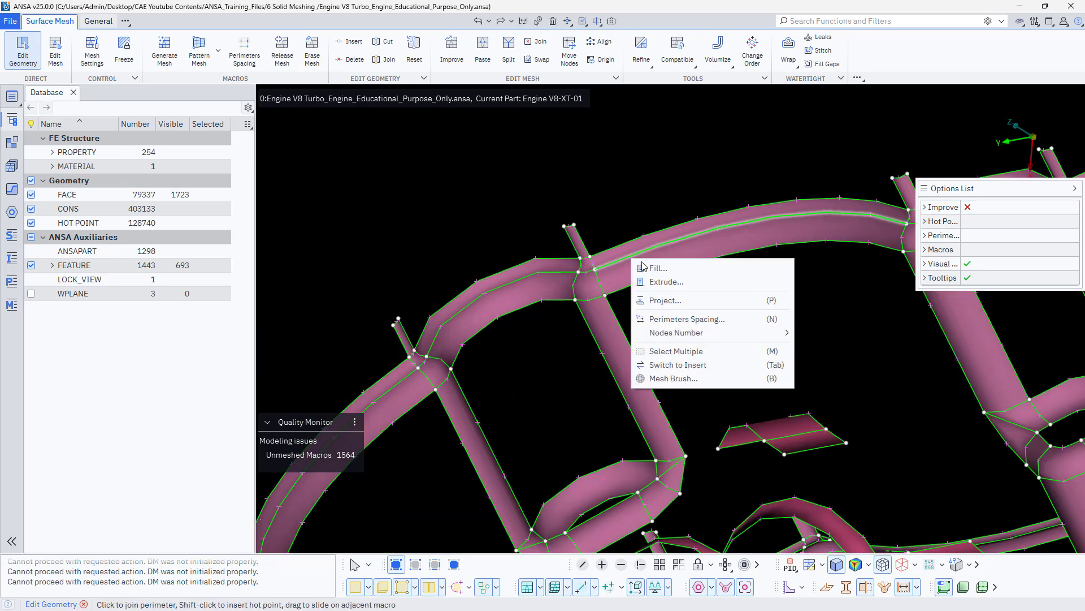
pyautogui.click(667, 351)
pyautogui.click(606, 265)
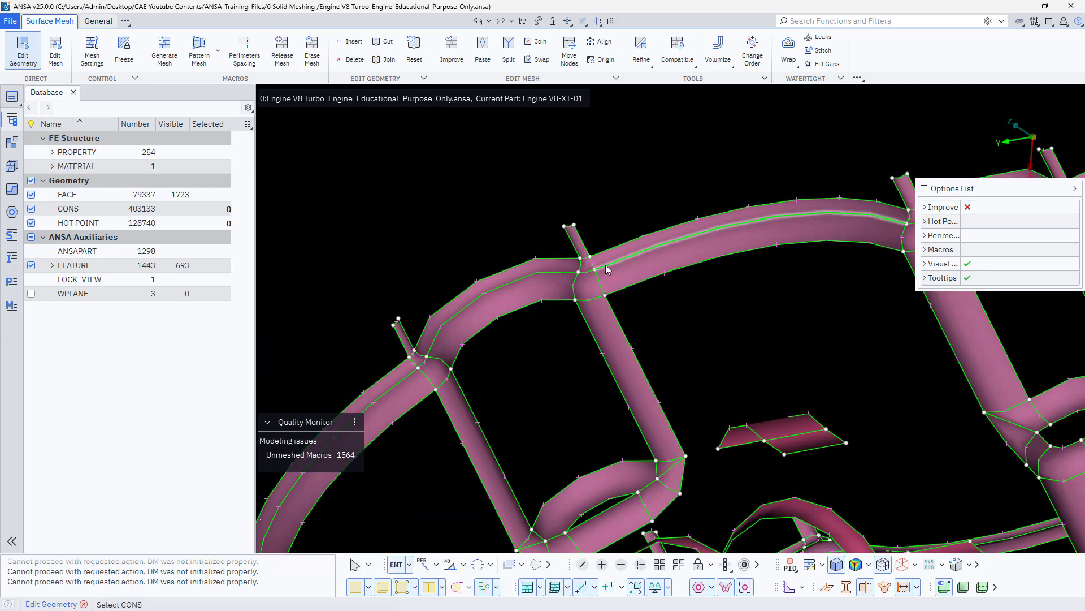
pyautogui.middleClick(533, 254)
pyautogui.scroll(-3, 533, 254)
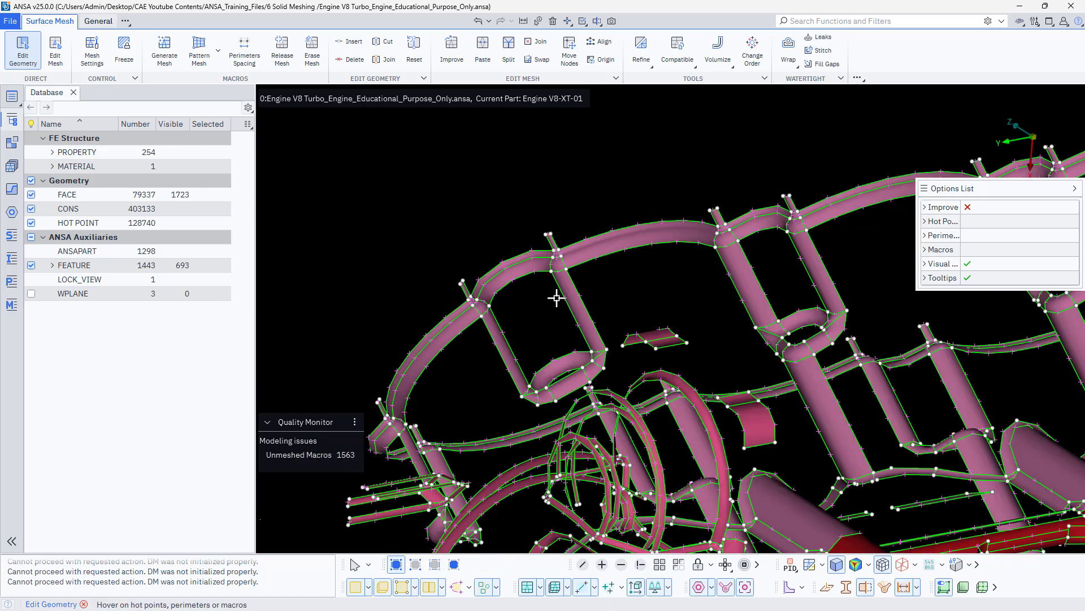
# Try to join every visible fillet perimeter at once with Edit Geometry's multiple selection, and undo the join
pyautogui.rightClick(520, 267)
pyautogui.click(561, 360)
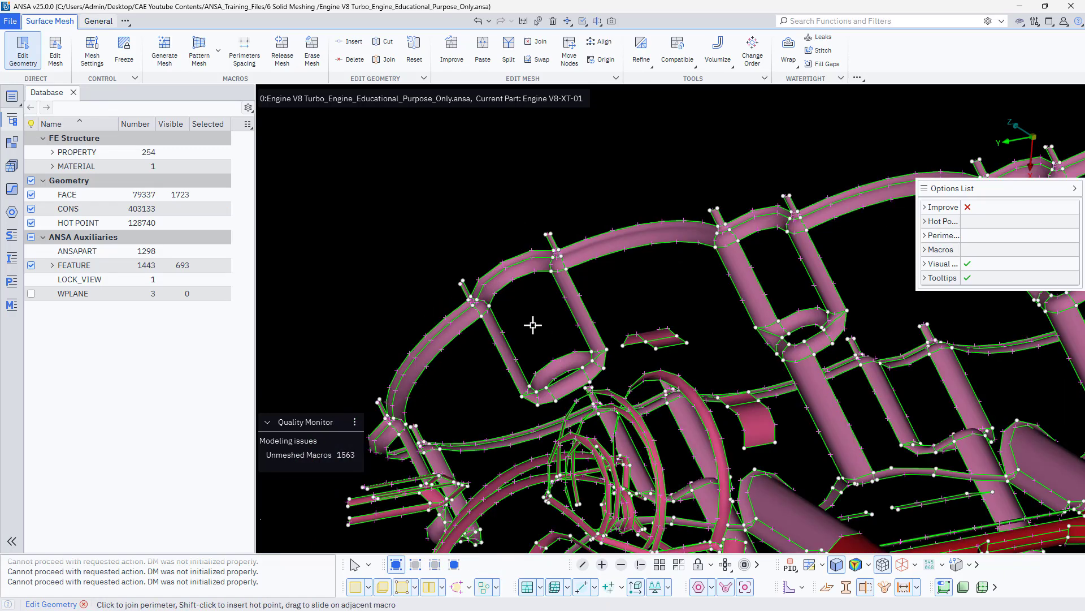
pyautogui.click(497, 283)
pyautogui.scroll(-5, 497, 283)
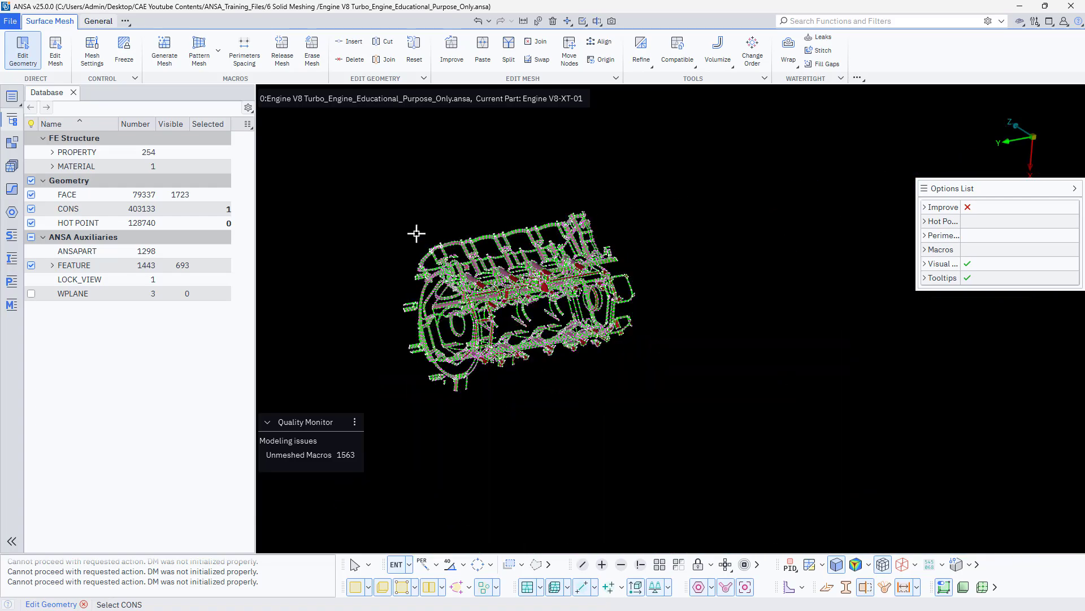
pyautogui.moveTo(470, 246); pyautogui.dragTo(721, 438)
pyautogui.scroll(5, 438, 267)
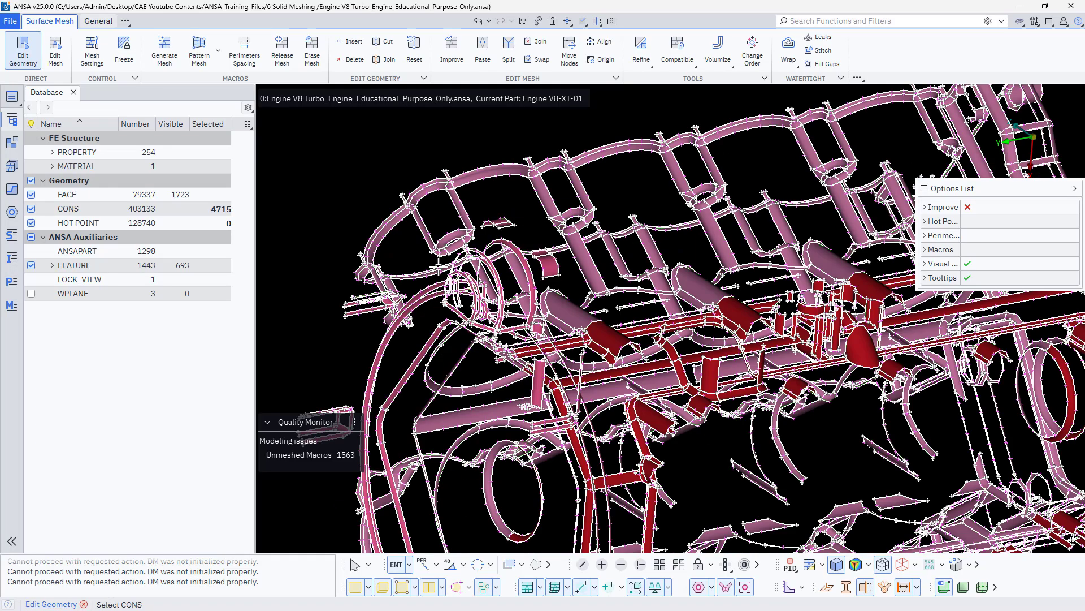
pyautogui.middleClick(439, 266)
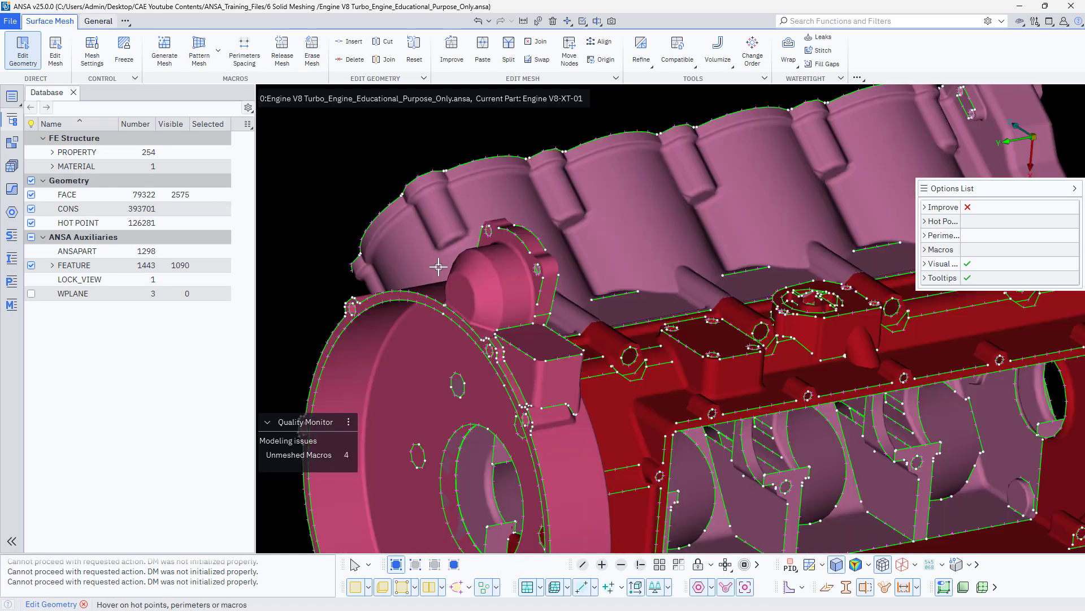
pyautogui.scroll(-3, 439, 267)
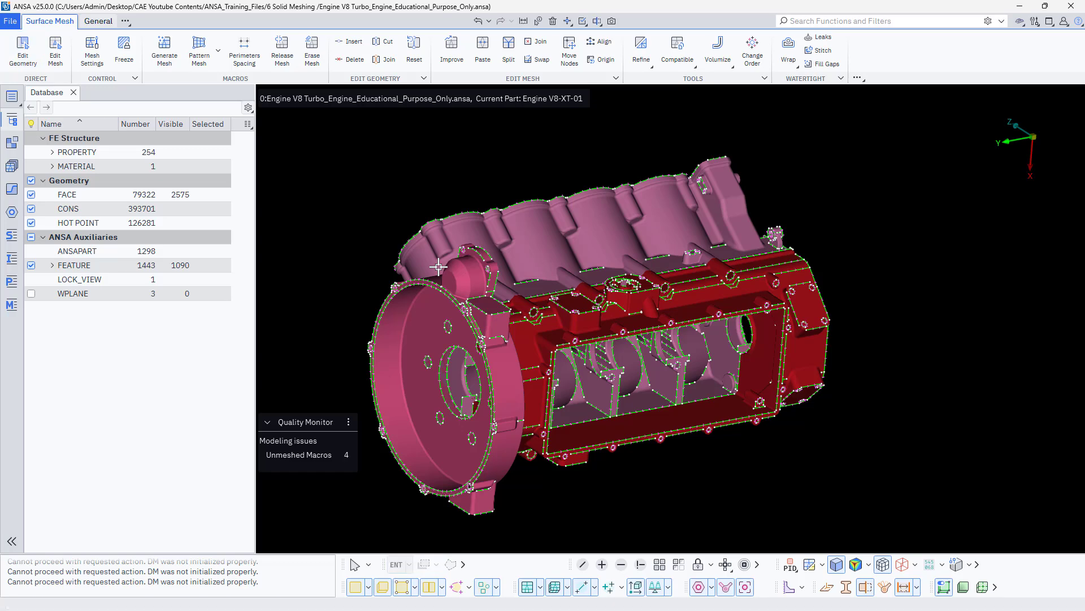
pyautogui.hotkey('ctrl', 'z')
pyautogui.scroll(5, 439, 266)
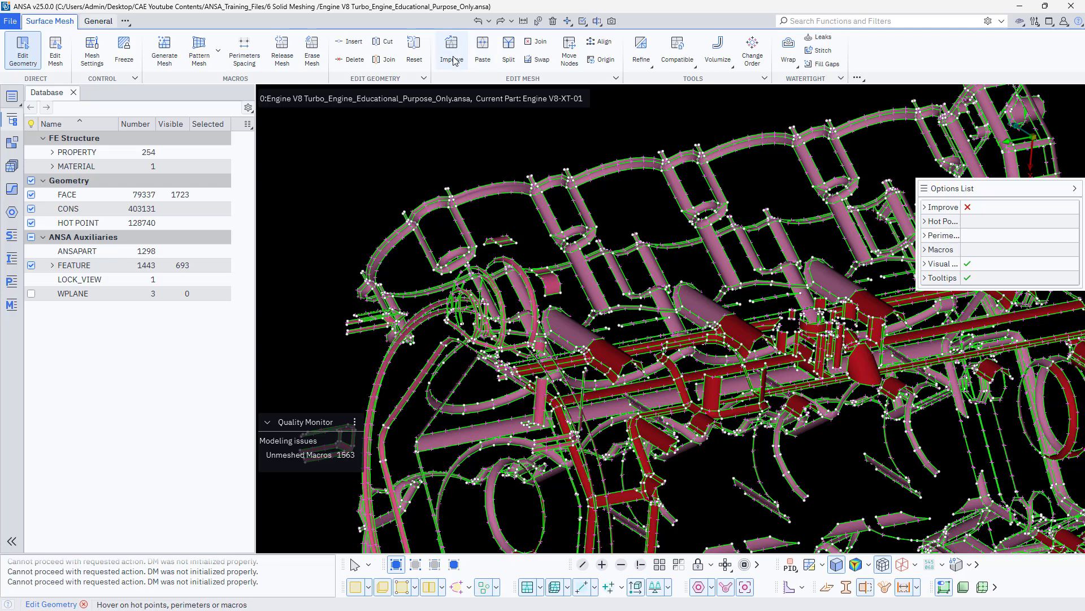
# Join all perimeters of the isolated fillets with Improve off and hot points deleted below 40, and check the merged fillet faces
pyautogui.click(388, 60)
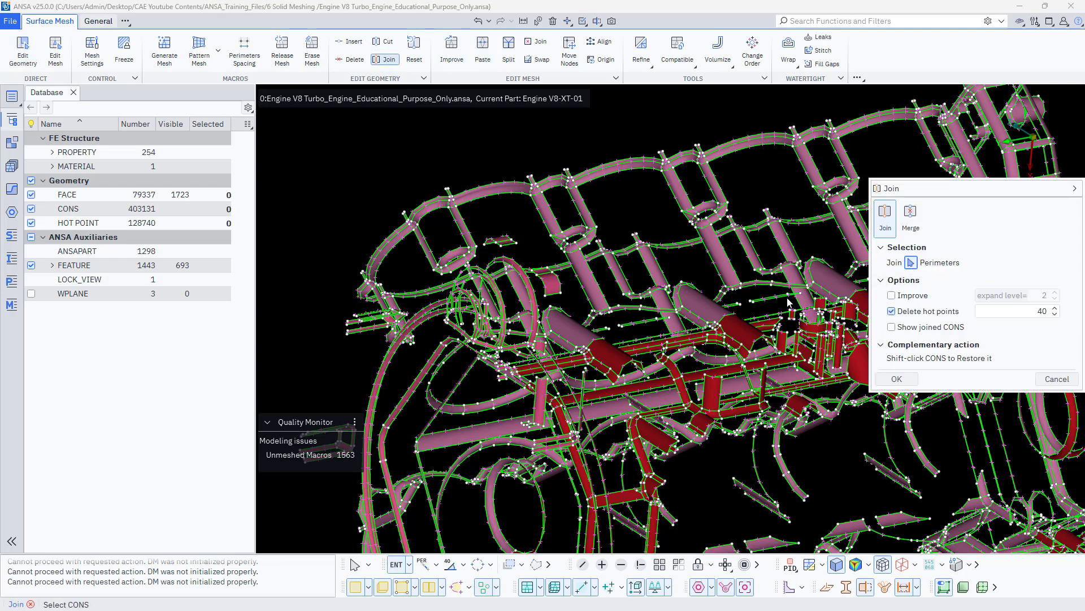
pyautogui.scroll(-6, 599, 254)
pyautogui.moveTo(469, 170); pyautogui.dragTo(804, 413)
pyautogui.scroll(6, 625, 249)
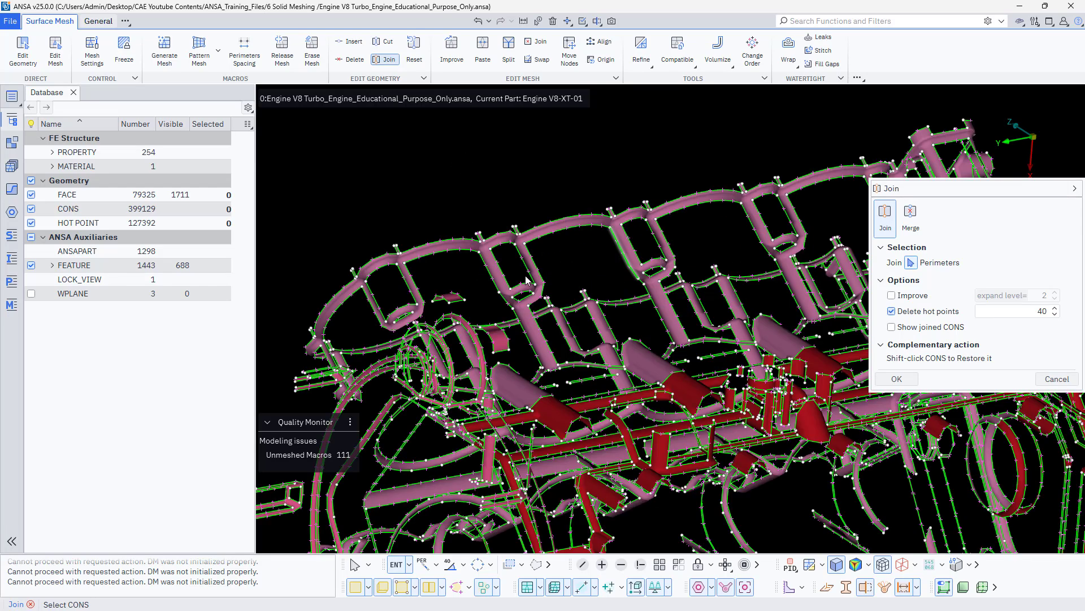
pyautogui.scroll(2, 479, 262)
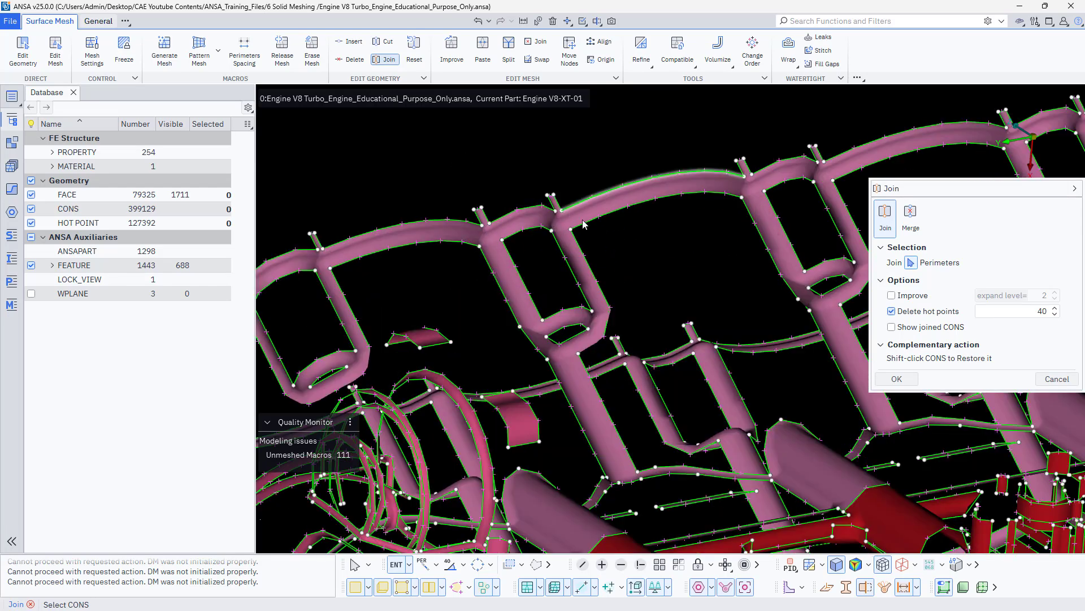
pyautogui.scroll(-3, 659, 308)
pyautogui.scroll(2, 343, 287)
pyautogui.scroll(4, 704, 277)
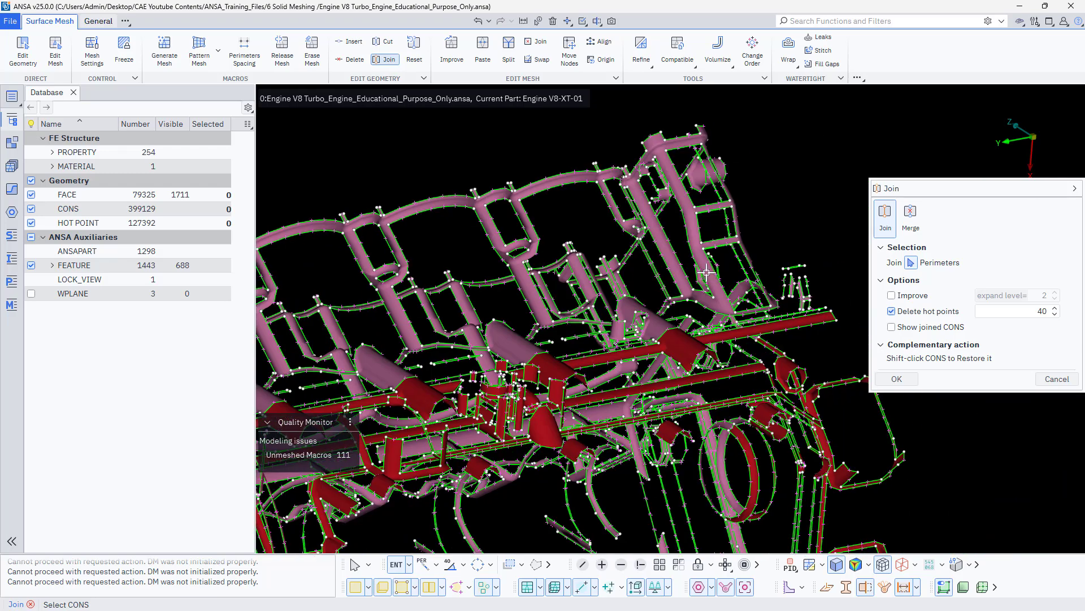
pyautogui.scroll(-2, 705, 279)
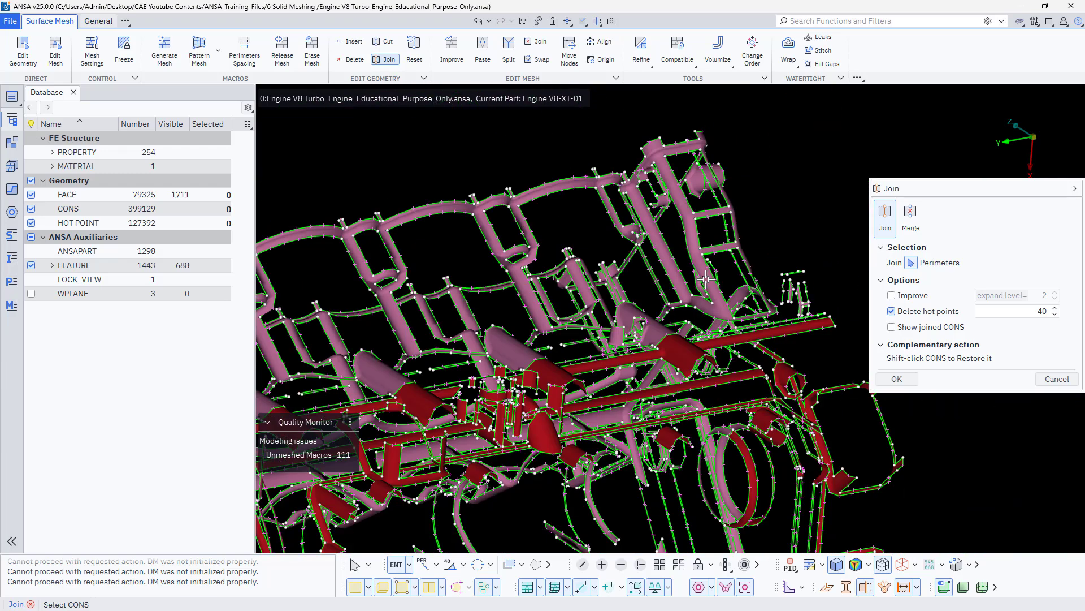
pyautogui.click(896, 380)
# Open the feature list and select all the recognised stamps to highlight them in the model
pyautogui.click(17, 194)
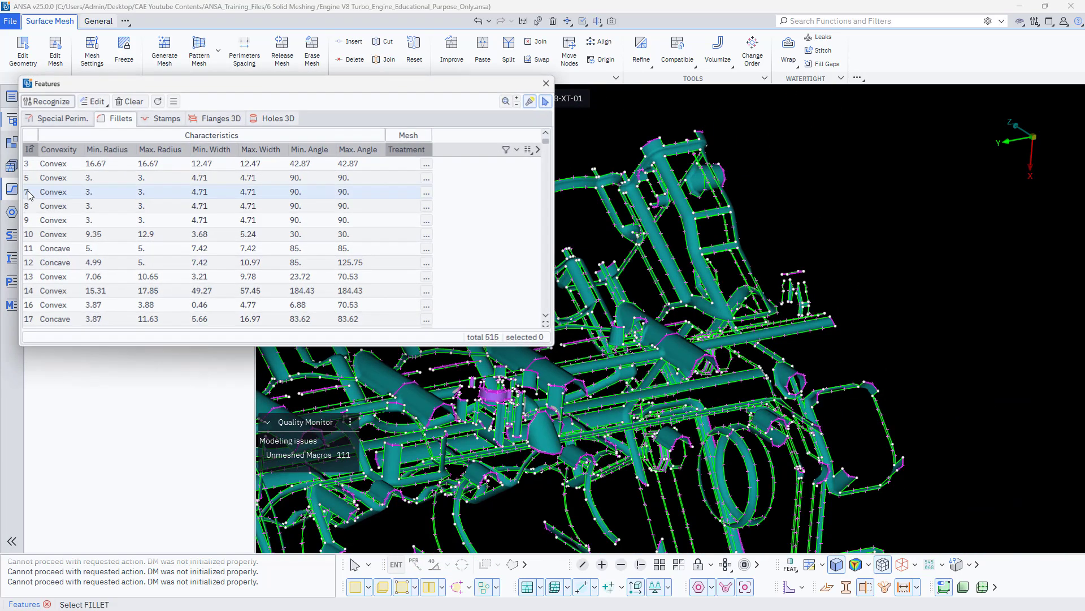
pyautogui.scroll(-3, 784, 272)
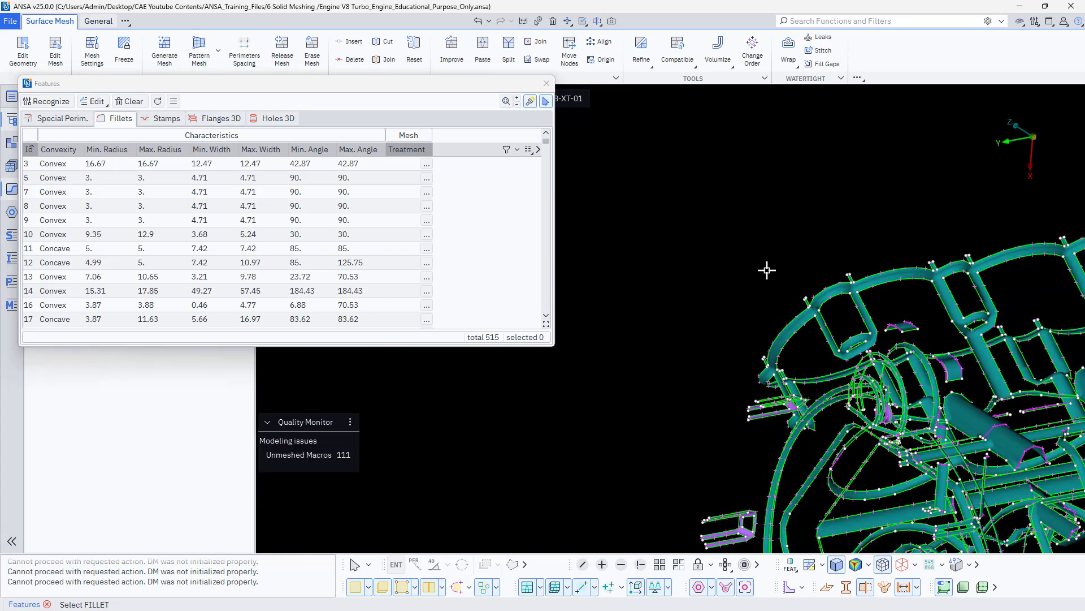
pyautogui.scroll(3, 766, 270)
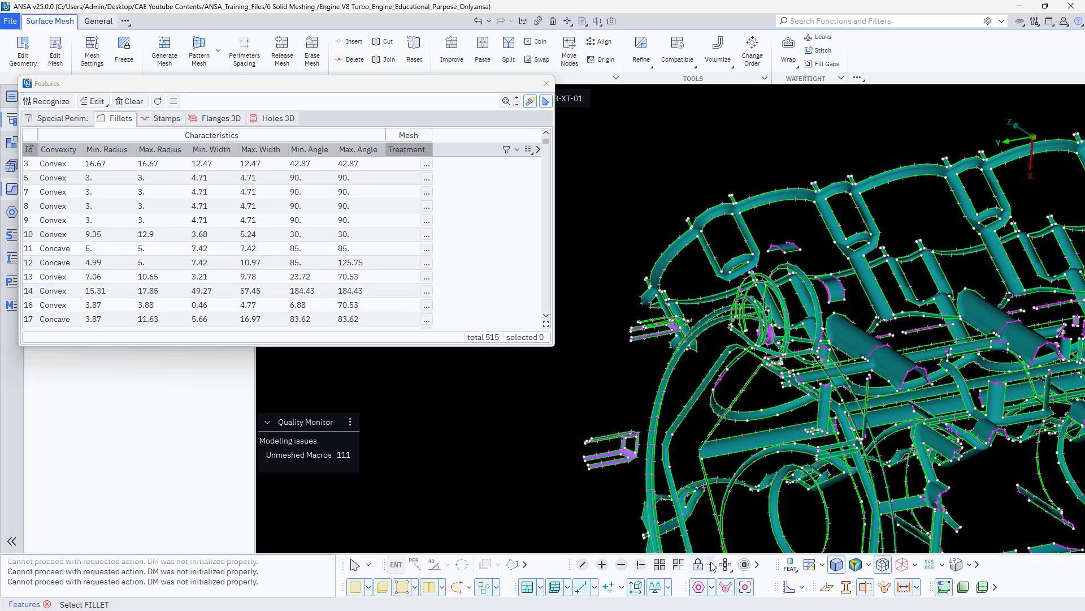
pyautogui.click(148, 120)
pyautogui.click(108, 192)
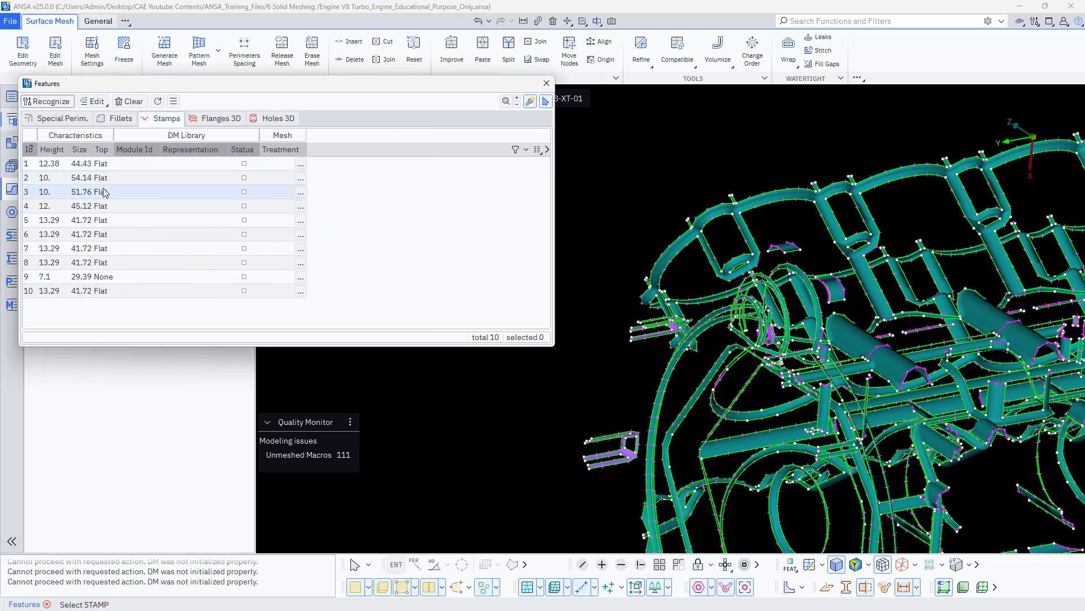
pyautogui.hotkey('ctrl', 'a')
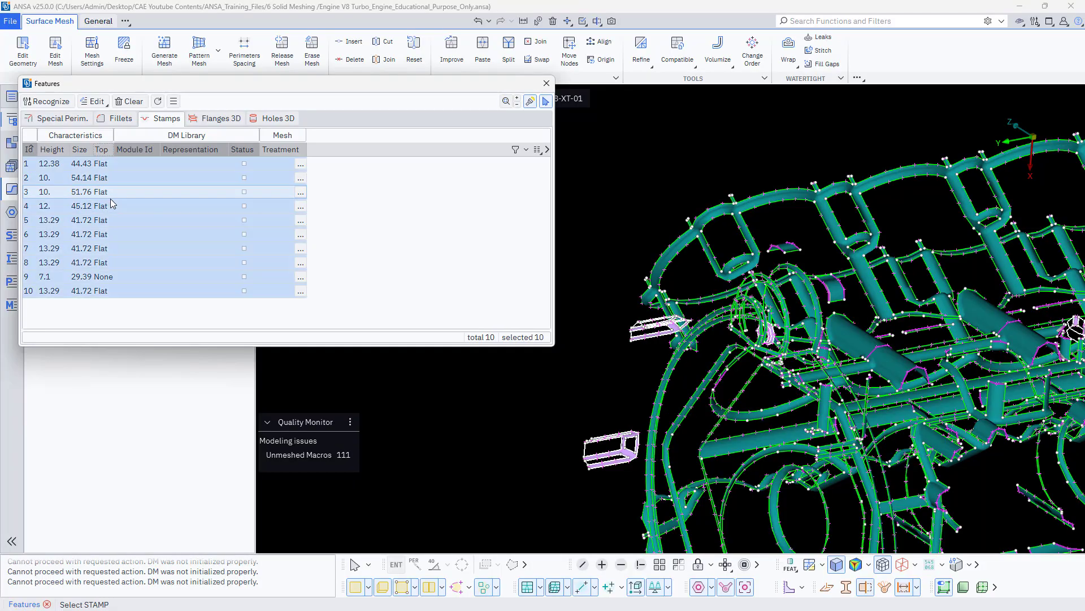
pyautogui.keyDown('ctrl'); pyautogui.moveTo(587, 452); pyautogui.dragTo(540, 407); pyautogui.keyUp('ctrl')
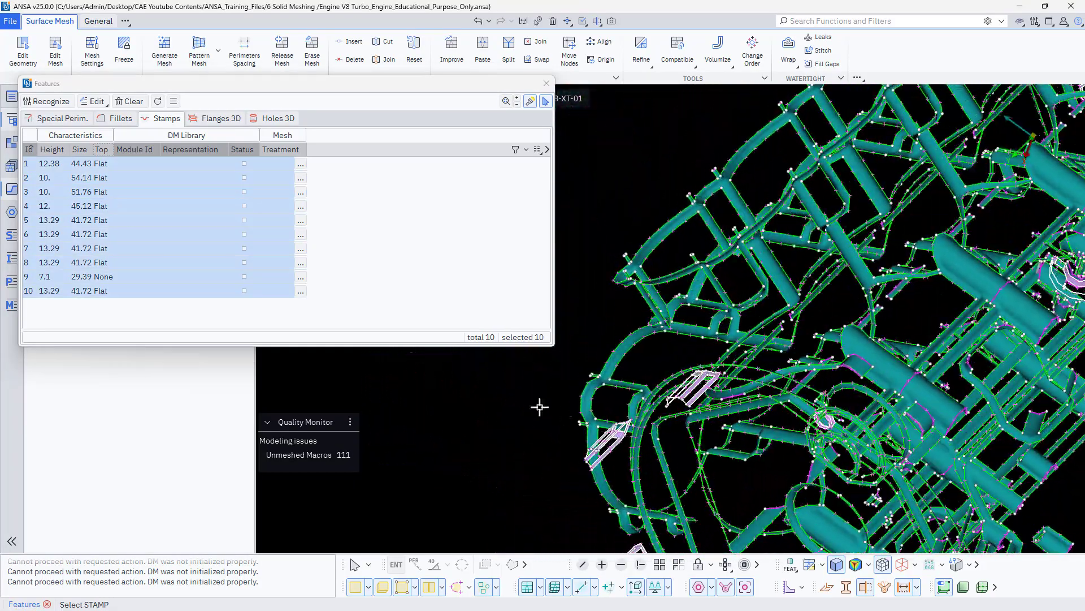
# Select all the recognised 3D flanges in the feature list and examine where they are highlighted on the model
pyautogui.click(206, 119)
pyautogui.click(116, 221)
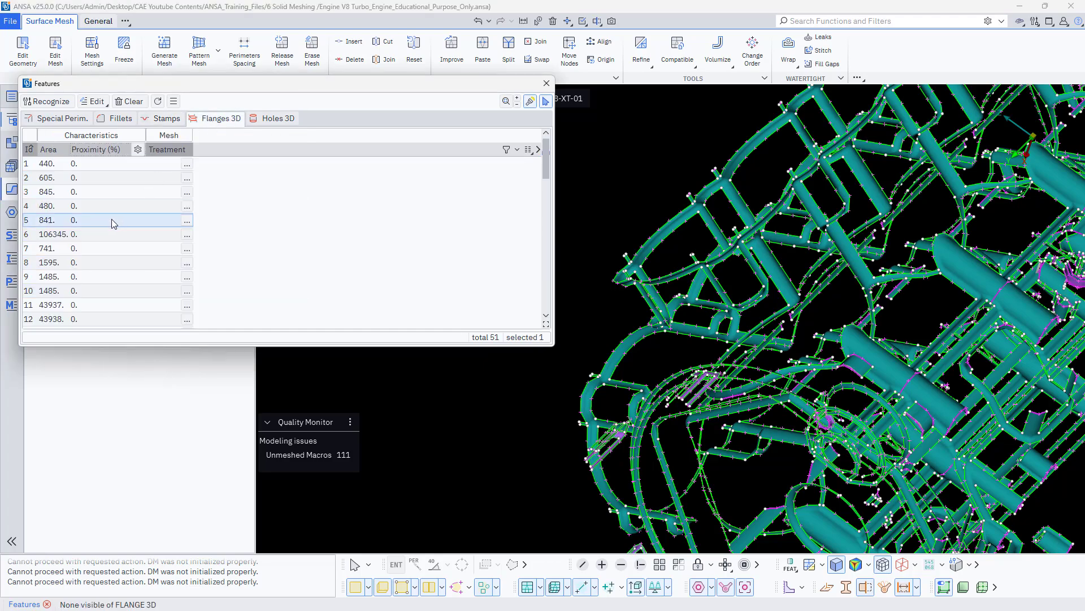
pyautogui.hotkey('ctrl', 'a')
pyautogui.scroll(-4, 741, 210)
pyautogui.keyDown('ctrl'); pyautogui.moveTo(754, 218); pyautogui.dragTo(765, 160); pyautogui.keyUp('ctrl')
pyautogui.scroll(5, 789, 370)
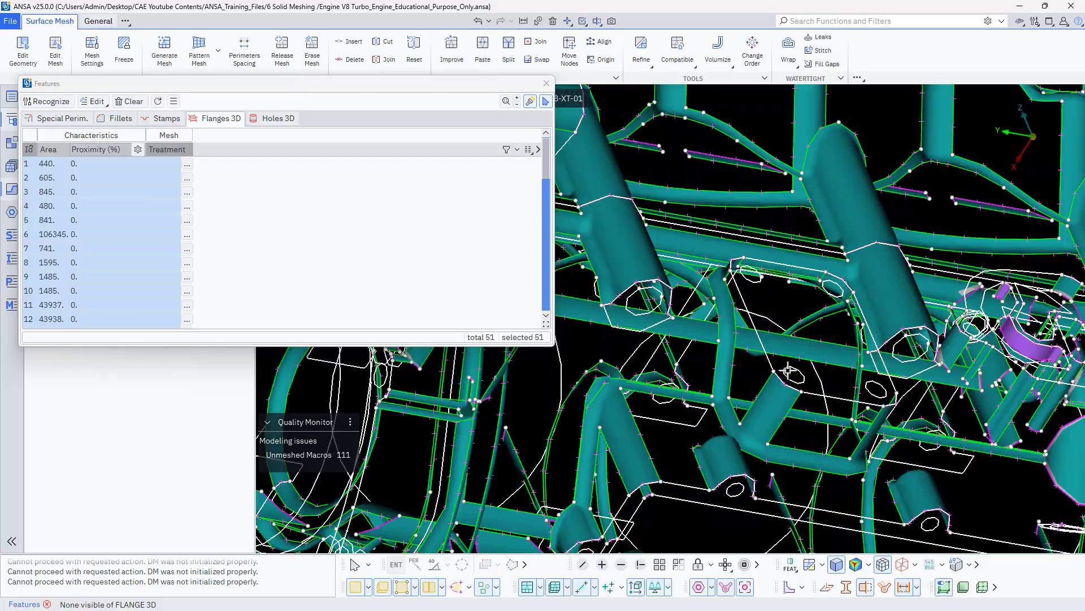
pyautogui.keyDown('ctrl'); pyautogui.moveTo(787, 370); pyautogui.dragTo(780, 403); pyautogui.keyUp('ctrl')
pyautogui.scroll(-3, 780, 403)
pyautogui.keyDown('ctrl'); pyautogui.moveTo(654, 368); pyautogui.dragTo(675, 408); pyautogui.keyUp('ctrl')
pyautogui.scroll(5, 824, 359)
pyautogui.keyDown('ctrl'); pyautogui.moveTo(824, 358); pyautogui.dragTo(793, 334); pyautogui.keyUp('ctrl')
pyautogui.scroll(-5, 786, 372)
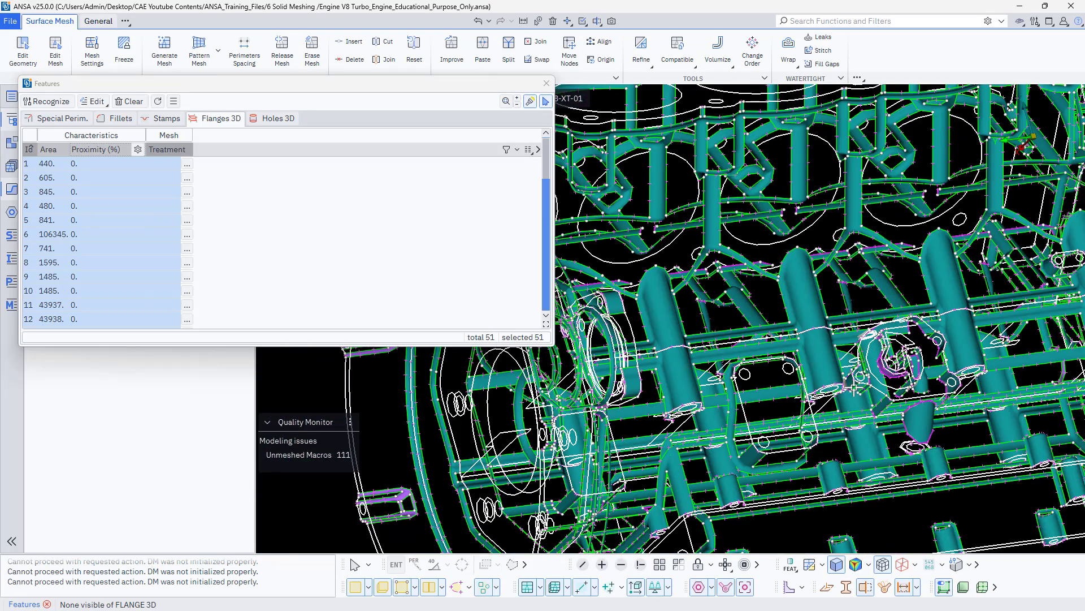
pyautogui.scroll(3, 860, 392)
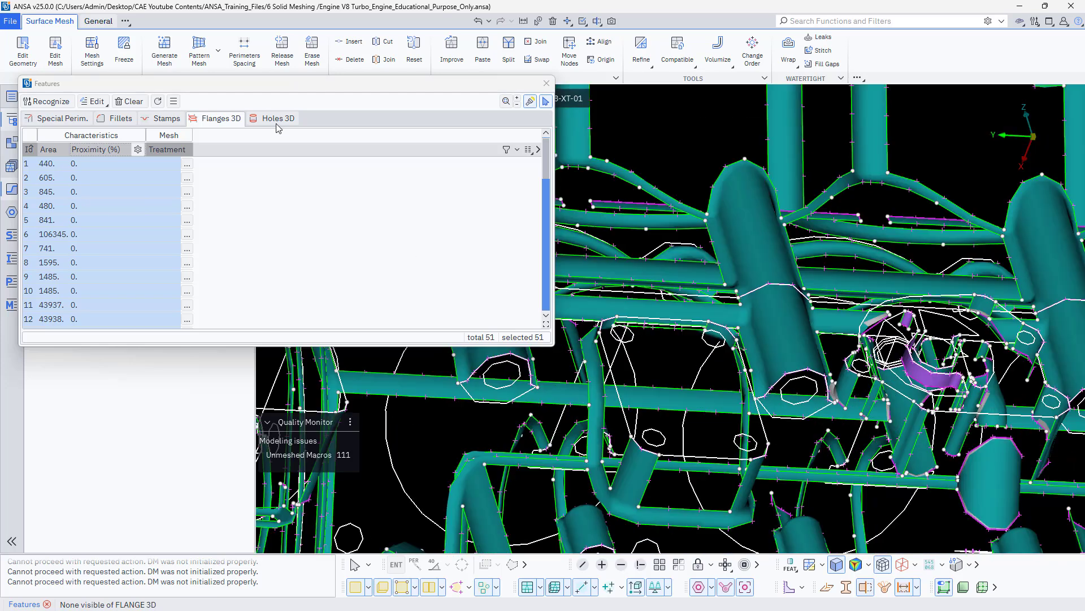
# Select all the recognised 3D holes, show only them, and inspect the isolated hole faces with the feature list closed
pyautogui.click(276, 122)
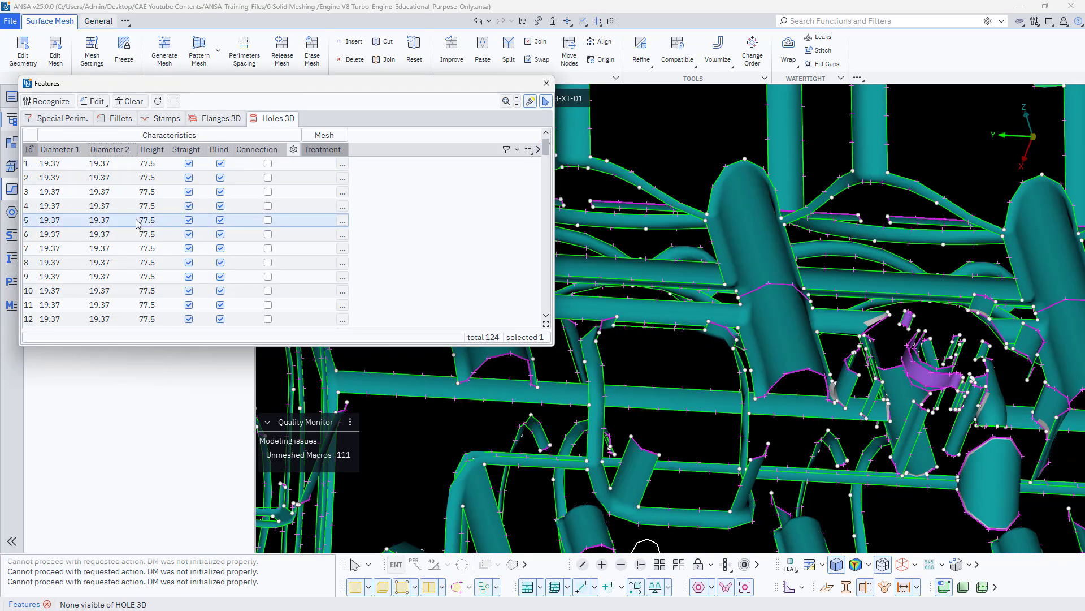
pyautogui.hotkey('ctrl', 'a')
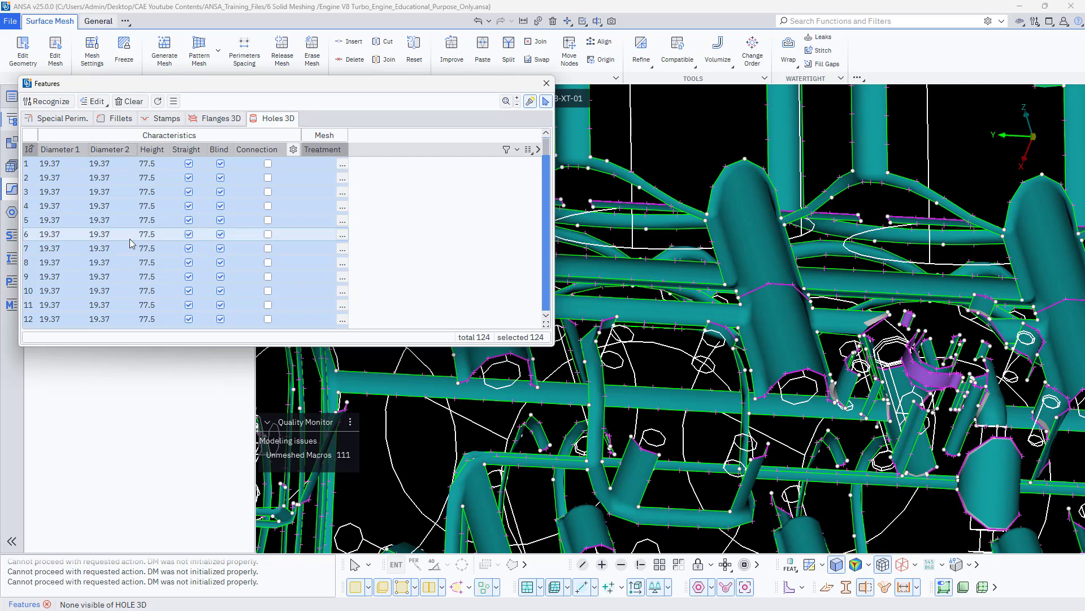
pyautogui.rightClick(131, 243)
pyautogui.click(167, 276)
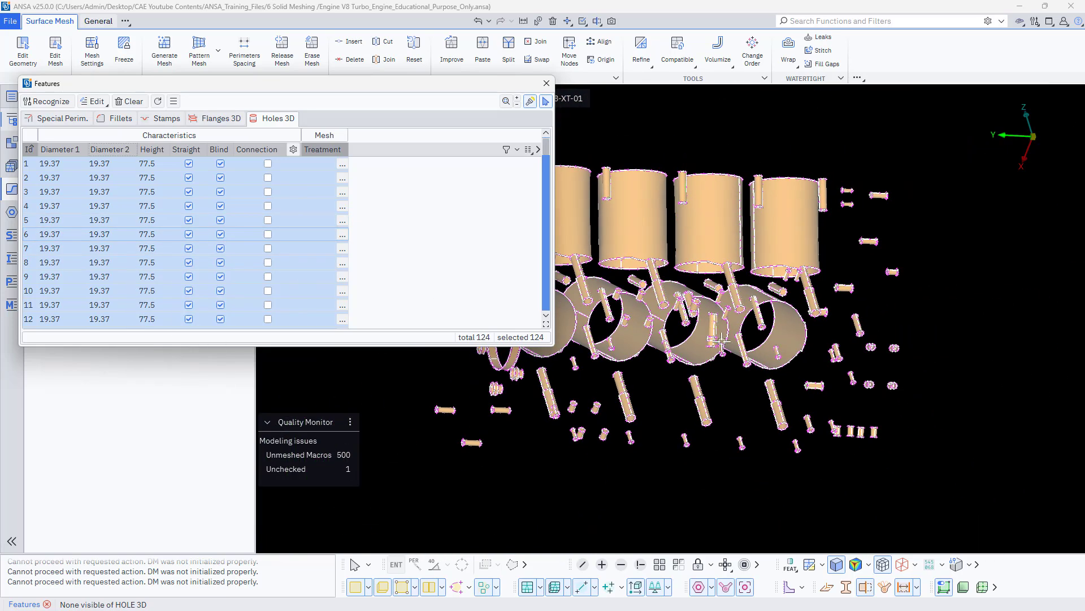
pyautogui.moveTo(746, 372); pyautogui.dragTo(736, 386, button='middle')
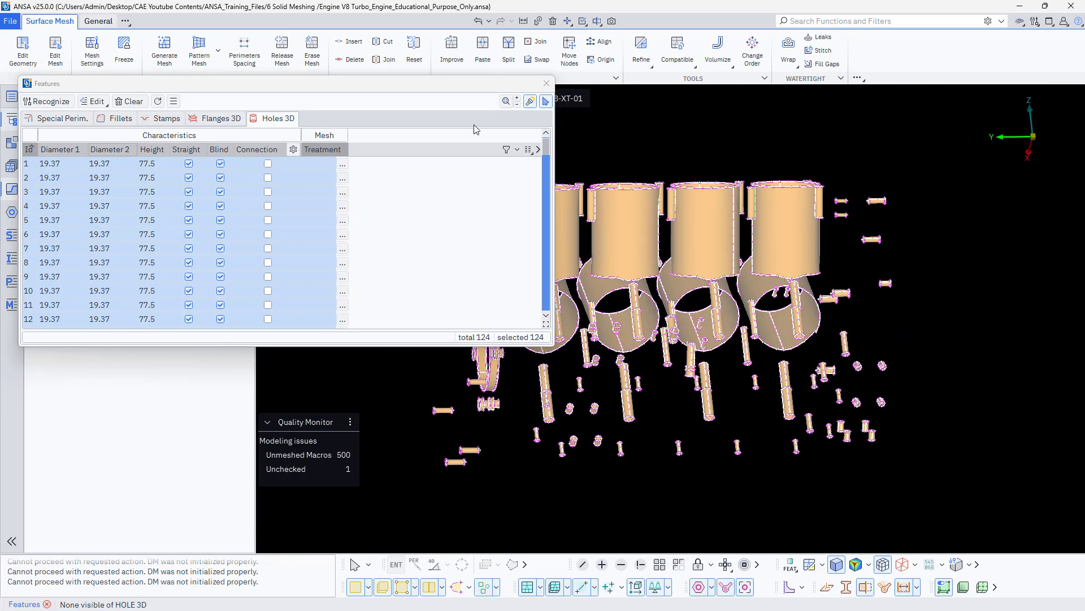
pyautogui.click(546, 83)
pyautogui.scroll(4, 546, 255)
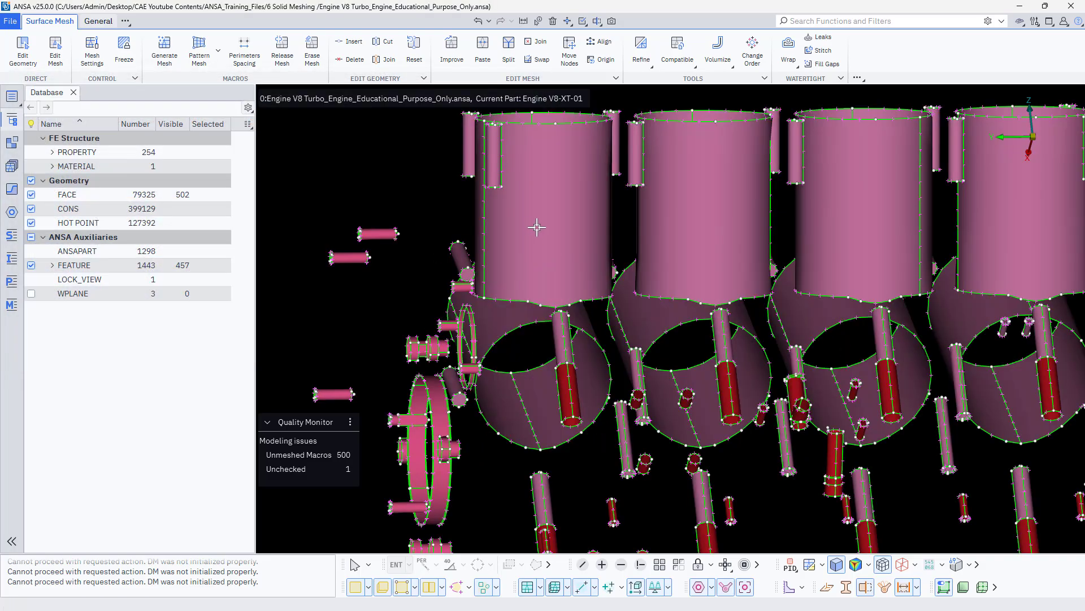
pyautogui.moveTo(537, 228); pyautogui.dragTo(557, 301, button='middle')
pyautogui.scroll(5, 681, 366)
pyautogui.moveTo(681, 366)
pyautogui.mouseDown(button='middle')
pyautogui.moveTo(742, 387)
pyautogui.moveTo(700, 366)
pyautogui.mouseUp(button='middle')
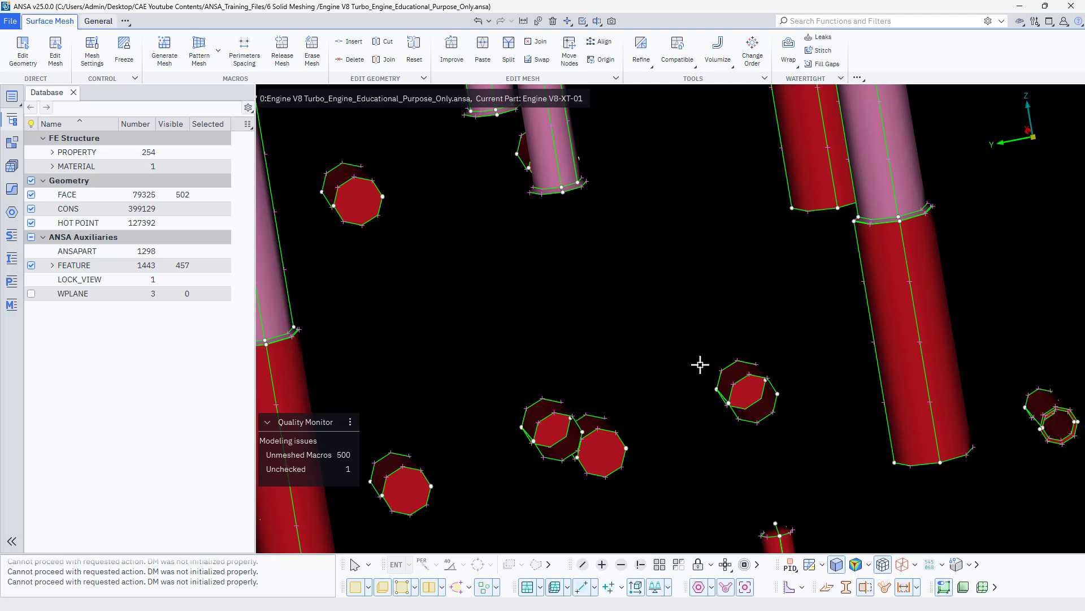
pyautogui.moveTo(786, 386); pyautogui.dragTo(680, 418, button='middle')
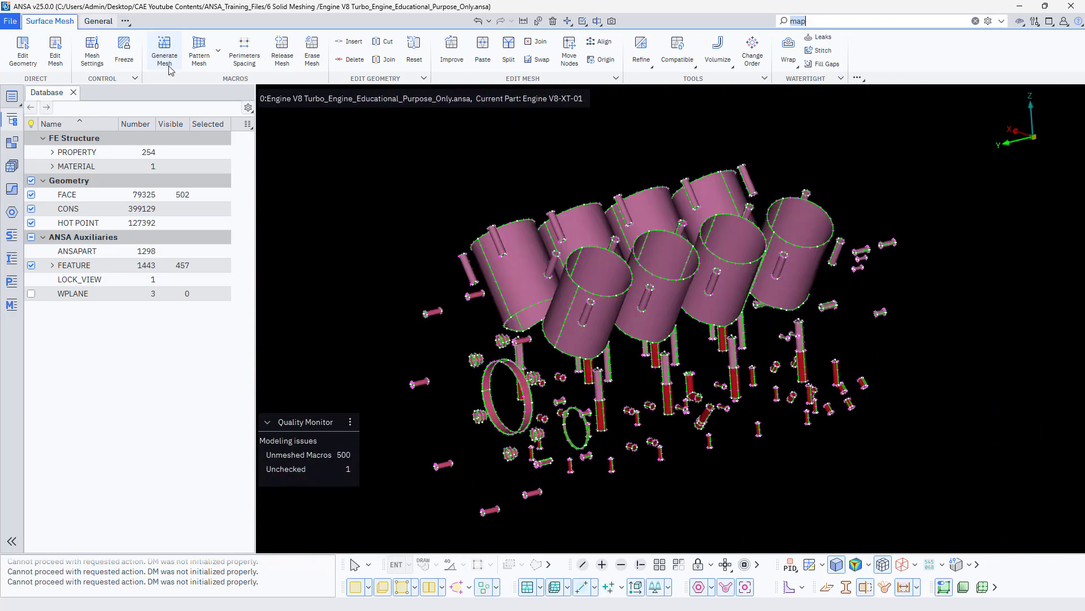
# Generate a General mixed first-order mesh with a target length of 5 on all the isolated hole faces
pyautogui.click(168, 67)
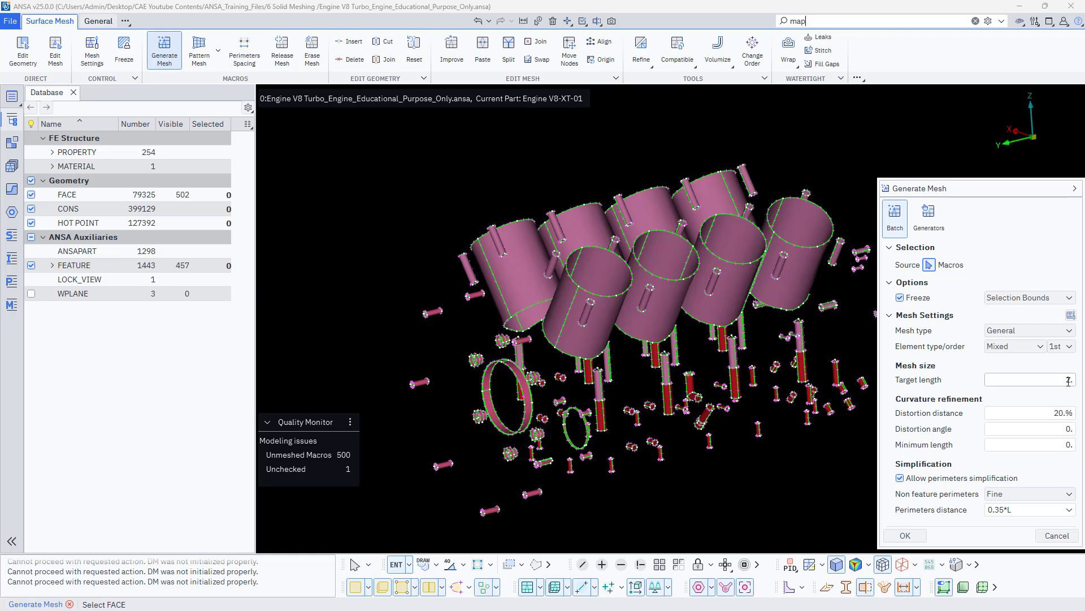
pyautogui.scroll(-3, 445, 304)
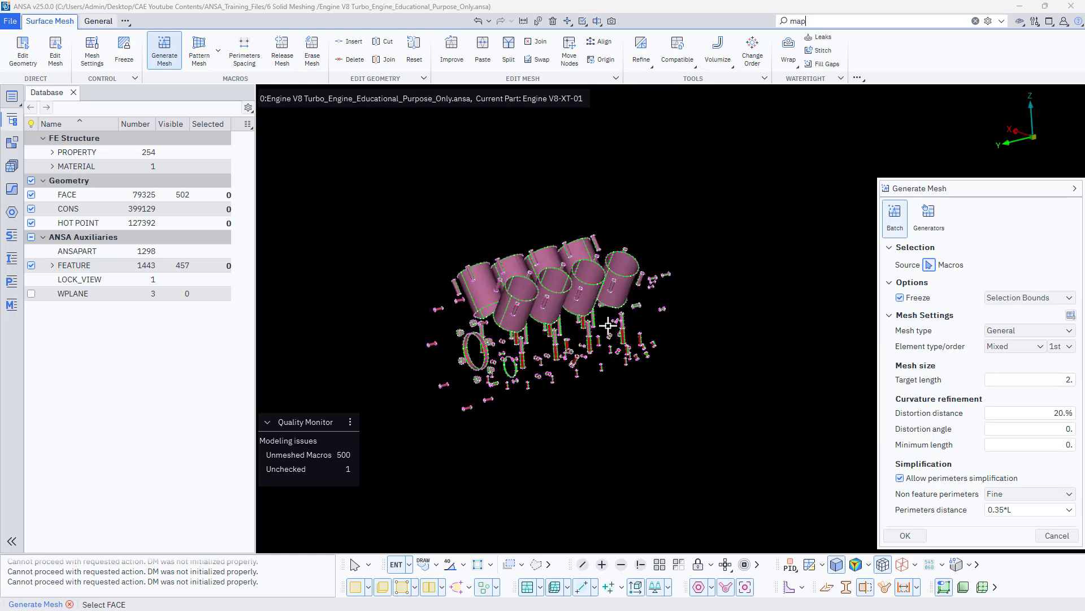
pyautogui.scroll(3, 605, 324)
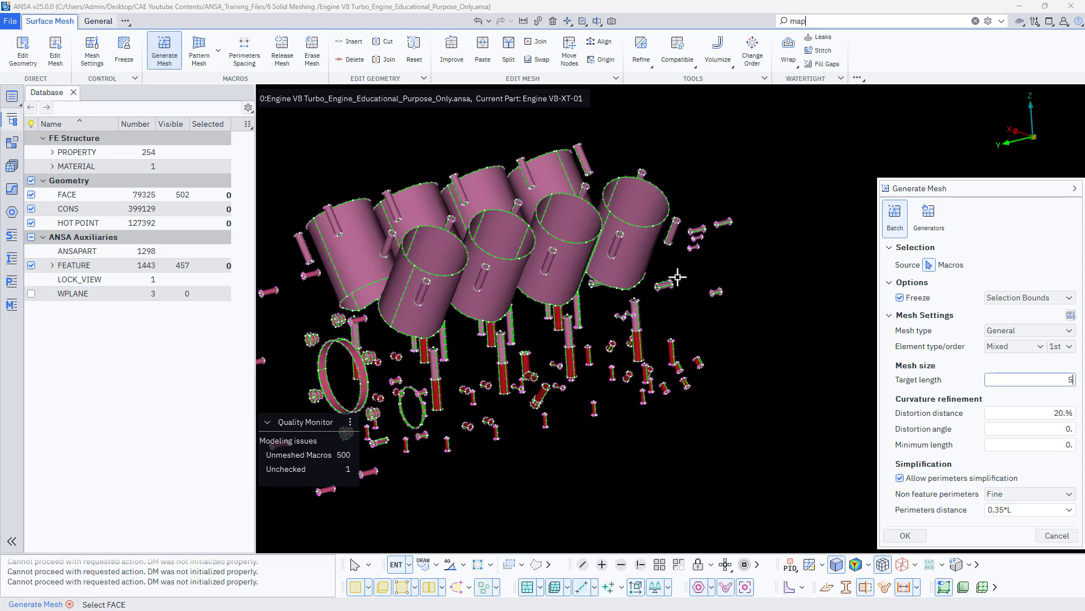
pyautogui.scroll(-3, 678, 277)
pyautogui.moveTo(332, 124); pyautogui.dragTo(782, 443)
pyautogui.middleClick(542, 310)
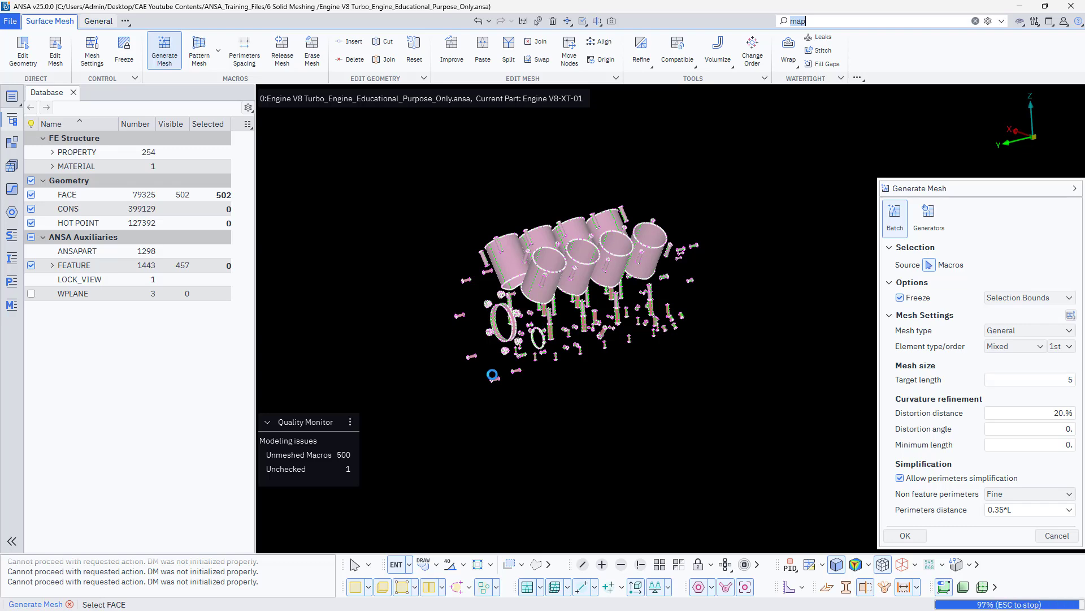
# Examine the generated mesh on the bolt holes, rings and stepped bores, and close mesh generation
pyautogui.scroll(5, 470, 350)
pyautogui.scroll(5, 479, 389)
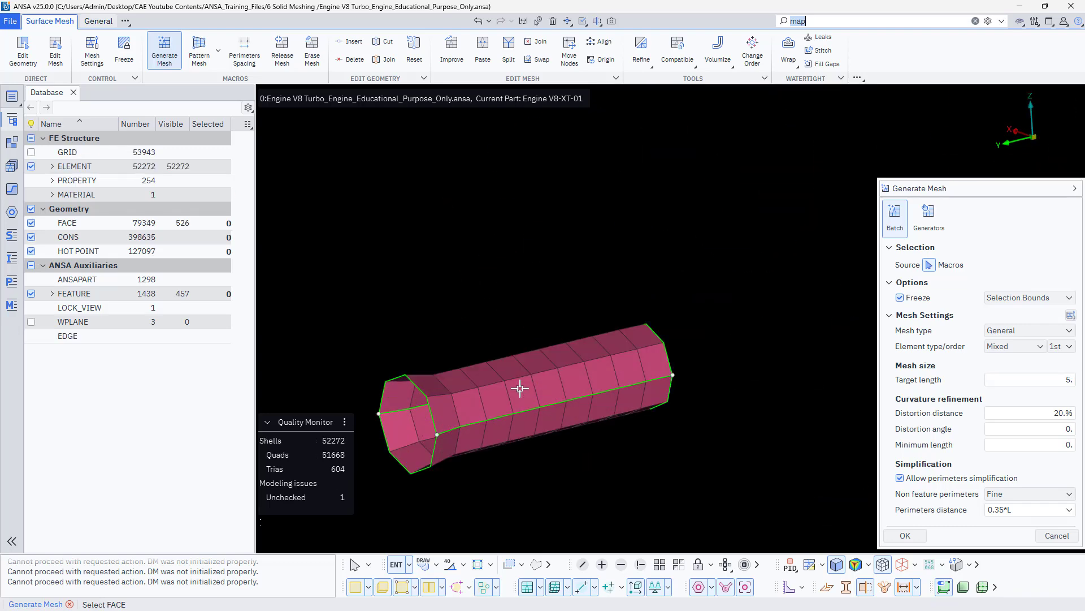
pyautogui.keyDown('ctrl'); pyautogui.moveTo(520, 388); pyautogui.dragTo(475, 369); pyautogui.keyUp('ctrl')
pyautogui.scroll(-5, 475, 369)
pyautogui.scroll(3, 706, 316)
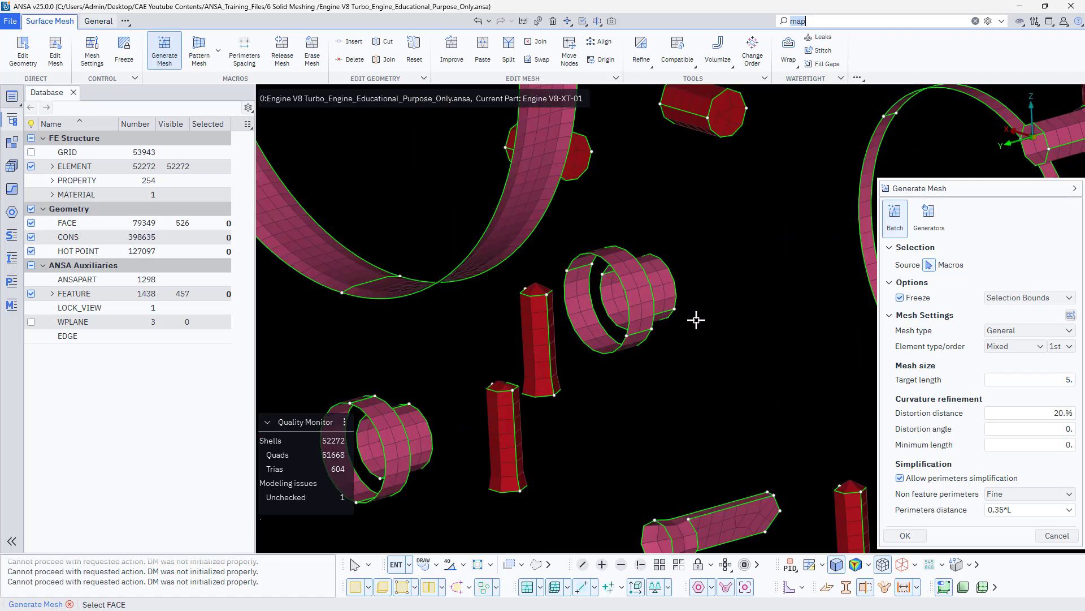
pyautogui.scroll(-4, 696, 320)
pyautogui.scroll(4, 784, 223)
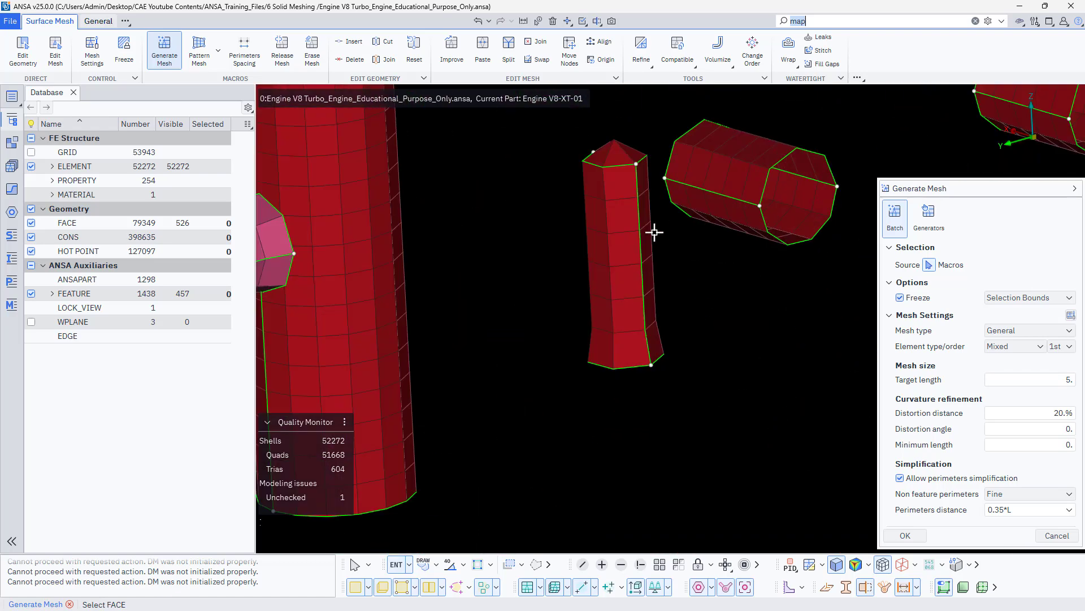
pyautogui.scroll(-4, 613, 240)
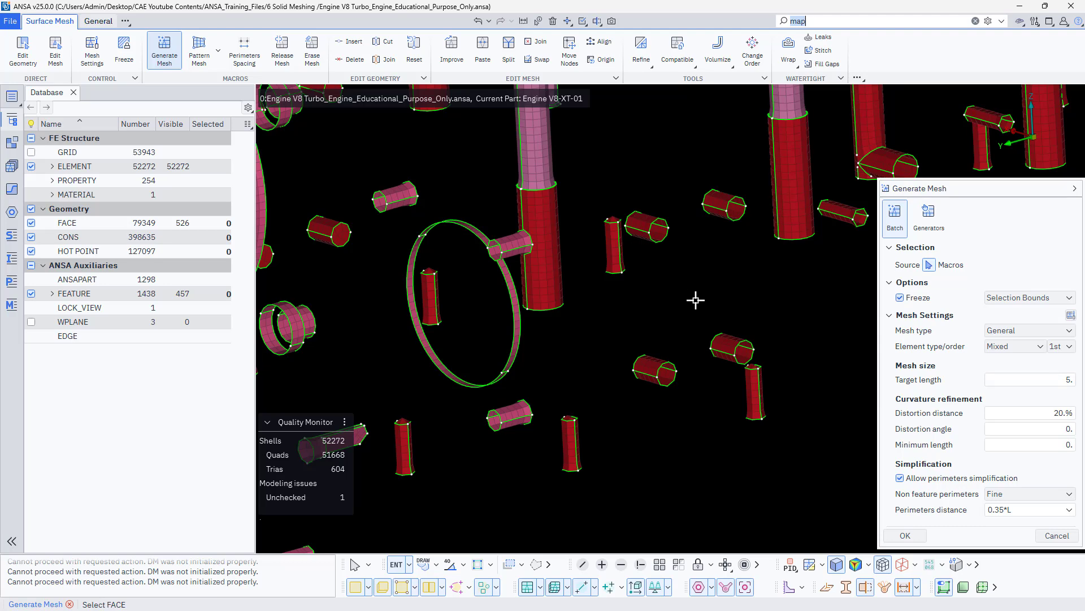
pyautogui.scroll(6, 698, 300)
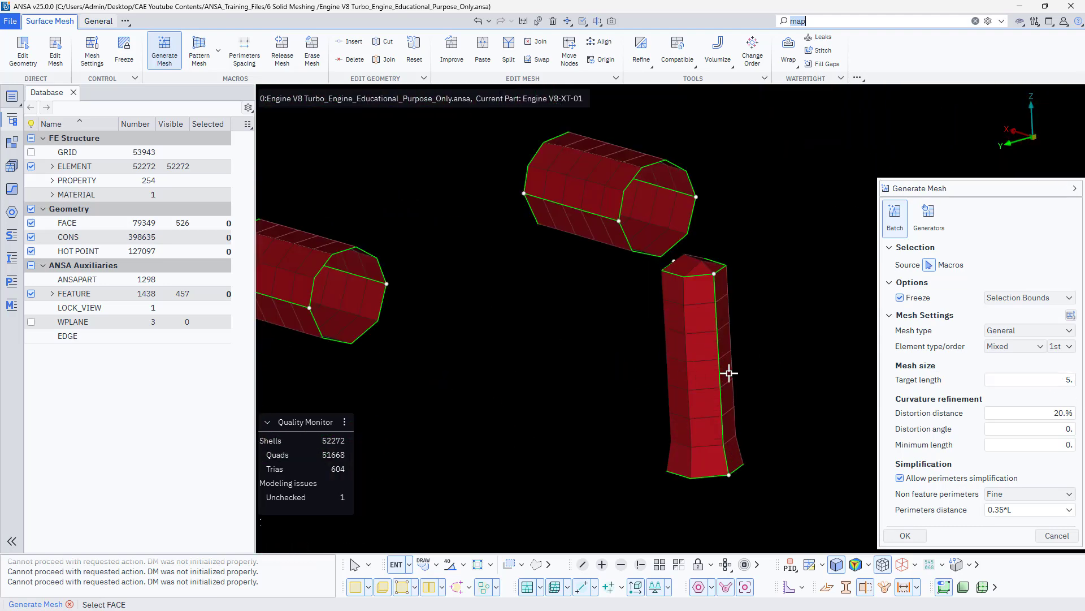
pyautogui.scroll(-3, 738, 362)
pyautogui.scroll(-5, 737, 362)
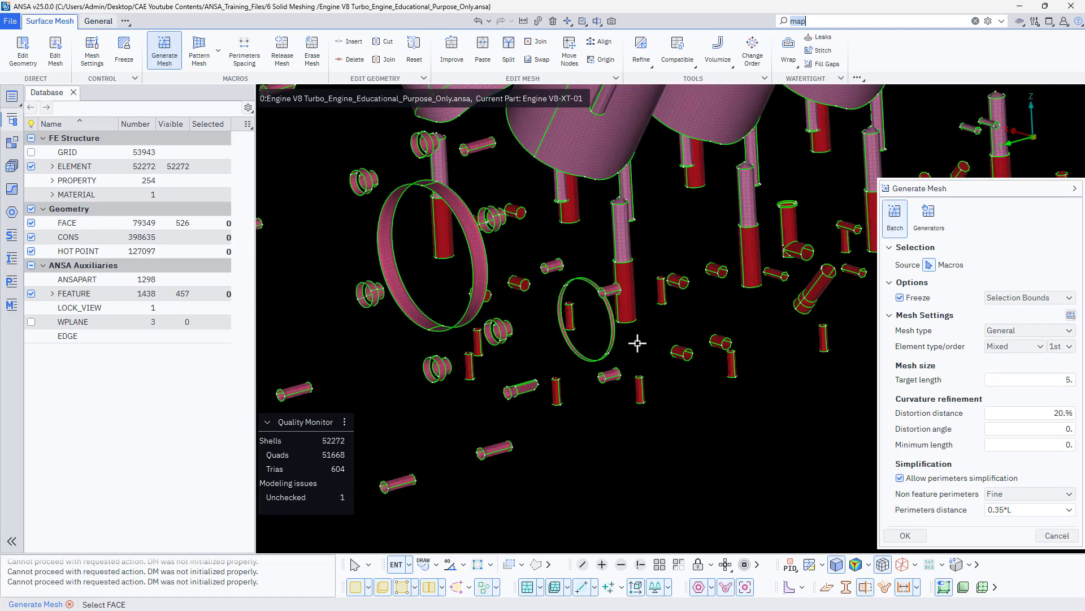
pyautogui.scroll(2, 553, 334)
pyautogui.keyDown('ctrl'); pyautogui.moveTo(545, 413); pyautogui.dragTo(540, 421, button='middle'); pyautogui.keyUp('ctrl')
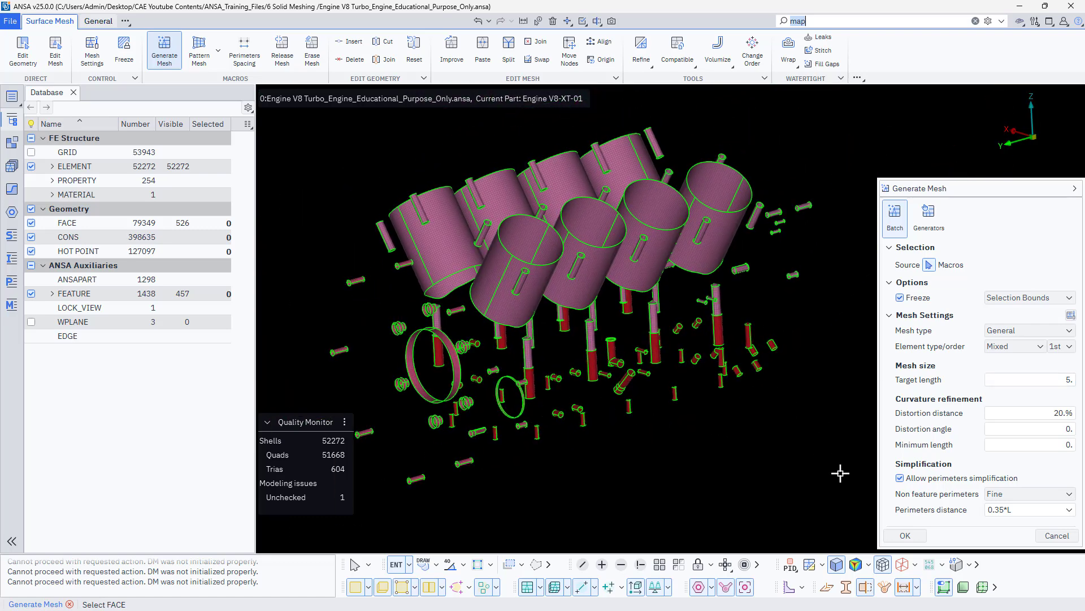
pyautogui.click(905, 535)
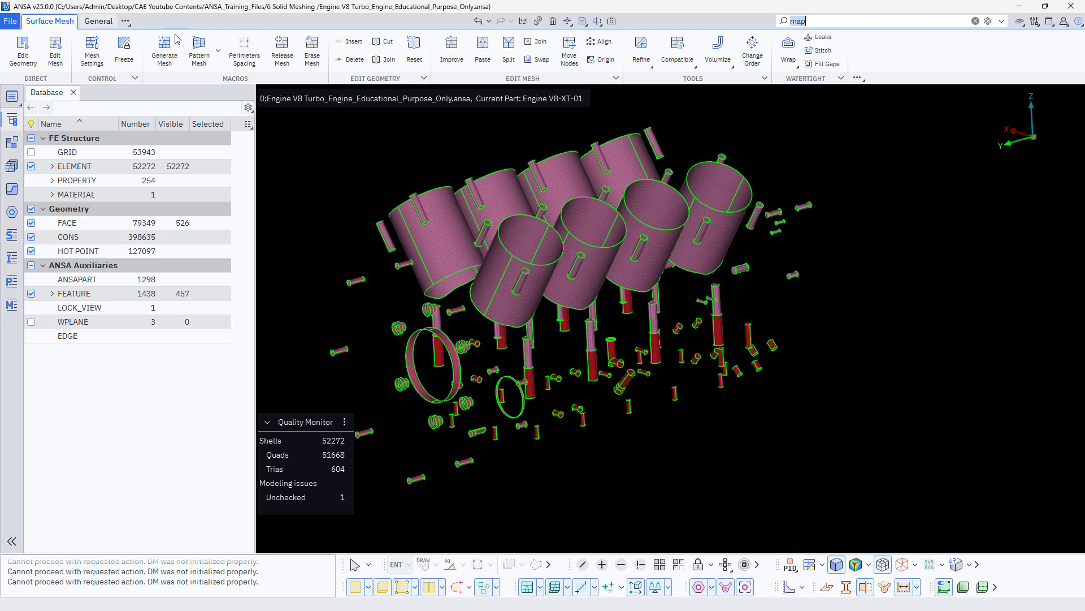
# Freeze all the visible meshed hole macros and check the frozen mesh on the small holes
pyautogui.click(95, 23)
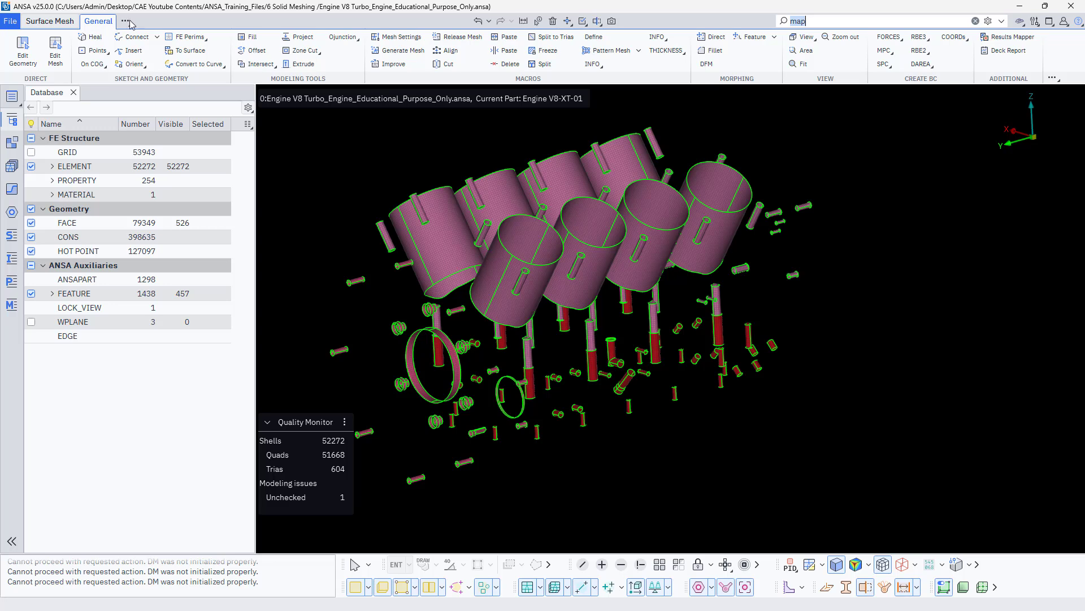
pyautogui.click(544, 50)
pyautogui.scroll(-3, 580, 220)
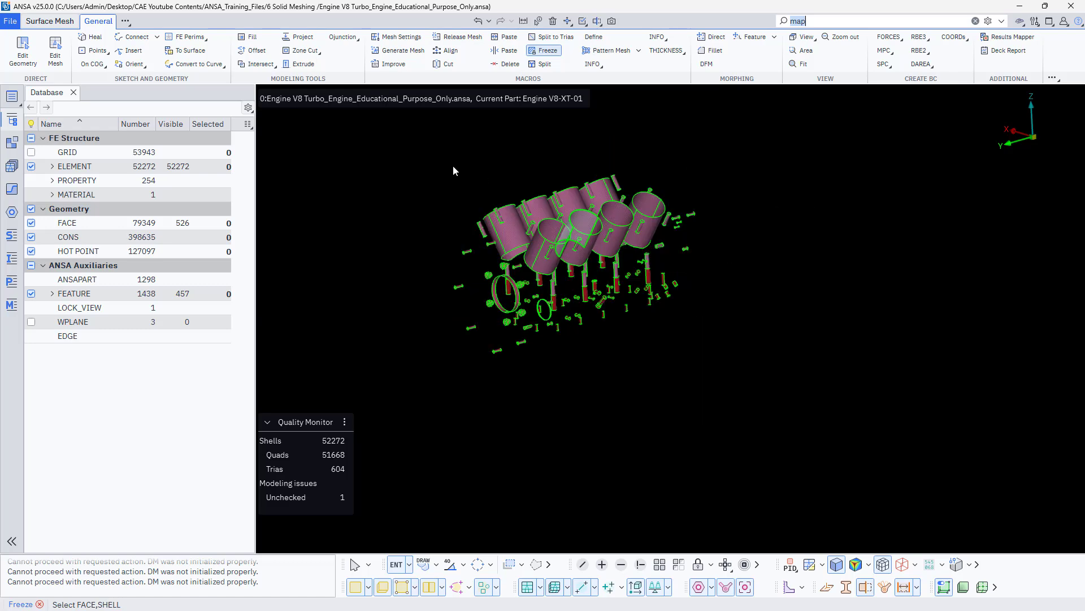
pyautogui.moveTo(441, 150); pyautogui.dragTo(722, 387)
pyautogui.middleClick(722, 388)
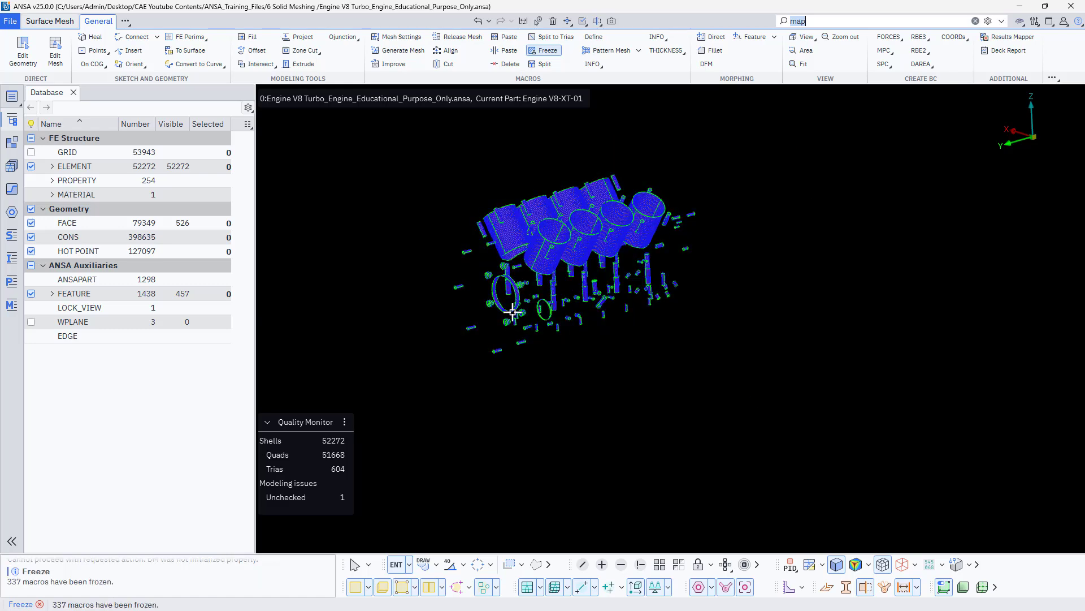
pyautogui.scroll(5, 512, 312)
pyautogui.scroll(3, 635, 282)
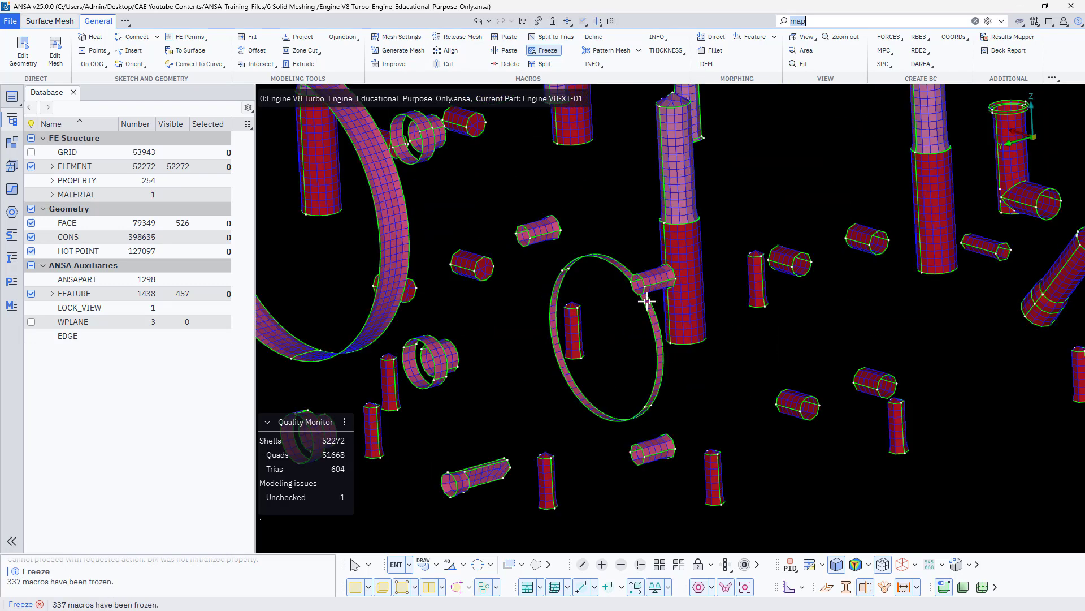
pyautogui.scroll(3, 558, 227)
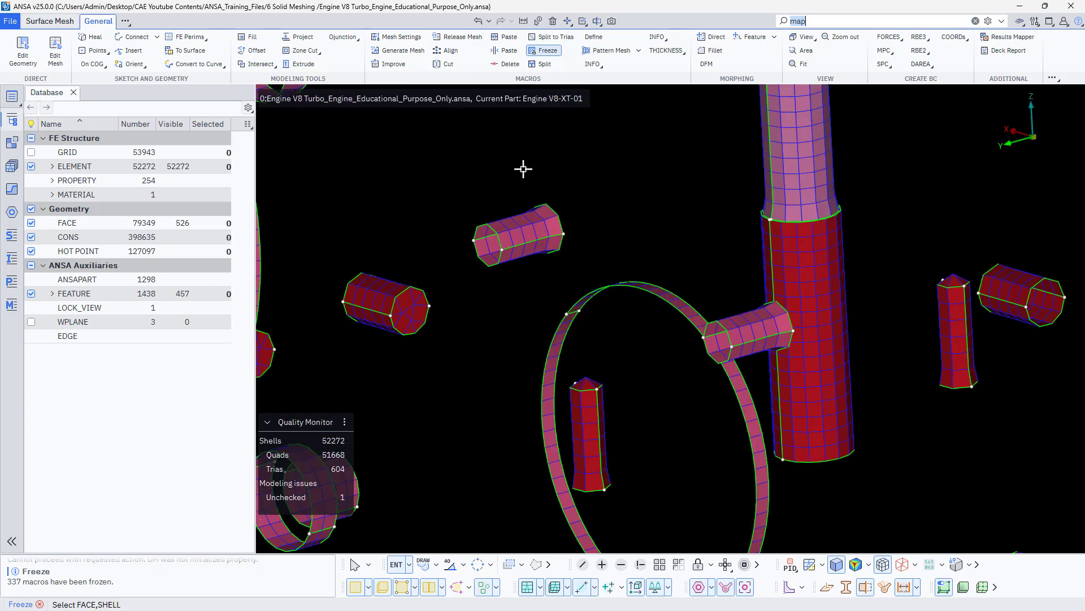
pyautogui.moveTo(524, 169); pyautogui.dragTo(608, 280)
pyautogui.scroll(-8, 526, 239)
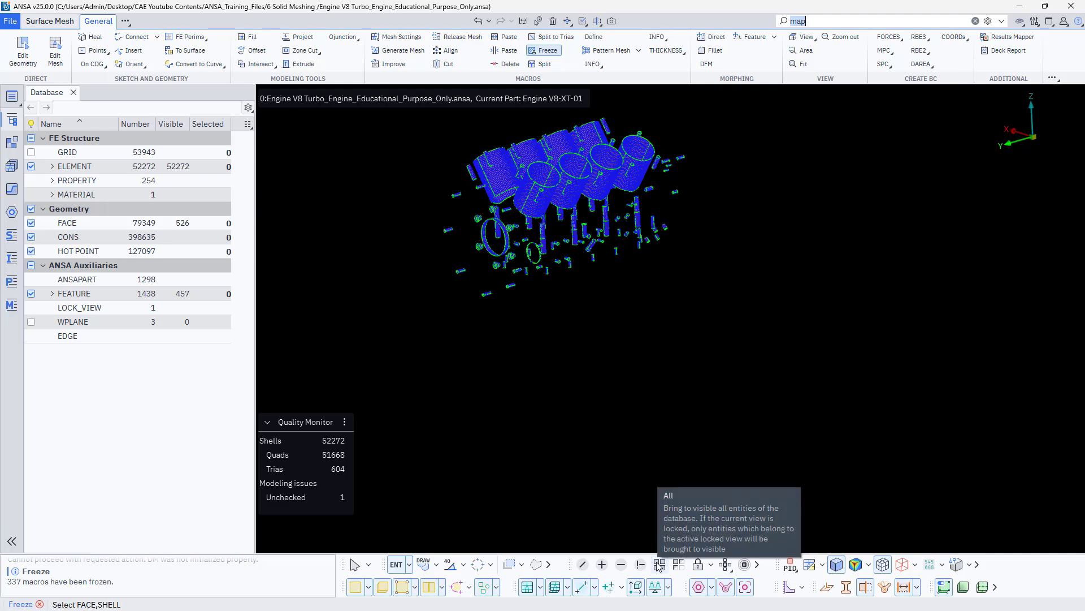
# Show only the Engine Casing locked view and check the frozen hole meshes around the cylinder bores and bolt holes
pyautogui.doubleClick(89, 309)
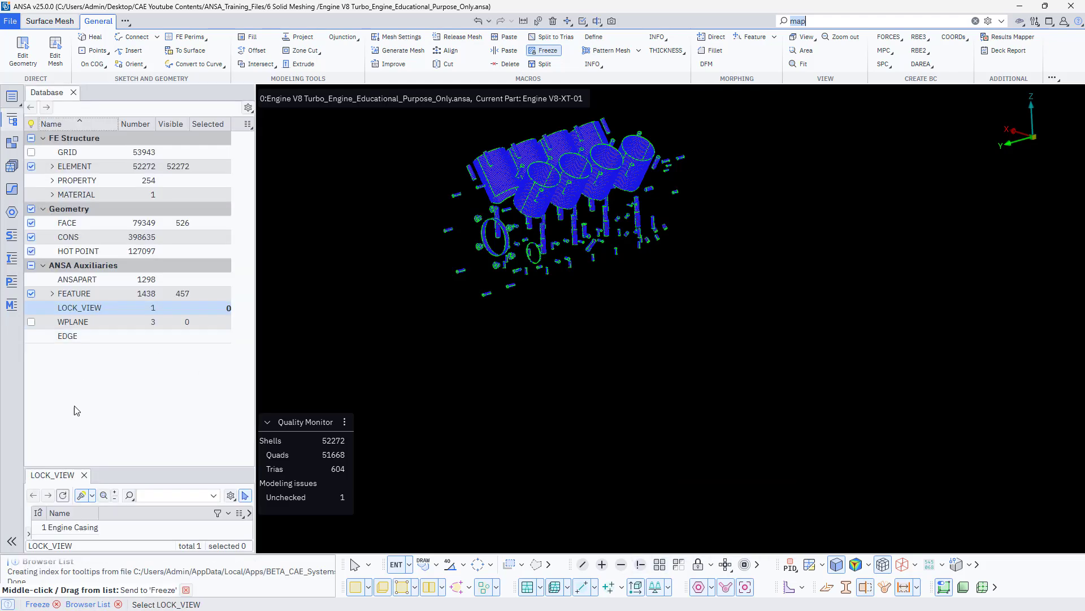
pyautogui.doubleClick(76, 526)
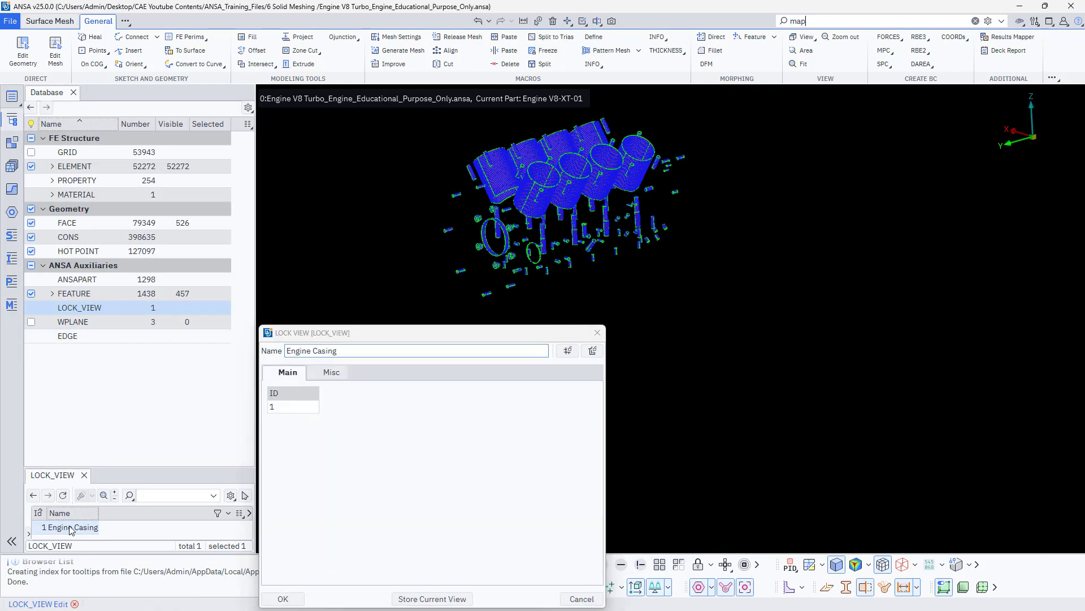
pyautogui.rightClick(78, 523)
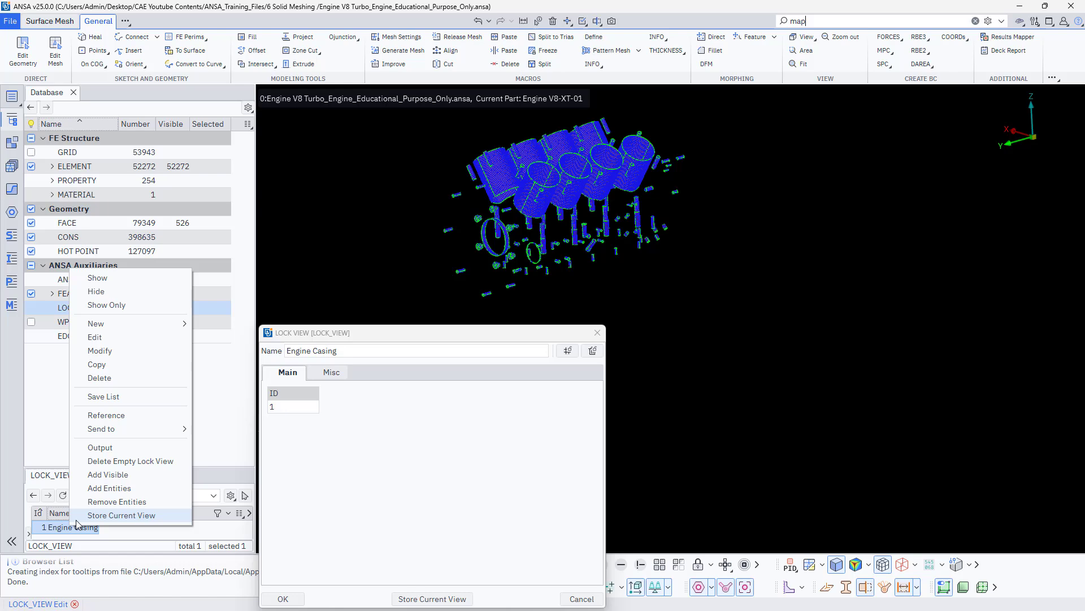
pyautogui.click(97, 305)
pyautogui.click(350, 351)
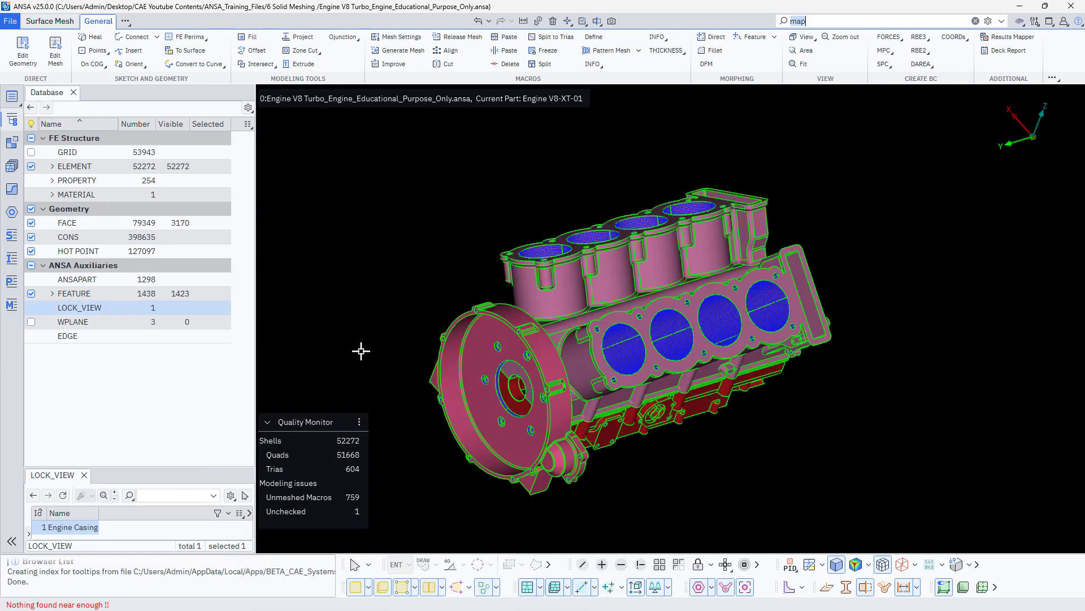
pyautogui.scroll(3, 551, 268)
pyautogui.scroll(4, 569, 220)
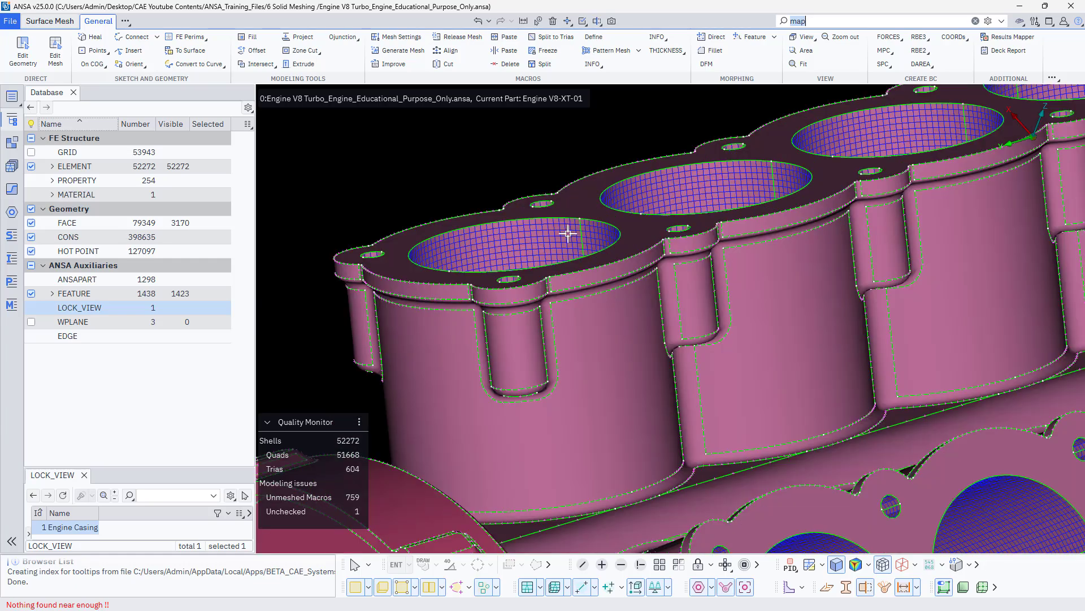
pyautogui.scroll(5, 701, 263)
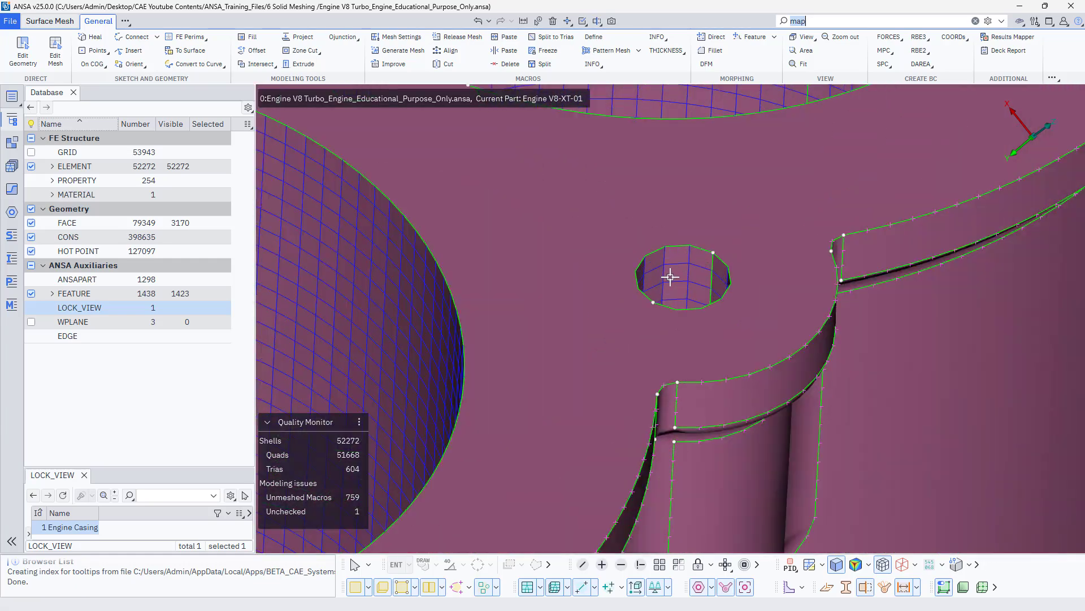
# Examine the frozen meshes on the cylinder bores, flange holes and bolt holes across the whole engine casing
pyautogui.scroll(-10, 671, 277)
pyautogui.scroll(8, 565, 294)
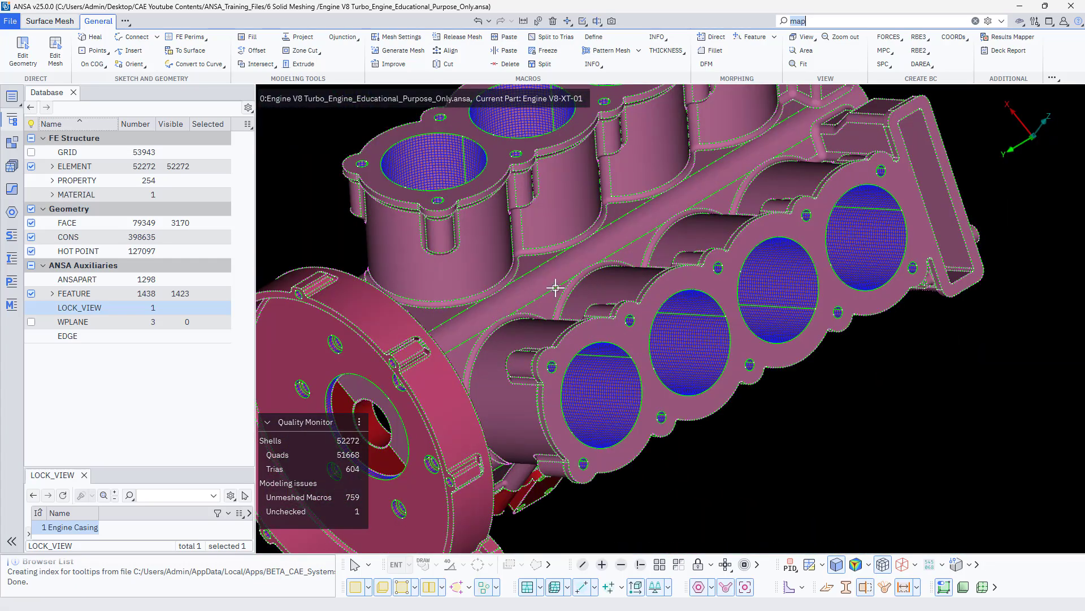
pyautogui.keyDown('ctrl'); pyautogui.moveTo(551, 289); pyautogui.dragTo(545, 234); pyautogui.keyUp('ctrl')
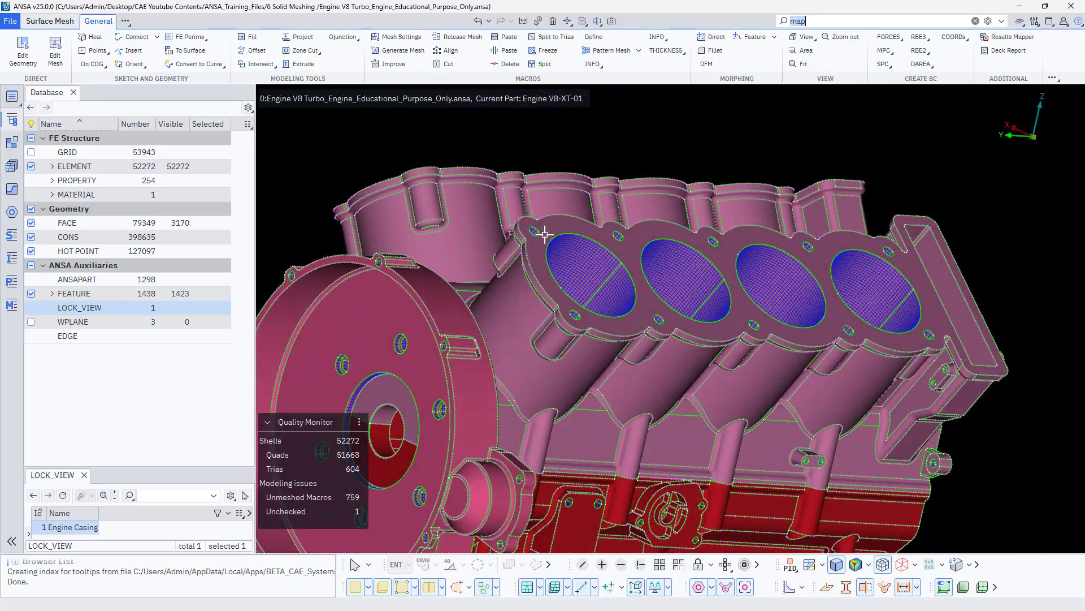
pyautogui.scroll(-5, 542, 309)
pyautogui.keyDown('ctrl'); pyautogui.moveTo(542, 309); pyautogui.dragTo(409, 269); pyautogui.keyUp('ctrl')
pyautogui.scroll(5, 411, 353)
pyautogui.scroll(-5, 514, 278)
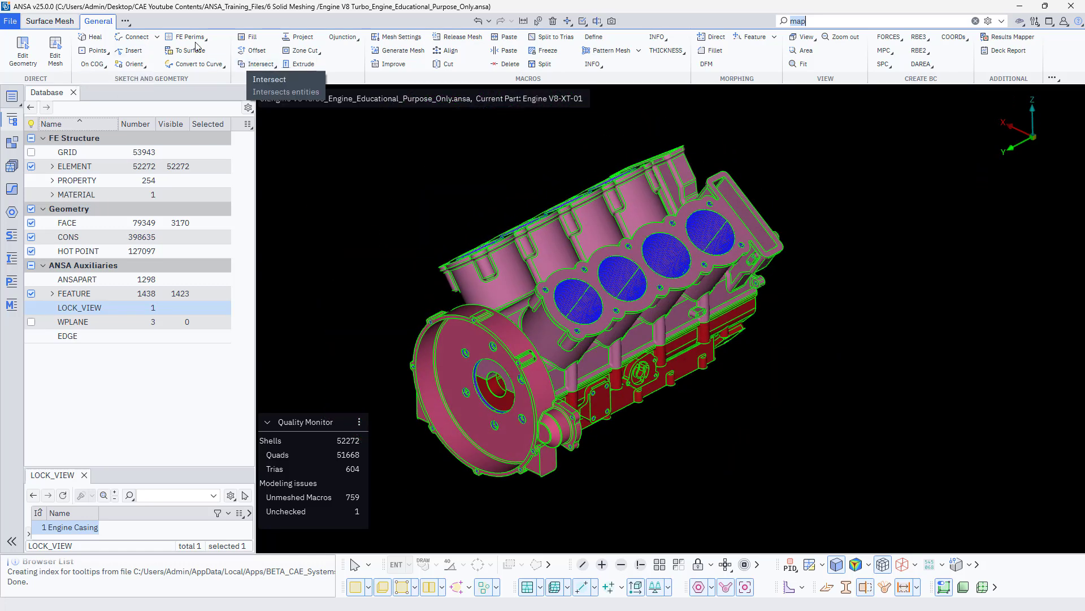
# In the mesh generation settings, enable the shell criteria aspect ratio, skewness, warping, jacobian, and min and max angles for quads and trias
pyautogui.click(404, 51)
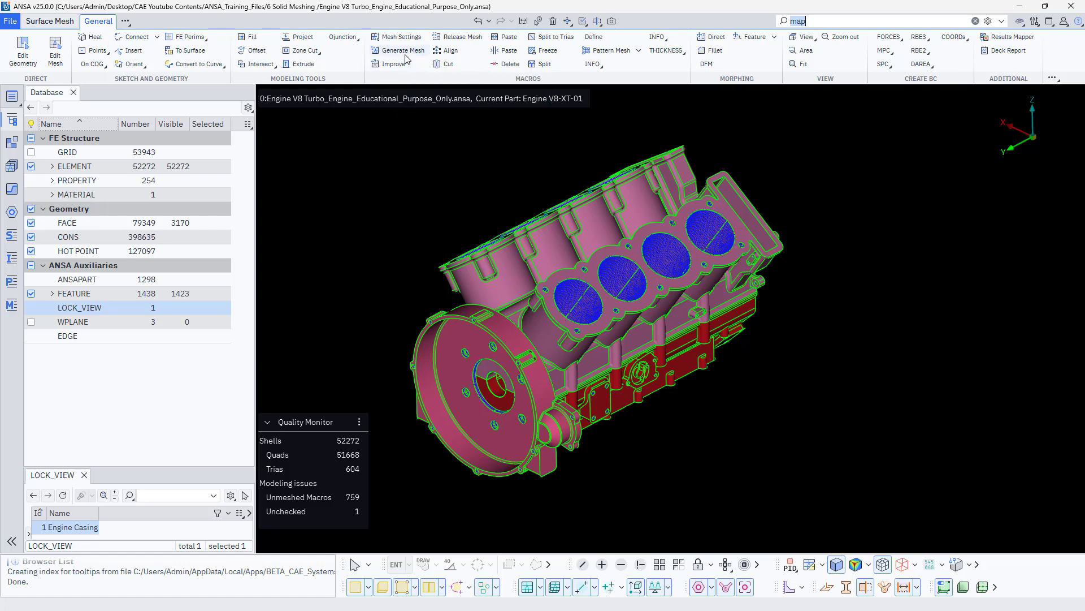
pyautogui.press('Return')
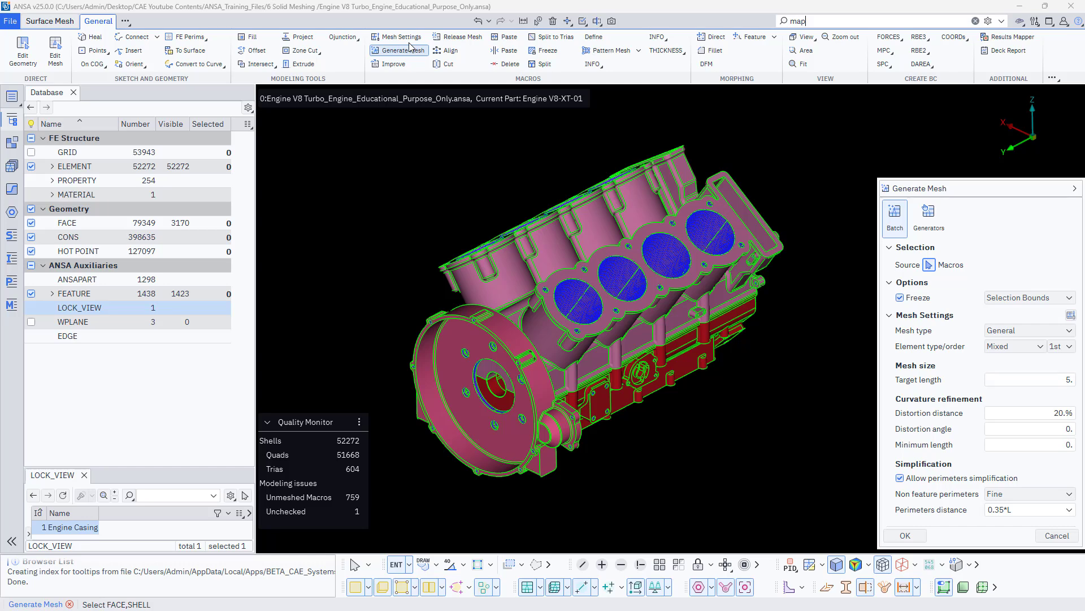
pyautogui.click(1071, 315)
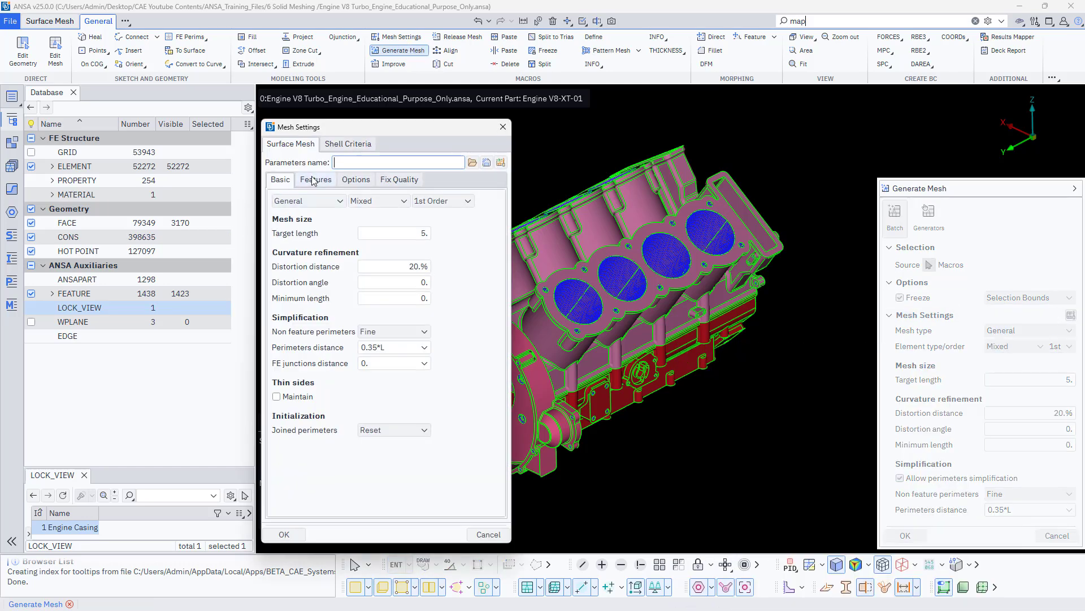
pyautogui.click(337, 146)
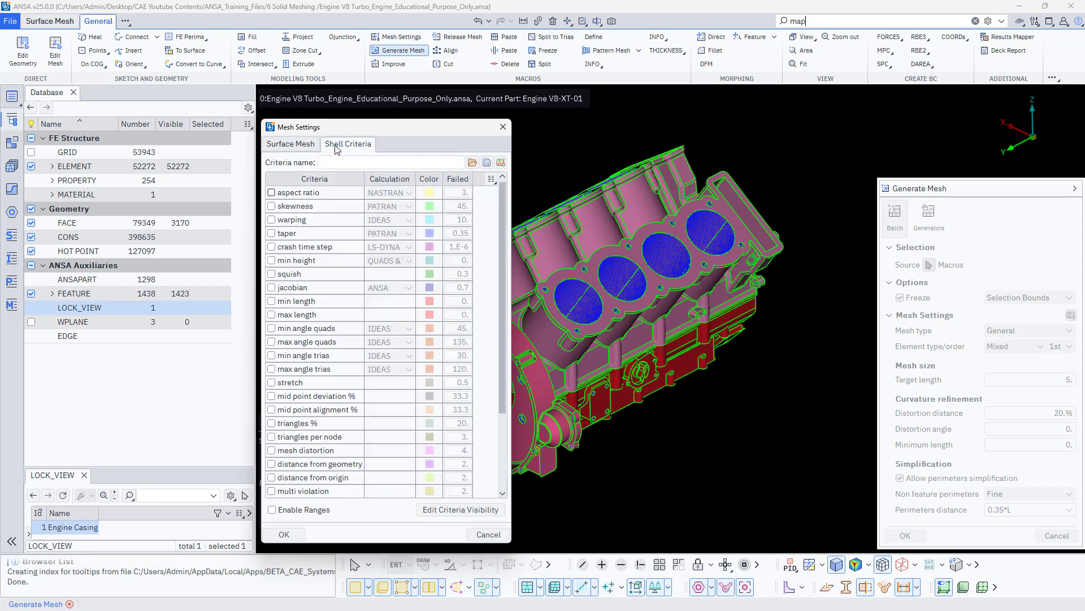
pyautogui.click(298, 194)
pyautogui.click(295, 206)
pyautogui.click(291, 220)
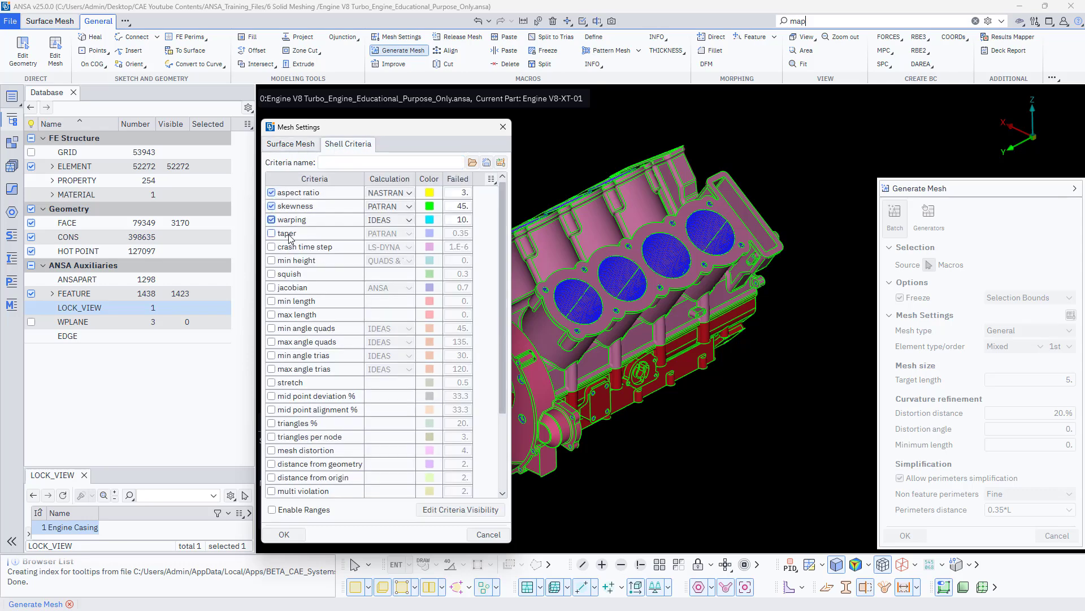
pyautogui.click(286, 289)
pyautogui.click(288, 330)
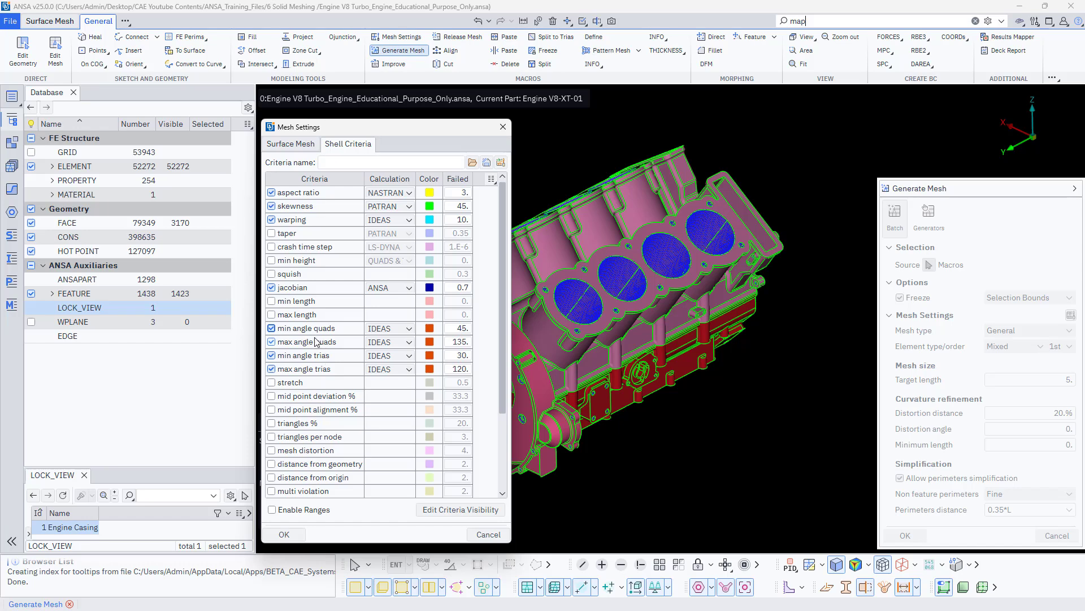
pyautogui.moveTo(294, 309)
pyautogui.moveTo(394, 331)
pyautogui.click(284, 535)
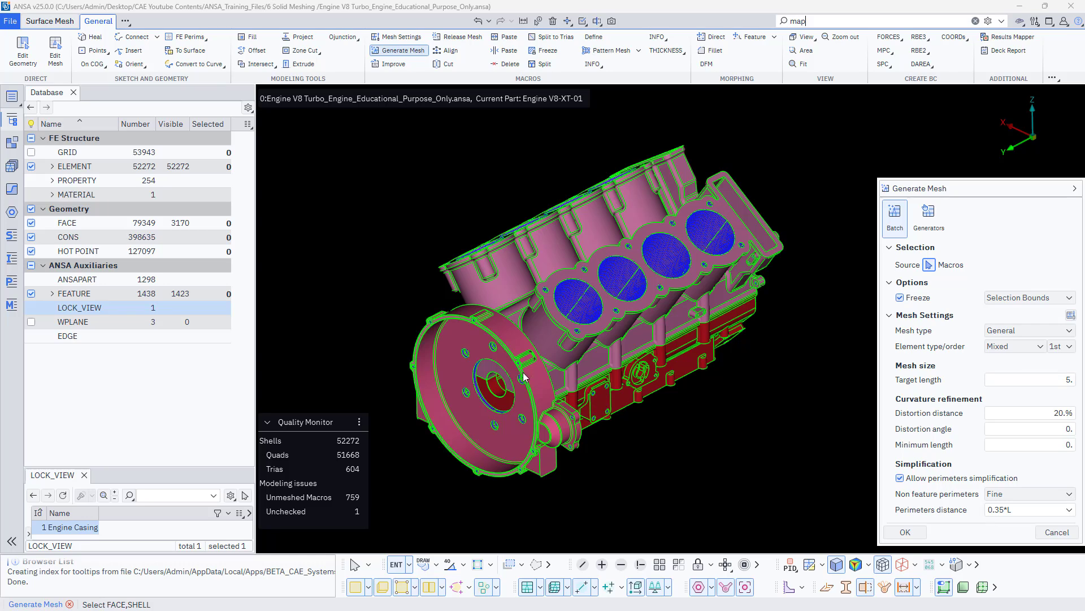
# Generate a General mixed first-order mesh with a target length of 5 on all the unfrozen macros of the engine casing
pyautogui.scroll(-4, 526, 375)
pyautogui.moveTo(413, 214); pyautogui.dragTo(763, 504)
pyautogui.scroll(4, 515, 377)
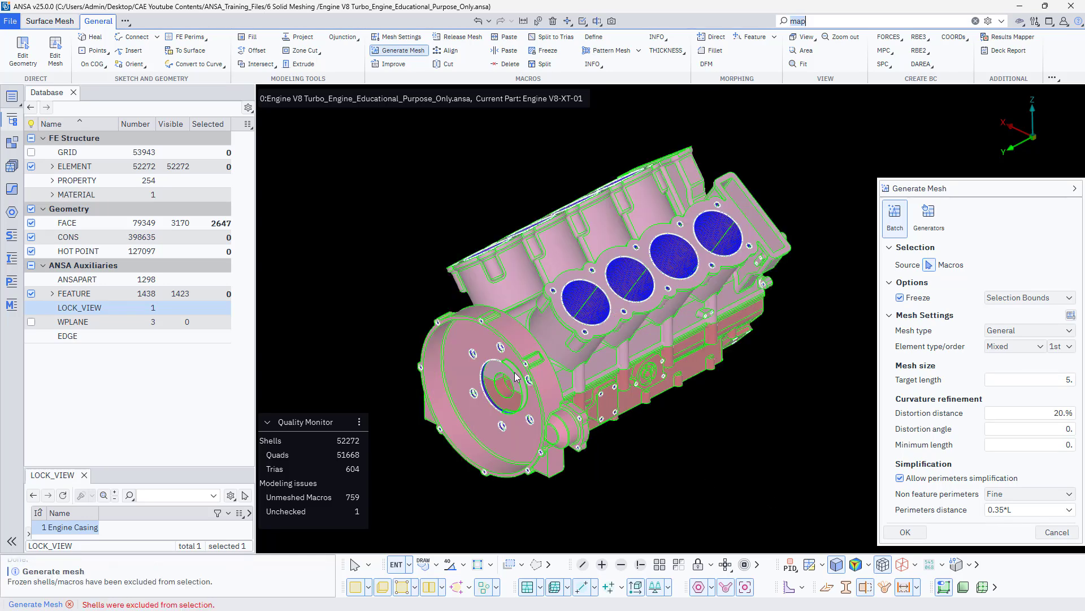
pyautogui.middleClick(475, 391)
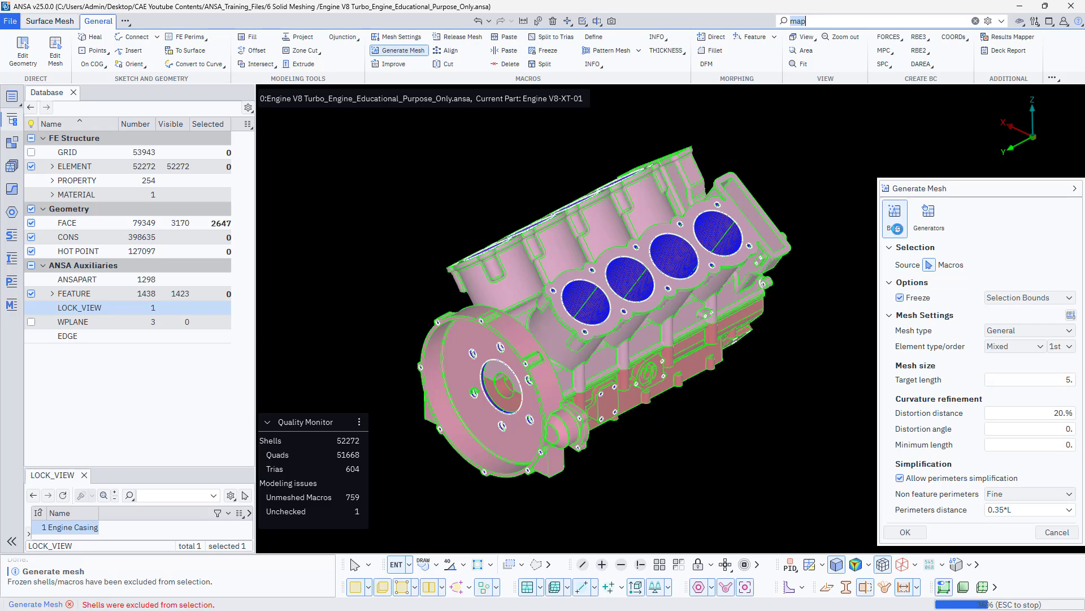
# Examine the new mesh on the flange, side ribs and round boss of the lower casing, and close mesh generation
pyautogui.scroll(5, 532, 363)
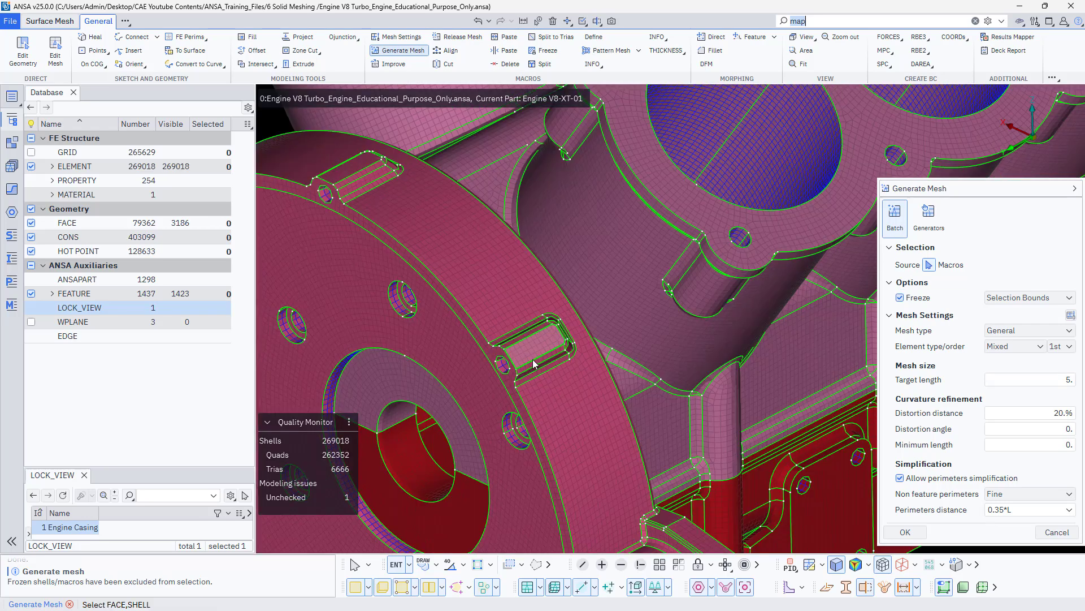
pyautogui.scroll(-5, 589, 346)
pyautogui.moveTo(660, 319)
pyautogui.keyDown('ctrl'); pyautogui.mouseDown()
pyautogui.moveTo(647, 287)
pyautogui.moveTo(664, 317)
pyautogui.moveTo(650, 311)
pyautogui.mouseUp(); pyautogui.keyUp('ctrl')
pyautogui.scroll(5, 669, 311)
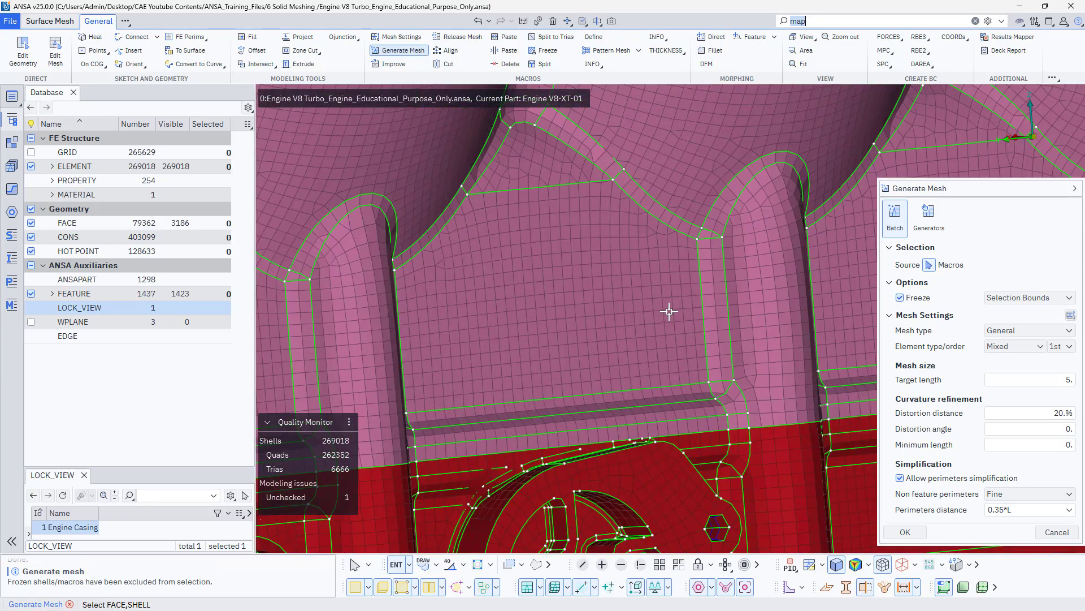
pyautogui.scroll(-5, 639, 326)
pyautogui.scroll(3, 688, 332)
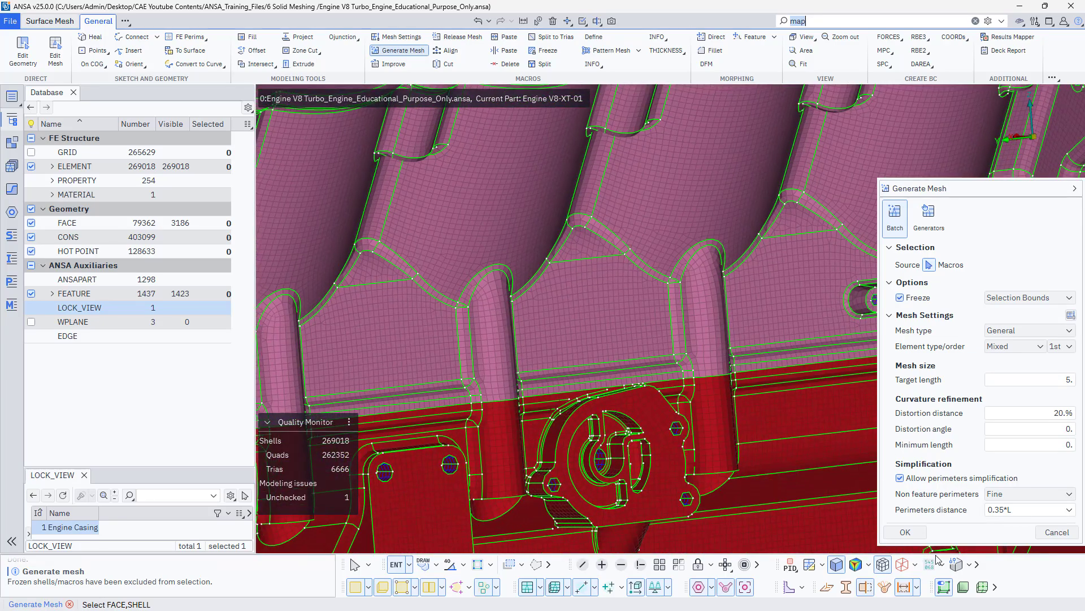
pyautogui.click(906, 537)
pyautogui.keyDown('ctrl'); pyautogui.moveTo(676, 376); pyautogui.dragTo(653, 347); pyautogui.keyUp('ctrl')
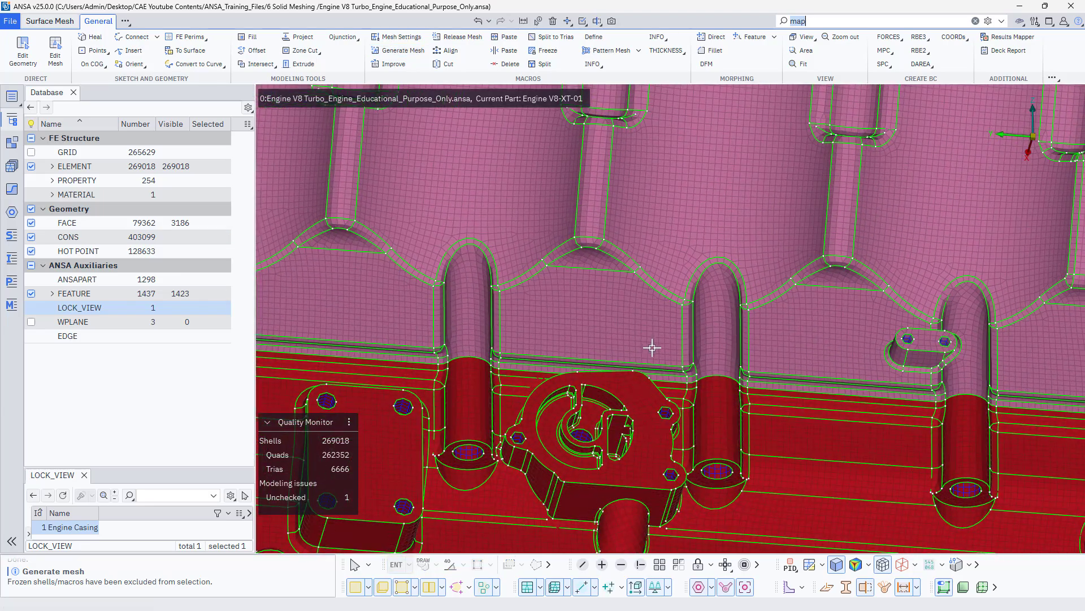
pyautogui.scroll(8, 582, 412)
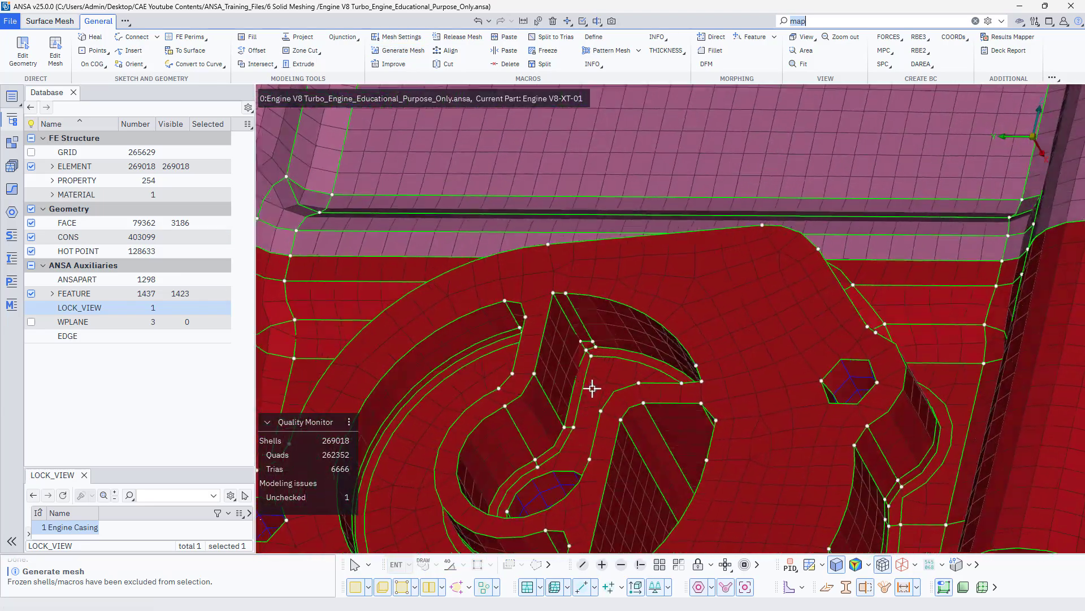
pyautogui.keyDown('ctrl'); pyautogui.moveTo(592, 387); pyautogui.dragTo(655, 400); pyautogui.keyUp('ctrl')
pyautogui.scroll(4, 403, 364)
pyautogui.keyDown('ctrl'); pyautogui.moveTo(441, 365); pyautogui.dragTo(494, 382); pyautogui.keyUp('ctrl')
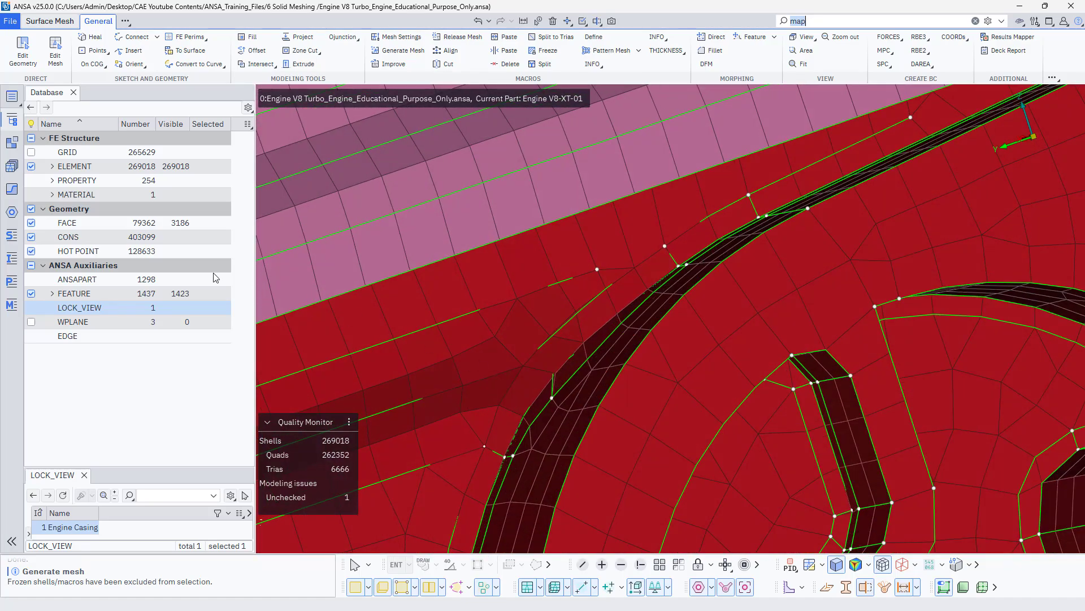
# Reset the short collapsed perimeter segment beside the round boss with Edit Geometry, and turn on the Improve option
pyautogui.click(22, 54)
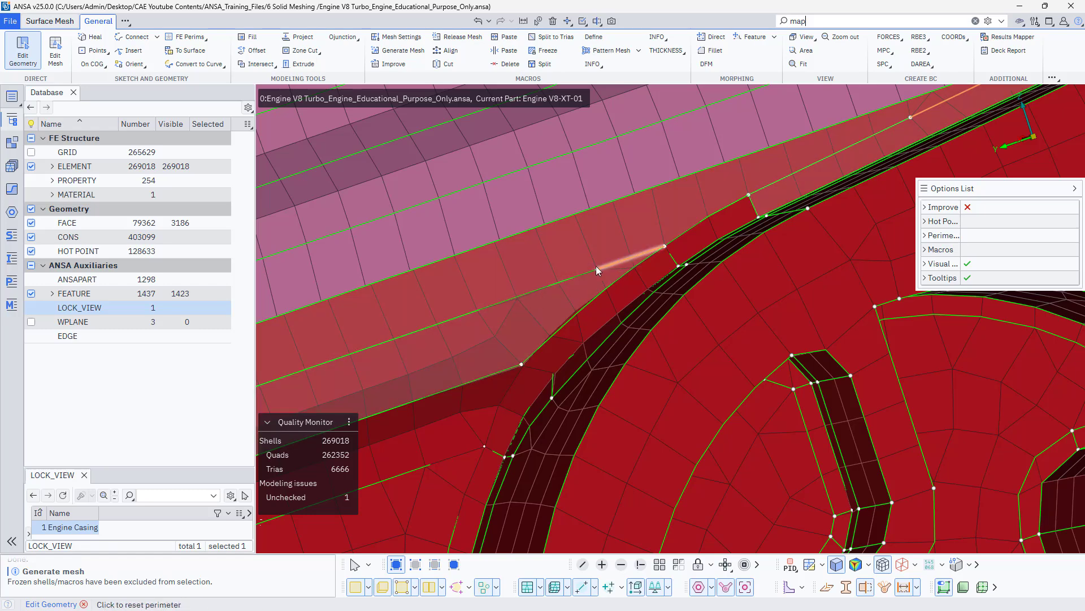
pyautogui.scroll(-3, 623, 261)
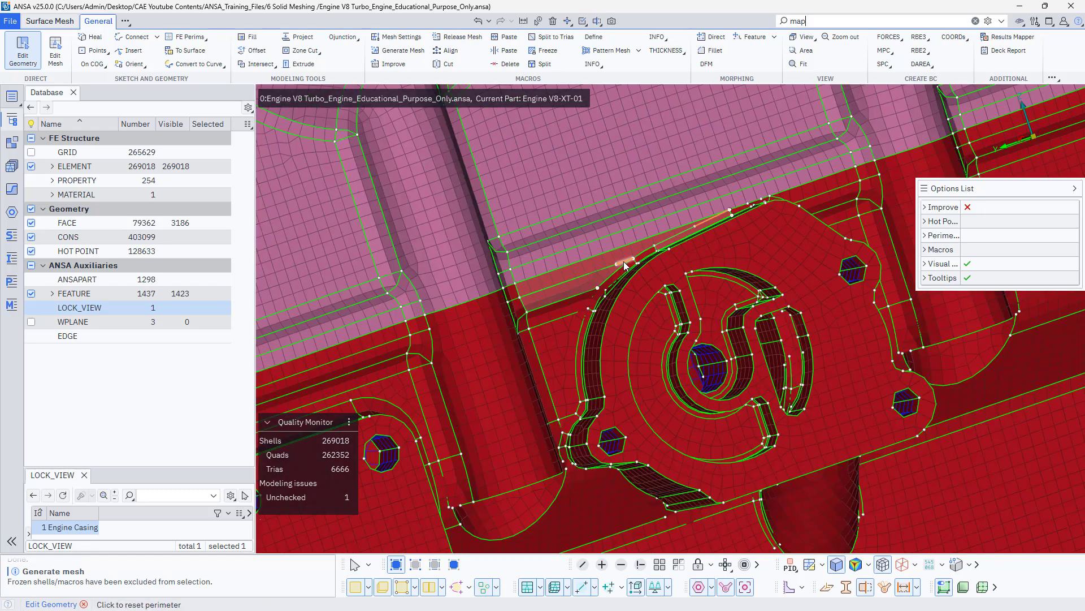
pyautogui.scroll(3, 616, 259)
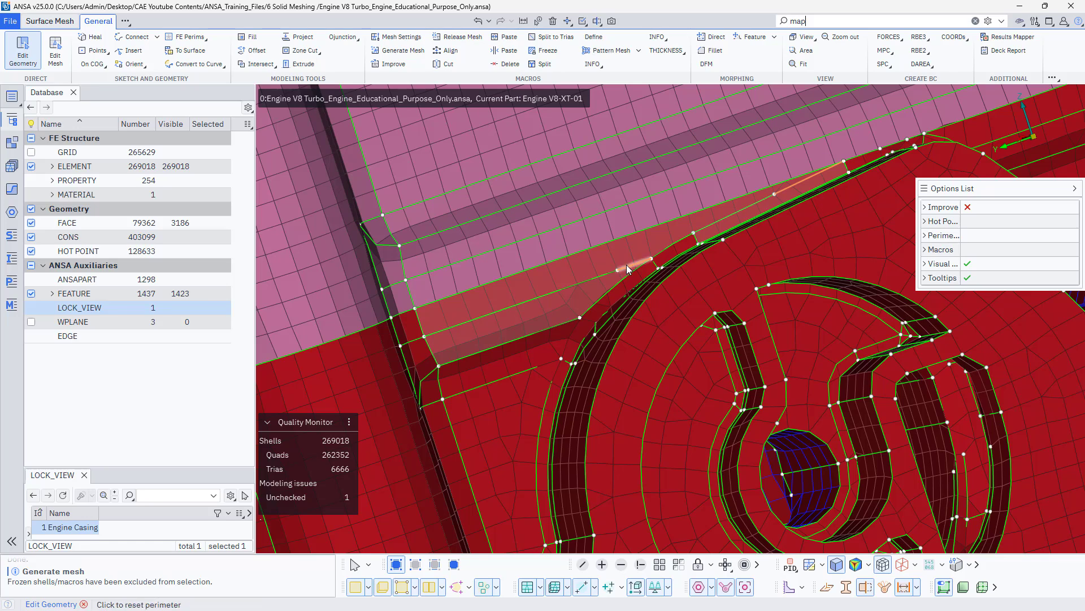
pyautogui.click(626, 266)
pyautogui.scroll(5, 620, 279)
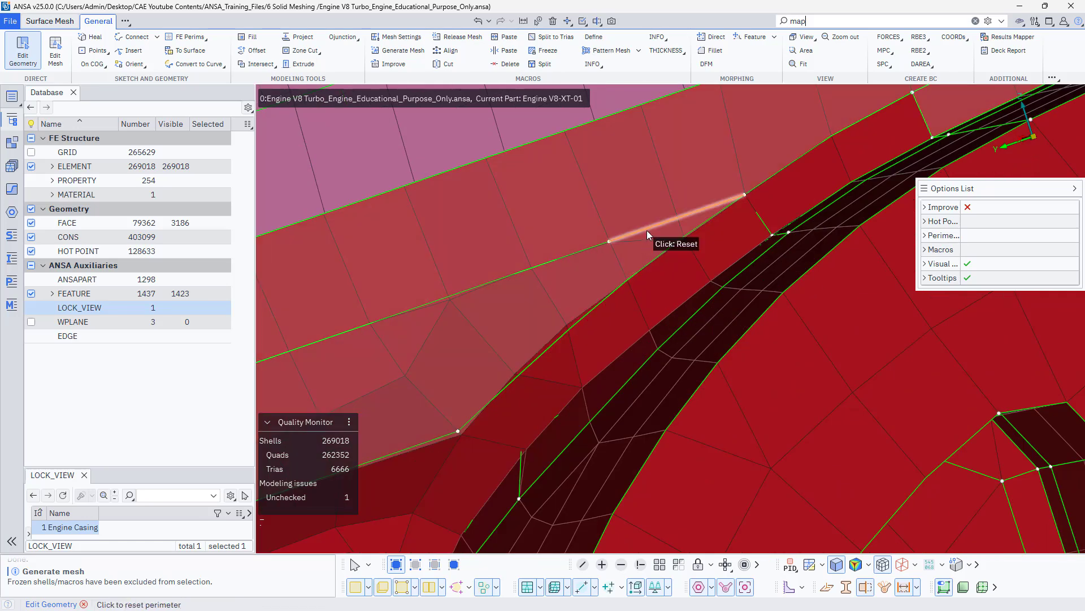
pyautogui.click(648, 231)
pyautogui.click(647, 231)
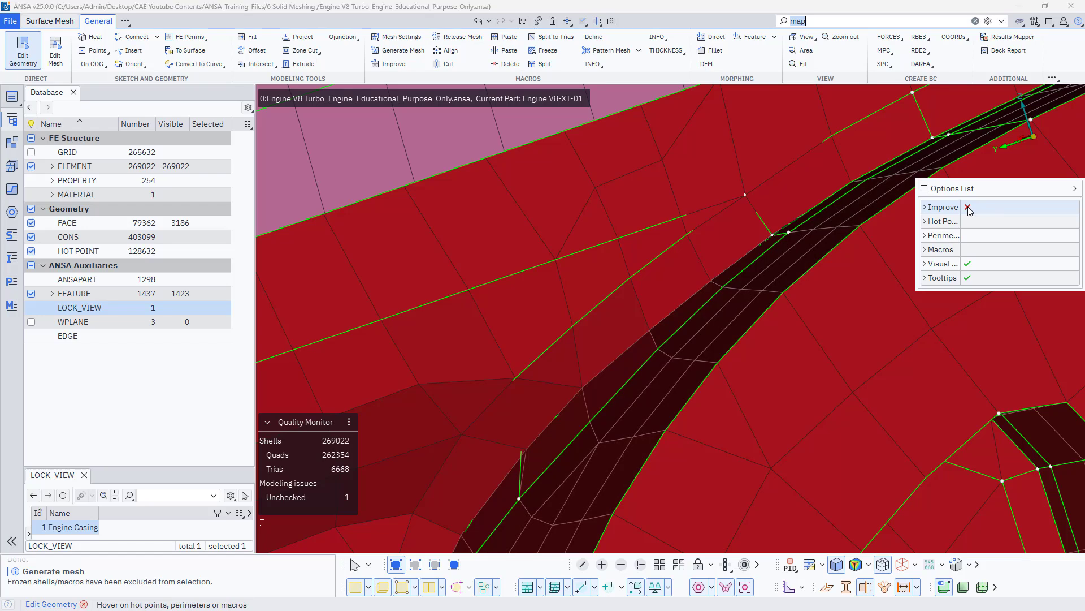
pyautogui.click(959, 209)
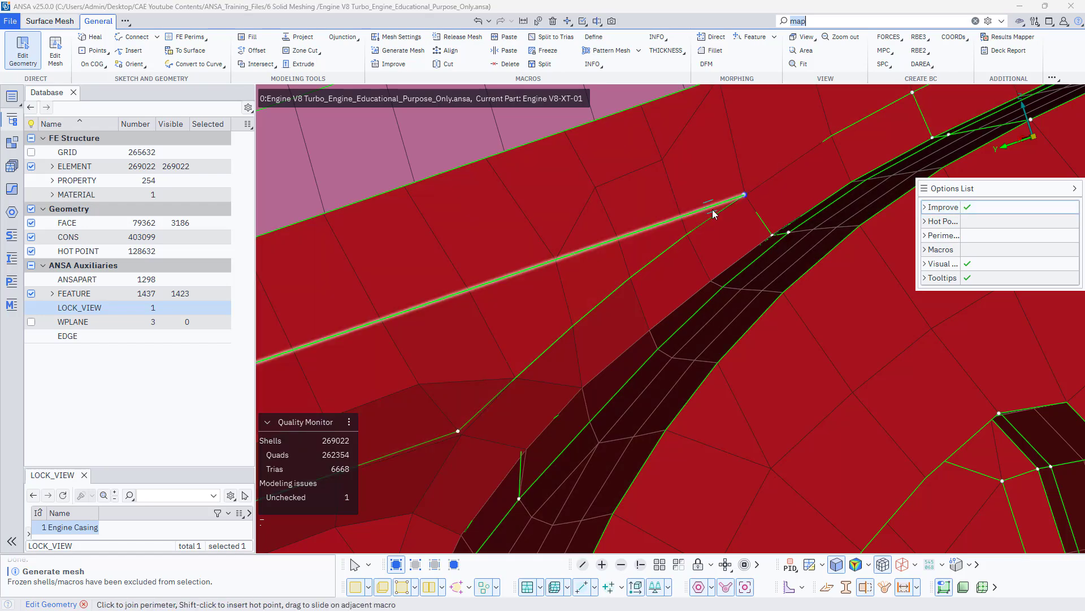
# Examine the mesh and perimeters around the round boss, the side ribs and the outer cylinder walls for further defects
pyautogui.scroll(-3, 770, 173)
pyautogui.scroll(-5, 608, 232)
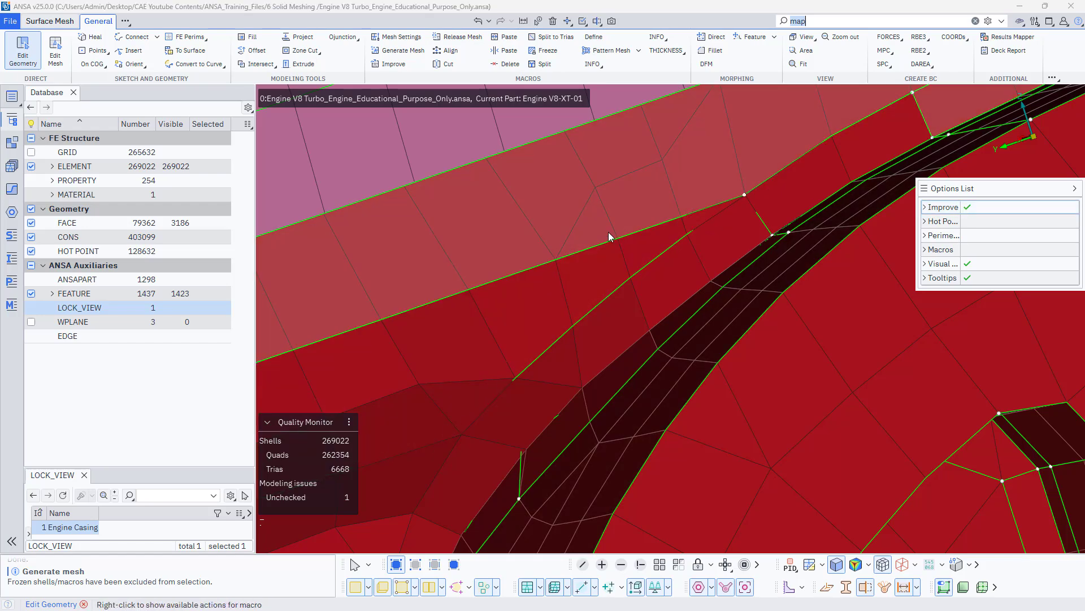
pyautogui.keyDown('ctrl'); pyautogui.moveTo(579, 272); pyautogui.dragTo(579, 252); pyautogui.keyUp('ctrl')
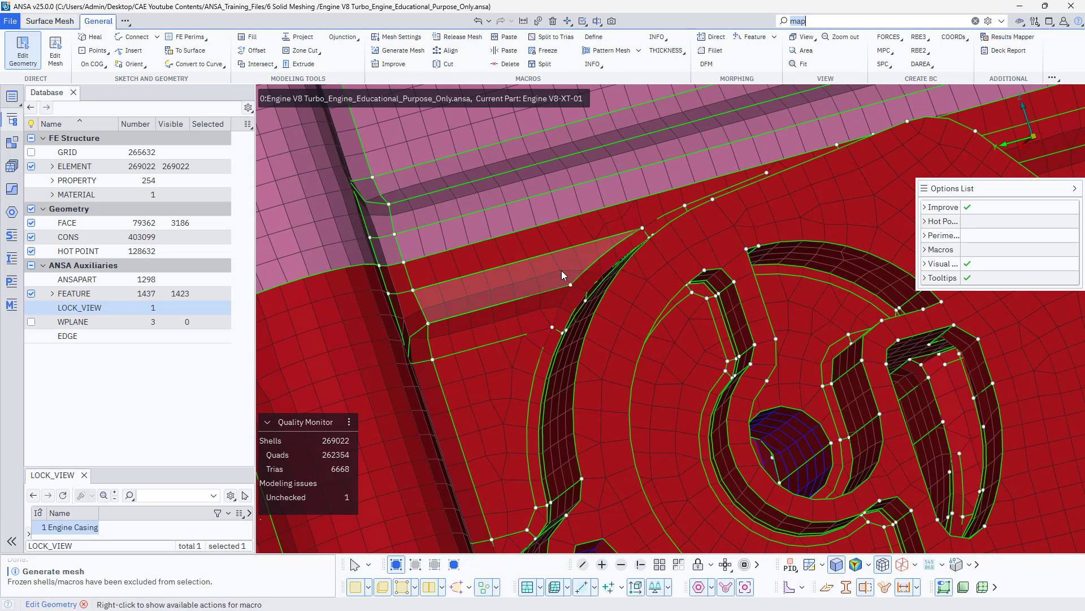
pyautogui.scroll(3, 543, 330)
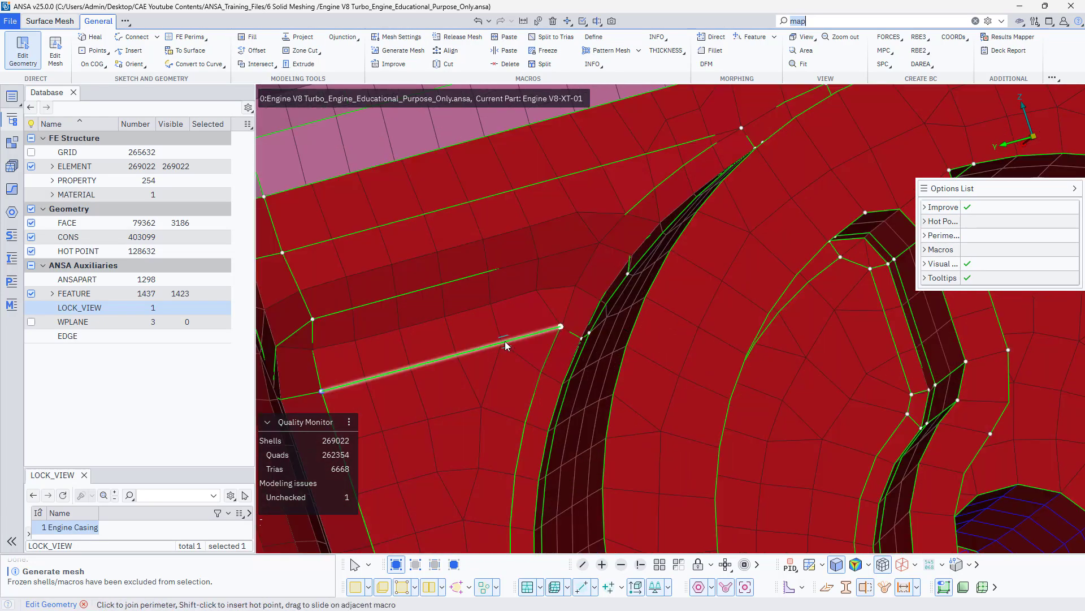
pyautogui.scroll(-3, 505, 344)
pyautogui.scroll(-3, 508, 341)
pyautogui.scroll(5, 613, 326)
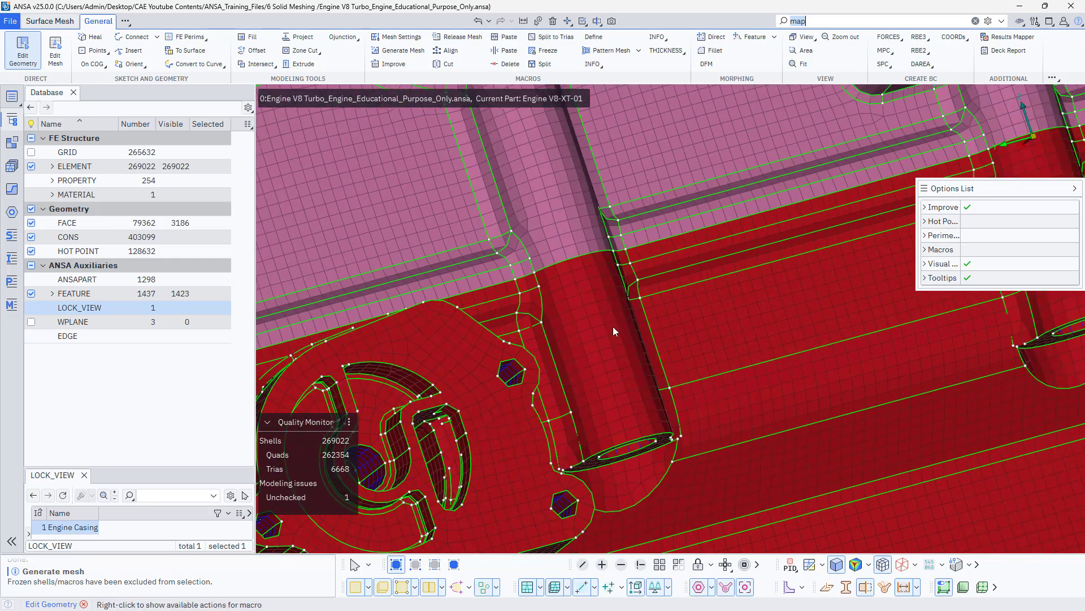
pyautogui.scroll(-3, 615, 318)
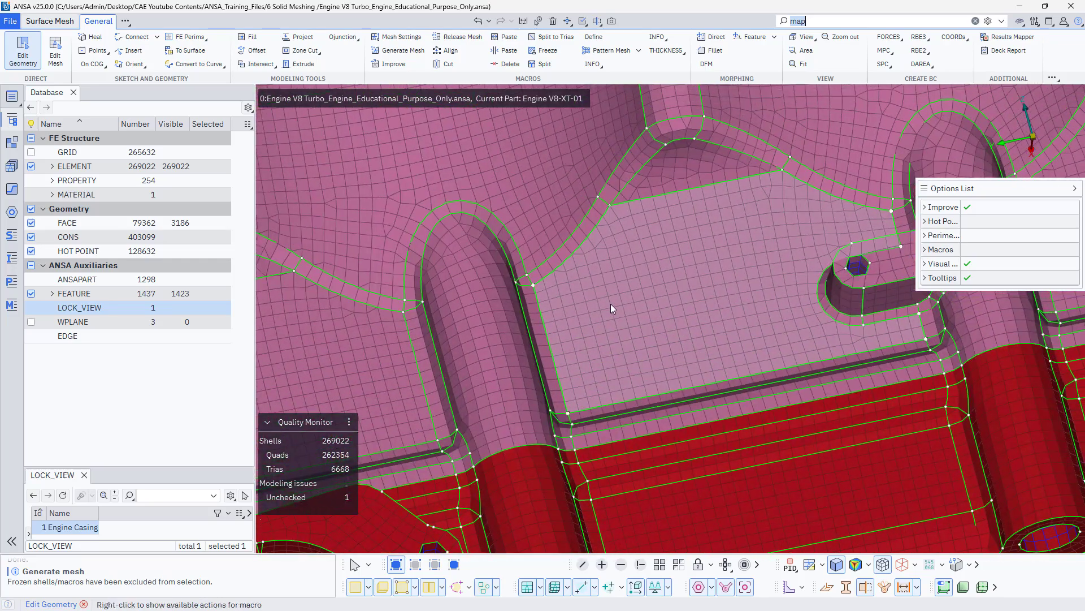
pyautogui.scroll(-4, 608, 291)
pyautogui.scroll(8, 622, 317)
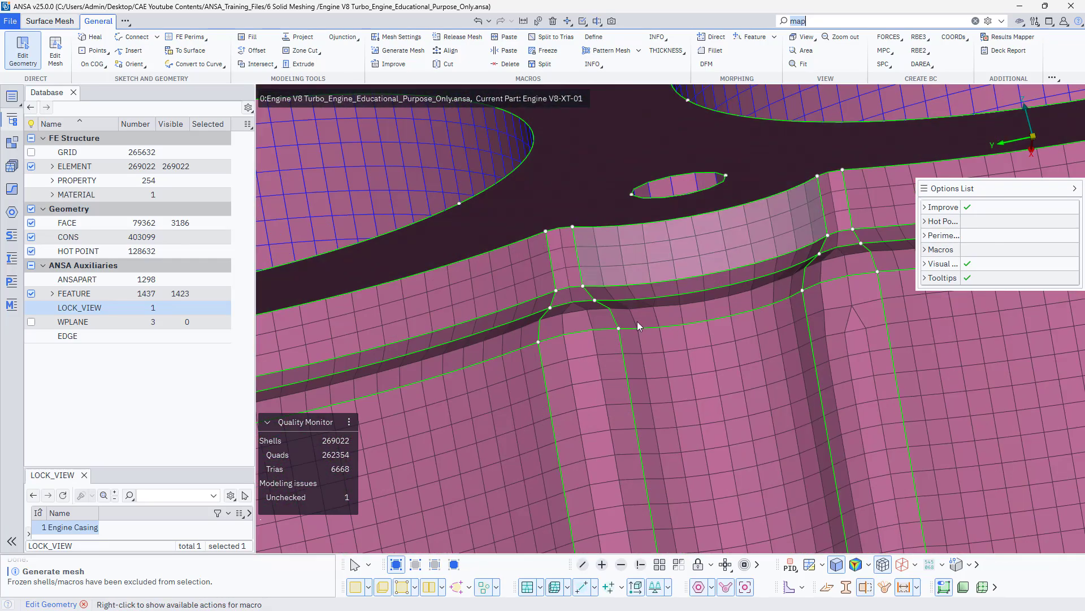
pyautogui.scroll(-5, 592, 388)
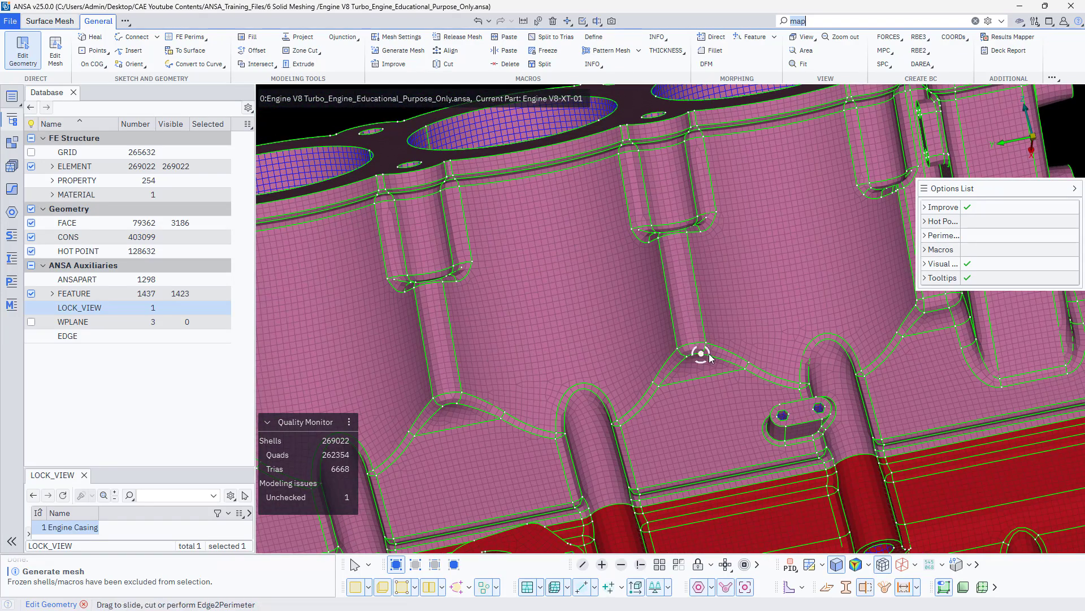
pyautogui.scroll(-5, 690, 360)
pyautogui.keyDown('ctrl'); pyautogui.moveTo(603, 329); pyautogui.dragTo(622, 341); pyautogui.keyUp('ctrl')
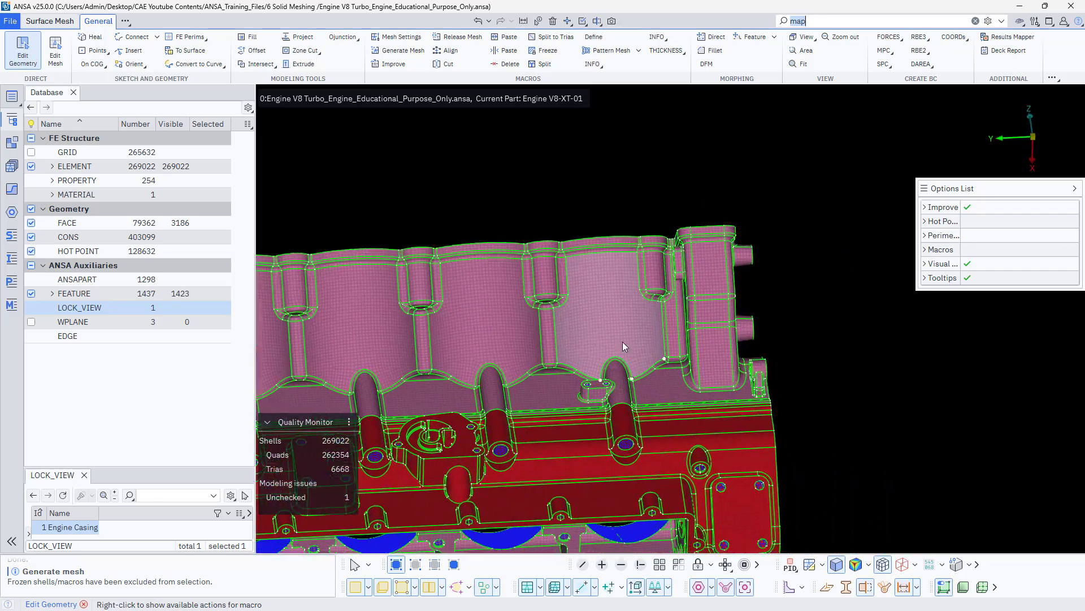
# Reset the collapsed perimeter segments at the pointed corner of the narrow face near the casing's end
pyautogui.scroll(5, 749, 383)
pyautogui.scroll(3, 749, 382)
pyautogui.keyDown('ctrl'); pyautogui.moveTo(749, 382); pyautogui.dragTo(650, 375); pyautogui.keyUp('ctrl')
pyautogui.scroll(5, 656, 378)
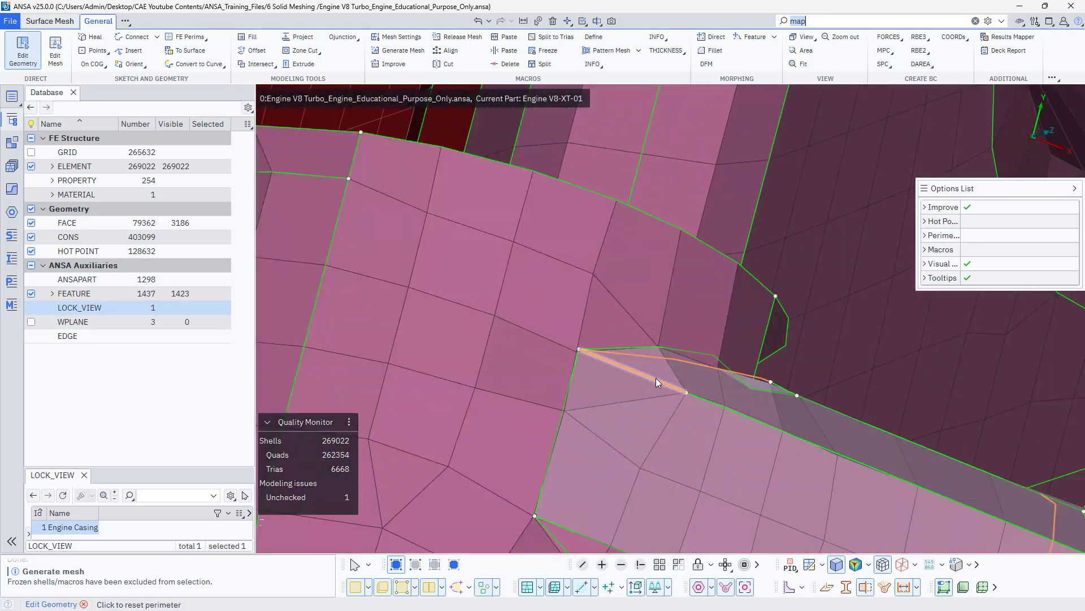
pyautogui.keyDown('ctrl'); pyautogui.moveTo(639, 412); pyautogui.dragTo(649, 385); pyautogui.keyUp('ctrl')
pyautogui.click(686, 354)
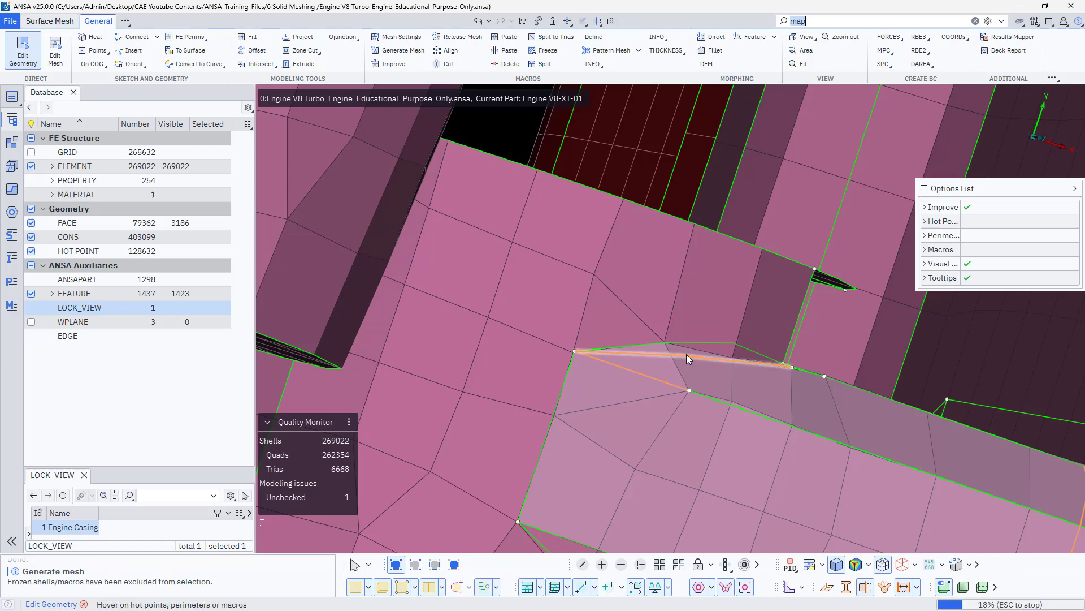
pyautogui.click(672, 366)
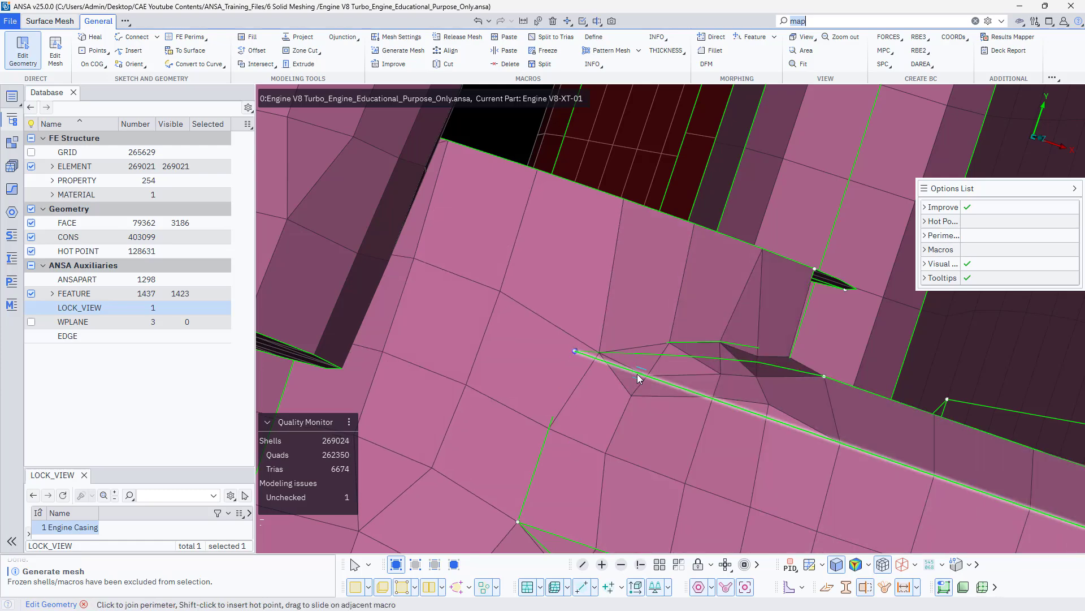
# Join the stray perimeter where the narrow rib meets the round boss near the casing's end
pyautogui.keyDown('ctrl'); pyautogui.moveTo(636, 374); pyautogui.dragTo(703, 371); pyautogui.keyUp('ctrl')
pyautogui.scroll(-3, 610, 362)
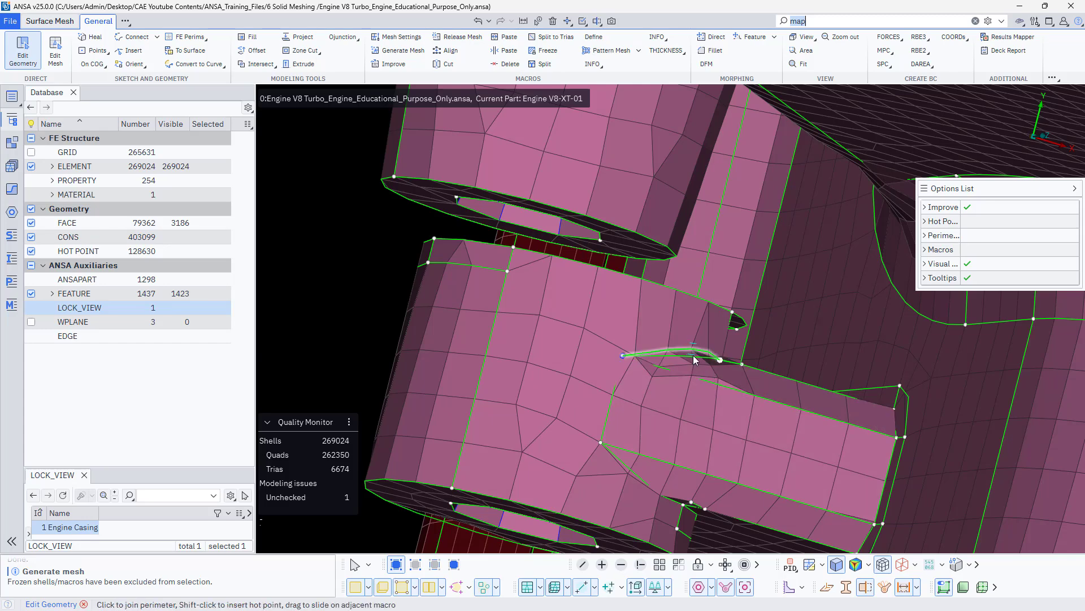
pyautogui.scroll(5, 690, 361)
pyautogui.scroll(-3, 695, 368)
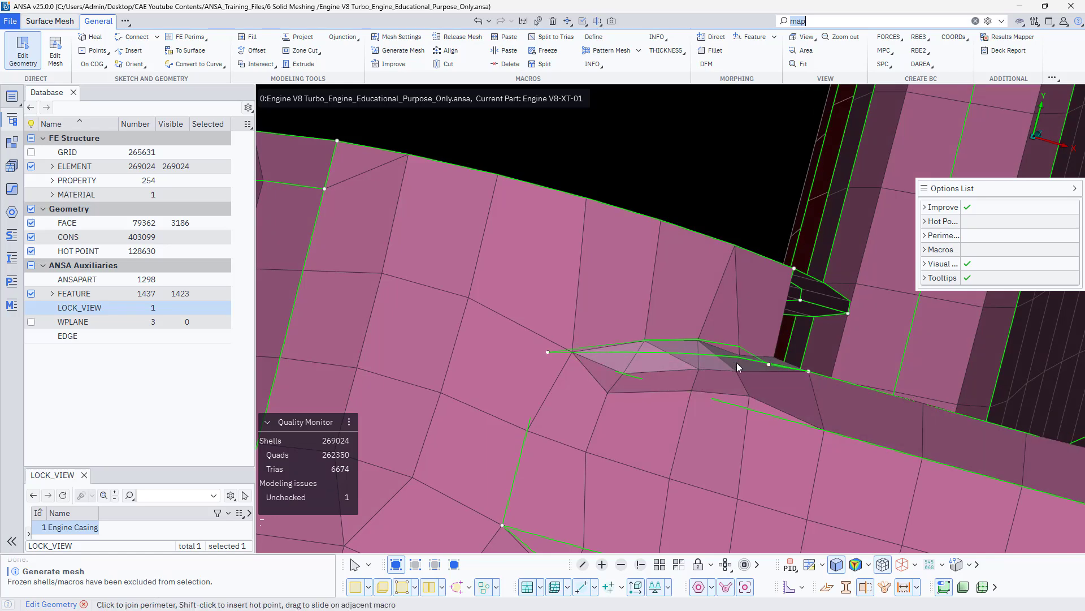
pyautogui.keyDown('ctrl'); pyautogui.moveTo(737, 361); pyautogui.dragTo(730, 366); pyautogui.keyUp('ctrl')
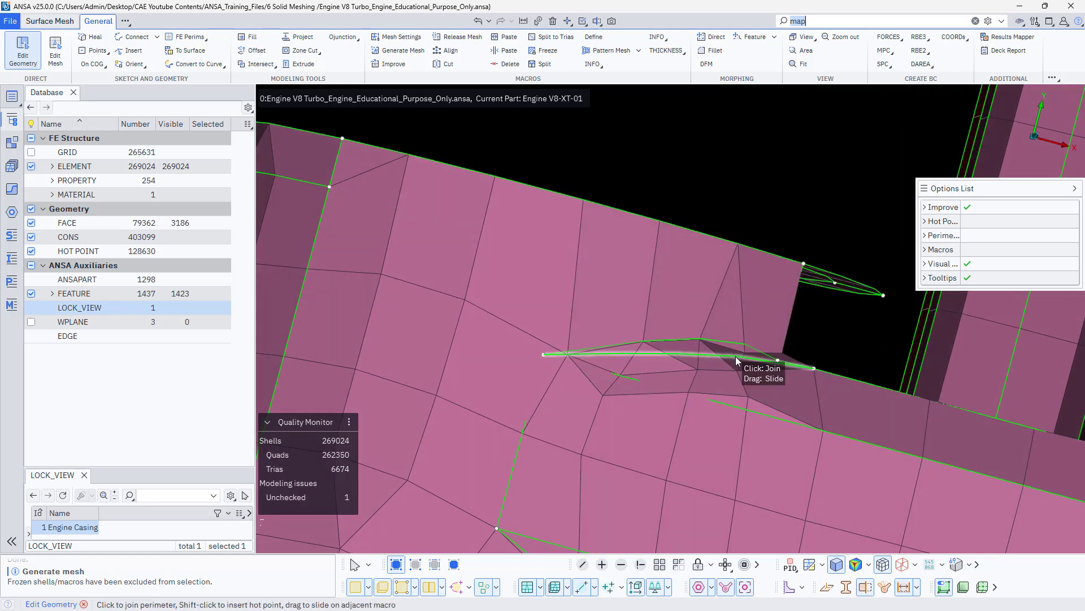
pyautogui.click(736, 360)
pyautogui.keyDown('ctrl'); pyautogui.moveTo(672, 415); pyautogui.dragTo(736, 374); pyautogui.keyUp('ctrl')
pyautogui.scroll(-5, 743, 391)
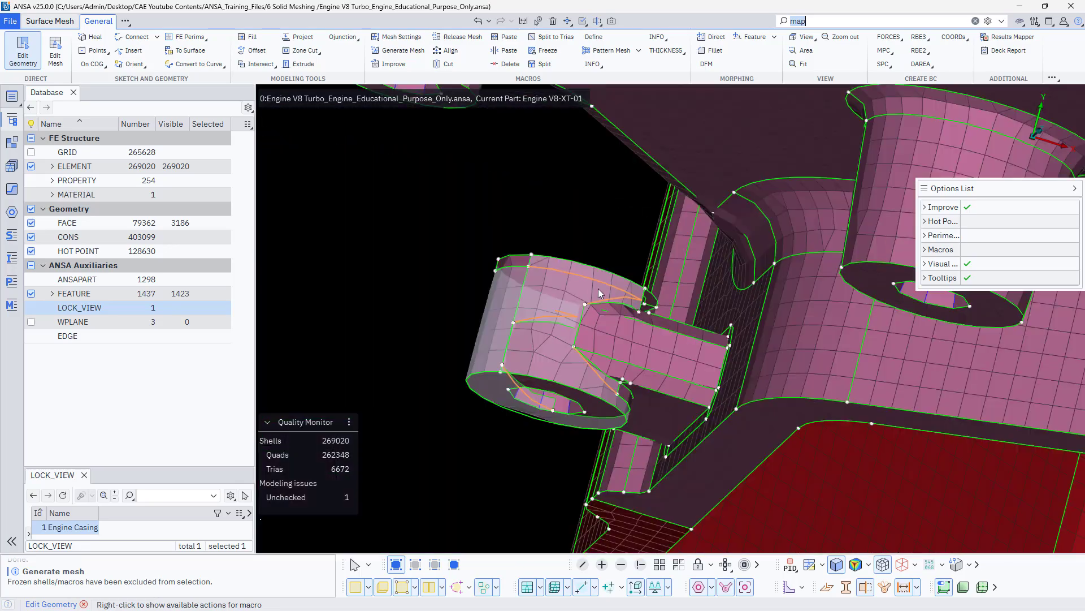
# Reset the collapsed perimeter along the fillet beside the hole on the small two-hole pad above the red side wall
pyautogui.keyDown('ctrl'); pyautogui.moveTo(598, 289); pyautogui.dragTo(618, 308); pyautogui.keyUp('ctrl')
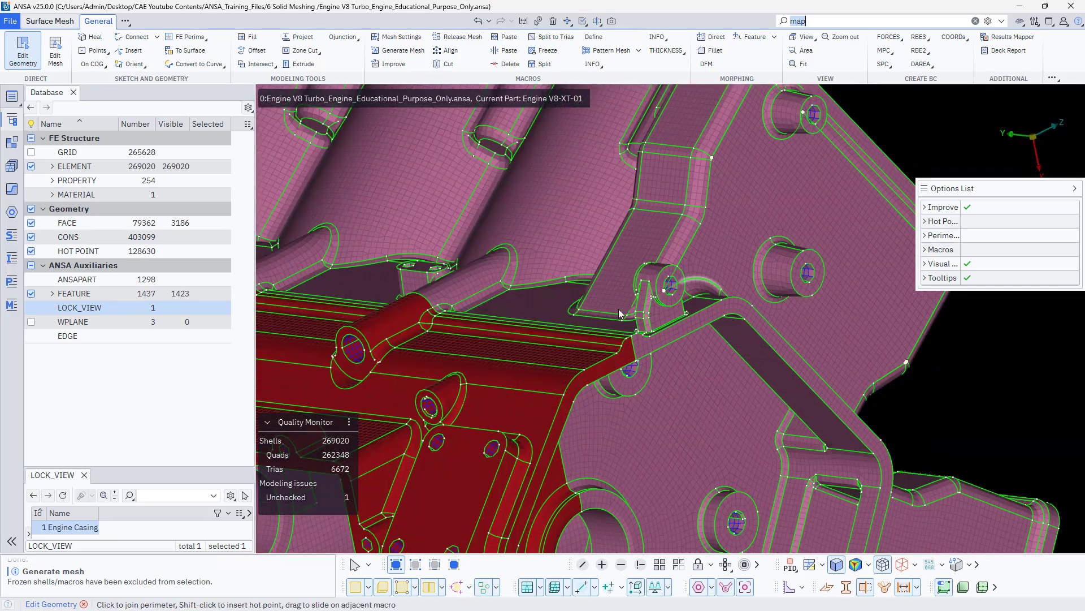
pyautogui.scroll(5, 653, 310)
pyautogui.scroll(2, 694, 311)
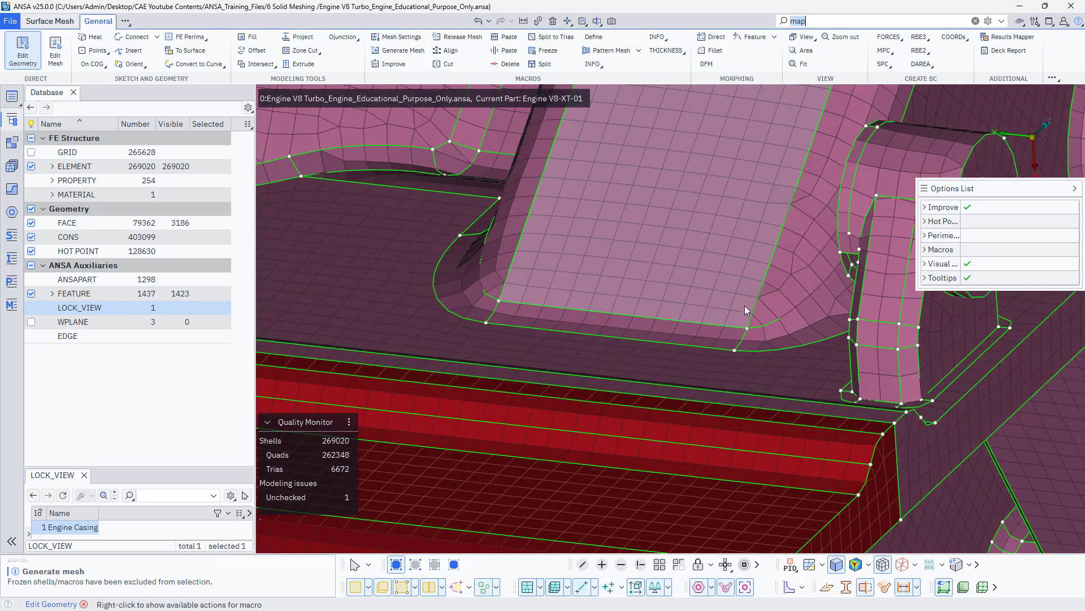
pyautogui.scroll(-4, 635, 292)
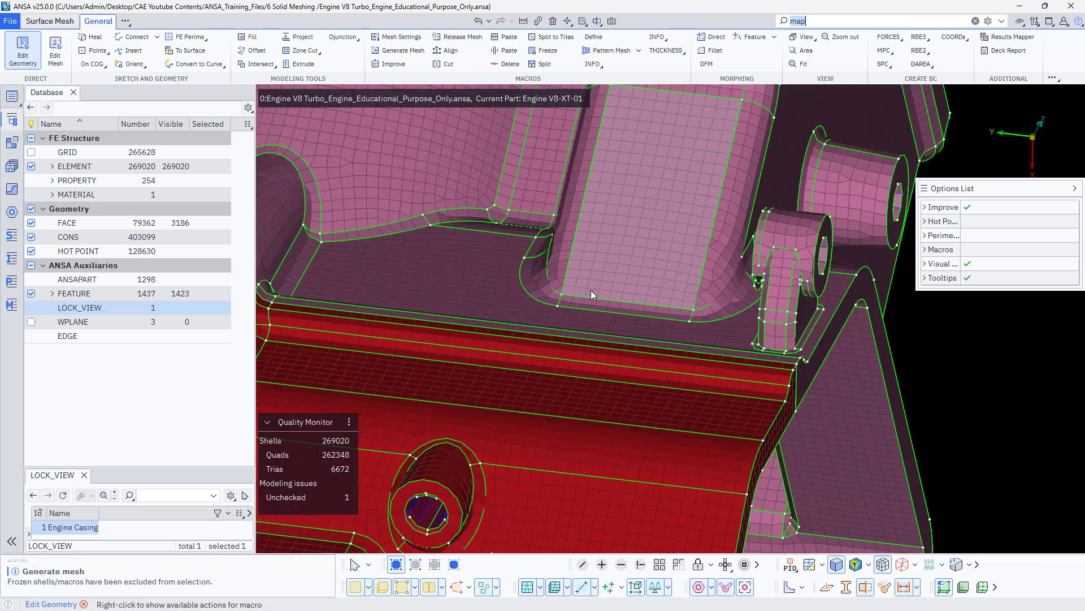
pyautogui.moveTo(599, 295)
pyautogui.keyDown('ctrl'); pyautogui.mouseDown()
pyautogui.moveTo(473, 317)
pyautogui.moveTo(624, 333)
pyautogui.moveTo(599, 303)
pyautogui.moveTo(568, 311)
pyautogui.moveTo(598, 315)
pyautogui.mouseUp(); pyautogui.keyUp('ctrl')
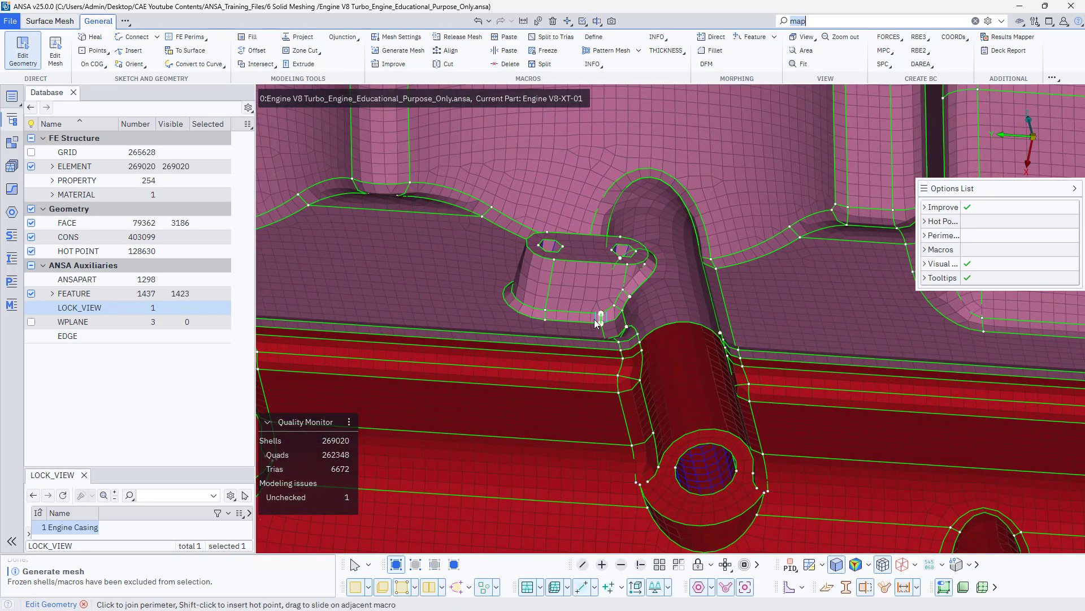
pyautogui.scroll(2, 533, 321)
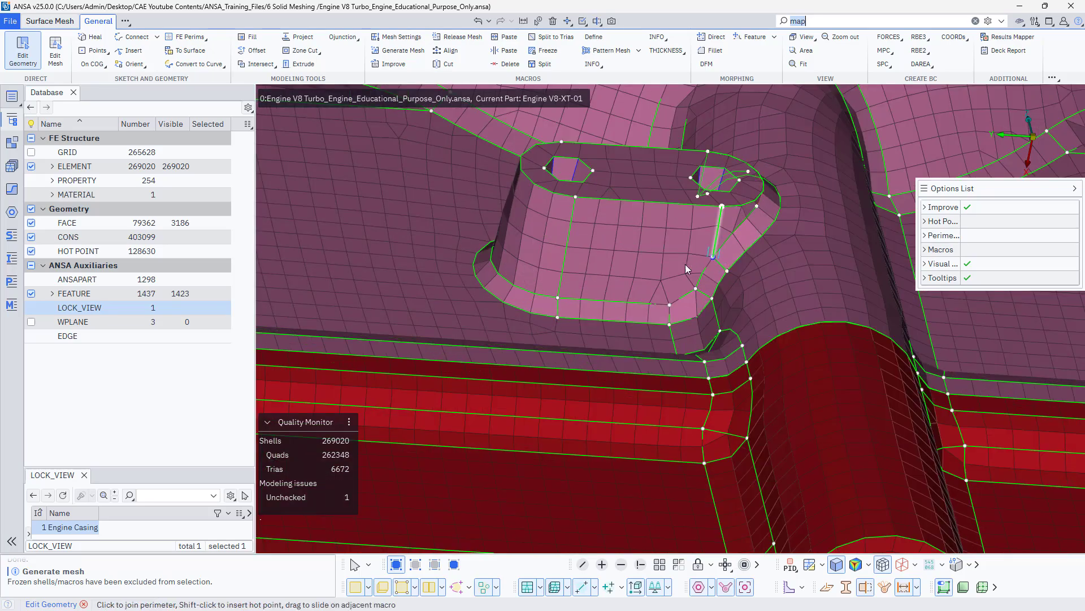
pyautogui.keyDown('ctrl'); pyautogui.moveTo(685, 263); pyautogui.dragTo(642, 279); pyautogui.keyUp('ctrl')
pyautogui.scroll(3, 758, 185)
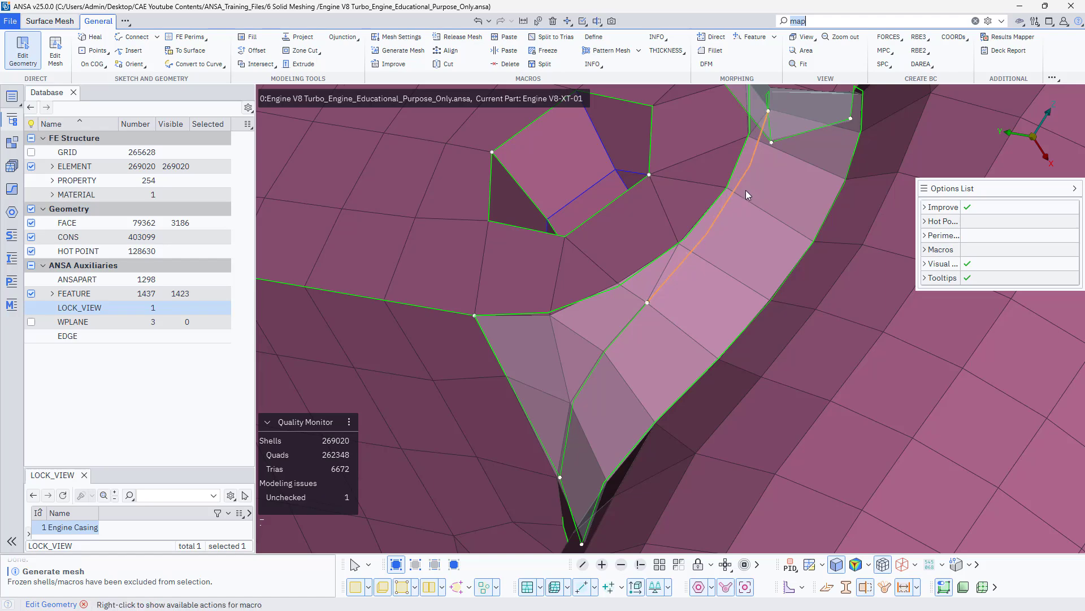
pyautogui.keyDown('ctrl'); pyautogui.moveTo(744, 190); pyautogui.dragTo(748, 175); pyautogui.keyUp('ctrl')
pyautogui.click(745, 176)
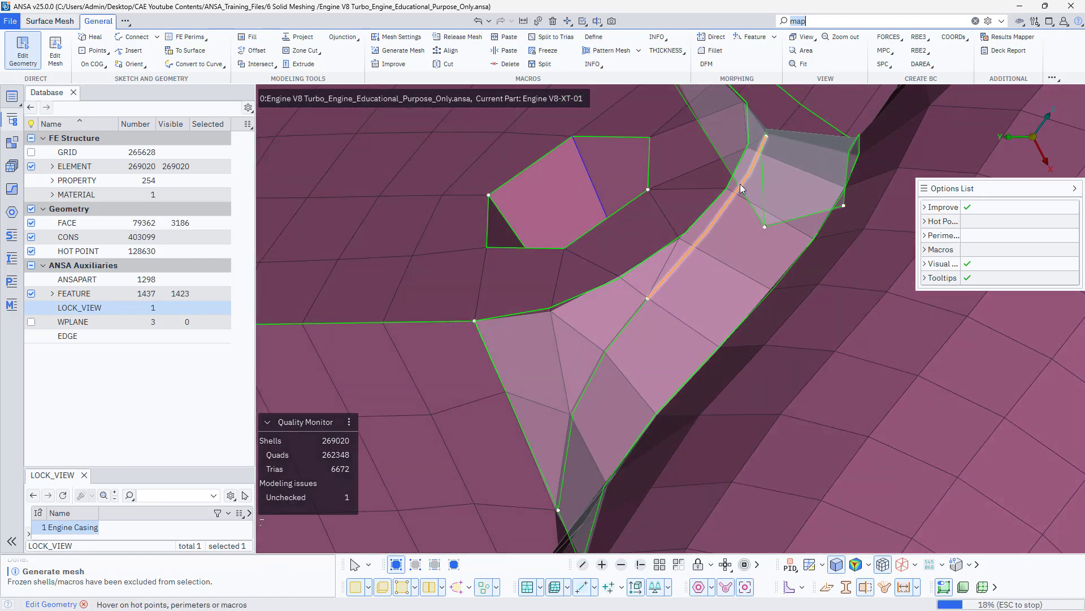
pyautogui.keyDown('ctrl'); pyautogui.moveTo(676, 320); pyautogui.dragTo(696, 328); pyautogui.keyUp('ctrl')
pyautogui.scroll(-3, 721, 294)
pyautogui.scroll(-5, 701, 304)
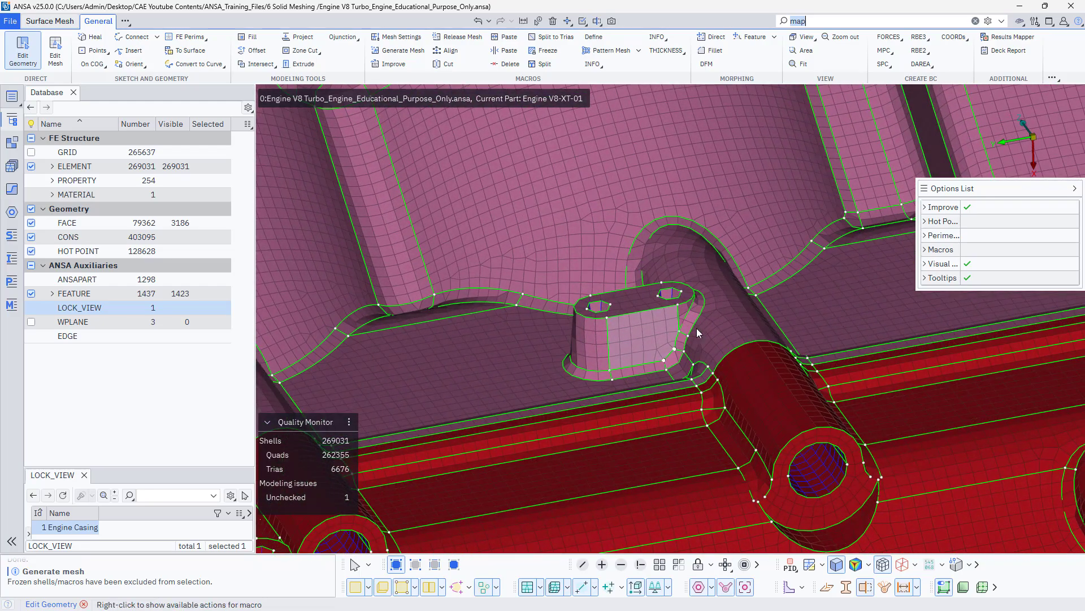
# Reset the collapsed perimeter segments at the sharp junction between the inclined bolt boss and the block with the raised logo
pyautogui.scroll(2, 565, 348)
pyautogui.scroll(-8, 601, 317)
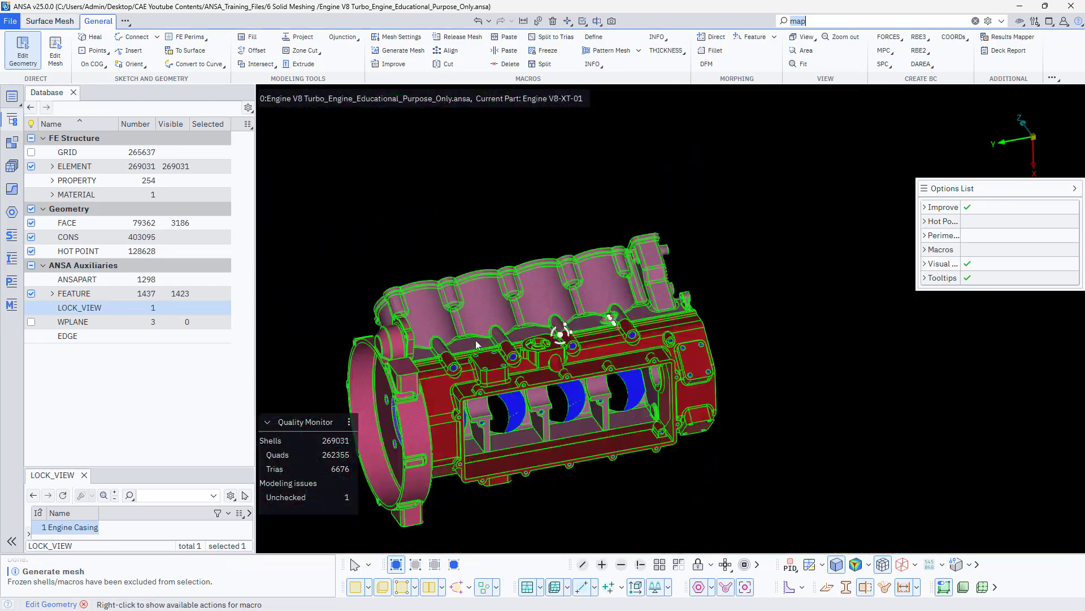
pyautogui.scroll(8, 476, 341)
pyautogui.keyDown('ctrl'); pyautogui.moveTo(476, 341); pyautogui.dragTo(495, 307); pyautogui.keyUp('ctrl')
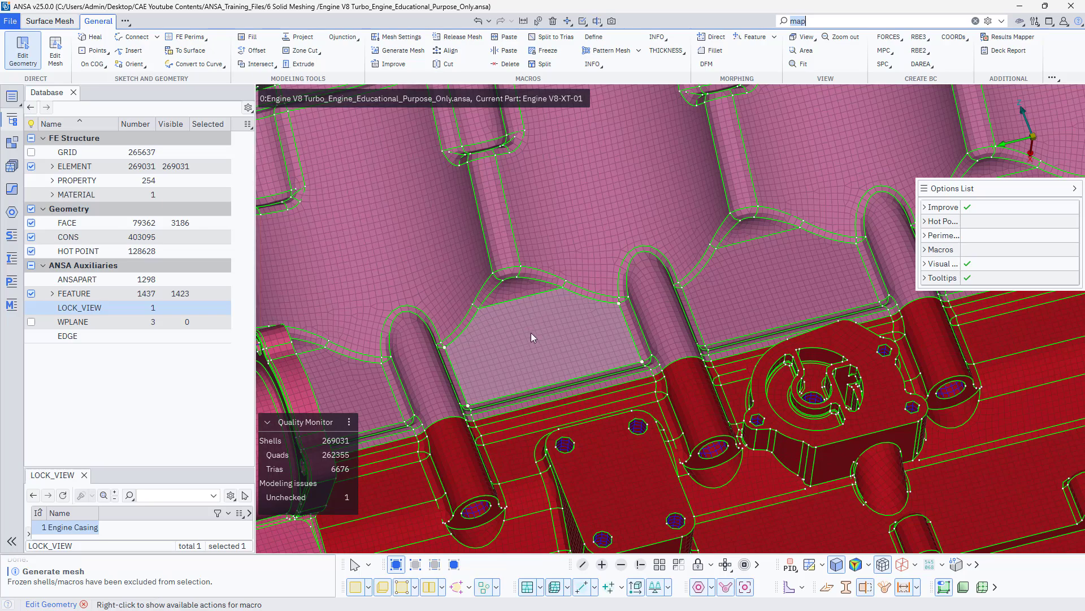
pyautogui.scroll(3, 534, 291)
pyautogui.scroll(-8, 534, 294)
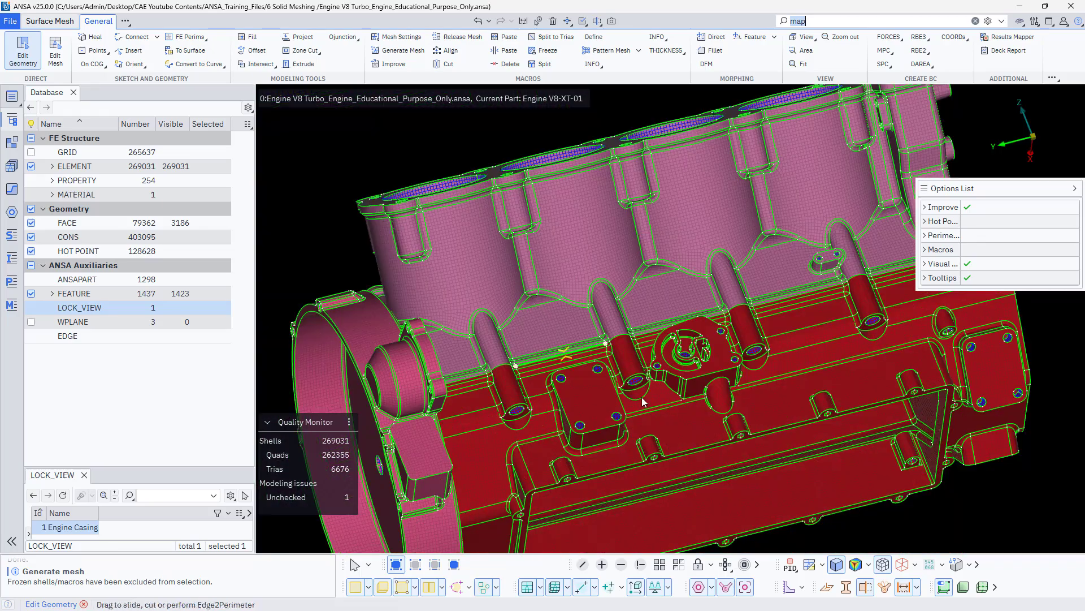
pyautogui.scroll(7, 645, 399)
pyautogui.scroll(5, 641, 425)
pyautogui.scroll(-5, 640, 422)
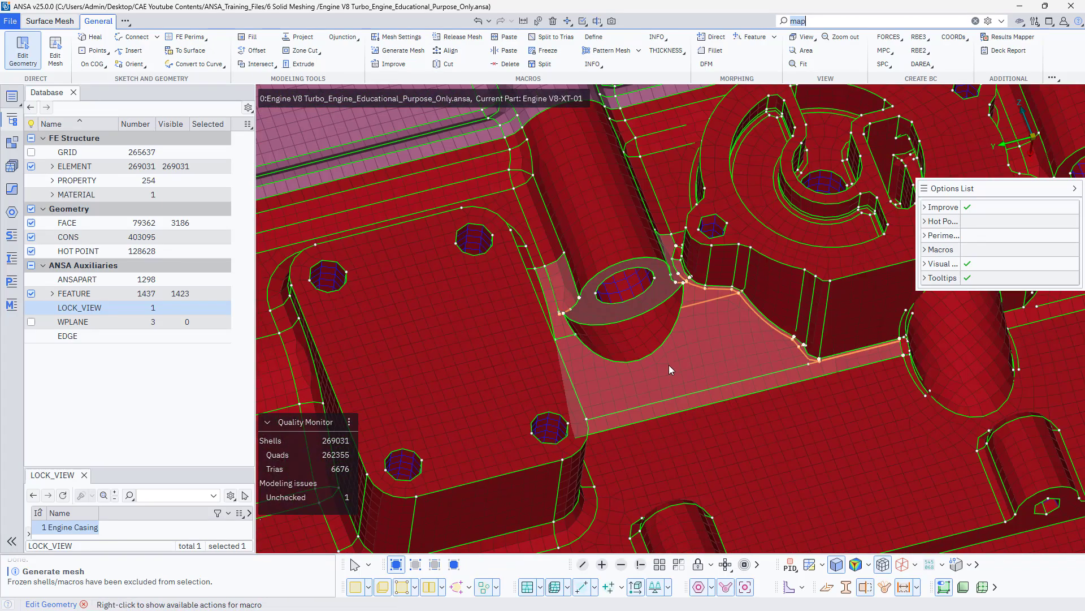
pyautogui.keyDown('ctrl'); pyautogui.moveTo(736, 354); pyautogui.dragTo(745, 329); pyautogui.keyUp('ctrl')
pyautogui.scroll(6, 706, 311)
pyautogui.click(703, 271)
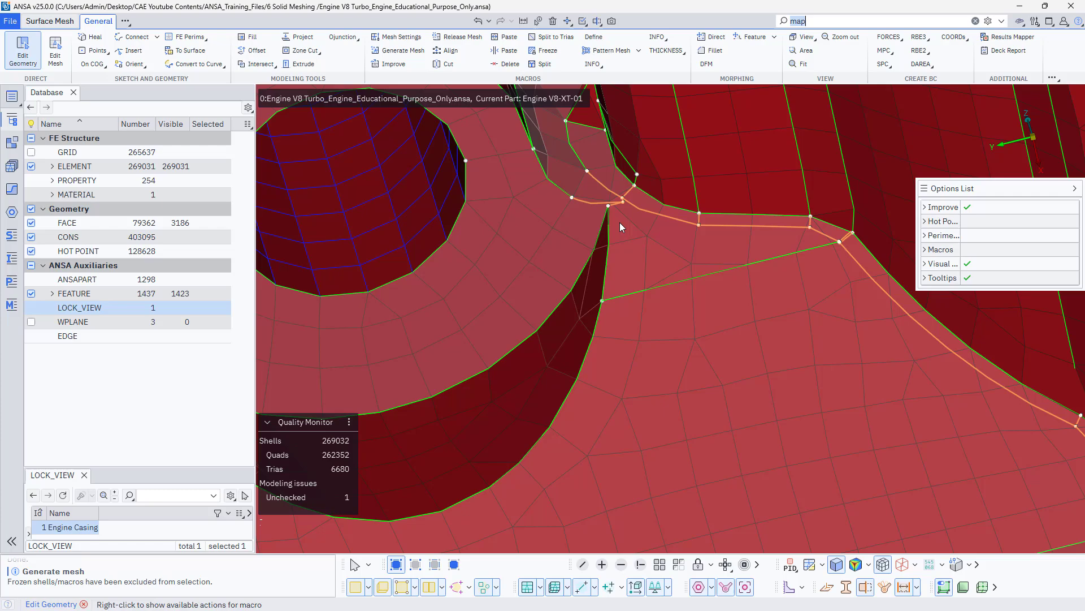
pyautogui.keyDown('ctrl'); pyautogui.moveTo(619, 222); pyautogui.dragTo(608, 179); pyautogui.keyUp('ctrl')
pyautogui.click(599, 185)
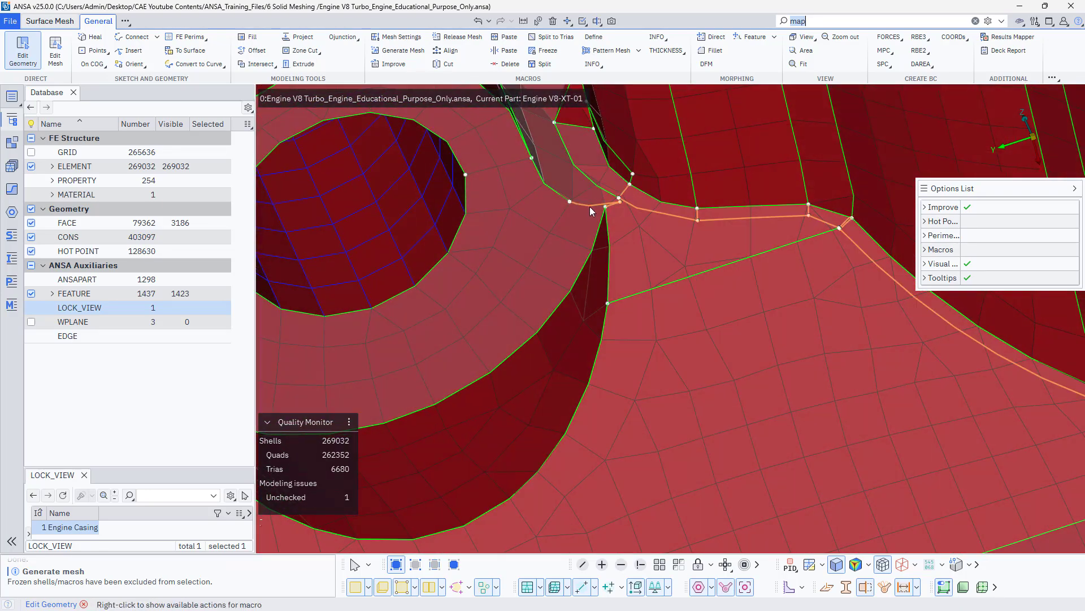
pyautogui.scroll(5, 605, 206)
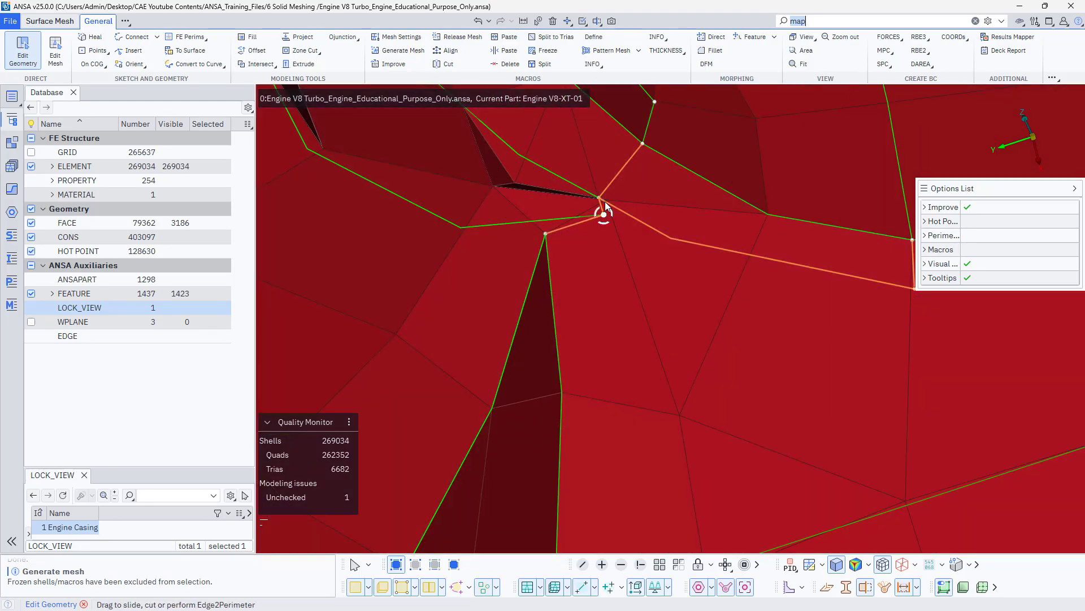
pyautogui.scroll(-8, 601, 211)
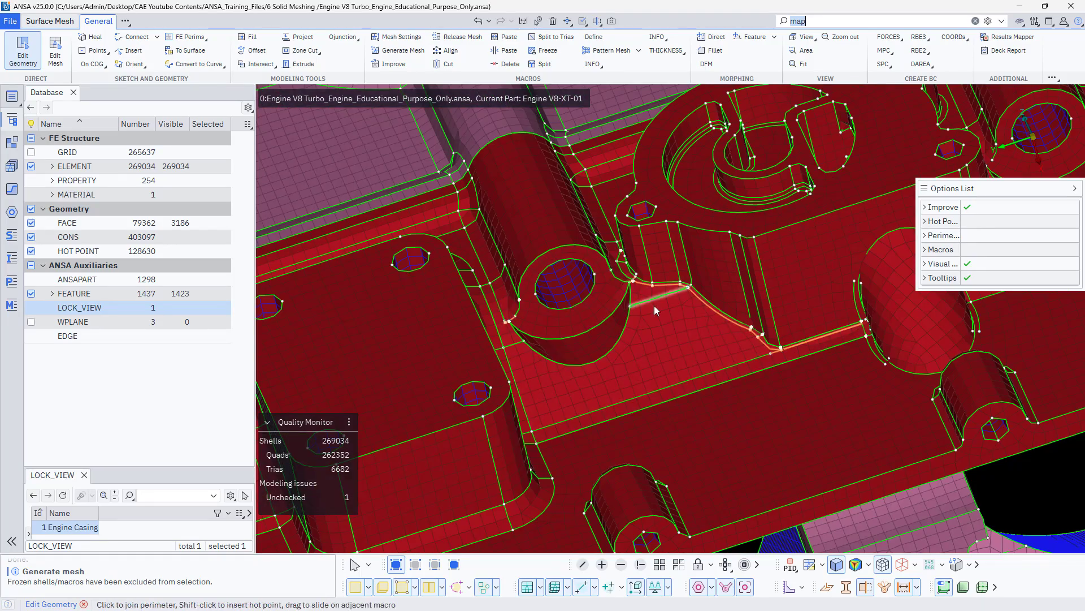
# Reset the short collapsed perimeters on the same bolt boss's side facing the four-hole pad, and close Edit Geometry
pyautogui.keyDown('ctrl'); pyautogui.moveTo(687, 308); pyautogui.dragTo(663, 317); pyautogui.keyUp('ctrl')
pyautogui.scroll(5, 501, 290)
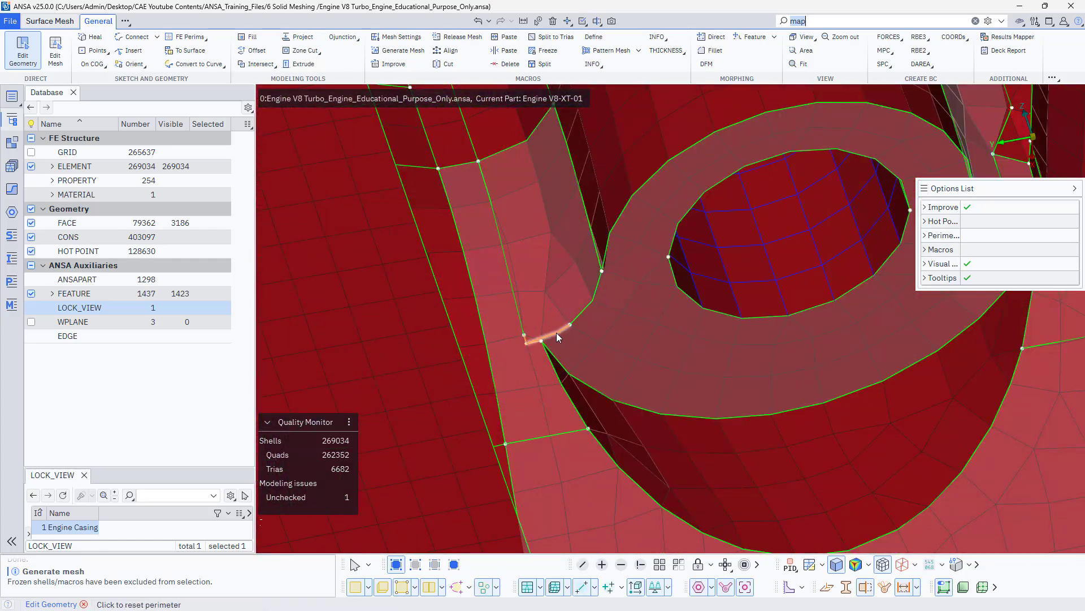
pyautogui.click(557, 334)
pyautogui.scroll(10, 527, 342)
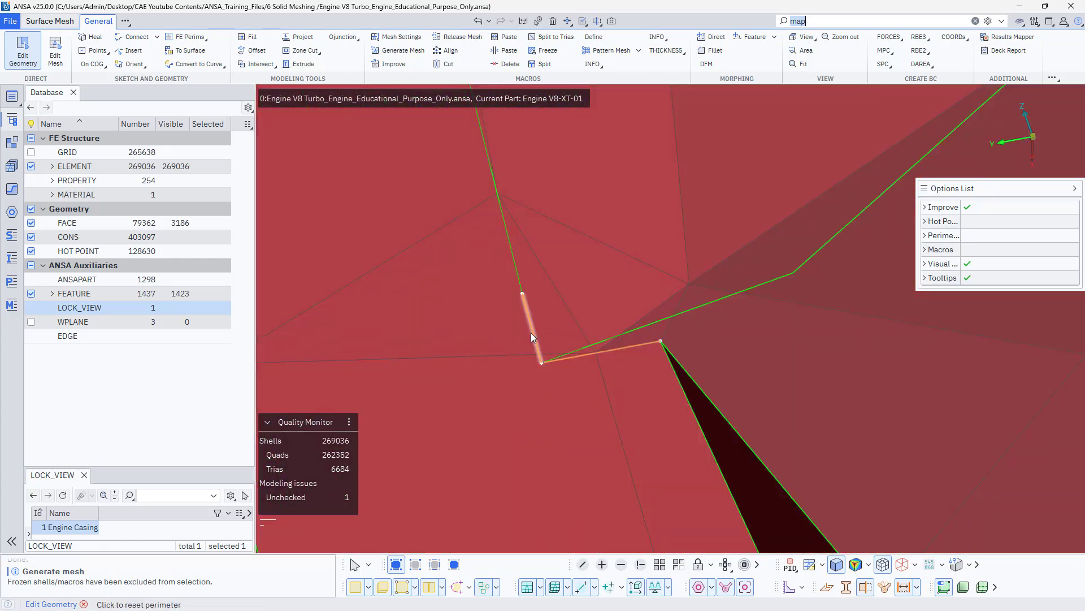
pyautogui.scroll(-14, 534, 335)
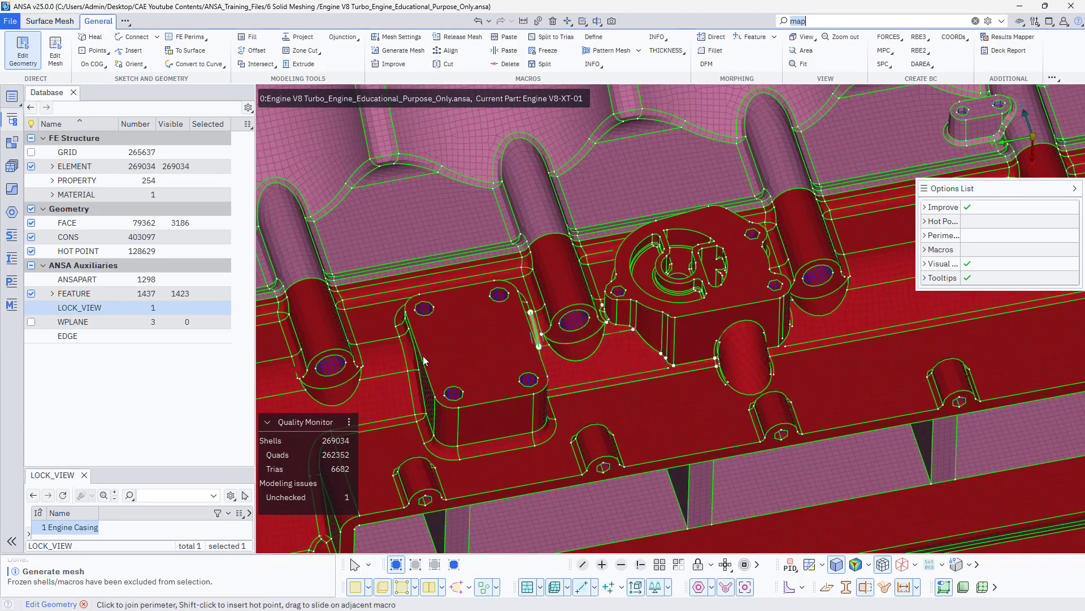
pyautogui.keyDown('ctrl'); pyautogui.moveTo(398, 358); pyautogui.dragTo(717, 255, button='middle'); pyautogui.keyUp('ctrl')
pyautogui.keyDown('ctrl'); pyautogui.moveTo(483, 367); pyautogui.dragTo(469, 334); pyautogui.keyUp('ctrl')
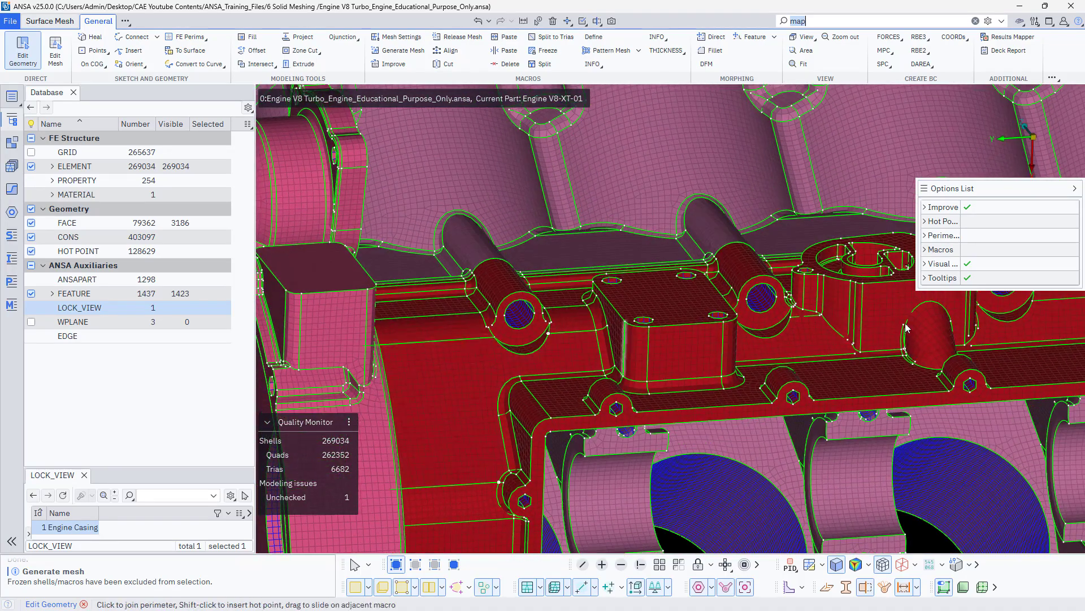
pyautogui.middleClick(720, 468)
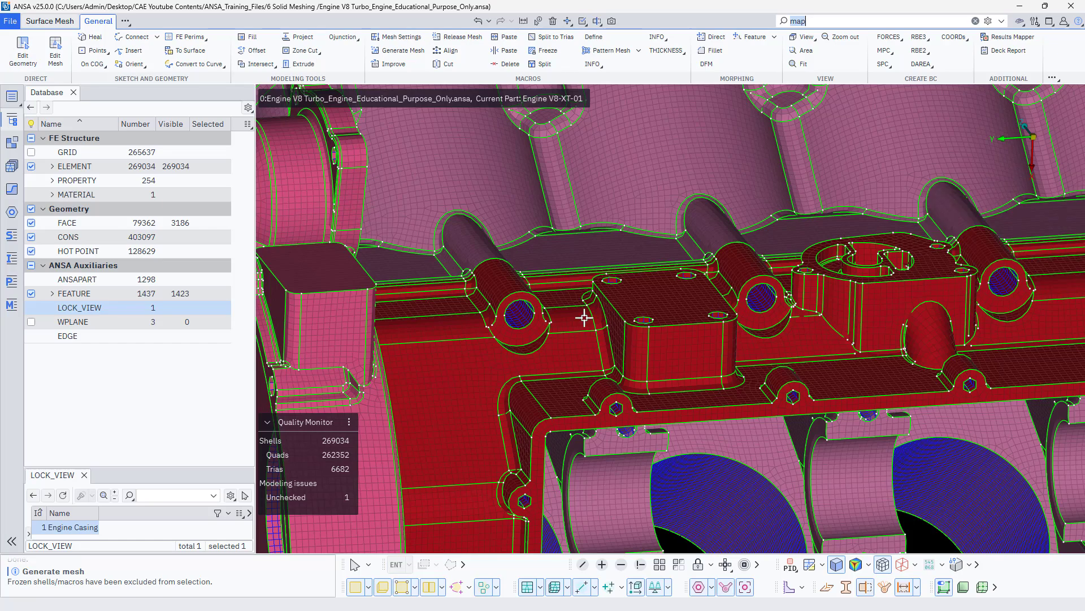
# Switch the casing's display to mesh quality colouring and select the off elements entry in the Quality Monitor
pyautogui.scroll(-5, 578, 284)
pyautogui.keyDown('ctrl'); pyautogui.moveTo(574, 277); pyautogui.dragTo(582, 307); pyautogui.keyUp('ctrl')
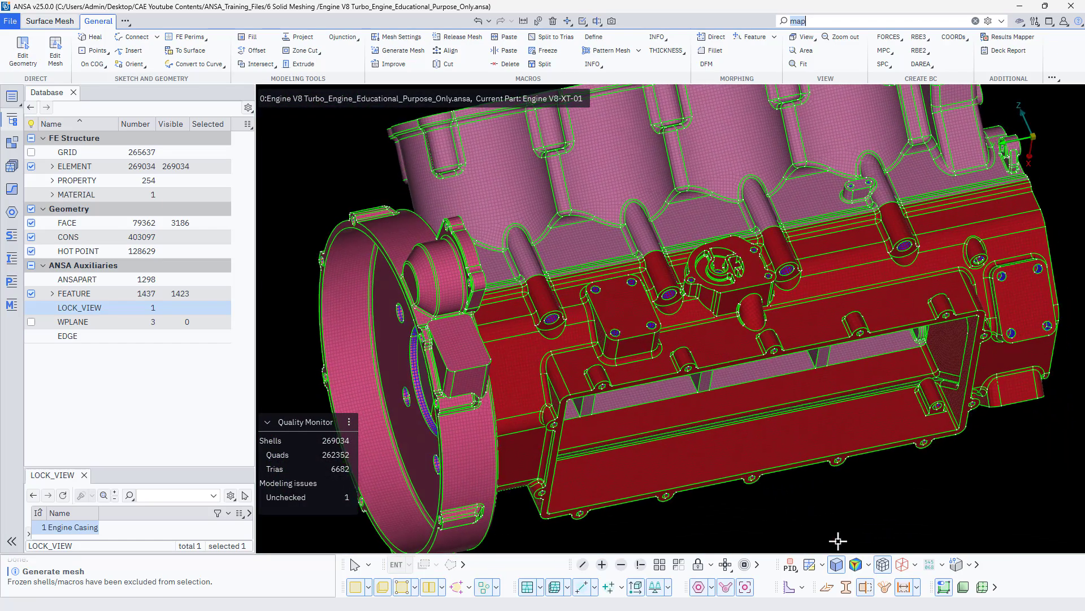
pyautogui.click(855, 565)
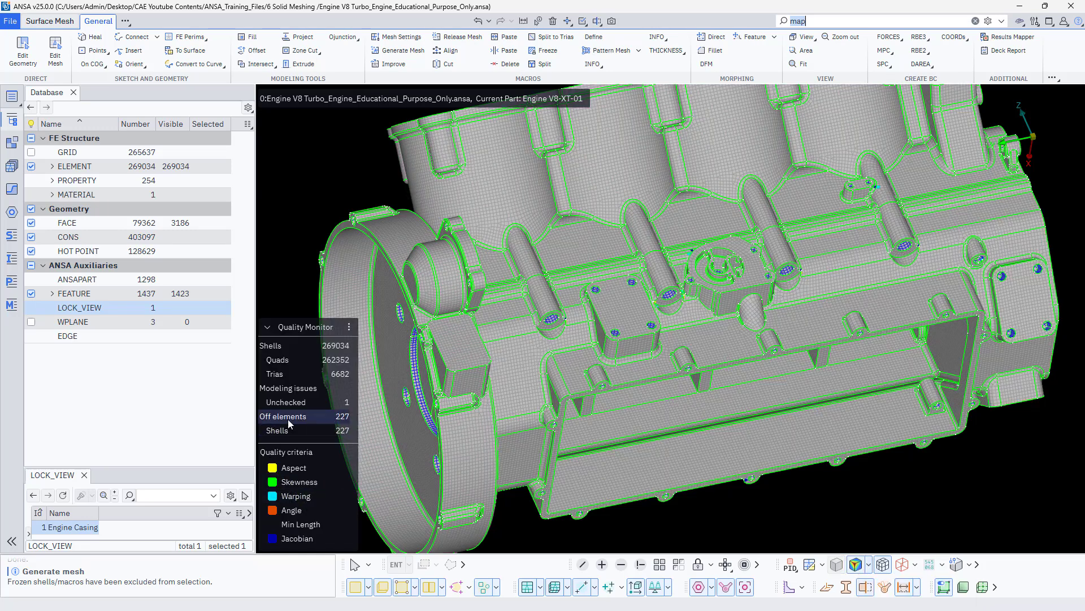
pyautogui.click(341, 422)
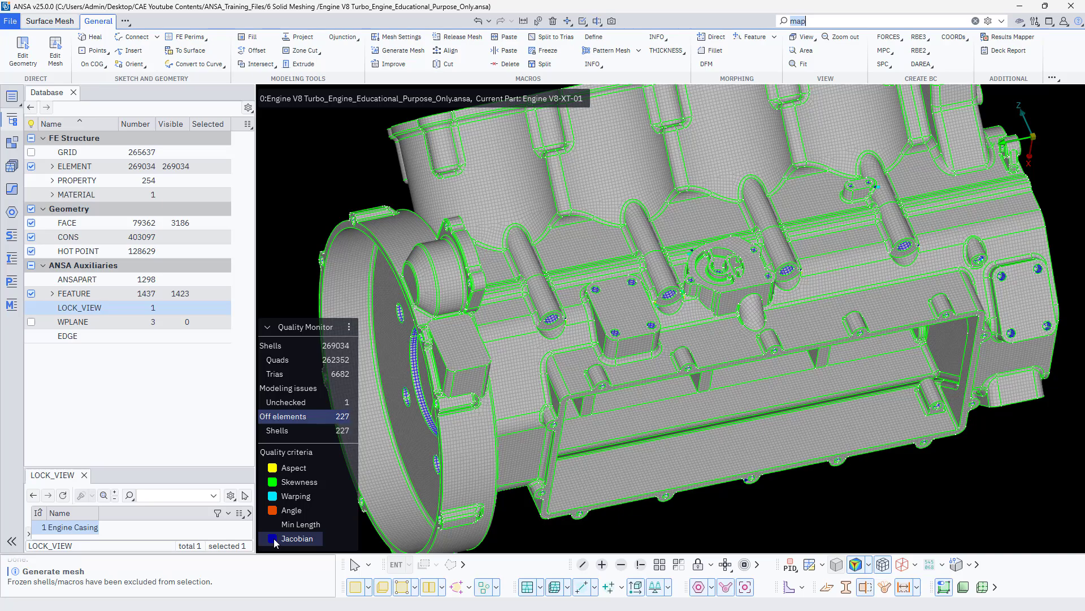
# Examine the off elements around the inclined bolt bosses and the four-hole pad by their quality criterion colours
pyautogui.scroll(10, 578, 339)
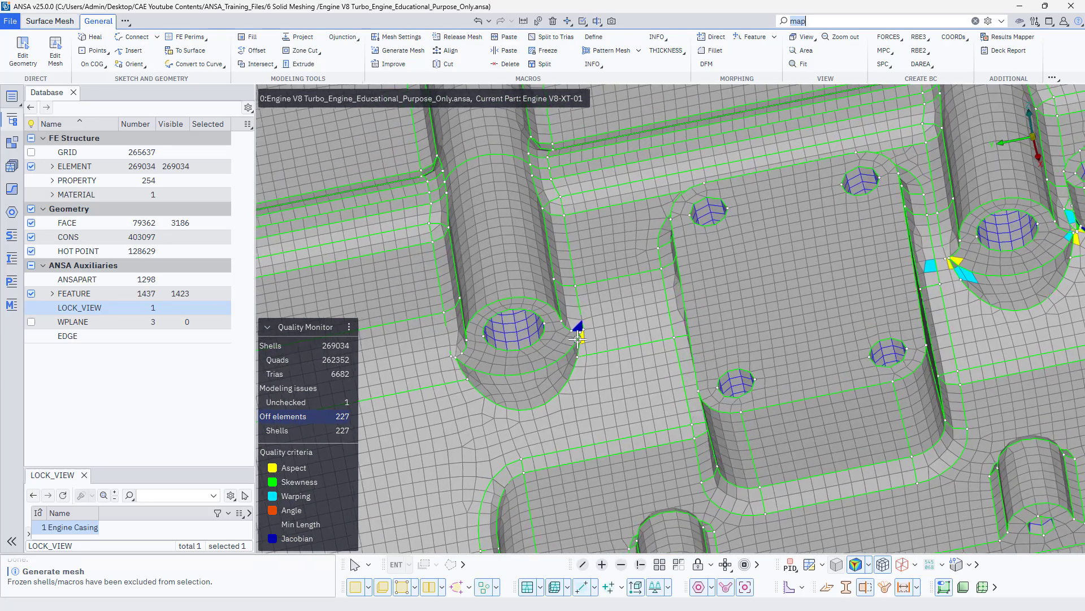
pyautogui.scroll(-1, 578, 339)
pyautogui.keyDown('ctrl'); pyautogui.moveTo(1038, 263); pyautogui.dragTo(706, 316); pyautogui.keyUp('ctrl')
pyautogui.scroll(10, 666, 317)
pyautogui.scroll(-2, 666, 318)
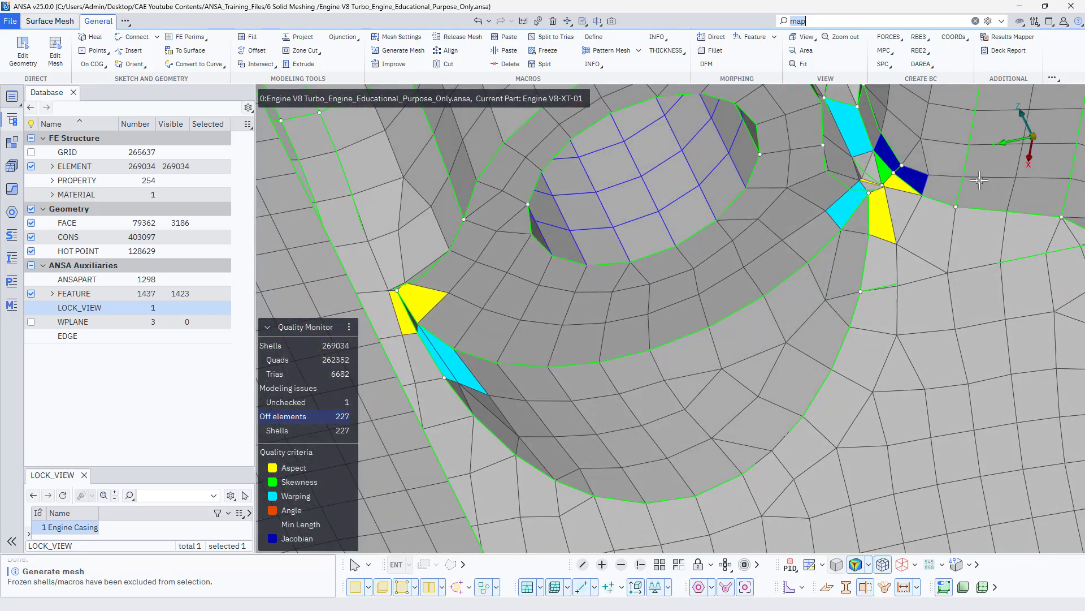
pyautogui.scroll(4, 904, 174)
pyautogui.scroll(-8, 780, 208)
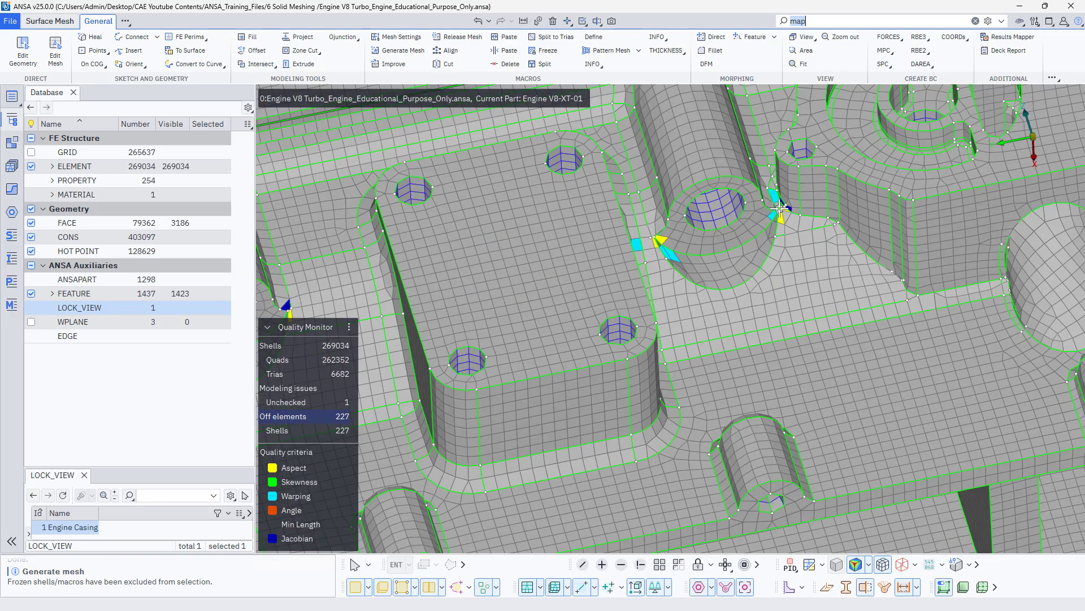
pyautogui.scroll(-8, 781, 208)
pyautogui.scroll(5, 656, 281)
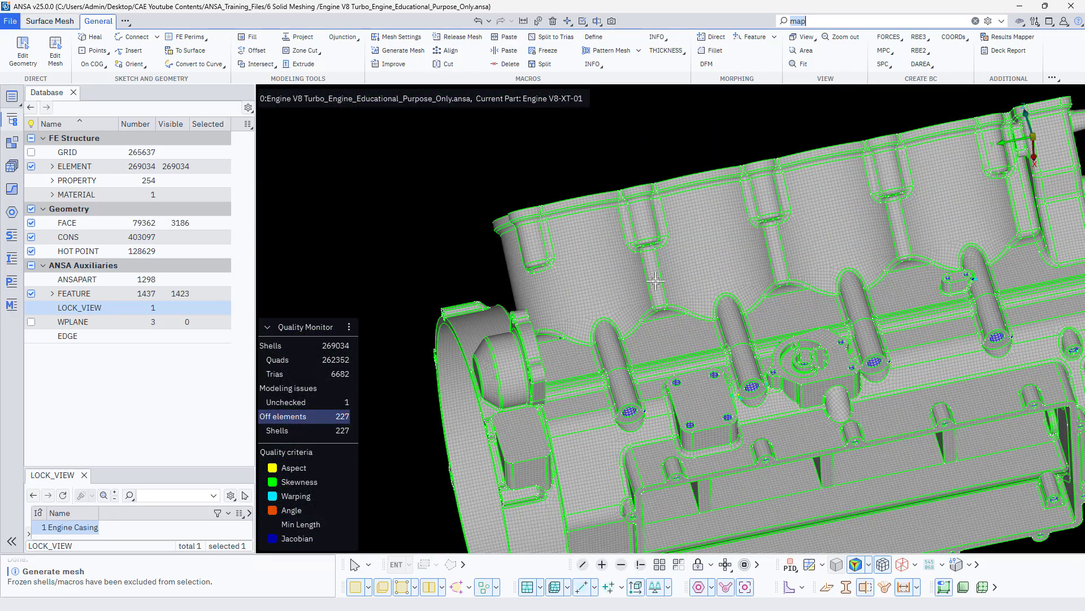
# Release the mesh from the geometry for all selectable faces of the casing, keeping the default release options
pyautogui.keyDown('ctrl'); pyautogui.moveTo(655, 281); pyautogui.dragTo(428, 277); pyautogui.keyUp('ctrl')
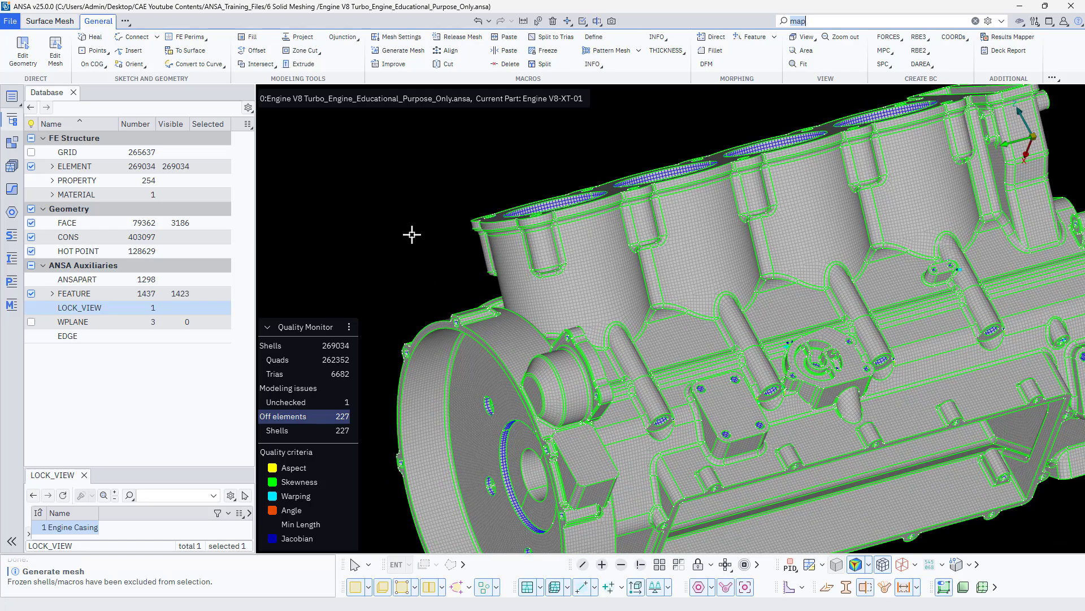
pyautogui.scroll(-6, 413, 236)
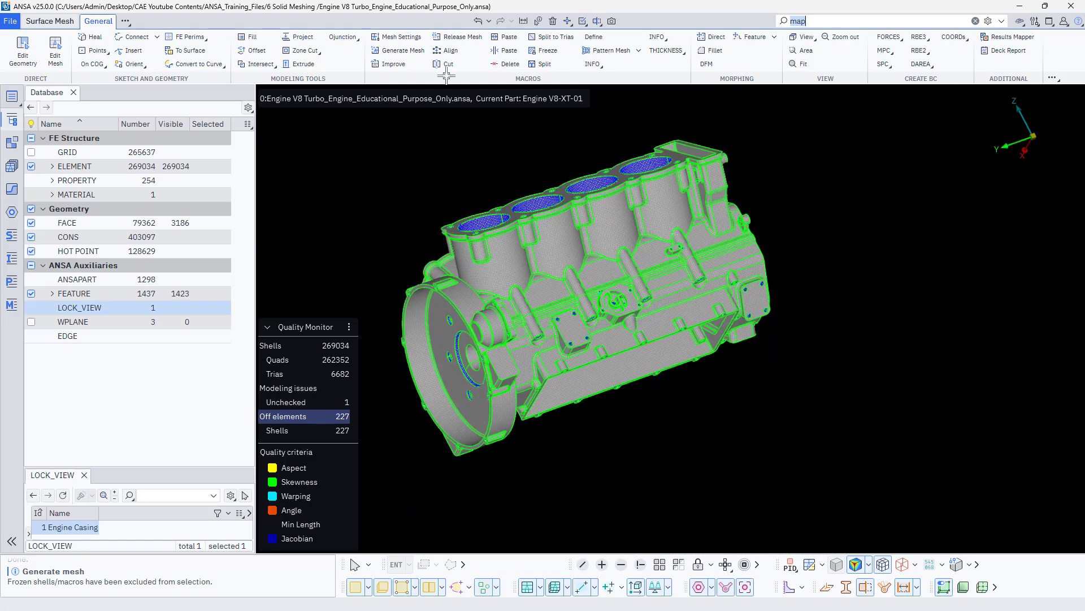
pyautogui.click(462, 37)
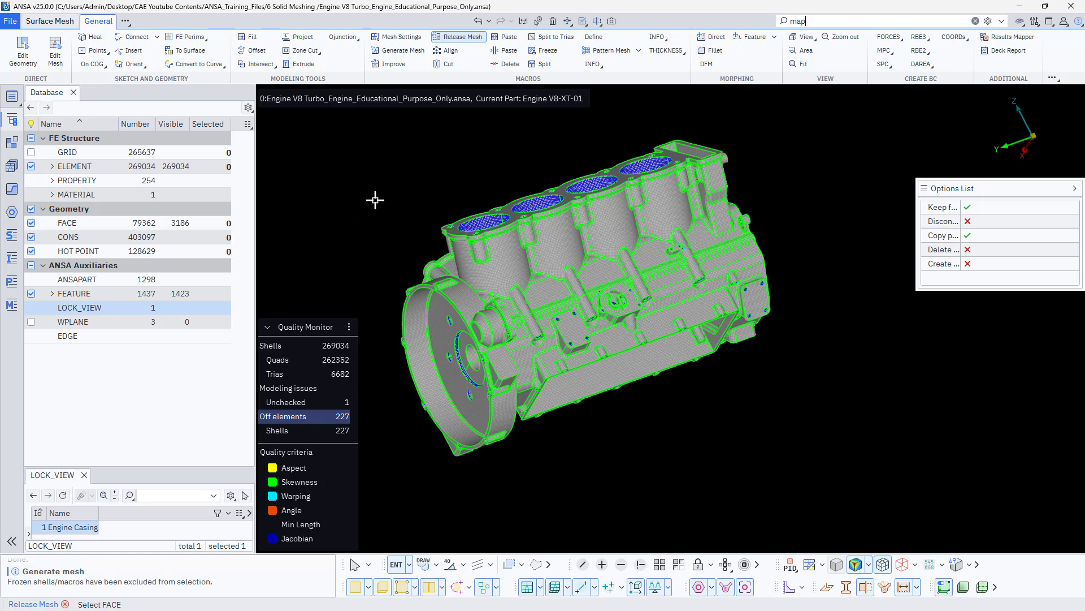
pyautogui.moveTo(351, 154); pyautogui.dragTo(709, 393)
pyautogui.keyDown('ctrl'); pyautogui.moveTo(362, 239); pyautogui.dragTo(415, 269); pyautogui.keyUp('ctrl')
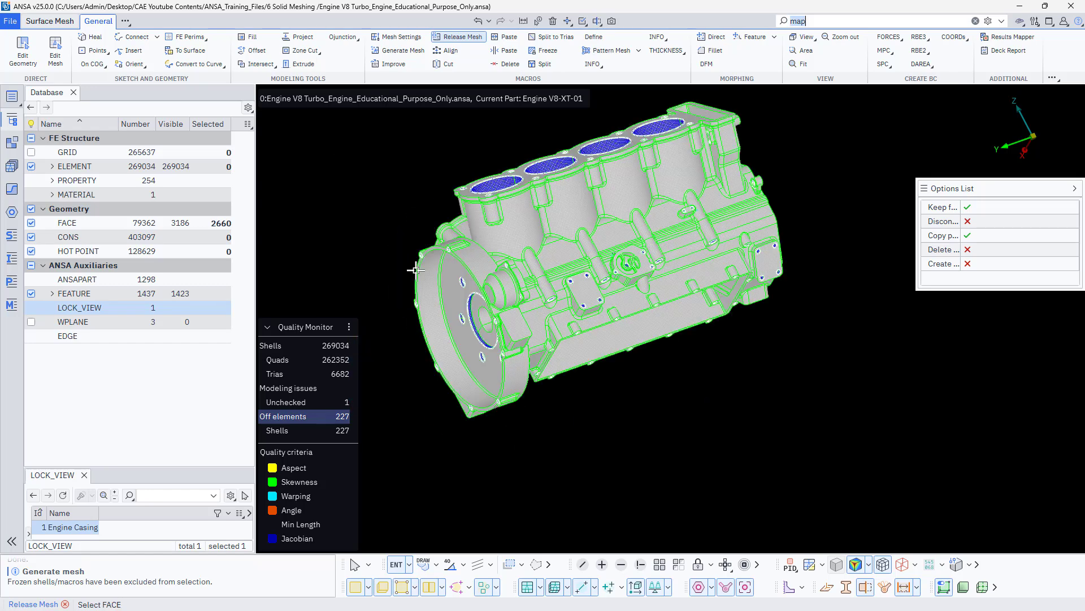
pyautogui.middleClick(355, 241)
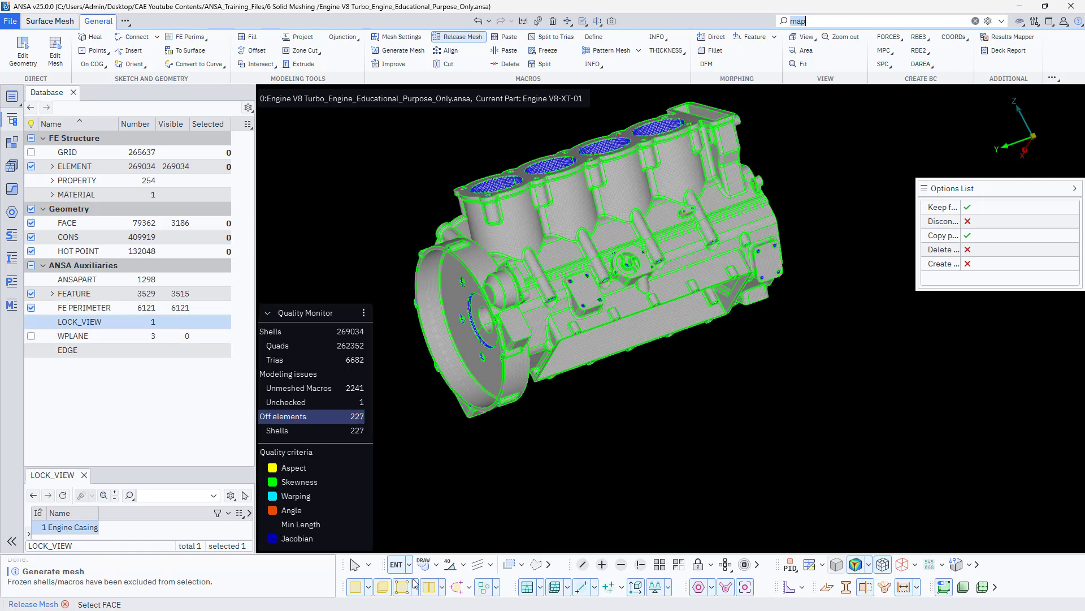
# Display the casing with the geometry mesh and the faces alternately hidden to check which regions of the mesh were released
pyautogui.click(530, 588)
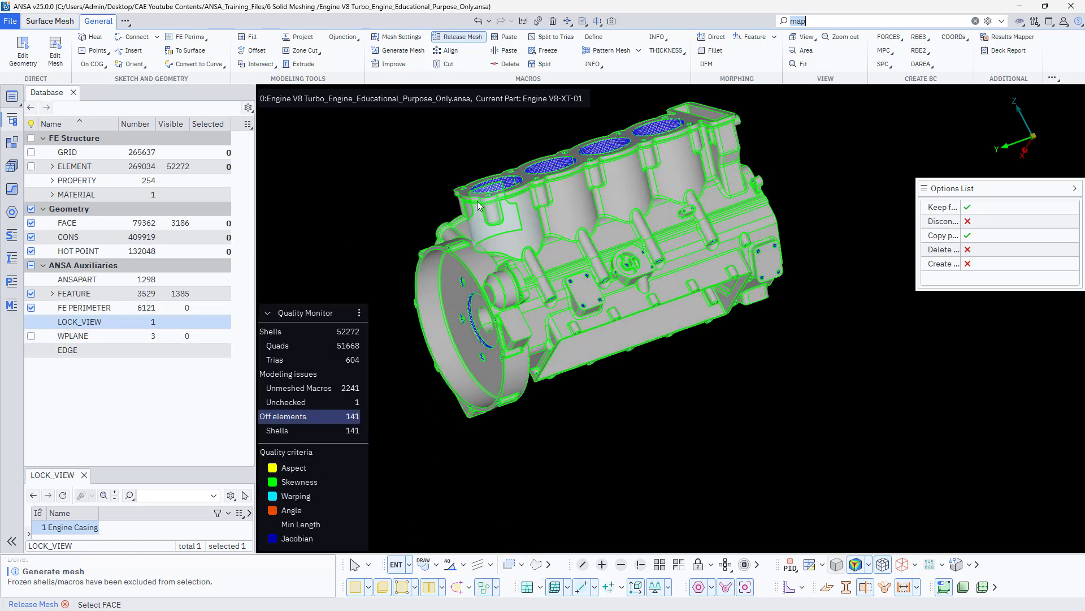
pyautogui.scroll(5, 478, 205)
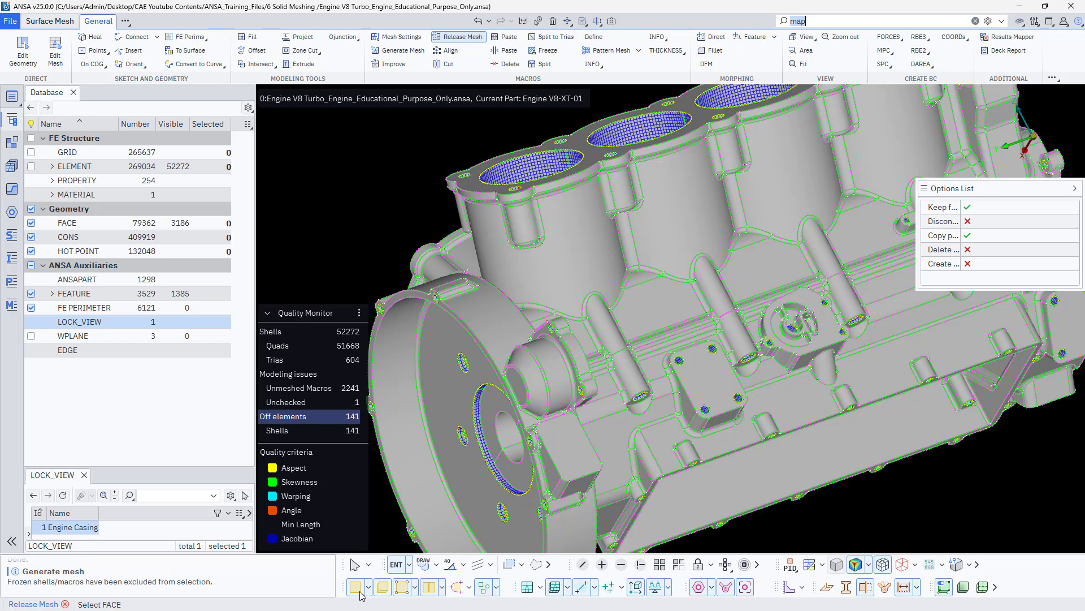
pyautogui.click(528, 588)
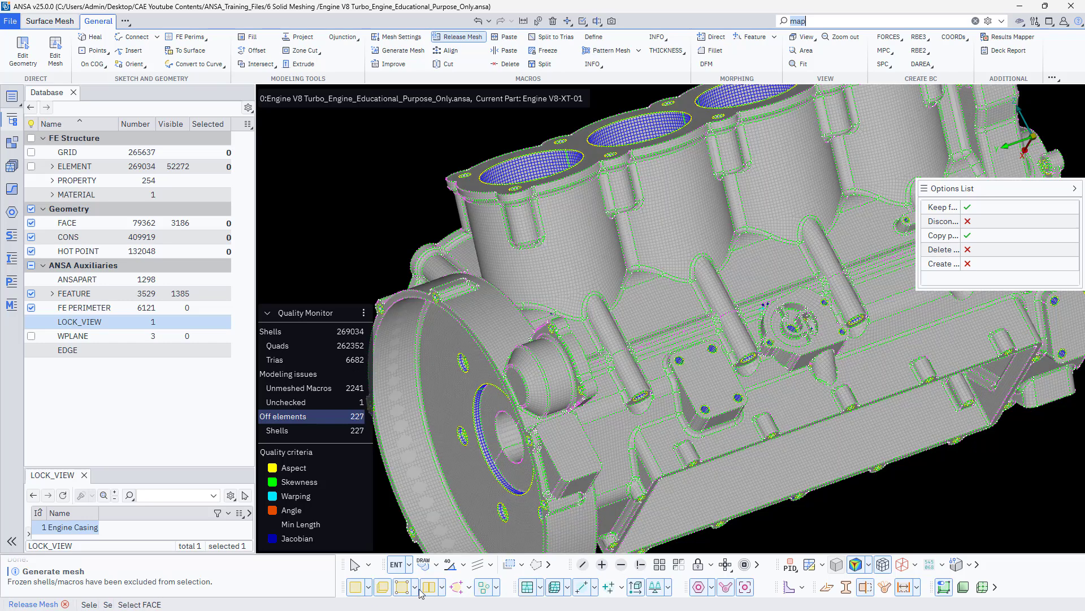
pyautogui.click(356, 587)
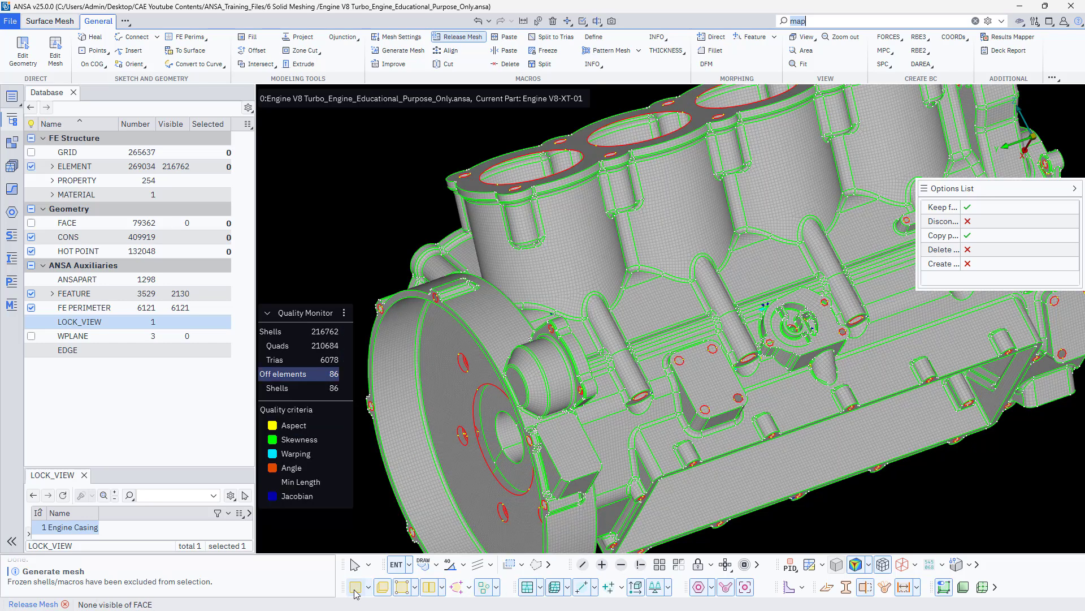
pyautogui.click(355, 589)
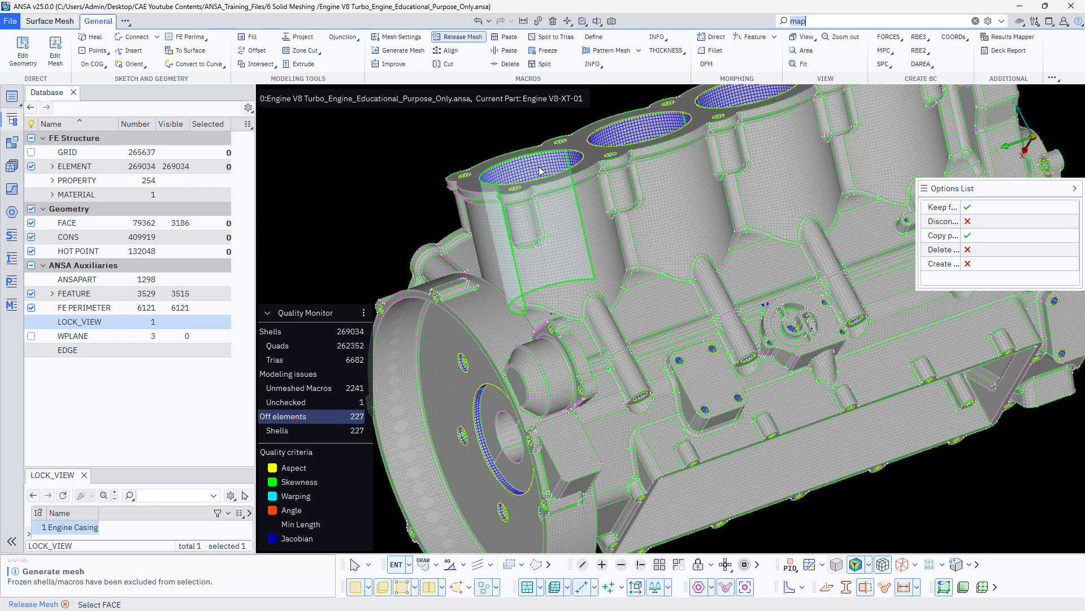
pyautogui.scroll(5, 499, 166)
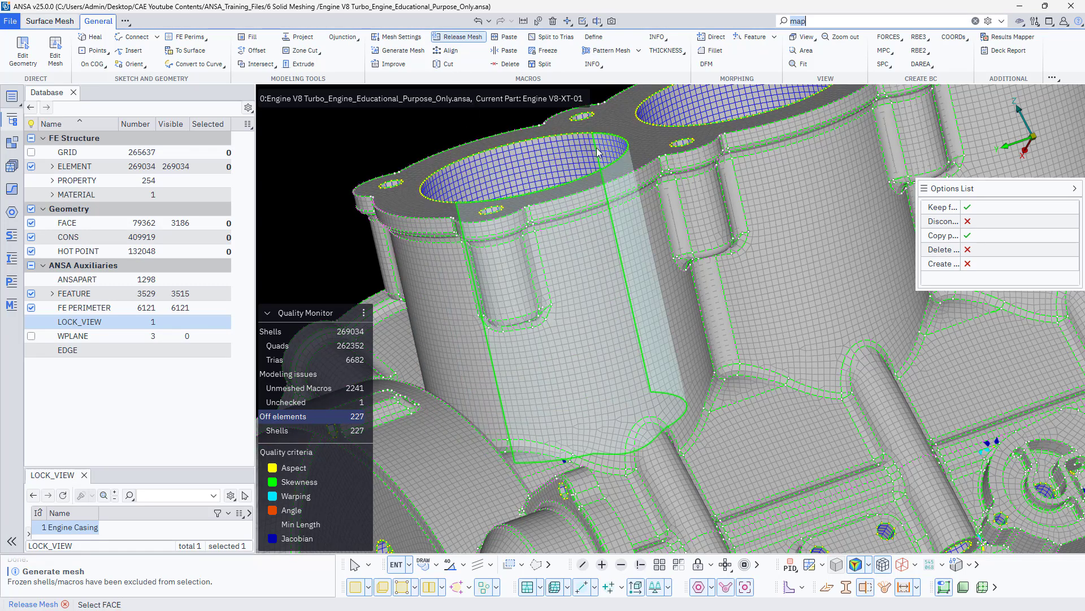
pyautogui.scroll(-5, 553, 179)
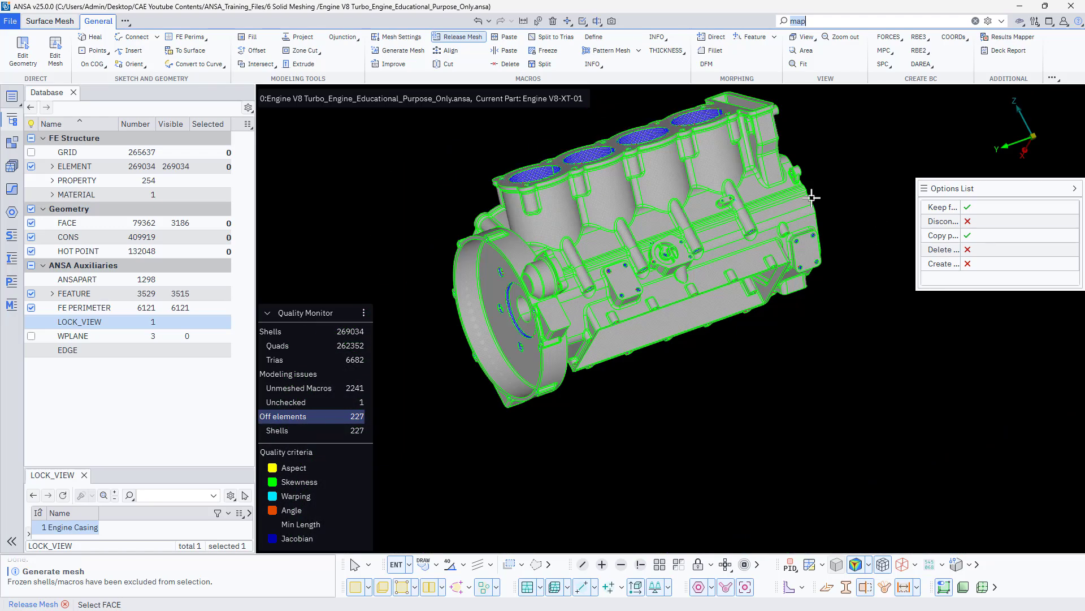
# Unfreeze the frozen macros across the whole engine casing with the Freeze command
pyautogui.click(419, 149)
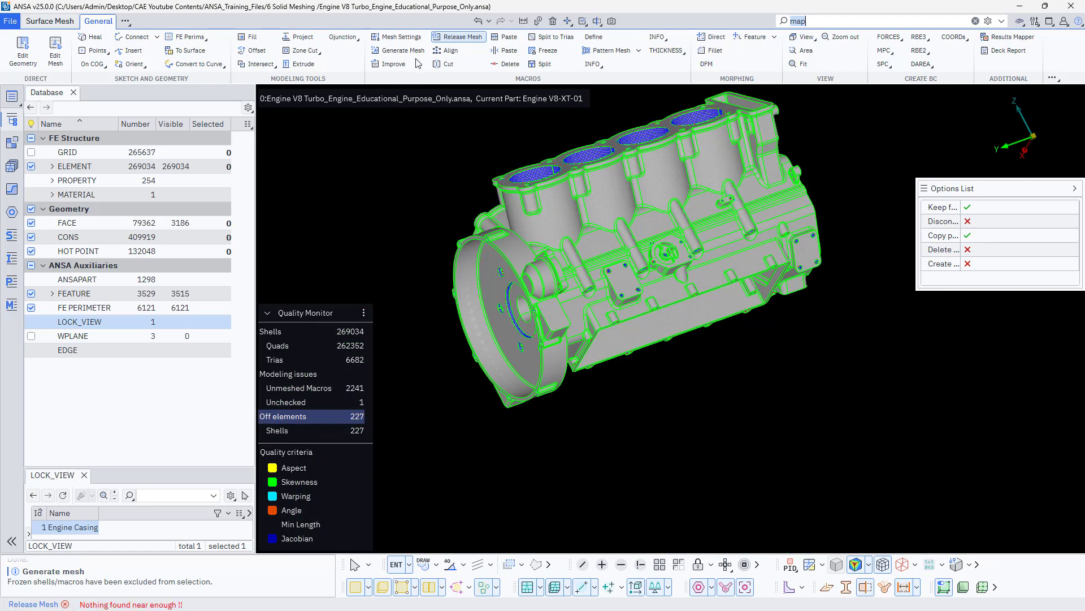
pyautogui.click(554, 54)
pyautogui.scroll(-2, 503, 223)
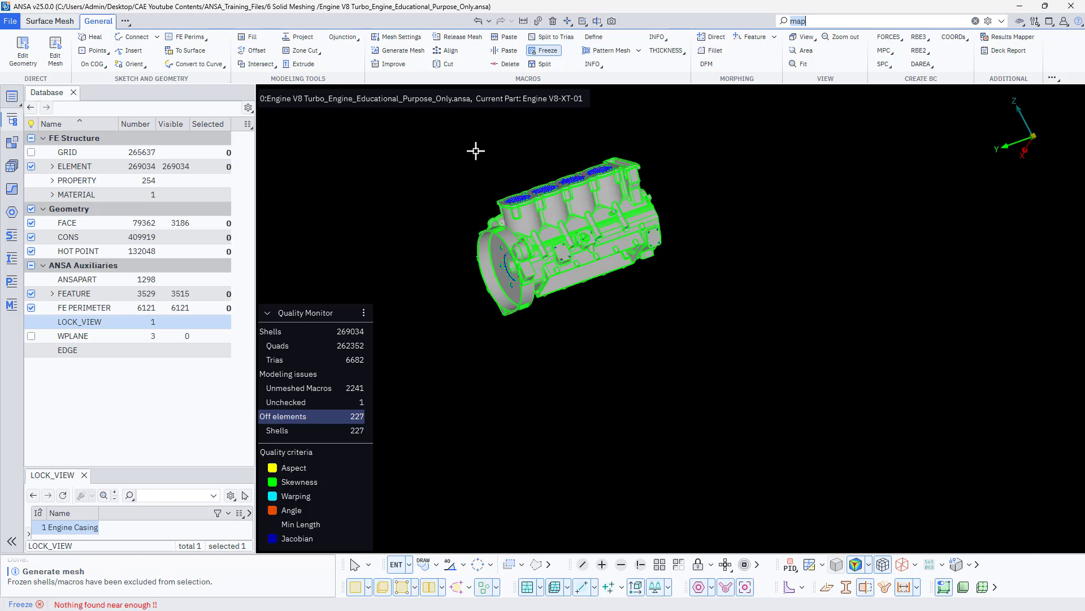
pyautogui.scroll(2, 474, 142)
pyautogui.moveTo(474, 141); pyautogui.dragTo(792, 426)
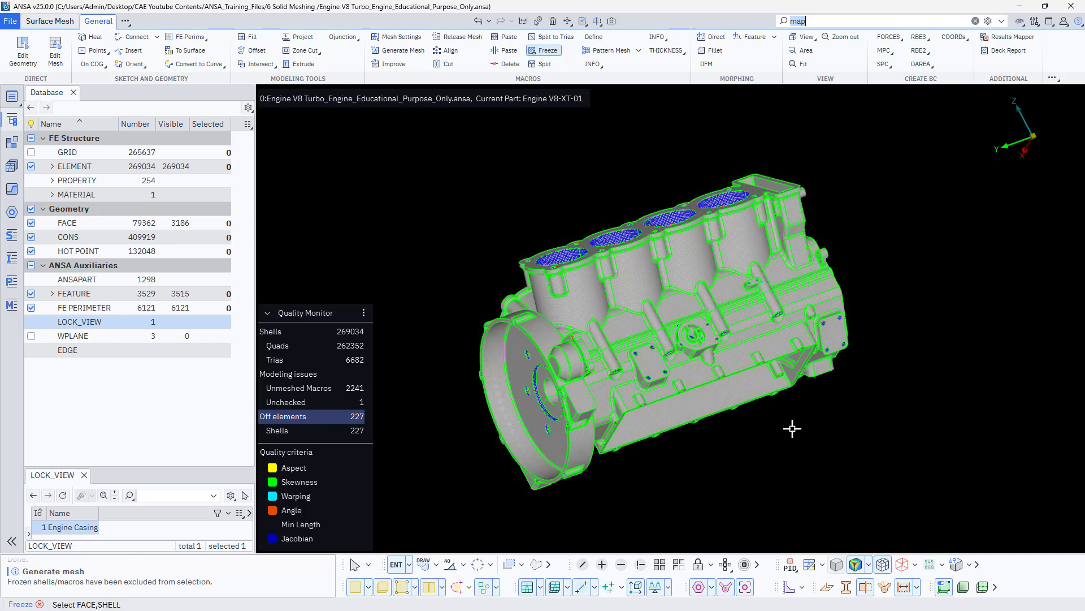
pyautogui.moveTo(432, 170); pyautogui.dragTo(963, 539)
pyautogui.moveTo(462, 406)
pyautogui.keyDown('ctrl'); pyautogui.mouseDown()
pyautogui.moveTo(602, 373)
pyautogui.moveTo(571, 397)
pyautogui.moveTo(455, 400)
pyautogui.mouseUp(); pyautogui.keyUp('ctrl')
pyautogui.moveTo(398, 160); pyautogui.dragTo(934, 539)
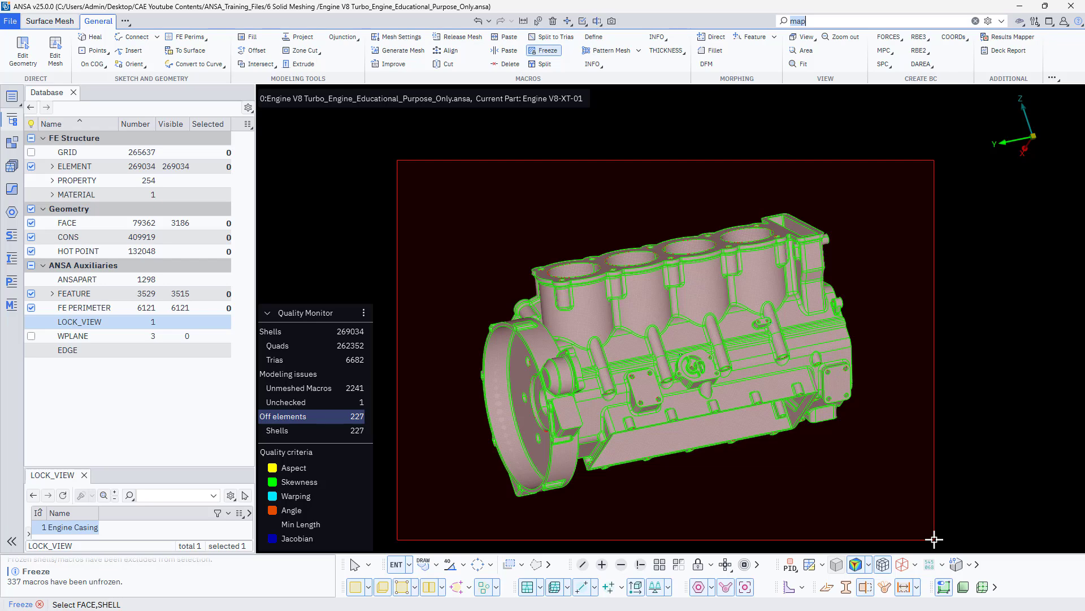
pyautogui.moveTo(934, 538); pyautogui.dragTo(936, 541)
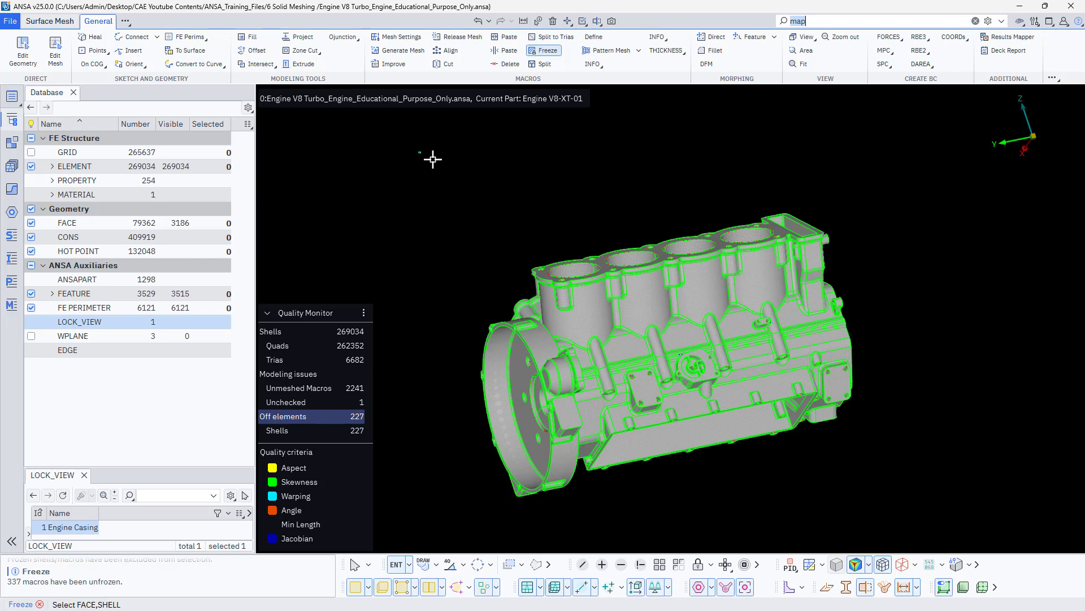
# Freeze all of the casing's faces and shells, and unfreeze the whole casing again
pyautogui.moveTo(418, 151); pyautogui.dragTo(904, 512)
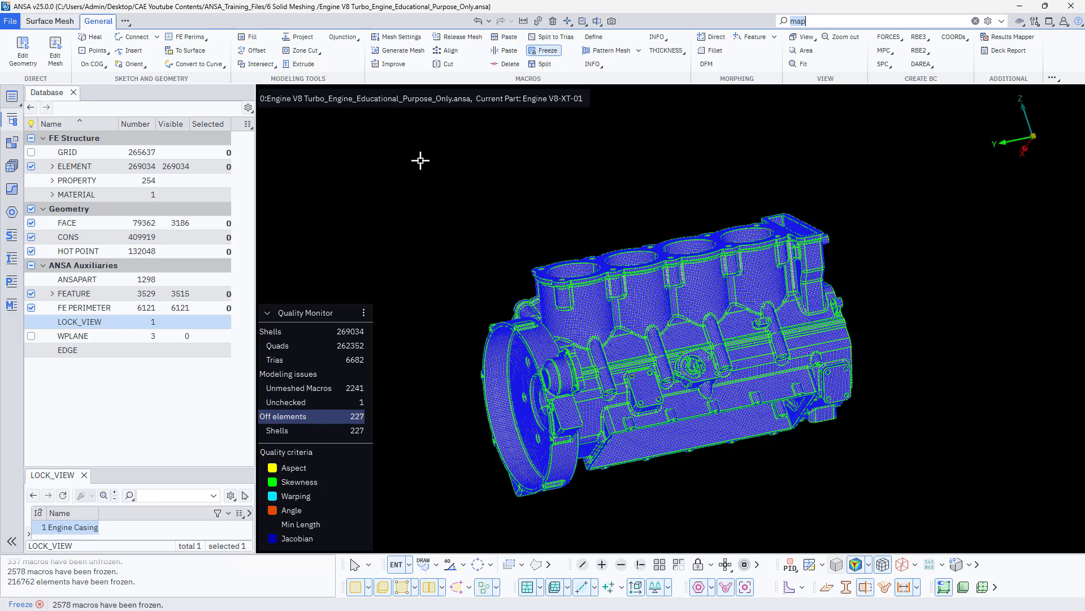
pyautogui.moveTo(442, 175); pyautogui.dragTo(920, 545, button='right')
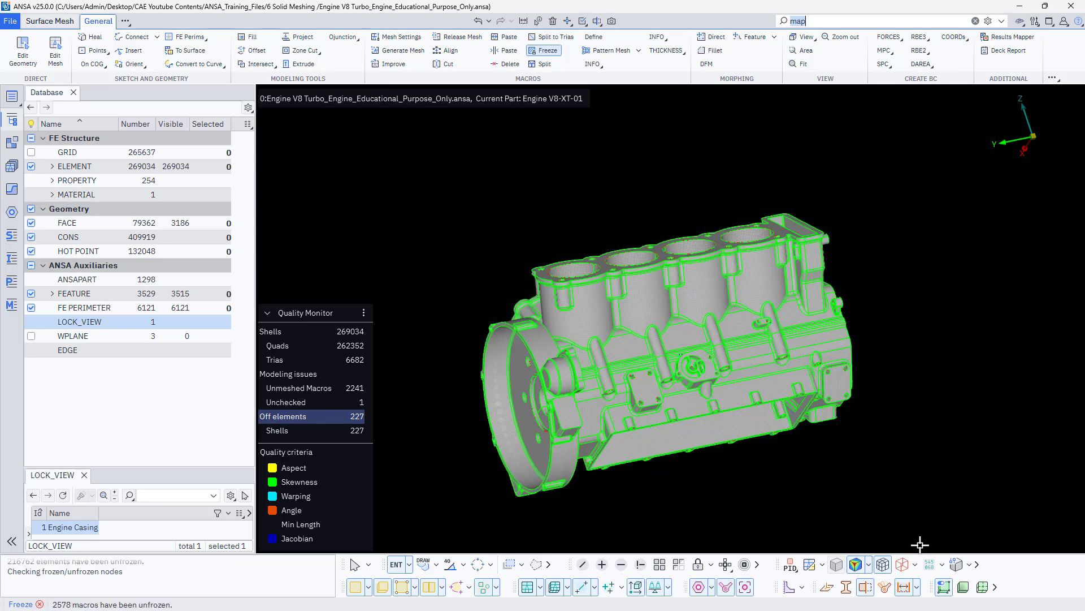
pyautogui.click(407, 240)
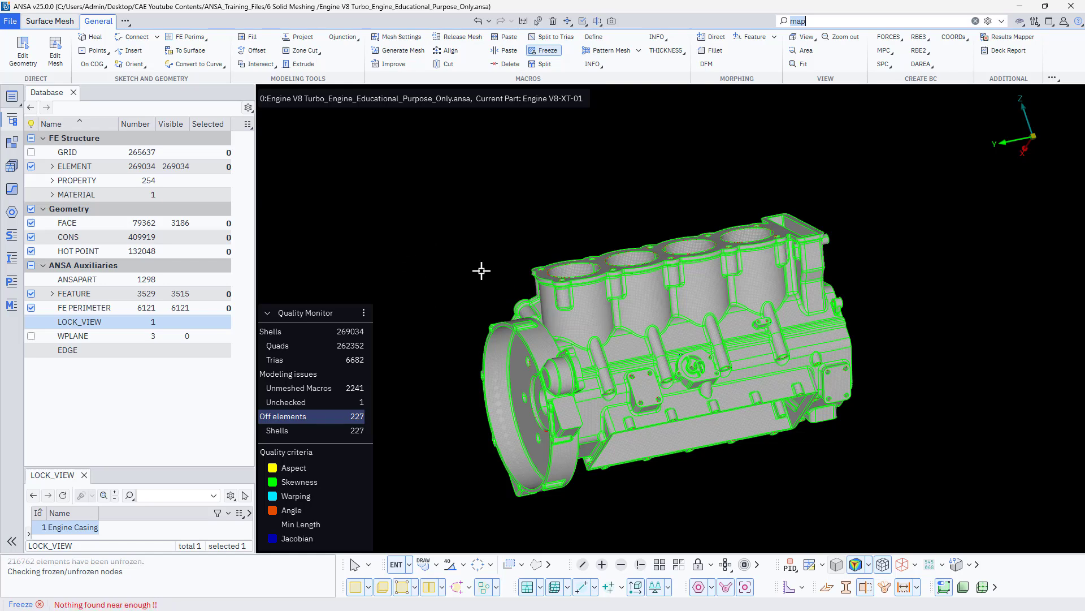
# Release the mesh from the casing's remaining geometry faces, including the bores and bolt holes
pyautogui.scroll(3, 481, 271)
pyautogui.scroll(-3, 415, 207)
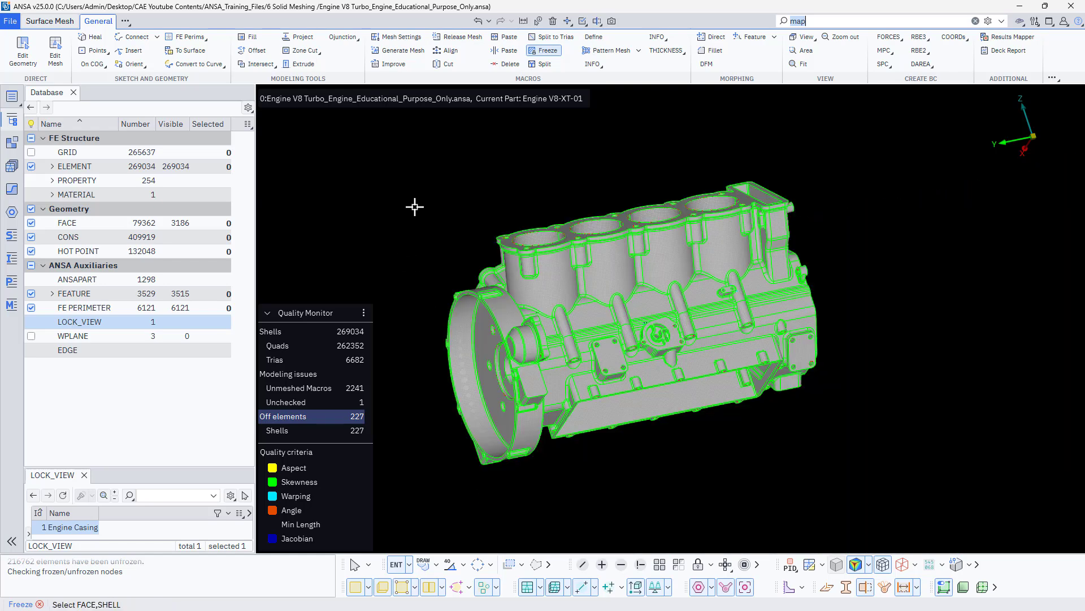
pyautogui.click(462, 38)
pyautogui.moveTo(385, 126); pyautogui.dragTo(932, 519)
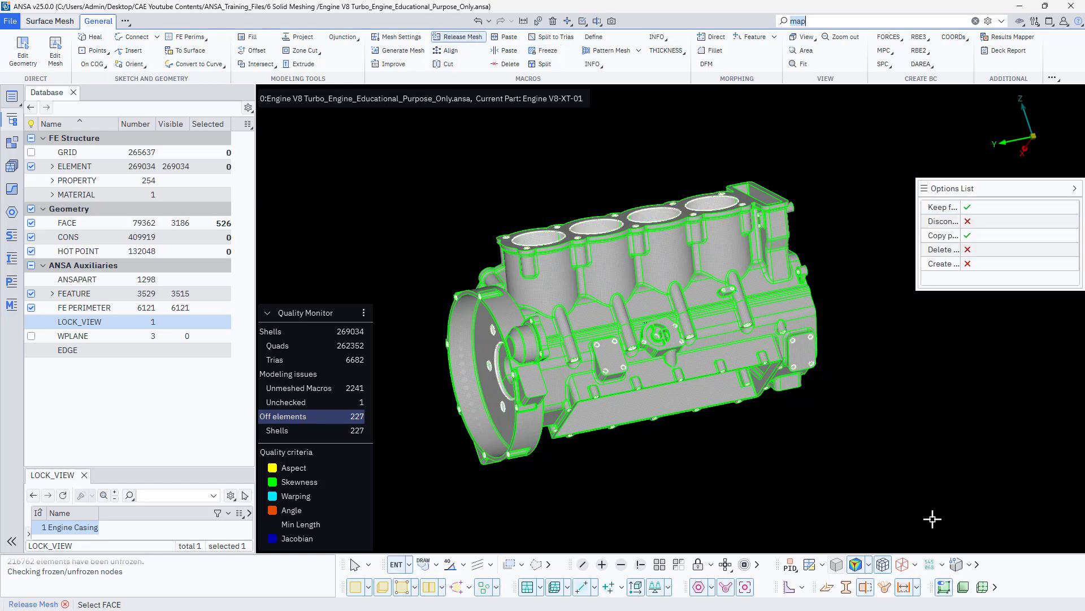
pyautogui.middleClick(596, 484)
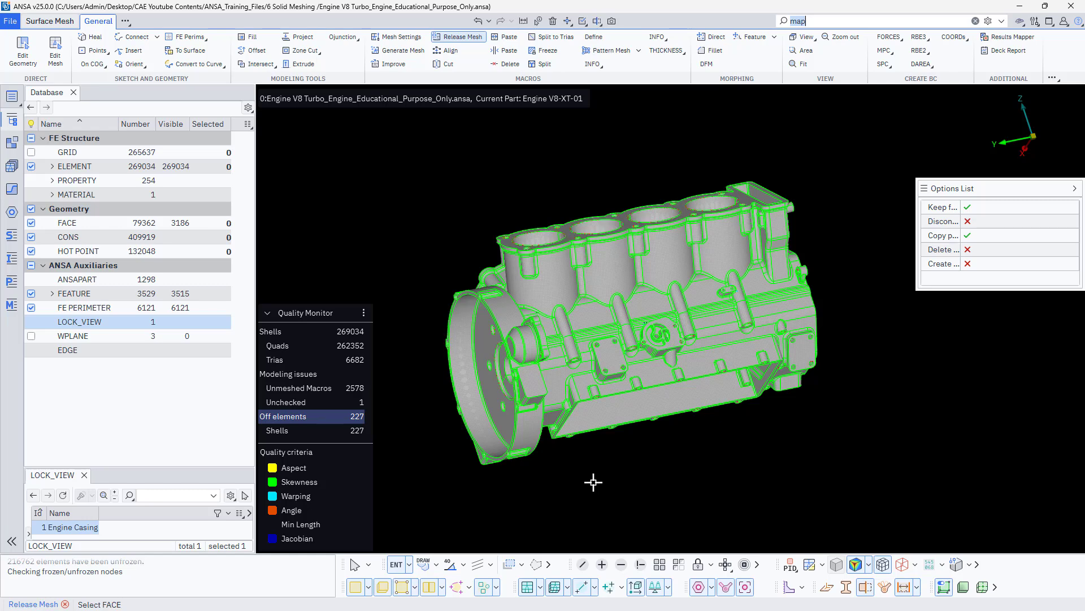
# Check the bare geometry with the shells hidden, hide the geometry faces, and display only the released shell mesh
pyautogui.click(525, 589)
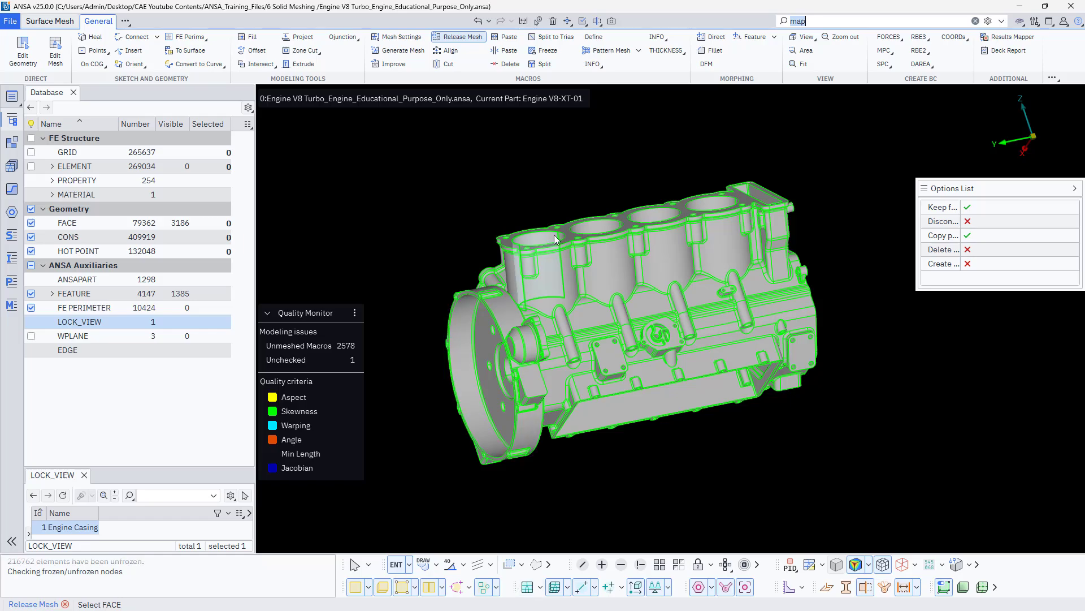
pyautogui.scroll(3, 556, 239)
pyautogui.moveTo(456, 326)
pyautogui.keyDown('ctrl'); pyautogui.mouseDown()
pyautogui.moveTo(579, 315)
pyautogui.moveTo(462, 327)
pyautogui.mouseUp(); pyautogui.keyUp('ctrl')
pyautogui.scroll(-3, 463, 326)
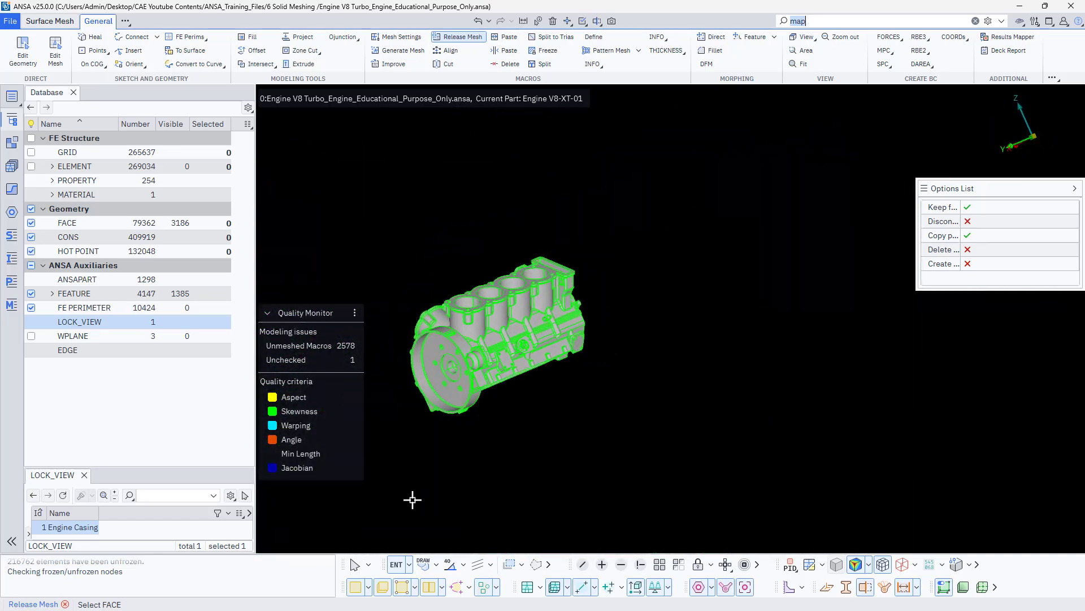
pyautogui.click(352, 586)
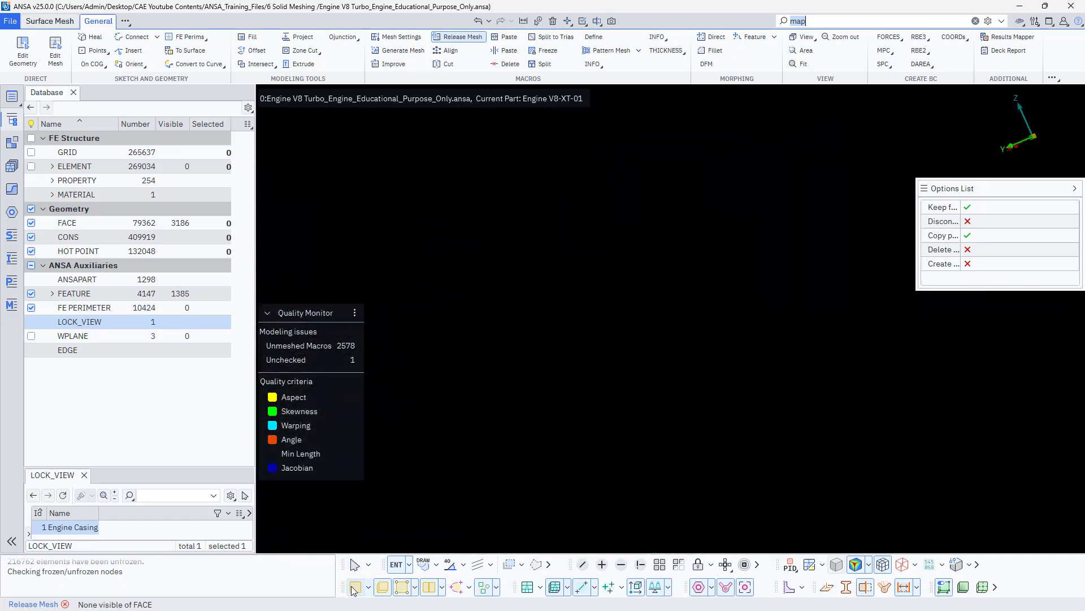
pyautogui.click(527, 588)
# Examine the released mesh and its perimeters around the first cylinder bore and the neighbouring bolt holes on the deck
pyautogui.scroll(5, 438, 354)
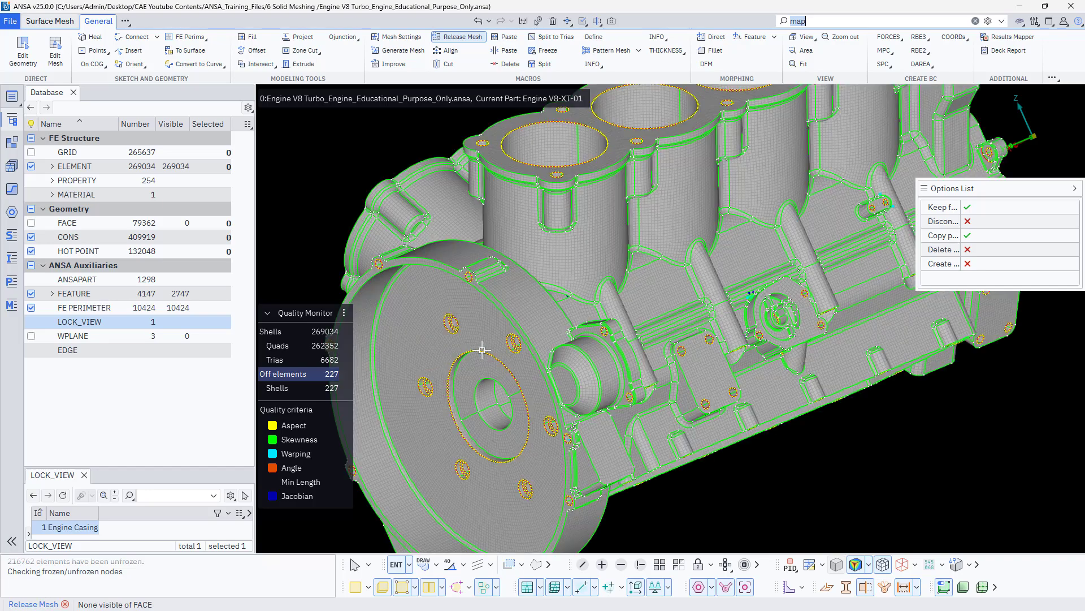
pyautogui.scroll(8, 509, 135)
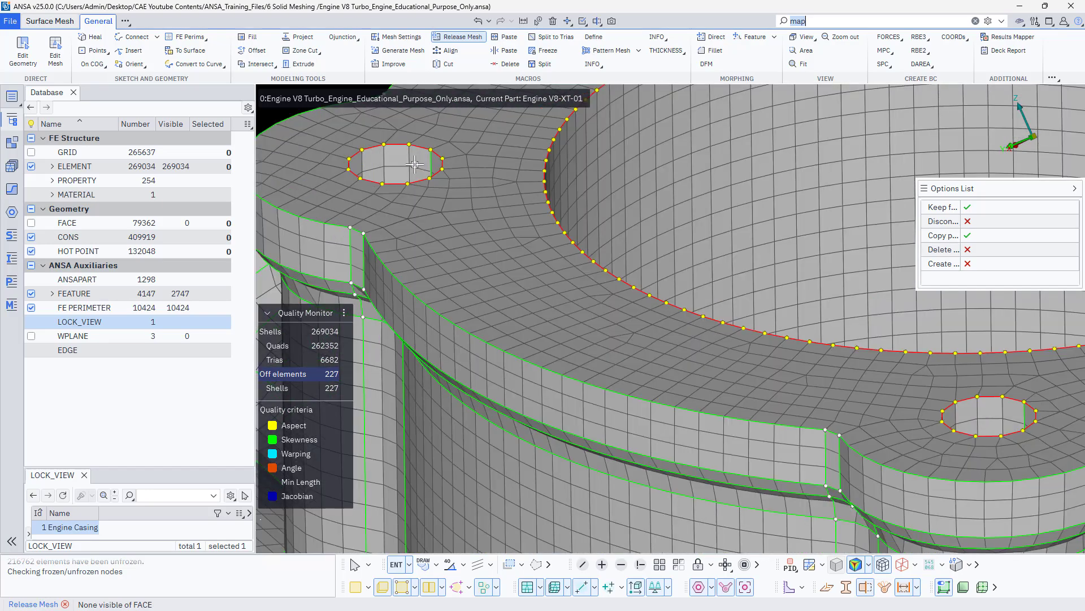
pyautogui.scroll(5, 671, 234)
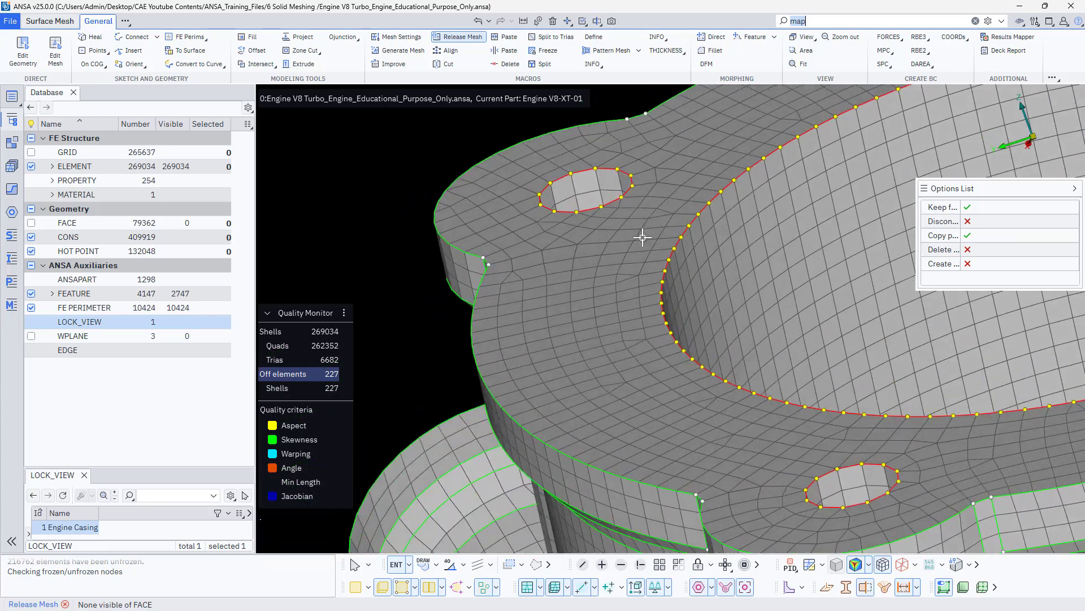
pyautogui.scroll(-3, 676, 250)
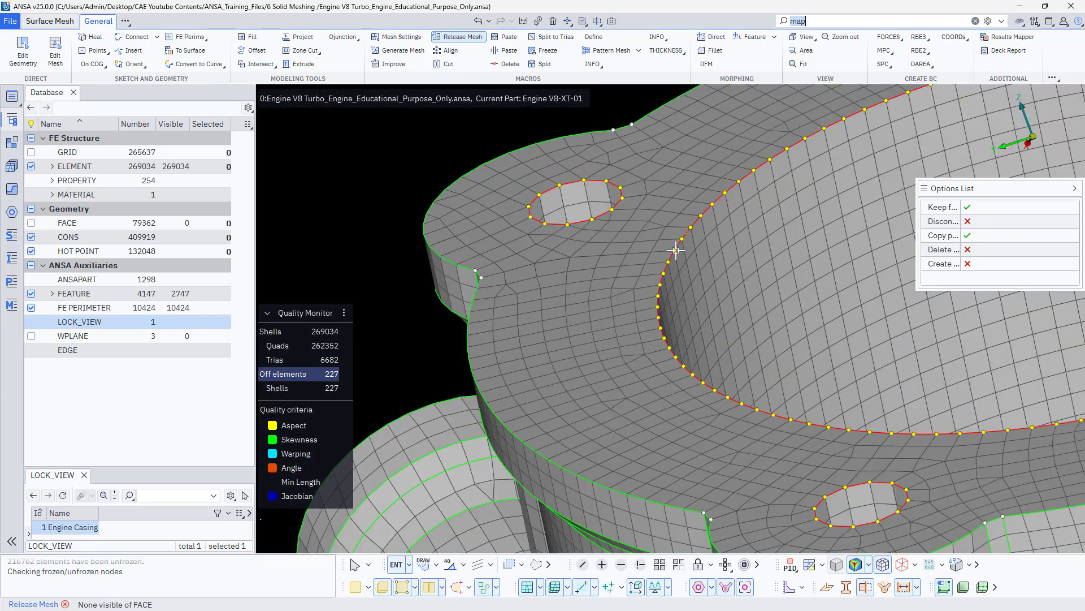
pyautogui.keyDown('ctrl'); pyautogui.moveTo(688, 253); pyautogui.dragTo(537, 225, button='middle'); pyautogui.keyUp('ctrl')
pyautogui.keyDown('ctrl'); pyautogui.moveTo(538, 225); pyautogui.dragTo(563, 223); pyautogui.keyUp('ctrl')
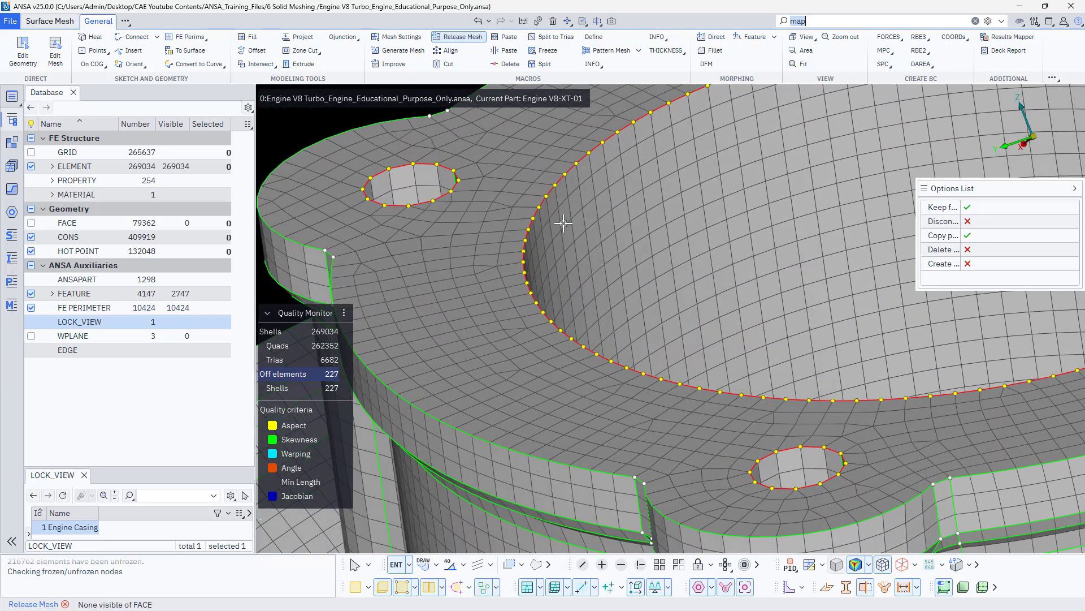
pyautogui.keyDown('ctrl'); pyautogui.moveTo(545, 218); pyautogui.dragTo(530, 215, button='middle'); pyautogui.keyUp('ctrl')
pyautogui.scroll(-4, 576, 226)
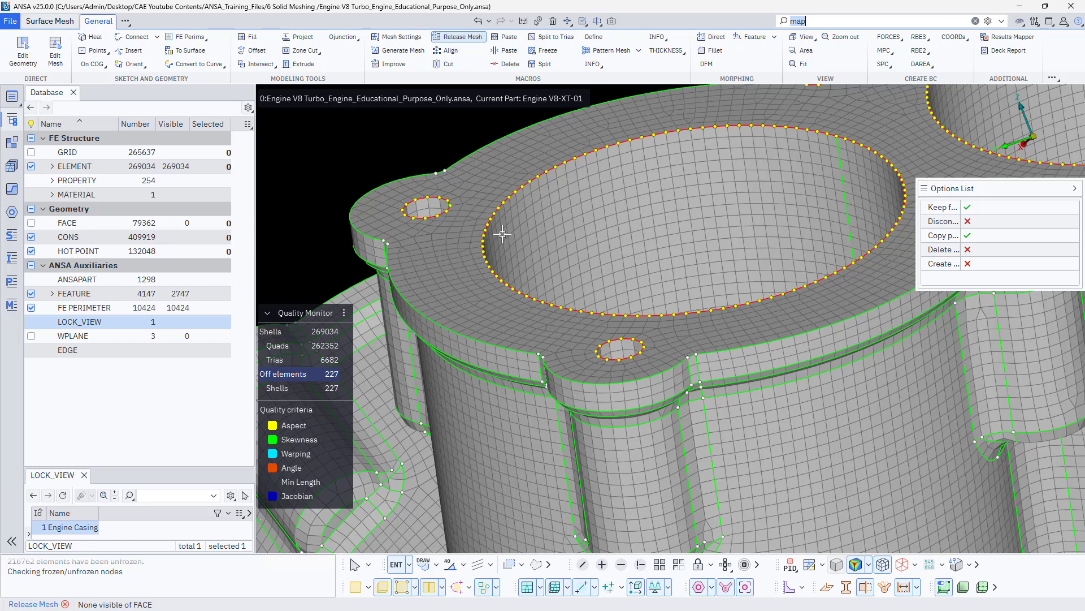
pyautogui.click(199, 40)
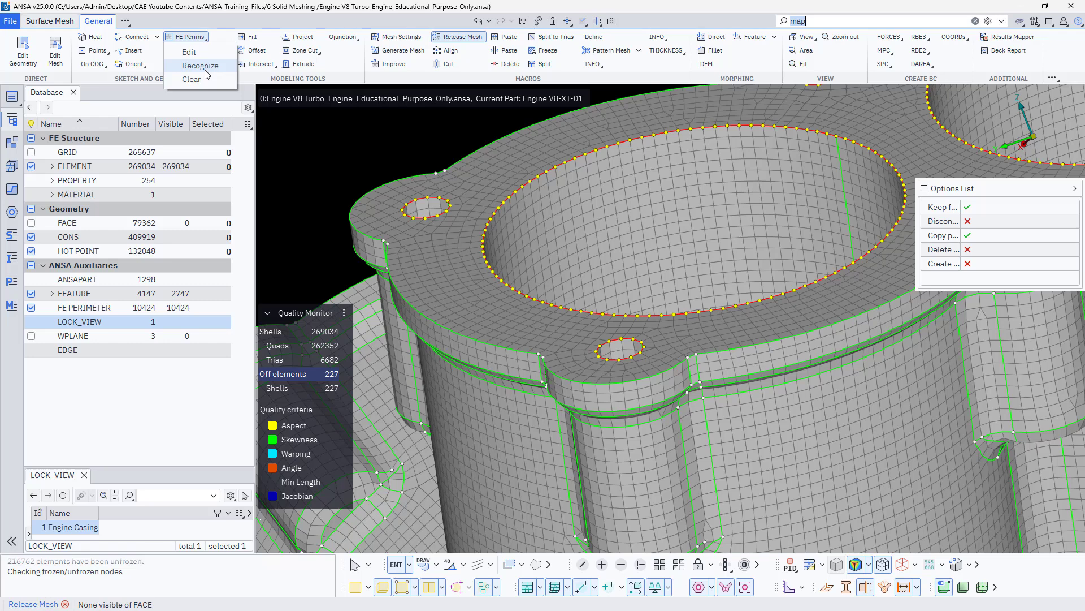
pyautogui.click(222, 32)
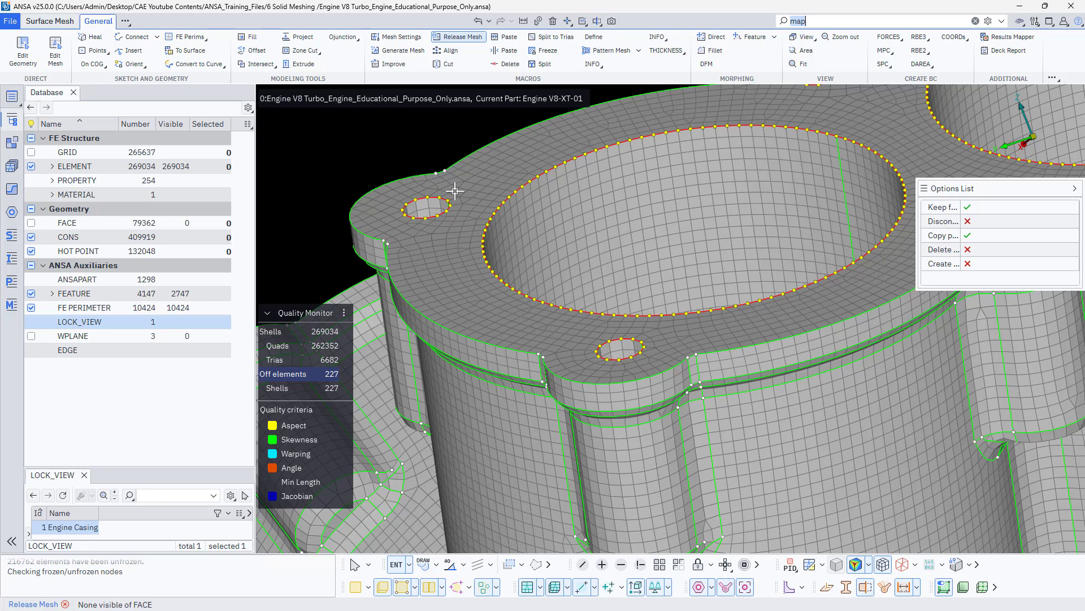
pyautogui.click(399, 161)
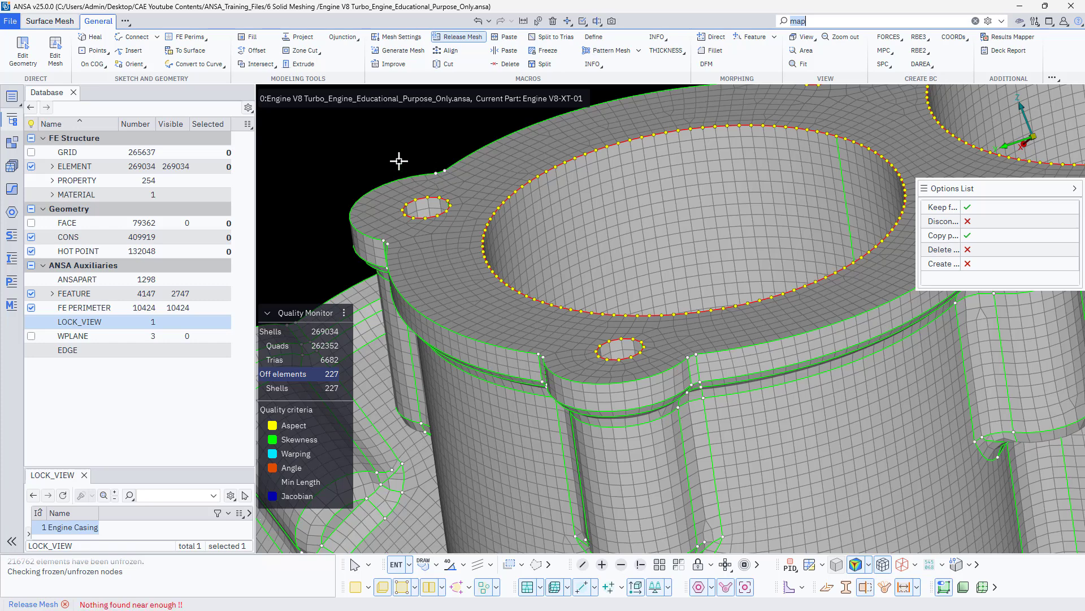
# Undo the earlier mesh release on the casing, and unfreeze all of its remaining frozen faces and shells
pyautogui.middleClick(399, 161)
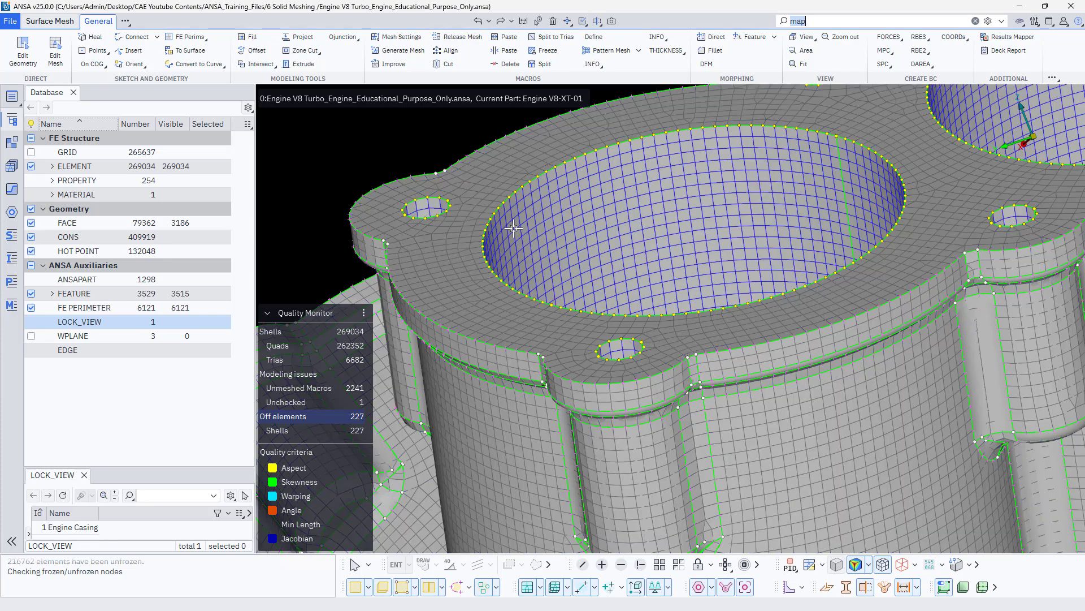
pyautogui.scroll(-5, 514, 228)
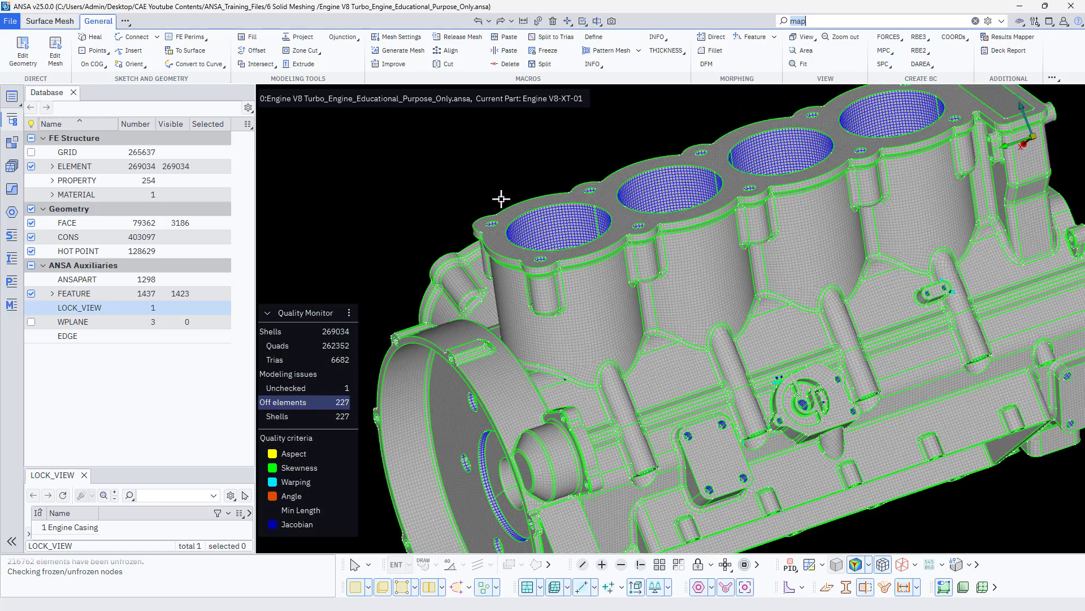
pyautogui.click(548, 51)
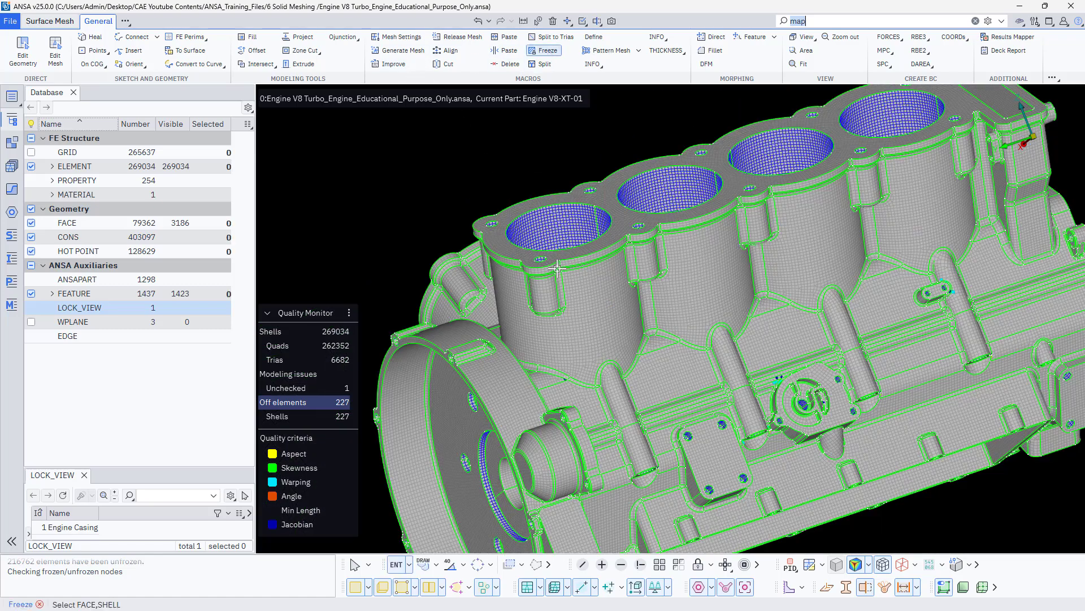
pyautogui.scroll(-5, 459, 184)
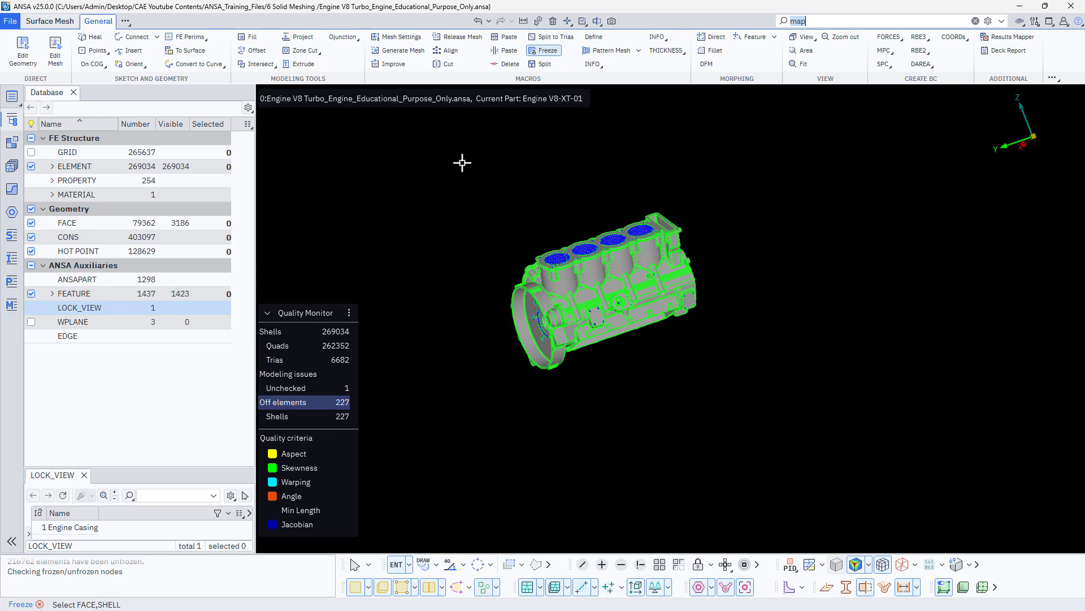
pyautogui.moveTo(462, 163); pyautogui.dragTo(770, 449)
pyautogui.scroll(8, 521, 269)
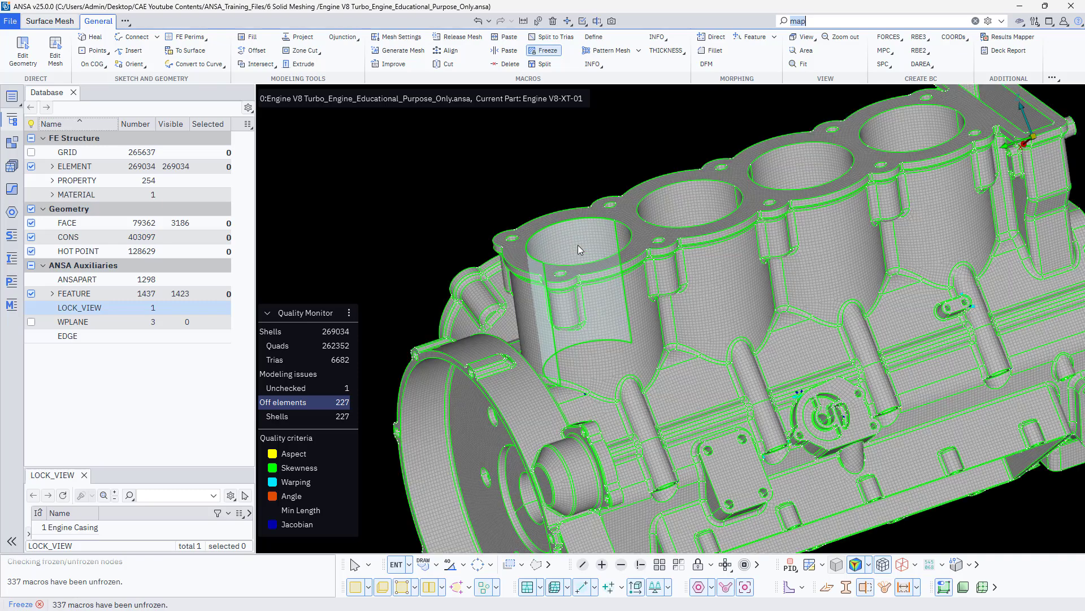
pyautogui.scroll(-8, 435, 195)
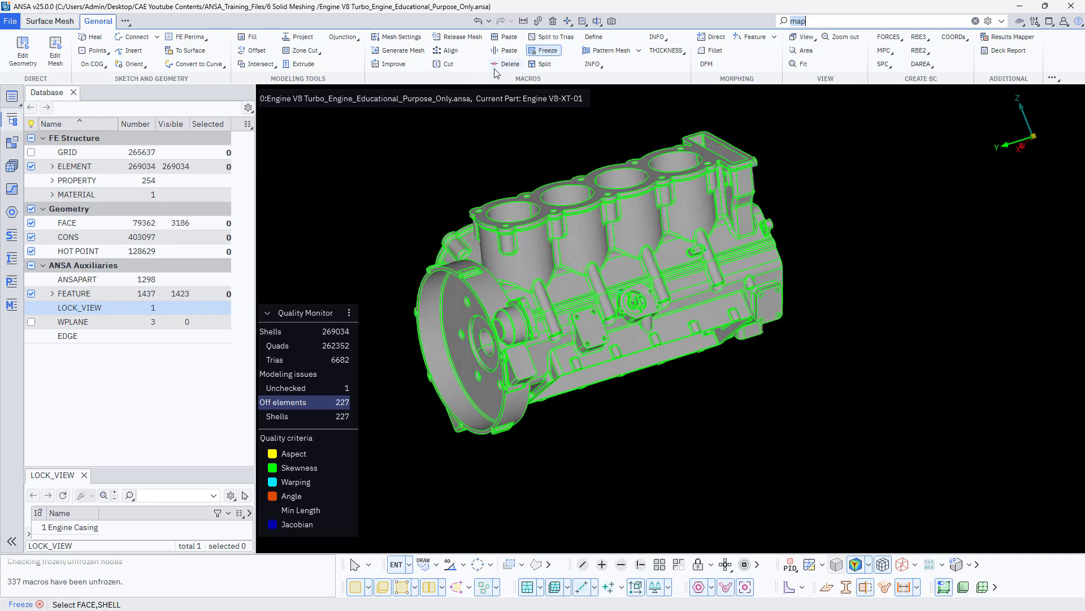
# Release the mesh from all of the casing's geometry faces and hide the faces so only the shell mesh shows
pyautogui.click(459, 36)
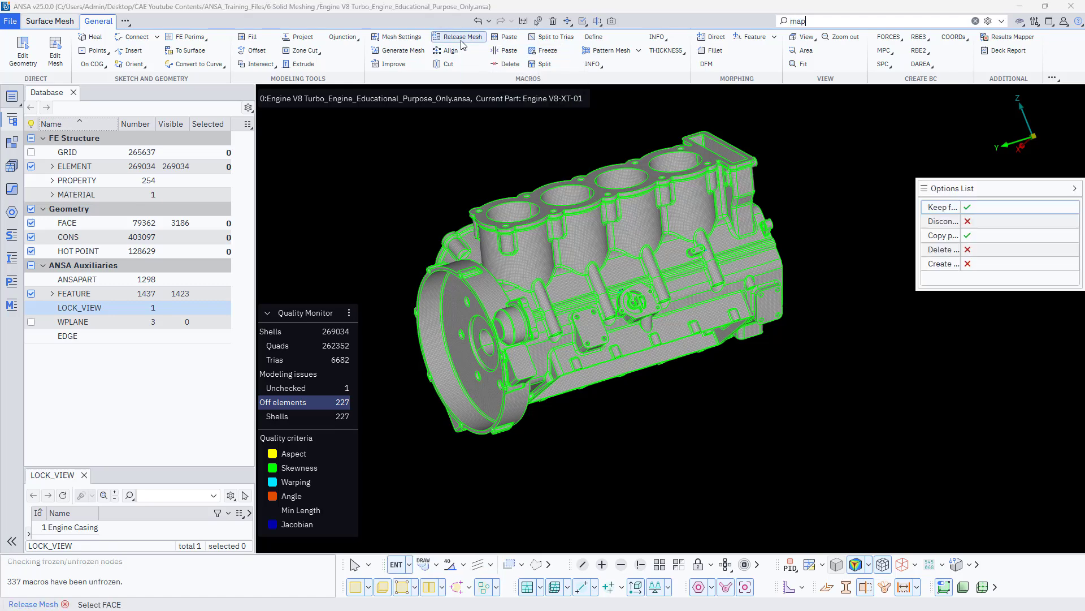
pyautogui.scroll(-3, 469, 199)
pyautogui.moveTo(387, 140); pyautogui.dragTo(684, 370)
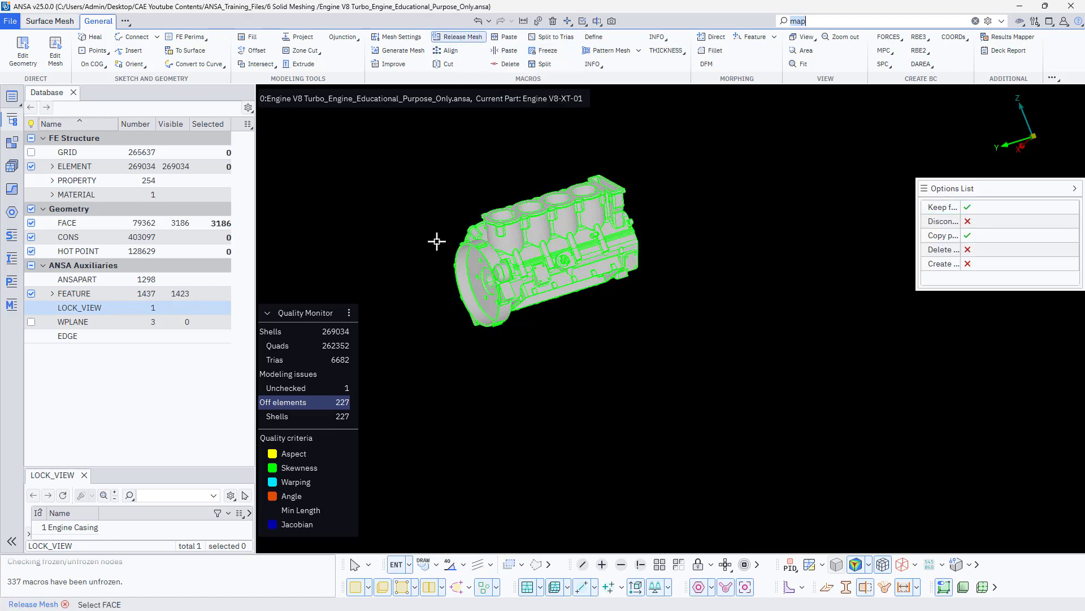
pyautogui.scroll(5, 436, 239)
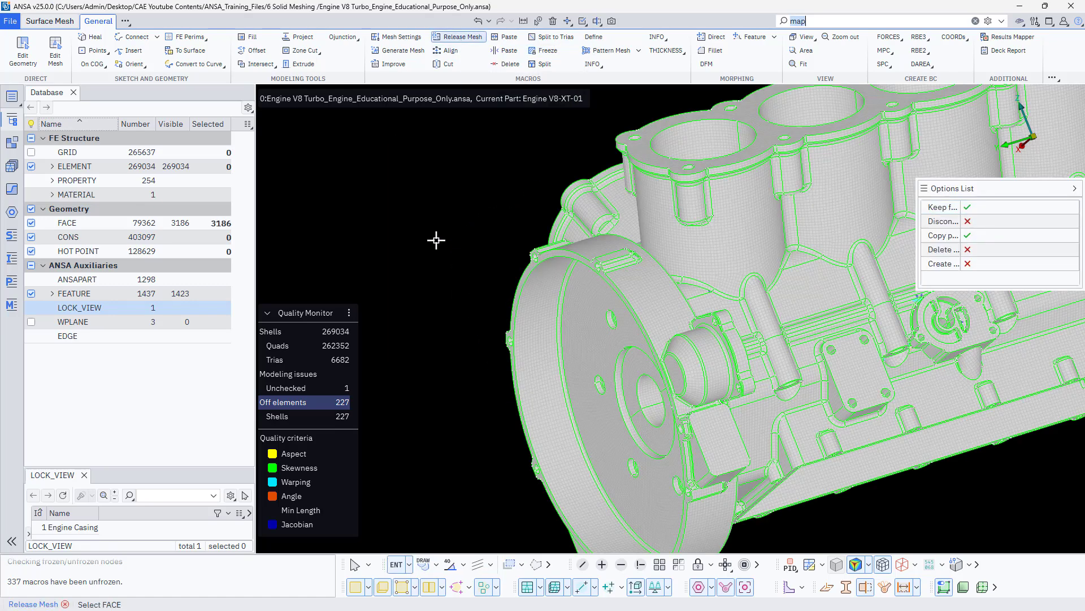
pyautogui.middleClick(659, 184)
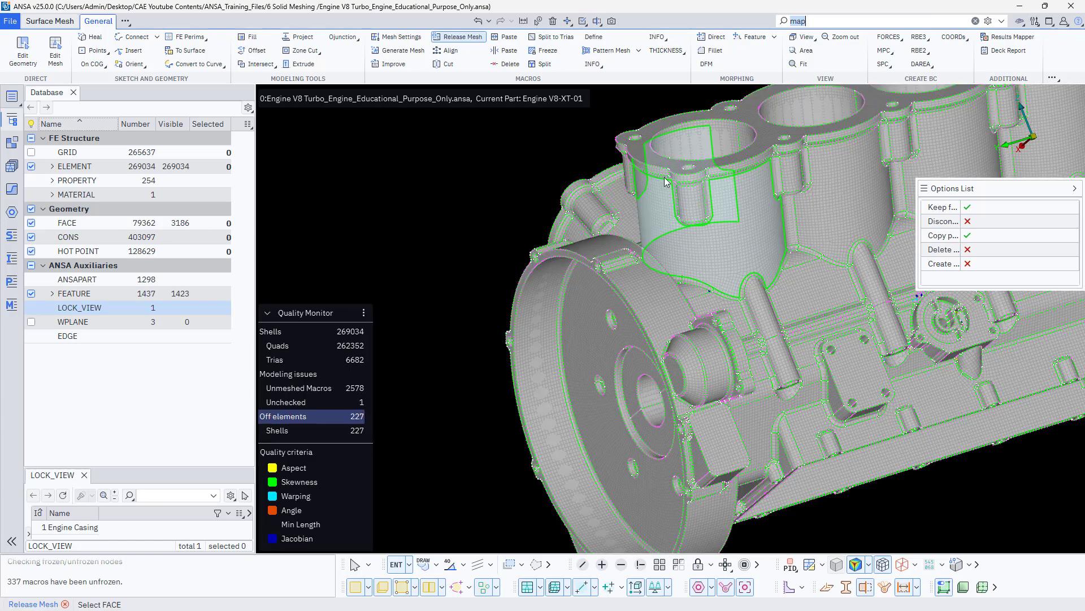
pyautogui.scroll(3, 656, 143)
pyautogui.scroll(-5, 493, 415)
pyautogui.click(428, 562)
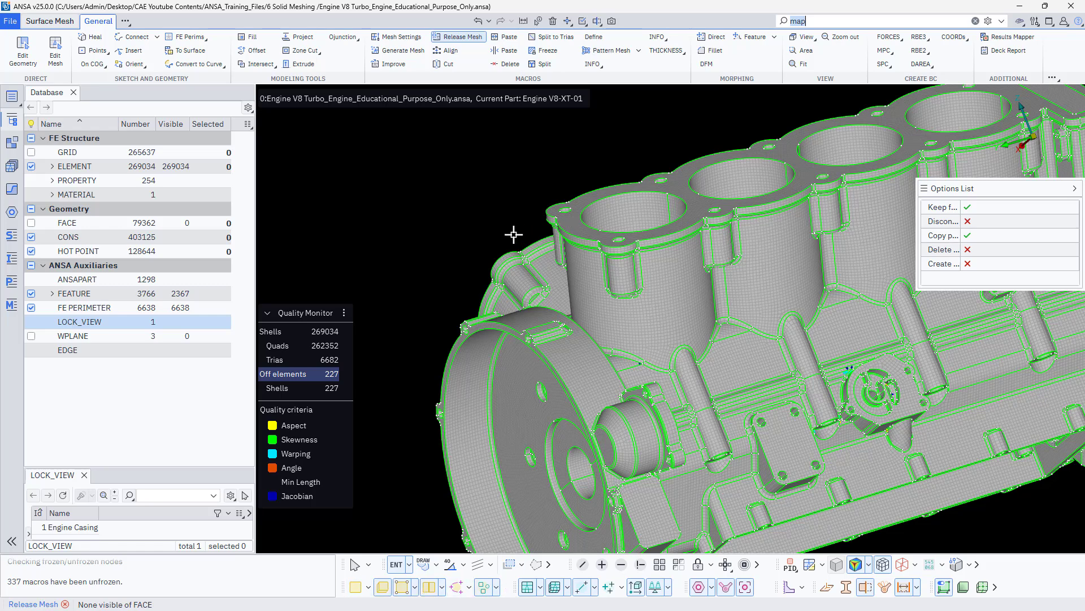
# Examine the released mesh around the first cylinder bore and the side wall's ribs, cover plate and bosses
pyautogui.scroll(3, 546, 197)
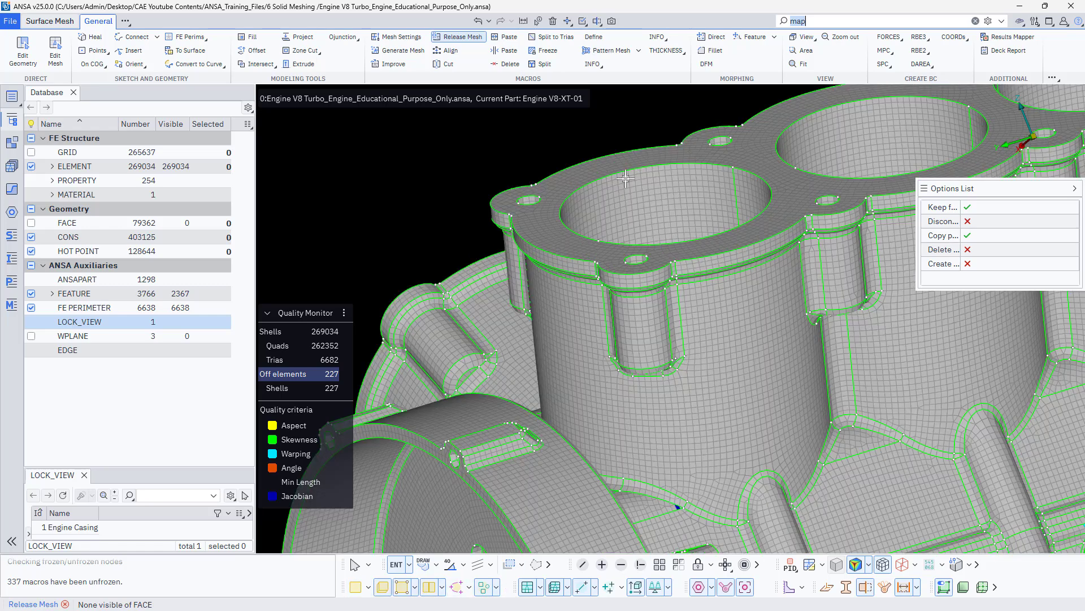
pyautogui.scroll(2, 566, 194)
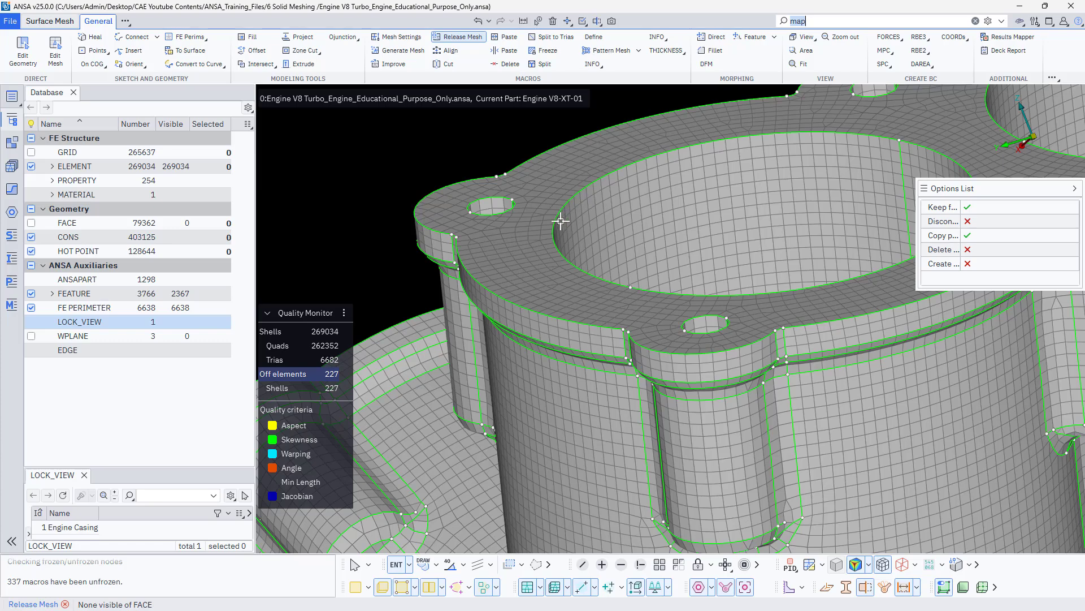
pyautogui.scroll(-5, 458, 212)
pyautogui.scroll(-5, 506, 238)
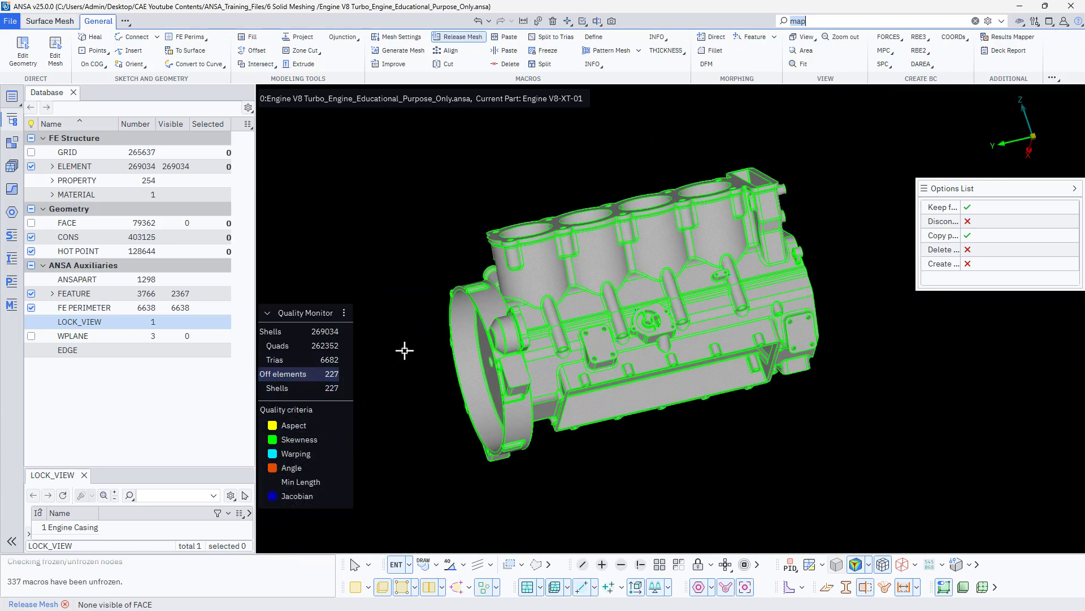
pyautogui.scroll(5, 654, 332)
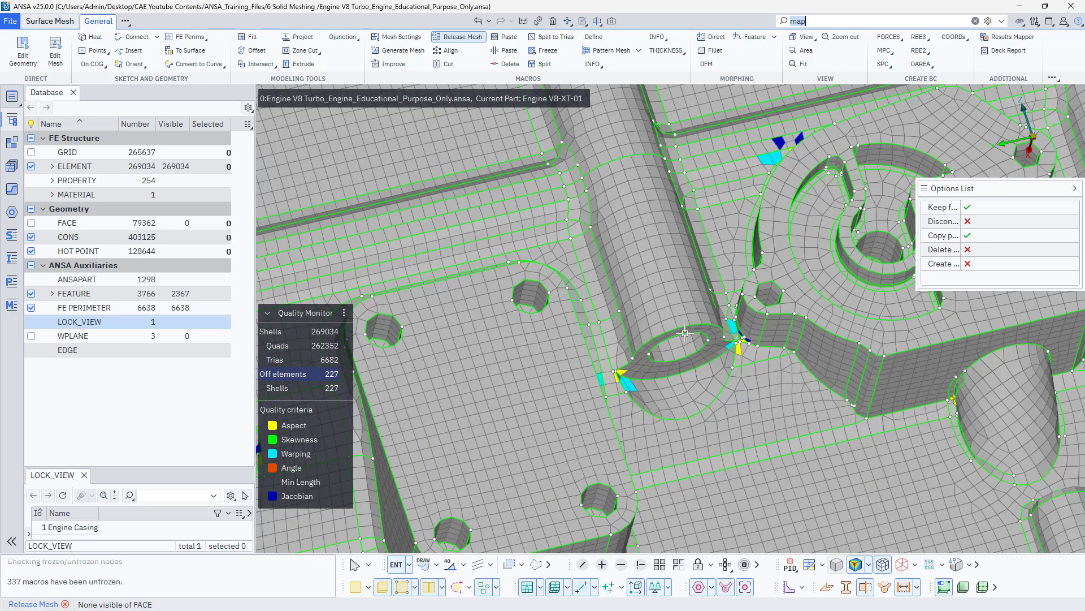
pyautogui.click(1074, 189)
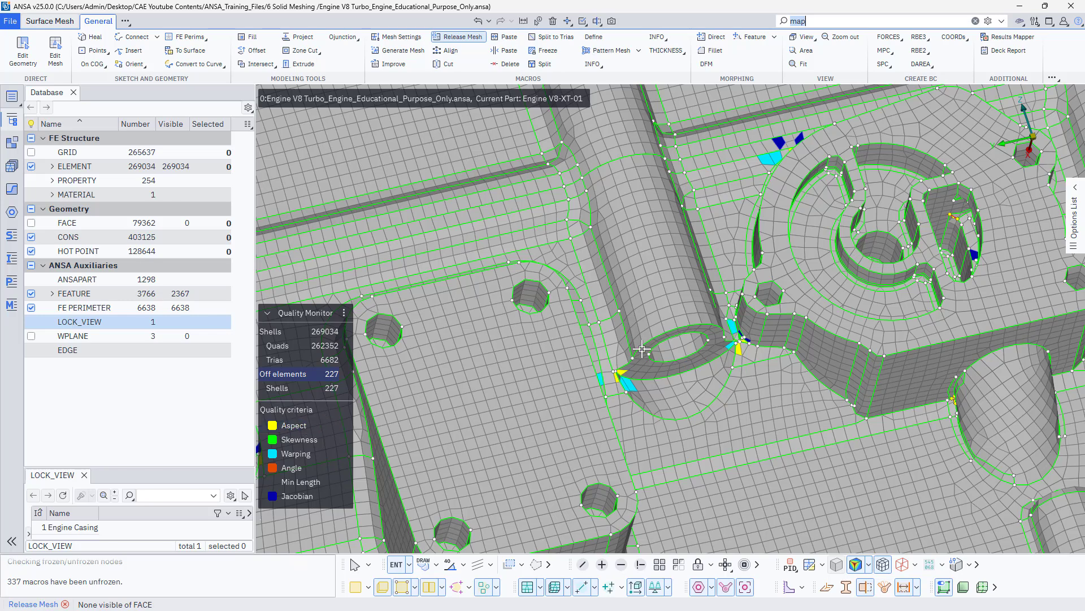
pyautogui.scroll(-3, 556, 272)
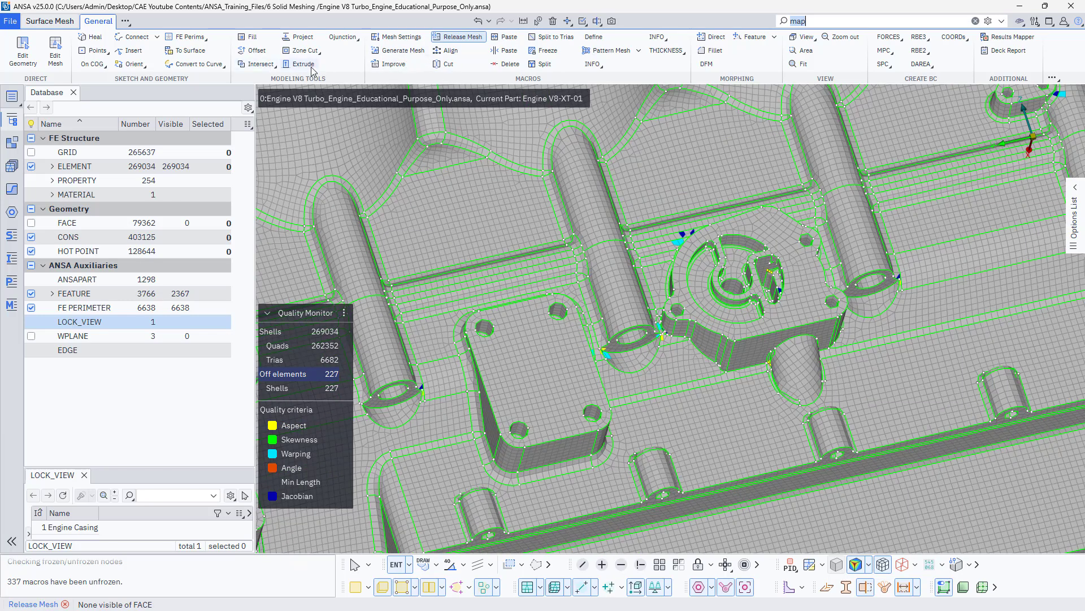
# Improve all of the casing's shells with the Fix Quality method and accept the previewed result
pyautogui.click(384, 66)
pyautogui.click(984, 235)
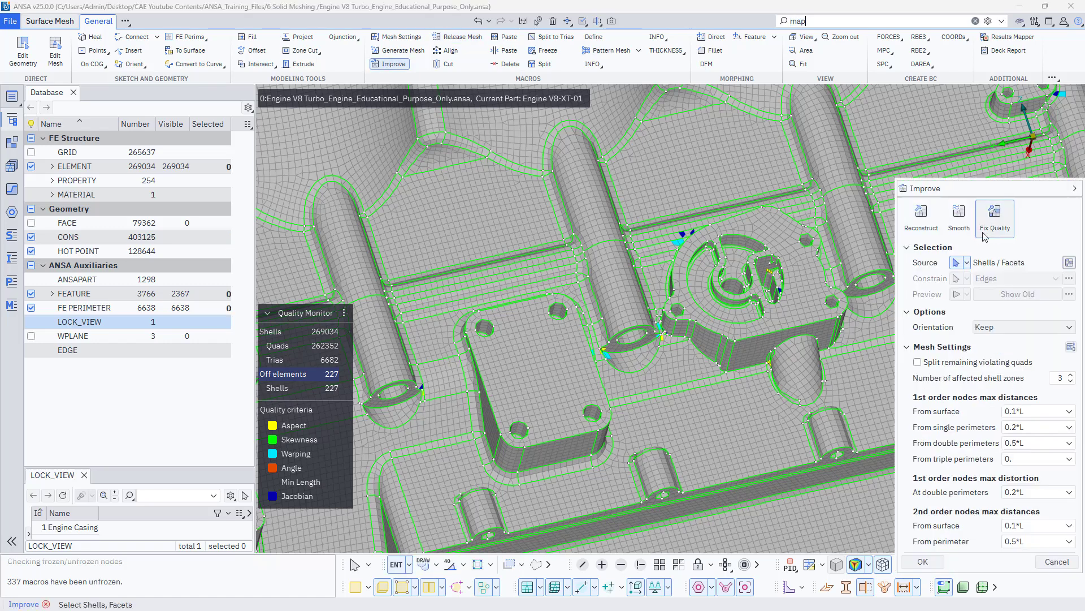
pyautogui.scroll(-10, 601, 252)
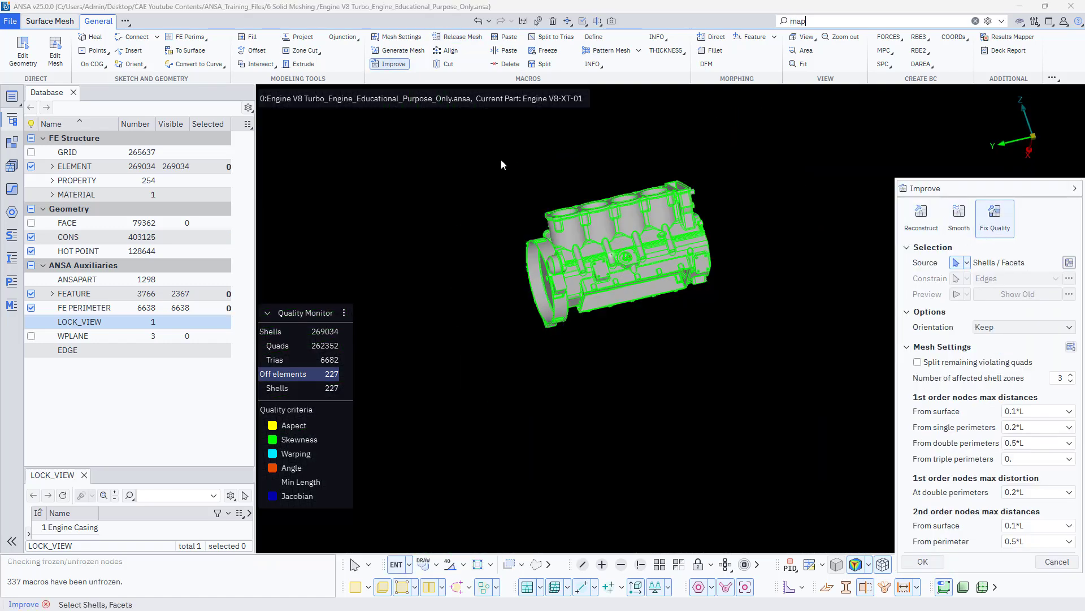
pyautogui.moveTo(501, 158); pyautogui.dragTo(856, 411)
pyautogui.scroll(5, 550, 268)
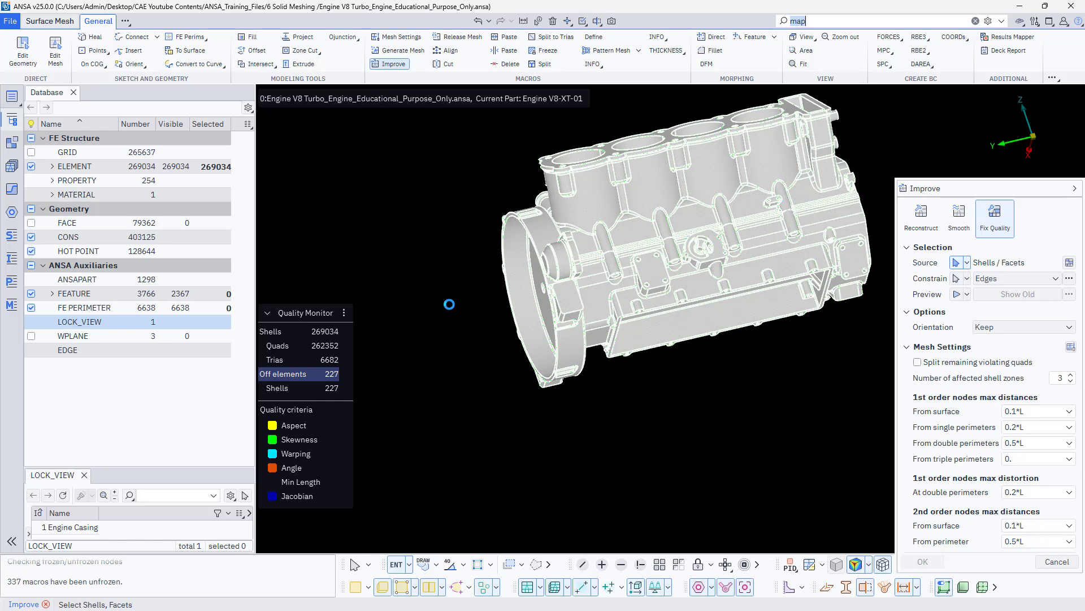
pyautogui.middleClick(448, 304)
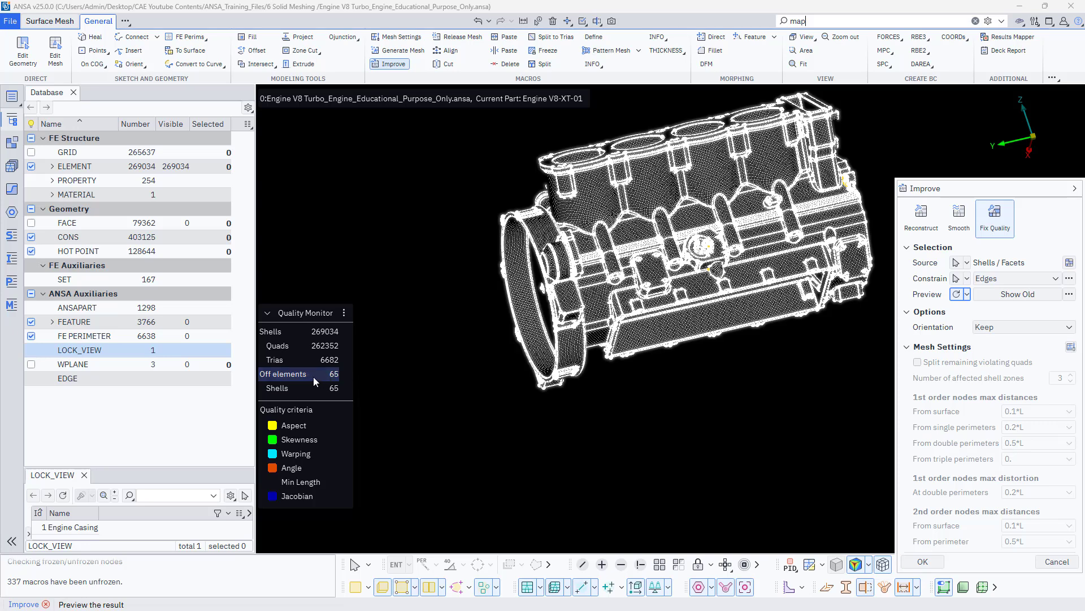
pyautogui.click(917, 560)
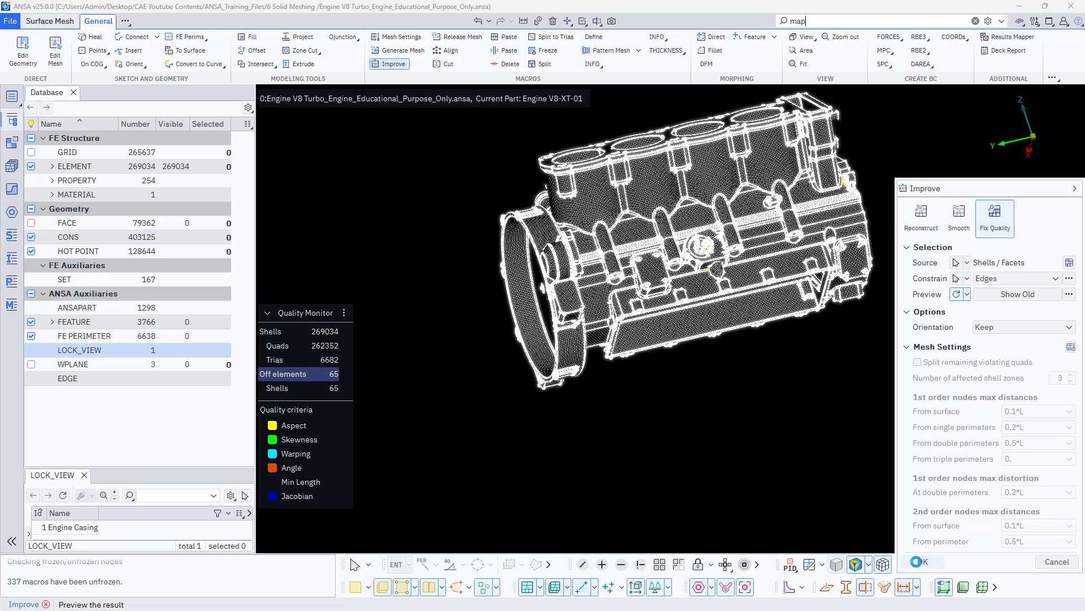
pyautogui.click(920, 562)
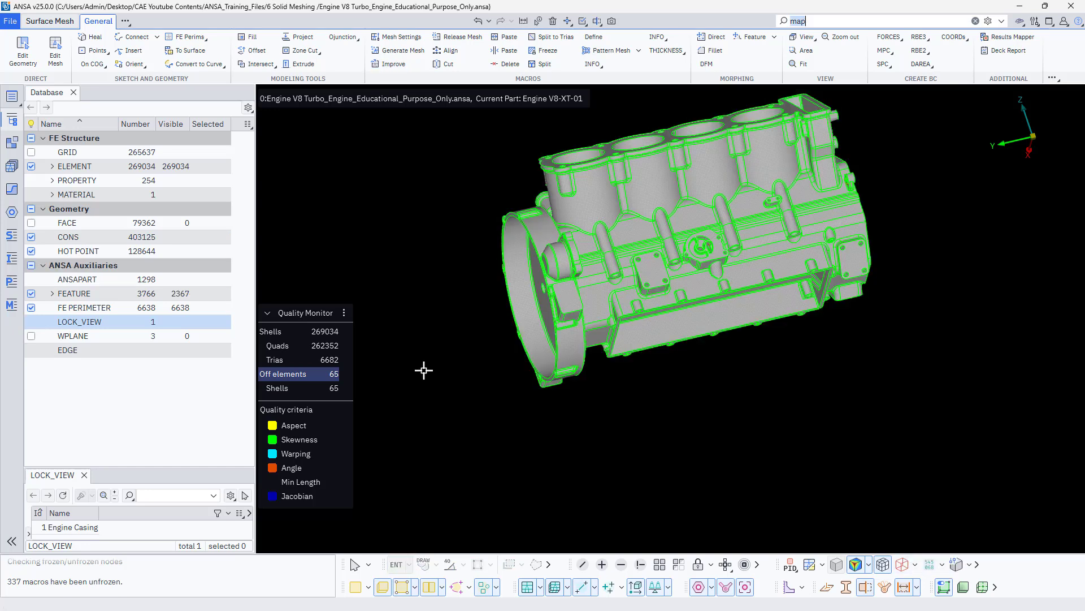
# Inspect the Jacobian-violating shell below the first cylinder by toggling the Jacobian quality criterion
pyautogui.scroll(5, 567, 234)
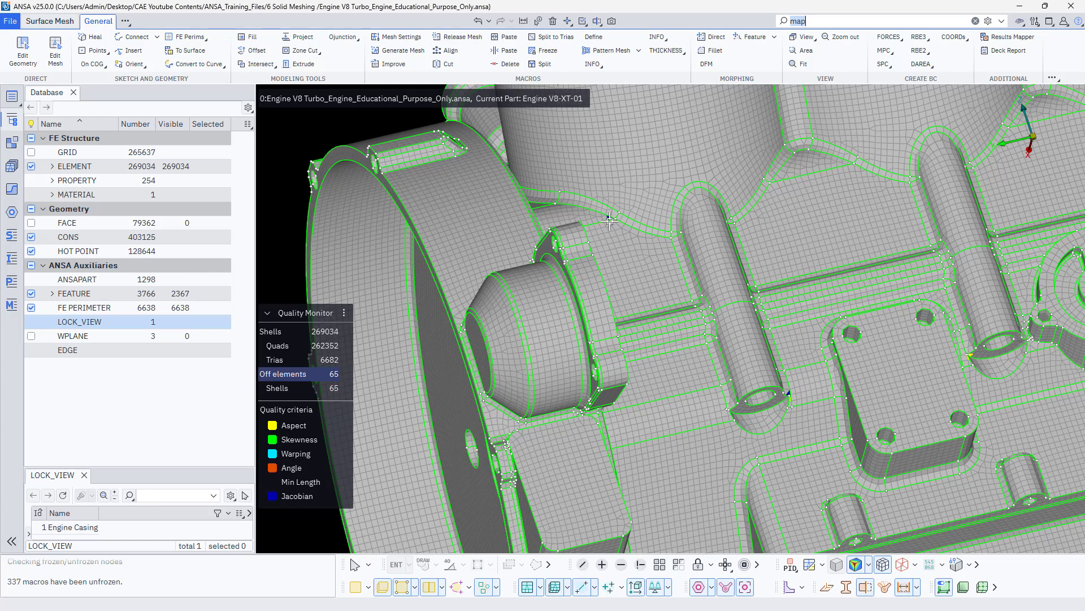
pyautogui.click(271, 496)
pyautogui.scroll(5, 461, 351)
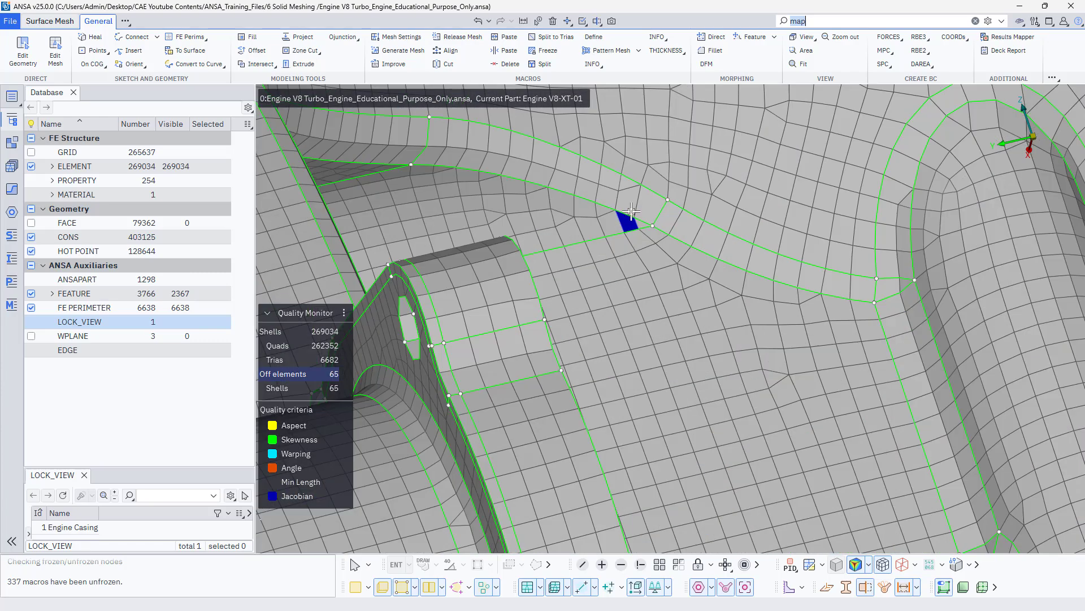
pyautogui.click(276, 494)
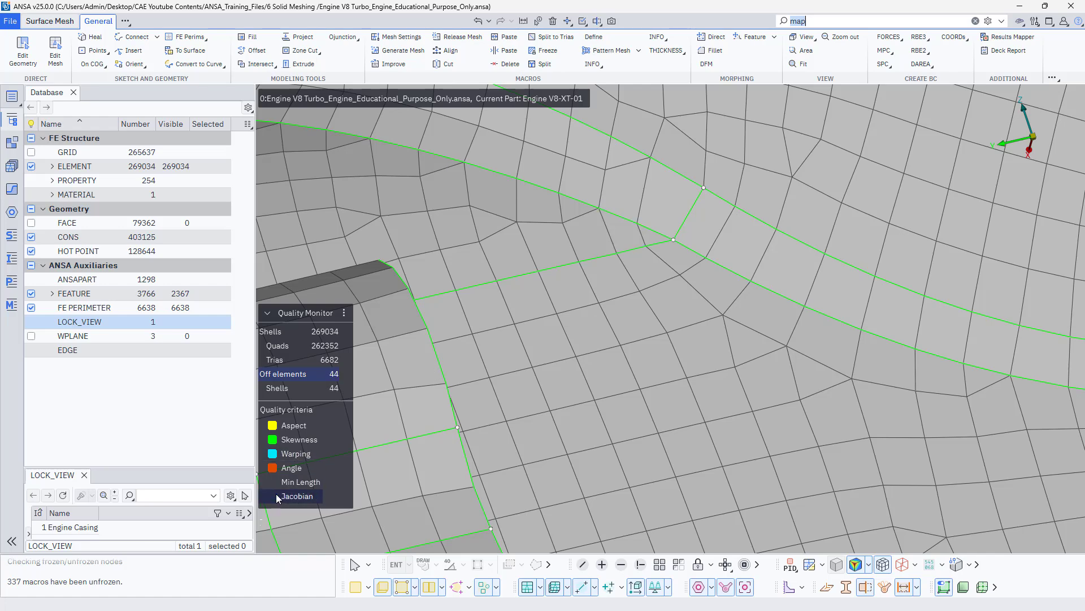
pyautogui.click(275, 494)
pyautogui.click(276, 494)
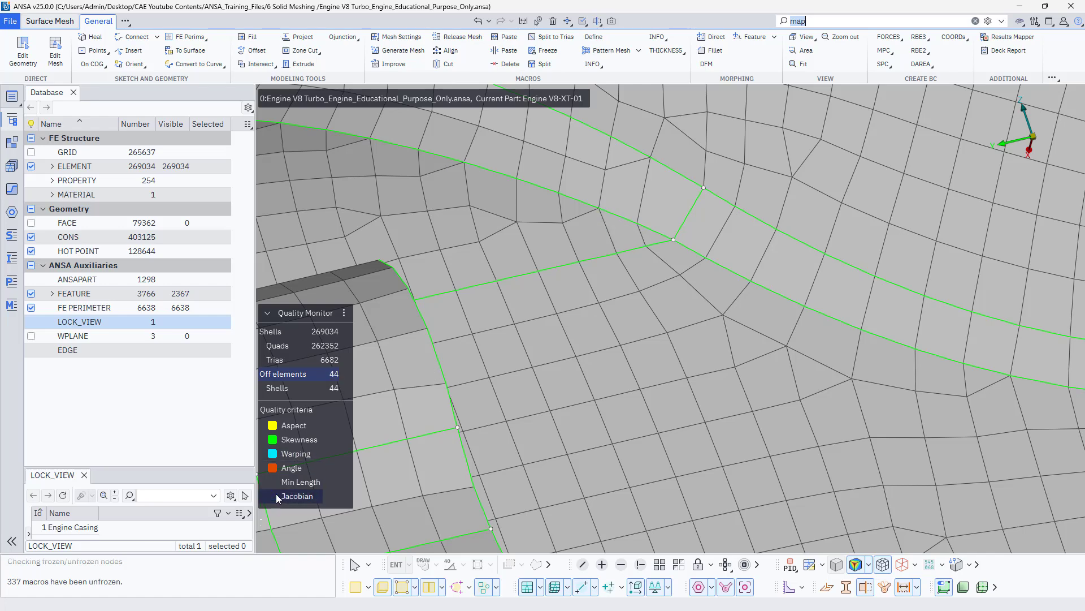
# Turn off the remaining quality criteria, and turn on Aspect, Skewness, Warping, Angle, Min Length and Jacobian
pyautogui.click(272, 454)
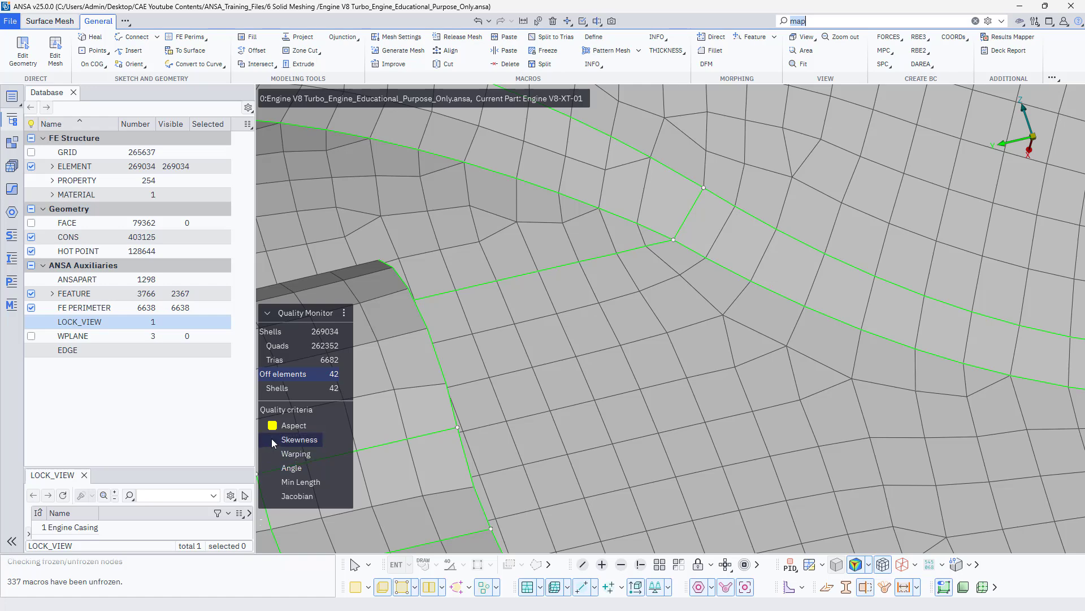
pyautogui.click(272, 426)
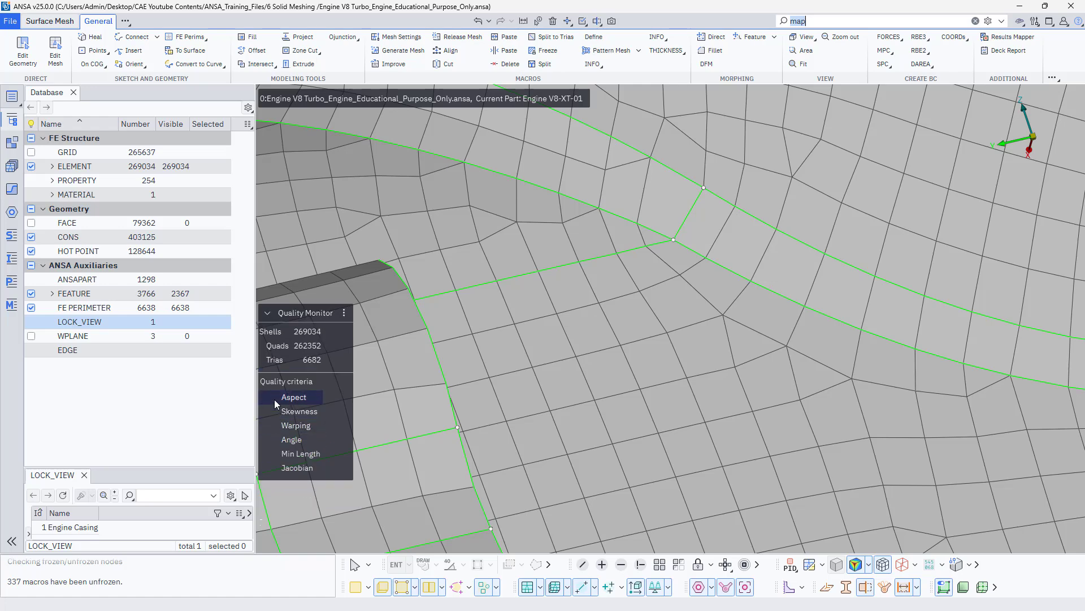
pyautogui.click(274, 399)
pyautogui.click(277, 442)
pyautogui.click(273, 457)
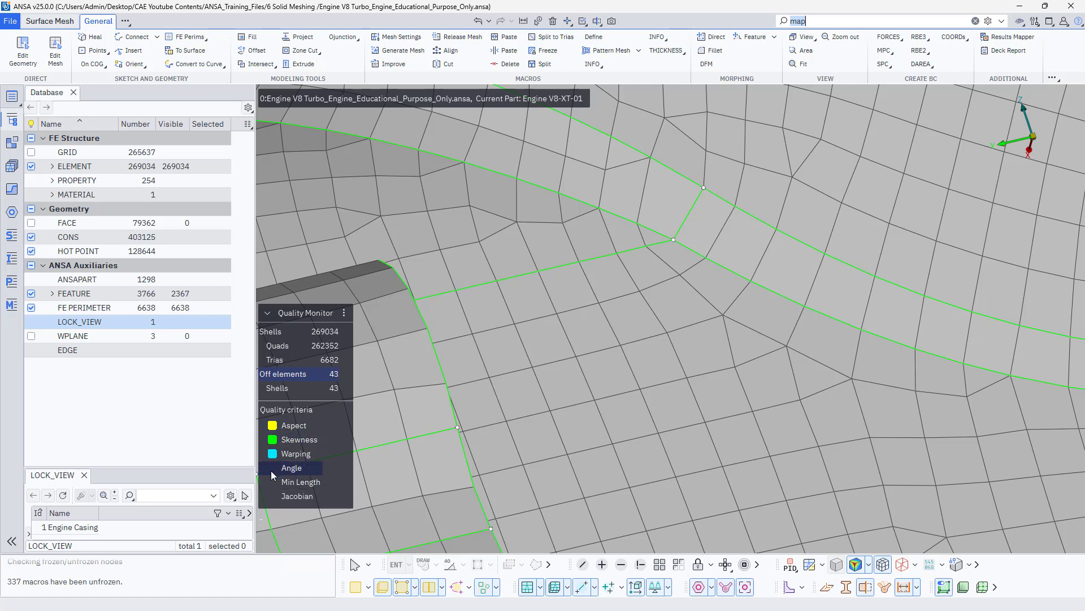
pyautogui.click(272, 496)
pyautogui.click(273, 481)
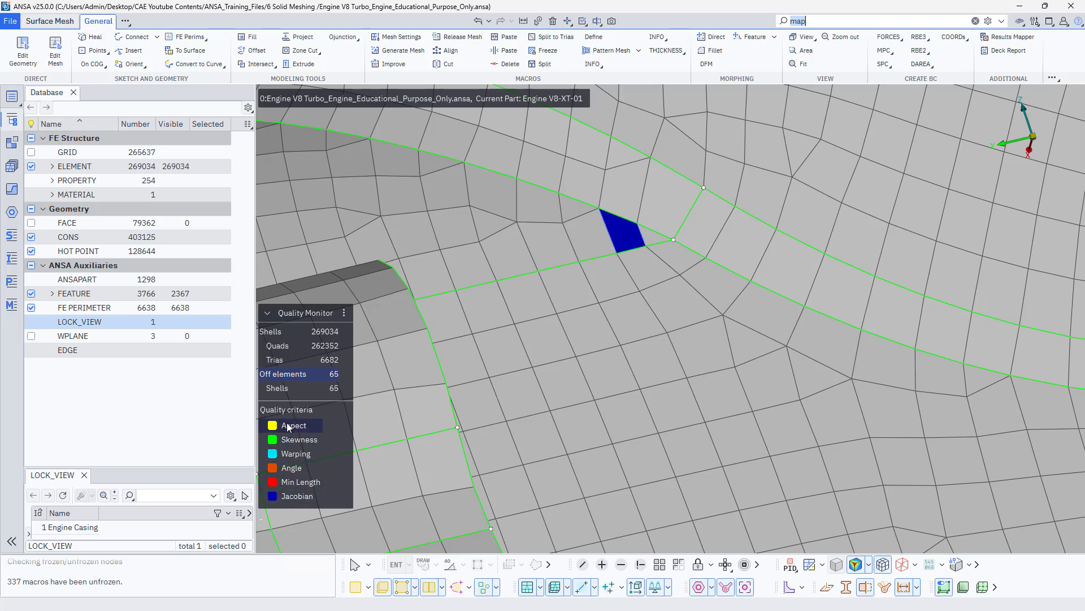
# Isolate the casing's shells that violate the quality criteria and inspect the aspect and Jacobian failures
pyautogui.rightClick(294, 390)
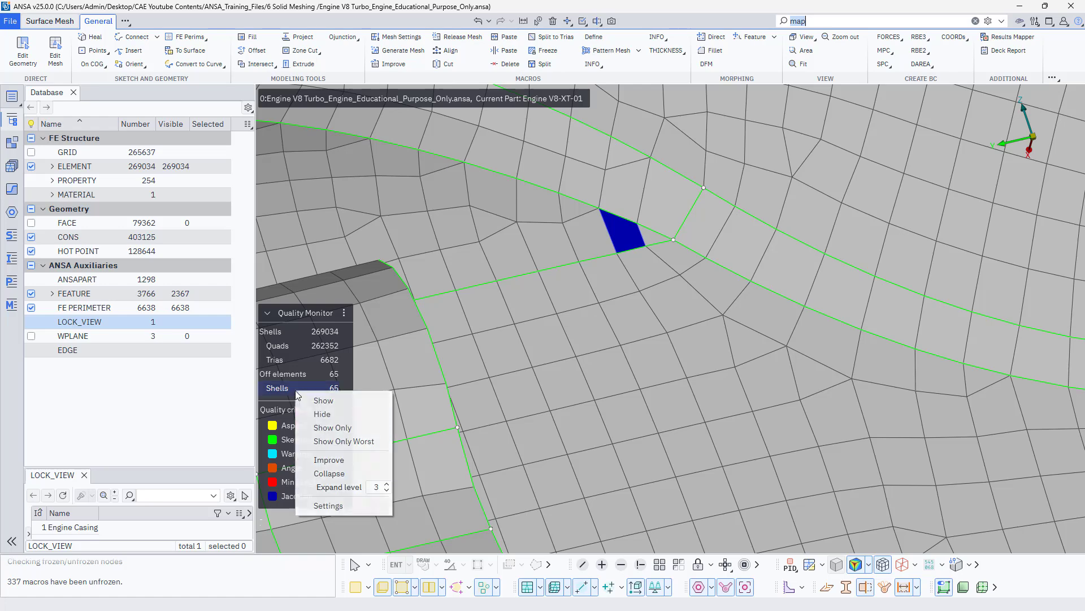
pyautogui.click(329, 442)
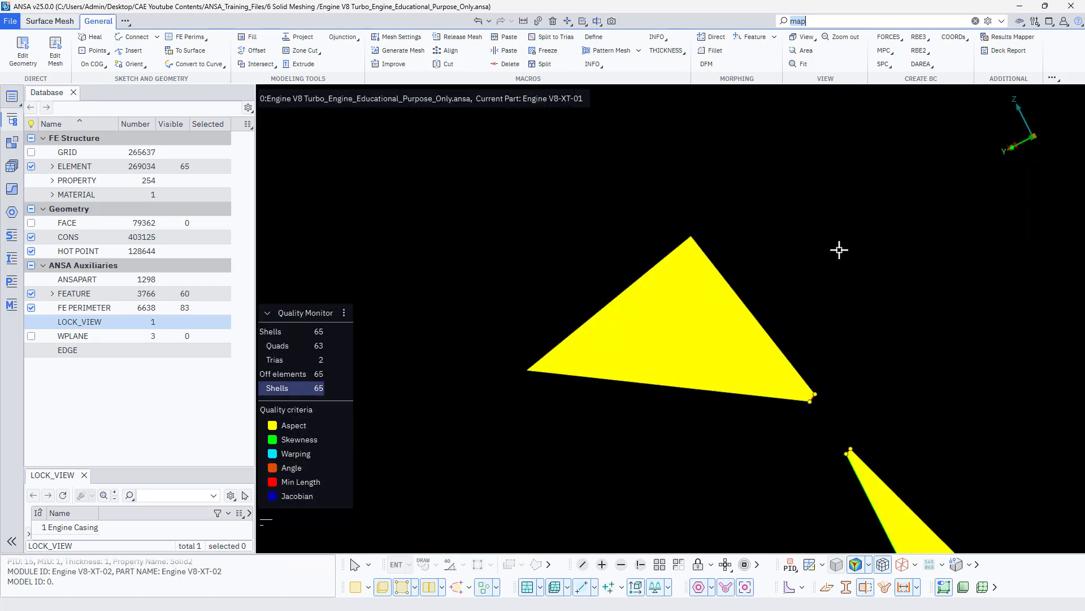
pyautogui.scroll(-2, 622, 313)
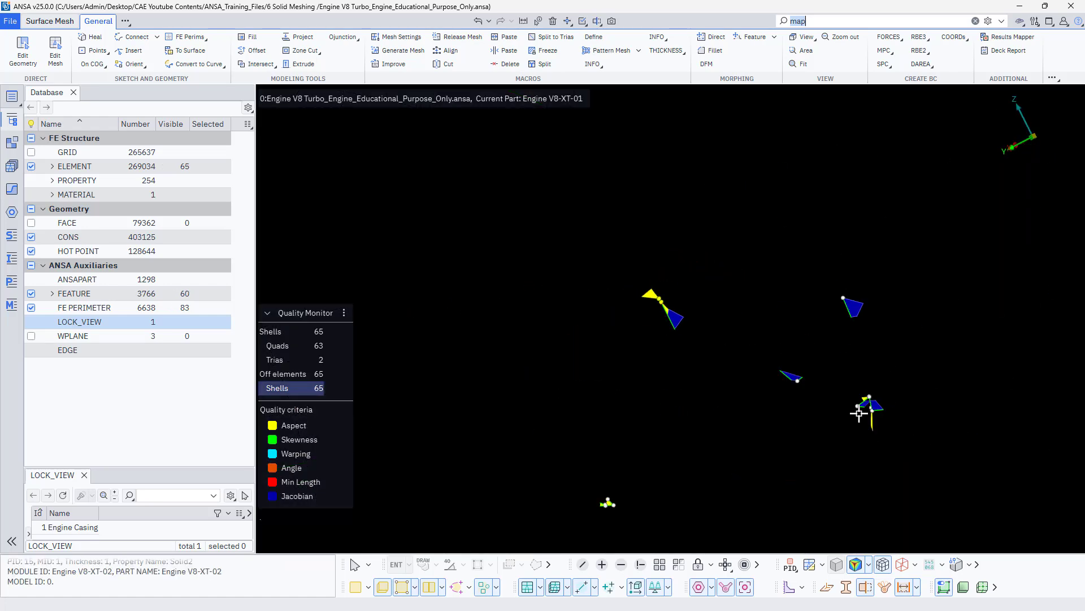
pyautogui.scroll(2, 859, 413)
pyautogui.keyDown('ctrl'); pyautogui.moveTo(853, 430); pyautogui.dragTo(859, 395); pyautogui.keyUp('ctrl')
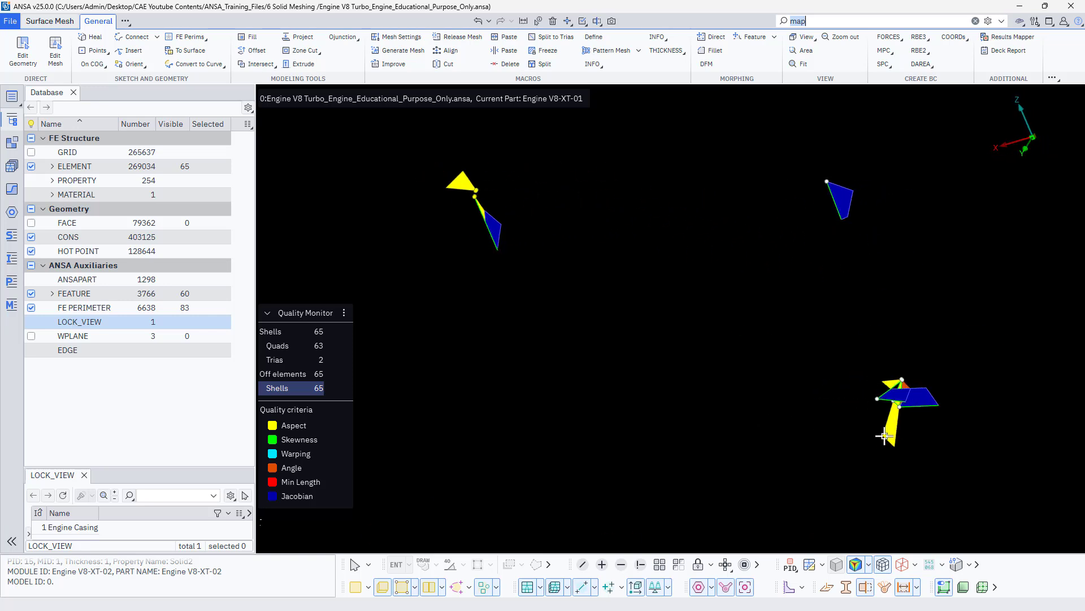
# Add two levels of neighbouring shells around the displayed off-quality shells, checking the aspect failures at a hexagonal hole
pyautogui.scroll(-3, 732, 325)
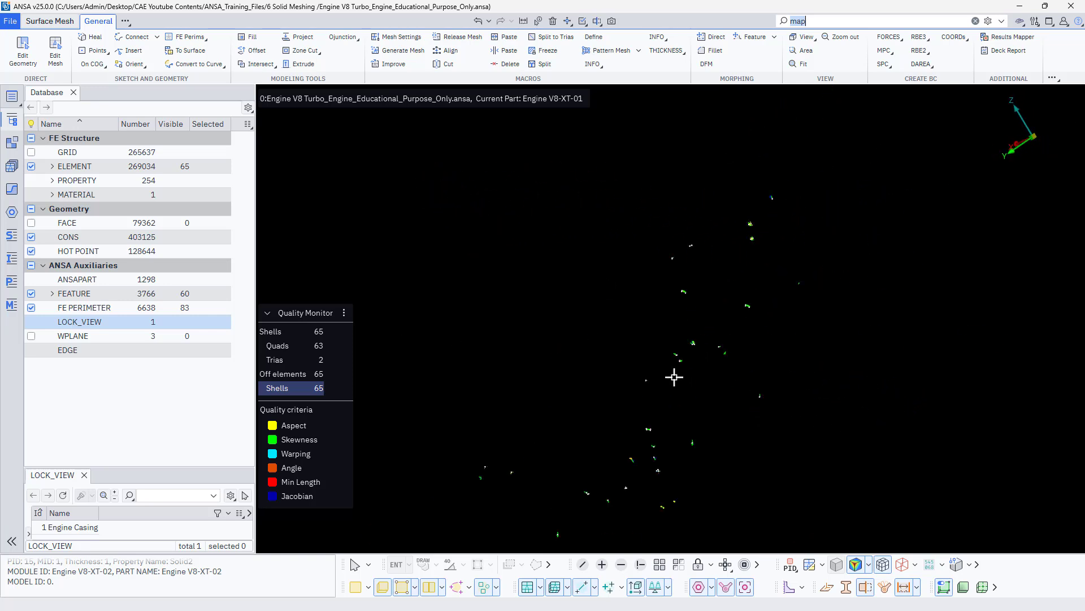
pyautogui.scroll(5, 688, 317)
pyautogui.scroll(3, 690, 356)
pyautogui.keyDown('ctrl'); pyautogui.moveTo(690, 356); pyautogui.dragTo(724, 378); pyautogui.keyUp('ctrl')
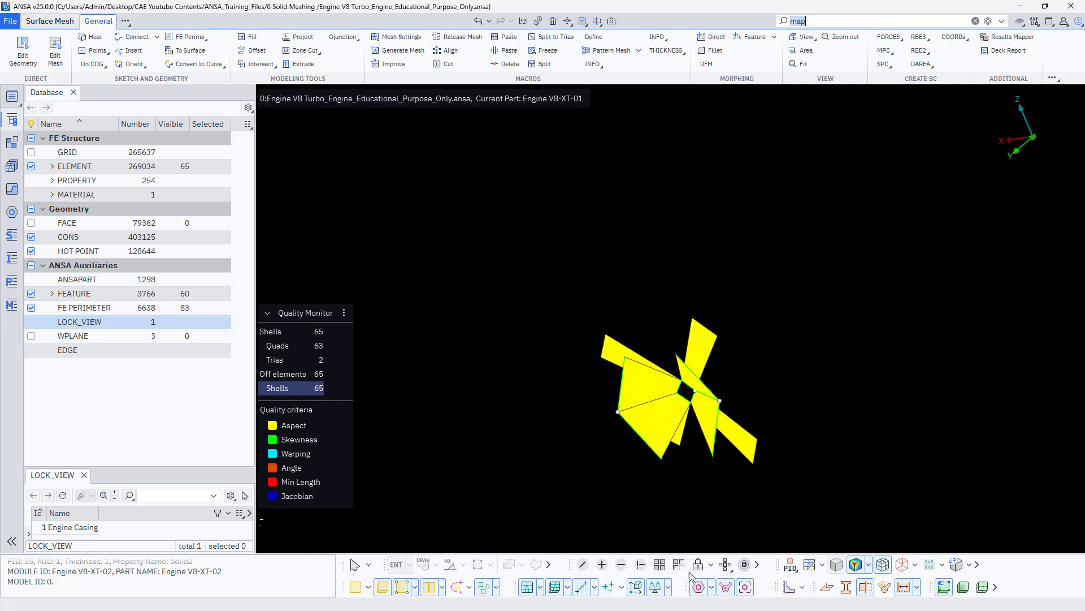
pyautogui.click(730, 567)
pyautogui.click(738, 520)
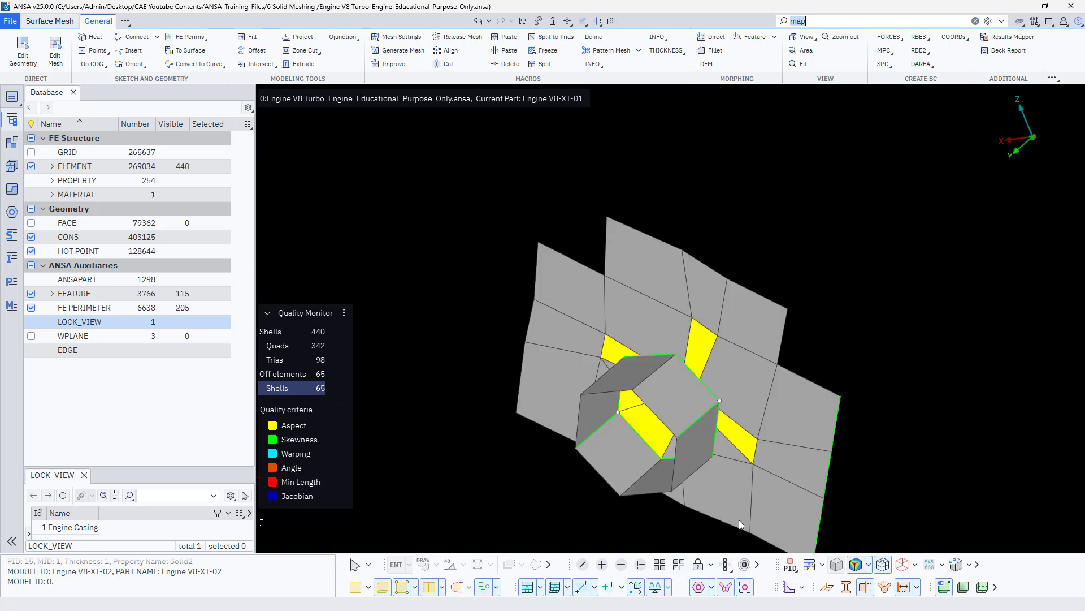
pyautogui.keyDown('ctrl'); pyautogui.moveTo(682, 446); pyautogui.dragTo(703, 551); pyautogui.keyUp('ctrl')
pyautogui.scroll(3, 700, 415)
pyautogui.scroll(-3, 700, 415)
pyautogui.click(728, 567)
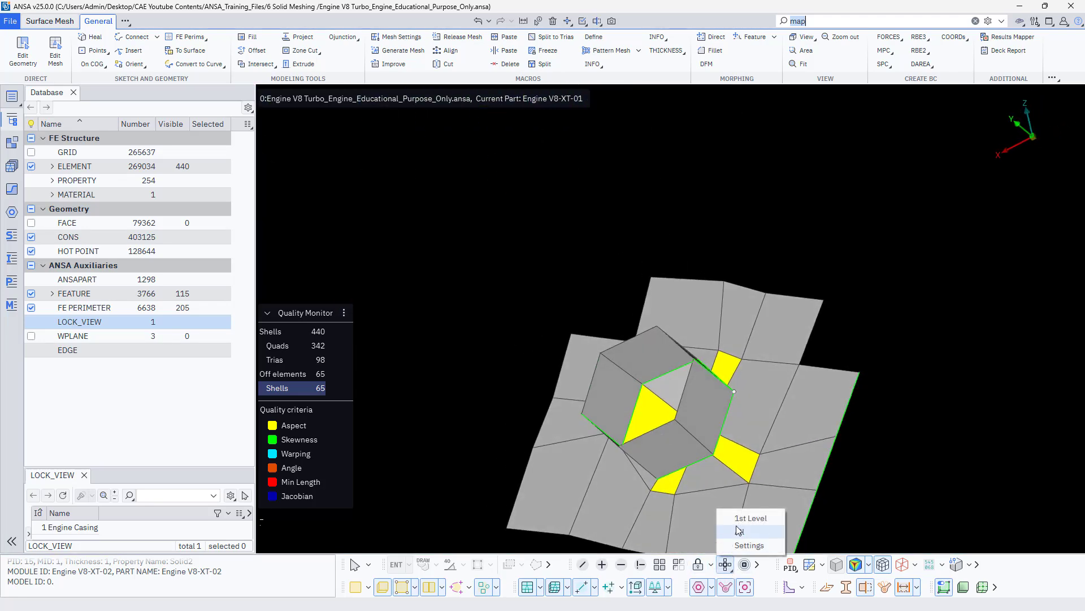
pyautogui.click(738, 520)
# Merge two opposite corner nodes of the small square opening inside the hexagonal hole, using Paste Nodes with the Pairs option
pyautogui.keyDown('ctrl'); pyautogui.moveTo(707, 469); pyautogui.dragTo(691, 392); pyautogui.keyUp('ctrl')
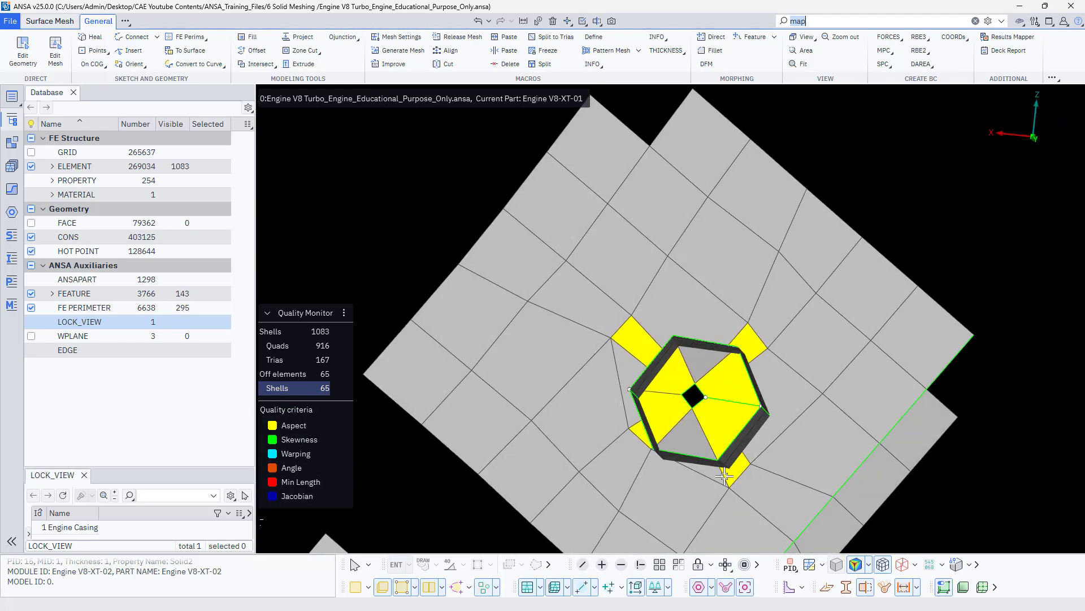
pyautogui.scroll(4, 690, 393)
pyautogui.keyDown('ctrl'); pyautogui.moveTo(720, 431); pyautogui.dragTo(705, 398); pyautogui.keyUp('ctrl')
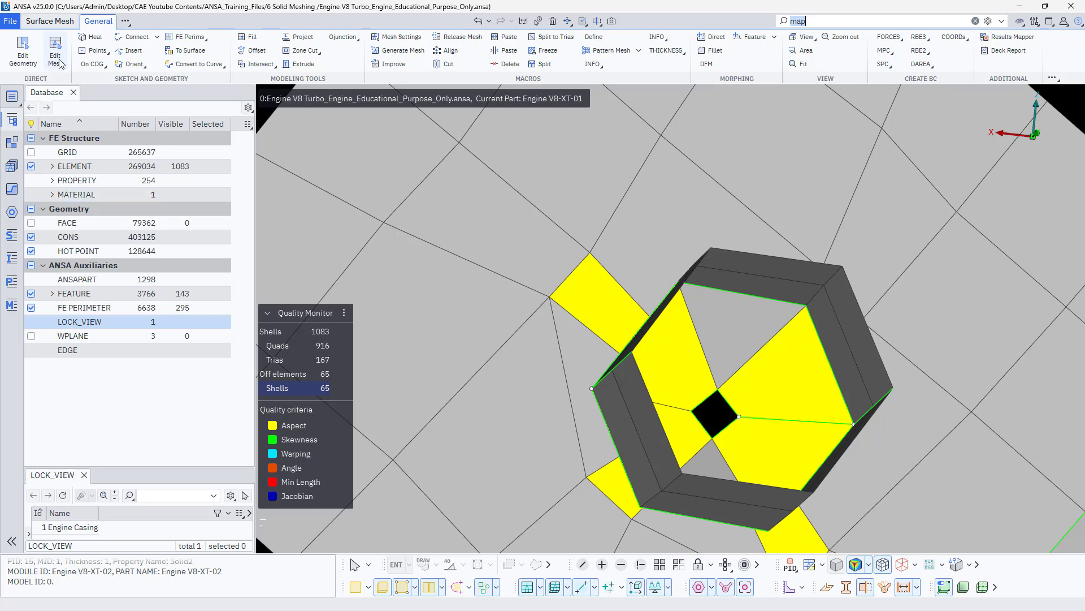
pyautogui.click(502, 52)
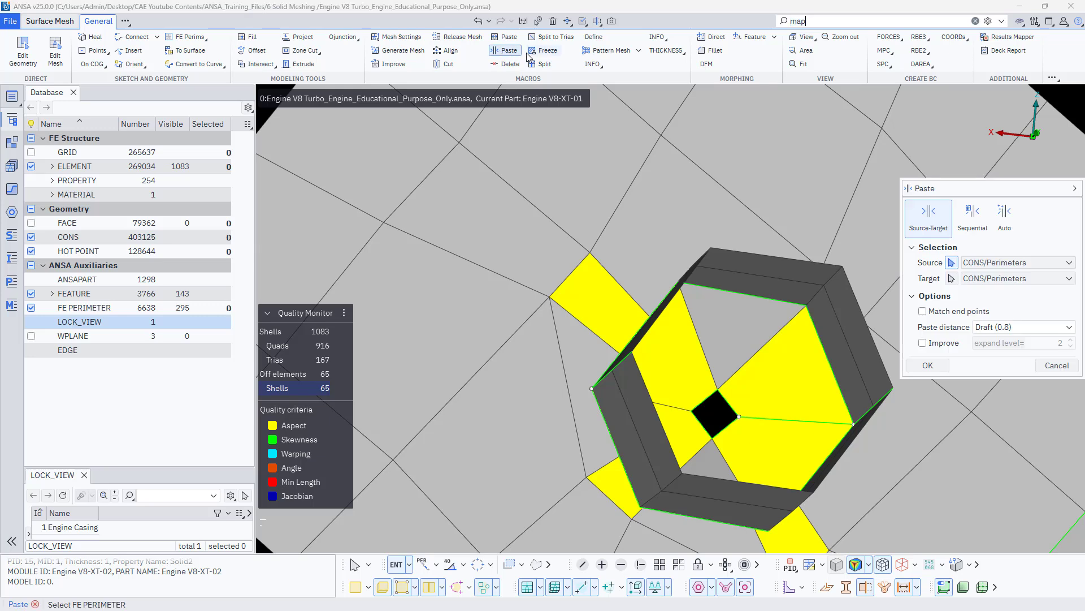
pyautogui.click(506, 37)
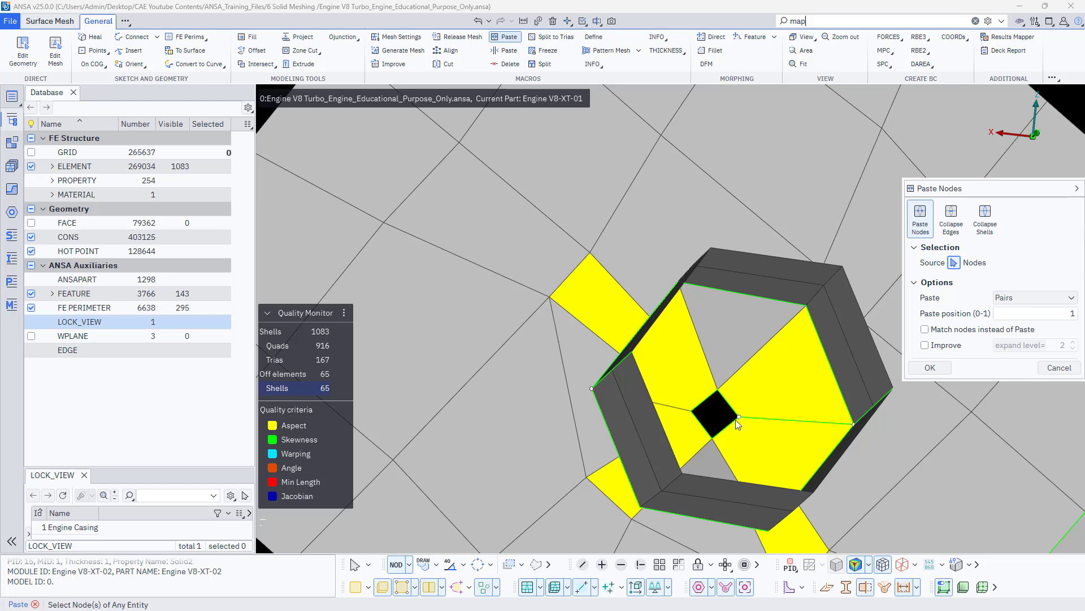
pyautogui.click(1011, 301)
pyautogui.click(1011, 309)
pyautogui.click(739, 416)
pyautogui.click(690, 411)
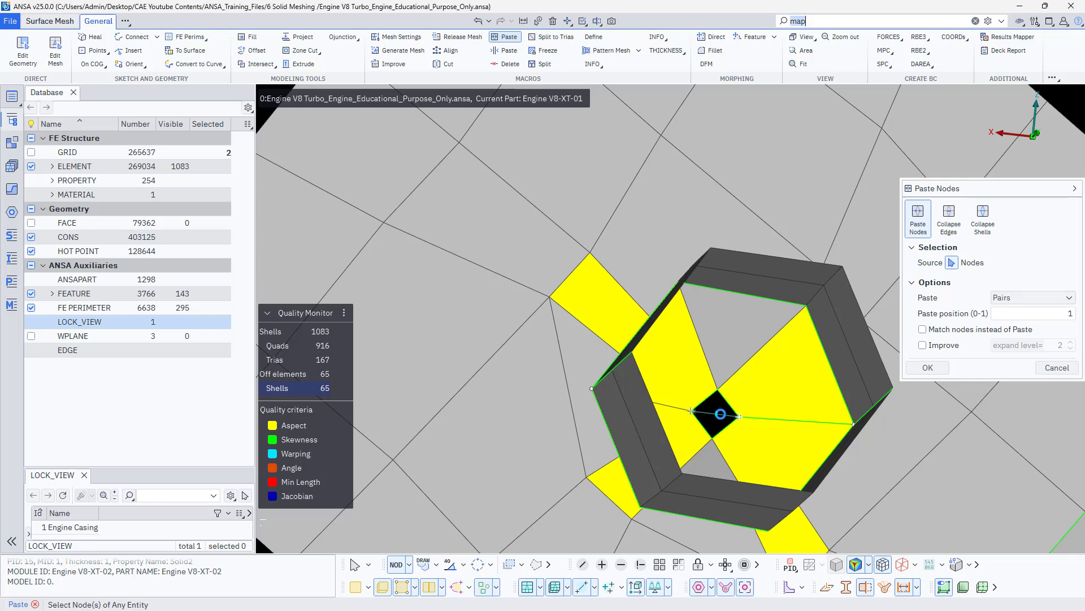
pyautogui.middleClick(721, 414)
# Paste the remaining two corner nodes of the square opening onto the merged node to close it, and finish Paste Nodes
pyautogui.scroll(3, 720, 414)
pyautogui.click(714, 367)
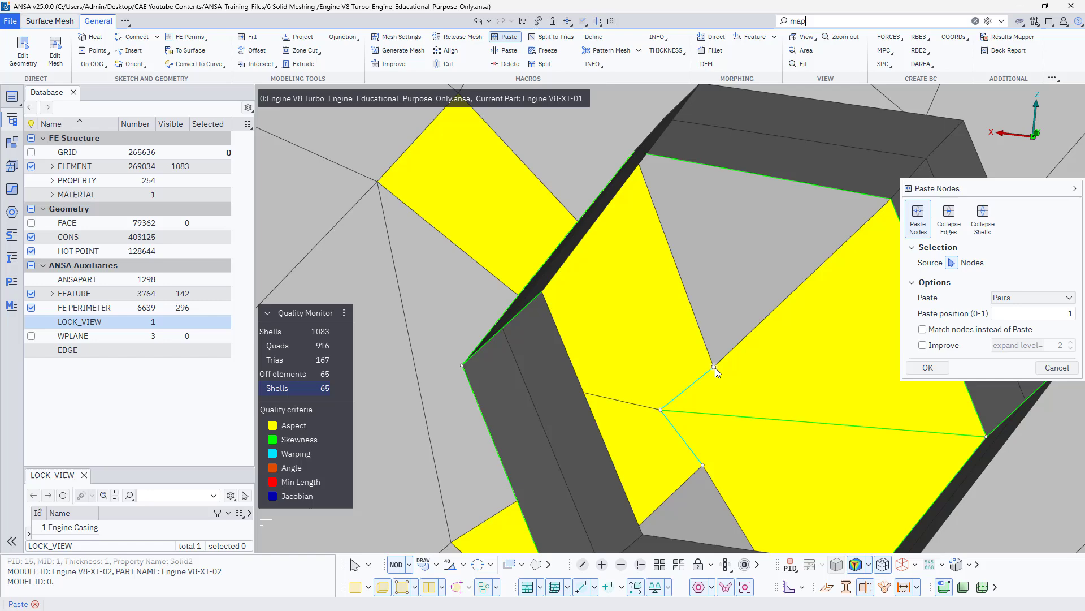
pyautogui.click(662, 411)
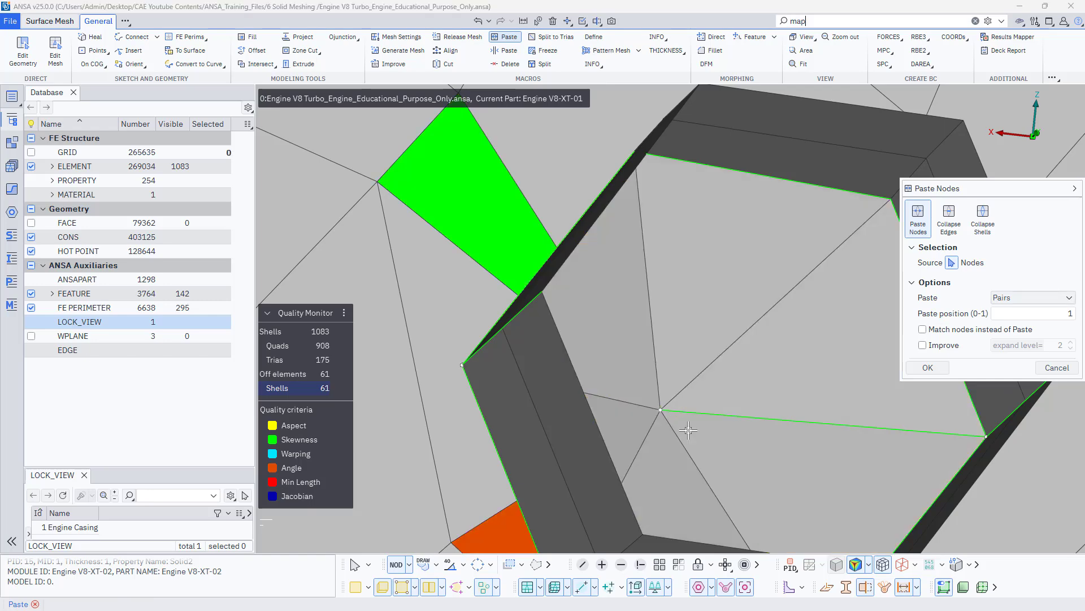
pyautogui.scroll(-5, 666, 414)
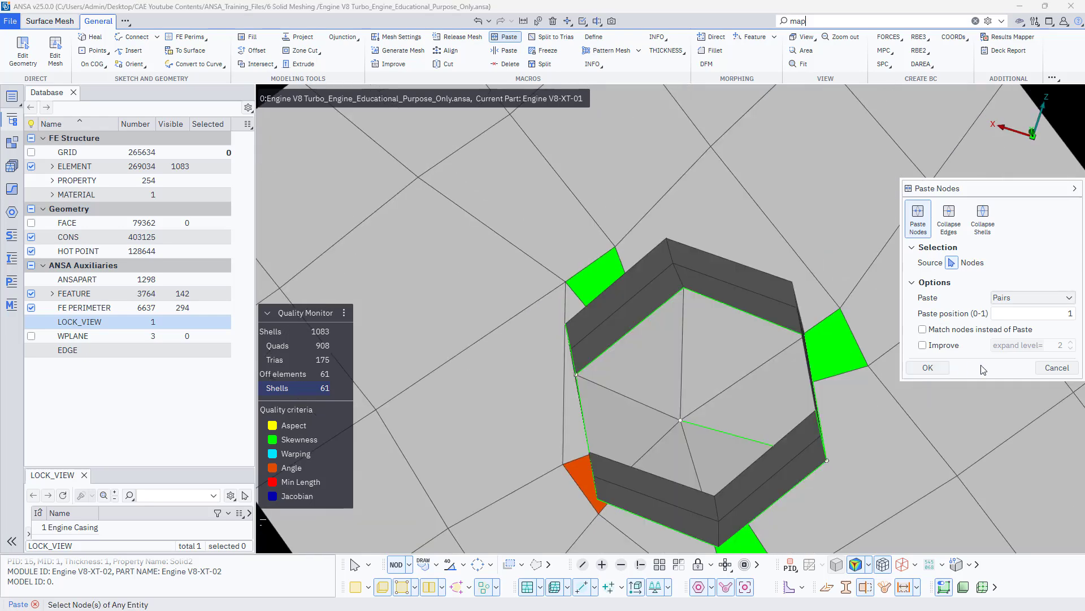
pyautogui.click(1056, 367)
# Repair the skewed and off-angle shells around the hexagonal hole using the Mesh Brush with the Fix Quality action
pyautogui.scroll(-5, 532, 385)
pyautogui.scroll(5, 533, 385)
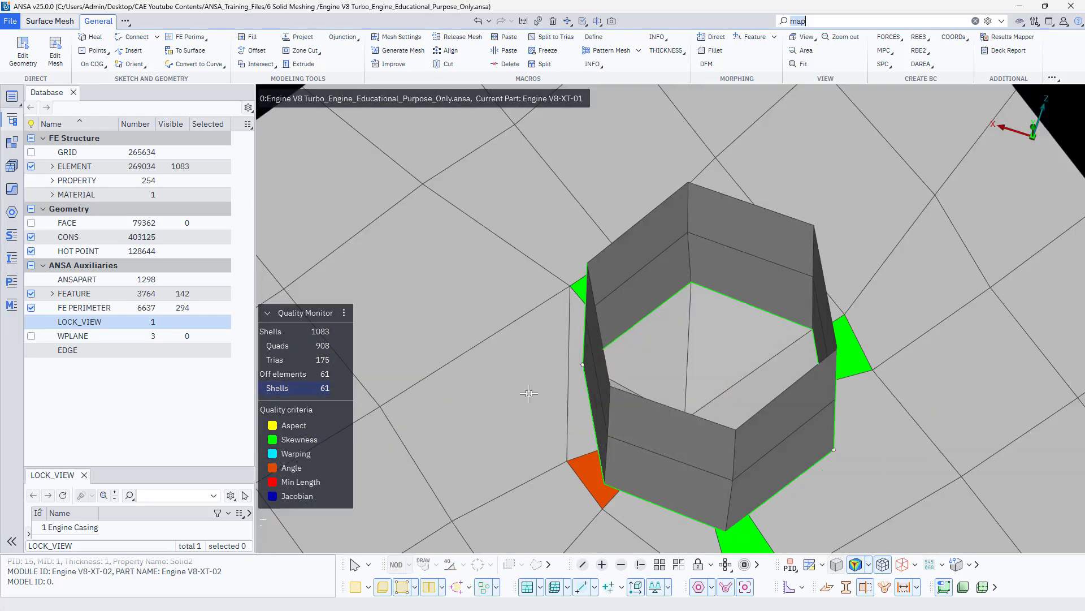
pyautogui.click(23, 51)
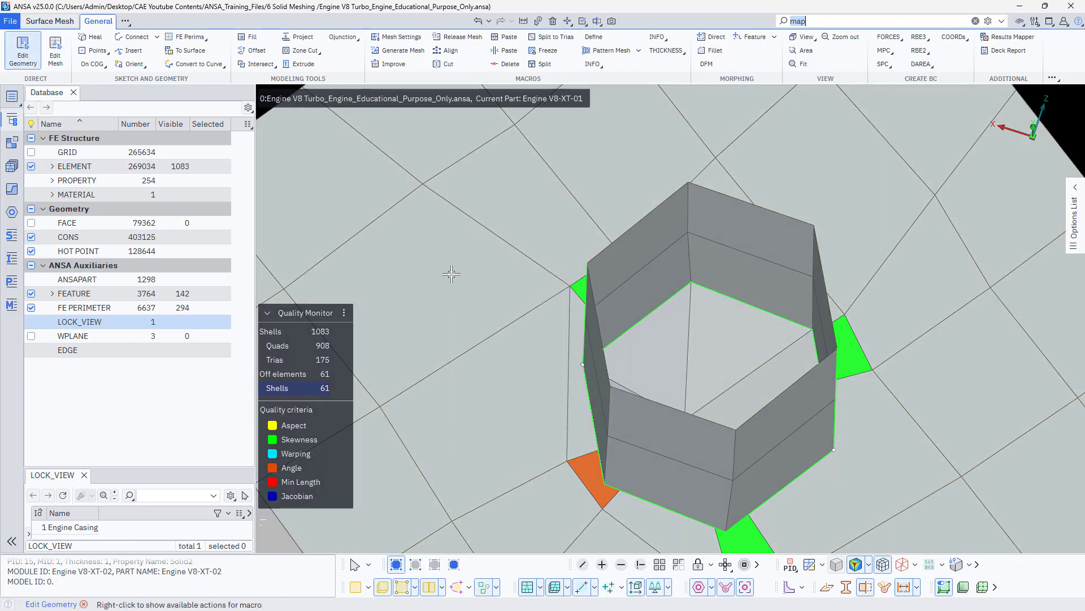
pyautogui.rightClick(453, 277)
pyautogui.click(495, 440)
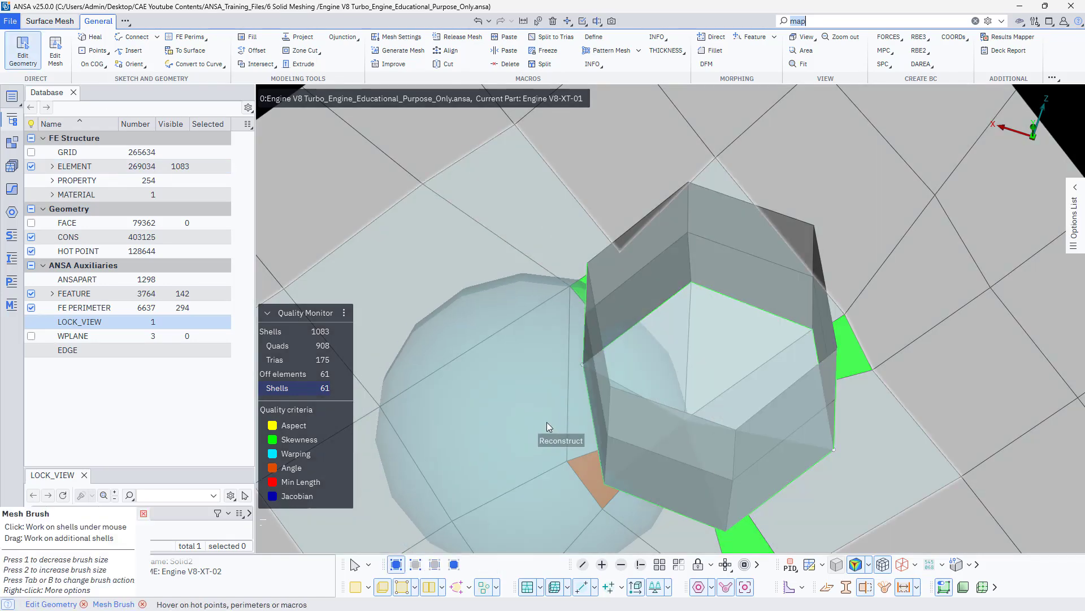
pyautogui.scroll(-3, 558, 402)
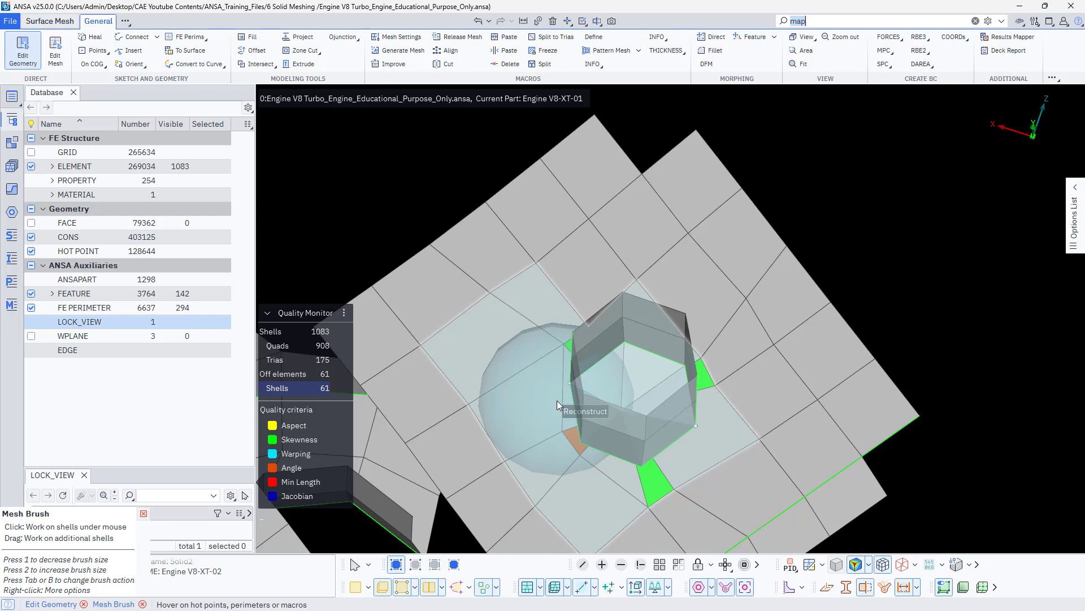
pyautogui.click(586, 448)
pyautogui.scroll(-3, 606, 332)
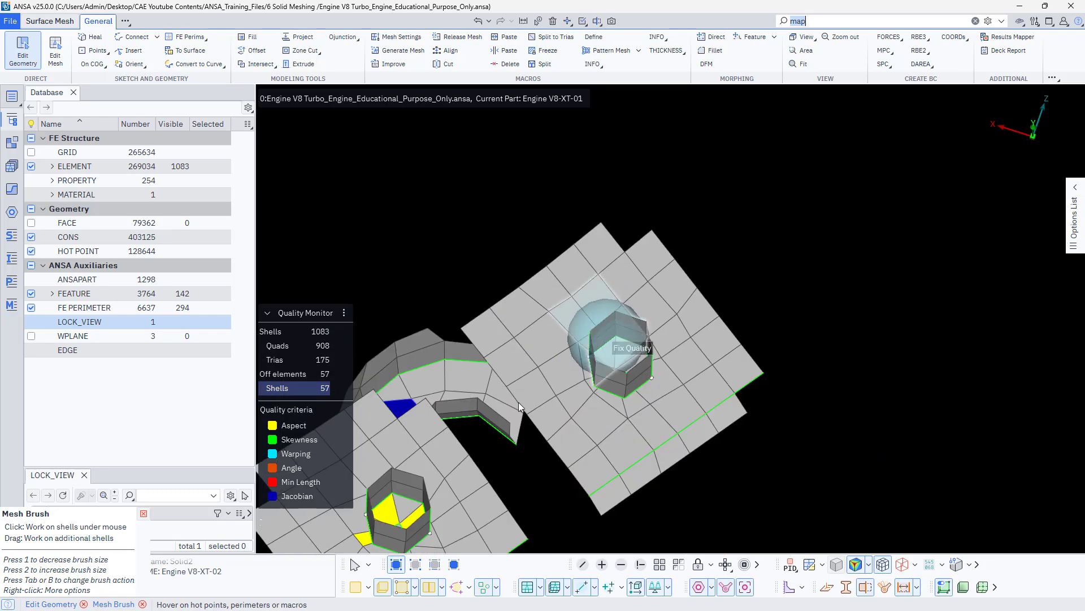
pyautogui.keyDown('ctrl'); pyautogui.moveTo(504, 393); pyautogui.dragTo(510, 387, button='middle'); pyautogui.keyUp('ctrl')
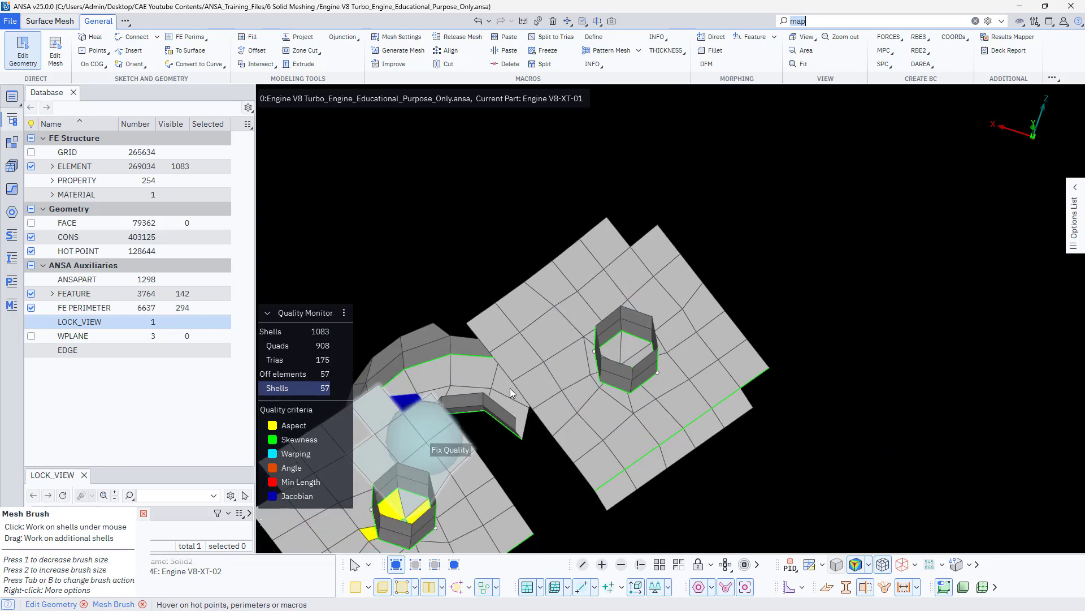
pyautogui.moveTo(510, 388)
pyautogui.keyDown('ctrl'); pyautogui.mouseDown()
pyautogui.moveTo(637, 324)
pyautogui.moveTo(609, 370)
pyautogui.mouseUp(); pyautogui.keyUp('ctrl')
pyautogui.press('Escape')
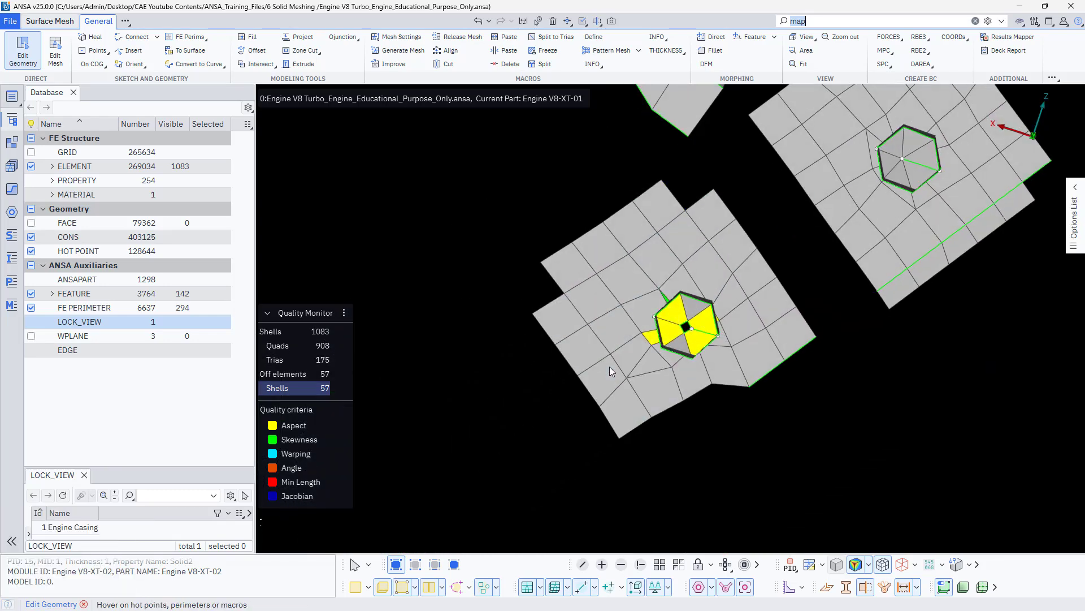
# Close the small square opening in the neighbouring hexagonal hole by moving its corner nodes onto one another with Edit Mesh
pyautogui.click(55, 51)
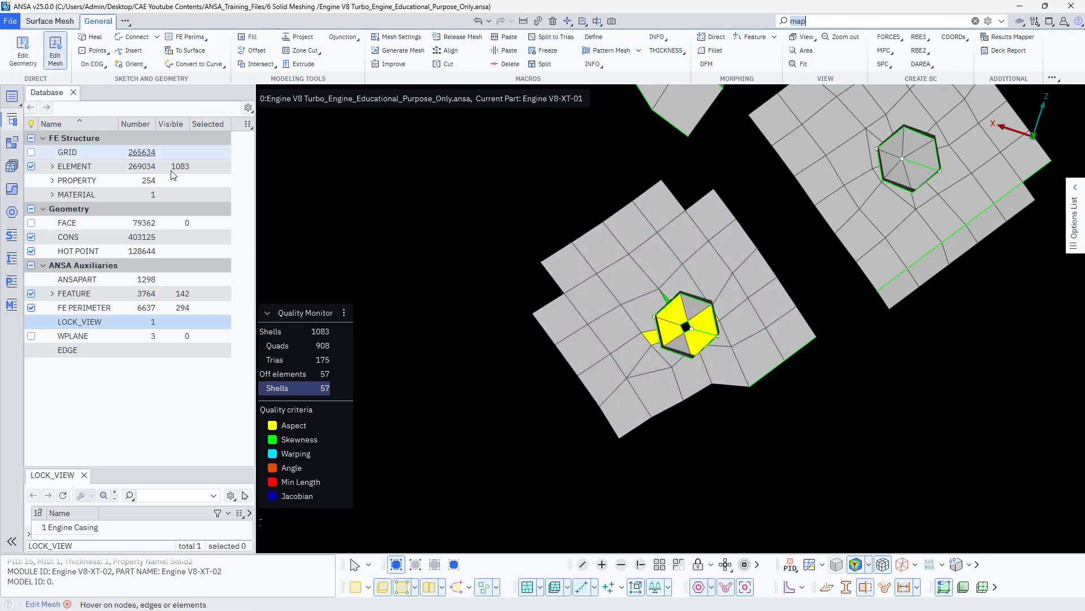
pyautogui.scroll(5, 667, 323)
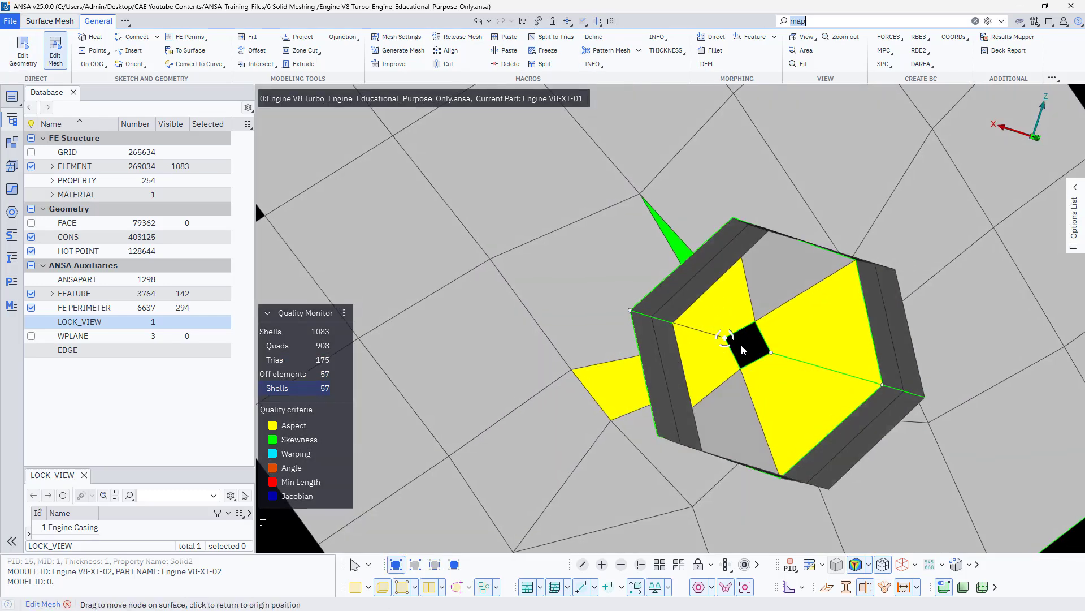
pyautogui.moveTo(741, 344)
pyautogui.mouseDown()
pyautogui.moveTo(791, 356)
pyautogui.moveTo(752, 346)
pyautogui.mouseUp()
pyautogui.scroll(3, 750, 349)
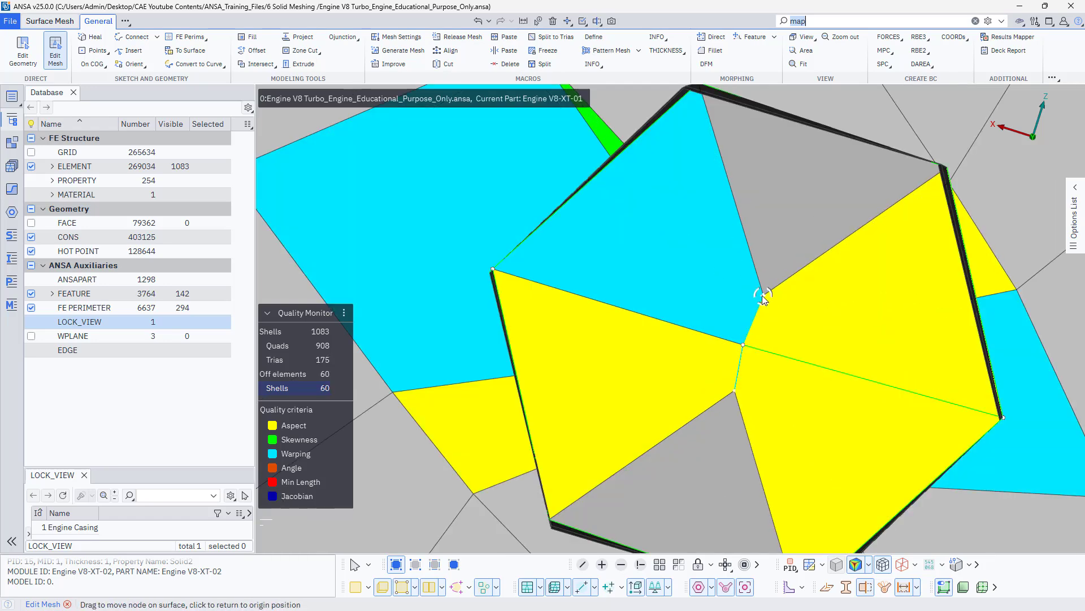
pyautogui.moveTo(762, 296); pyautogui.dragTo(743, 343)
pyautogui.moveTo(735, 391); pyautogui.dragTo(788, 188)
pyautogui.scroll(-3, 735, 366)
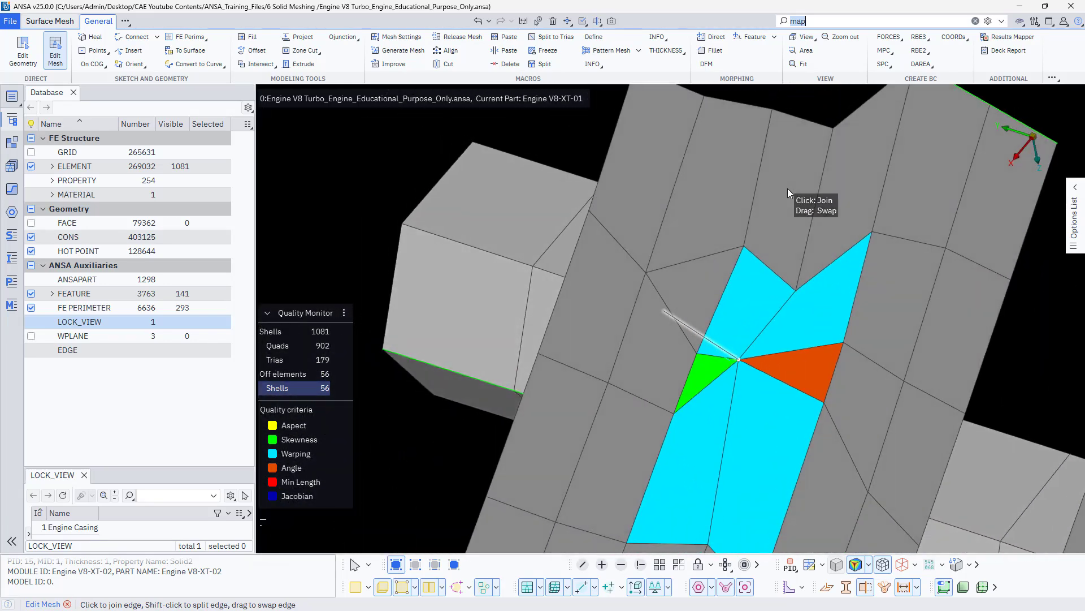
# Align the nodes of the warped shells behind the closed opening to a plane through three surrounding nodes, along the normal vector
pyautogui.keyDown('ctrl'); pyautogui.moveTo(755, 329); pyautogui.dragTo(731, 303); pyautogui.keyUp('ctrl')
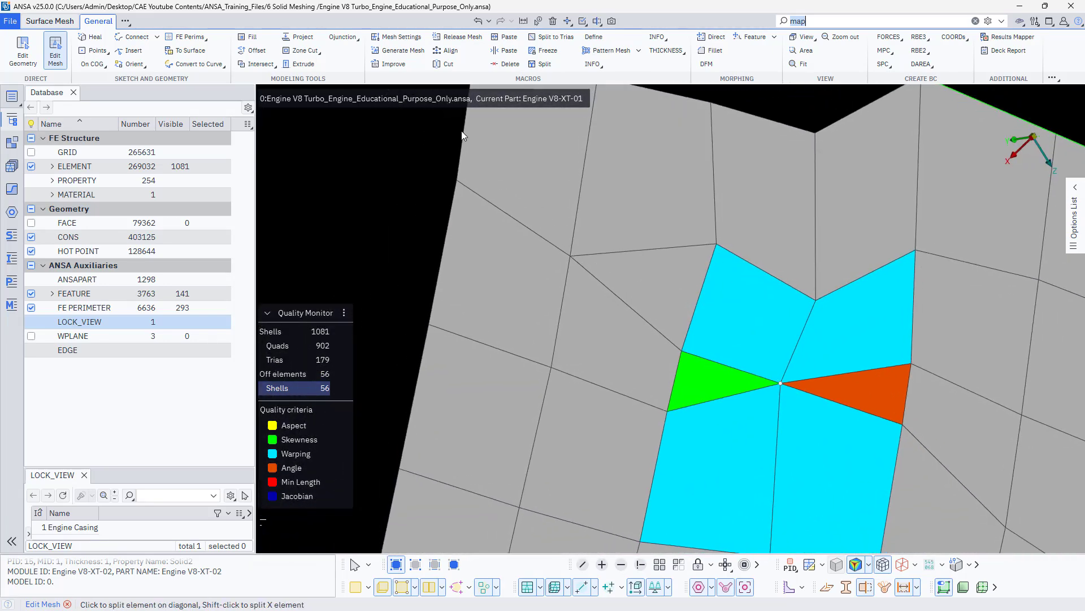
pyautogui.scroll(-10, 780, 384)
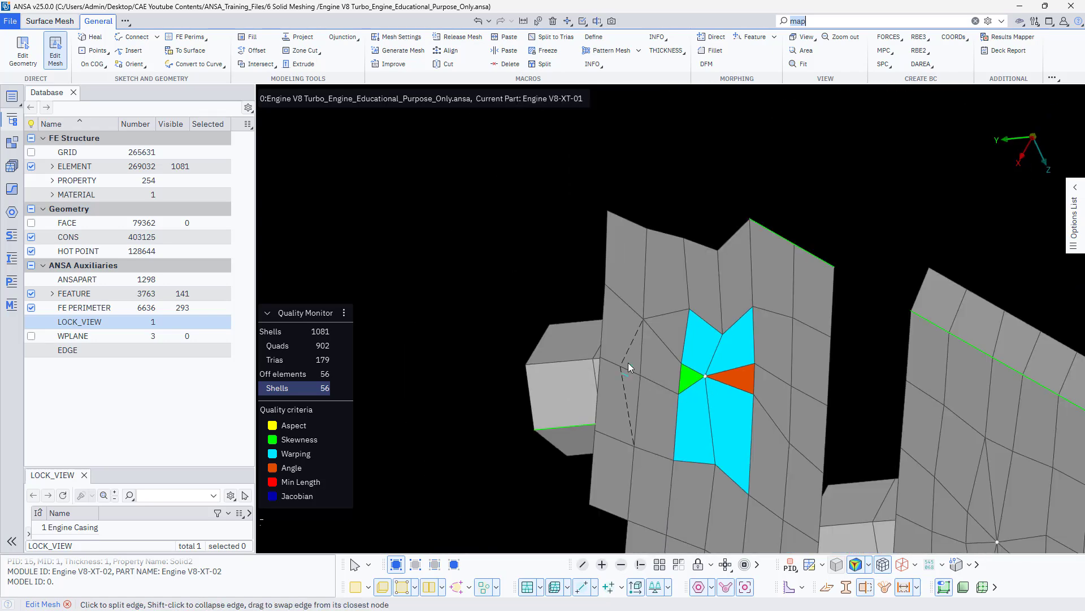
pyautogui.keyDown('ctrl'); pyautogui.moveTo(544, 326); pyautogui.dragTo(515, 311, button='middle'); pyautogui.keyUp('ctrl')
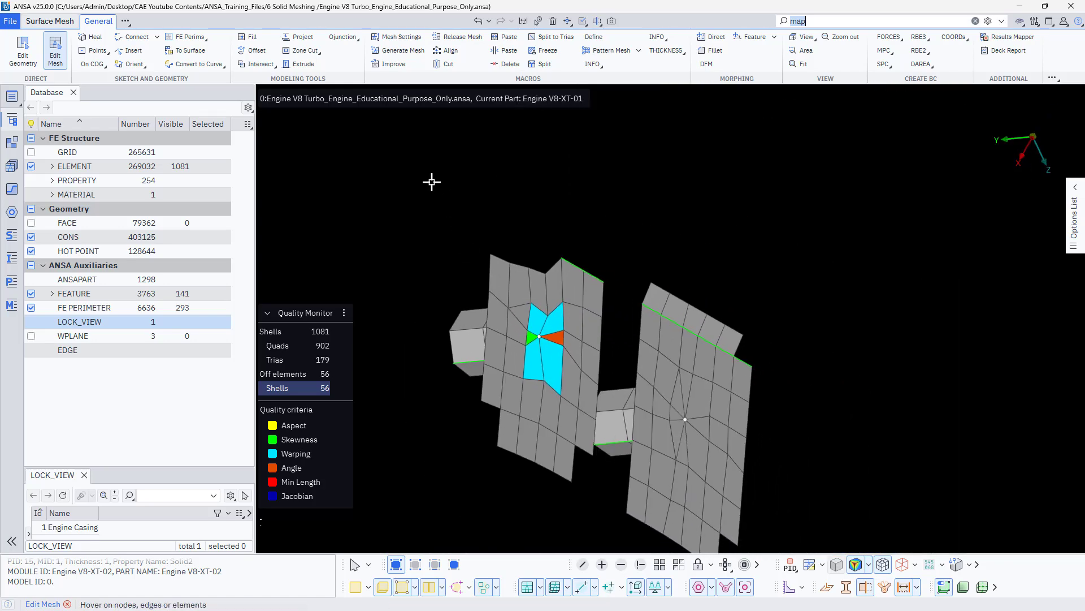
pyautogui.click(450, 50)
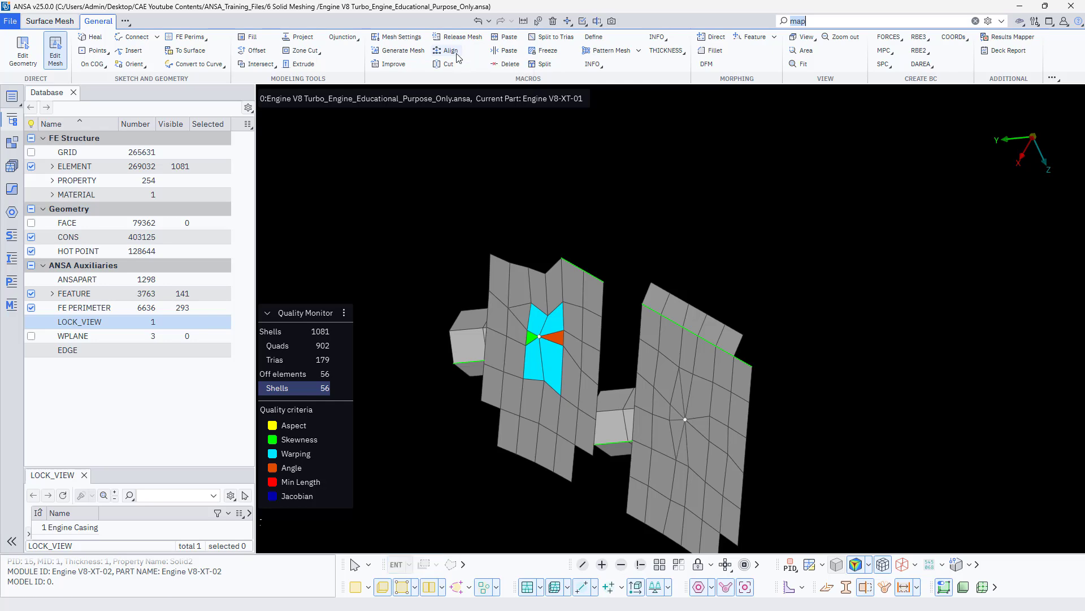
pyautogui.moveTo(795, 224); pyautogui.dragTo(968, 198)
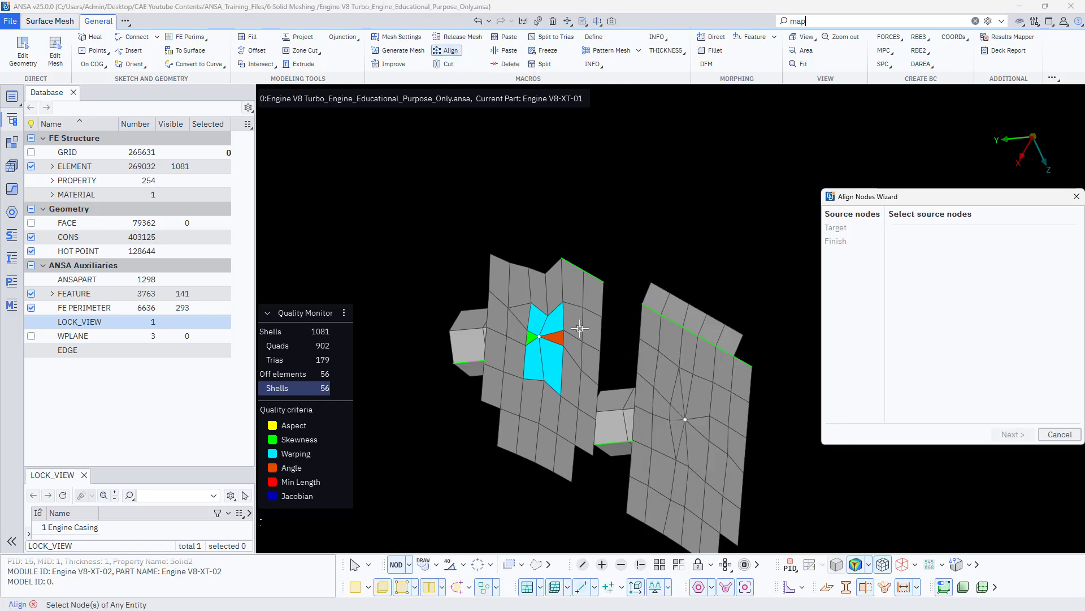
pyautogui.scroll(5, 559, 334)
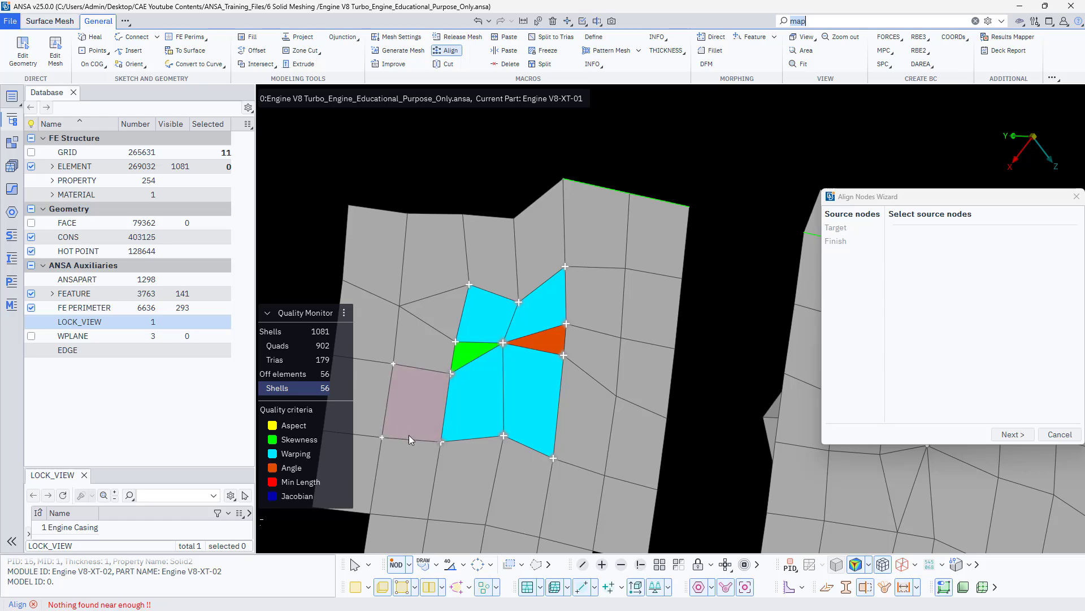
pyautogui.keyDown('ctrl'); pyautogui.moveTo(411, 439); pyautogui.dragTo(431, 423); pyautogui.keyUp('ctrl')
pyautogui.middleClick(462, 412)
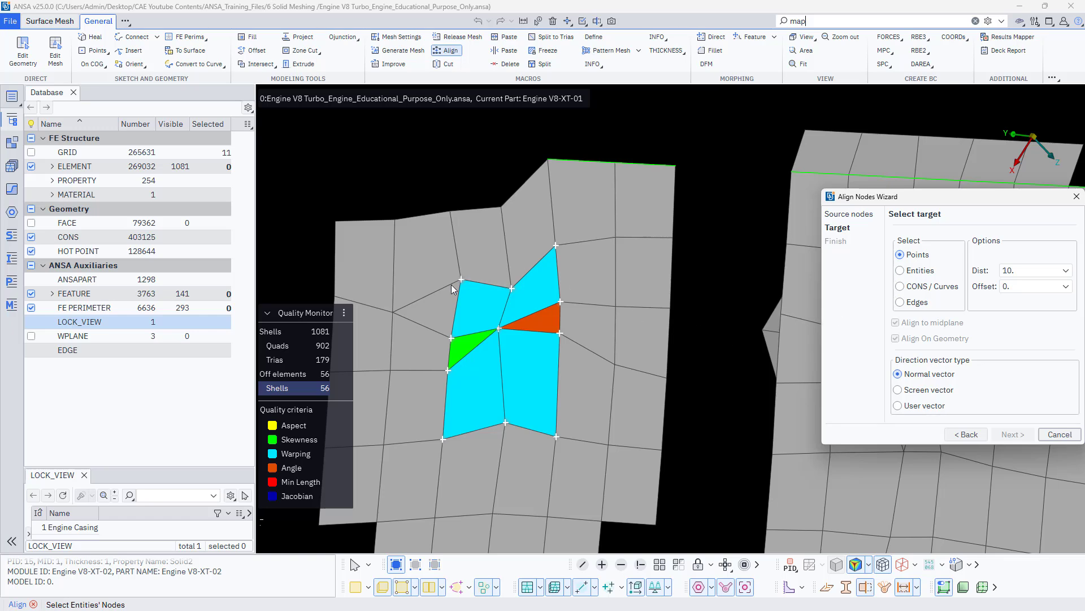
pyautogui.click(395, 313)
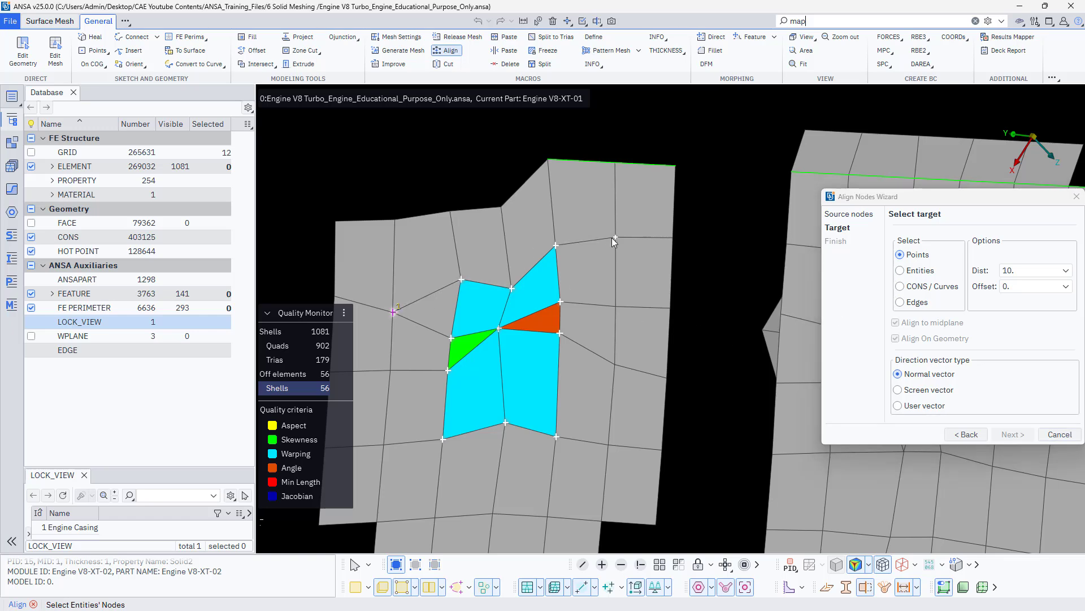
pyautogui.click(547, 515)
pyautogui.moveTo(478, 402)
pyautogui.keyDown('ctrl'); pyautogui.mouseDown()
pyautogui.moveTo(497, 388)
pyautogui.moveTo(521, 395)
pyautogui.moveTo(461, 409)
pyautogui.mouseUp(); pyautogui.keyUp('ctrl')
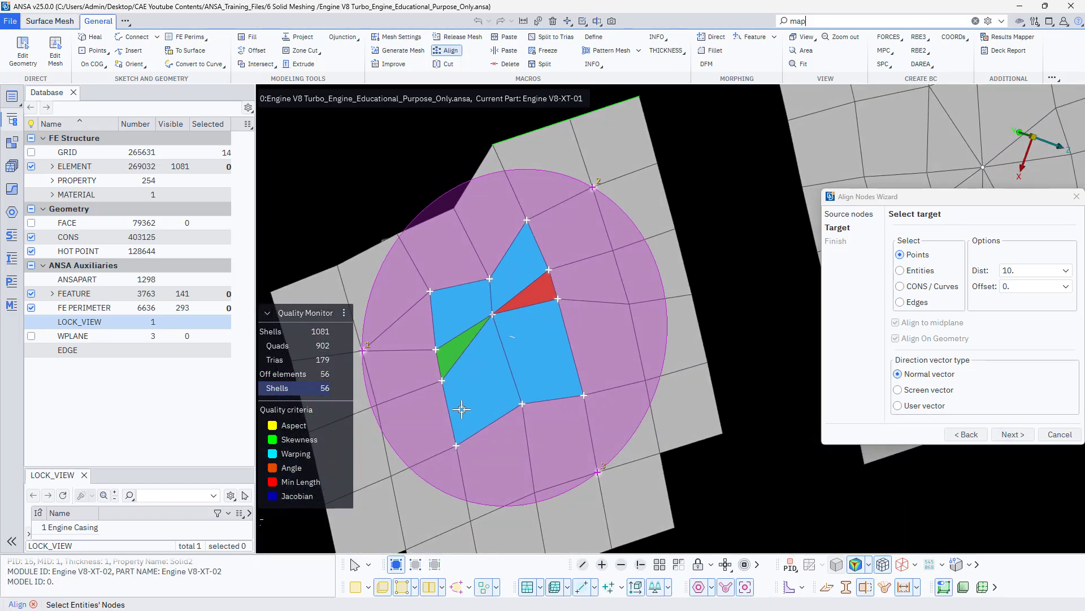
pyautogui.middleClick(461, 409)
pyautogui.middleClick(463, 410)
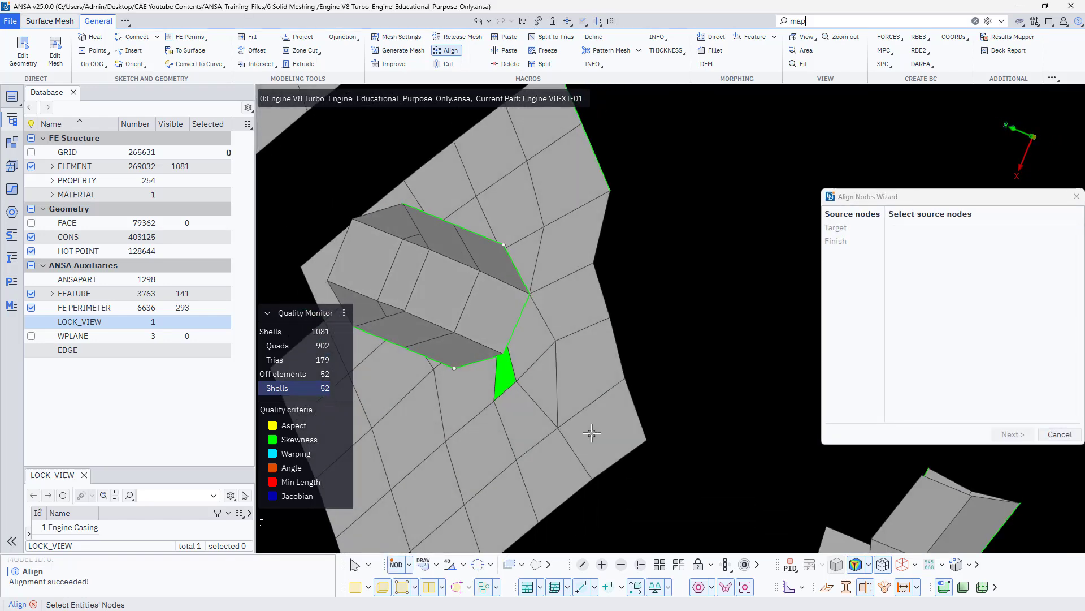
pyautogui.keyDown('ctrl'); pyautogui.moveTo(592, 433); pyautogui.dragTo(650, 396); pyautogui.keyUp('ctrl')
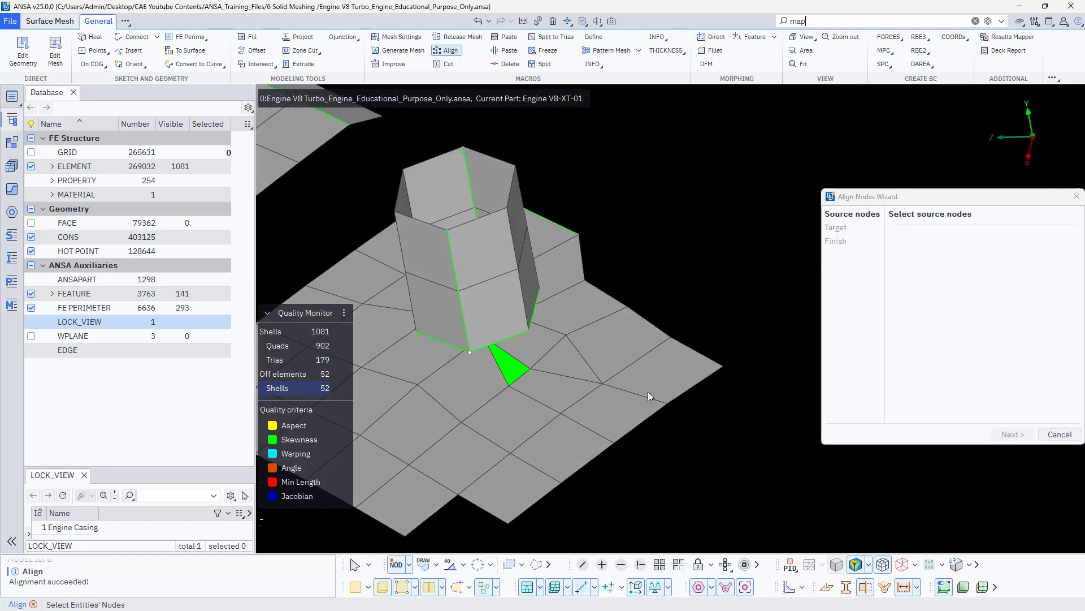
pyautogui.click(1060, 435)
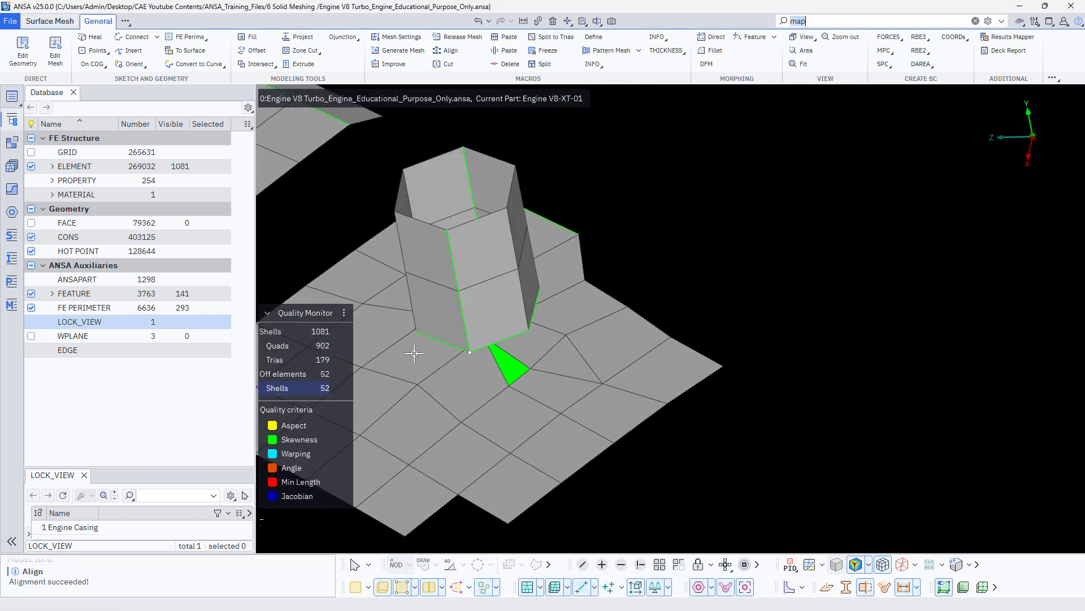
# Repair the skewed triangle at the base of the hexagonal hole with the Mesh Brush in Fix Quality mode
pyautogui.click(23, 51)
pyautogui.rightClick(485, 312)
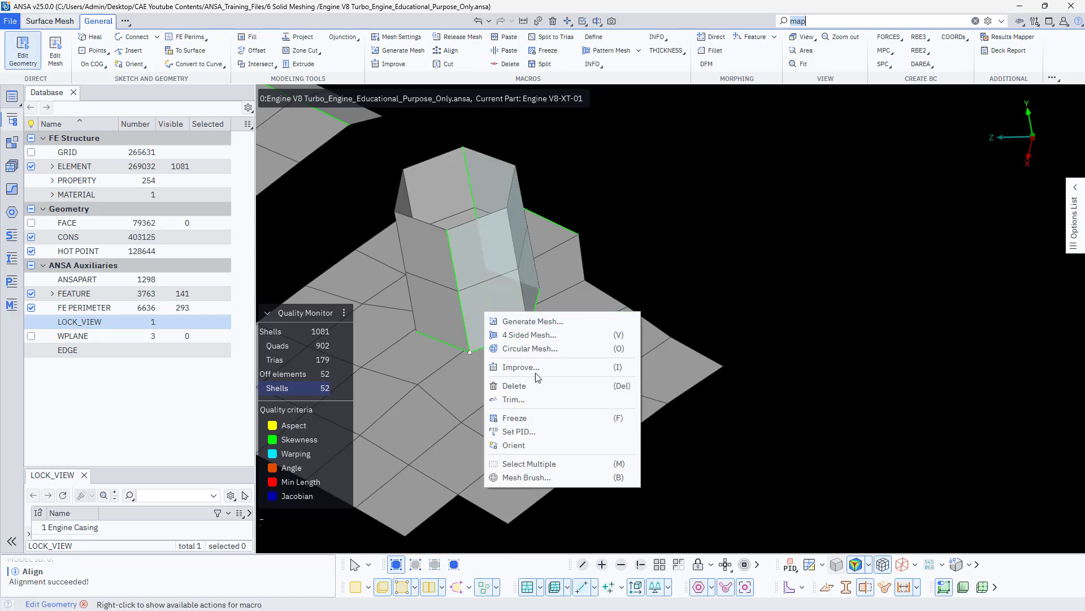
pyautogui.click(537, 477)
pyautogui.moveTo(491, 370)
pyautogui.keyDown('ctrl'); pyautogui.mouseDown()
pyautogui.moveTo(455, 266)
pyautogui.moveTo(456, 396)
pyautogui.mouseUp(); pyautogui.keyUp('ctrl')
pyautogui.click(454, 395)
pyautogui.moveTo(449, 463)
pyautogui.keyDown('ctrl'); pyautogui.mouseDown()
pyautogui.moveTo(528, 435)
pyautogui.moveTo(548, 440)
pyautogui.moveTo(497, 417)
pyautogui.moveTo(564, 354)
pyautogui.moveTo(572, 265)
pyautogui.moveTo(592, 241)
pyautogui.mouseUp(); pyautogui.keyUp('ctrl')
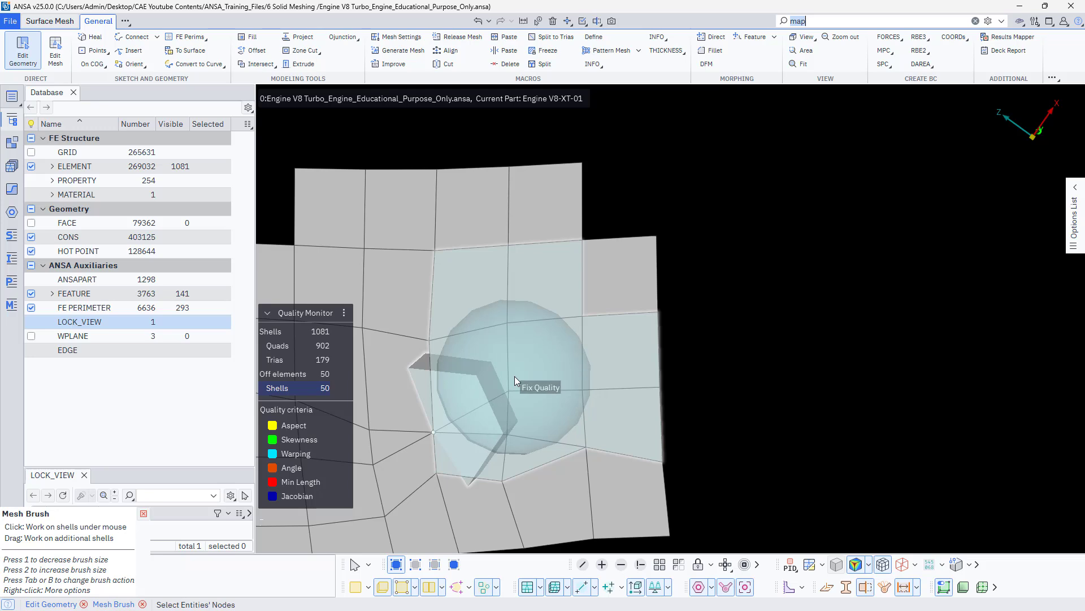
# Switch the Mesh Brush action to Smooth, check the shells around both hexagonal holes from several sides, and leave the brush
pyautogui.press('Tab')
pyautogui.press('Tab')
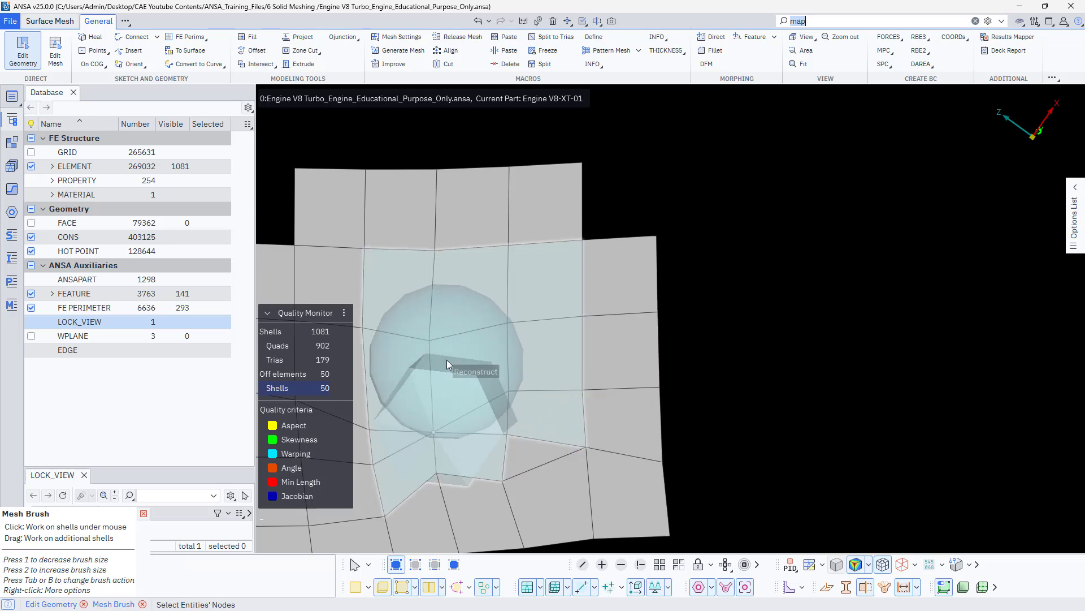
pyautogui.press('Tab')
pyautogui.scroll(-3, 450, 360)
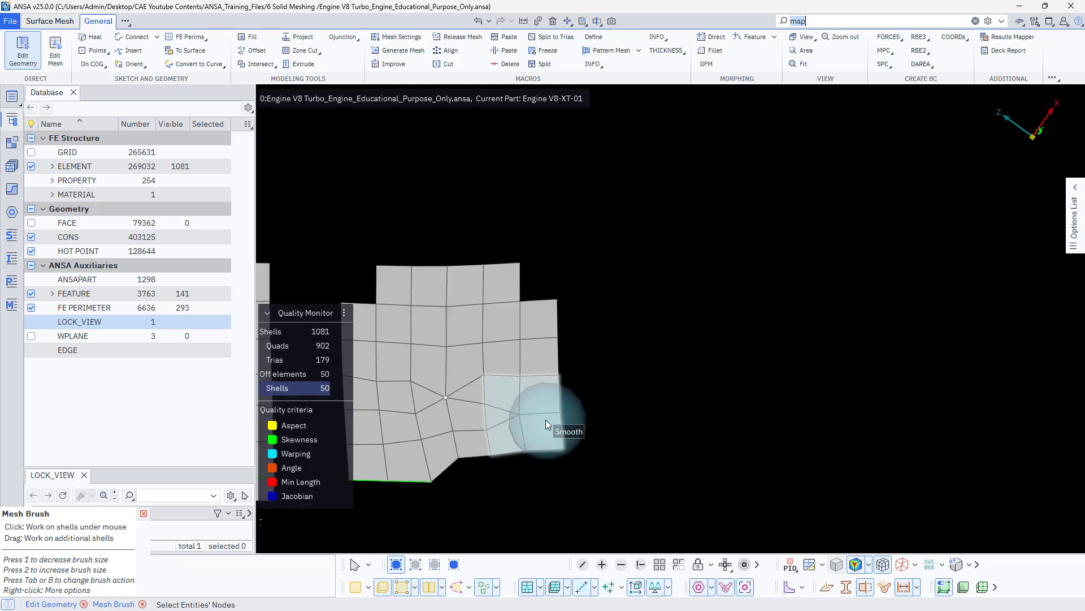
pyautogui.keyDown('ctrl'); pyautogui.moveTo(470, 391); pyautogui.dragTo(465, 514); pyautogui.keyUp('ctrl')
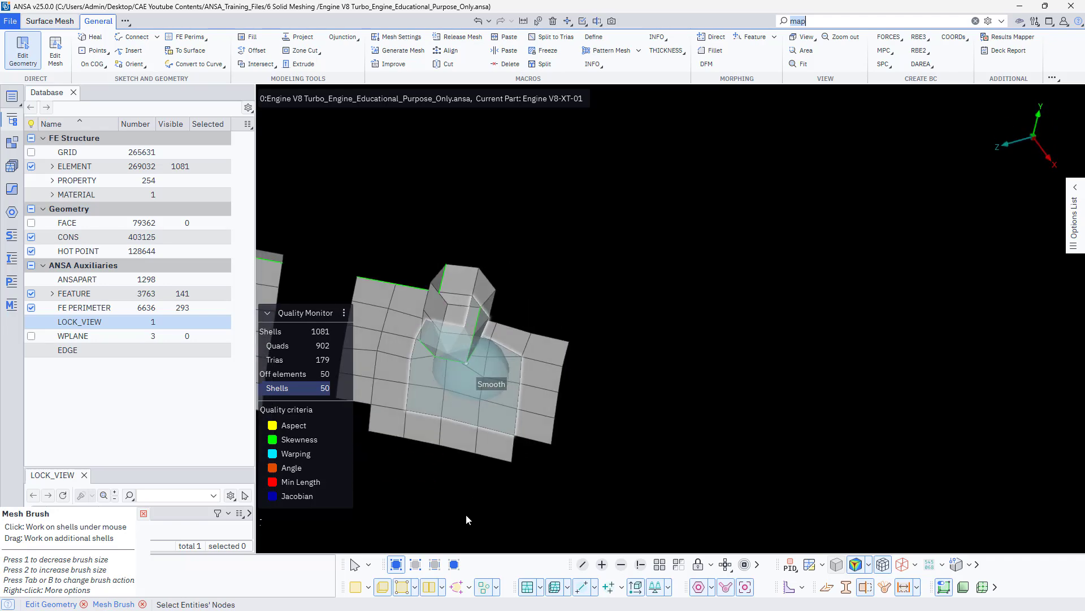
pyautogui.moveTo(390, 487)
pyautogui.keyDown('ctrl'); pyautogui.mouseDown()
pyautogui.moveTo(414, 492)
pyautogui.moveTo(351, 482)
pyautogui.moveTo(358, 494)
pyautogui.moveTo(383, 490)
pyautogui.moveTo(427, 477)
pyautogui.moveTo(432, 462)
pyautogui.moveTo(402, 456)
pyautogui.moveTo(356, 475)
pyautogui.moveTo(373, 494)
pyautogui.mouseUp(); pyautogui.keyUp('ctrl')
pyautogui.scroll(4, 585, 343)
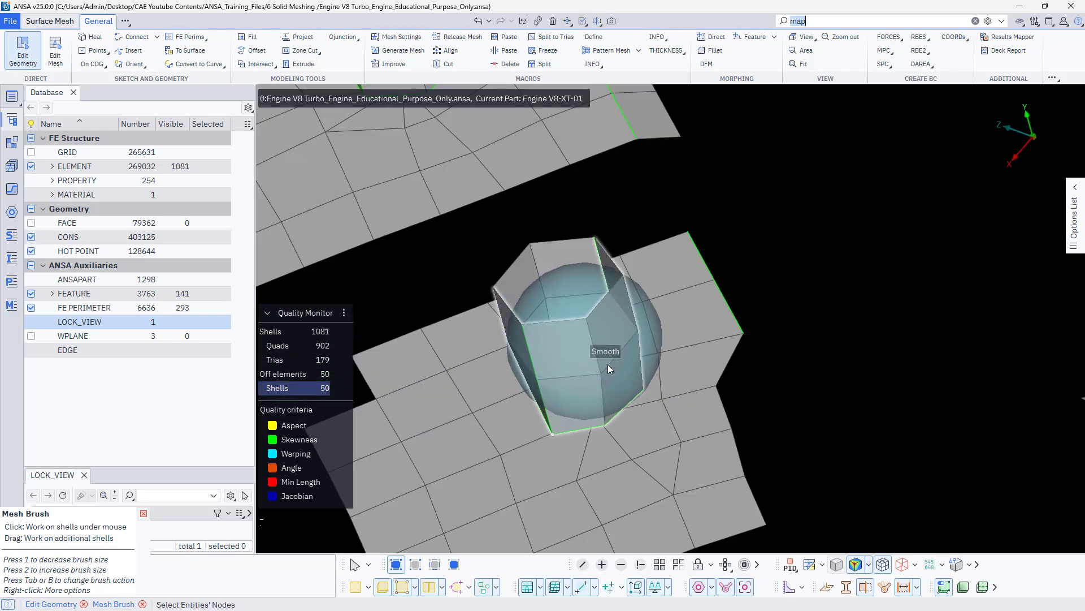
pyautogui.scroll(-3, 608, 368)
pyautogui.moveTo(744, 409)
pyautogui.keyDown('ctrl'); pyautogui.mouseDown()
pyautogui.moveTo(853, 385)
pyautogui.moveTo(794, 386)
pyautogui.moveTo(705, 346)
pyautogui.moveTo(785, 424)
pyautogui.mouseUp(); pyautogui.keyUp('ctrl')
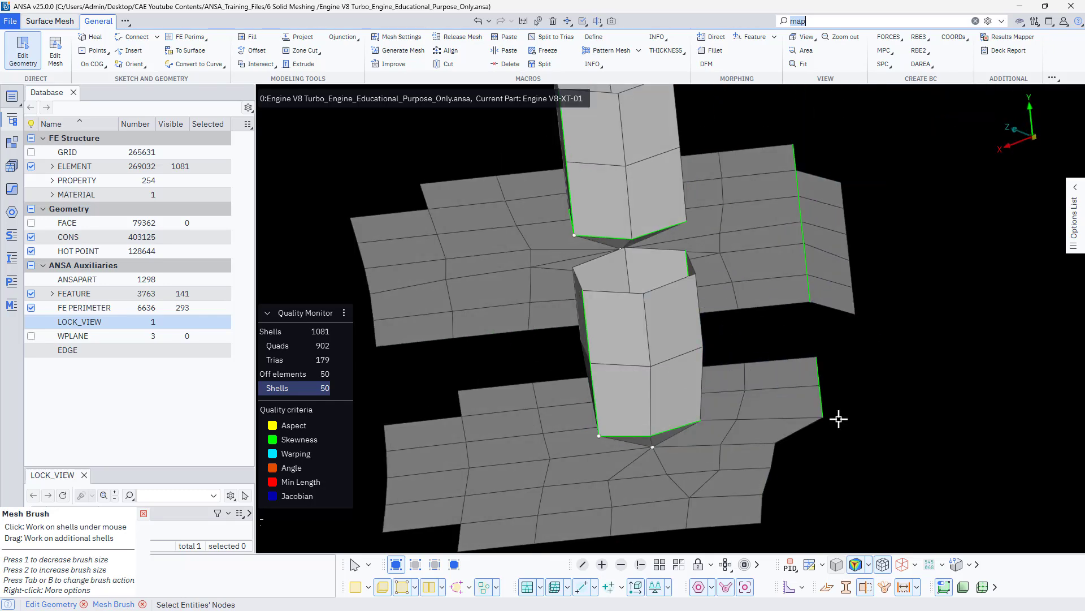
pyautogui.press('Escape')
# Align the three nodes along one slanted lengthwise edge of the hexagonal hole to a line through its two upper nodes
pyautogui.keyDown('ctrl'); pyautogui.moveTo(823, 465); pyautogui.dragTo(890, 458); pyautogui.keyUp('ctrl')
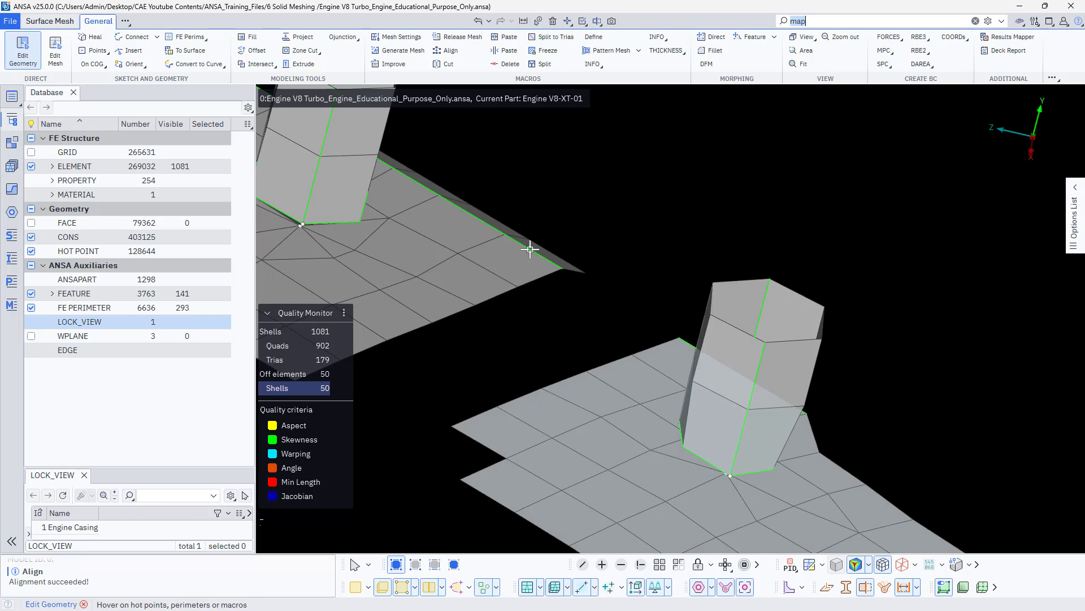
pyautogui.click(440, 51)
pyautogui.scroll(5, 605, 274)
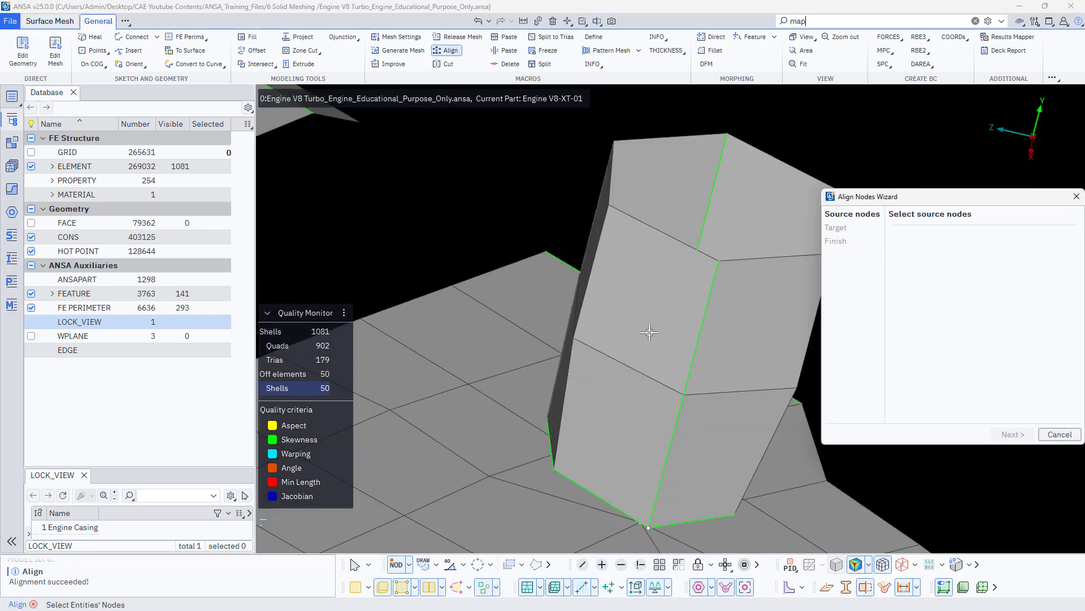
pyautogui.keyDown('ctrl'); pyautogui.moveTo(543, 292); pyautogui.dragTo(416, 229); pyautogui.keyUp('ctrl')
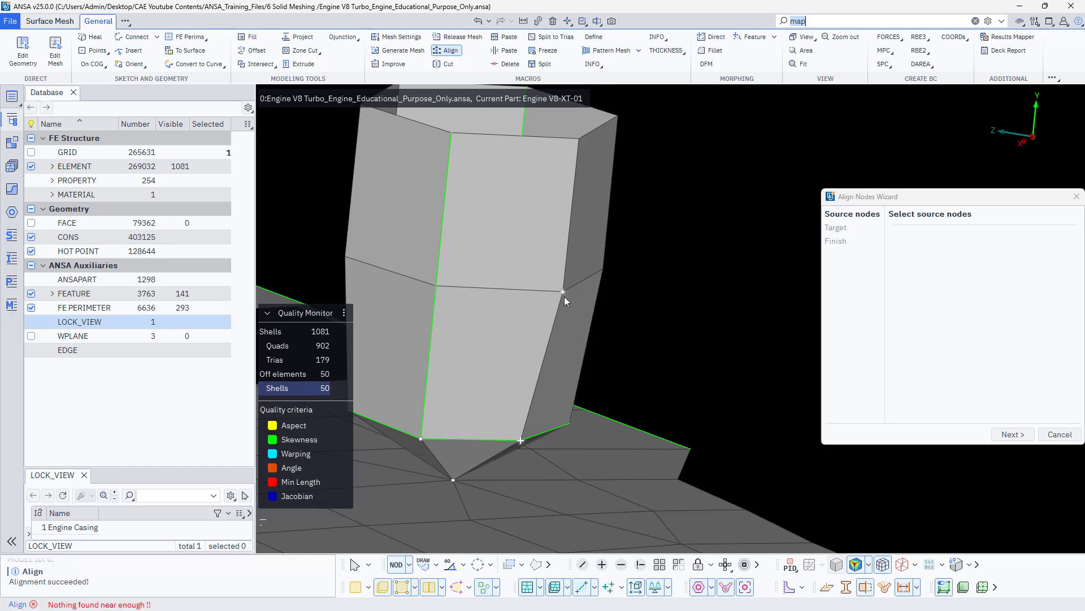
pyautogui.middleClick(575, 153)
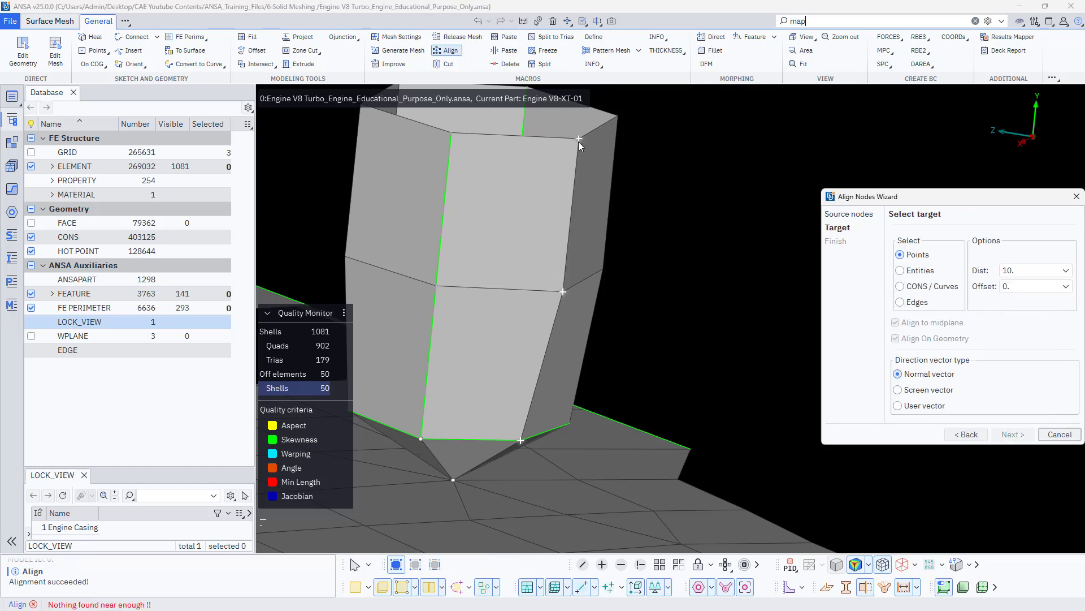
pyautogui.click(579, 138)
pyautogui.click(566, 290)
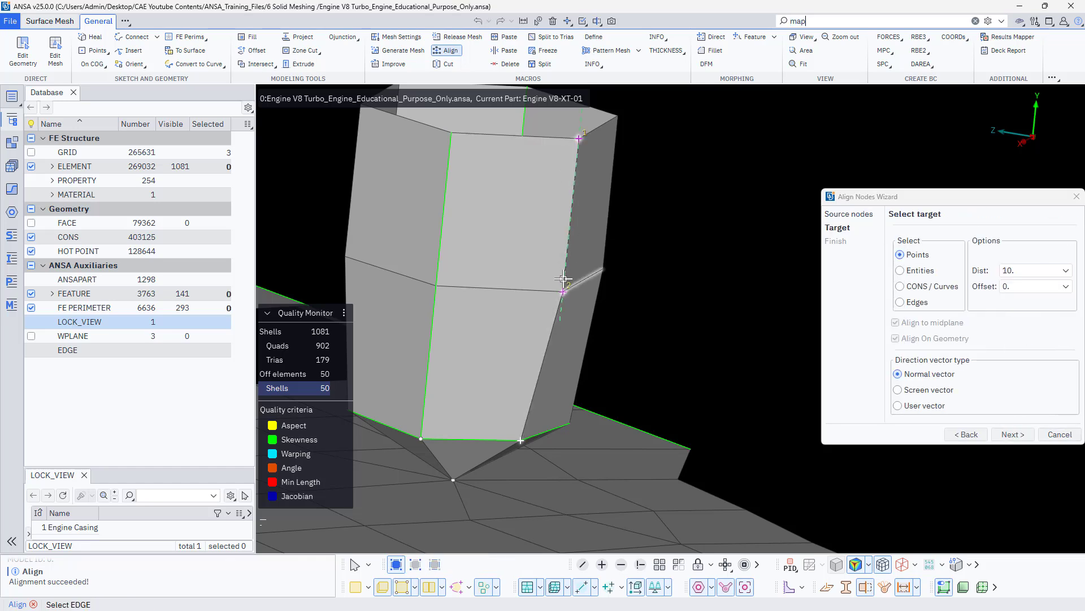
pyautogui.middleClick(565, 283)
pyautogui.middleClick(564, 279)
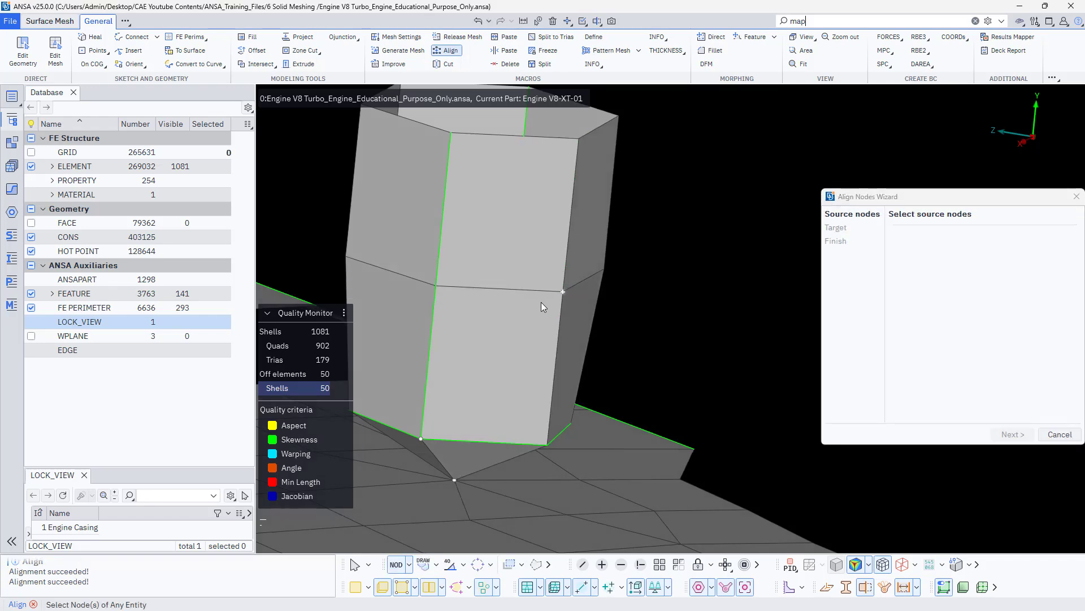
# Straighten another lengthwise edge on the hexagonal hole's other side by aligning its nodes to a line through the upper two
pyautogui.keyDown('ctrl'); pyautogui.moveTo(541, 302); pyautogui.dragTo(552, 310); pyautogui.keyUp('ctrl')
pyautogui.keyDown('ctrl'); pyautogui.moveTo(648, 333); pyautogui.dragTo(518, 351, button='middle'); pyautogui.keyUp('ctrl')
pyautogui.keyDown('ctrl'); pyautogui.moveTo(518, 351); pyautogui.dragTo(510, 353); pyautogui.keyUp('ctrl')
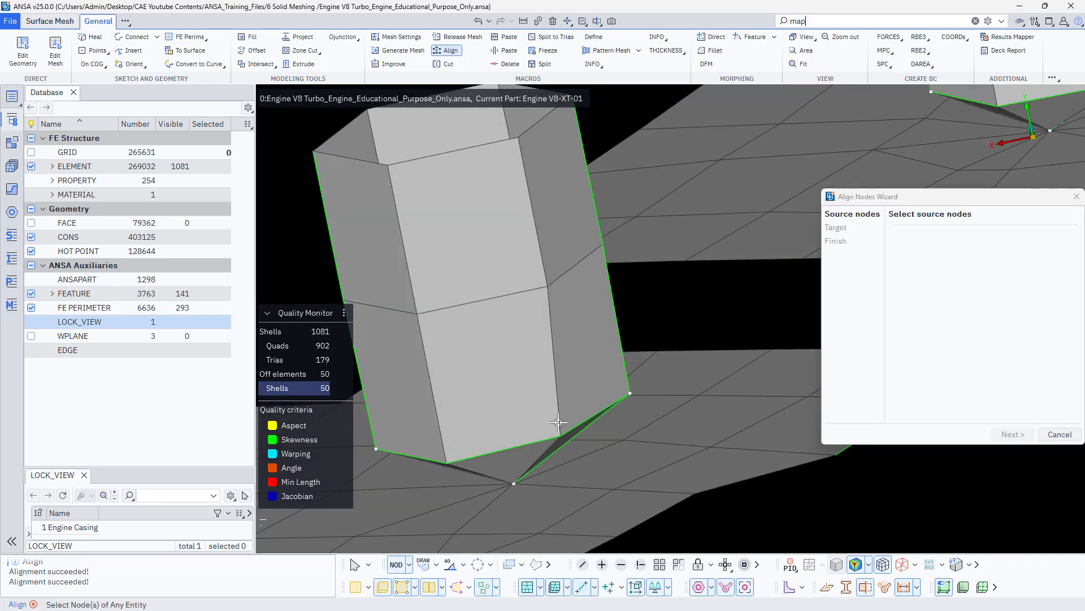
pyautogui.click(565, 432)
pyautogui.middleClick(556, 288)
pyautogui.click(519, 138)
pyautogui.middleClick(520, 140)
pyautogui.click(550, 285)
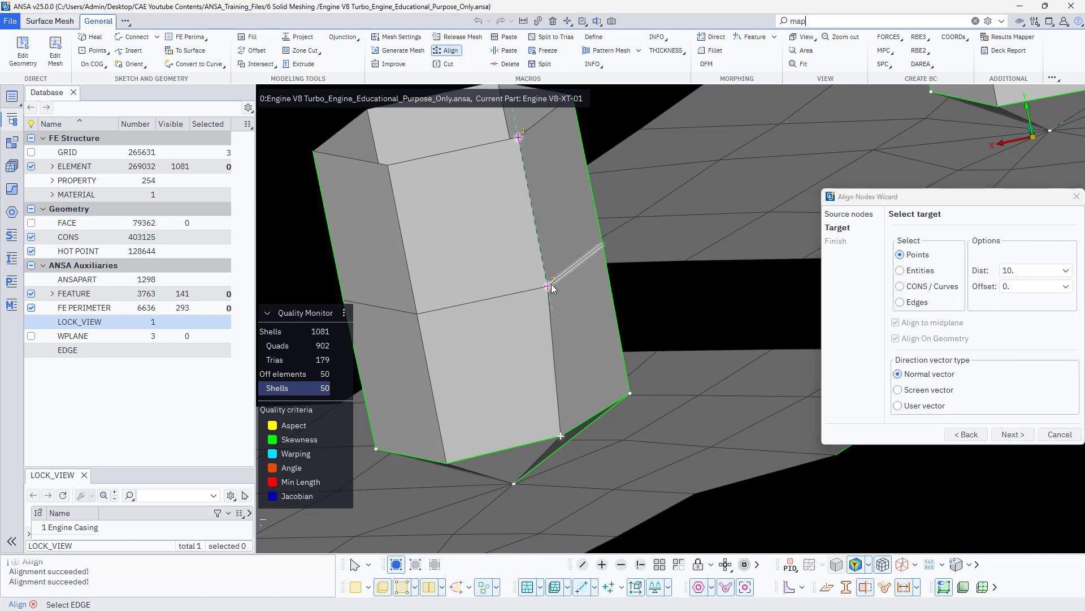
pyautogui.middleClick(551, 284)
pyautogui.middleClick(498, 310)
# Align the nodes along the skewed edge of the hexagonal hole's opposite wall face to the line through its upper two nodes
pyautogui.scroll(-6, 498, 310)
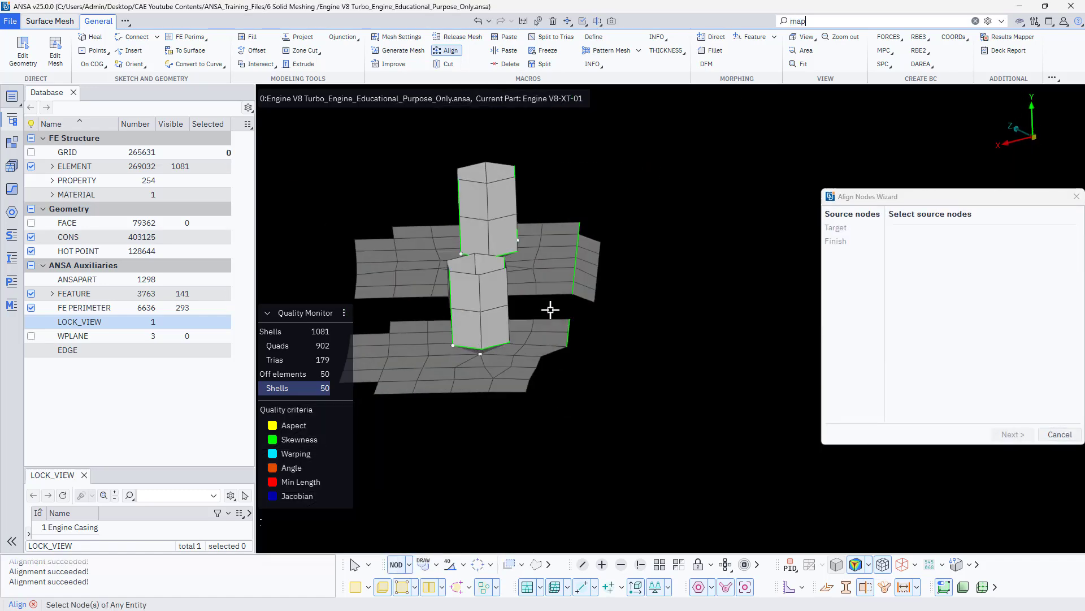
pyautogui.keyDown('ctrl'); pyautogui.moveTo(550, 310); pyautogui.dragTo(685, 365); pyautogui.keyUp('ctrl')
pyautogui.scroll(5, 526, 373)
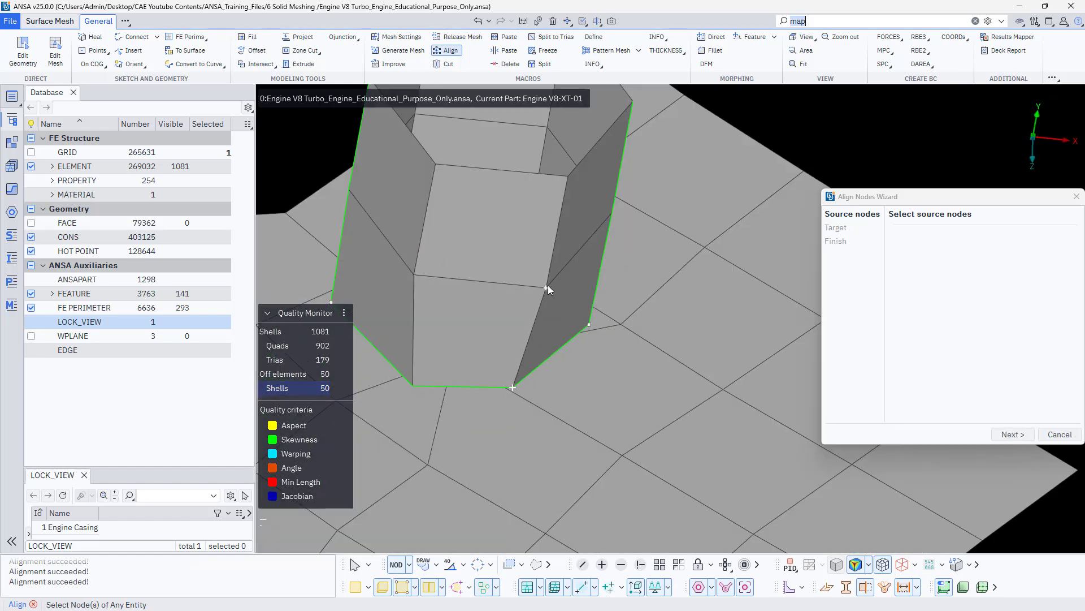
pyautogui.middleClick(561, 184)
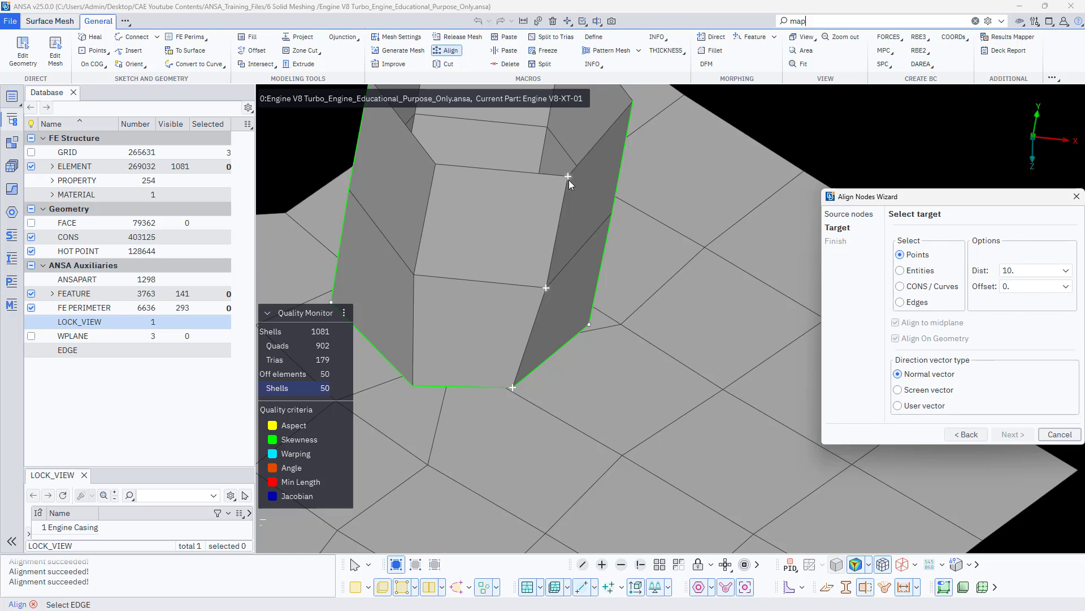
pyautogui.click(569, 178)
pyautogui.click(547, 286)
pyautogui.middleClick(546, 289)
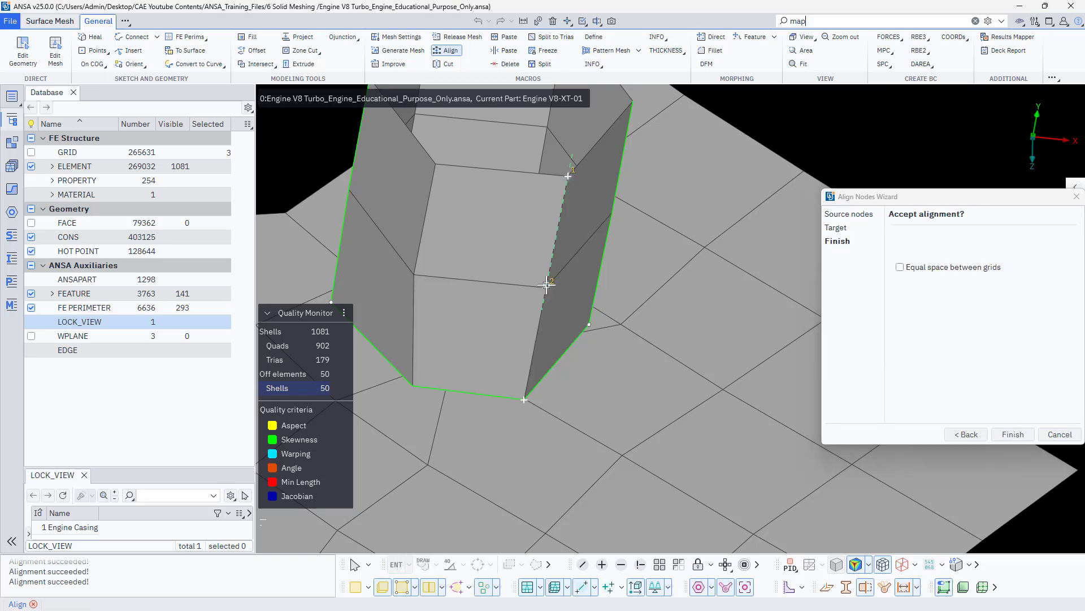
pyautogui.middleClick(438, 256)
# Align the three nodes along the other edge of the same wall face to the line through its upper two, and end alignment
pyautogui.click(436, 165)
pyautogui.click(414, 275)
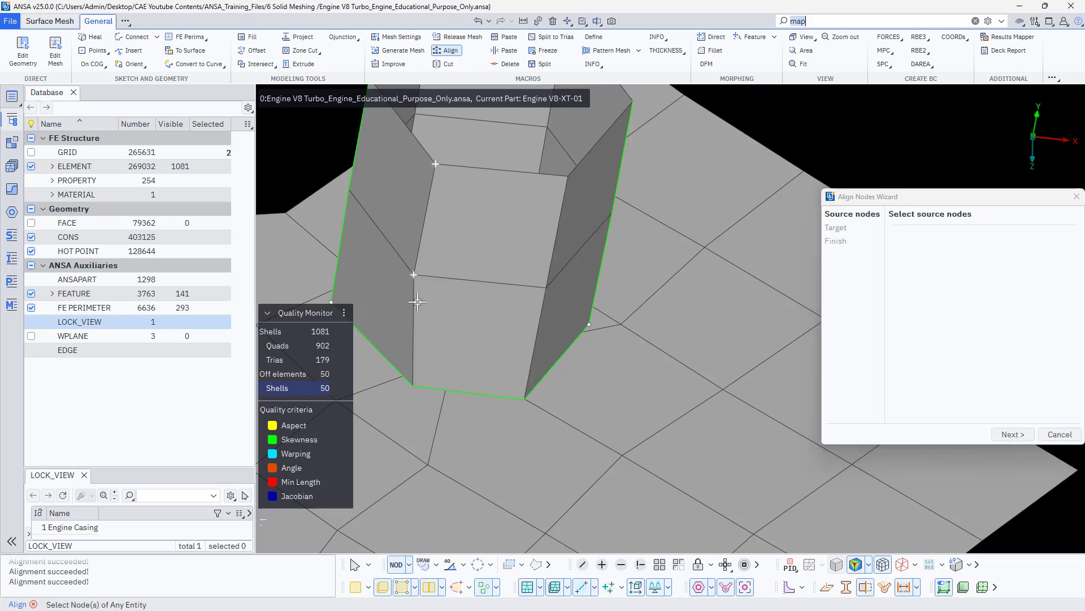
pyautogui.click(418, 382)
pyautogui.middleClick(434, 343)
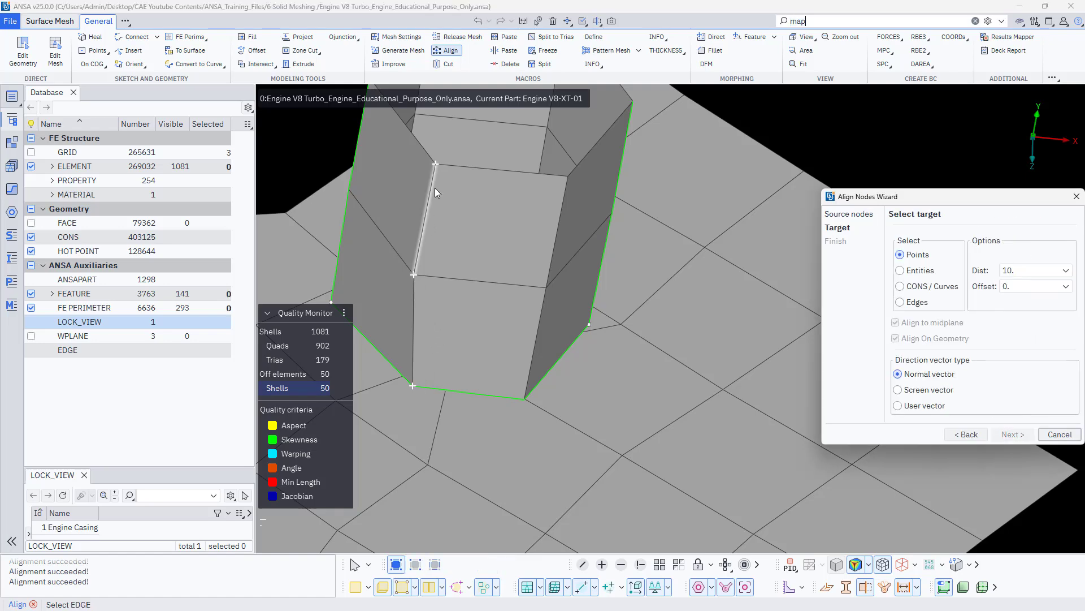
pyautogui.click(435, 164)
pyautogui.click(413, 275)
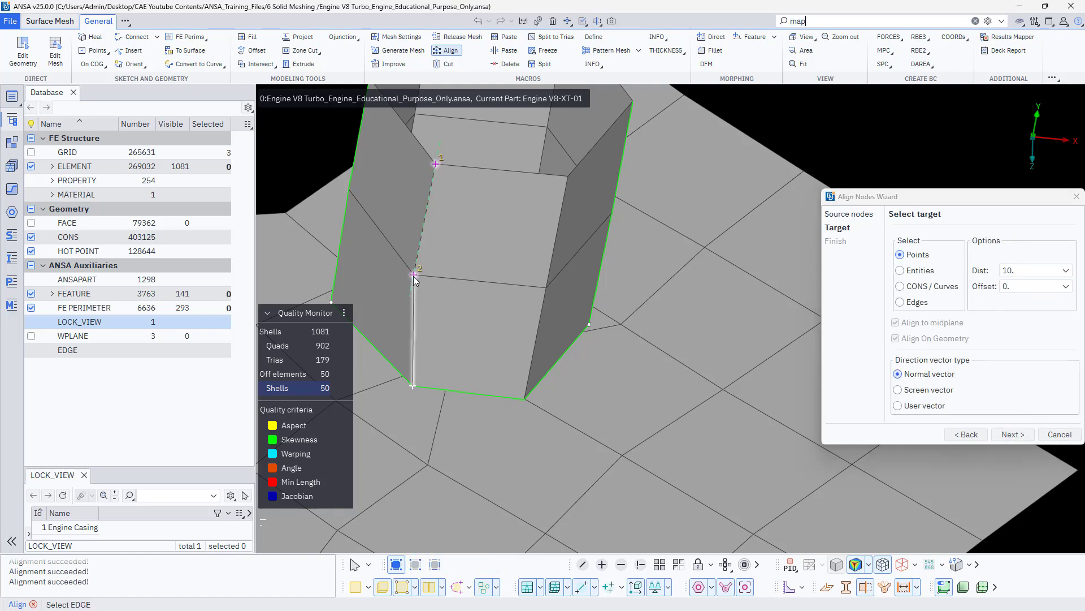
pyautogui.middleClick(416, 275)
pyautogui.middleClick(415, 275)
pyautogui.scroll(-5, 466, 273)
pyautogui.keyDown('ctrl'); pyautogui.moveTo(465, 274); pyautogui.dragTo(469, 245); pyautogui.keyUp('ctrl')
pyautogui.scroll(-3, 492, 284)
pyautogui.scroll(3, 481, 288)
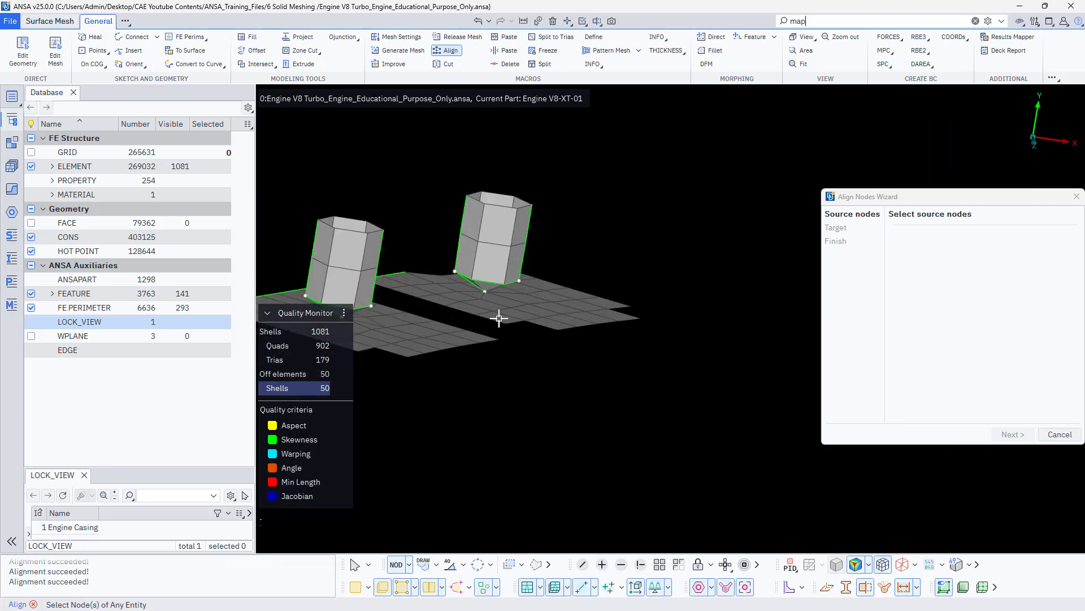
pyautogui.click(1066, 440)
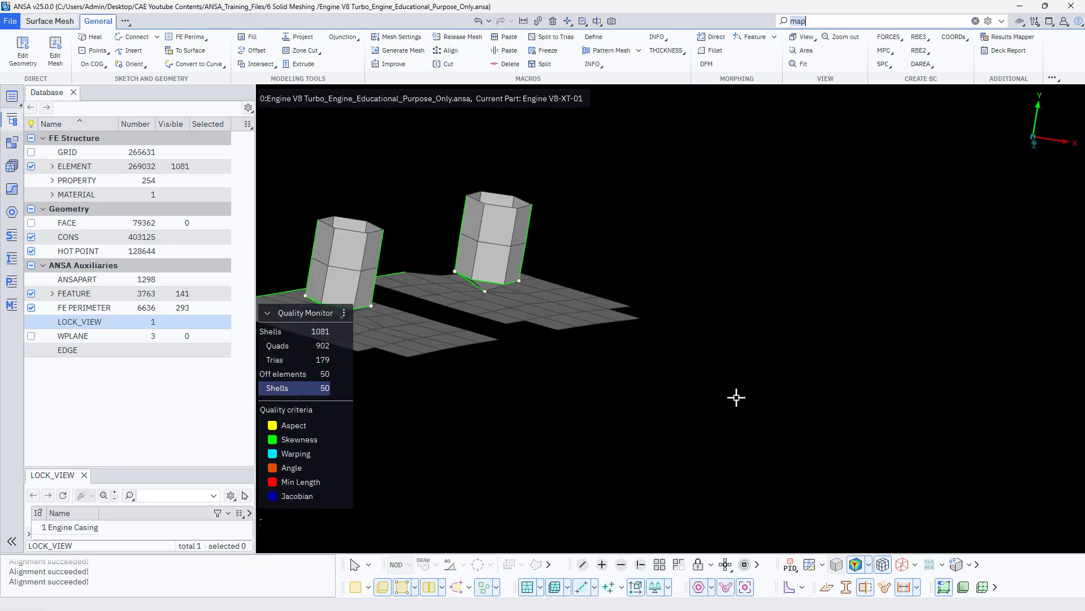
# Run the Mesh Brush over the shells around the Jacobian-failing quad at the ridge corner to smooth the mesh there
pyautogui.scroll(-4, 726, 393)
pyautogui.scroll(-5, 651, 394)
pyautogui.scroll(8, 755, 224)
pyautogui.scroll(4, 753, 225)
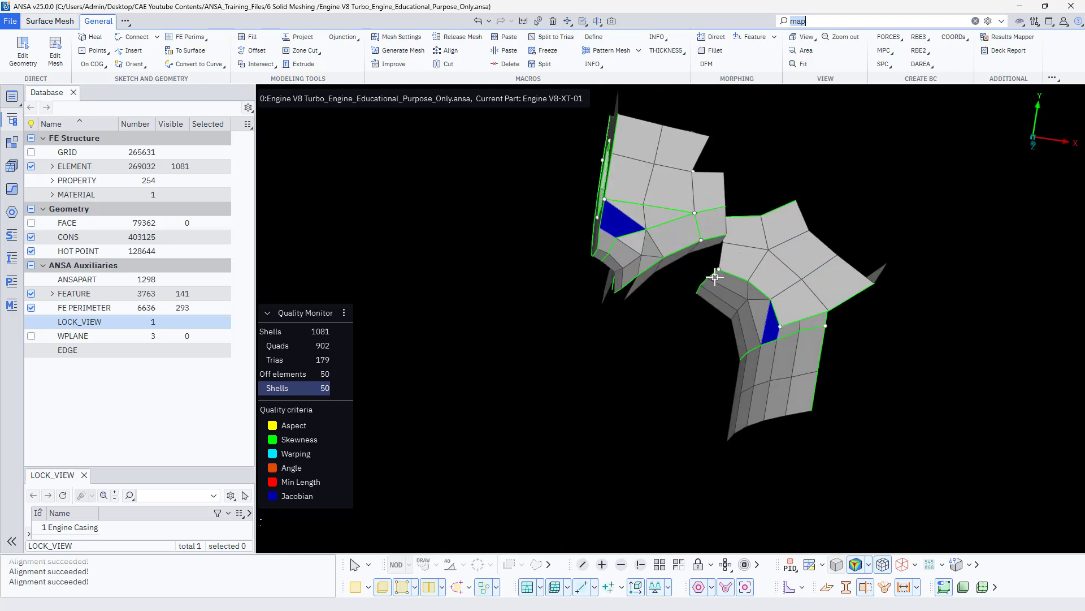
pyautogui.moveTo(717, 277)
pyautogui.keyDown('ctrl'); pyautogui.mouseDown()
pyautogui.moveTo(626, 332)
pyautogui.moveTo(607, 398)
pyautogui.moveTo(669, 378)
pyautogui.moveTo(724, 283)
pyautogui.moveTo(714, 259)
pyautogui.mouseUp(); pyautogui.keyUp('ctrl')
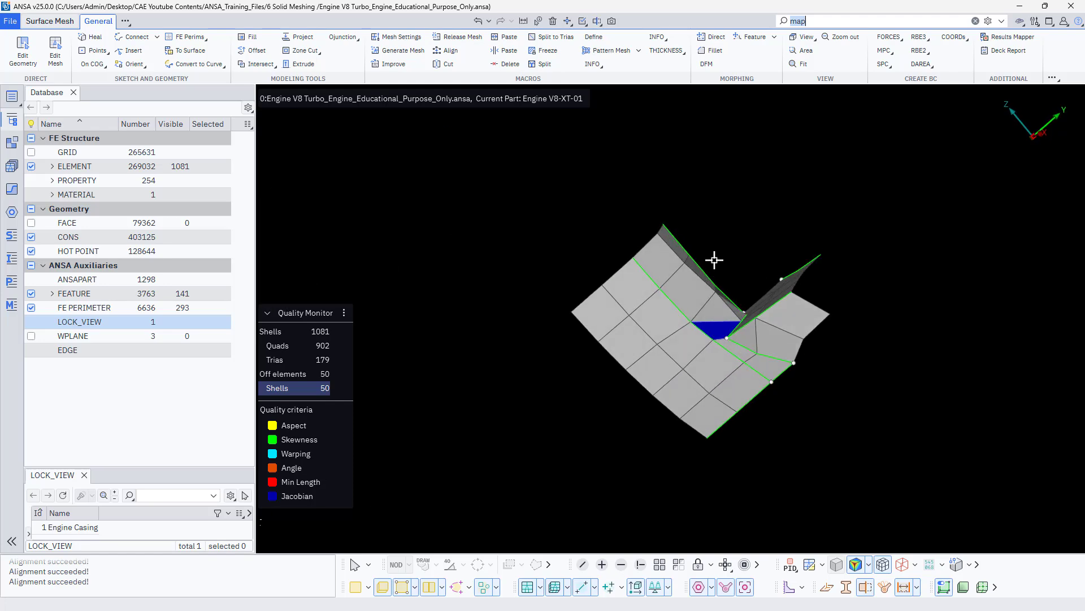
pyautogui.scroll(4, 717, 320)
pyautogui.keyDown('ctrl'); pyautogui.moveTo(718, 321); pyautogui.dragTo(705, 358); pyautogui.keyUp('ctrl')
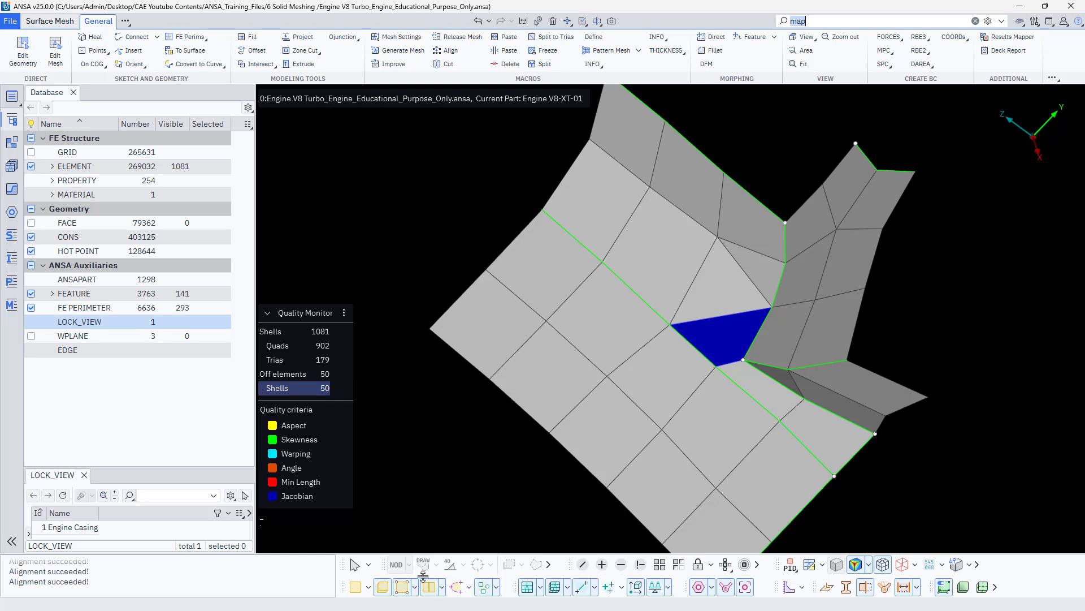
pyautogui.click(370, 564)
pyautogui.click(371, 564)
pyautogui.click(33, 52)
pyautogui.rightClick(658, 347)
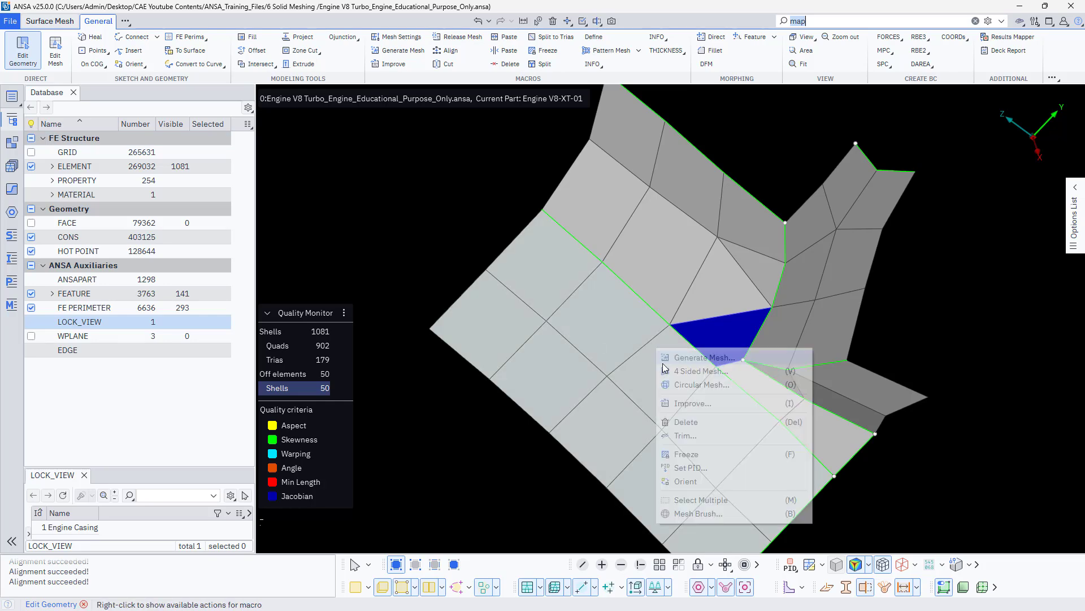
pyautogui.click(701, 514)
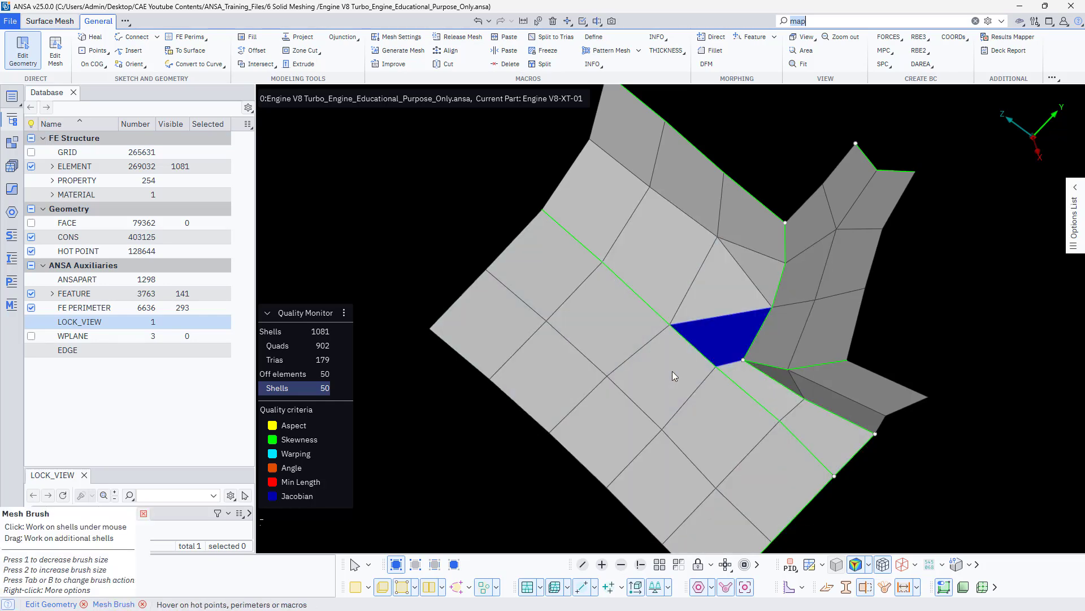
pyautogui.moveTo(689, 324)
pyautogui.mouseDown()
pyautogui.moveTo(644, 397)
pyautogui.moveTo(681, 291)
pyautogui.moveTo(738, 351)
pyautogui.moveTo(713, 409)
pyautogui.moveTo(762, 274)
pyautogui.moveTo(729, 406)
pyautogui.moveTo(745, 240)
pyautogui.moveTo(615, 416)
pyautogui.moveTo(707, 365)
pyautogui.moveTo(690, 388)
pyautogui.moveTo(802, 519)
pyautogui.moveTo(728, 308)
pyautogui.moveTo(656, 427)
pyautogui.moveTo(783, 251)
pyautogui.moveTo(633, 373)
pyautogui.moveTo(598, 419)
pyautogui.mouseUp()
pyautogui.press('Escape')
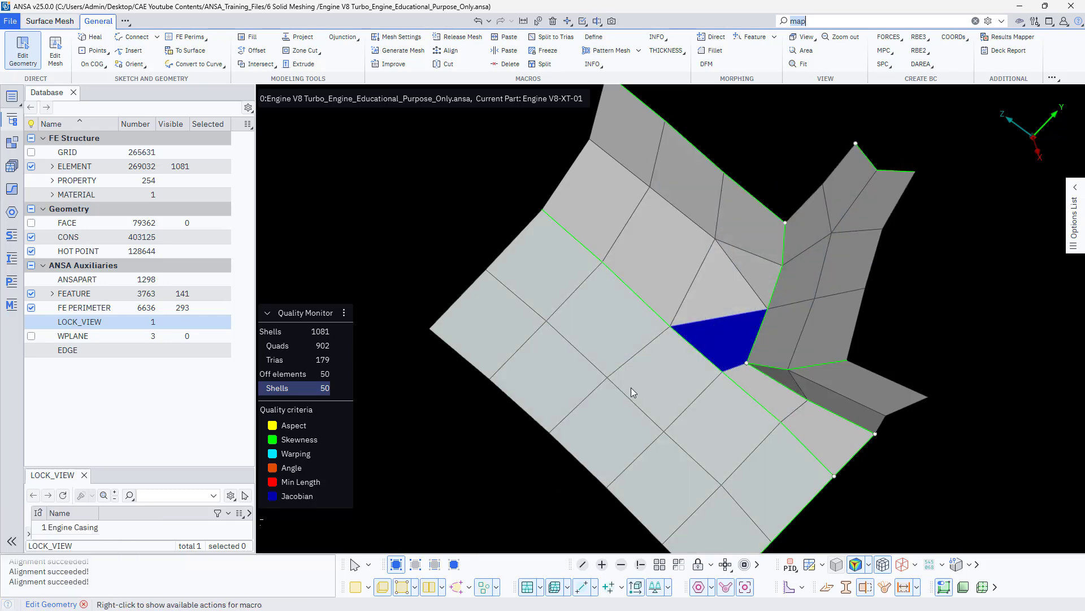
# Expand the visible mesh by one level of neighbouring shells around the off-quality elements
pyautogui.scroll(4, 748, 312)
pyautogui.moveTo(748, 312)
pyautogui.keyDown('ctrl'); pyautogui.mouseDown()
pyautogui.moveTo(770, 348)
pyautogui.moveTo(717, 338)
pyautogui.moveTo(755, 293)
pyautogui.moveTo(768, 364)
pyautogui.moveTo(735, 307)
pyautogui.moveTo(758, 333)
pyautogui.mouseUp(); pyautogui.keyUp('ctrl')
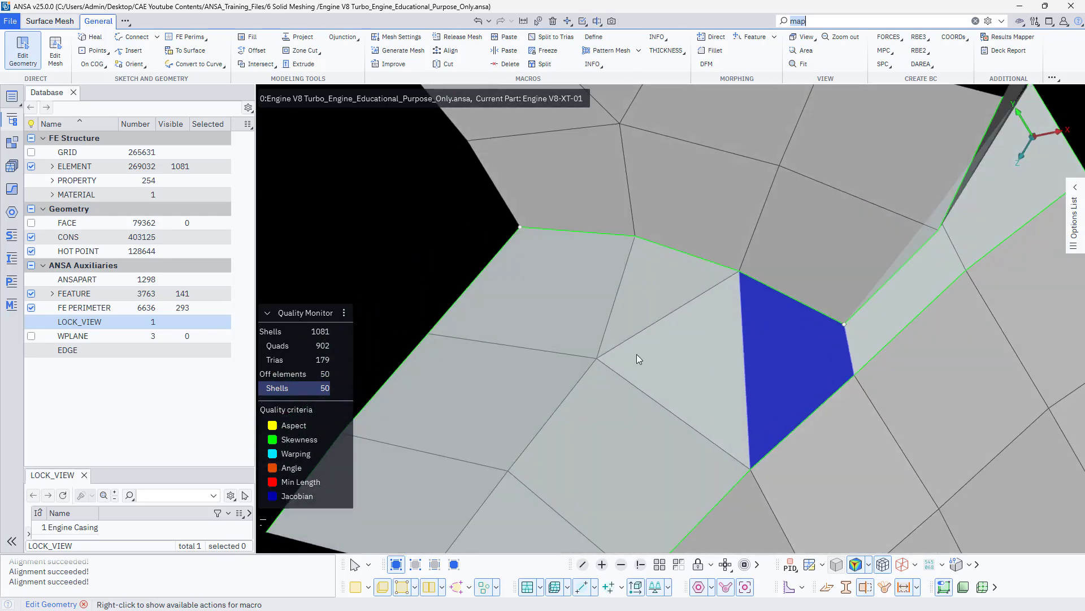
pyautogui.scroll(-4, 635, 357)
pyautogui.keyDown('ctrl'); pyautogui.moveTo(636, 346); pyautogui.dragTo(782, 586); pyautogui.keyUp('ctrl')
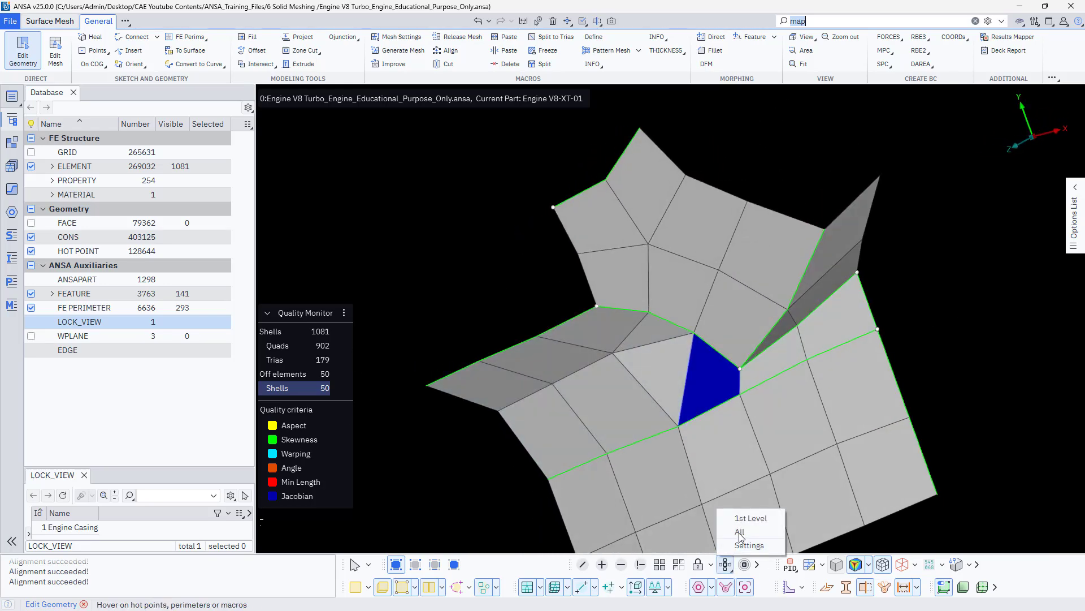
pyautogui.scroll(-2, 738, 512)
pyautogui.keyDown('ctrl'); pyautogui.moveTo(739, 513); pyautogui.dragTo(652, 380); pyautogui.keyUp('ctrl')
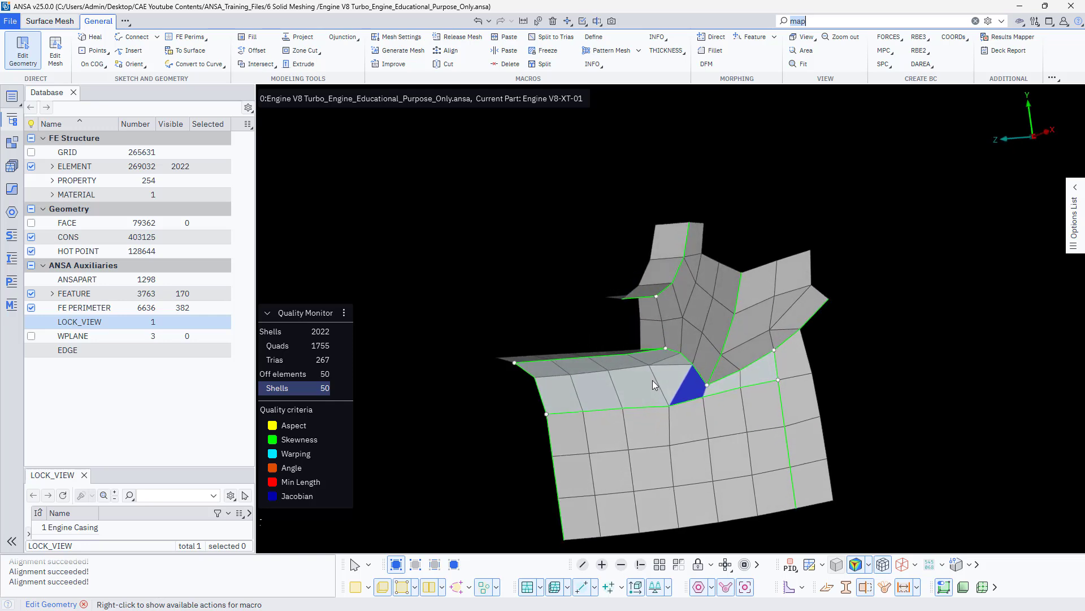
# Rework the Jacobian-failing quad with Edit Mesh by collapsing its short edge, then join the two adjacent triangles into one quad
pyautogui.click(56, 59)
pyautogui.scroll(3, 660, 393)
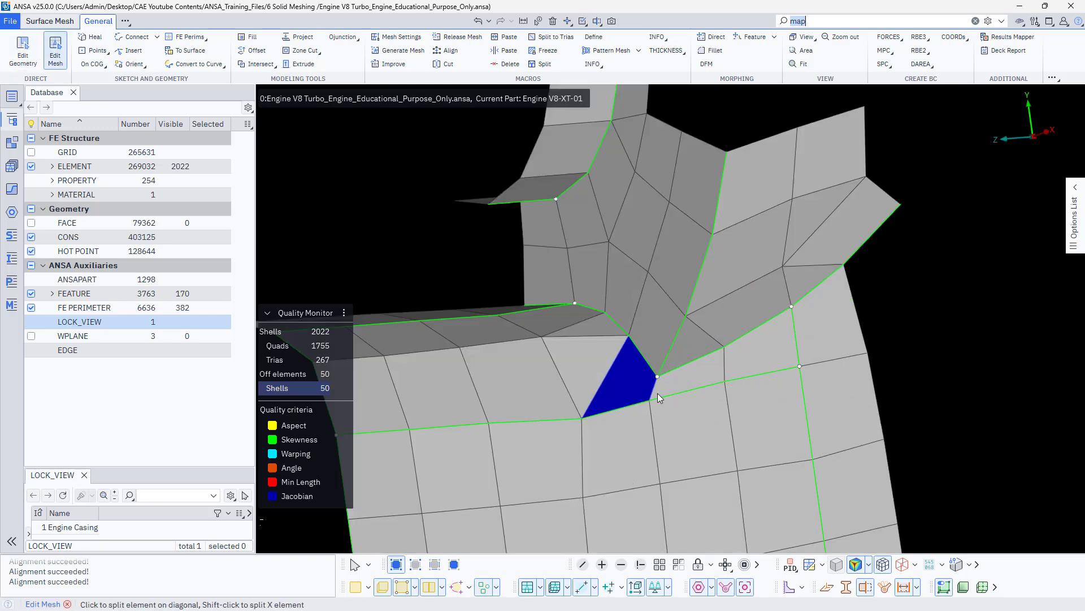
pyautogui.moveTo(650, 400); pyautogui.dragTo(657, 376)
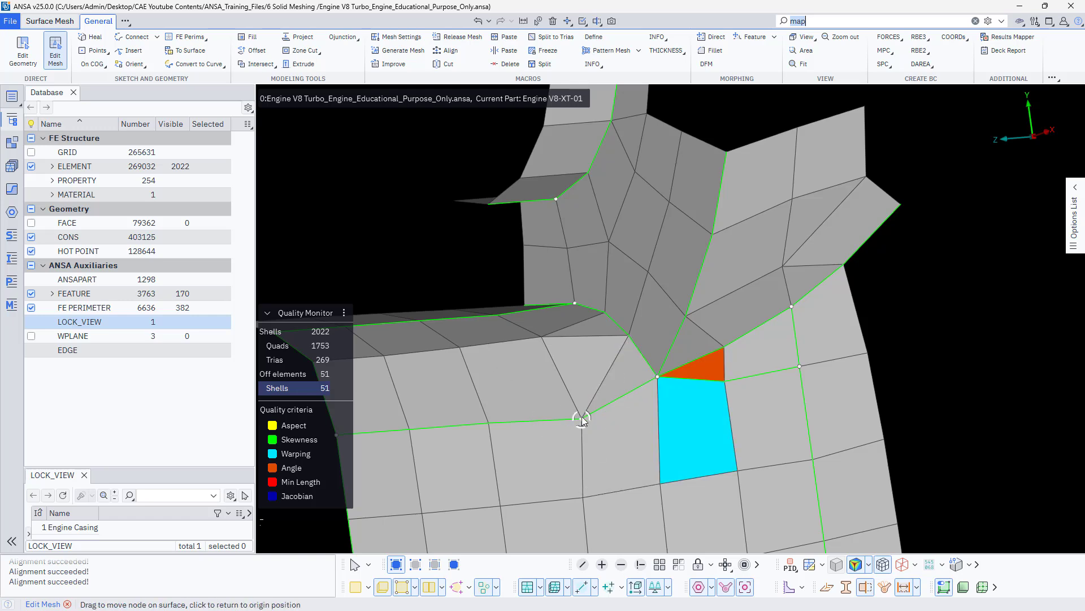
pyautogui.moveTo(582, 420); pyautogui.dragTo(576, 404)
pyautogui.click(594, 372)
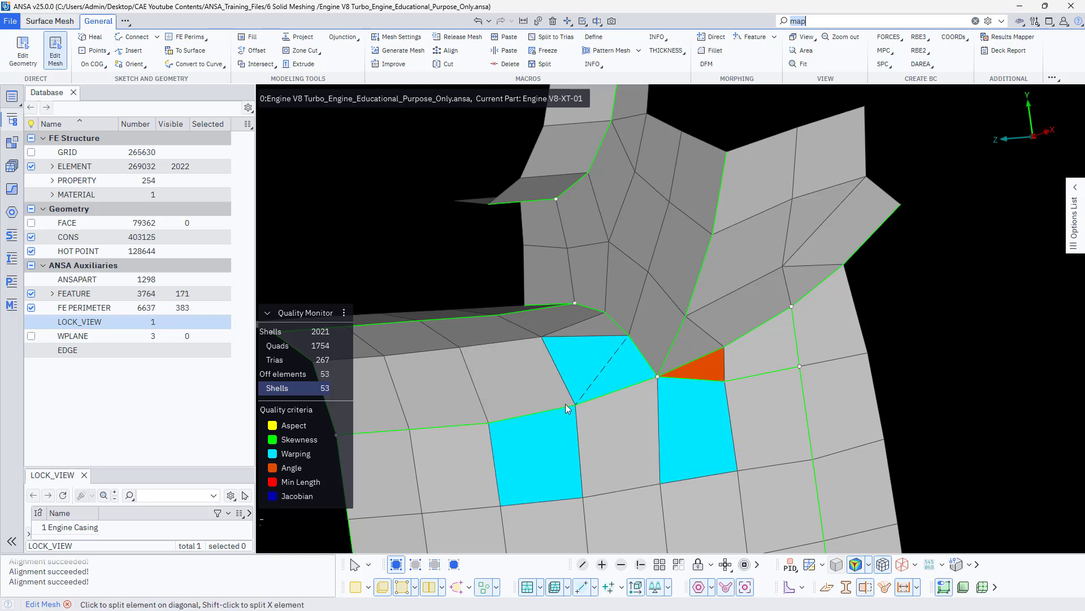
# Move the corner node of the second Jacobian-failing shell, farther up the ridge, along the surface
pyautogui.keyDown('ctrl'); pyautogui.moveTo(553, 351); pyautogui.dragTo(560, 401); pyautogui.keyUp('ctrl')
pyautogui.moveTo(614, 243); pyautogui.dragTo(622, 253)
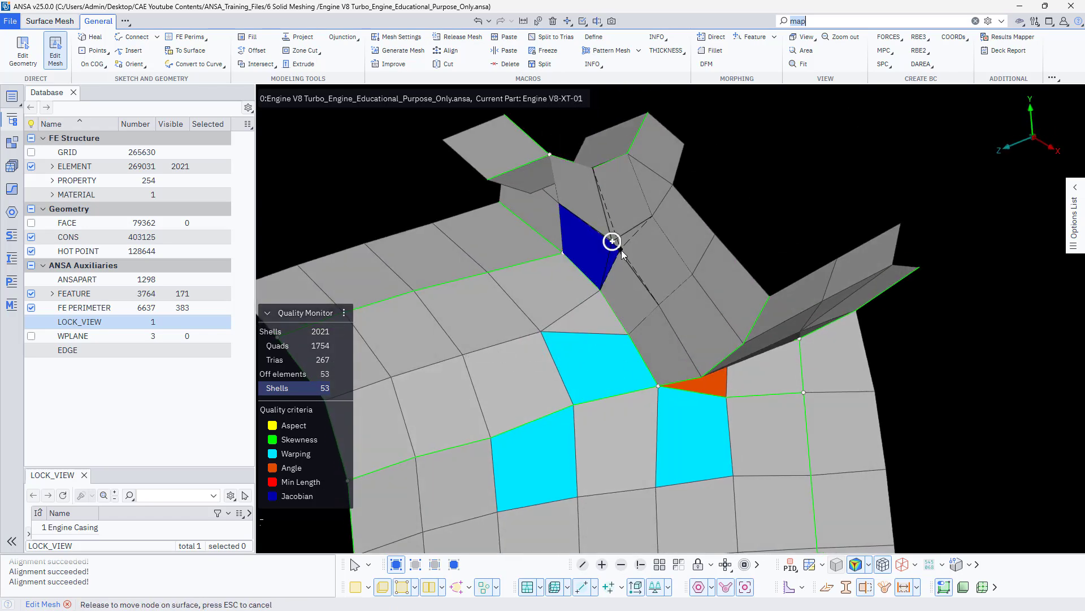
pyautogui.scroll(-3, 588, 319)
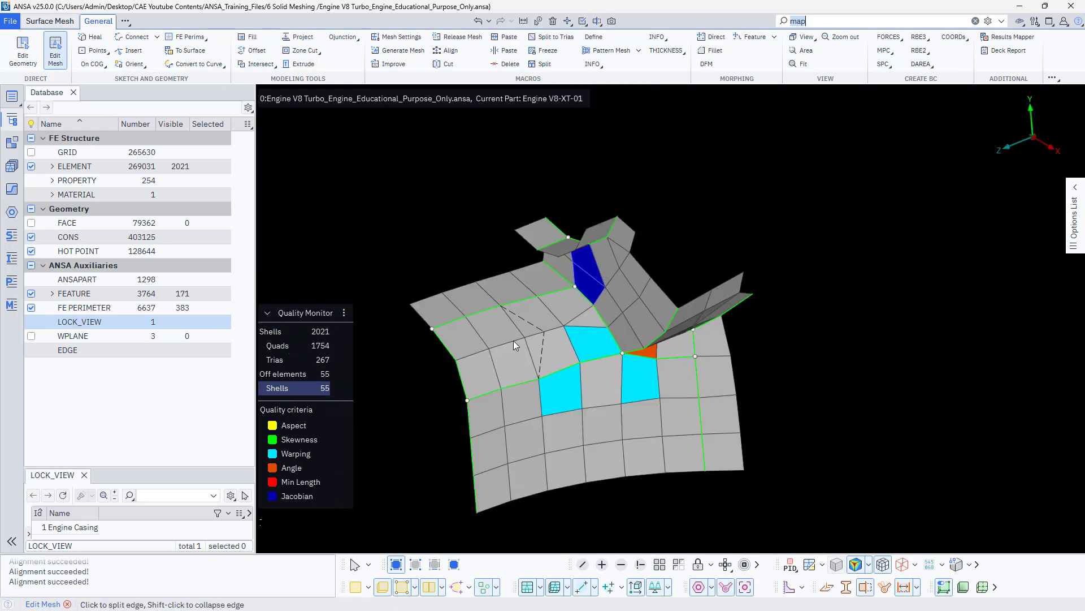
# Correct the warping, angle and Jacobian failures in the shells around the corner where the ribs meet the curved panel
pyautogui.keyDown('ctrl'); pyautogui.moveTo(513, 341); pyautogui.dragTo(608, 331, button='middle'); pyautogui.keyUp('ctrl')
pyautogui.moveTo(647, 317); pyautogui.dragTo(528, 353)
pyautogui.keyDown('ctrl'); pyautogui.moveTo(598, 365); pyautogui.dragTo(572, 335); pyautogui.keyUp('ctrl')
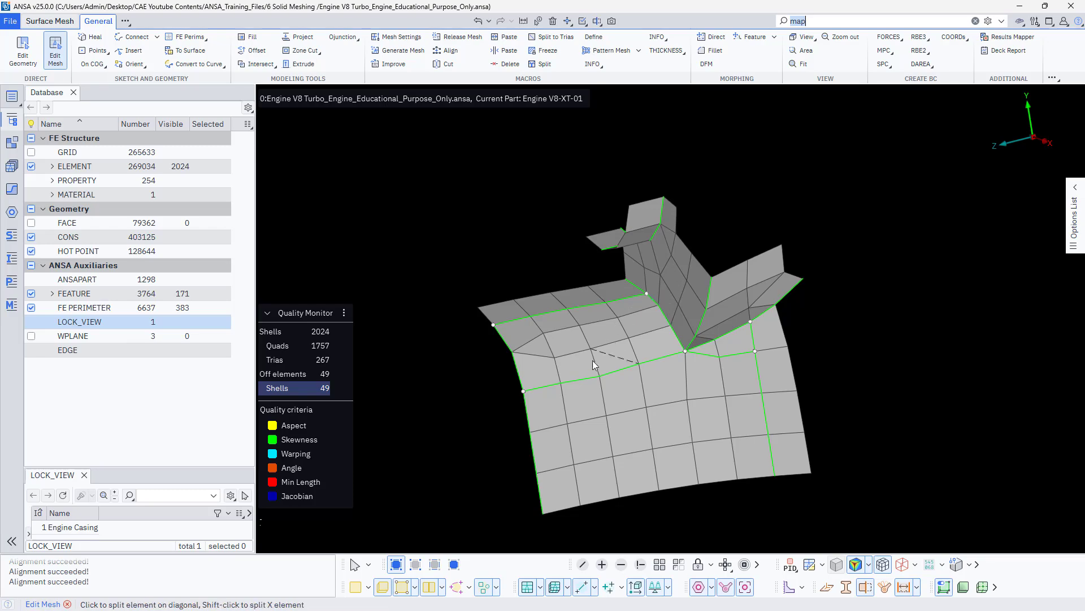
# Split the shell edge bordering the remaining Jacobian-failing element at the panel corner
pyautogui.scroll(-6, 515, 369)
pyautogui.scroll(8, 679, 401)
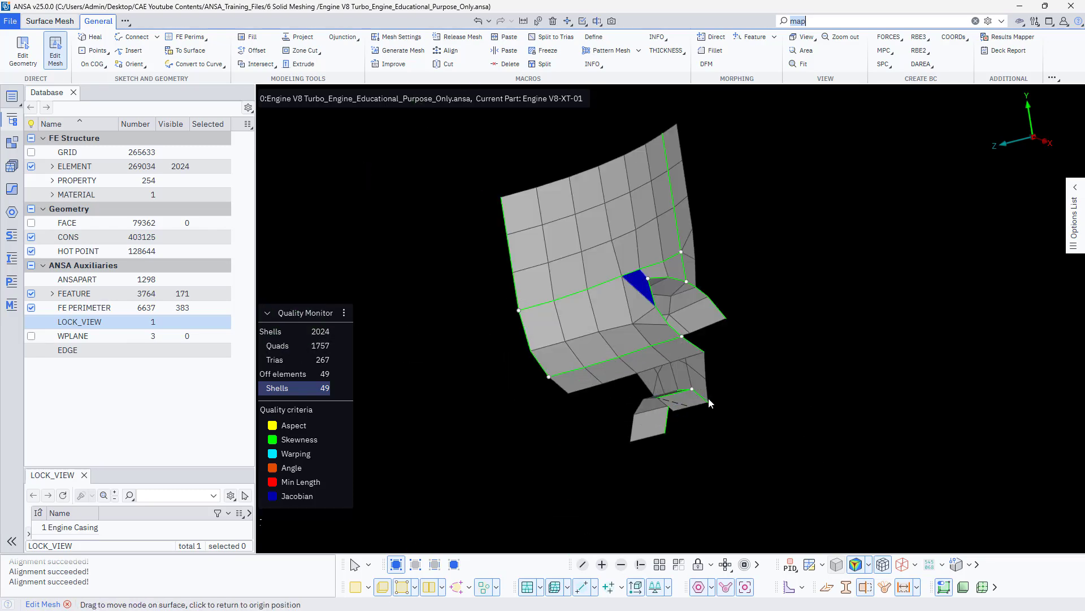
pyautogui.keyDown('ctrl'); pyautogui.moveTo(661, 286); pyautogui.dragTo(609, 328); pyautogui.keyUp('ctrl')
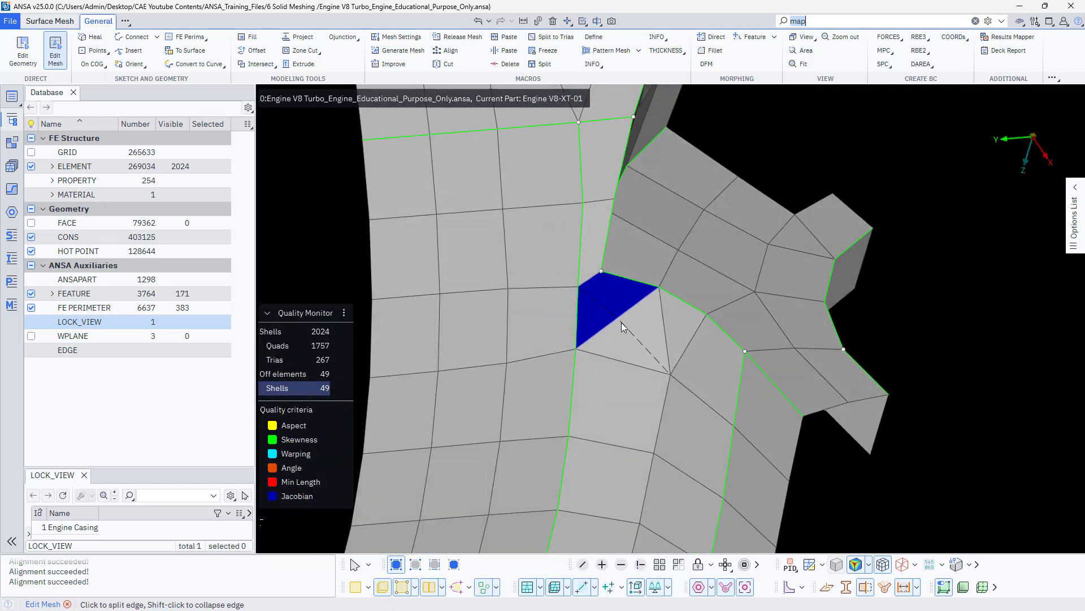
pyautogui.click(627, 312)
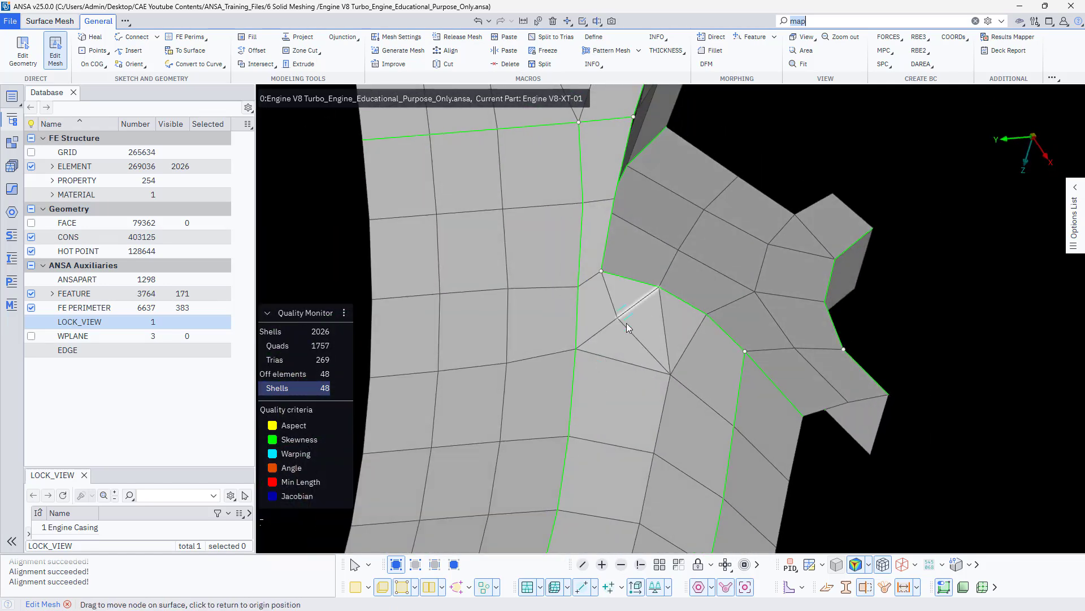
# Try to repair the aspect-failing strip along the hole's rim using the Mesh Brush with the Fix Quality action
pyautogui.scroll(-6, 640, 358)
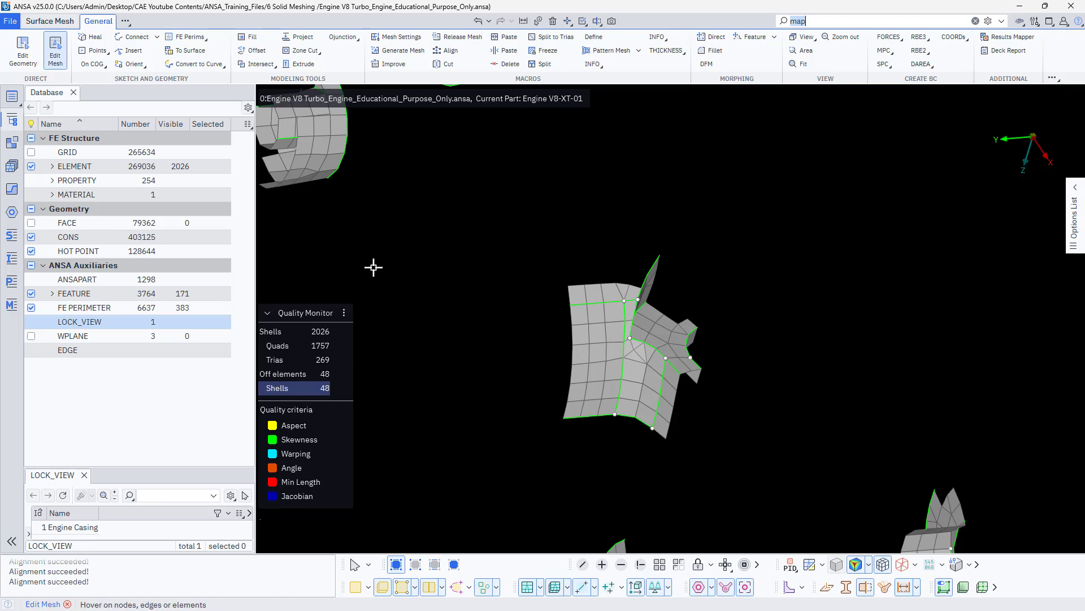
pyautogui.keyDown('ctrl'); pyautogui.moveTo(358, 250); pyautogui.dragTo(542, 391, button='middle'); pyautogui.keyUp('ctrl')
pyautogui.moveTo(542, 391)
pyautogui.keyDown('ctrl'); pyautogui.mouseDown()
pyautogui.moveTo(562, 390)
pyautogui.moveTo(532, 395)
pyautogui.mouseUp(); pyautogui.keyUp('ctrl')
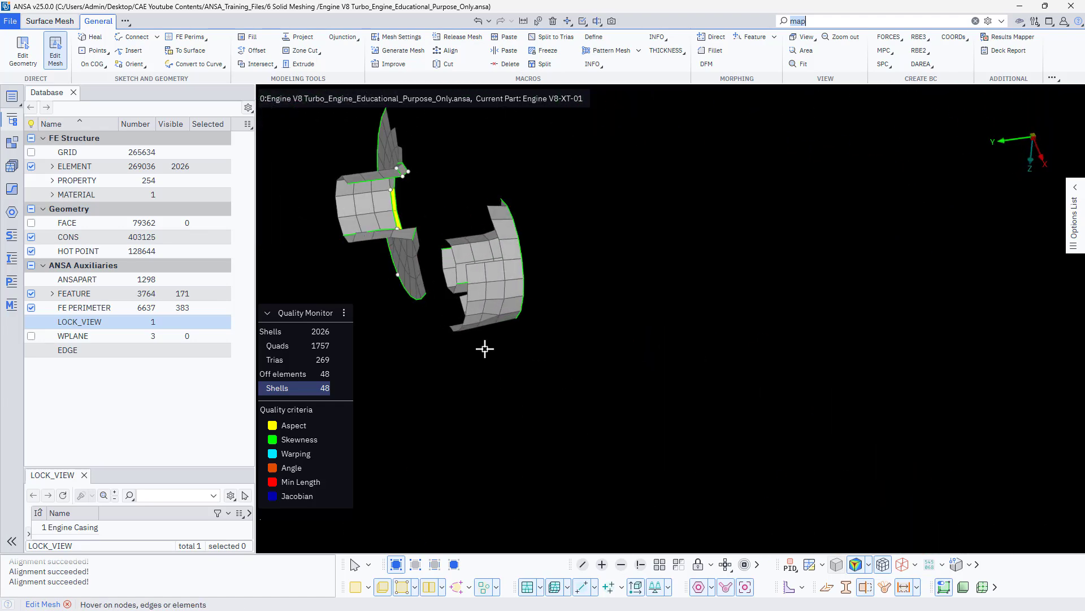
pyautogui.keyDown('ctrl'); pyautogui.moveTo(485, 349); pyautogui.dragTo(684, 355); pyautogui.keyUp('ctrl')
pyautogui.scroll(8, 681, 317)
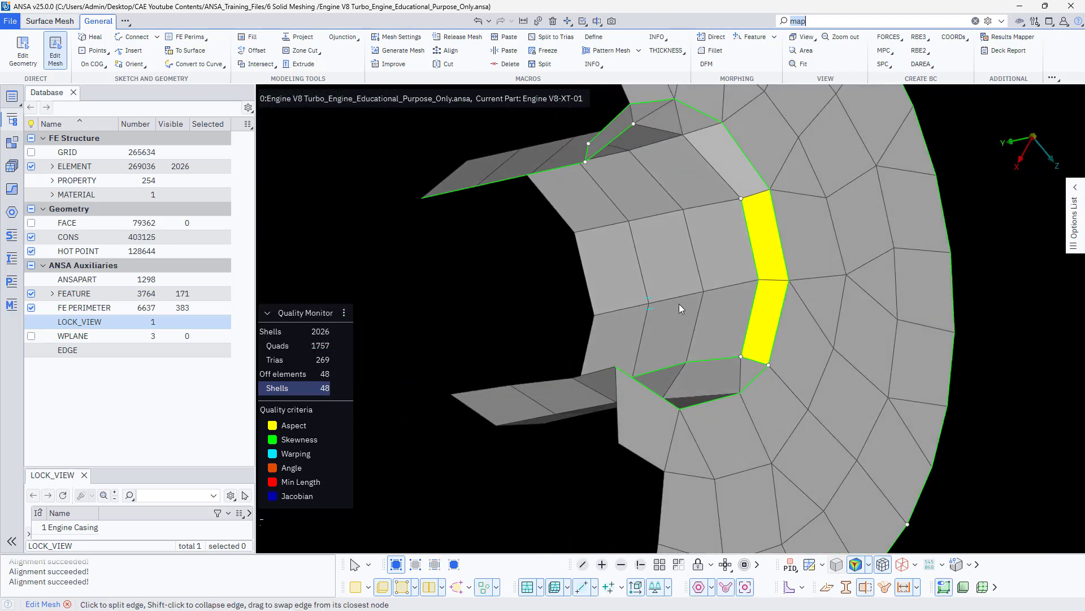
pyautogui.keyDown('ctrl'); pyautogui.moveTo(679, 304); pyautogui.dragTo(707, 391, button='middle'); pyautogui.keyUp('ctrl')
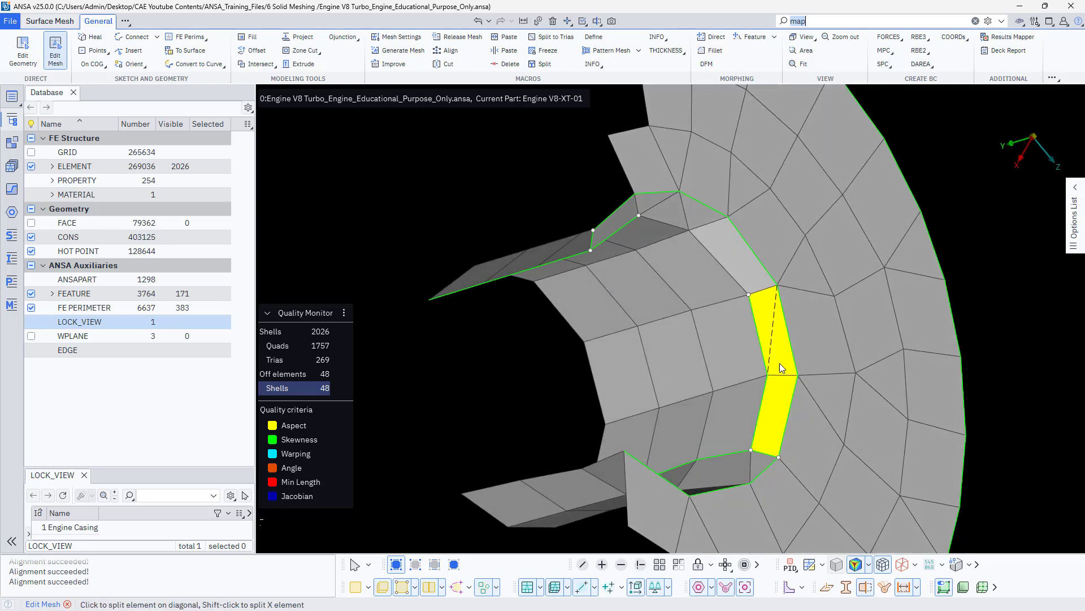
pyautogui.keyDown('ctrl'); pyautogui.moveTo(777, 367); pyautogui.dragTo(758, 407); pyautogui.keyUp('ctrl')
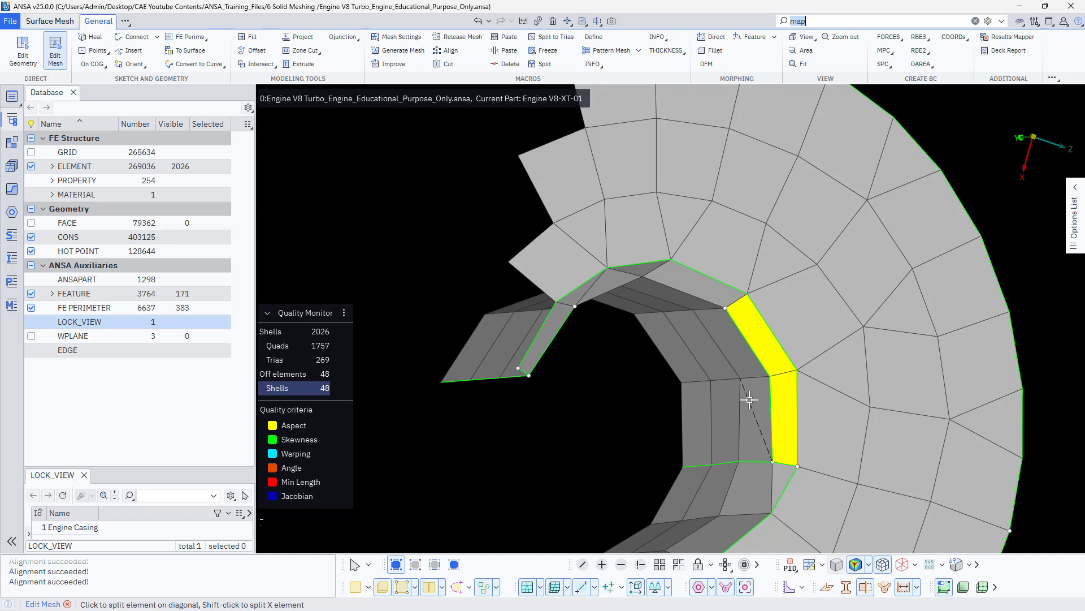
pyautogui.rightClick(749, 400)
pyautogui.click(777, 458)
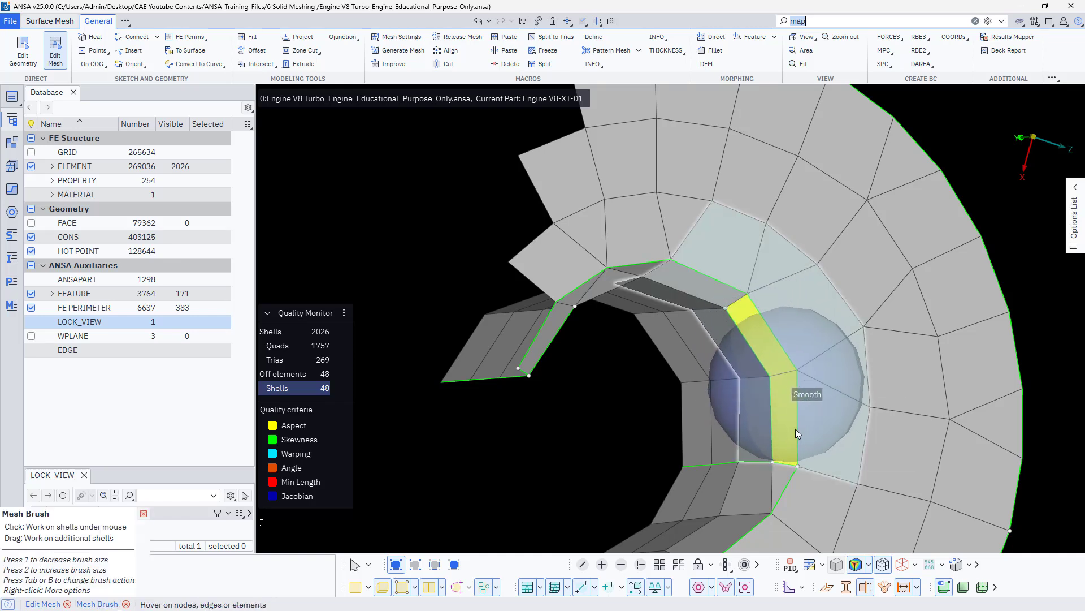
pyautogui.press('Tab')
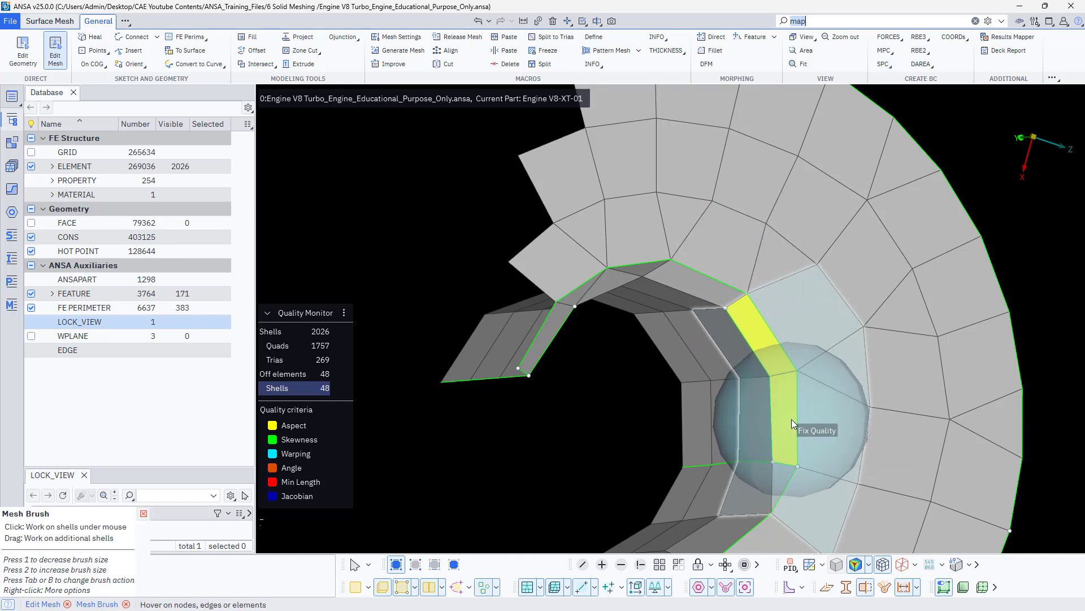
pyautogui.press('Tab')
pyautogui.press('Tab')
pyautogui.press('Tab')
pyautogui.click(772, 356)
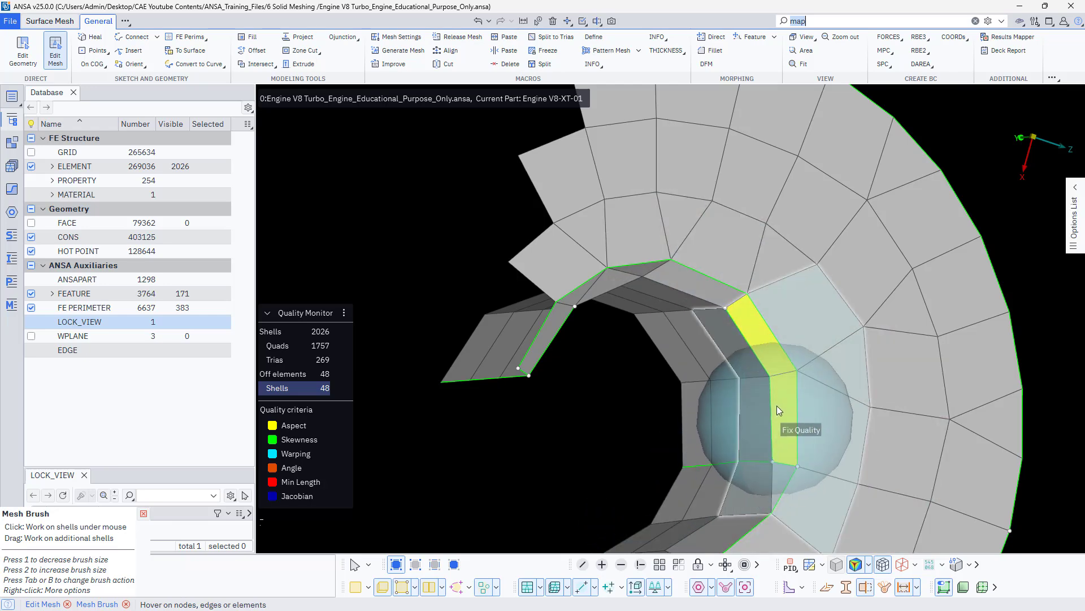
# Join the perimeter along the narrow aspect-failing strip with the adjacent hole wall using Edit Geometry
pyautogui.scroll(-3, 777, 405)
pyautogui.moveTo(801, 404)
pyautogui.keyDown('ctrl'); pyautogui.mouseDown()
pyautogui.moveTo(837, 434)
pyautogui.moveTo(798, 378)
pyautogui.mouseUp(); pyautogui.keyUp('ctrl')
pyautogui.moveTo(788, 360)
pyautogui.keyDown('ctrl'); pyautogui.mouseDown()
pyautogui.moveTo(825, 374)
pyautogui.moveTo(829, 413)
pyautogui.moveTo(791, 398)
pyautogui.mouseUp(); pyautogui.keyUp('ctrl')
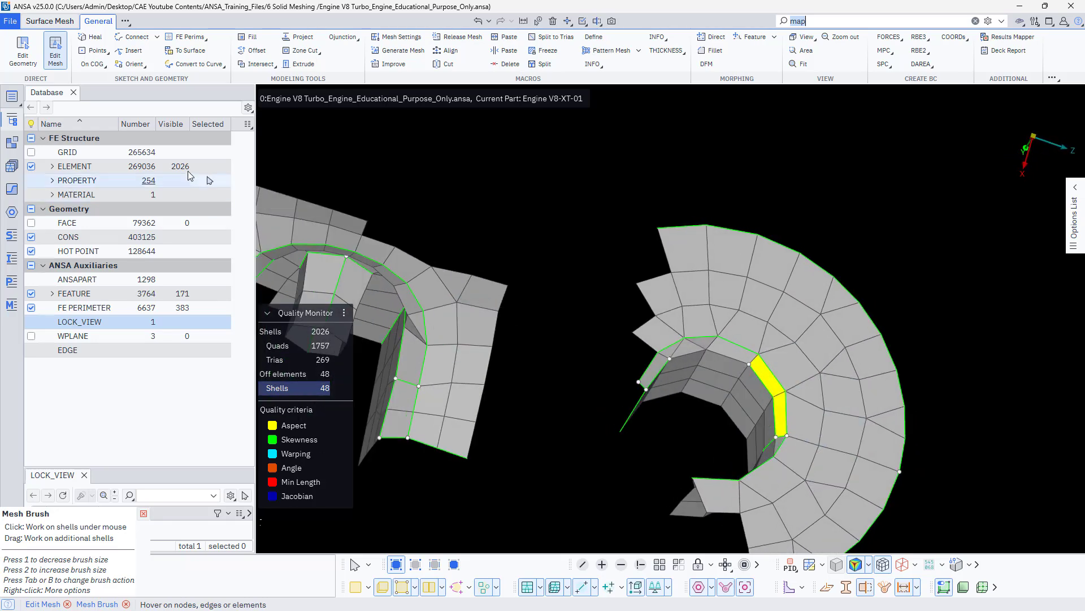
pyautogui.click(23, 56)
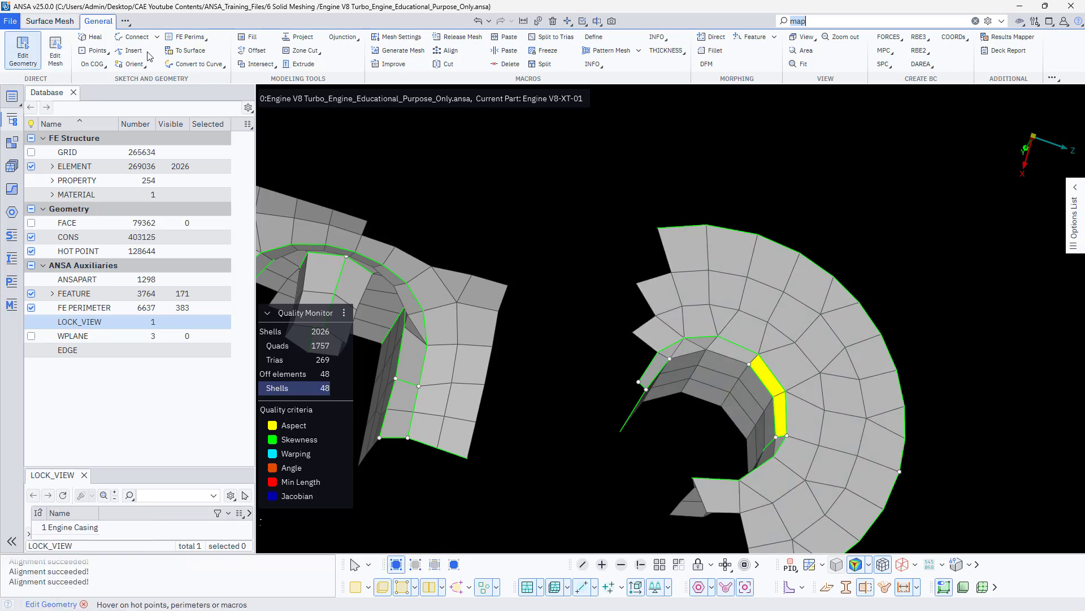
pyautogui.click(57, 59)
pyautogui.scroll(5, 735, 464)
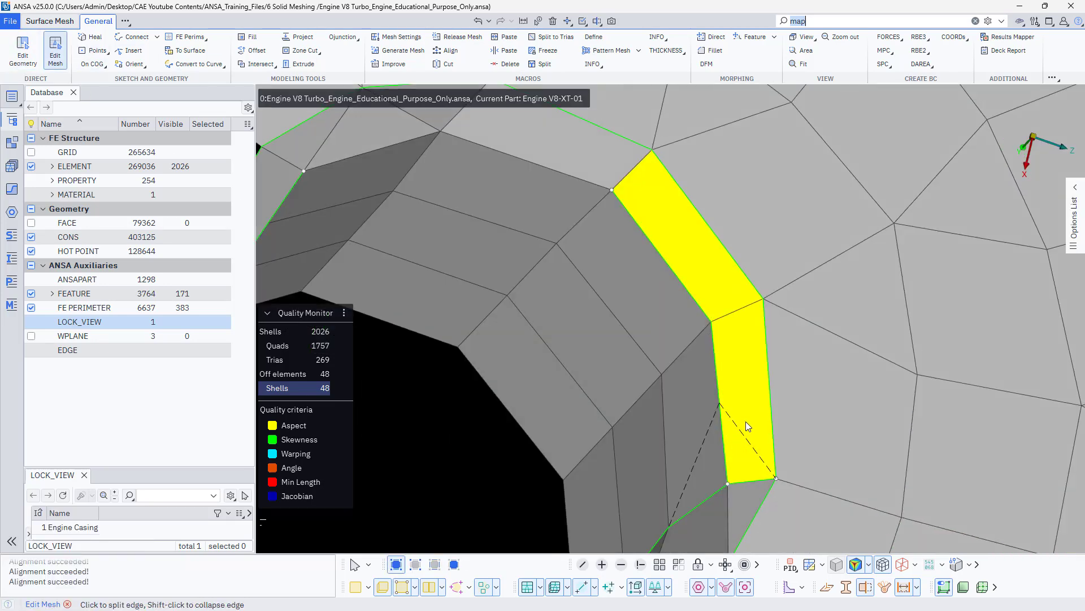
pyautogui.keyDown('ctrl'); pyautogui.moveTo(722, 438); pyautogui.dragTo(637, 260); pyautogui.keyUp('ctrl')
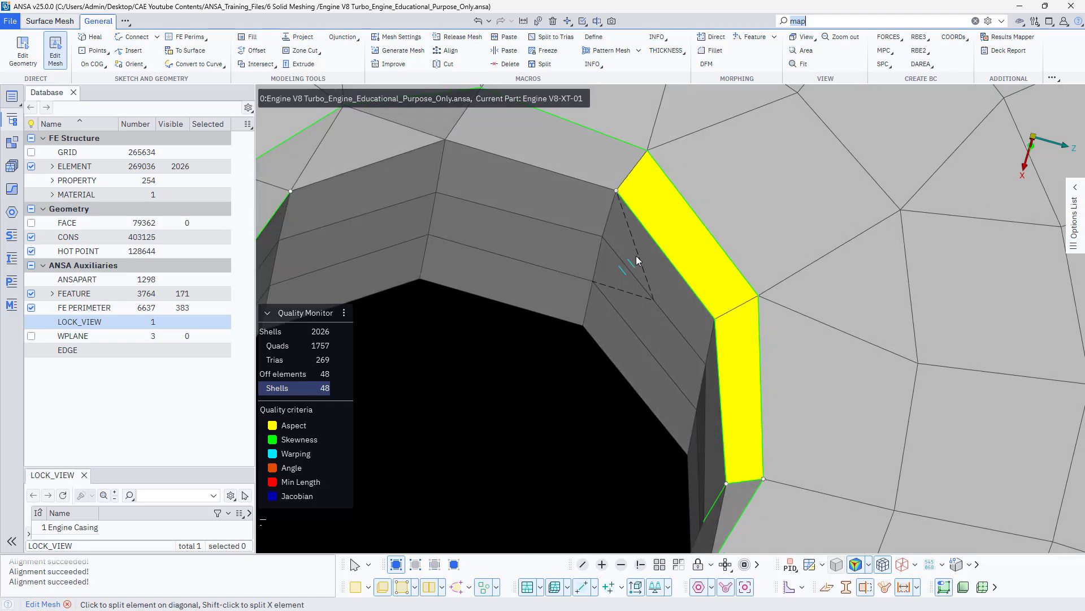
pyautogui.press('Escape')
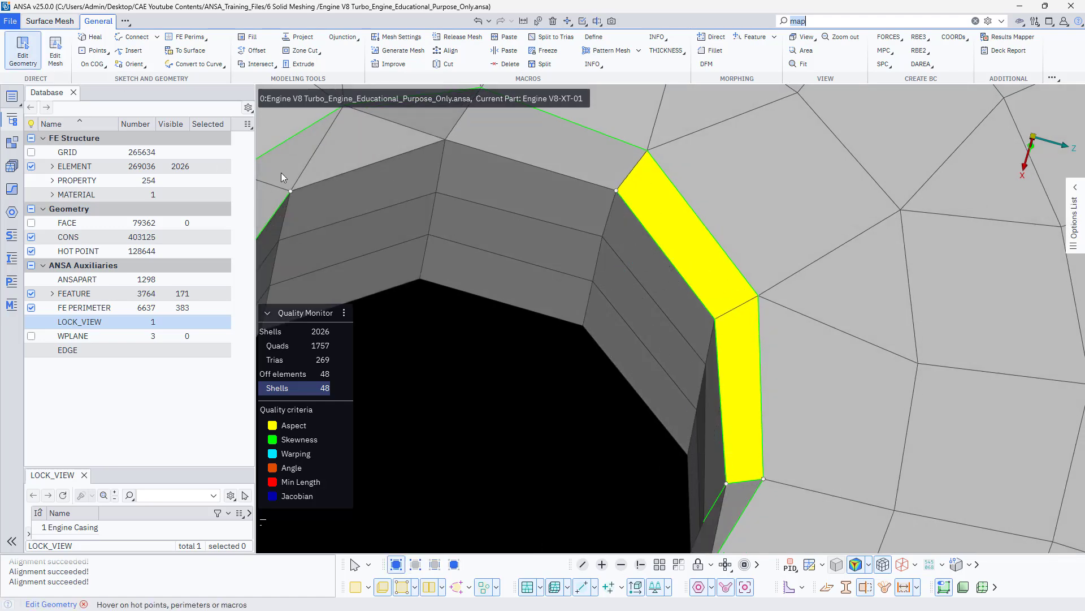
pyautogui.click(1074, 223)
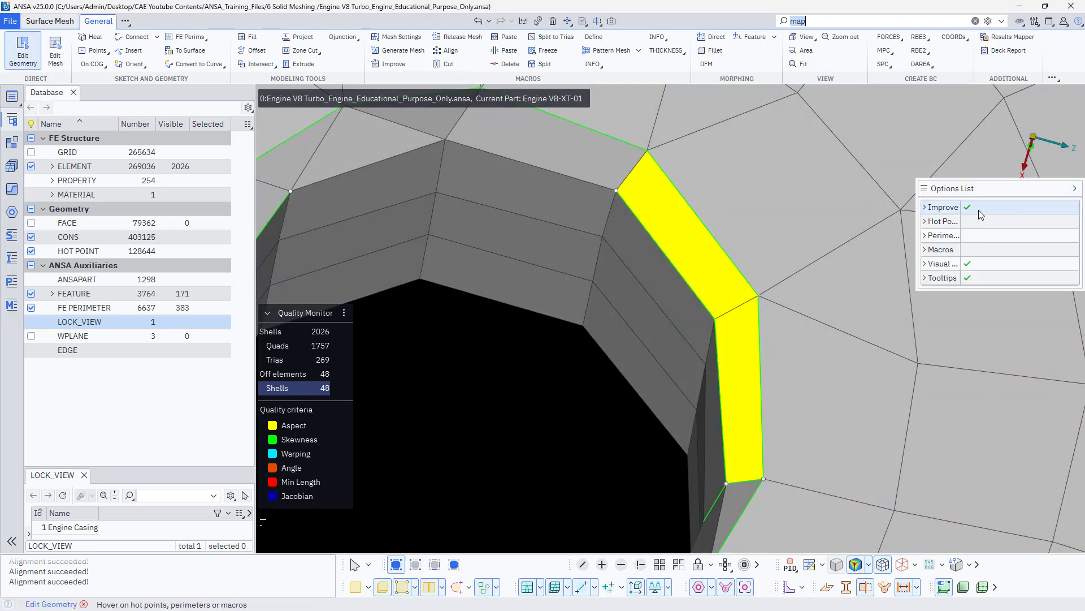
pyautogui.click(676, 270)
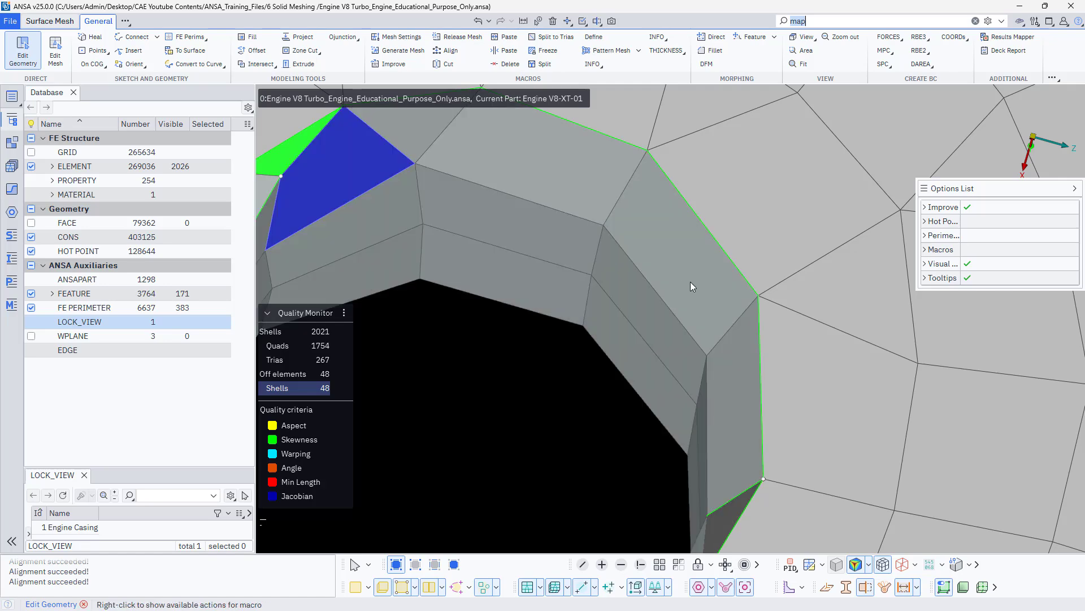
# Join the perimeter beside the skewness- and Jacobian-failing shells at the end of the hole wall
pyautogui.scroll(-3, 718, 344)
pyautogui.moveTo(715, 358)
pyautogui.keyDown('ctrl'); pyautogui.mouseDown()
pyautogui.moveTo(762, 372)
pyautogui.moveTo(729, 350)
pyautogui.mouseUp(); pyautogui.keyUp('ctrl')
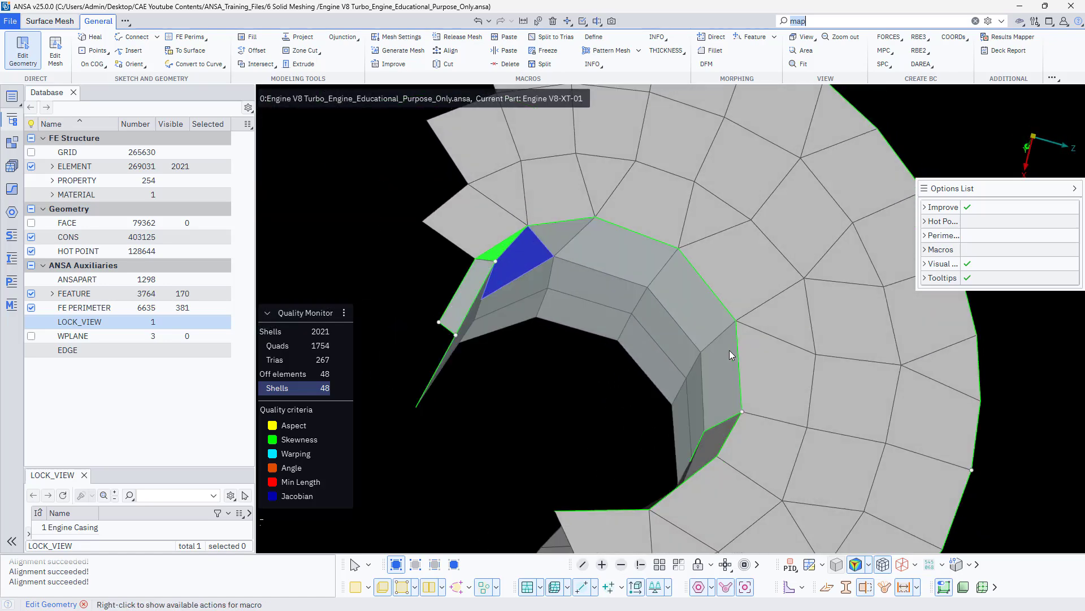
pyautogui.scroll(2, 697, 345)
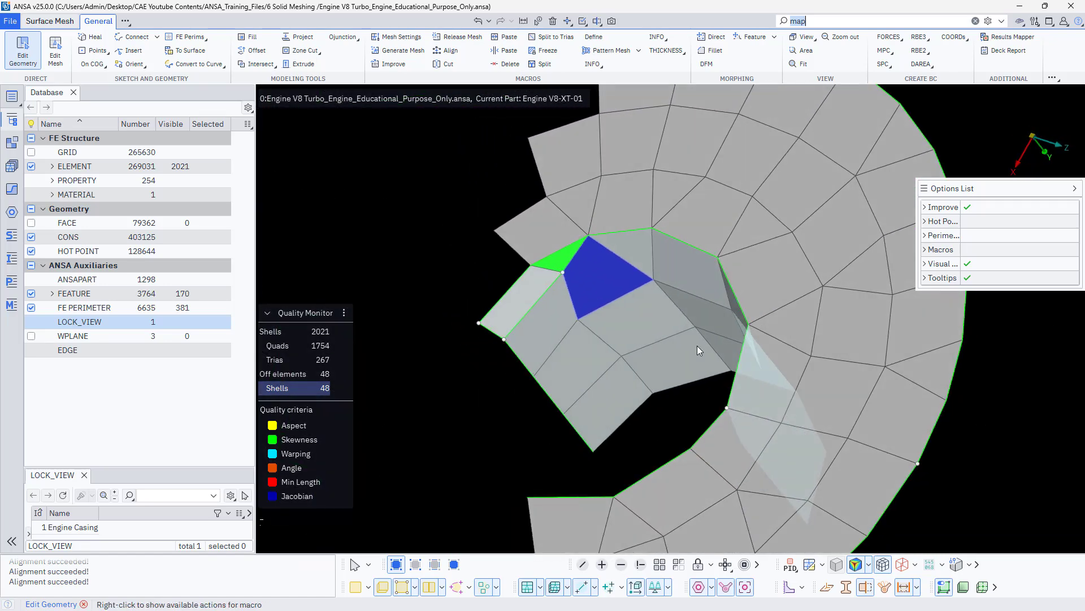
pyautogui.click(538, 300)
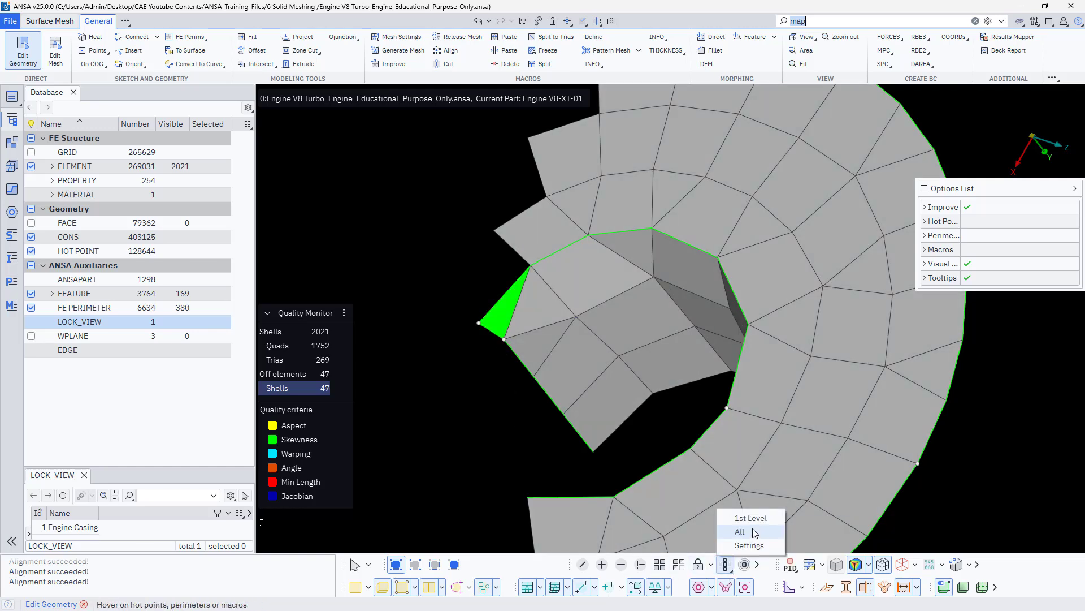
# Reveal two rounds of neighbouring shells around the hole and join the perimeter along its newly shown narrow wall strip
pyautogui.click(726, 564)
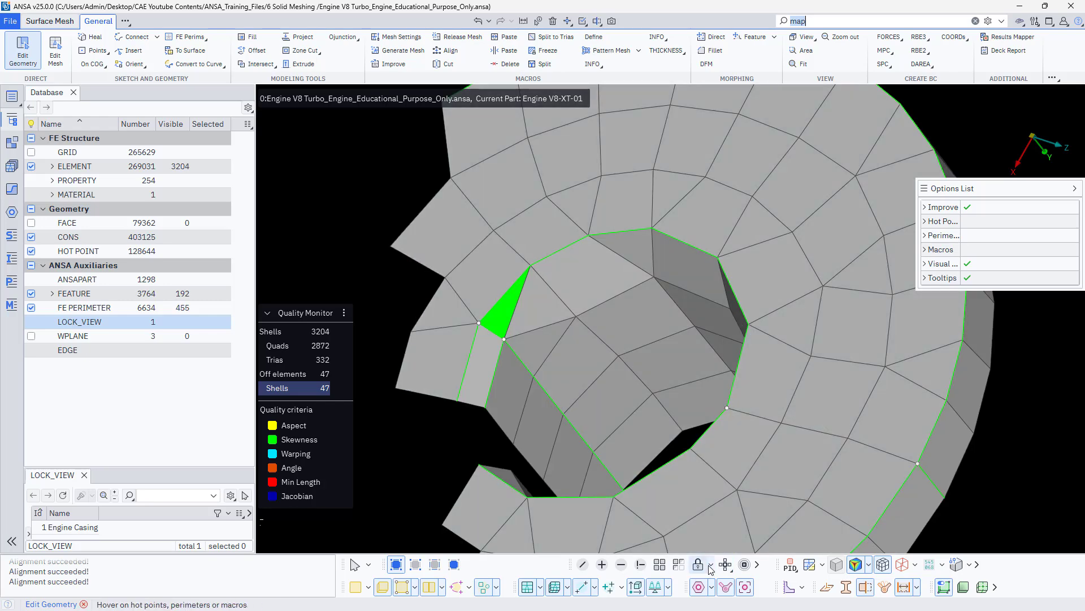
pyautogui.click(725, 564)
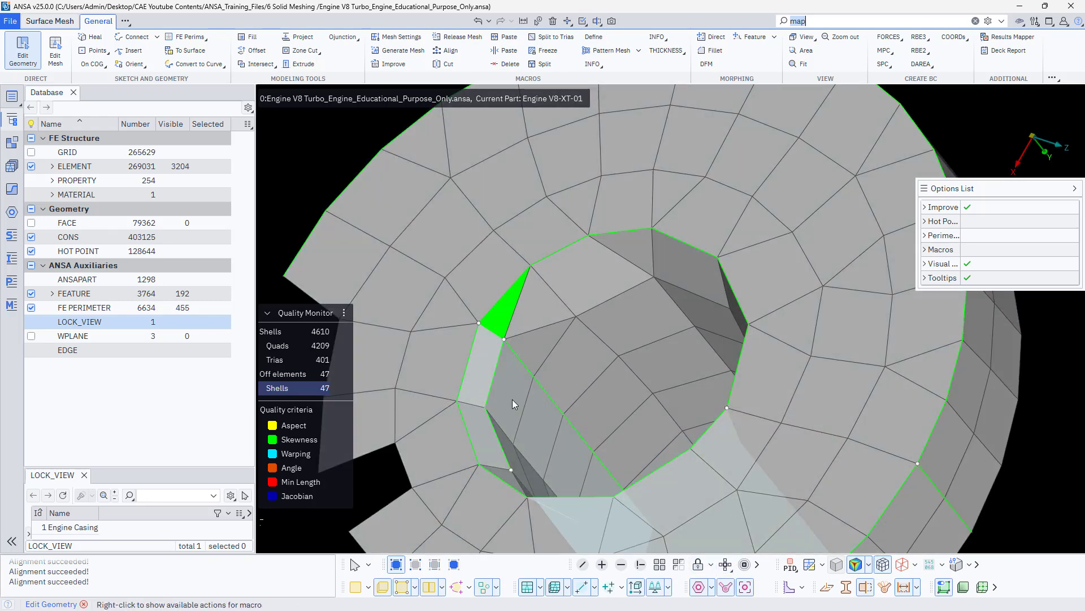
pyautogui.click(492, 382)
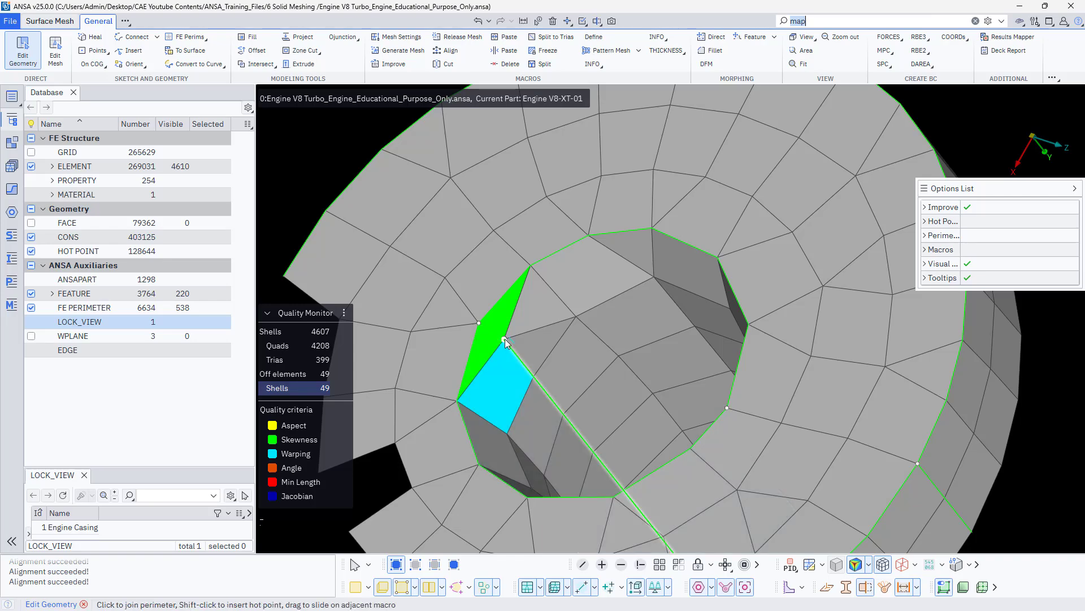
# Move the node between the skewed and warped shells onto the hole's rim with Edit Mesh to collapse the sliver elements
pyautogui.keyDown('ctrl'); pyautogui.moveTo(488, 329); pyautogui.dragTo(480, 421); pyautogui.keyUp('ctrl')
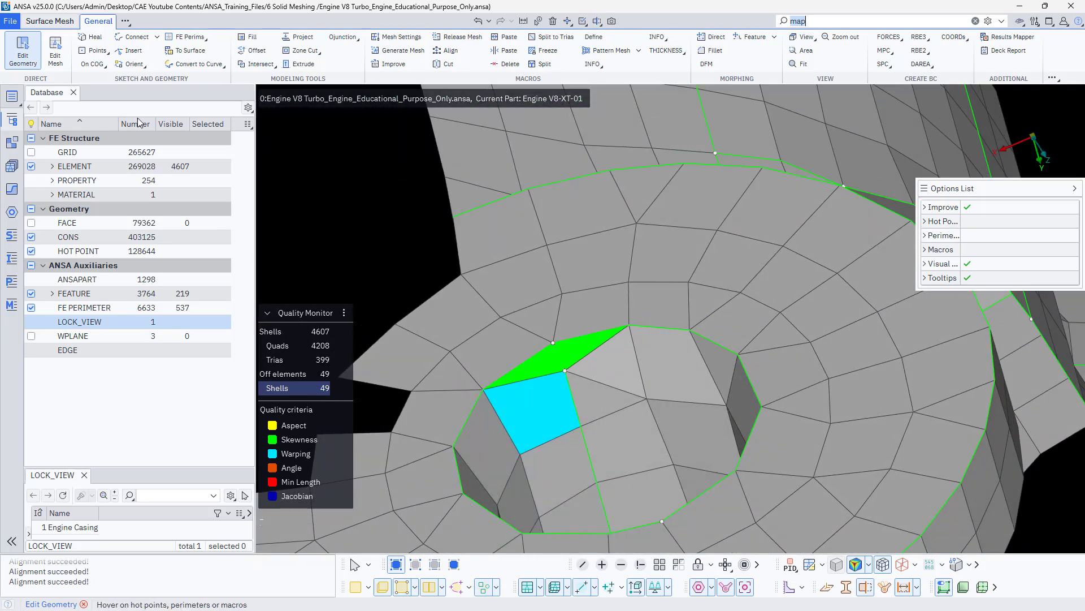
pyautogui.click(59, 50)
pyautogui.moveTo(565, 370); pyautogui.dragTo(552, 342)
pyautogui.moveTo(612, 389); pyautogui.dragTo(663, 404)
# Examine the surrounding mesh patches for remaining quality failures, ending on the aspect-failing shell beside the perimeter junction
pyautogui.scroll(-3, 668, 394)
pyautogui.scroll(-3, 668, 394)
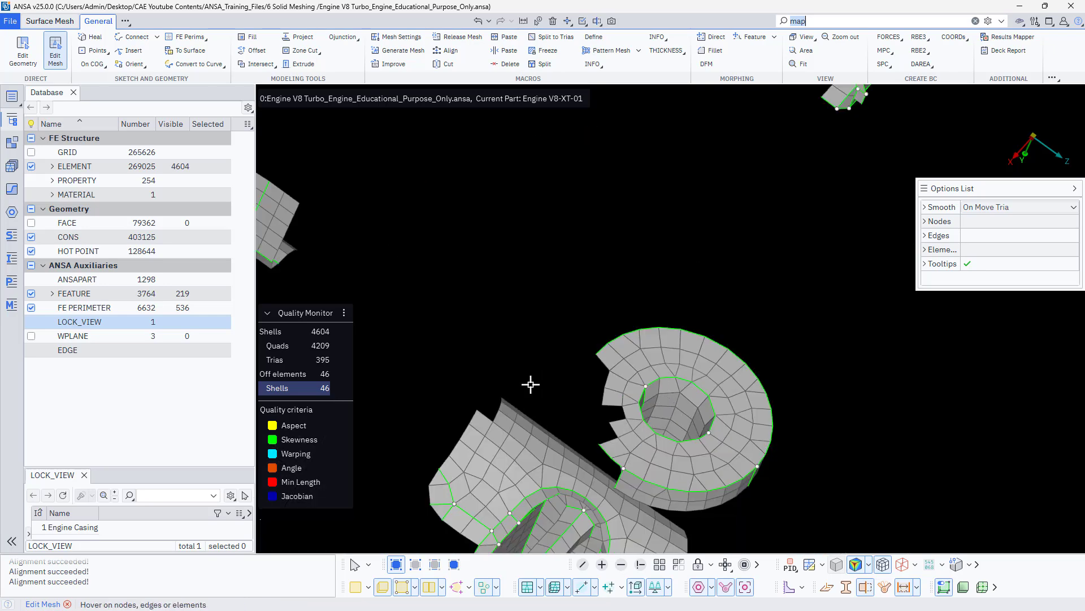
pyautogui.keyDown('ctrl'); pyautogui.moveTo(528, 383); pyautogui.dragTo(576, 320); pyautogui.keyUp('ctrl')
pyautogui.scroll(-3, 575, 320)
pyautogui.scroll(6, 627, 416)
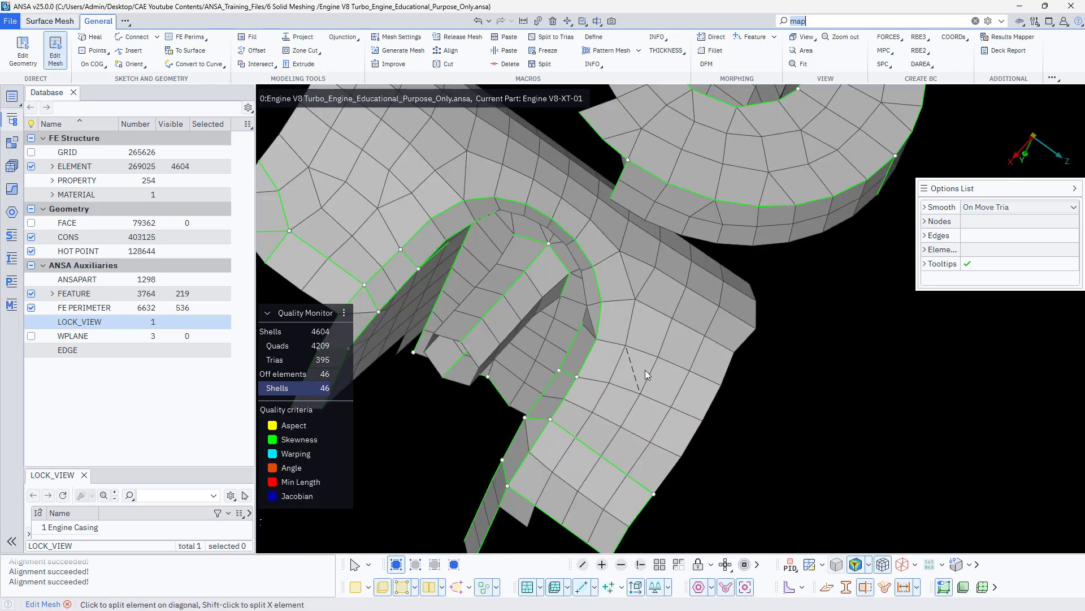
pyautogui.keyDown('ctrl'); pyautogui.moveTo(646, 370); pyautogui.dragTo(677, 342); pyautogui.keyUp('ctrl')
pyautogui.scroll(-4, 664, 372)
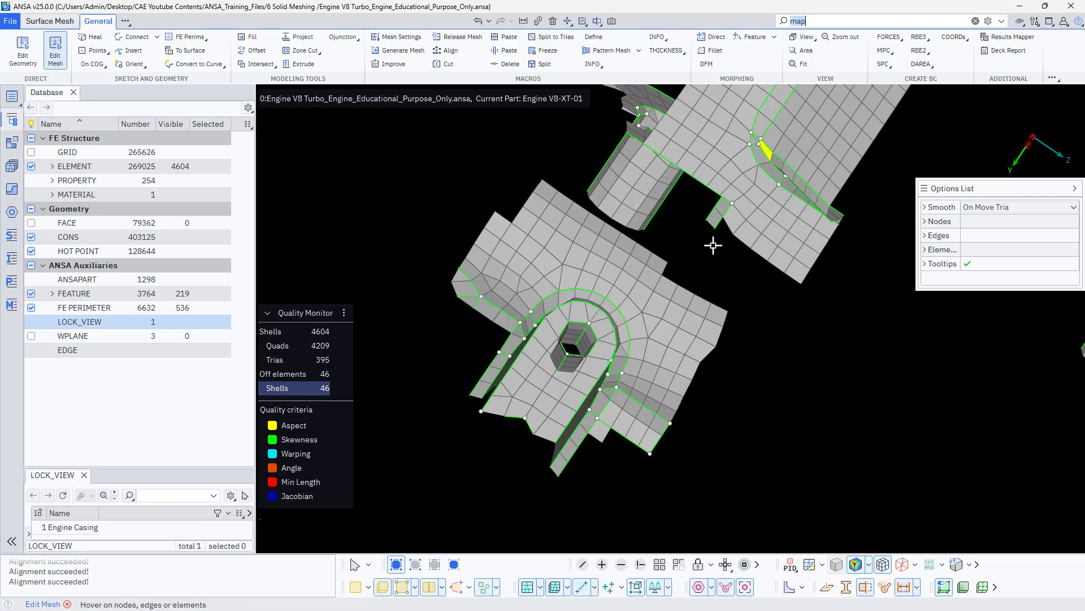
pyautogui.keyDown('ctrl'); pyautogui.moveTo(772, 165); pyautogui.dragTo(635, 374, button='middle'); pyautogui.keyUp('ctrl')
pyautogui.keyDown('ctrl'); pyautogui.moveTo(636, 374); pyautogui.dragTo(613, 451); pyautogui.keyUp('ctrl')
pyautogui.scroll(5, 636, 370)
pyautogui.scroll(3, 643, 422)
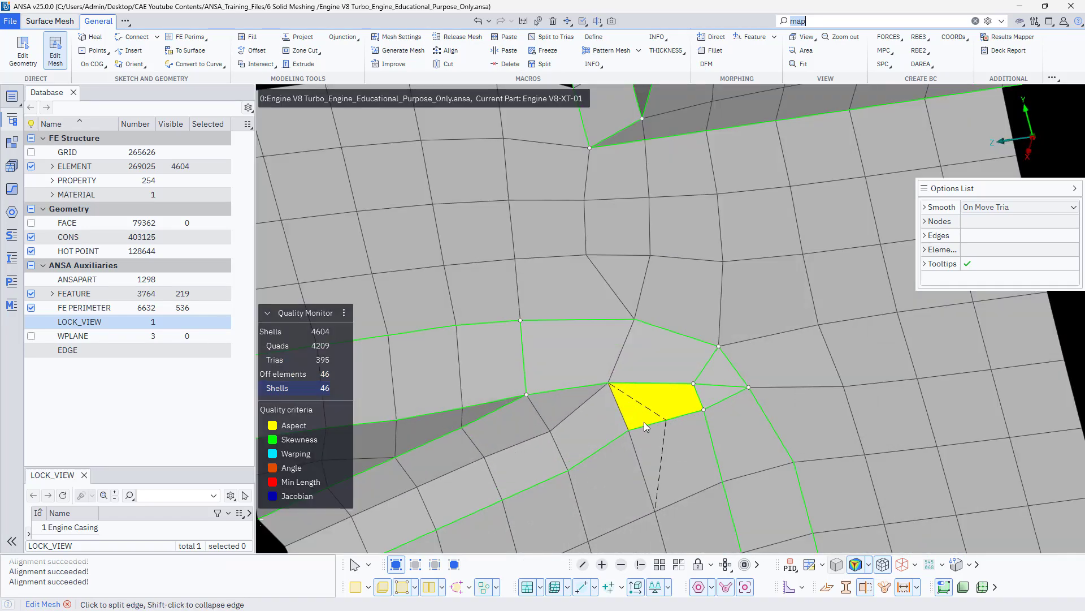
# Activate the Mesh Brush with the Fix Quality action and examine the Jacobian-failing shells on the nearby mesh patches
pyautogui.press('Escape')
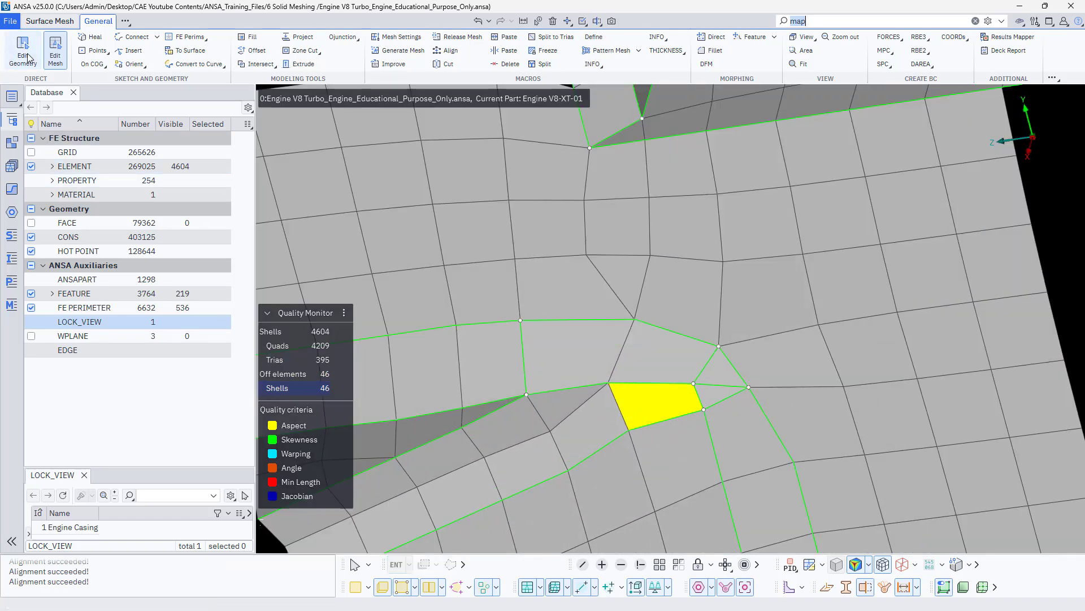
pyautogui.rightClick(654, 408)
pyautogui.click(692, 571)
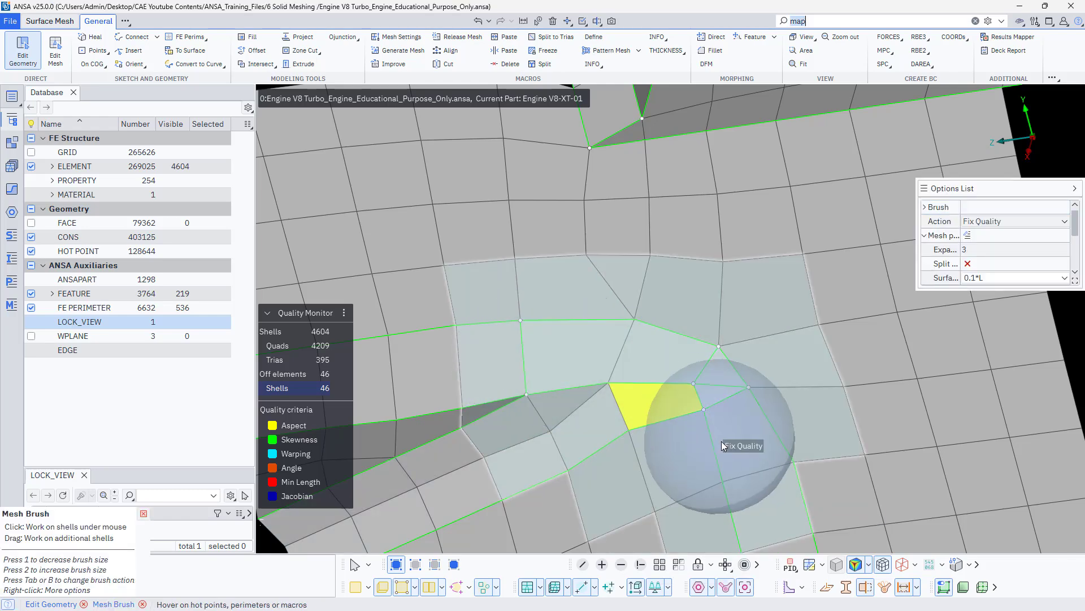
pyautogui.scroll(-5, 687, 432)
pyautogui.scroll(-4, 687, 432)
pyautogui.scroll(7, 523, 418)
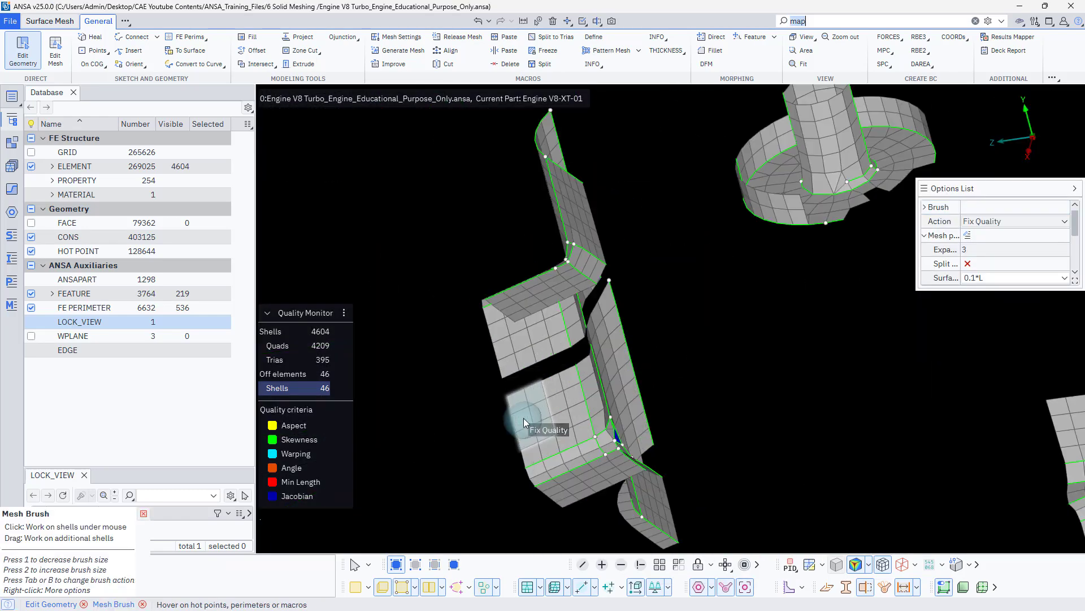
pyautogui.keyDown('ctrl'); pyautogui.moveTo(545, 423); pyautogui.dragTo(615, 423); pyautogui.keyUp('ctrl')
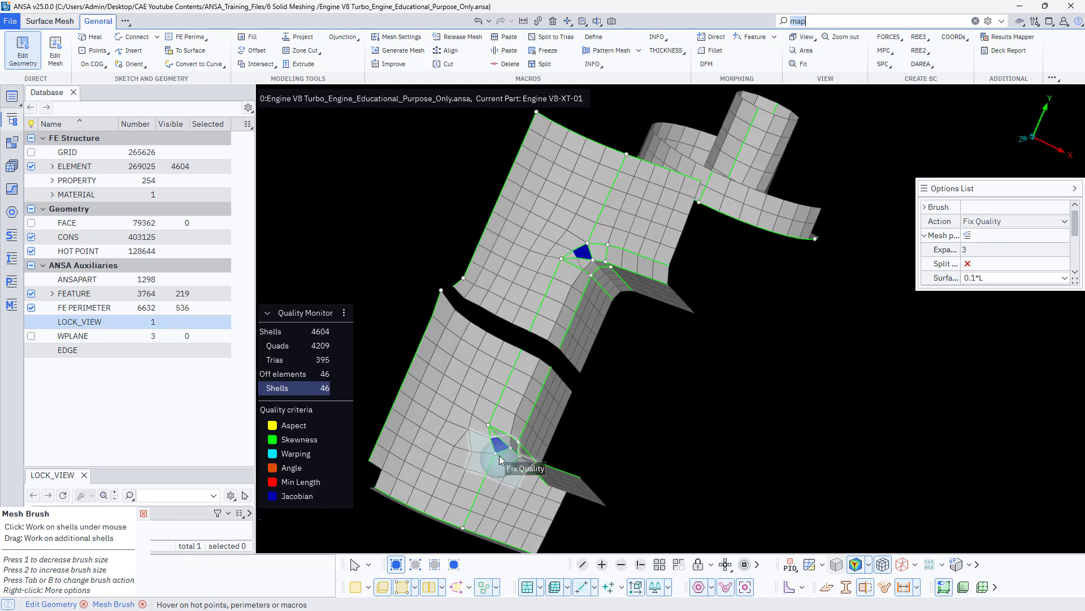
pyautogui.scroll(-5, 556, 272)
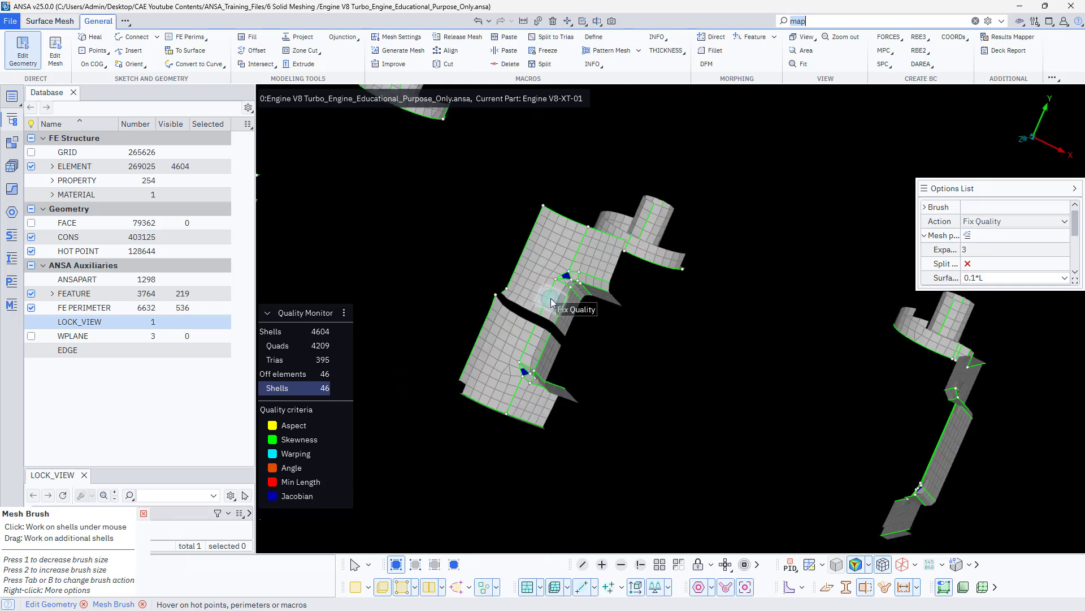
pyautogui.scroll(-3, 584, 363)
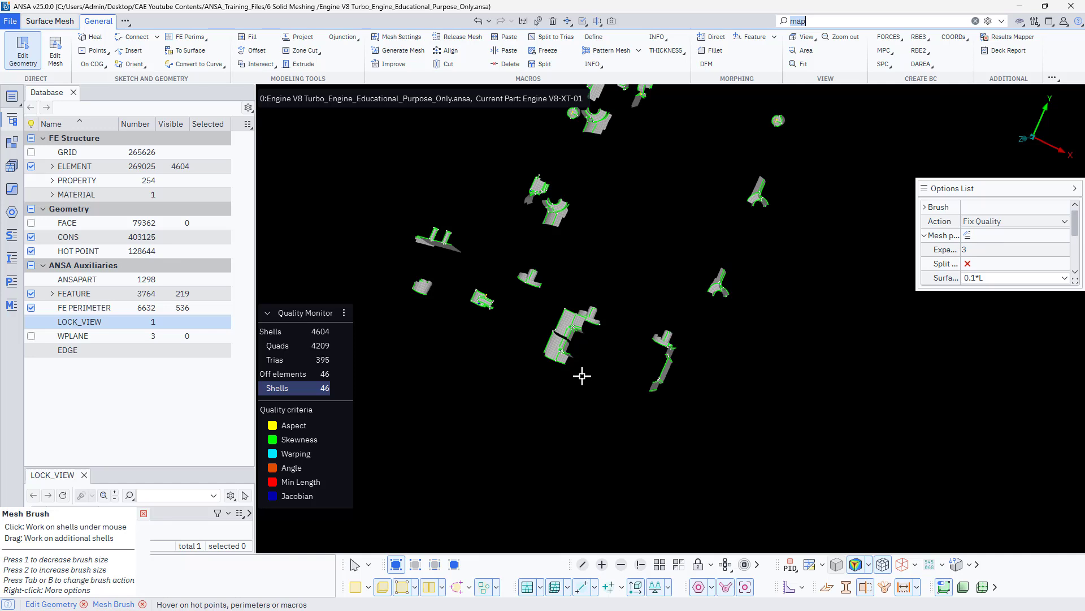
pyautogui.scroll(3, 569, 328)
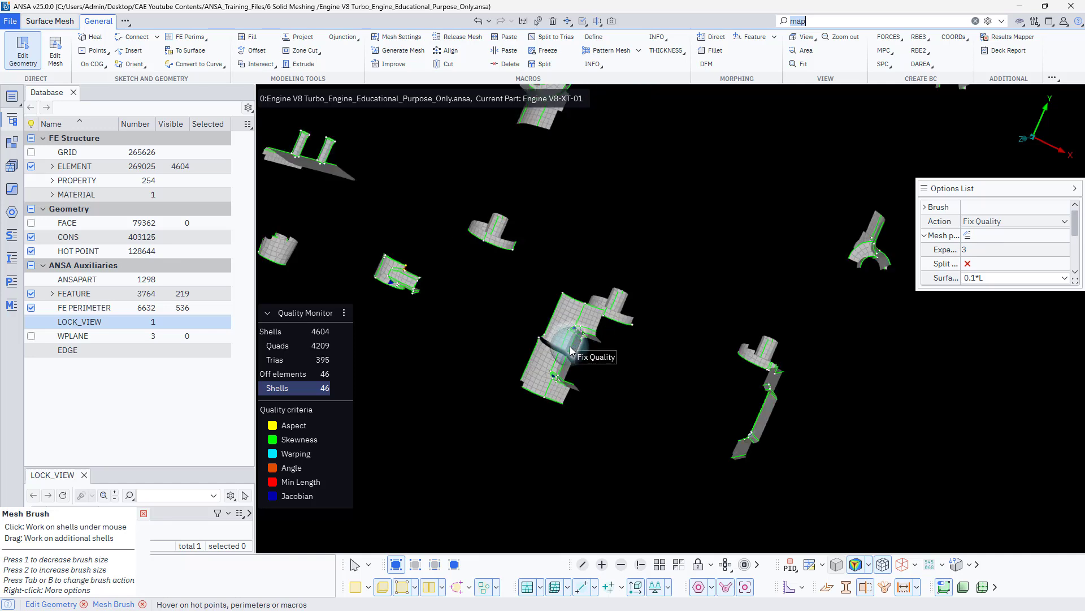
# Enlarge the Fix Quality brush and try to sweep it over the scattered mesh patches
pyautogui.press('2')
pyautogui.press('2')
pyautogui.press('2')
pyautogui.press('2')
pyautogui.press('2')
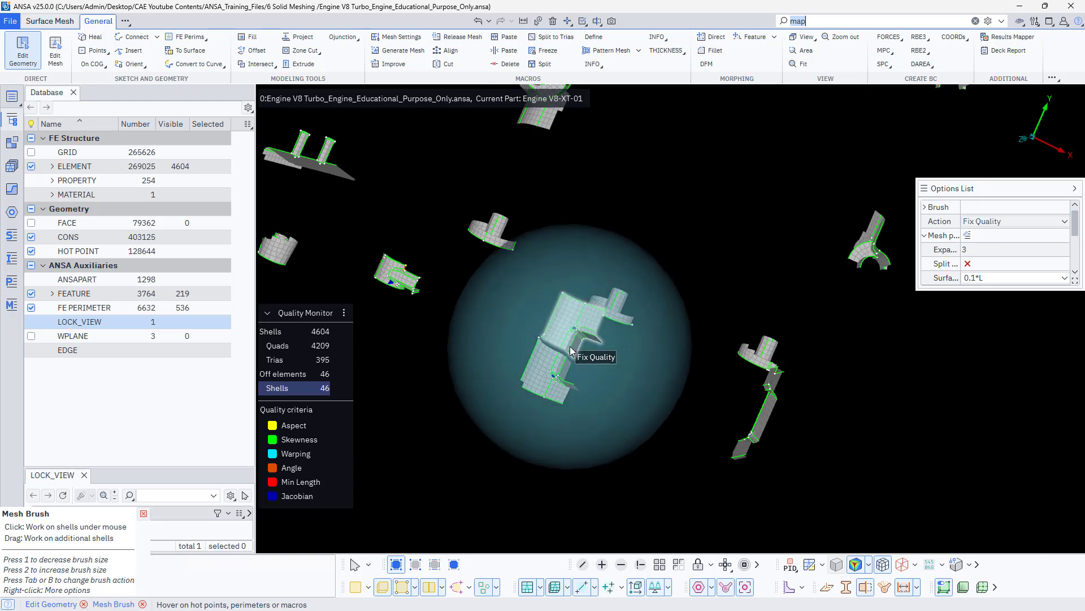
pyautogui.scroll(-3, 580, 356)
pyautogui.scroll(-5, 584, 360)
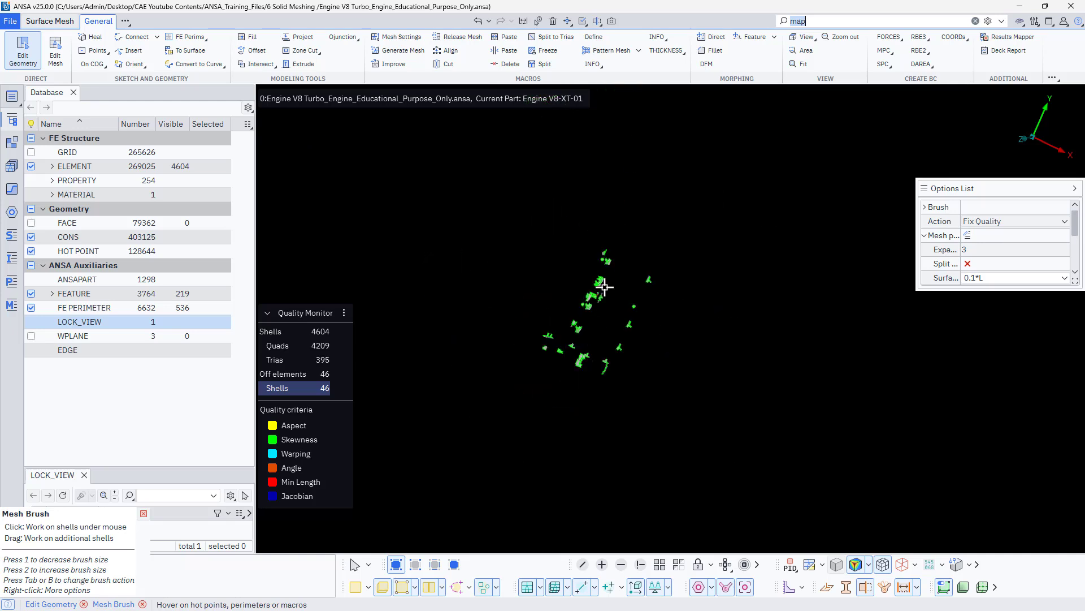
pyautogui.scroll(3, 602, 283)
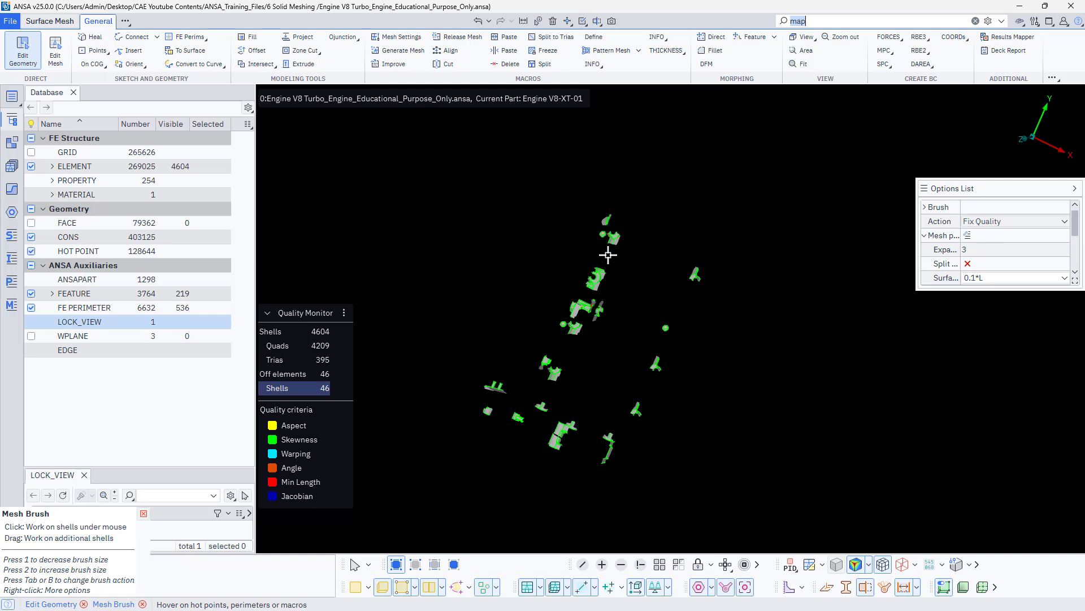
pyautogui.moveTo(613, 240)
pyautogui.mouseDown()
pyautogui.moveTo(579, 335)
pyautogui.moveTo(472, 411)
pyautogui.mouseUp()
# Examine the aspect-failing shells on the small cylinder's round end face and the failing shells on the patch beside it
pyautogui.scroll(10, 609, 230)
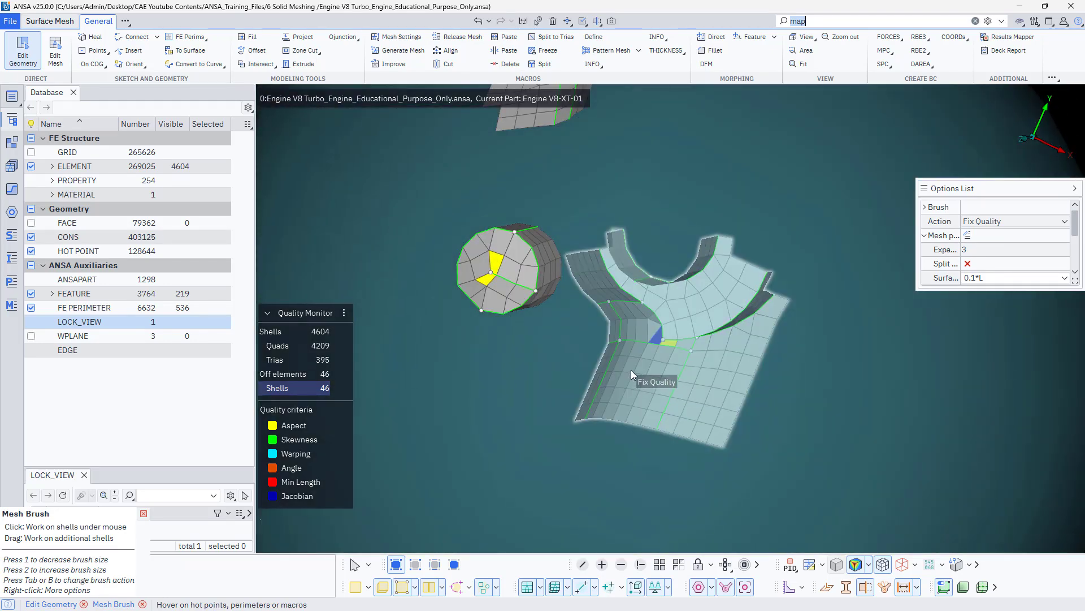
pyautogui.scroll(-8, 631, 371)
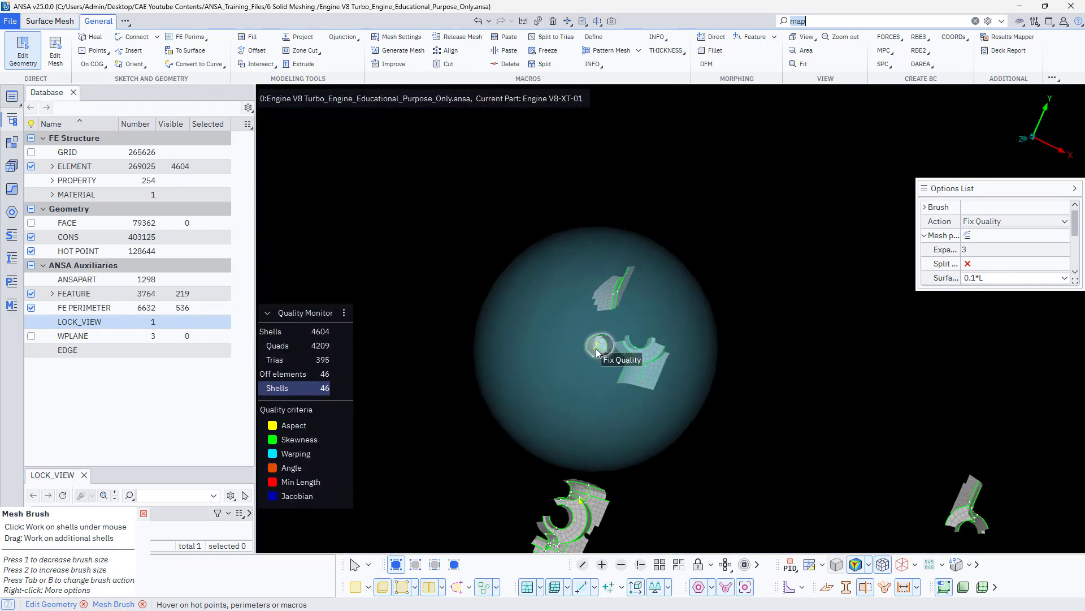
pyautogui.scroll(5, 596, 348)
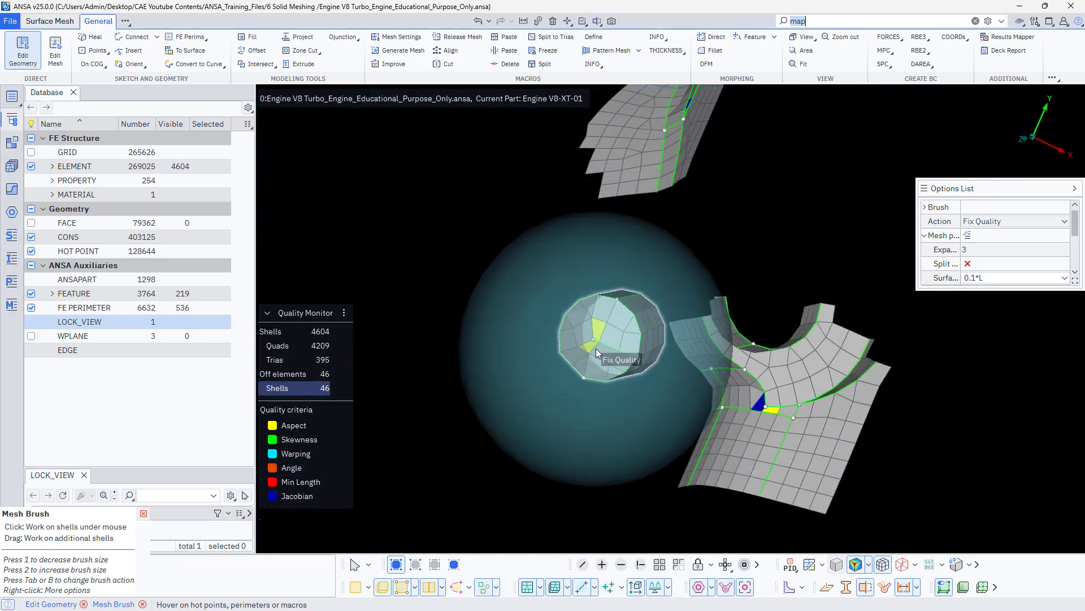
pyautogui.scroll(8, 595, 348)
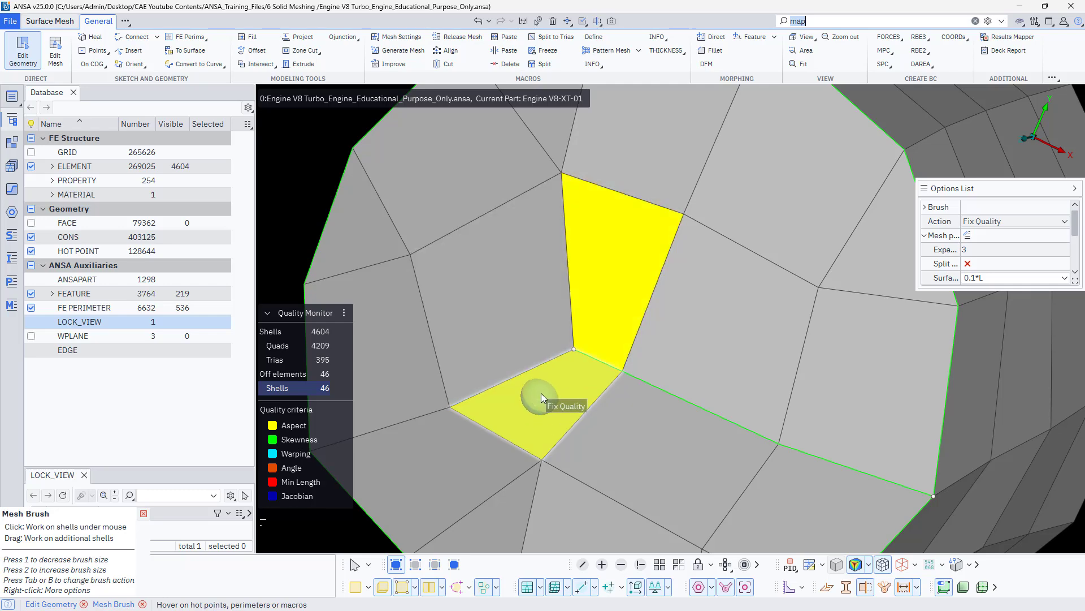
pyautogui.press('2')
pyautogui.press('2')
pyautogui.press('2')
pyautogui.press('2')
pyautogui.press('2')
pyautogui.scroll(-10, 609, 385)
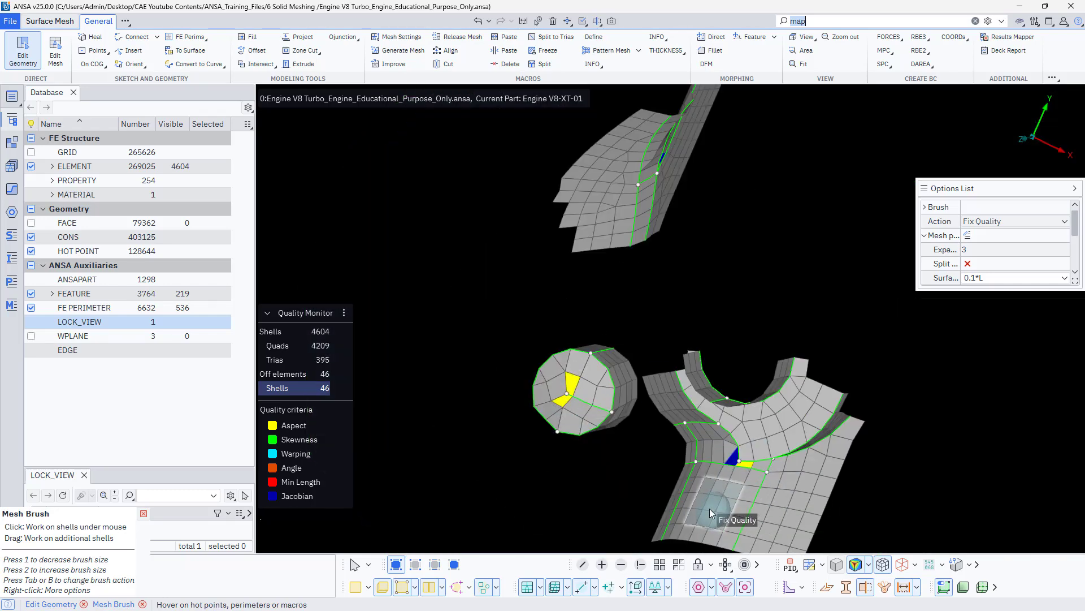
pyautogui.press('Escape')
# Join the perimeter crossing the cylinder's round end face beside the aspect-failing shells with Edit Geometry
pyautogui.click(57, 61)
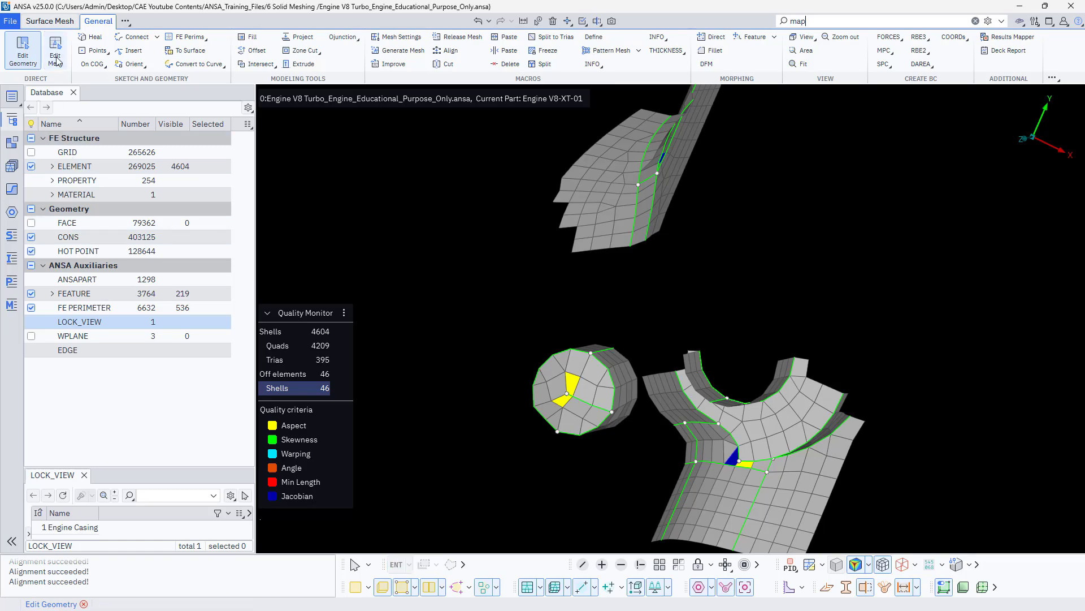
pyautogui.scroll(5, 543, 362)
pyautogui.keyDown('ctrl'); pyautogui.moveTo(652, 423); pyautogui.dragTo(545, 385); pyautogui.keyUp('ctrl')
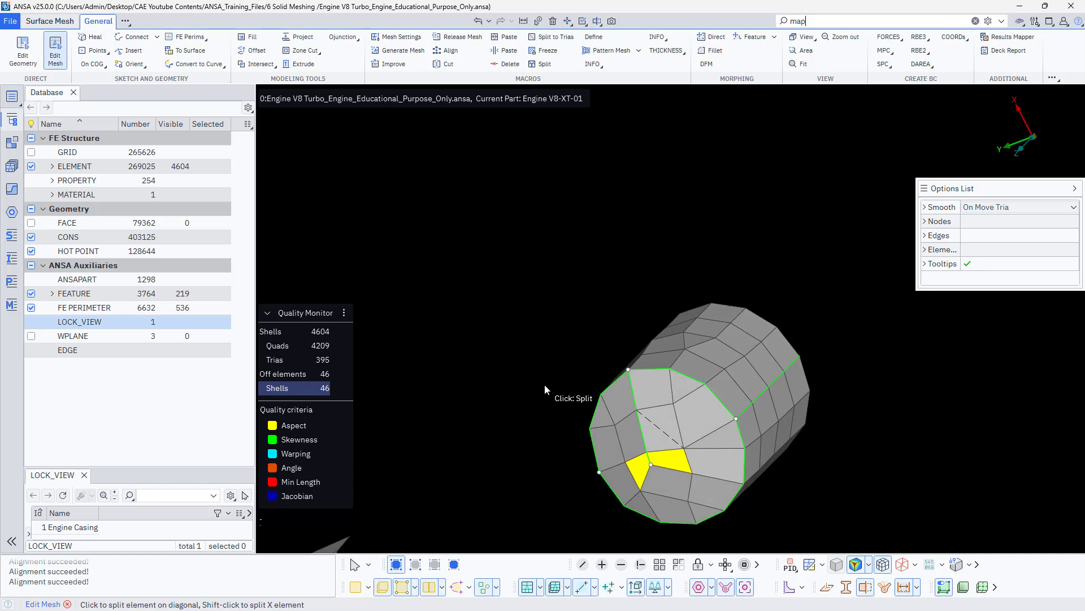
pyautogui.click(33, 60)
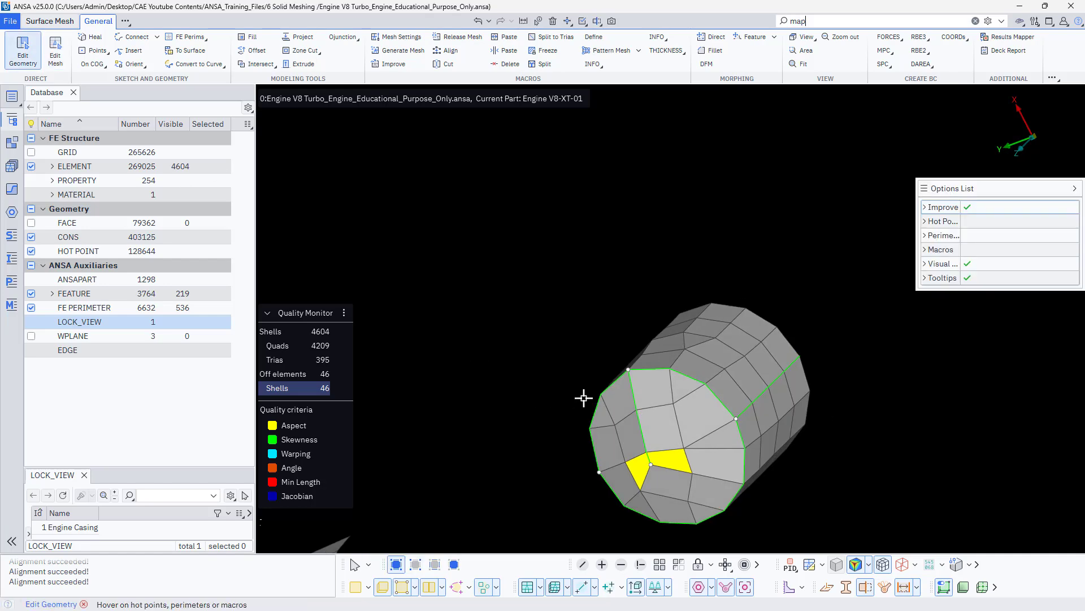
pyautogui.click(644, 438)
pyautogui.keyDown('ctrl'); pyautogui.moveTo(570, 450); pyautogui.dragTo(689, 418); pyautogui.keyUp('ctrl')
pyautogui.keyDown('ctrl'); pyautogui.moveTo(700, 496); pyautogui.dragTo(710, 451); pyautogui.keyUp('ctrl')
# Apply the Fix Quality mesh brush to the warping-failing shells on the cylinder's end face
pyautogui.click(55, 54)
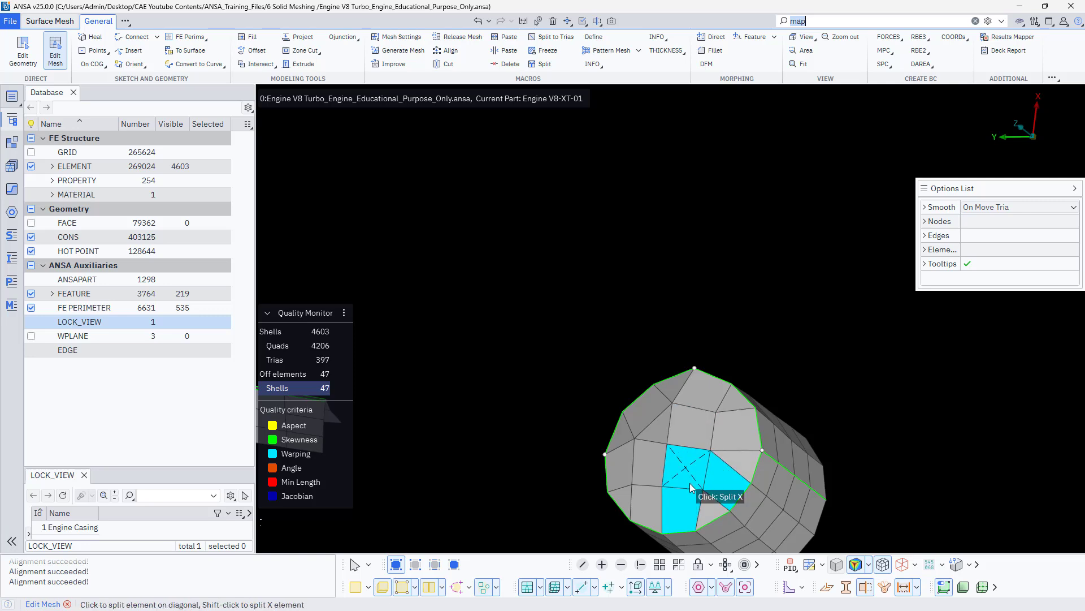
pyautogui.press('shift')
pyautogui.click(23, 51)
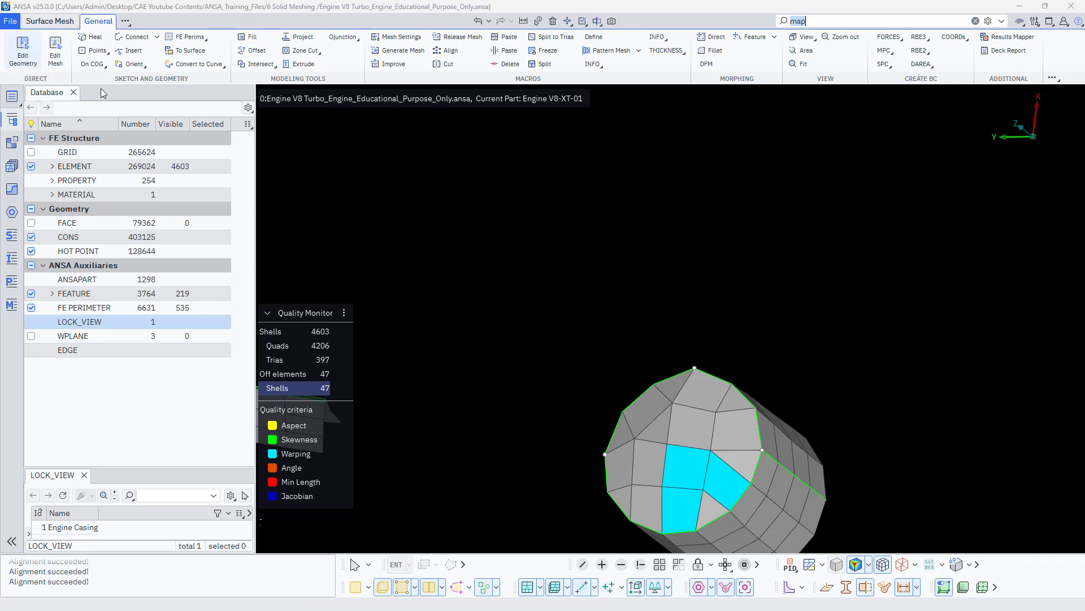
pyautogui.rightClick(443, 315)
pyautogui.click(473, 372)
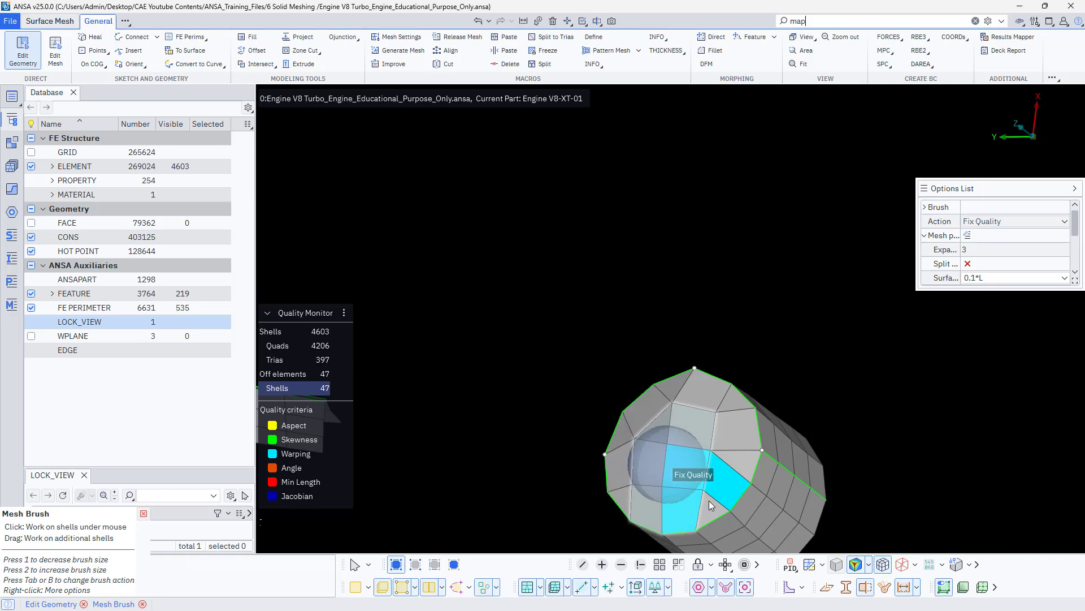
pyautogui.click(702, 467)
# Move the triangle beside the Jacobian-failing shell along the curved strip to the patch's outer edge with Edit Mesh
pyautogui.scroll(-5, 496, 359)
pyautogui.scroll(3, 648, 449)
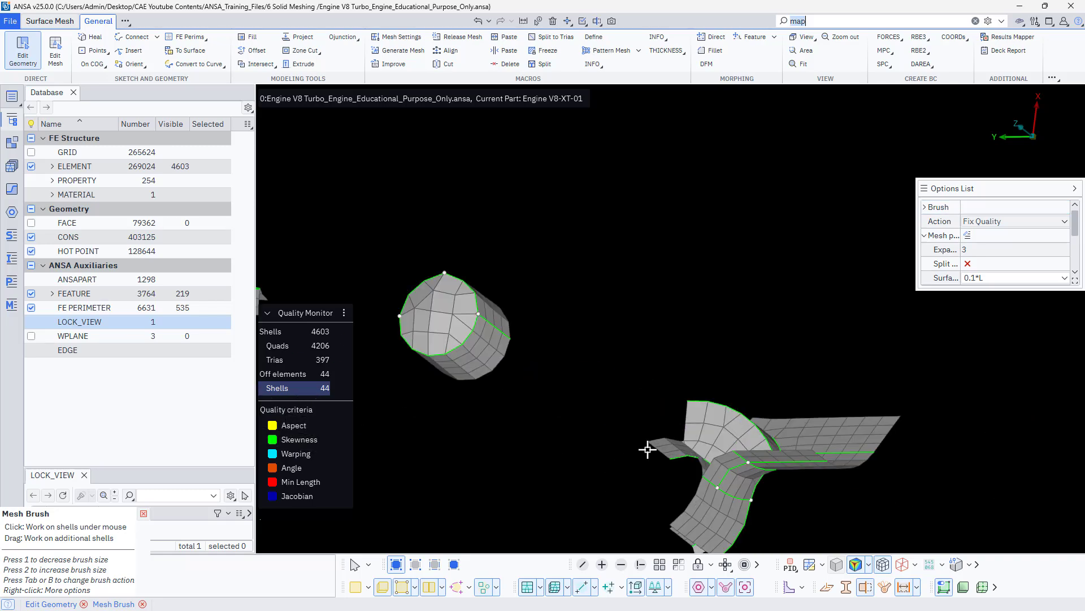
pyautogui.keyDown('ctrl'); pyautogui.moveTo(649, 448); pyautogui.dragTo(668, 512); pyautogui.keyUp('ctrl')
pyautogui.scroll(6, 764, 458)
pyautogui.moveTo(762, 438)
pyautogui.keyDown('ctrl'); pyautogui.mouseDown()
pyautogui.moveTo(758, 397)
pyautogui.moveTo(719, 514)
pyautogui.moveTo(704, 388)
pyautogui.mouseUp(); pyautogui.keyUp('ctrl')
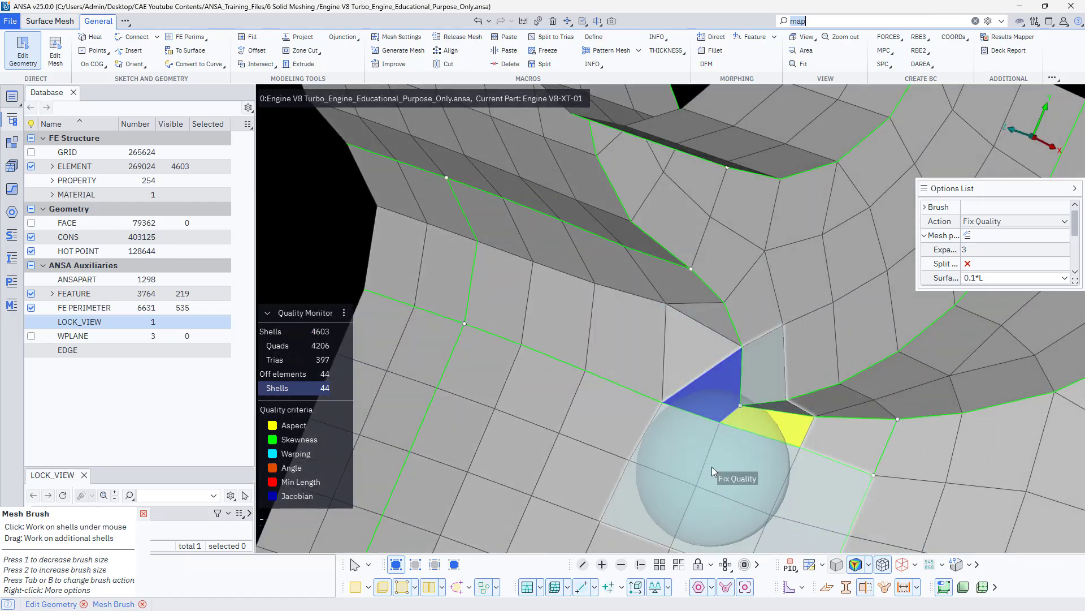
pyautogui.click(55, 56)
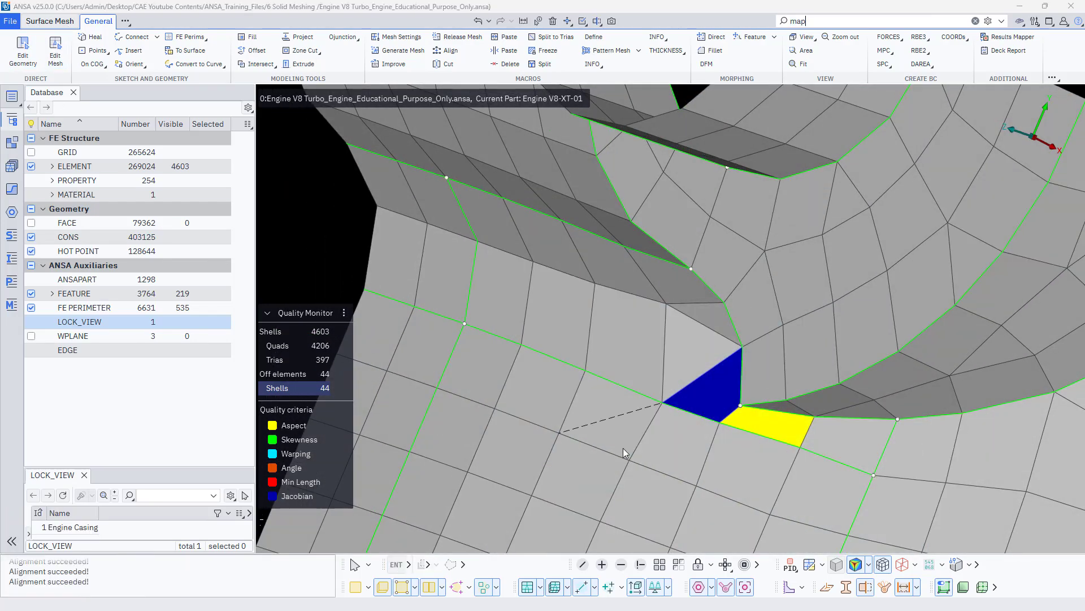
pyautogui.keyDown('ctrl'); pyautogui.moveTo(833, 449); pyautogui.dragTo(730, 426); pyautogui.keyUp('ctrl')
pyautogui.scroll(-4, 643, 412)
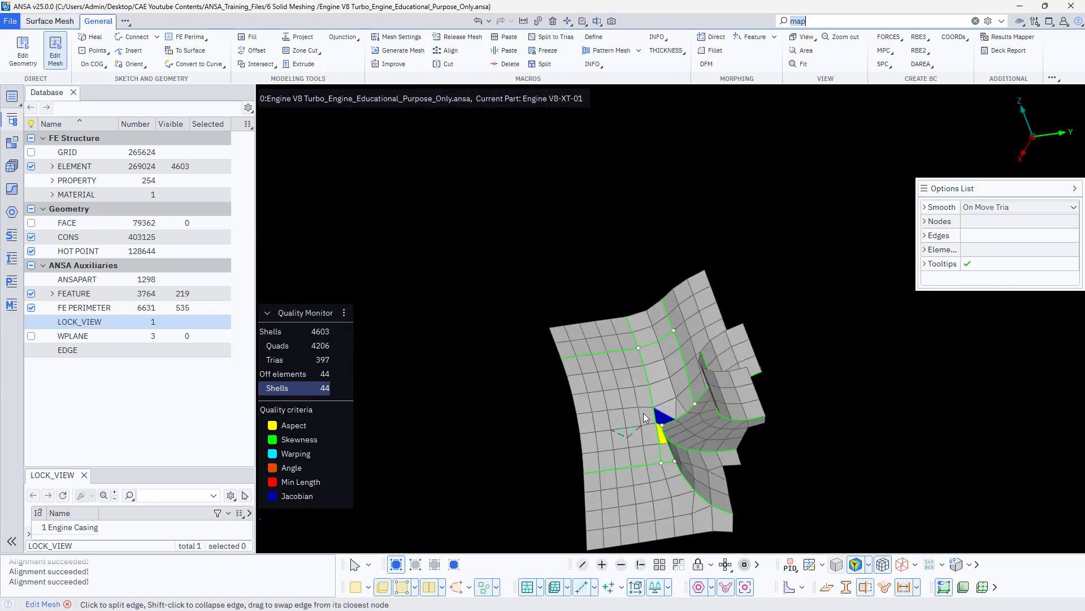
pyautogui.scroll(2, 666, 393)
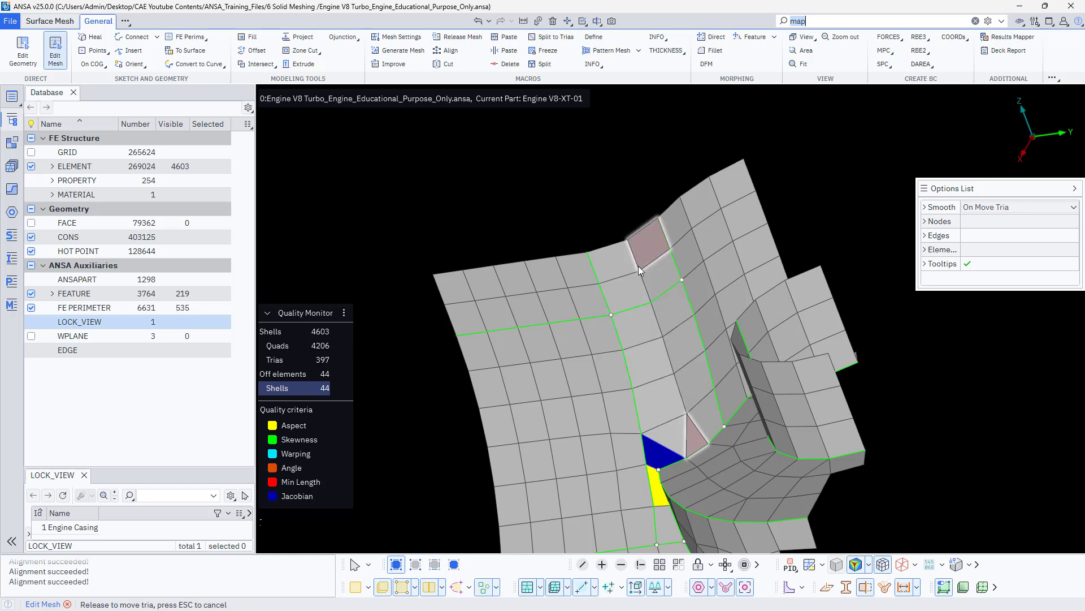
pyautogui.moveTo(638, 263); pyautogui.dragTo(639, 263)
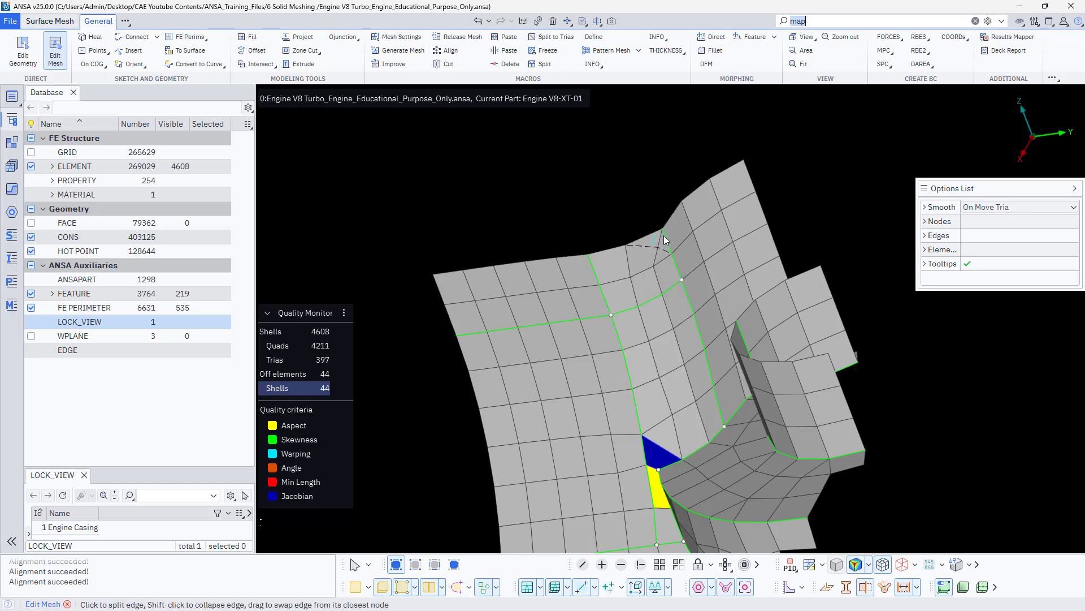
# Split the Jacobian-failing shell's edge, collapse its nodes onto the adjacent hot point, and join the two leftover triangles into a quad
pyautogui.scroll(4, 639, 444)
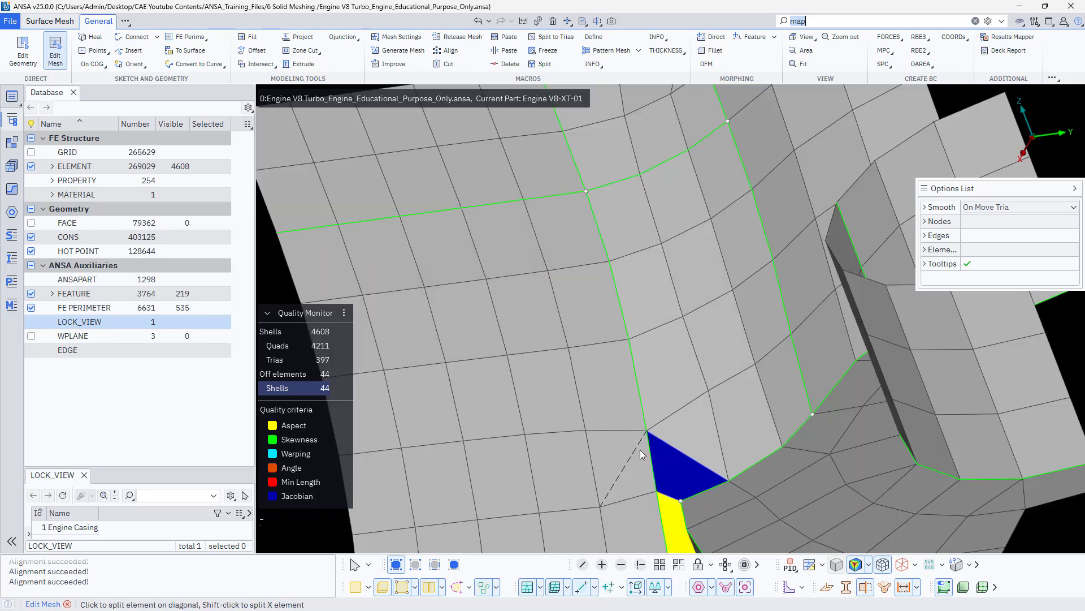
pyautogui.keyDown('ctrl'); pyautogui.moveTo(663, 478); pyautogui.dragTo(676, 453); pyautogui.keyUp('ctrl')
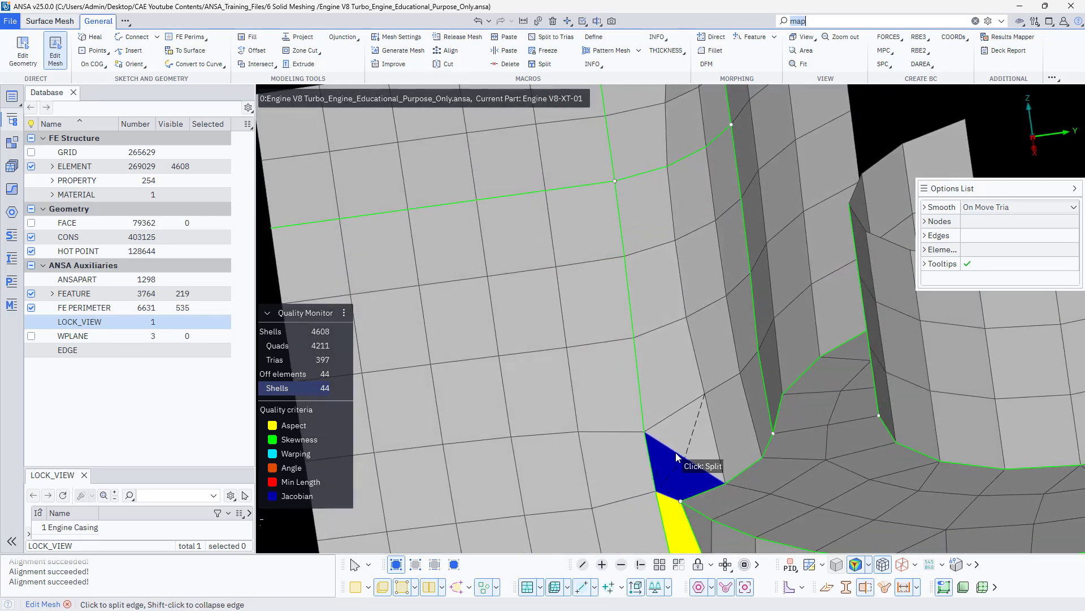
pyautogui.click(676, 452)
pyautogui.keyDown('ctrl'); pyautogui.moveTo(653, 491); pyautogui.dragTo(671, 426); pyautogui.keyUp('ctrl')
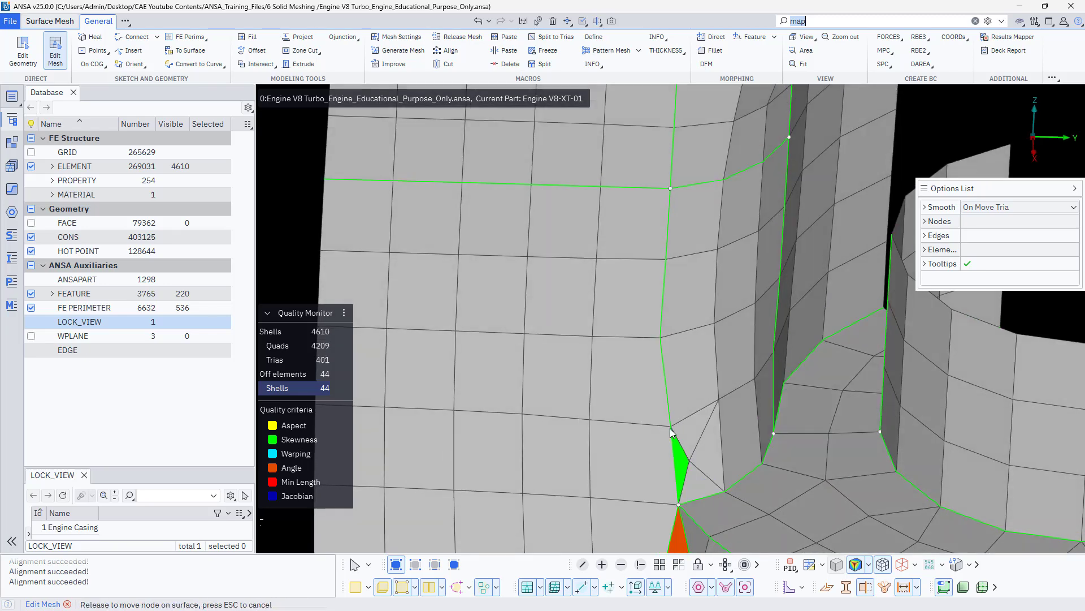
pyautogui.moveTo(688, 462); pyautogui.dragTo(678, 505)
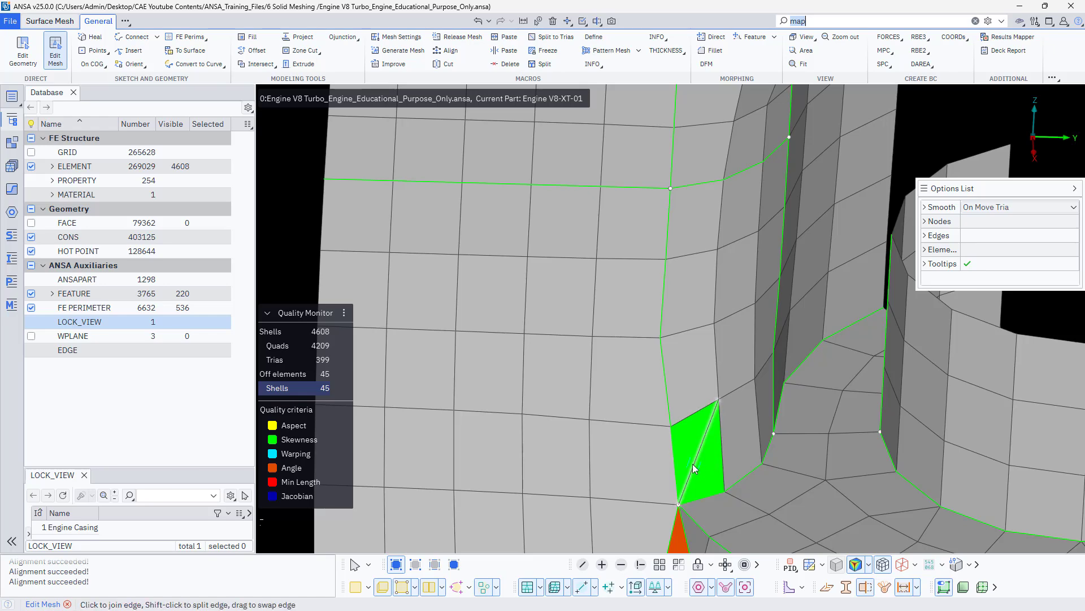
pyautogui.click(693, 464)
# Shift the perimeter node at the base of the angle-failing triangle slightly away from the triangle
pyautogui.keyDown('ctrl'); pyautogui.moveTo(613, 485); pyautogui.dragTo(661, 307, button='middle'); pyautogui.keyUp('ctrl')
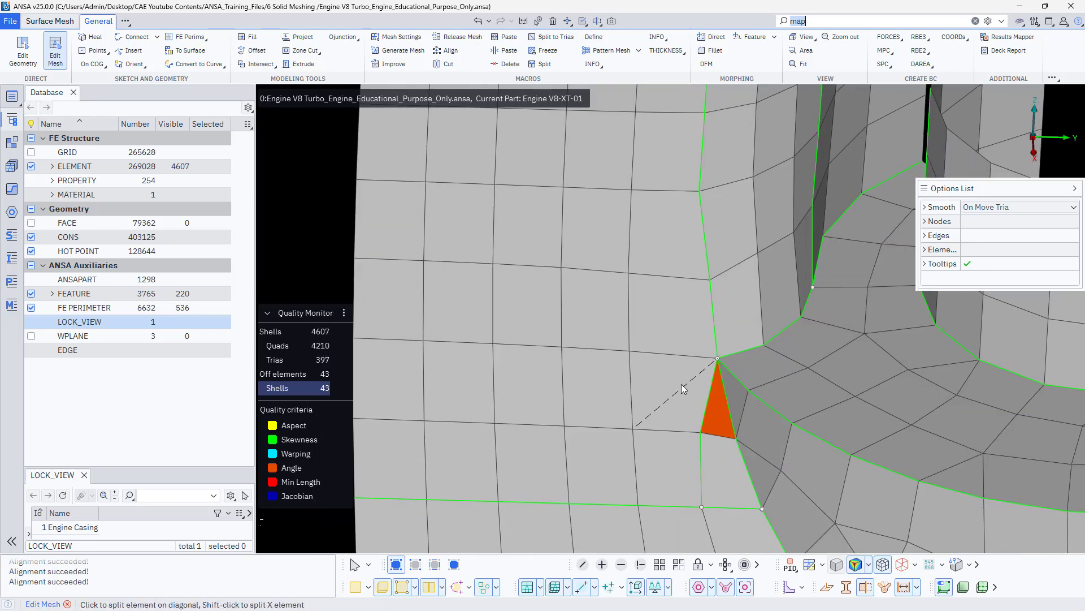
pyautogui.keyDown('ctrl'); pyautogui.moveTo(681, 385); pyautogui.dragTo(699, 421); pyautogui.keyUp('ctrl')
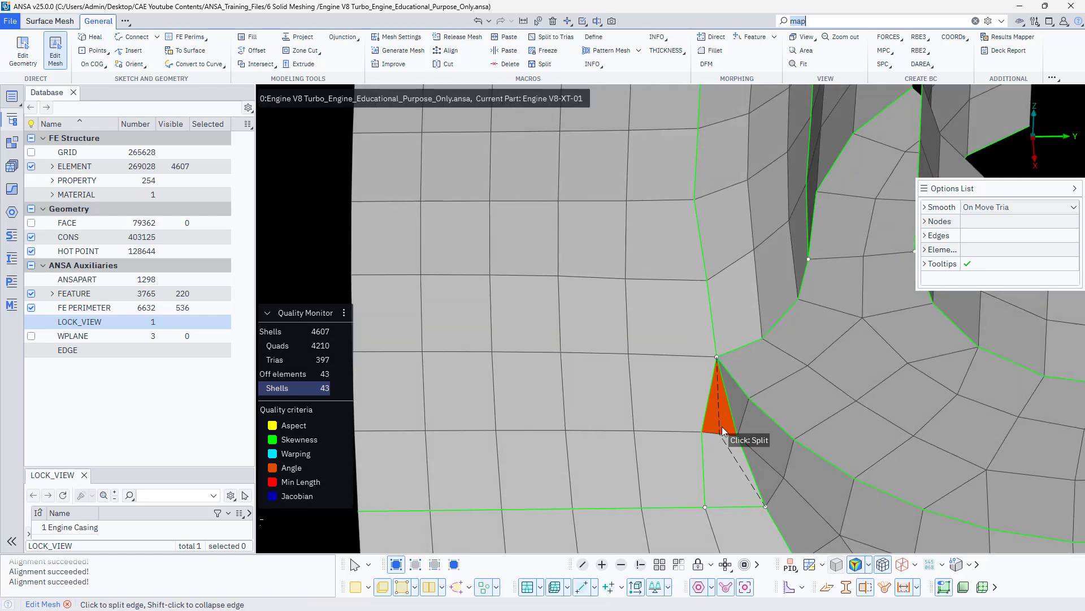
pyautogui.click(273, 483)
pyautogui.moveTo(699, 433); pyautogui.dragTo(695, 433)
pyautogui.scroll(-10, 579, 396)
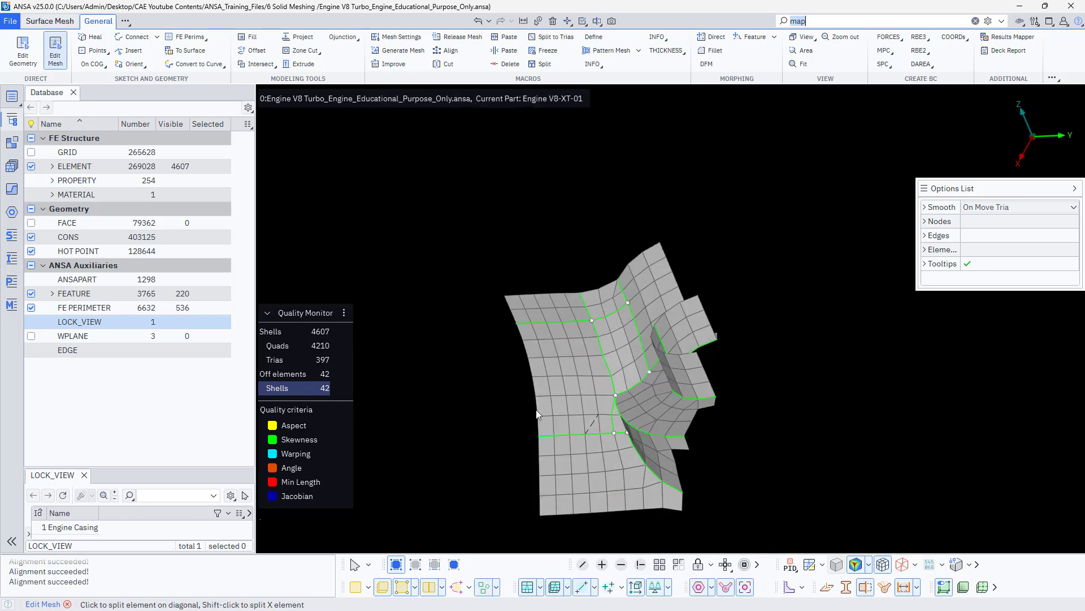
pyautogui.scroll(10, 666, 417)
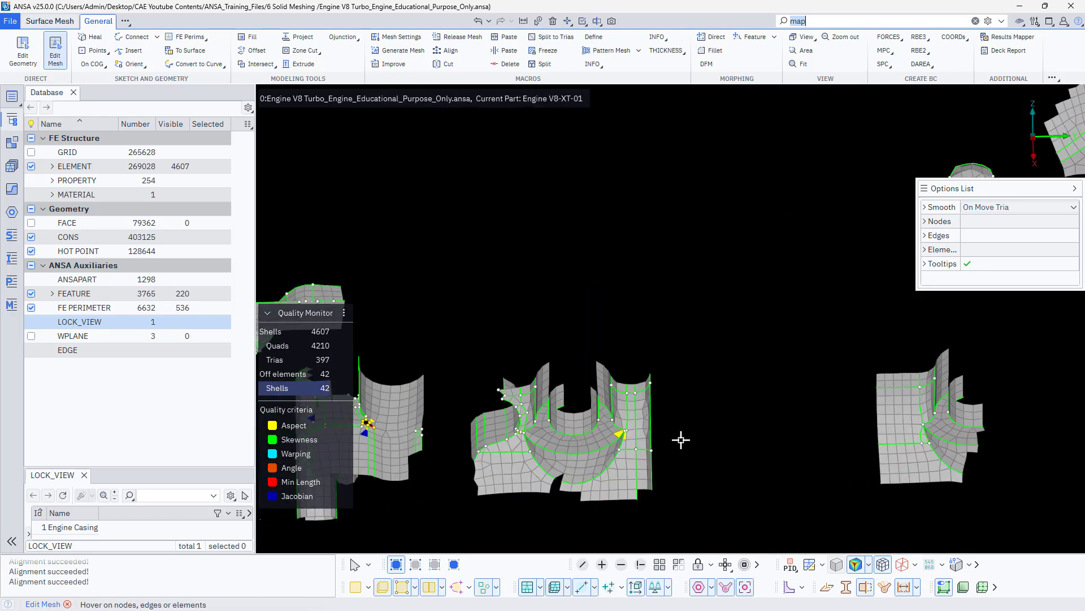
# Try to paste the node shared by the two aspect-failing shells onto the adjacent hot point, and undo it
pyautogui.scroll(5, 701, 394)
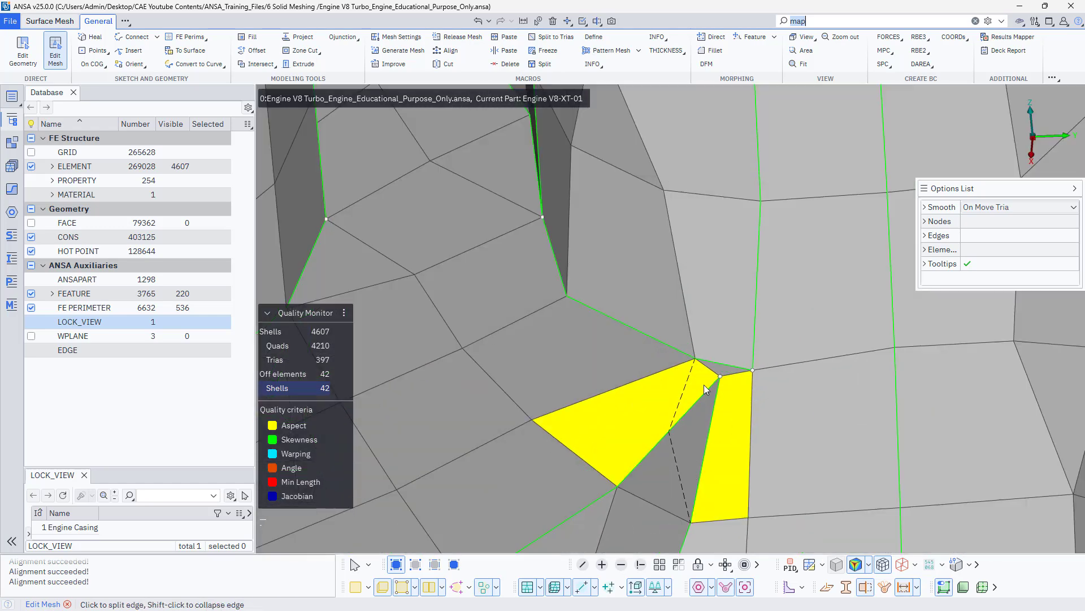
pyautogui.moveTo(738, 368); pyautogui.dragTo(803, 356)
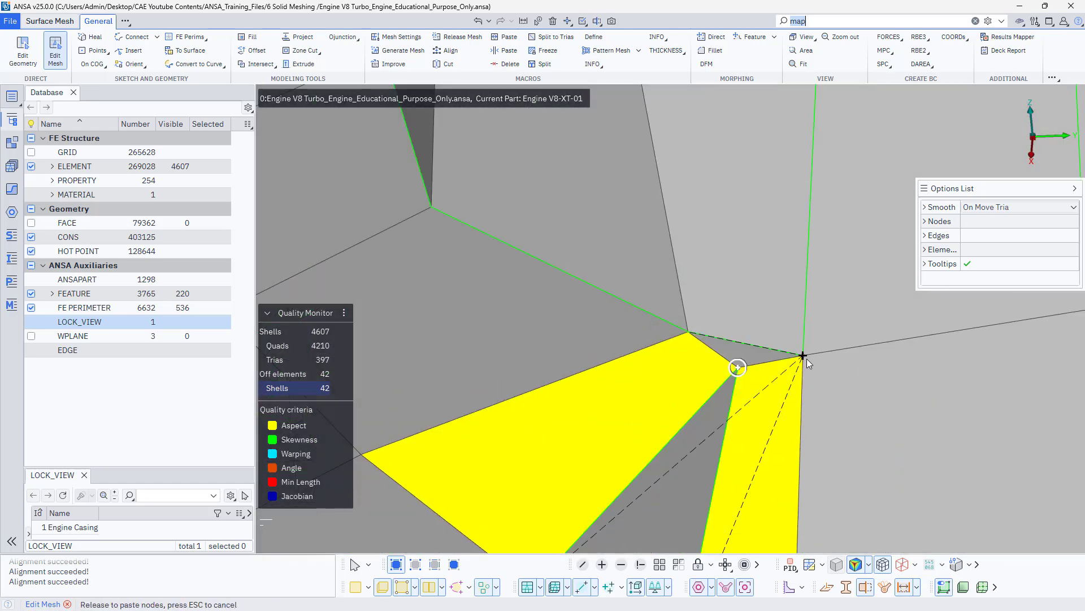
pyautogui.scroll(-3, 732, 376)
pyautogui.moveTo(705, 371)
pyautogui.keyDown('ctrl'); pyautogui.mouseDown()
pyautogui.moveTo(693, 345)
pyautogui.moveTo(683, 365)
pyautogui.moveTo(708, 392)
pyautogui.moveTo(695, 383)
pyautogui.mouseUp(); pyautogui.keyUp('ctrl')
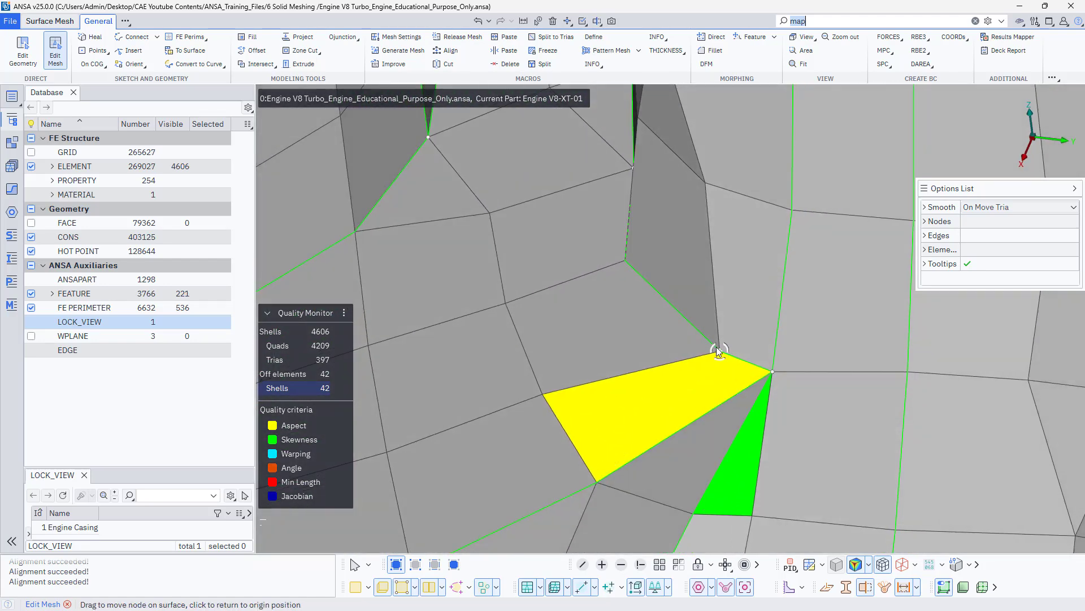
pyautogui.hotkey('ctrl', 'z')
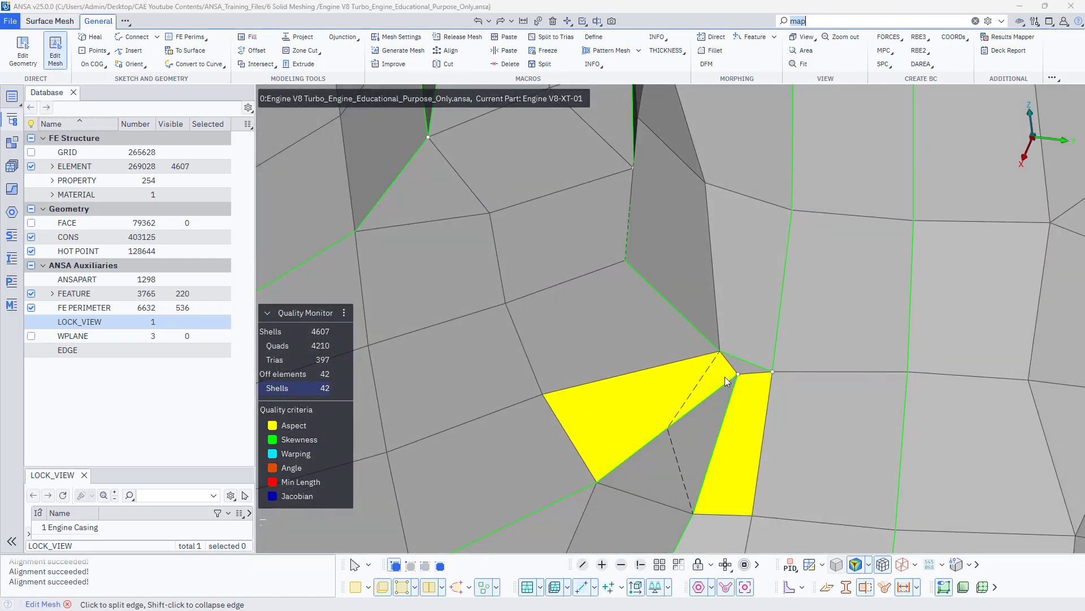
# Paste the hot-point node onto the neighbouring node shared by the two aspect-failing shells
pyautogui.moveTo(770, 372); pyautogui.dragTo(738, 375)
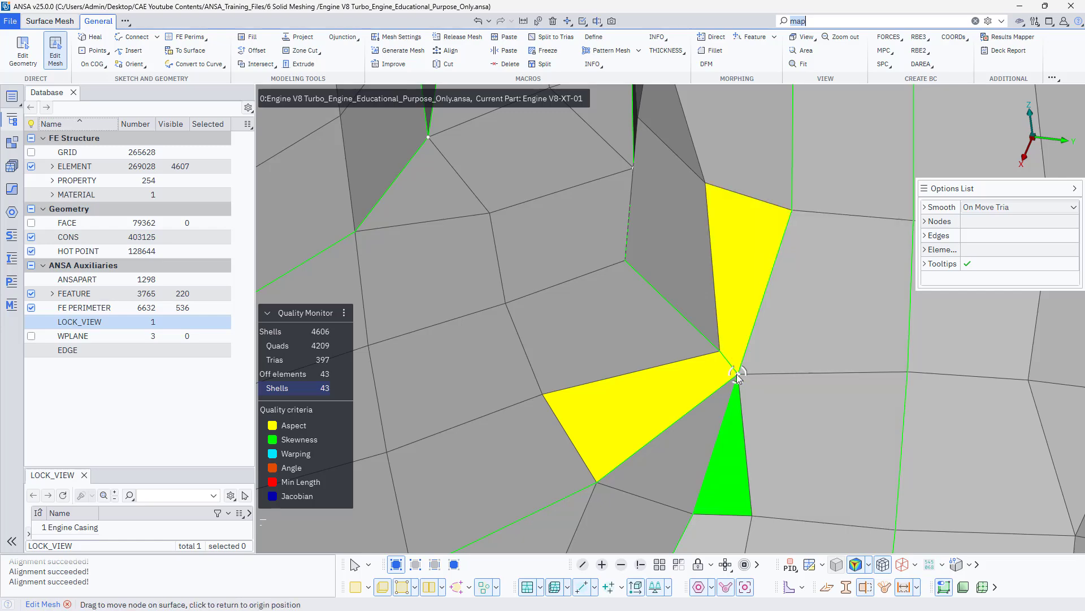
pyautogui.scroll(-10, 719, 347)
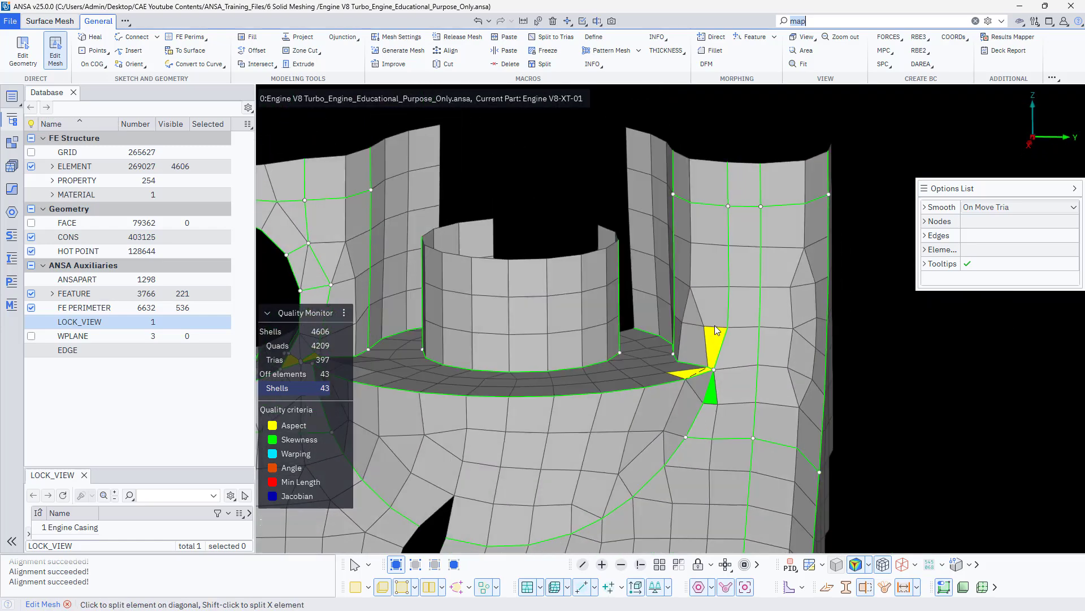
pyautogui.keyDown('ctrl'); pyautogui.moveTo(745, 334); pyautogui.dragTo(710, 365); pyautogui.keyUp('ctrl')
pyautogui.scroll(3, 711, 366)
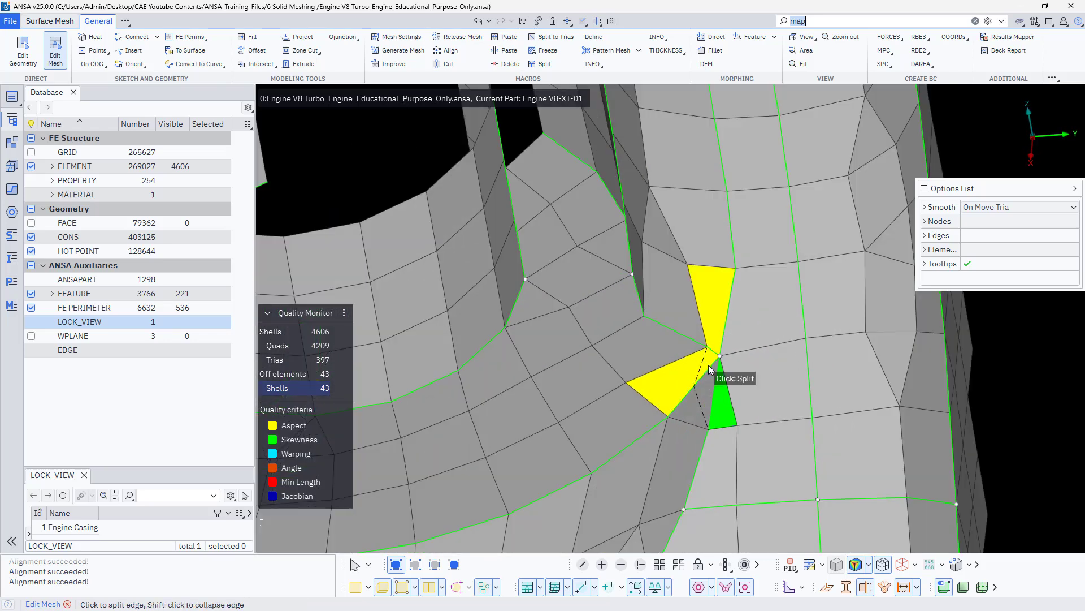
pyautogui.scroll(-3, 724, 390)
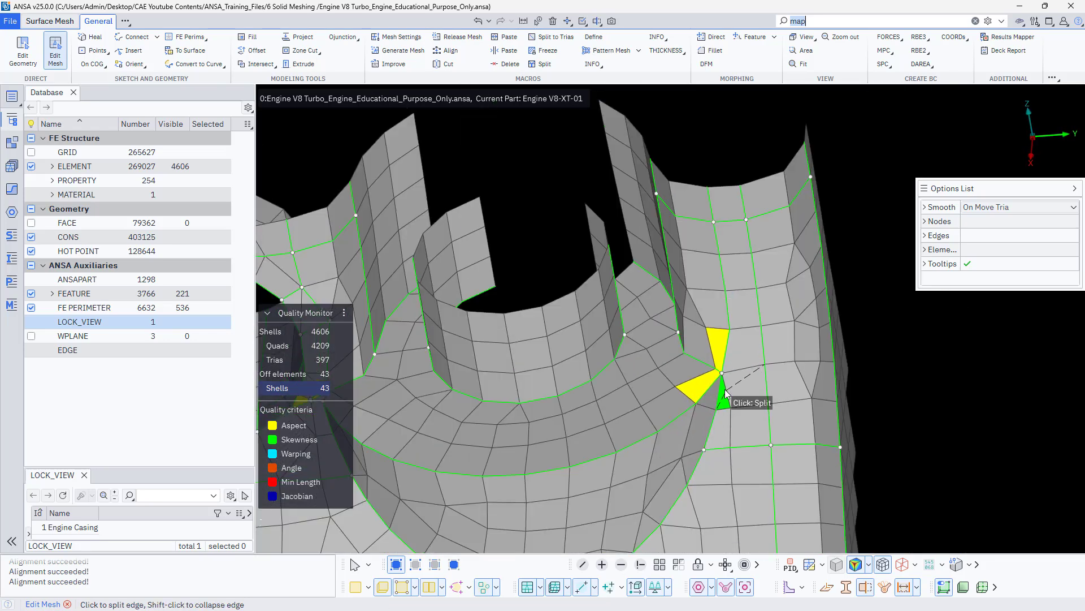
# Merge the two close perimeter nodes at the ledge's corner and collapse the adjacent triangle's edge on the wall
pyautogui.moveTo(695, 375)
pyautogui.keyDown('ctrl'); pyautogui.mouseDown()
pyautogui.moveTo(727, 379)
pyautogui.moveTo(701, 370)
pyautogui.moveTo(718, 364)
pyautogui.moveTo(711, 376)
pyautogui.mouseUp(); pyautogui.keyUp('ctrl')
pyautogui.scroll(2, 707, 373)
pyautogui.moveTo(729, 386); pyautogui.dragTo(728, 384)
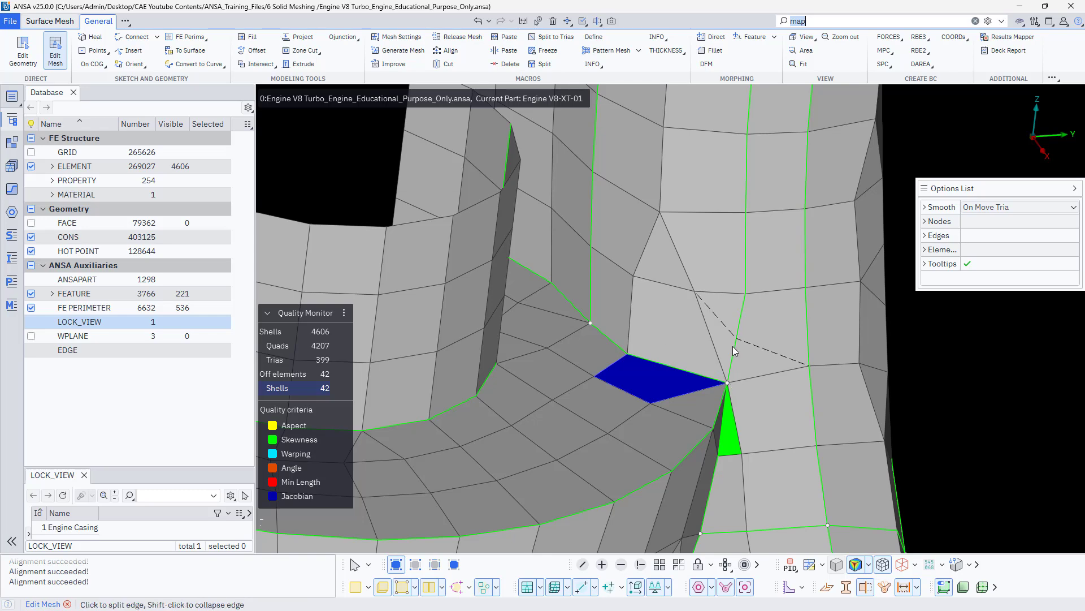
pyautogui.keyDown('shift'); pyautogui.click(673, 280); pyautogui.keyUp('shift')
pyautogui.scroll(-10, 683, 410)
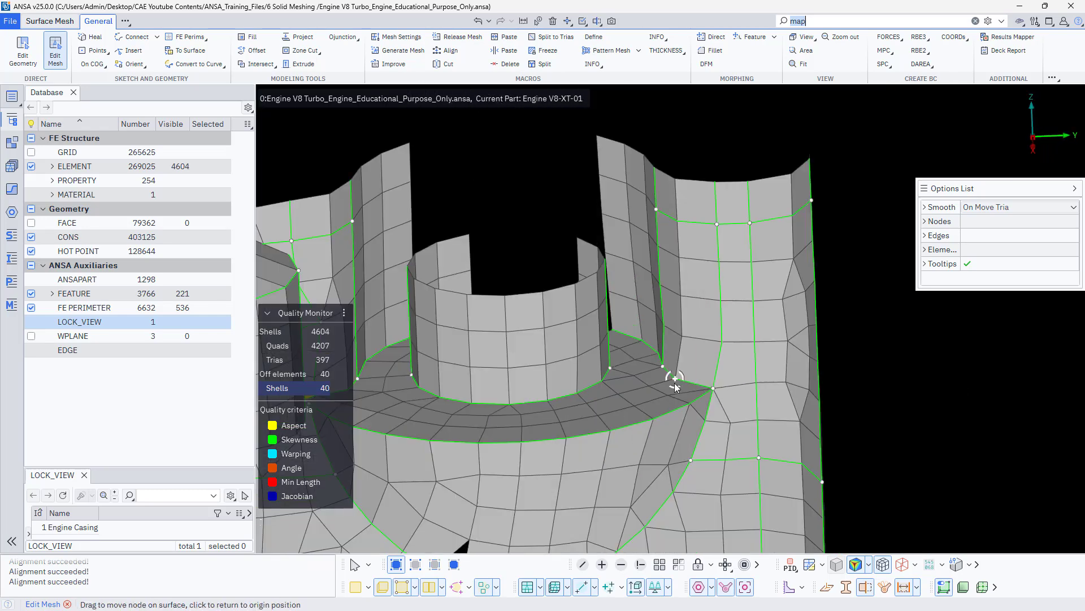
# Merge the close nodes at the narrow strip's base to remove the aspect-failing shells, and slide the strip's perimeter node slightly away
pyautogui.scroll(10, 486, 375)
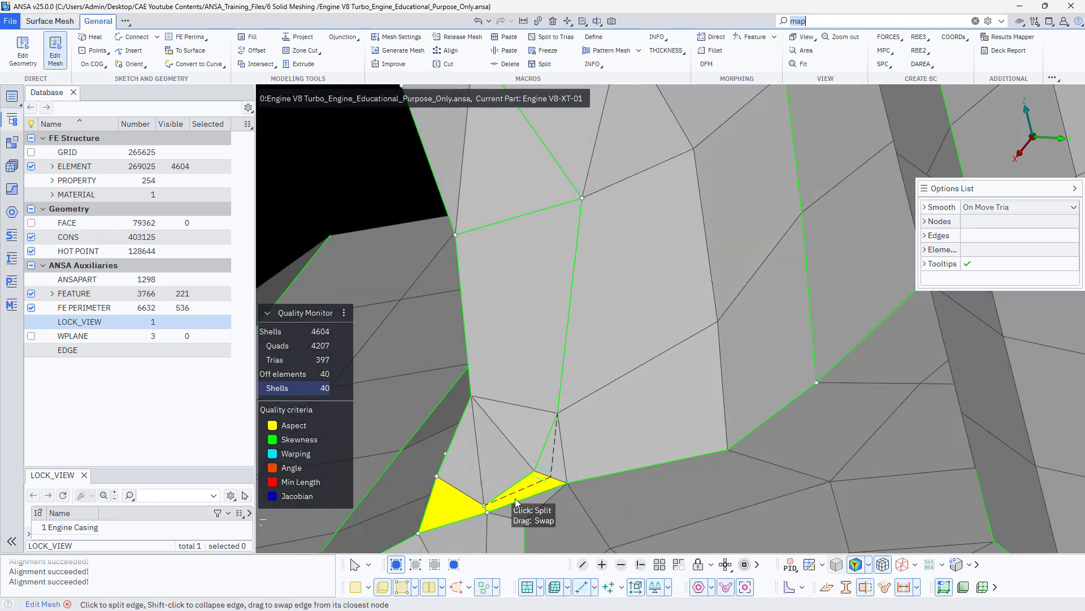
pyautogui.keyDown('ctrl'); pyautogui.moveTo(515, 499); pyautogui.dragTo(565, 487); pyautogui.keyUp('ctrl')
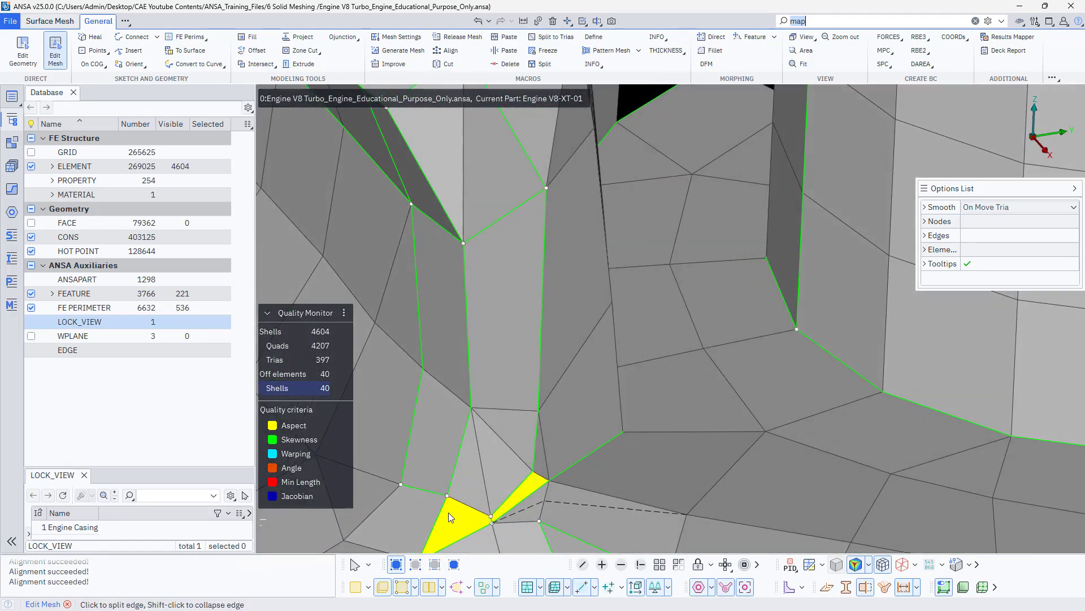
pyautogui.keyDown('ctrl'); pyautogui.moveTo(449, 512); pyautogui.dragTo(609, 391, button='middle'); pyautogui.keyUp('ctrl')
pyautogui.moveTo(609, 391)
pyautogui.keyDown('ctrl'); pyautogui.mouseDown()
pyautogui.moveTo(571, 385)
pyautogui.moveTo(611, 381)
pyautogui.mouseUp(); pyautogui.keyUp('ctrl')
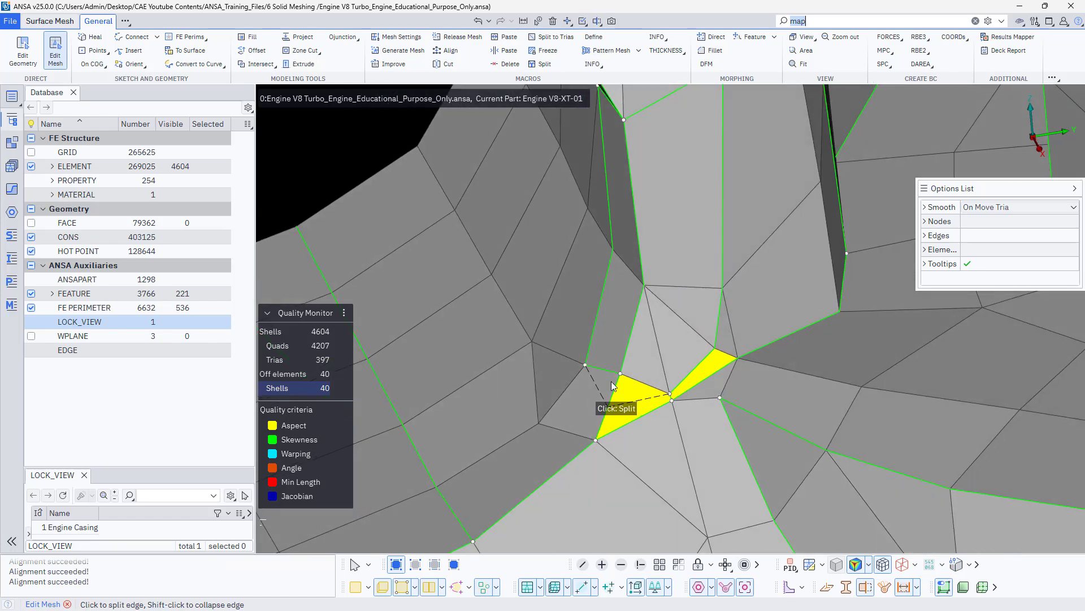
pyautogui.moveTo(715, 350); pyautogui.dragTo(665, 362)
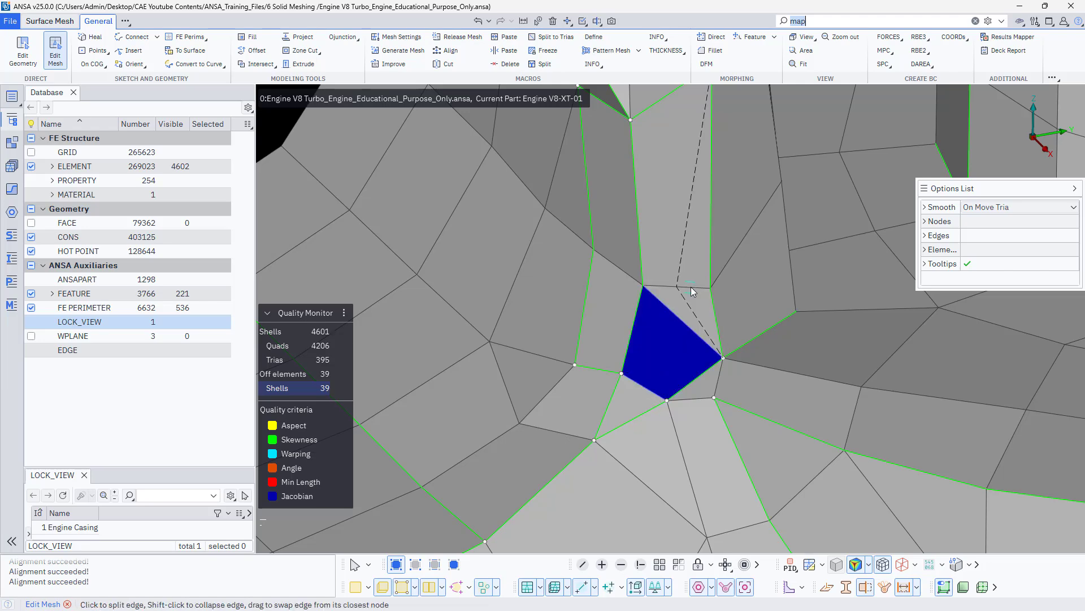
pyautogui.moveTo(710, 289); pyautogui.dragTo(711, 275)
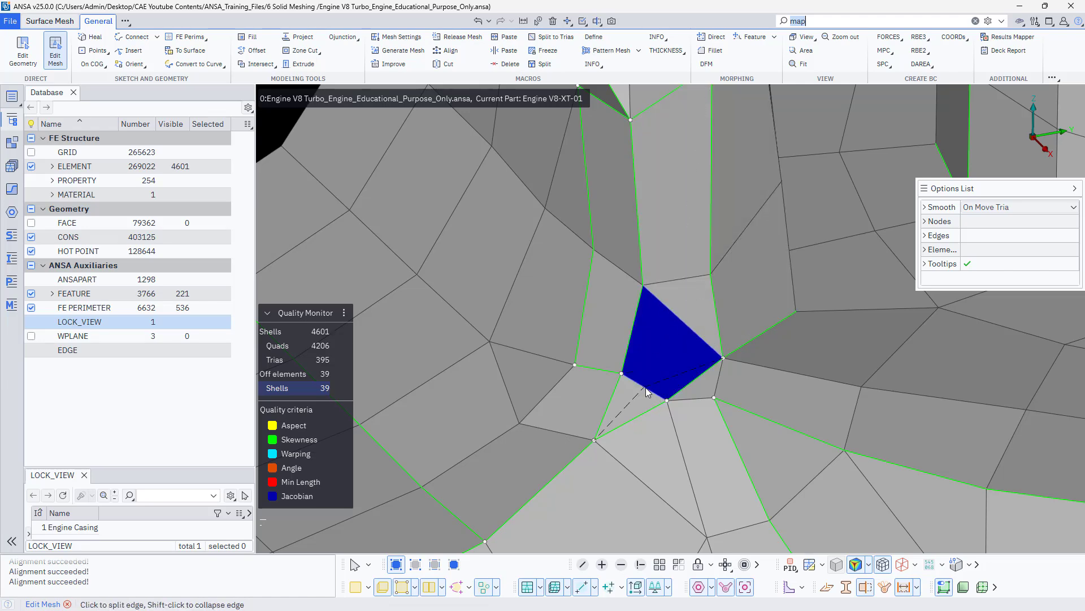
# Join the two perimeters bounding the small macro beside the Jacobian-failing shell with Edit Geometry
pyautogui.scroll(-4, 602, 371)
pyautogui.moveTo(598, 380)
pyautogui.keyDown('ctrl'); pyautogui.mouseDown()
pyautogui.moveTo(632, 372)
pyautogui.moveTo(600, 375)
pyautogui.moveTo(598, 351)
pyautogui.moveTo(606, 375)
pyautogui.mouseUp(); pyautogui.keyUp('ctrl')
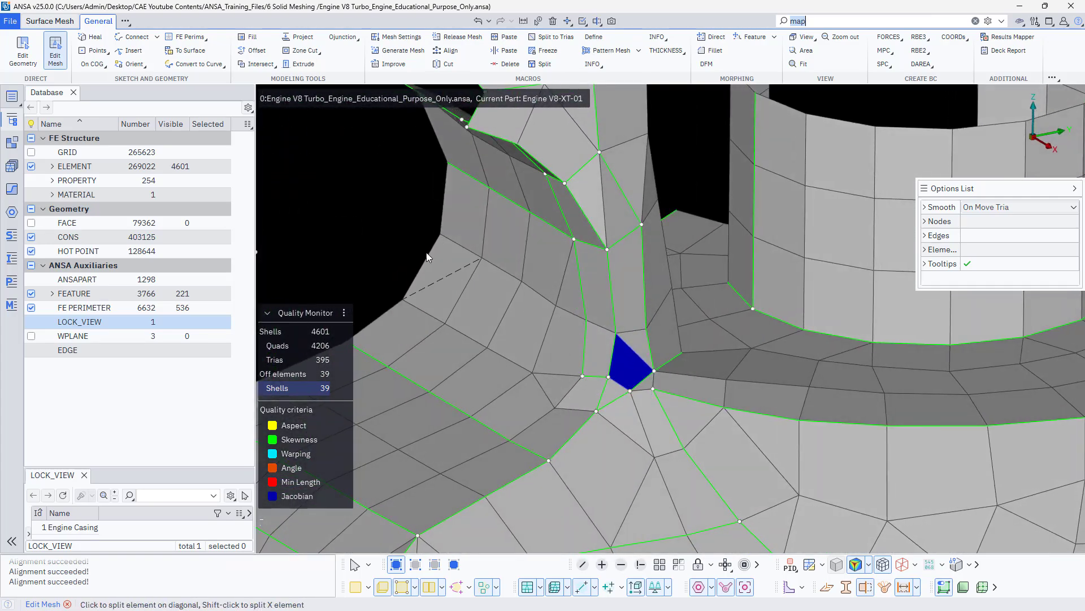
pyautogui.click(23, 52)
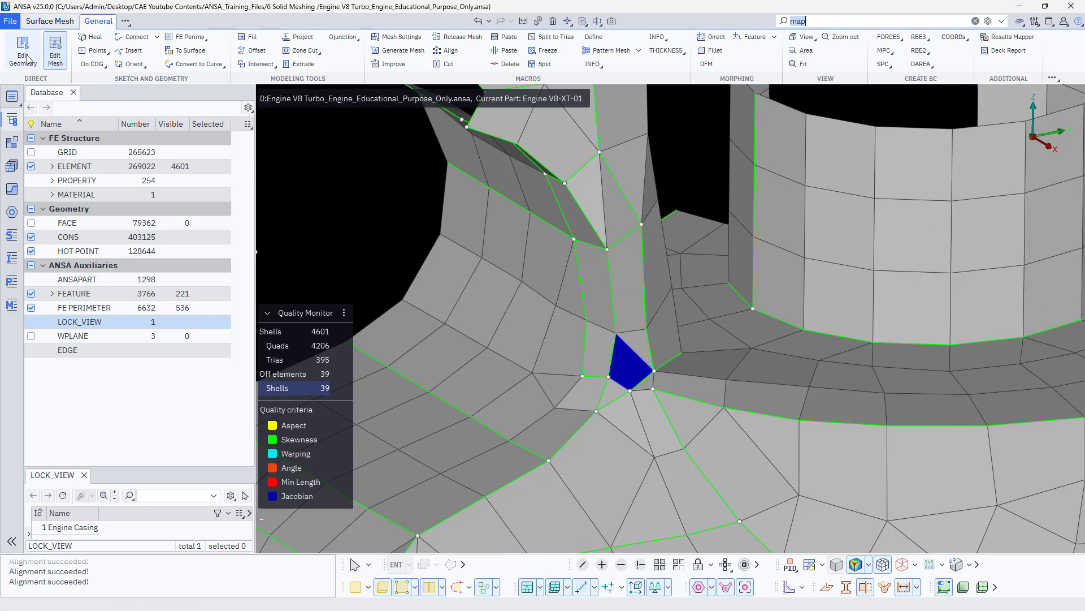
pyautogui.click(587, 338)
pyautogui.click(593, 381)
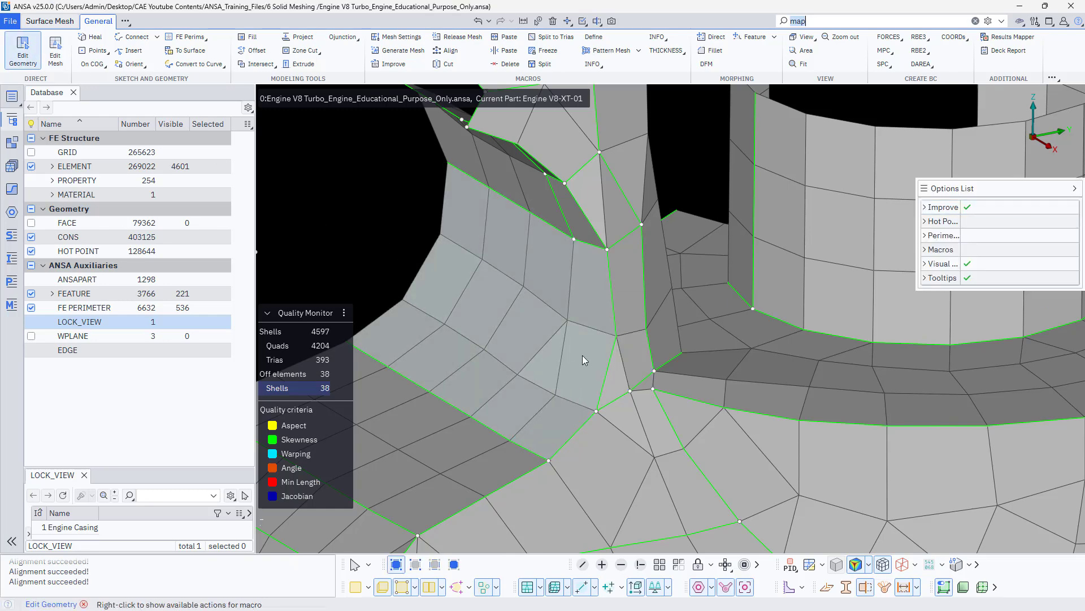
# Close the triangular gap in the curved patch by pasting its middle node onto the adjacent corner node with Edit Mesh
pyautogui.scroll(-5, 596, 376)
pyautogui.keyDown('ctrl'); pyautogui.moveTo(605, 415); pyautogui.dragTo(592, 432); pyautogui.keyUp('ctrl')
pyautogui.scroll(-8, 589, 428)
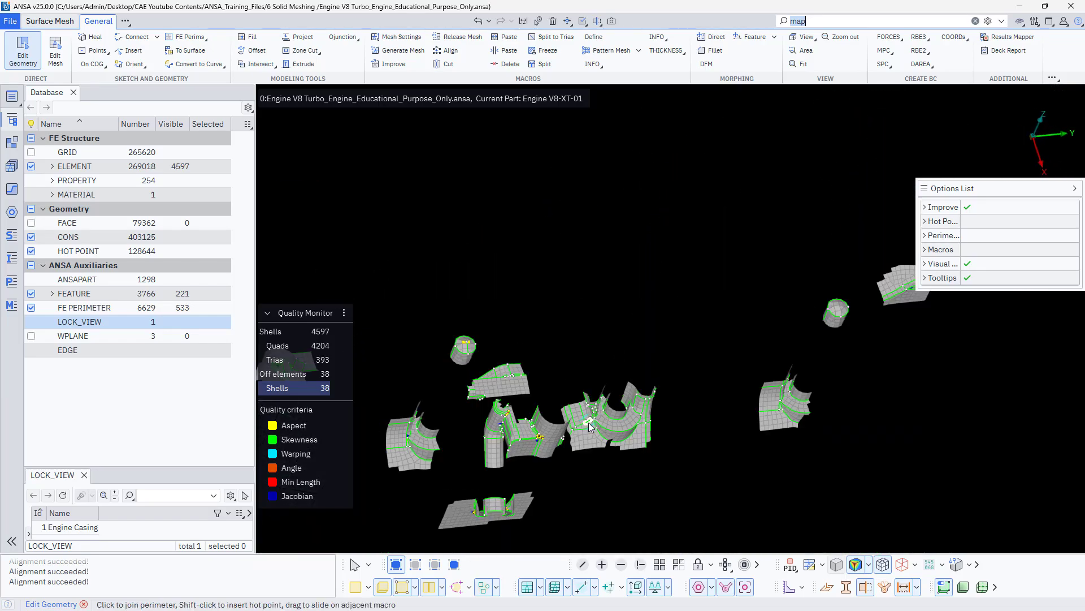
pyautogui.scroll(10, 622, 390)
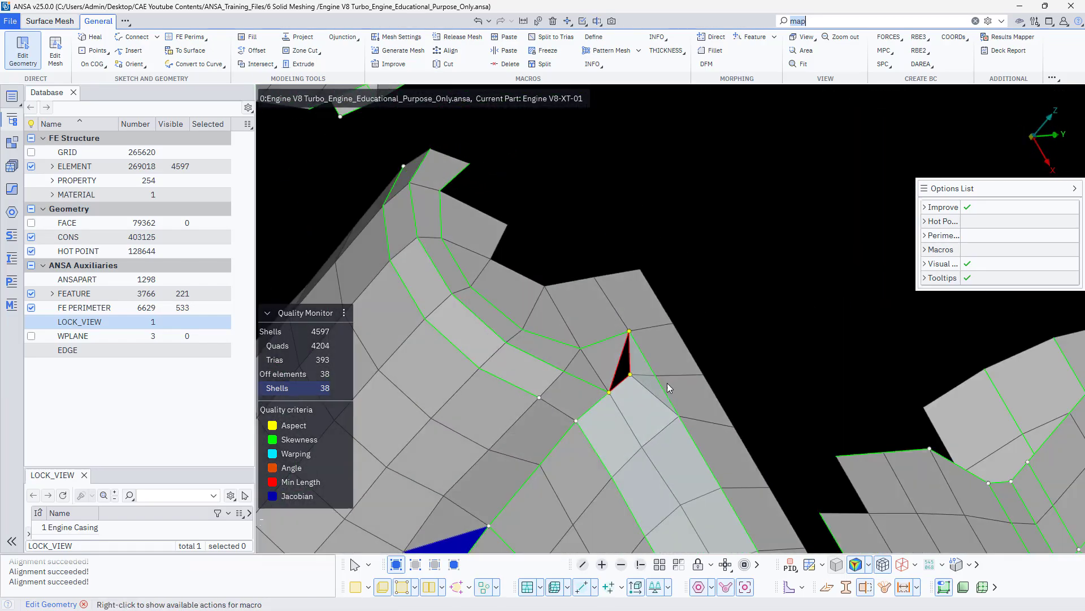
pyautogui.moveTo(667, 382)
pyautogui.keyDown('ctrl'); pyautogui.mouseDown()
pyautogui.moveTo(651, 398)
pyautogui.moveTo(623, 354)
pyautogui.moveTo(649, 375)
pyautogui.mouseUp(); pyautogui.keyUp('ctrl')
pyautogui.scroll(5, 649, 375)
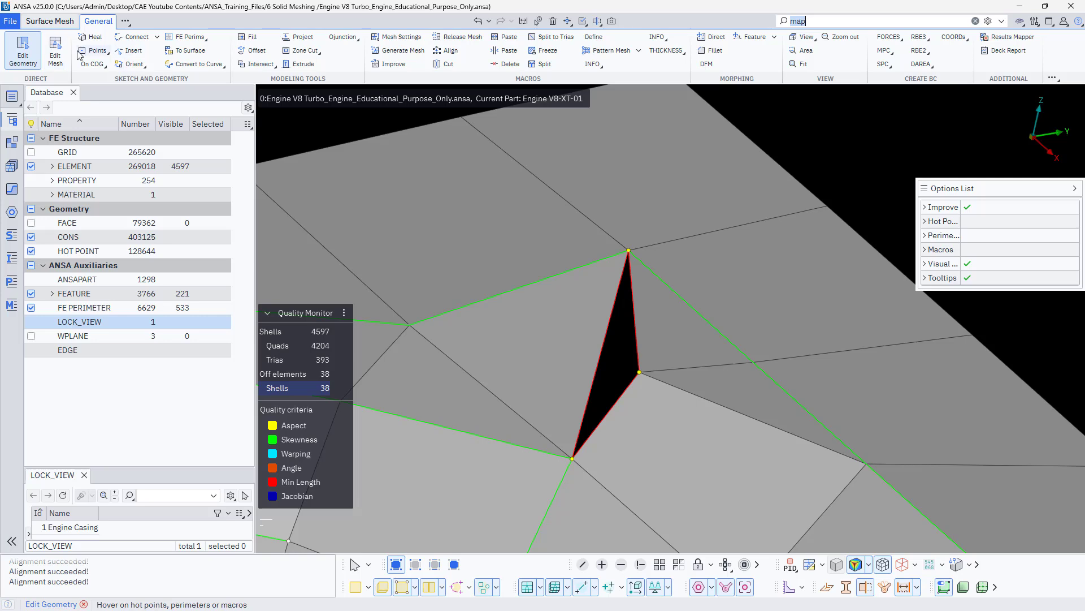
pyautogui.click(56, 51)
pyautogui.moveTo(639, 372); pyautogui.dragTo(572, 458)
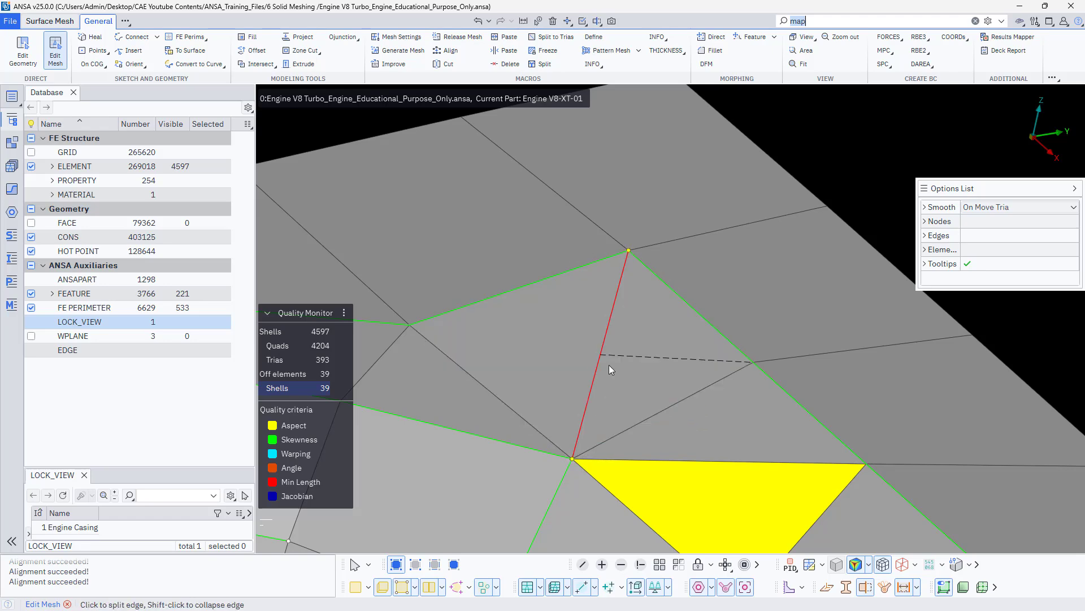
# Delete the two triangles on either side of the unconnected red edge
pyautogui.scroll(-2, 610, 362)
pyautogui.scroll(-1, 610, 362)
pyautogui.scroll(3, 616, 385)
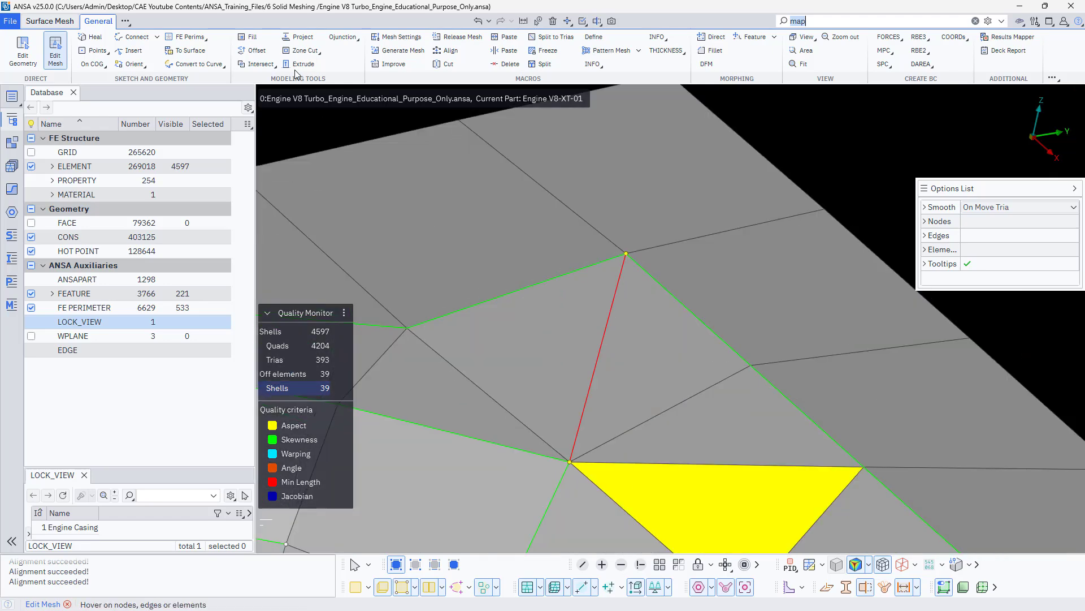
pyautogui.rightClick(556, 334)
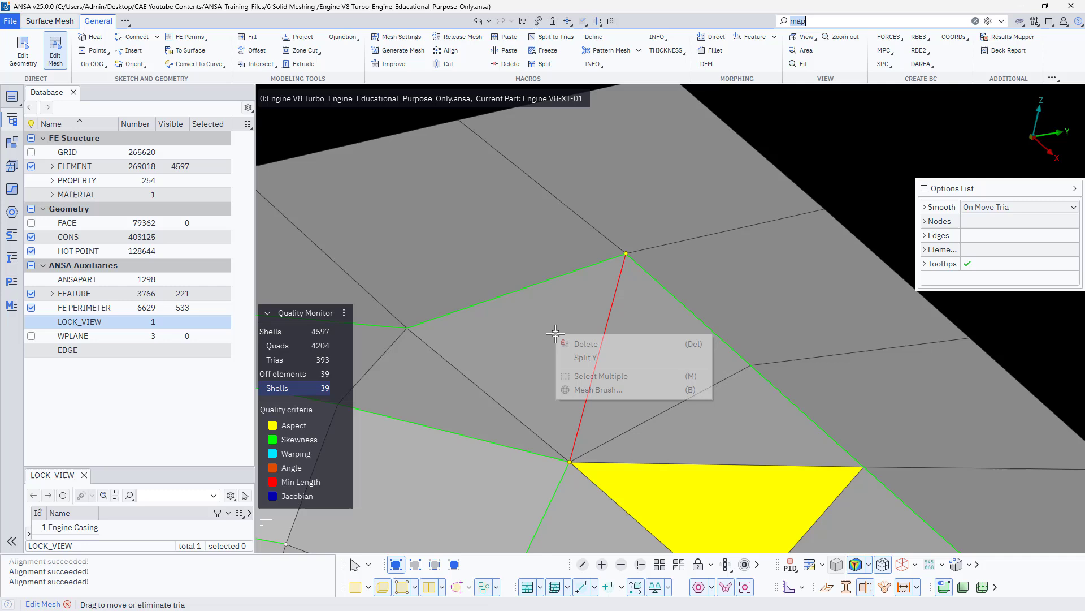
pyautogui.click(586, 344)
pyautogui.rightClick(640, 356)
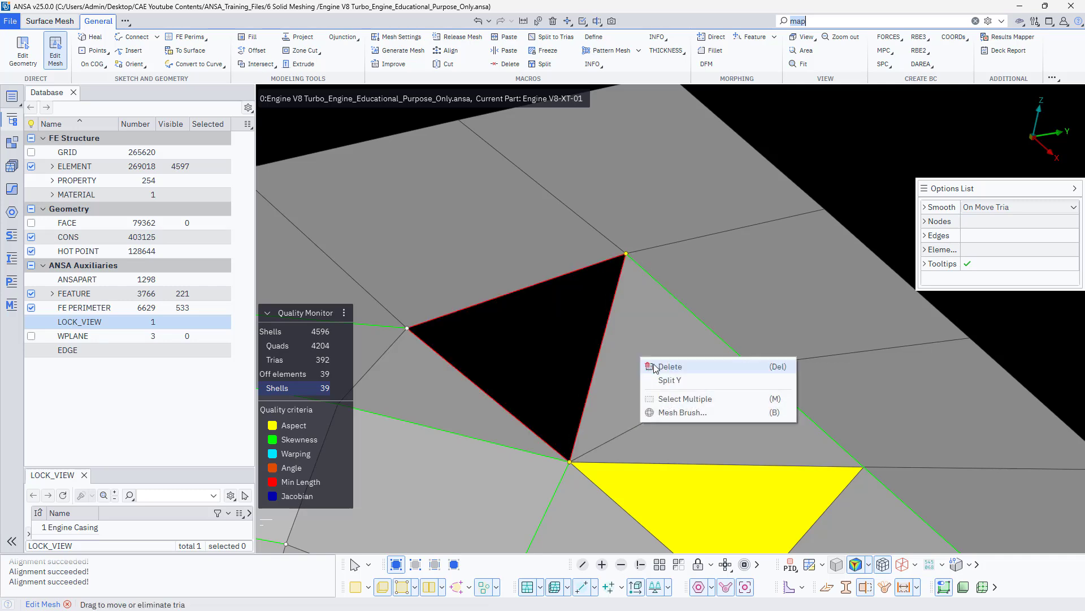
pyautogui.click(654, 365)
pyautogui.rightClick(581, 400)
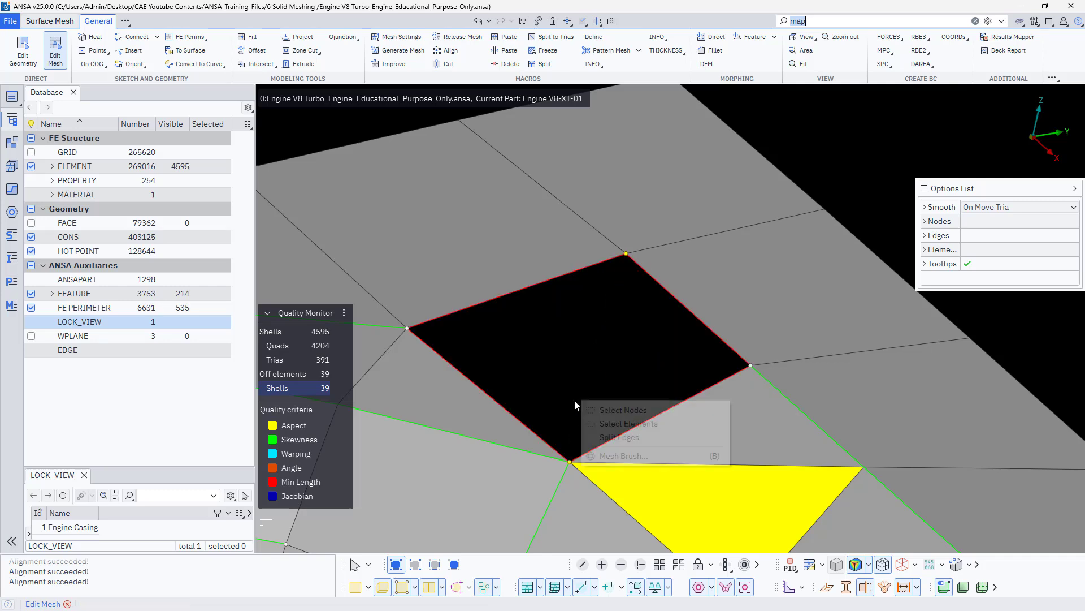
pyautogui.rightClick(517, 414)
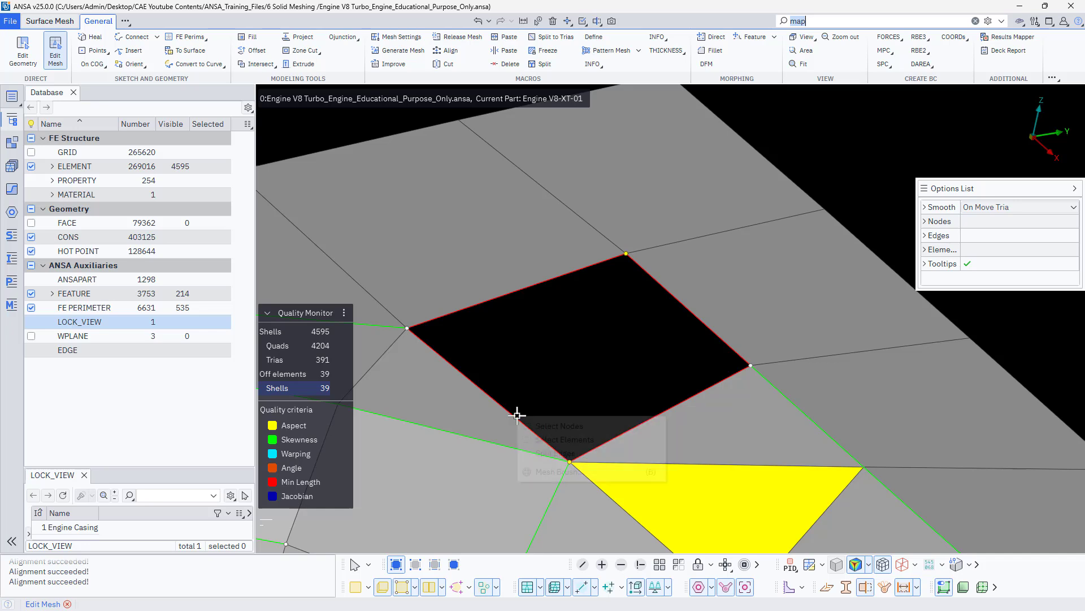
pyautogui.click(480, 388)
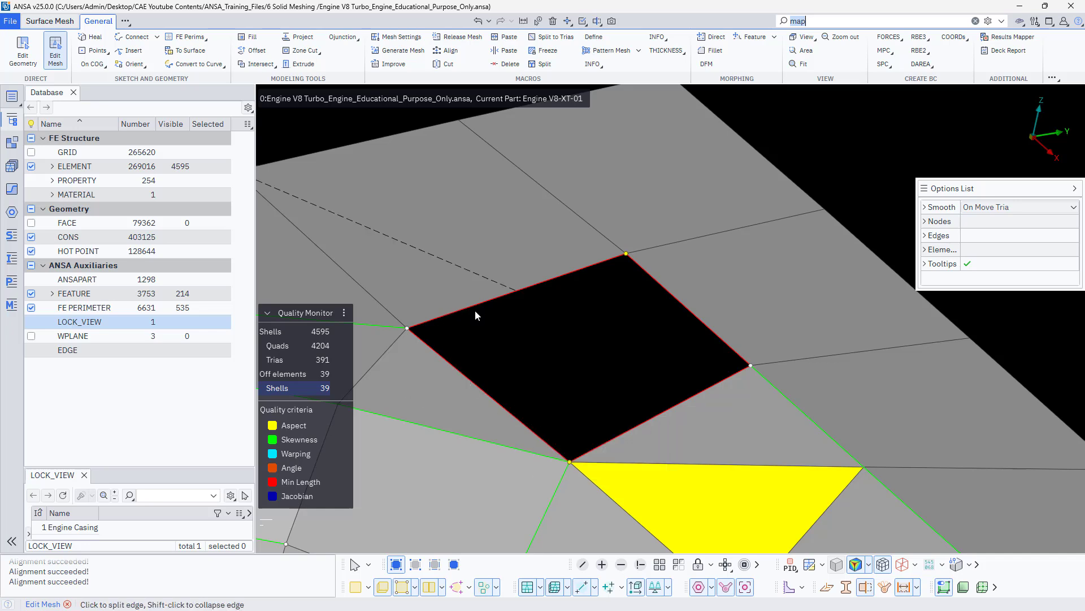
pyautogui.click(22, 52)
pyautogui.moveTo(525, 290); pyautogui.dragTo(575, 277)
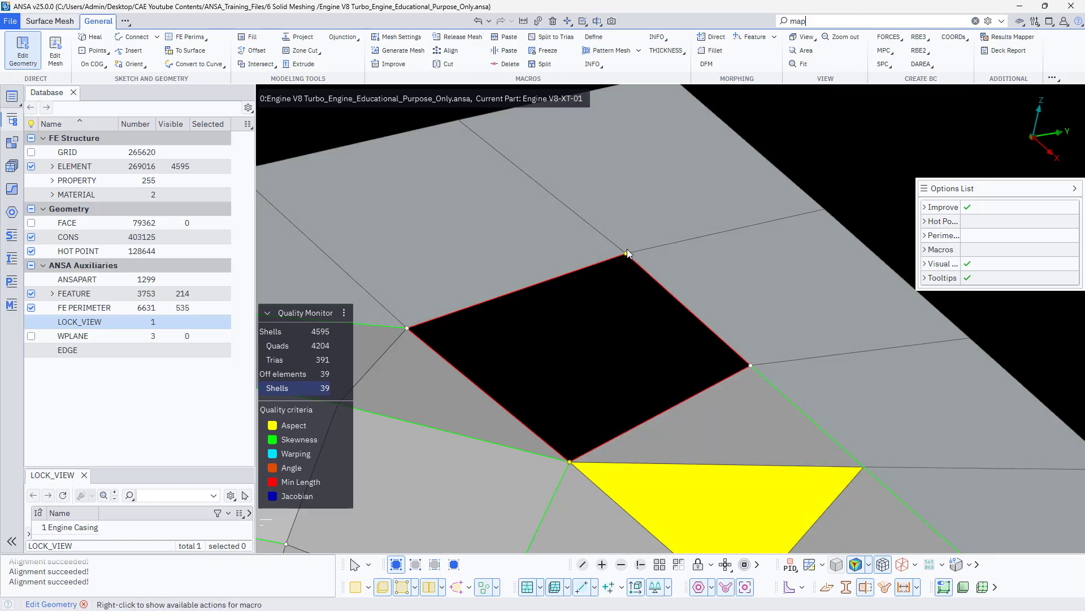
pyautogui.scroll(-4, 634, 298)
pyautogui.keyDown('ctrl'); pyautogui.moveTo(608, 295); pyautogui.dragTo(615, 321); pyautogui.keyUp('ctrl')
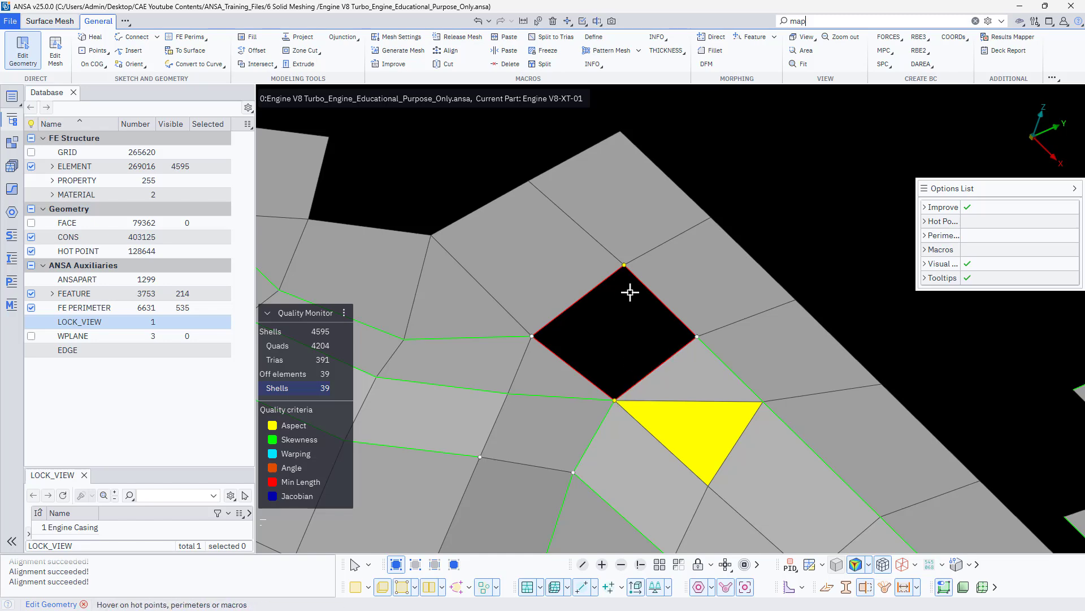
pyautogui.scroll(2, 618, 267)
pyautogui.scroll(-2, 606, 276)
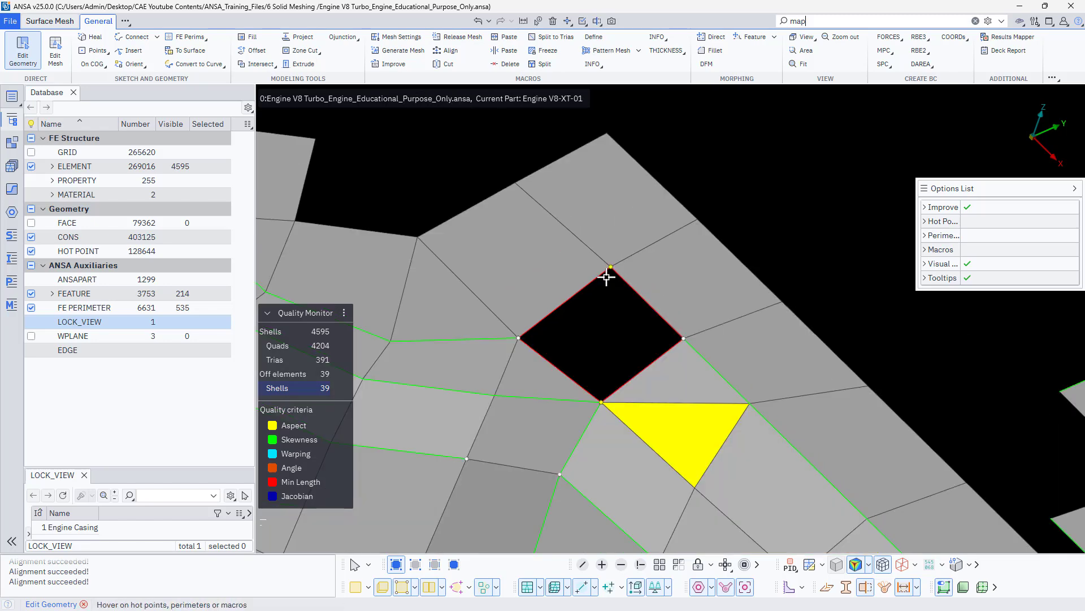
# Try to split the edge of the aspect-failing triangle beside the four-sided hole with Edit Mesh, and undo it
pyautogui.click(55, 60)
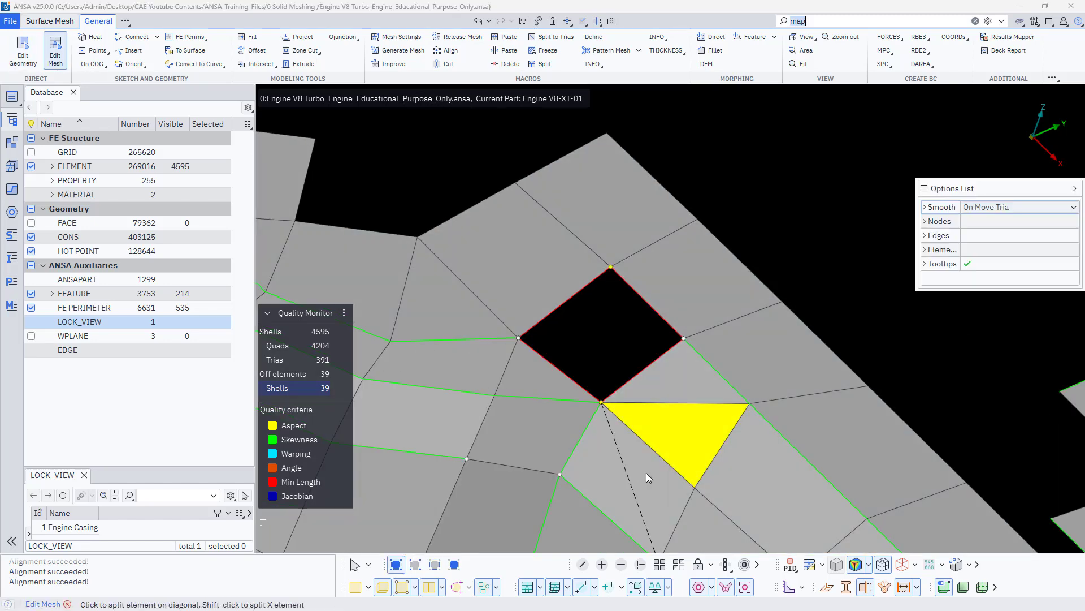
pyautogui.click(684, 403)
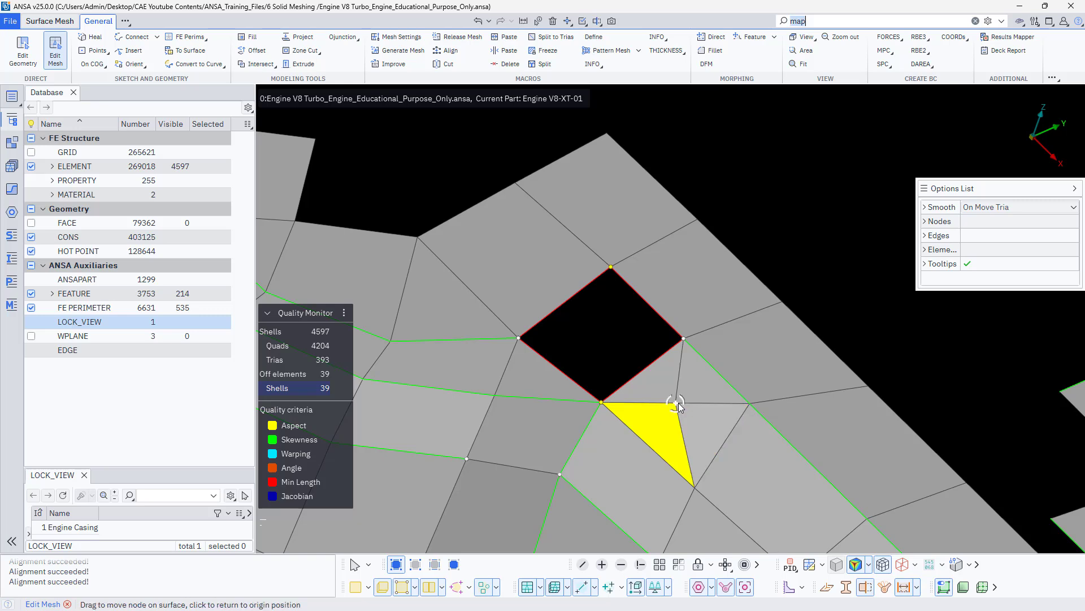
pyautogui.hotkey('ctrl', 'z')
pyautogui.moveTo(676, 403); pyautogui.dragTo(750, 404)
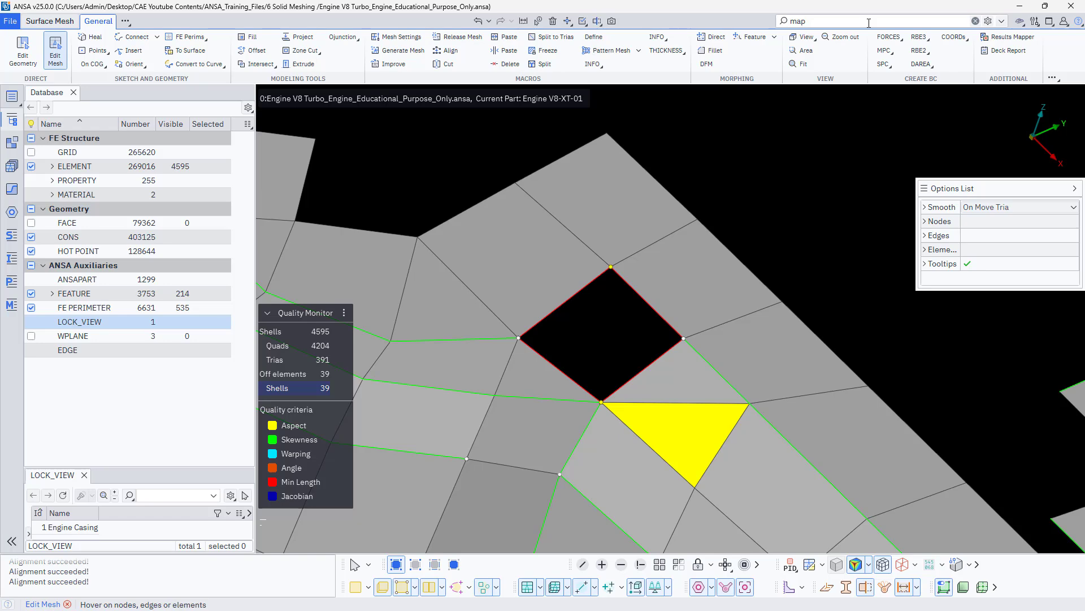
# Release the nodes at the four corners of the four-sided hole with the GRID Release Nodes function
pyautogui.click(785, 25)
pyautogui.write('r')
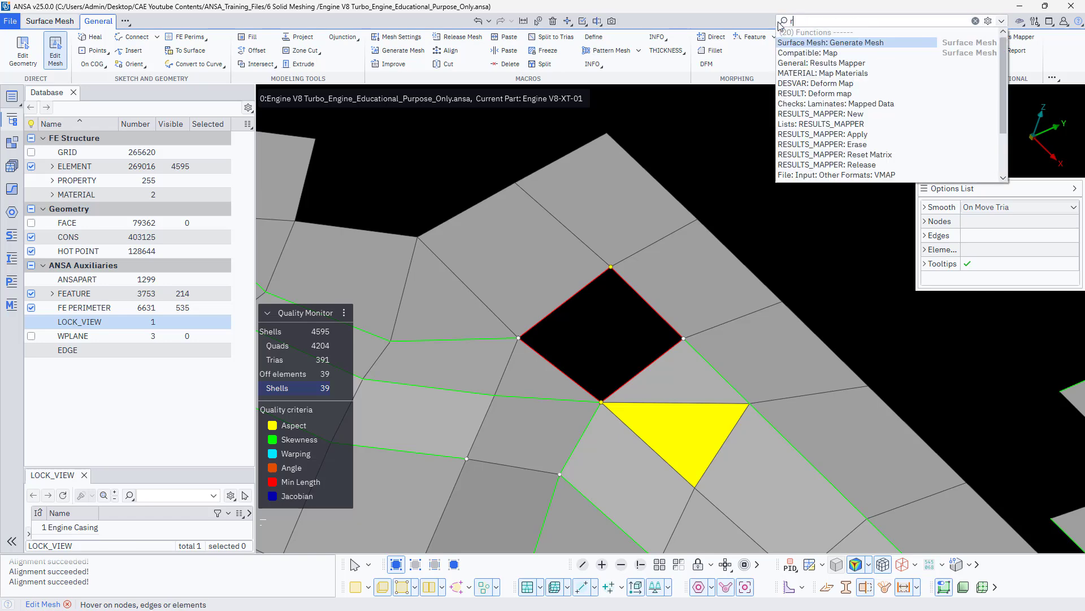
pyautogui.write('eleas')
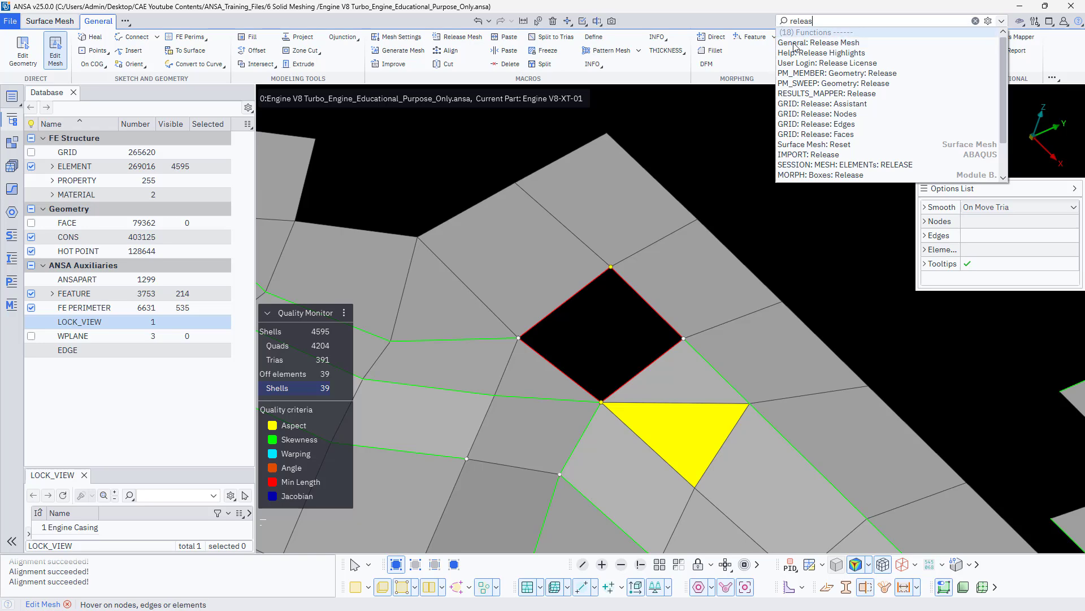
pyautogui.click(820, 115)
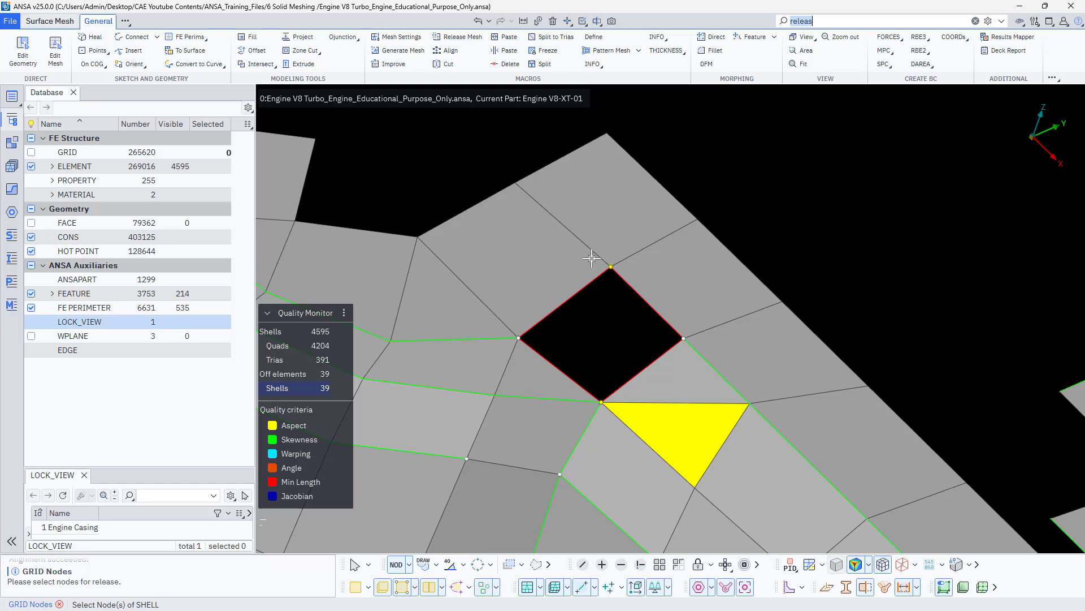
pyautogui.moveTo(559, 228); pyautogui.dragTo(664, 316)
pyautogui.moveTo(523, 297); pyautogui.dragTo(687, 451)
pyautogui.moveTo(491, 285); pyautogui.dragTo(574, 362)
pyautogui.middleClick(572, 328)
pyautogui.middleClick(590, 329)
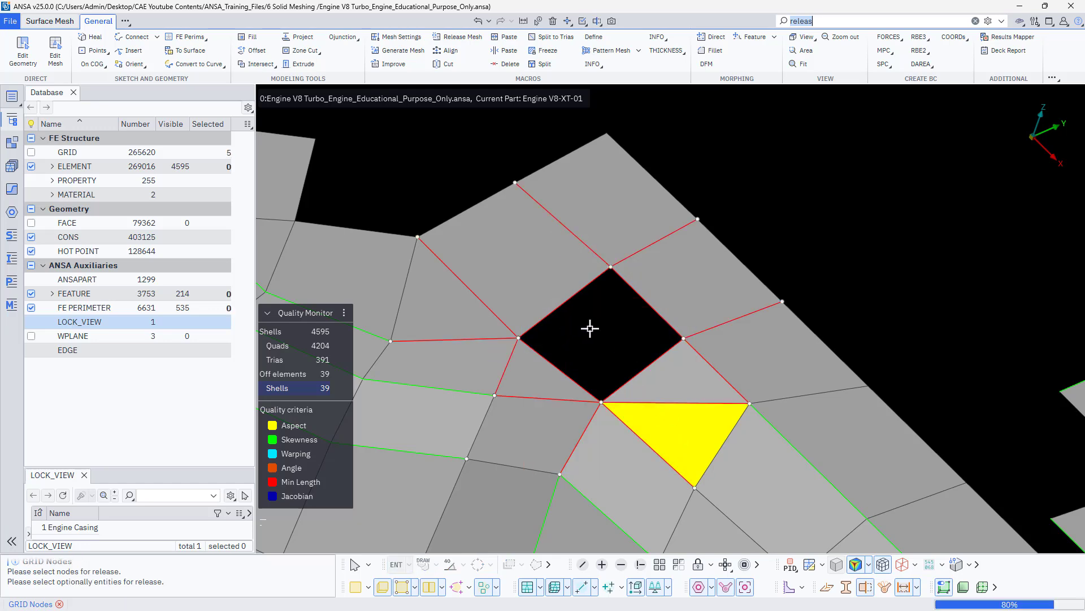
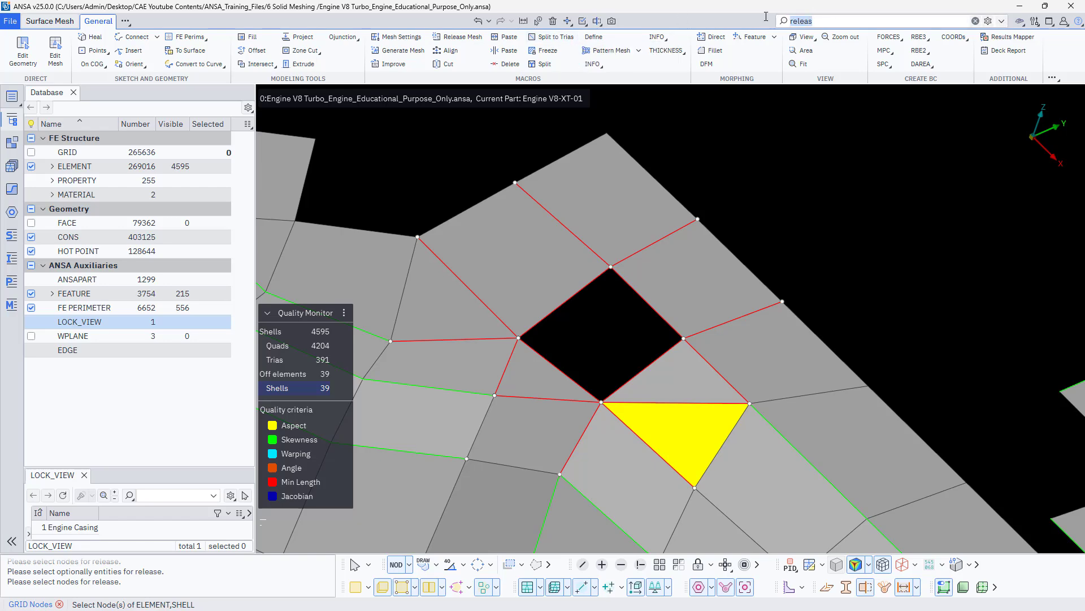
pyautogui.write('auto')
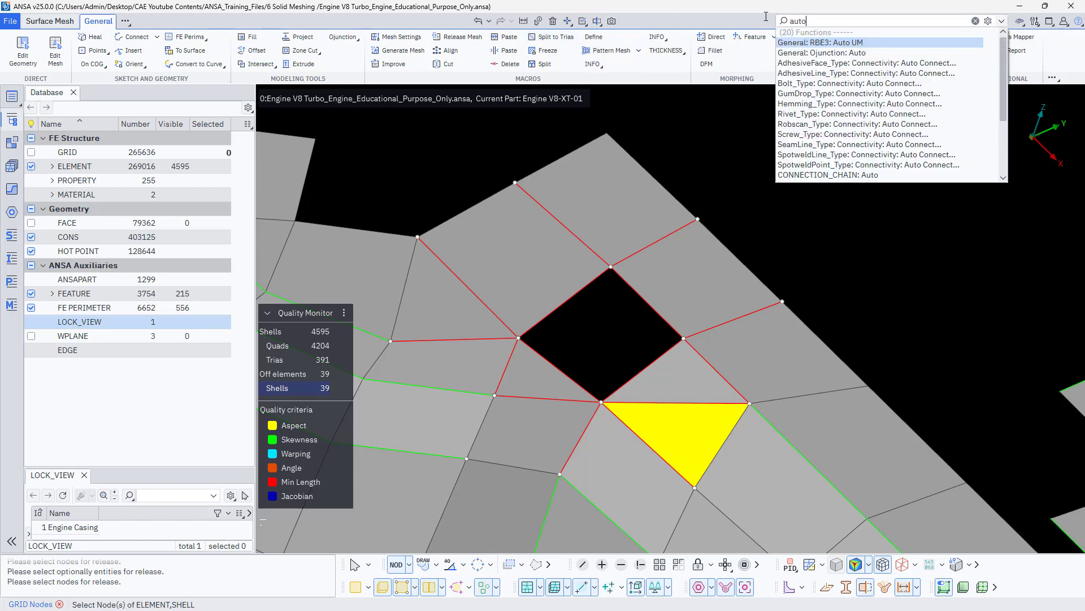
pyautogui.write('past')
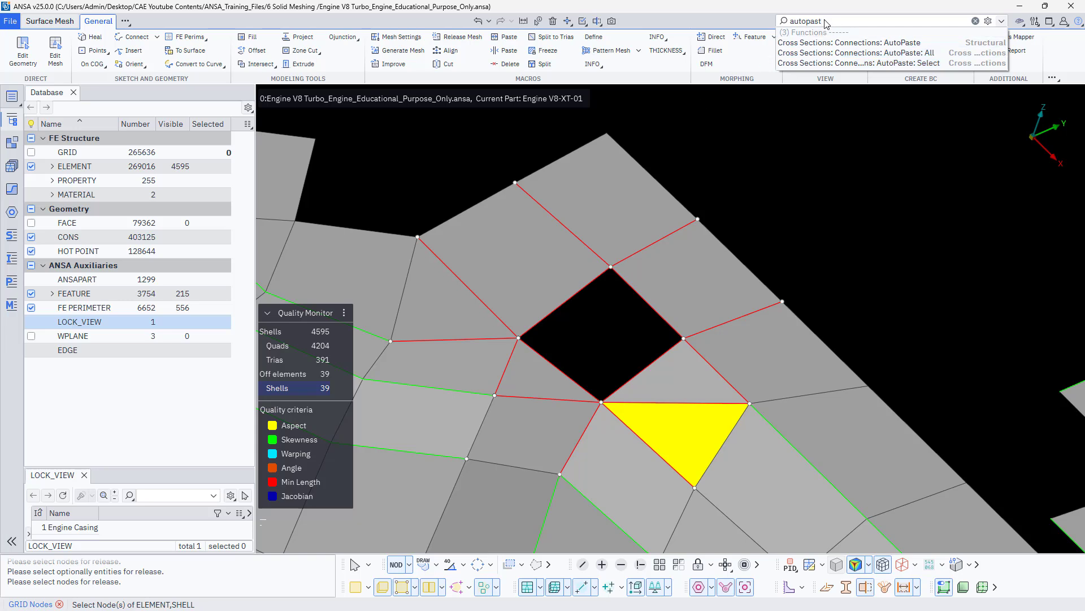
pyautogui.write('e')
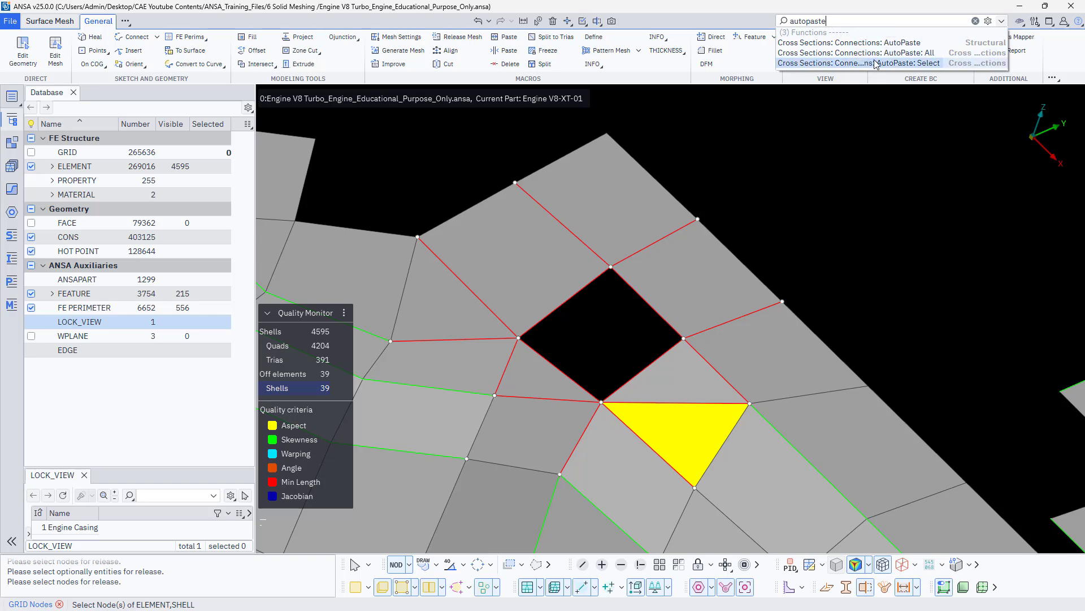
pyautogui.click(454, 76)
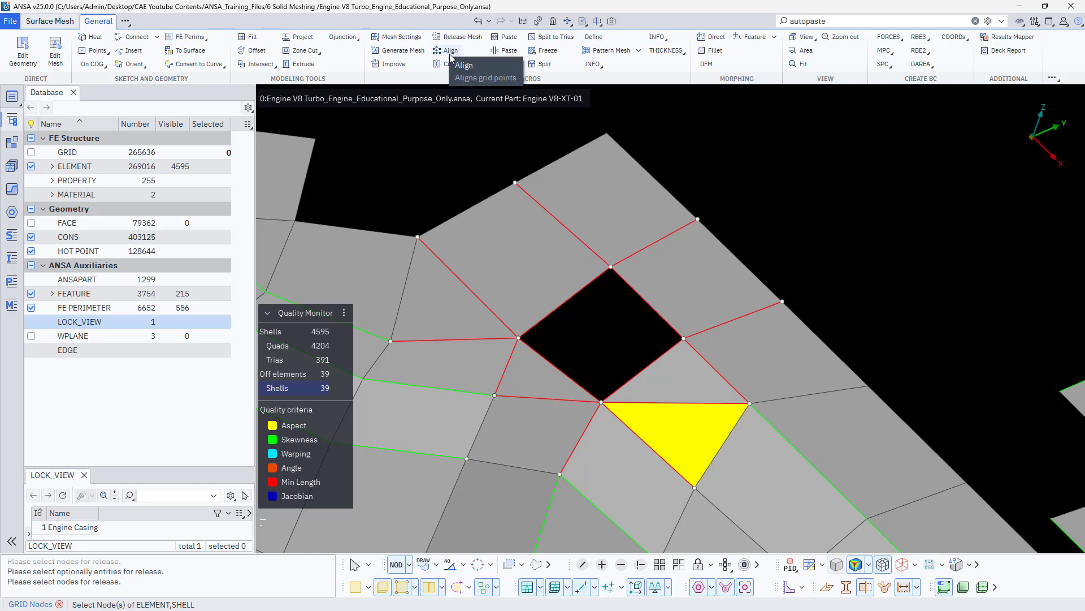
pyautogui.click(458, 52)
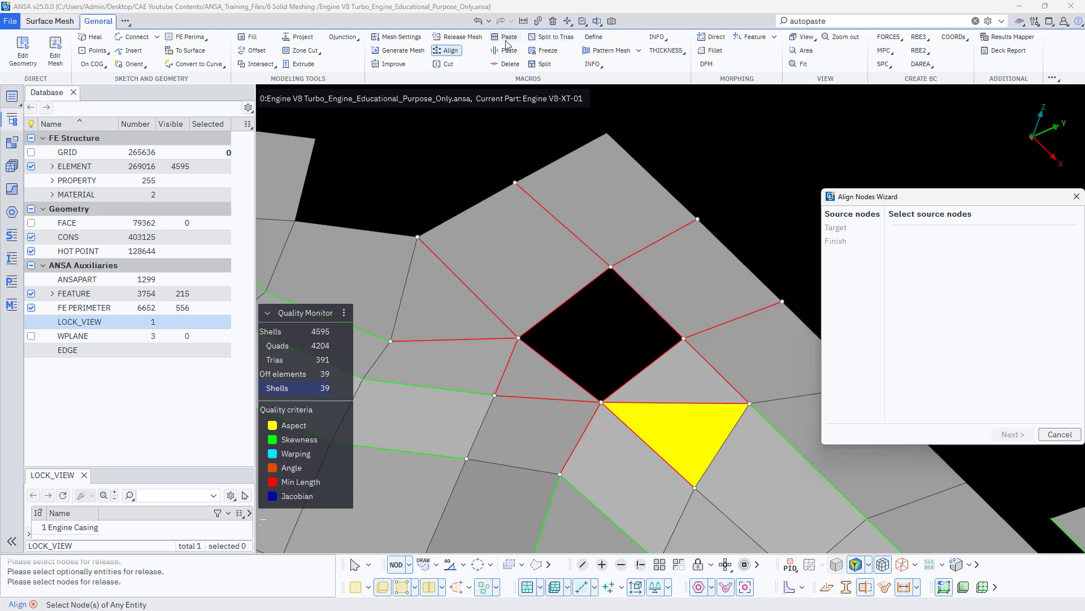
pyautogui.click(506, 38)
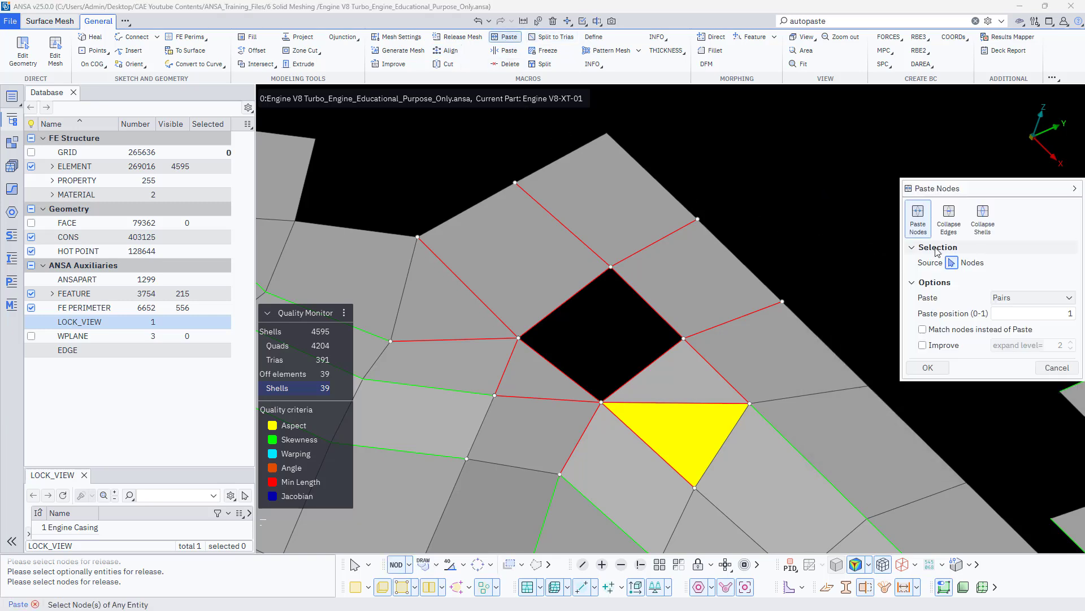
pyautogui.click(1013, 298)
pyautogui.click(1012, 299)
pyautogui.moveTo(523, 177); pyautogui.dragTo(654, 286)
pyautogui.moveTo(468, 142); pyautogui.dragTo(873, 407)
pyautogui.moveTo(369, 212); pyautogui.dragTo(618, 419)
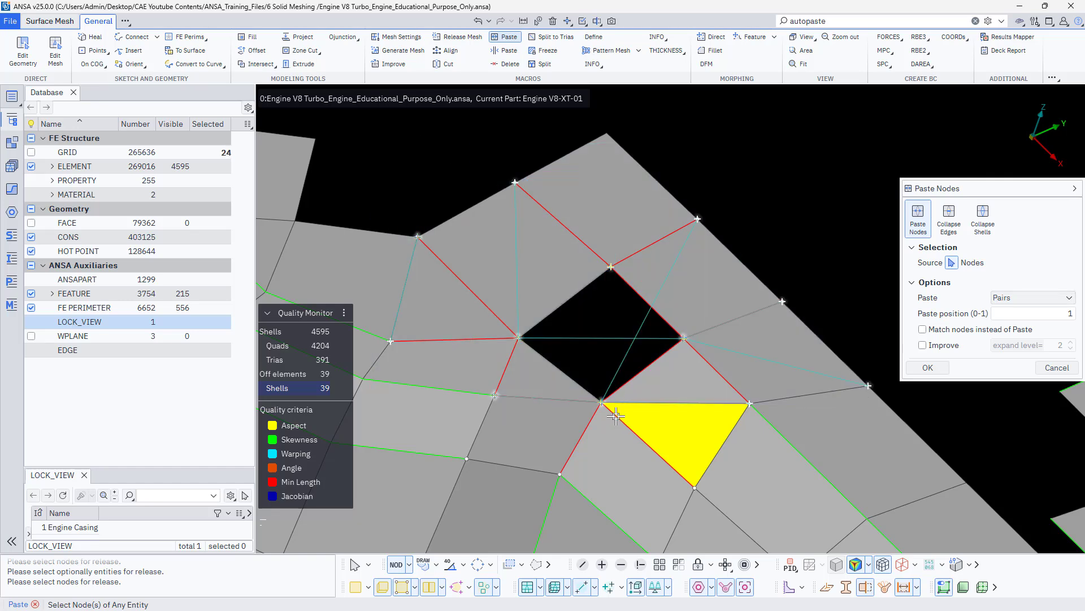
pyautogui.press('Escape')
pyautogui.press('Escape')
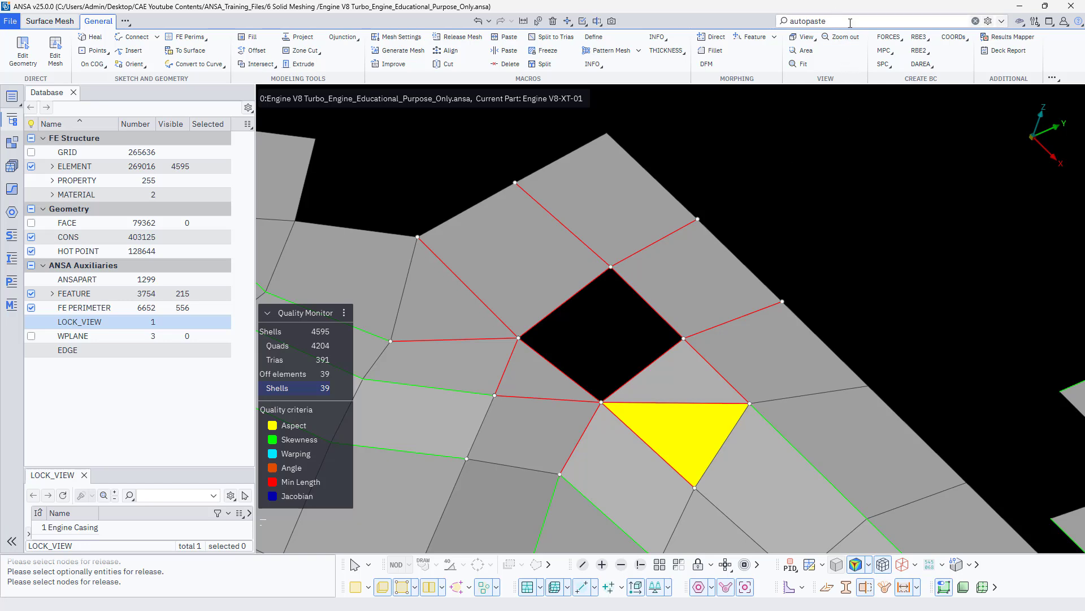
# Reconnect the released shells around the hole by auto-pasting the visible nodes with GRID Paste Auto Visible at a distance of 0.2
pyautogui.click(975, 21)
pyautogui.write('au')
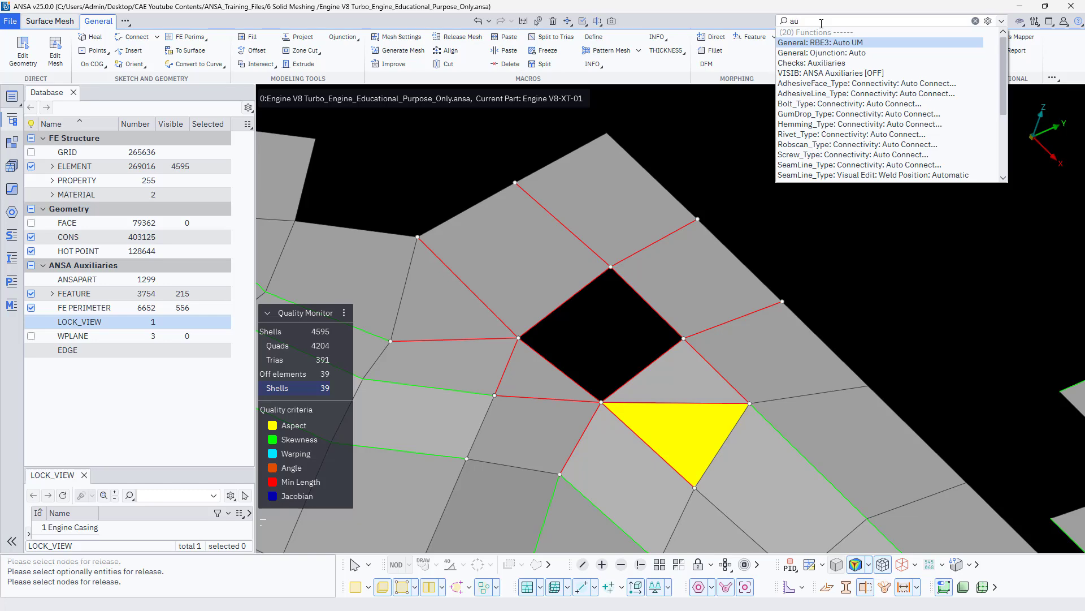
pyautogui.press('BackSpace')
pyautogui.press('BackSpace')
pyautogui.write('paste')
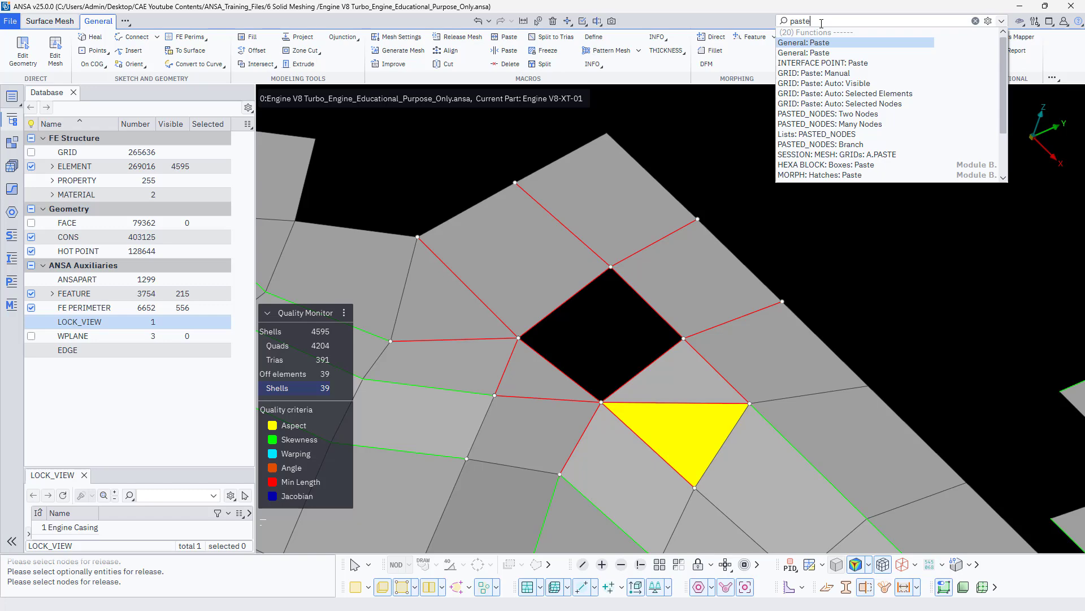
pyautogui.click(830, 84)
pyautogui.scroll(-3, 543, 188)
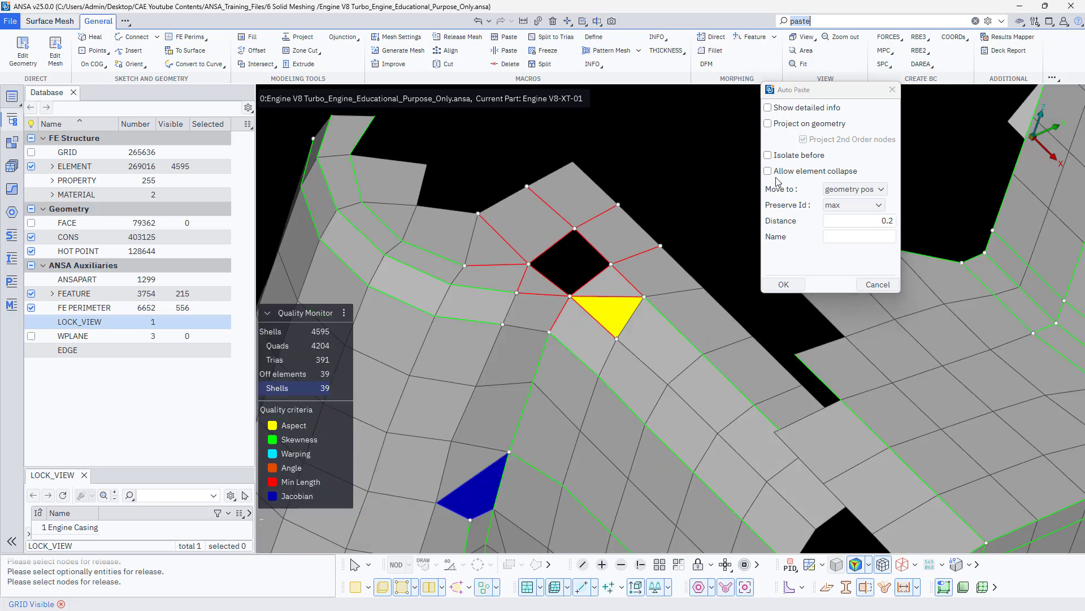
pyautogui.click(782, 284)
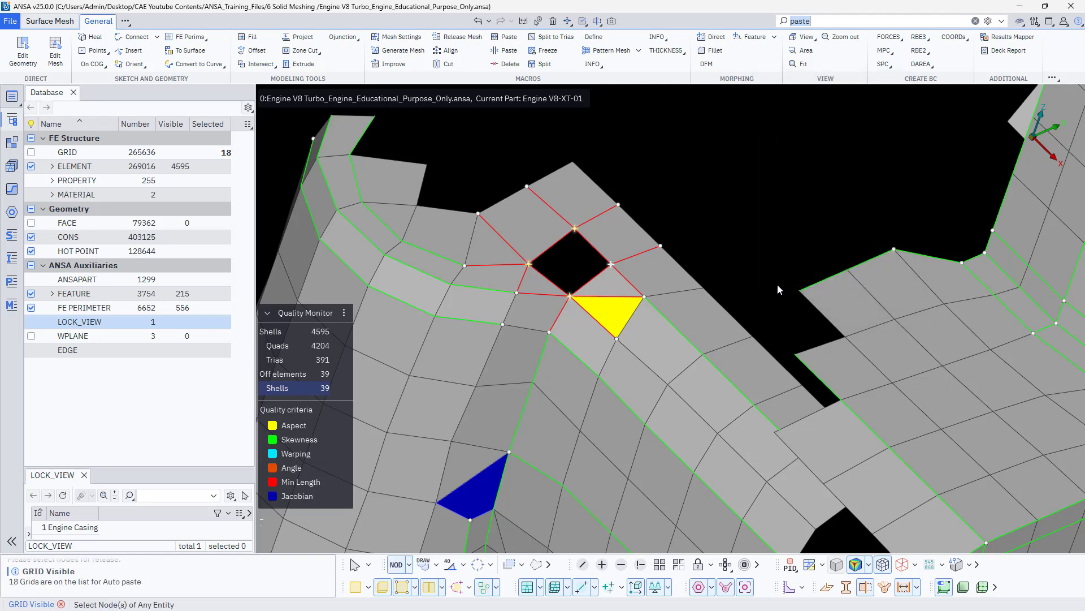
pyautogui.middleClick(735, 271)
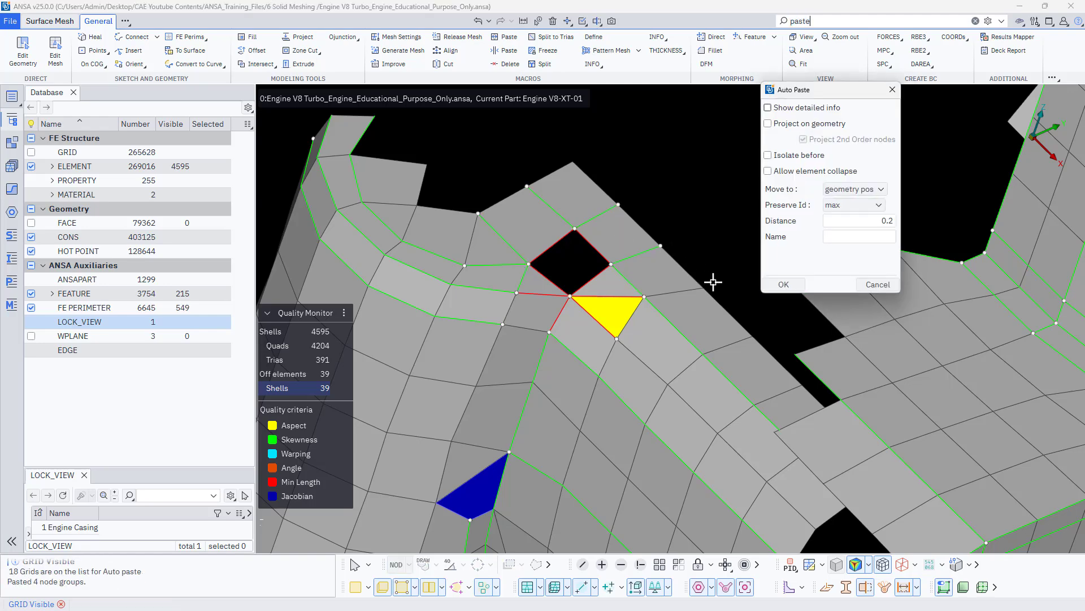
pyautogui.click(784, 286)
pyautogui.scroll(3, 599, 277)
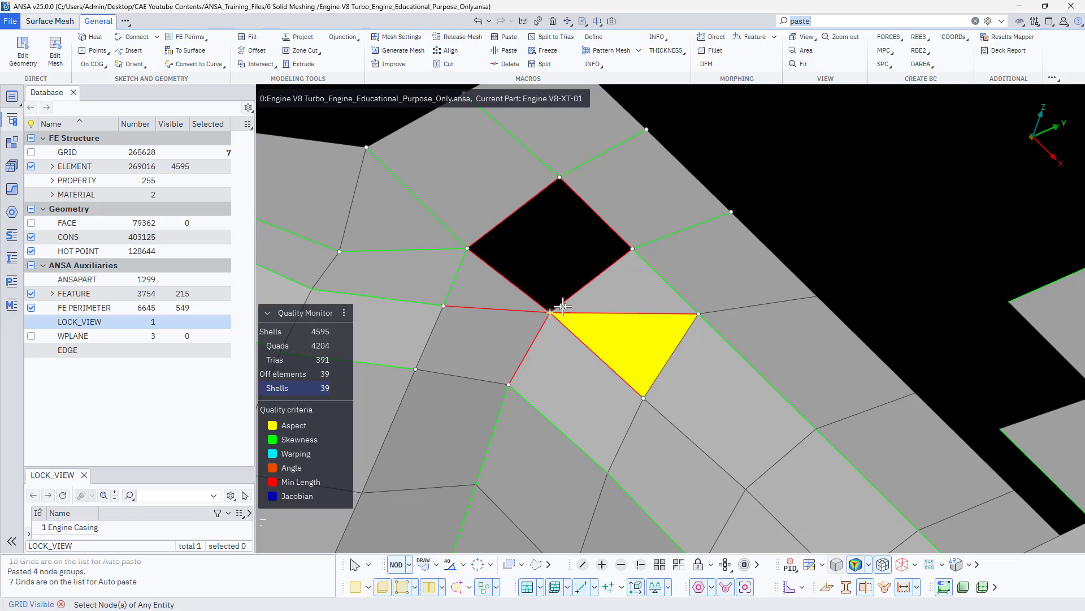
# Fill the four-sided hole from its bounding perimeters with Fill, merging it with the surrounding shells
pyautogui.click(249, 37)
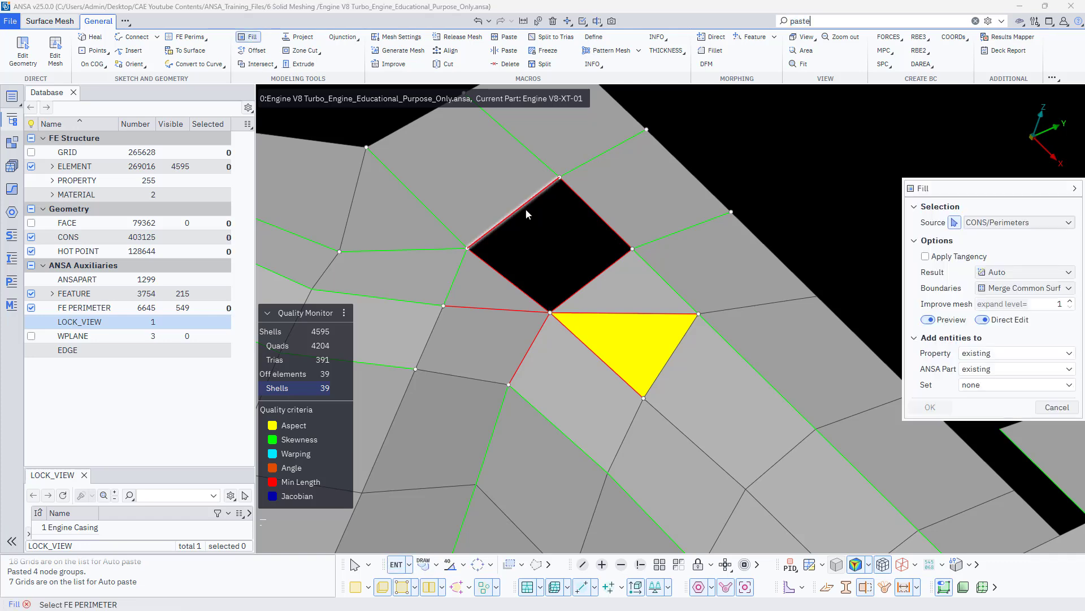
pyautogui.click(526, 207)
pyautogui.click(600, 224)
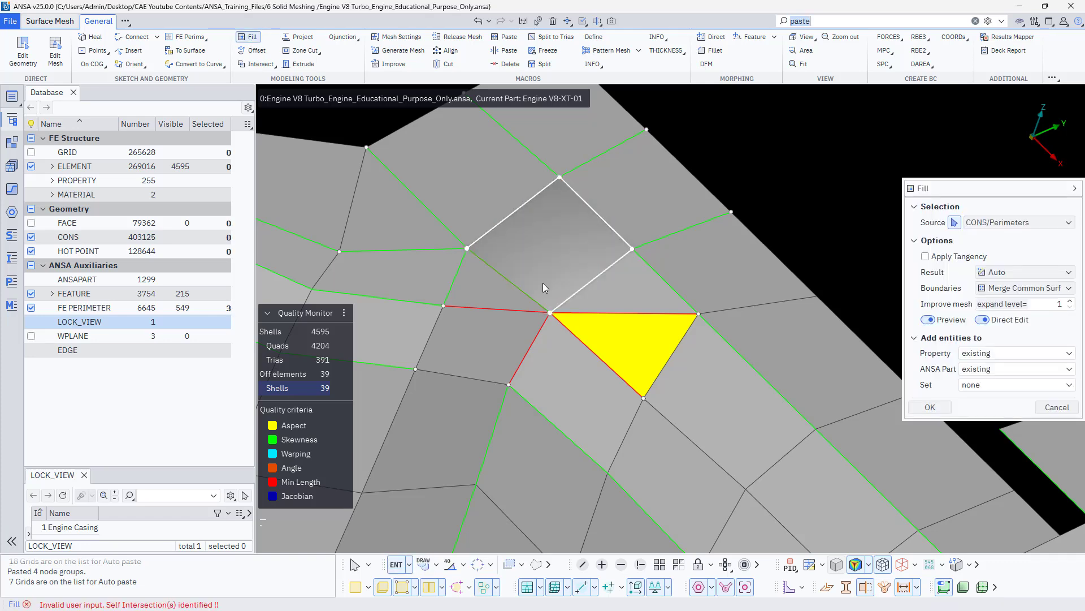
pyautogui.middleClick(564, 263)
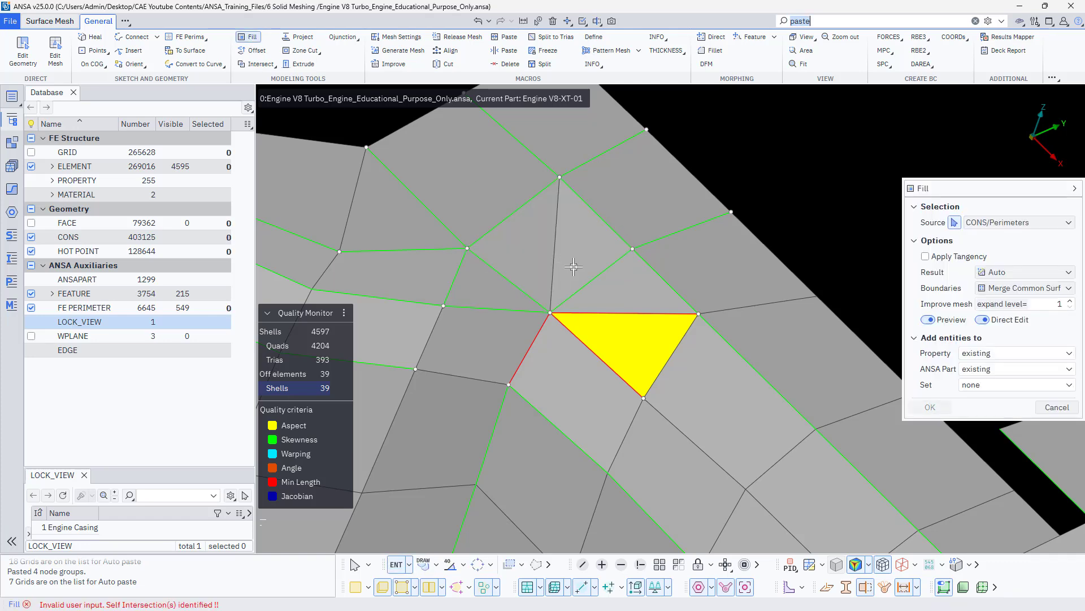
pyautogui.click(658, 315)
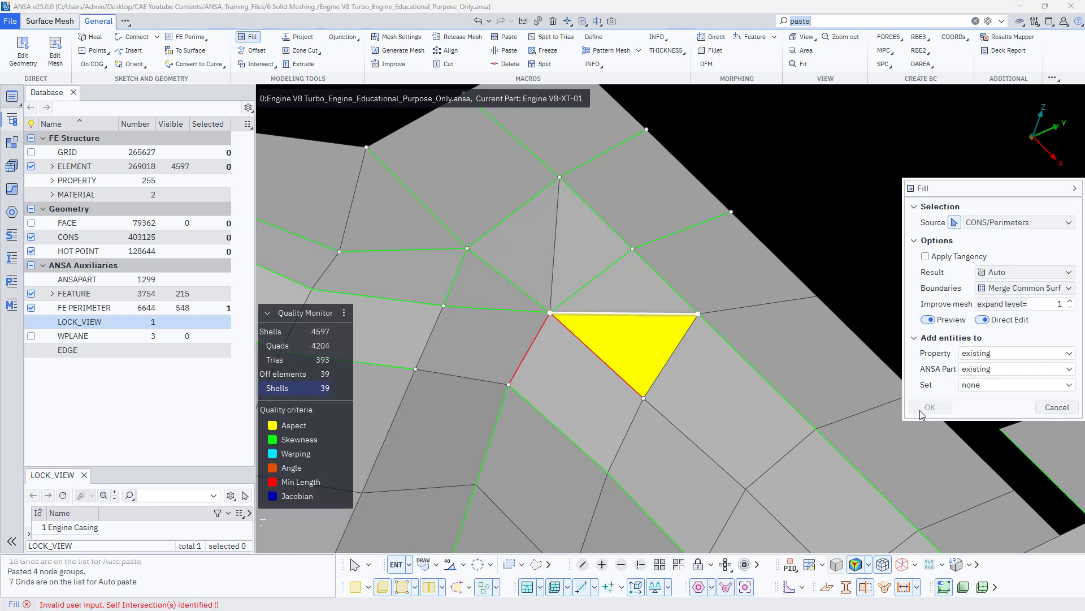
pyautogui.click(1057, 414)
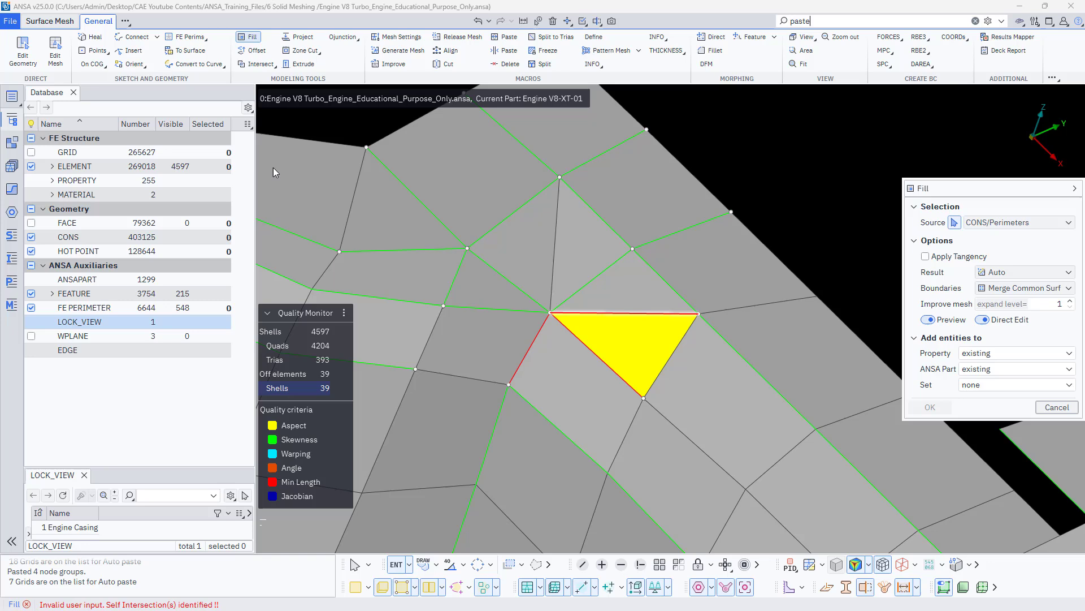
# Connect the remaining red edges around the aspect-failing triangle below the filled hole with Edit Geometry
pyautogui.click(13, 60)
pyautogui.click(578, 309)
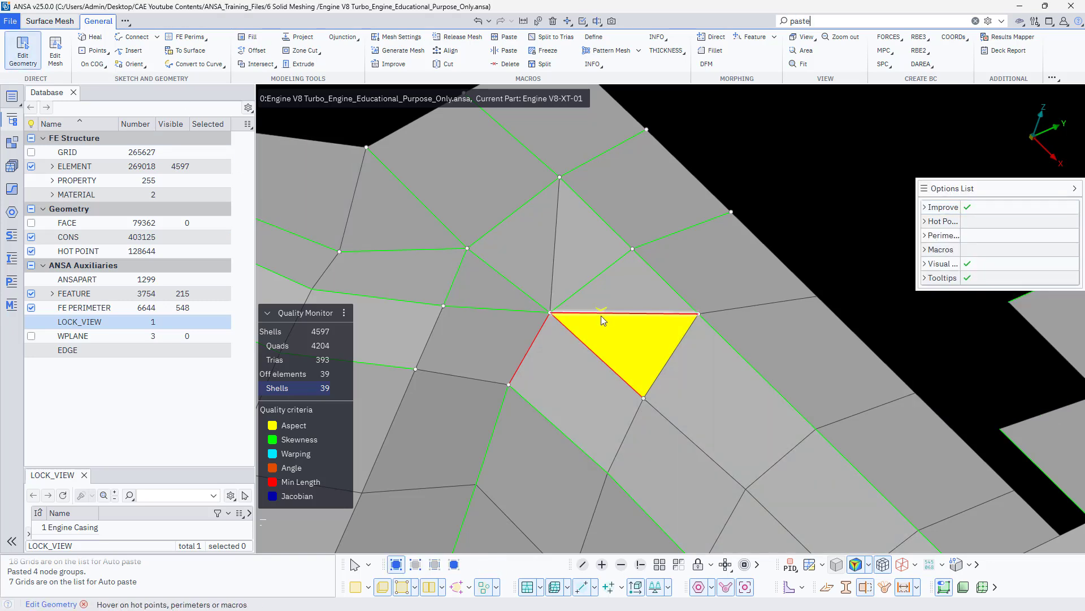
pyautogui.click(596, 359)
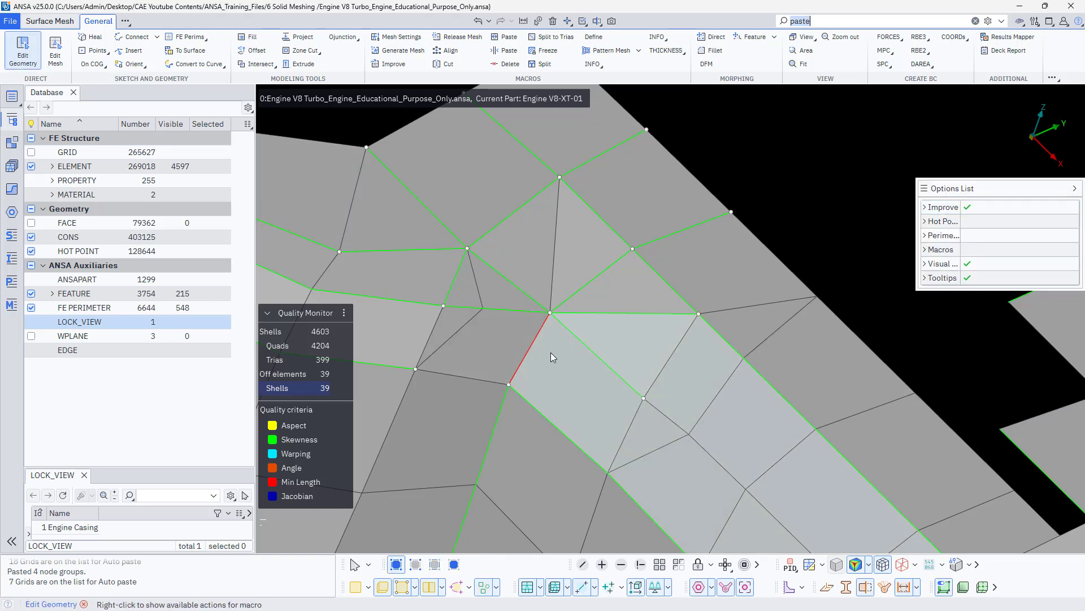
pyautogui.click(534, 345)
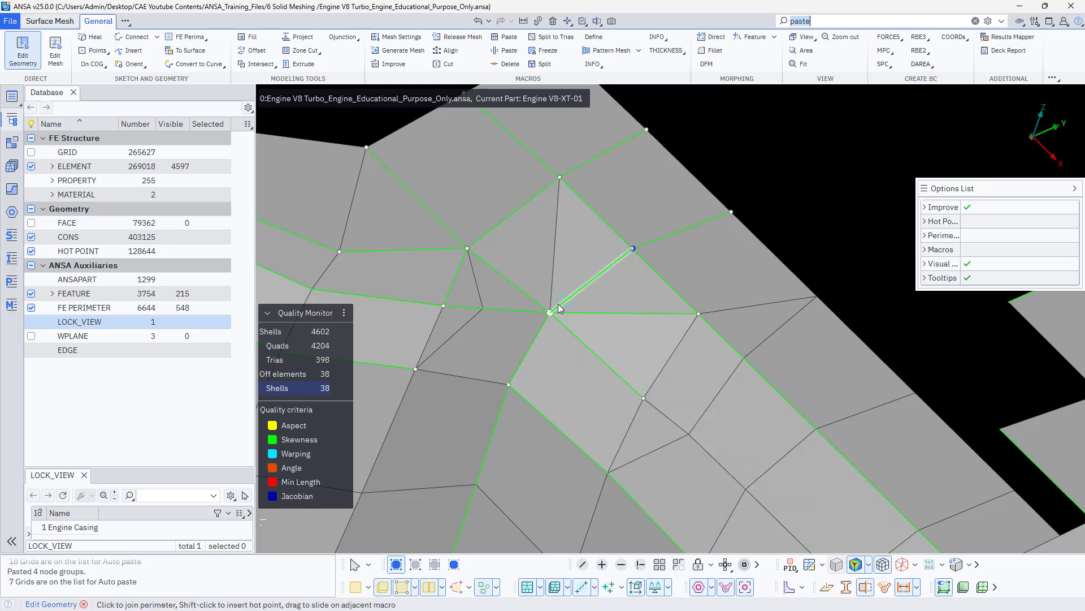
# Join the short green perimeters radiating from the filled patch's lower corner node so the neighbouring macros merge
pyautogui.click(604, 314)
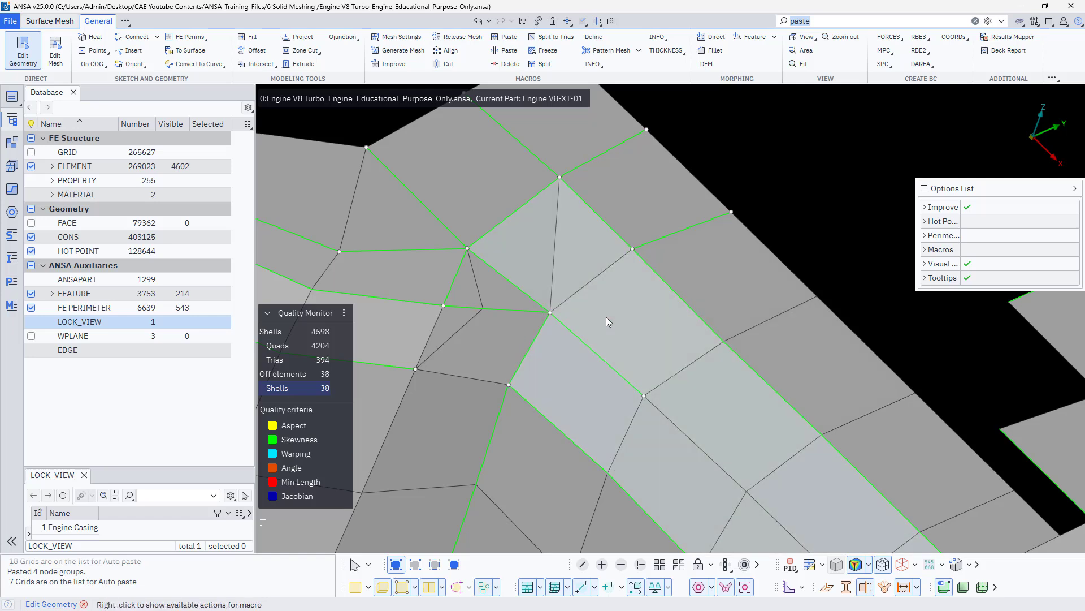
pyautogui.click(537, 333)
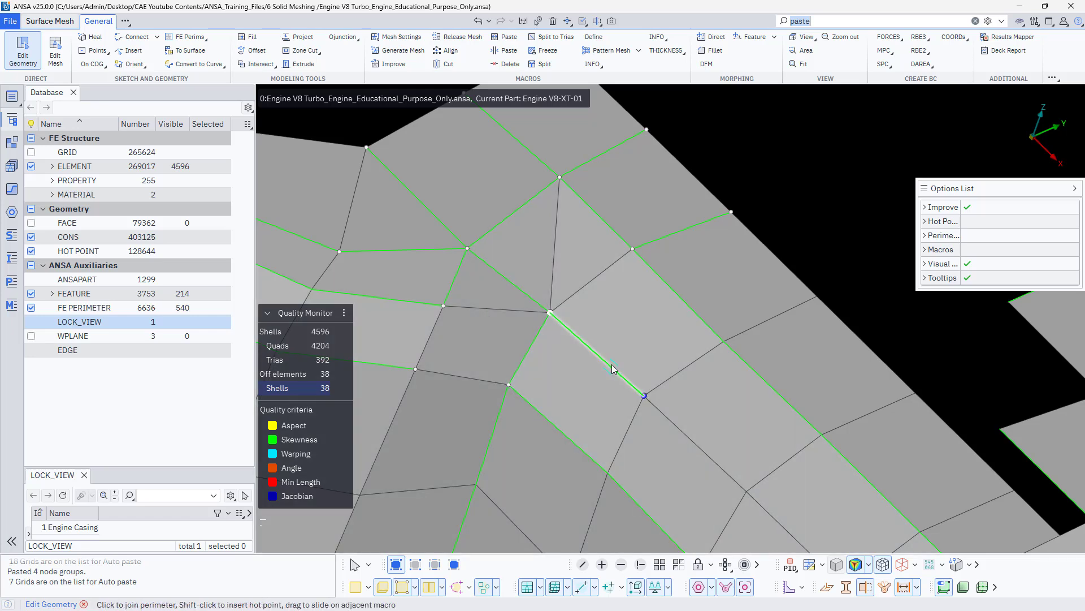
pyautogui.click(569, 336)
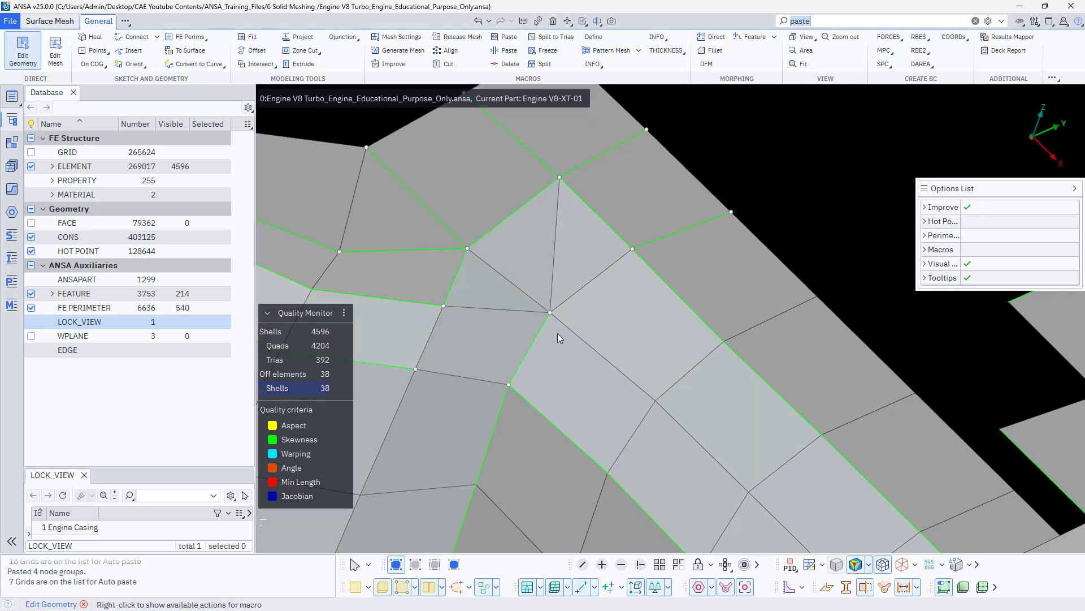
# Delete the hot point on the perimeter beside the filled patch and join the short perimeter at the patch's lower-side corner
pyautogui.scroll(-3, 509, 331)
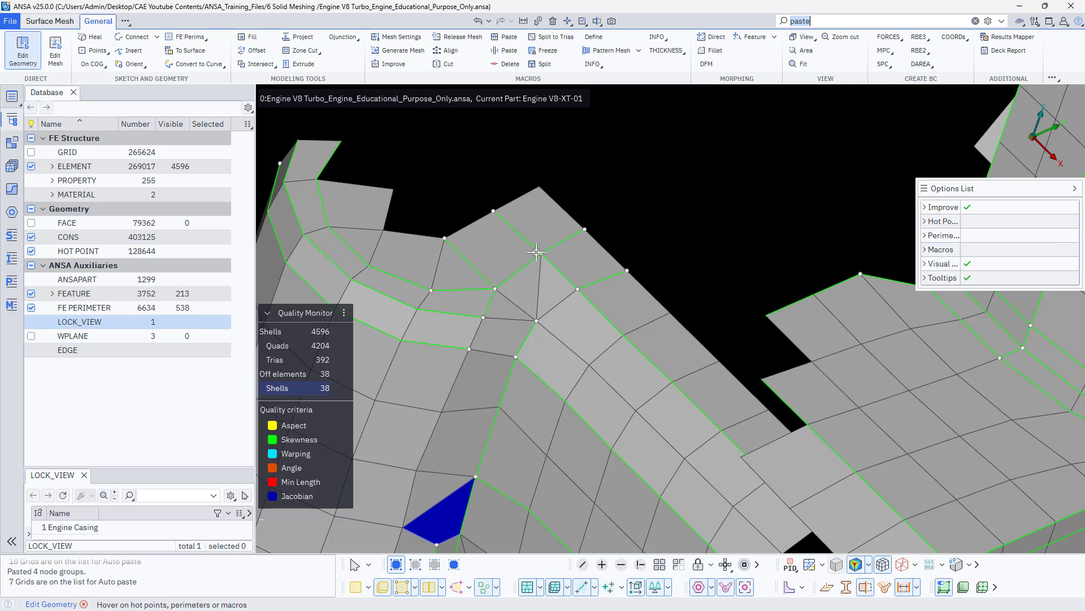
pyautogui.click(506, 64)
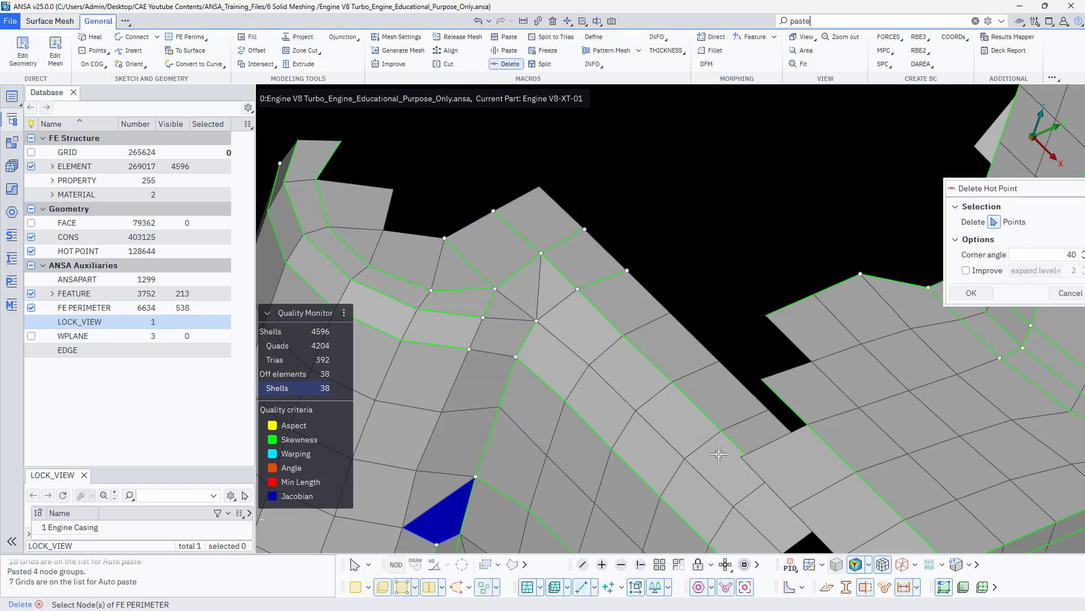
pyautogui.click(432, 290)
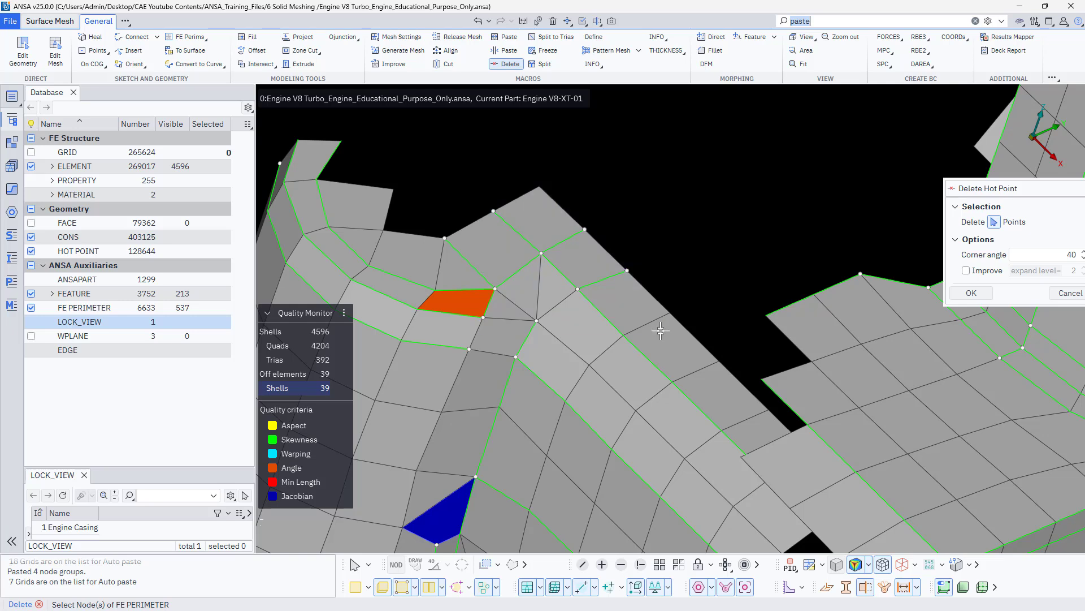
pyautogui.press('Escape')
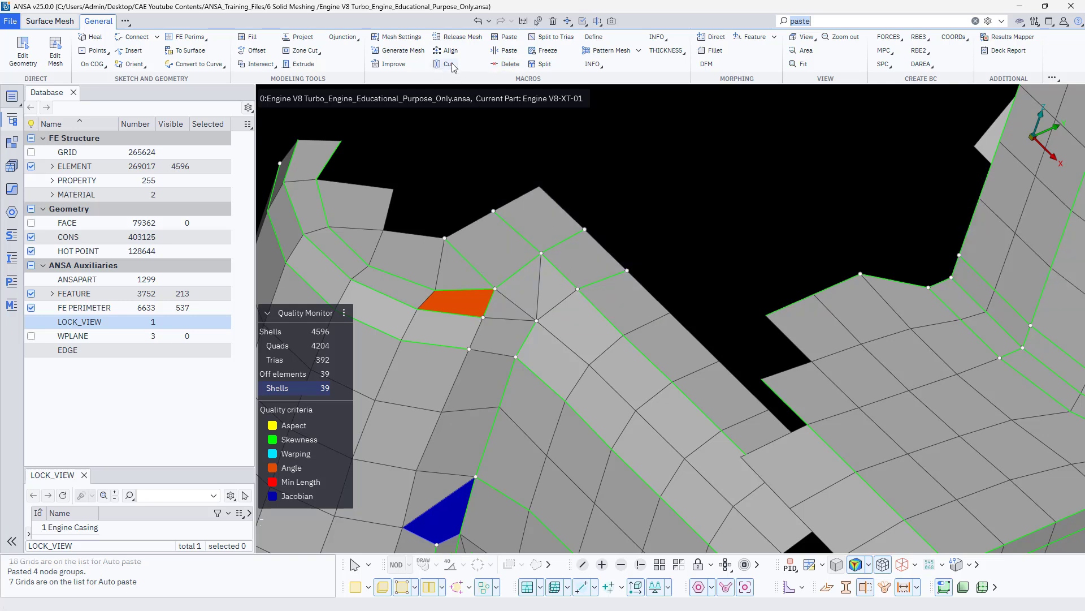
pyautogui.click(501, 67)
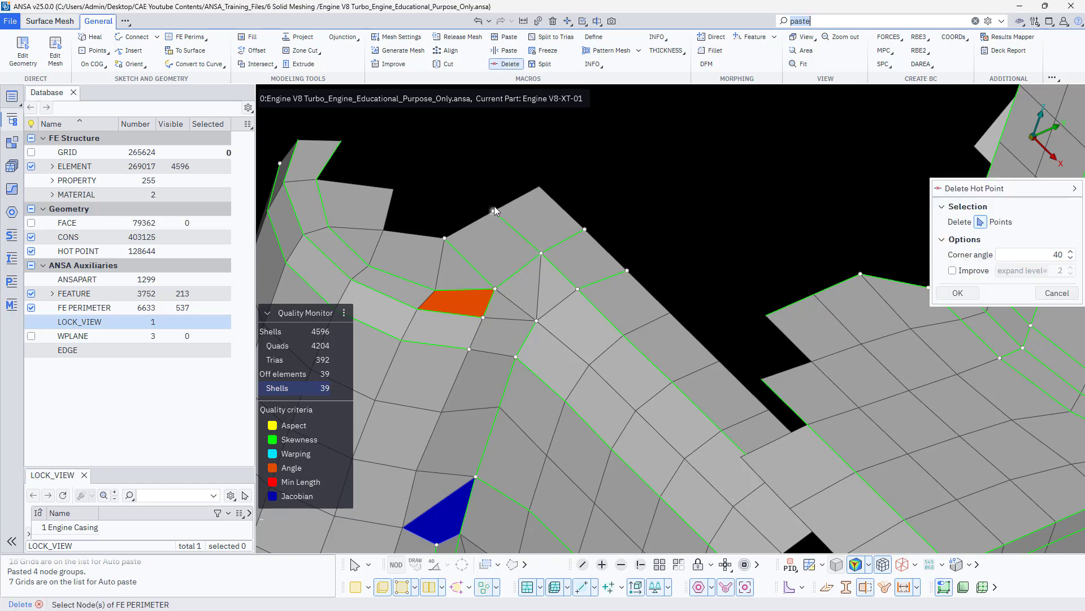
pyautogui.press('Escape')
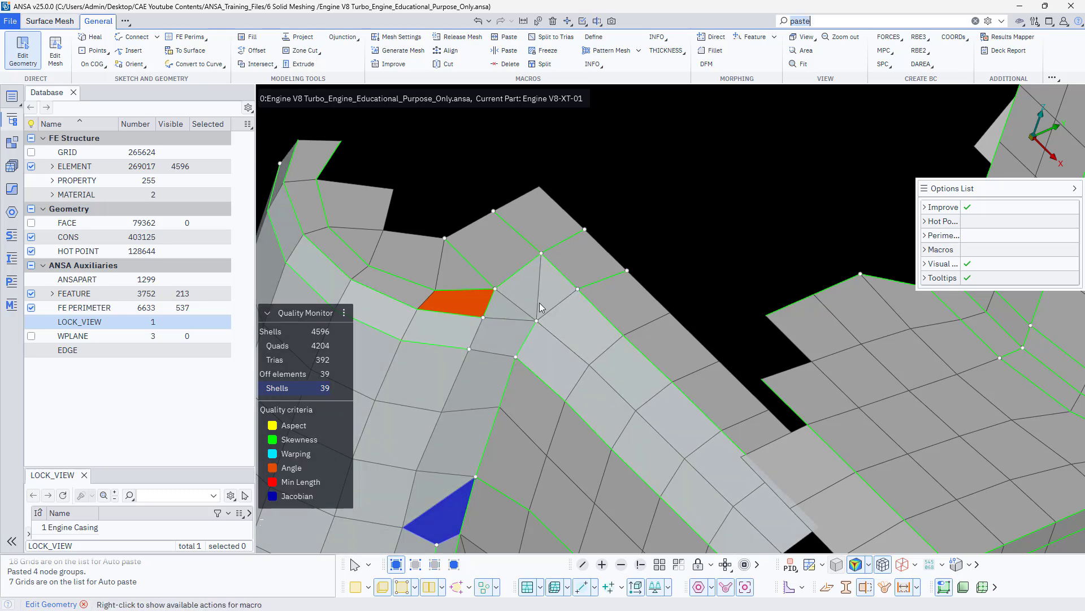
pyautogui.click(484, 317)
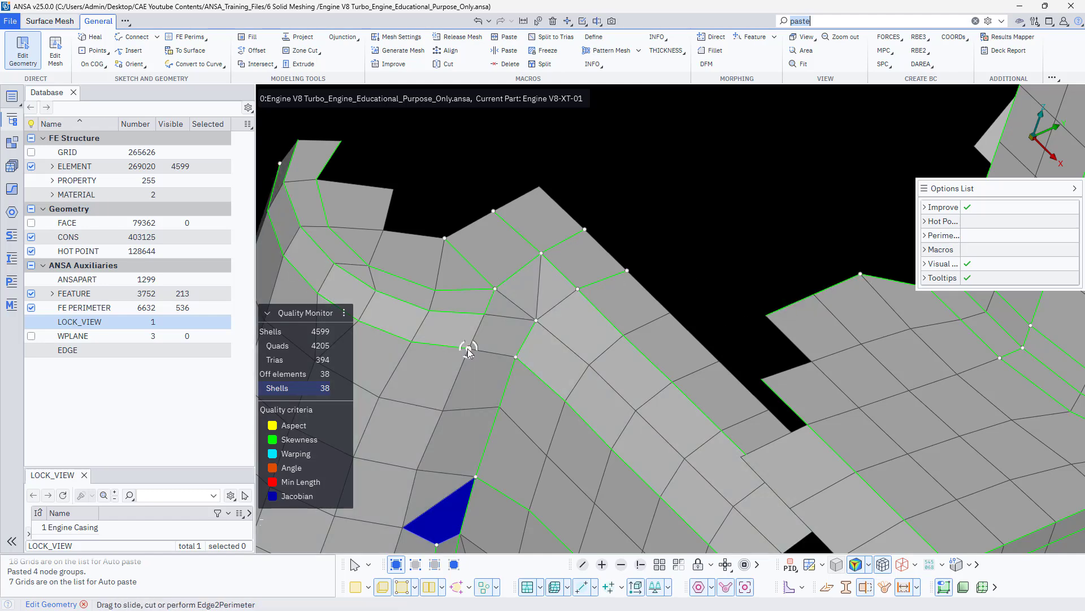
# Merge the two triangles in the diamond-shaped filled patch into one quad with Edit Mesh
pyautogui.click(55, 50)
pyautogui.moveTo(544, 292); pyautogui.dragTo(541, 314)
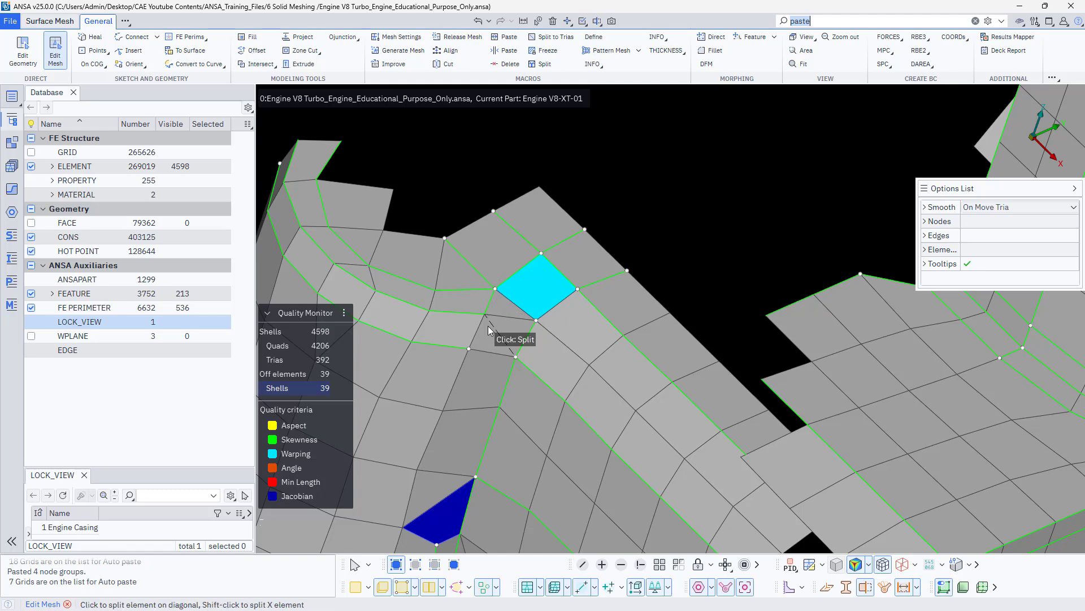
pyautogui.scroll(-3, 490, 327)
pyautogui.scroll(3, 483, 389)
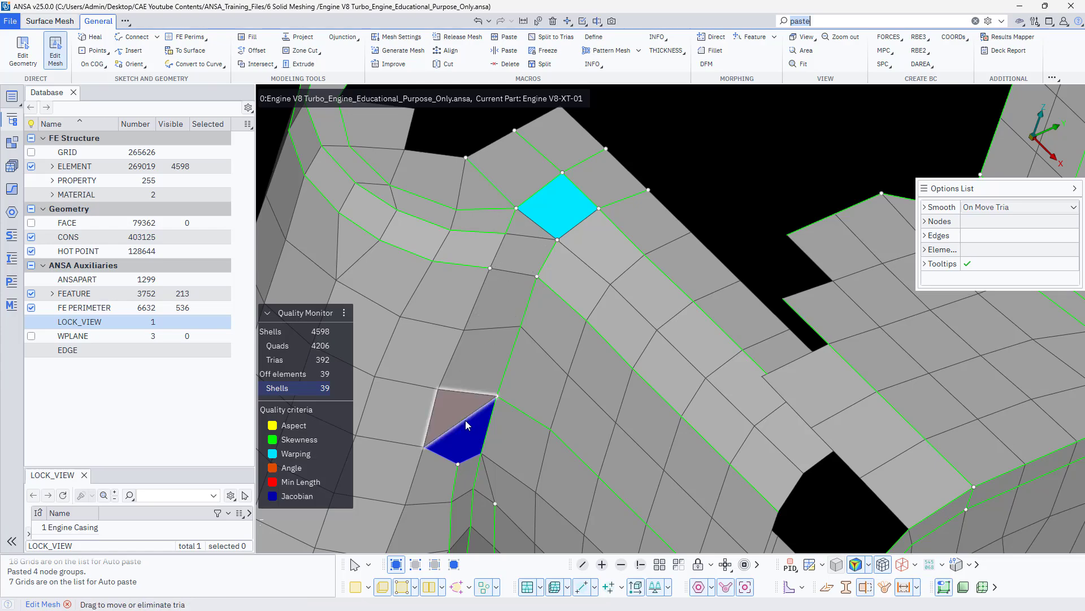
# Join the perimeter directly below the Jacobian-failing shell on the curved wall with Edit Geometry
pyautogui.scroll(-3, 466, 420)
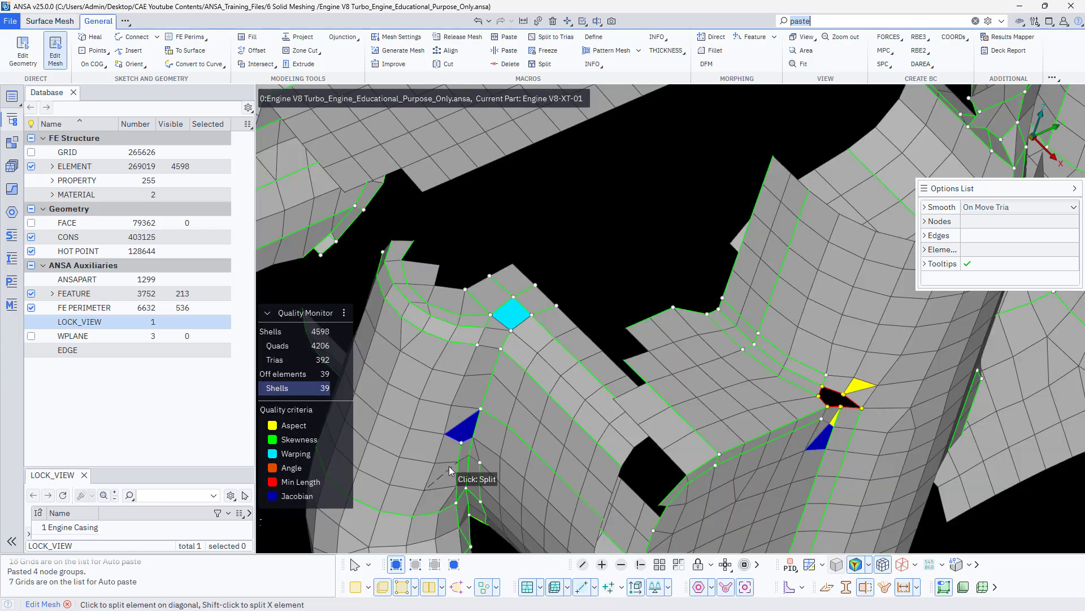
pyautogui.keyDown('ctrl'); pyautogui.moveTo(449, 466); pyautogui.dragTo(437, 400); pyautogui.keyUp('ctrl')
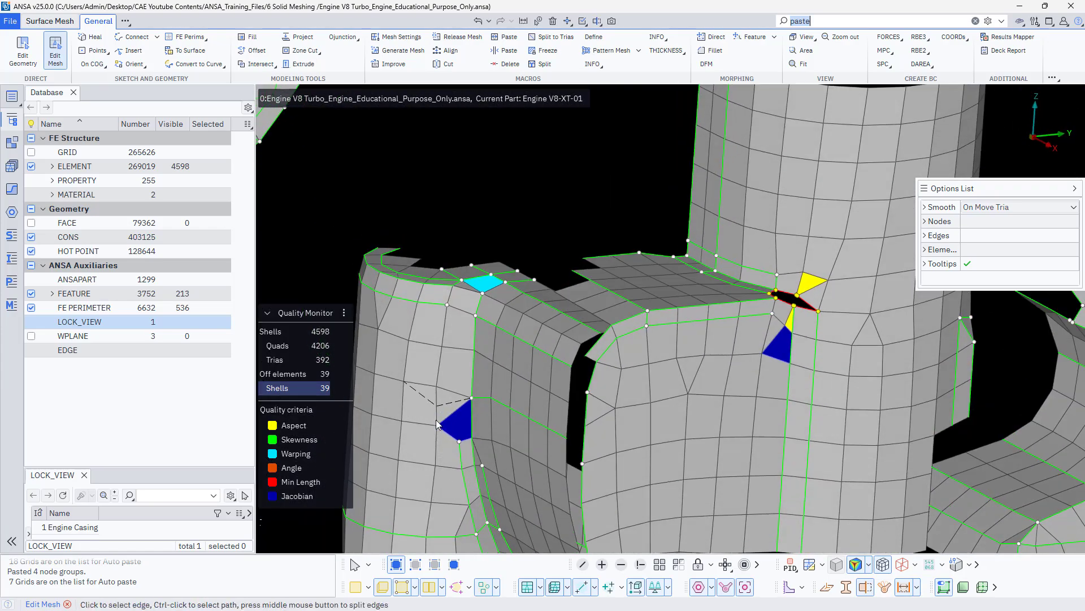
pyautogui.click(25, 54)
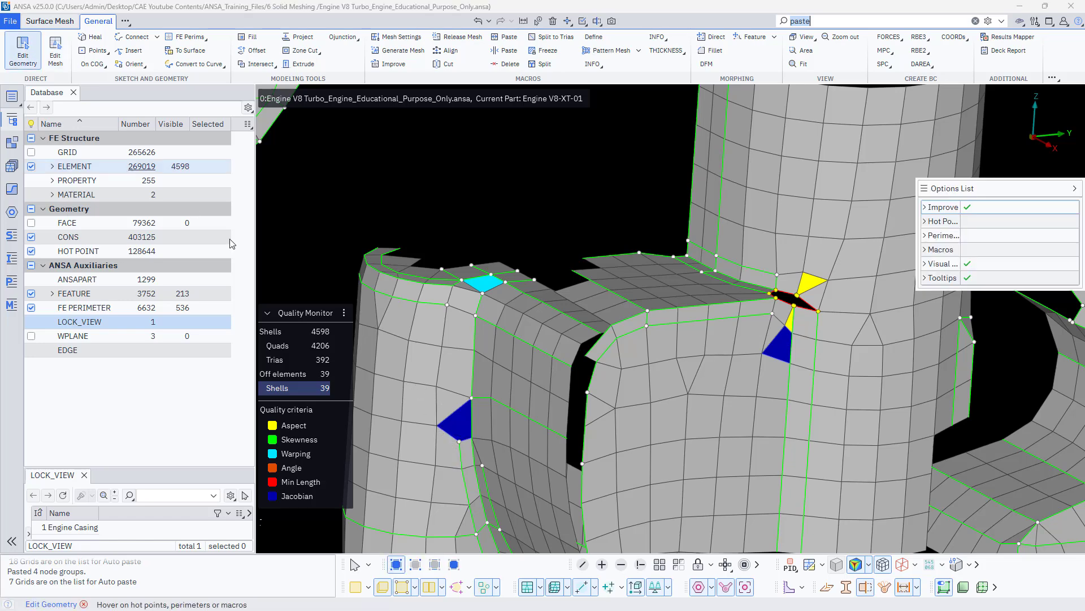
pyautogui.click(458, 457)
pyautogui.keyDown('ctrl'); pyautogui.moveTo(455, 521); pyautogui.dragTo(441, 435); pyautogui.keyUp('ctrl')
pyautogui.scroll(5, 444, 427)
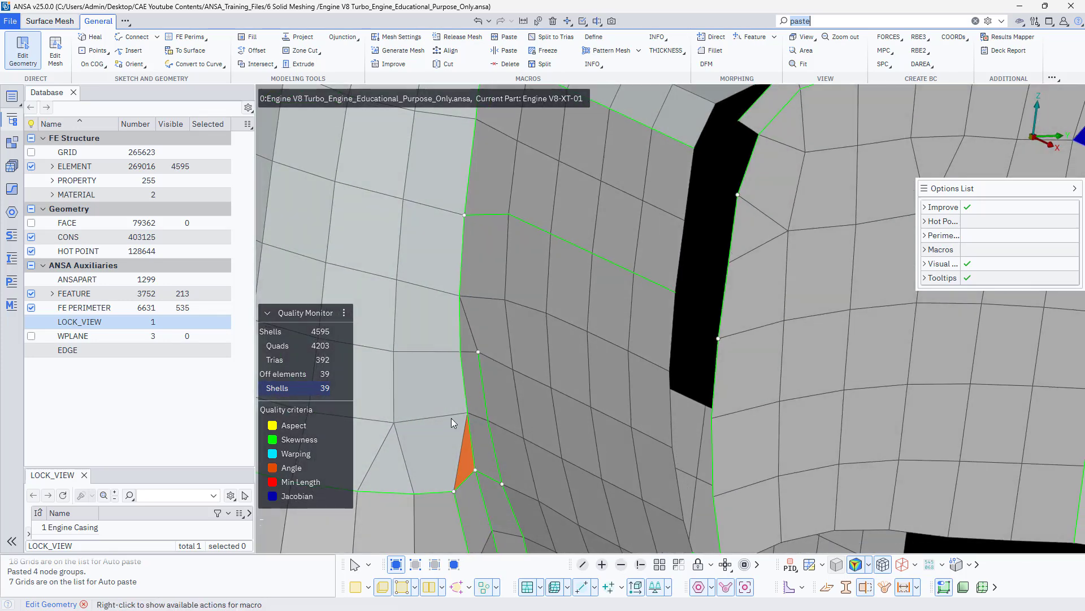
# Join the successive short green perimeters running down beside the angle-failing shell so the narrow macros merge
pyautogui.scroll(-5, 457, 428)
pyautogui.keyDown('ctrl'); pyautogui.moveTo(450, 402); pyautogui.dragTo(467, 400); pyautogui.keyUp('ctrl')
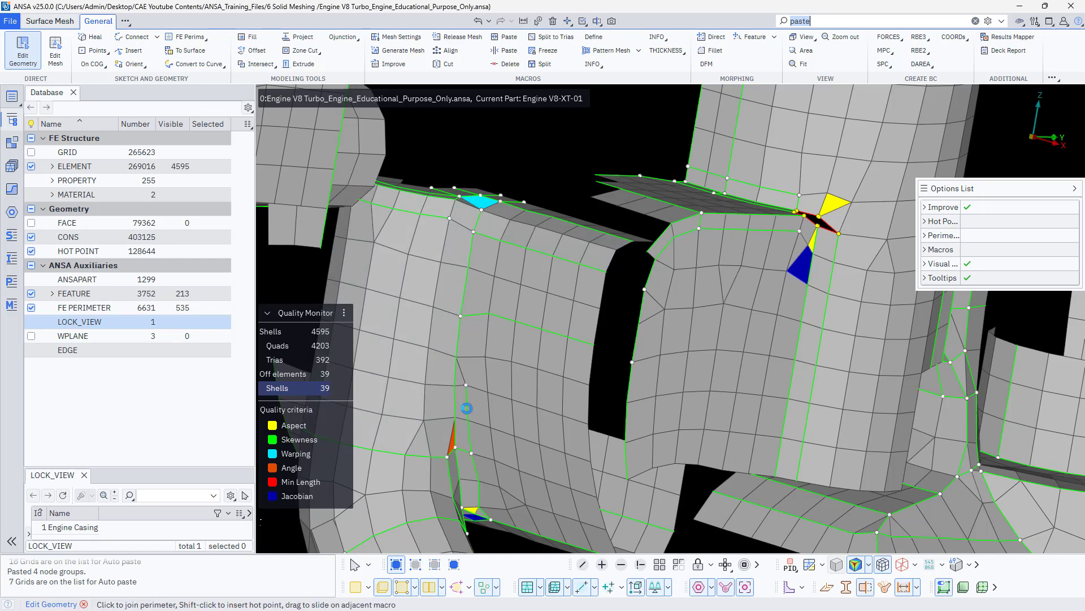
pyautogui.click(467, 408)
pyautogui.click(465, 453)
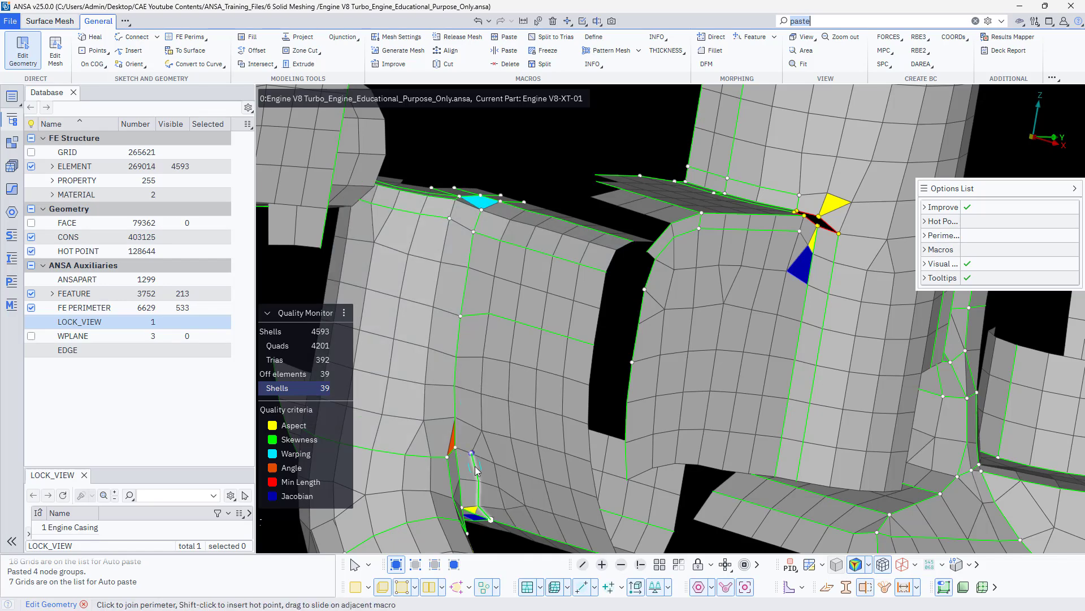
pyautogui.click(476, 470)
# Move the triangle beside the angle-failing shell up the curved wall with Edit Mesh
pyautogui.keyDown('ctrl'); pyautogui.moveTo(474, 467); pyautogui.dragTo(449, 459); pyautogui.keyUp('ctrl')
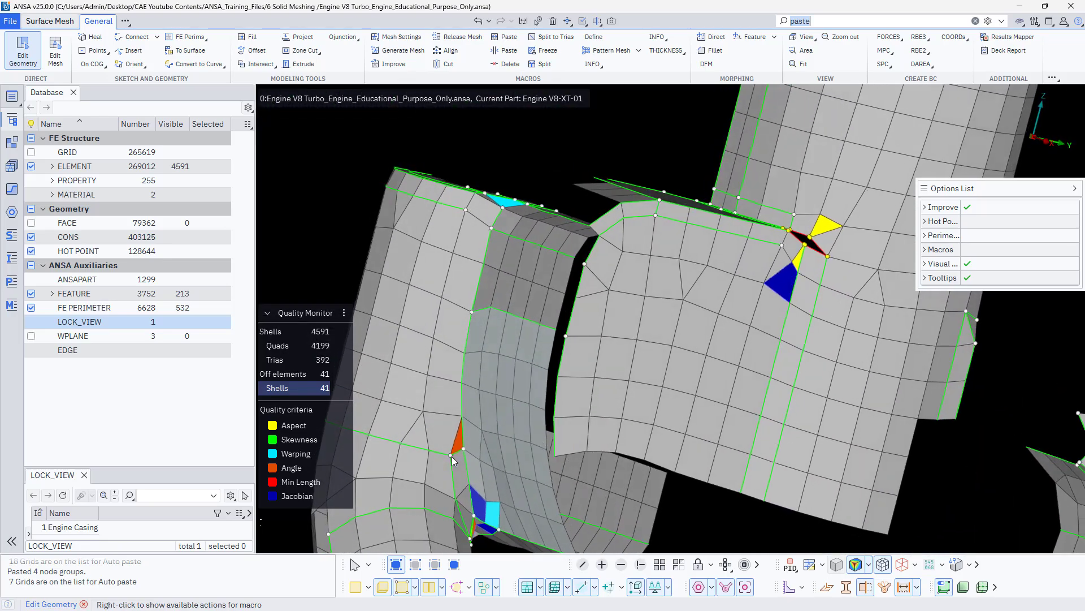
pyautogui.scroll(10, 451, 456)
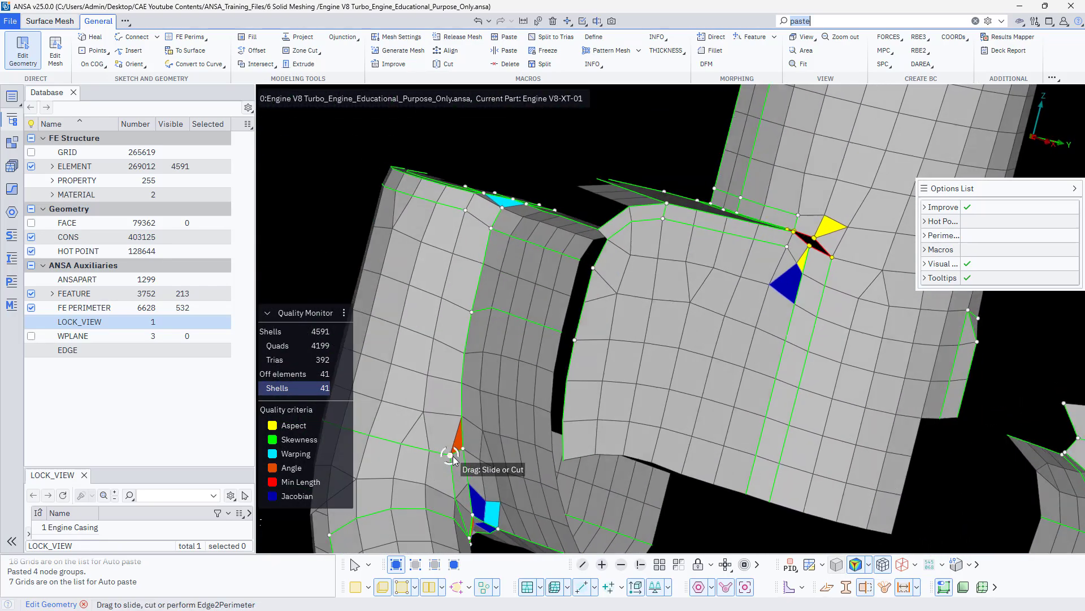
pyautogui.scroll(-10, 476, 391)
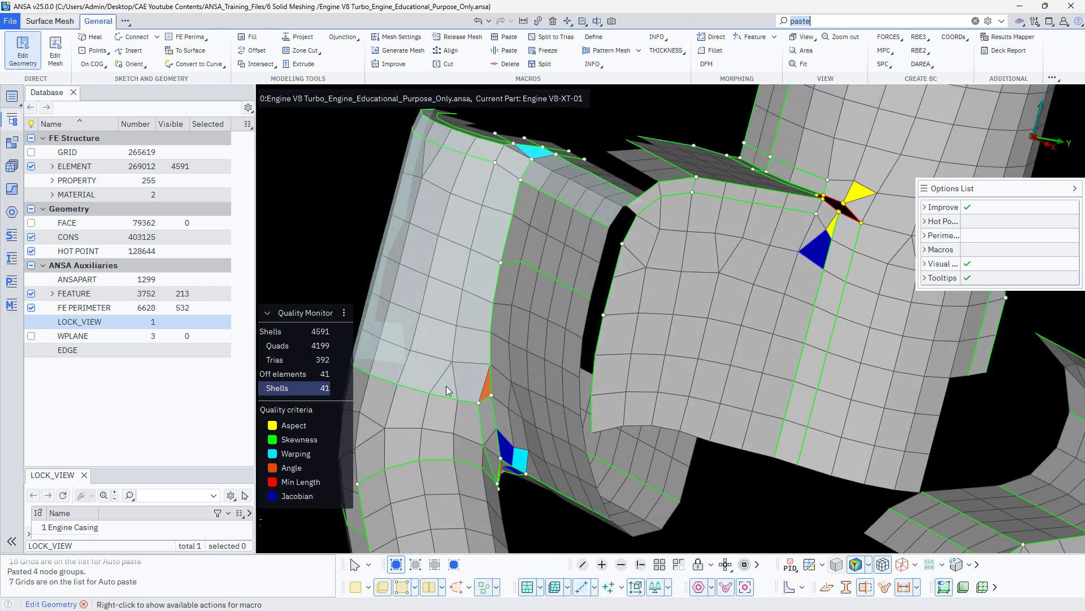
pyautogui.click(53, 56)
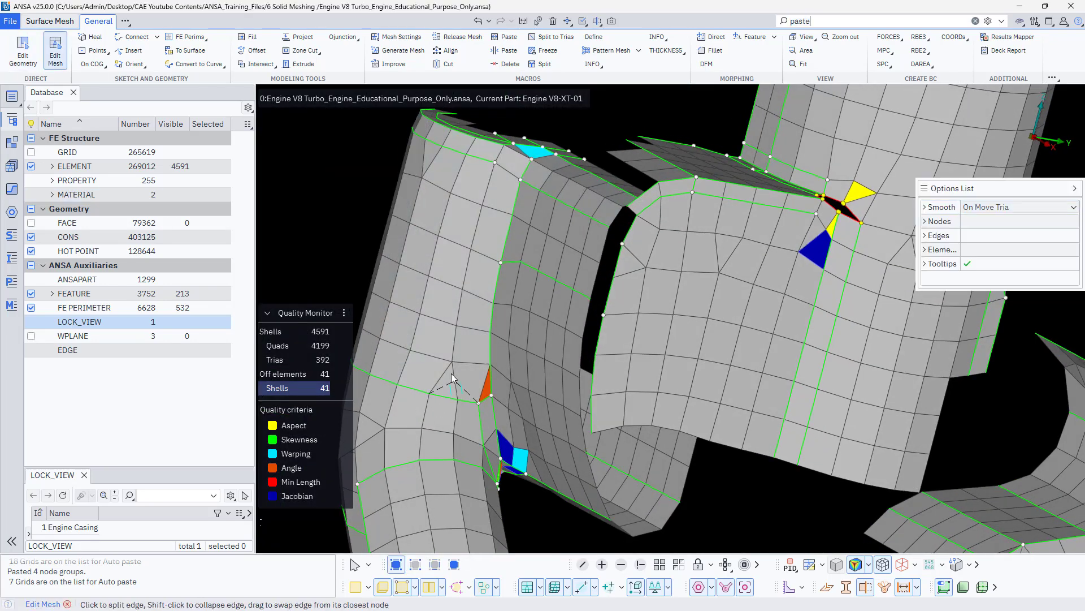
pyautogui.moveTo(449, 381); pyautogui.dragTo(460, 303)
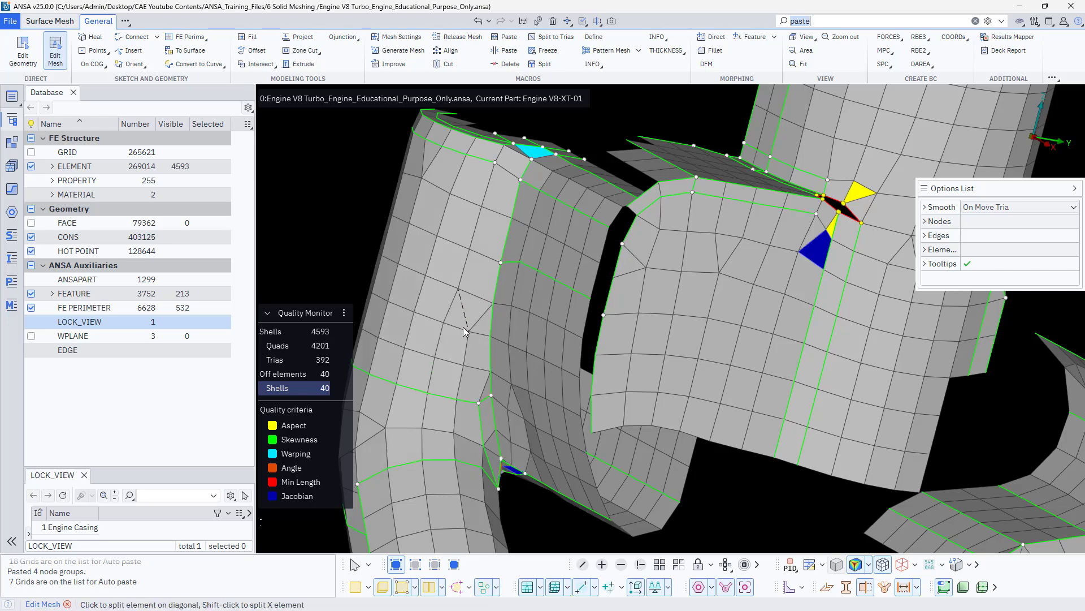
# Nudge a corner node of the warping-failing quad on the upper rim and repair it with the Mesh Brush Fix Quality action
pyautogui.moveTo(490, 403)
pyautogui.keyDown('ctrl'); pyautogui.mouseDown()
pyautogui.moveTo(503, 401)
pyautogui.moveTo(501, 412)
pyautogui.mouseUp(); pyautogui.keyUp('ctrl')
pyautogui.keyDown('ctrl'); pyautogui.moveTo(510, 226); pyautogui.dragTo(491, 239); pyautogui.keyUp('ctrl')
pyautogui.scroll(3, 515, 262)
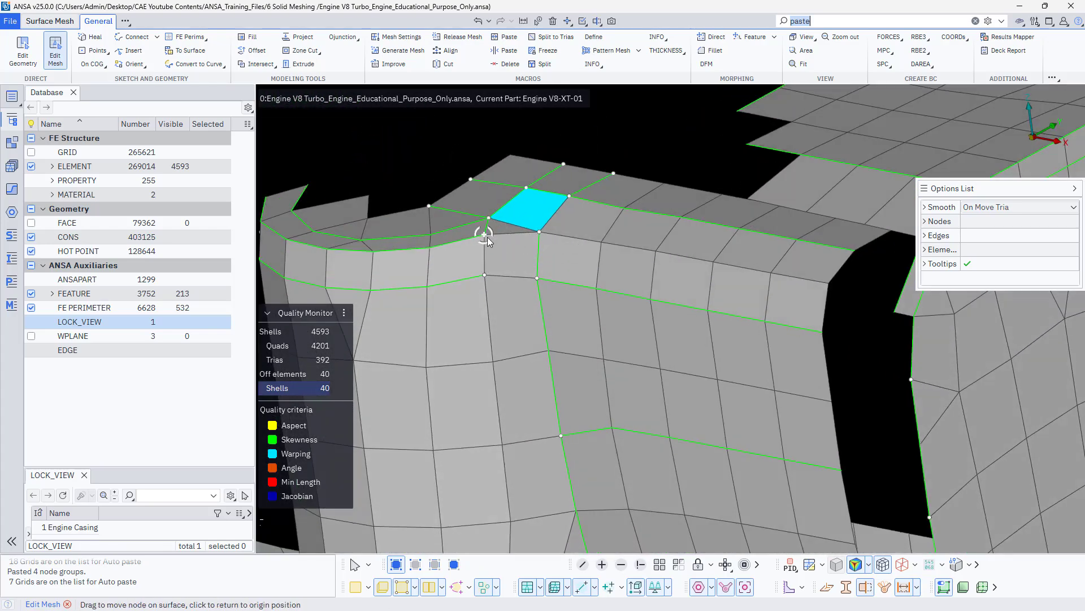
pyautogui.moveTo(569, 196); pyautogui.dragTo(571, 197)
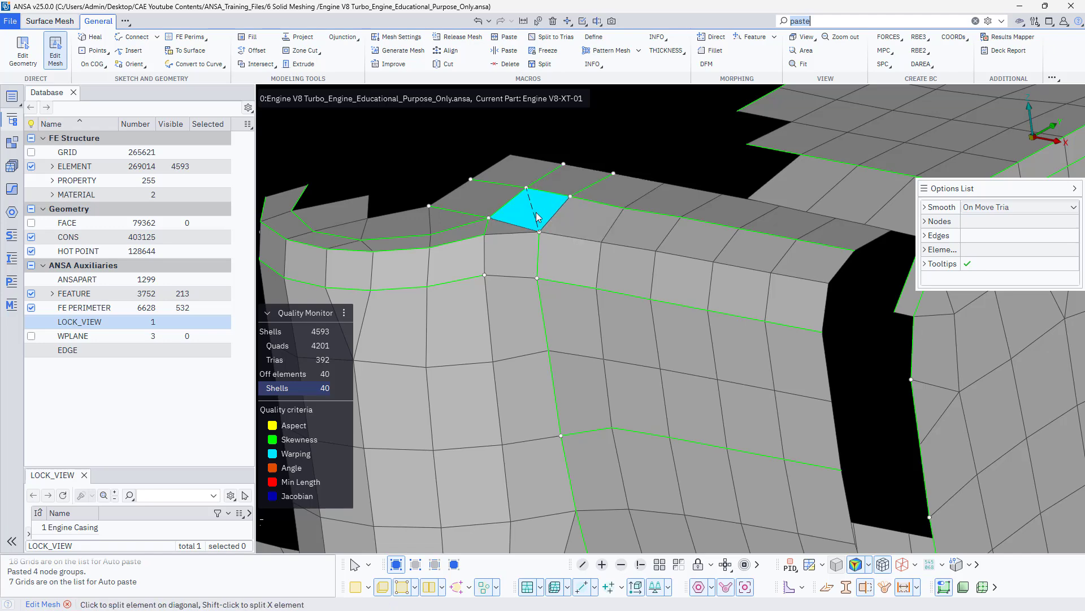
pyautogui.rightClick(536, 214)
pyautogui.click(559, 269)
pyautogui.click(517, 213)
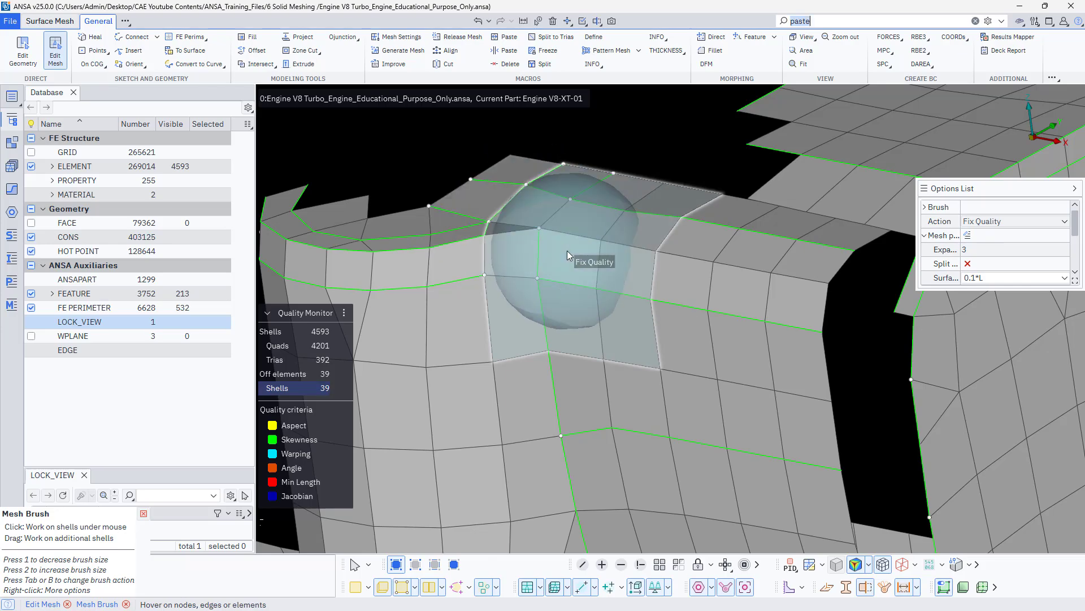
pyautogui.scroll(-4, 537, 319)
pyautogui.keyDown('ctrl'); pyautogui.moveTo(568, 381); pyautogui.dragTo(469, 378, button='middle'); pyautogui.keyUp('ctrl')
pyautogui.keyDown('ctrl'); pyautogui.moveTo(468, 378); pyautogui.dragTo(438, 397); pyautogui.keyUp('ctrl')
pyautogui.scroll(4, 609, 290)
pyautogui.keyDown('ctrl'); pyautogui.moveTo(570, 321); pyautogui.dragTo(554, 347); pyautogui.keyUp('ctrl')
pyautogui.press('Escape')
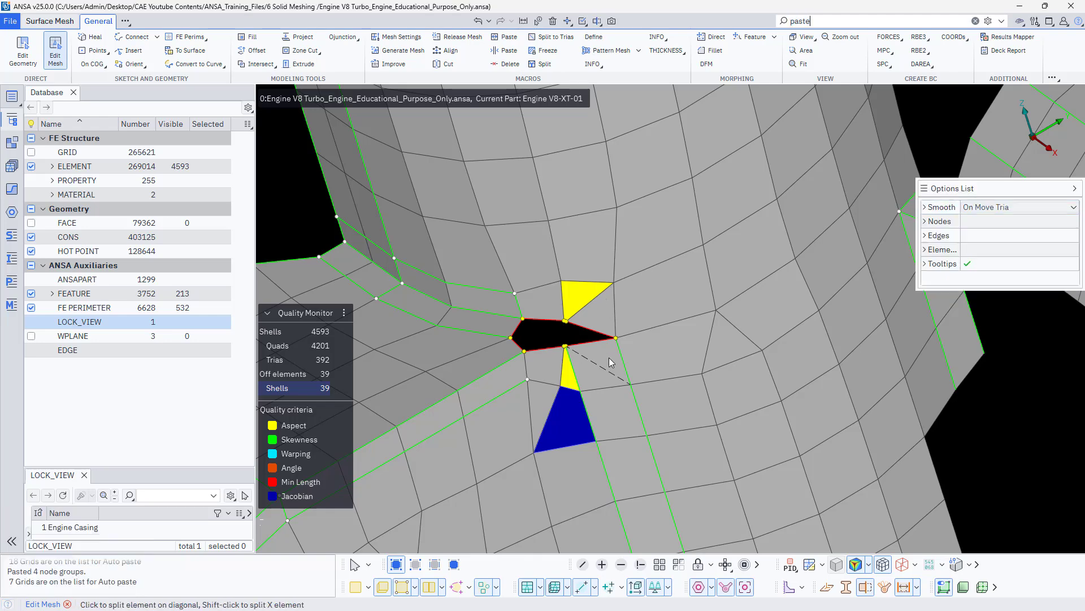
pyautogui.press('Escape')
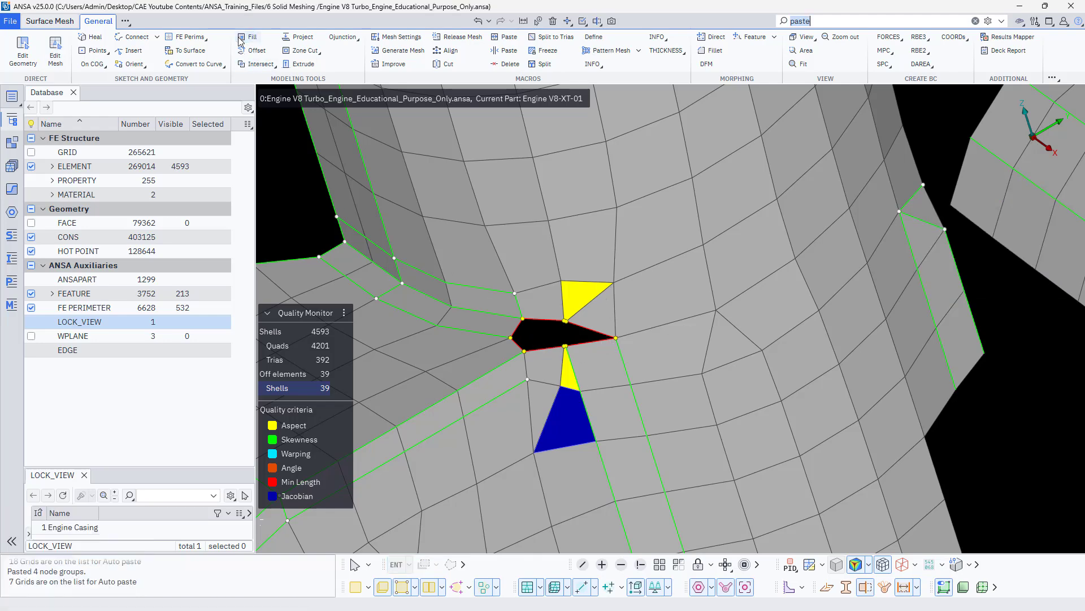
# Try to fill the elongated hole between the aspect-failing shells from its bounding perimeters with Fill and Merge Common Surf boundaries
pyautogui.click(240, 39)
pyautogui.click(517, 328)
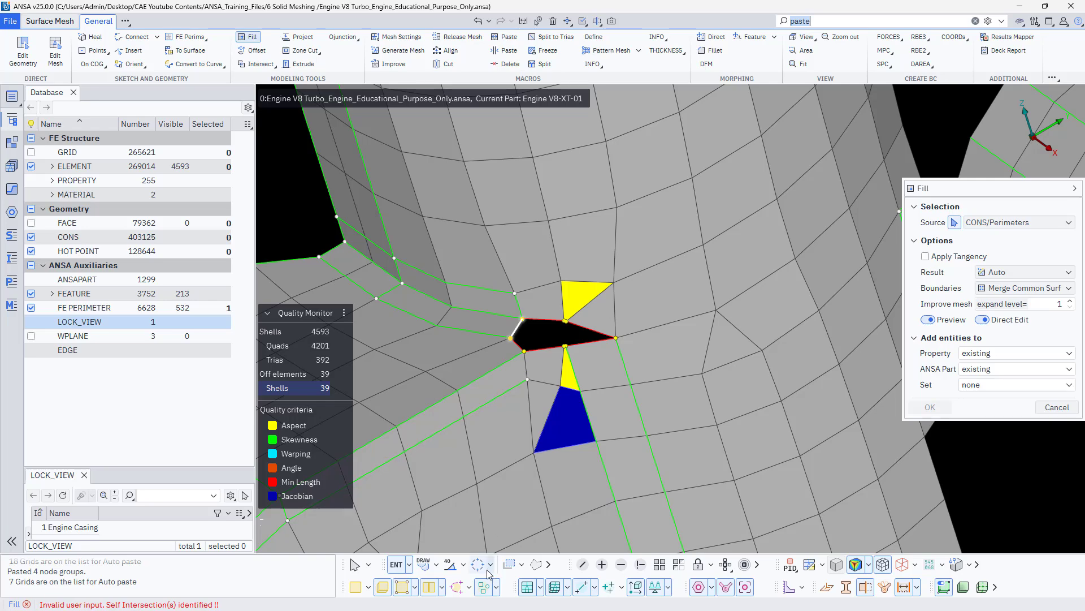
pyautogui.click(478, 566)
pyautogui.click(551, 348)
pyautogui.click(516, 344)
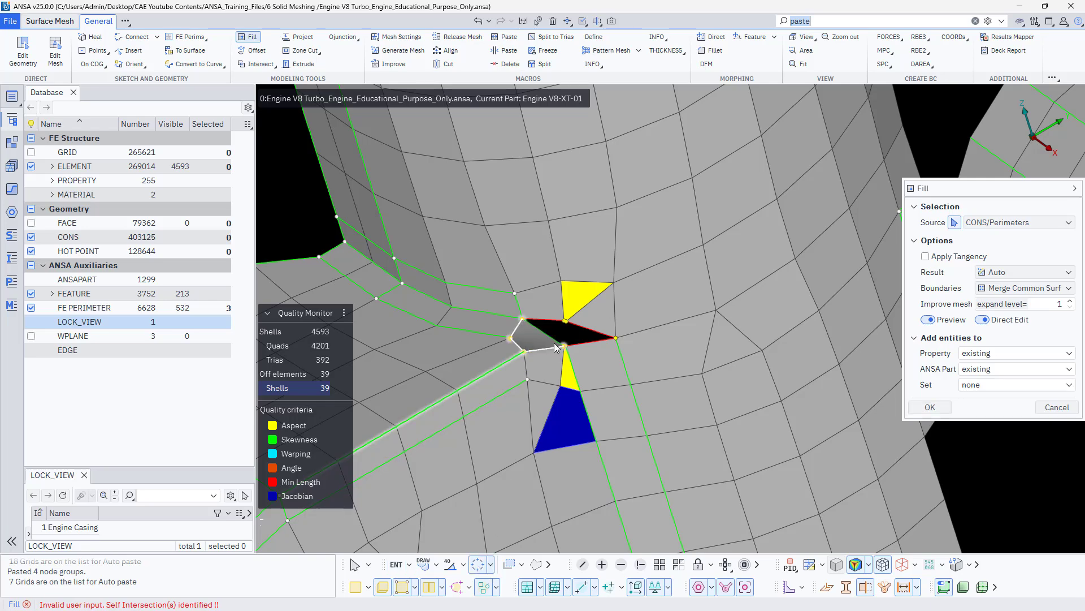
pyautogui.click(588, 343)
pyautogui.click(590, 329)
pyautogui.scroll(5, 541, 323)
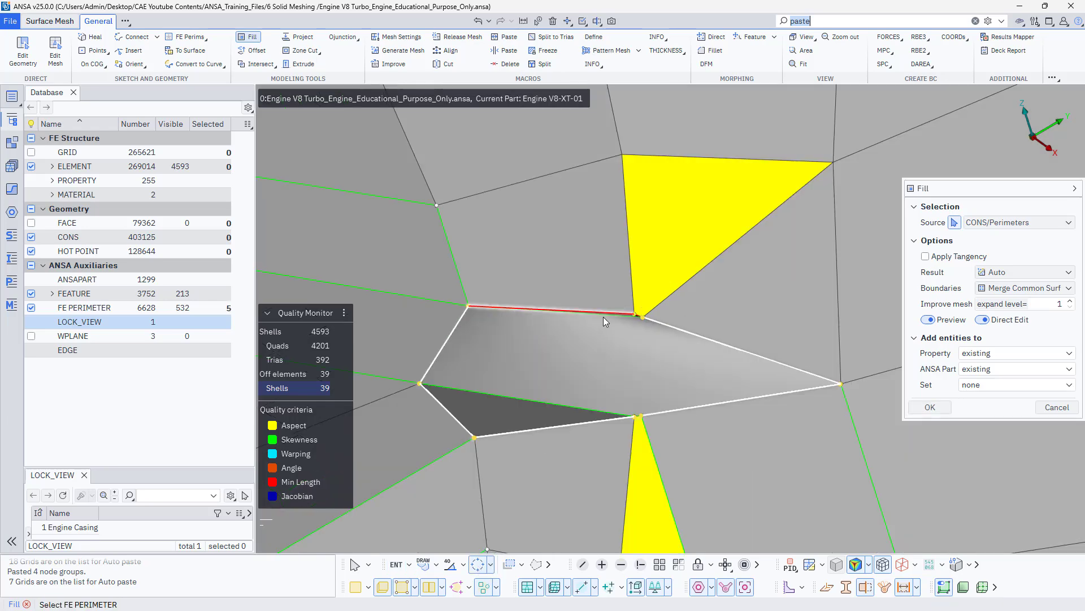
pyautogui.scroll(3, 603, 321)
pyautogui.click(677, 307)
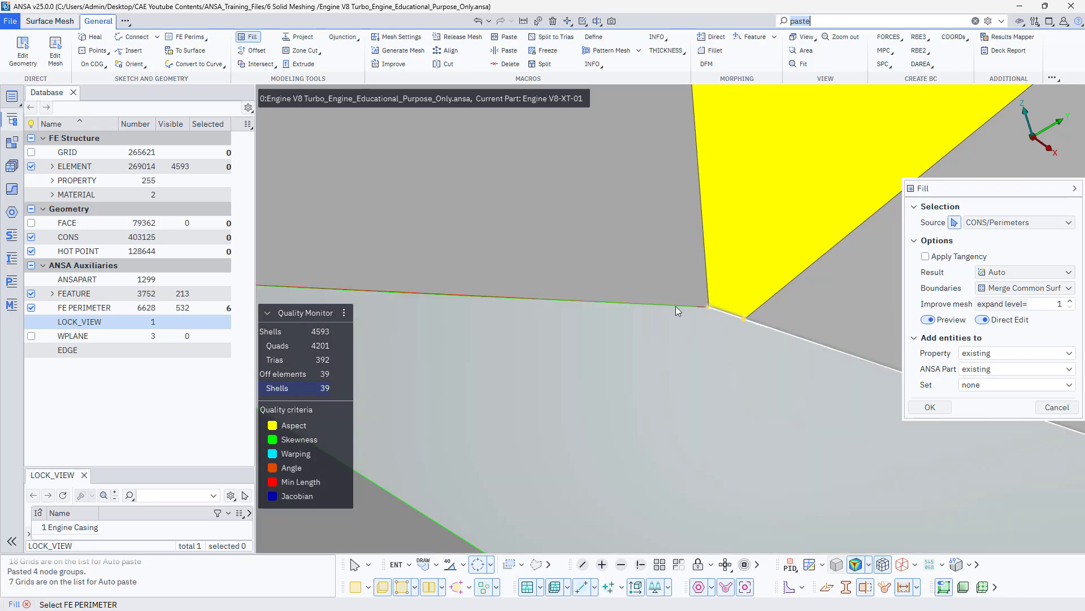
pyautogui.click(676, 306)
pyautogui.scroll(-3, 603, 331)
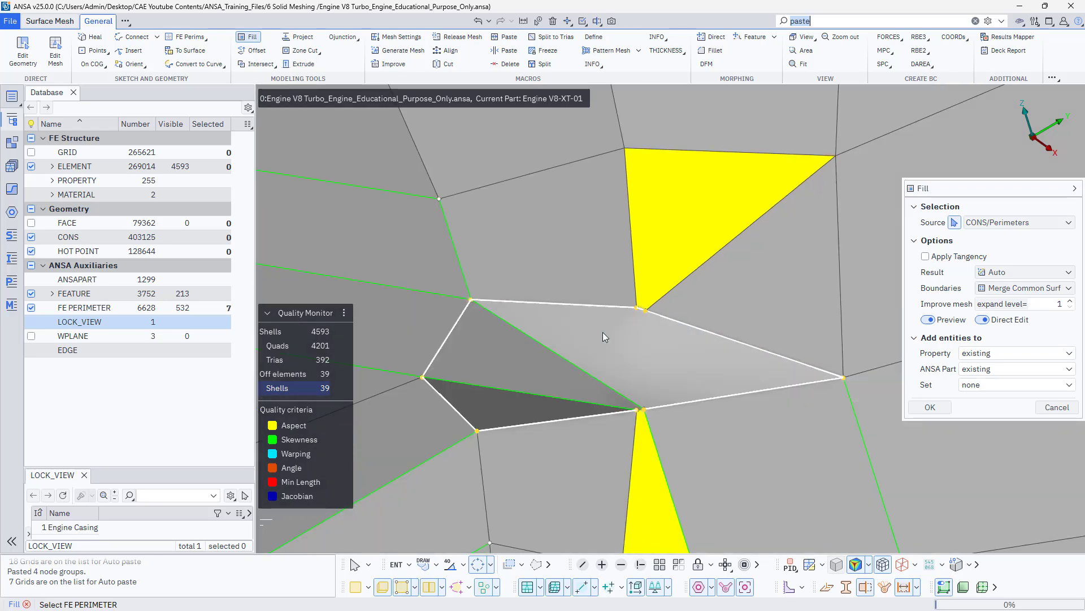
pyautogui.middleClick(603, 331)
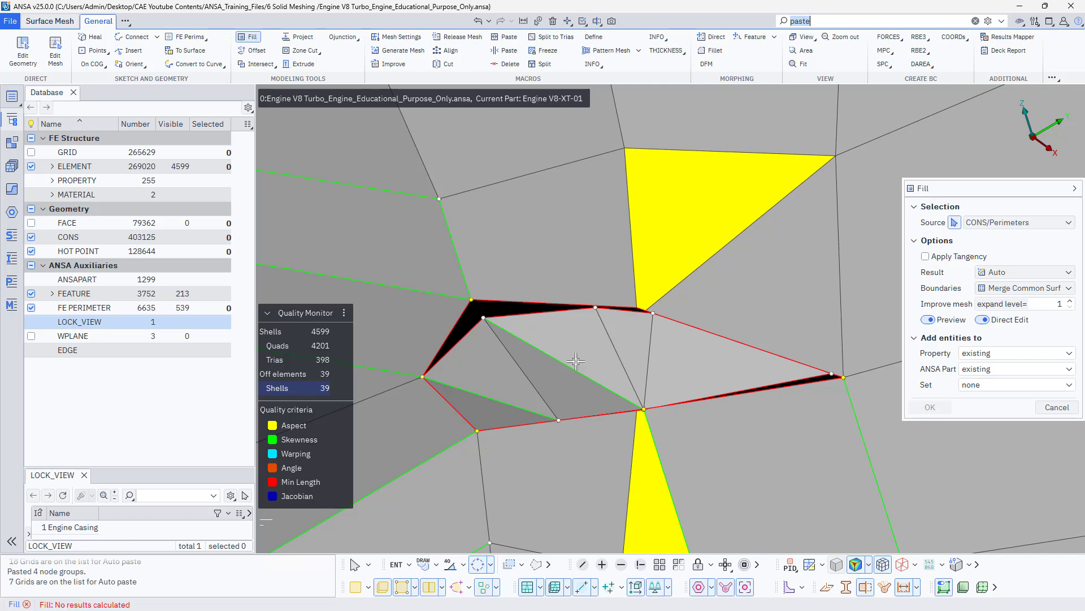
# Undo the fill of the elongated hole and exit the Fill function
pyautogui.keyDown('ctrl'); pyautogui.moveTo(477, 373); pyautogui.dragTo(484, 396); pyautogui.keyUp('ctrl')
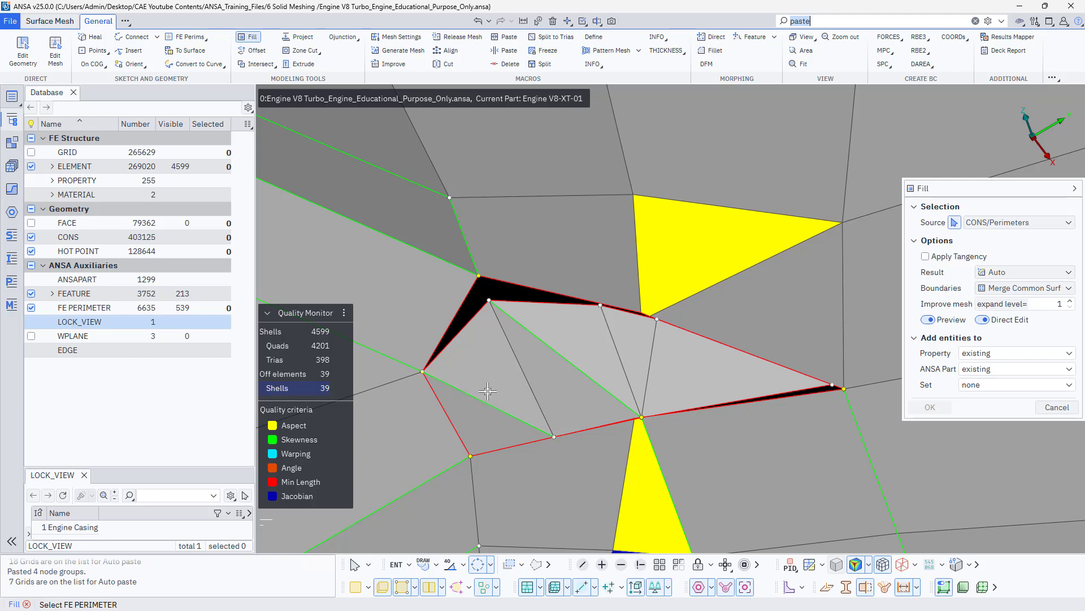
pyautogui.hotkey('ctrl', 'z')
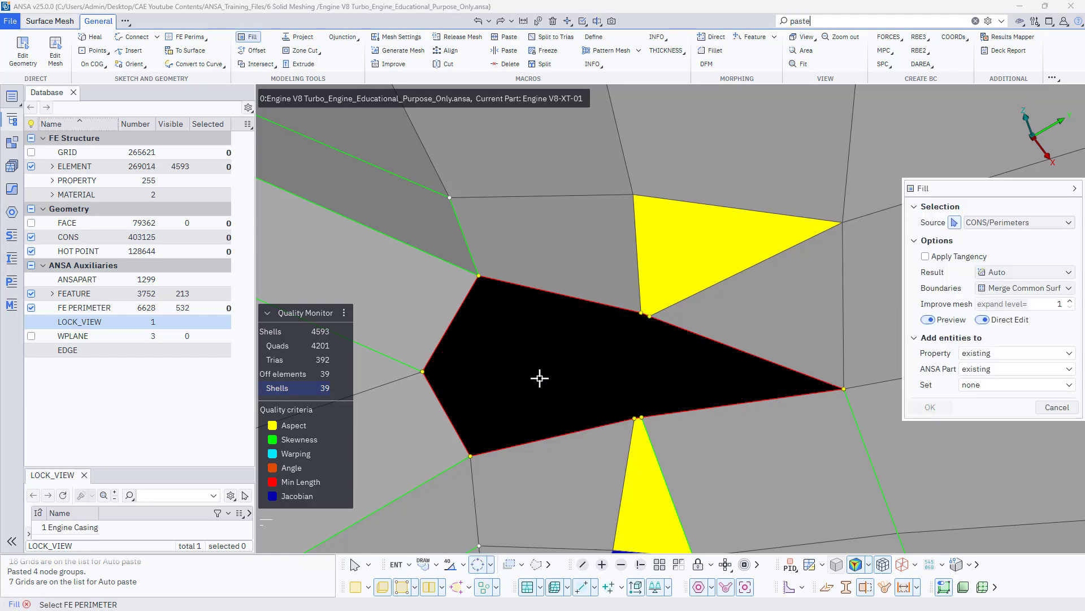
pyautogui.scroll(-3, 539, 377)
pyautogui.scroll(-2, 539, 377)
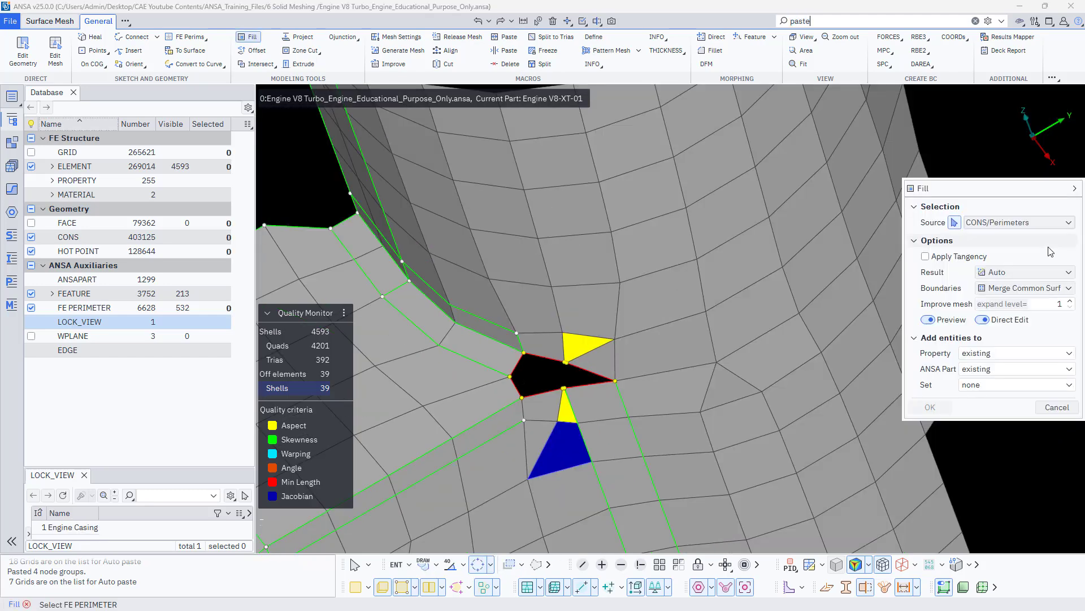
pyautogui.click(1055, 407)
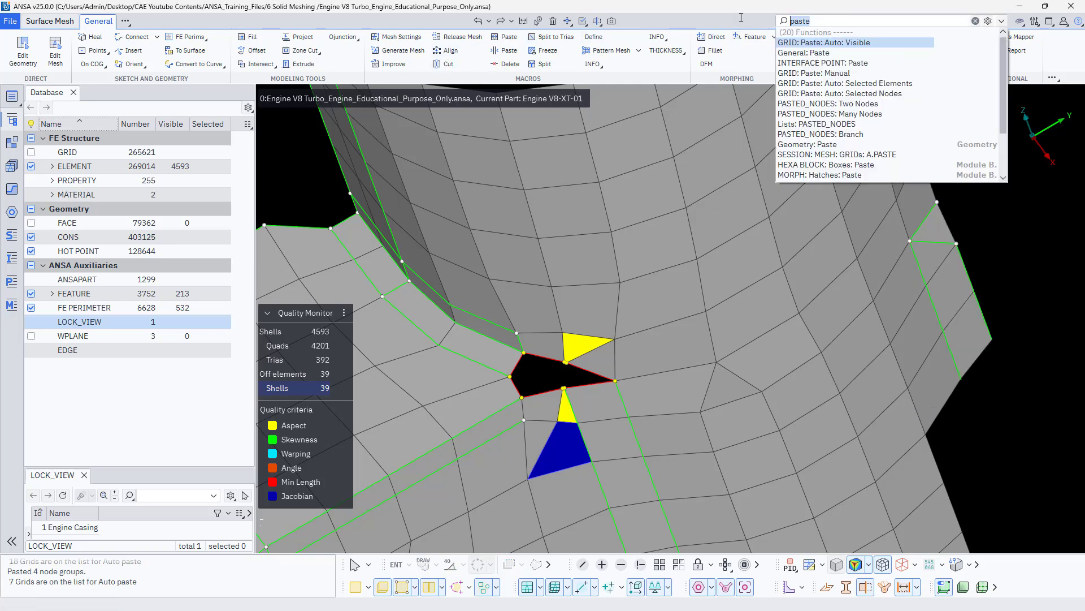
# Release the nodes surrounding the elongated hole with the GRID: Release: Nodes function
pyautogui.write('e')
pyautogui.press('BackSpace')
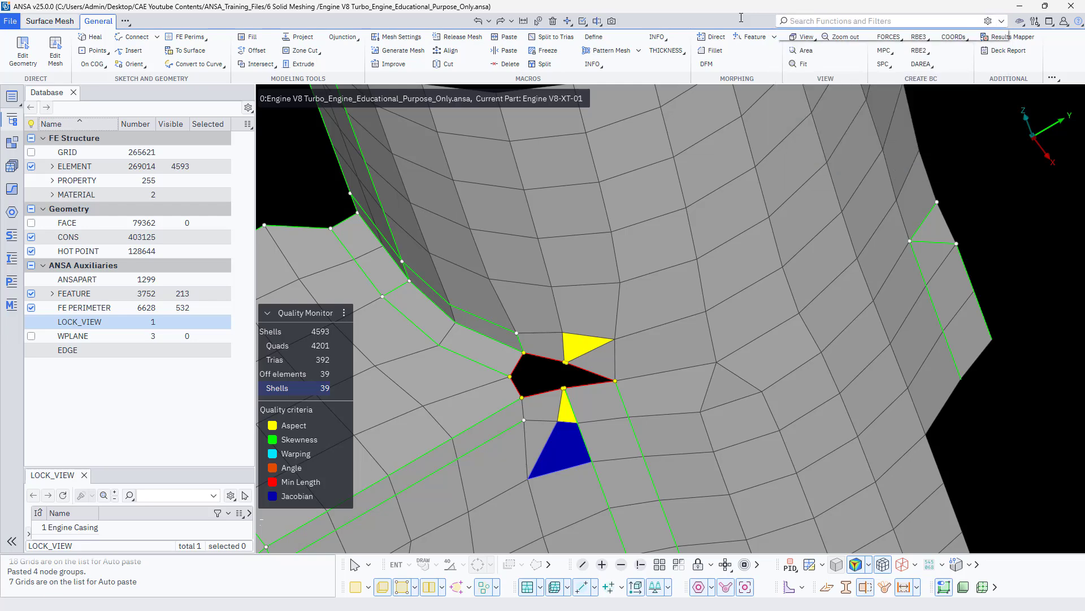
pyautogui.write('release')
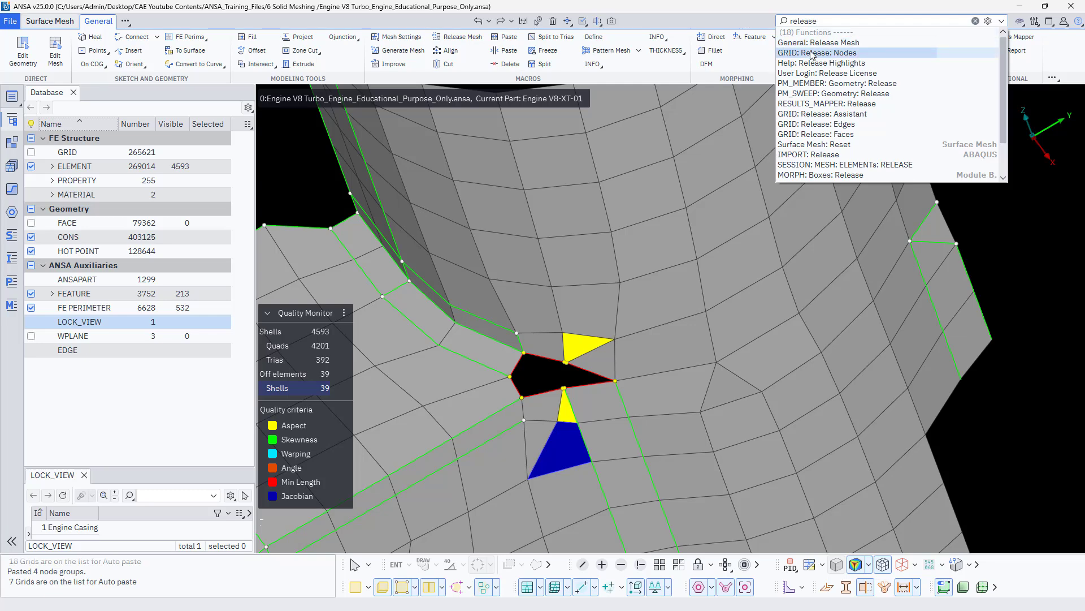
pyautogui.click(813, 54)
pyautogui.moveTo(476, 310); pyautogui.dragTo(635, 441)
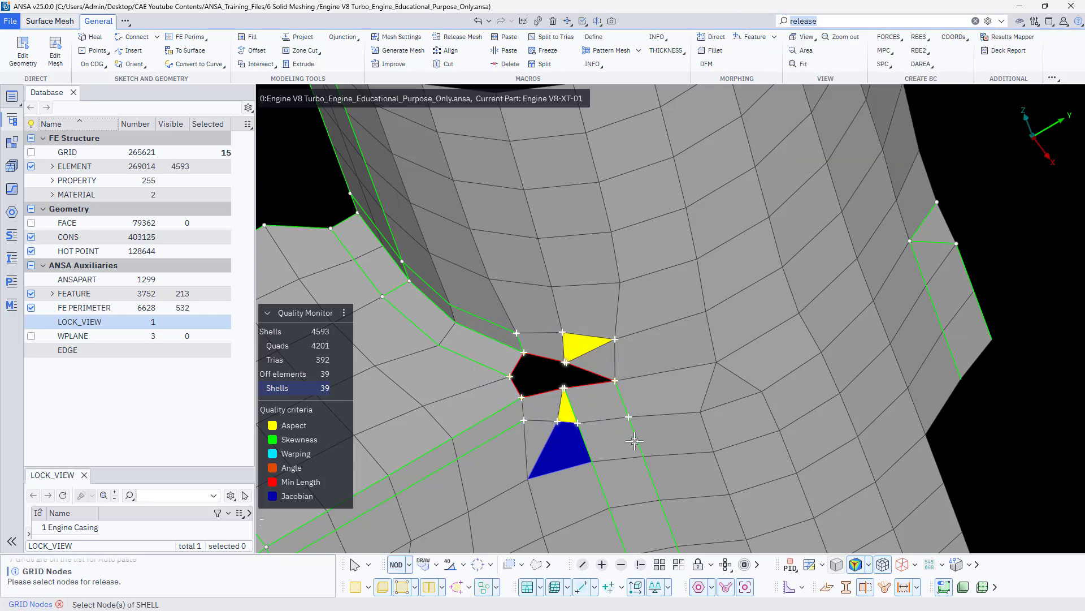
pyautogui.middleClick(504, 343)
pyautogui.middleClick(510, 355)
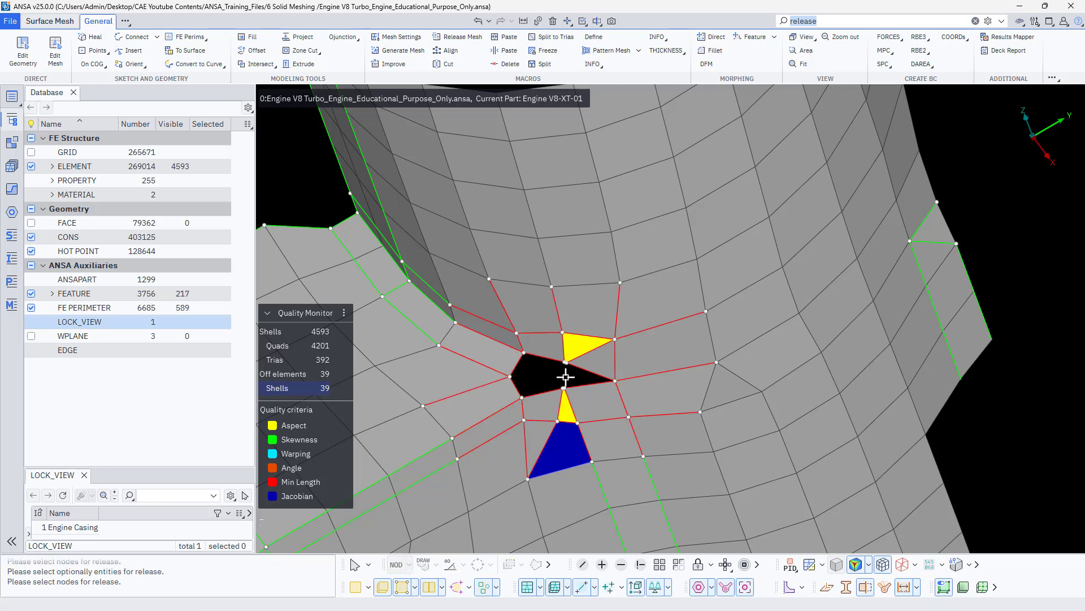
# Clear the release text from the function search
pyautogui.click(843, 23)
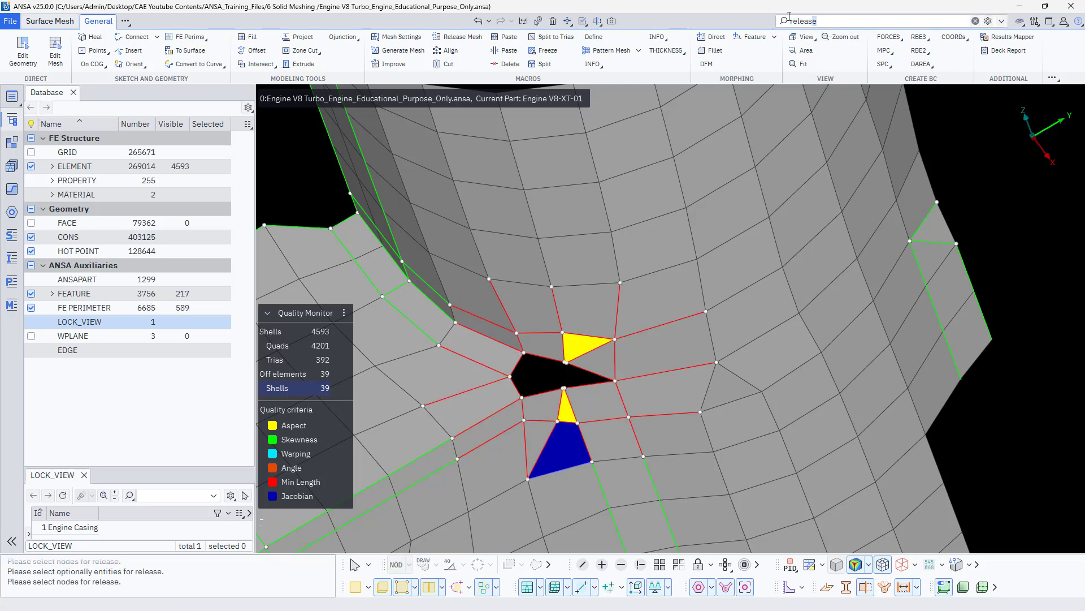
pyautogui.click(825, 24)
pyautogui.click(828, 21)
pyautogui.click(830, 21)
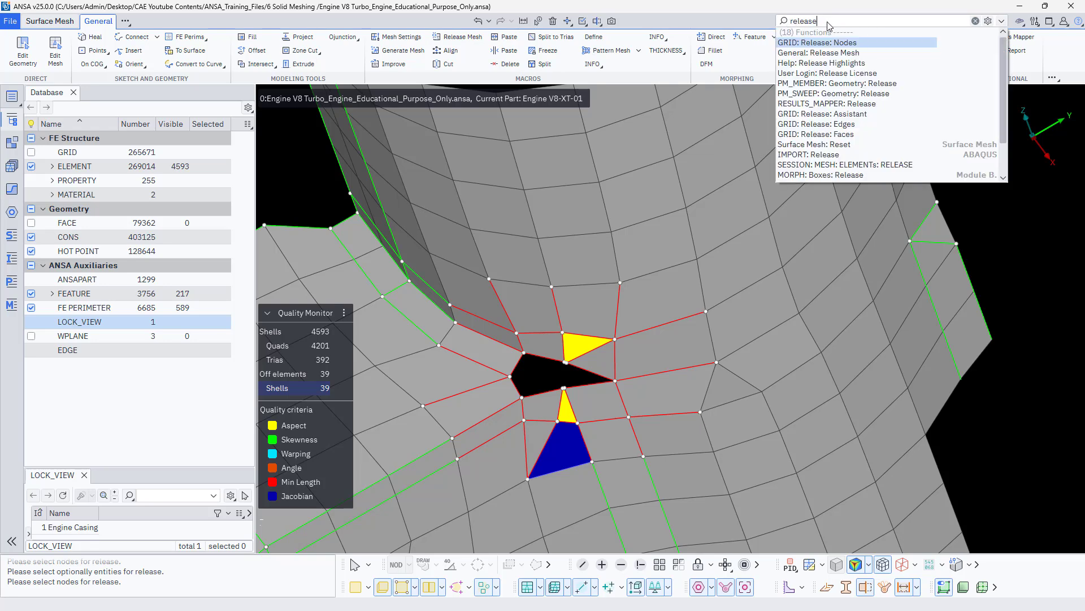
pyautogui.press('BackSpace')
pyautogui.press('BackSpace')
pyautogui.press('BackSpace')
pyautogui.press('BackSpace')
pyautogui.press('BackSpace')
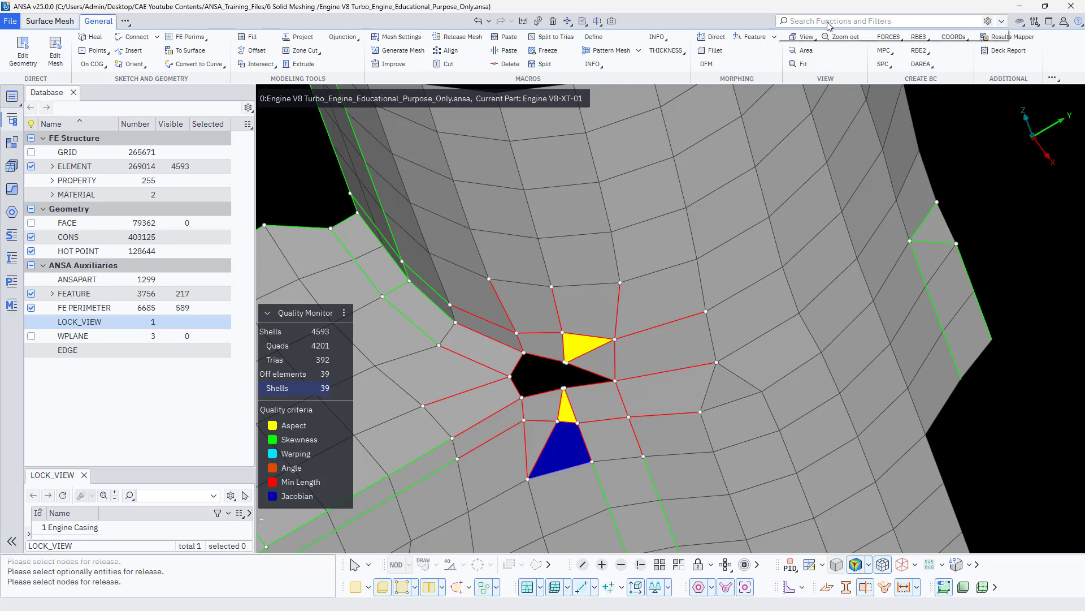
pyautogui.write('autopa')
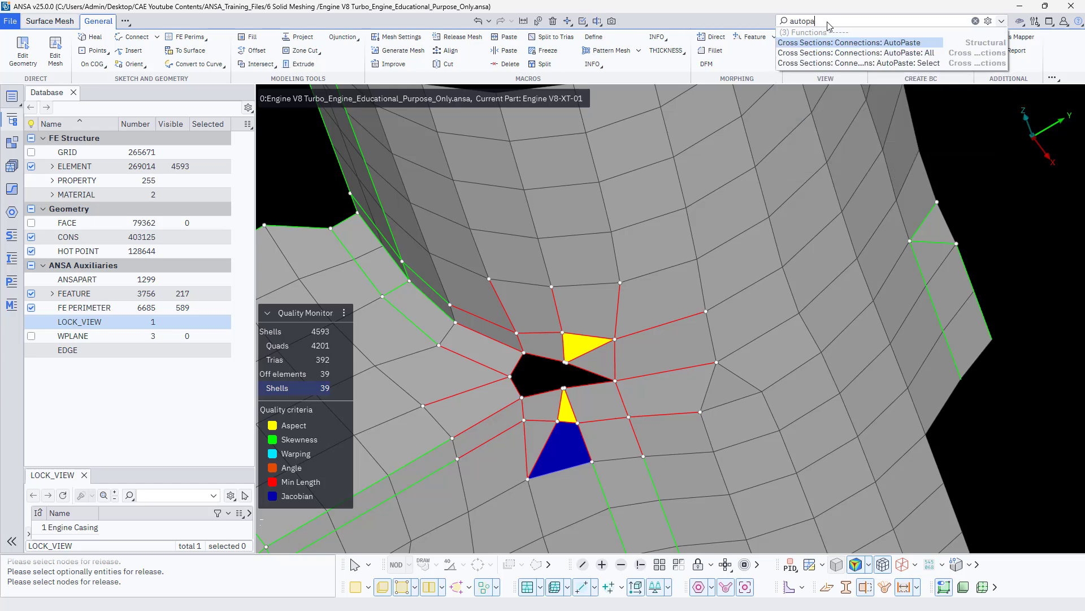
pyautogui.press('BackSpace')
pyautogui.press('BackSpace')
pyautogui.press('BackSpace')
pyautogui.press('BackSpace')
pyautogui.press('BackSpace')
pyautogui.press('BackSpace')
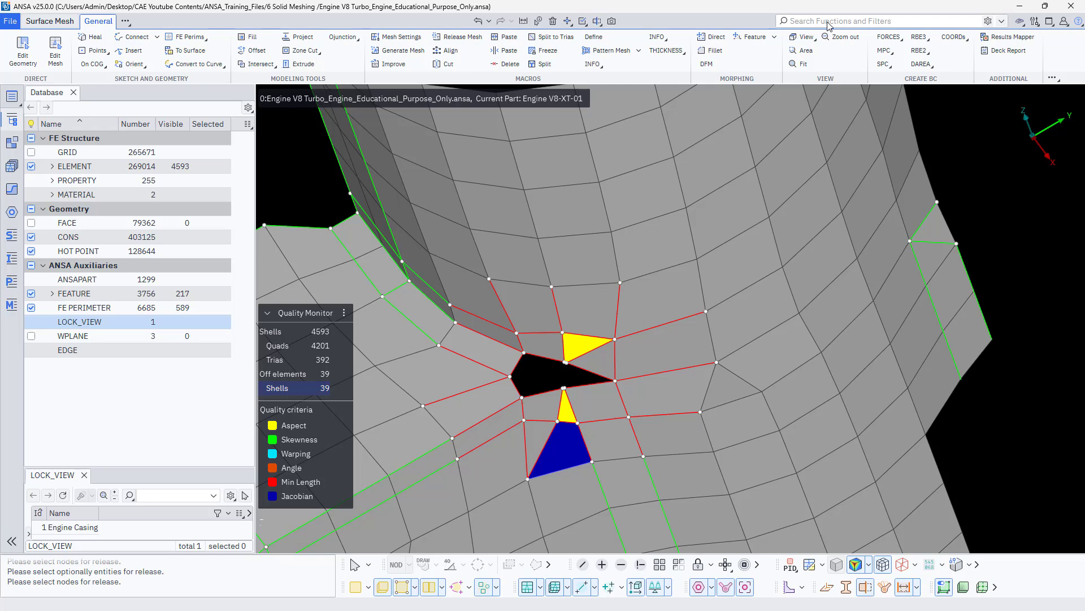
# Auto-paste the nodes of the shells around the hole with GRID: Paste: Auto: Selected Elements at distance 0.2
pyautogui.write('past')
pyautogui.write('e')
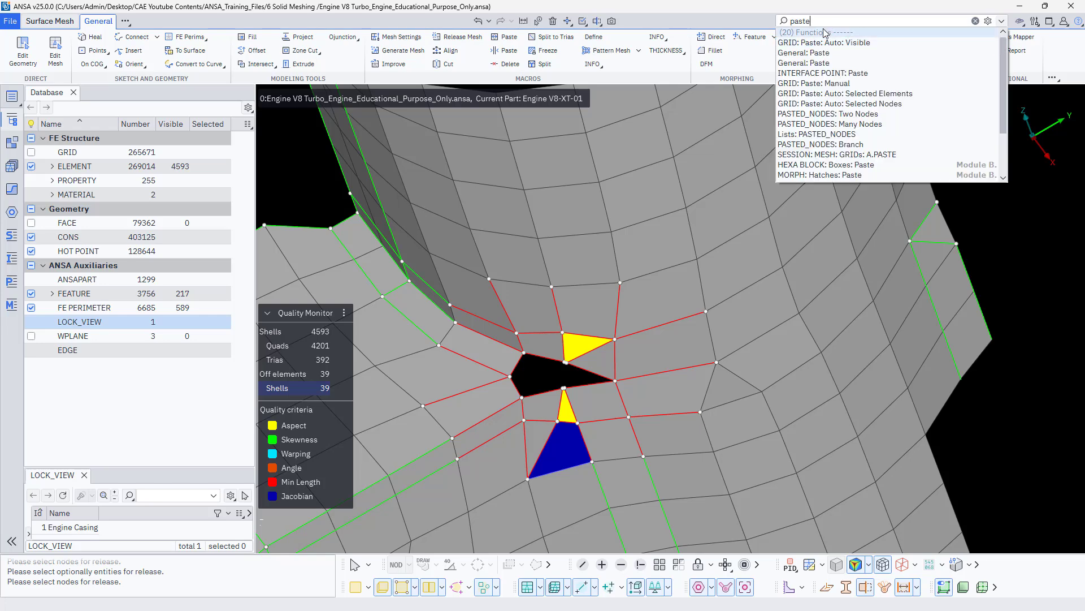
pyautogui.click(854, 94)
pyautogui.scroll(-3, 491, 276)
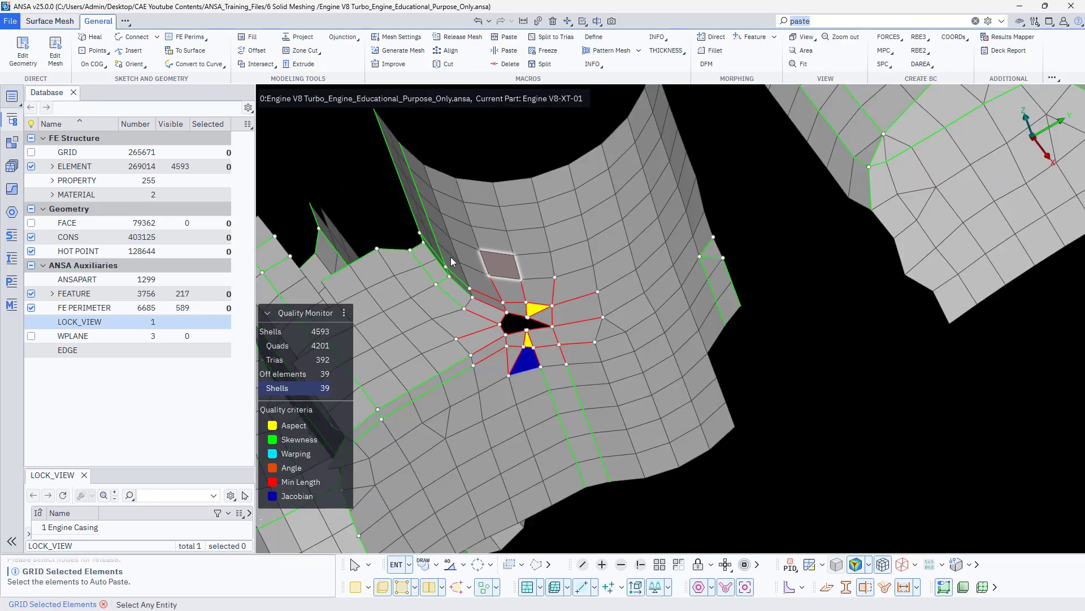
pyautogui.moveTo(450, 256); pyautogui.dragTo(641, 397)
pyautogui.middleClick(548, 339)
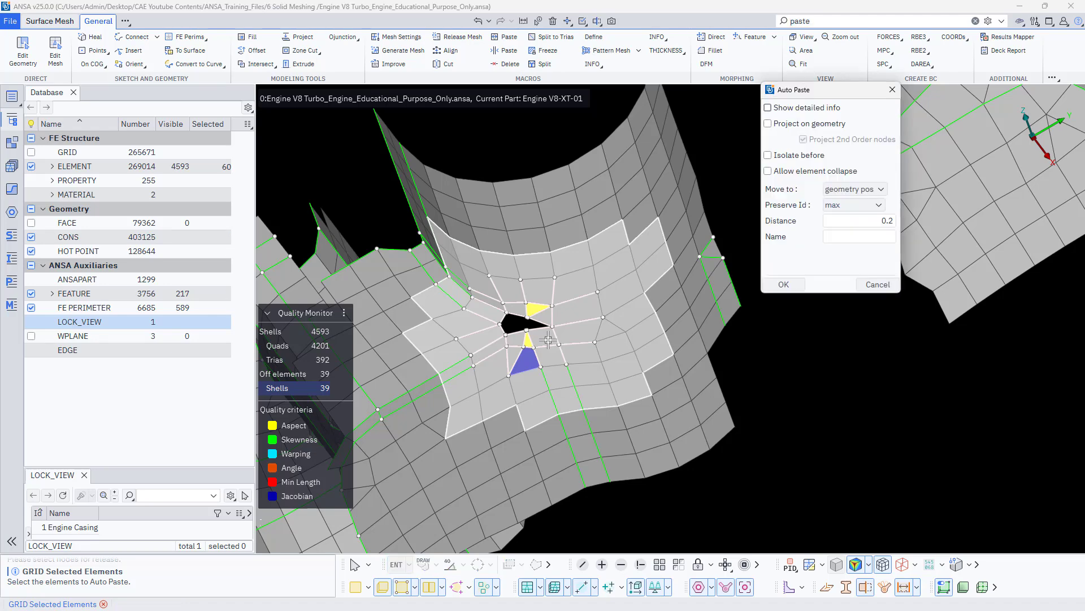
pyautogui.click(803, 284)
pyautogui.scroll(3, 547, 322)
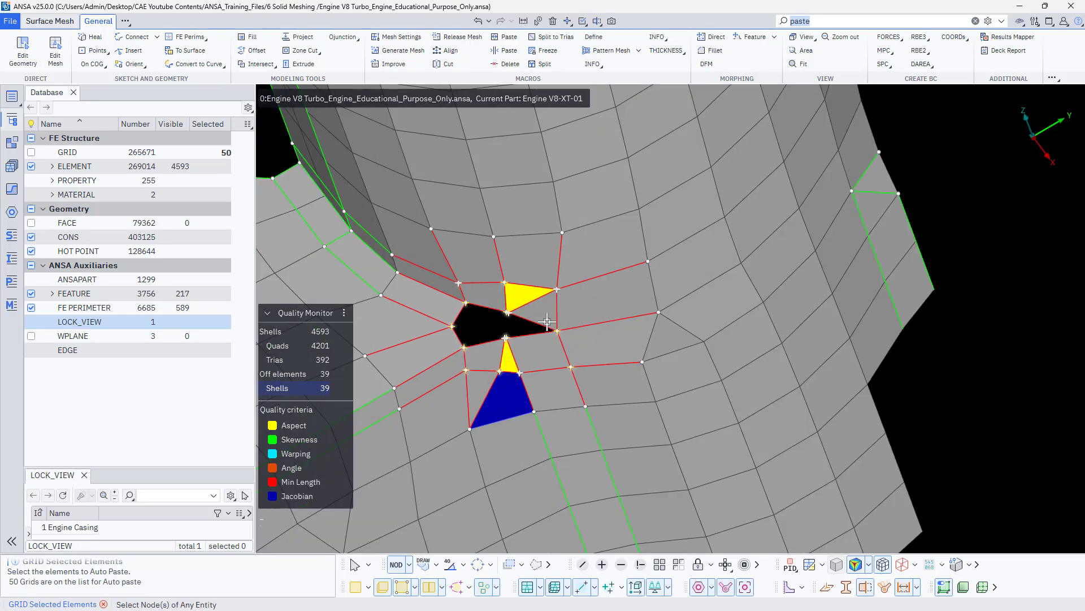
pyautogui.middleClick(600, 340)
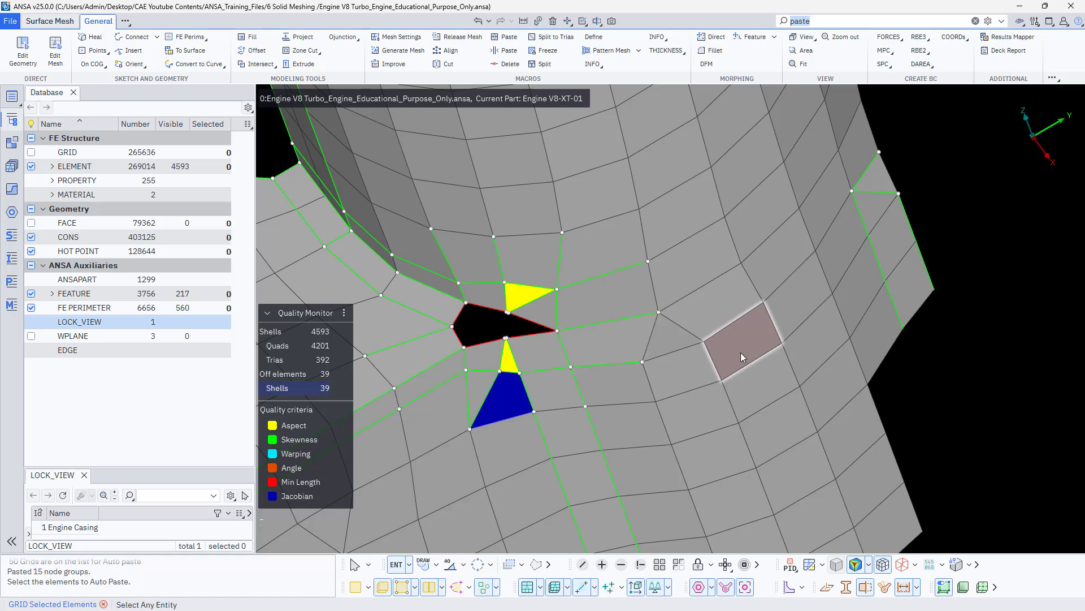
# Paste together the close node pairs on the upper and lower edges of the hole with Edit Mesh
pyautogui.scroll(3, 533, 306)
pyautogui.scroll(-5, 533, 304)
pyautogui.scroll(3, 533, 307)
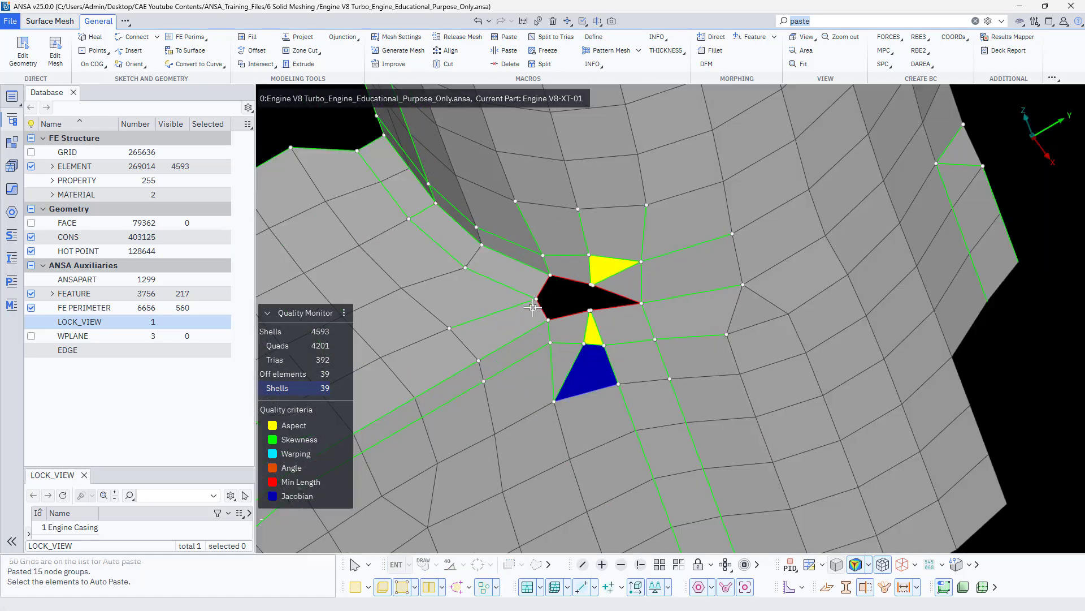
pyautogui.scroll(3, 564, 305)
pyautogui.scroll(-2, 591, 292)
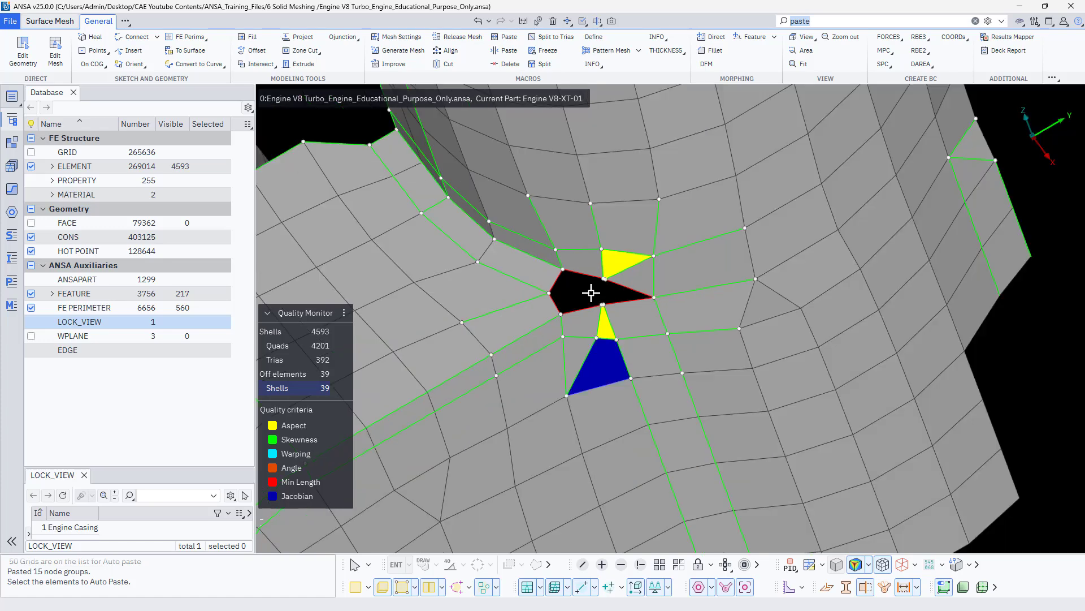
pyautogui.scroll(2, 590, 292)
pyautogui.scroll(2, 619, 269)
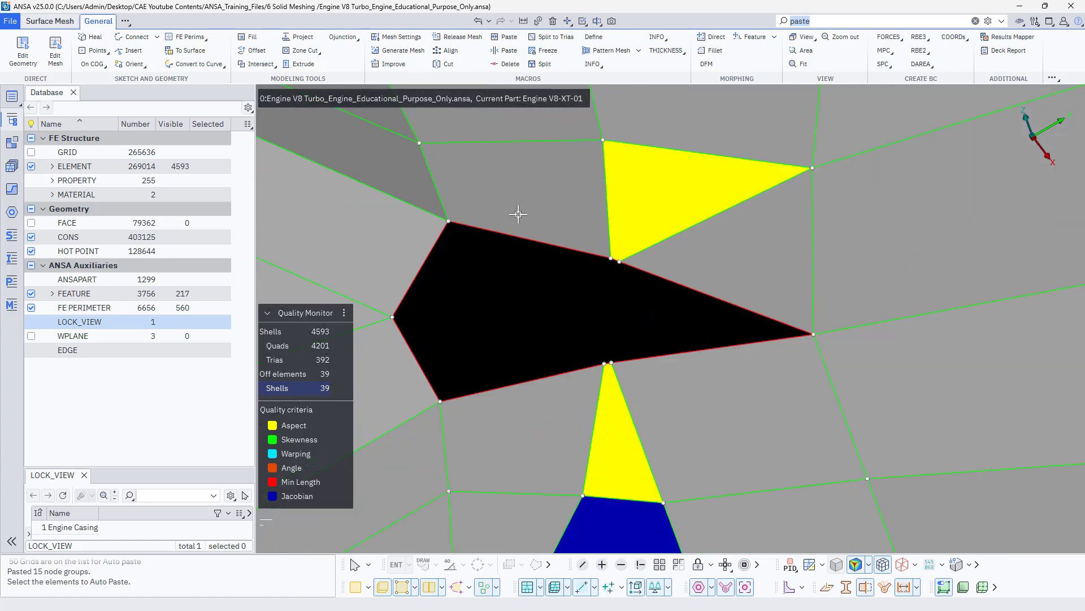
pyautogui.click(62, 57)
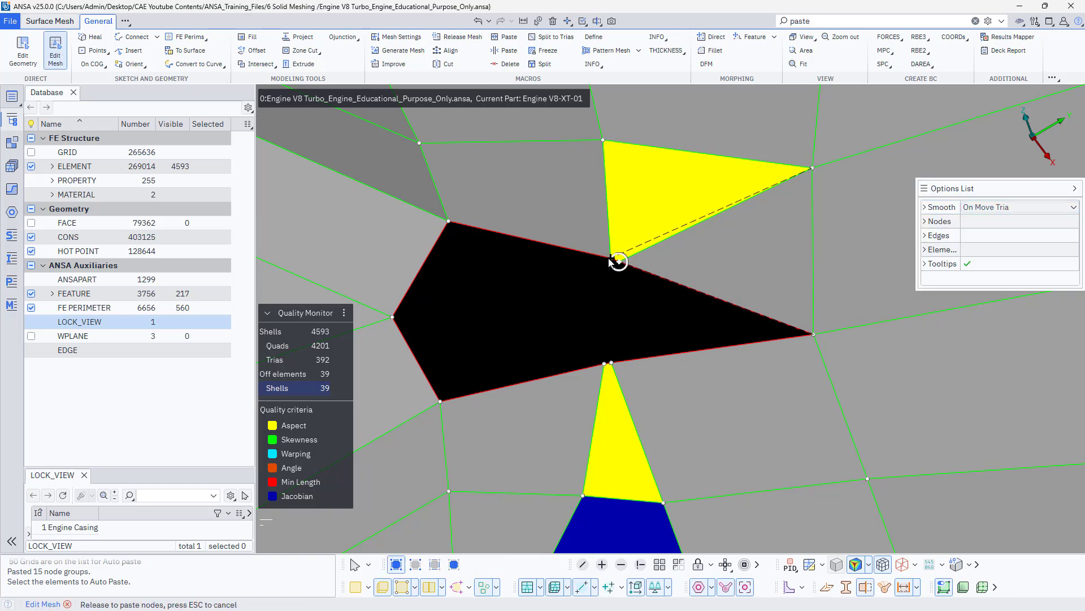
pyautogui.moveTo(611, 261); pyautogui.dragTo(611, 259)
pyautogui.moveTo(610, 364); pyautogui.dragTo(604, 365)
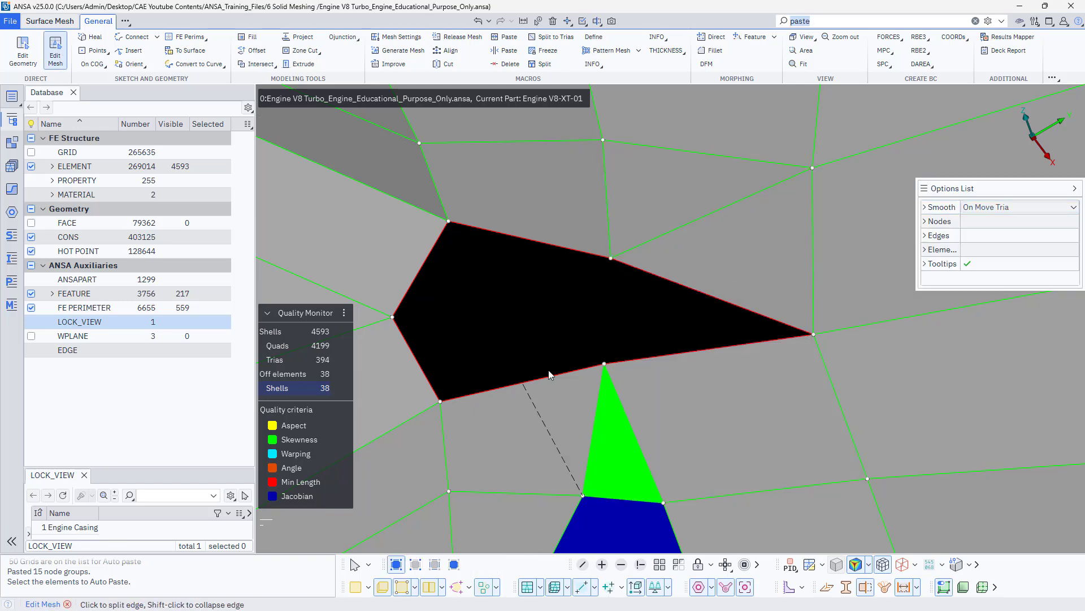
# Fill the elongated hole from its bounding perimeters with Fill, using Merge Common Surf boundaries and expand level 1
pyautogui.click(251, 37)
pyautogui.click(484, 231)
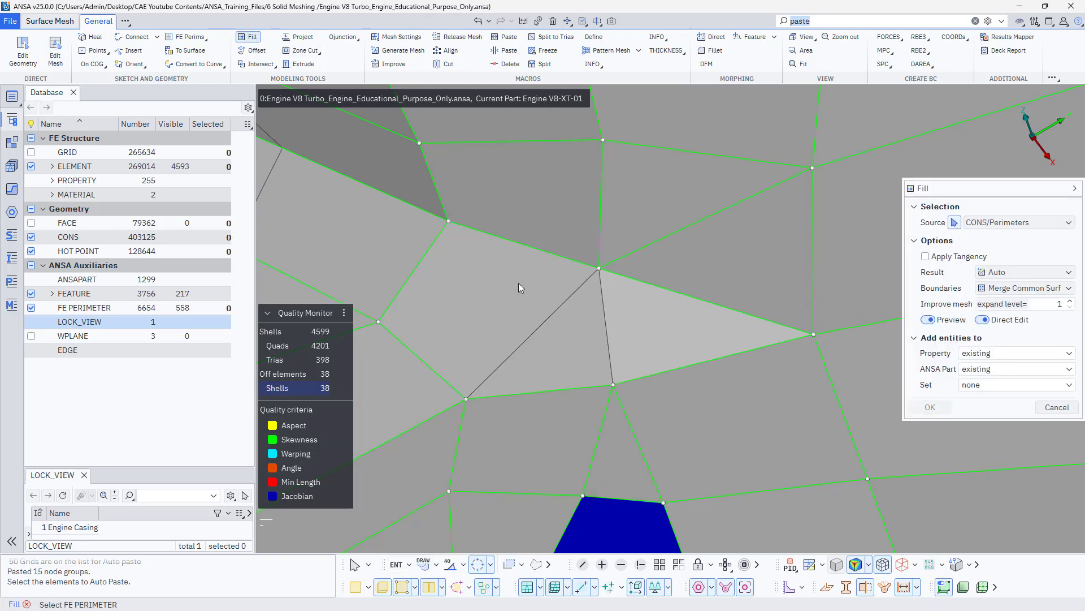
pyautogui.scroll(-3, 547, 301)
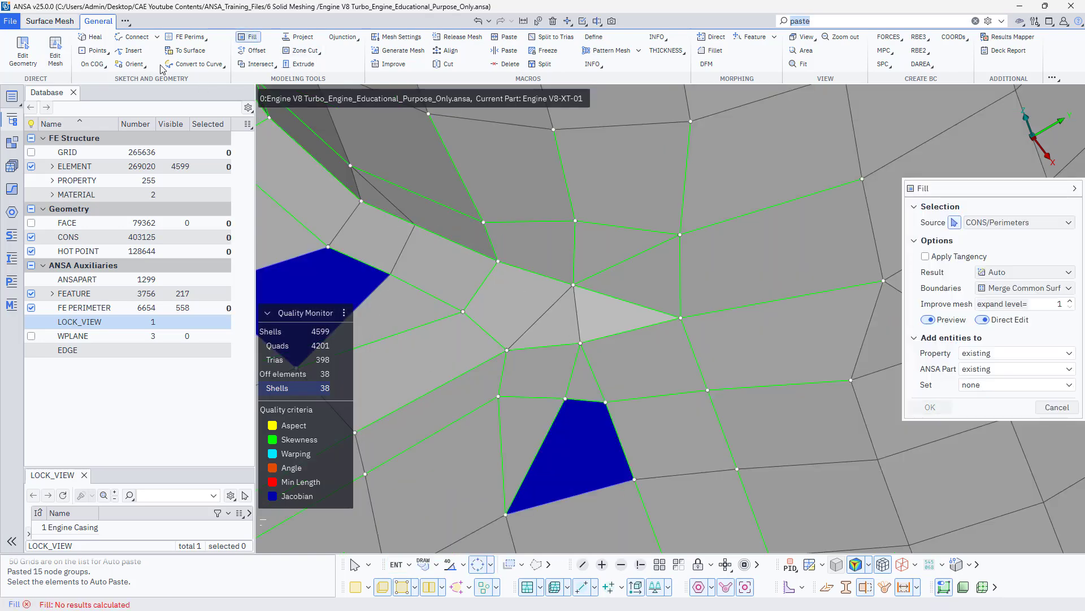
# Join the radiating perimeters above, beside and below the filled hole with Edit Geometry, including those around the Jacobian-failing shell
pyautogui.click(17, 61)
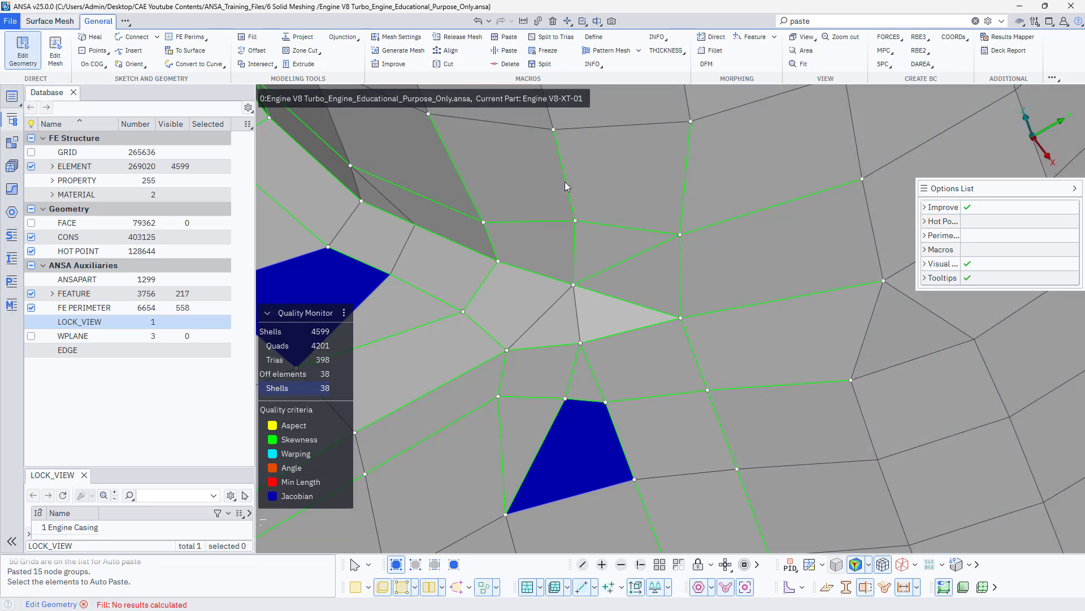
pyautogui.click(566, 183)
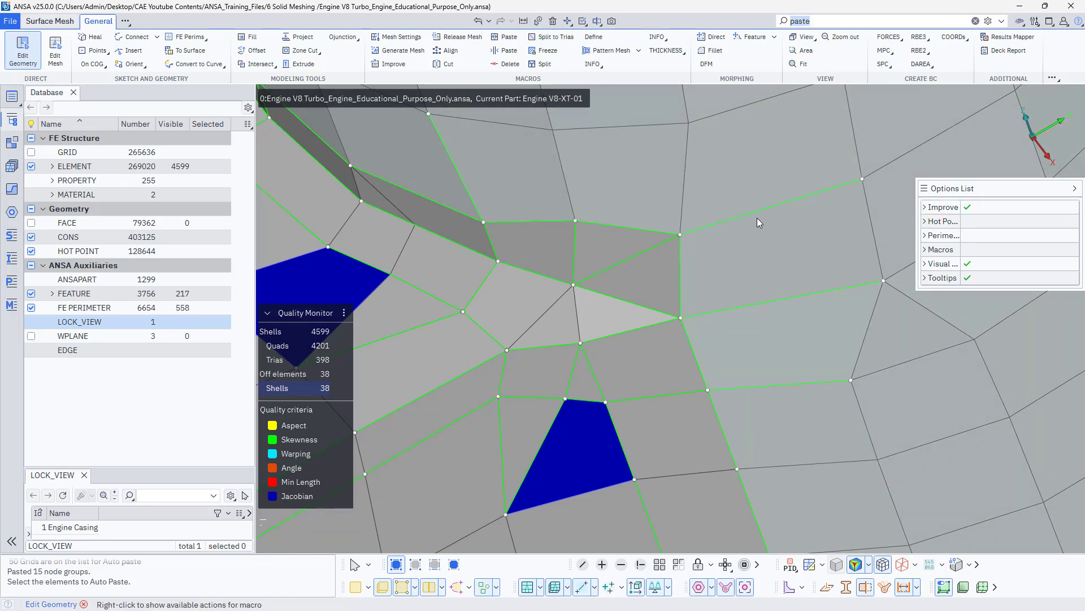
pyautogui.click(757, 218)
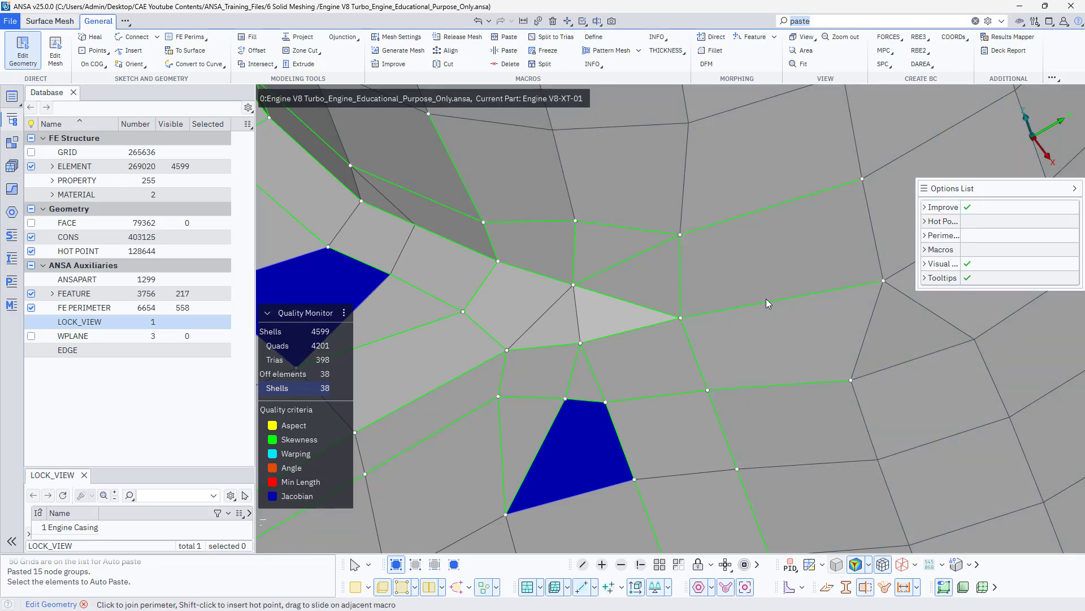
pyautogui.click(767, 387)
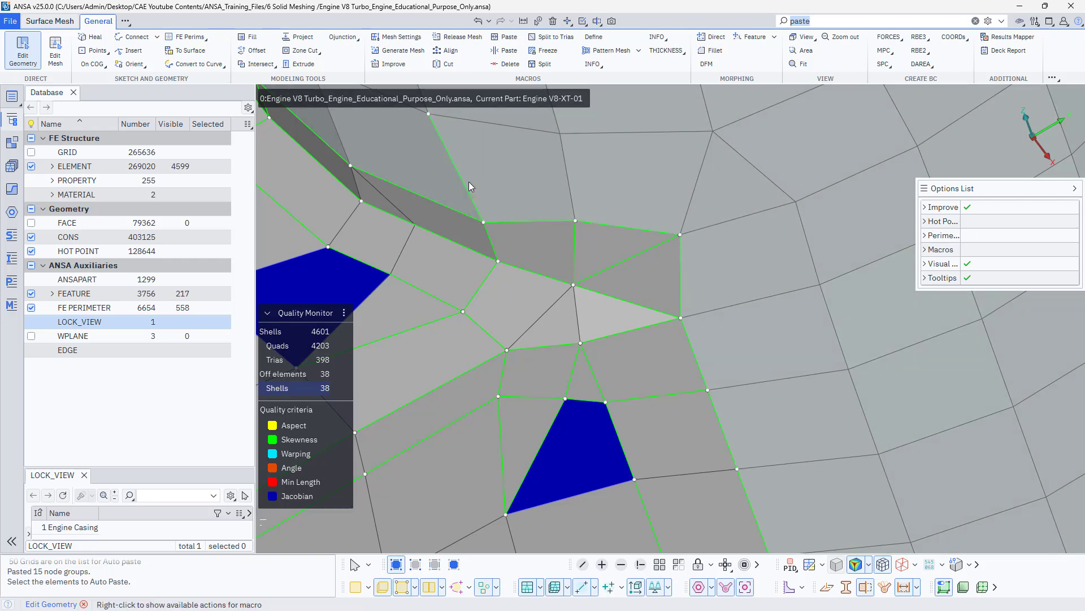
pyautogui.click(469, 184)
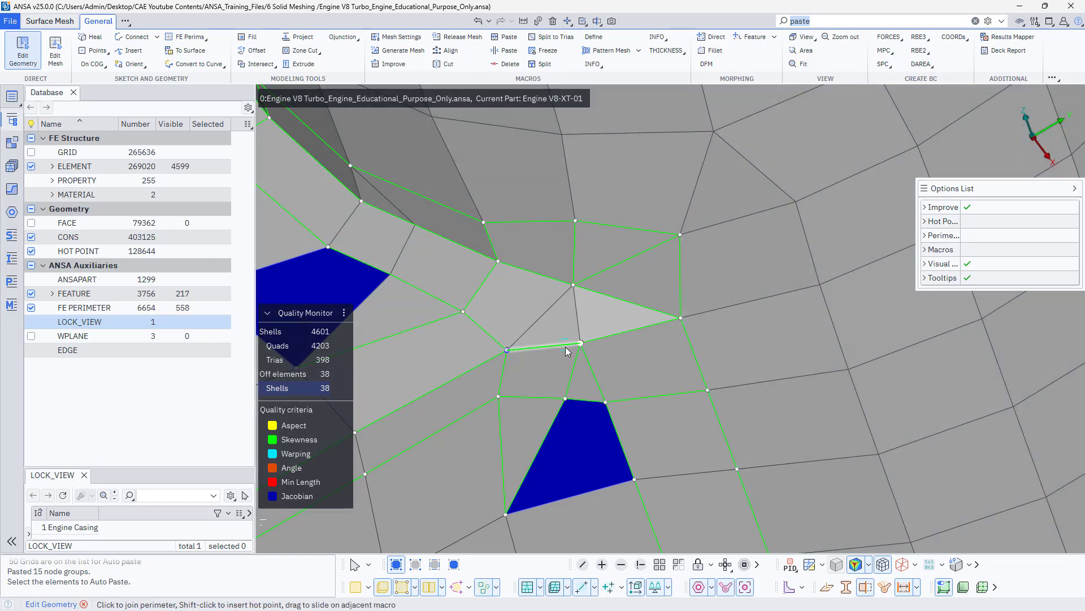
pyautogui.click(537, 398)
pyautogui.click(575, 402)
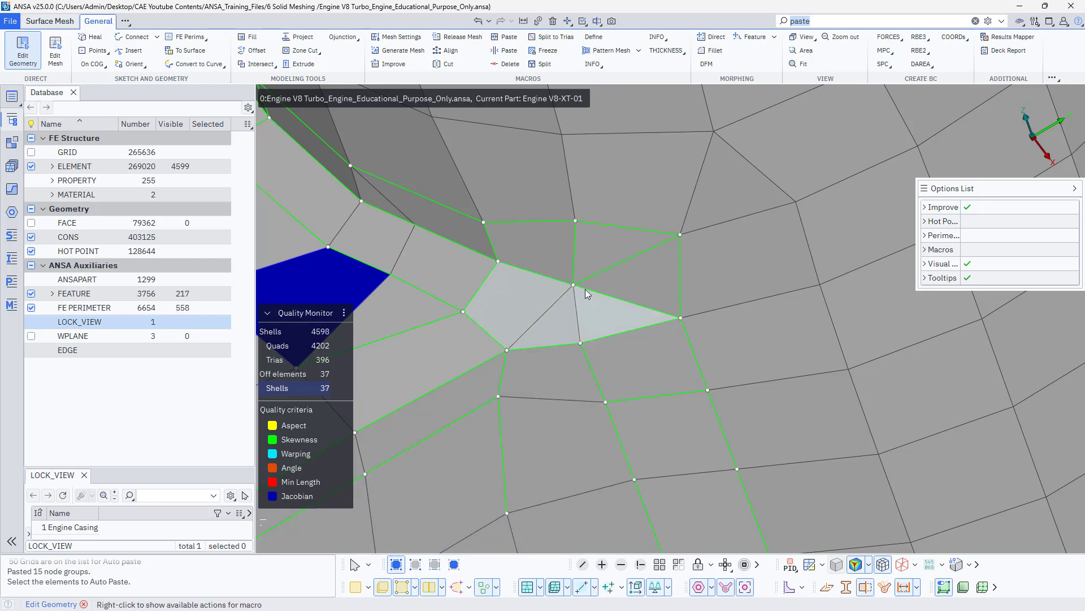
pyautogui.scroll(-2, 601, 273)
pyautogui.click(602, 273)
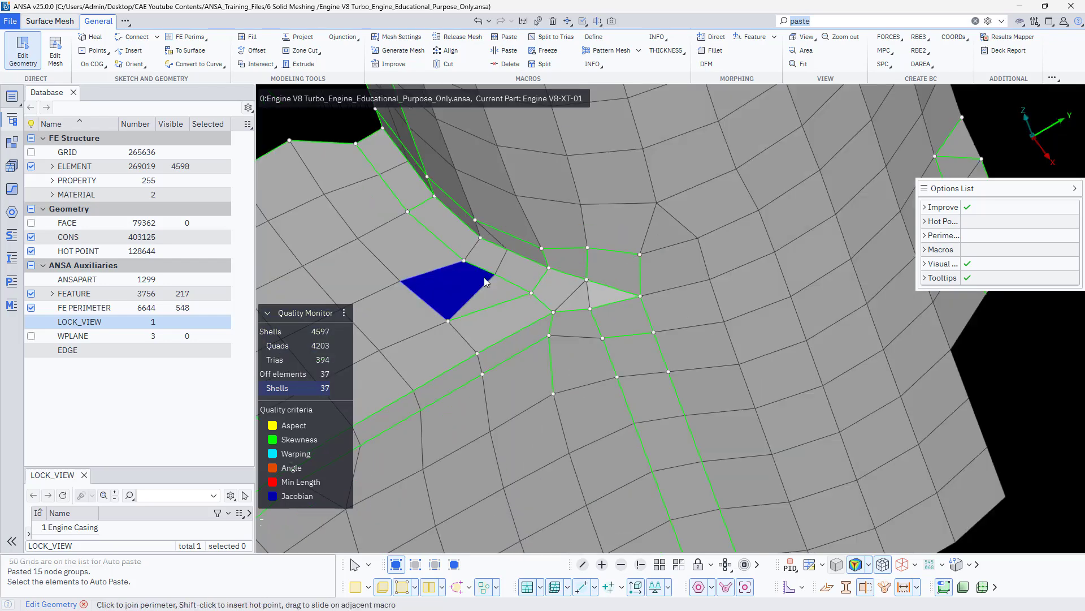
# Join the leftover perimeters between the filled hole and the adjoining flat flange and along the lower wall
pyautogui.click(470, 314)
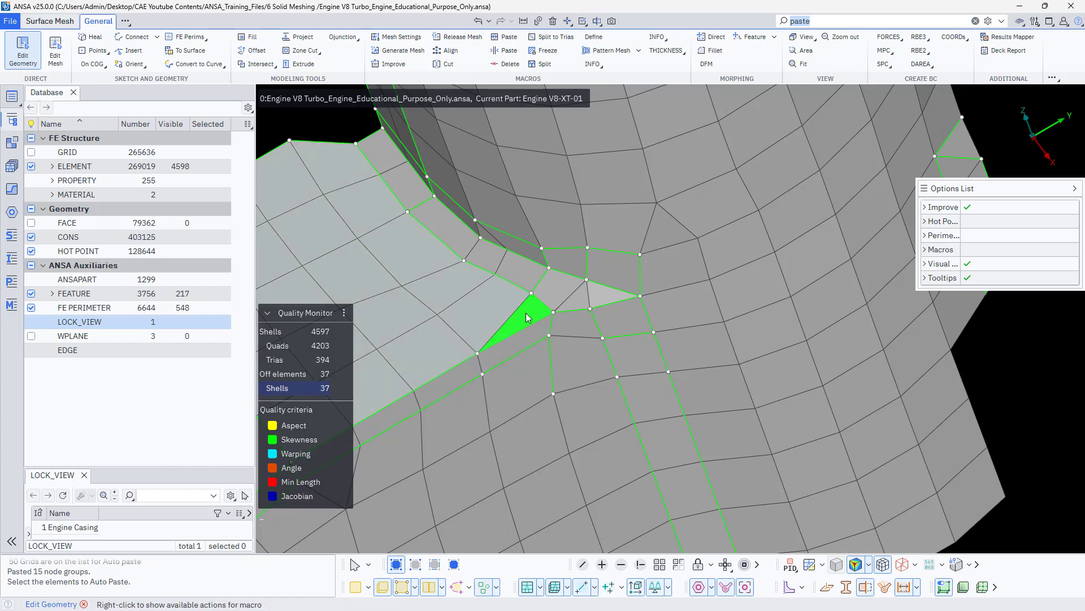
pyautogui.click(537, 285)
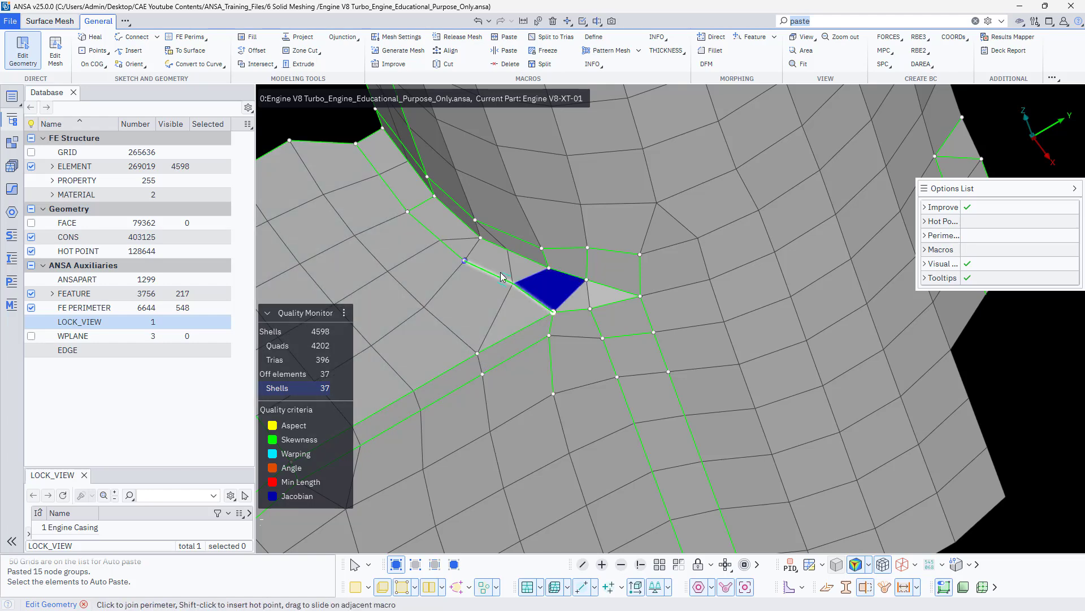
pyautogui.moveTo(510, 276)
pyautogui.keyDown('ctrl'); pyautogui.mouseDown()
pyautogui.moveTo(513, 256)
pyautogui.moveTo(522, 259)
pyautogui.mouseUp(); pyautogui.keyUp('ctrl')
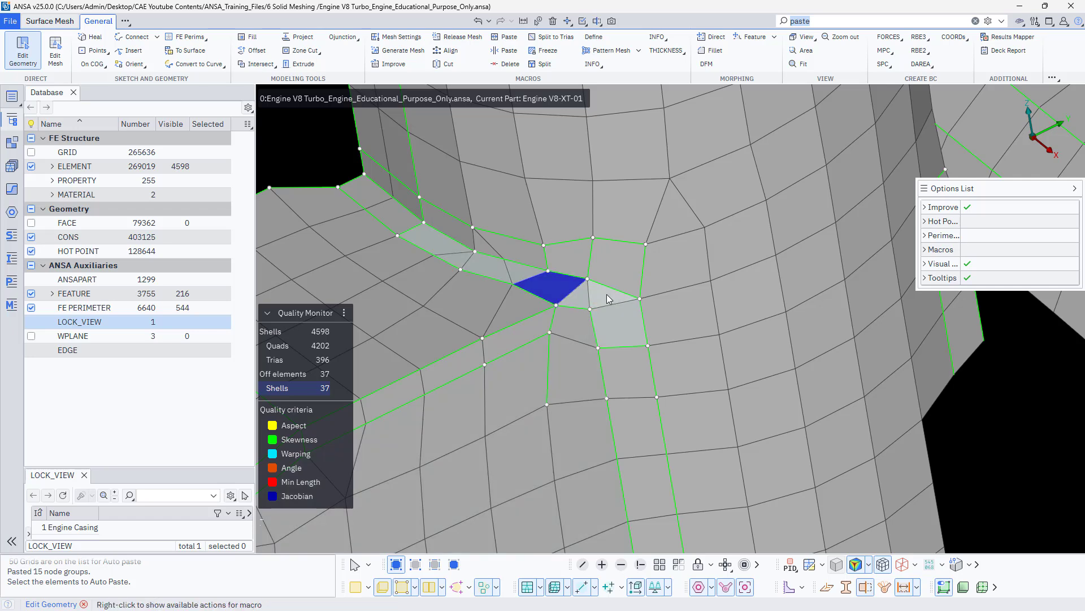
pyautogui.click(568, 307)
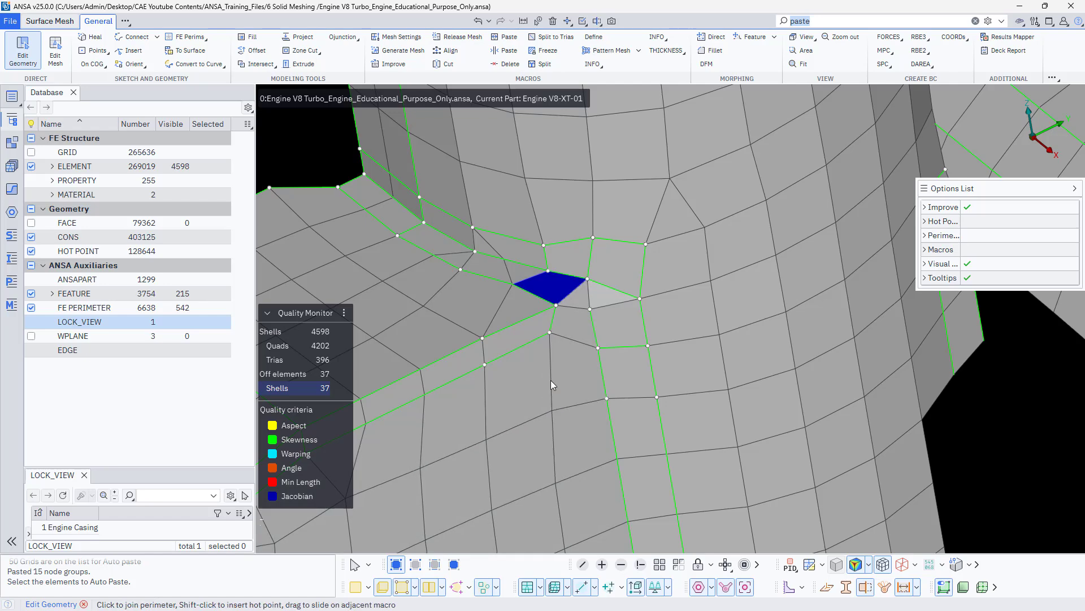
pyautogui.click(550, 380)
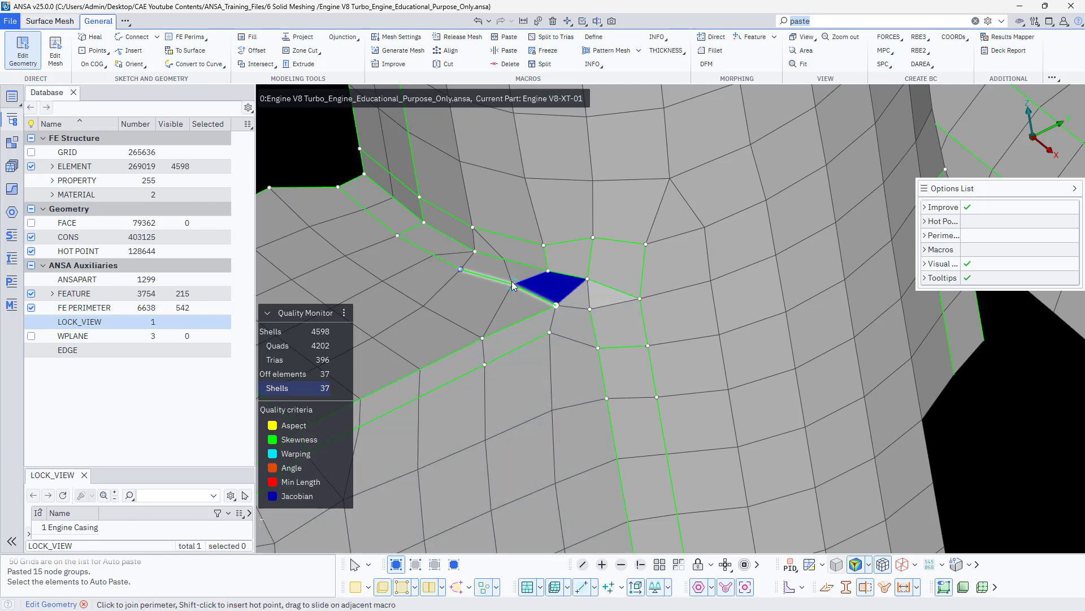
pyautogui.click(511, 283)
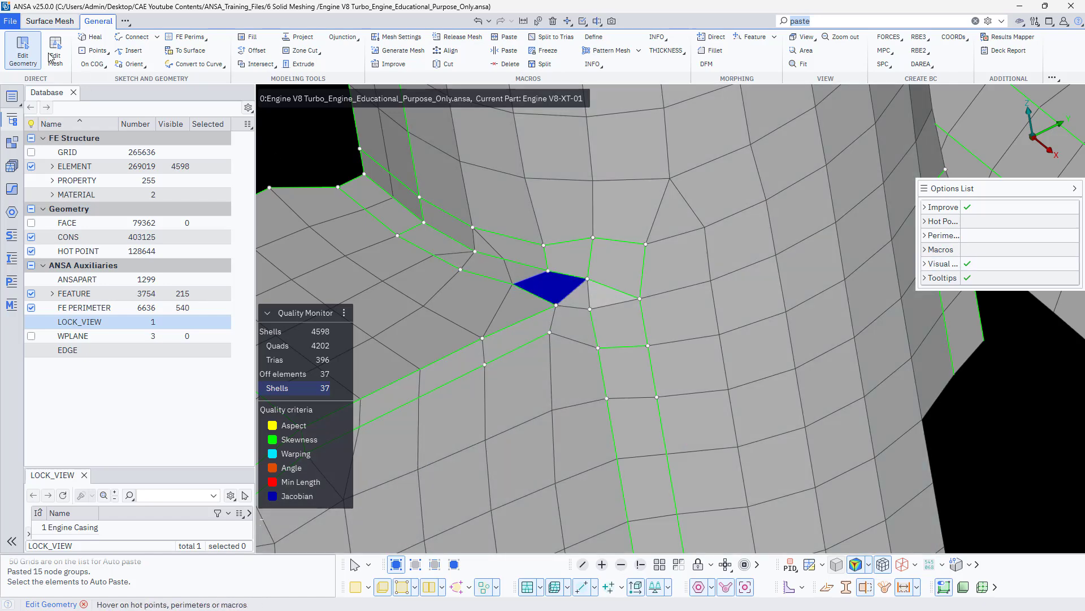
# Paste the outer corner node of the Jacobian-failing shell at the flange onto a neighbouring node with Edit Mesh
pyautogui.press('Escape')
pyautogui.moveTo(511, 282); pyautogui.dragTo(483, 254)
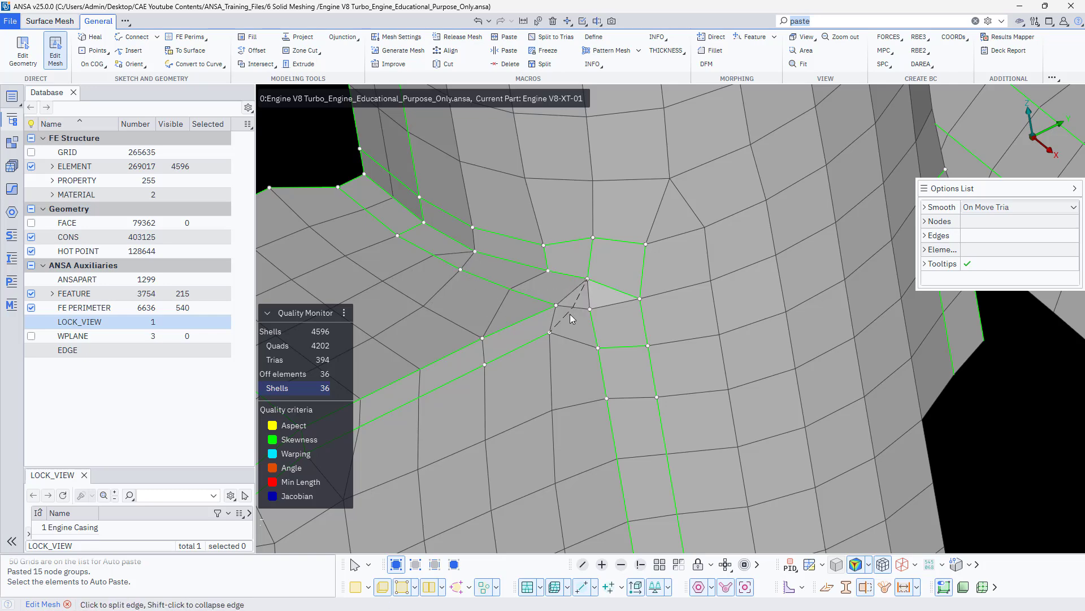
# Examine the repaired flange corner and survey the remaining quality-failing shells around the casing
pyautogui.keyDown('ctrl'); pyautogui.moveTo(570, 314); pyautogui.dragTo(544, 298); pyautogui.keyUp('ctrl')
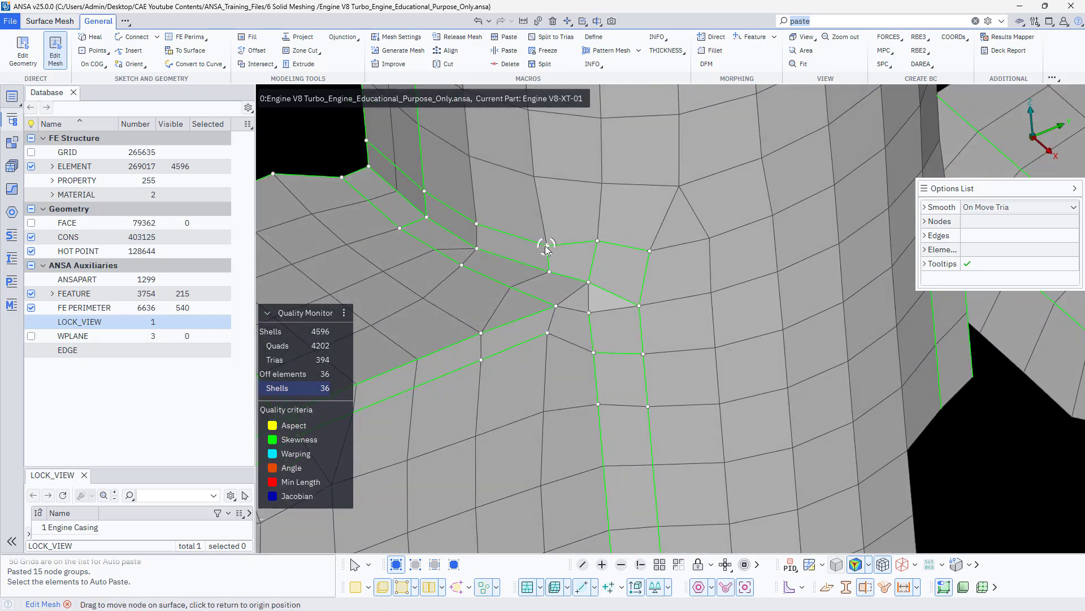
pyautogui.moveTo(546, 246); pyautogui.dragTo(545, 241)
pyautogui.click(331, 384)
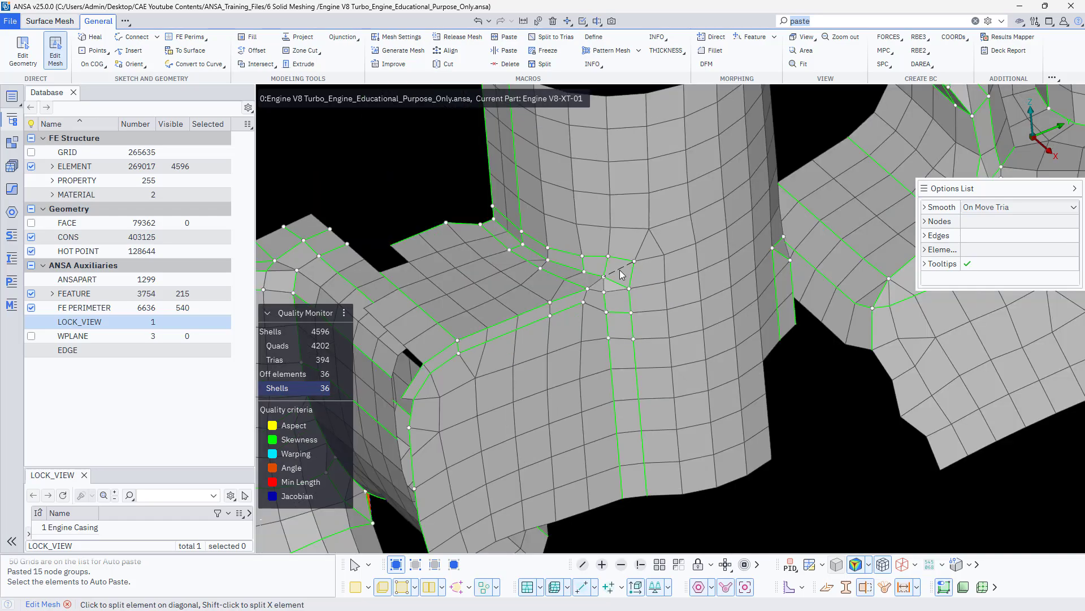
pyautogui.scroll(5, 606, 392)
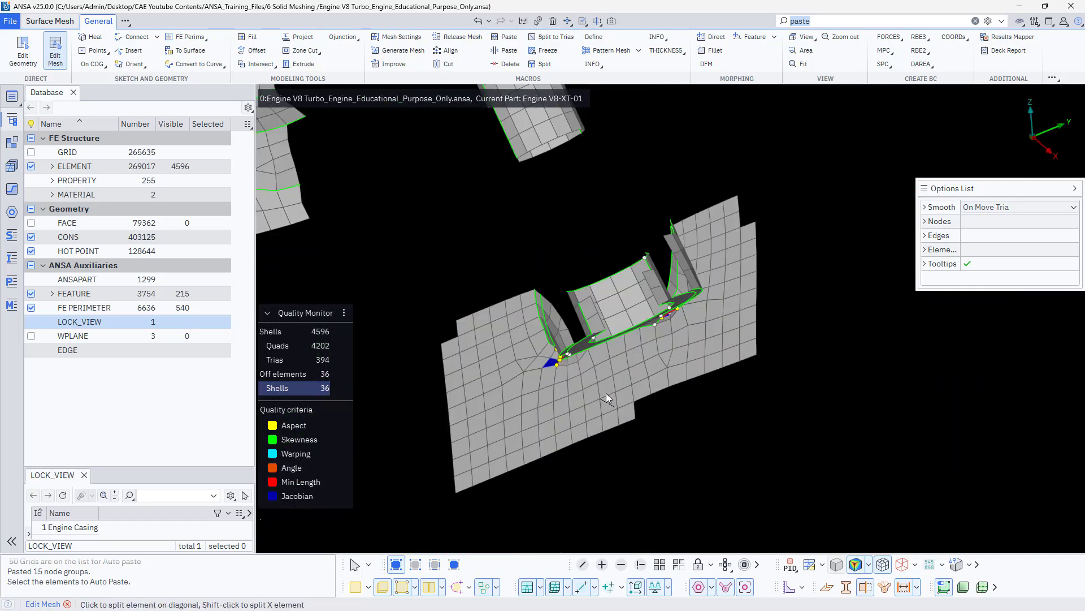
pyautogui.keyDown('ctrl'); pyautogui.moveTo(585, 384); pyautogui.dragTo(537, 292); pyautogui.keyUp('ctrl')
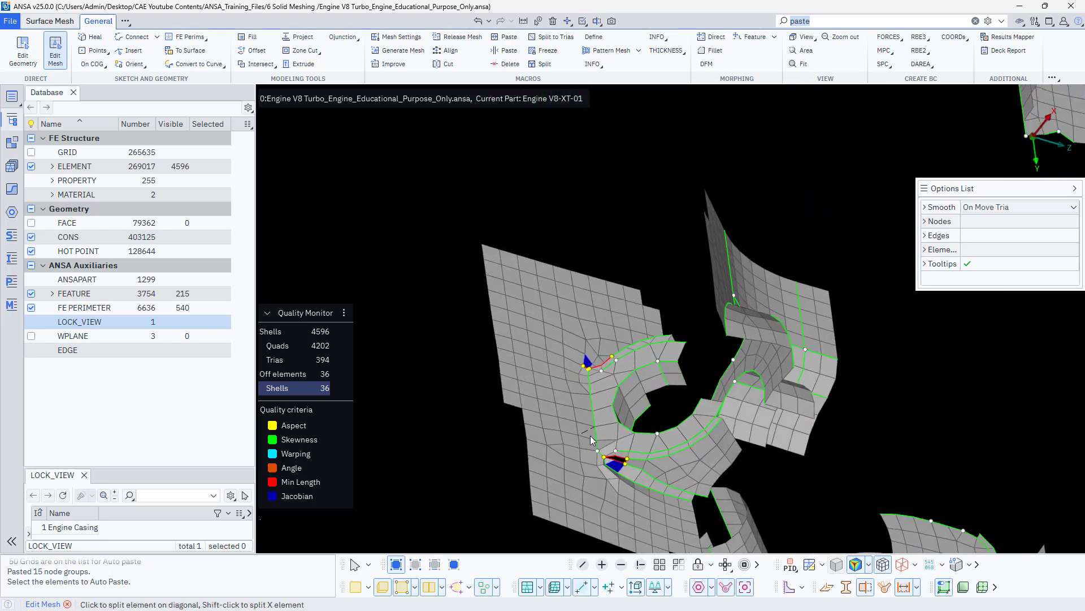
pyautogui.scroll(10, 590, 436)
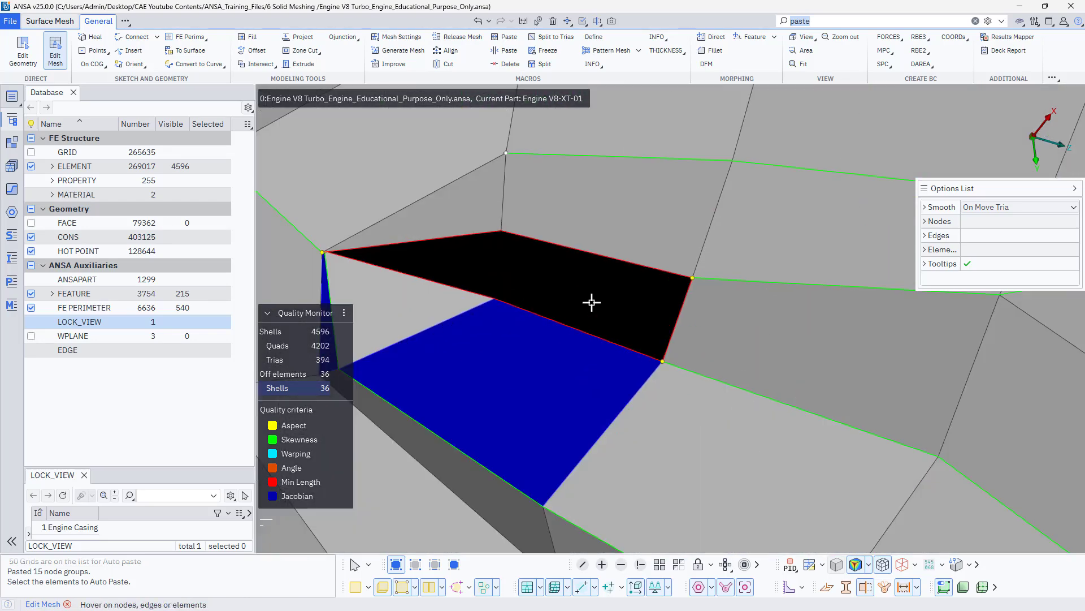
pyautogui.scroll(-10, 592, 300)
pyautogui.scroll(5, 576, 223)
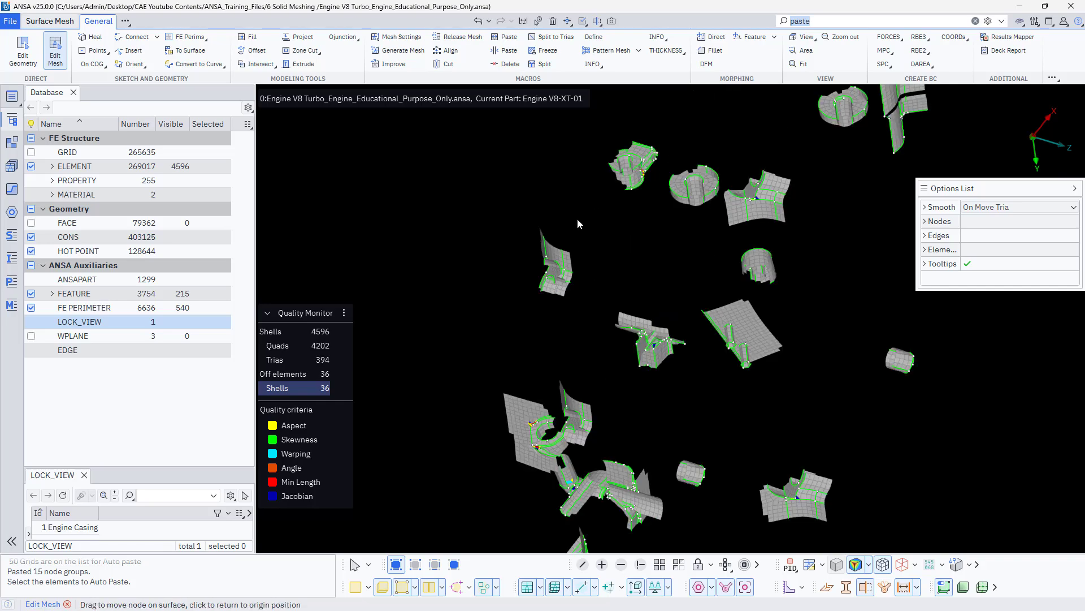
pyautogui.scroll(-3, 588, 324)
pyautogui.scroll(6, 590, 396)
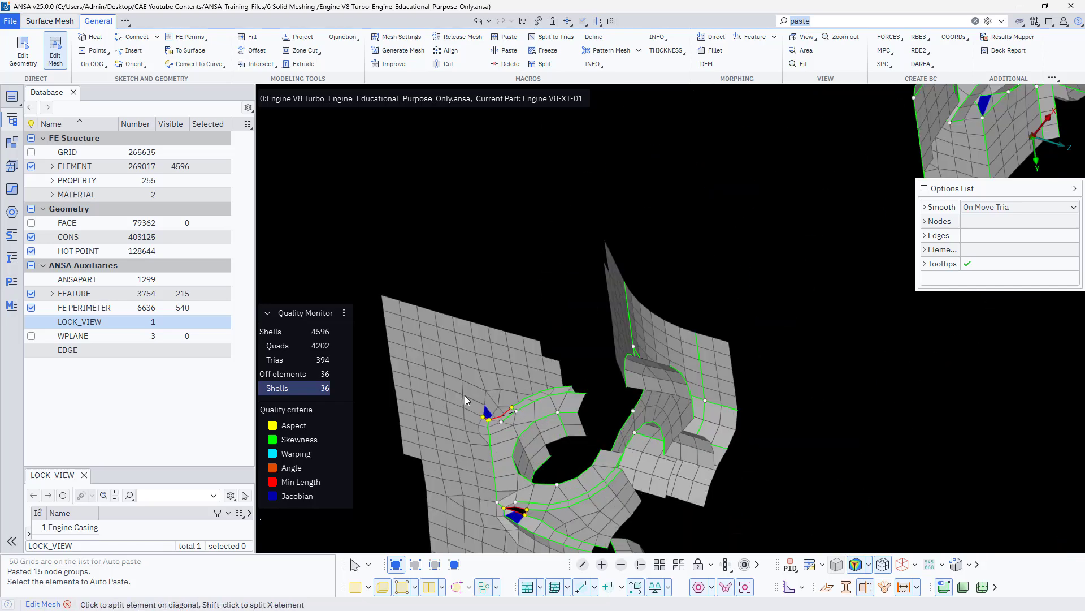
pyautogui.scroll(-6, 585, 498)
pyautogui.scroll(3, 528, 479)
# Collapse the thin aspect-failing shells beside the angle-failing tria between the two pipe walls and reposition the node of the sliver next to them
pyautogui.scroll(8, 528, 480)
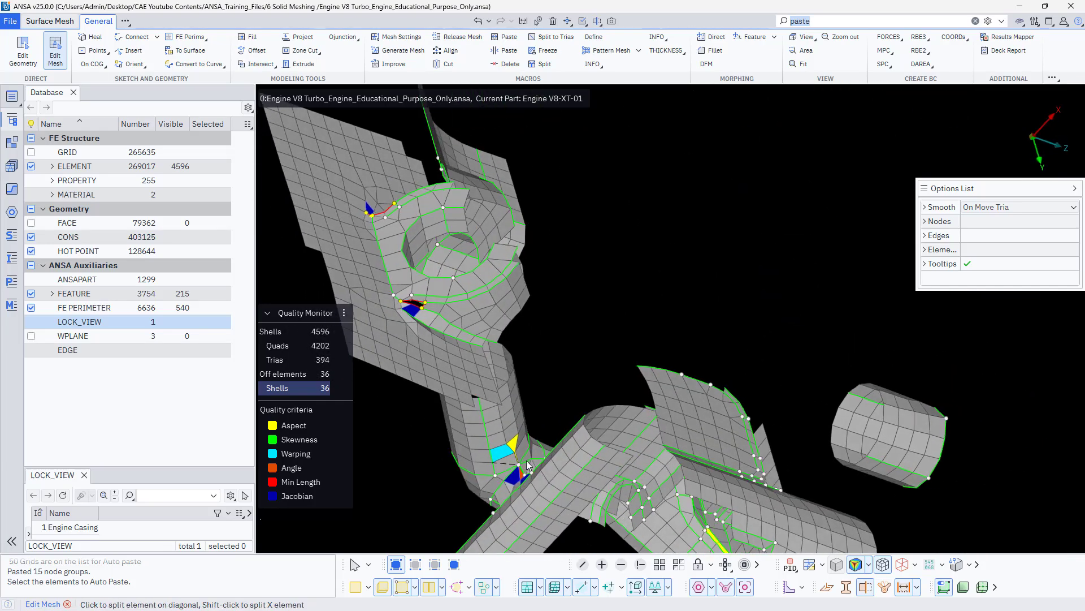
pyautogui.scroll(-3, 541, 471)
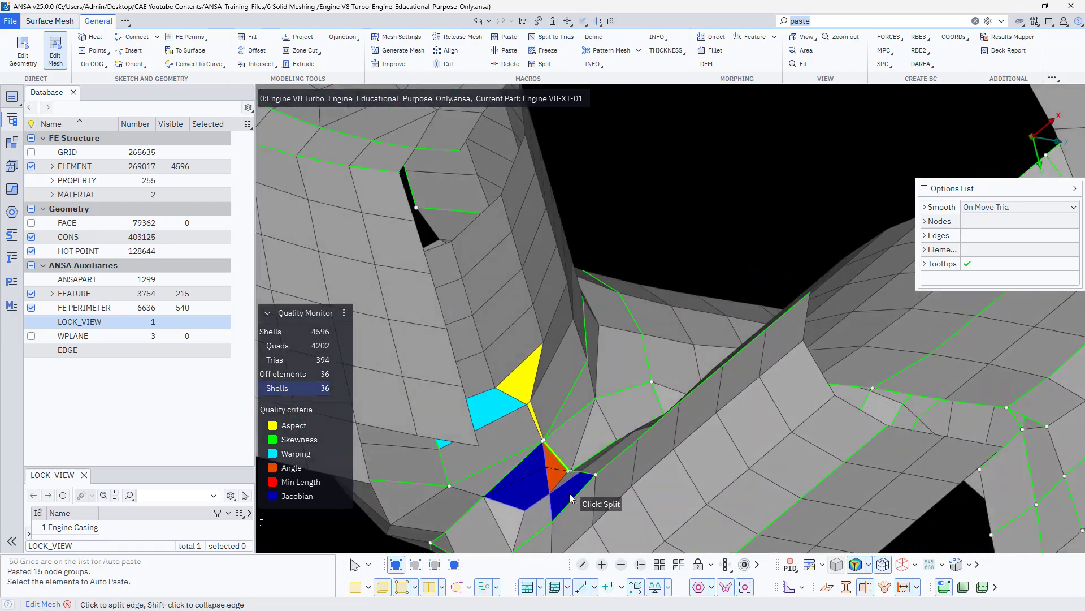
pyautogui.scroll(5, 576, 468)
pyautogui.scroll(3, 580, 467)
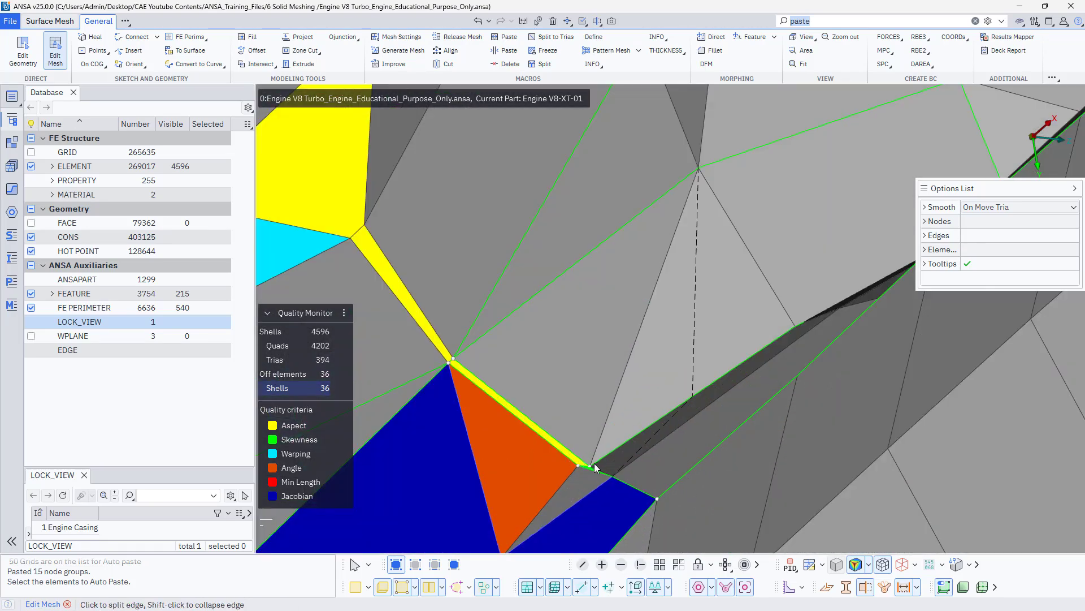
pyautogui.keyDown('shift'); pyautogui.click(594, 466); pyautogui.keyUp('shift')
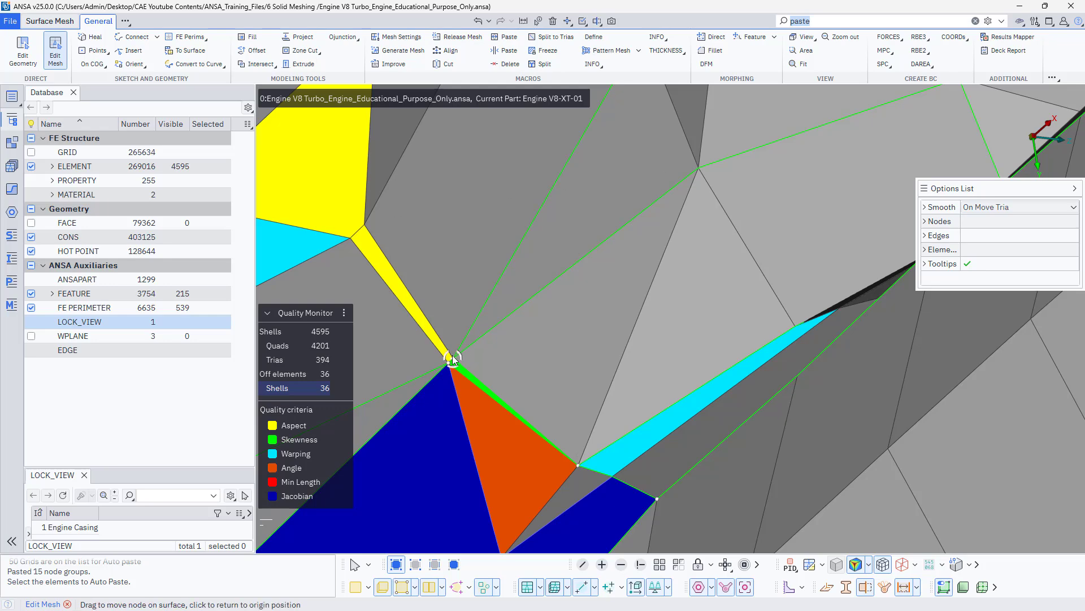
pyautogui.moveTo(450, 361); pyautogui.dragTo(449, 364)
pyautogui.keyDown('ctrl'); pyautogui.moveTo(449, 363); pyautogui.dragTo(552, 425, button='middle'); pyautogui.keyUp('ctrl')
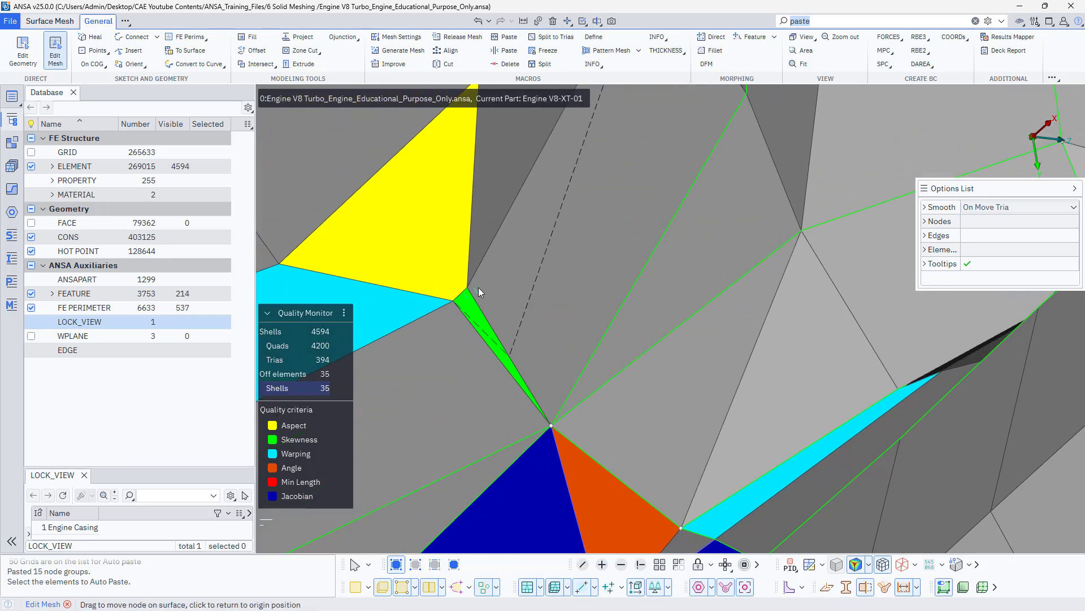
pyautogui.moveTo(467, 287); pyautogui.dragTo(505, 374)
# Split the edge path along the narrow strip of shells running into the Jacobian-failing shells between the walls
pyautogui.scroll(3, 514, 320)
pyautogui.scroll(-3, 482, 309)
pyautogui.keyDown('ctrl'); pyautogui.moveTo(509, 320); pyautogui.dragTo(505, 426); pyautogui.keyUp('ctrl')
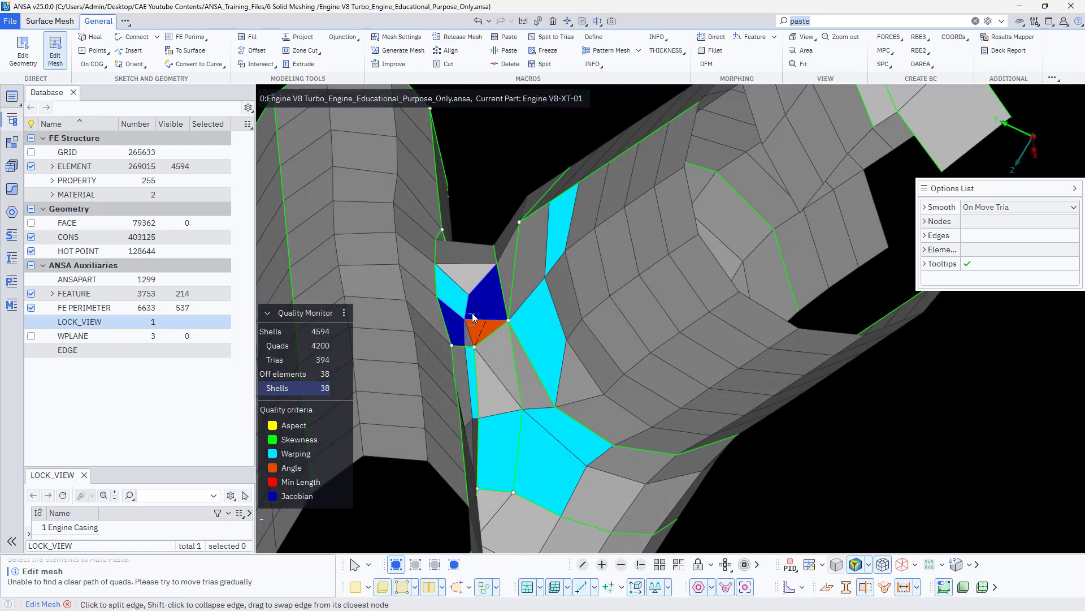
pyautogui.keyDown('ctrl'); pyautogui.moveTo(473, 313); pyautogui.dragTo(457, 238); pyautogui.keyUp('ctrl')
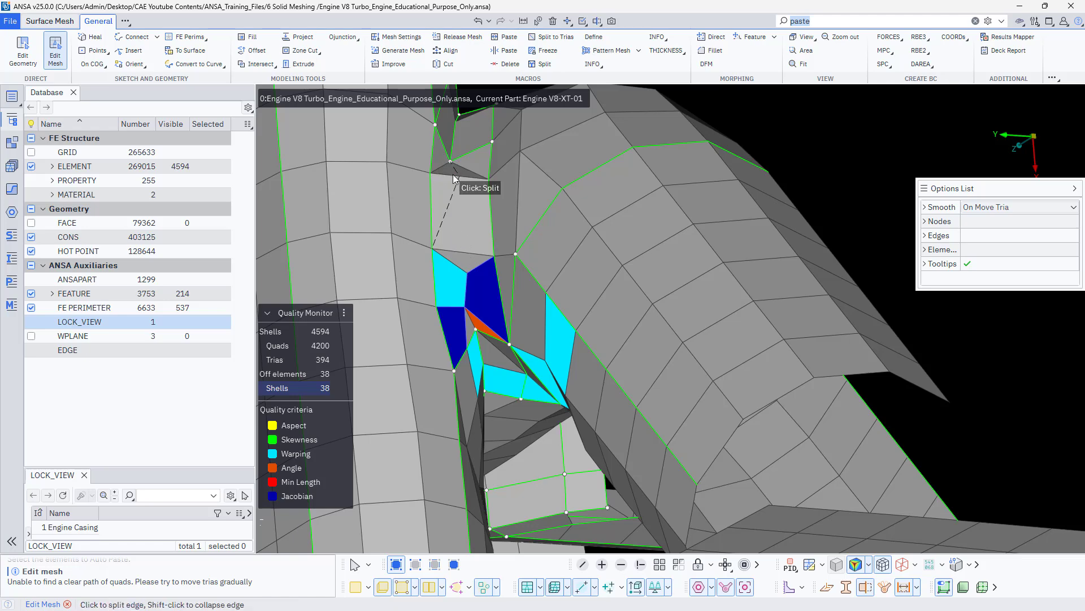
pyautogui.middleClick(460, 261)
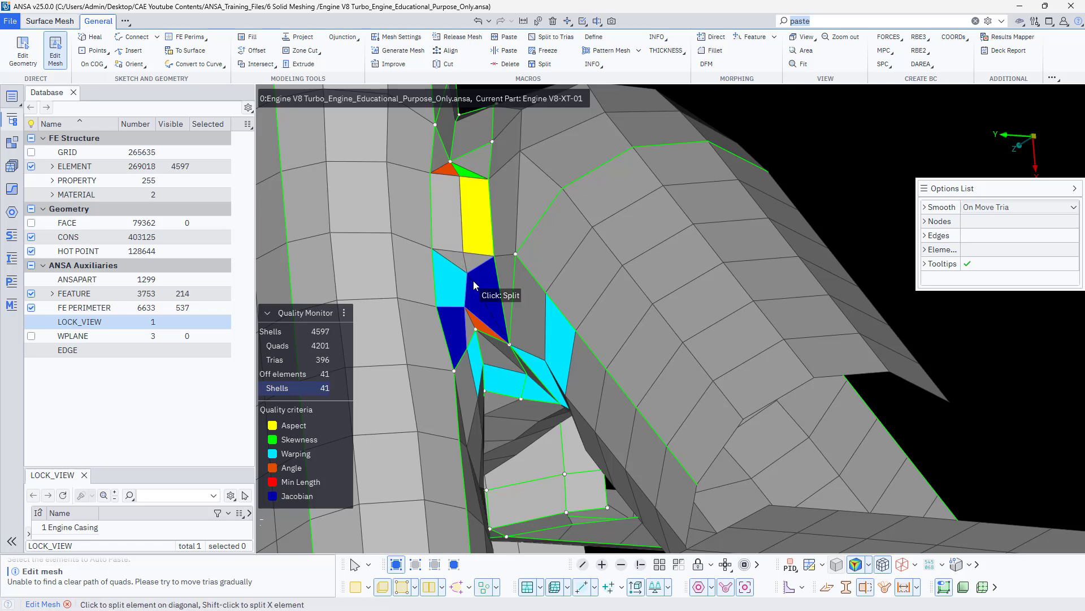
# Pick the row of nodes running through the split strip and the Jacobian-failing shells as the source nodes for Align
pyautogui.moveTo(465, 250)
pyautogui.keyDown('ctrl'); pyautogui.mouseDown()
pyautogui.moveTo(443, 194)
pyautogui.moveTo(495, 201)
pyautogui.moveTo(489, 271)
pyautogui.moveTo(441, 203)
pyautogui.moveTo(490, 226)
pyautogui.moveTo(500, 271)
pyautogui.moveTo(450, 239)
pyautogui.moveTo(460, 239)
pyautogui.mouseUp(); pyautogui.keyUp('ctrl')
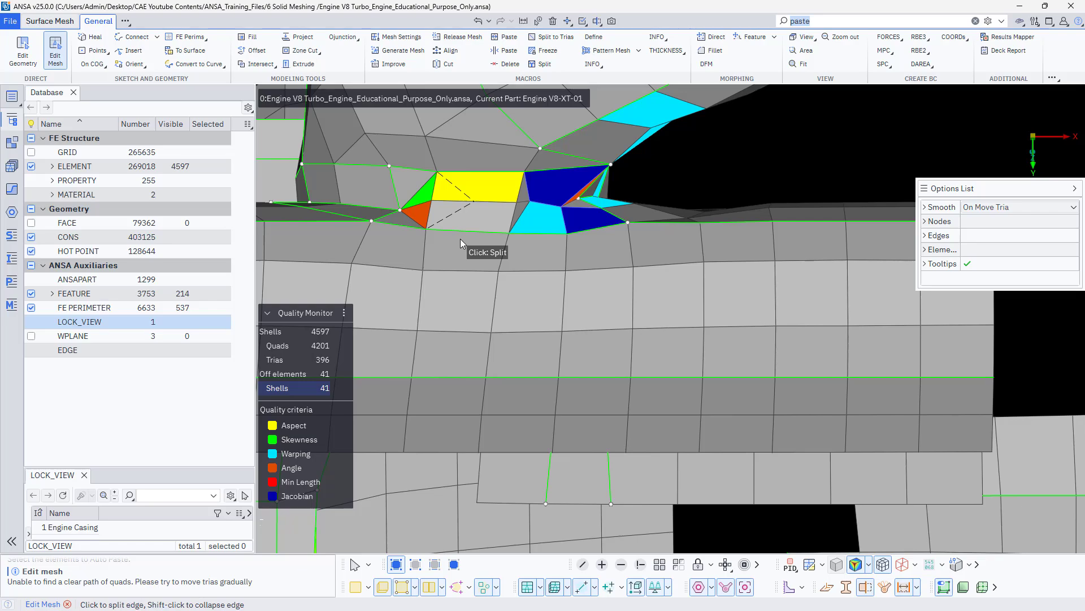
pyautogui.moveTo(528, 191)
pyautogui.keyDown('ctrl'); pyautogui.mouseDown()
pyautogui.moveTo(487, 192)
pyautogui.moveTo(542, 197)
pyautogui.moveTo(453, 203)
pyautogui.moveTo(526, 210)
pyautogui.moveTo(516, 204)
pyautogui.mouseUp(); pyautogui.keyUp('ctrl')
pyautogui.click(449, 50)
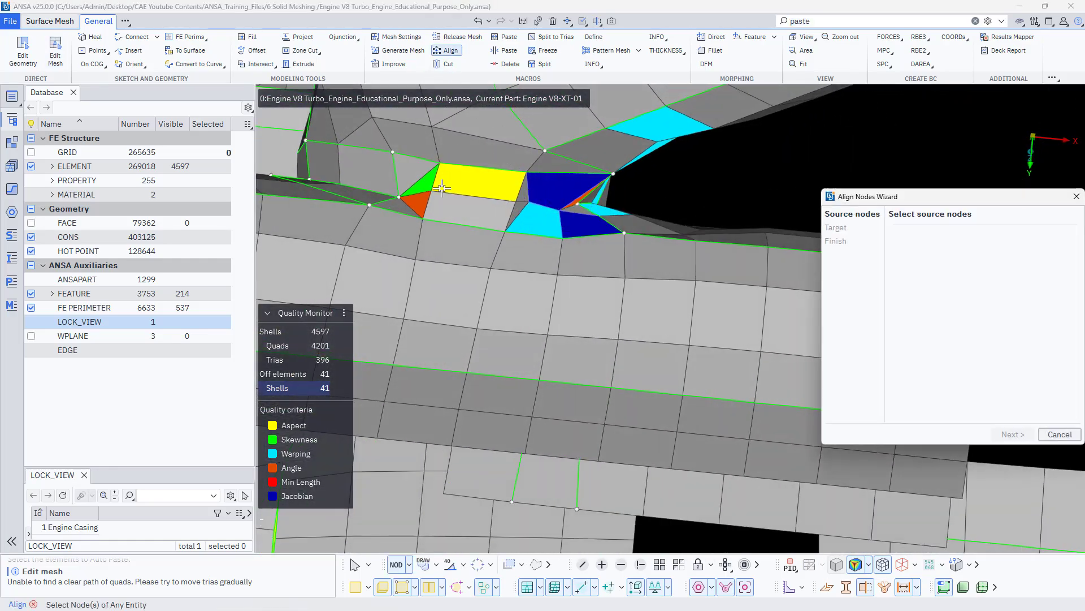
pyautogui.click(399, 195)
pyautogui.click(515, 202)
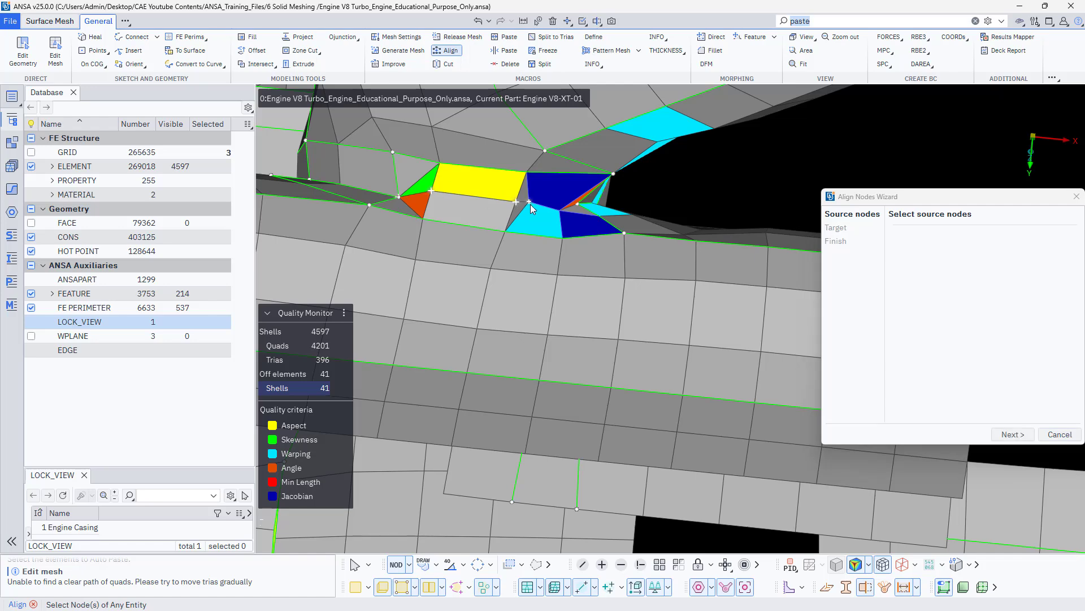
pyautogui.click(530, 205)
pyautogui.keyDown('ctrl'); pyautogui.moveTo(540, 202); pyautogui.dragTo(546, 202); pyautogui.keyUp('ctrl')
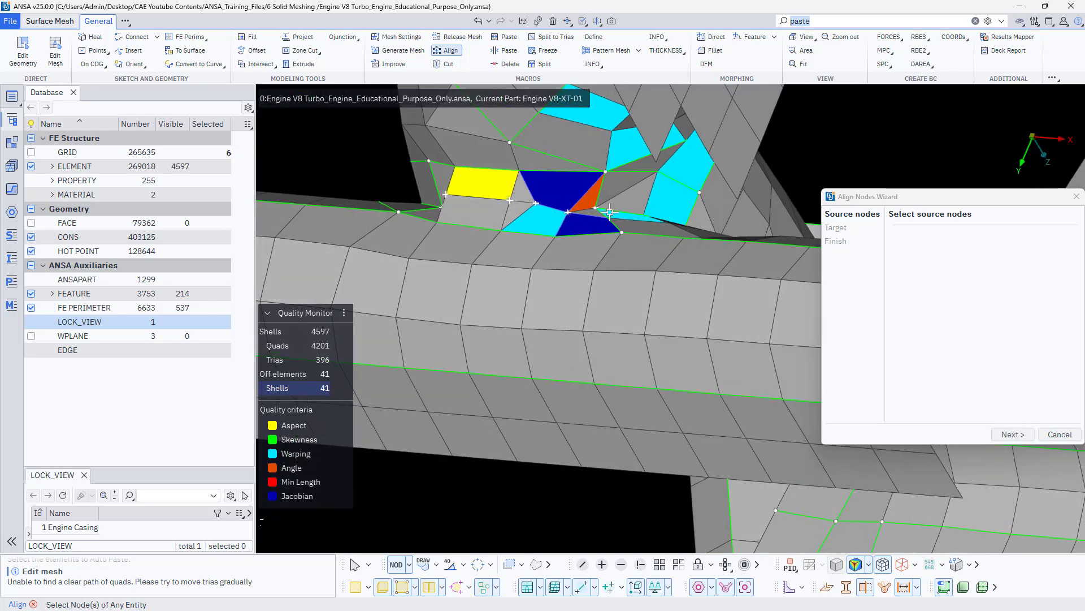
pyautogui.keyDown('ctrl'); pyautogui.moveTo(610, 213); pyautogui.dragTo(631, 213); pyautogui.keyUp('ctrl')
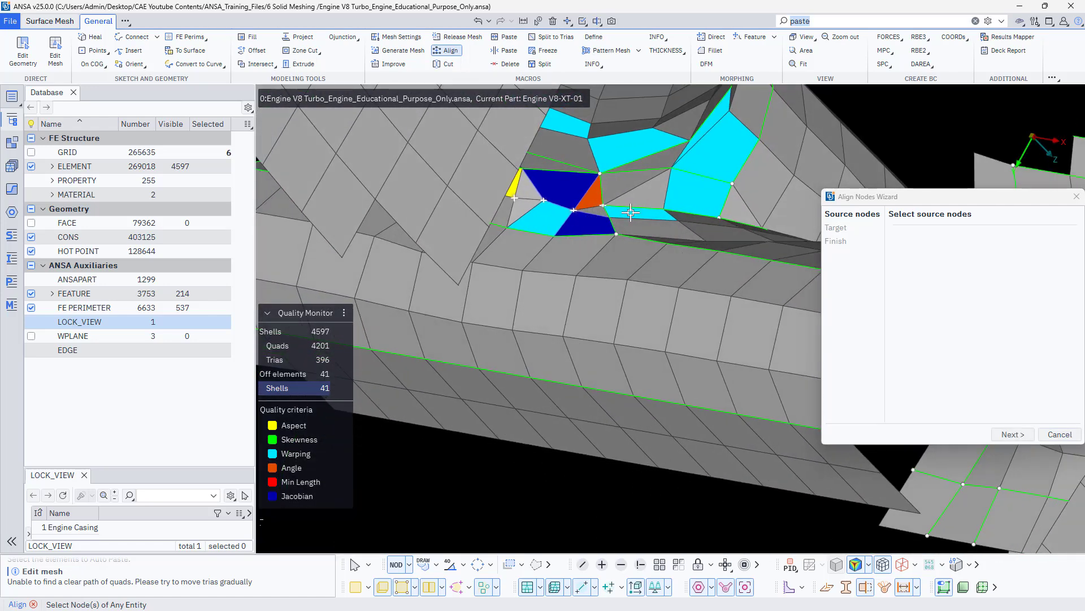
pyautogui.middleClick(667, 209)
# Align the source nodes to a target defined by points along the adjoining perimeters at both ends, using Points and Normal vector
pyautogui.click(719, 217)
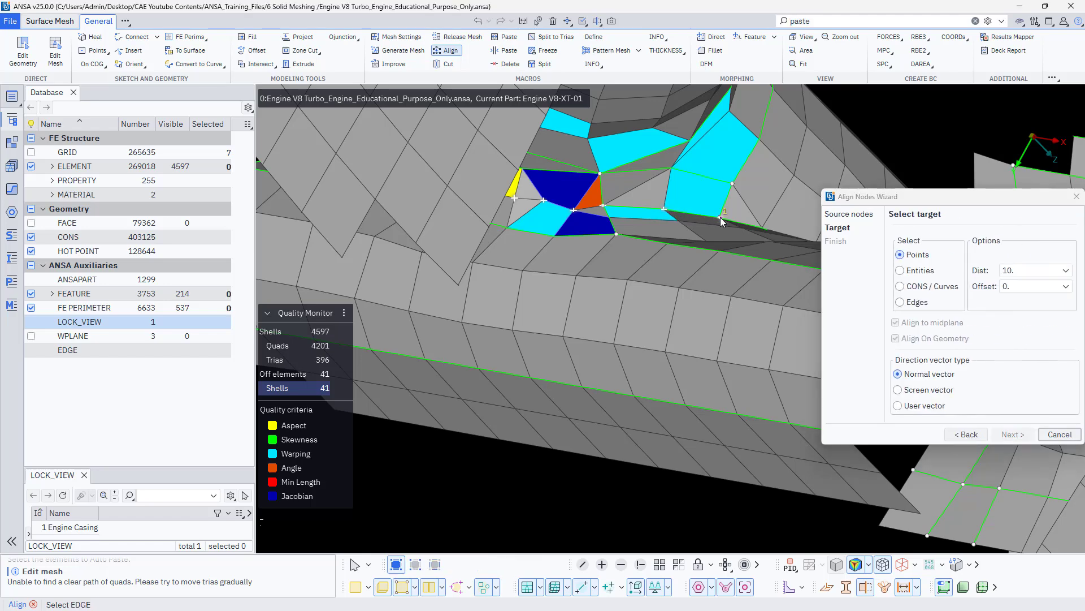
pyautogui.click(664, 209)
pyautogui.click(604, 207)
pyautogui.keyDown('ctrl'); pyautogui.moveTo(603, 209); pyautogui.dragTo(672, 220); pyautogui.keyUp('ctrl')
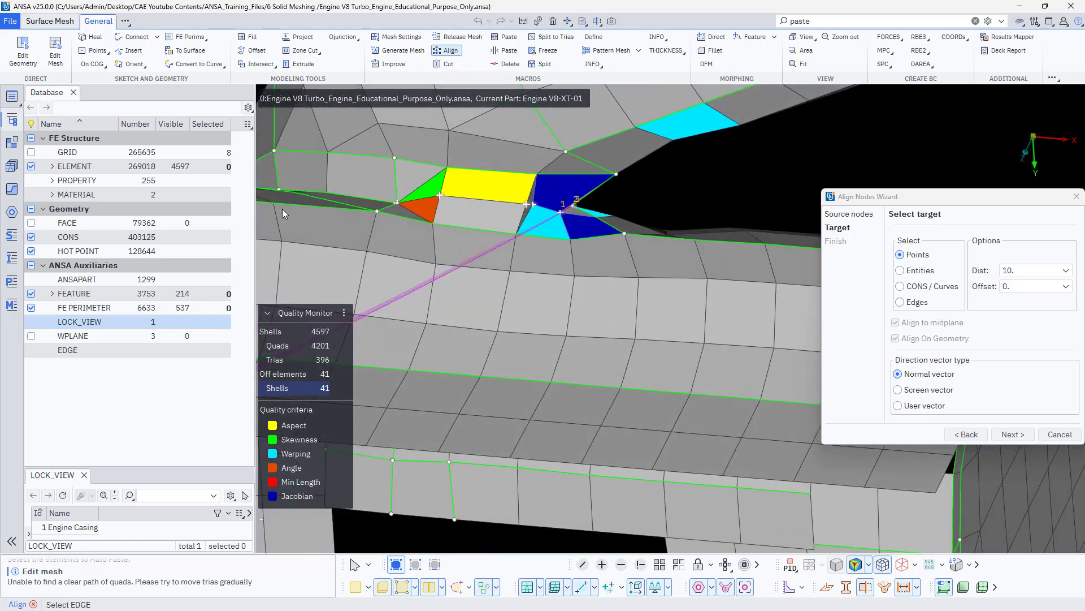
pyautogui.click(395, 199)
pyautogui.click(330, 192)
pyautogui.keyDown('ctrl'); pyautogui.moveTo(330, 195); pyautogui.dragTo(343, 174); pyautogui.keyUp('ctrl')
pyautogui.click(319, 163)
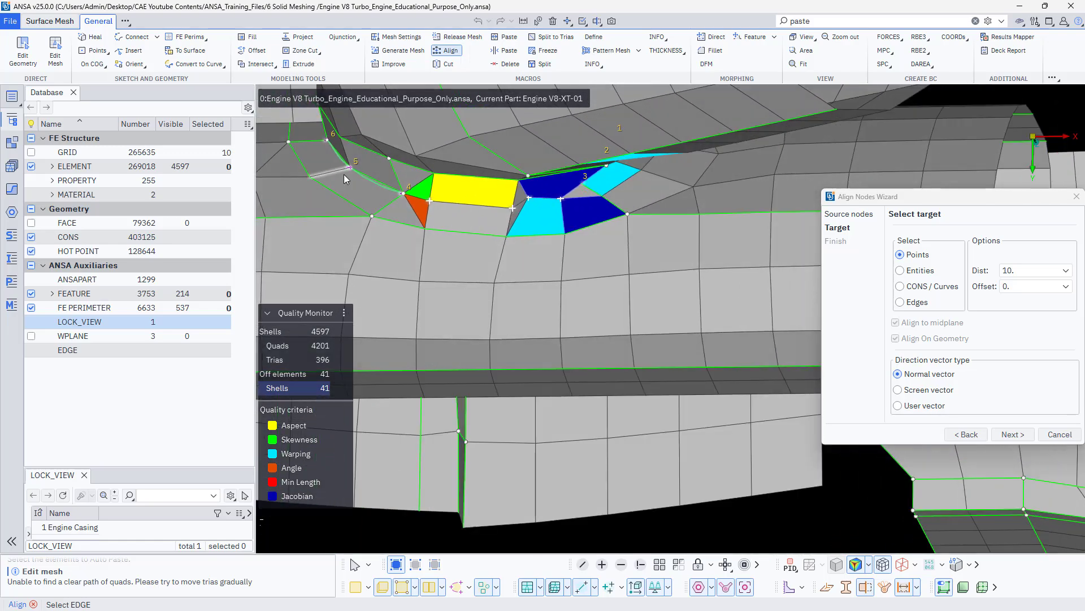
pyautogui.keyDown('ctrl'); pyautogui.moveTo(405, 193); pyautogui.dragTo(842, 346); pyautogui.keyUp('ctrl')
pyautogui.middleClick(400, 187)
pyautogui.middleClick(400, 186)
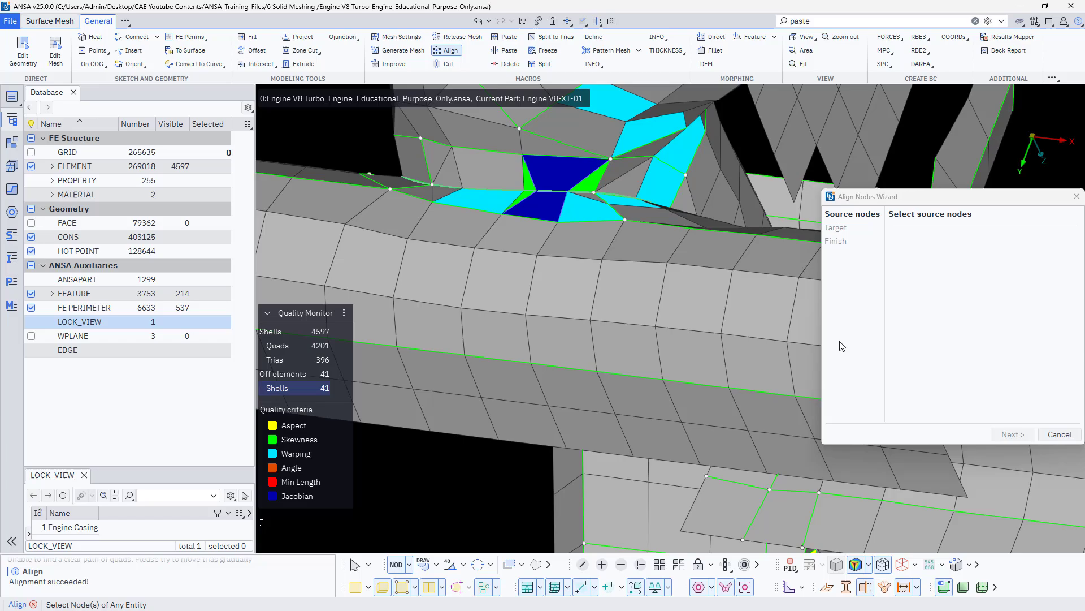
pyautogui.click(1059, 435)
# Brush over the warping, skewness and Jacobian-failing shells between the walls with Mesh Brush set to Fix Quality, expansion 3
pyautogui.moveTo(516, 209)
pyautogui.keyDown('ctrl'); pyautogui.mouseDown()
pyautogui.moveTo(454, 218)
pyautogui.moveTo(581, 263)
pyautogui.moveTo(530, 219)
pyautogui.mouseUp(); pyautogui.keyUp('ctrl')
pyautogui.click(21, 55)
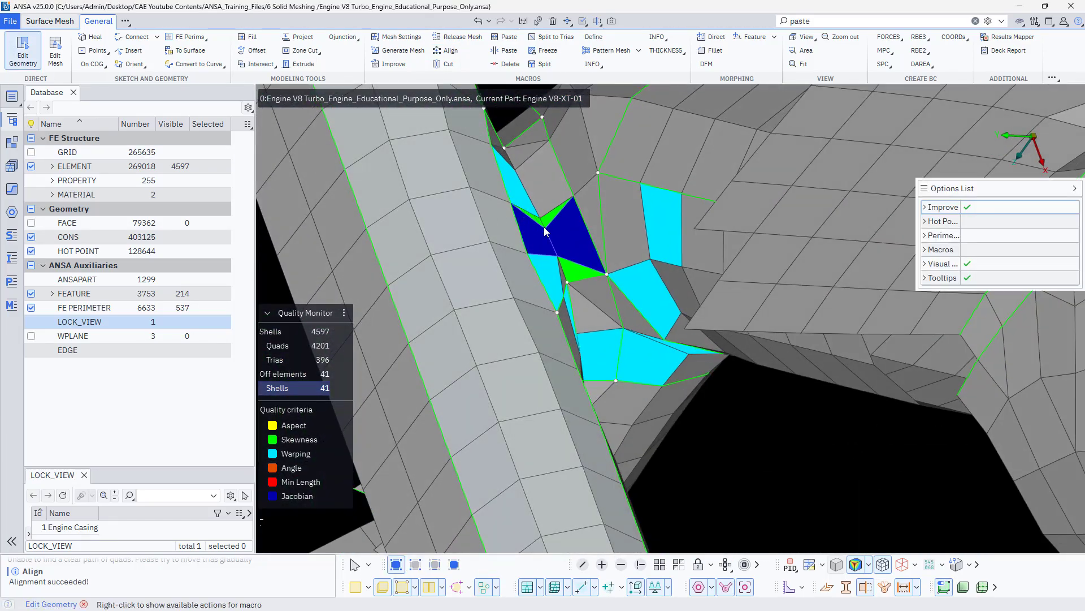
pyautogui.rightClick(546, 226)
pyautogui.click(591, 396)
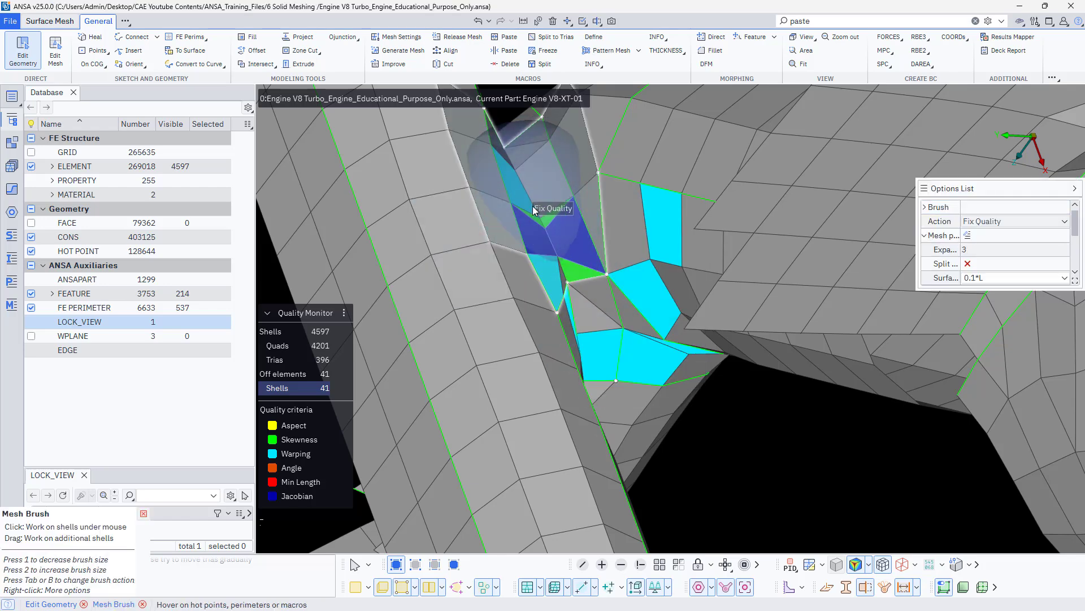
pyautogui.moveTo(532, 206); pyautogui.dragTo(626, 369)
pyautogui.moveTo(599, 334)
pyautogui.keyDown('ctrl'); pyautogui.mouseDown()
pyautogui.moveTo(551, 277)
pyautogui.moveTo(579, 358)
pyautogui.moveTo(497, 206)
pyautogui.moveTo(661, 528)
pyautogui.mouseUp(); pyautogui.keyUp('ctrl')
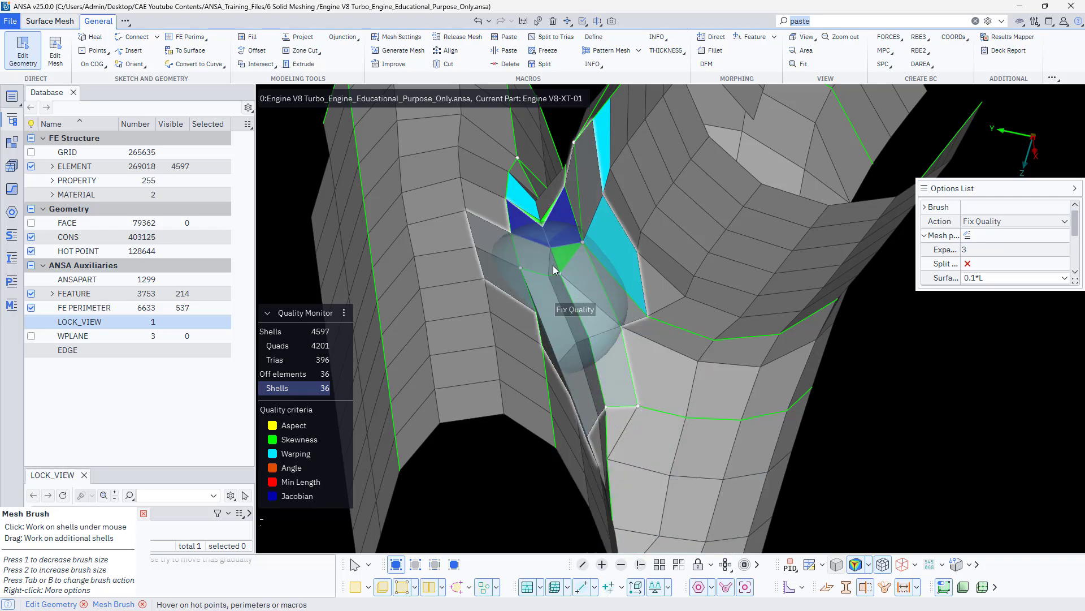
pyautogui.moveTo(553, 266); pyautogui.dragTo(636, 328)
pyautogui.moveTo(537, 318)
pyautogui.keyDown('ctrl'); pyautogui.mouseDown()
pyautogui.moveTo(523, 446)
pyautogui.moveTo(482, 379)
pyautogui.mouseUp(); pyautogui.keyUp('ctrl')
pyautogui.keyDown('ctrl'); pyautogui.moveTo(464, 313); pyautogui.dragTo(365, 265); pyautogui.keyUp('ctrl')
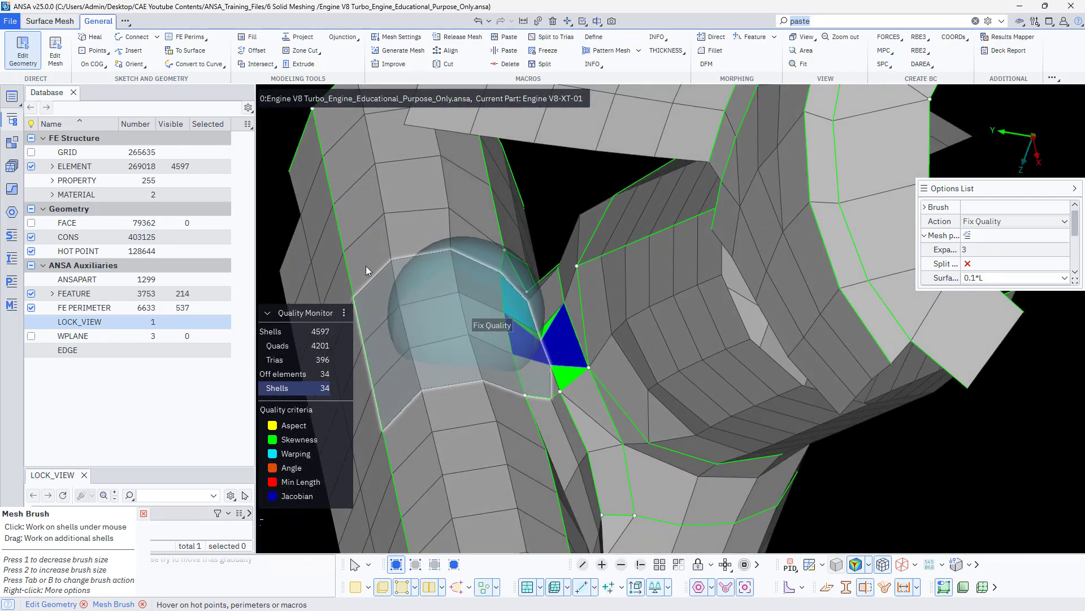
# Move the node beside the Jacobian-failing shell onto its neighbour with Edit Mesh to remove the small trias
pyautogui.click(55, 51)
pyautogui.scroll(5, 486, 328)
pyautogui.moveTo(597, 346); pyautogui.dragTo(589, 330)
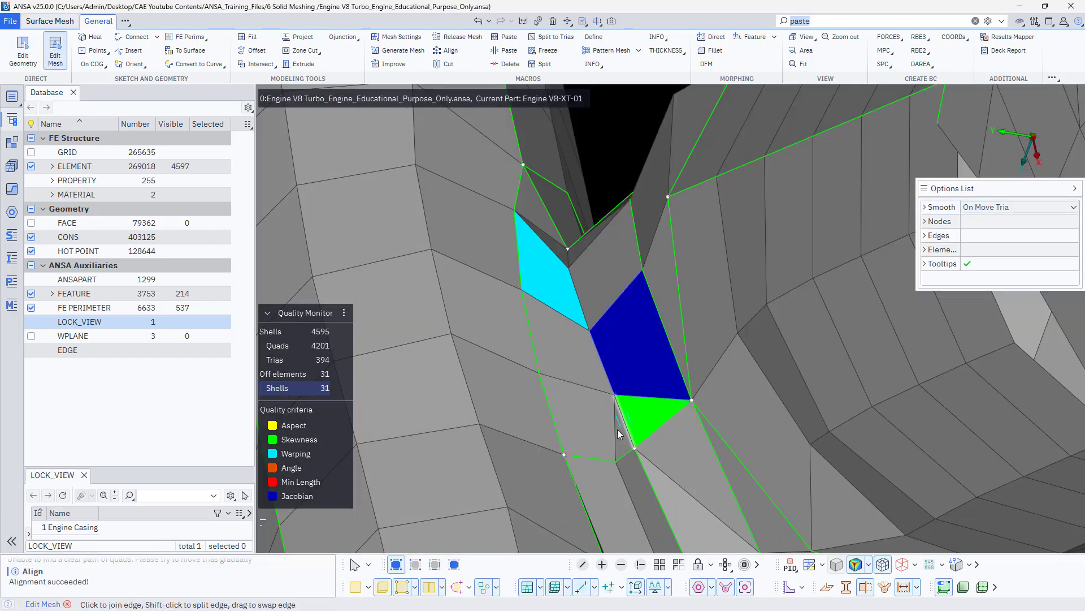
# Split the edge path lengthwise through the warping-failing shell and the strip of shells around it
pyautogui.keyDown('ctrl'); pyautogui.moveTo(605, 423); pyautogui.dragTo(584, 411); pyautogui.keyUp('ctrl')
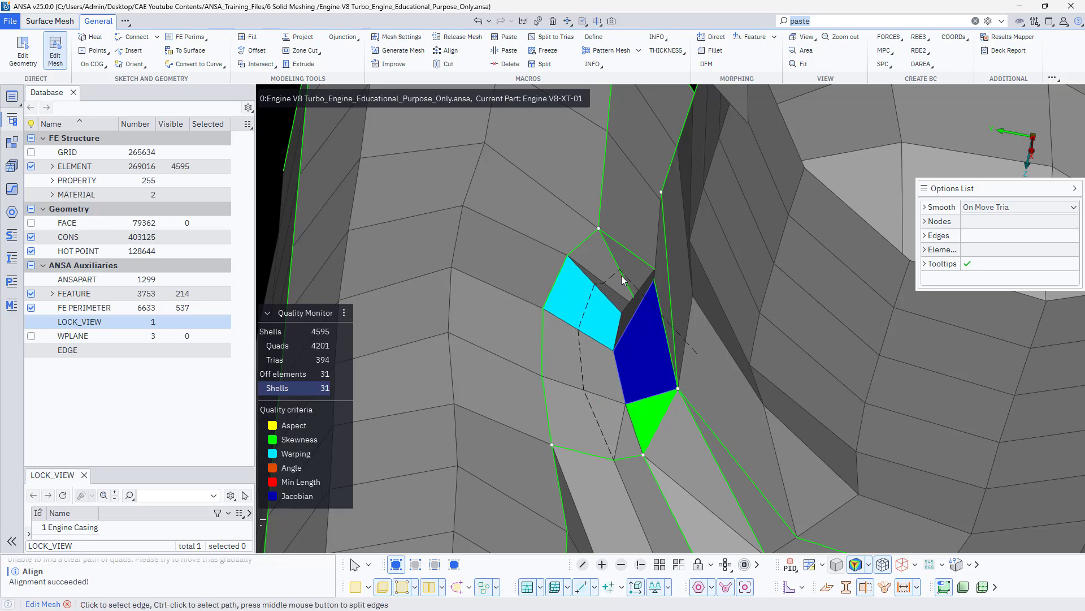
pyautogui.keyDown('ctrl'); pyautogui.moveTo(622, 275); pyautogui.dragTo(626, 326); pyautogui.keyUp('ctrl')
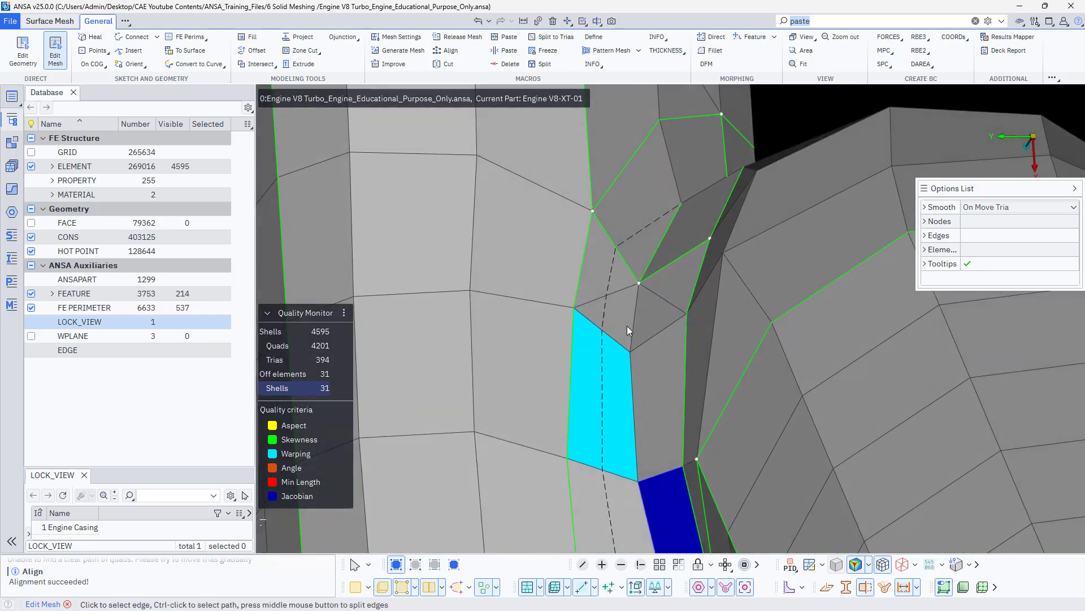
pyautogui.middleClick(686, 158)
pyautogui.keyDown('ctrl'); pyautogui.moveTo(644, 251); pyautogui.dragTo(614, 305); pyautogui.keyUp('ctrl')
# Join the angle-failing and skewness-failing trias inside the split strip into a quad
pyautogui.click(667, 309)
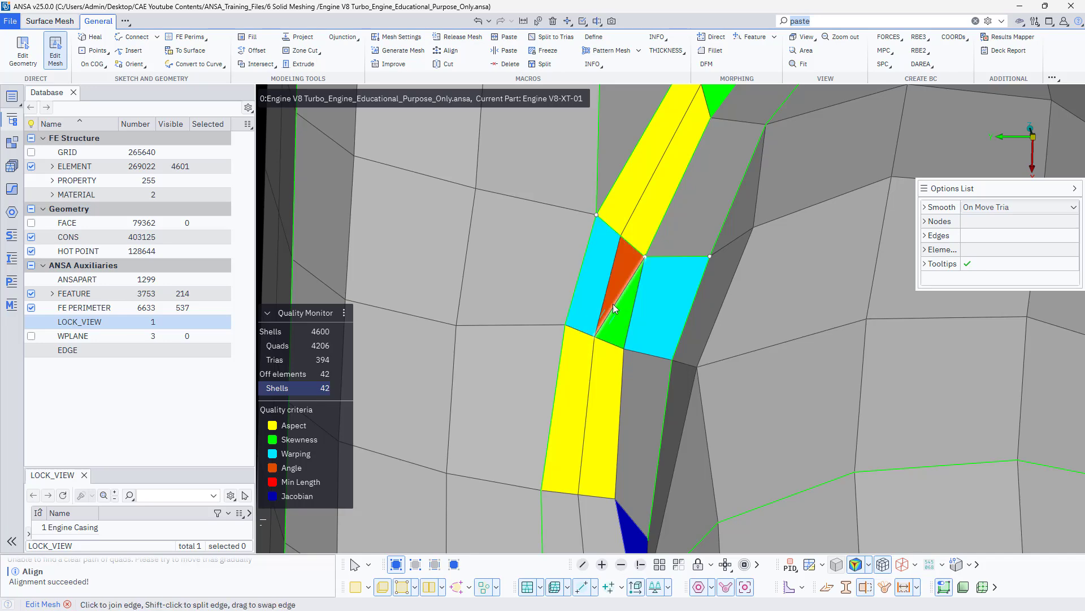
pyautogui.click(622, 300)
pyautogui.scroll(-5, 601, 311)
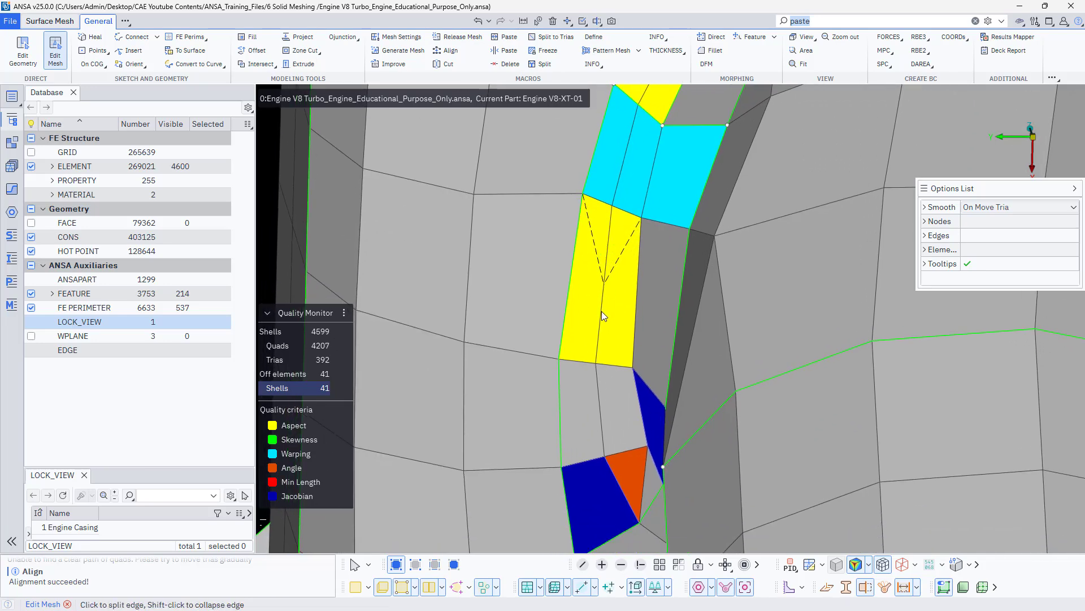
pyautogui.keyDown('ctrl'); pyautogui.moveTo(602, 311); pyautogui.dragTo(617, 222); pyautogui.keyUp('ctrl')
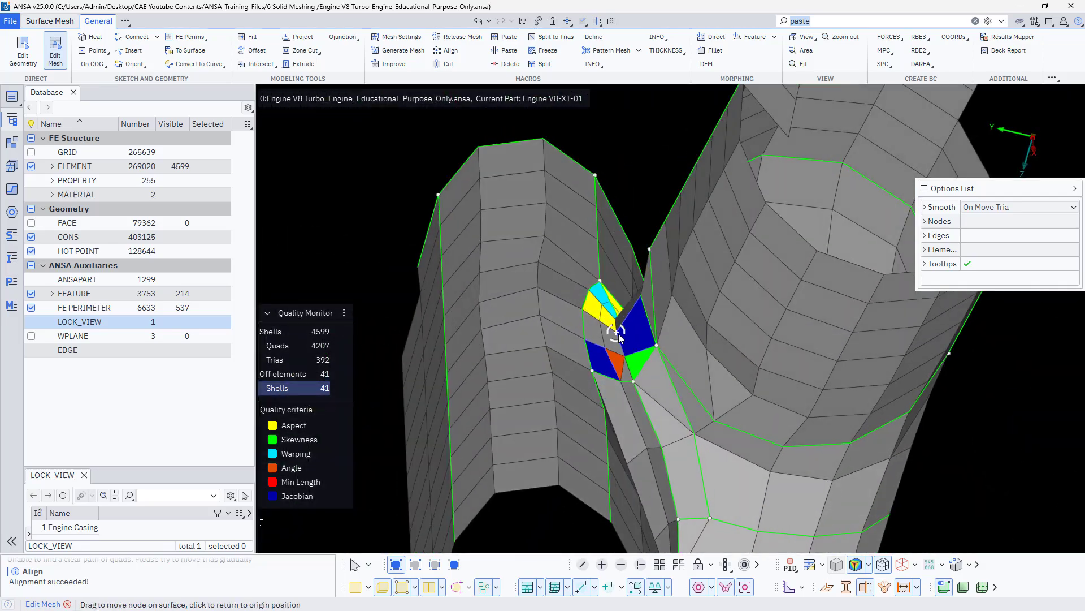
pyautogui.scroll(10, 674, 377)
pyautogui.scroll(-5, 673, 373)
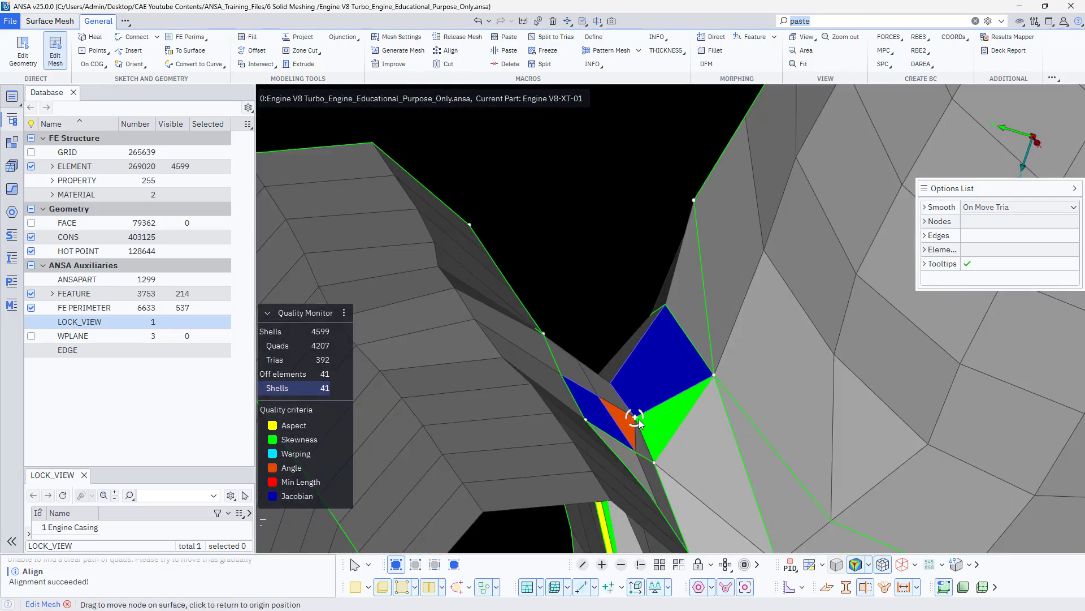
# Collapse the small angle- and skewness-failing trias between the walls by moving their nodes onto neighbouring nodes
pyautogui.keyDown('ctrl'); pyautogui.moveTo(672, 373); pyautogui.dragTo(646, 432); pyautogui.keyUp('ctrl')
pyautogui.scroll(-5, 645, 432)
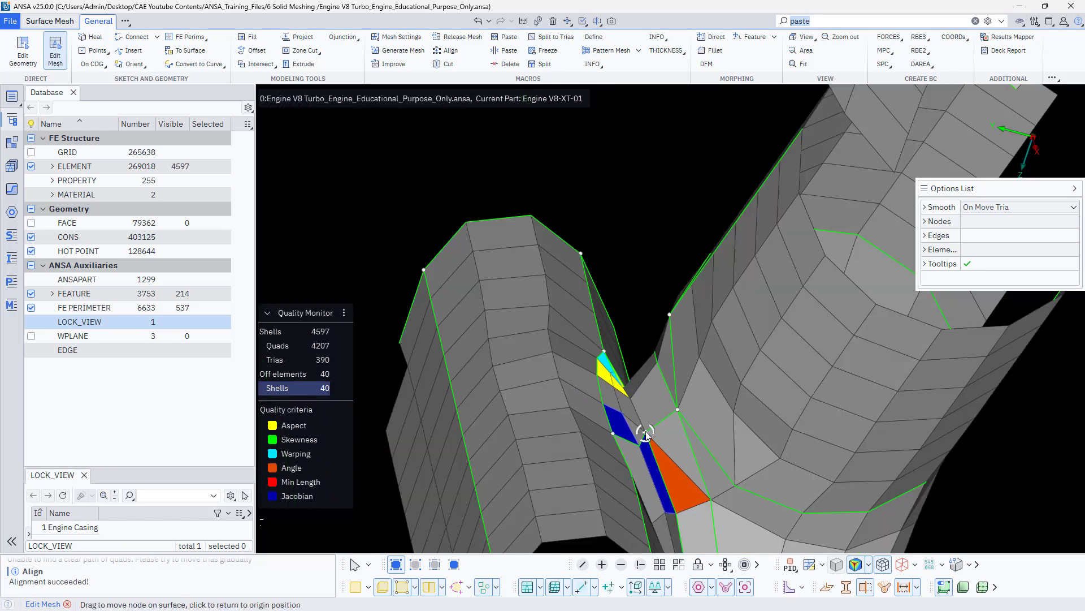
pyautogui.scroll(10, 632, 436)
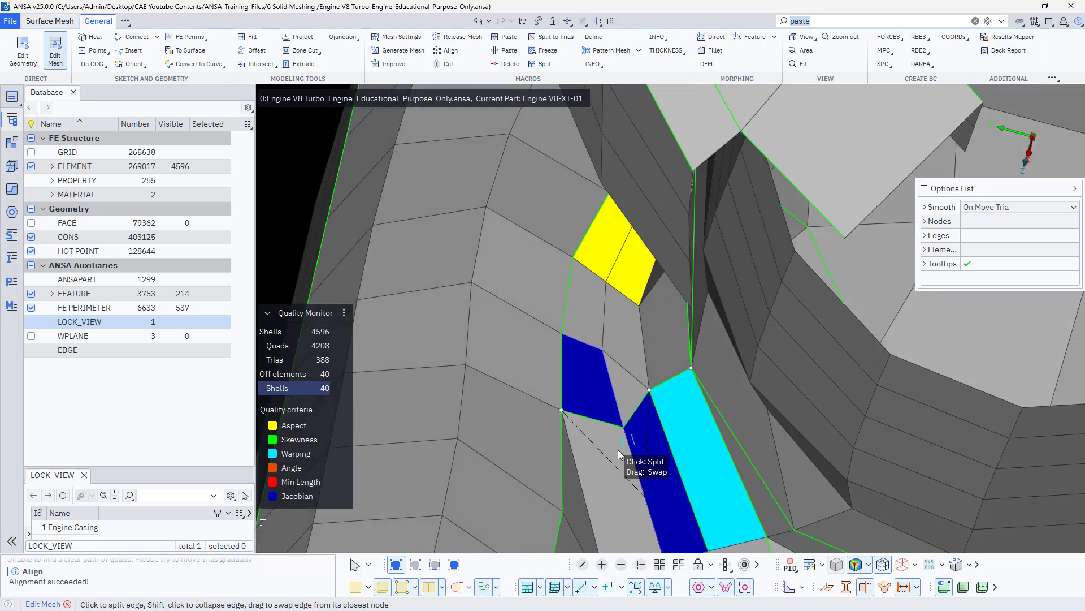
pyautogui.keyDown('ctrl'); pyautogui.moveTo(619, 452); pyautogui.dragTo(617, 425); pyautogui.keyUp('ctrl')
pyautogui.scroll(-5, 619, 425)
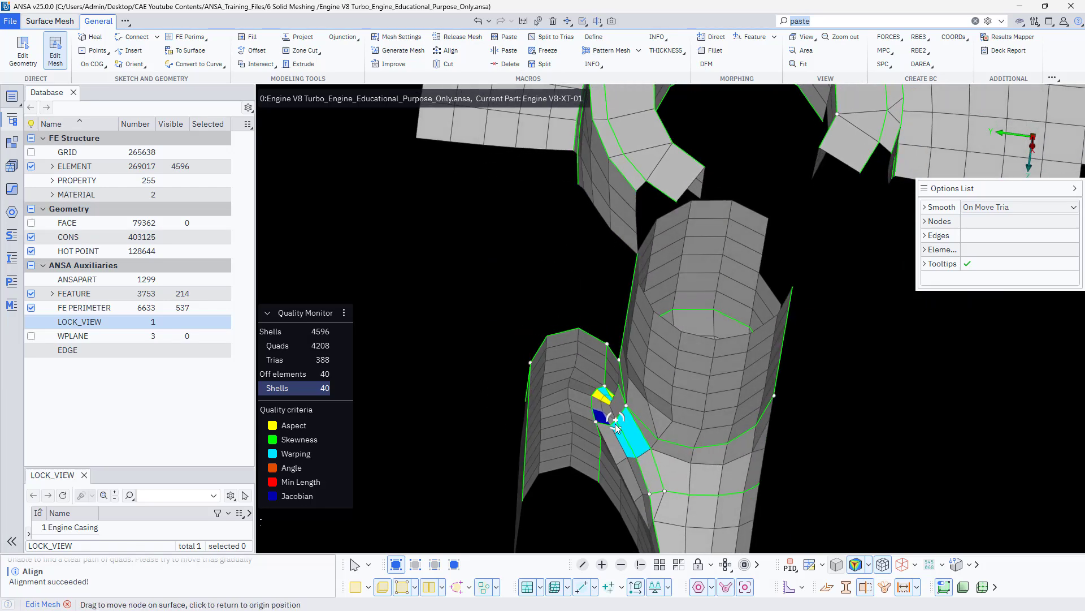
pyautogui.scroll(3, 617, 426)
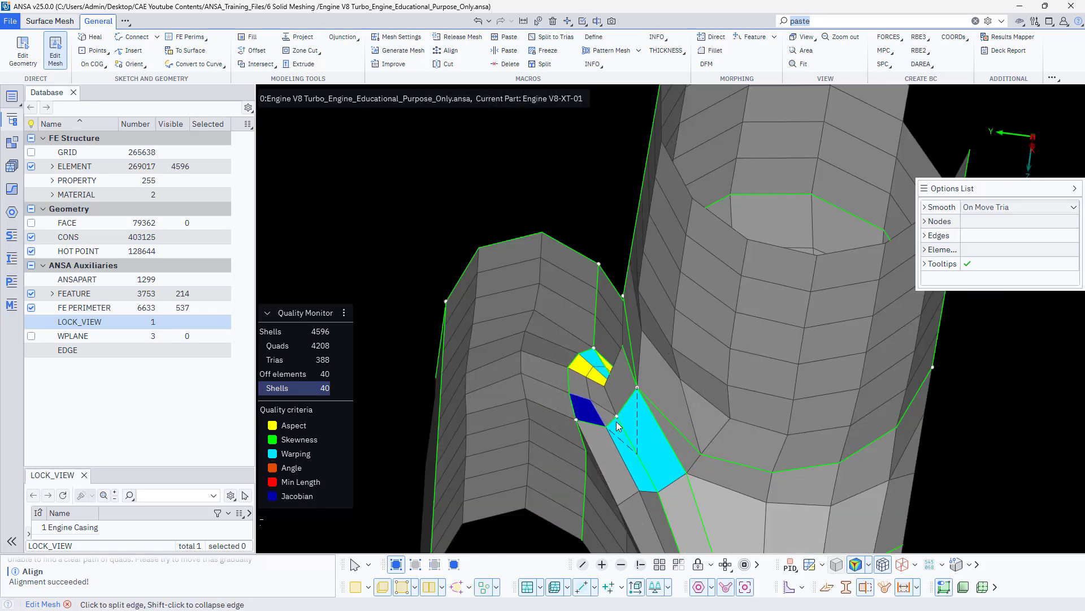
# Brush over the Jacobian-, aspect- and warping-failing shells along the junction with Mesh Brush set to Fix Quality, expansion 3
pyautogui.rightClick(568, 418)
pyautogui.click(598, 448)
pyautogui.click(596, 399)
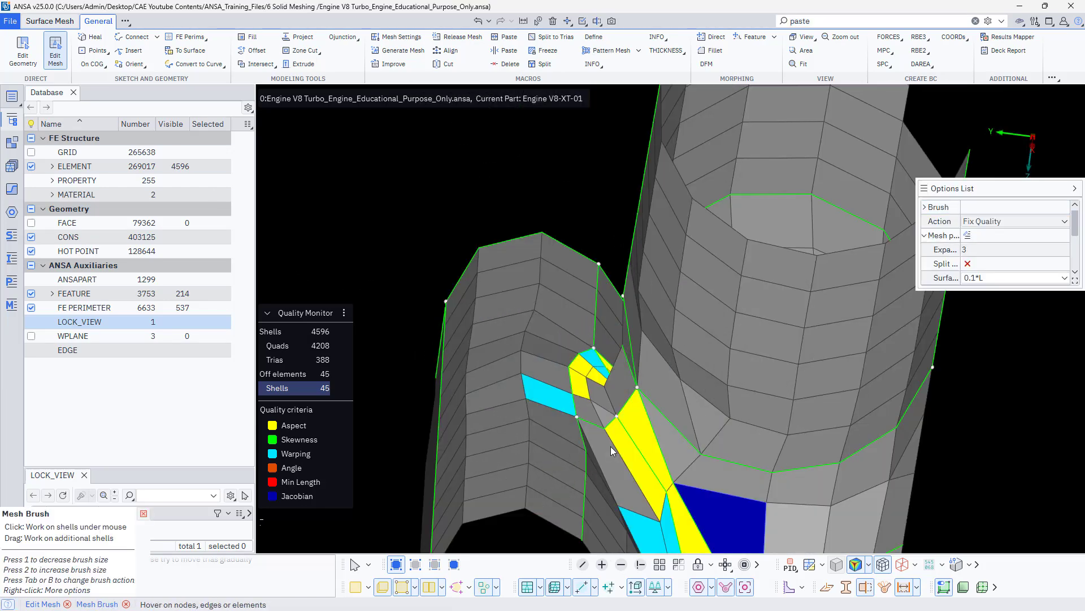
pyautogui.keyDown('ctrl'); pyautogui.moveTo(595, 357); pyautogui.dragTo(615, 412); pyautogui.keyUp('ctrl')
pyautogui.click(612, 395)
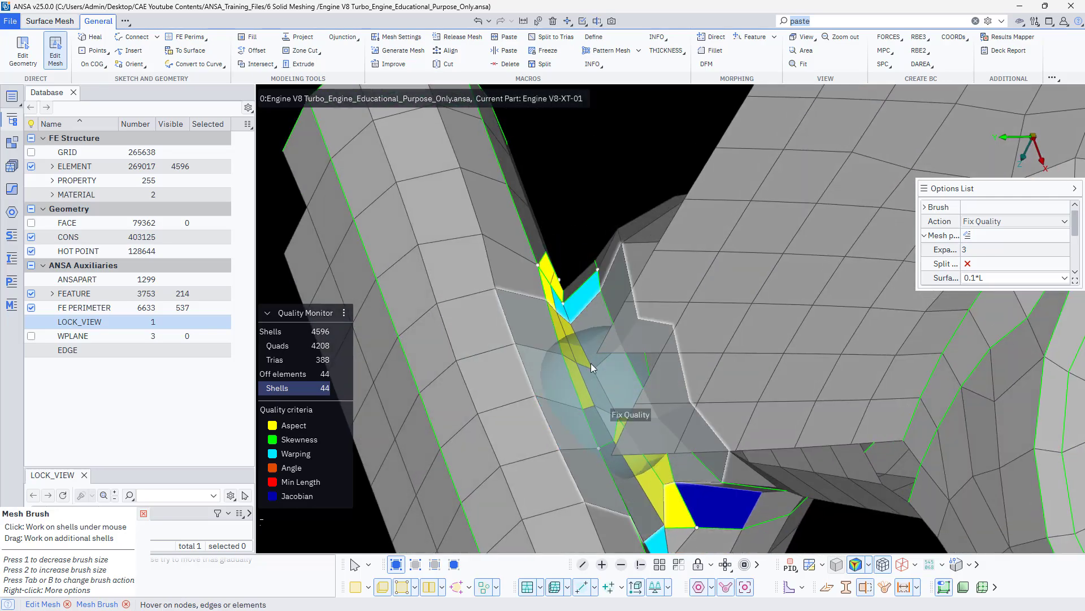
pyautogui.moveTo(592, 363)
pyautogui.keyDown('ctrl'); pyautogui.mouseDown()
pyautogui.moveTo(605, 447)
pyautogui.moveTo(530, 317)
pyautogui.moveTo(547, 205)
pyautogui.moveTo(592, 388)
pyautogui.moveTo(571, 347)
pyautogui.moveTo(594, 380)
pyautogui.moveTo(531, 361)
pyautogui.moveTo(567, 375)
pyautogui.moveTo(603, 443)
pyautogui.moveTo(518, 355)
pyautogui.mouseUp(); pyautogui.keyUp('ctrl')
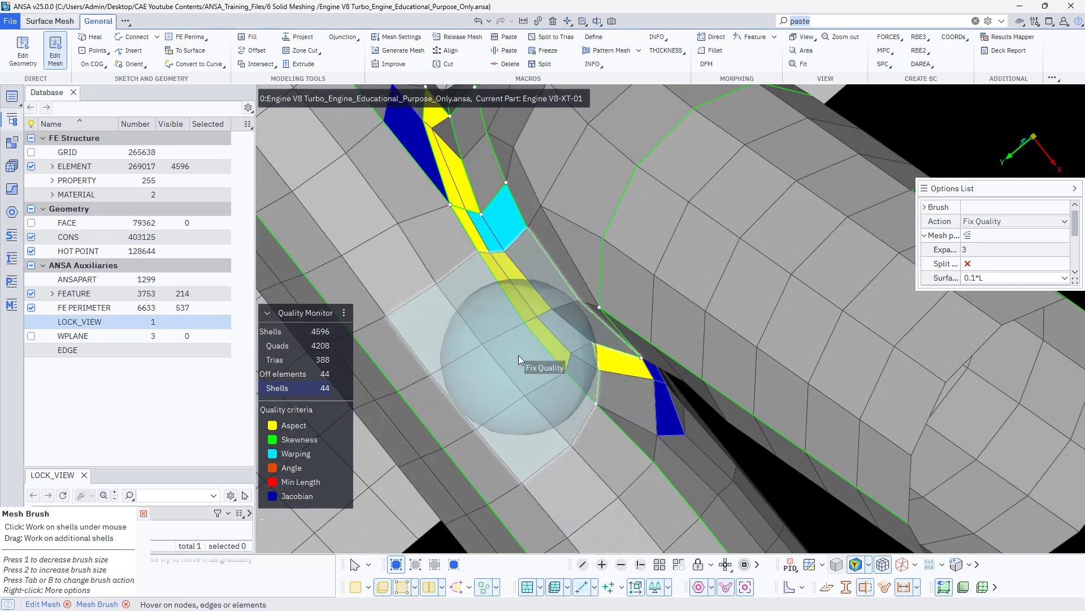
pyautogui.keyDown('ctrl'); pyautogui.moveTo(491, 302); pyautogui.dragTo(578, 552, button='middle'); pyautogui.keyUp('ctrl')
pyautogui.click(530, 412)
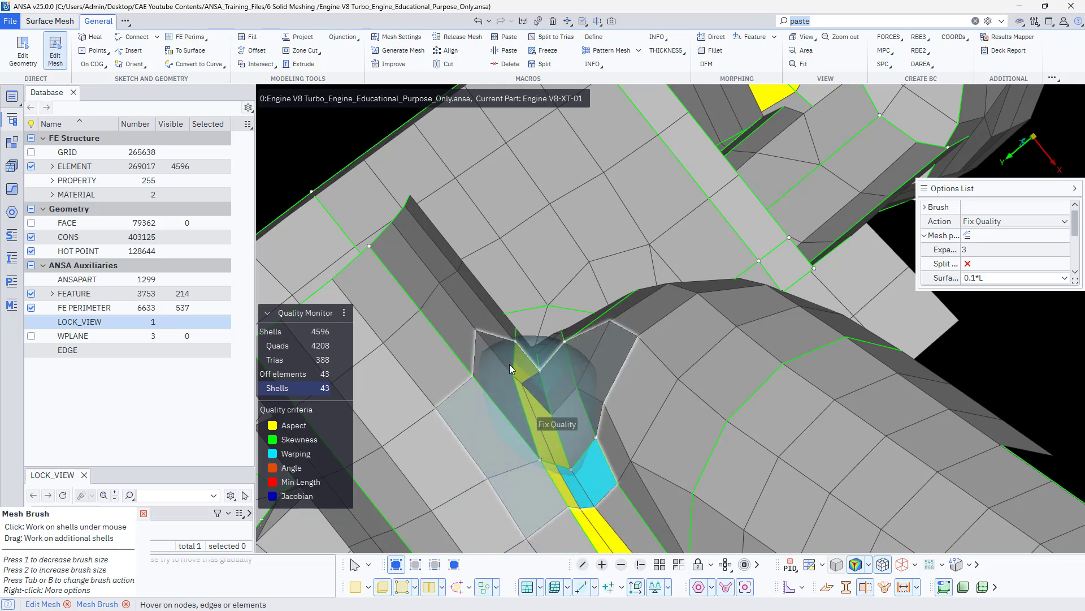
pyautogui.moveTo(510, 364)
pyautogui.keyDown('ctrl'); pyautogui.mouseDown()
pyautogui.moveTo(520, 436)
pyautogui.moveTo(508, 448)
pyautogui.mouseUp(); pyautogui.keyUp('ctrl')
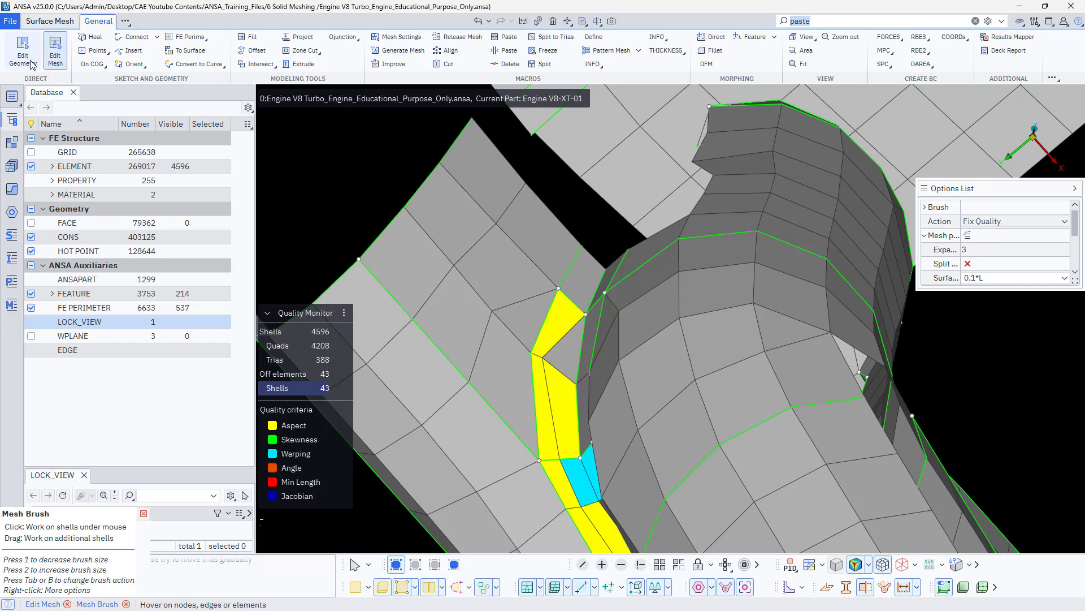
pyautogui.press('Escape')
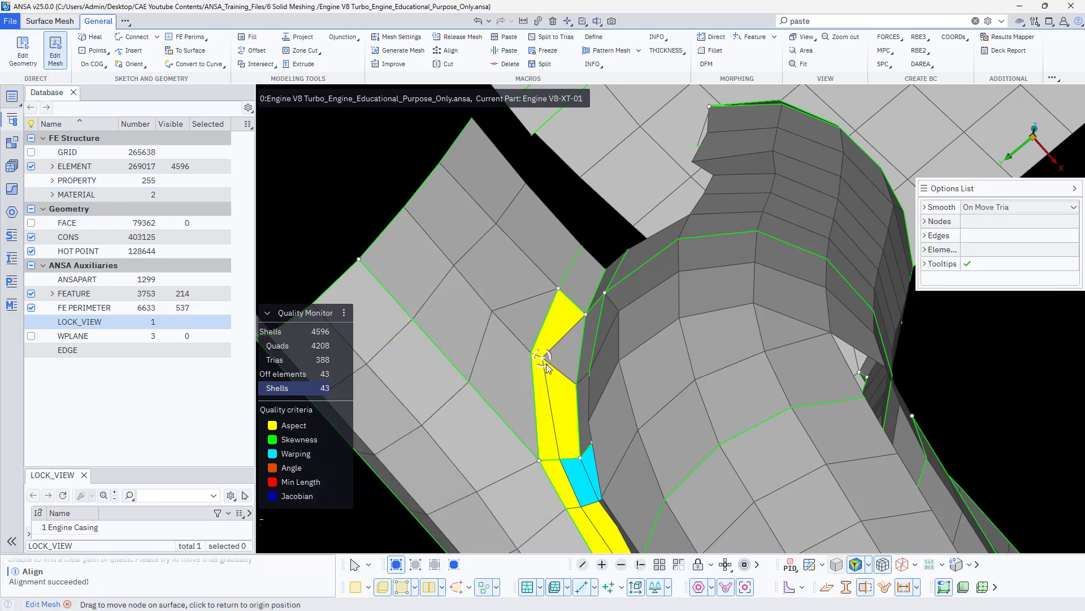
# Collapse the upper part of the narrow aspect-failing strip with Edit Mesh by moving its inner nodes onto the neighbouring nodes
pyautogui.moveTo(547, 361); pyautogui.dragTo(576, 382)
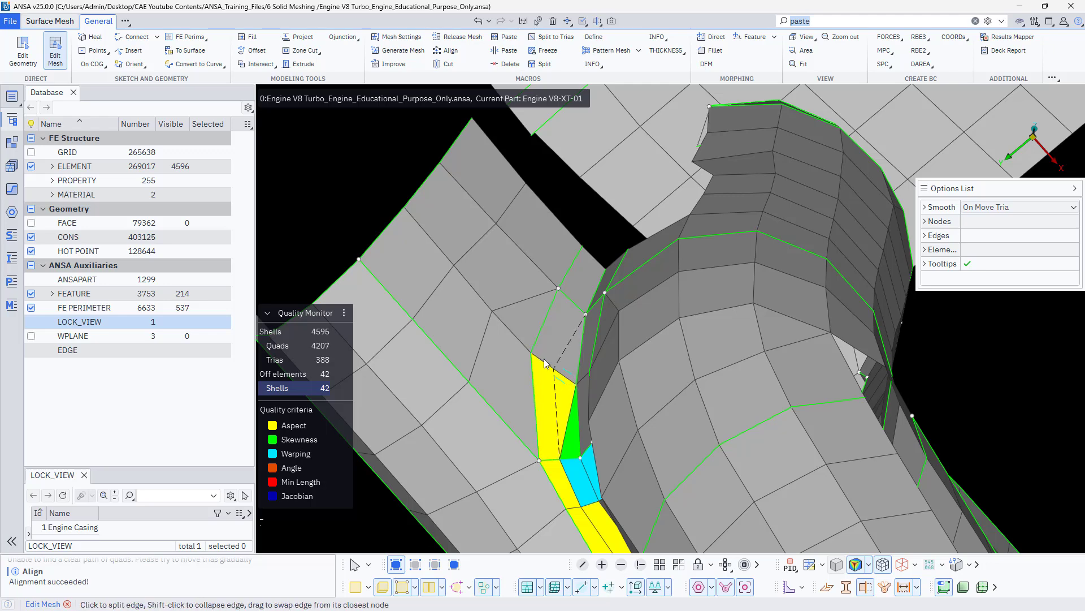
pyautogui.scroll(5, 542, 406)
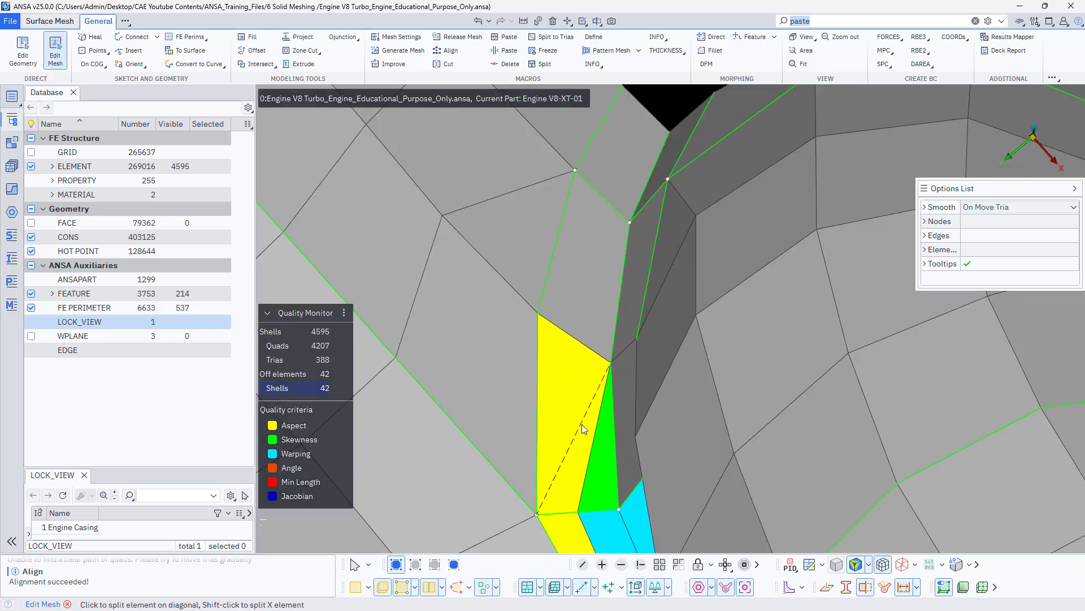
pyautogui.moveTo(544, 340); pyautogui.dragTo(583, 341)
pyautogui.keyDown('ctrl'); pyautogui.moveTo(535, 371); pyautogui.dragTo(527, 348); pyautogui.keyUp('ctrl')
pyautogui.moveTo(586, 432); pyautogui.dragTo(623, 430)
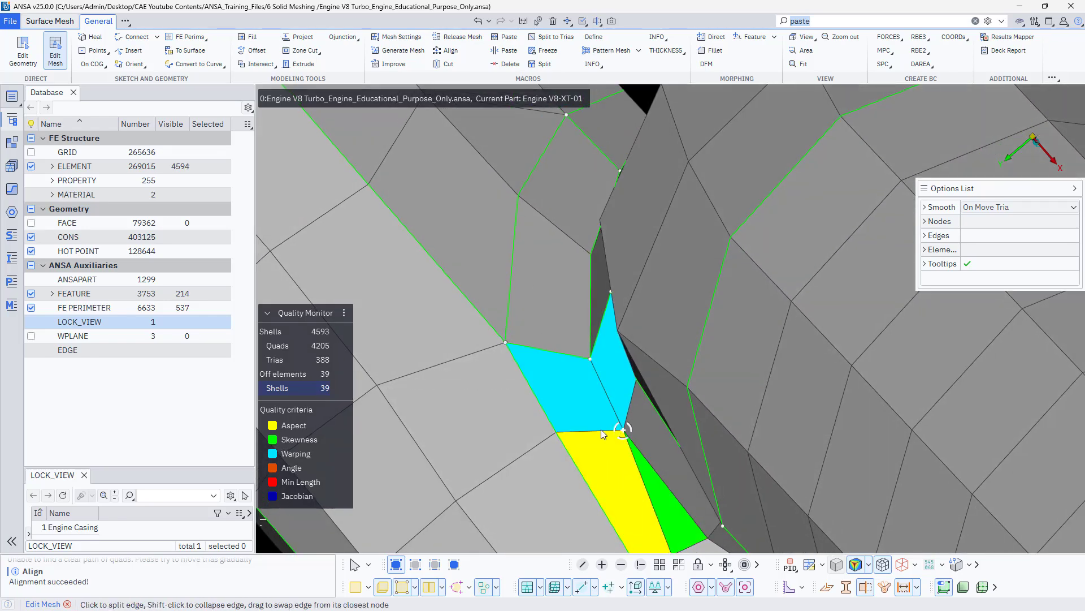
pyautogui.keyDown('ctrl'); pyautogui.moveTo(581, 377); pyautogui.dragTo(607, 377); pyautogui.keyUp('ctrl')
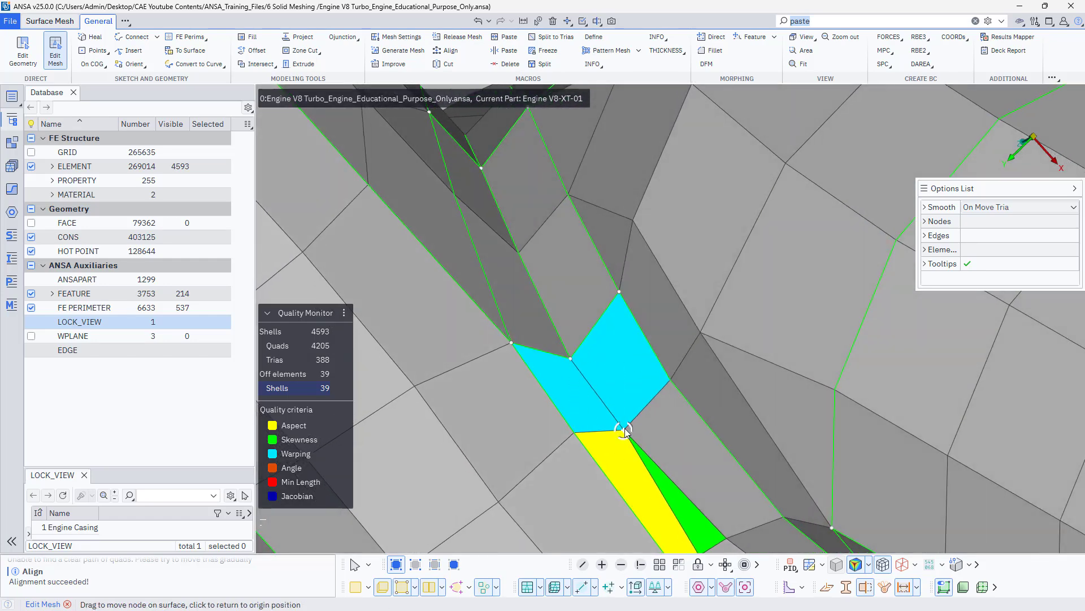
pyautogui.moveTo(624, 429); pyautogui.dragTo(624, 431)
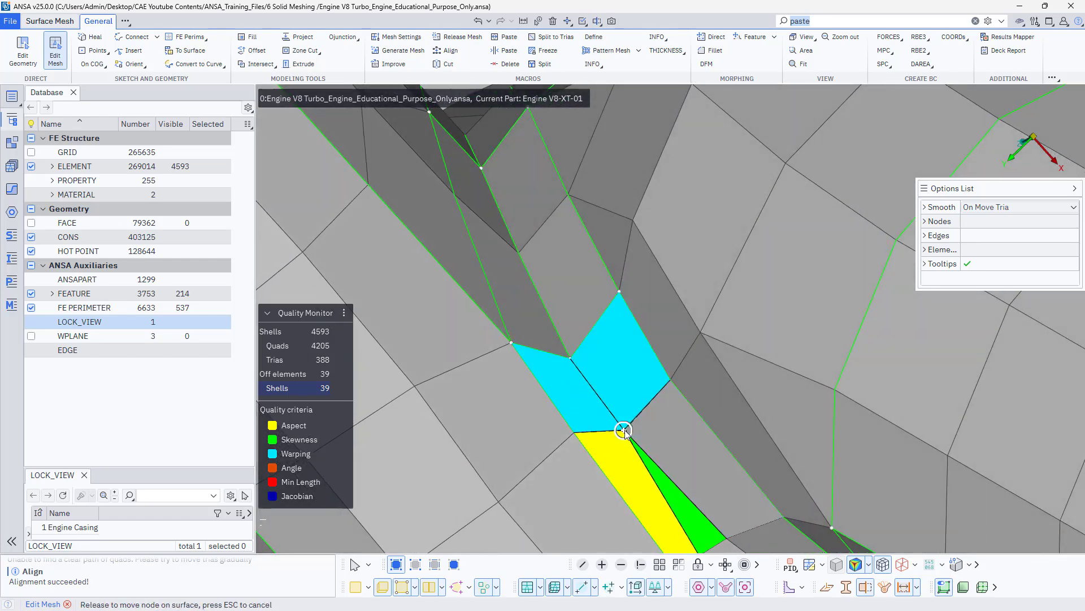
pyautogui.moveTo(624, 431); pyautogui.dragTo(625, 432)
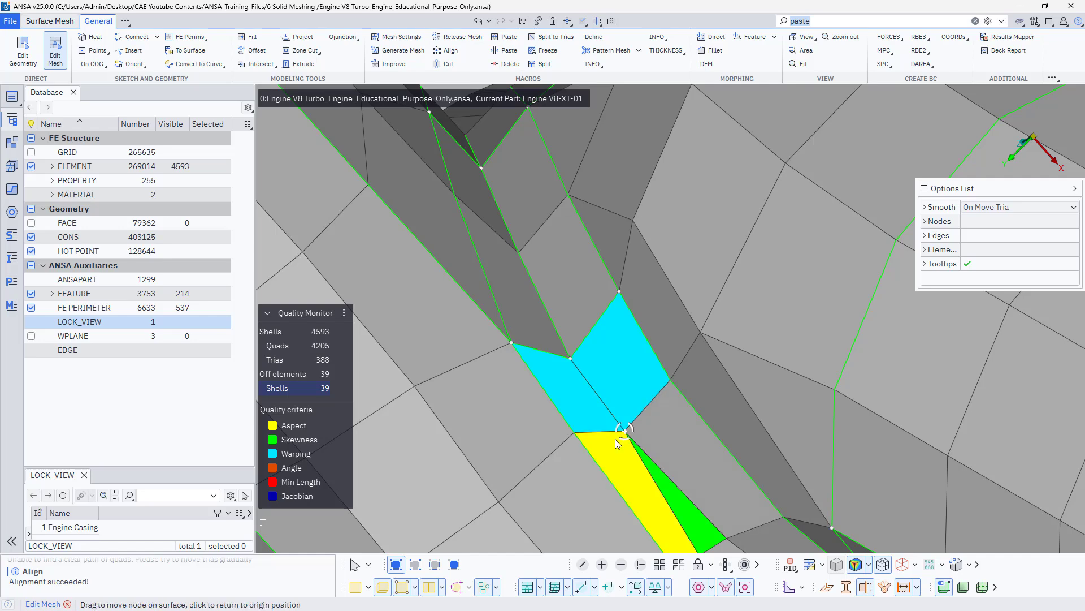
# Move the remaining inner nodes of the aspect-failing strip onto their neighbours to remove its lower narrow shells and skewed tria
pyautogui.keyDown('ctrl'); pyautogui.moveTo(615, 438); pyautogui.dragTo(533, 303, button='middle'); pyautogui.keyUp('ctrl')
pyautogui.keyDown('ctrl'); pyautogui.moveTo(547, 344); pyautogui.dragTo(548, 341); pyautogui.keyUp('ctrl')
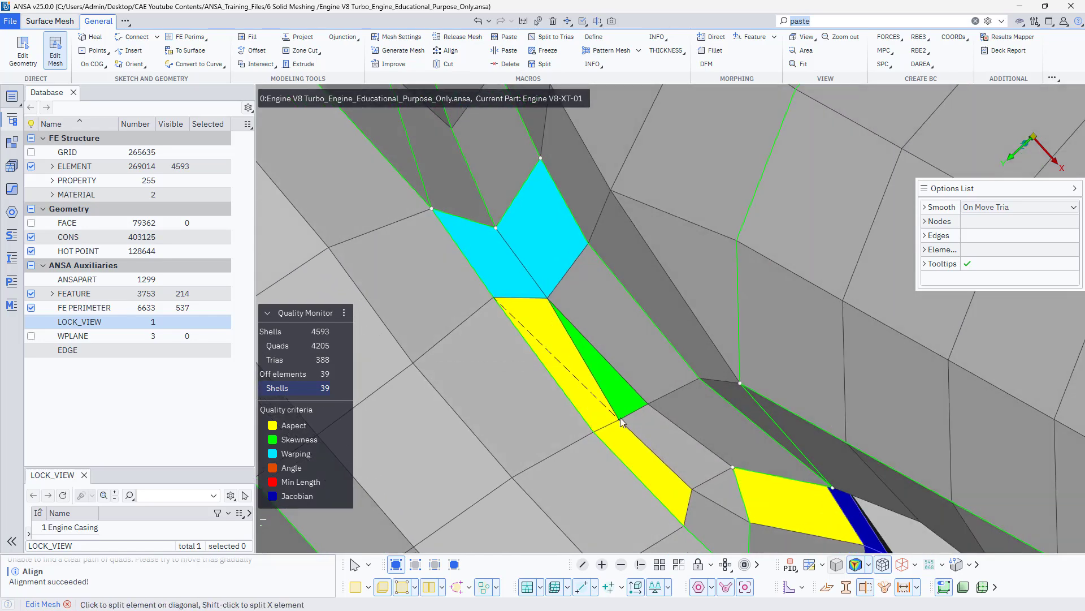
pyautogui.keyDown('ctrl'); pyautogui.moveTo(626, 415); pyautogui.dragTo(607, 380); pyautogui.keyUp('ctrl')
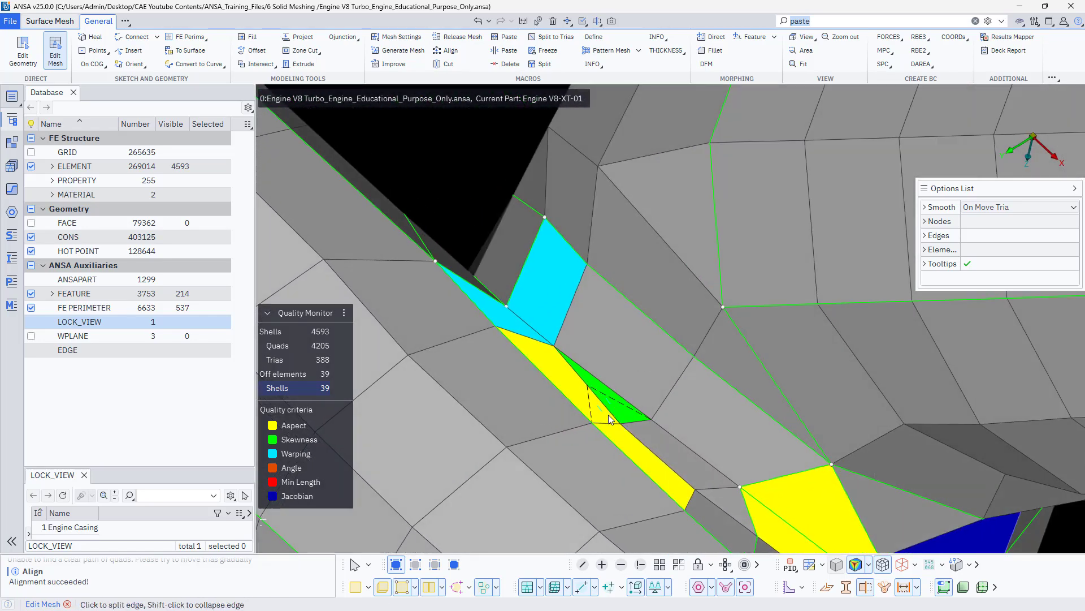
pyautogui.moveTo(618, 421); pyautogui.dragTo(642, 422)
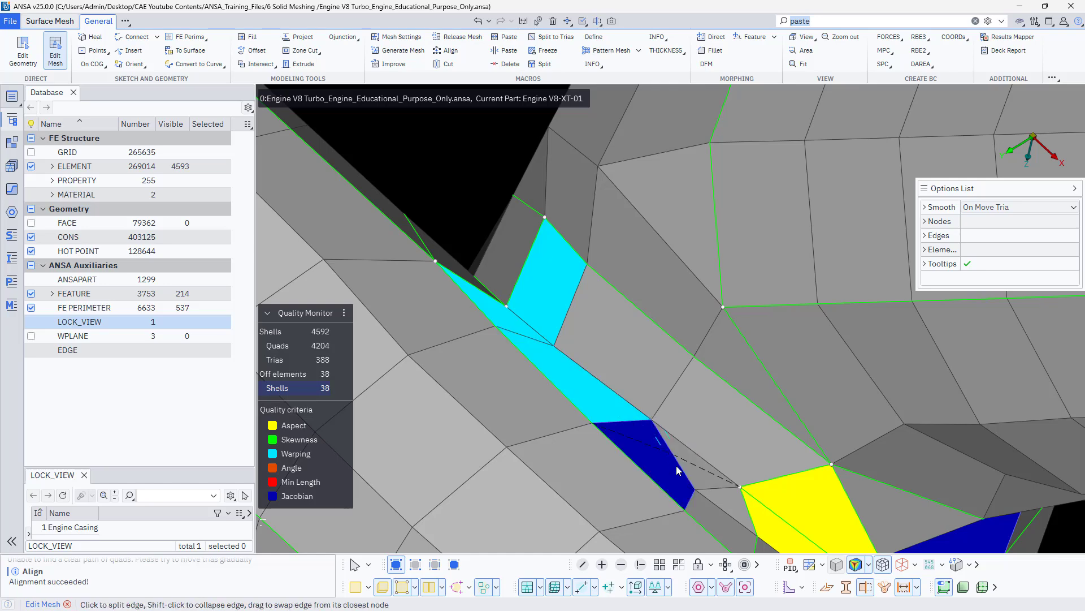
pyautogui.moveTo(696, 488); pyautogui.dragTo(740, 487)
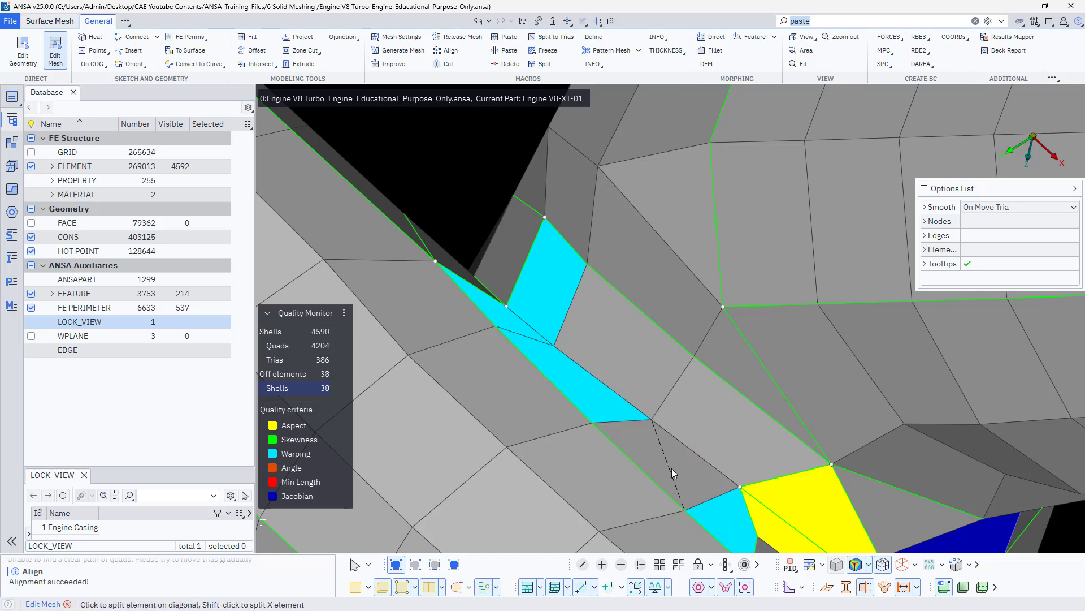
# Move the corner node of the skewness-failing tria onto the node of the adjacent narrow aspect-failing strip
pyautogui.keyDown('ctrl'); pyautogui.moveTo(672, 468); pyautogui.dragTo(571, 385, button='middle'); pyautogui.keyUp('ctrl')
pyautogui.keyDown('ctrl'); pyautogui.moveTo(571, 385); pyautogui.dragTo(597, 366); pyautogui.keyUp('ctrl')
pyautogui.scroll(-3, 610, 407)
pyautogui.scroll(5, 624, 422)
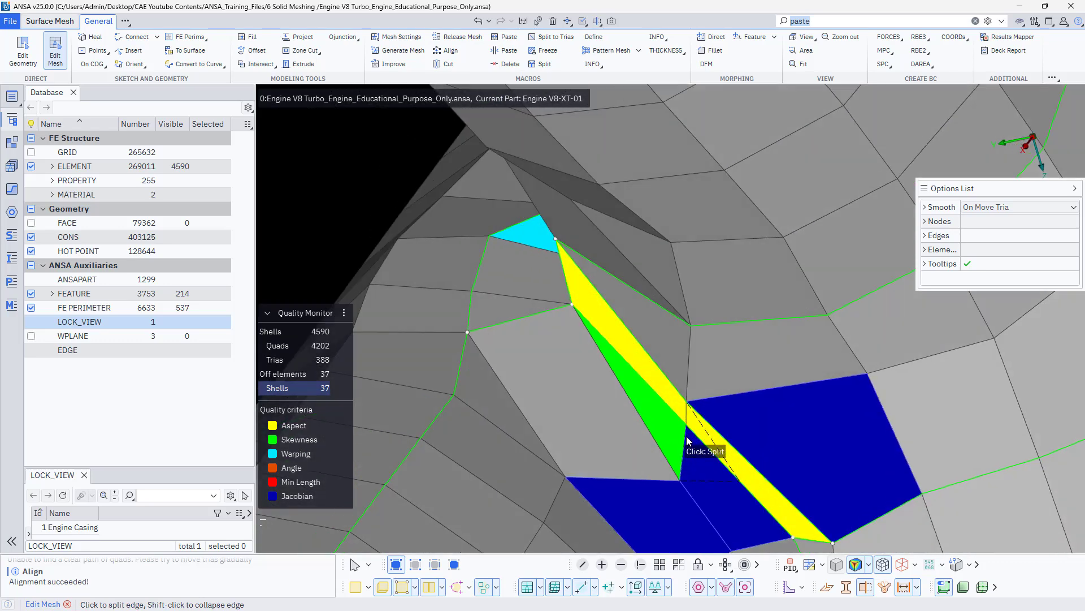
pyautogui.keyDown('ctrl'); pyautogui.moveTo(687, 437); pyautogui.dragTo(687, 426); pyautogui.keyUp('ctrl')
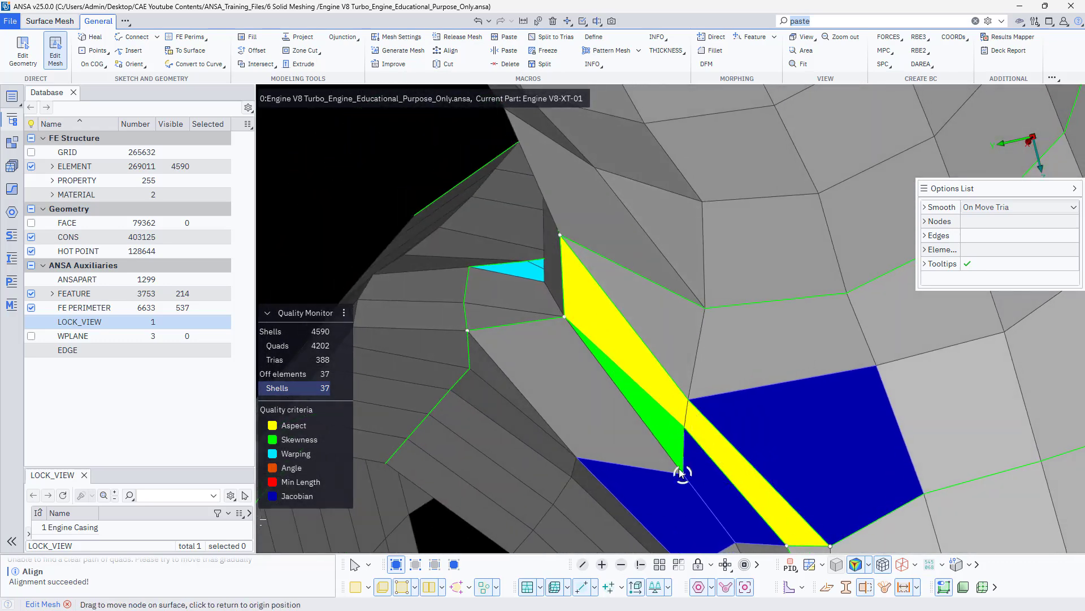
pyautogui.moveTo(683, 473); pyautogui.dragTo(685, 428)
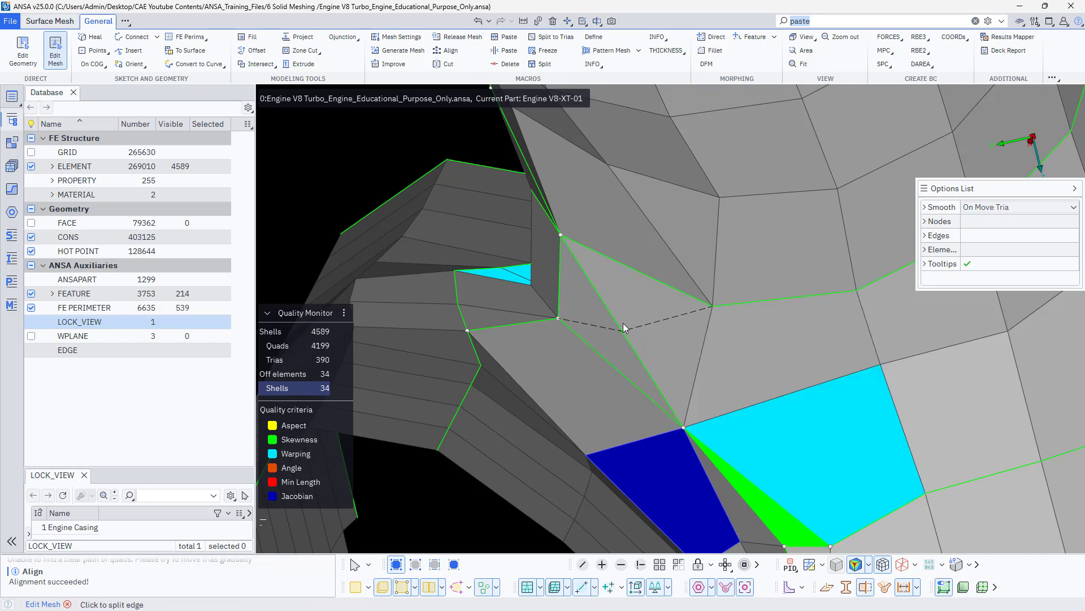
# Collapse the thin skewness-failing tria beside the large warping-failing quad by merging its two closest perimeter nodes
pyautogui.keyDown('ctrl'); pyautogui.moveTo(686, 449); pyautogui.dragTo(562, 253, button='middle'); pyautogui.keyUp('ctrl')
pyautogui.keyDown('ctrl'); pyautogui.moveTo(562, 253); pyautogui.dragTo(540, 295); pyautogui.keyUp('ctrl')
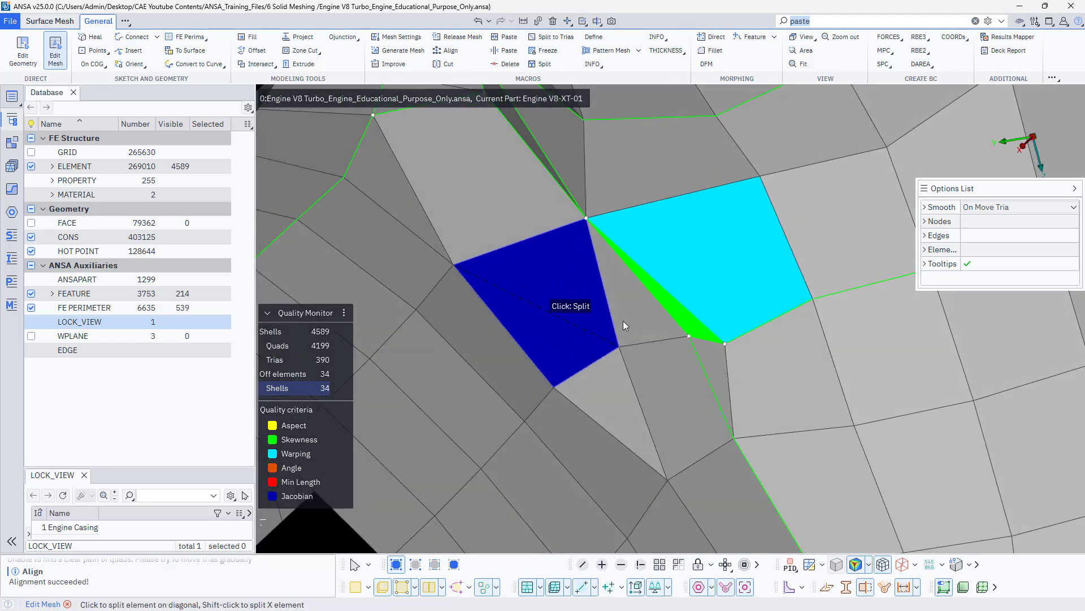
pyautogui.moveTo(726, 350); pyautogui.dragTo(688, 341)
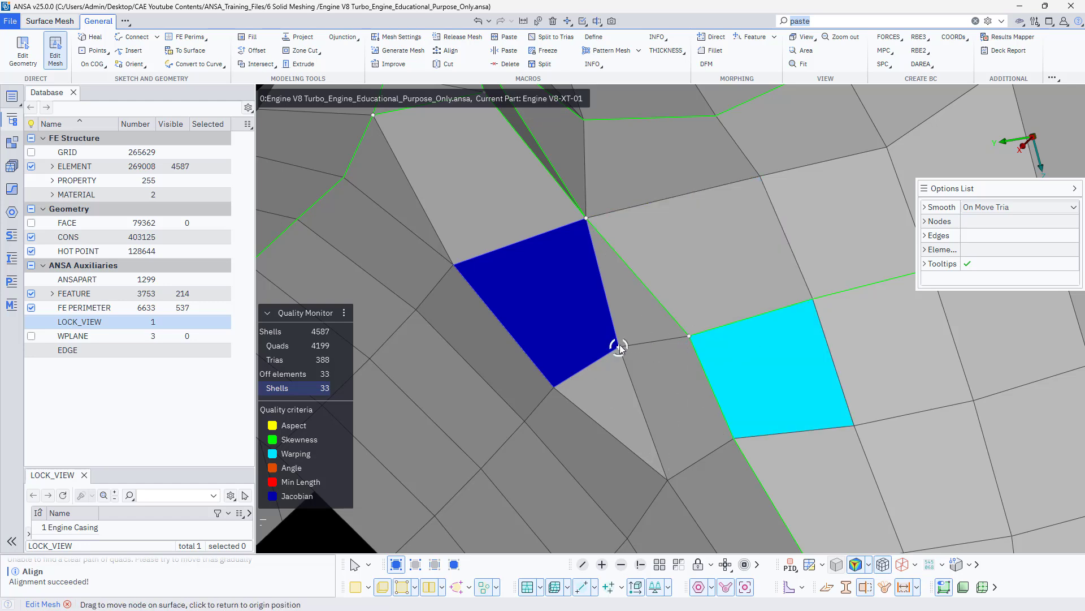
# Shift the lower corner node of the large Jacobian-failing quad slightly inward to improve its shape
pyautogui.click(486, 249)
pyautogui.keyDown('ctrl'); pyautogui.moveTo(506, 286); pyautogui.dragTo(479, 281); pyautogui.keyUp('ctrl')
pyautogui.moveTo(540, 246); pyautogui.dragTo(466, 262)
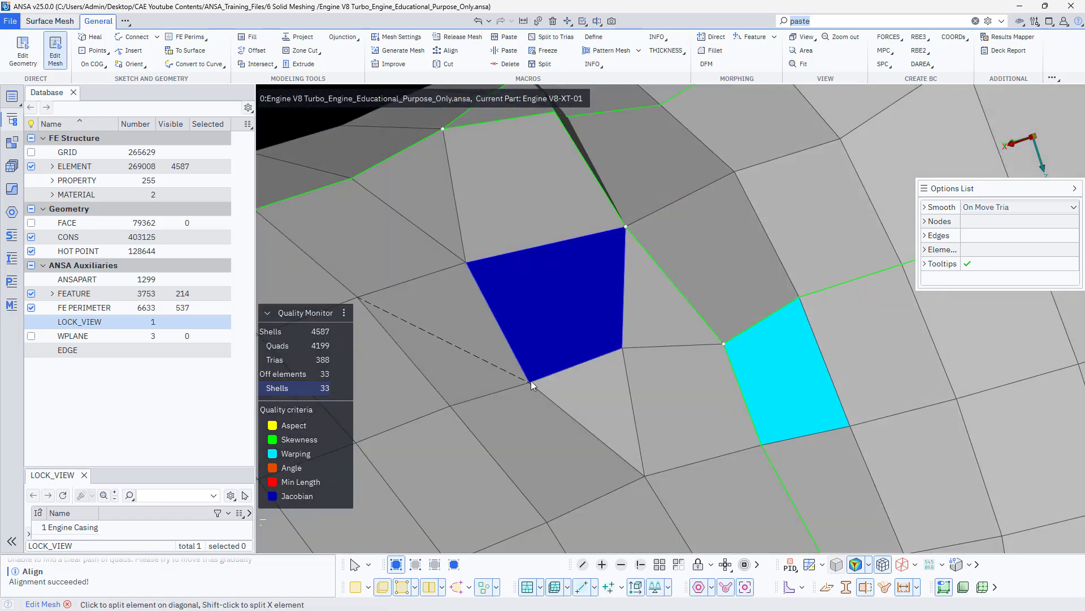
pyautogui.moveTo(529, 382); pyautogui.dragTo(539, 368)
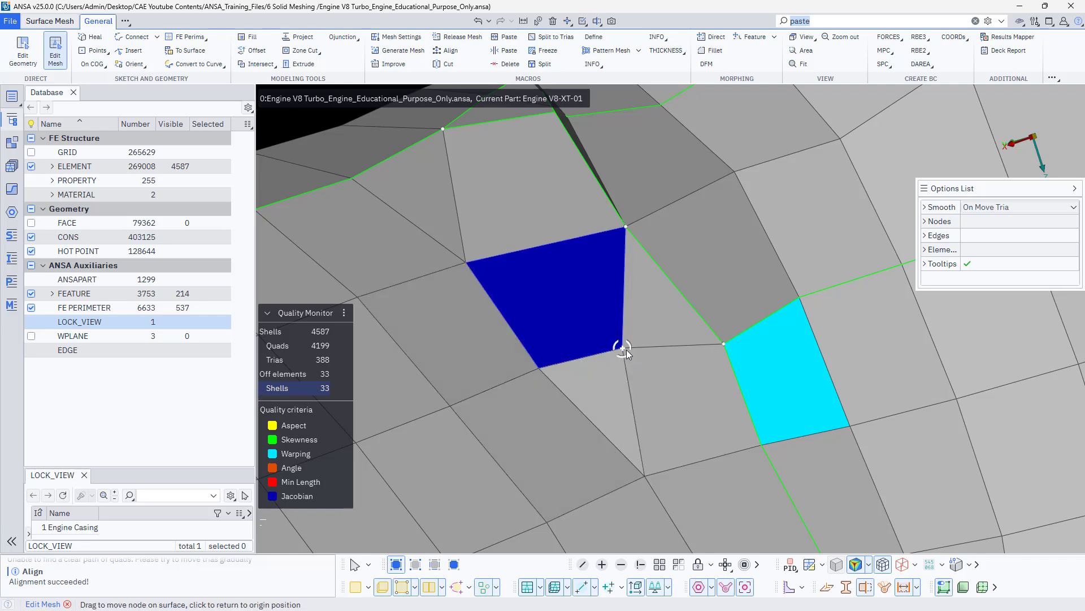
pyautogui.scroll(-3, 620, 361)
# Fix the remaining Jacobian-failing quad and nearby warping-failing shells by brushing them with Mesh Brush in Fix Quality mode
pyautogui.keyDown('ctrl'); pyautogui.moveTo(592, 393); pyautogui.dragTo(661, 439); pyautogui.keyUp('ctrl')
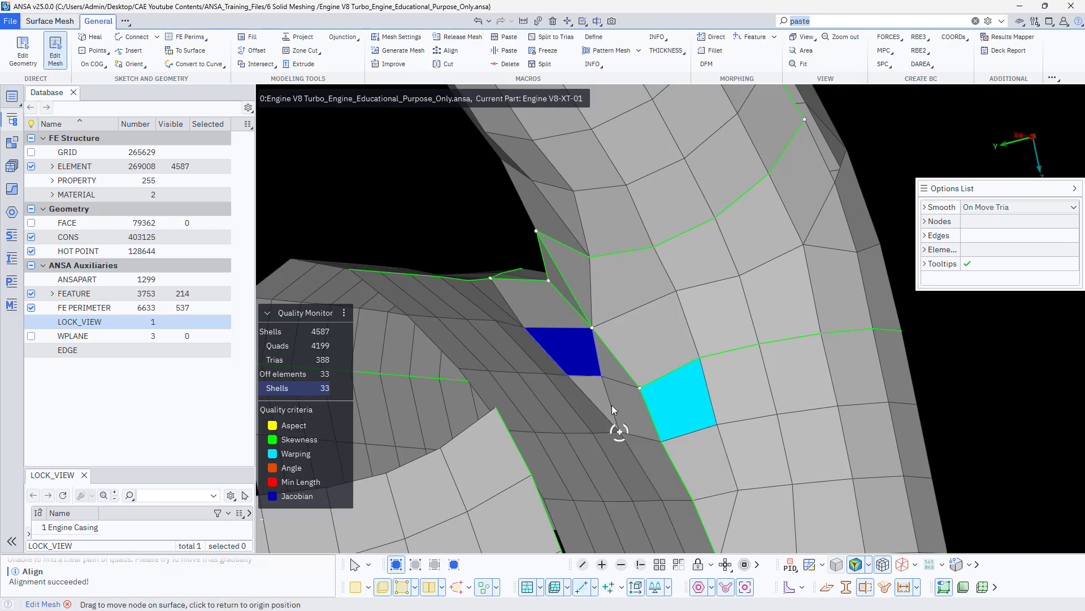
pyautogui.rightClick(576, 351)
pyautogui.click(618, 408)
pyautogui.moveTo(578, 360)
pyautogui.mouseDown()
pyautogui.moveTo(689, 434)
pyautogui.moveTo(585, 409)
pyautogui.moveTo(604, 422)
pyautogui.moveTo(358, 225)
pyautogui.moveTo(476, 374)
pyautogui.moveTo(465, 371)
pyautogui.mouseUp()
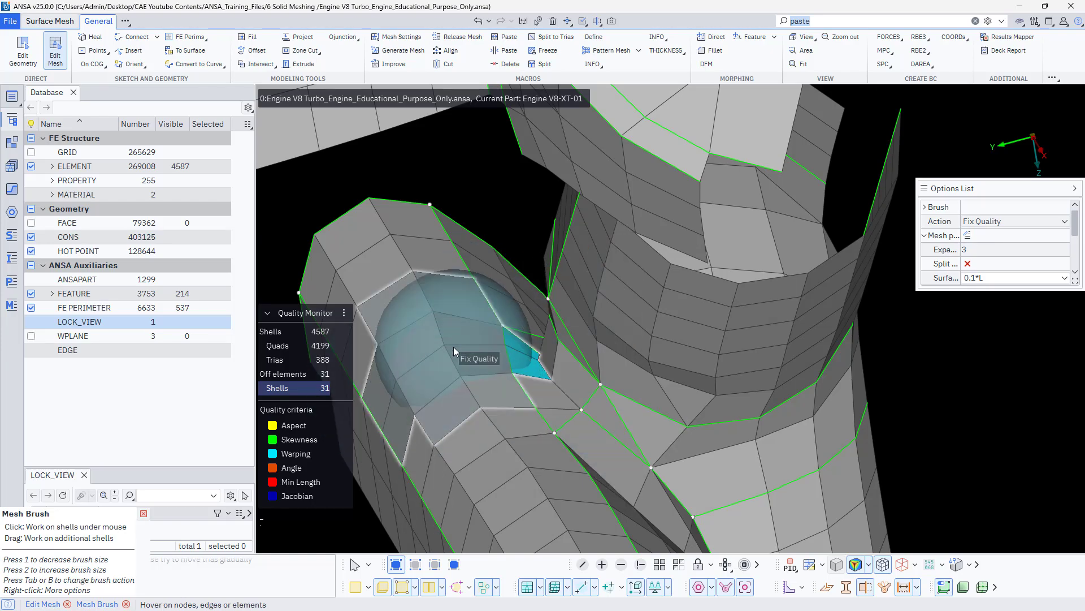
pyautogui.moveTo(453, 347)
pyautogui.keyDown('ctrl'); pyautogui.mouseDown()
pyautogui.moveTo(484, 391)
pyautogui.moveTo(493, 323)
pyautogui.mouseUp(); pyautogui.keyUp('ctrl')
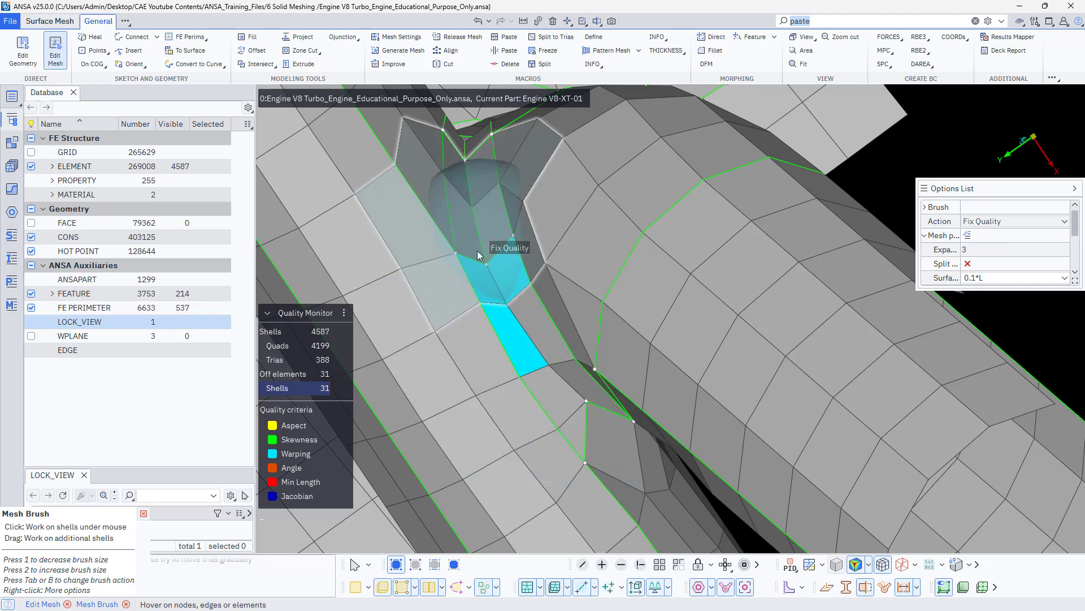
pyautogui.click(506, 64)
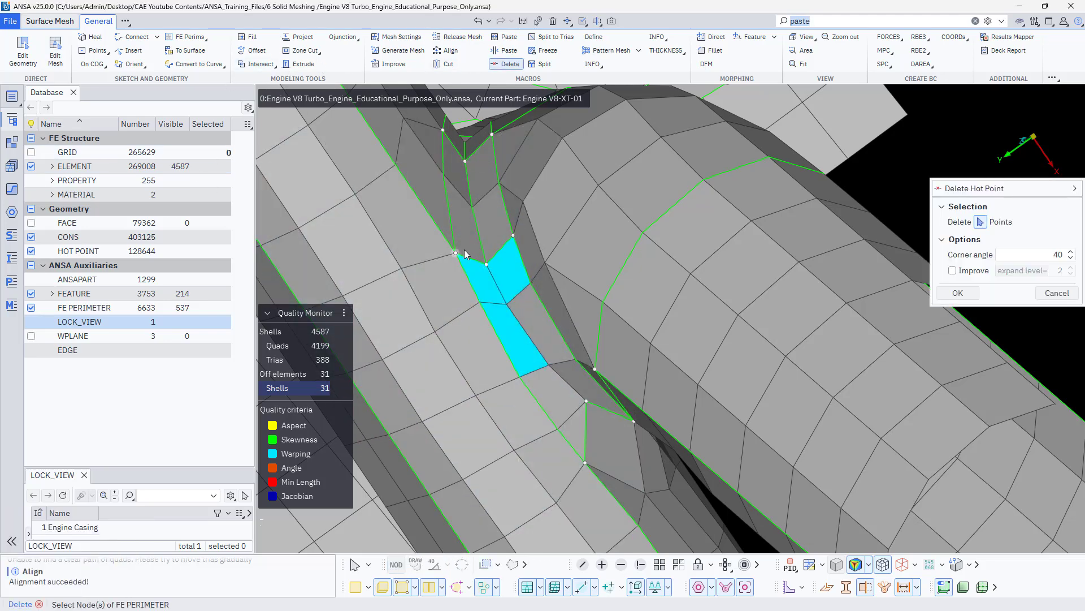
pyautogui.click(487, 263)
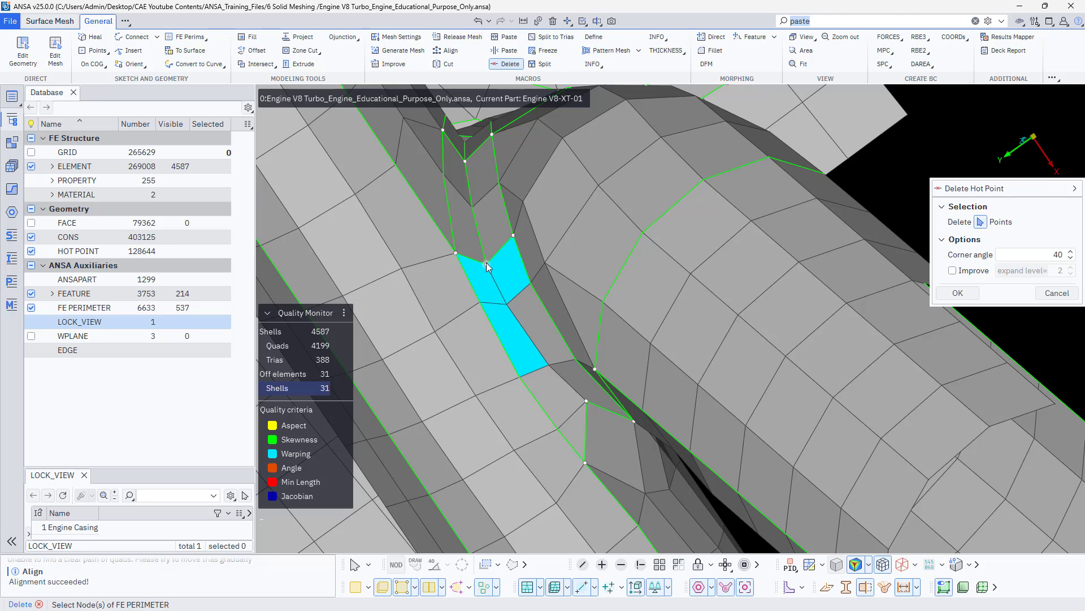
pyautogui.click(56, 57)
# Shift the corner nodes of the warping-failing quads along the narrow curved strip to even out their shape
pyautogui.scroll(3, 506, 314)
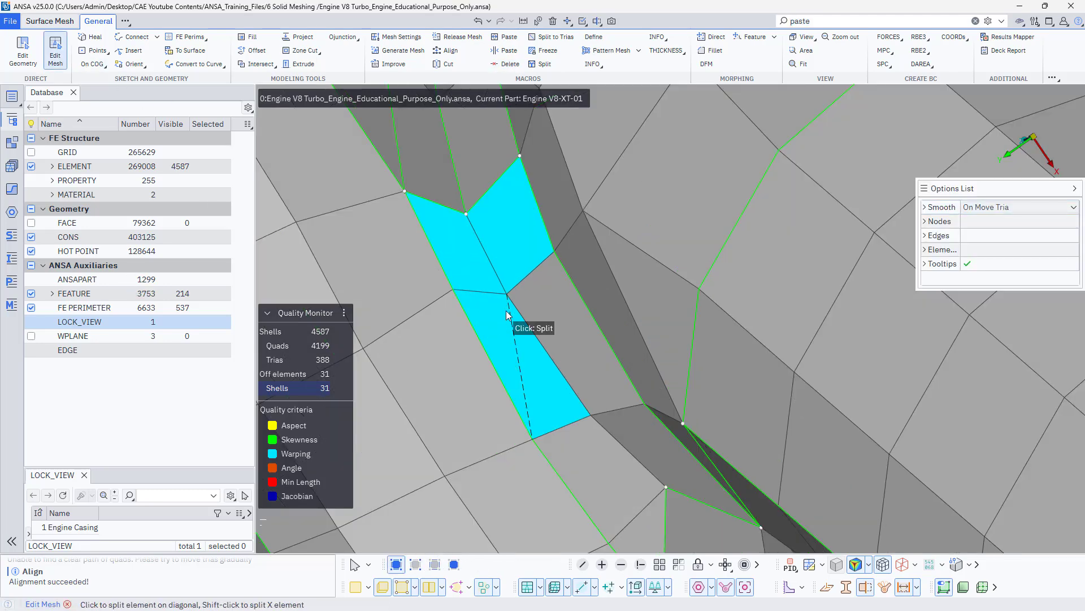
pyautogui.keyDown('ctrl'); pyautogui.moveTo(505, 295); pyautogui.dragTo(477, 294); pyautogui.keyUp('ctrl')
pyautogui.moveTo(406, 234); pyautogui.dragTo(418, 190)
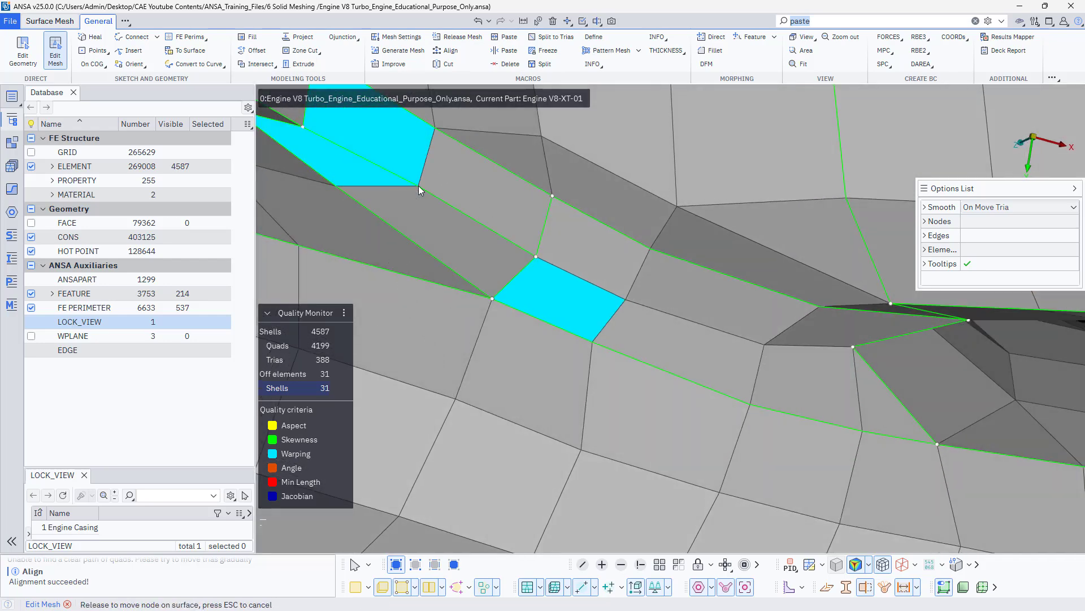
pyautogui.keyDown('ctrl'); pyautogui.moveTo(571, 321); pyautogui.dragTo(731, 314); pyautogui.keyUp('ctrl')
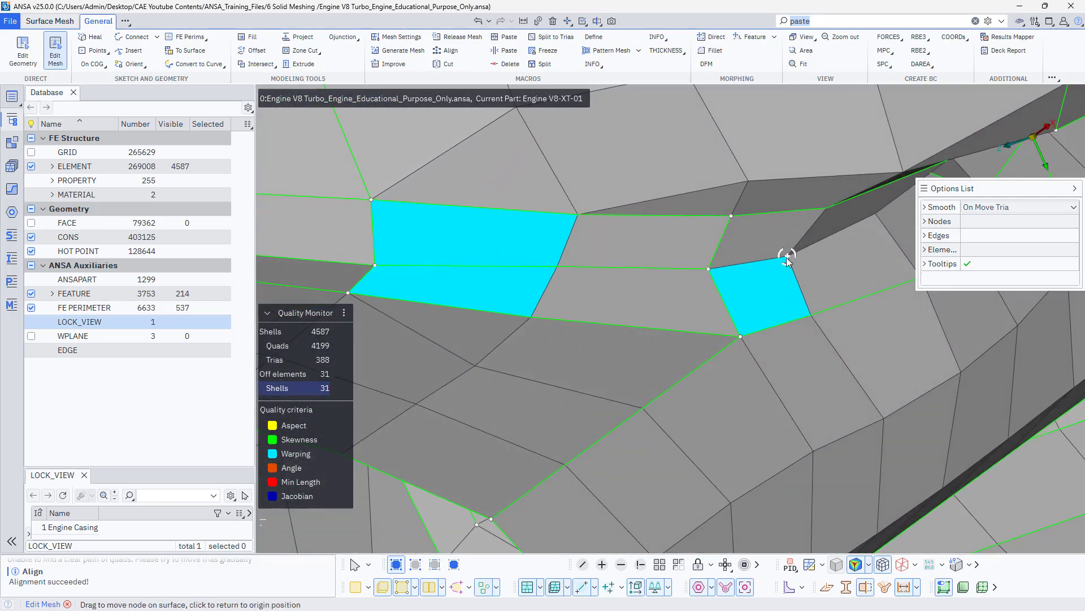
pyautogui.moveTo(788, 259)
pyautogui.mouseDown()
pyautogui.moveTo(779, 258)
pyautogui.moveTo(788, 257)
pyautogui.mouseUp()
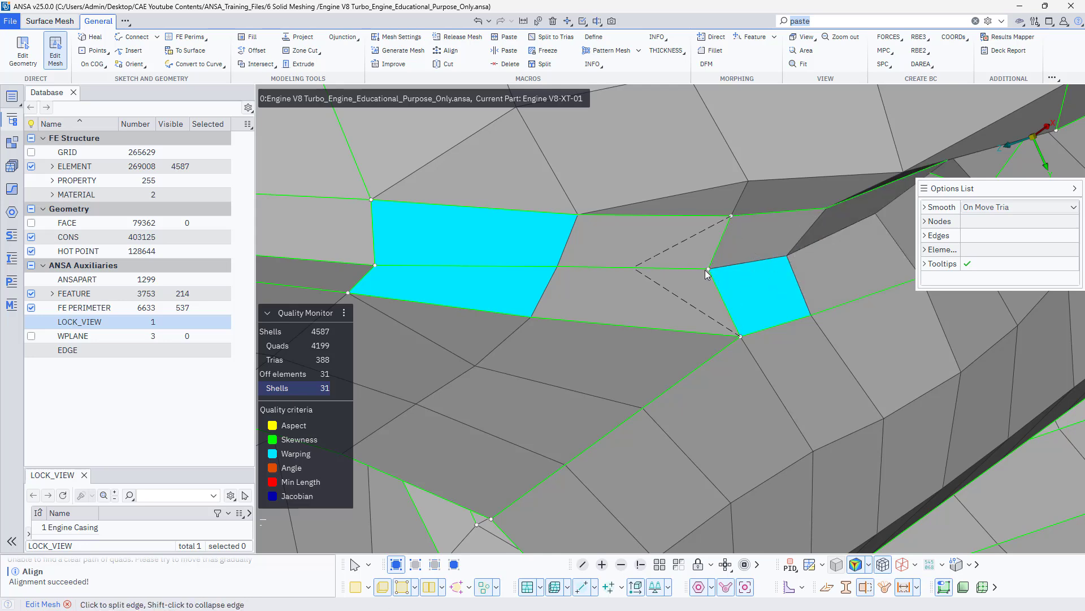
pyautogui.moveTo(708, 271); pyautogui.dragTo(700, 337)
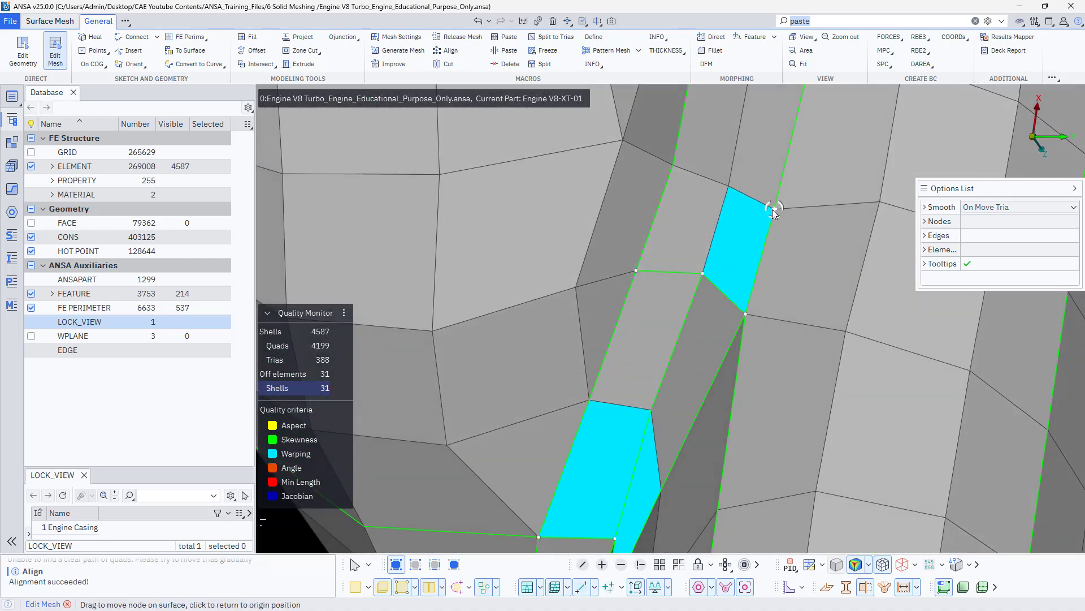
# Move the perimeter nodes of the warping-failing quad beside the strip and brush the area with Mesh Brush in Fix Quality mode
pyautogui.moveTo(773, 210); pyautogui.dragTo(776, 207)
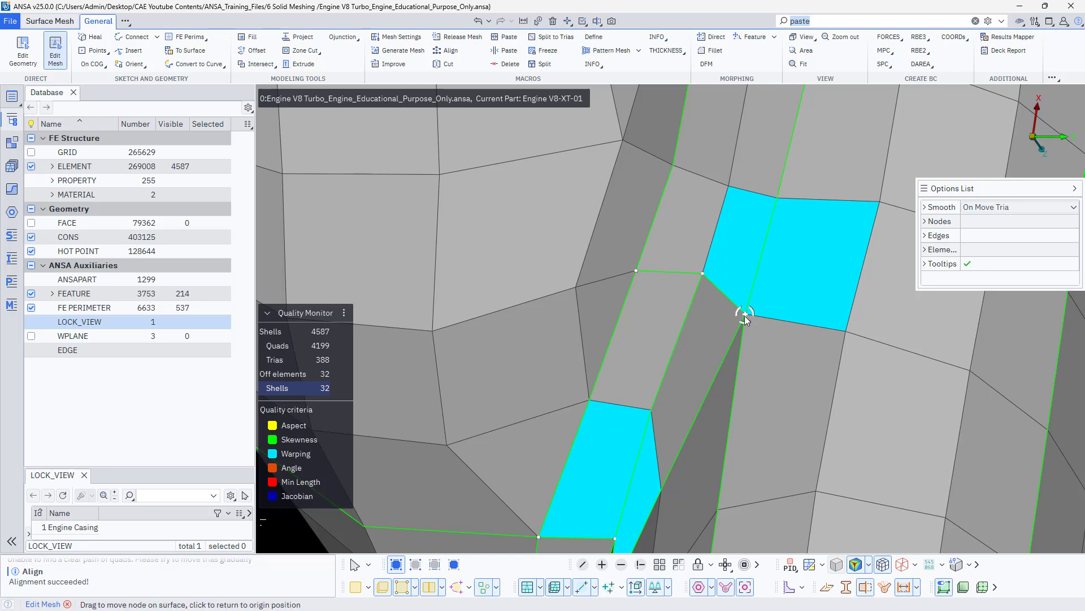
pyautogui.moveTo(745, 314)
pyautogui.mouseDown()
pyautogui.moveTo(750, 297)
pyautogui.moveTo(700, 389)
pyautogui.moveTo(629, 463)
pyautogui.moveTo(619, 296)
pyautogui.moveTo(557, 553)
pyautogui.mouseUp()
pyautogui.rightClick(714, 317)
pyautogui.click(746, 371)
pyautogui.scroll(-5, 545, 442)
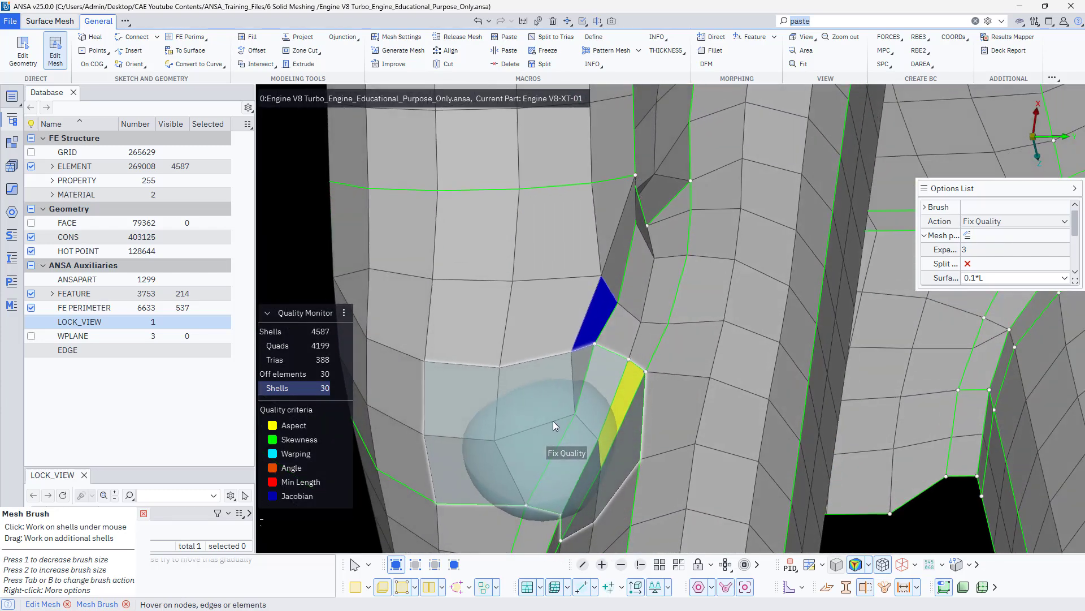
pyautogui.keyDown('ctrl'); pyautogui.moveTo(553, 421); pyautogui.dragTo(622, 388); pyautogui.keyUp('ctrl')
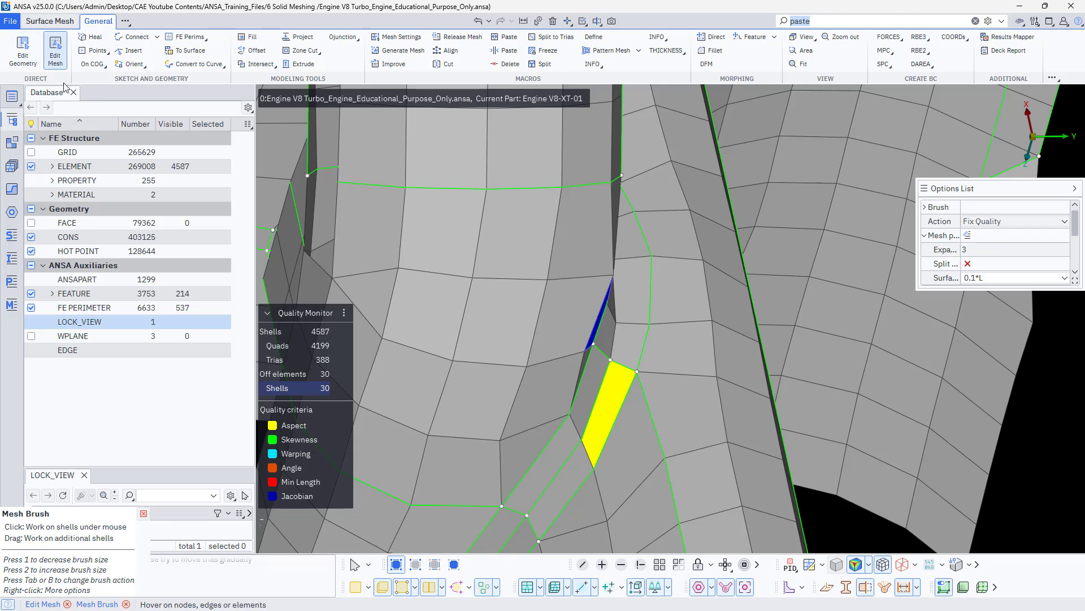
pyautogui.press('Escape')
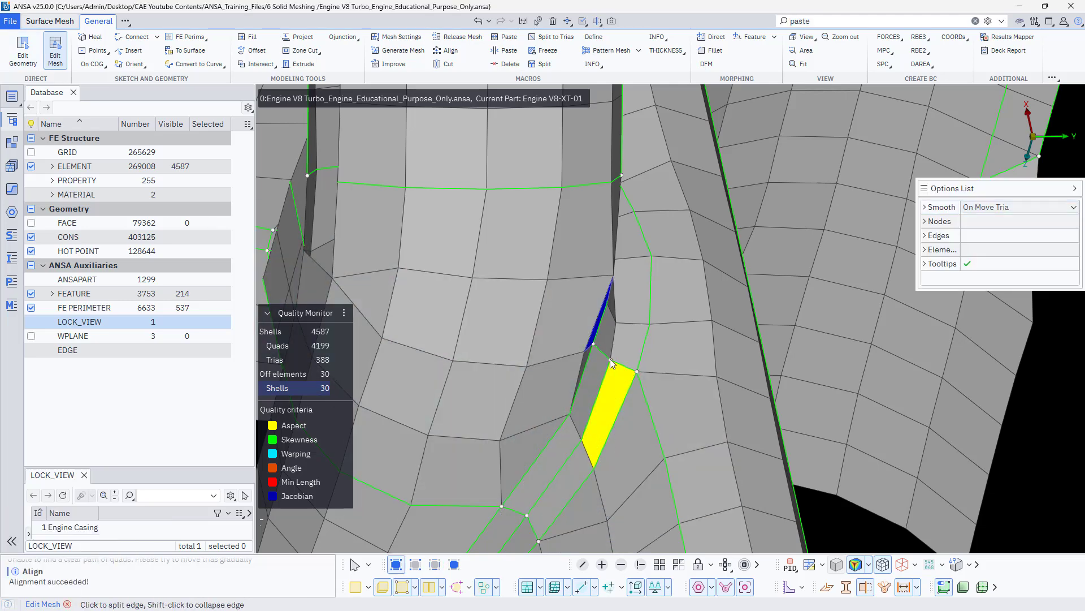
# Reposition the interior and perimeter corner nodes around the Jacobian-failing quad above the strip to open up its shape
pyautogui.keyDown('ctrl'); pyautogui.moveTo(611, 360); pyautogui.dragTo(586, 352); pyautogui.keyUp('ctrl')
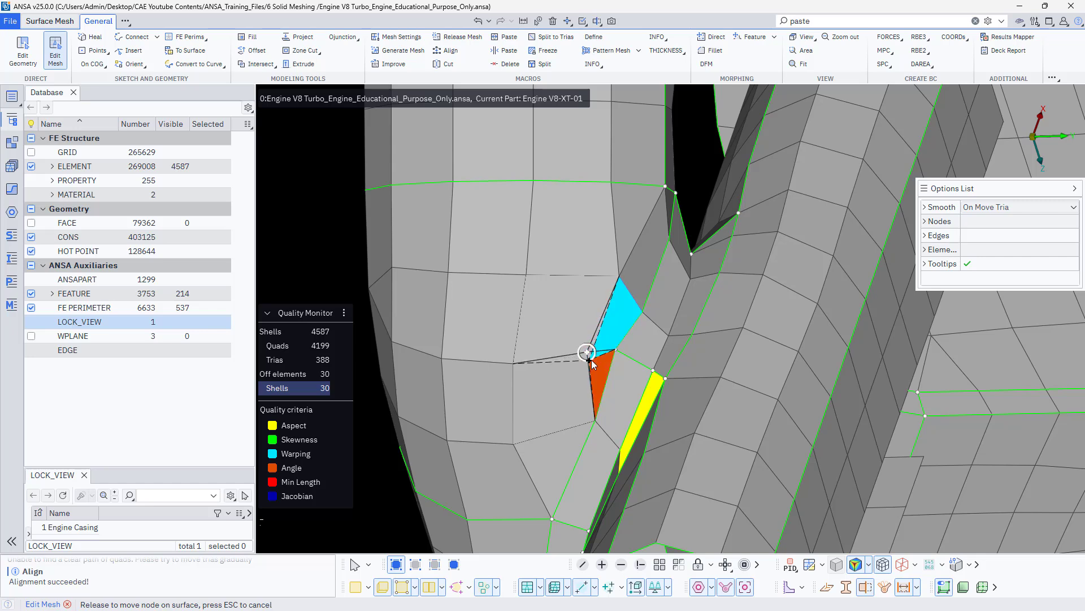
pyautogui.moveTo(586, 352); pyautogui.dragTo(587, 352)
pyautogui.moveTo(587, 352); pyautogui.dragTo(626, 362)
pyautogui.scroll(3, 622, 356)
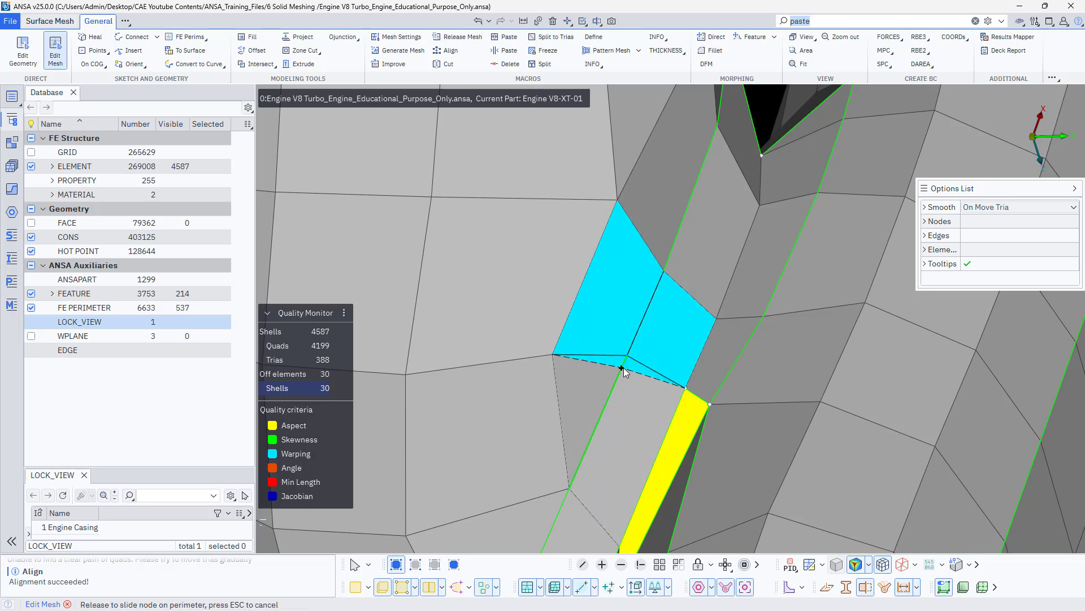
pyautogui.moveTo(662, 273); pyautogui.dragTo(662, 271)
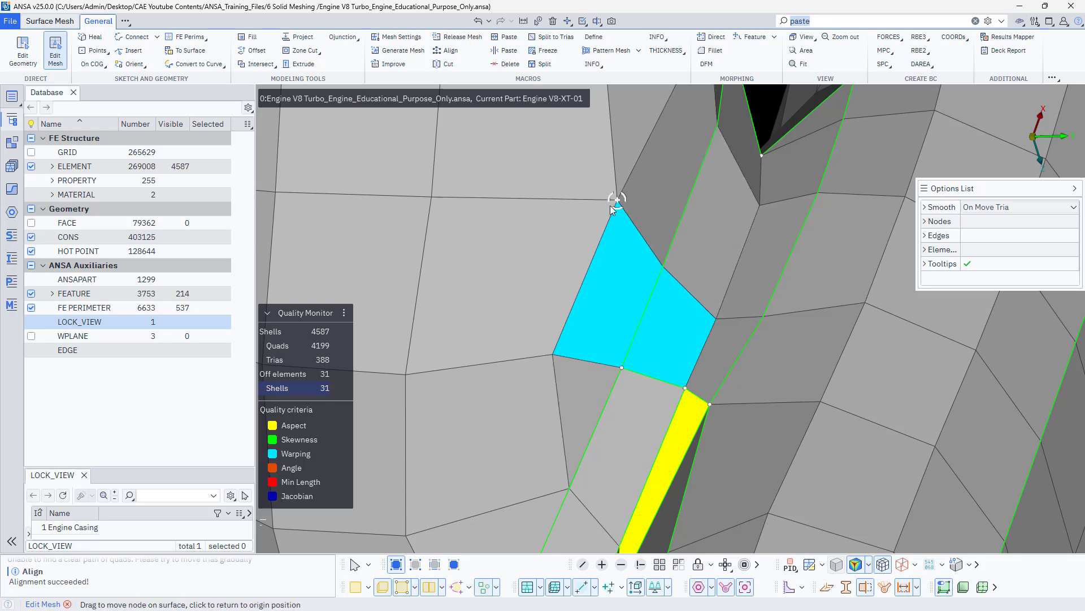
pyautogui.moveTo(617, 200); pyautogui.dragTo(605, 206)
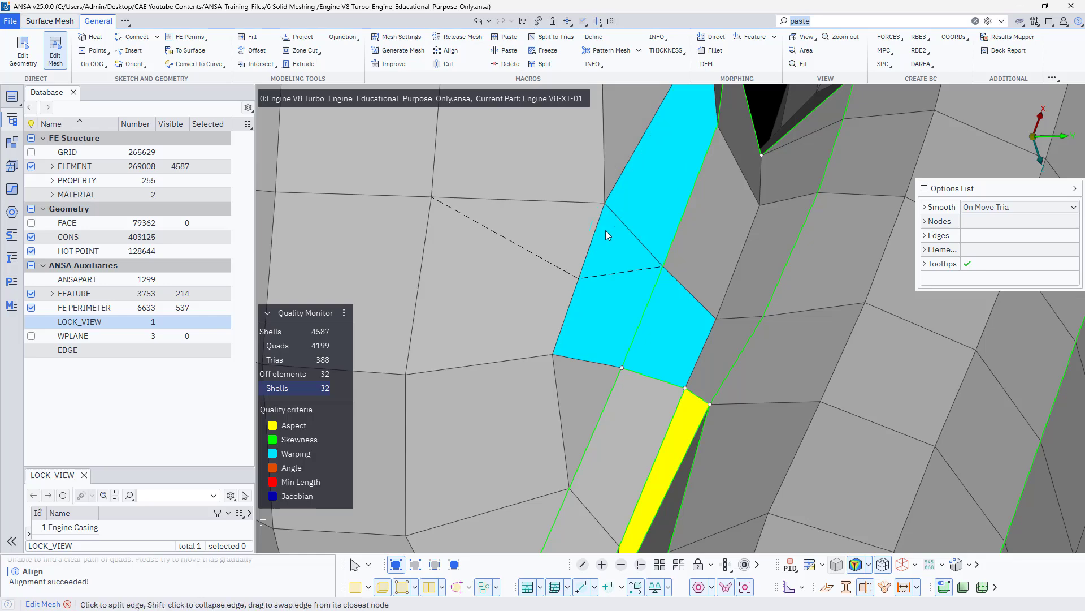
# Fix the warping-failing quads above the strip by brushing them with Mesh Brush in Fix Quality mode
pyautogui.rightClick(606, 230)
pyautogui.click(627, 266)
pyautogui.click(616, 230)
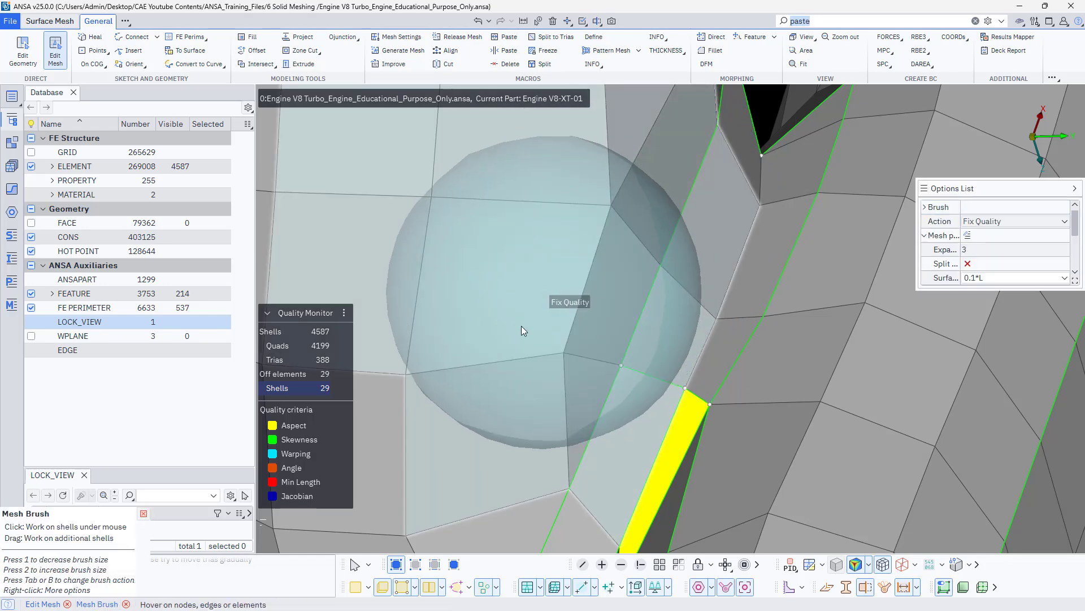
pyautogui.scroll(-3, 507, 381)
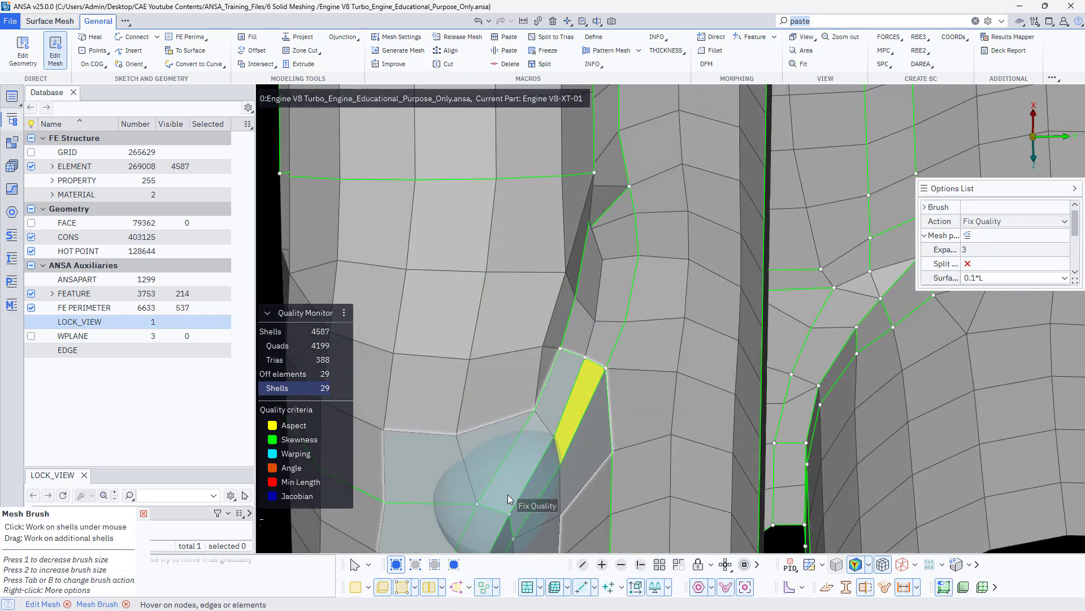
pyautogui.press('Escape')
# Shift the two end nodes of the narrow aspect-failing quad to shorten it
pyautogui.scroll(3, 561, 459)
pyautogui.keyDown('ctrl'); pyautogui.moveTo(575, 443); pyautogui.dragTo(541, 452); pyautogui.keyUp('ctrl')
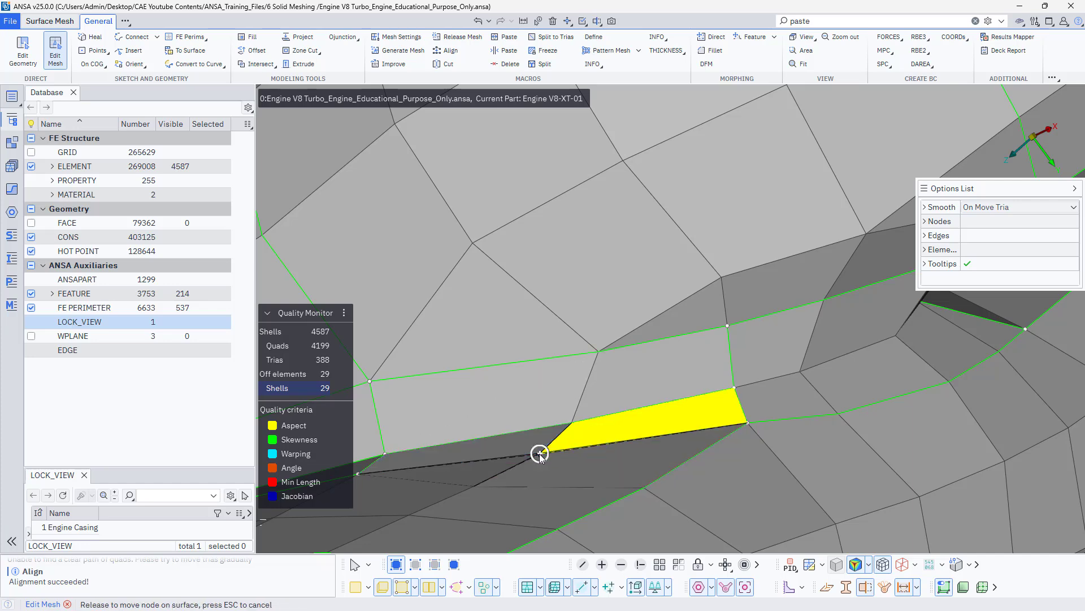
pyautogui.moveTo(735, 388); pyautogui.dragTo(733, 384)
pyautogui.moveTo(746, 422); pyautogui.dragTo(734, 422)
# Brush the Jacobian- and warping-failing shells around the strip's end with Mesh Brush in Fix Quality mode
pyautogui.rightClick(674, 447)
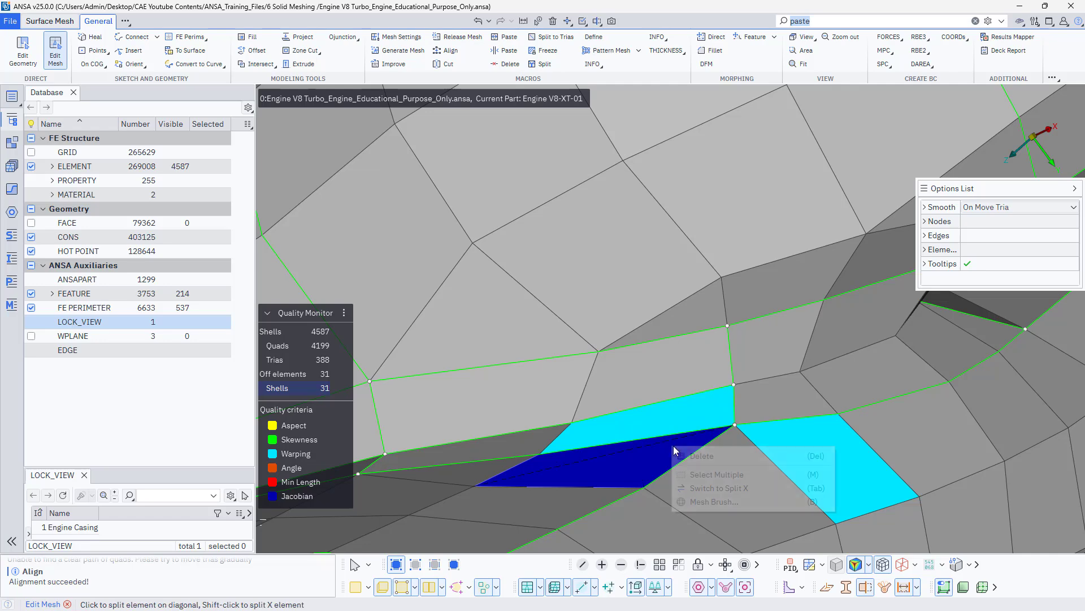
pyautogui.click(692, 498)
pyautogui.click(596, 460)
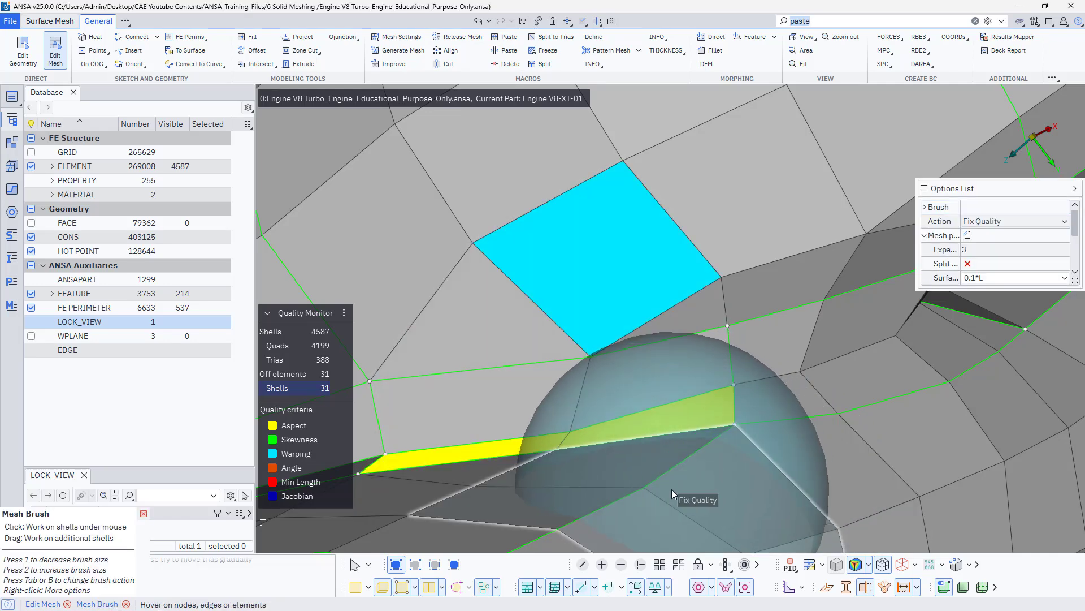
pyautogui.click(478, 444)
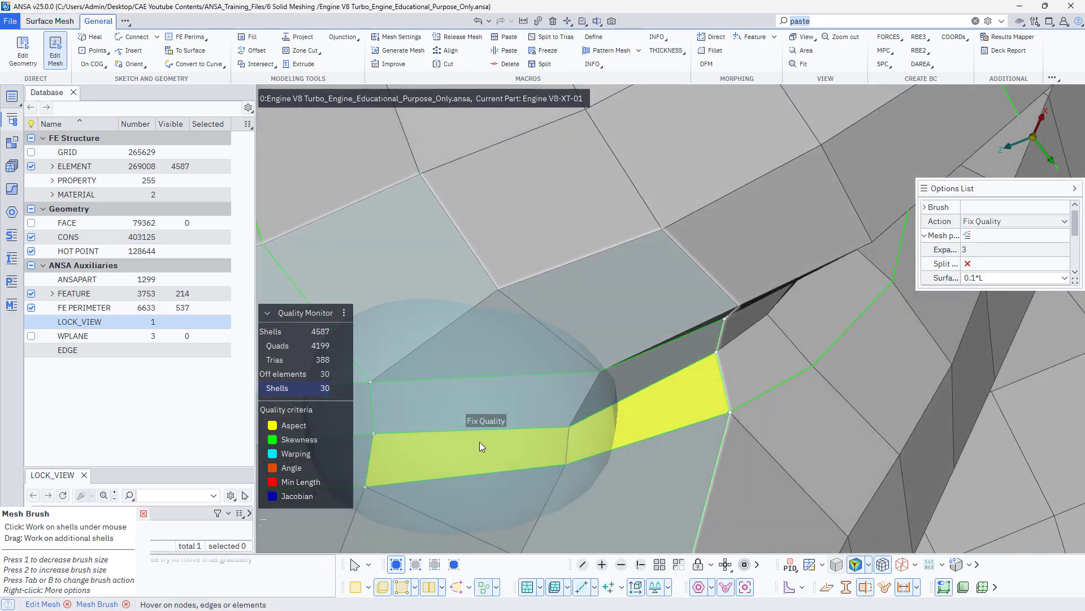
pyautogui.press('Escape')
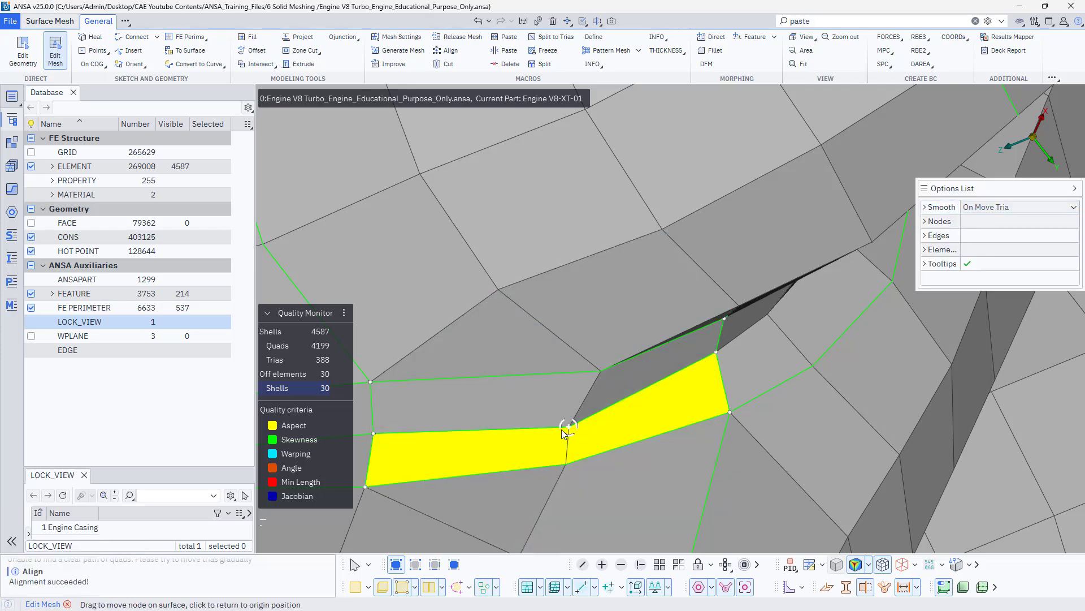
# Widen the two aspect-failing strip quads by moving their shared node, and fix the remaining warping-failing quad with Mesh Brush in Fix Quality mode
pyautogui.moveTo(569, 427); pyautogui.dragTo(581, 418)
pyautogui.scroll(-4, 569, 444)
pyautogui.moveTo(565, 452)
pyautogui.keyDown('ctrl'); pyautogui.mouseDown()
pyautogui.moveTo(527, 391)
pyautogui.moveTo(660, 456)
pyautogui.moveTo(571, 478)
pyautogui.moveTo(548, 448)
pyautogui.moveTo(593, 455)
pyautogui.moveTo(600, 443)
pyautogui.moveTo(549, 461)
pyautogui.moveTo(572, 451)
pyautogui.moveTo(619, 462)
pyautogui.moveTo(616, 452)
pyautogui.moveTo(658, 463)
pyautogui.mouseUp(); pyautogui.keyUp('ctrl')
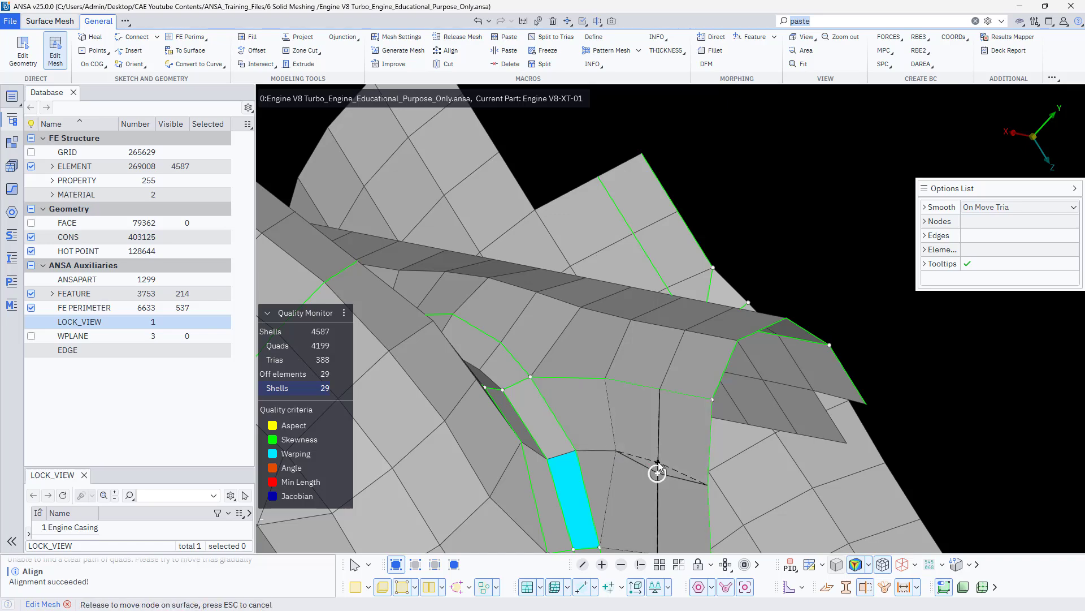
pyautogui.keyDown('ctrl'); pyautogui.moveTo(575, 471); pyautogui.dragTo(547, 440); pyautogui.keyUp('ctrl')
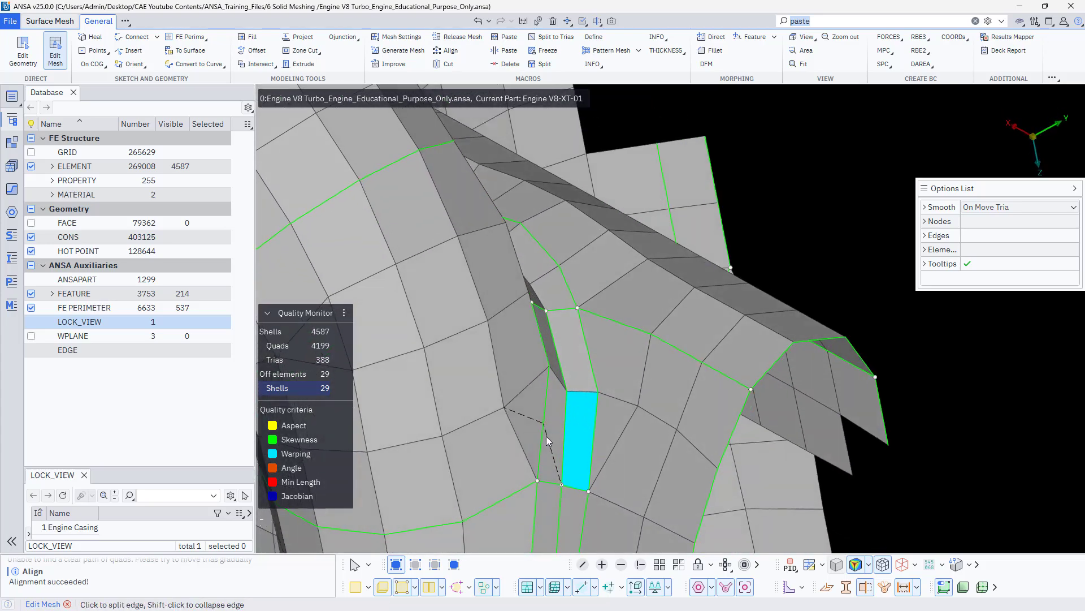
pyautogui.rightClick(555, 436)
pyautogui.click(585, 494)
pyautogui.click(587, 416)
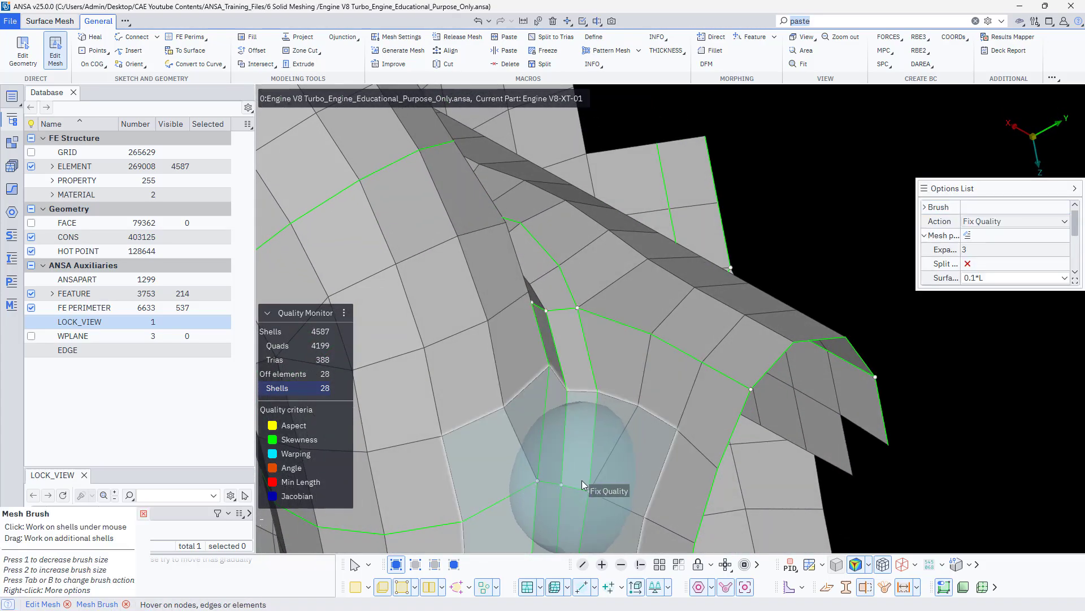
# Inspect the visible mesh patches of the casing for remaining shells that fail the quality criteria
pyautogui.scroll(-3, 533, 414)
pyautogui.moveTo(533, 418)
pyautogui.keyDown('ctrl'); pyautogui.mouseDown()
pyautogui.moveTo(474, 474)
pyautogui.moveTo(479, 531)
pyautogui.mouseUp(); pyautogui.keyUp('ctrl')
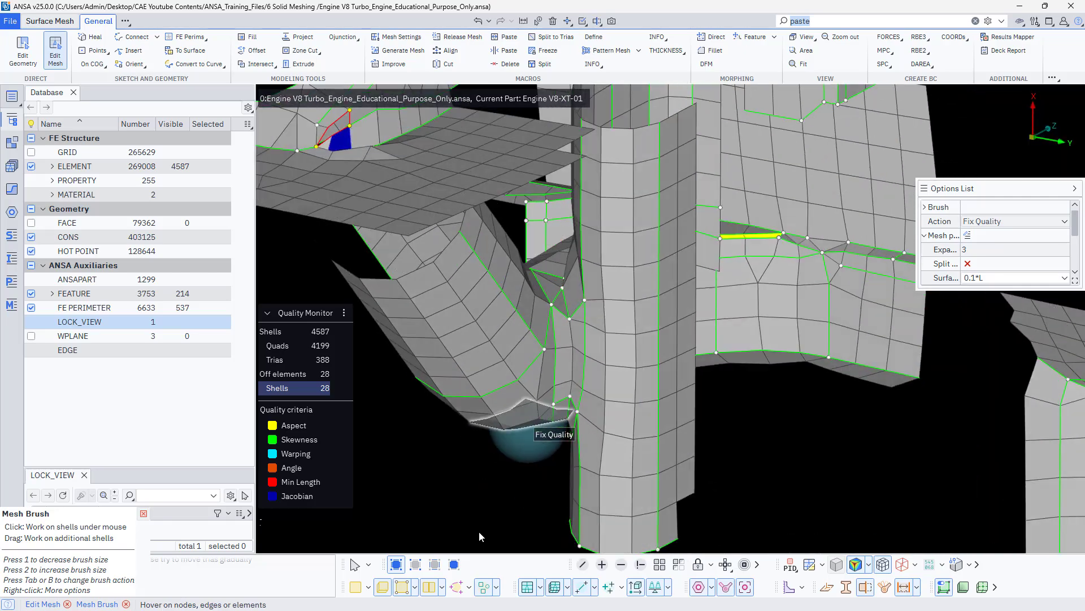
pyautogui.scroll(-3, 491, 464)
pyautogui.scroll(5, 621, 357)
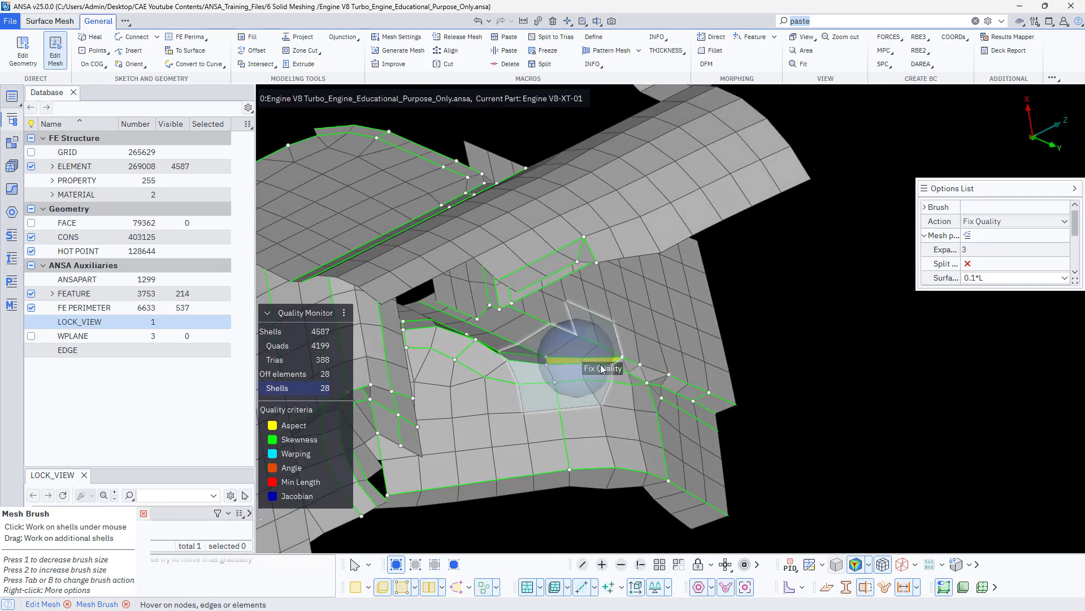
pyautogui.scroll(2, 559, 396)
pyautogui.moveTo(560, 396)
pyautogui.keyDown('ctrl'); pyautogui.mouseDown()
pyautogui.moveTo(589, 488)
pyautogui.moveTo(588, 447)
pyautogui.mouseUp(); pyautogui.keyUp('ctrl')
pyautogui.scroll(-5, 683, 423)
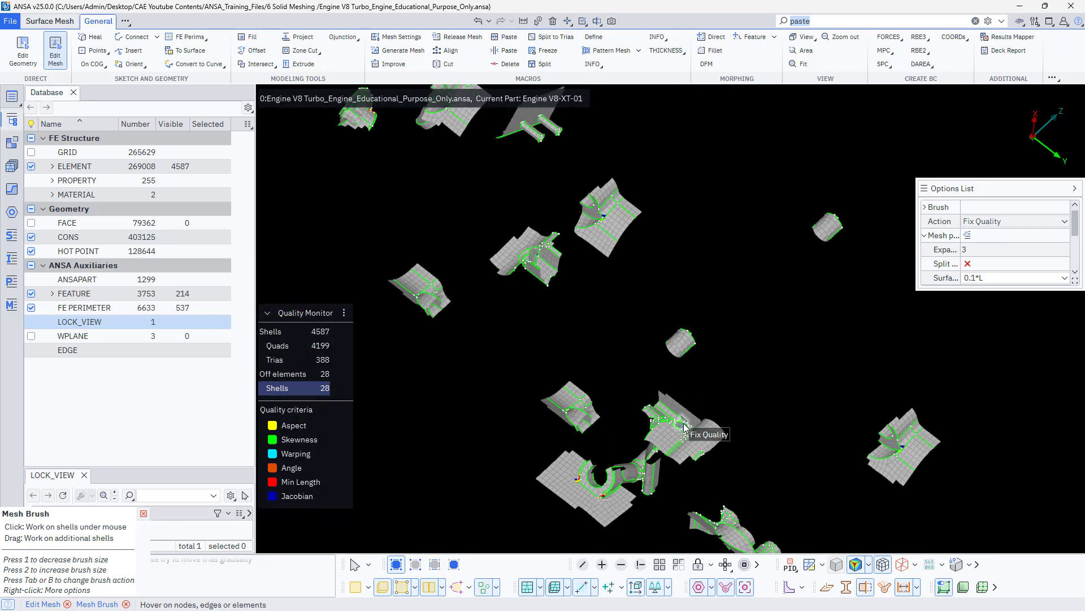
pyautogui.scroll(5, 621, 489)
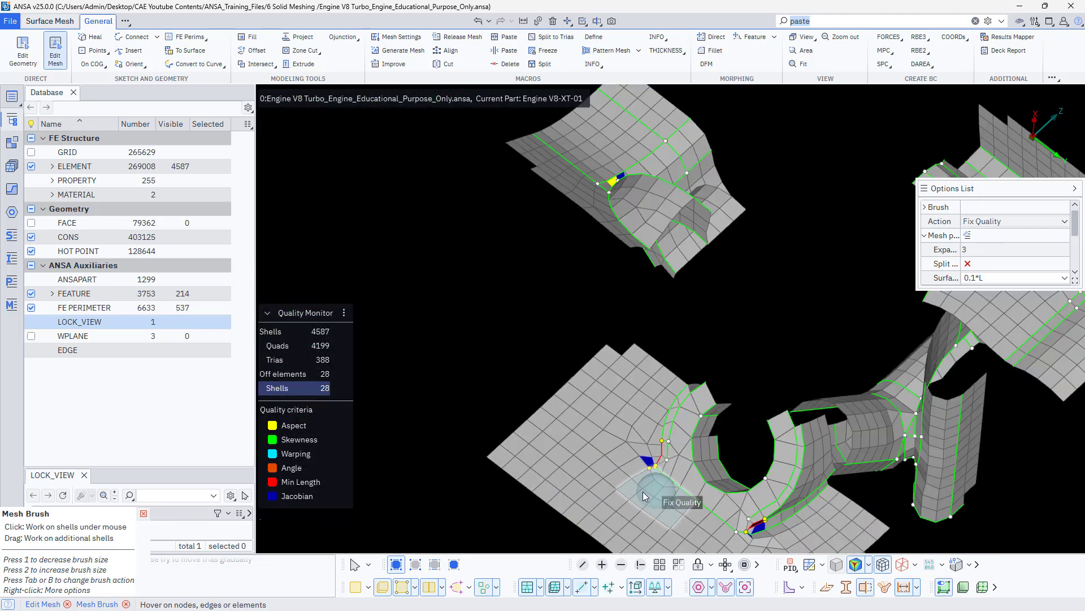
pyautogui.scroll(5, 594, 164)
pyautogui.moveTo(607, 208)
pyautogui.keyDown('ctrl'); pyautogui.mouseDown()
pyautogui.moveTo(645, 309)
pyautogui.moveTo(597, 318)
pyautogui.moveTo(618, 303)
pyautogui.mouseUp(); pyautogui.keyUp('ctrl')
pyautogui.scroll(-3, 617, 310)
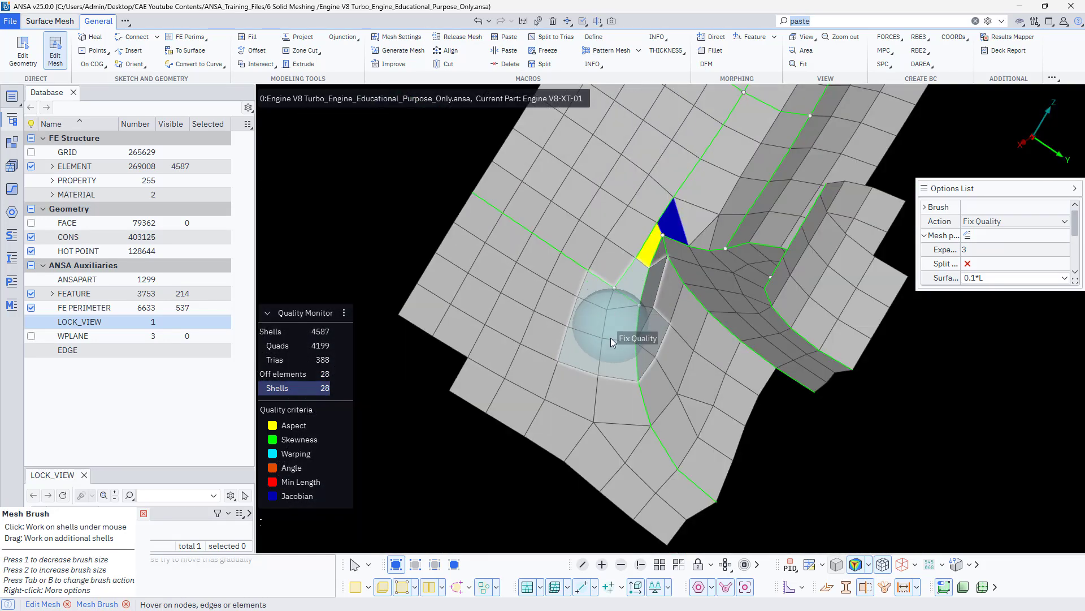
pyautogui.scroll(-3, 609, 340)
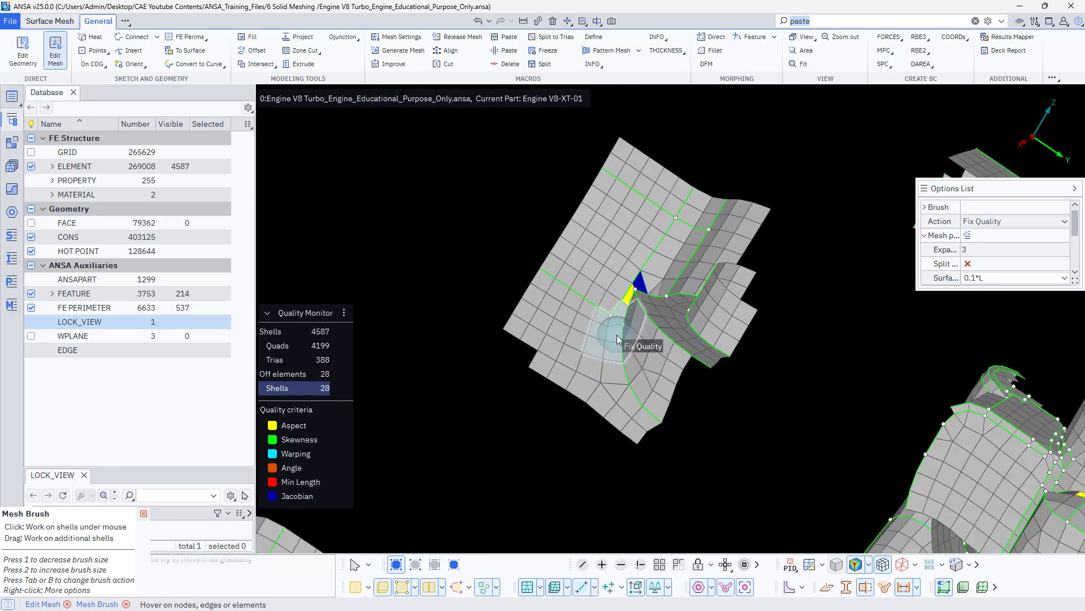
pyautogui.scroll(-2, 620, 333)
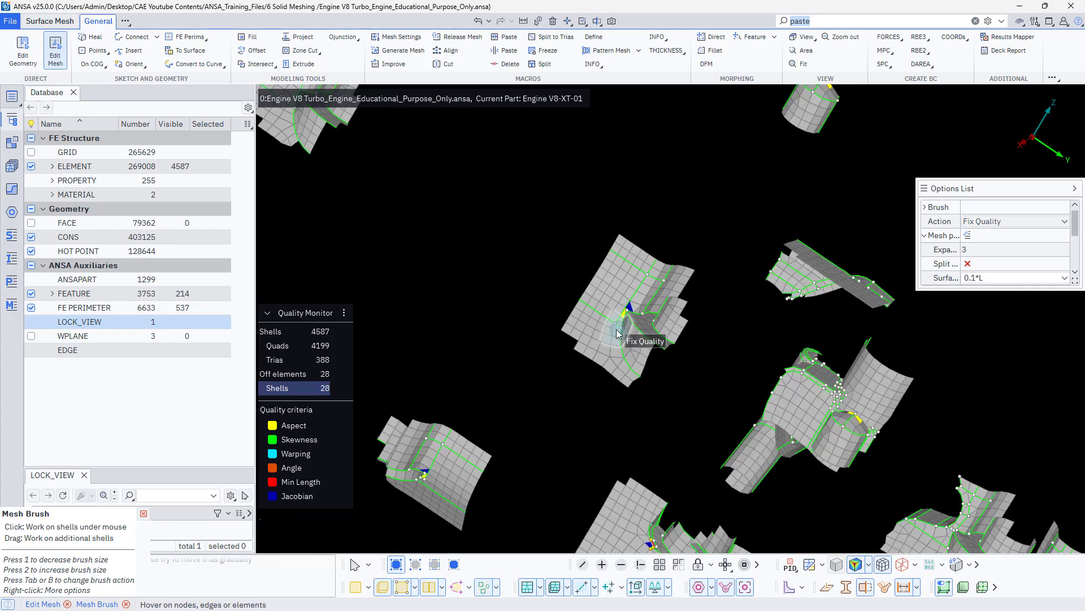
pyautogui.scroll(-3, 616, 331)
# Move the upper corner node of the aspect-failing quad at the groove's base inward and fix the neighbouring quad with Mesh Brush in Fix Quality mode
pyautogui.keyDown('ctrl'); pyautogui.moveTo(491, 332); pyautogui.dragTo(557, 512, button='middle'); pyautogui.keyUp('ctrl')
pyautogui.scroll(5, 452, 361)
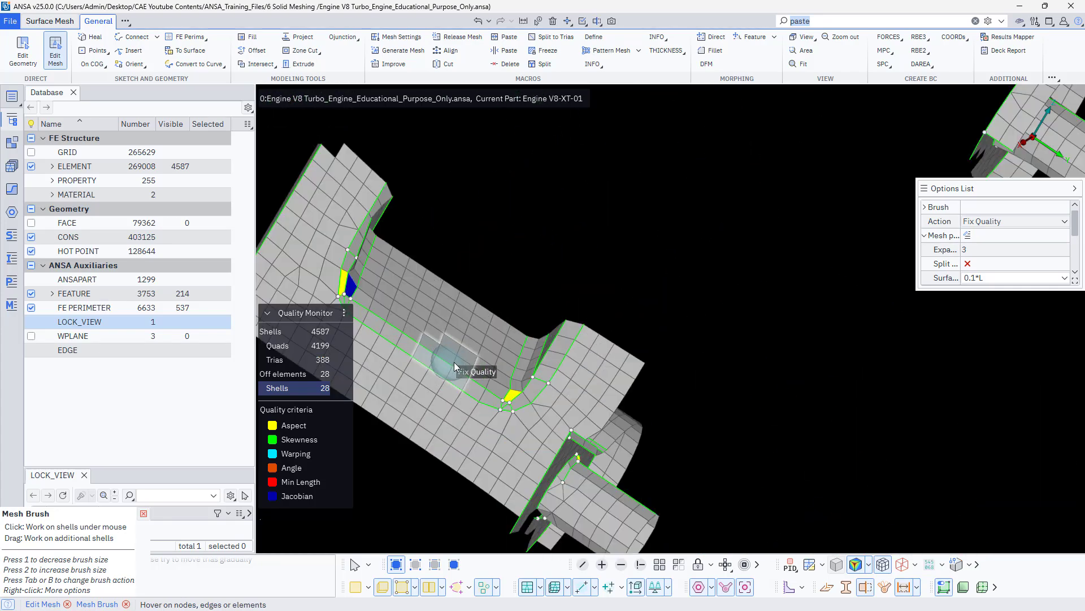
pyautogui.keyDown('ctrl'); pyautogui.moveTo(493, 372); pyautogui.dragTo(509, 388); pyautogui.keyUp('ctrl')
pyautogui.scroll(4, 521, 426)
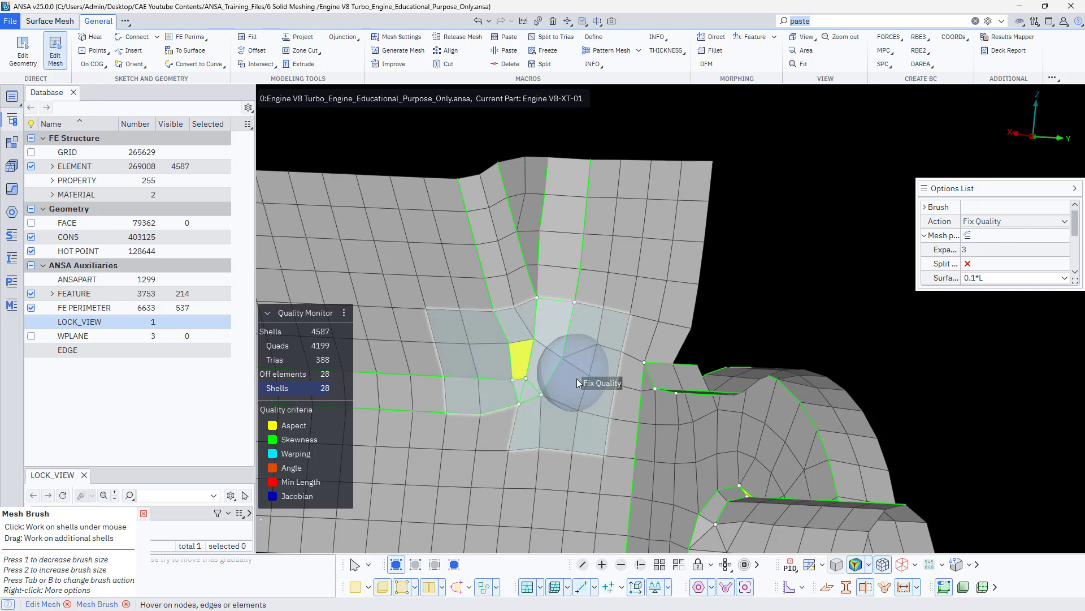
pyautogui.press('Escape')
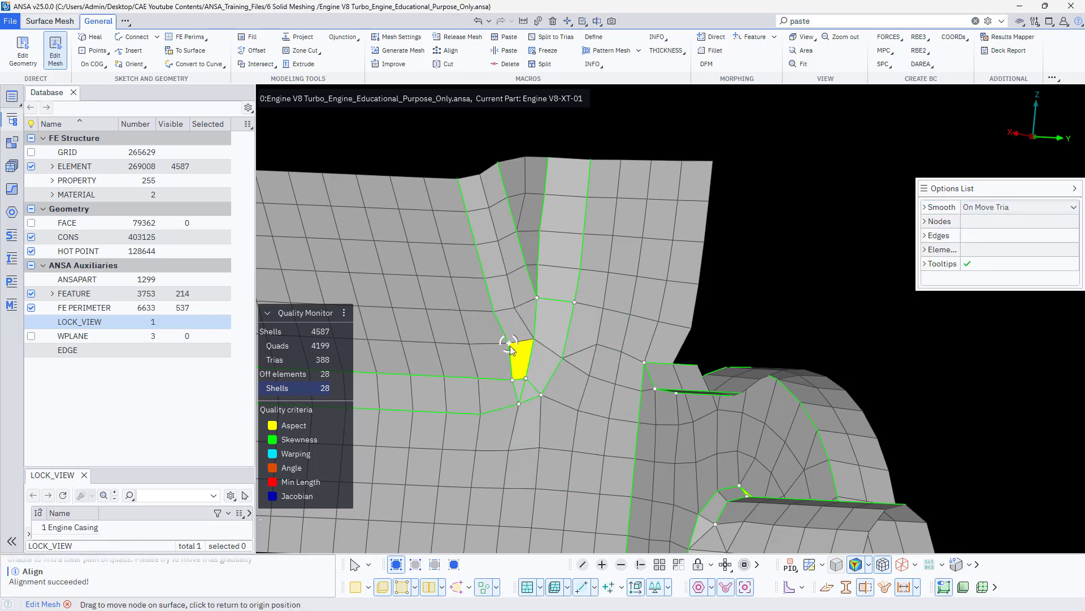
pyautogui.moveTo(509, 344); pyautogui.dragTo(530, 339)
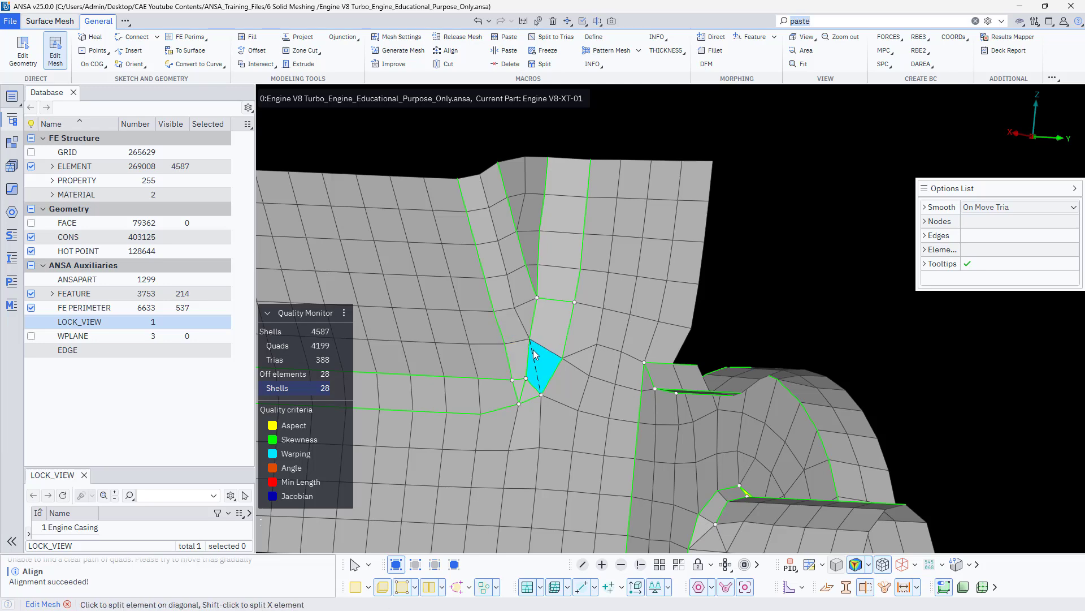
pyautogui.rightClick(532, 349)
pyautogui.click(571, 405)
pyautogui.click(535, 367)
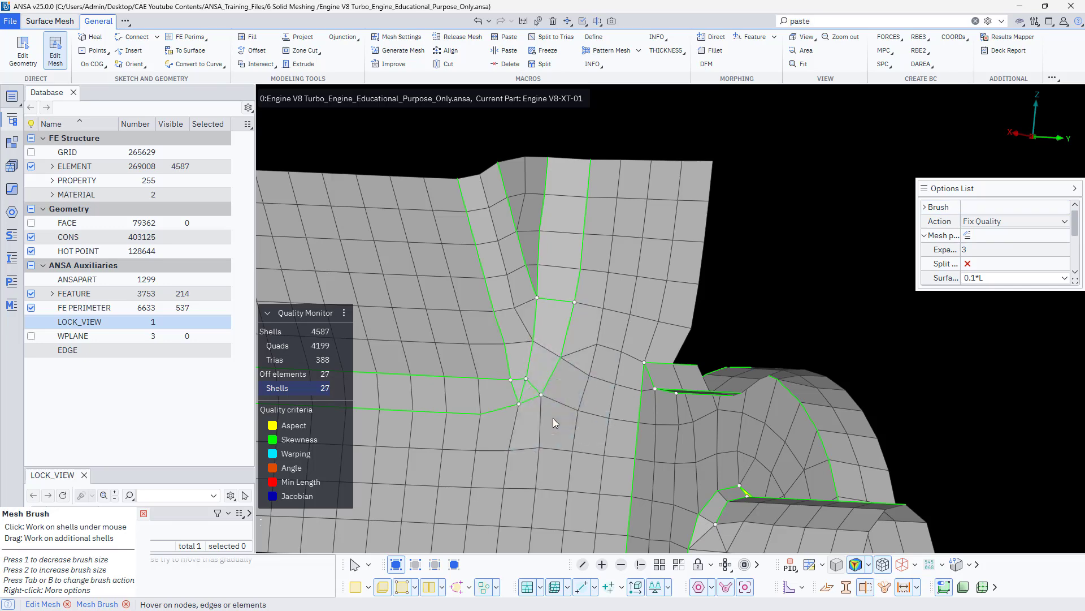
# Try to move the lower node of the aspect-failing quad at the groove's opposite corner, and undo the move
pyautogui.scroll(-3, 547, 418)
pyautogui.scroll(4, 463, 450)
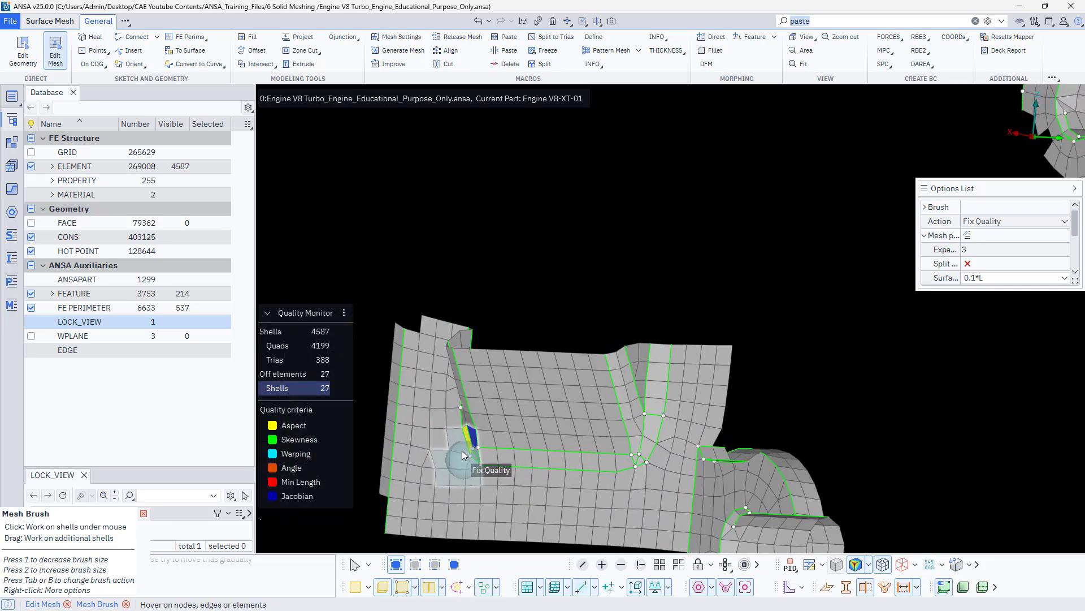
pyautogui.keyDown('ctrl'); pyautogui.moveTo(446, 448); pyautogui.dragTo(556, 445); pyautogui.keyUp('ctrl')
pyautogui.keyDown('ctrl'); pyautogui.moveTo(458, 477); pyautogui.dragTo(503, 478); pyautogui.keyUp('ctrl')
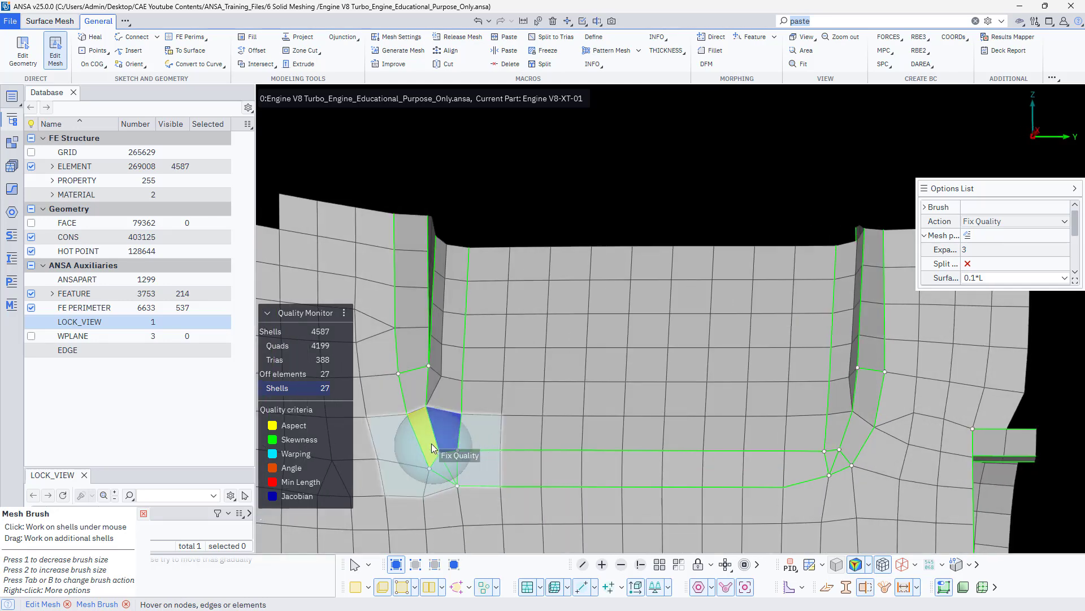
pyautogui.middleClick(432, 446)
pyautogui.moveTo(433, 468)
pyautogui.mouseDown()
pyautogui.moveTo(500, 456)
pyautogui.moveTo(442, 440)
pyautogui.moveTo(434, 488)
pyautogui.moveTo(450, 460)
pyautogui.moveTo(415, 465)
pyautogui.mouseUp()
pyautogui.hotkey('ctrl', 'z')
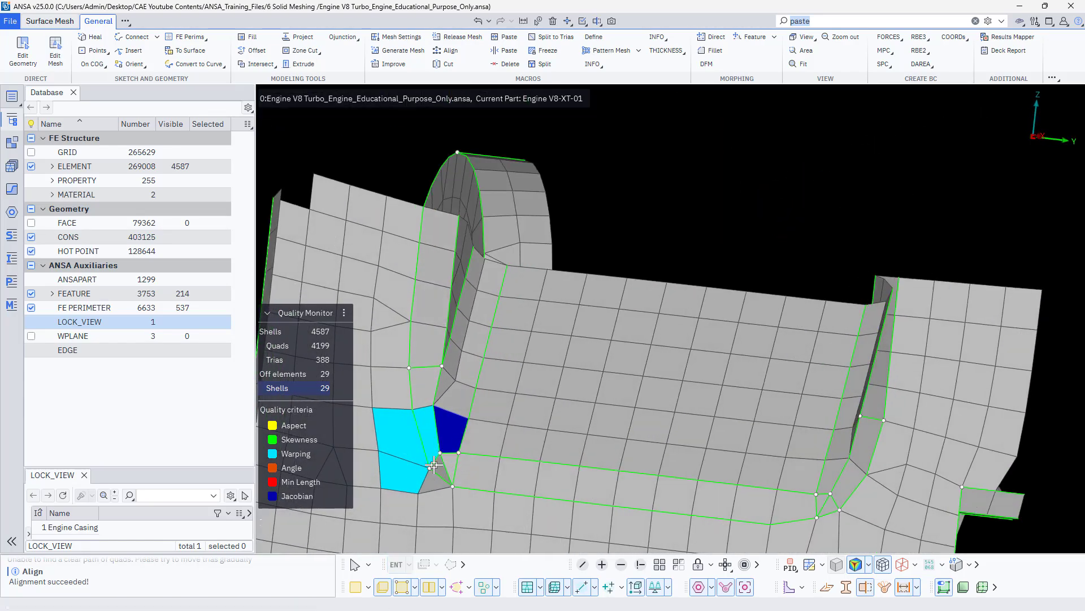
# Try to split the mesh edge directly above the aspect- and Jacobian-failing quads at the groove's corner
pyautogui.scroll(4, 427, 442)
pyautogui.moveTo(468, 453)
pyautogui.keyDown('ctrl'); pyautogui.mouseDown()
pyautogui.moveTo(489, 467)
pyautogui.moveTo(467, 449)
pyautogui.moveTo(480, 438)
pyautogui.mouseUp(); pyautogui.keyUp('ctrl')
pyautogui.scroll(-4, 480, 438)
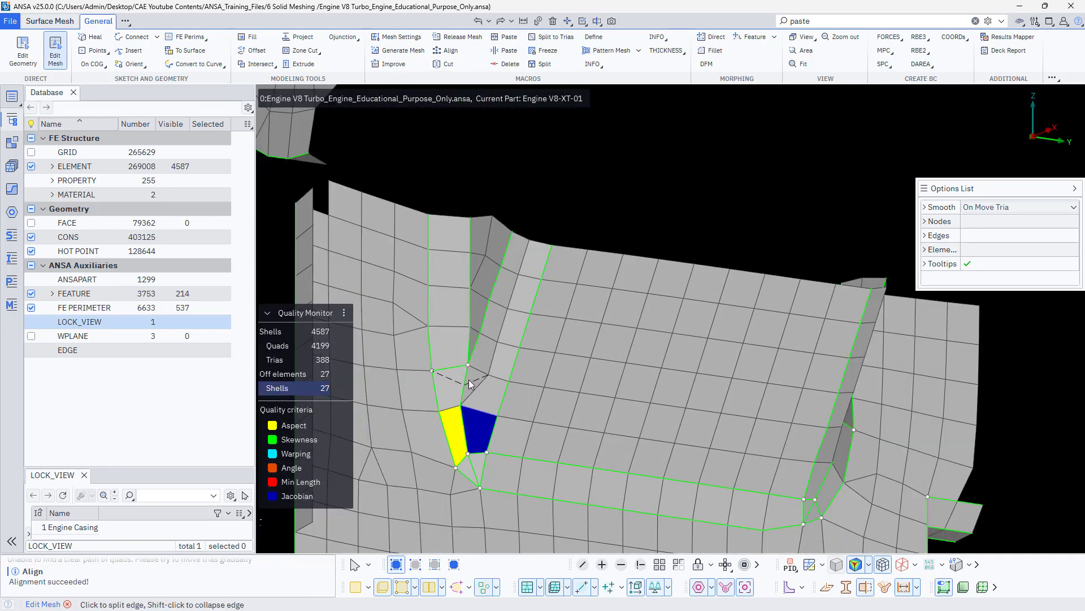
pyautogui.click(466, 456)
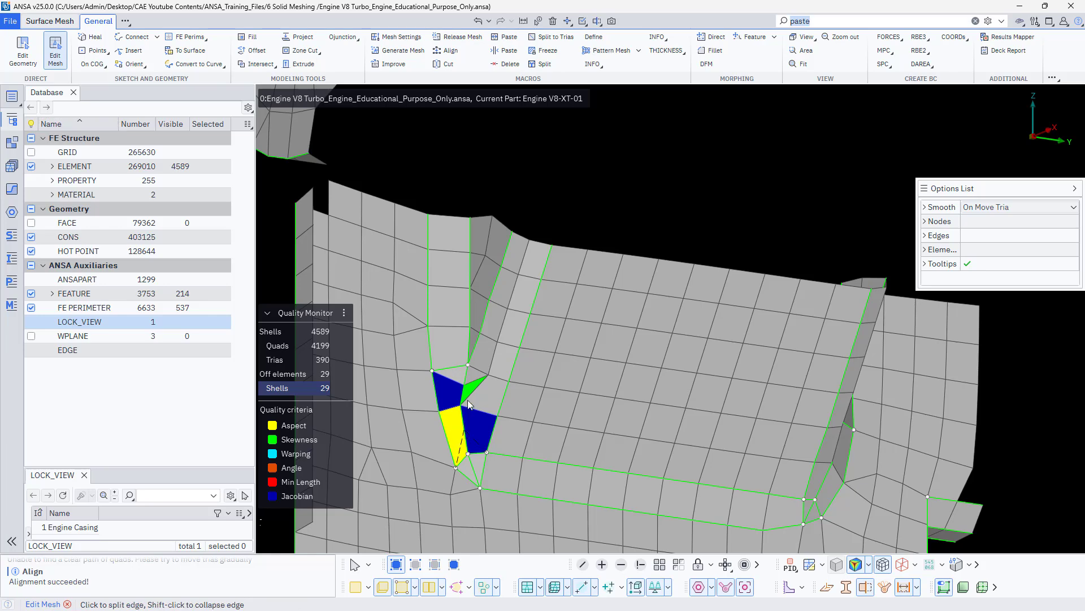
pyautogui.press('Escape')
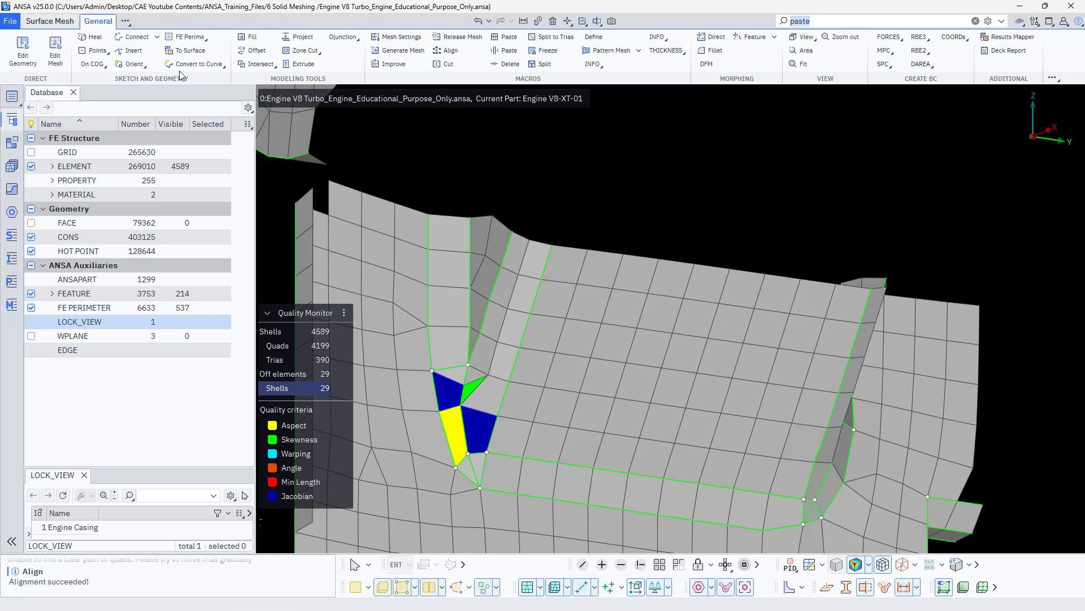
# Undo the edge split and move the tria above the Jacobian-failing quad into that quad
pyautogui.click(56, 55)
pyautogui.scroll(3, 479, 427)
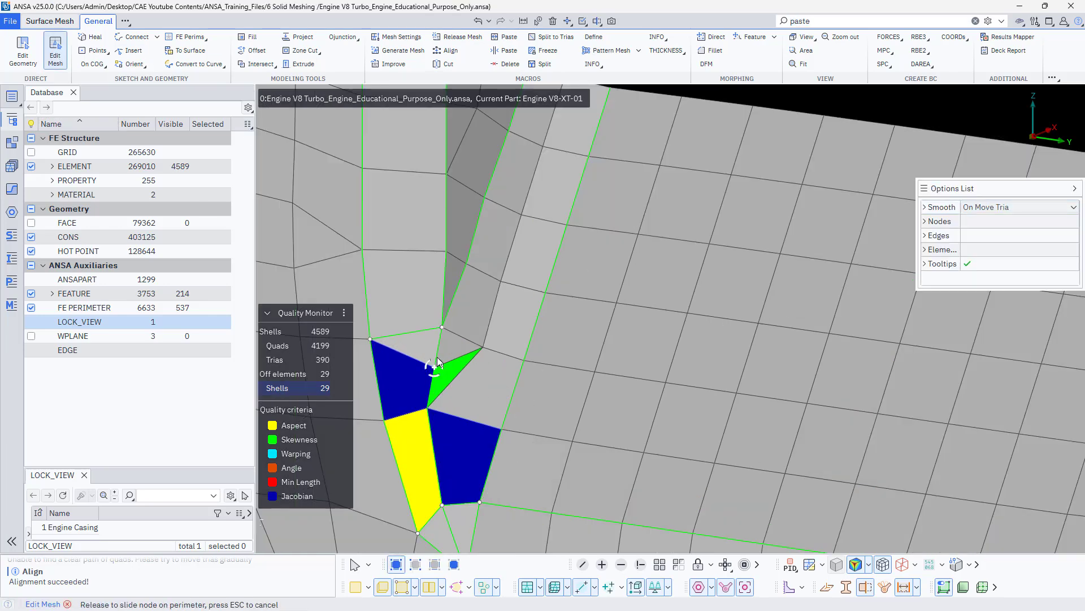
pyautogui.moveTo(441, 329); pyautogui.dragTo(440, 328)
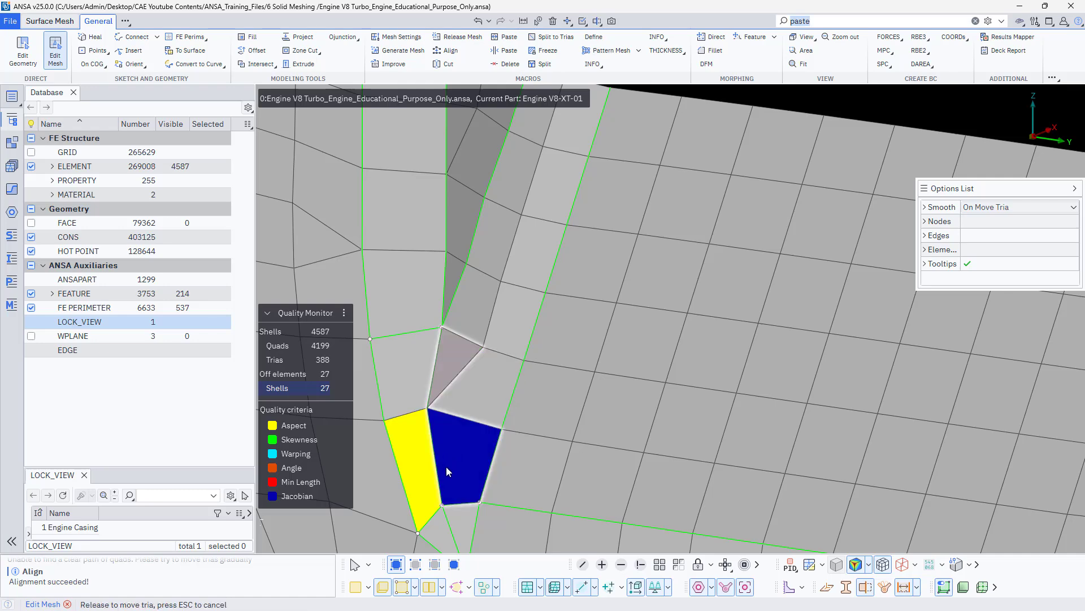
pyautogui.scroll(-5, 484, 413)
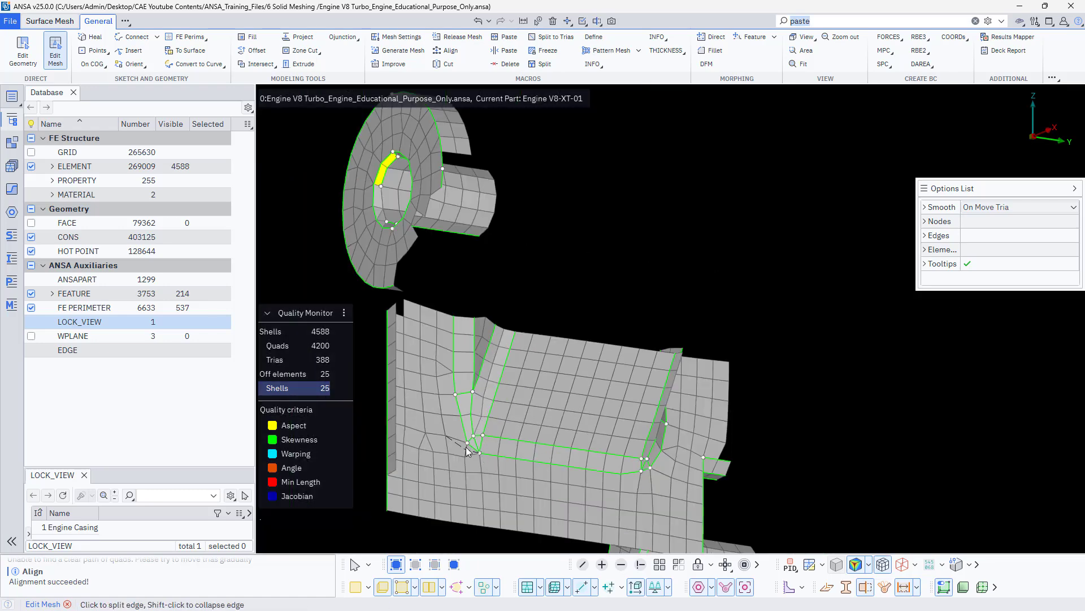
# Join the inner perimeters bordering the narrow aspect-failing strip around the flange's hole
pyautogui.scroll(-3, 479, 545)
pyautogui.scroll(3, 424, 381)
pyautogui.moveTo(425, 378)
pyautogui.keyDown('ctrl'); pyautogui.mouseDown()
pyautogui.moveTo(455, 375)
pyautogui.moveTo(497, 344)
pyautogui.moveTo(453, 363)
pyautogui.moveTo(491, 408)
pyautogui.moveTo(515, 385)
pyautogui.moveTo(446, 346)
pyautogui.mouseUp(); pyautogui.keyUp('ctrl')
pyautogui.click(25, 50)
pyautogui.scroll(3, 508, 385)
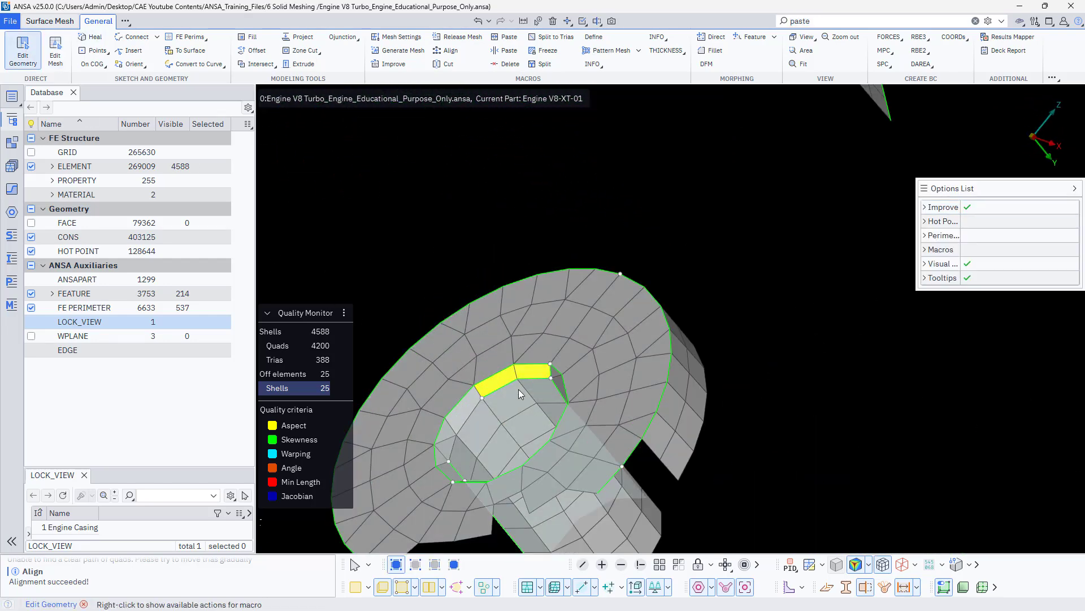
pyautogui.keyDown('ctrl'); pyautogui.moveTo(503, 401); pyautogui.dragTo(462, 435); pyautogui.keyUp('ctrl')
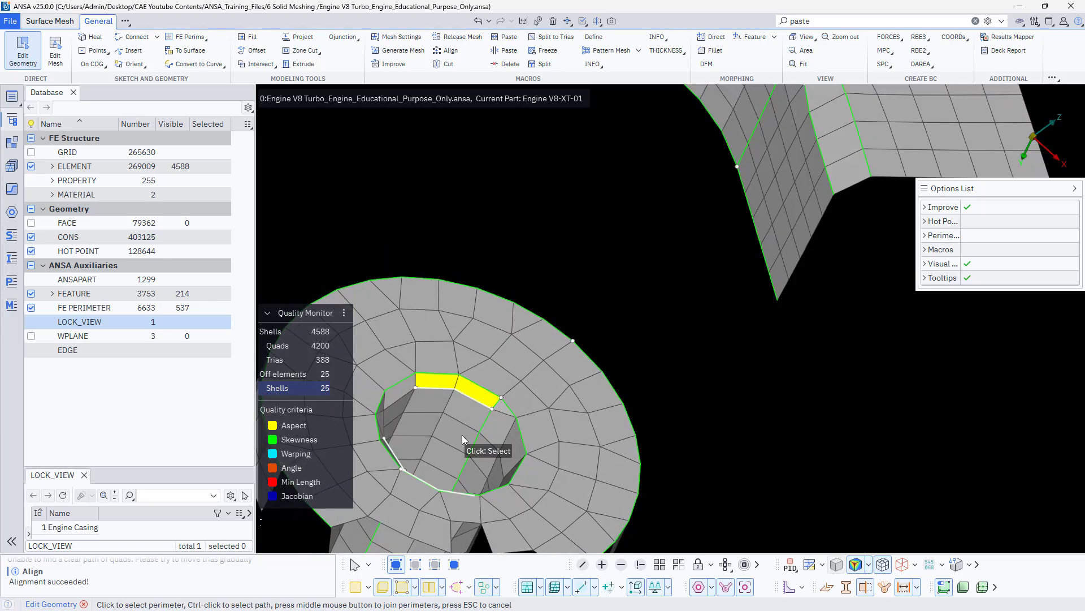
pyautogui.middleClick(435, 409)
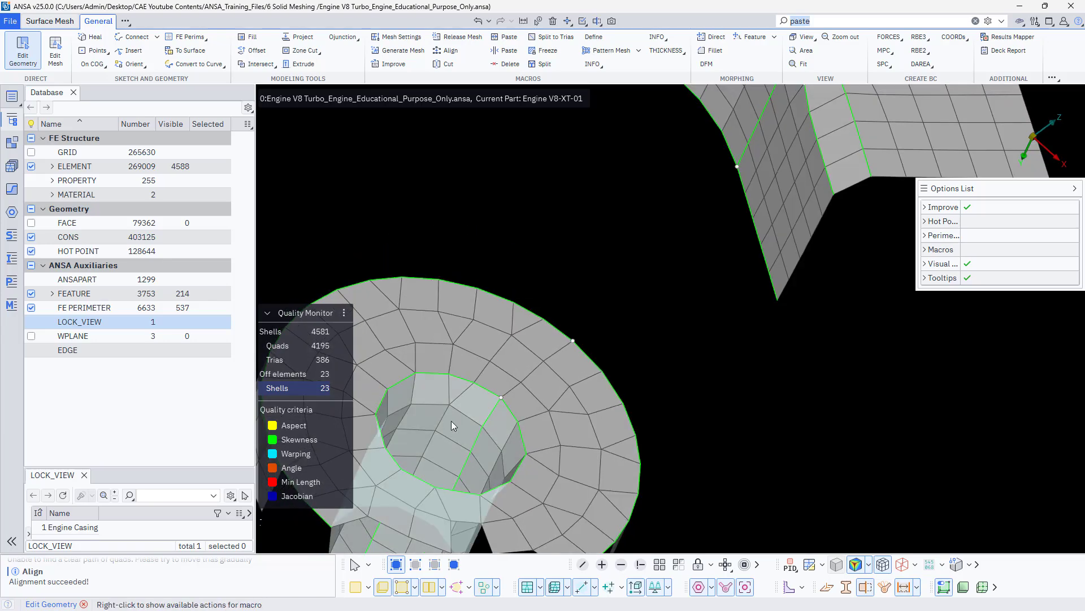
# Fix the warping- and Jacobian-failing shells around the flange hole's rim with Mesh Brush in Fix Quality mode
pyautogui.scroll(-4, 469, 423)
pyautogui.keyDown('ctrl'); pyautogui.moveTo(469, 423); pyautogui.dragTo(456, 477); pyautogui.keyUp('ctrl')
pyautogui.scroll(4, 448, 434)
pyautogui.rightClick(458, 473)
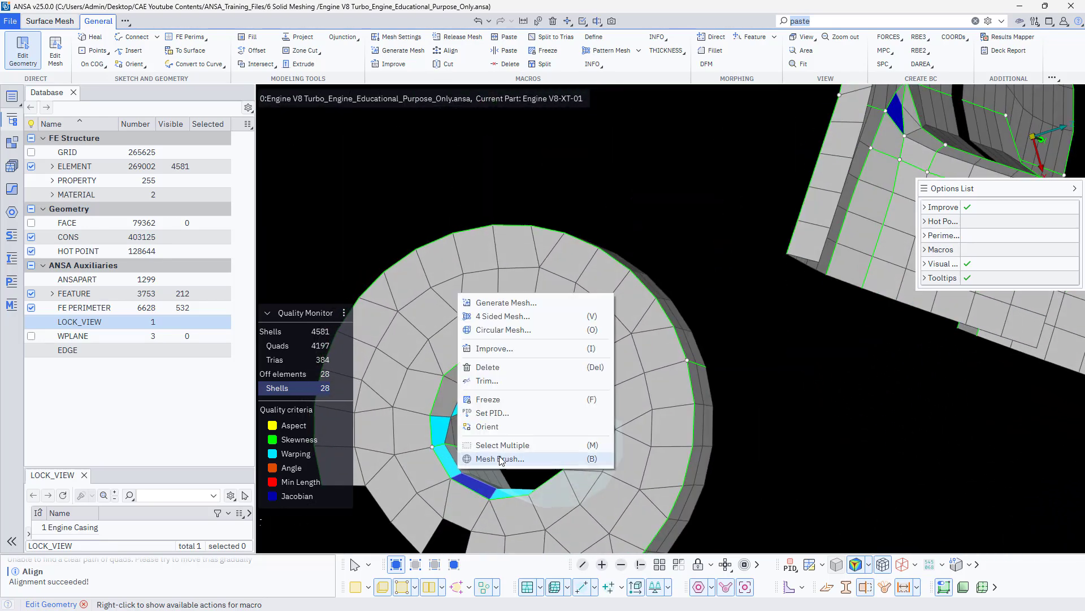
pyautogui.click(488, 455)
pyautogui.click(451, 429)
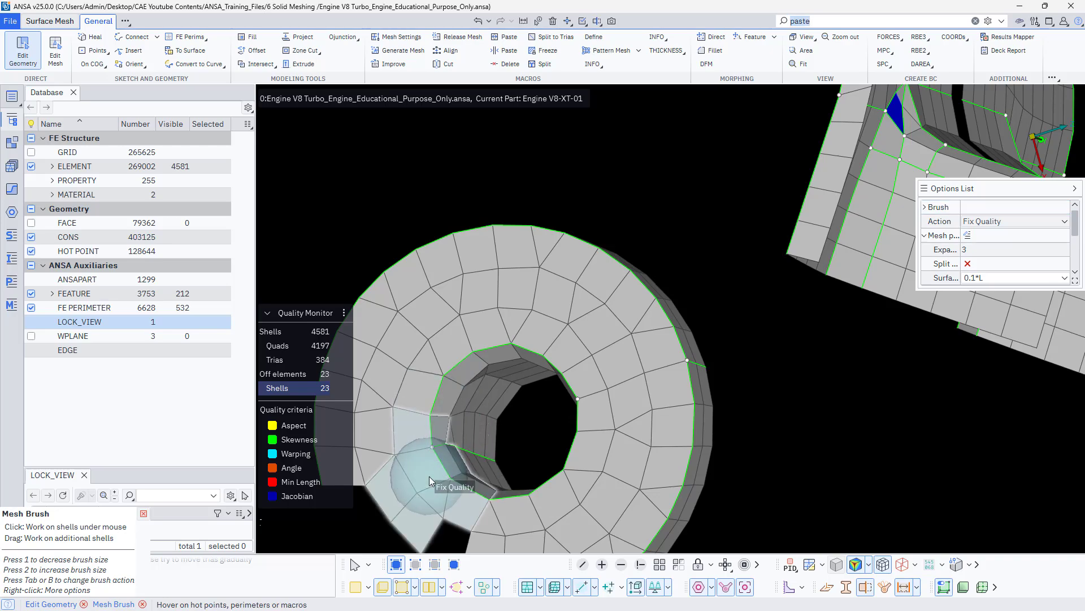
pyautogui.keyDown('ctrl'); pyautogui.moveTo(436, 475); pyautogui.dragTo(489, 466); pyautogui.keyUp('ctrl')
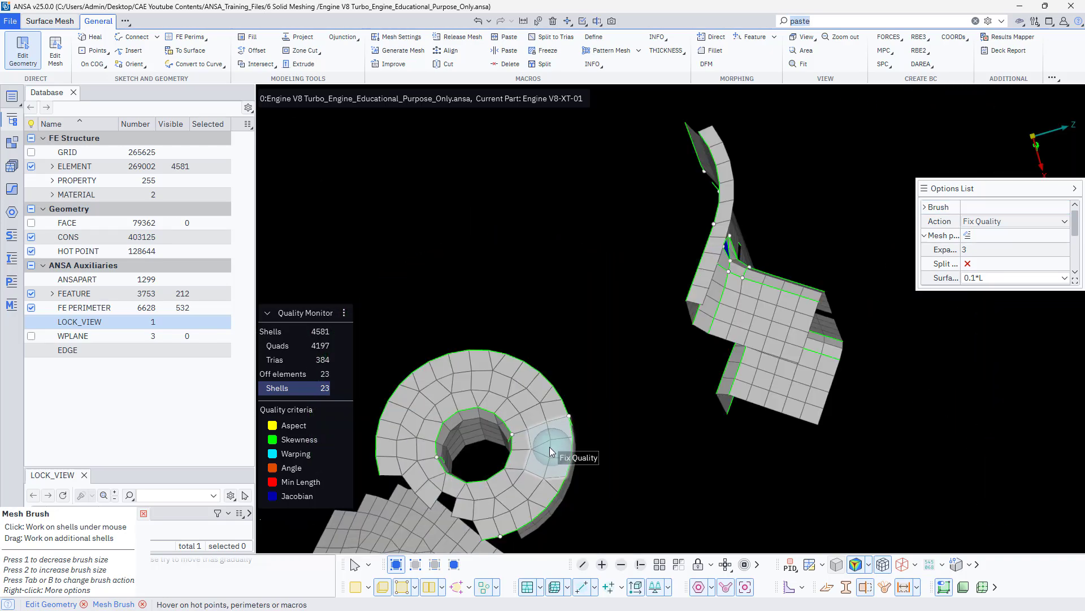
# Paste the extra edge node of the Jacobian-failing quad at the first rib corner onto the quad's adjacent perimeter node
pyautogui.moveTo(551, 446)
pyautogui.keyDown('ctrl'); pyautogui.mouseDown()
pyautogui.moveTo(598, 409)
pyautogui.moveTo(580, 412)
pyautogui.mouseUp(); pyautogui.keyUp('ctrl')
pyautogui.scroll(3, 544, 263)
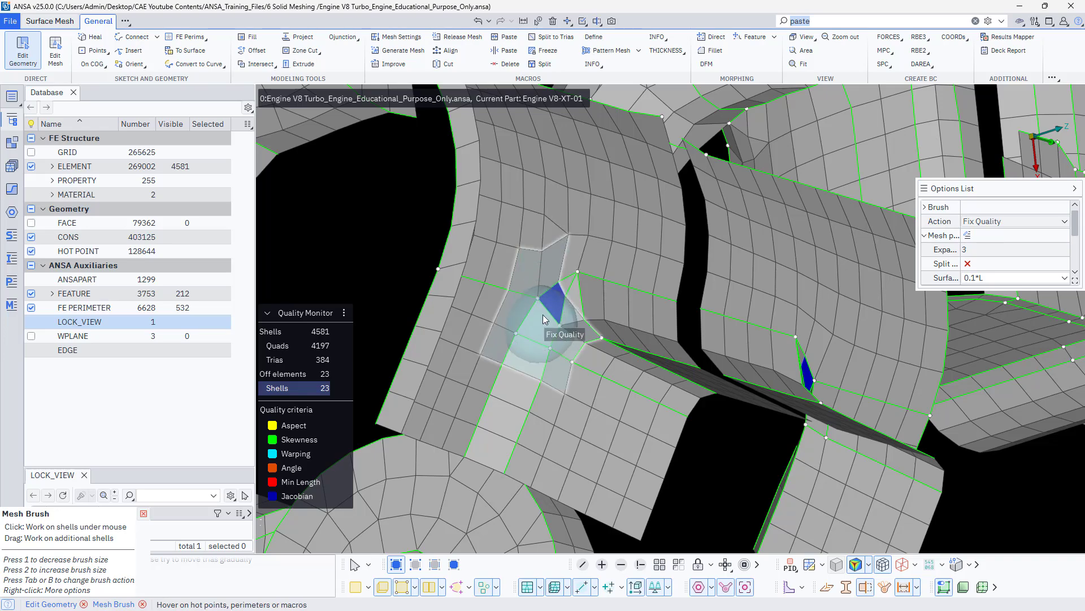
pyautogui.moveTo(542, 314)
pyautogui.keyDown('ctrl'); pyautogui.mouseDown()
pyautogui.moveTo(579, 351)
pyautogui.moveTo(606, 350)
pyautogui.moveTo(541, 317)
pyautogui.mouseUp(); pyautogui.keyUp('ctrl')
pyautogui.scroll(4, 541, 317)
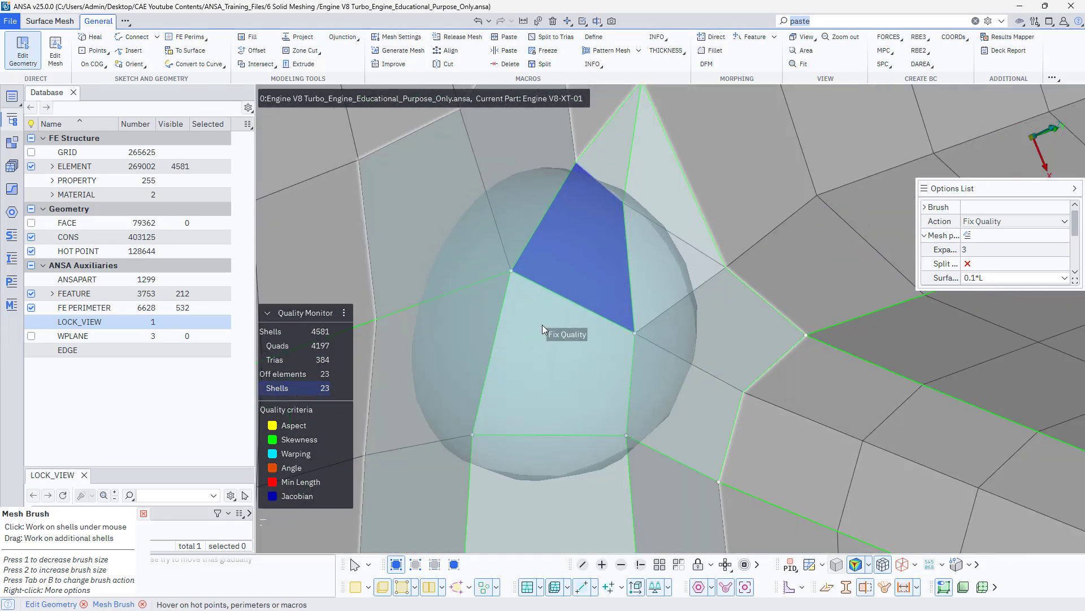
pyautogui.scroll(-2, 541, 324)
pyautogui.keyDown('ctrl'); pyautogui.moveTo(541, 325); pyautogui.dragTo(542, 445, button='middle'); pyautogui.keyUp('ctrl')
pyautogui.keyDown('ctrl'); pyautogui.moveTo(542, 446); pyautogui.dragTo(526, 400); pyautogui.keyUp('ctrl')
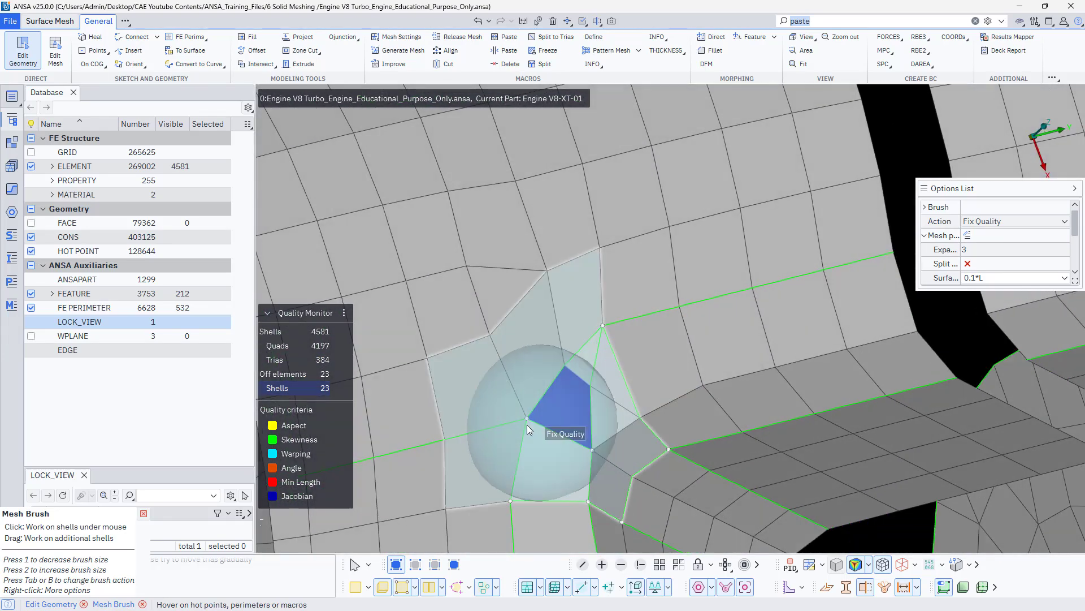
pyautogui.press('Escape')
pyautogui.press('Escape')
pyautogui.click(55, 50)
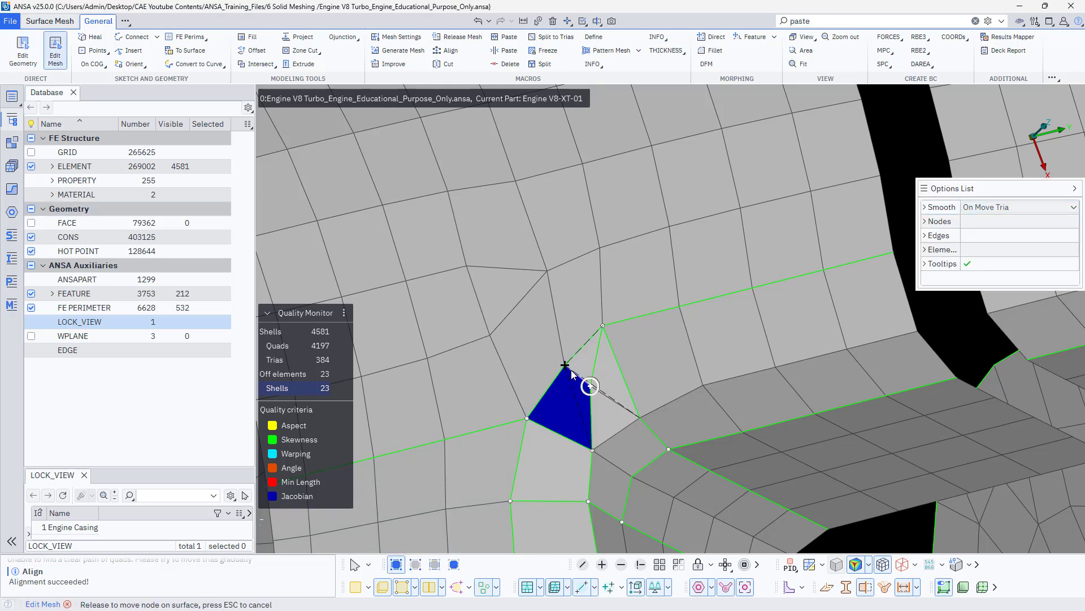
pyautogui.click(596, 394)
pyautogui.keyDown('ctrl'); pyautogui.moveTo(582, 413); pyautogui.dragTo(561, 404); pyautogui.keyUp('ctrl')
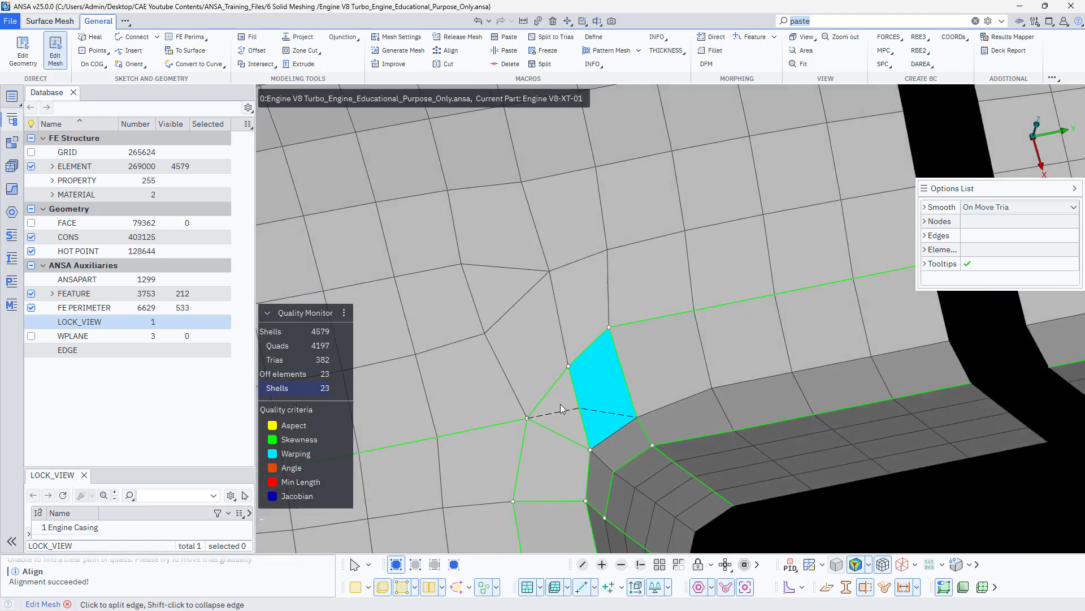
# Move the warping-failing quad's upper perimeter node slightly and fix the surrounding warped shells with Mesh Brush in Fix Quality mode
pyautogui.moveTo(609, 327); pyautogui.dragTo(611, 336)
pyautogui.keyDown('ctrl'); pyautogui.moveTo(576, 392); pyautogui.dragTo(565, 369); pyautogui.keyUp('ctrl')
pyautogui.click(271, 454)
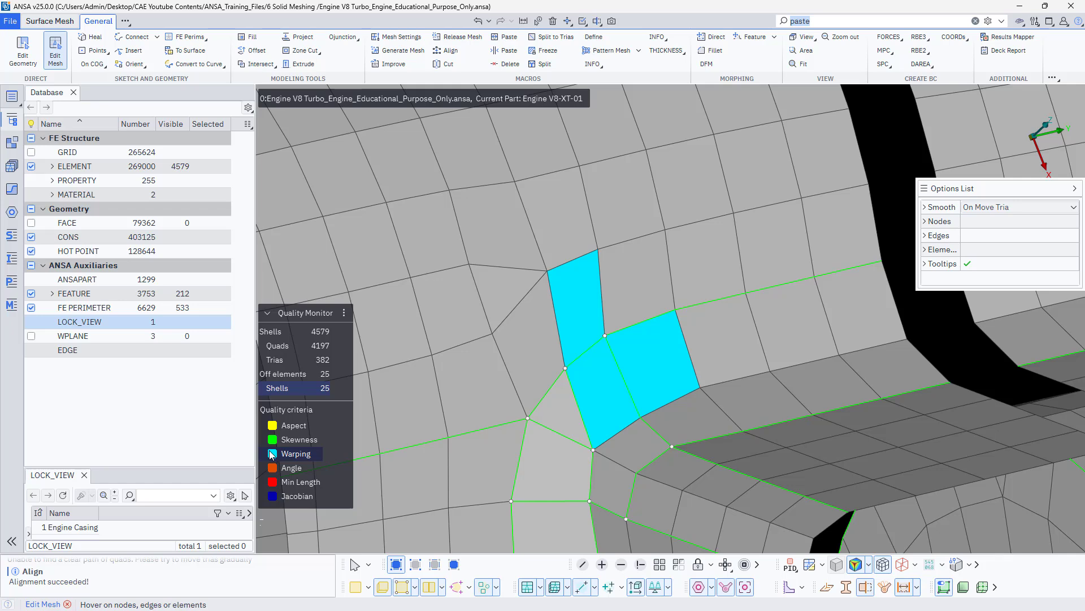
pyautogui.click(271, 454)
pyautogui.rightClick(585, 383)
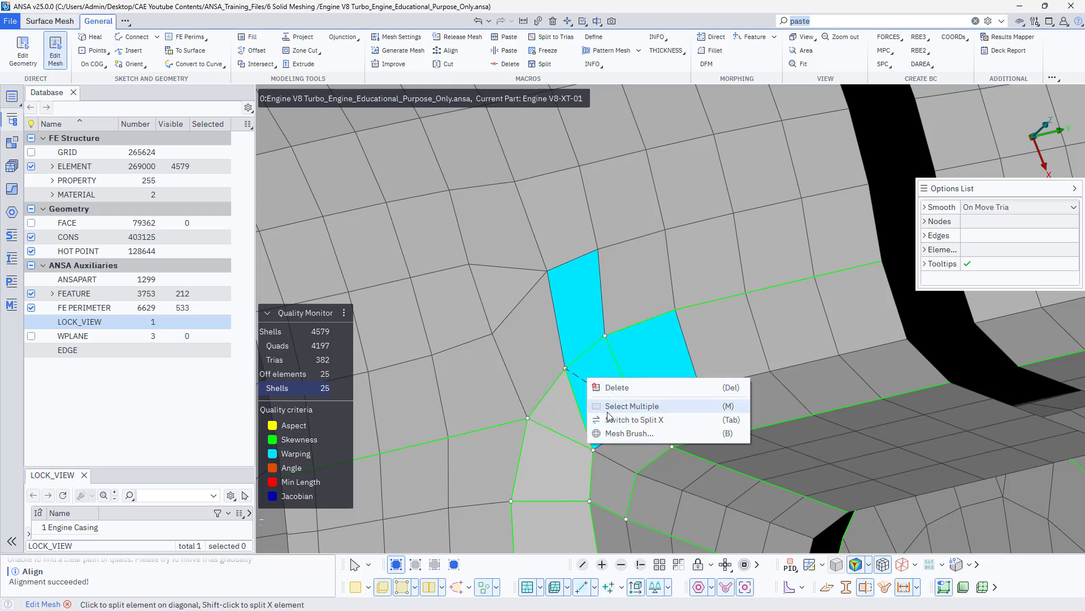
pyautogui.click(633, 403)
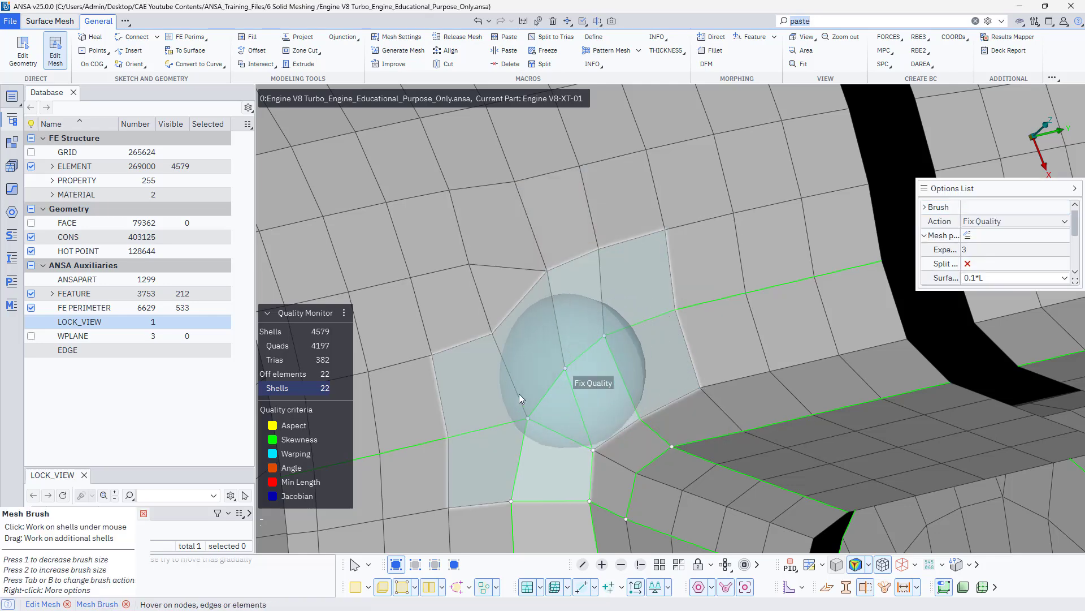
# Paste the extra edge node of the Jacobian-failing quad at the opposite rib corner onto its neighbouring node
pyautogui.scroll(-5, 498, 405)
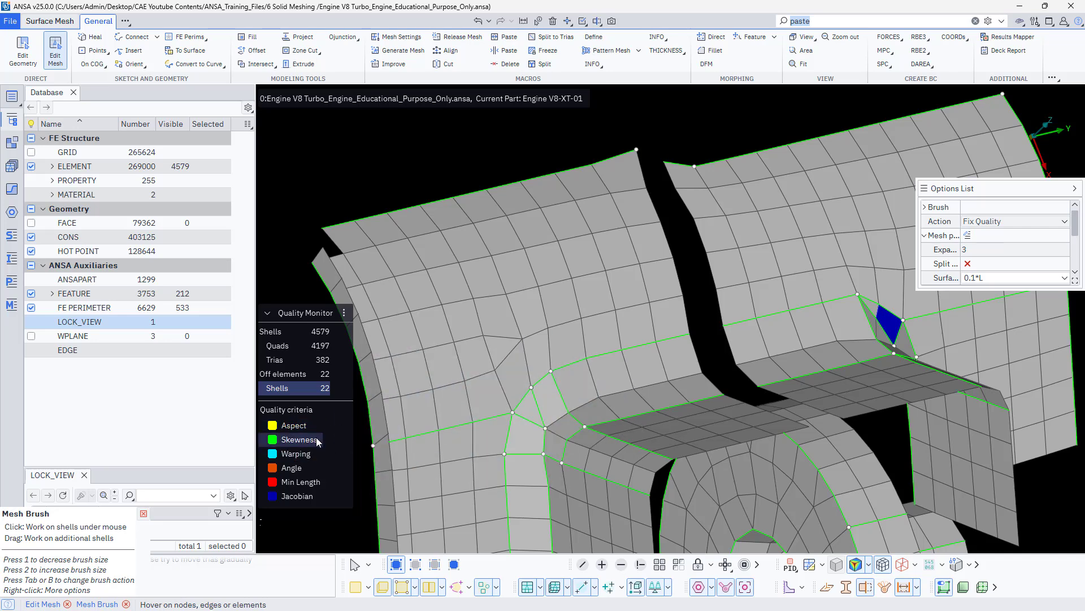
pyautogui.scroll(3, 938, 311)
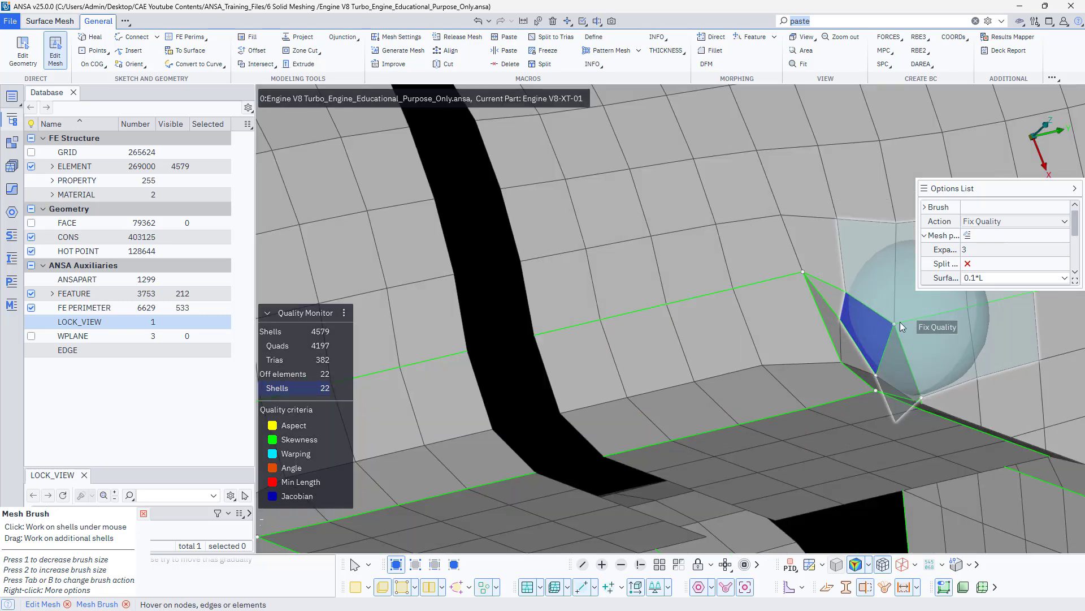
pyautogui.scroll(-2, 819, 332)
pyautogui.keyDown('ctrl'); pyautogui.moveTo(816, 334); pyautogui.dragTo(681, 381, button='middle'); pyautogui.keyUp('ctrl')
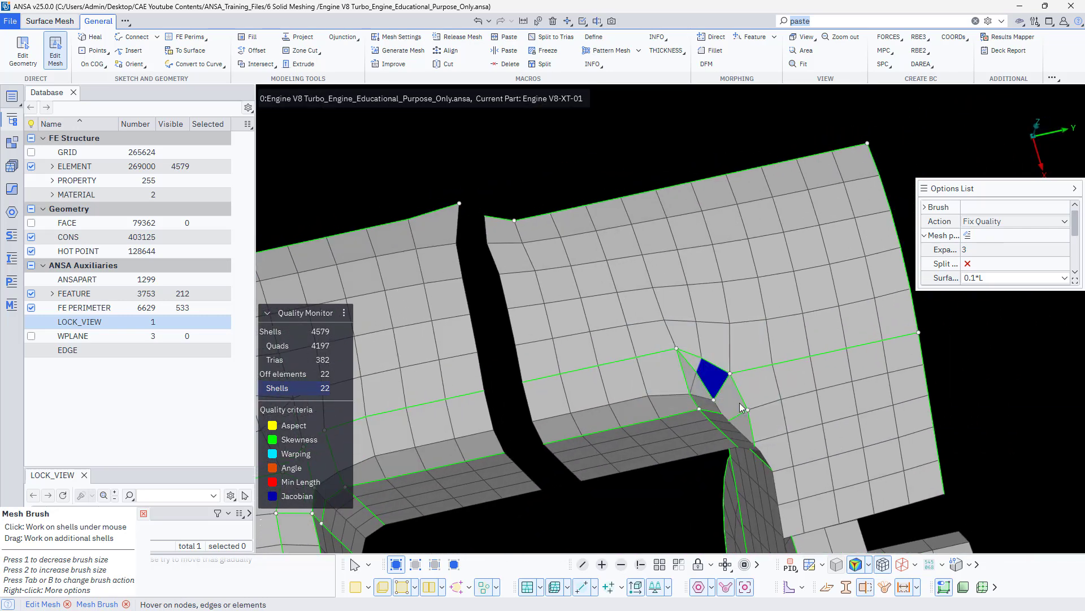
pyautogui.middleClick(717, 374)
pyautogui.scroll(4, 716, 372)
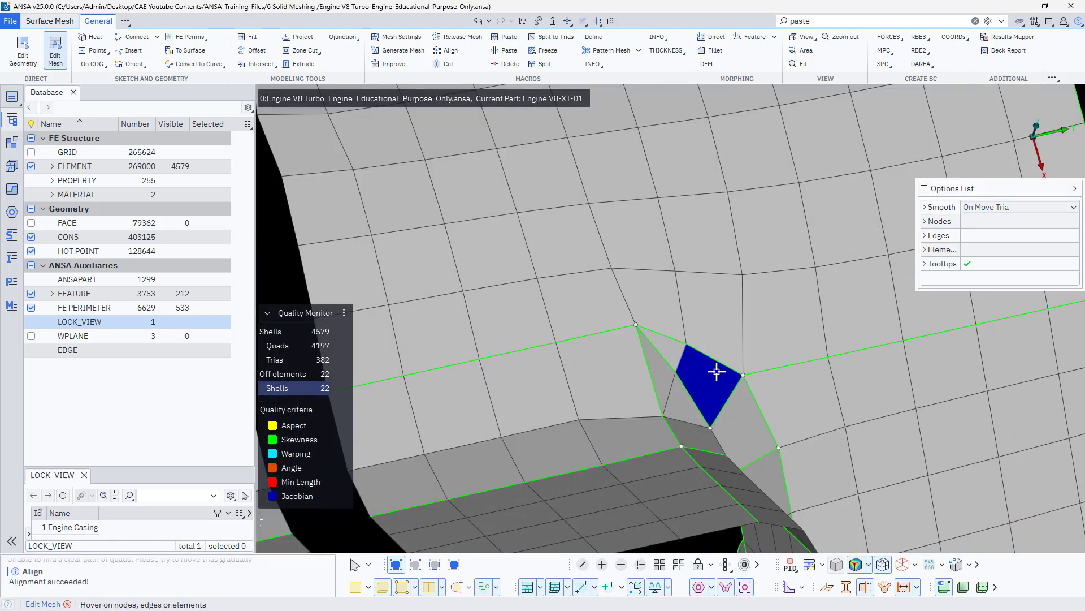
pyautogui.moveTo(692, 380)
pyautogui.keyDown('ctrl'); pyautogui.mouseDown()
pyautogui.moveTo(643, 379)
pyautogui.moveTo(693, 367)
pyautogui.moveTo(682, 384)
pyautogui.mouseUp(); pyautogui.keyUp('ctrl')
pyautogui.scroll(3, 683, 385)
pyautogui.moveTo(690, 382); pyautogui.dragTo(693, 379)
pyautogui.keyDown('ctrl'); pyautogui.moveTo(680, 416); pyautogui.dragTo(843, 398); pyautogui.keyUp('ctrl')
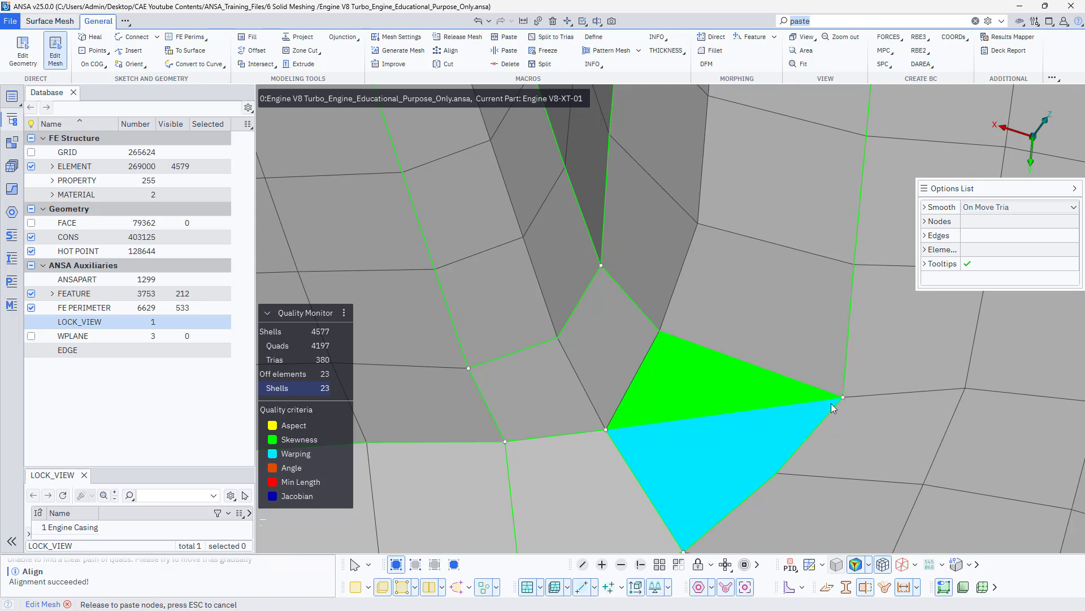
# Split the warping-failing quad at this rib corner diagonally and move its outer perimeter node inward
pyautogui.keyDown('ctrl'); pyautogui.moveTo(700, 418); pyautogui.dragTo(699, 460); pyautogui.keyUp('ctrl')
pyautogui.click(698, 457)
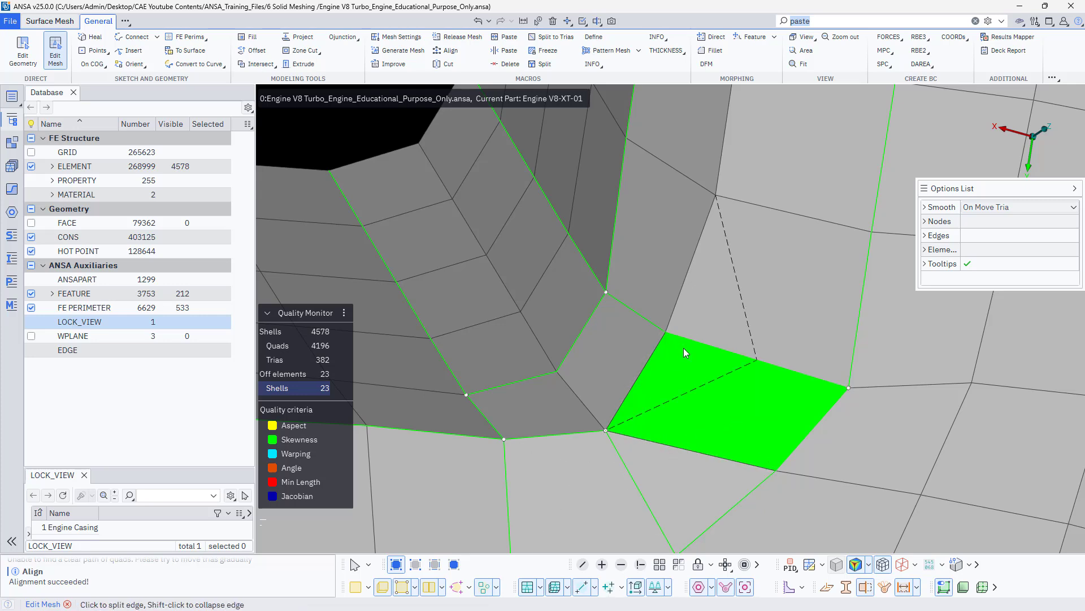
pyautogui.moveTo(846, 388); pyautogui.dragTo(822, 376)
pyautogui.scroll(-5, 718, 360)
pyautogui.moveTo(709, 363)
pyautogui.keyDown('ctrl'); pyautogui.mouseDown()
pyautogui.moveTo(626, 432)
pyautogui.moveTo(735, 363)
pyautogui.moveTo(711, 352)
pyautogui.moveTo(717, 338)
pyautogui.moveTo(742, 378)
pyautogui.moveTo(711, 355)
pyautogui.moveTo(699, 408)
pyautogui.mouseUp(); pyautogui.keyUp('ctrl')
# Fix the skewness- and warping-failing shells at this rib corner with Mesh Brush in Fix Quality mode
pyautogui.rightClick(690, 417)
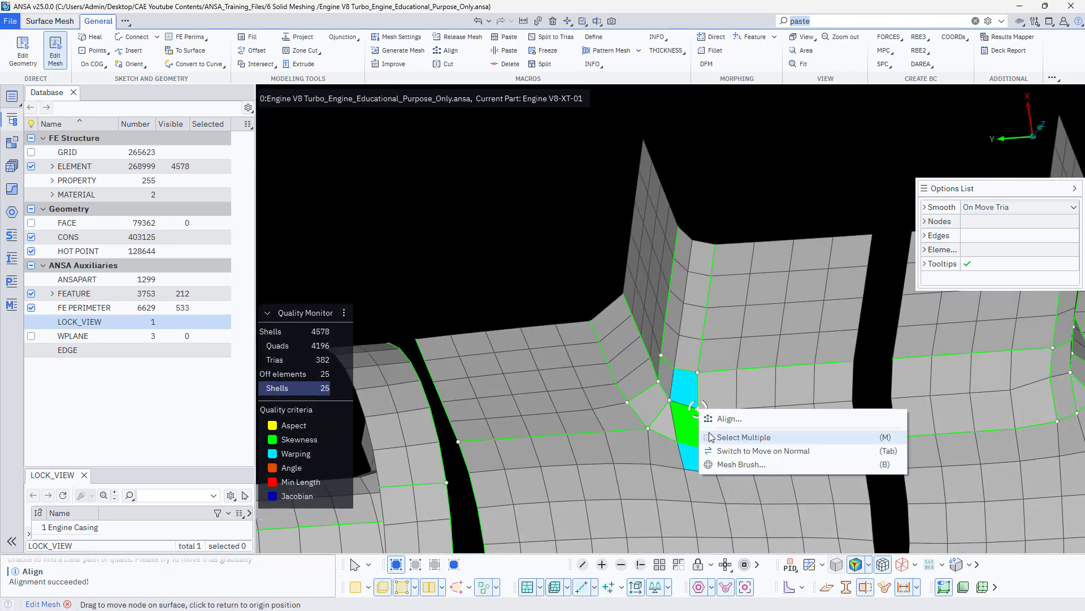
pyautogui.click(734, 469)
pyautogui.click(693, 470)
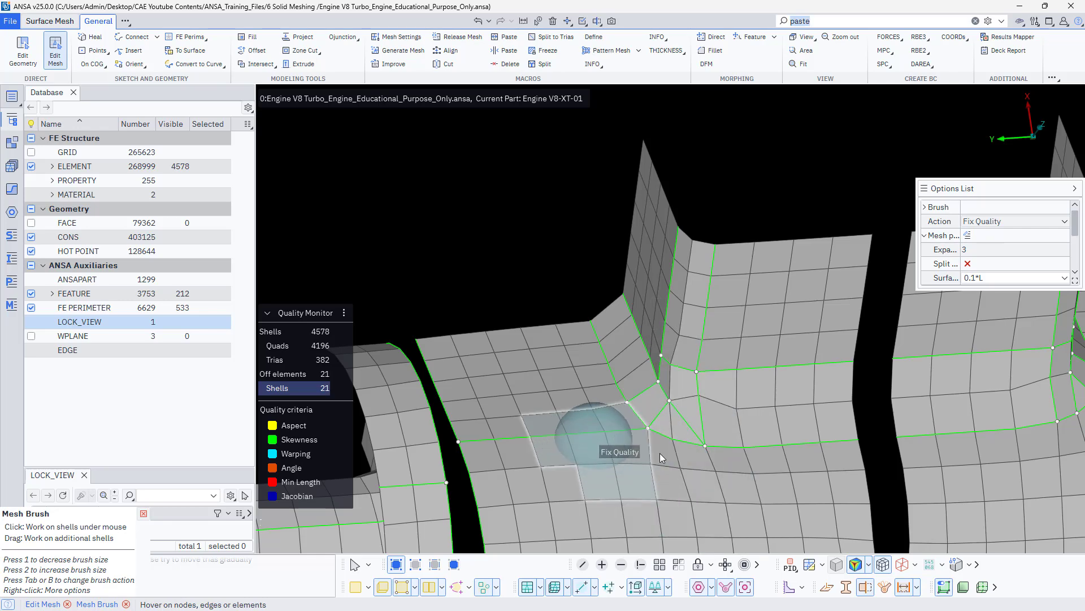
# Shift the corner nodes of the aspect-failing quad at the tubular boss's base slightly to widen the shell
pyautogui.scroll(-5, 550, 467)
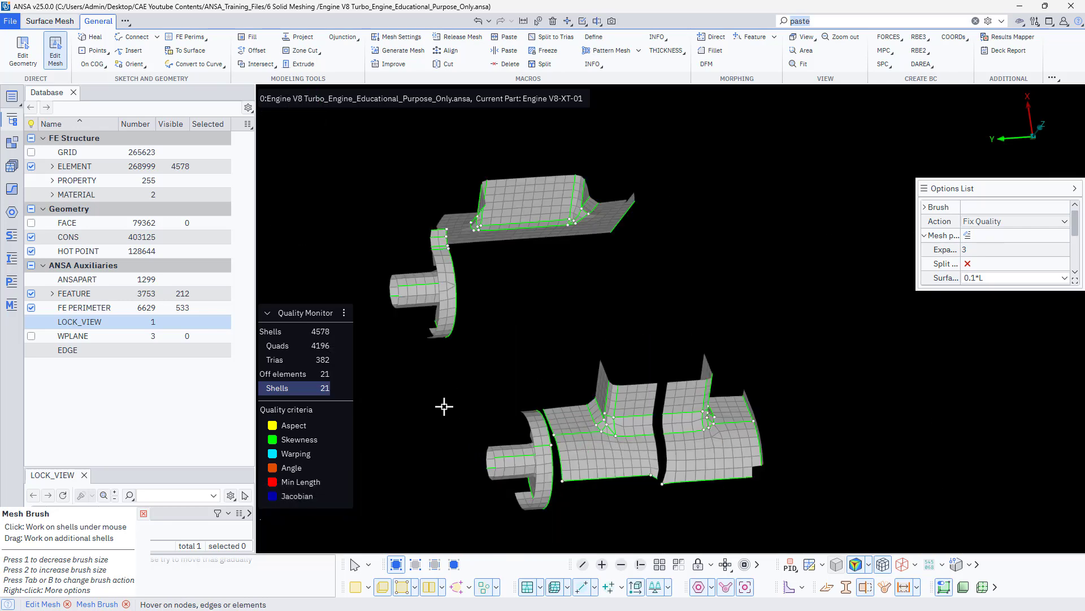
pyautogui.moveTo(430, 381)
pyautogui.keyDown('ctrl'); pyautogui.mouseDown()
pyautogui.moveTo(540, 387)
pyautogui.moveTo(579, 429)
pyautogui.moveTo(635, 396)
pyautogui.moveTo(499, 310)
pyautogui.moveTo(601, 424)
pyautogui.mouseUp(); pyautogui.keyUp('ctrl')
pyautogui.scroll(5, 499, 310)
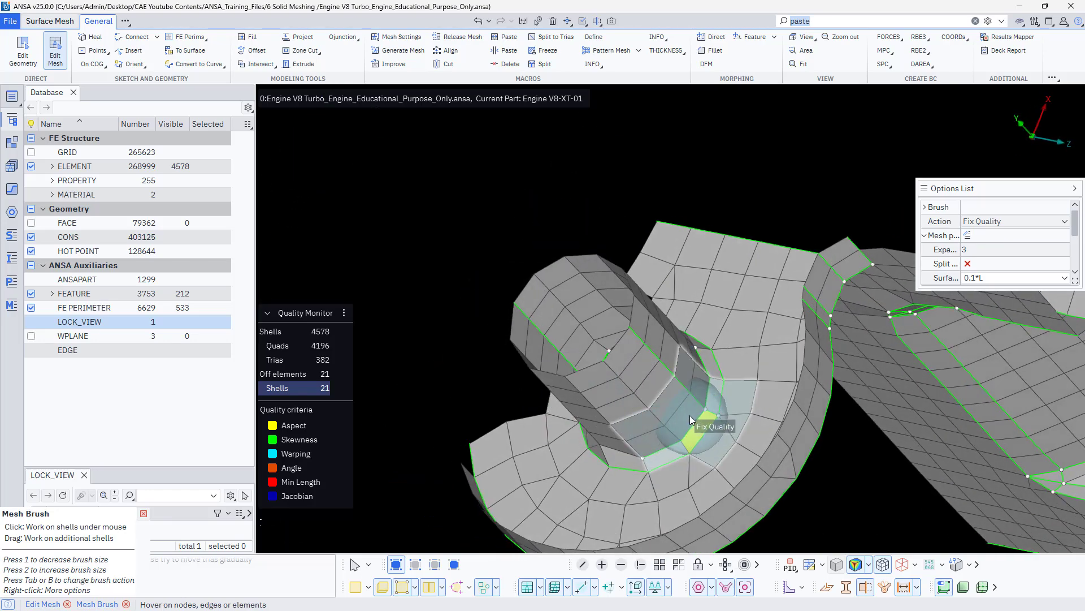
pyautogui.moveTo(643, 475)
pyautogui.keyDown('ctrl'); pyautogui.mouseDown()
pyautogui.moveTo(636, 462)
pyautogui.moveTo(708, 490)
pyautogui.moveTo(700, 466)
pyautogui.moveTo(670, 489)
pyautogui.moveTo(693, 487)
pyautogui.mouseUp(); pyautogui.keyUp('ctrl')
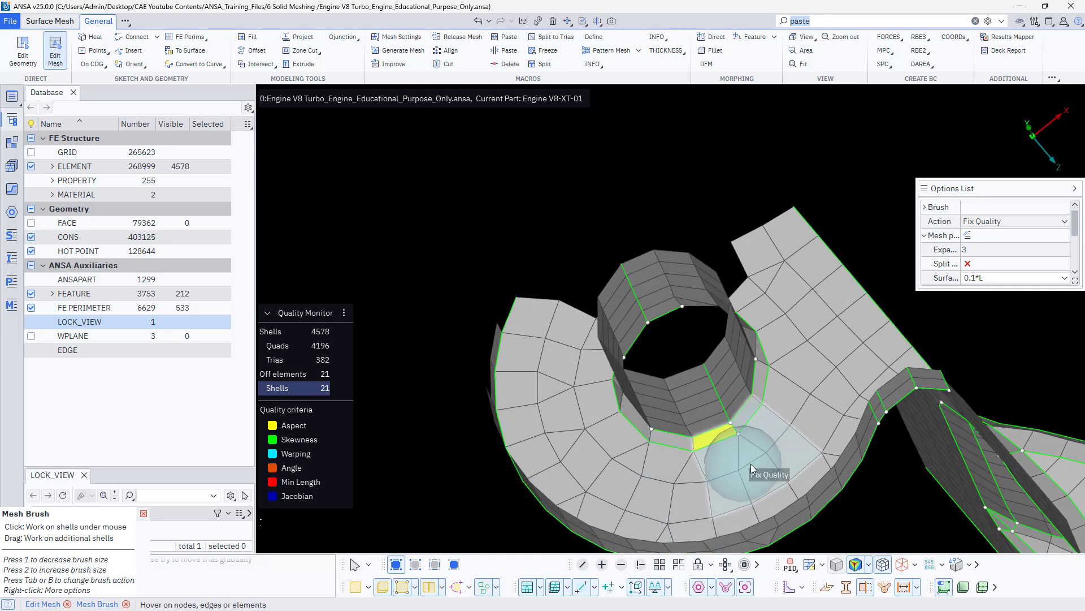
pyautogui.moveTo(754, 472)
pyautogui.keyDown('ctrl'); pyautogui.mouseDown()
pyautogui.moveTo(765, 473)
pyautogui.moveTo(742, 456)
pyautogui.mouseUp(); pyautogui.keyUp('ctrl')
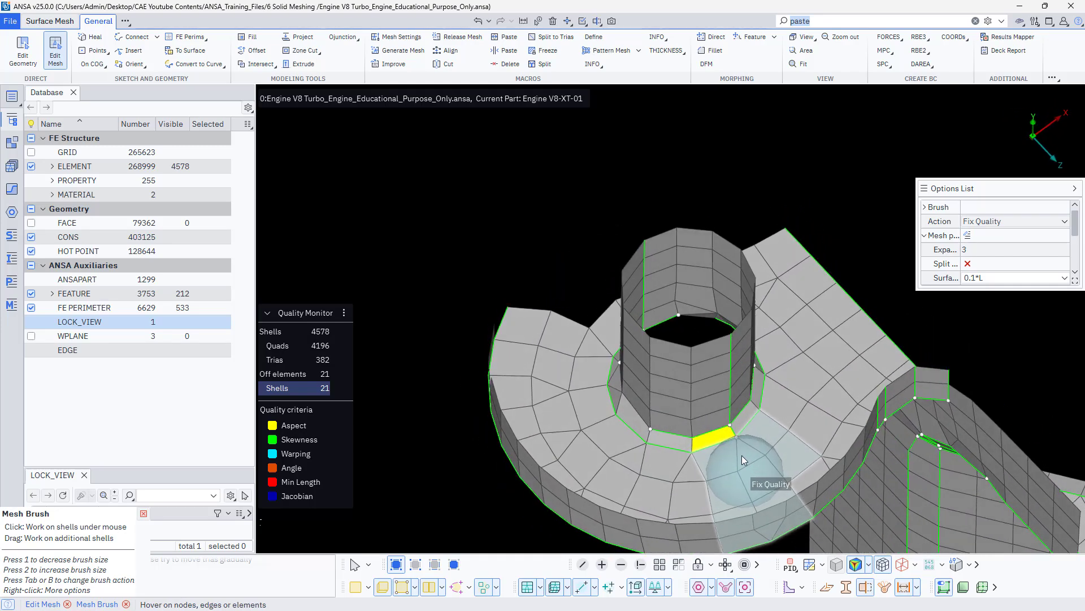
pyautogui.scroll(3, 698, 444)
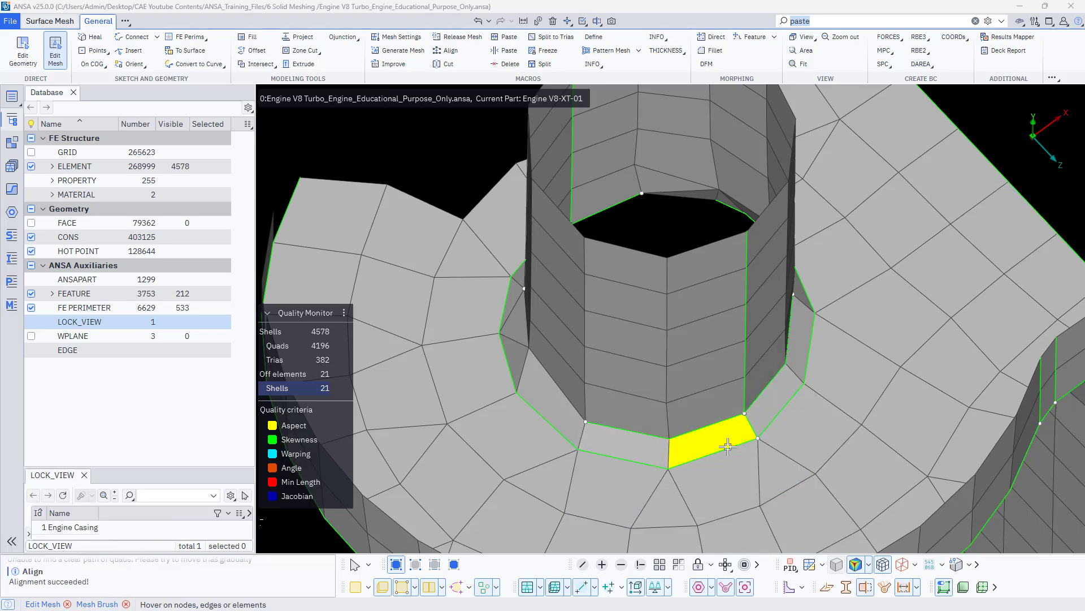
pyautogui.press('Escape')
pyautogui.keyDown('ctrl'); pyautogui.moveTo(714, 476); pyautogui.dragTo(663, 436); pyautogui.keyUp('ctrl')
pyautogui.scroll(2, 669, 449)
pyautogui.moveTo(665, 499); pyautogui.dragTo(666, 501)
pyautogui.moveTo(826, 423); pyautogui.dragTo(828, 423)
pyautogui.moveTo(795, 373); pyautogui.dragTo(794, 374)
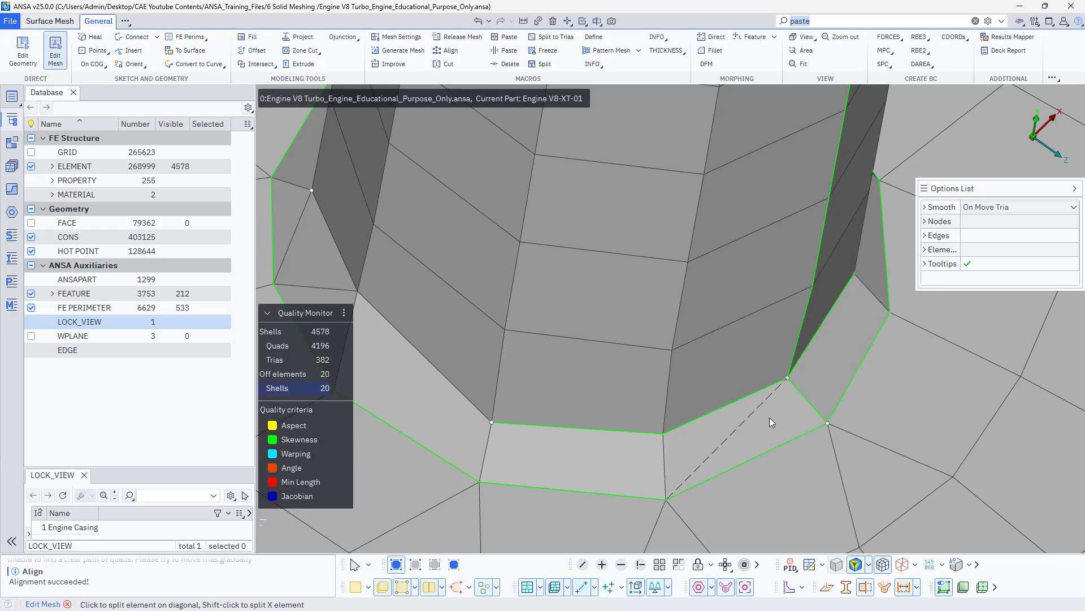
pyautogui.scroll(-4, 768, 417)
pyautogui.moveTo(739, 405)
pyautogui.keyDown('ctrl'); pyautogui.mouseDown()
pyautogui.moveTo(721, 429)
pyautogui.moveTo(734, 431)
pyautogui.moveTo(741, 402)
pyautogui.mouseUp(); pyautogui.keyUp('ctrl')
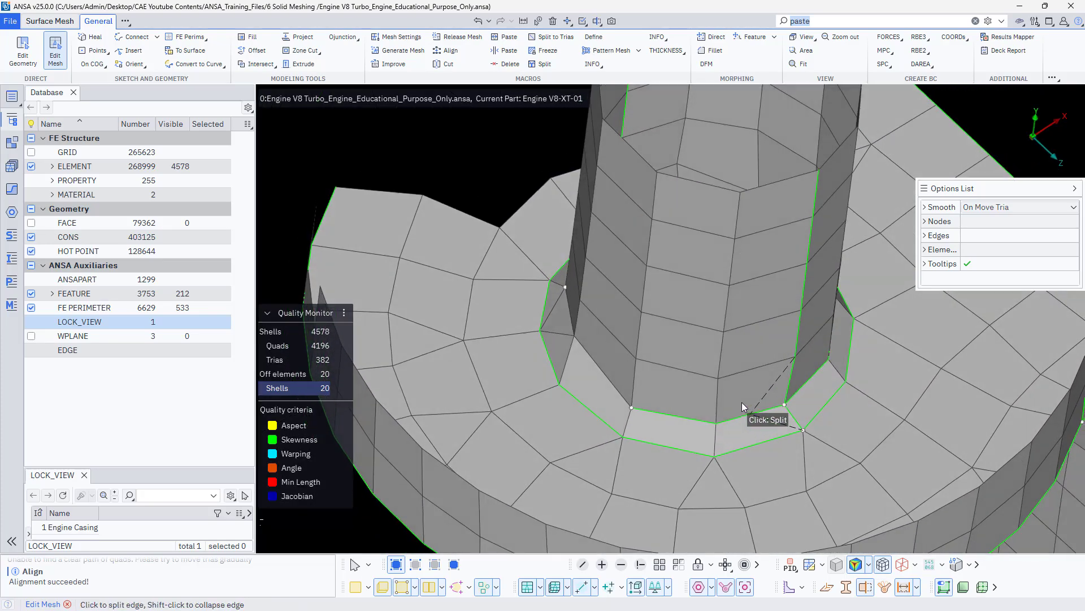
# Show only the remaining quality-failing shells of the casing
pyautogui.scroll(-4, 741, 398)
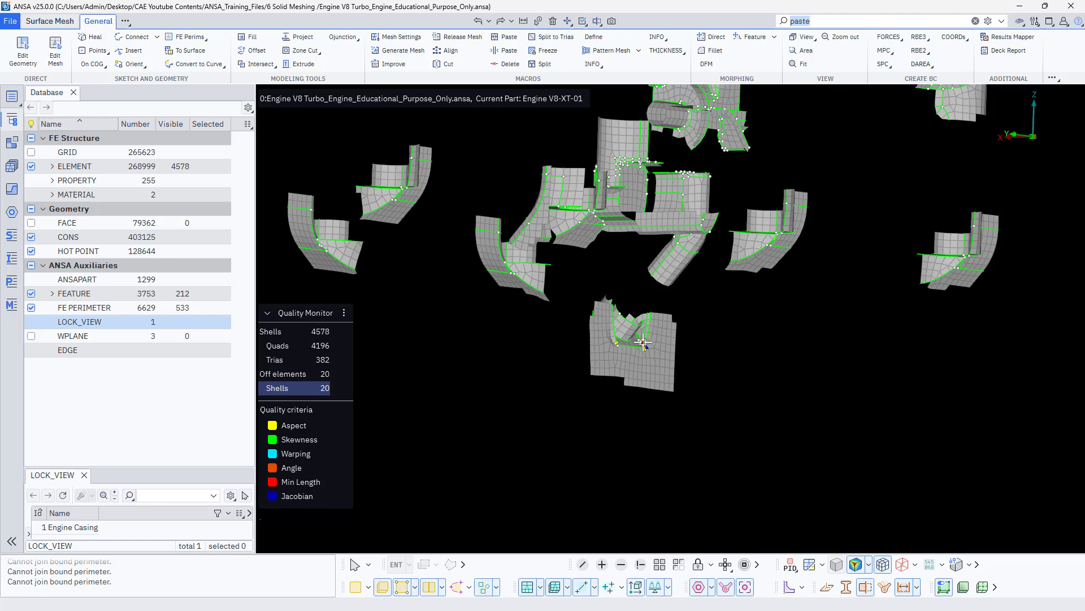
pyautogui.scroll(-2, 644, 342)
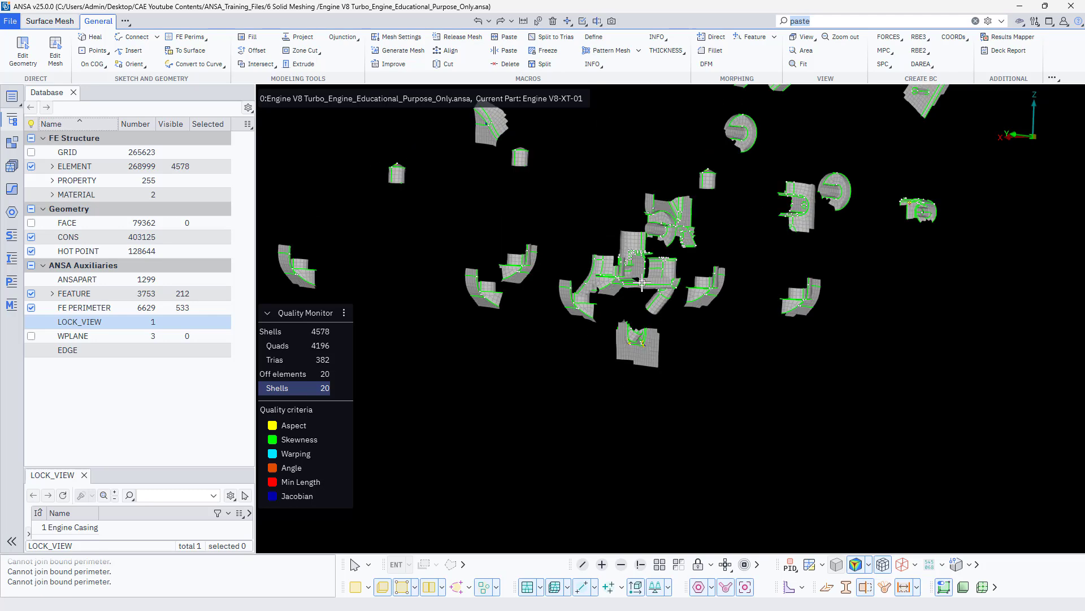
pyautogui.scroll(-2, 642, 282)
pyautogui.scroll(3, 619, 225)
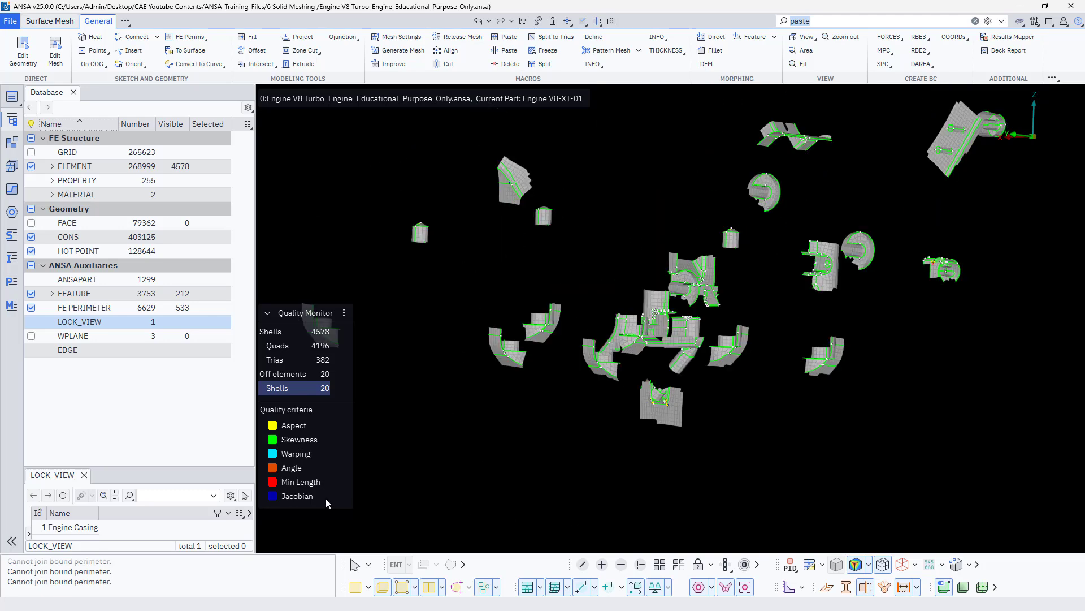
pyautogui.rightClick(307, 386)
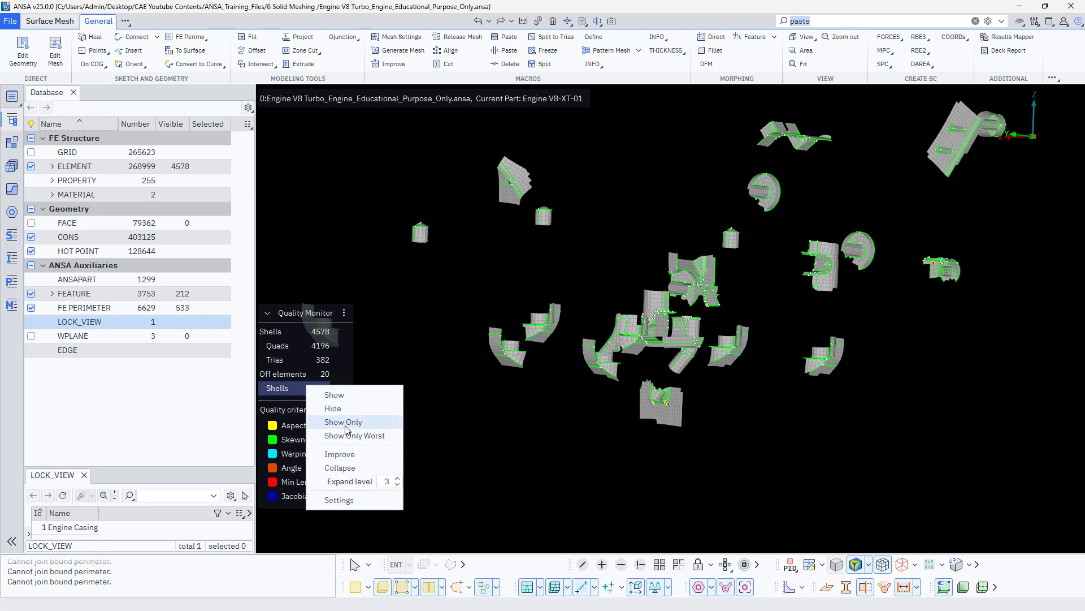
pyautogui.click(345, 423)
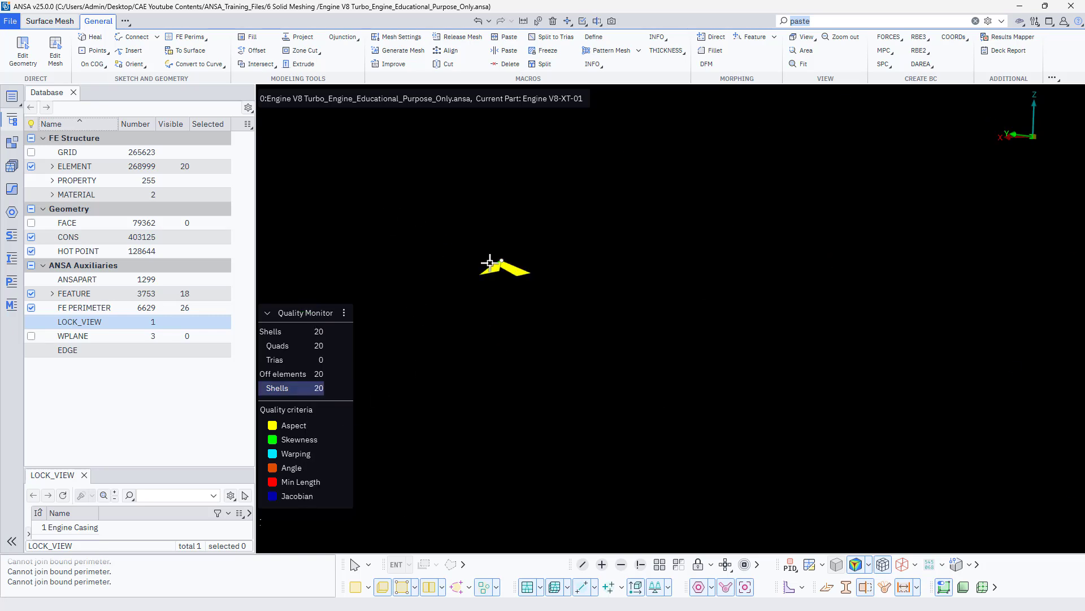
# Reveal the neighbouring shells of the two adjacent aspect-failing quads and activate Mesh Brush in Fix Quality mode to repair them
pyautogui.scroll(5, 490, 263)
pyautogui.keyDown('ctrl'); pyautogui.moveTo(525, 330); pyautogui.dragTo(502, 302); pyautogui.keyUp('ctrl')
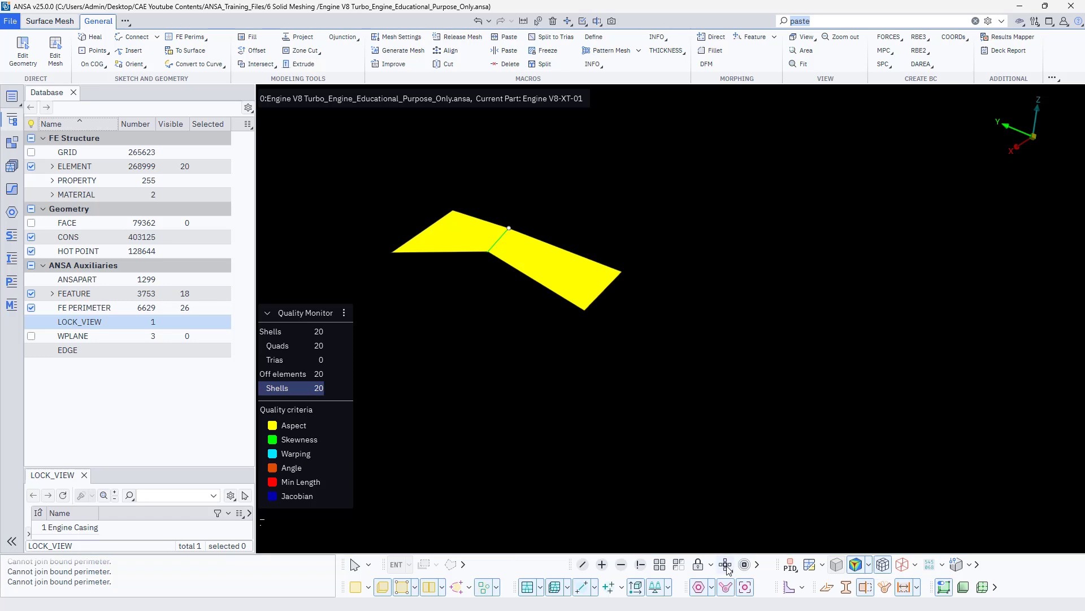
pyautogui.click(727, 567)
pyautogui.moveTo(534, 342)
pyautogui.keyDown('ctrl'); pyautogui.mouseDown()
pyautogui.moveTo(480, 356)
pyautogui.moveTo(504, 400)
pyautogui.moveTo(487, 366)
pyautogui.moveTo(485, 378)
pyautogui.moveTo(524, 412)
pyautogui.mouseUp(); pyautogui.keyUp('ctrl')
pyautogui.click(55, 50)
pyautogui.rightClick(487, 375)
pyautogui.click(525, 431)
# Move the perimeter node shared by the Jacobian- and aspect-failing quads outward and fix the shells around it with Mesh Brush
pyautogui.scroll(-3, 474, 437)
pyautogui.scroll(-5, 629, 431)
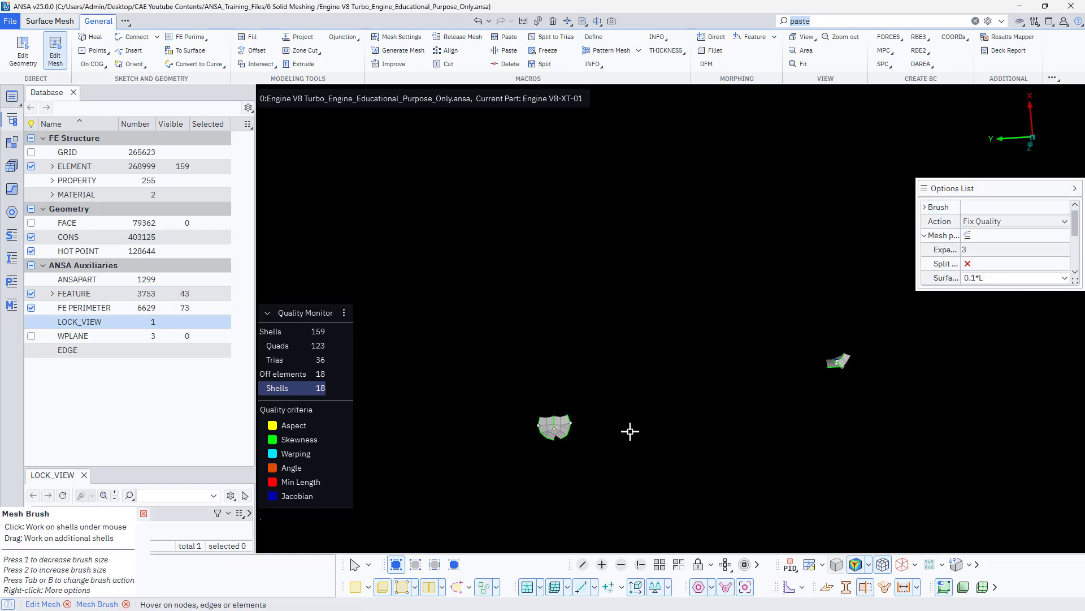
pyautogui.scroll(3, 550, 444)
pyautogui.moveTo(647, 441); pyautogui.dragTo(368, 355, button='middle')
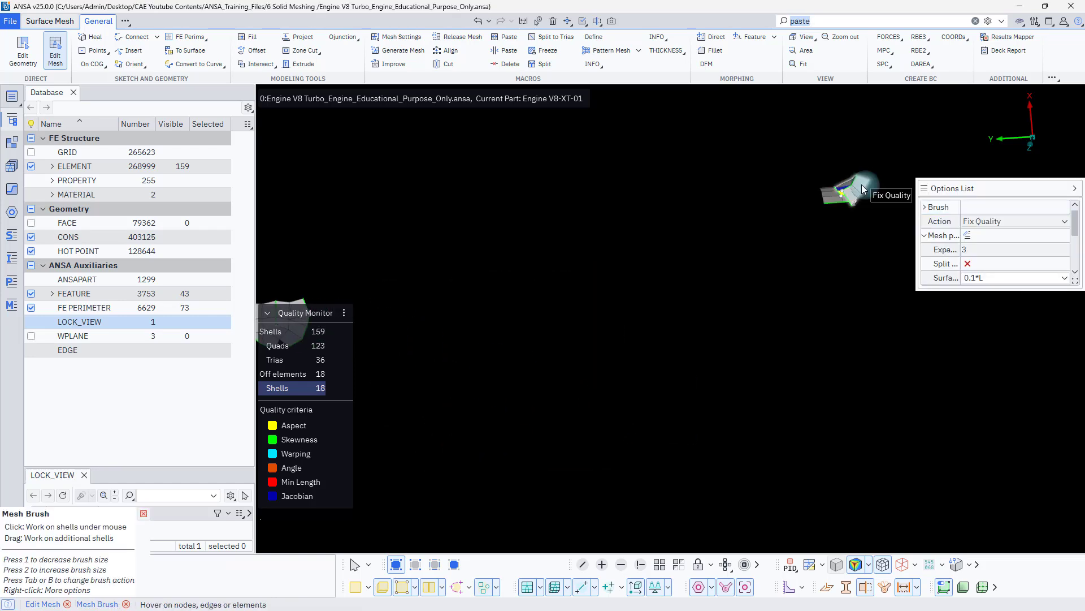
pyautogui.scroll(5, 861, 184)
pyautogui.moveTo(771, 222)
pyautogui.keyDown('ctrl'); pyautogui.mouseDown()
pyautogui.moveTo(783, 186)
pyautogui.moveTo(775, 205)
pyautogui.mouseUp(); pyautogui.keyUp('ctrl')
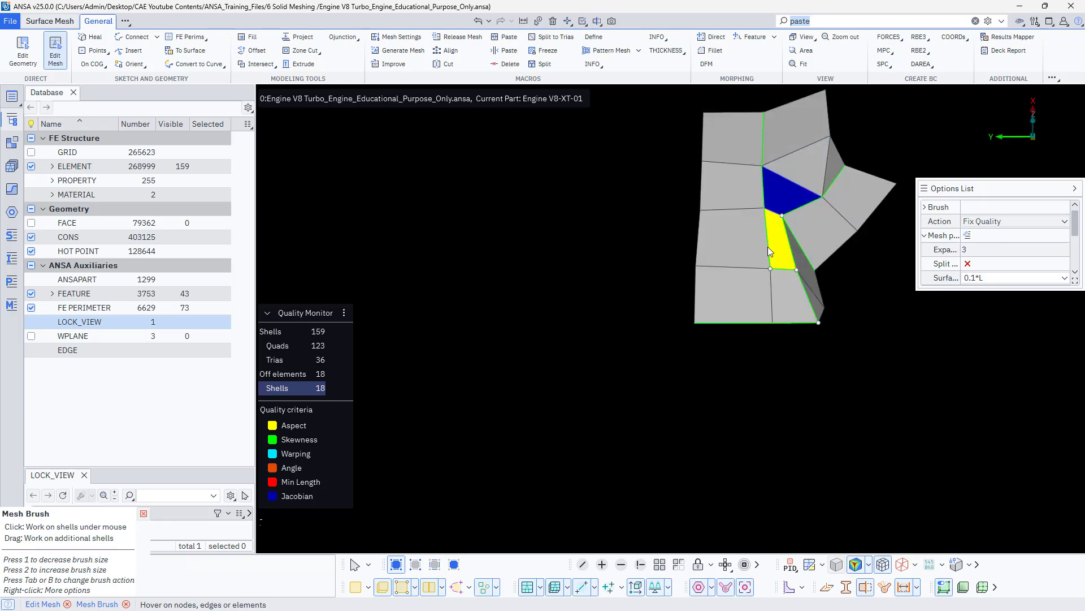
pyautogui.keyDown('ctrl'); pyautogui.moveTo(768, 246); pyautogui.dragTo(626, 371, button='middle'); pyautogui.keyUp('ctrl')
pyautogui.scroll(4, 626, 351)
pyautogui.moveTo(626, 351)
pyautogui.keyDown('ctrl'); pyautogui.mouseDown()
pyautogui.moveTo(699, 396)
pyautogui.moveTo(592, 353)
pyautogui.moveTo(606, 357)
pyautogui.mouseUp(); pyautogui.keyUp('ctrl')
pyautogui.press('Escape')
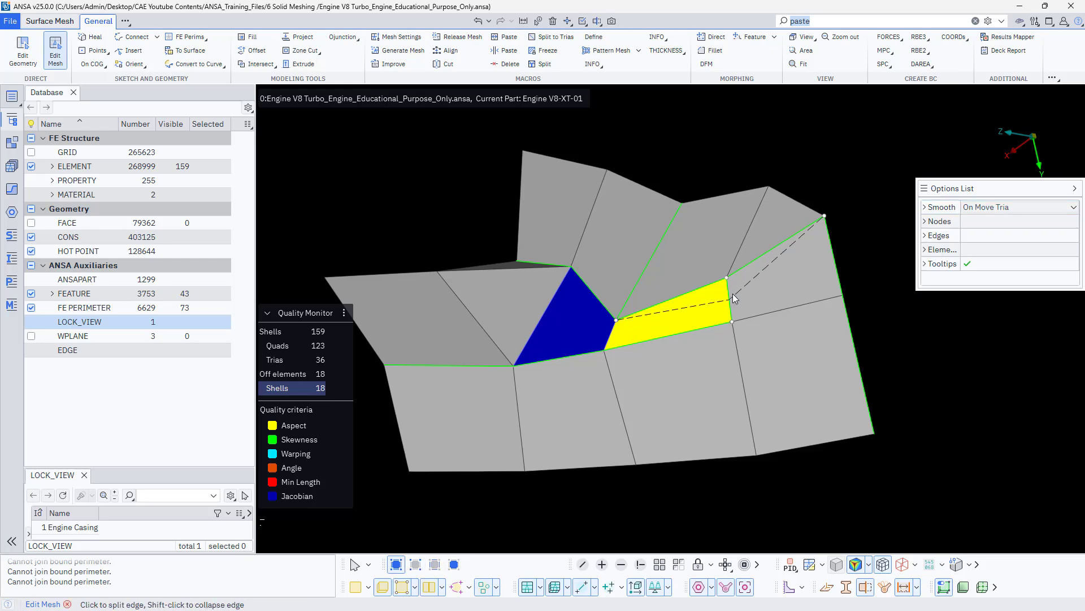
pyautogui.moveTo(616, 317); pyautogui.dragTo(628, 297)
pyautogui.rightClick(629, 297)
pyautogui.click(657, 339)
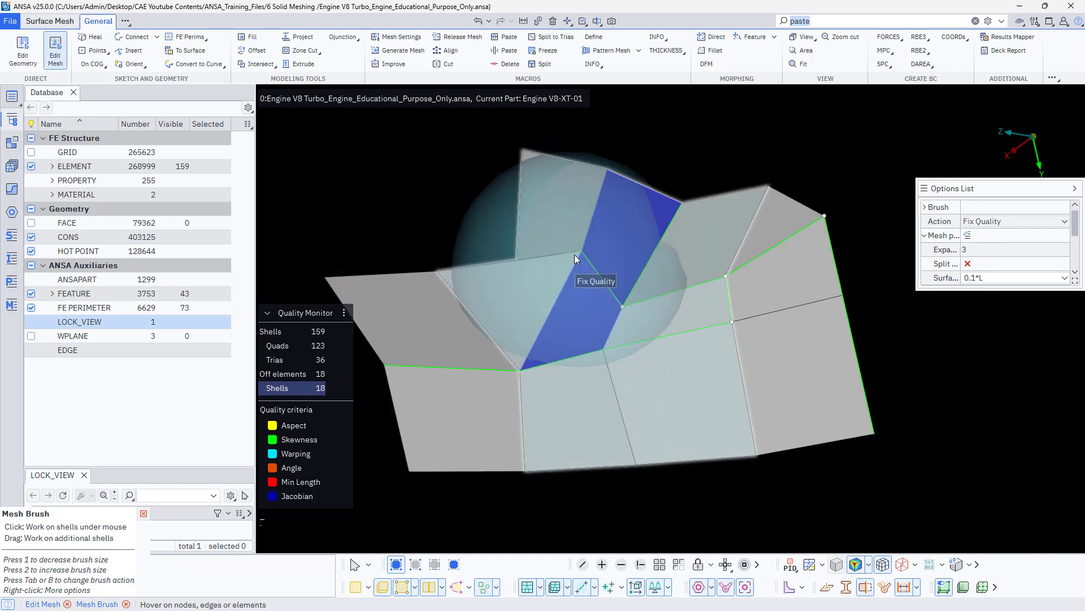
pyautogui.press('Escape')
# Merge the two trias beside the Jacobian-failing quads into one quad and move their shared perimeter node inward
pyautogui.moveTo(573, 274)
pyautogui.keyDown('ctrl'); pyautogui.mouseDown()
pyautogui.moveTo(617, 317)
pyautogui.moveTo(567, 279)
pyautogui.mouseUp(); pyautogui.keyUp('ctrl')
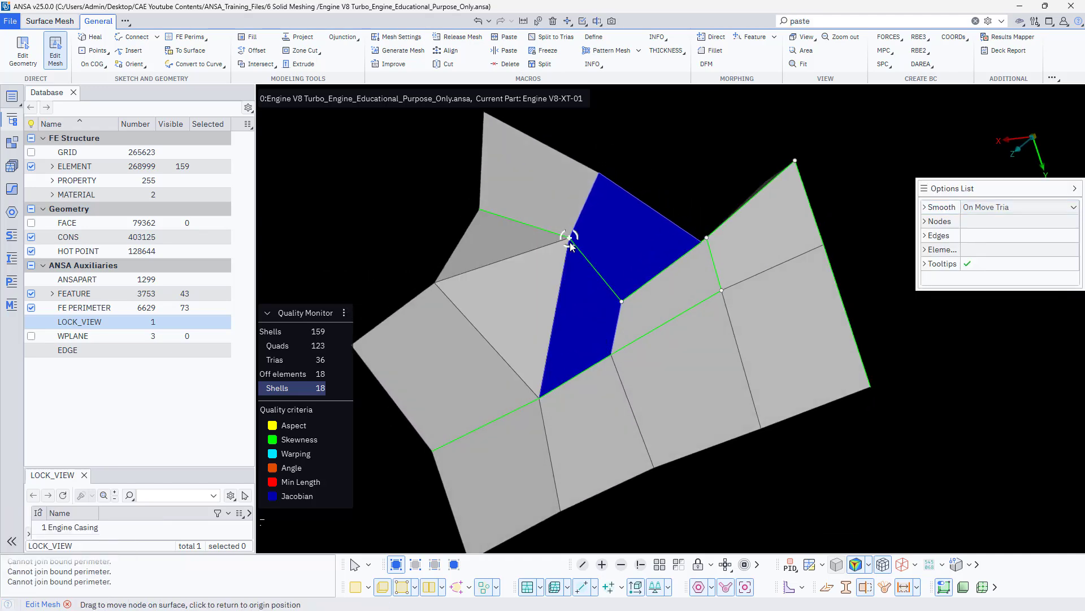
pyautogui.click(508, 259)
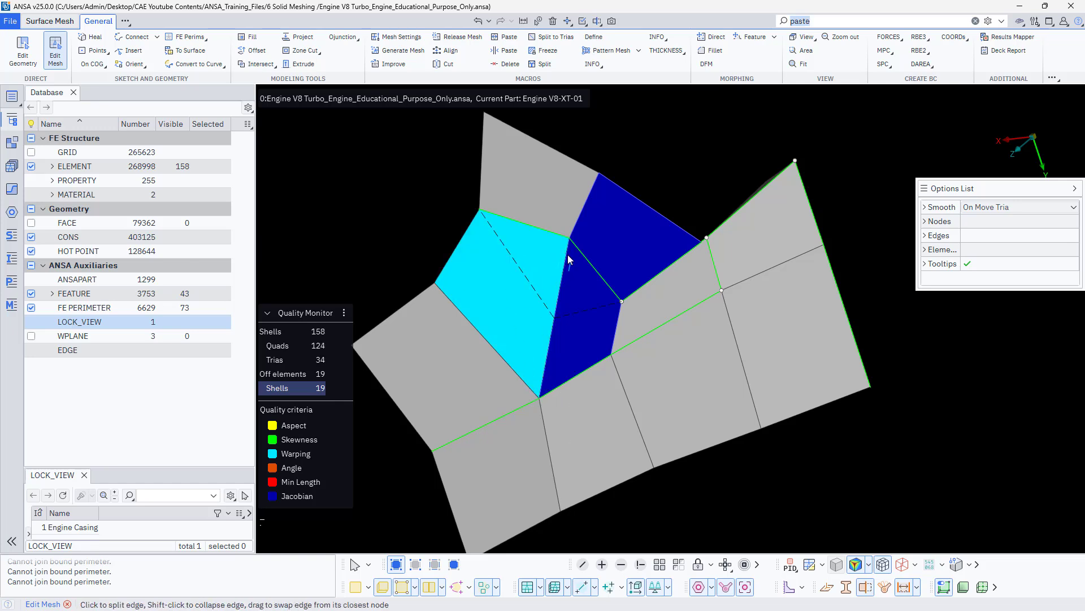
pyautogui.moveTo(569, 240); pyautogui.dragTo(562, 259)
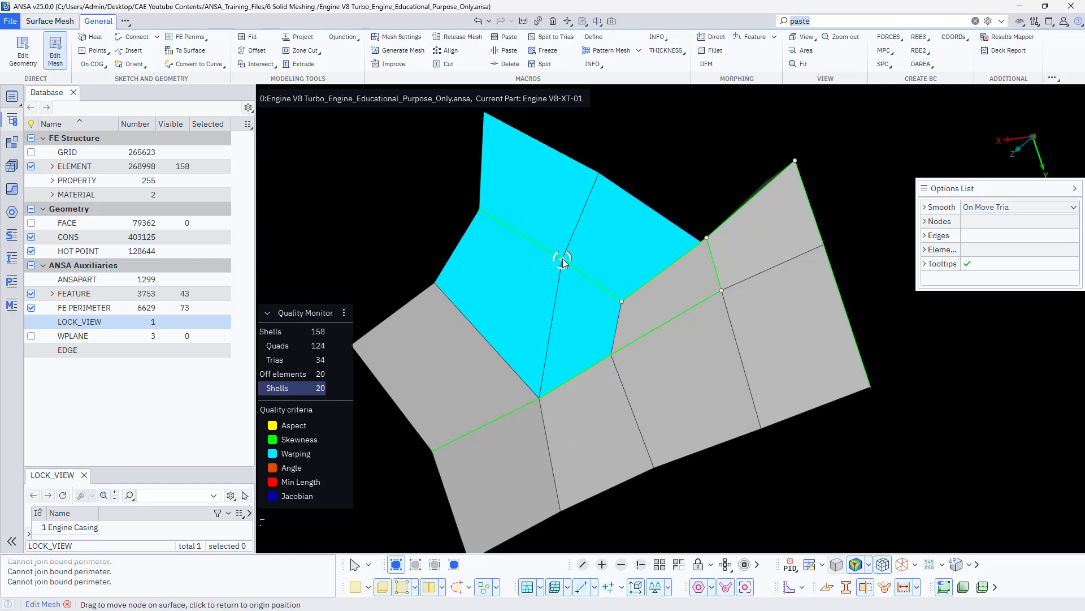
# Brush over the warping- and Jacobian-failing shells around this corner with Mesh Brush in Fix Quality mode
pyautogui.rightClick(562, 258)
pyautogui.click(584, 313)
pyautogui.moveTo(515, 221); pyautogui.dragTo(644, 399)
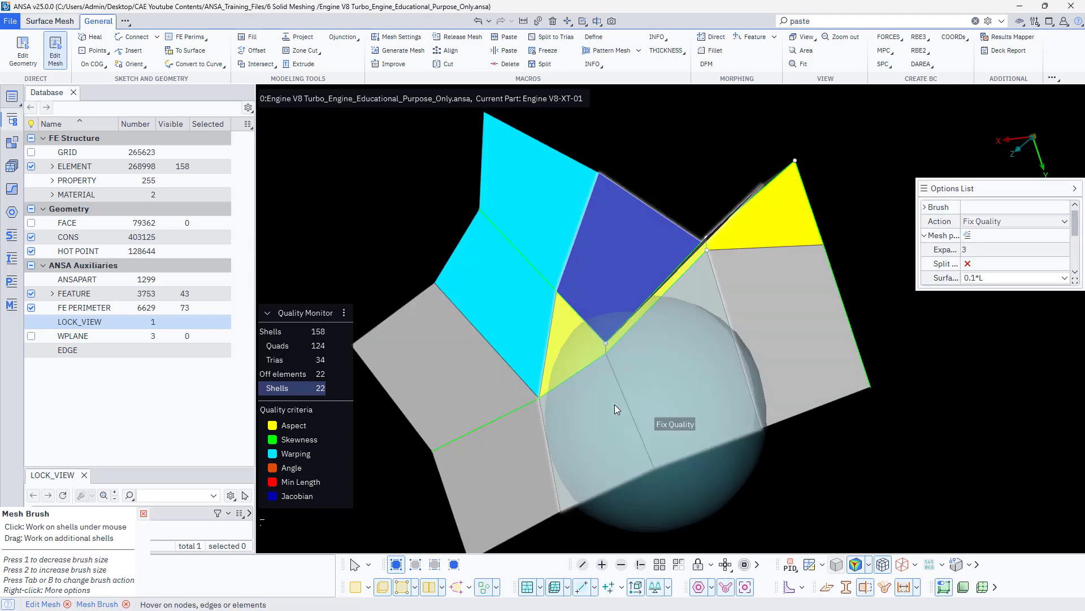
pyautogui.moveTo(673, 332)
pyautogui.mouseDown()
pyautogui.moveTo(597, 359)
pyautogui.moveTo(537, 280)
pyautogui.mouseUp()
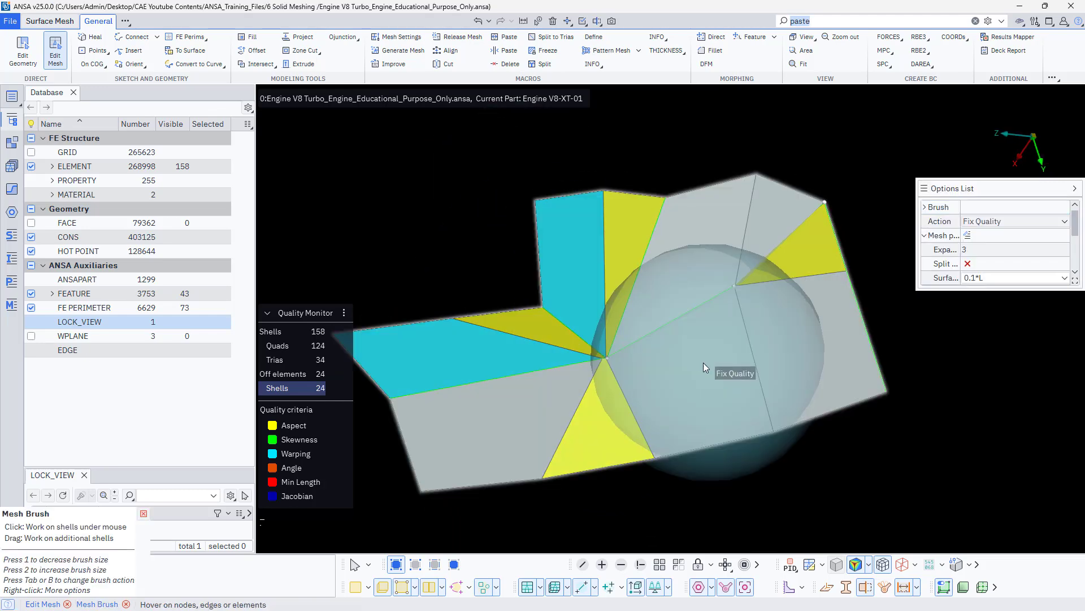
# Expand the visible mesh around the corner twice with further neighbouring shells
pyautogui.moveTo(744, 365)
pyautogui.keyDown('ctrl'); pyautogui.mouseDown()
pyautogui.moveTo(585, 344)
pyautogui.moveTo(704, 391)
pyautogui.moveTo(732, 387)
pyautogui.mouseUp(); pyautogui.keyUp('ctrl')
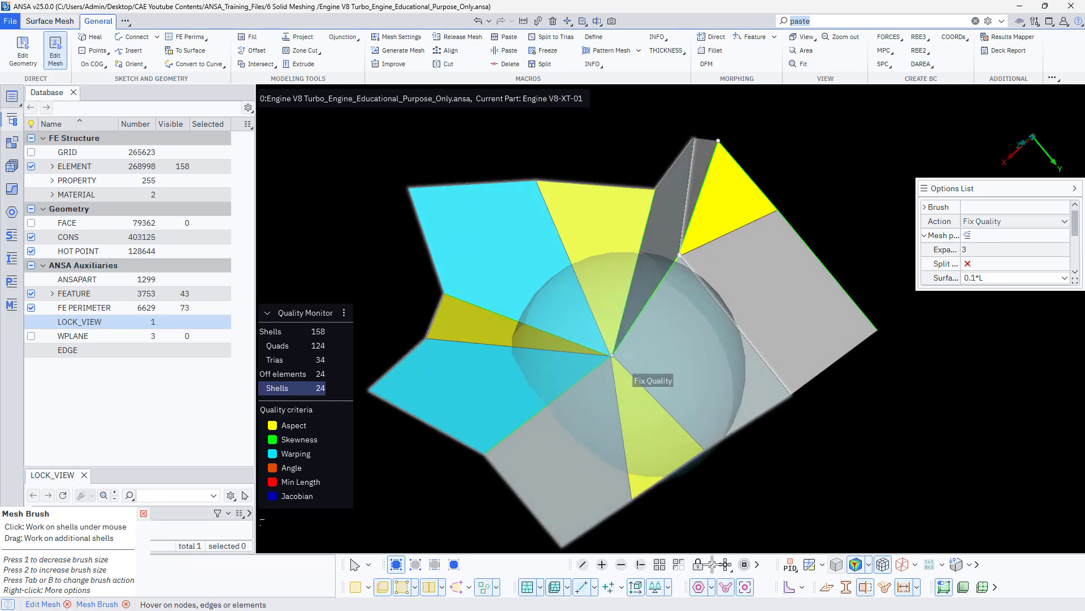
pyautogui.rightClick(730, 561)
pyautogui.click(745, 518)
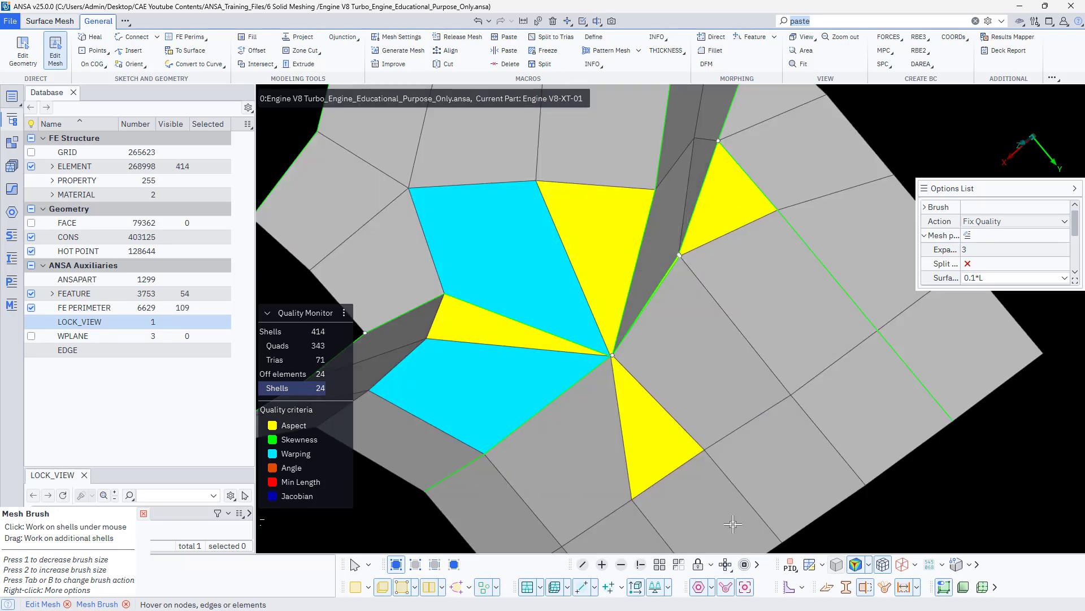
pyautogui.rightClick(723, 568)
pyautogui.click(748, 516)
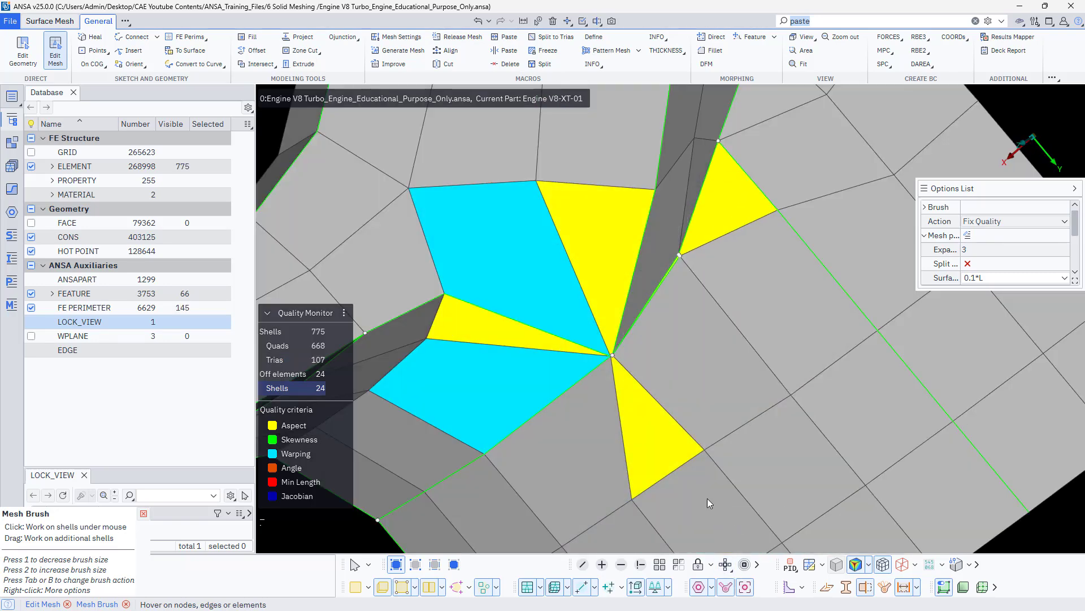
# Apply Mesh Brush in Fix Quality mode to the warping- and aspect-failing shells around the expanded corner
pyautogui.scroll(-5, 588, 388)
pyautogui.moveTo(589, 389)
pyautogui.keyDown('ctrl'); pyautogui.mouseDown()
pyautogui.moveTo(511, 374)
pyautogui.moveTo(581, 394)
pyautogui.moveTo(575, 378)
pyautogui.mouseUp(); pyautogui.keyUp('ctrl')
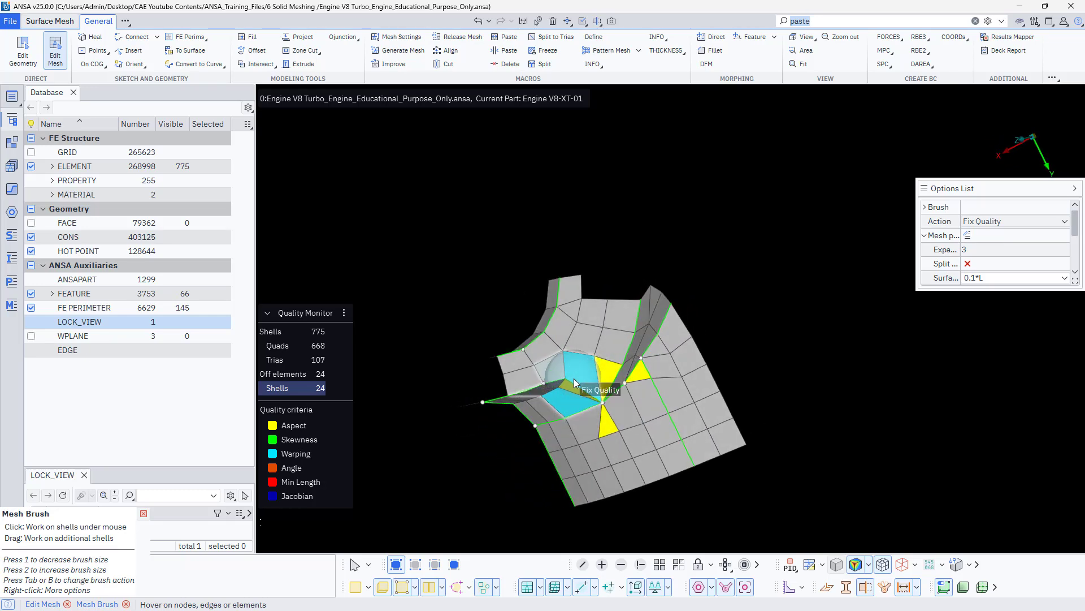
pyautogui.click(568, 368)
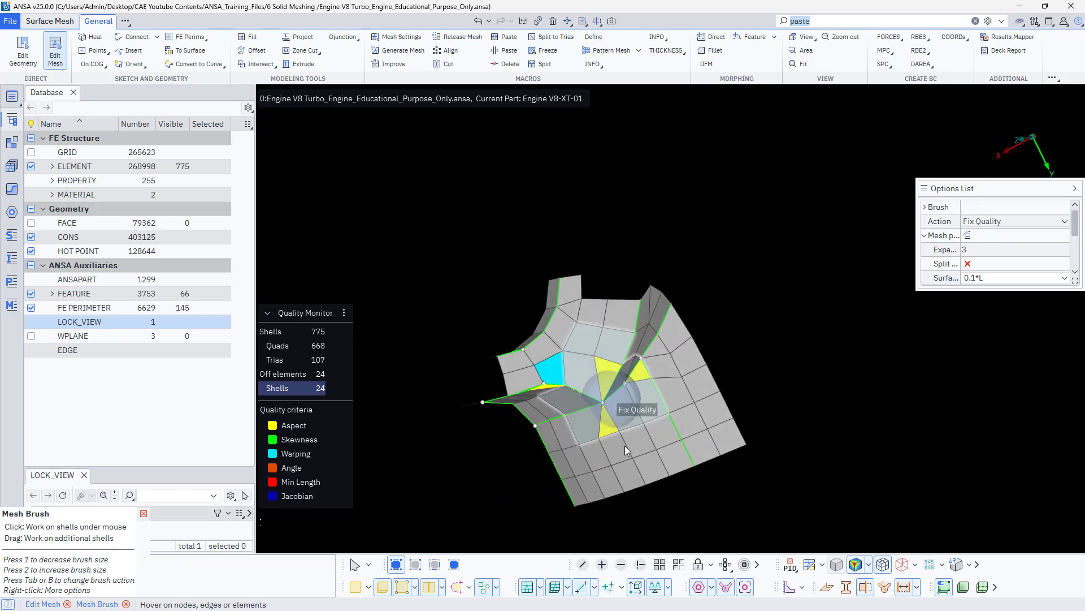
pyautogui.click(600, 355)
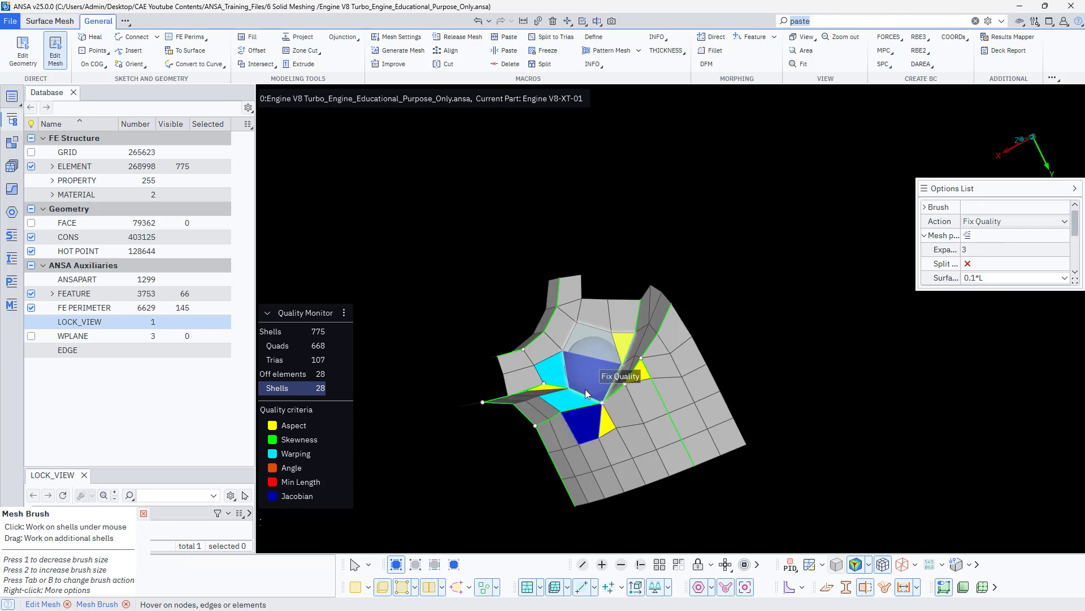
# Leave Mesh Brush and split the quad next to the aspect-failing tria on the rib wall diagonally
pyautogui.middleClick(610, 422)
pyautogui.scroll(4, 610, 422)
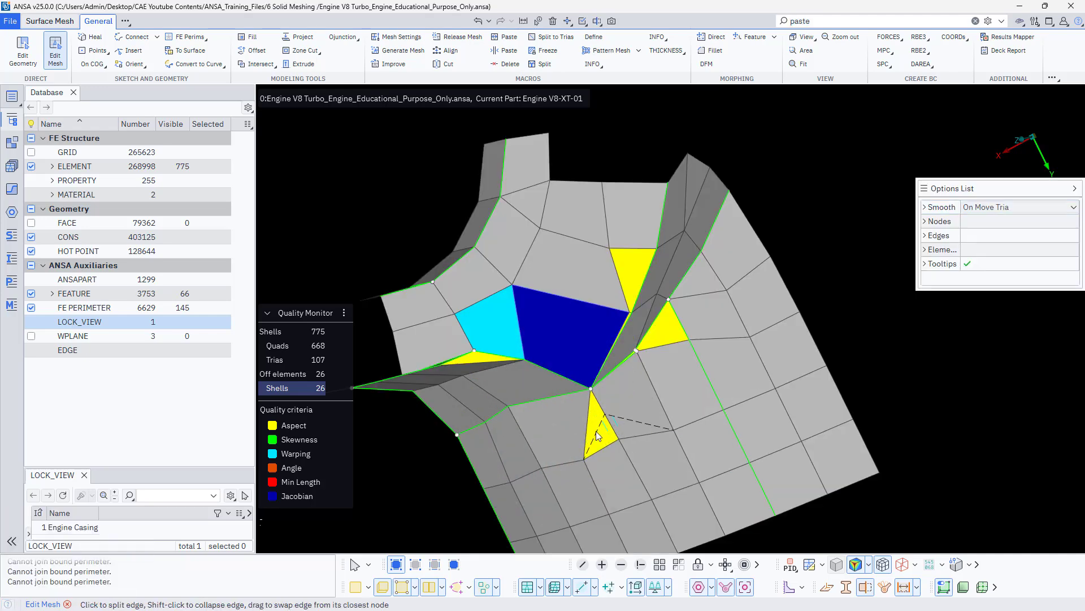
pyautogui.moveTo(596, 430)
pyautogui.keyDown('ctrl'); pyautogui.mouseDown()
pyautogui.moveTo(504, 448)
pyautogui.moveTo(570, 489)
pyautogui.mouseUp(); pyautogui.keyUp('ctrl')
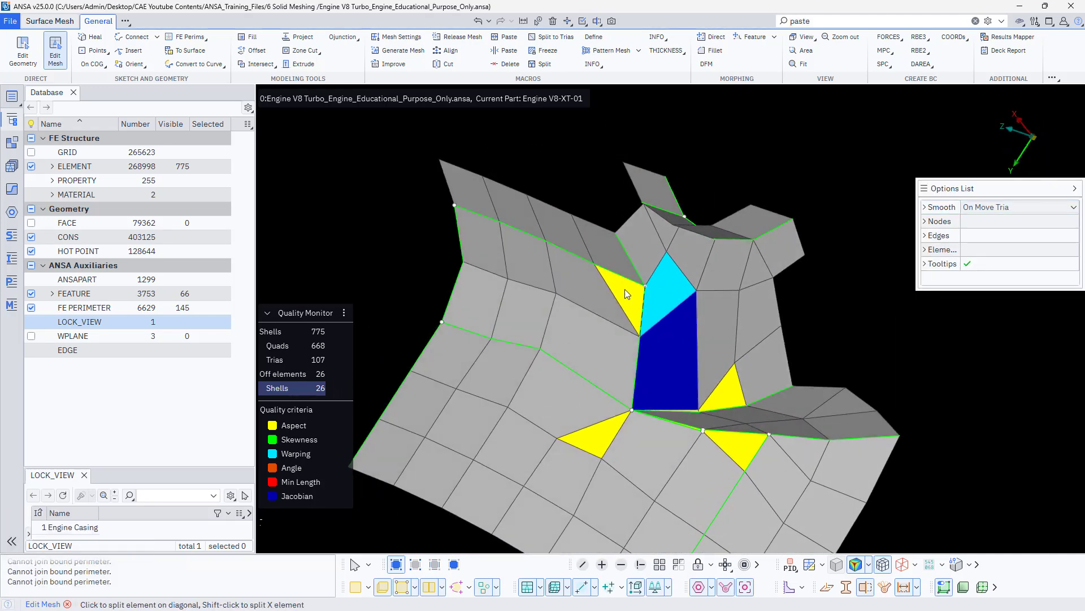
pyautogui.click(620, 329)
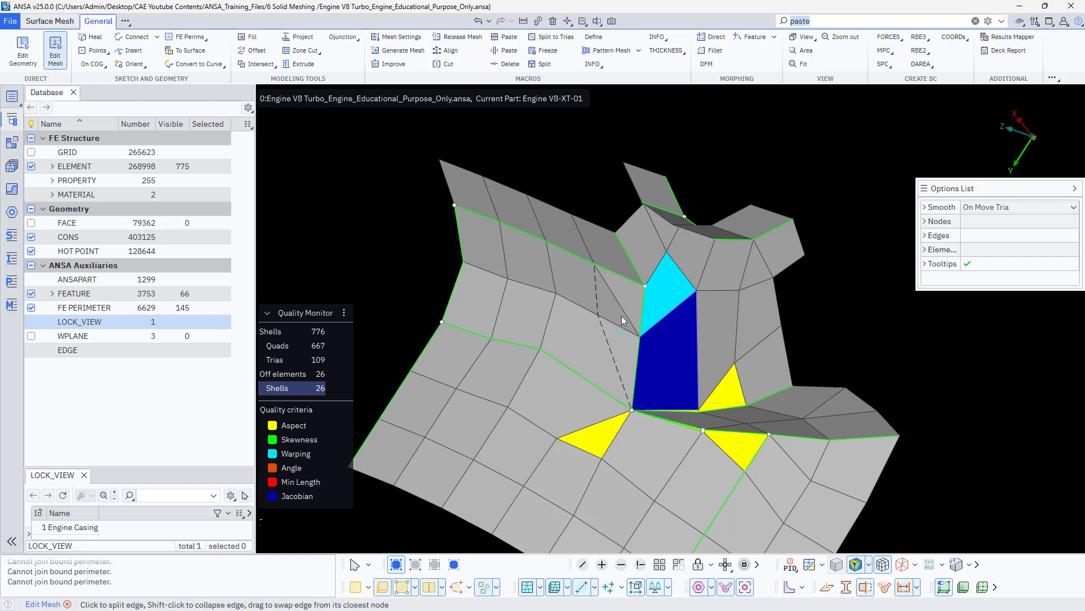
pyautogui.middleClick(600, 434)
# Split the quad beside the rib corner diagonally and move neighbouring trias, including the aspect-failing one, through the adjoining quads
pyautogui.click(55, 57)
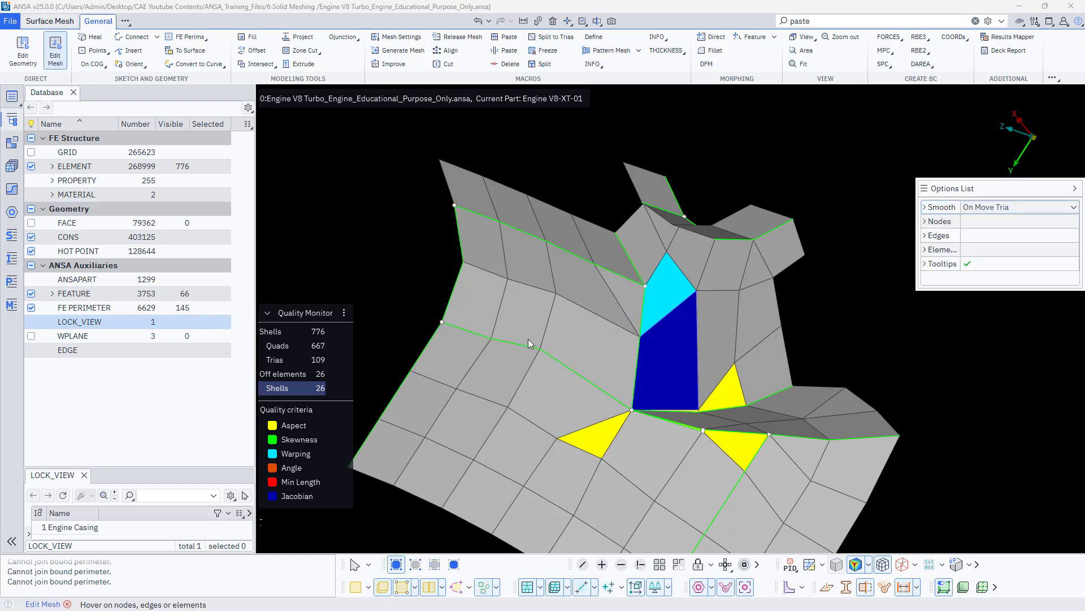
pyautogui.click(614, 367)
pyautogui.moveTo(595, 436); pyautogui.dragTo(602, 367)
pyautogui.moveTo(617, 312); pyautogui.dragTo(641, 341)
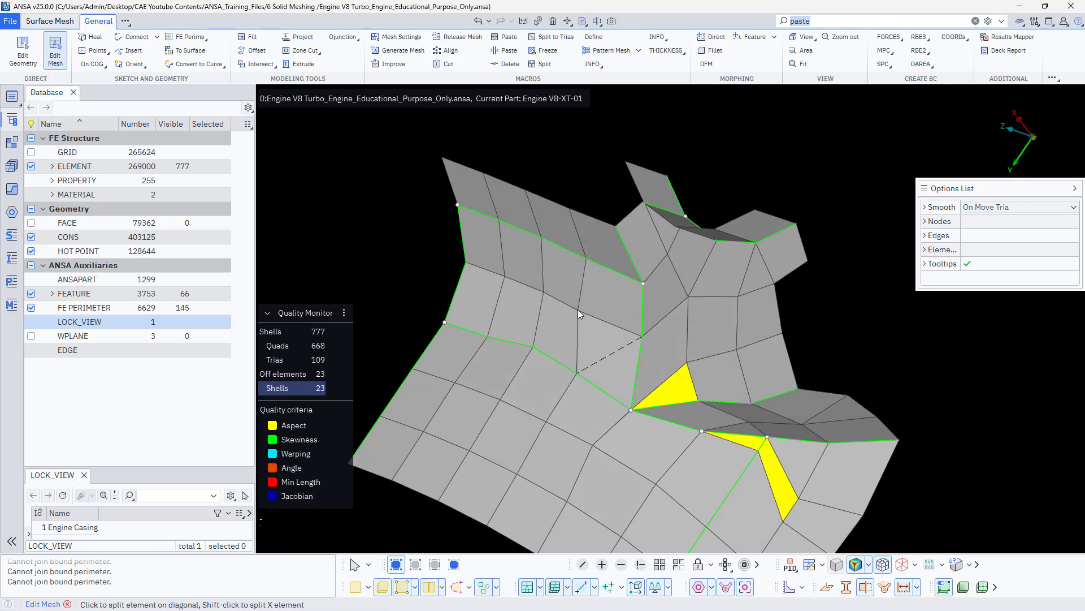
# Collapse the aspect-failing slivers by pasting their perimeter node onto its neighbour, and split the warping-failing quad beside it diagonally
pyautogui.moveTo(533, 347); pyautogui.dragTo(531, 351)
pyautogui.keyDown('ctrl'); pyautogui.moveTo(630, 417); pyautogui.dragTo(660, 362); pyautogui.keyUp('ctrl')
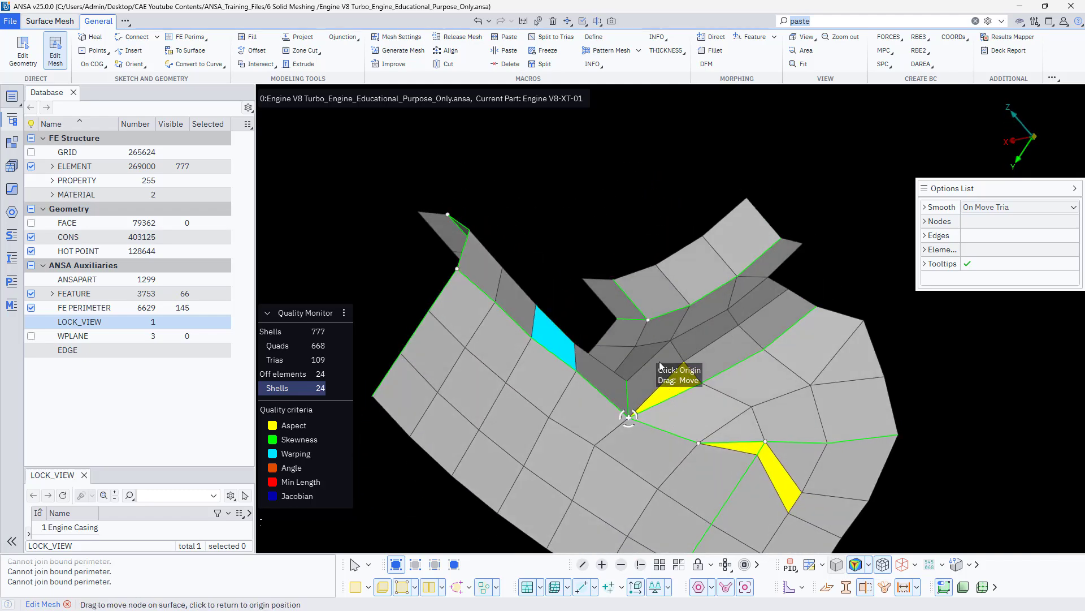
pyautogui.moveTo(763, 441); pyautogui.dragTo(749, 465)
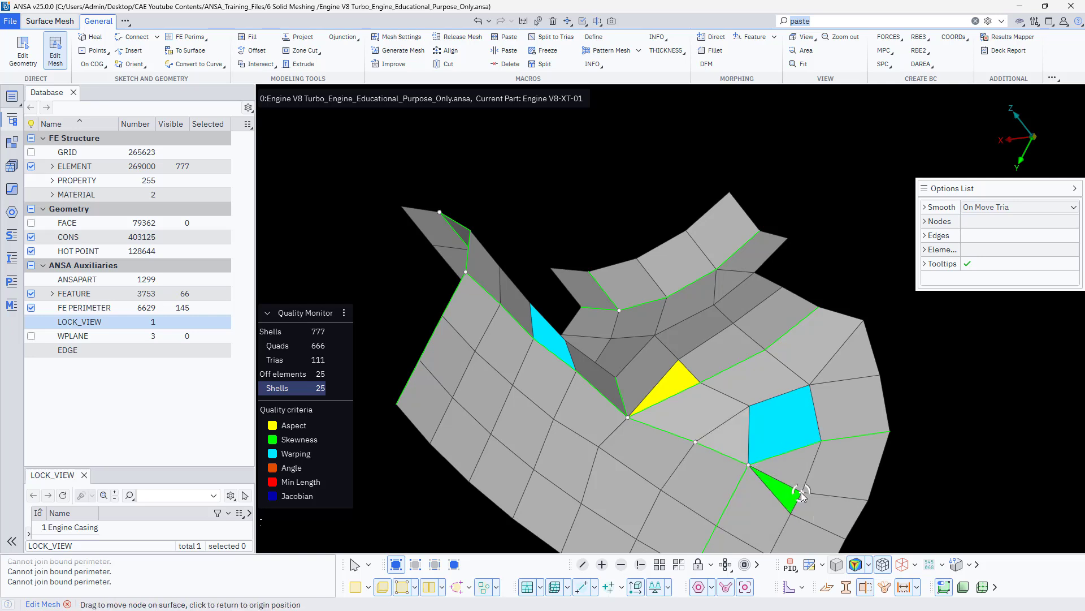
pyautogui.moveTo(800, 494); pyautogui.dragTo(812, 447)
pyautogui.click(806, 433)
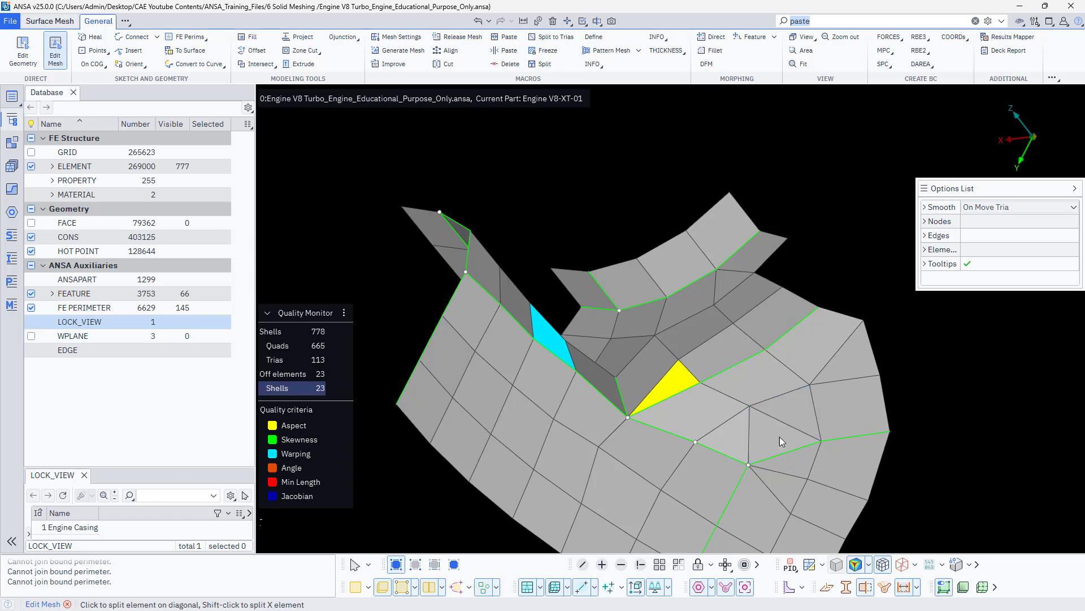
# Undo the last tria move around the corner
pyautogui.keyDown('ctrl'); pyautogui.moveTo(693, 427); pyautogui.dragTo(826, 375); pyautogui.keyUp('ctrl')
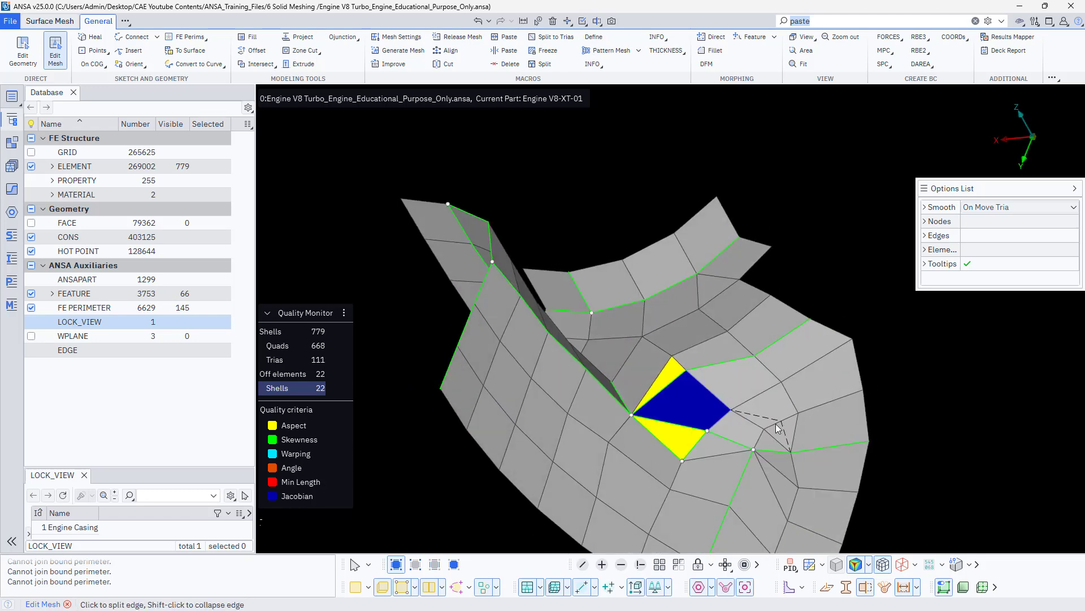
pyautogui.hotkey('ctrl', 'z')
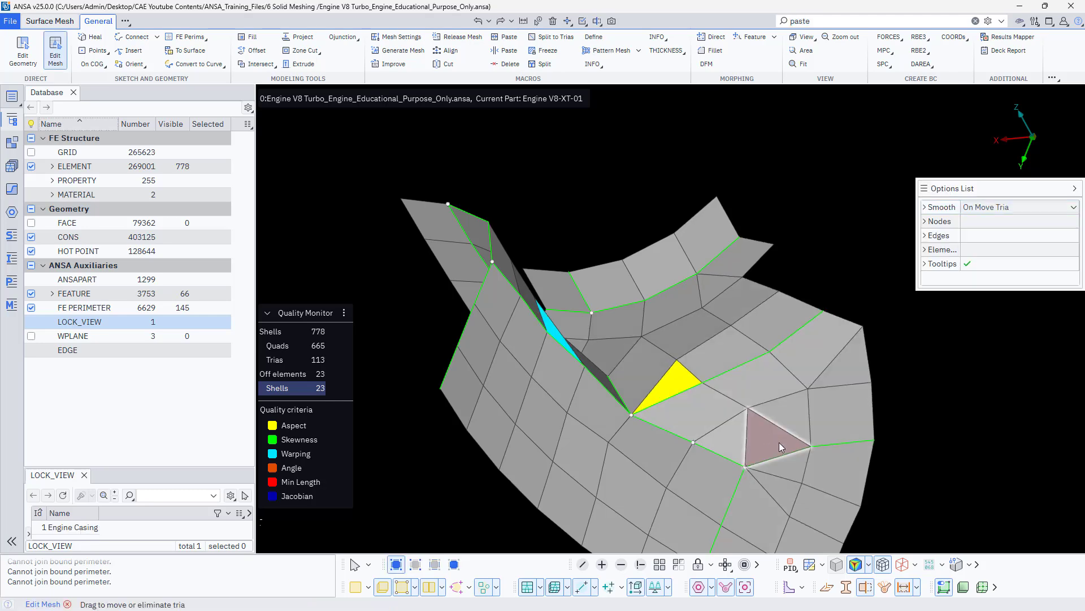
# Join the two trias beside the perimeter, change the diagonal between them, and shift the inner node of the angle-failing quad
pyautogui.keyDown('ctrl'); pyautogui.moveTo(718, 413); pyautogui.dragTo(715, 440); pyautogui.keyUp('ctrl')
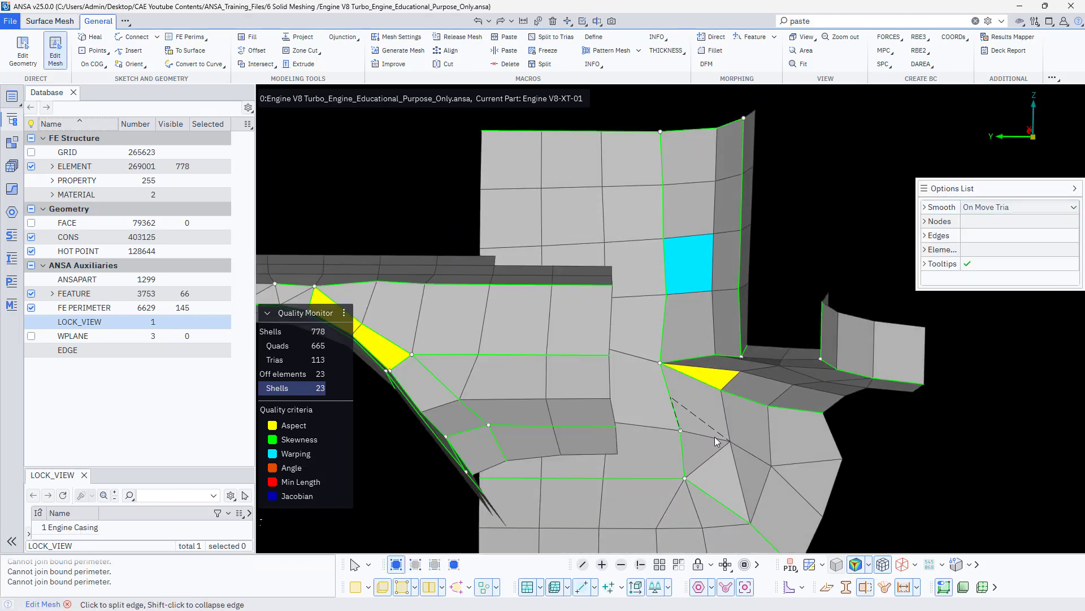
pyautogui.click(741, 485)
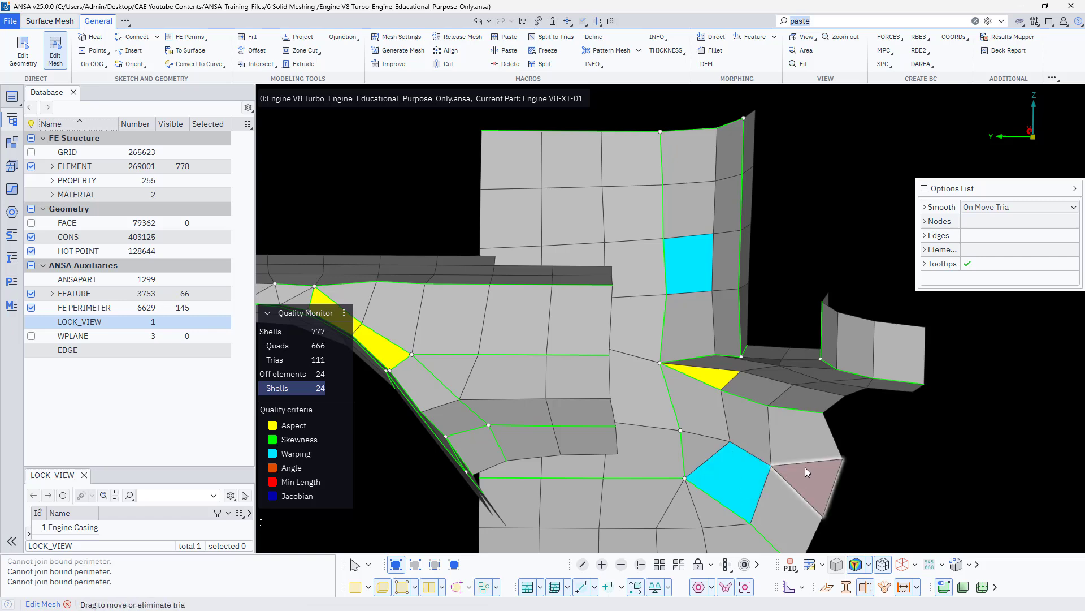
pyautogui.click(758, 475)
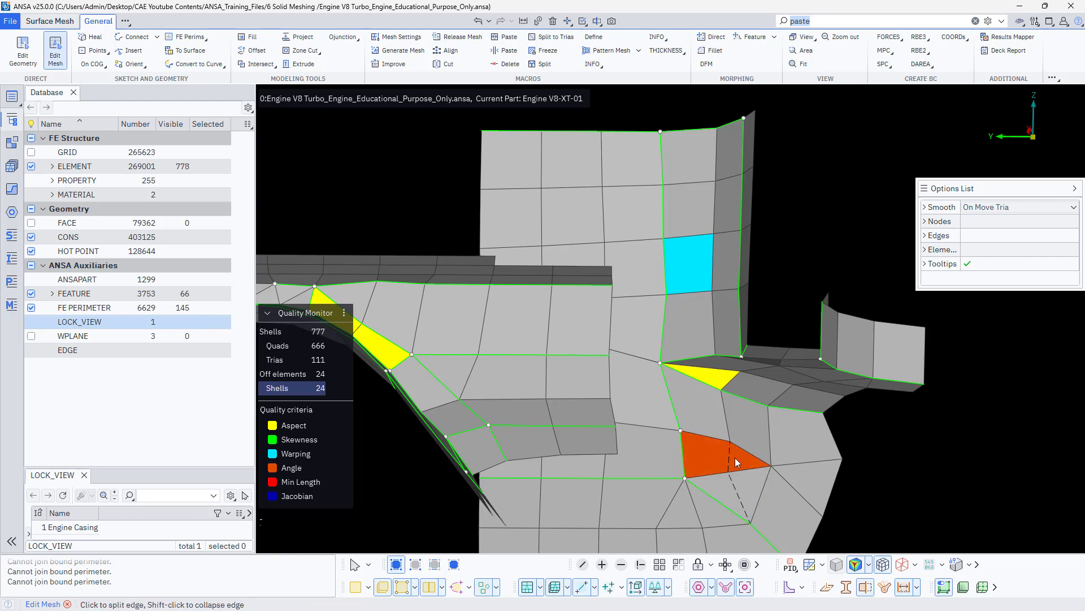
pyautogui.moveTo(730, 443); pyautogui.dragTo(719, 446)
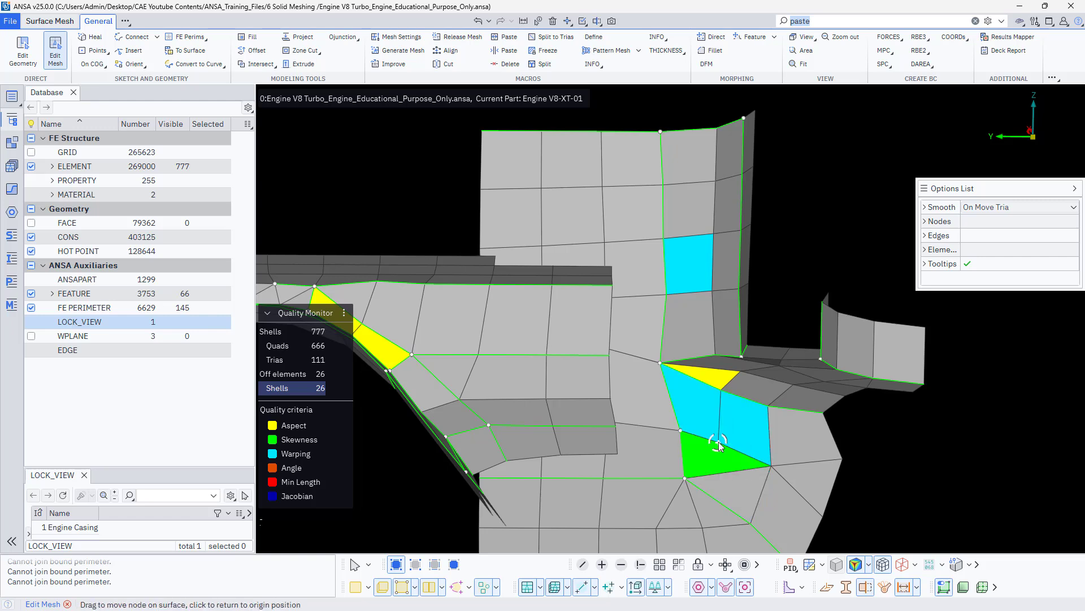
# Apply Mesh Brush in Fix Quality mode to the failing shells below the corner and leave the brush
pyautogui.moveTo(709, 390)
pyautogui.keyDown('ctrl'); pyautogui.mouseDown()
pyautogui.moveTo(704, 403)
pyautogui.moveTo(754, 477)
pyautogui.moveTo(693, 444)
pyautogui.moveTo(752, 418)
pyautogui.moveTo(758, 494)
pyautogui.mouseUp(); pyautogui.keyUp('ctrl')
pyautogui.rightClick(706, 402)
pyautogui.click(756, 460)
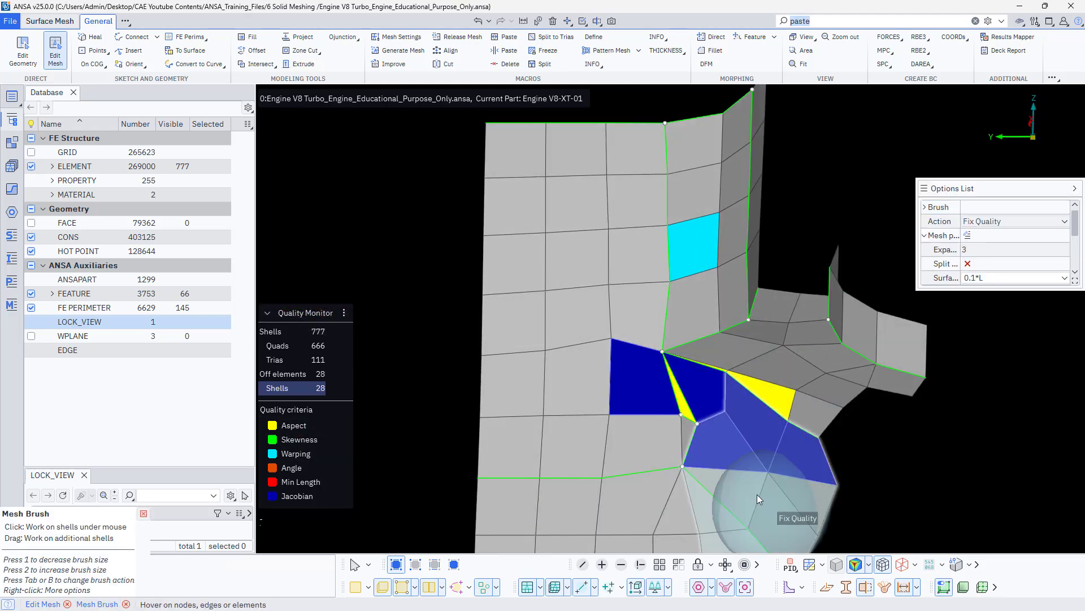
pyautogui.press('Escape')
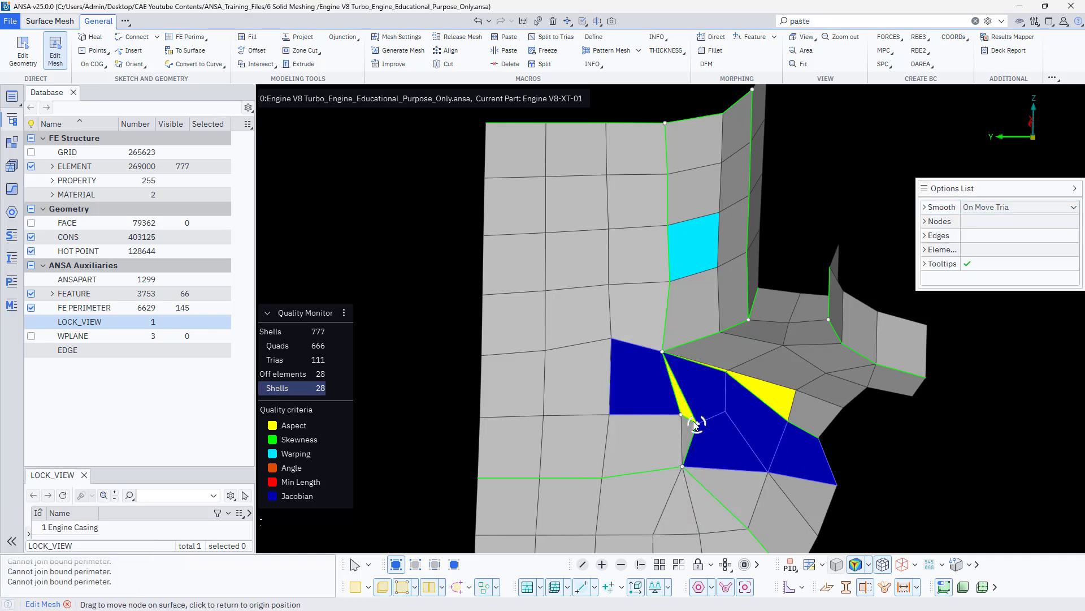
# Collapse the narrow aspect-failing sliver below the corner by pasting its nodes together
pyautogui.keyDown('shift'); pyautogui.click(695, 424); pyautogui.keyUp('shift')
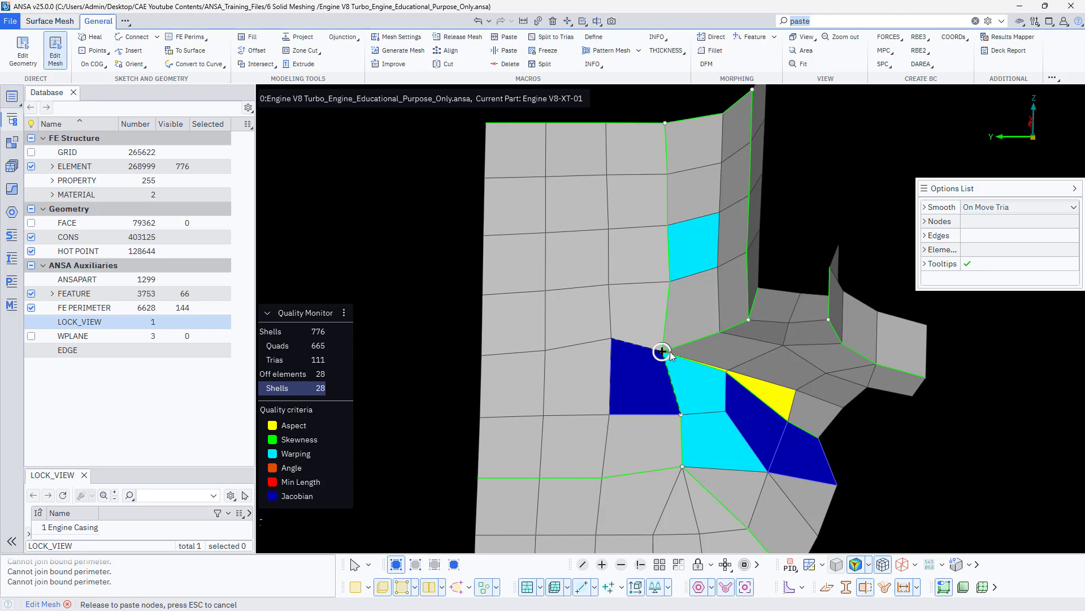
pyautogui.moveTo(670, 351); pyautogui.dragTo(660, 327)
# Paste the two nearly coincident nodes to close the skewness-failing sliver, and shift the inner node of the adjacent aspect-failing tria
pyautogui.scroll(3, 665, 351)
pyautogui.scroll(2, 673, 364)
pyautogui.scroll(-2, 678, 351)
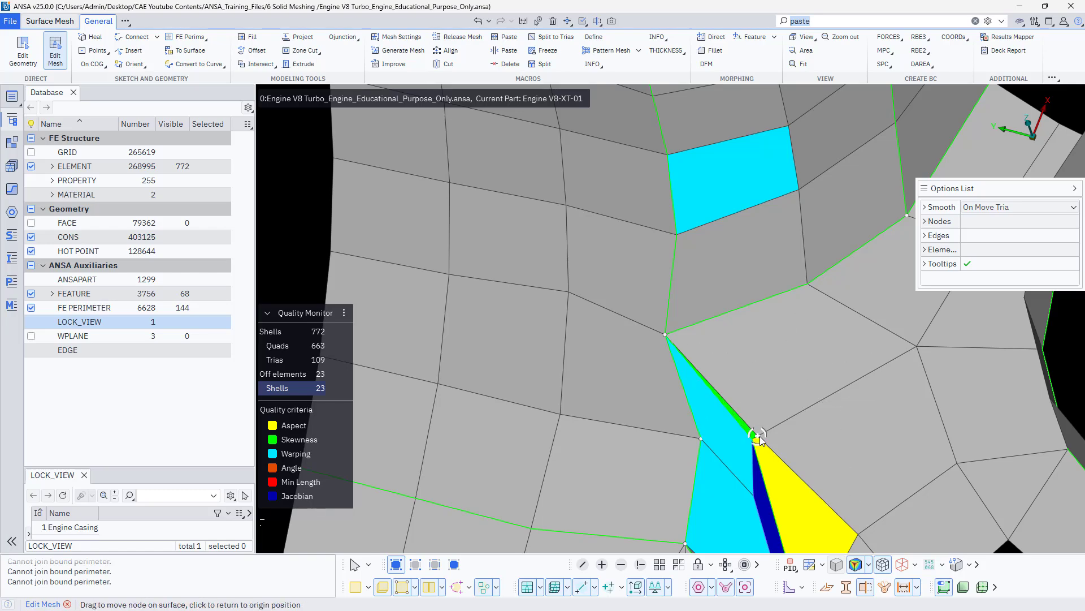
pyautogui.moveTo(760, 435); pyautogui.dragTo(803, 396, button='middle')
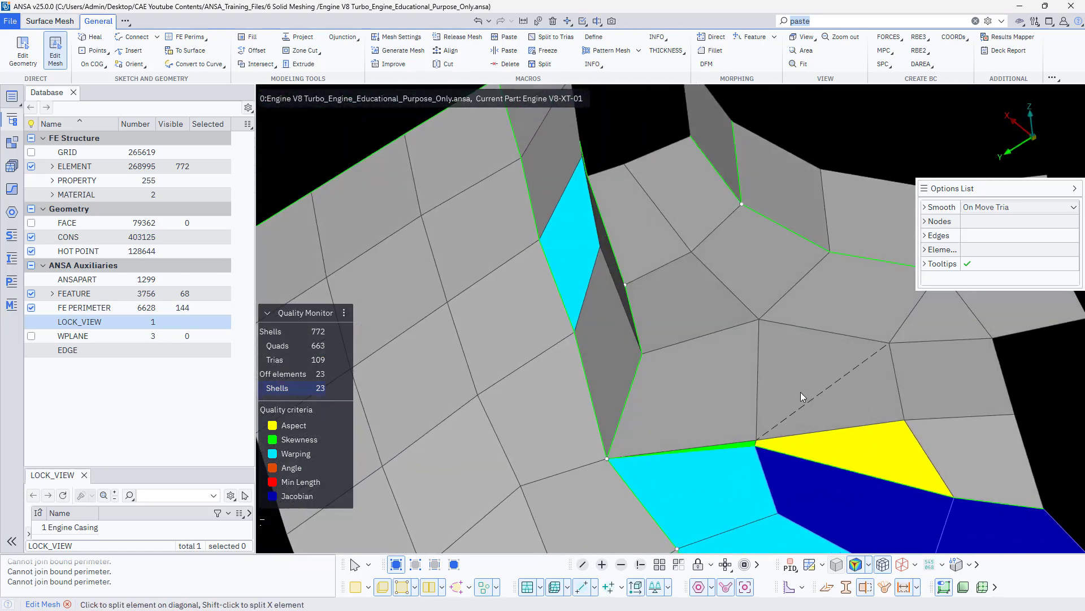
pyautogui.scroll(-8, 801, 391)
pyautogui.scroll(6, 801, 393)
pyautogui.keyDown('ctrl'); pyautogui.moveTo(801, 400); pyautogui.dragTo(806, 436); pyautogui.keyUp('ctrl')
pyautogui.scroll(5, 795, 385)
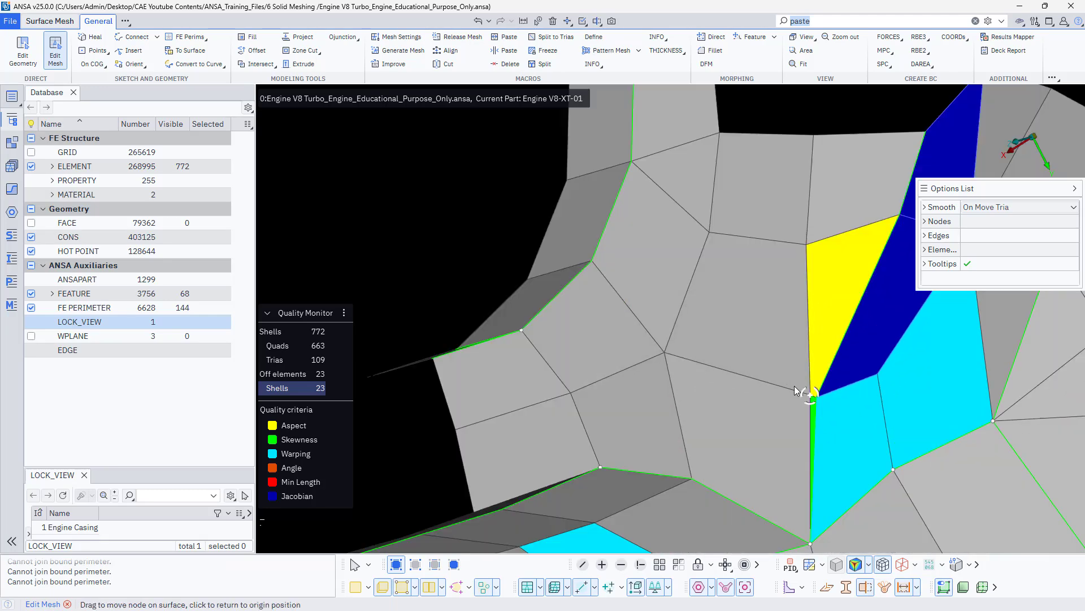
pyautogui.moveTo(810, 394); pyautogui.dragTo(815, 394)
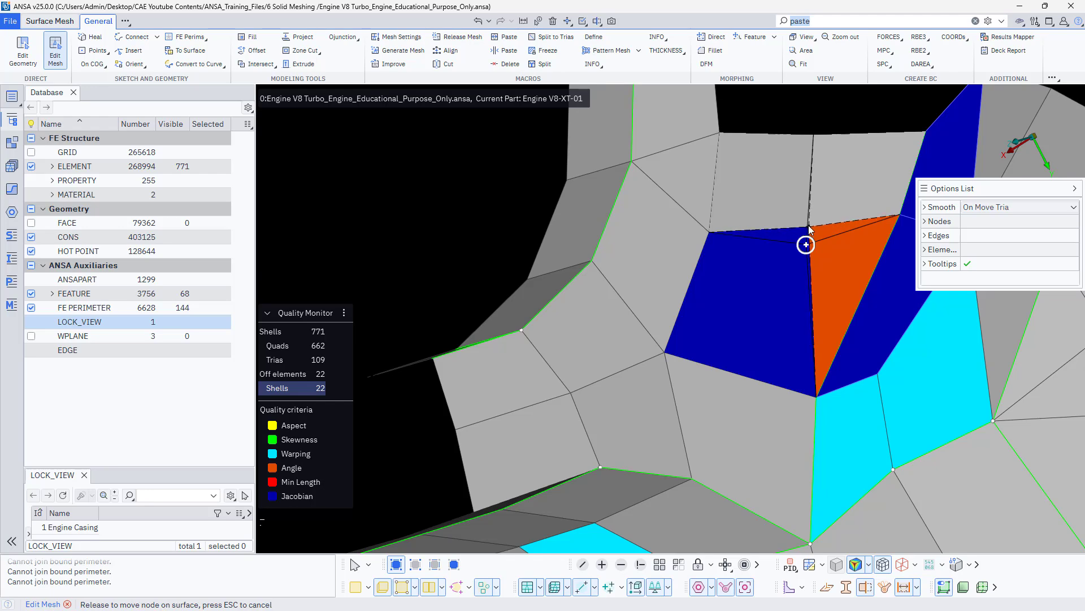
pyautogui.moveTo(806, 224); pyautogui.dragTo(809, 223)
# Split the lower warping-failing quad diagonally and paste its inner node onto the neighbouring perimeter node
pyautogui.scroll(-5, 769, 286)
pyautogui.keyDown('ctrl'); pyautogui.moveTo(779, 312); pyautogui.dragTo(800, 356); pyautogui.keyUp('ctrl')
pyautogui.scroll(3, 789, 317)
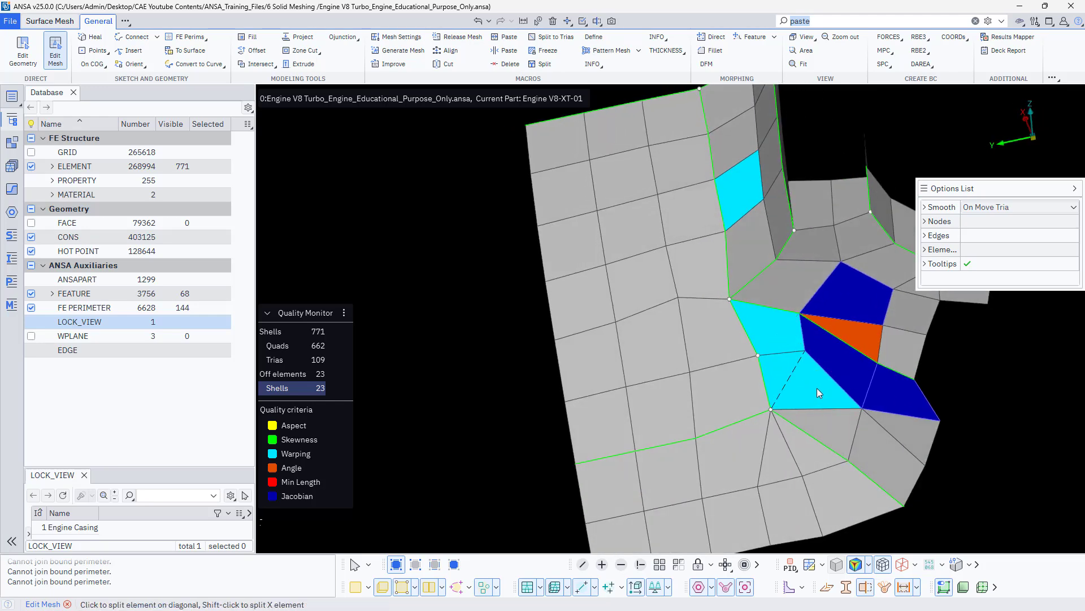
pyautogui.click(840, 398)
pyautogui.moveTo(805, 351); pyautogui.dragTo(761, 356)
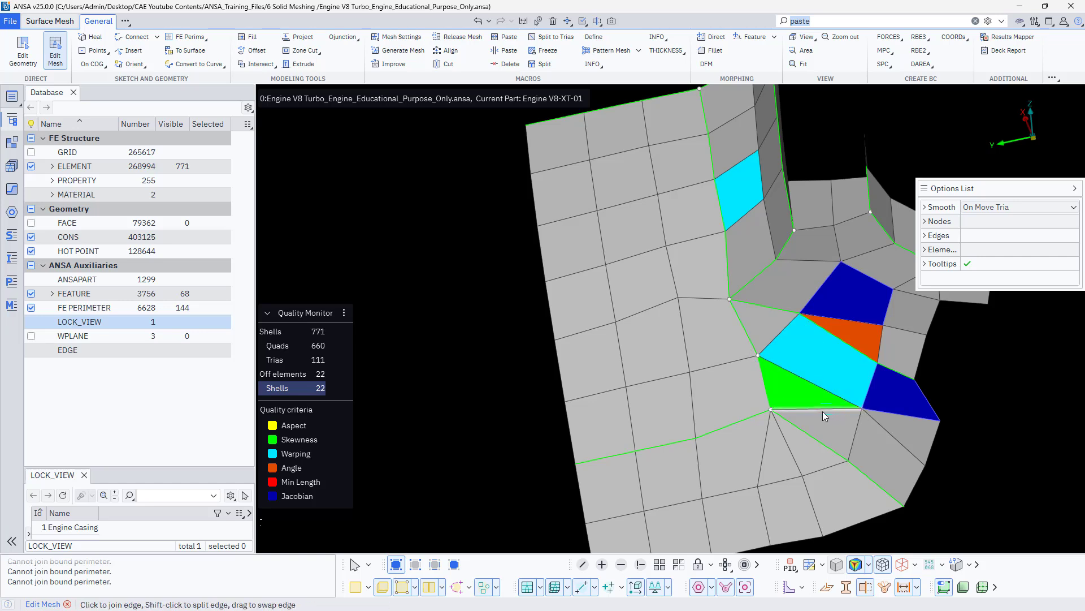
# Move nodes in the failing shell cluster beside the perimeter corner to repair it, and extend the visible mesh to the neighbouring shells
pyautogui.moveTo(782, 458); pyautogui.dragTo(736, 346)
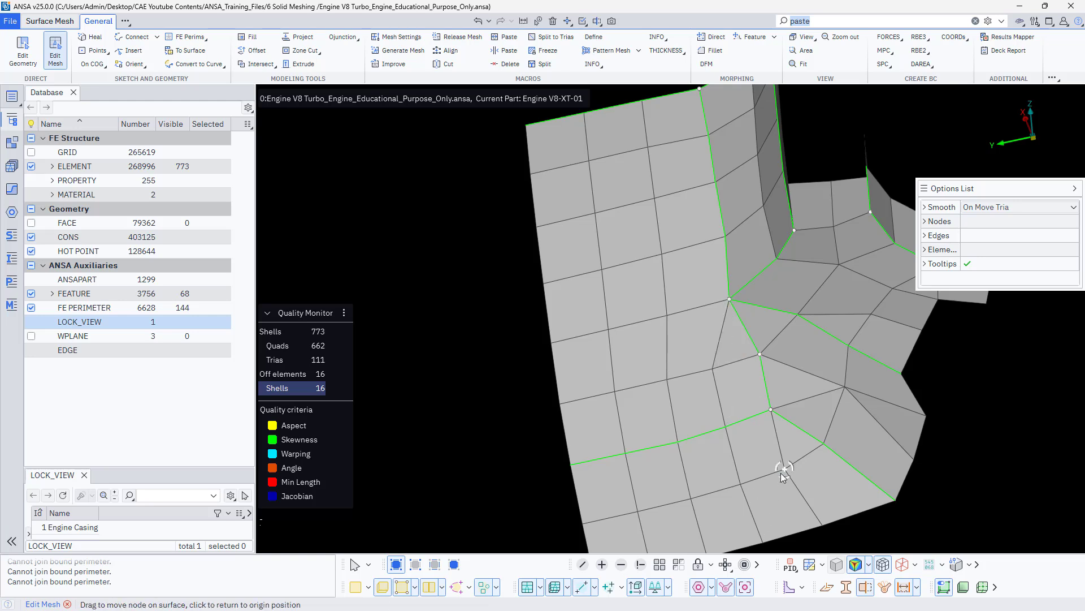
pyautogui.scroll(-3, 781, 473)
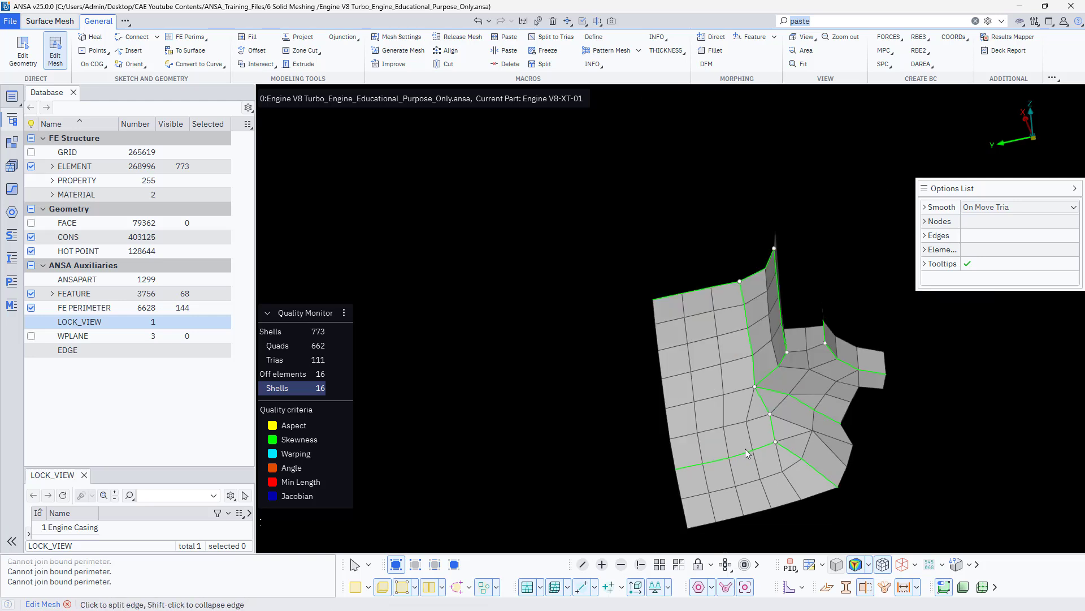
pyautogui.moveTo(745, 449); pyautogui.dragTo(755, 507, button='middle')
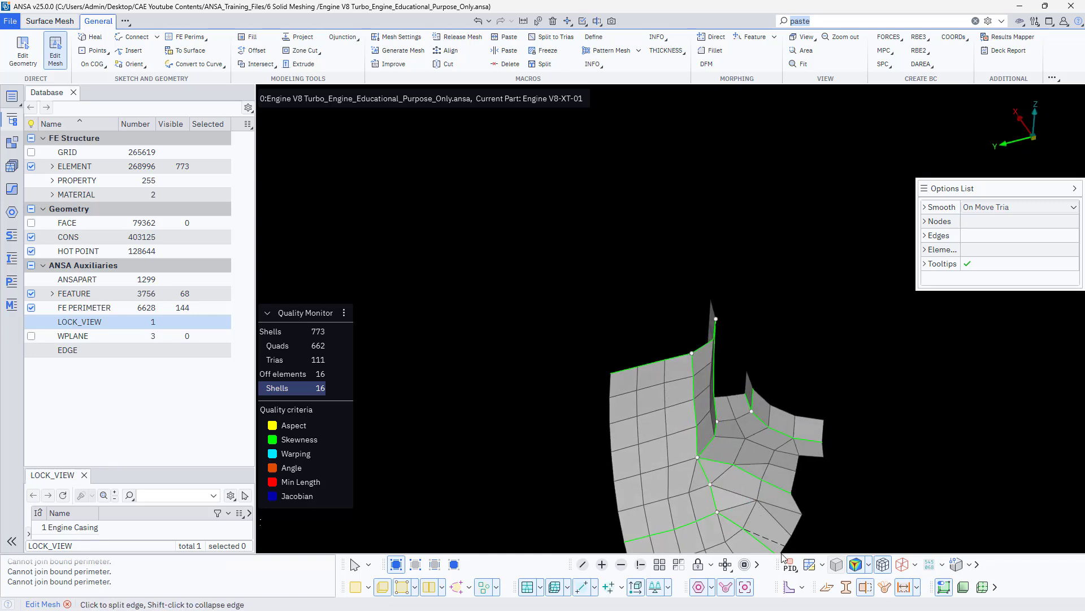
pyautogui.click(730, 570)
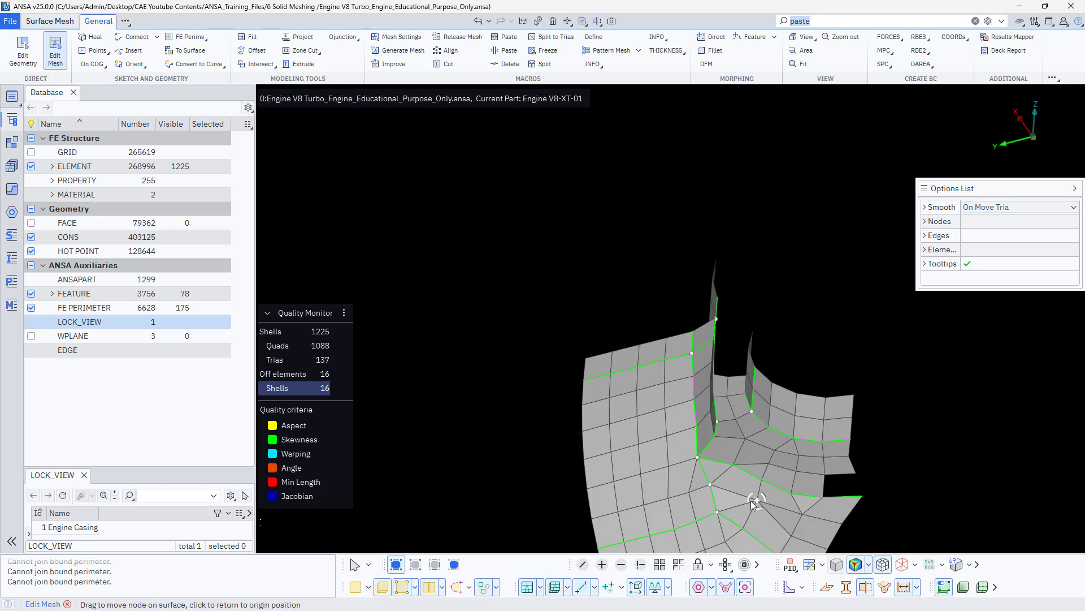
# Adjust the perimeter node of the Jacobian-failing quad between the curved fillet strip and the hexagonal opening
pyautogui.keyDown('ctrl'); pyautogui.moveTo(751, 500); pyautogui.dragTo(740, 377); pyautogui.keyUp('ctrl')
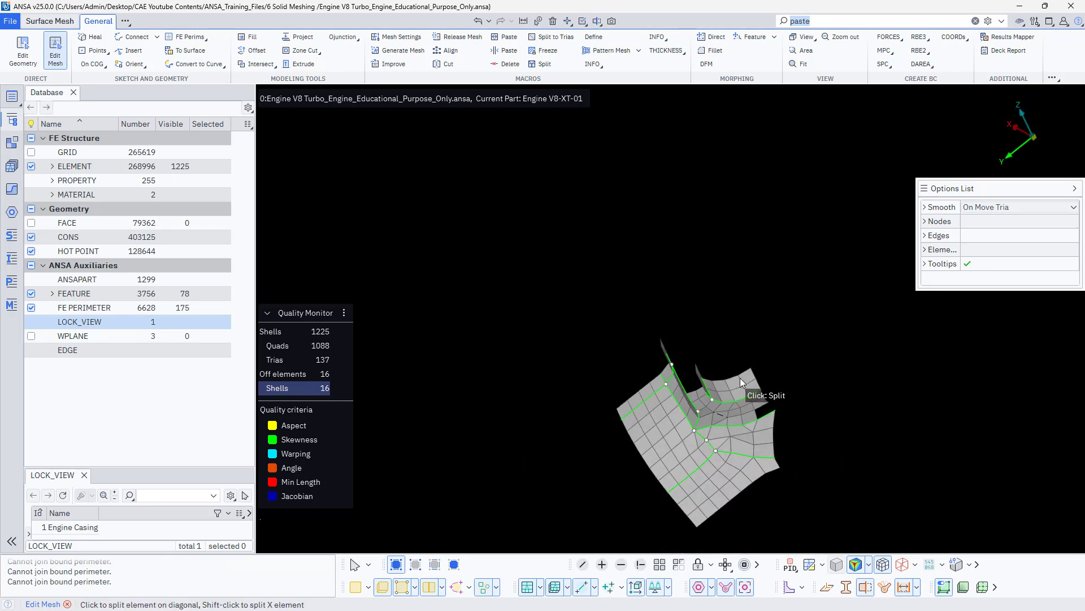
pyautogui.scroll(-5, 762, 384)
pyautogui.keyDown('ctrl'); pyautogui.moveTo(892, 349); pyautogui.dragTo(562, 475, button='middle'); pyautogui.keyUp('ctrl')
pyautogui.scroll(5, 628, 464)
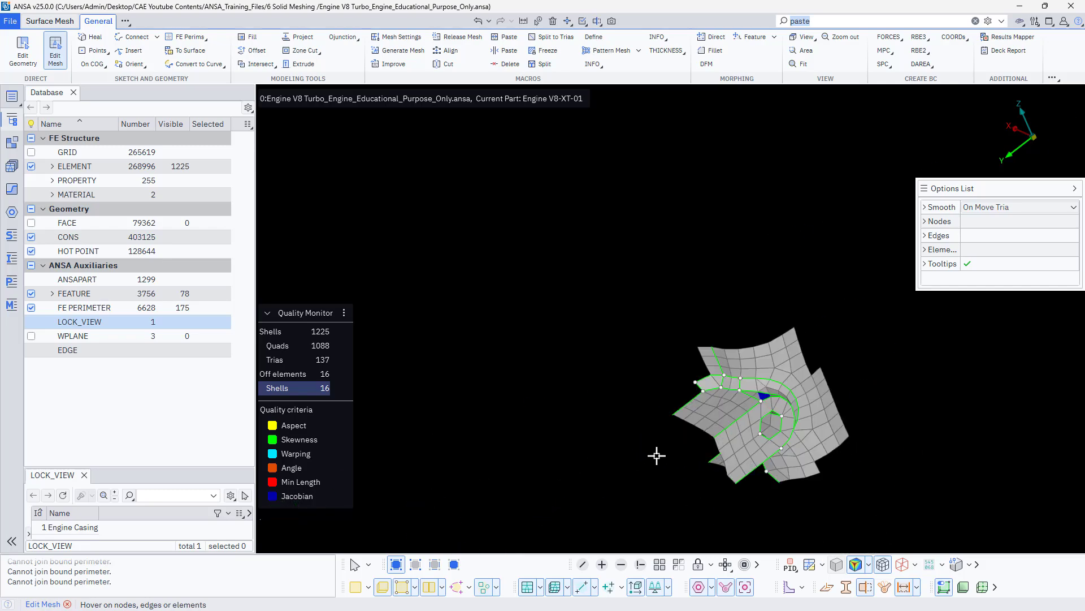
pyautogui.scroll(5, 774, 390)
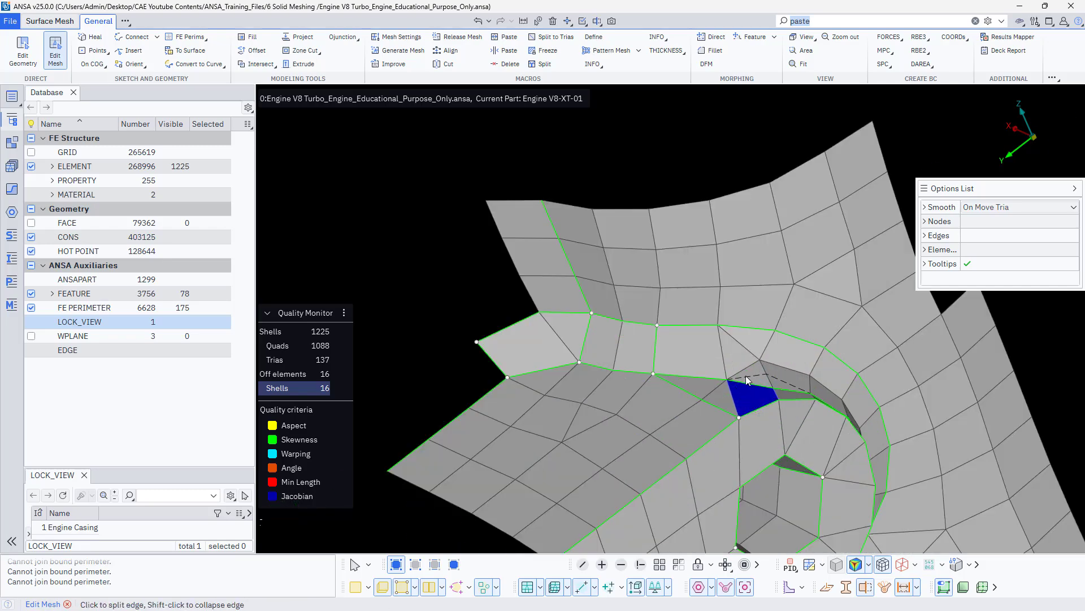
pyautogui.keyDown('ctrl'); pyautogui.moveTo(746, 380); pyautogui.dragTo(795, 368); pyautogui.keyUp('ctrl')
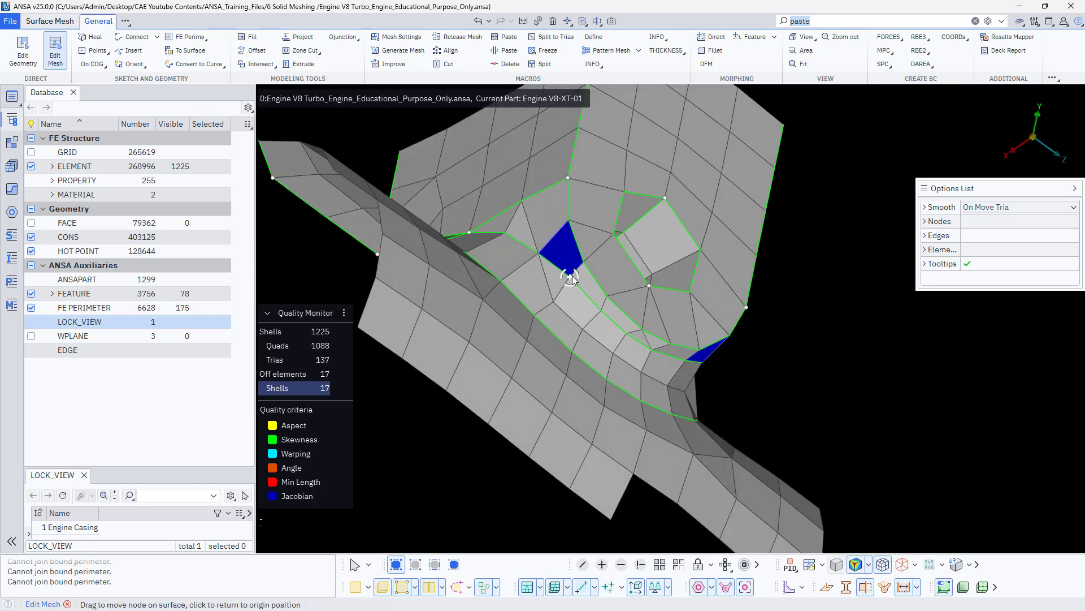
pyautogui.moveTo(571, 277); pyautogui.dragTo(569, 278)
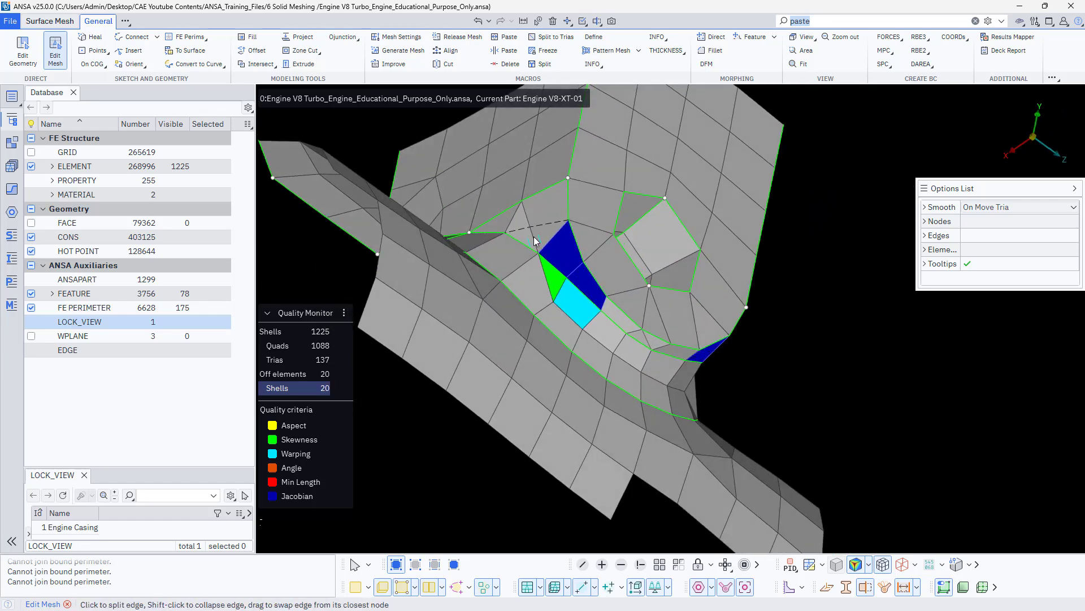
# Apply the Mesh Brush with Fix Quality to the failing patch on the fillet strip, and shift the mesh there along the strip
pyautogui.rightClick(557, 273)
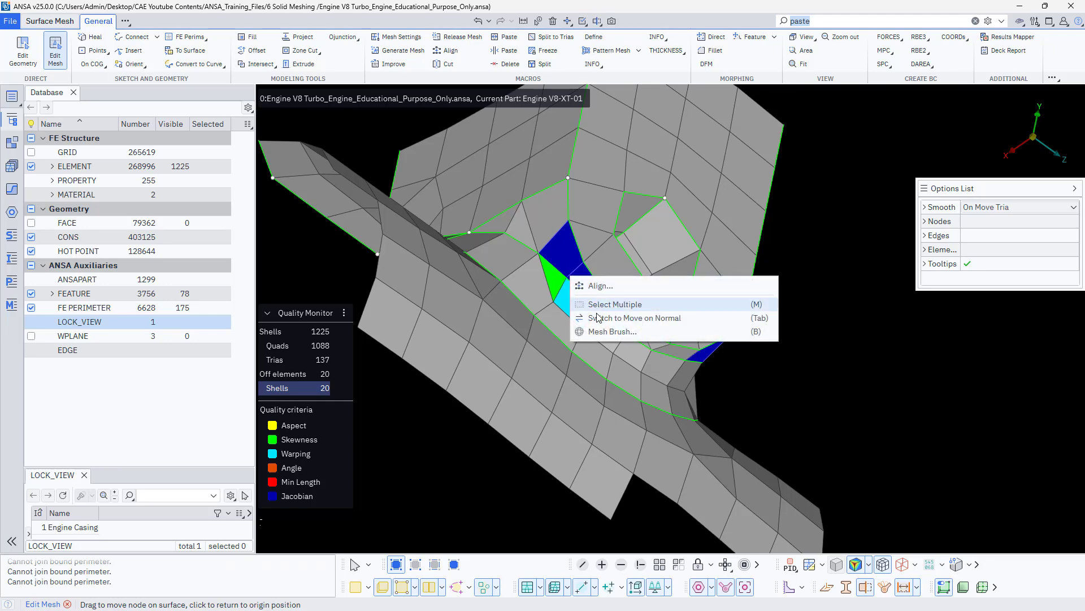
pyautogui.click(588, 323)
pyautogui.click(619, 330)
pyautogui.moveTo(624, 337)
pyautogui.keyDown('ctrl'); pyautogui.mouseDown()
pyautogui.moveTo(521, 372)
pyautogui.moveTo(502, 277)
pyautogui.mouseUp(); pyautogui.keyUp('ctrl')
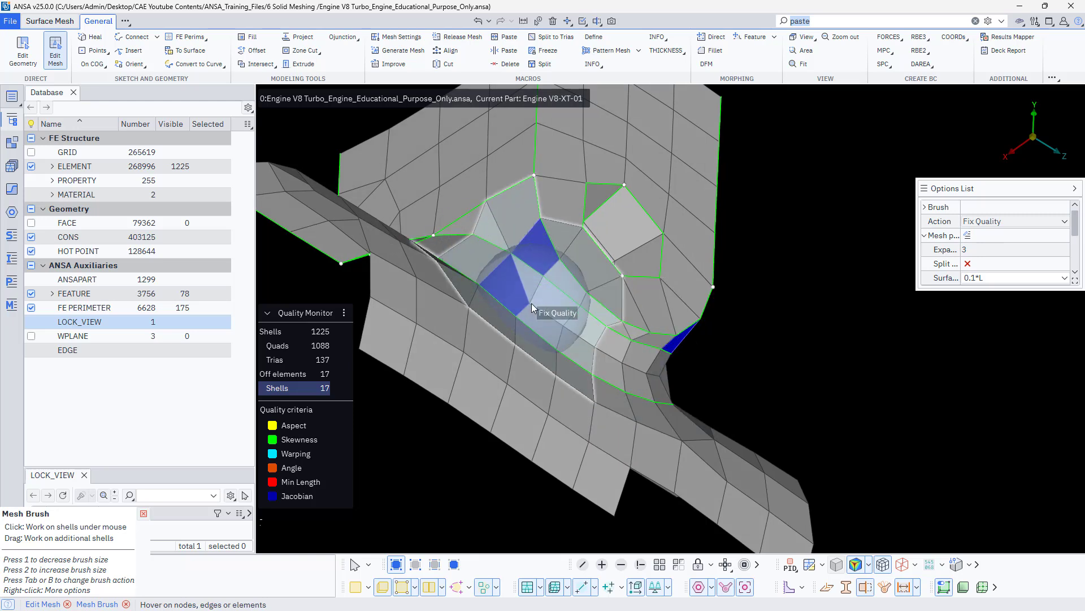
pyautogui.click(530, 299)
pyautogui.moveTo(531, 287); pyautogui.dragTo(489, 242)
# Run the Mesh Brush with Fix Quality over the fillet strip and the Jacobian-failing shell at its far end
pyautogui.rightClick(500, 256)
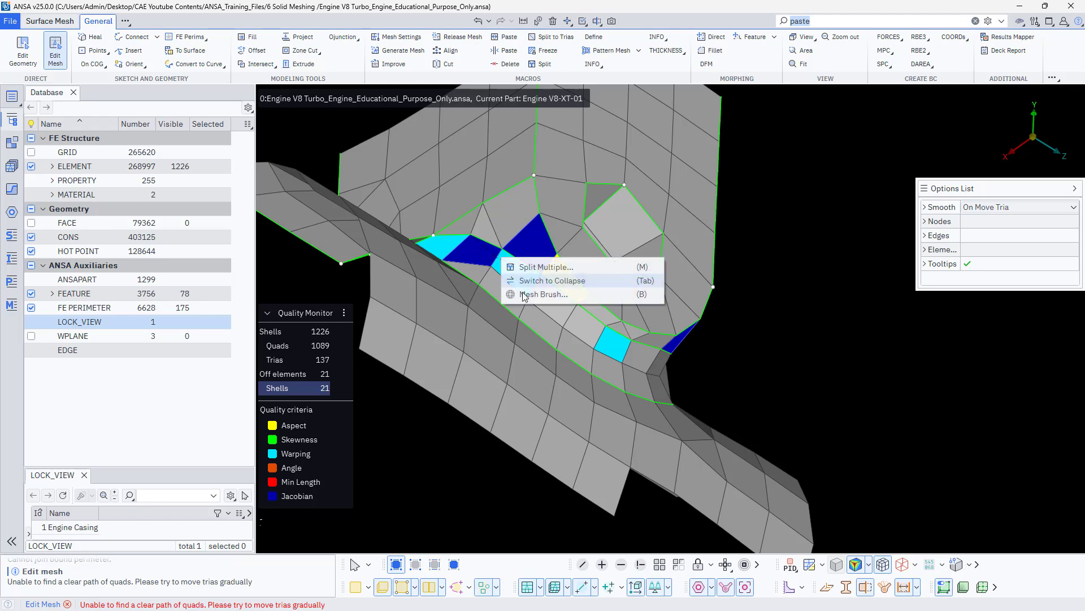
pyautogui.click(520, 297)
pyautogui.click(610, 346)
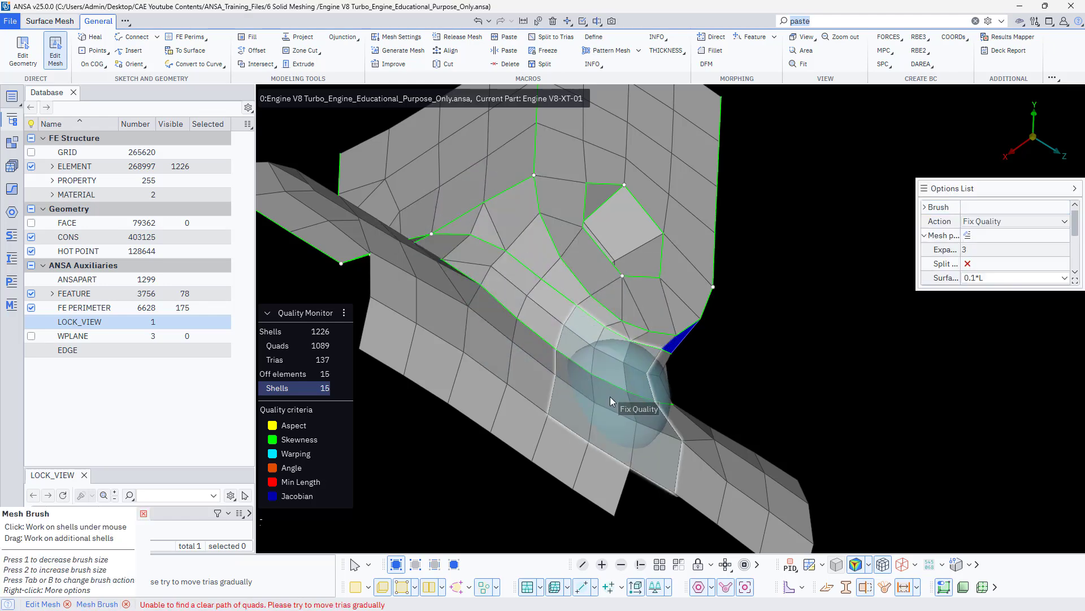
pyautogui.moveTo(622, 394)
pyautogui.keyDown('ctrl'); pyautogui.mouseDown()
pyautogui.moveTo(523, 363)
pyautogui.moveTo(537, 384)
pyautogui.mouseUp(); pyautogui.keyUp('ctrl')
pyautogui.moveTo(691, 388); pyautogui.dragTo(833, 403)
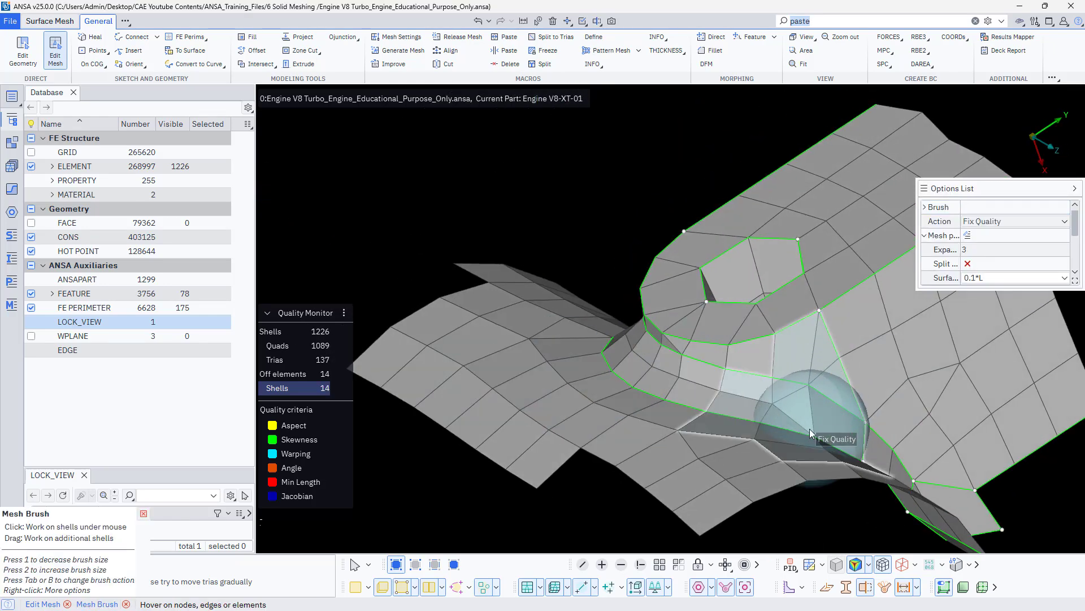
# Leave the Mesh Brush and rework the nodes of the aspect- and Jacobian-failing shells at the next perimeter junction
pyautogui.scroll(-3, 617, 397)
pyautogui.keyDown('ctrl'); pyautogui.moveTo(616, 396); pyautogui.dragTo(663, 422); pyautogui.keyUp('ctrl')
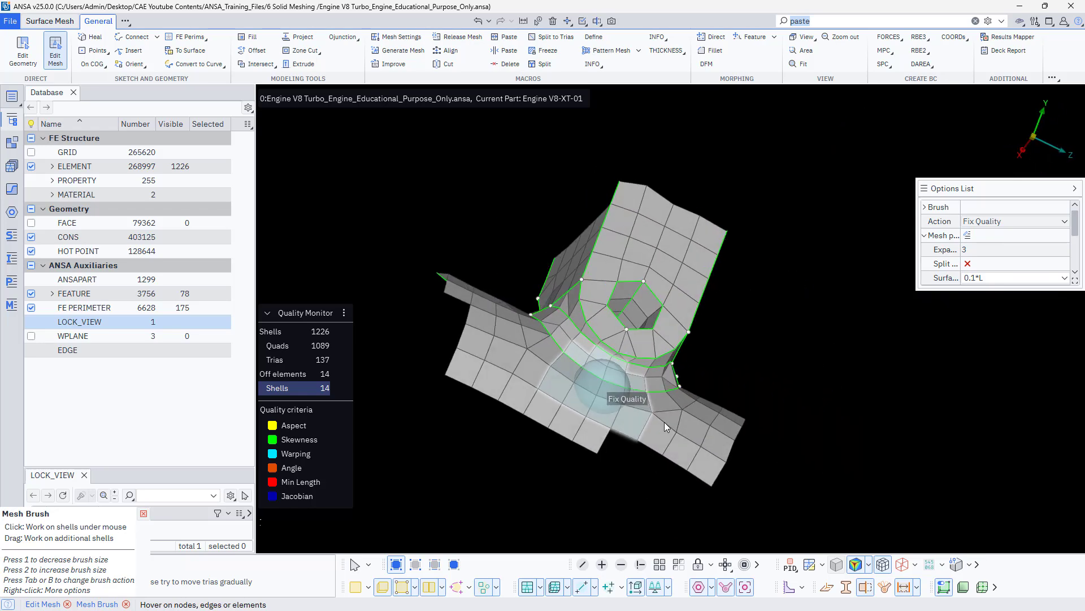
pyautogui.scroll(-5, 660, 414)
pyautogui.keyDown('ctrl'); pyautogui.moveTo(551, 130); pyautogui.dragTo(528, 377, button='middle'); pyautogui.keyUp('ctrl')
pyautogui.scroll(7, 528, 378)
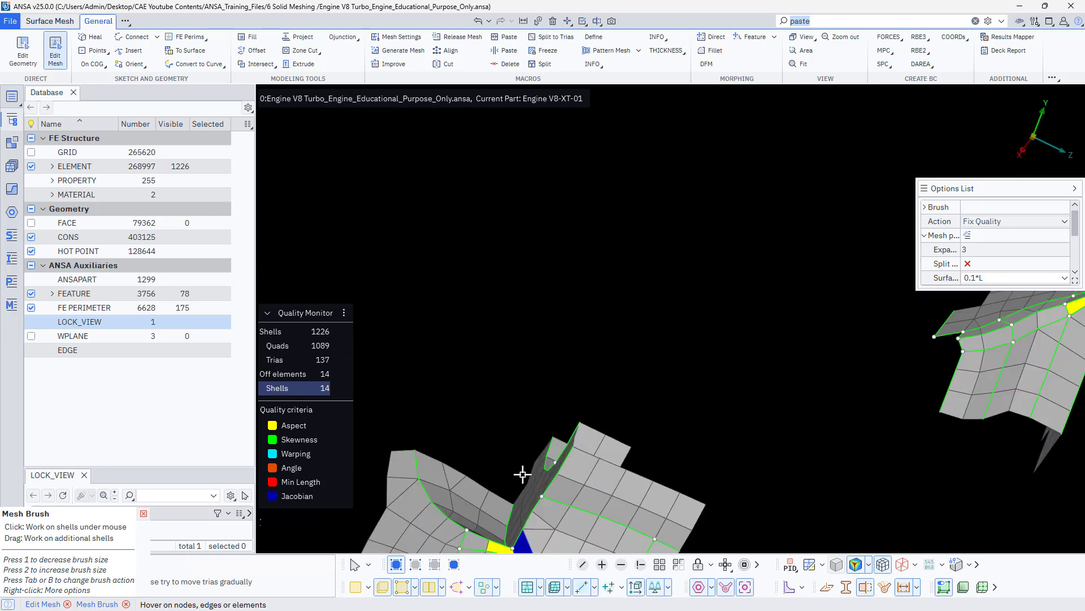
pyautogui.keyDown('ctrl'); pyautogui.moveTo(526, 537); pyautogui.dragTo(544, 402, button='middle'); pyautogui.keyUp('ctrl')
pyautogui.scroll(3, 544, 403)
pyautogui.moveTo(546, 399)
pyautogui.keyDown('ctrl'); pyautogui.mouseDown()
pyautogui.moveTo(538, 433)
pyautogui.moveTo(559, 403)
pyautogui.mouseUp(); pyautogui.keyUp('ctrl')
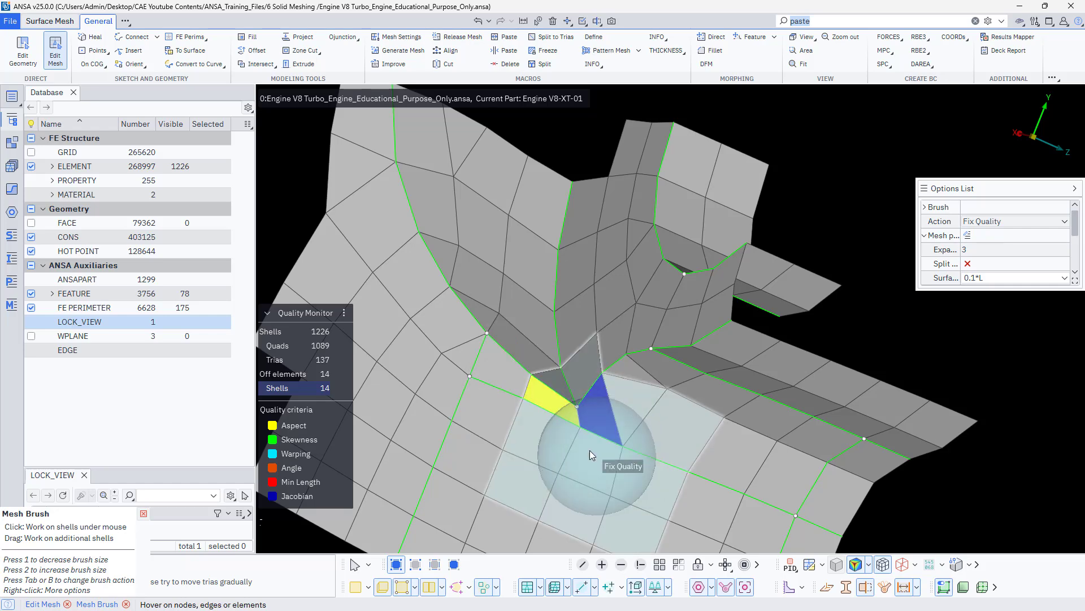
pyautogui.moveTo(476, 419)
pyautogui.keyDown('ctrl'); pyautogui.mouseDown()
pyautogui.moveTo(523, 433)
pyautogui.moveTo(502, 388)
pyautogui.moveTo(491, 399)
pyautogui.mouseUp(); pyautogui.keyUp('ctrl')
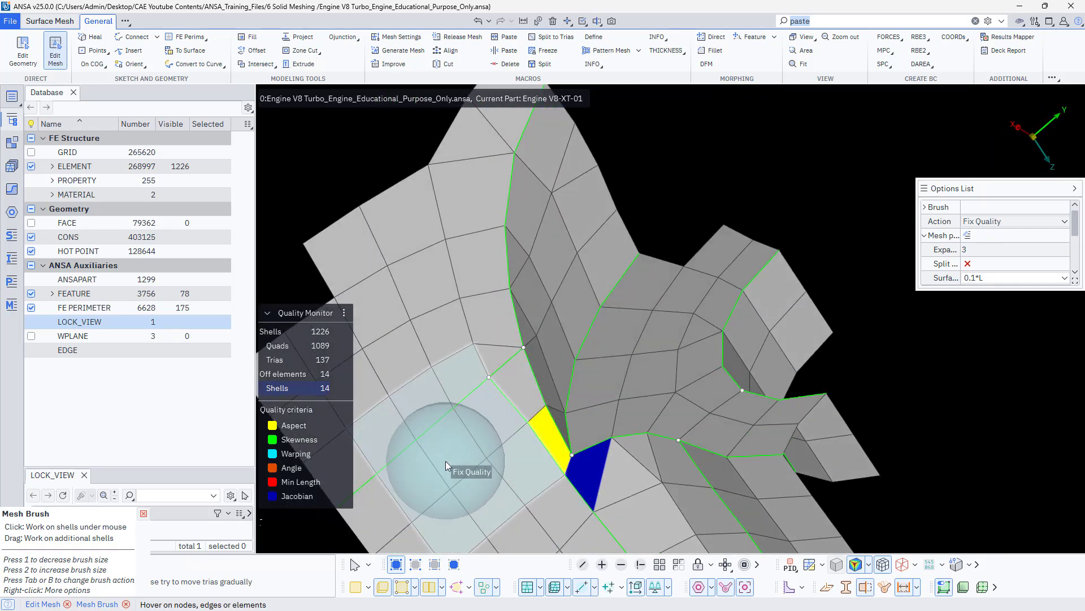
pyautogui.press('Escape')
pyautogui.moveTo(537, 463)
pyautogui.keyDown('ctrl'); pyautogui.mouseDown()
pyautogui.moveTo(522, 502)
pyautogui.moveTo(534, 464)
pyautogui.mouseUp(); pyautogui.keyUp('ctrl')
pyautogui.keyDown('ctrl'); pyautogui.moveTo(532, 484); pyautogui.dragTo(618, 345, button='middle'); pyautogui.keyUp('ctrl')
pyautogui.moveTo(618, 346)
pyautogui.keyDown('ctrl'); pyautogui.mouseDown()
pyautogui.moveTo(604, 357)
pyautogui.moveTo(649, 369)
pyautogui.moveTo(618, 363)
pyautogui.moveTo(637, 348)
pyautogui.mouseUp(); pyautogui.keyUp('ctrl')
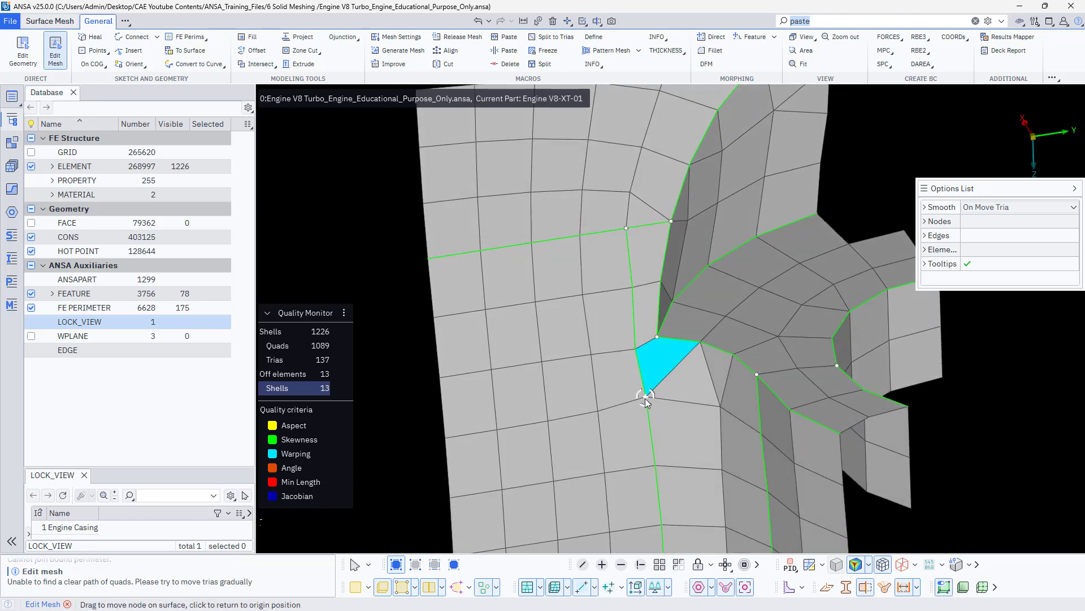
# Join the two trias next to the warped shell into a quad and adjust the perimeter node they share with it
pyautogui.moveTo(687, 365)
pyautogui.keyDown('ctrl'); pyautogui.mouseDown()
pyautogui.moveTo(649, 407)
pyautogui.moveTo(683, 385)
pyautogui.mouseUp(); pyautogui.keyUp('ctrl')
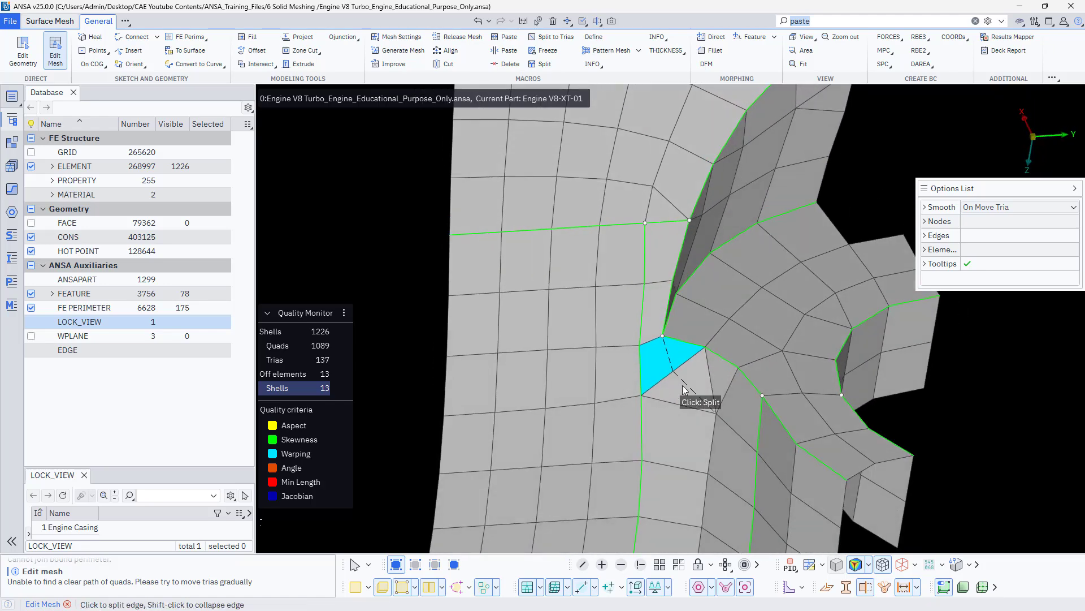
pyautogui.click(712, 378)
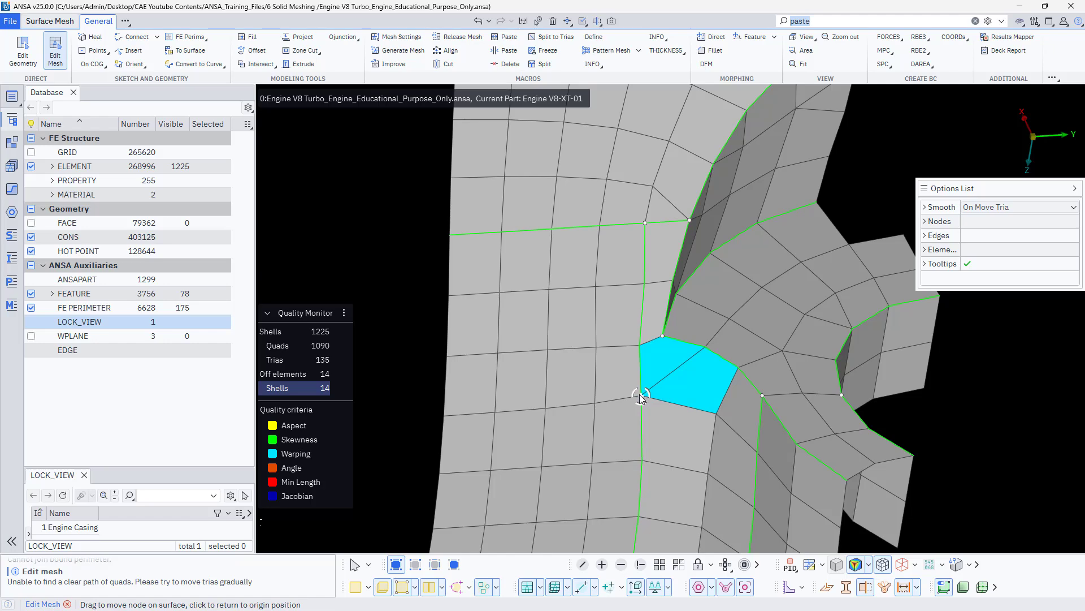
pyautogui.moveTo(639, 396); pyautogui.dragTo(639, 397)
# Set the Mesh Brush action to Smooth and brush across the two warped quads at the perimeter junction
pyautogui.rightClick(639, 394)
pyautogui.click(669, 422)
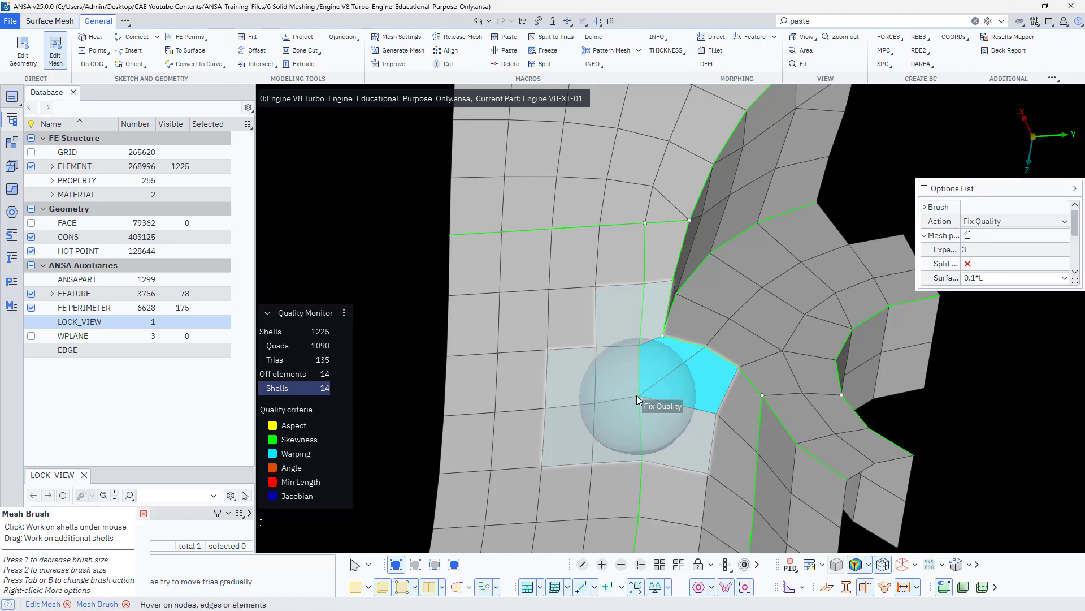
pyautogui.press('Tab')
pyautogui.press('Tab')
pyautogui.press('Tab')
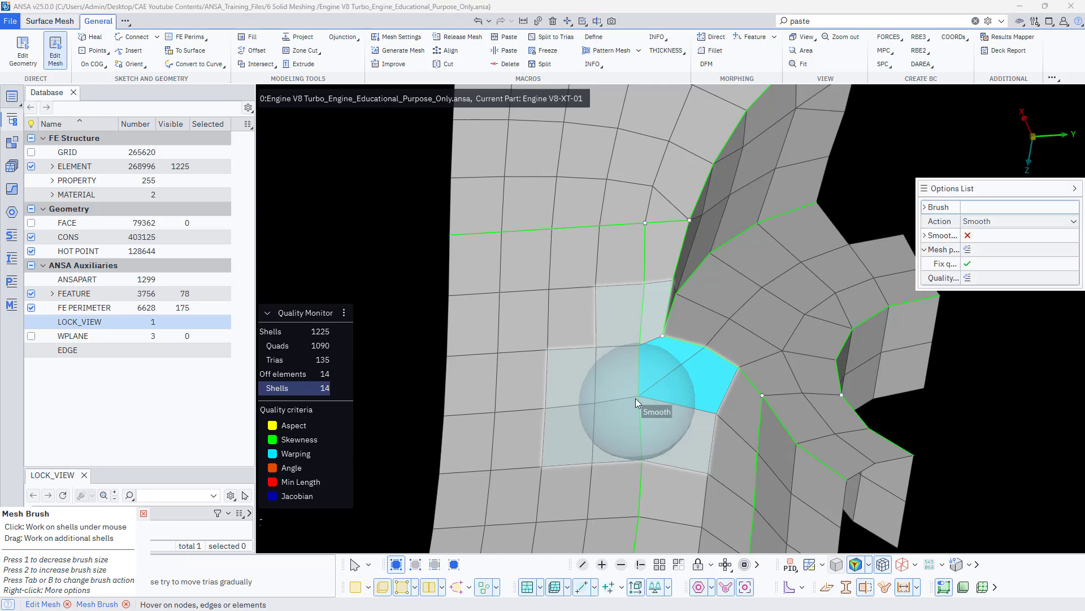
pyautogui.moveTo(635, 398)
pyautogui.mouseDown()
pyautogui.moveTo(637, 364)
pyautogui.moveTo(610, 338)
pyautogui.moveTo(629, 432)
pyautogui.moveTo(694, 428)
pyautogui.moveTo(650, 238)
pyautogui.moveTo(682, 405)
pyautogui.moveTo(686, 391)
pyautogui.mouseUp()
# Brush the Jacobian-failing quad with Fix Quality, and brush the flat shells beside the narrow perimeter strip with another brush action
pyautogui.press('Tab')
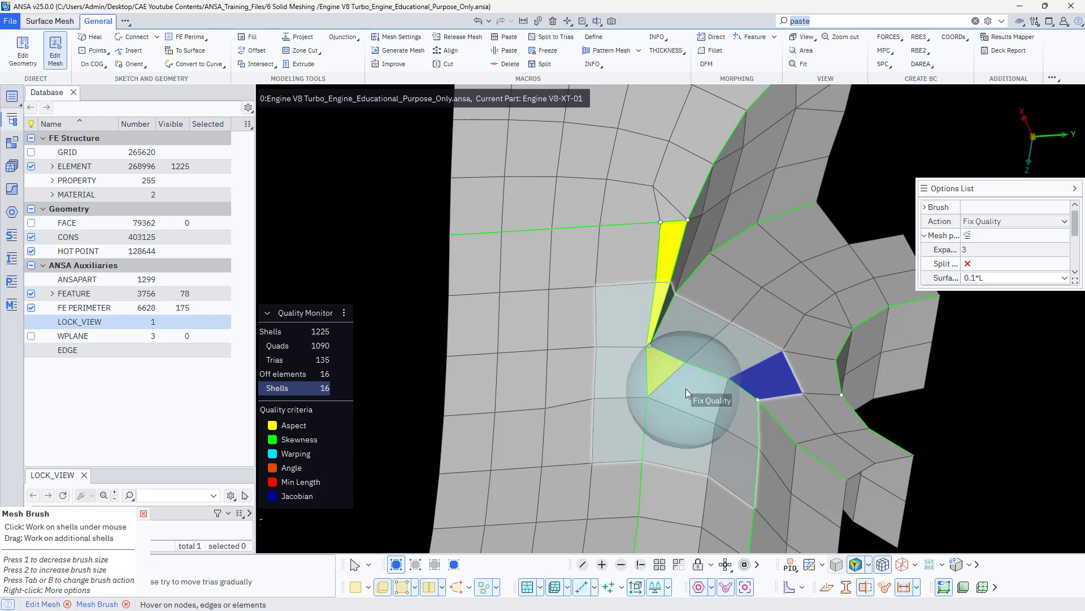
pyautogui.click(756, 376)
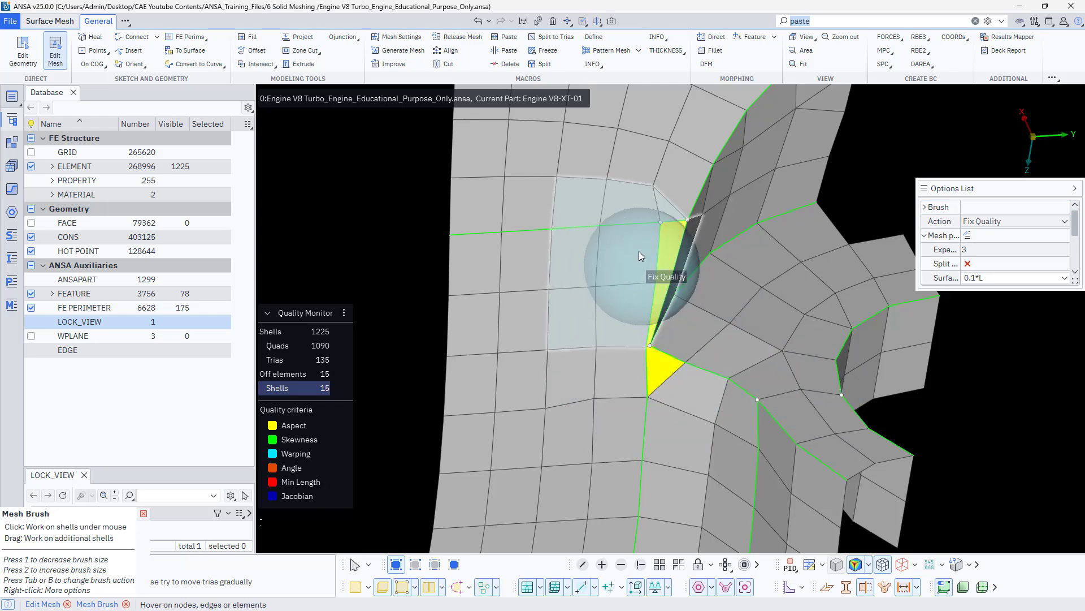
pyautogui.press('Tab')
pyautogui.press('Tab')
pyautogui.moveTo(631, 389)
pyautogui.mouseDown()
pyautogui.moveTo(660, 189)
pyautogui.moveTo(663, 296)
pyautogui.moveTo(638, 327)
pyautogui.moveTo(603, 314)
pyautogui.moveTo(634, 315)
pyautogui.mouseUp()
pyautogui.middleClick(663, 290)
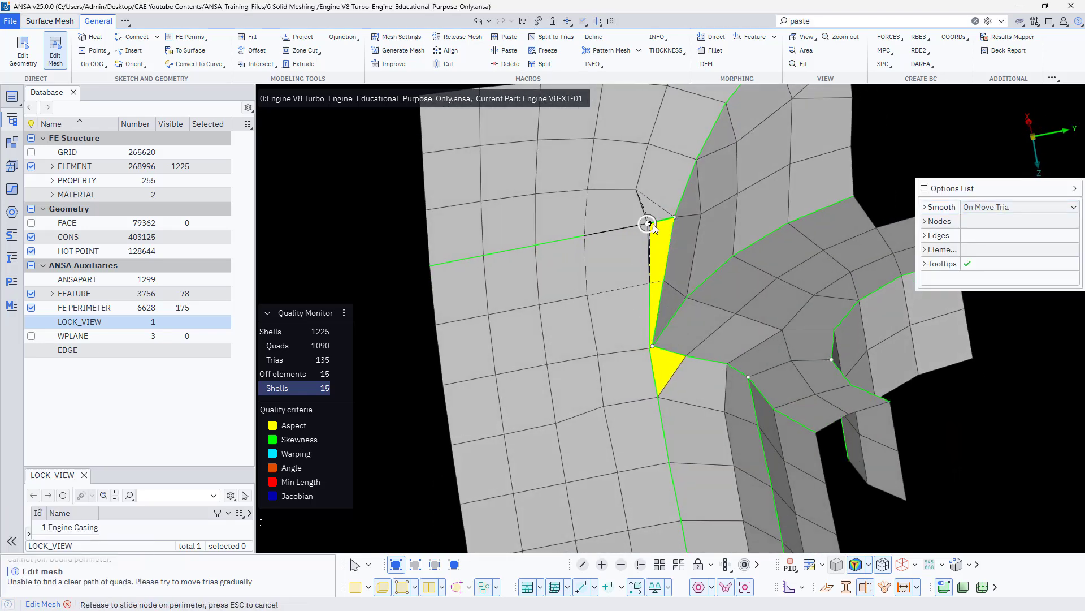
# Merge the perimeter nodes of the thin aspect-failing shells onto the adjacent fillet edge nodes to eliminate the sliver strip
pyautogui.moveTo(652, 224); pyautogui.dragTo(675, 218)
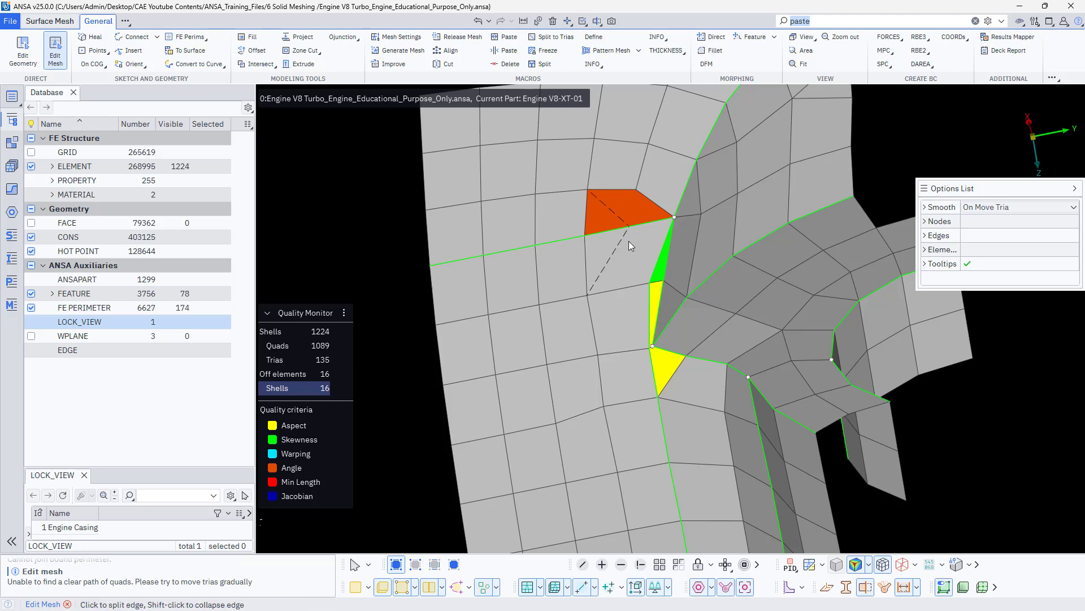
pyautogui.moveTo(649, 280); pyautogui.dragTo(653, 345)
pyautogui.scroll(5, 653, 345)
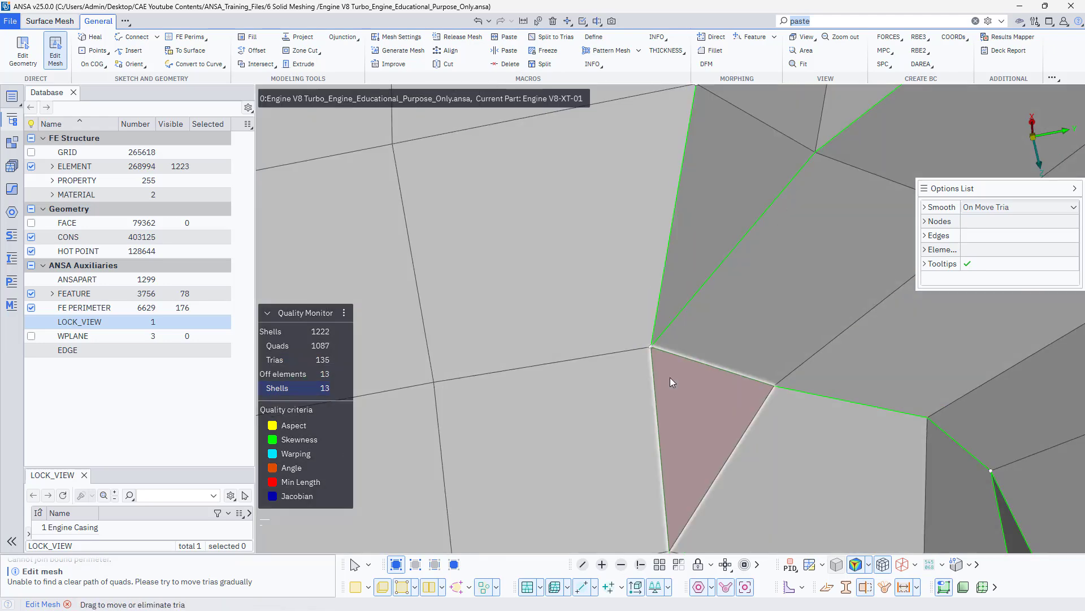
pyautogui.scroll(-5, 669, 358)
# Merge the angle-failing quad's node onto the fillet perimeter and rework the neighbouring shells down to the horizontal perimeter line
pyautogui.keyDown('ctrl'); pyautogui.moveTo(622, 381); pyautogui.dragTo(608, 380); pyautogui.keyUp('ctrl')
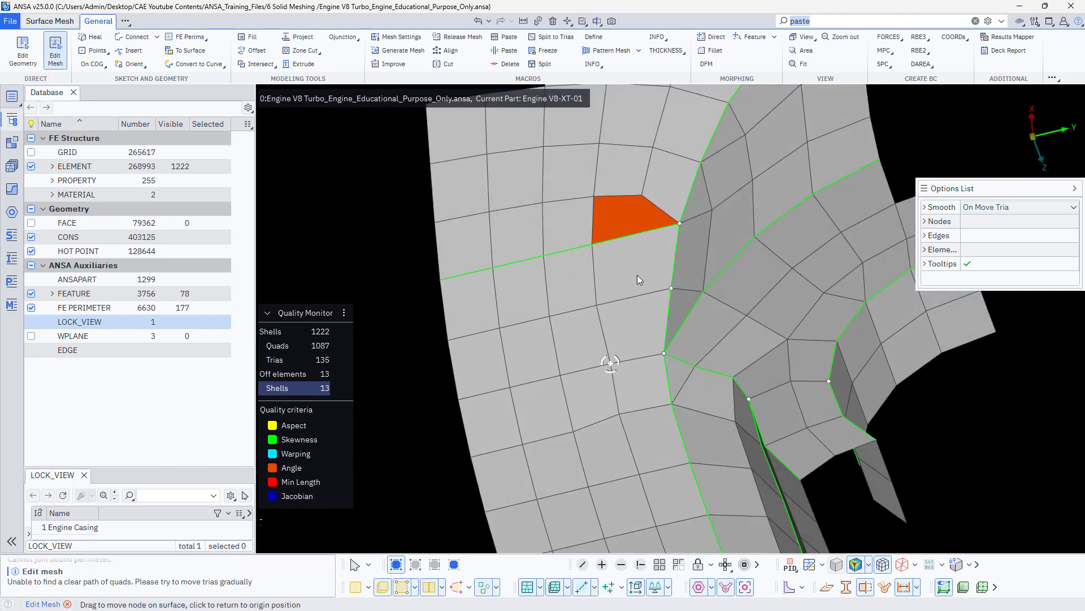
pyautogui.keyDown('ctrl'); pyautogui.moveTo(625, 331); pyautogui.dragTo(610, 420, button='middle'); pyautogui.keyUp('ctrl')
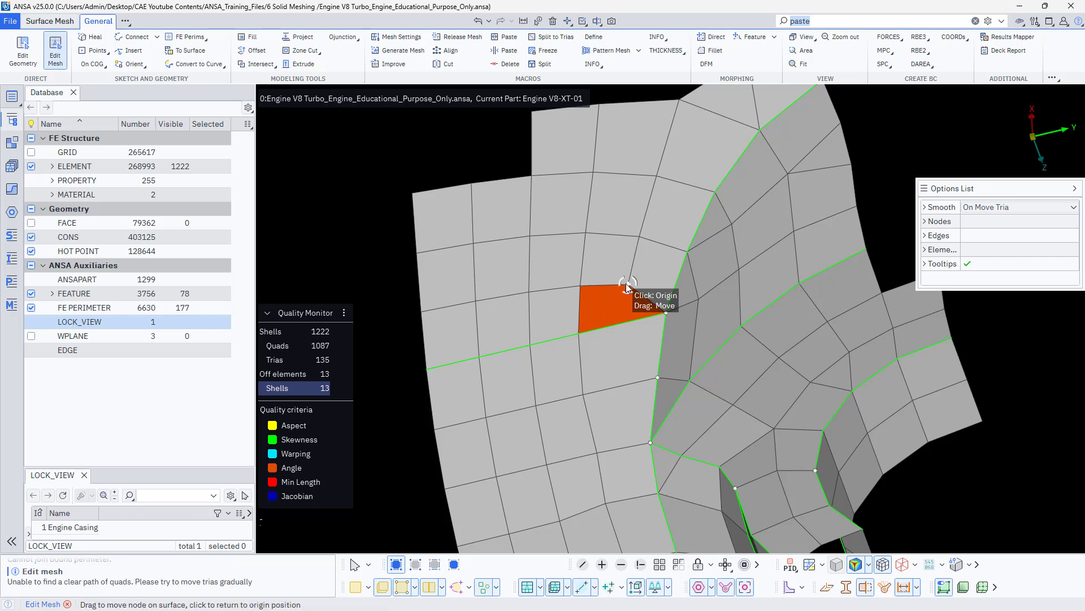
pyautogui.moveTo(626, 285); pyautogui.dragTo(687, 251)
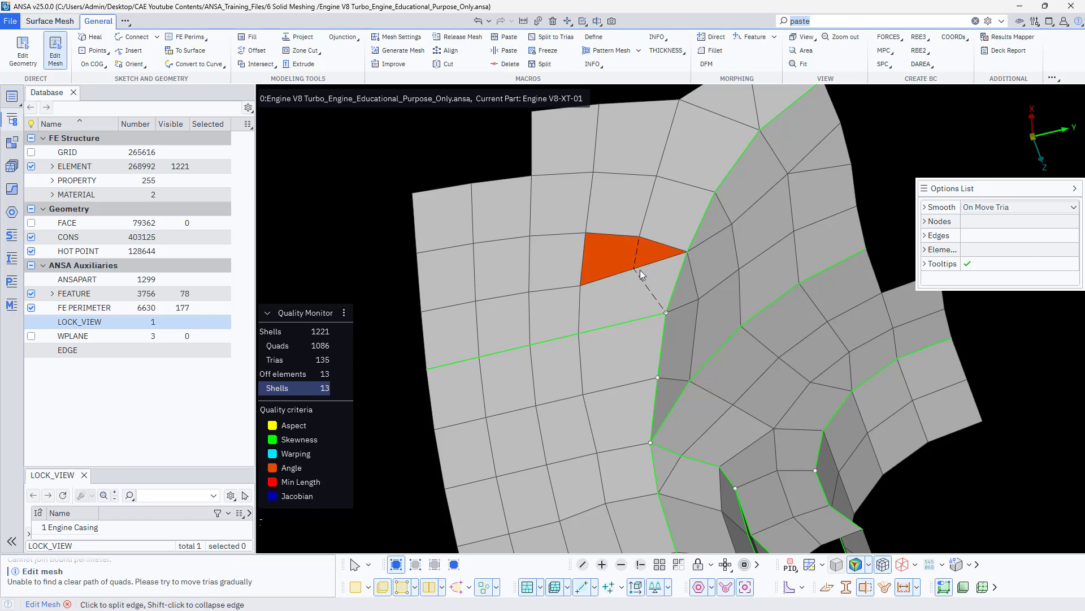
pyautogui.middleClick(640, 322)
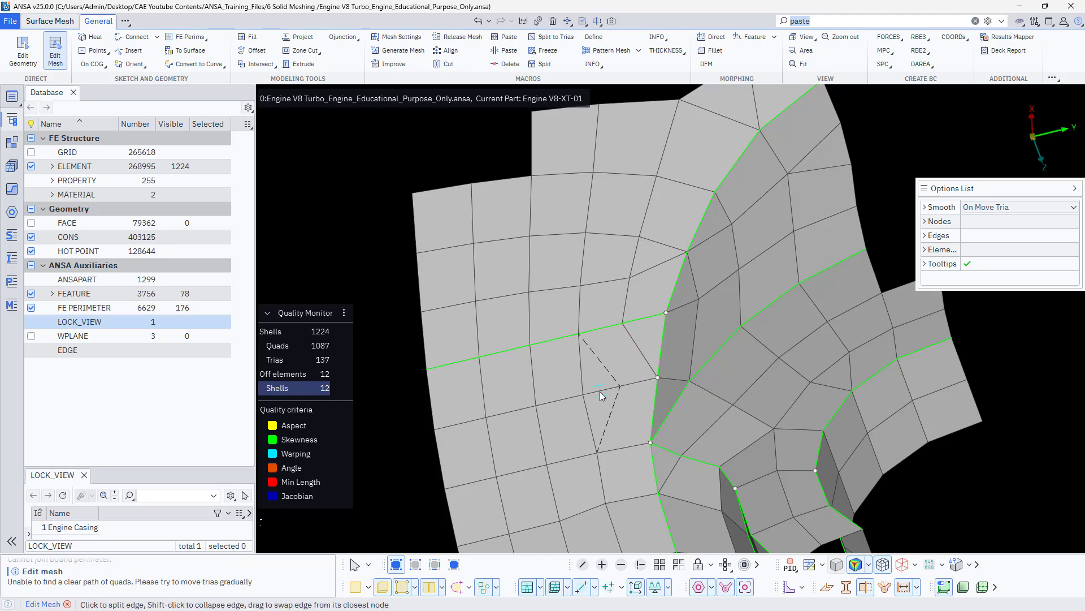
# Examine the Jacobian-failing quad and the open red free edges at the narrow gap on the other side of the fillet
pyautogui.scroll(-7, 622, 385)
pyautogui.keyDown('ctrl'); pyautogui.moveTo(627, 381); pyautogui.dragTo(606, 387); pyautogui.keyUp('ctrl')
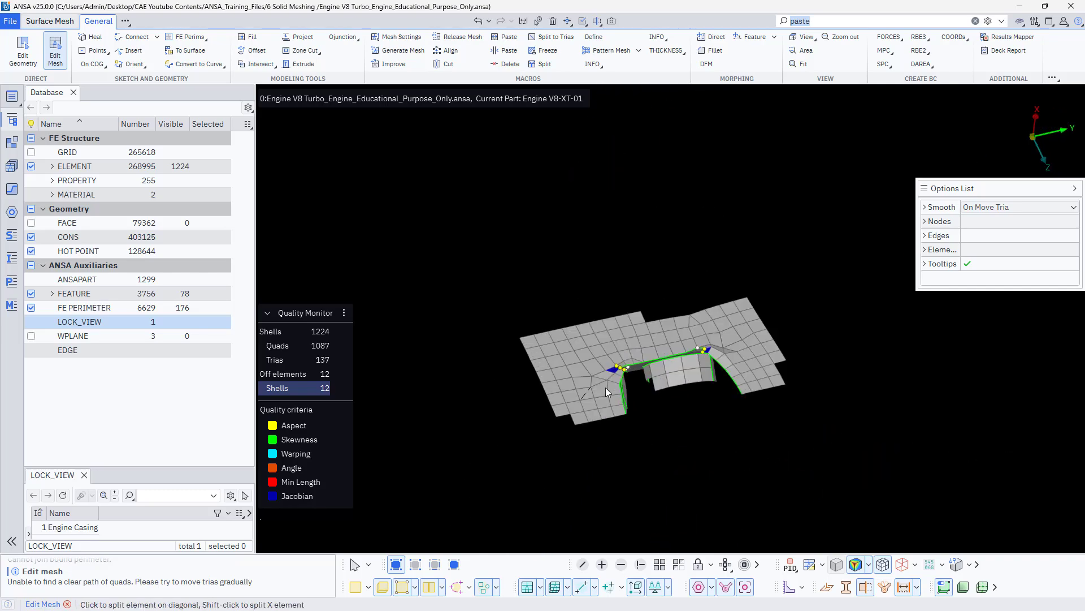
pyautogui.scroll(4, 606, 388)
pyautogui.scroll(3, 636, 324)
pyautogui.keyDown('ctrl'); pyautogui.moveTo(635, 325); pyautogui.dragTo(626, 368); pyautogui.keyUp('ctrl')
pyautogui.scroll(3, 624, 371)
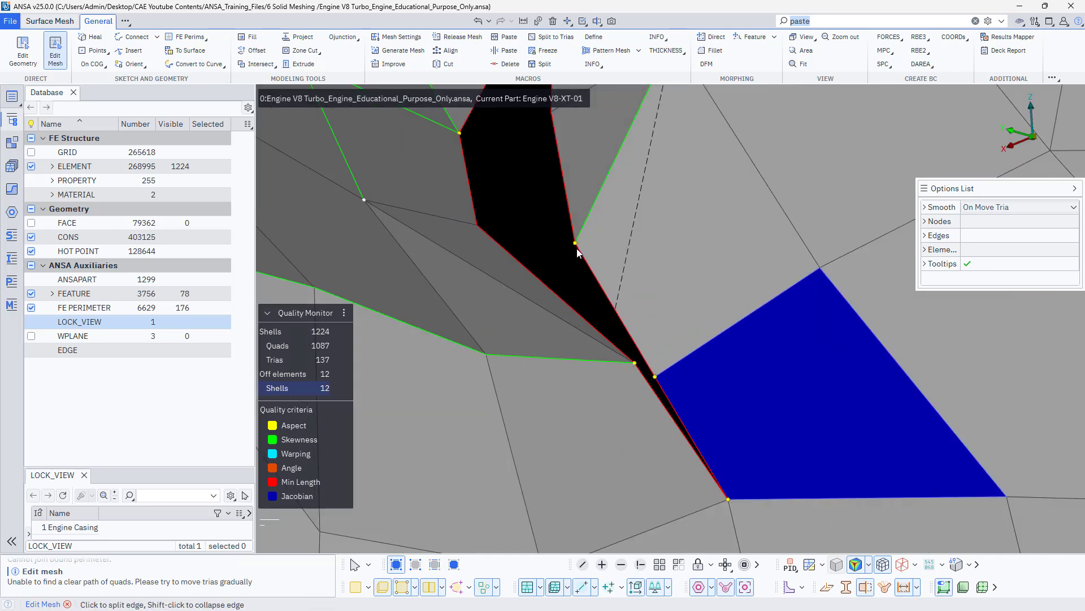
pyautogui.scroll(-3, 576, 242)
pyautogui.scroll(2, 624, 403)
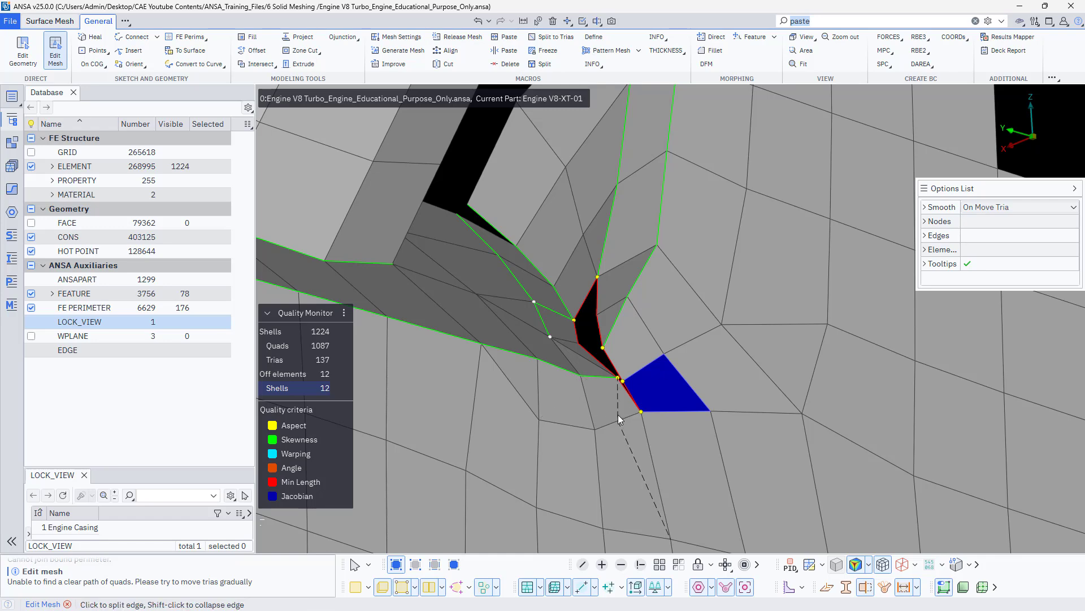
# Isolate the off-quality shells and expand the visible mesh around them by two layers of neighbouring elements
pyautogui.scroll(-4, 619, 415)
pyautogui.scroll(-3, 618, 415)
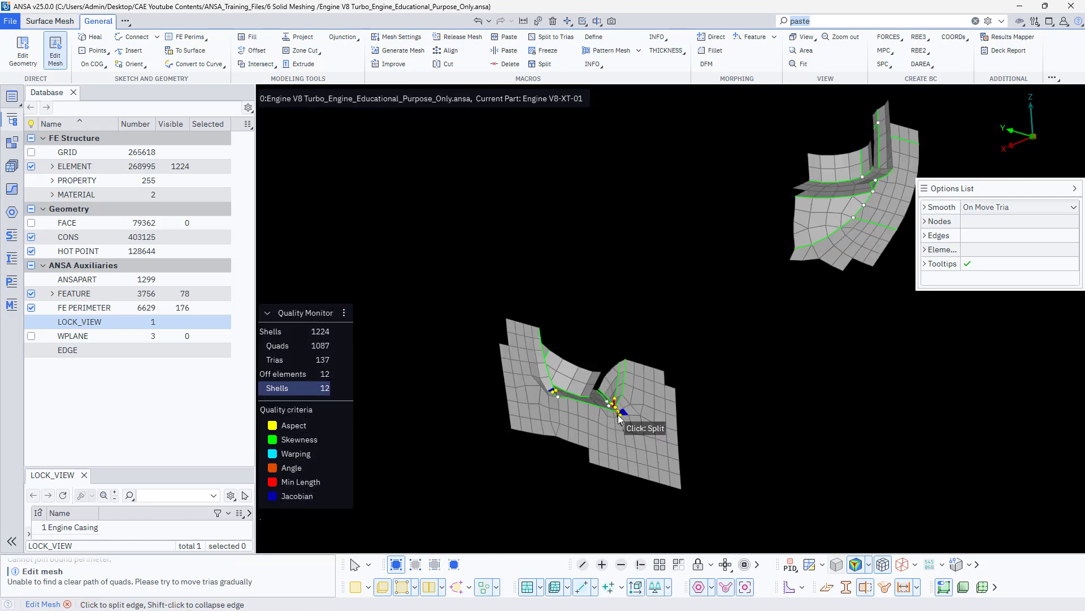
pyautogui.keyDown('ctrl'); pyautogui.moveTo(655, 386); pyautogui.dragTo(302, 454, button='middle'); pyautogui.keyUp('ctrl')
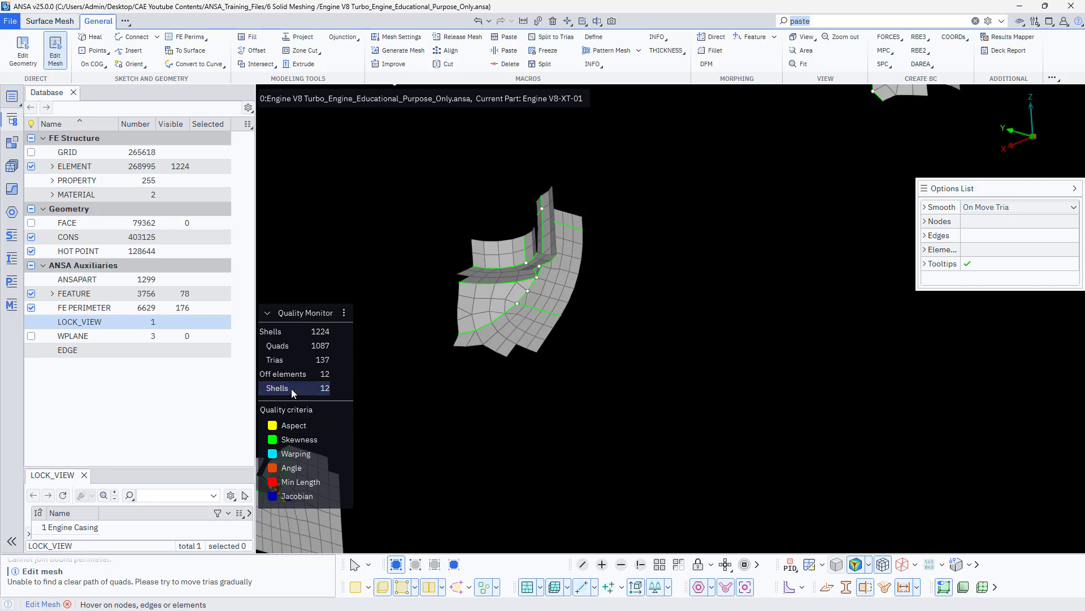
pyautogui.rightClick(291, 389)
pyautogui.click(334, 433)
pyautogui.scroll(-3, 553, 391)
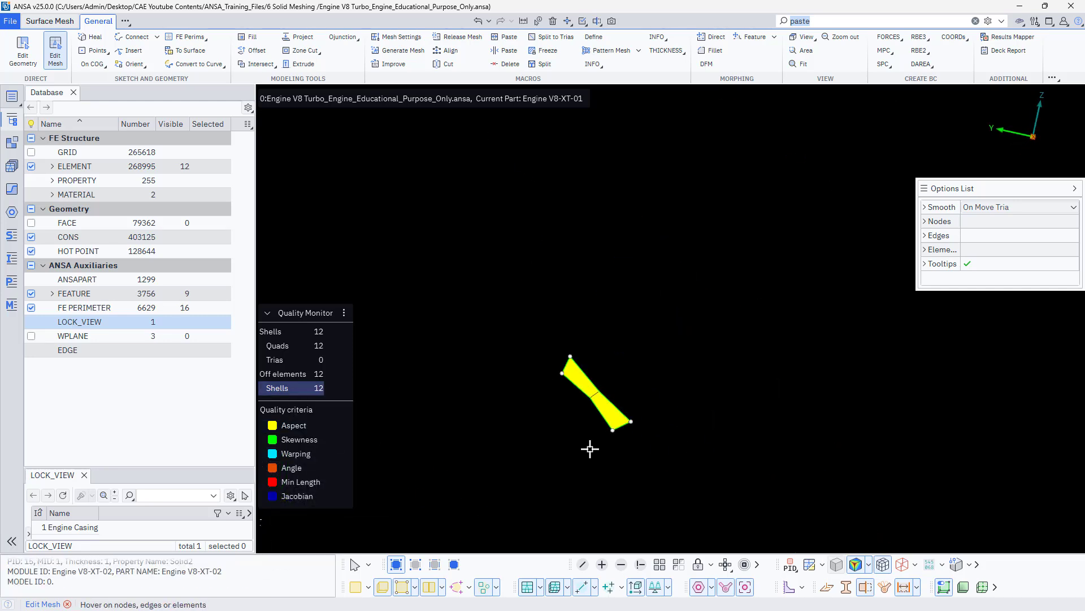
pyautogui.click(725, 565)
pyautogui.click(739, 521)
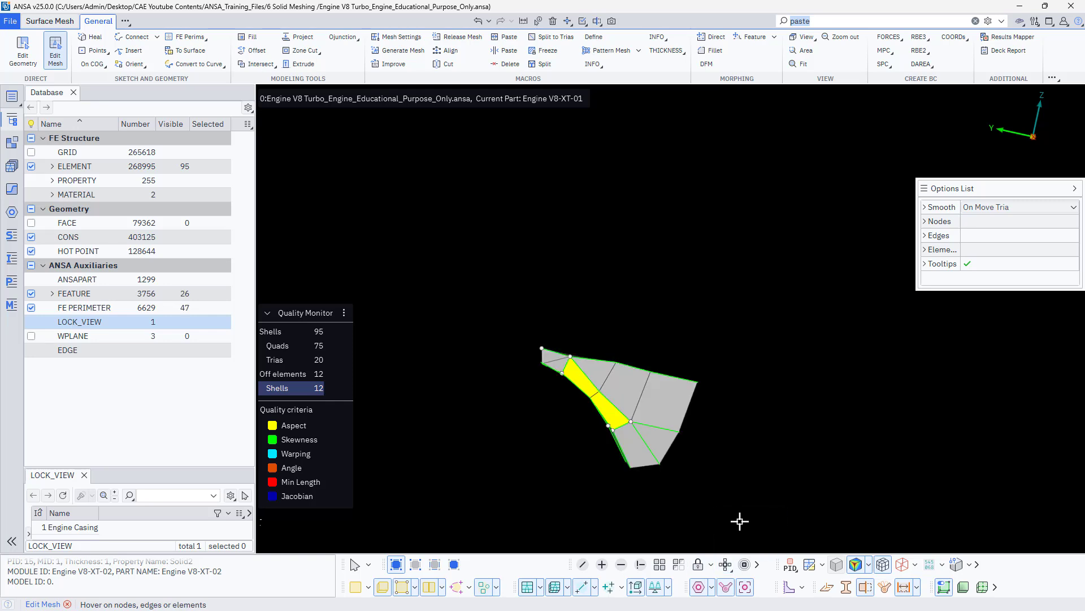
pyautogui.click(725, 566)
pyautogui.click(739, 521)
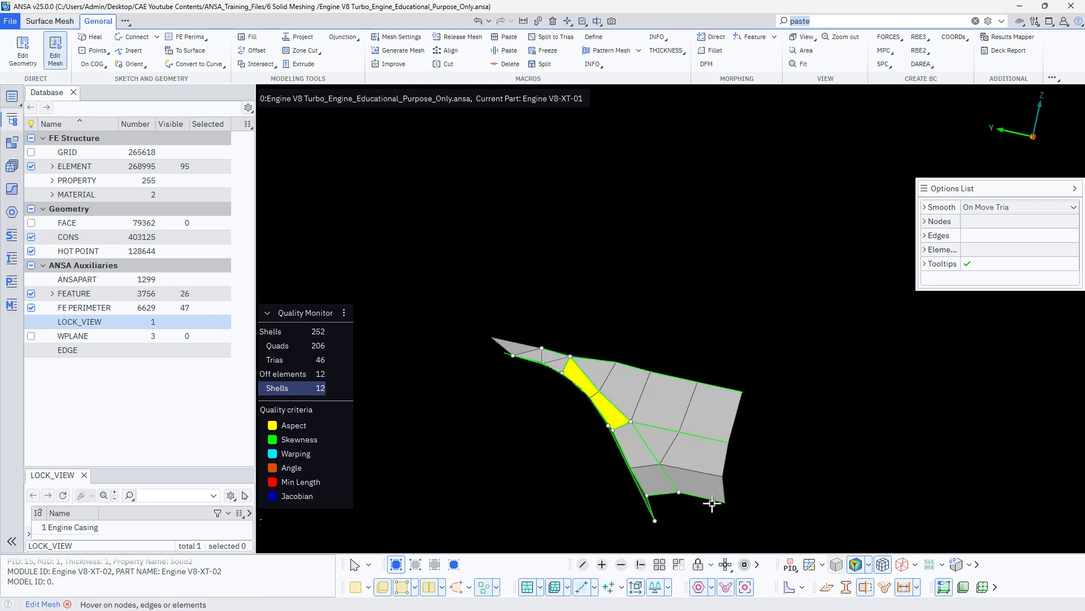
# Move the aspect-failing quad's corner node slightly along the perimeter and brush the failing shells around it with Fix Quality
pyautogui.keyDown('ctrl'); pyautogui.moveTo(594, 417); pyautogui.dragTo(606, 385); pyautogui.keyUp('ctrl')
pyautogui.scroll(2, 614, 377)
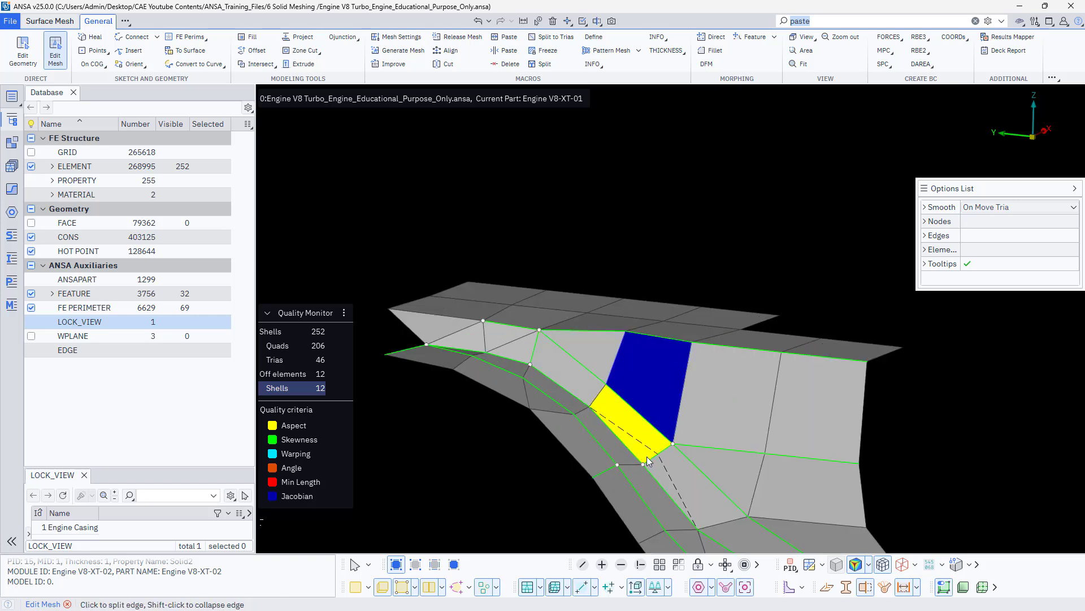
pyautogui.moveTo(672, 443); pyautogui.dragTo(671, 436)
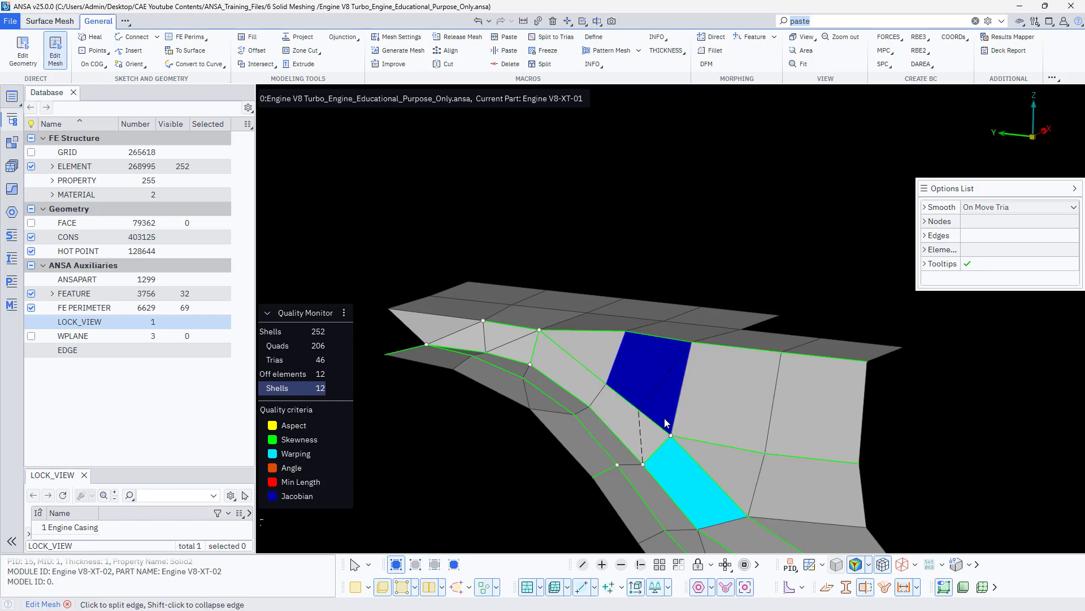
pyautogui.rightClick(655, 407)
pyautogui.click(699, 497)
pyautogui.click(700, 500)
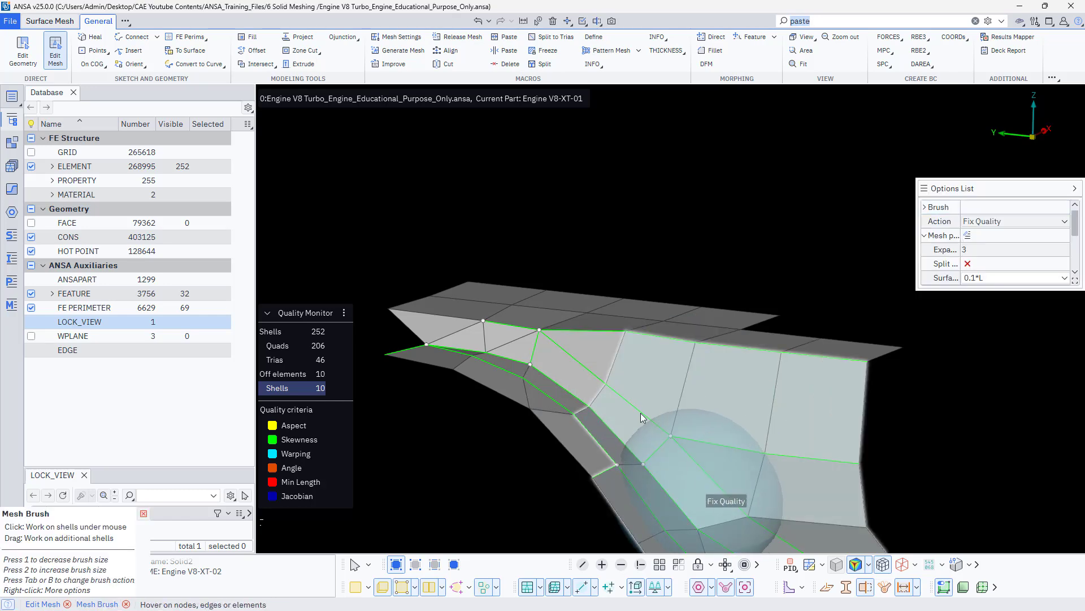
# Repair the circular patch by moving the aspect-failing quads' shared node, splitting the adjacent angle-failing quad diagonally, and brushing with Fix Quality
pyautogui.scroll(-6, 571, 379)
pyautogui.scroll(6, 724, 200)
pyautogui.keyDown('ctrl'); pyautogui.moveTo(659, 276); pyautogui.dragTo(600, 323); pyautogui.keyUp('ctrl')
pyautogui.keyDown('ctrl'); pyautogui.moveTo(633, 265); pyautogui.dragTo(608, 405, button='middle'); pyautogui.keyUp('ctrl')
pyautogui.keyDown('ctrl'); pyautogui.moveTo(609, 315); pyautogui.dragTo(623, 369); pyautogui.keyUp('ctrl')
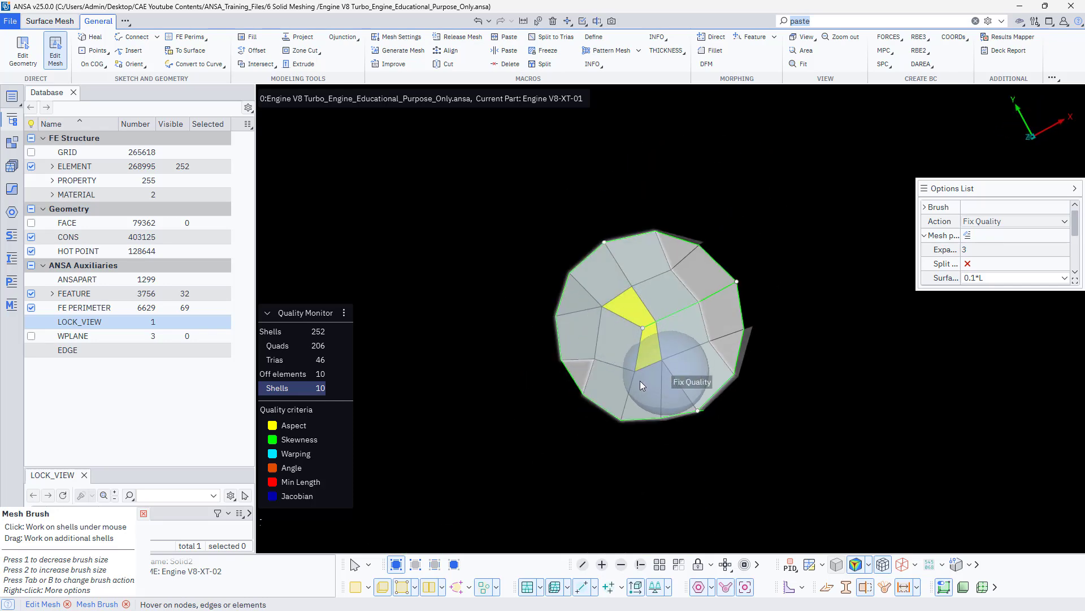
pyautogui.press('Escape')
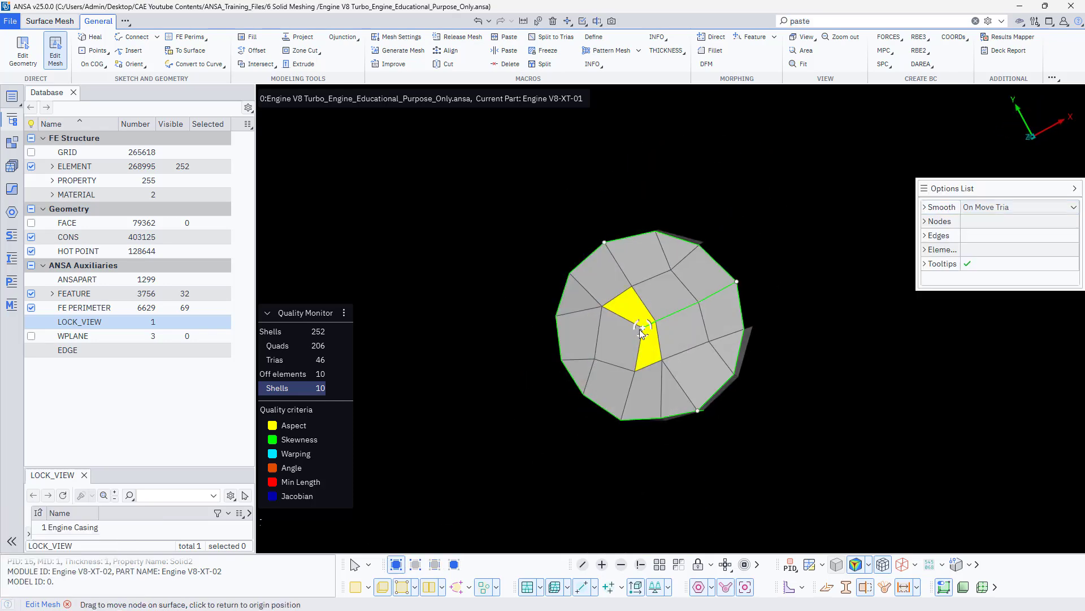
pyautogui.moveTo(640, 326); pyautogui.dragTo(662, 322)
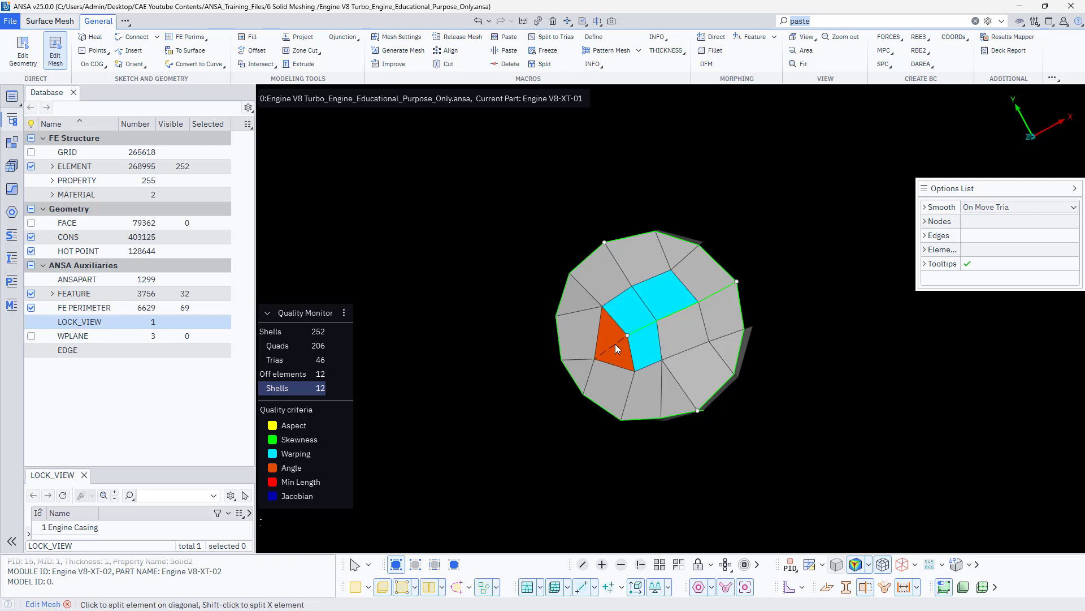
pyautogui.rightClick(635, 338)
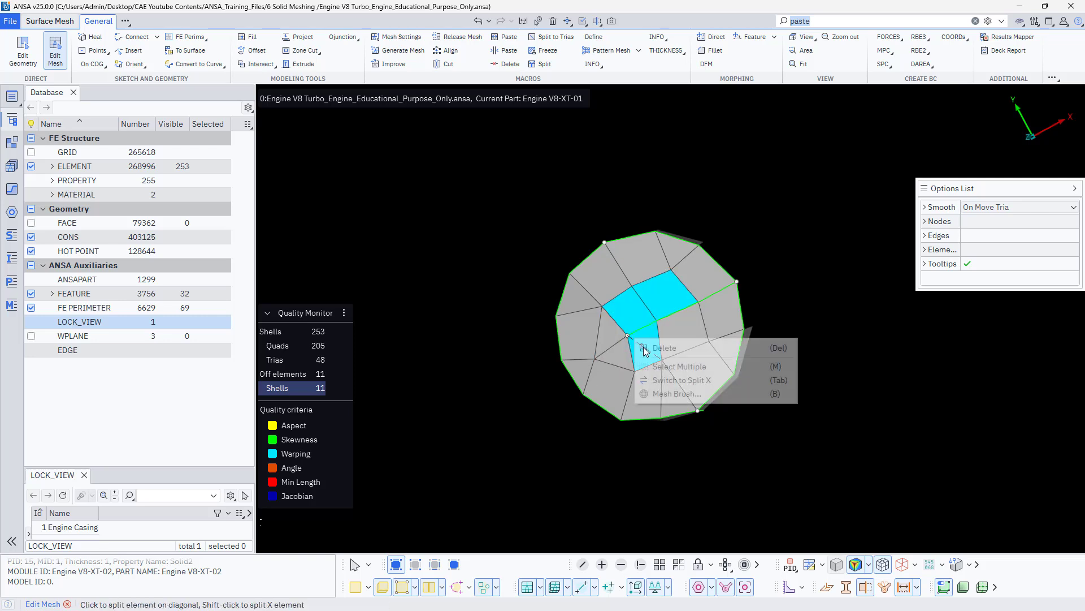
pyautogui.click(655, 395)
# Reposition the perimeter nodes of the Jacobian-failing quad between the converging perimeters and brush the warped quads with Fix Quality
pyautogui.scroll(-4, 494, 339)
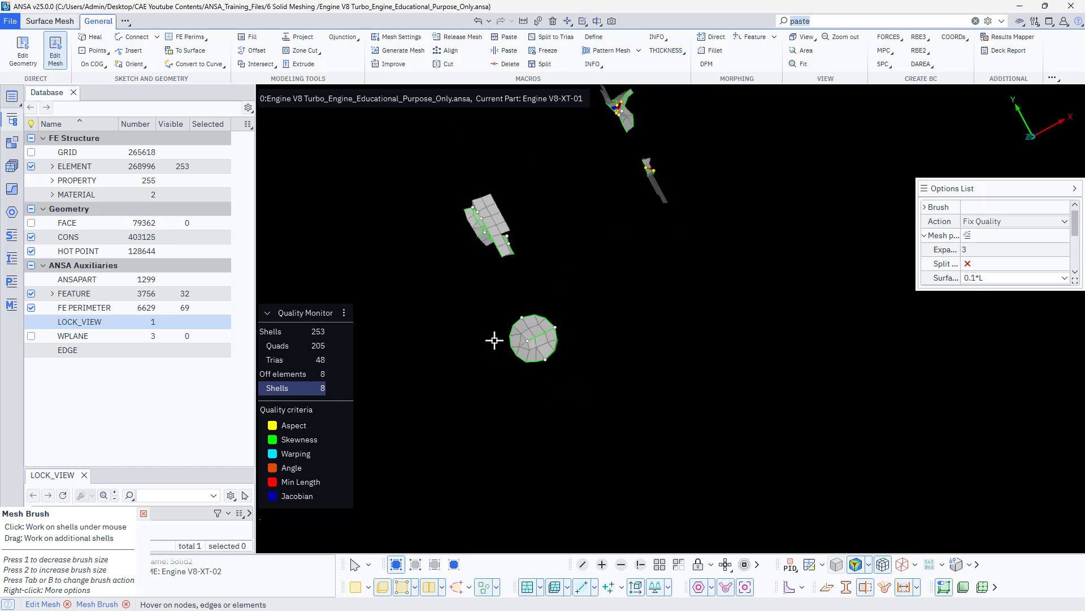
pyautogui.keyDown('ctrl'); pyautogui.moveTo(529, 273); pyautogui.dragTo(494, 512, button='middle'); pyautogui.keyUp('ctrl')
pyautogui.scroll(2, 578, 308)
pyautogui.keyDown('ctrl'); pyautogui.moveTo(612, 401); pyautogui.dragTo(480, 366); pyautogui.keyUp('ctrl')
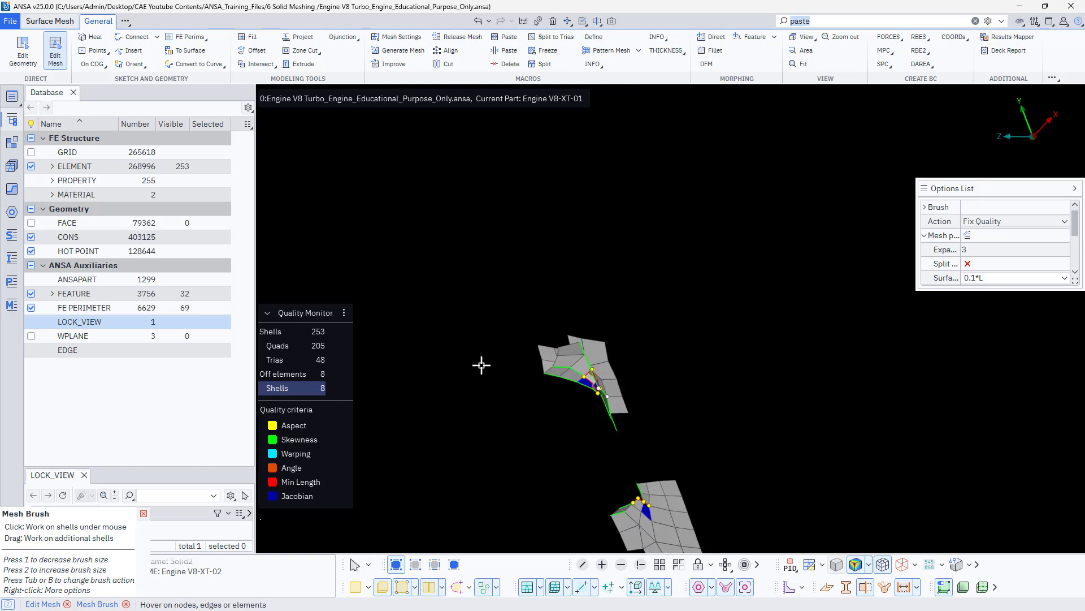
pyautogui.scroll(-6, 479, 360)
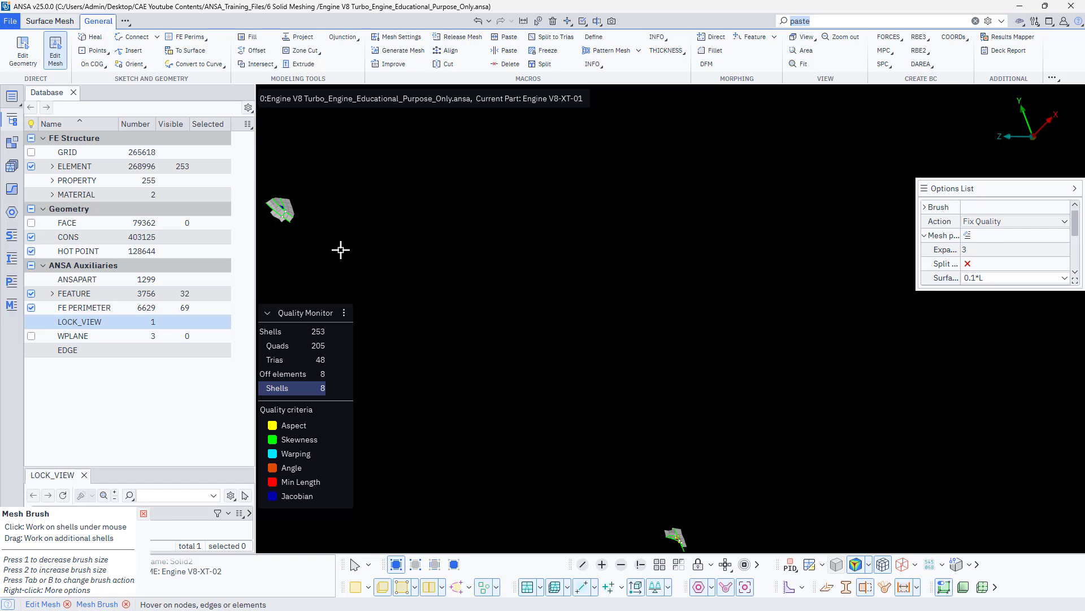
pyautogui.keyDown('ctrl'); pyautogui.moveTo(339, 250); pyautogui.dragTo(501, 345, button='middle'); pyautogui.keyUp('ctrl')
pyautogui.scroll(4, 503, 344)
pyautogui.scroll(4, 616, 336)
pyautogui.keyDown('ctrl'); pyautogui.moveTo(529, 351); pyautogui.dragTo(527, 368); pyautogui.keyUp('ctrl')
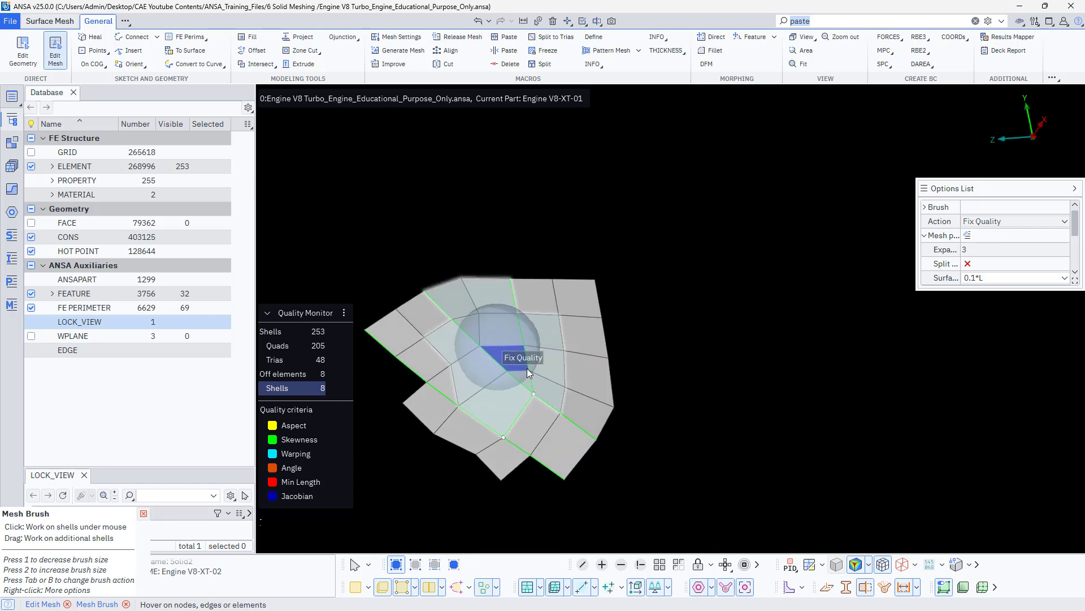
pyautogui.middleClick(569, 374)
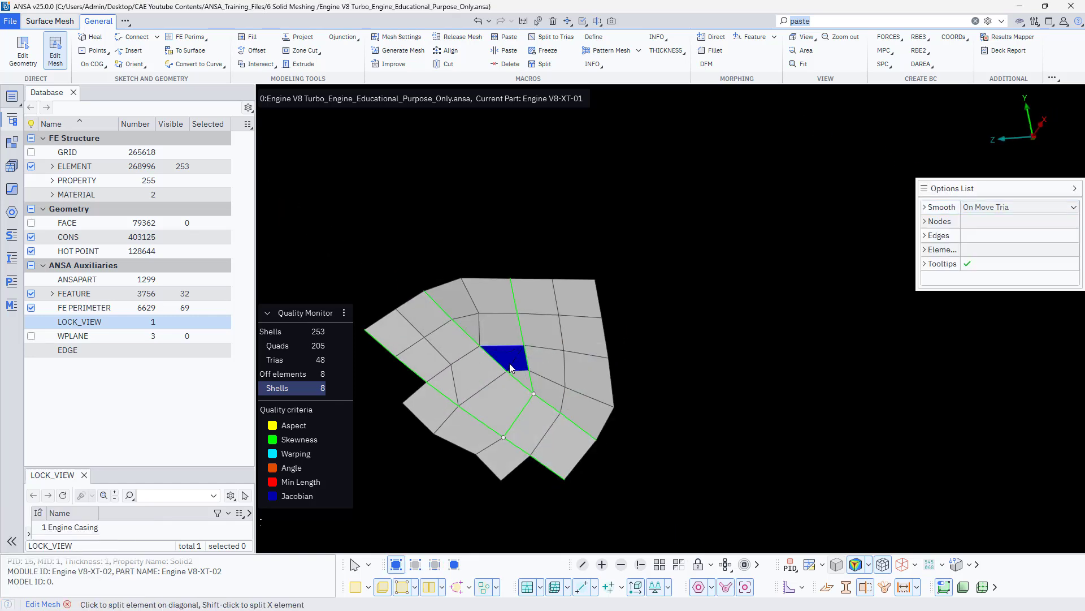
pyautogui.keyDown('ctrl'); pyautogui.moveTo(474, 364); pyautogui.dragTo(475, 385); pyautogui.keyUp('ctrl')
pyautogui.scroll(3, 509, 350)
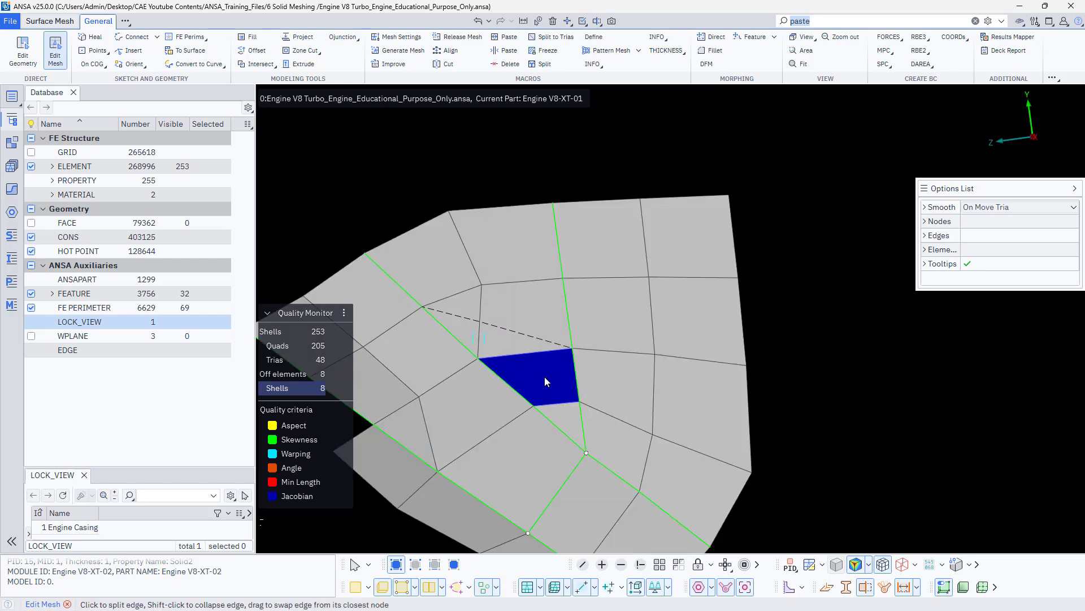
pyautogui.moveTo(563, 375)
pyautogui.keyDown('ctrl'); pyautogui.mouseDown()
pyautogui.moveTo(457, 405)
pyautogui.moveTo(563, 415)
pyautogui.moveTo(501, 390)
pyautogui.moveTo(502, 404)
pyautogui.moveTo(494, 398)
pyautogui.mouseUp(); pyautogui.keyUp('ctrl')
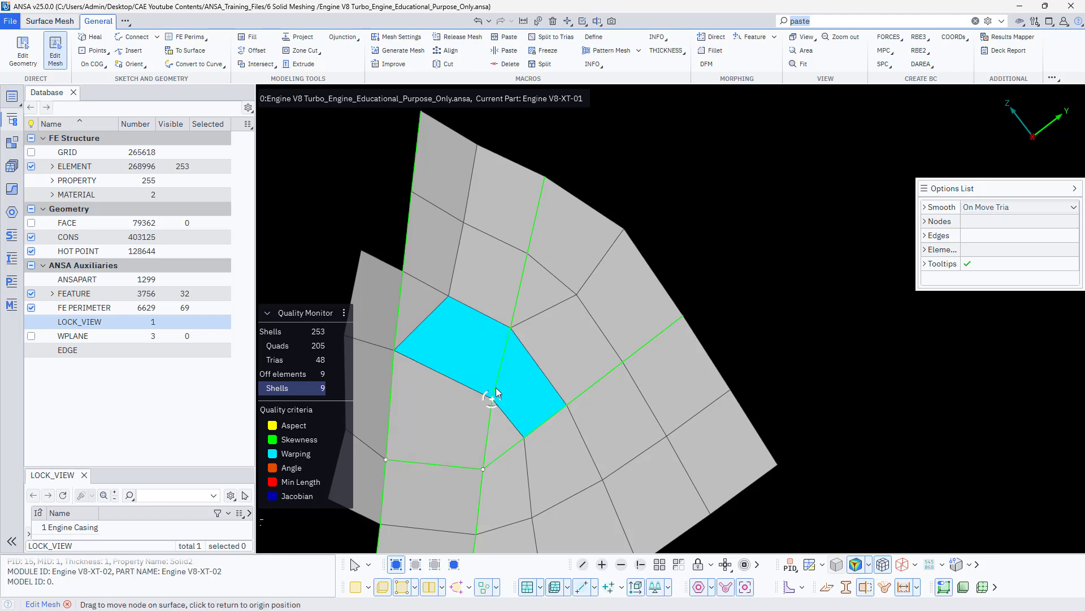
pyautogui.rightClick(494, 389)
pyautogui.click(521, 425)
pyautogui.click(463, 338)
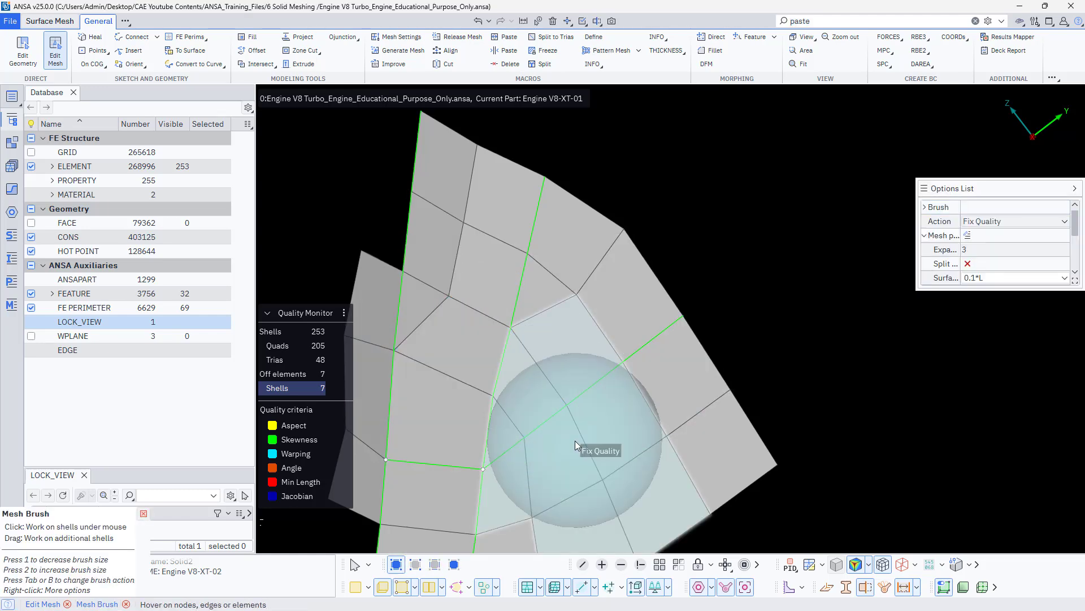
# Split the Jacobian-failing quad beside the aspect-failing one, merge its new node onto the perimeter corner, and join the skewed tria into a quad
pyautogui.scroll(-5, 616, 370)
pyautogui.keyDown('ctrl'); pyautogui.moveTo(618, 374); pyautogui.dragTo(607, 438); pyautogui.keyUp('ctrl')
pyautogui.scroll(5, 607, 438)
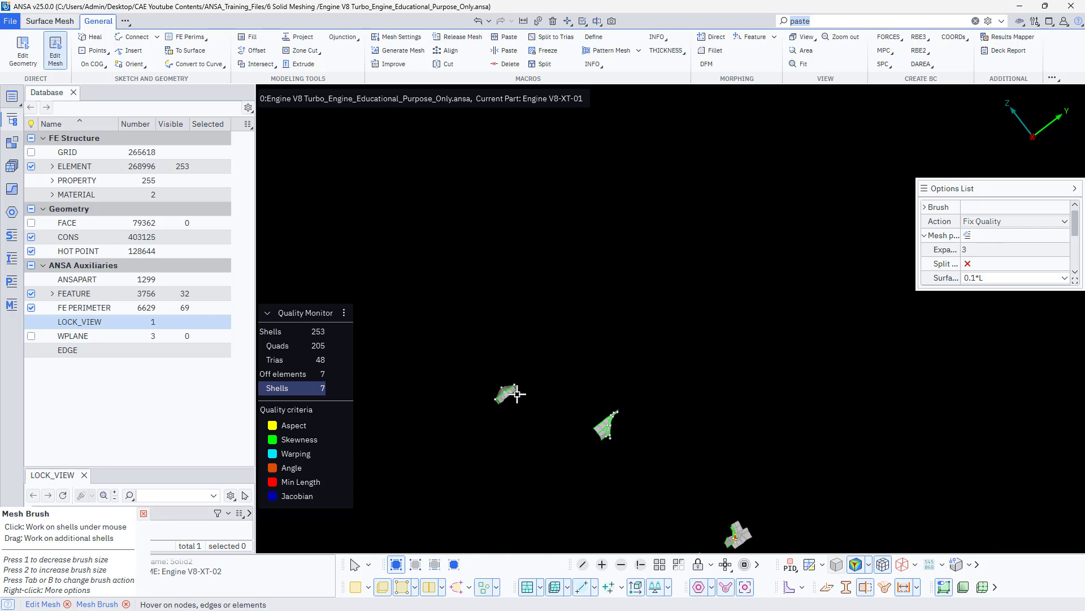
pyautogui.keyDown('ctrl'); pyautogui.moveTo(769, 437); pyautogui.dragTo(630, 449); pyautogui.keyUp('ctrl')
pyautogui.scroll(-3, 630, 449)
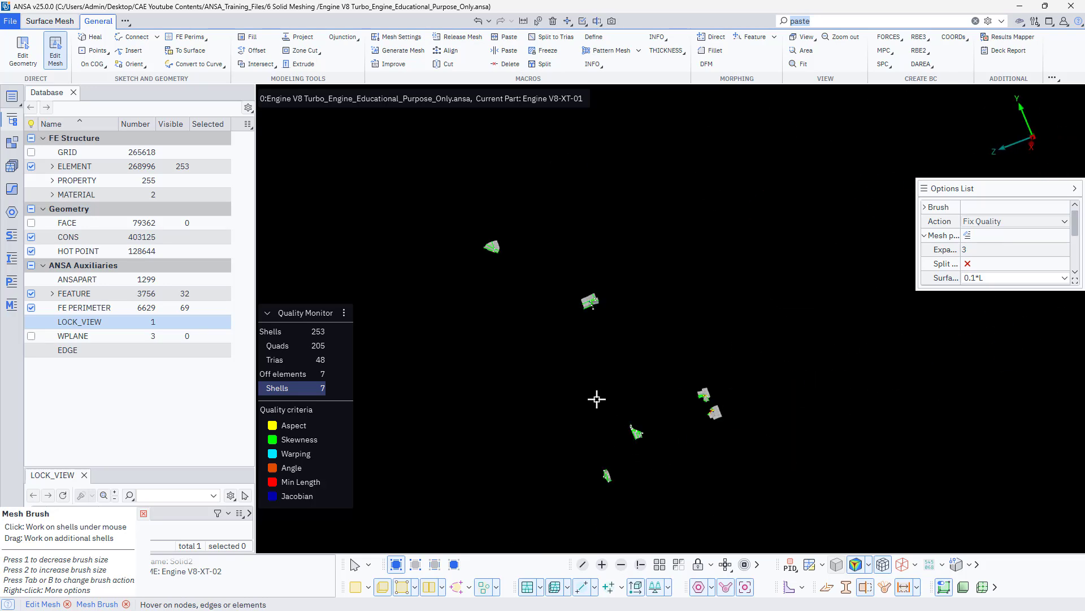
pyautogui.scroll(3, 490, 252)
pyautogui.keyDown('ctrl'); pyautogui.moveTo(604, 401); pyautogui.dragTo(417, 138, button='middle'); pyautogui.keyUp('ctrl')
pyautogui.keyDown('ctrl'); pyautogui.moveTo(633, 421); pyautogui.dragTo(443, 233, button='middle'); pyautogui.keyUp('ctrl')
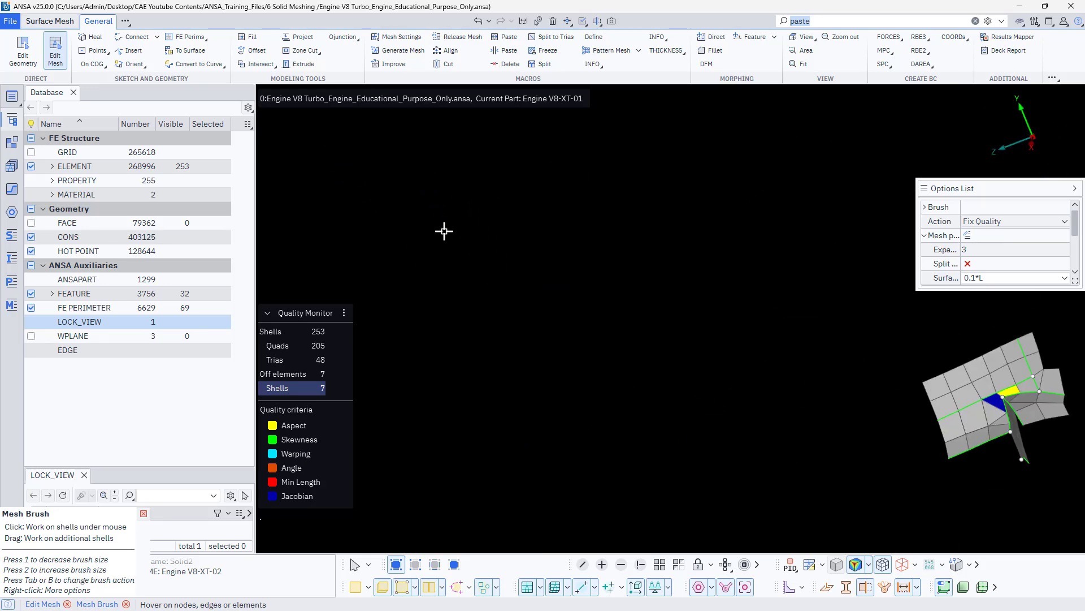
pyautogui.scroll(-1, 444, 232)
pyautogui.scroll(2, 727, 325)
pyautogui.keyDown('ctrl'); pyautogui.moveTo(681, 333); pyautogui.dragTo(672, 283); pyautogui.keyUp('ctrl')
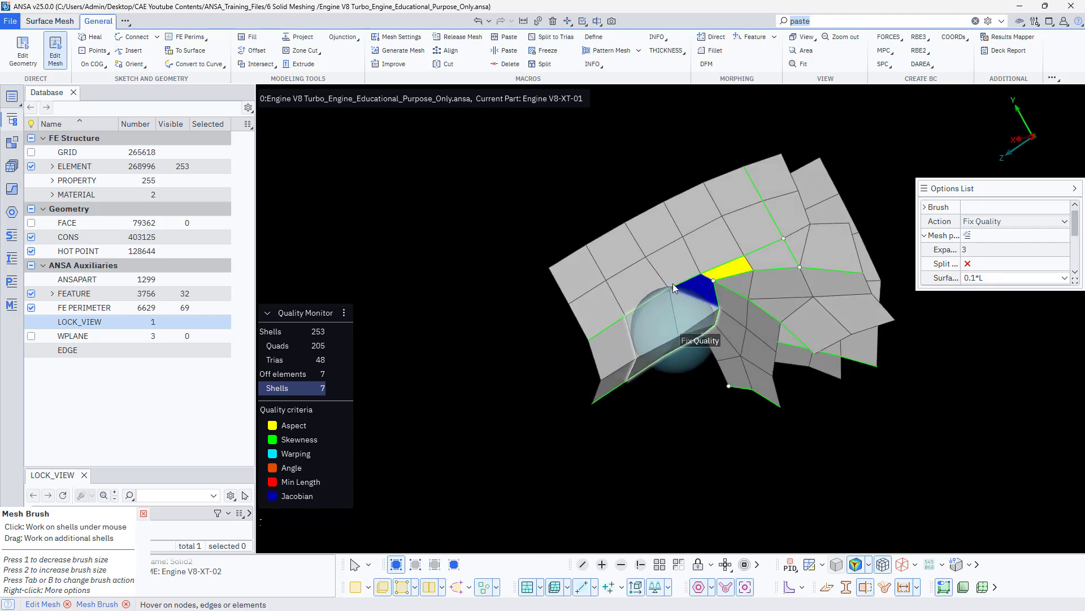
pyautogui.scroll(2, 673, 283)
pyautogui.press('Escape')
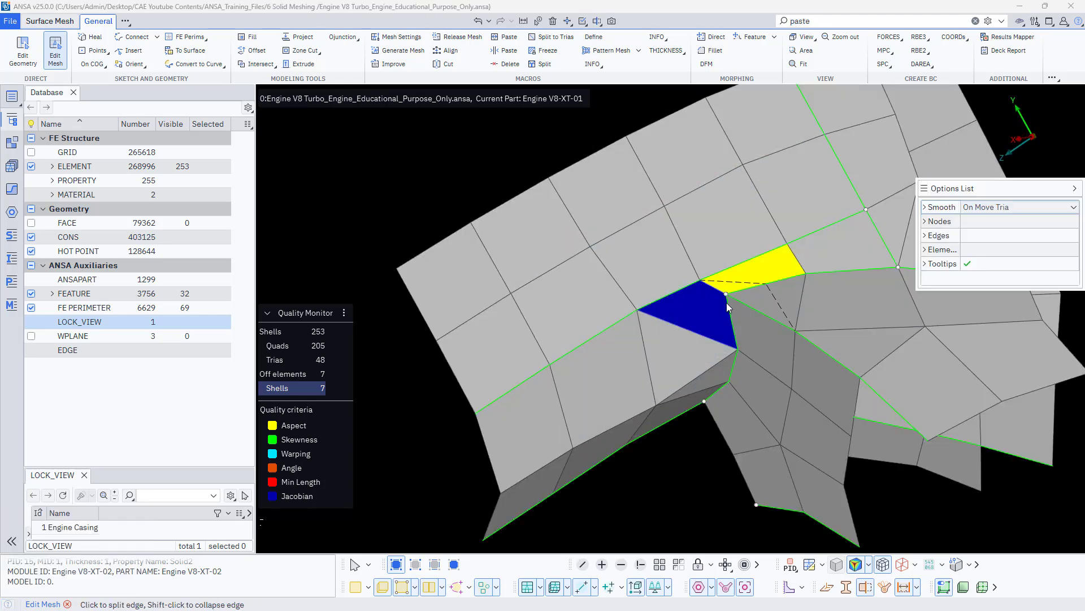
pyautogui.moveTo(761, 292)
pyautogui.keyDown('ctrl'); pyautogui.mouseDown()
pyautogui.moveTo(660, 323)
pyautogui.moveTo(806, 375)
pyautogui.moveTo(695, 355)
pyautogui.moveTo(742, 370)
pyautogui.moveTo(720, 361)
pyautogui.mouseUp(); pyautogui.keyUp('ctrl')
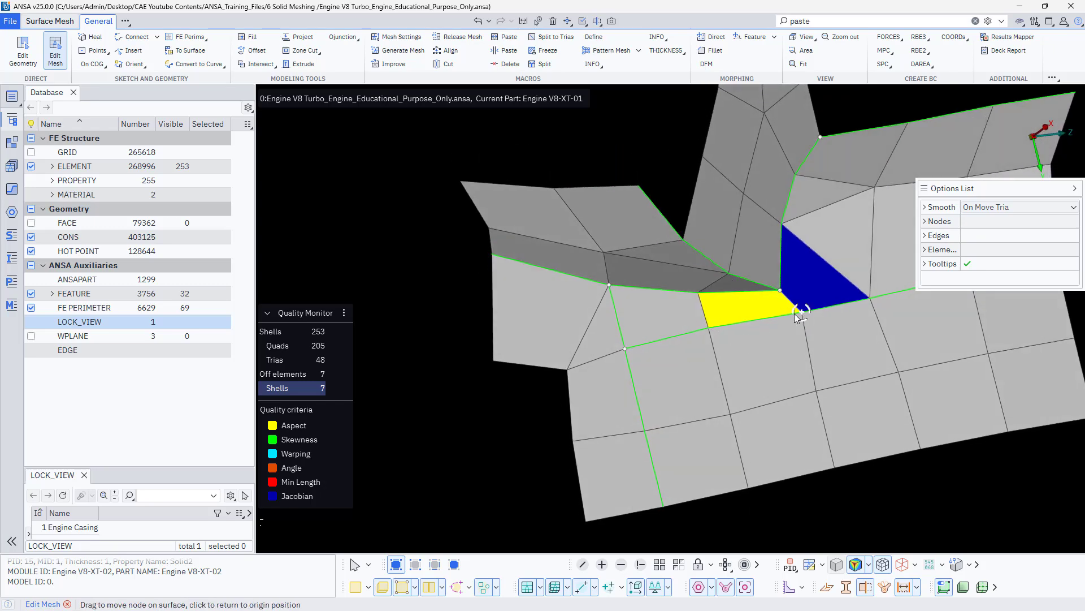
pyautogui.moveTo(721, 321)
pyautogui.keyDown('ctrl'); pyautogui.mouseDown()
pyautogui.moveTo(759, 369)
pyautogui.moveTo(724, 316)
pyautogui.mouseUp(); pyautogui.keyUp('ctrl')
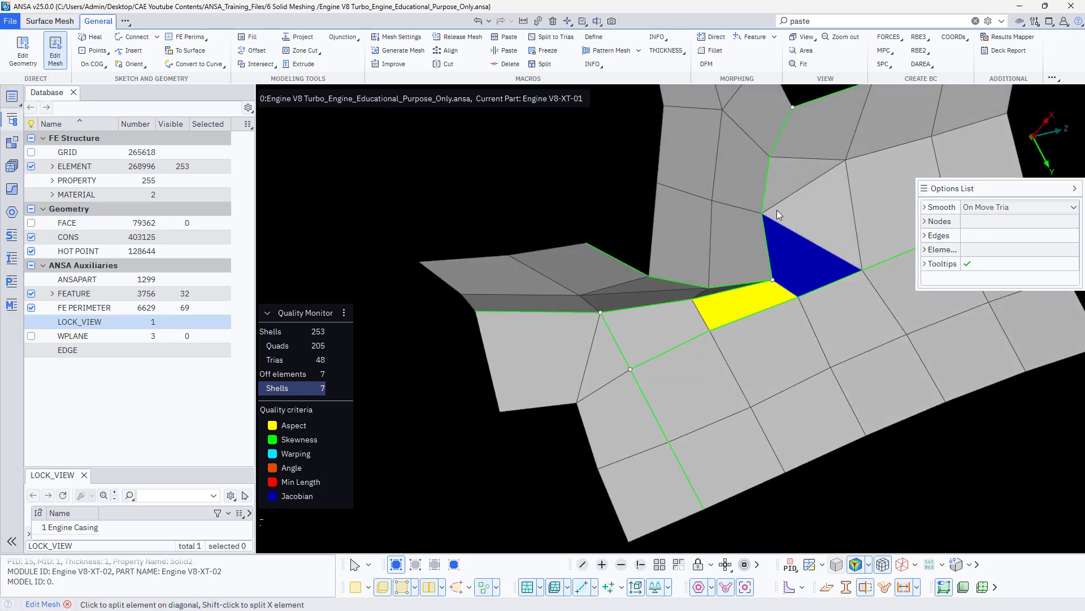
pyautogui.keyDown('ctrl'); pyautogui.moveTo(777, 209); pyautogui.dragTo(779, 170); pyautogui.keyUp('ctrl')
pyautogui.keyDown('ctrl'); pyautogui.moveTo(819, 240); pyautogui.dragTo(816, 279); pyautogui.keyUp('ctrl')
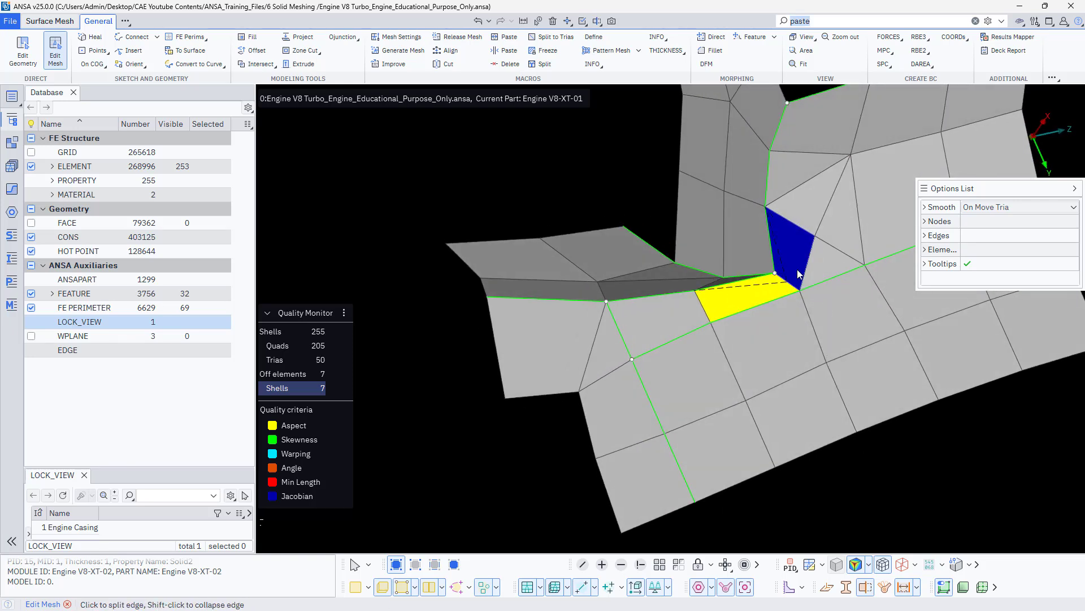
pyautogui.moveTo(812, 235); pyautogui.dragTo(775, 274)
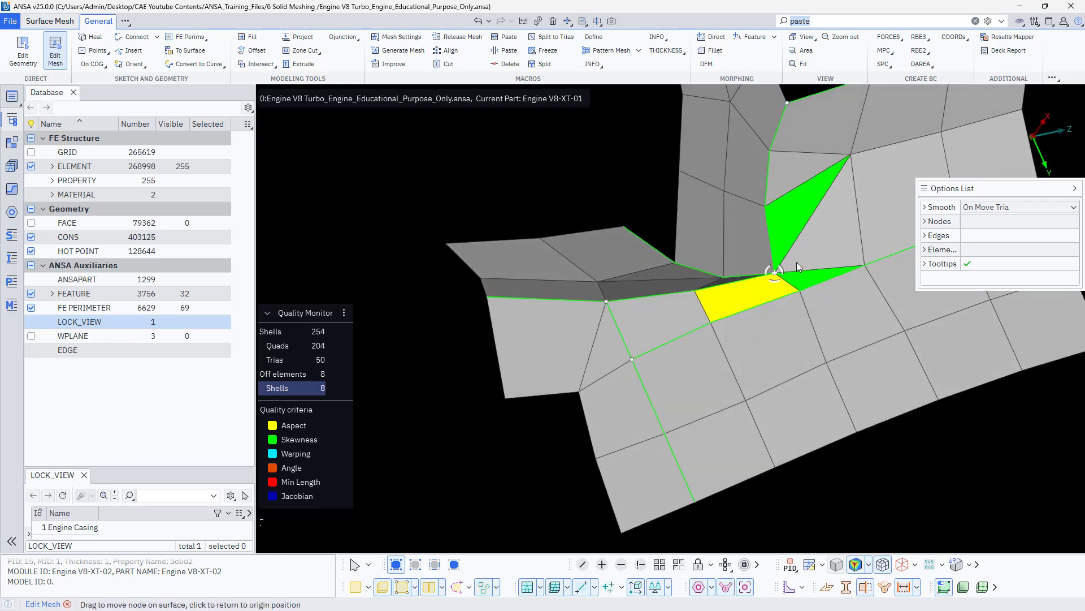
pyautogui.click(805, 226)
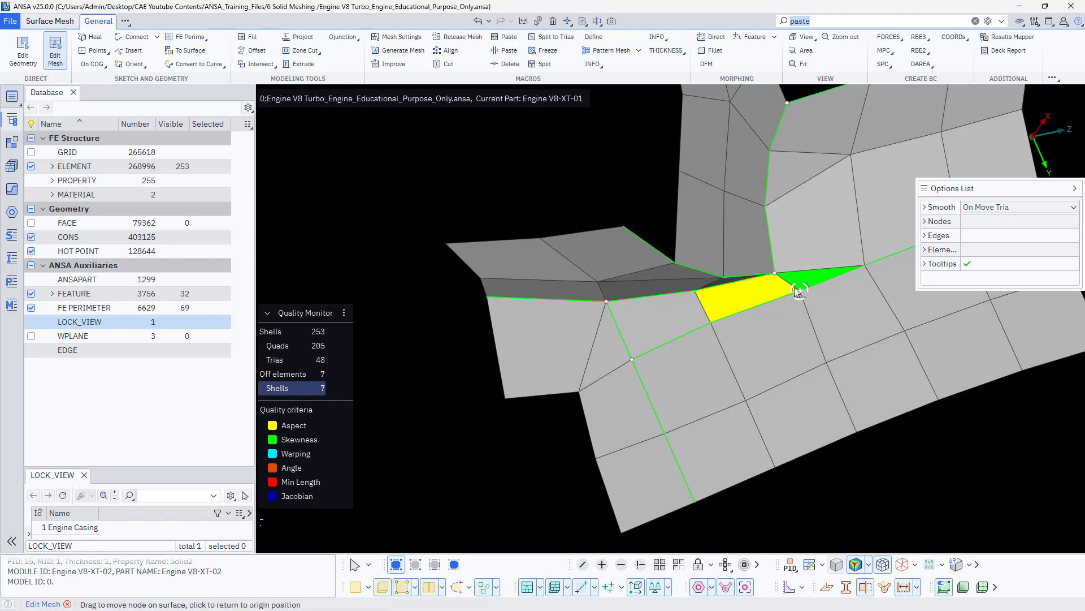
# Brush the aspect-failing quad and the adjacent skewed tria at the perimeter corner with Fix Quality
pyautogui.moveTo(779, 312)
pyautogui.keyDown('ctrl'); pyautogui.mouseDown()
pyautogui.moveTo(801, 332)
pyautogui.moveTo(786, 294)
pyautogui.mouseUp(); pyautogui.keyUp('ctrl')
pyautogui.rightClick(762, 298)
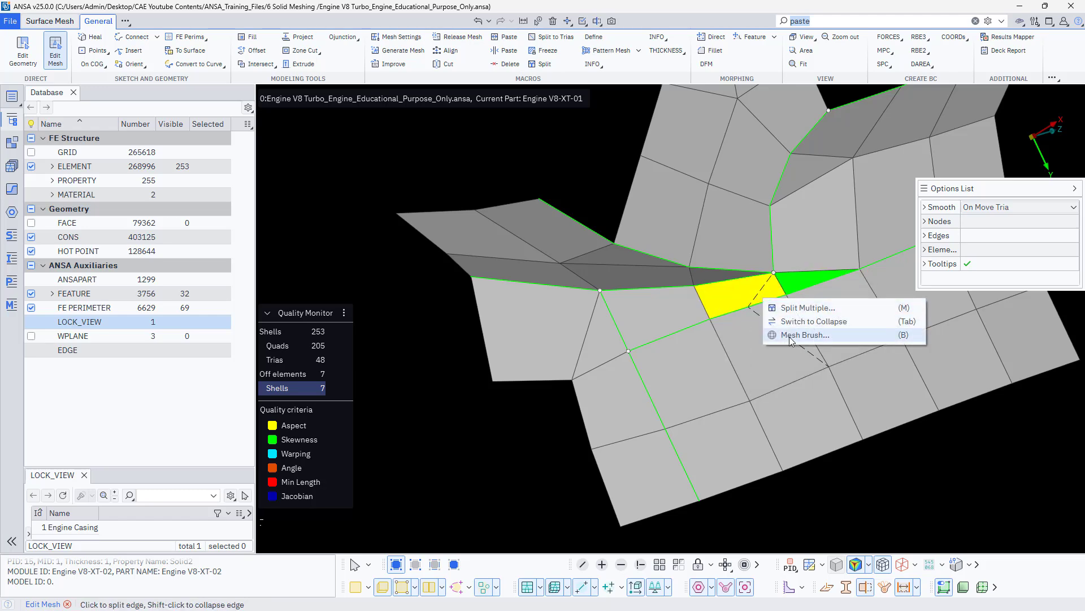
pyautogui.click(790, 336)
pyautogui.click(817, 289)
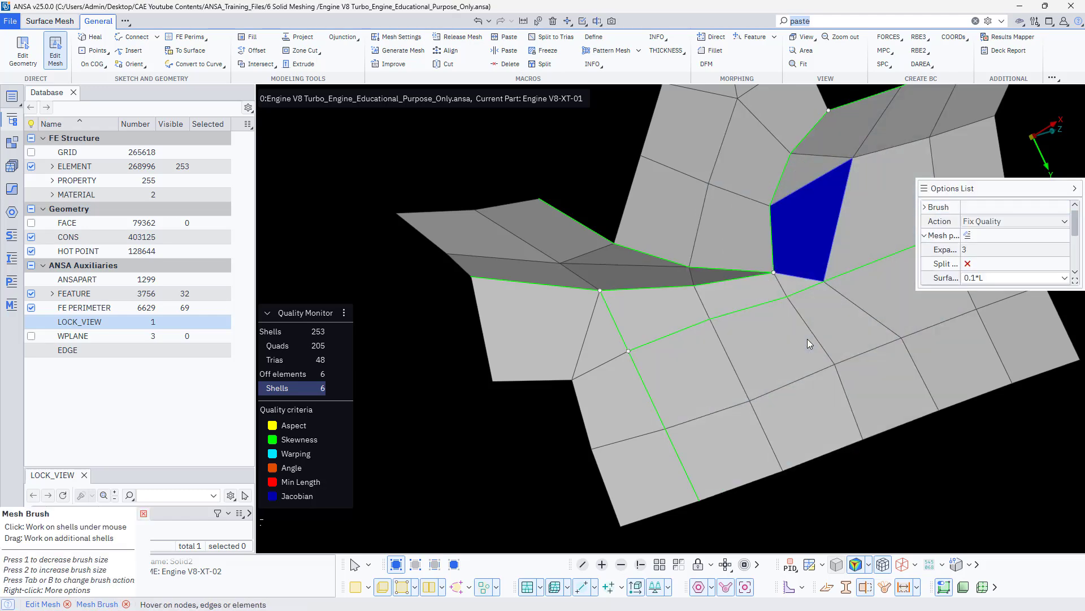
# Split the Jacobian-failing quad and the adjoining row of quads, carrying the cut across the last quad to its far edge
pyautogui.press('Escape')
pyautogui.keyDown('ctrl'); pyautogui.moveTo(826, 217); pyautogui.dragTo(619, 300); pyautogui.keyUp('ctrl')
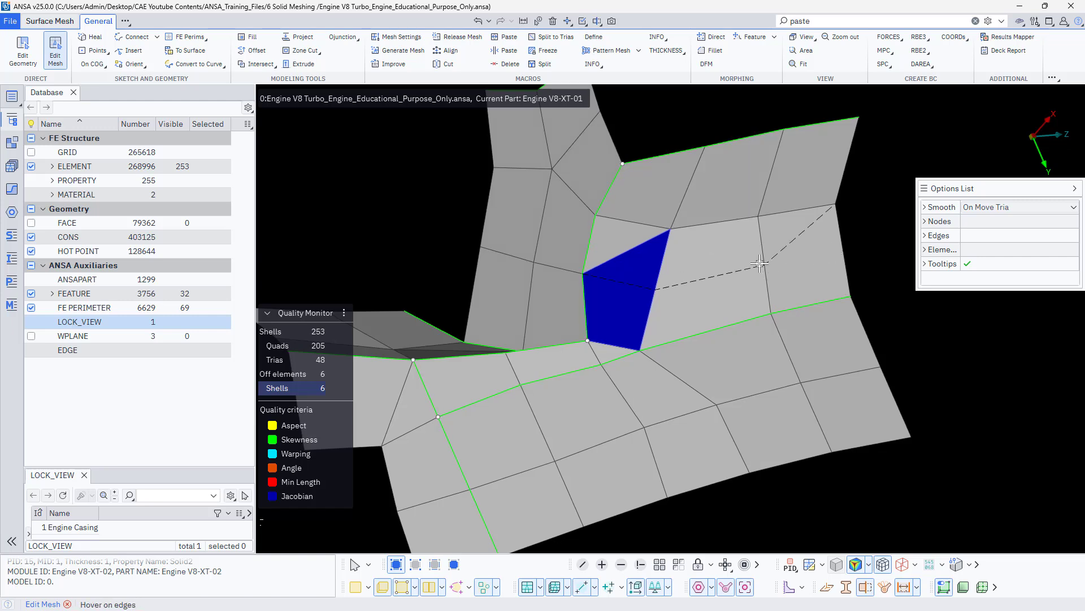
pyautogui.click(839, 252)
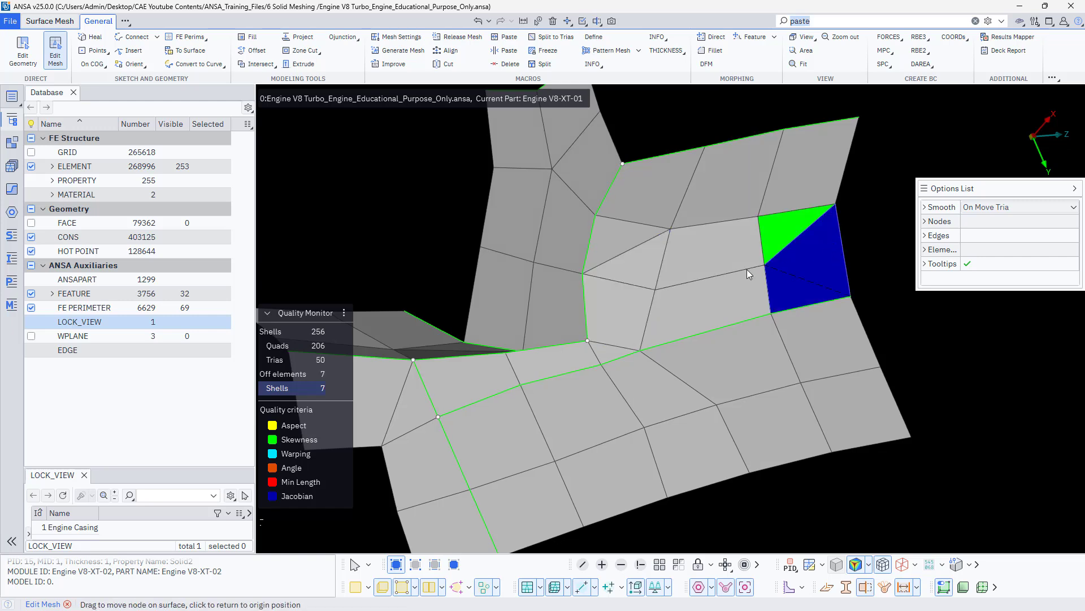
pyautogui.click(842, 247)
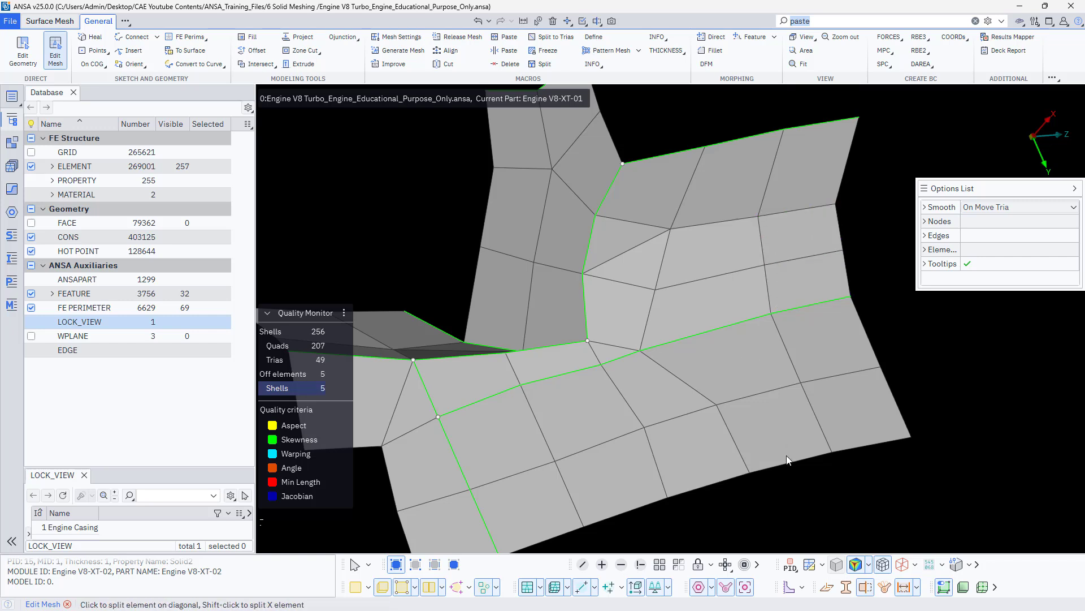
# Expand the visible mesh twice by its neighbouring elements around the angle- and Jacobian-failing shells
pyautogui.click(726, 565)
pyautogui.click(741, 519)
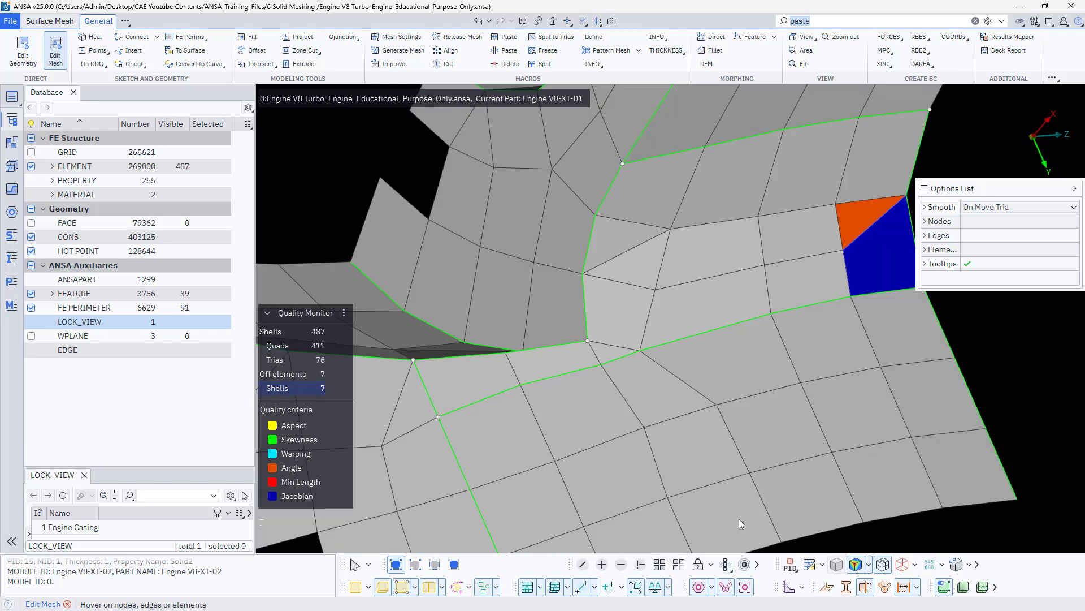
pyautogui.scroll(-3, 774, 285)
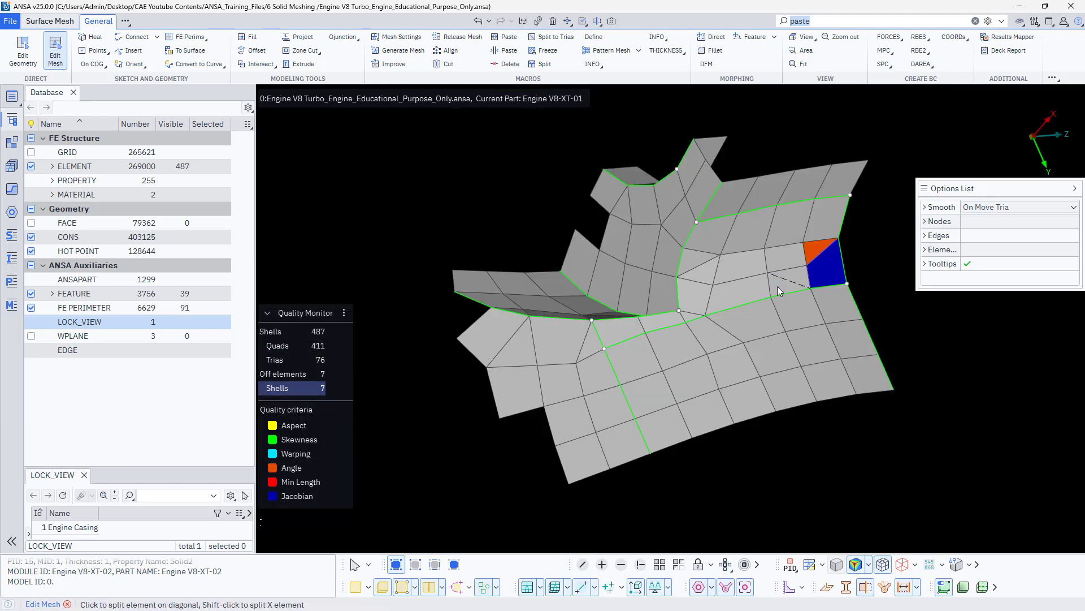
pyautogui.click(727, 565)
pyautogui.click(737, 516)
pyautogui.scroll(3, 623, 441)
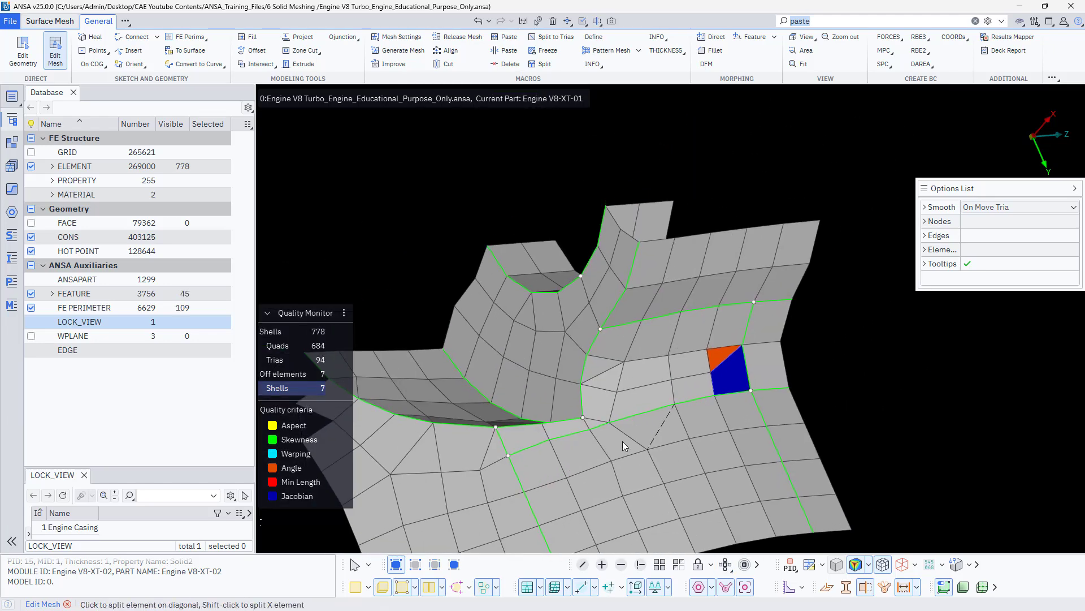
pyautogui.scroll(-1, 622, 441)
pyautogui.scroll(1, 717, 378)
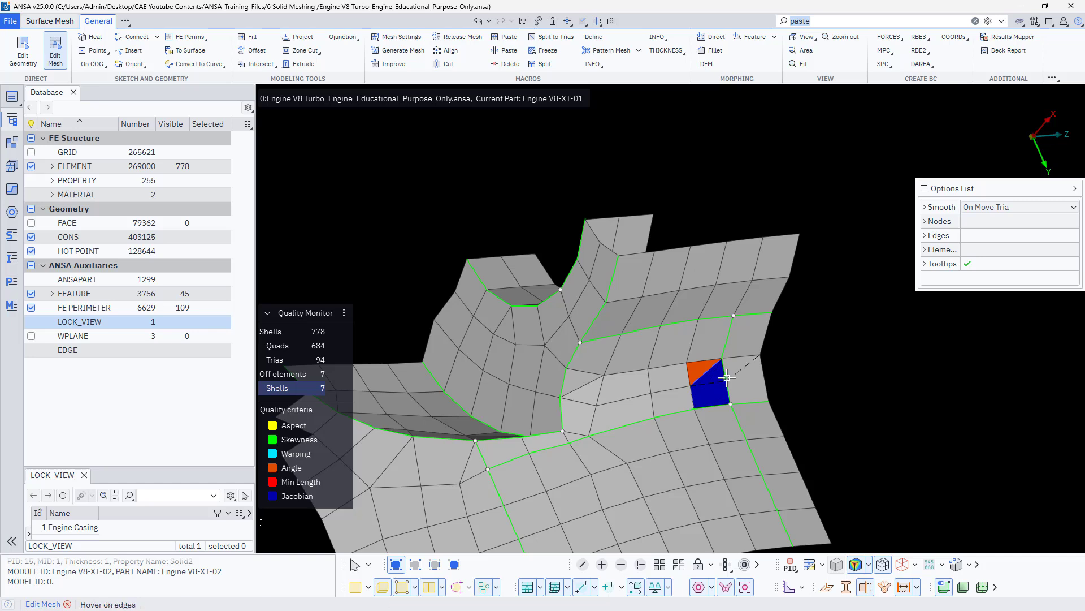
# Carry the cut across the quad beyond the perimeter, and join the two trias at the cut's opposite end into a quad
pyautogui.click(728, 378)
pyautogui.click(707, 374)
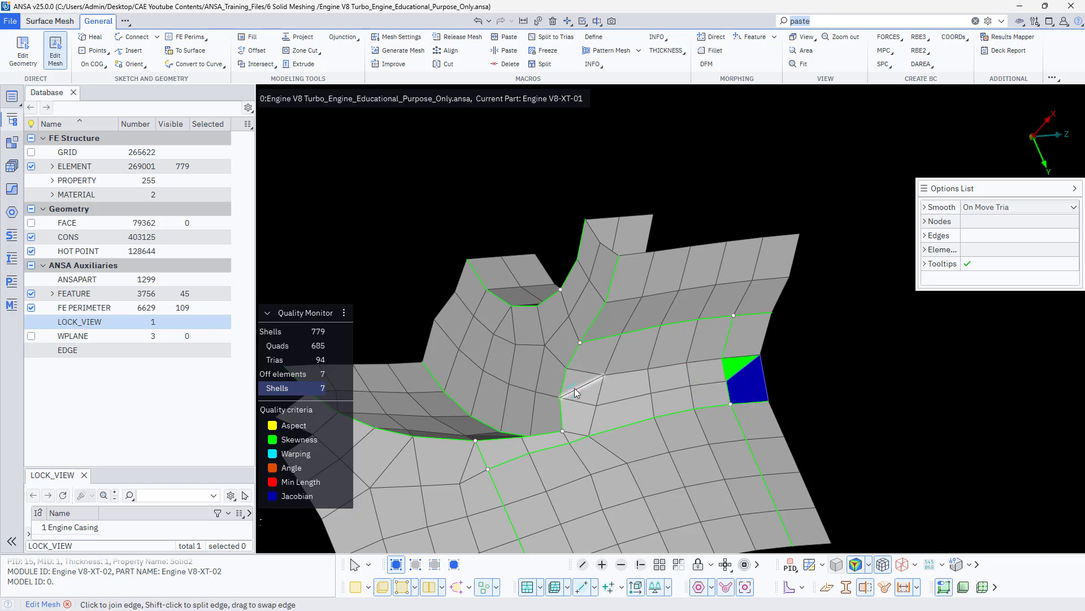
pyautogui.click(581, 390)
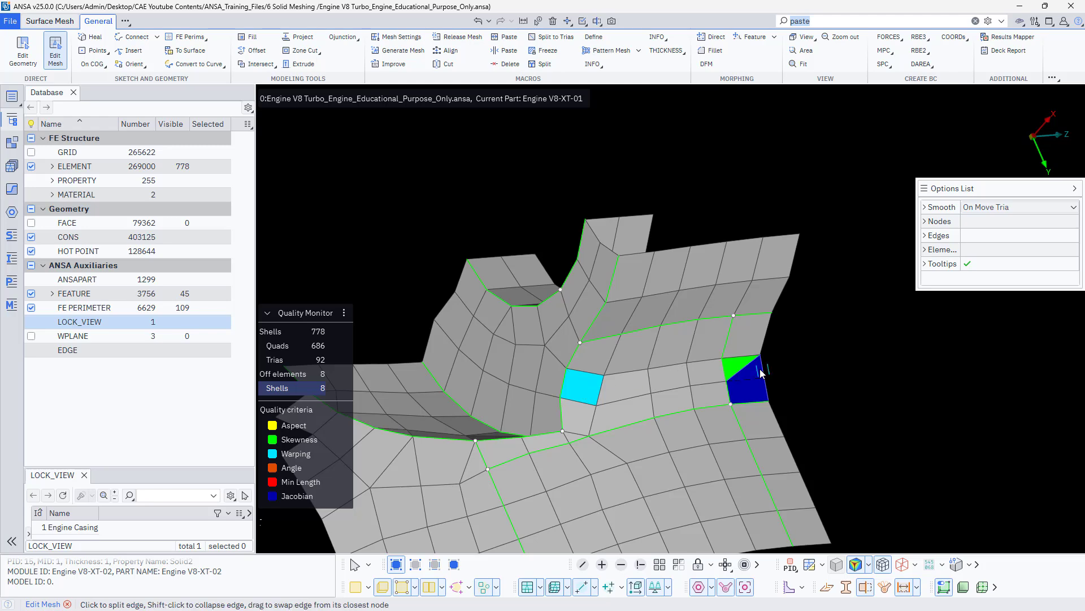
# Brush the skewed tria and the adjacent Jacobian-failing quad with Fix Quality, and leave the mesh brush
pyautogui.rightClick(735, 387)
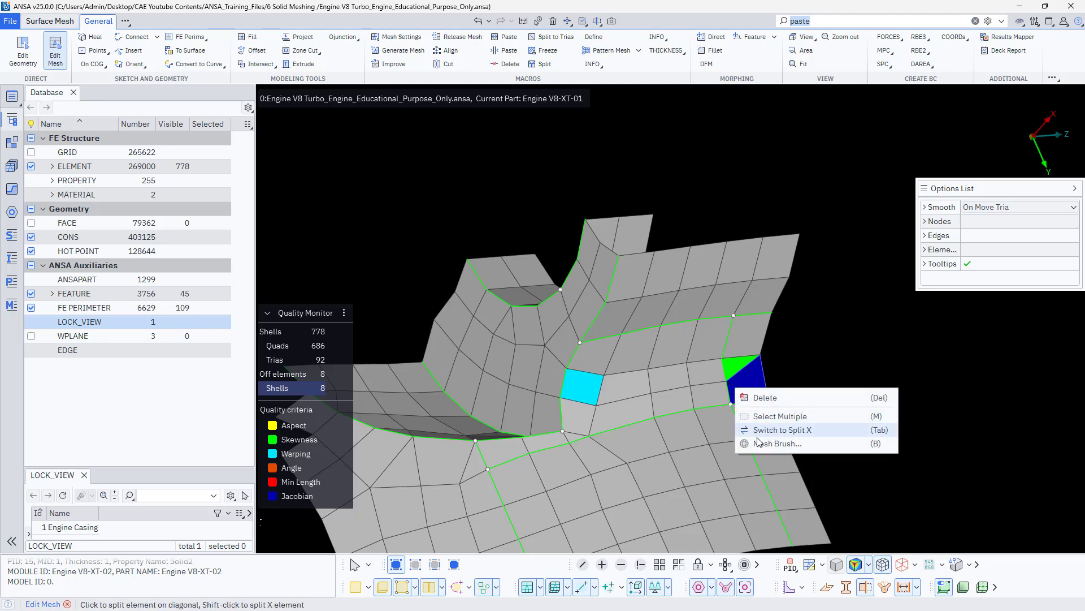
pyautogui.click(759, 443)
pyautogui.click(741, 388)
pyautogui.moveTo(601, 406)
pyautogui.mouseDown()
pyautogui.moveTo(531, 479)
pyautogui.moveTo(521, 431)
pyautogui.moveTo(712, 333)
pyautogui.moveTo(502, 408)
pyautogui.mouseUp()
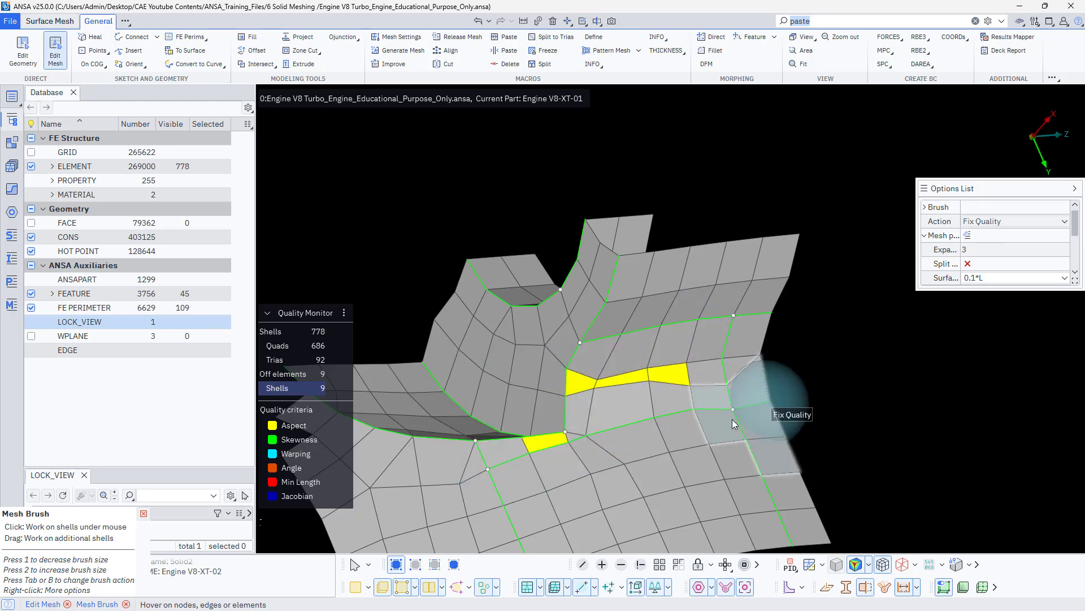
pyautogui.press('Escape')
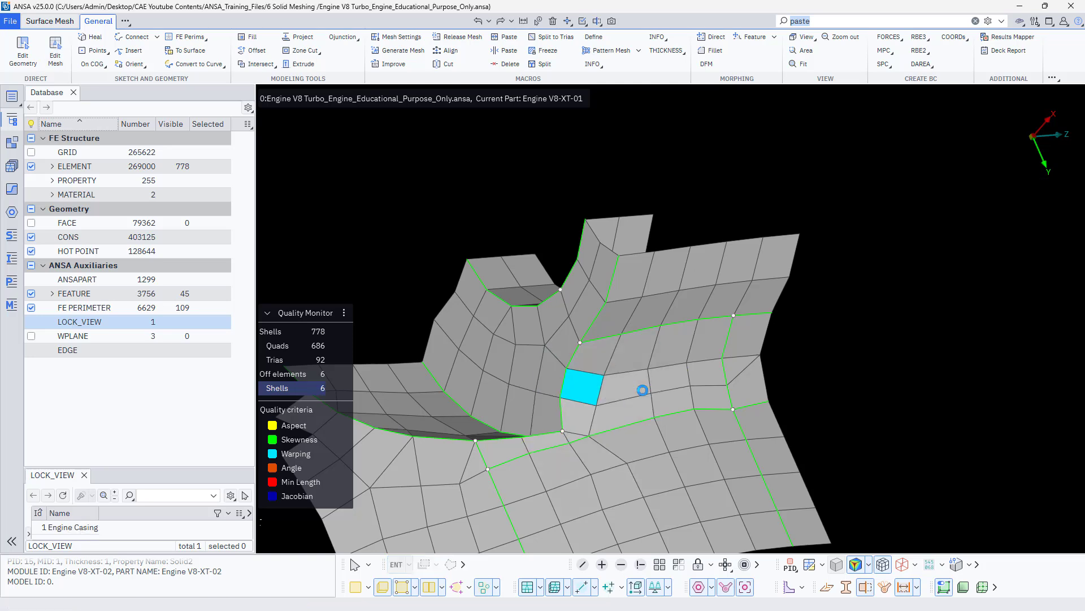
# Reposition the interior nodes of the warped quad and of the row beneath it to reduce the warping
pyautogui.keyDown('ctrl'); pyautogui.moveTo(541, 419); pyautogui.dragTo(524, 352); pyautogui.keyUp('ctrl')
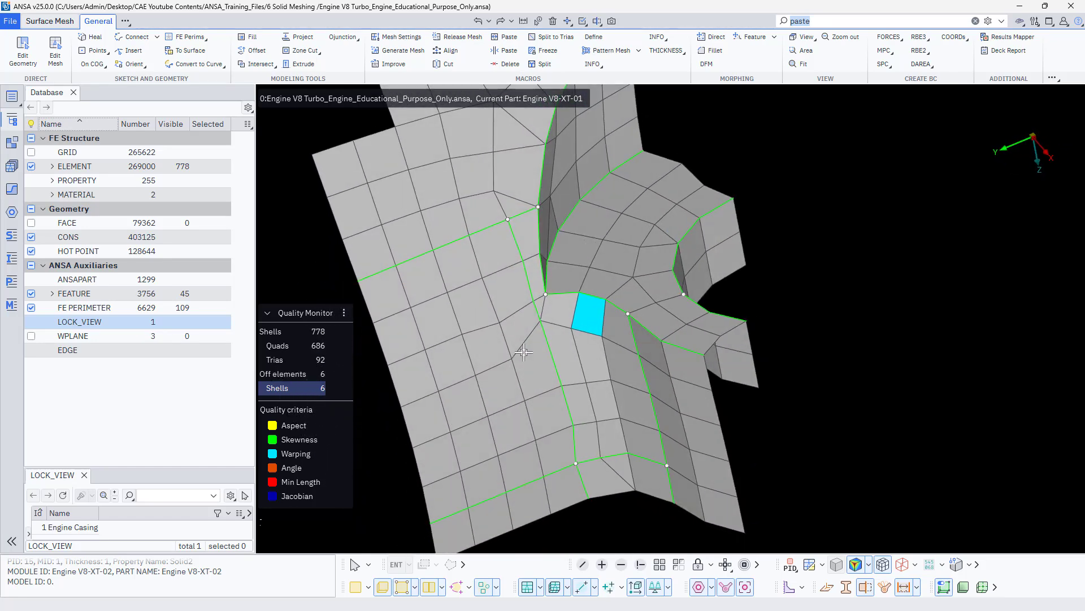
pyautogui.click(55, 57)
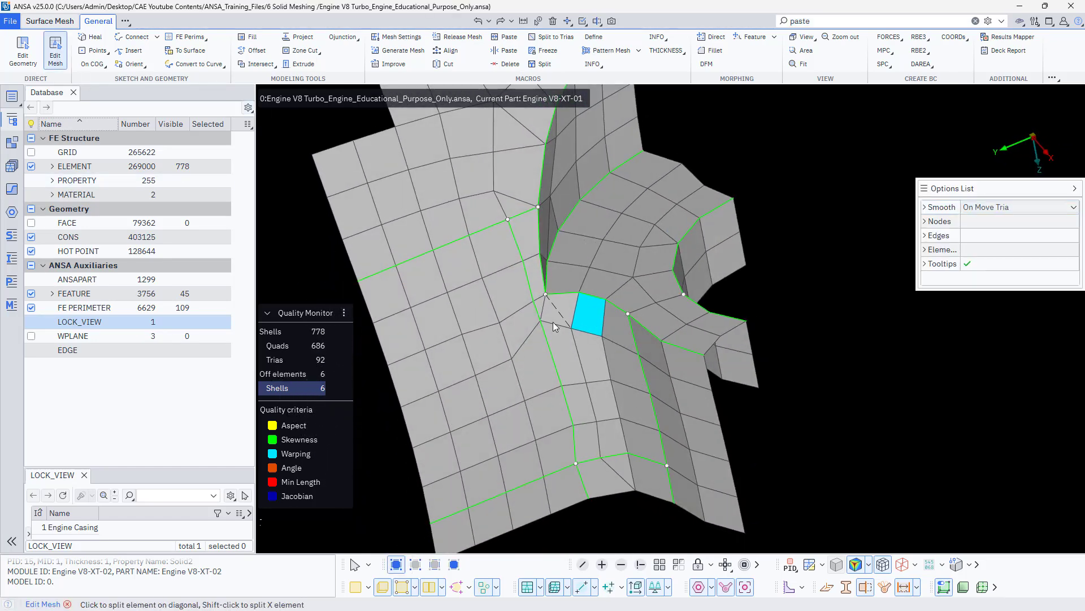
pyautogui.moveTo(571, 330); pyautogui.dragTo(612, 340)
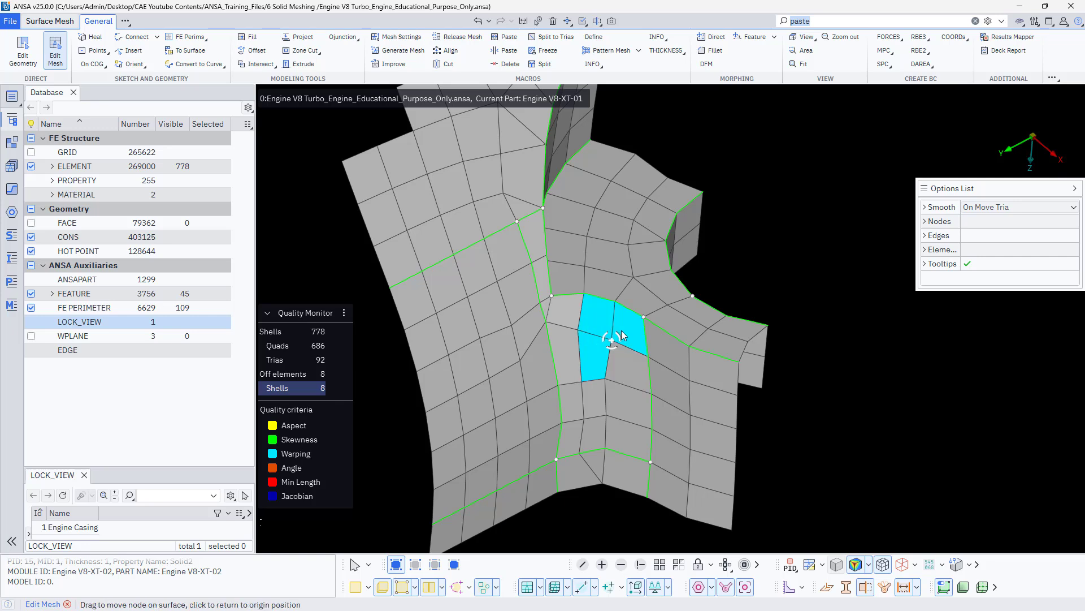
pyautogui.moveTo(605, 376); pyautogui.dragTo(582, 419)
pyautogui.click(611, 340)
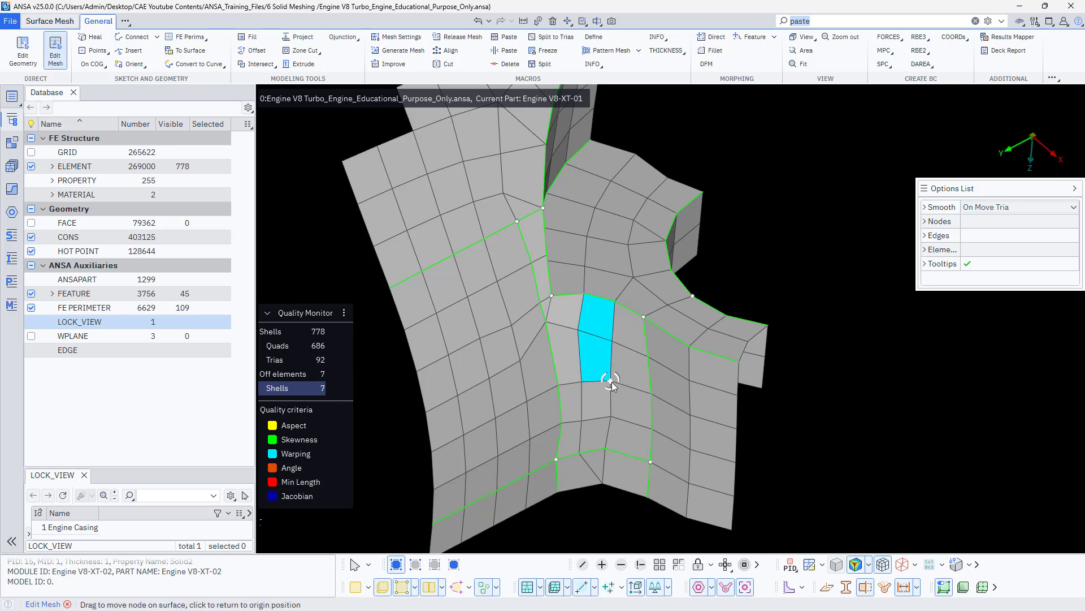
pyautogui.click(611, 382)
pyautogui.moveTo(612, 340); pyautogui.dragTo(577, 333)
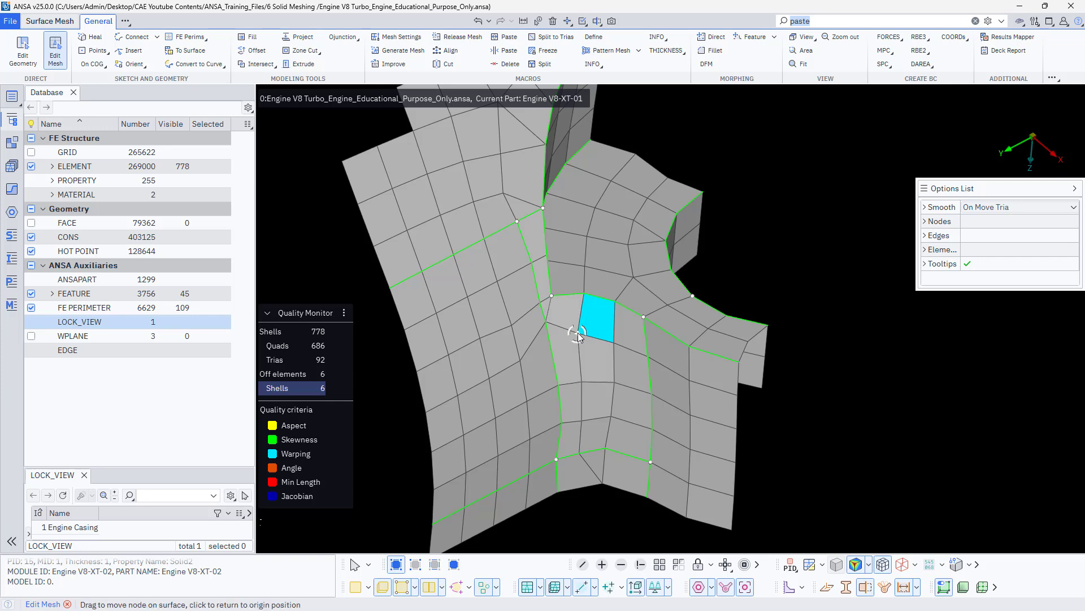
# Try to fix the warped quad by brushing it and the surrounding elements with Fix Quality
pyautogui.rightClick(578, 333)
pyautogui.click(605, 393)
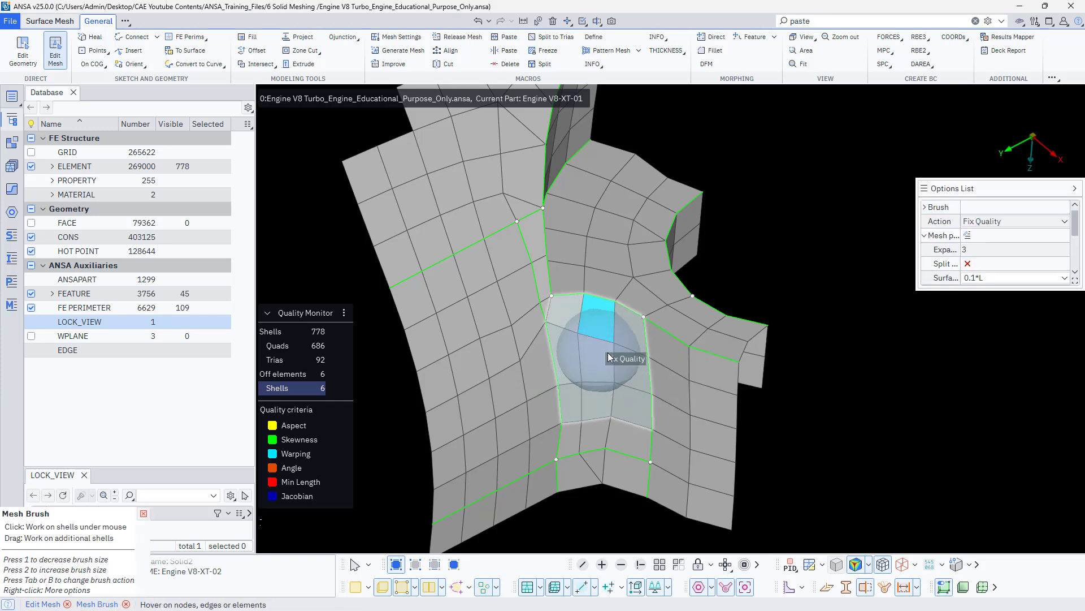
pyautogui.click(609, 353)
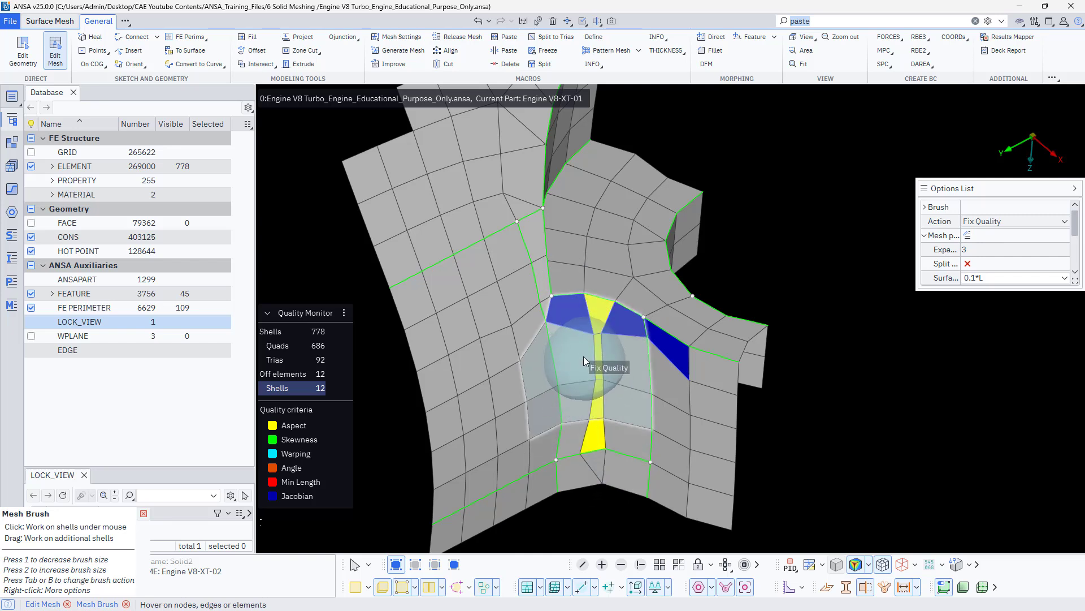
pyautogui.press('Escape')
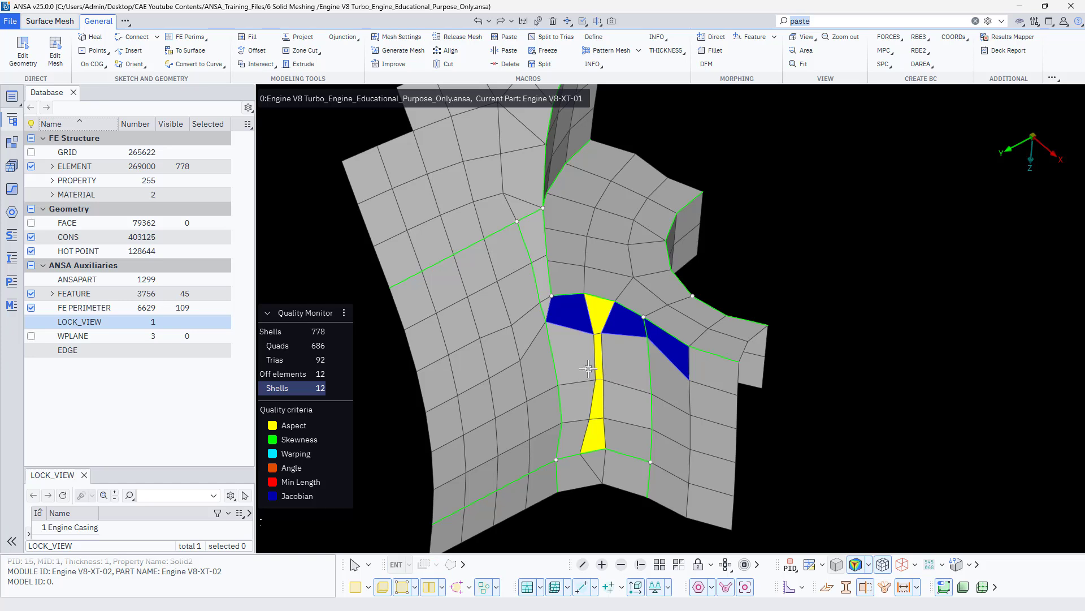
pyautogui.click(588, 369)
pyautogui.click(588, 369)
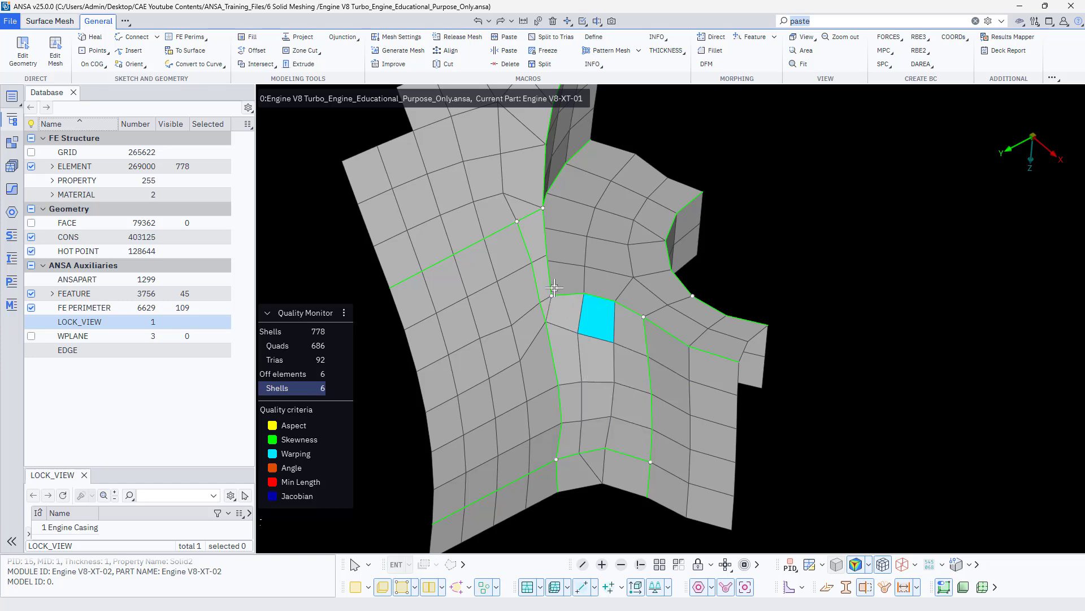
# Merge the perimeter node beside the corner onto the next node along the same perimeter
pyautogui.scroll(3, 534, 309)
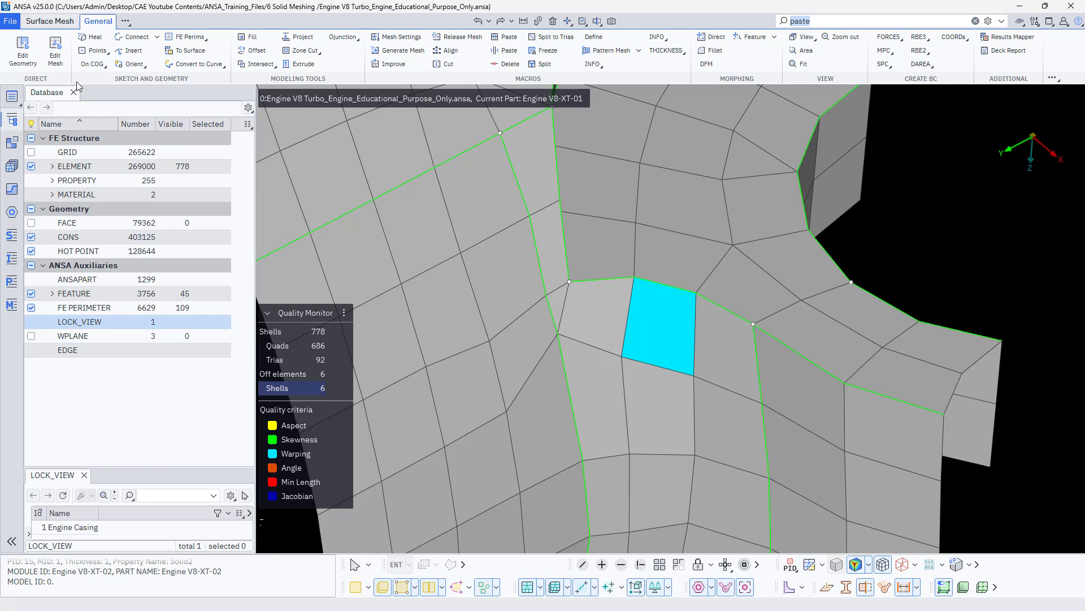
pyautogui.click(55, 49)
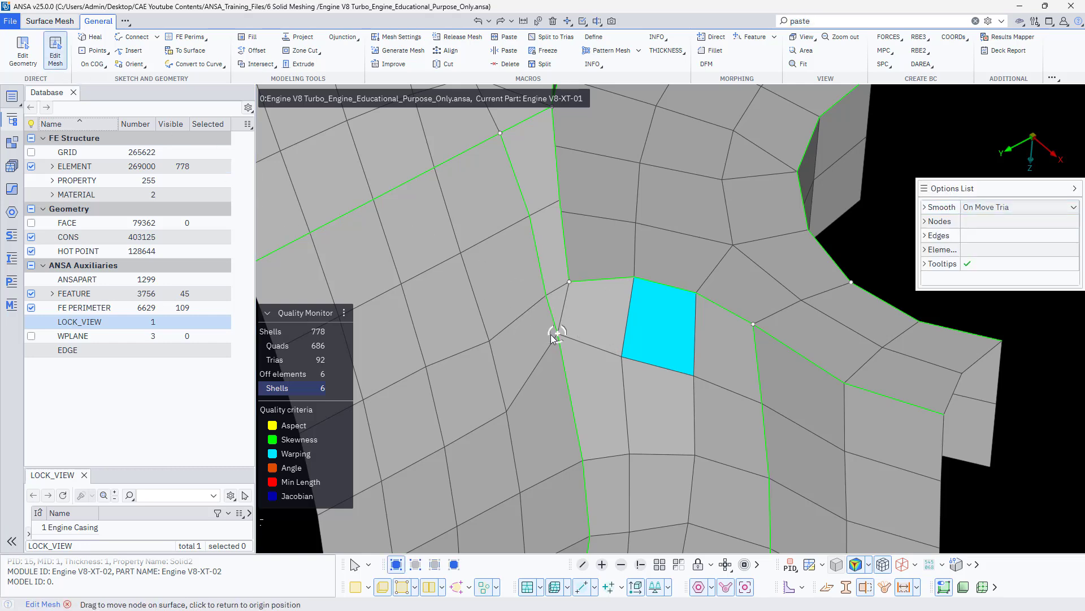
pyautogui.moveTo(546, 295); pyautogui.dragTo(558, 334)
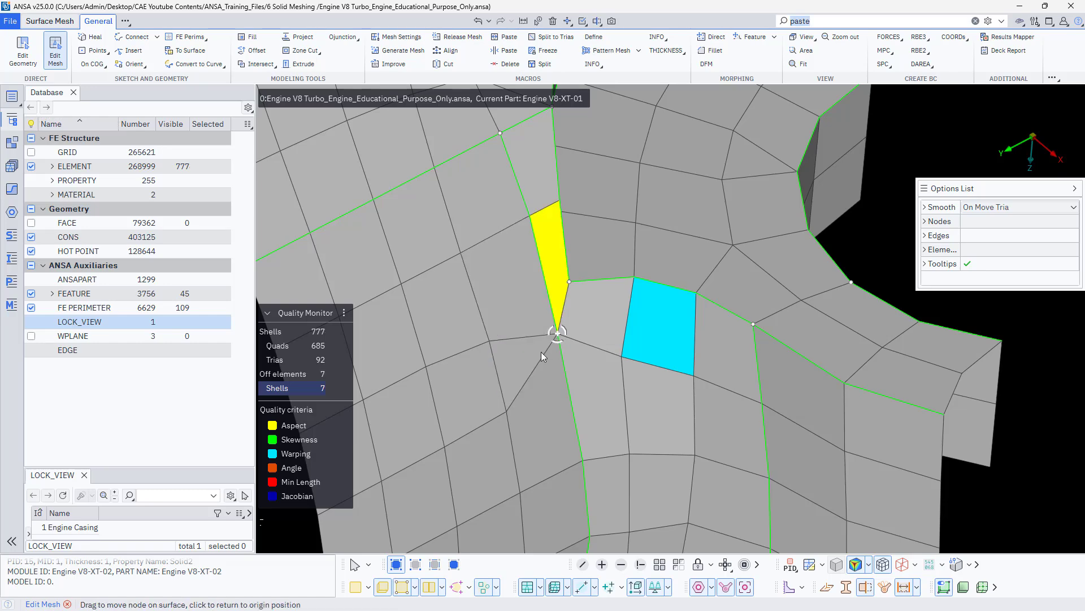
# Split the aspect-failing quad at the perimeter corner, and shift the tria beside the perimeter one element further into the flat face
pyautogui.scroll(-4, 534, 346)
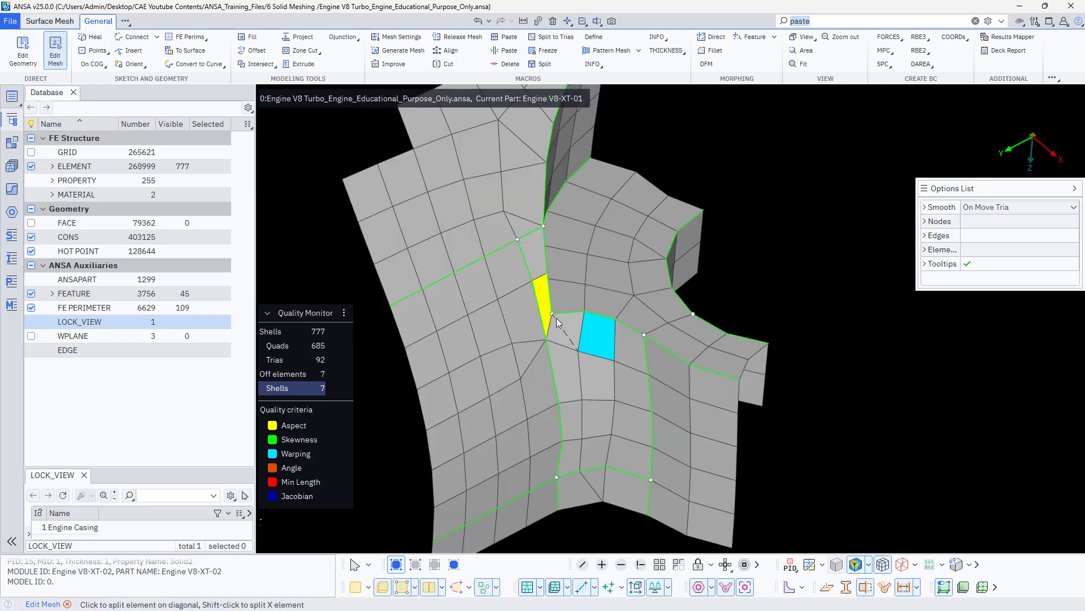
pyautogui.keyDown('ctrl'); pyautogui.moveTo(556, 317); pyautogui.dragTo(540, 332); pyautogui.keyUp('ctrl')
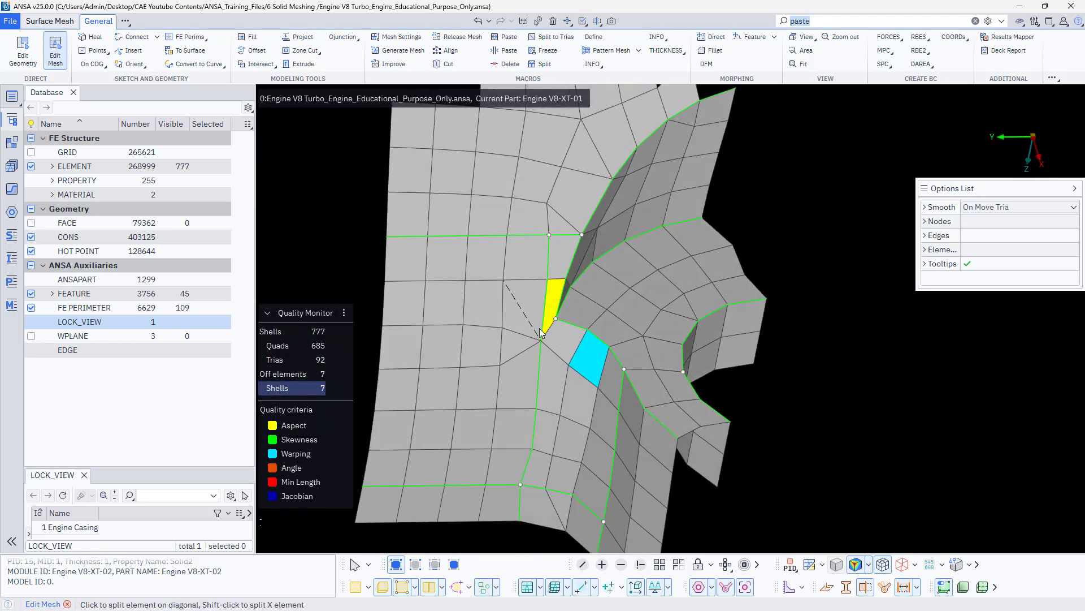
pyautogui.click(544, 329)
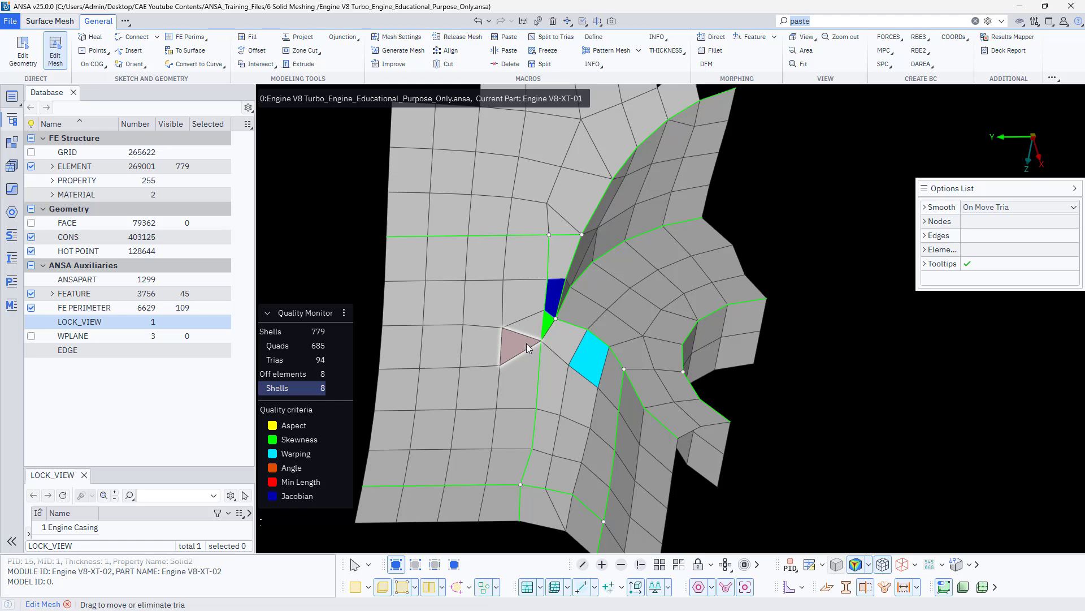
pyautogui.scroll(3, 527, 344)
pyautogui.moveTo(524, 342); pyautogui.dragTo(445, 334)
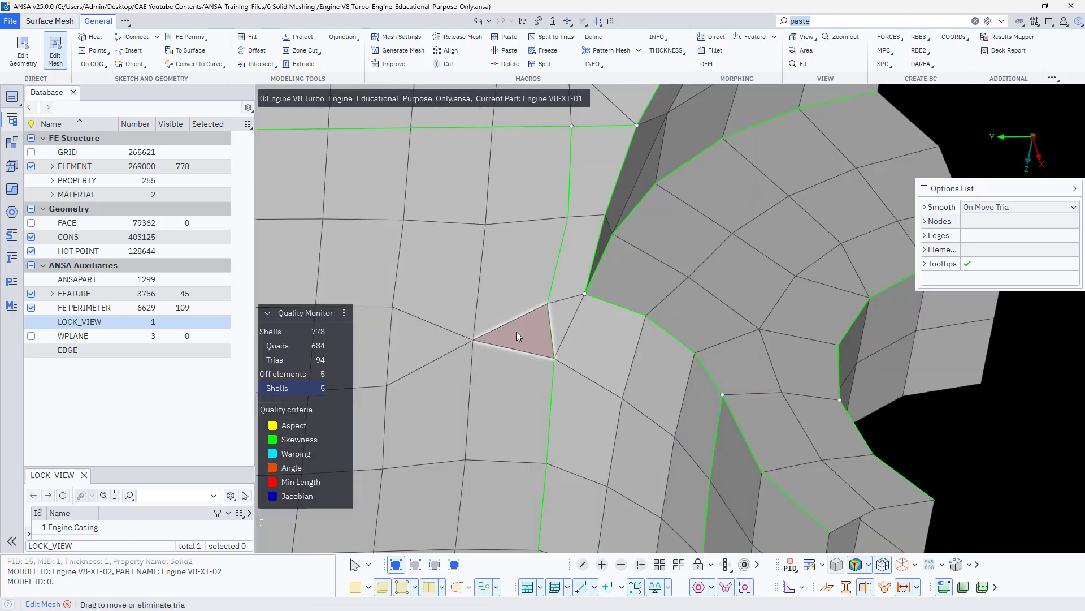
pyautogui.scroll(-3, 517, 332)
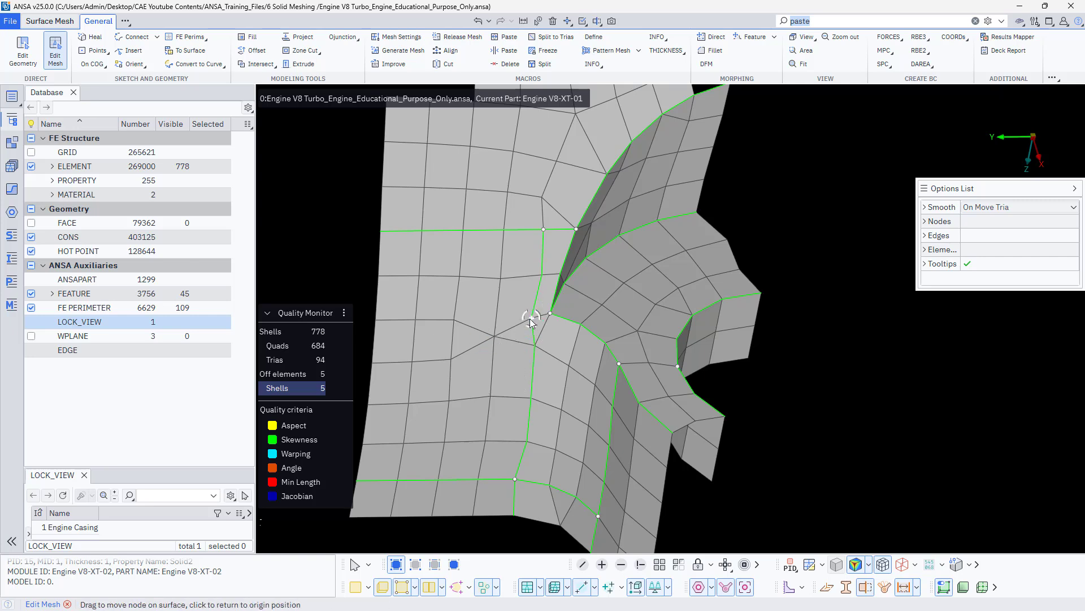
# Reposition the perimeter nodes next to the corner, and collapse the short perimeter edge of the tria
pyautogui.moveTo(531, 318); pyautogui.dragTo(537, 277)
pyautogui.moveTo(543, 230); pyautogui.dragTo(539, 229)
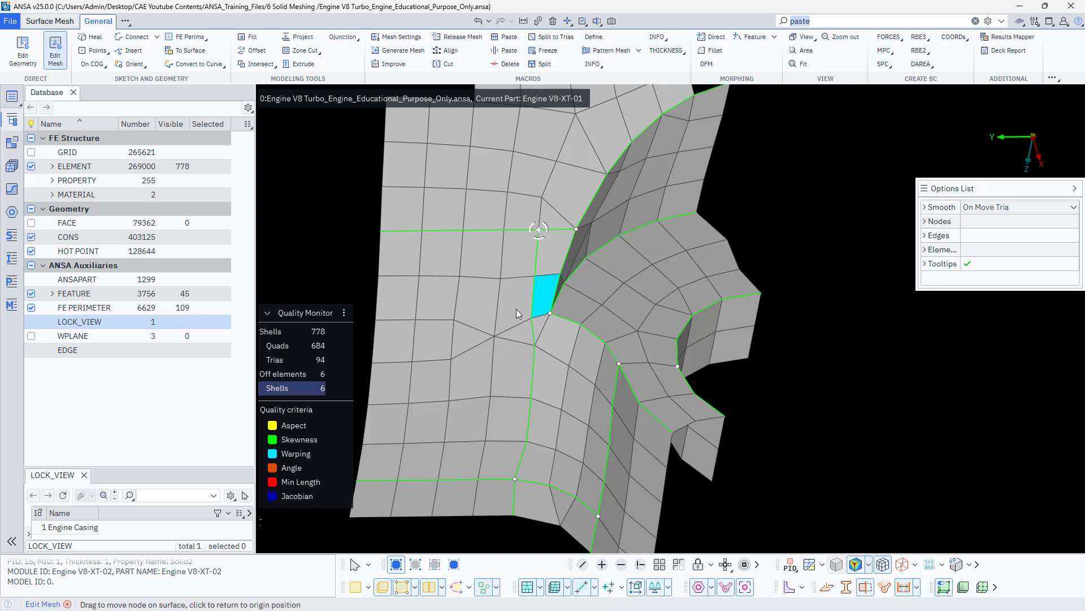
pyautogui.moveTo(531, 318); pyautogui.dragTo(530, 326)
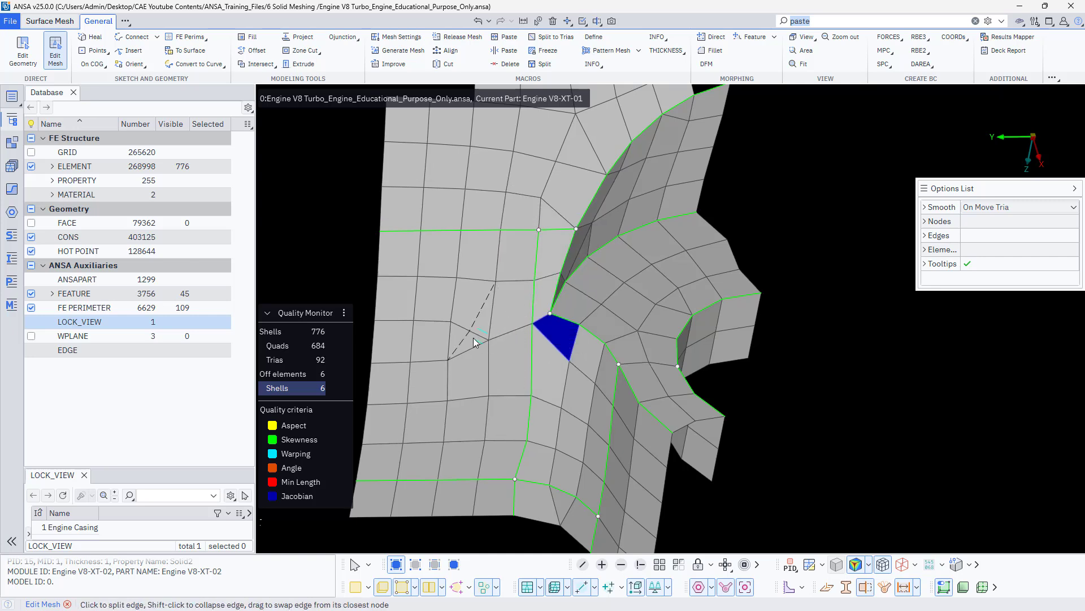
# Split the perimeter edge below the Jacobian-failing quad, and eliminate the resulting trias in the flat face
pyautogui.click(532, 351)
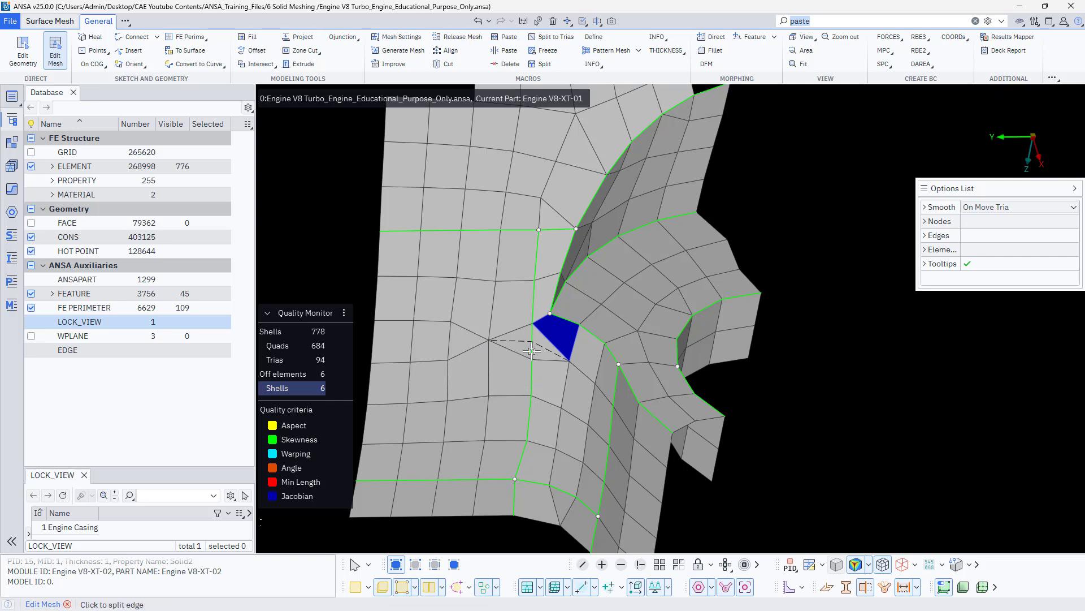
pyautogui.click(473, 339)
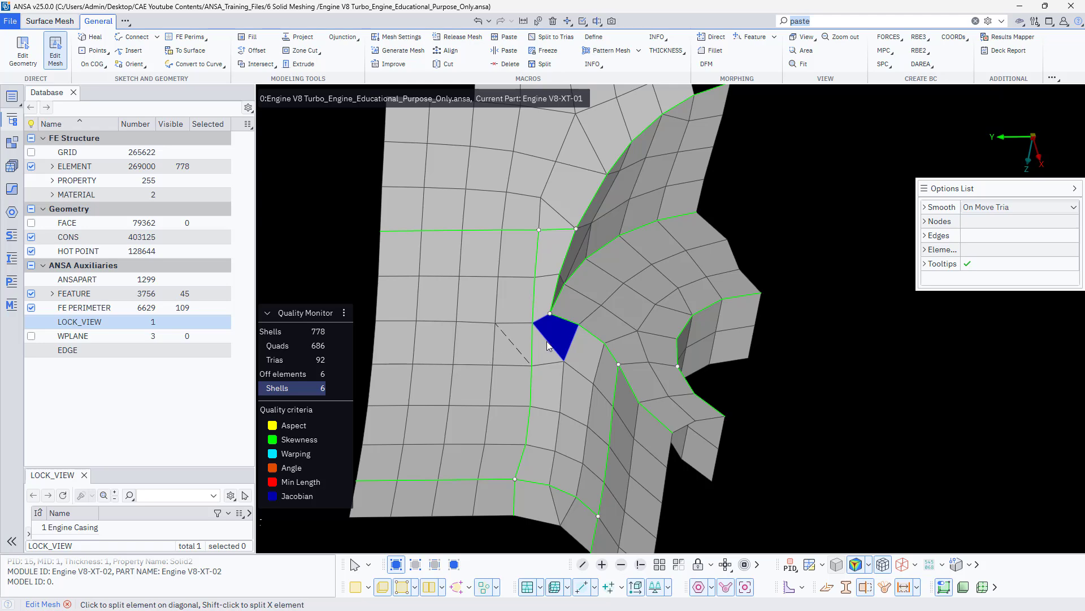
pyautogui.moveTo(541, 327); pyautogui.dragTo(568, 359)
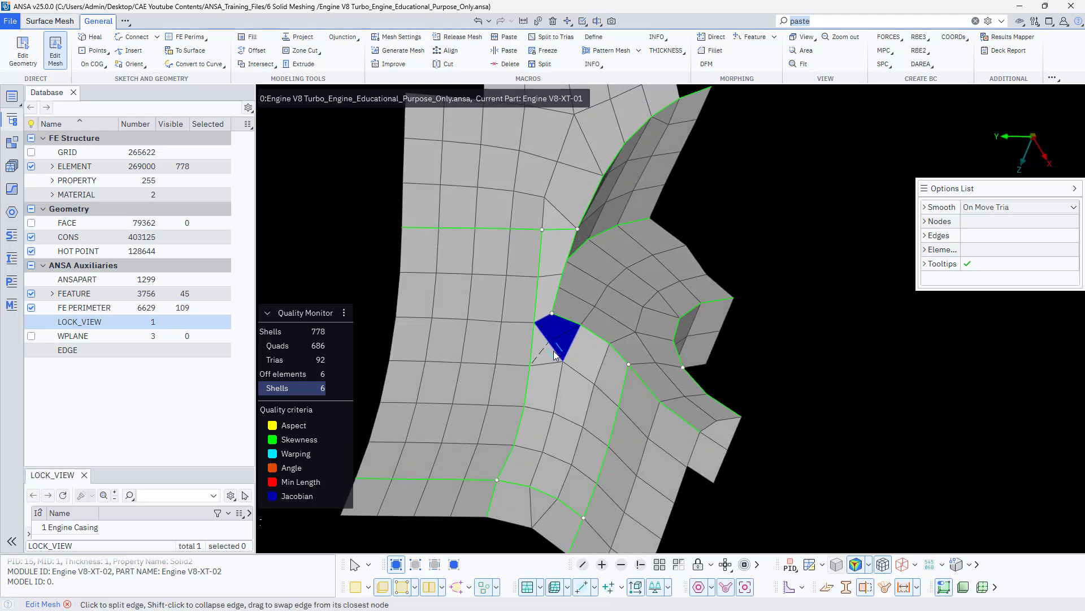
# Merge the Jacobian-failing quad's perimeter node onto the perimeter corner, and turn the adjoining trias into a quad
pyautogui.scroll(3, 548, 320)
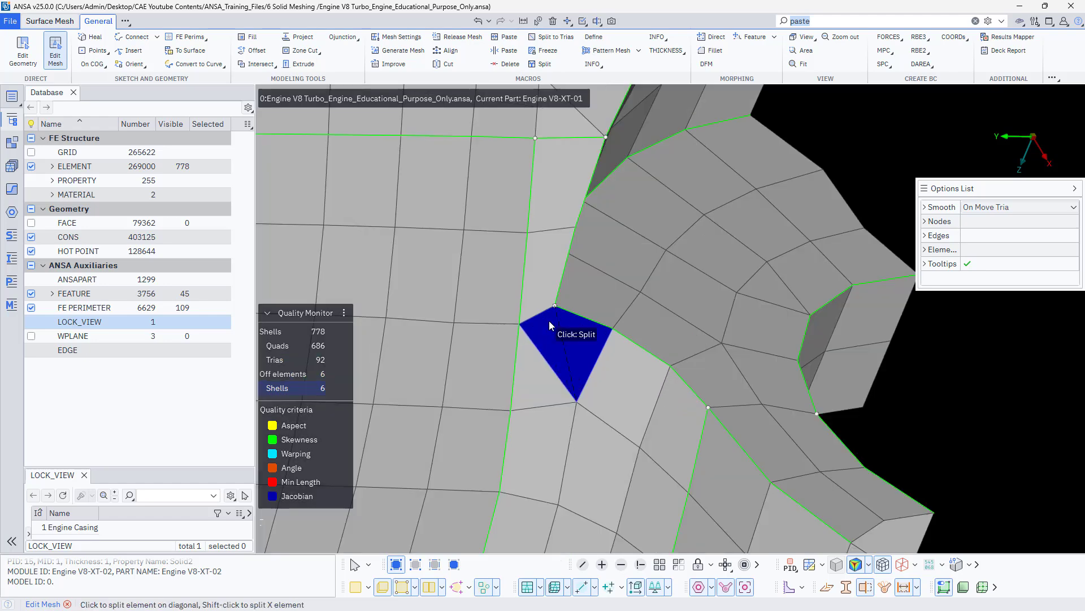
pyautogui.moveTo(526, 322); pyautogui.dragTo(554, 306)
pyautogui.moveTo(543, 346); pyautogui.dragTo(566, 362)
# Reposition the perimeter and flat-face nodes around the warping-failing quad, and repair it with the Mesh Brush Fix Quality action
pyautogui.moveTo(510, 408); pyautogui.dragTo(519, 391)
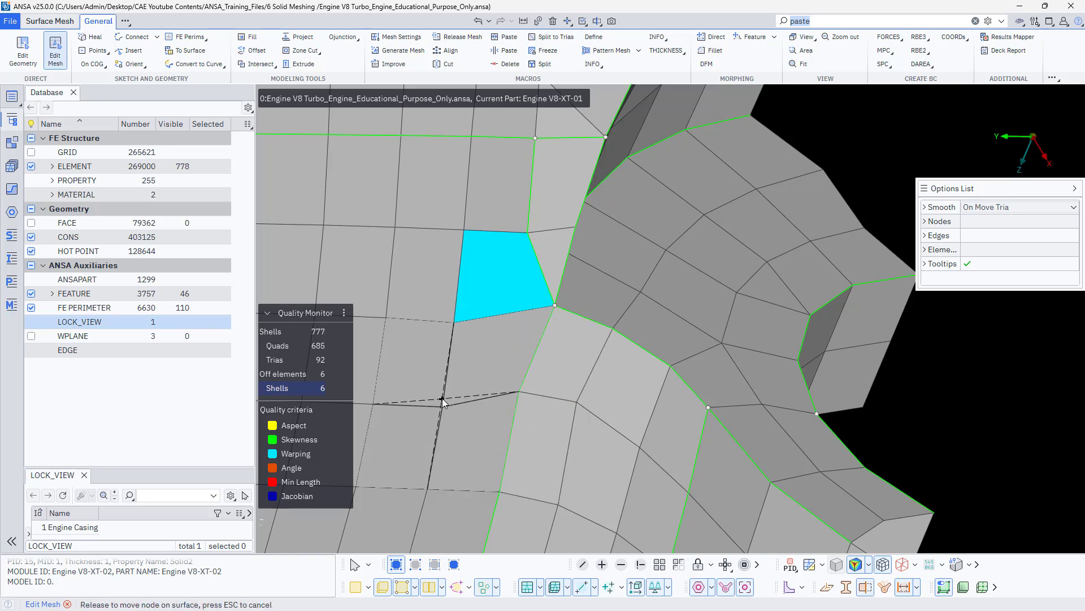
pyautogui.scroll(-3, 506, 334)
pyautogui.keyDown('ctrl'); pyautogui.moveTo(478, 361); pyautogui.dragTo(527, 505, button='middle'); pyautogui.keyUp('ctrl')
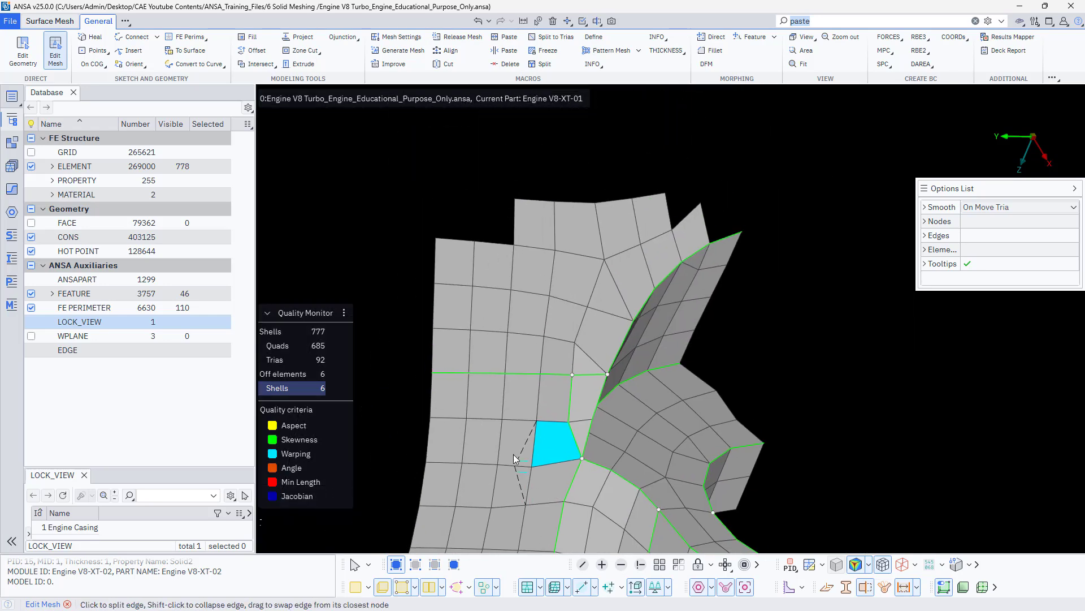
pyautogui.moveTo(513, 453)
pyautogui.keyDown('ctrl'); pyautogui.mouseDown()
pyautogui.moveTo(531, 462)
pyautogui.moveTo(498, 464)
pyautogui.mouseUp(); pyautogui.keyUp('ctrl')
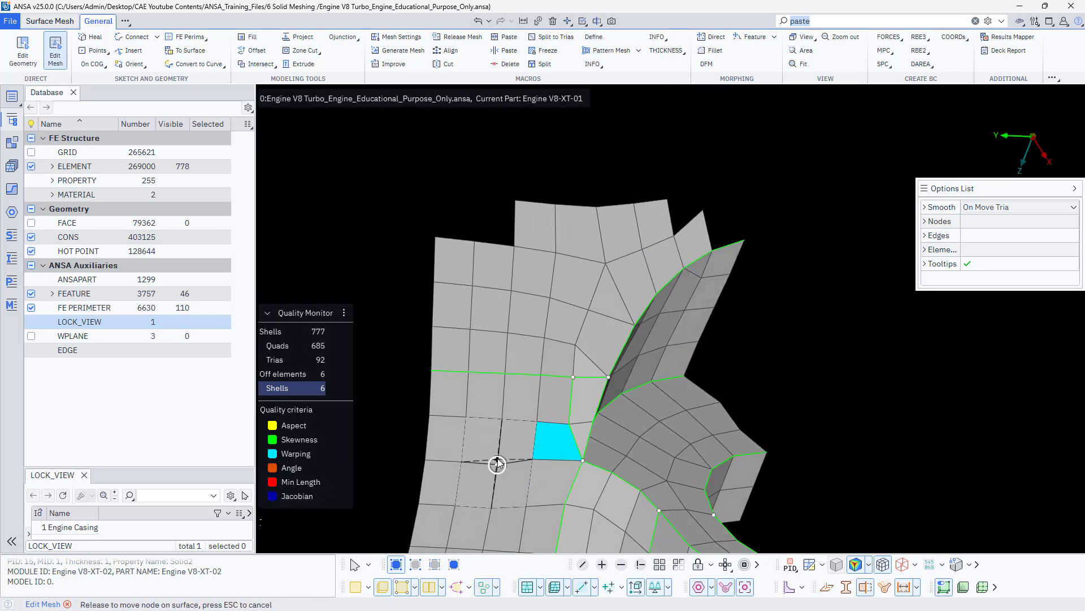
pyautogui.rightClick(540, 436)
pyautogui.click(588, 493)
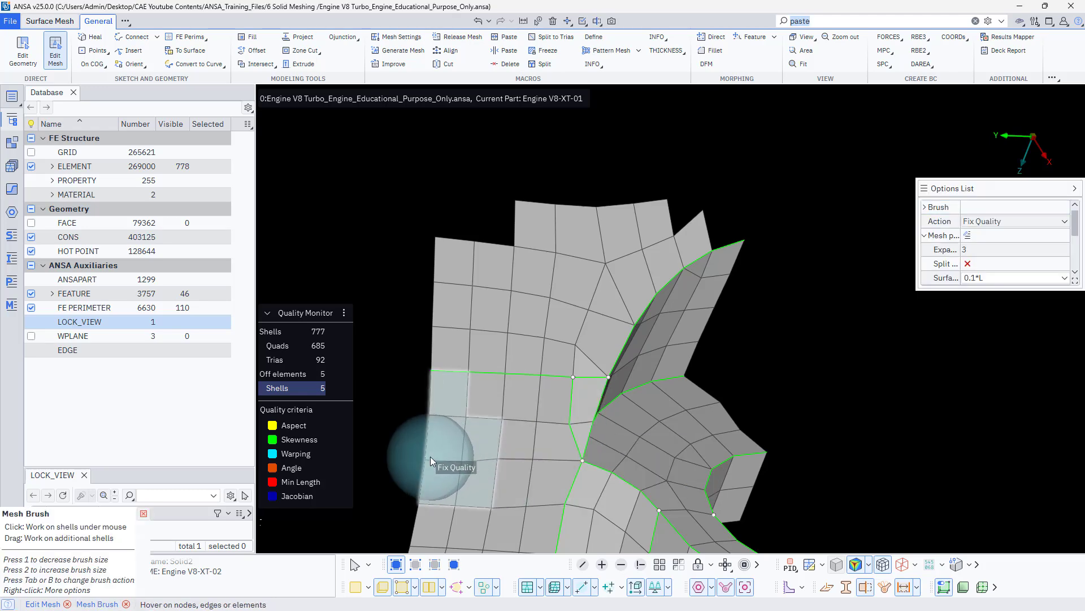
# Isolate the off-quality shells, and expand the display around them with several layers of neighbouring elements
pyautogui.scroll(-5, 431, 456)
pyautogui.moveTo(499, 478)
pyautogui.keyDown('ctrl'); pyautogui.mouseDown()
pyautogui.moveTo(458, 441)
pyautogui.moveTo(513, 485)
pyautogui.mouseUp(); pyautogui.keyUp('ctrl')
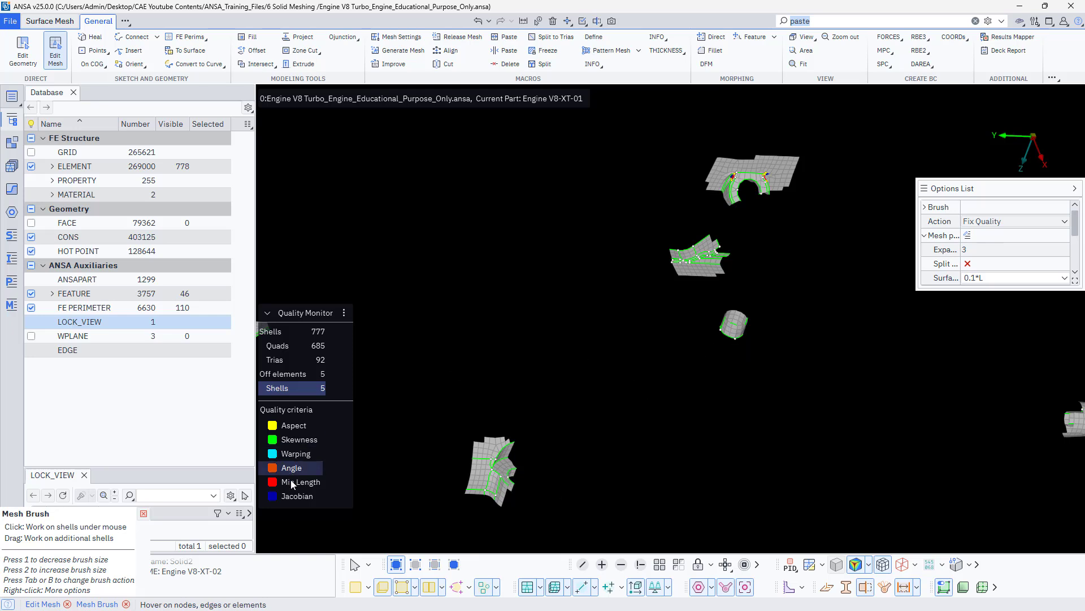
pyautogui.rightClick(306, 389)
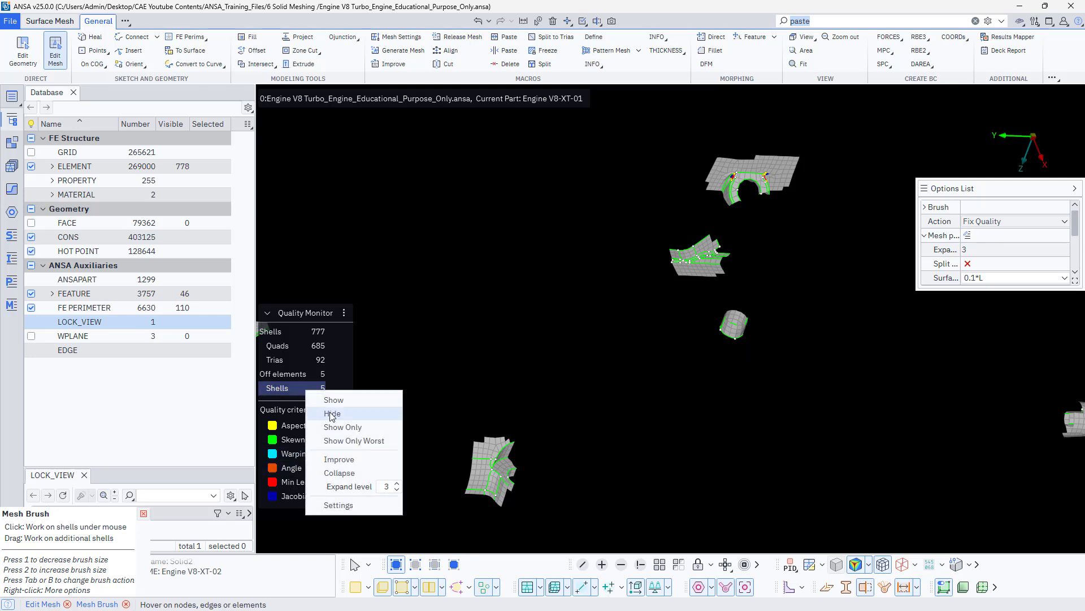
pyautogui.click(353, 440)
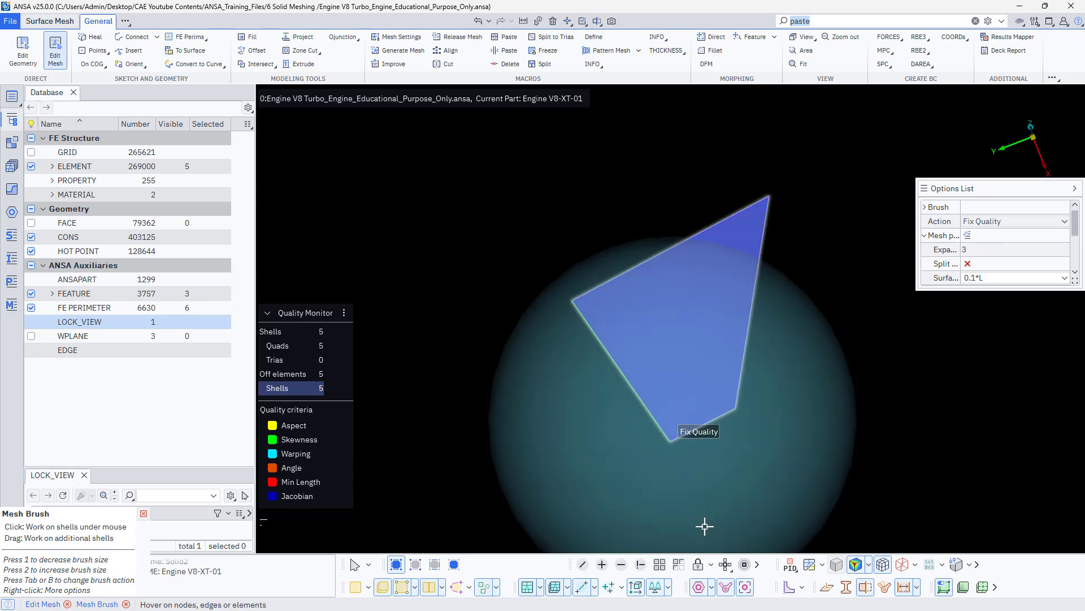
pyautogui.click(727, 566)
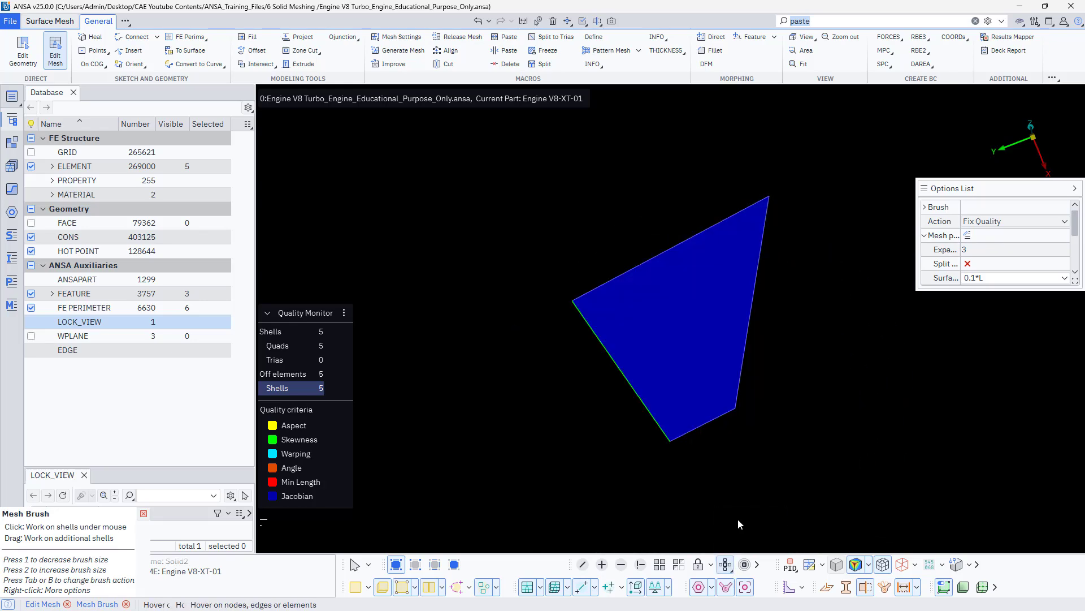
pyautogui.click(738, 518)
pyautogui.click(727, 566)
pyautogui.click(738, 518)
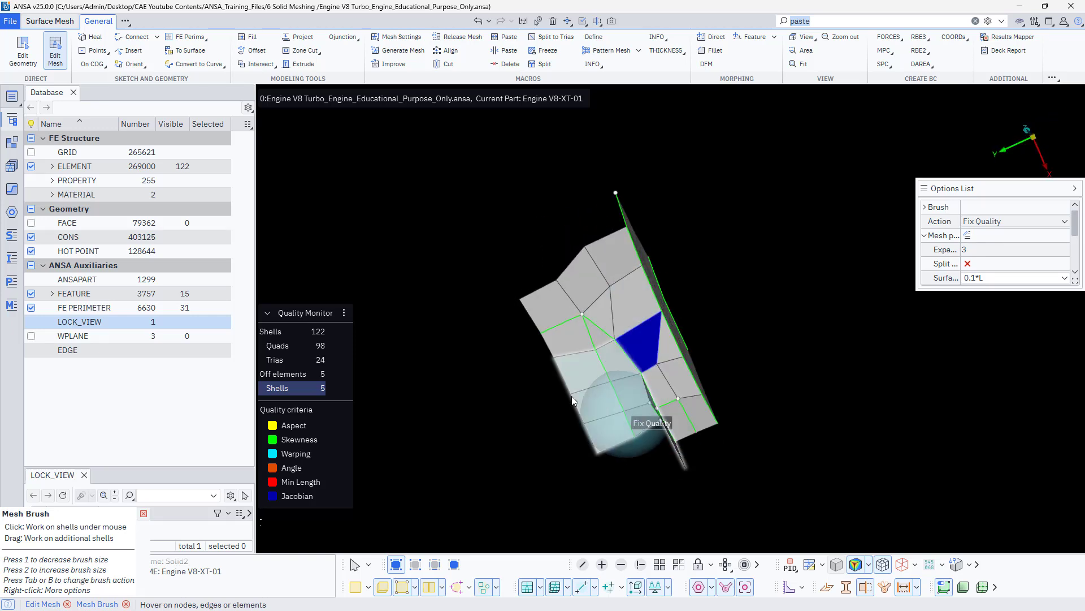
pyautogui.keyDown('ctrl'); pyautogui.moveTo(571, 396); pyautogui.dragTo(392, 355); pyautogui.keyUp('ctrl')
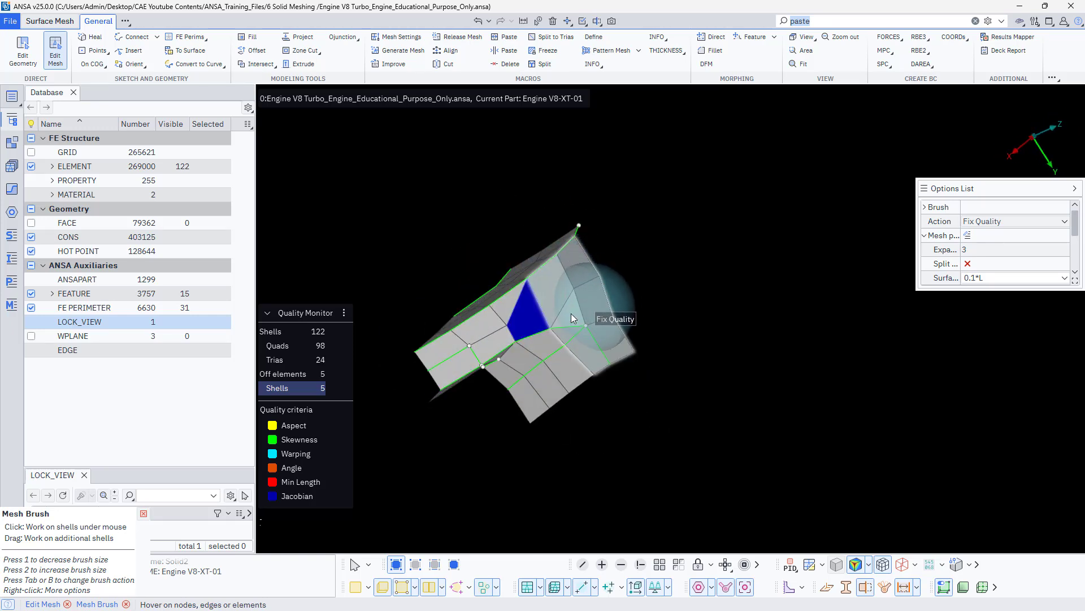
pyautogui.moveTo(571, 314)
pyautogui.keyDown('ctrl'); pyautogui.mouseDown()
pyautogui.moveTo(627, 317)
pyautogui.moveTo(637, 509)
pyautogui.mouseUp(); pyautogui.keyUp('ctrl')
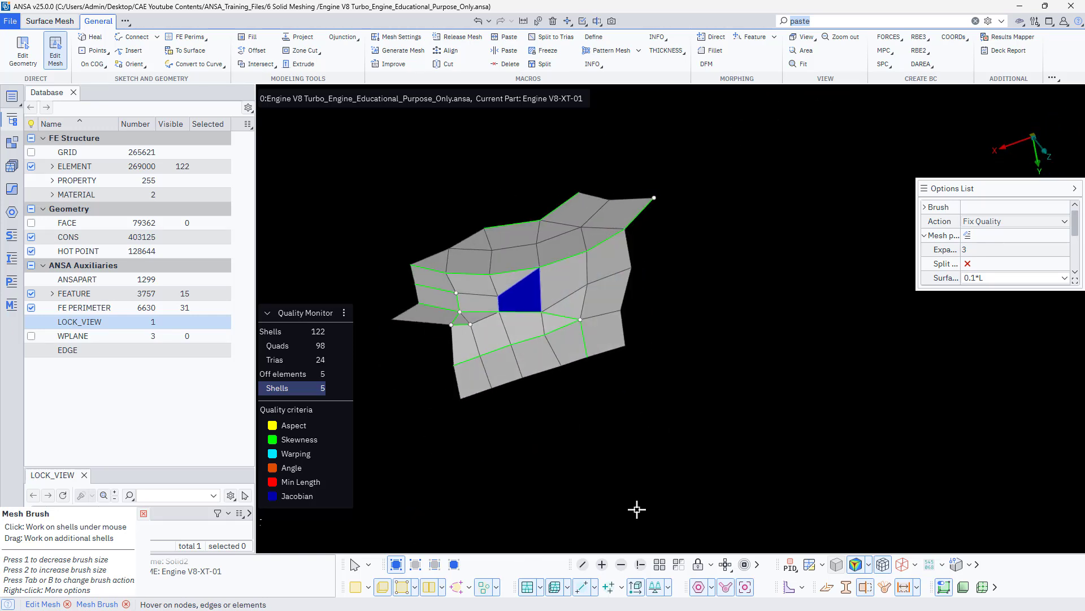
pyautogui.click(728, 567)
pyautogui.click(743, 514)
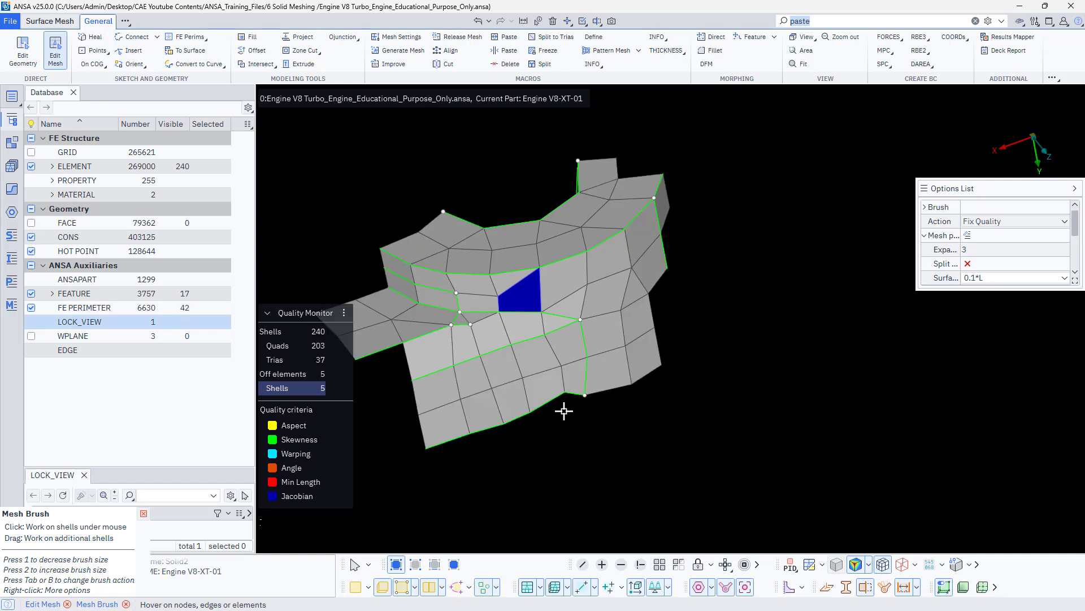
# Split the side edge of the Jacobian-failing quad beside the curved perimeter, and join the resulting trias into quads
pyautogui.keyDown('ctrl'); pyautogui.moveTo(498, 381); pyautogui.dragTo(507, 527, button='middle'); pyautogui.keyUp('ctrl')
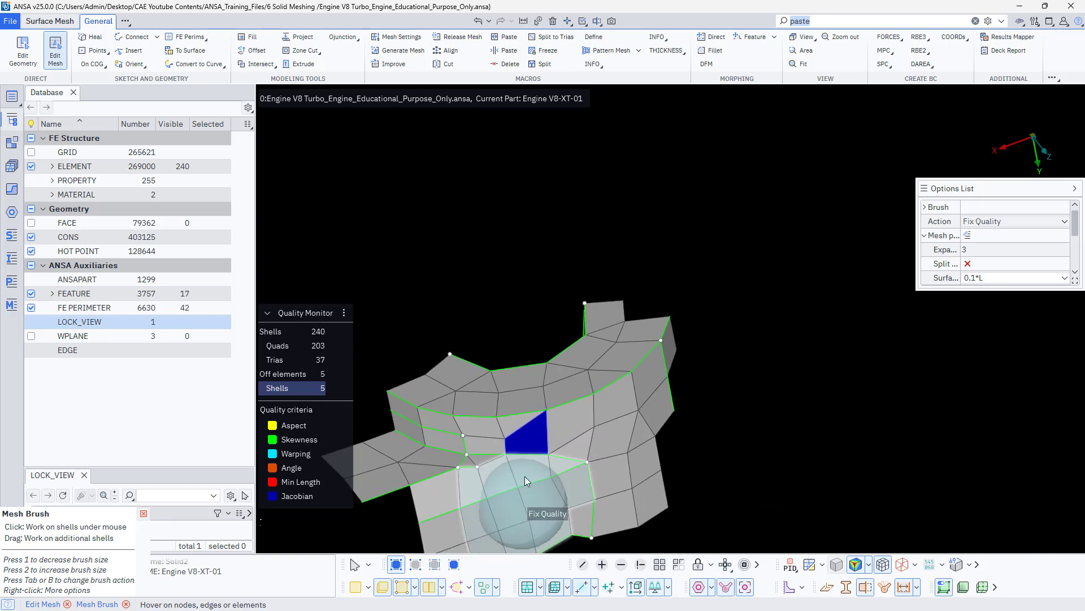
pyautogui.press('Escape')
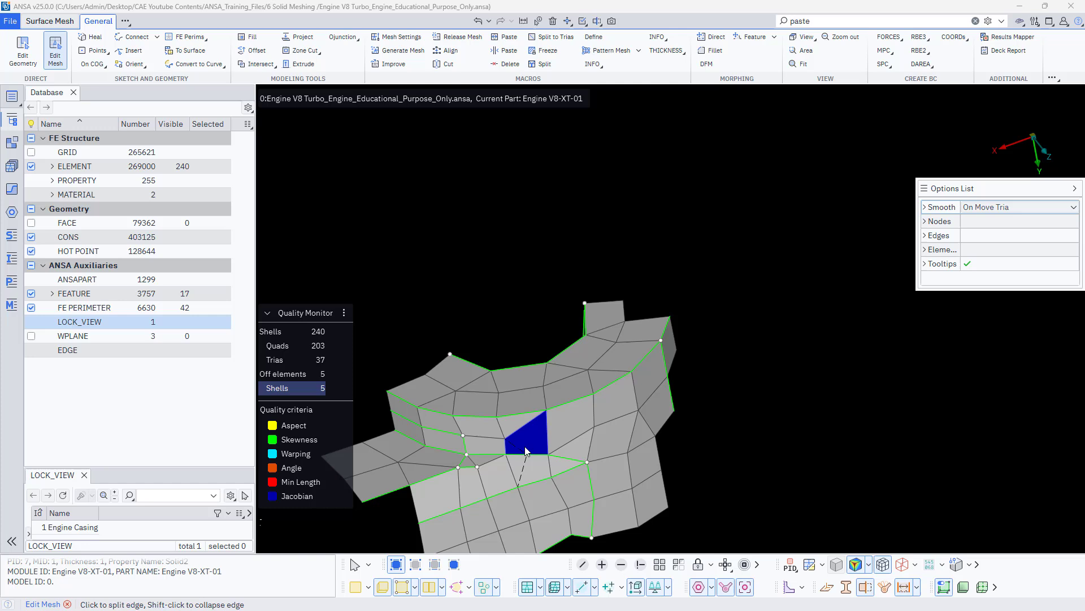
pyautogui.click(550, 429)
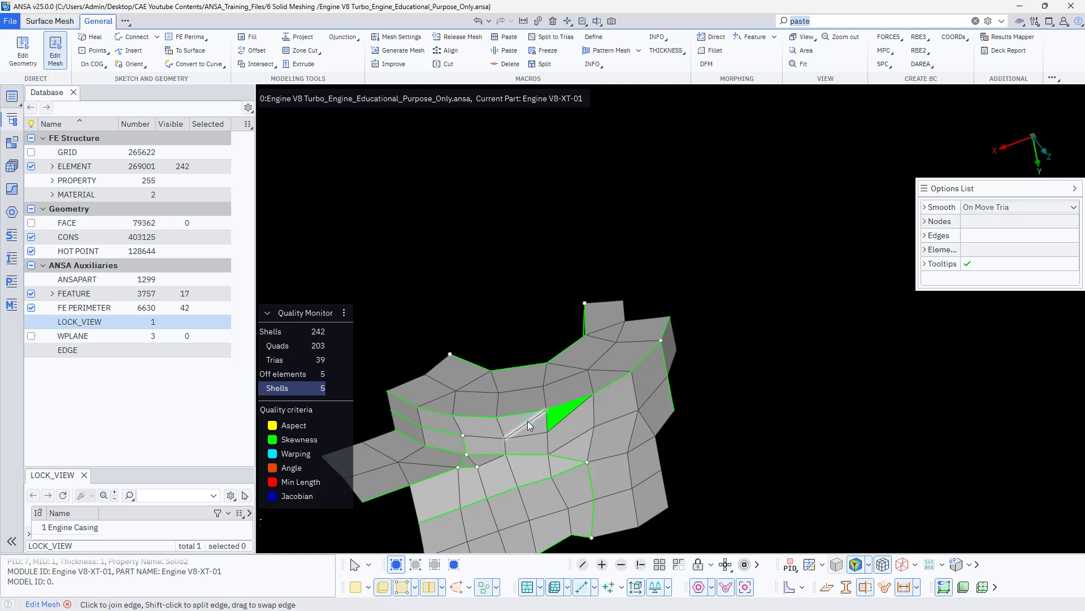
pyautogui.middleClick(579, 427)
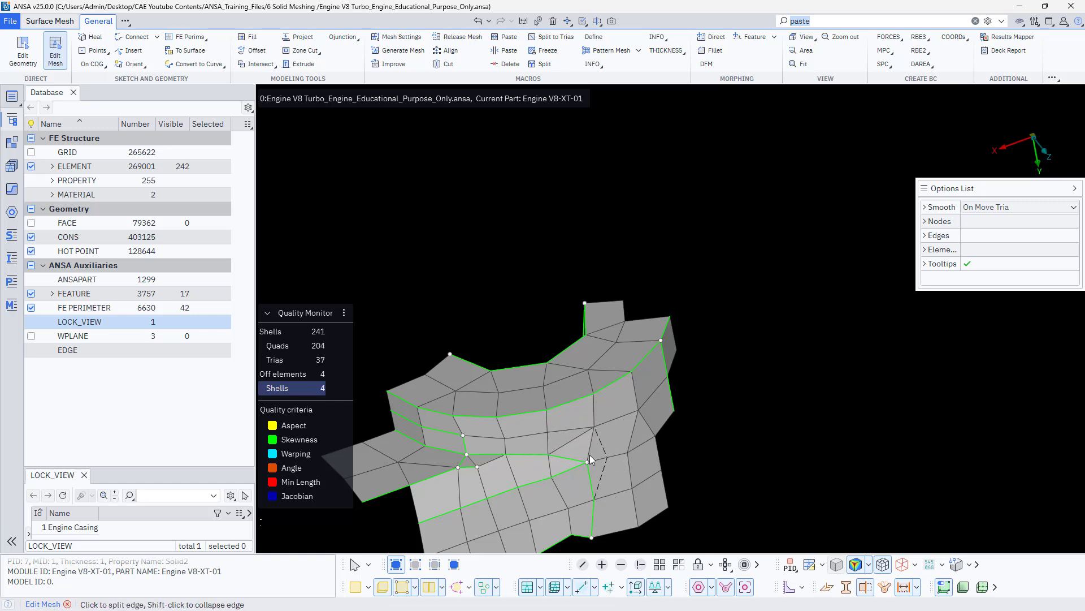
pyautogui.click(572, 444)
# Brush over the repaired shells beside the curved perimeter with the Fix Quality action, and finish mesh editing there
pyautogui.rightClick(564, 458)
pyautogui.click(576, 494)
pyautogui.click(578, 456)
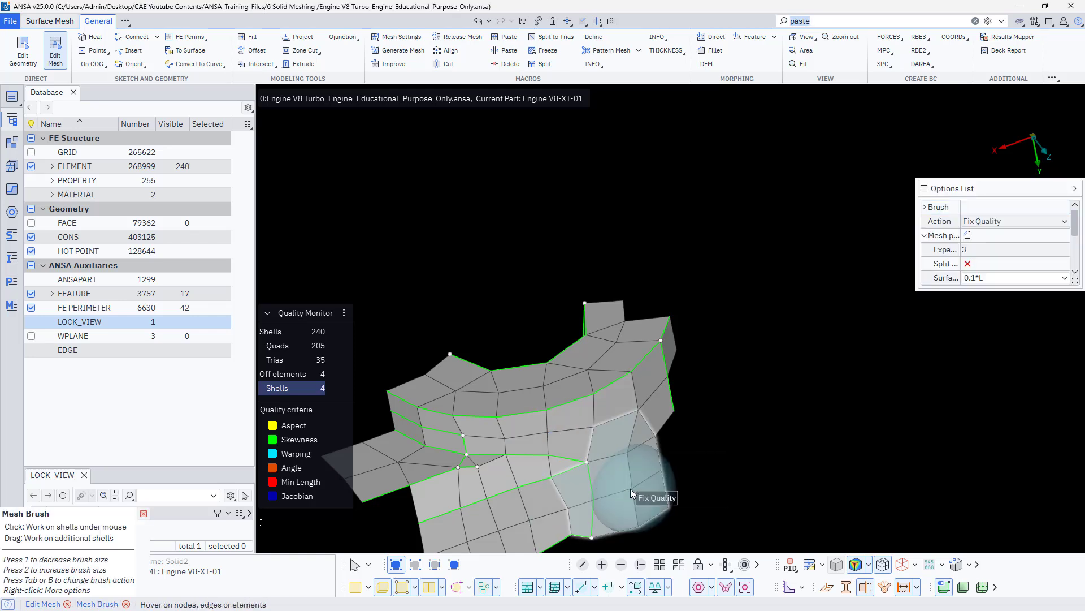
pyautogui.press('Escape')
pyautogui.press('Escape')
# Split the side edge of the Jacobian-failing quad on the ring's flat face, and join two of the resulting trias
pyautogui.scroll(-5, 647, 453)
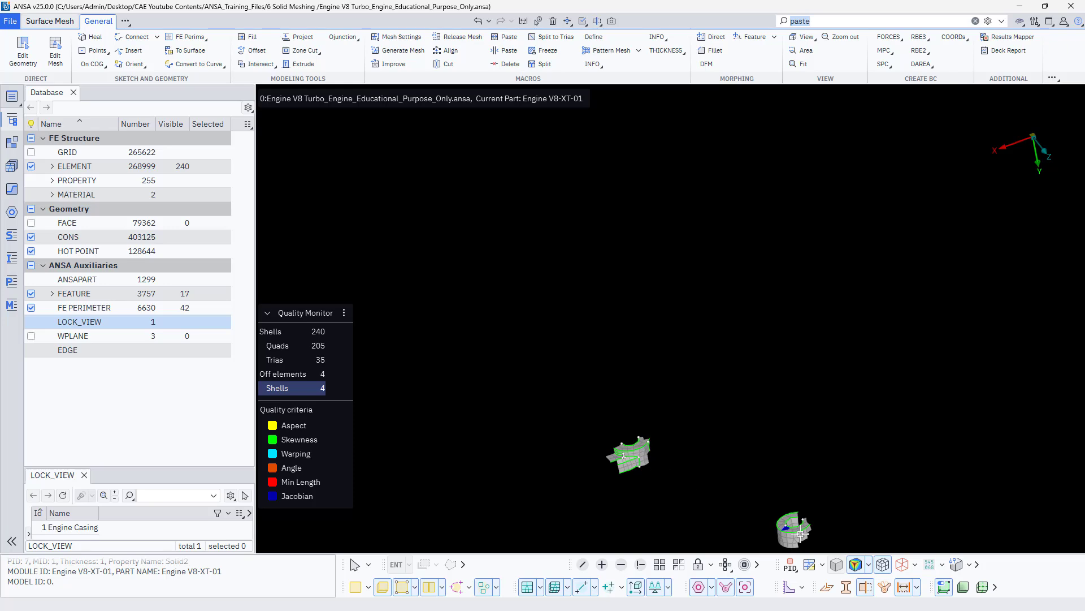
pyautogui.scroll(5, 800, 534)
pyautogui.keyDown('ctrl'); pyautogui.moveTo(744, 509); pyautogui.dragTo(675, 440); pyautogui.keyUp('ctrl')
pyautogui.keyDown('ctrl'); pyautogui.moveTo(675, 440); pyautogui.dragTo(565, 328, button='middle'); pyautogui.keyUp('ctrl')
pyautogui.keyDown('ctrl'); pyautogui.moveTo(566, 328); pyautogui.dragTo(660, 399); pyautogui.keyUp('ctrl')
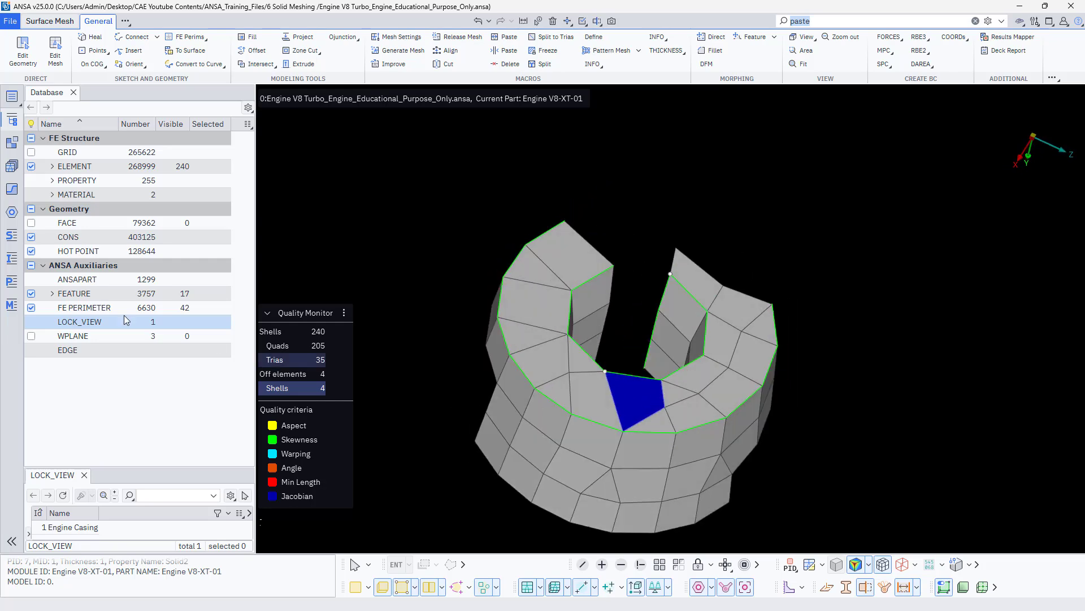
pyautogui.click(55, 50)
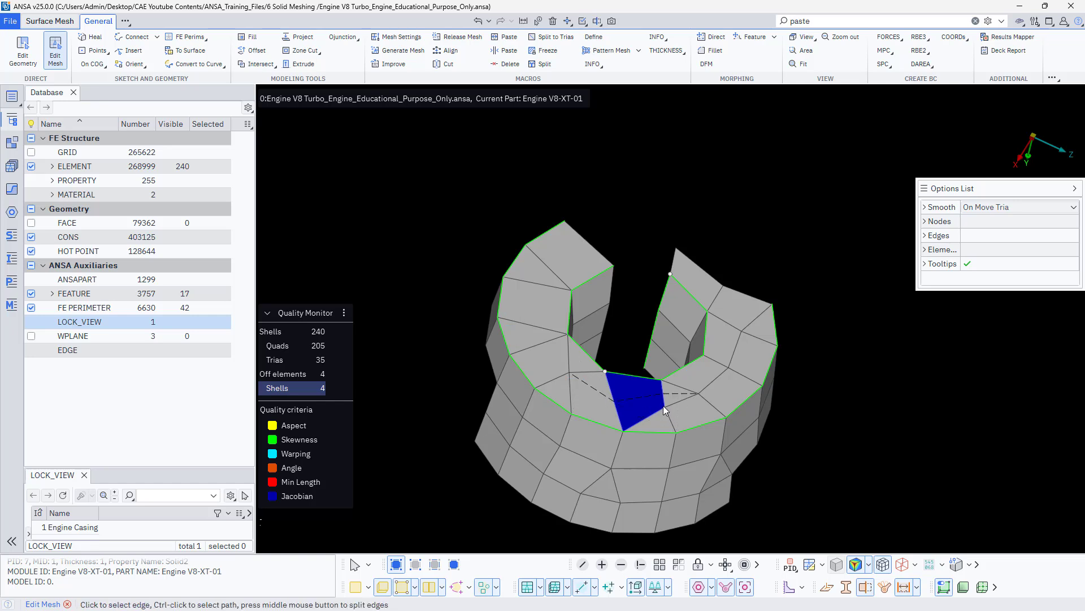
pyautogui.middleClick(642, 400)
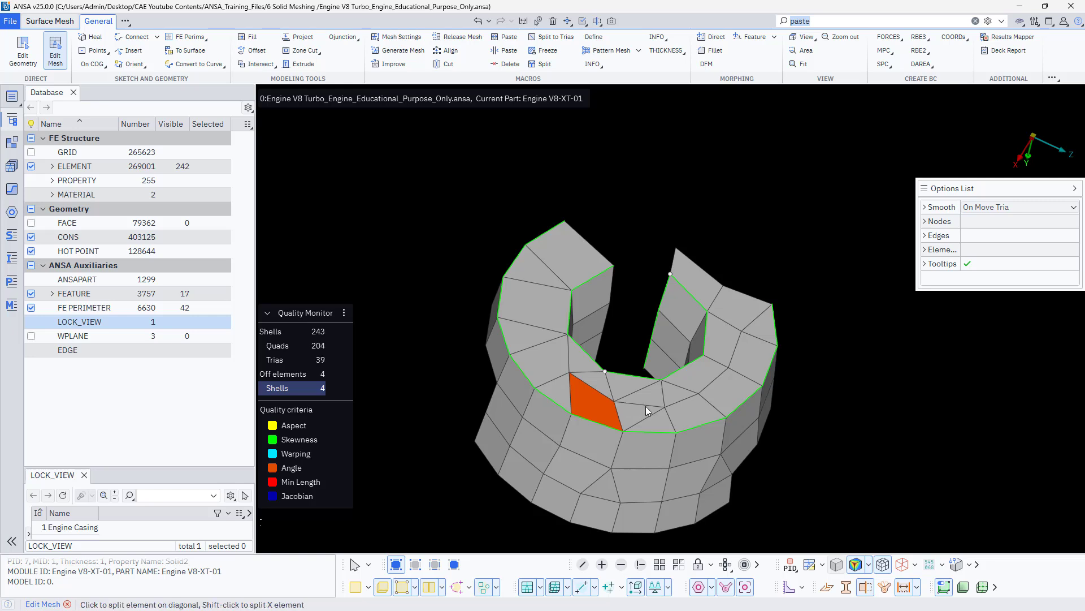
pyautogui.click(665, 393)
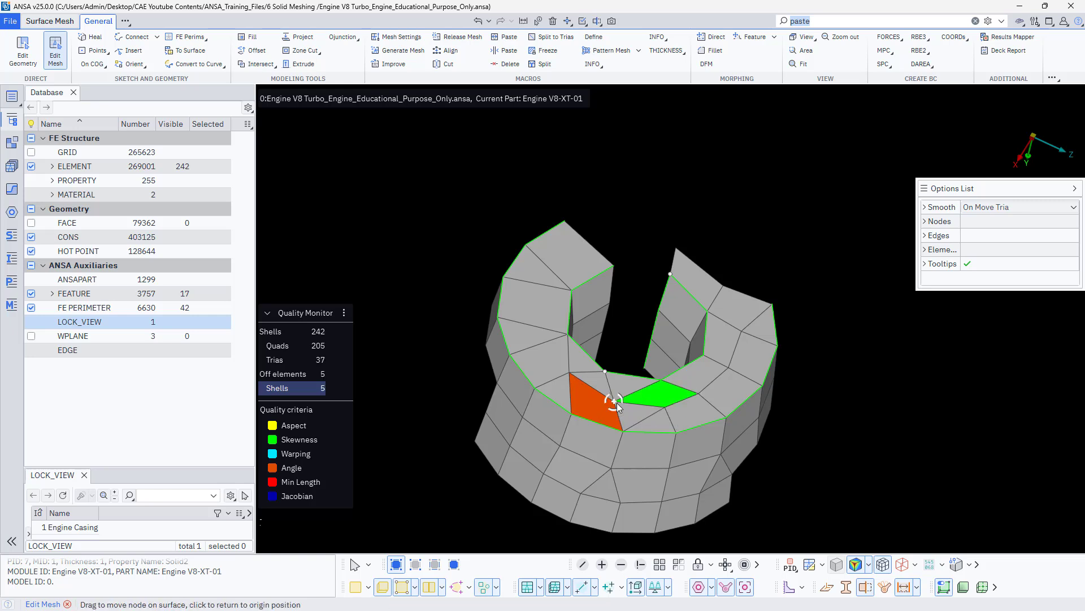
# Reposition the new interior node on the ring face, and re-divide the adjoining shells along the other diagonal to eliminate the skewed tria
pyautogui.moveTo(613, 401)
pyautogui.mouseDown()
pyautogui.moveTo(630, 393)
pyautogui.moveTo(616, 443)
pyautogui.moveTo(620, 419)
pyautogui.mouseUp()
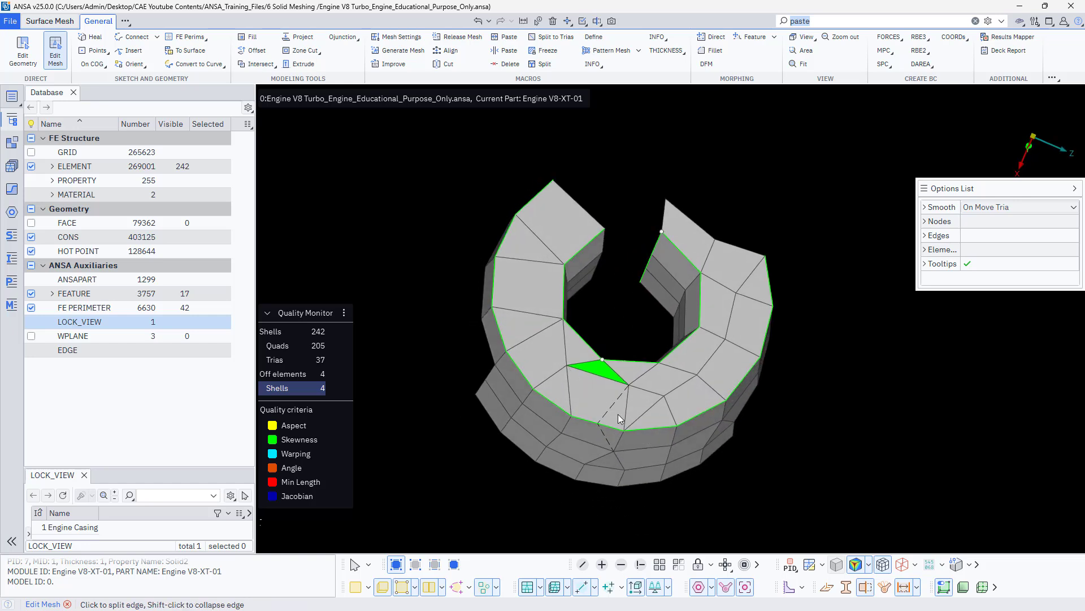
pyautogui.click(609, 392)
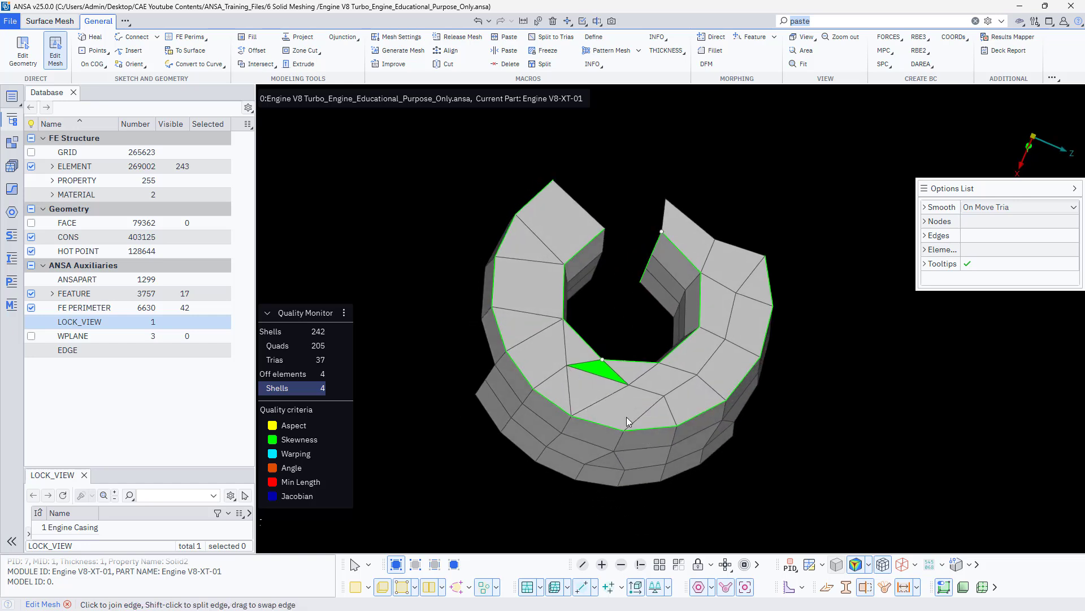
pyautogui.hotkey('ctrl', 'z')
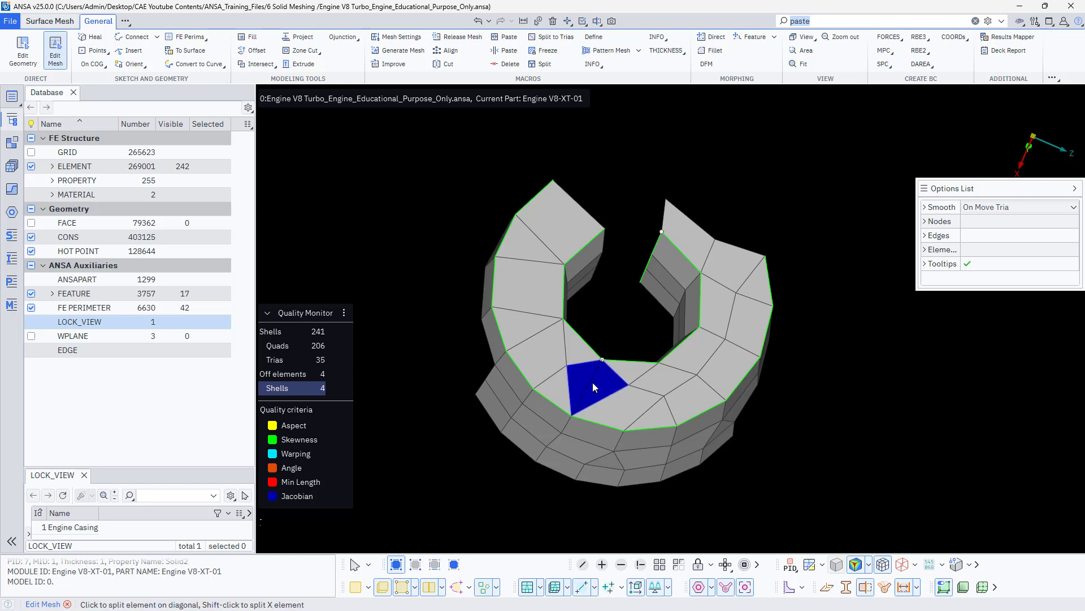
pyautogui.click(595, 382)
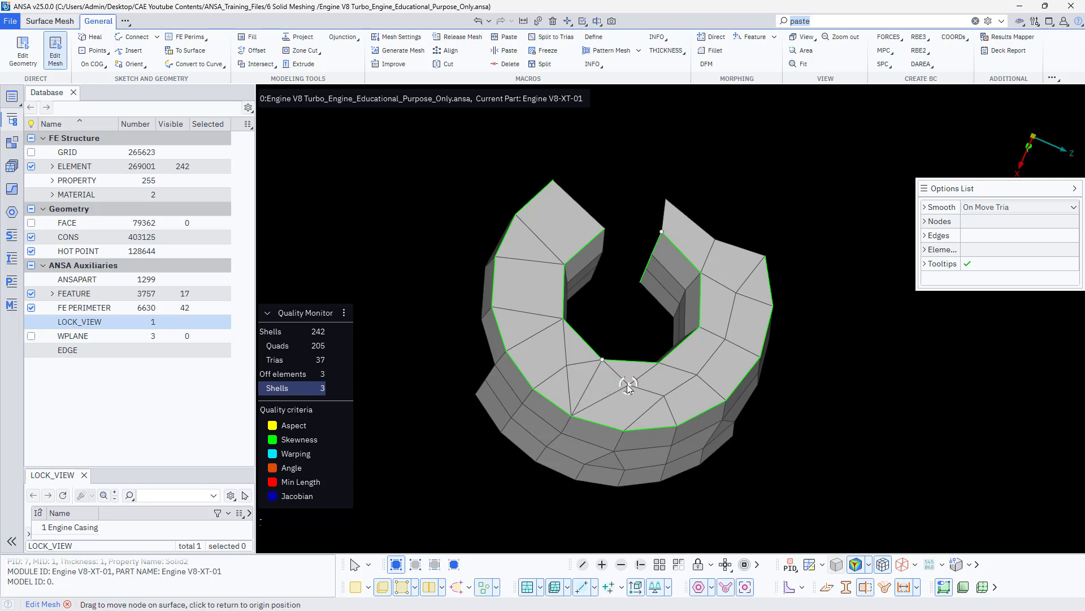
# Rebuild the repaired area of the ring face with the Mesh Brush set to Reconstruct
pyautogui.rightClick(600, 389)
pyautogui.click(619, 434)
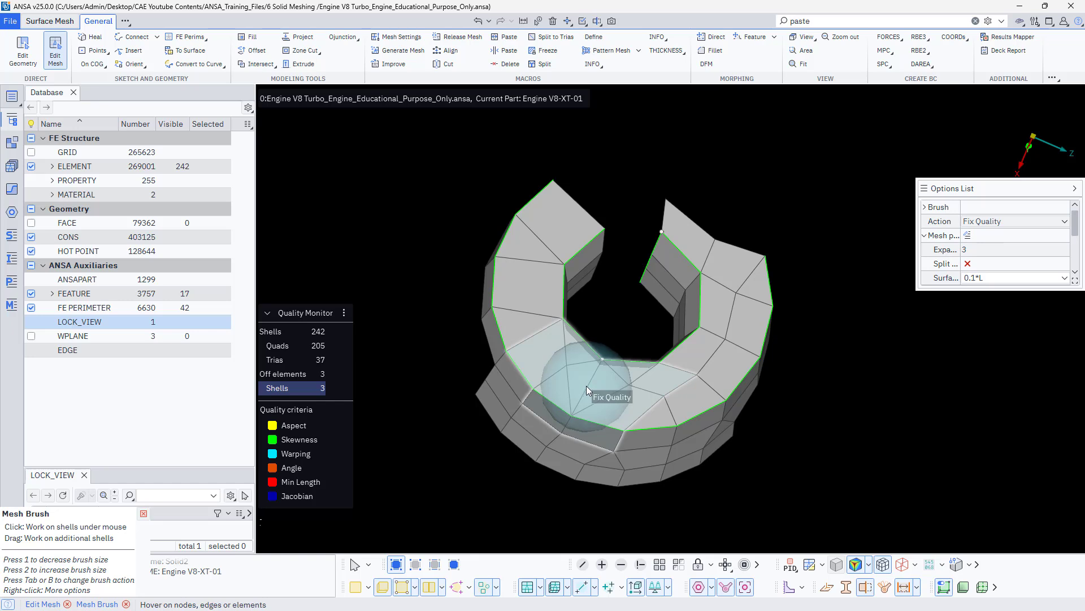
pyautogui.press('Tab')
pyautogui.press('Tab')
pyautogui.moveTo(586, 387); pyautogui.dragTo(666, 405)
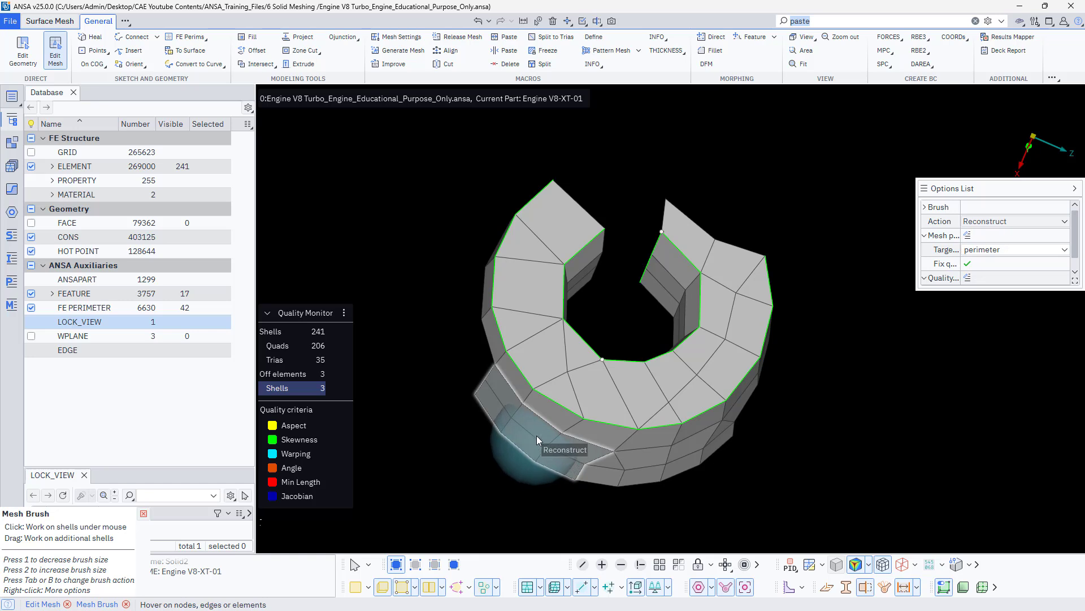
pyautogui.press('Escape')
# Show only the remaining off-quality shells, and reveal three layers of neighbouring elements around them
pyautogui.scroll(-5, 585, 396)
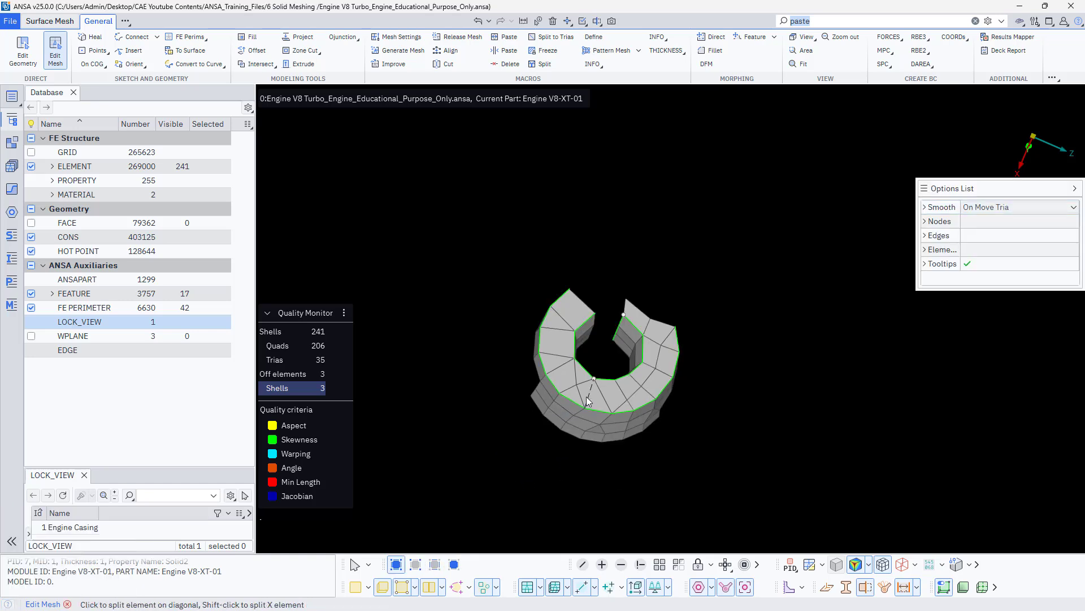
pyautogui.rightClick(305, 388)
pyautogui.click(346, 425)
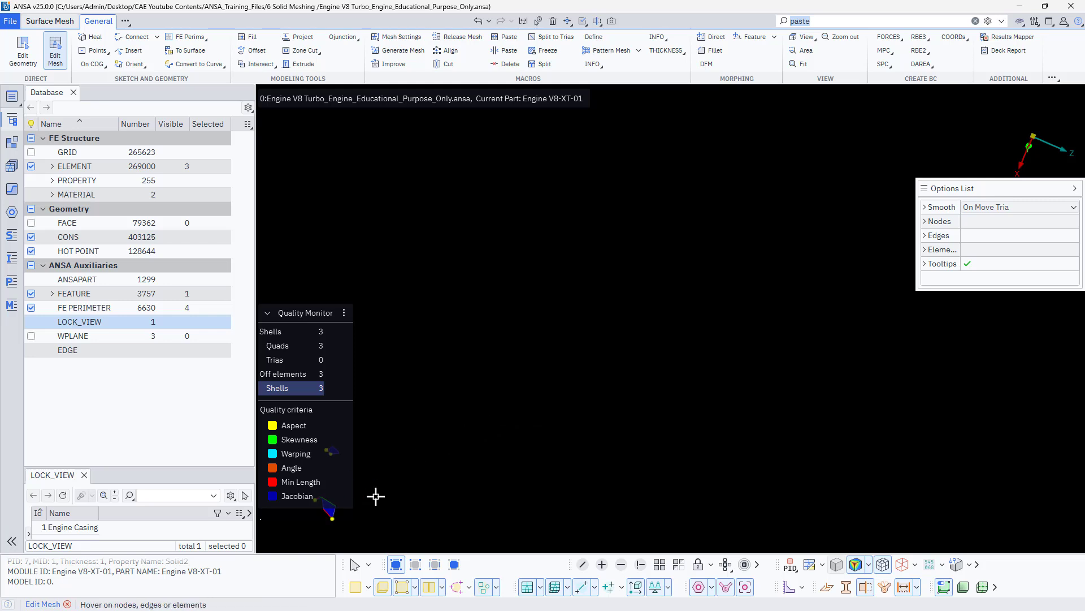
pyautogui.scroll(5, 453, 500)
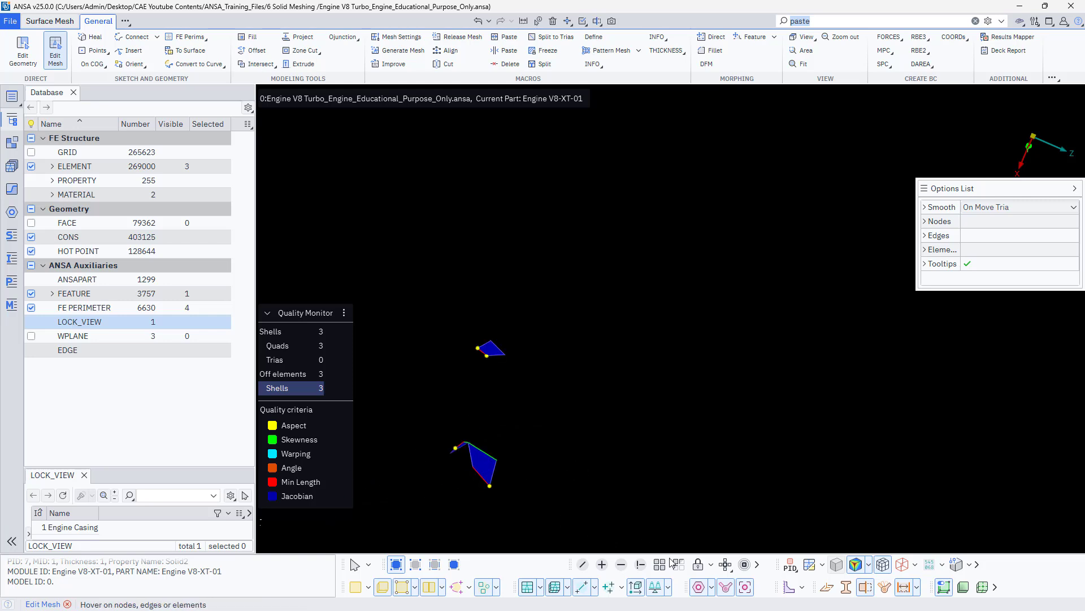
pyautogui.click(729, 572)
pyautogui.click(748, 517)
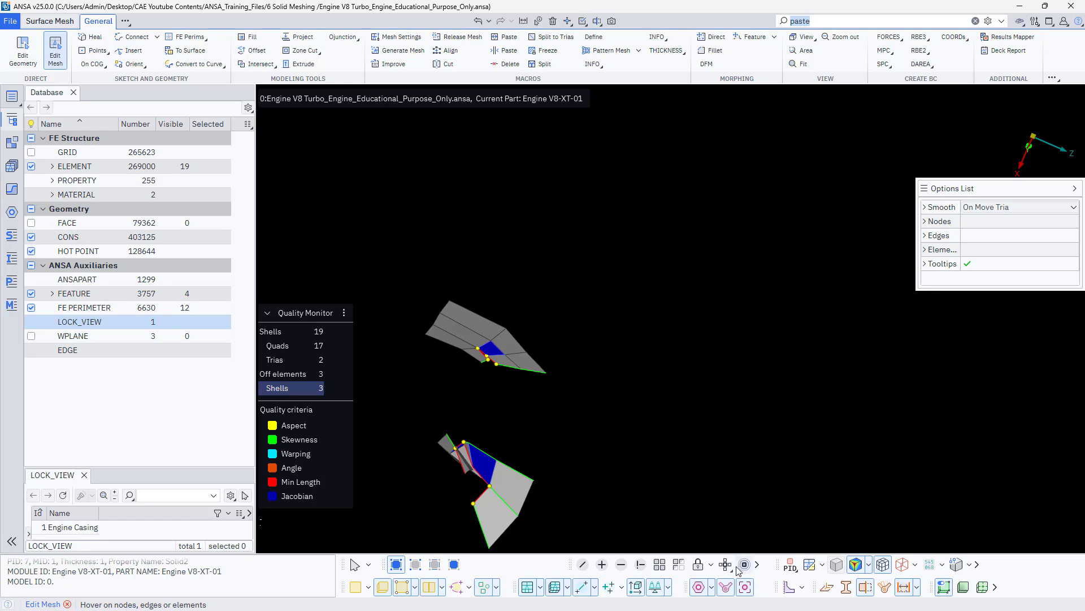
pyautogui.click(726, 569)
pyautogui.click(741, 517)
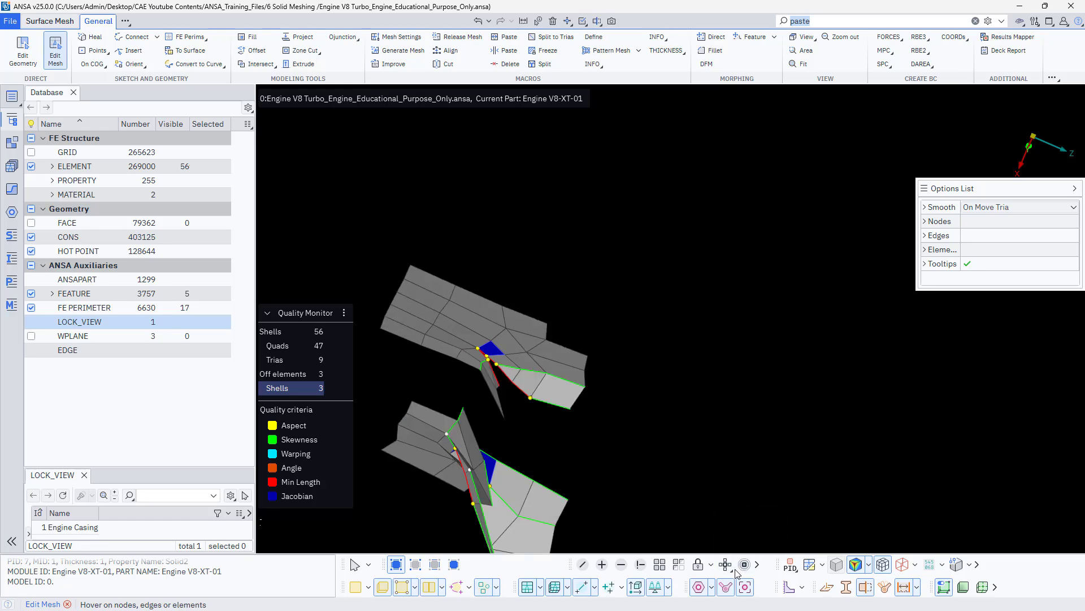
pyautogui.click(727, 568)
pyautogui.click(739, 519)
pyautogui.keyDown('ctrl'); pyautogui.moveTo(460, 445); pyautogui.dragTo(547, 439); pyautogui.keyUp('ctrl')
pyautogui.scroll(-10, 538, 396)
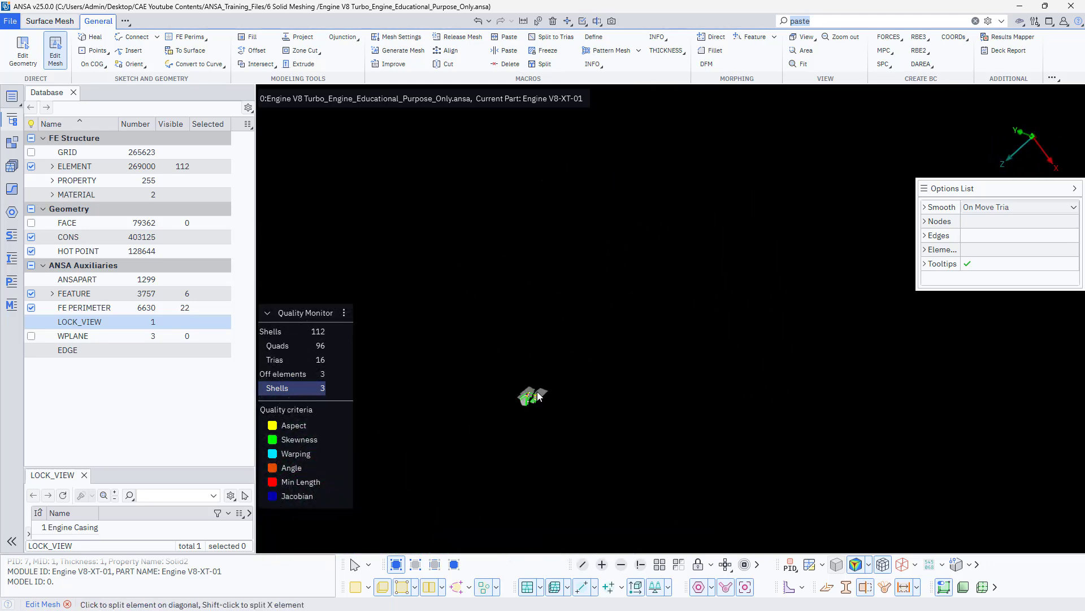
pyautogui.scroll(12, 537, 396)
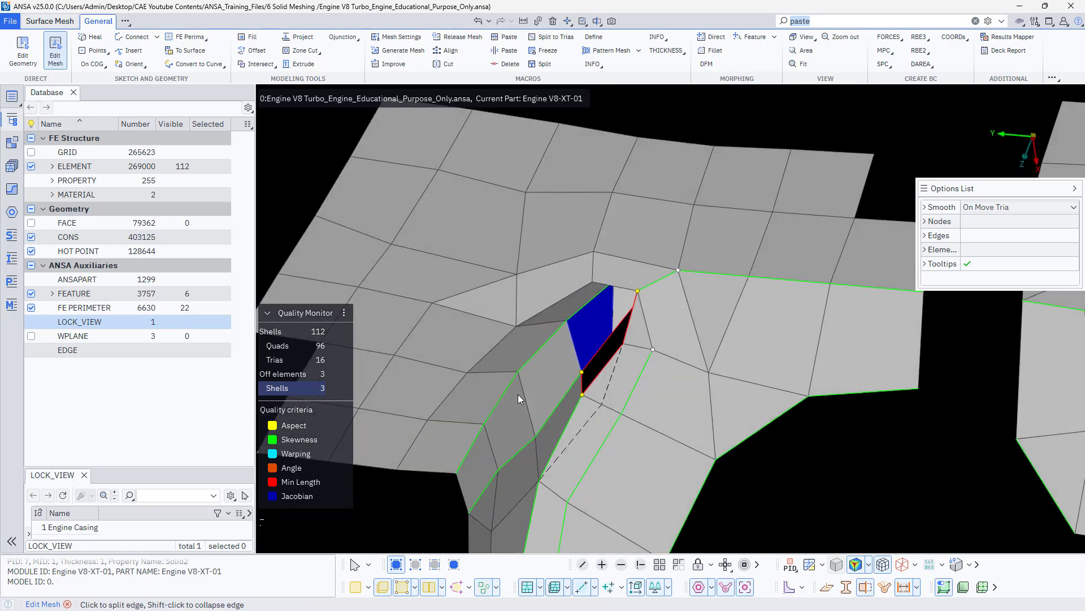
pyautogui.keyDown('ctrl'); pyautogui.moveTo(517, 394); pyautogui.dragTo(248, 414); pyautogui.keyUp('ctrl')
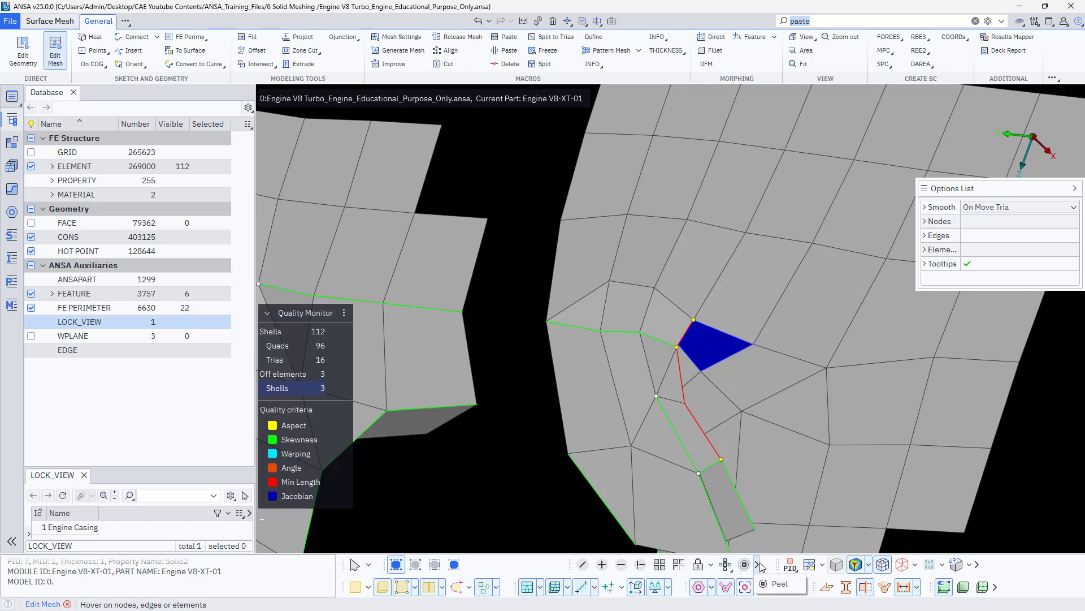
pyautogui.click(770, 587)
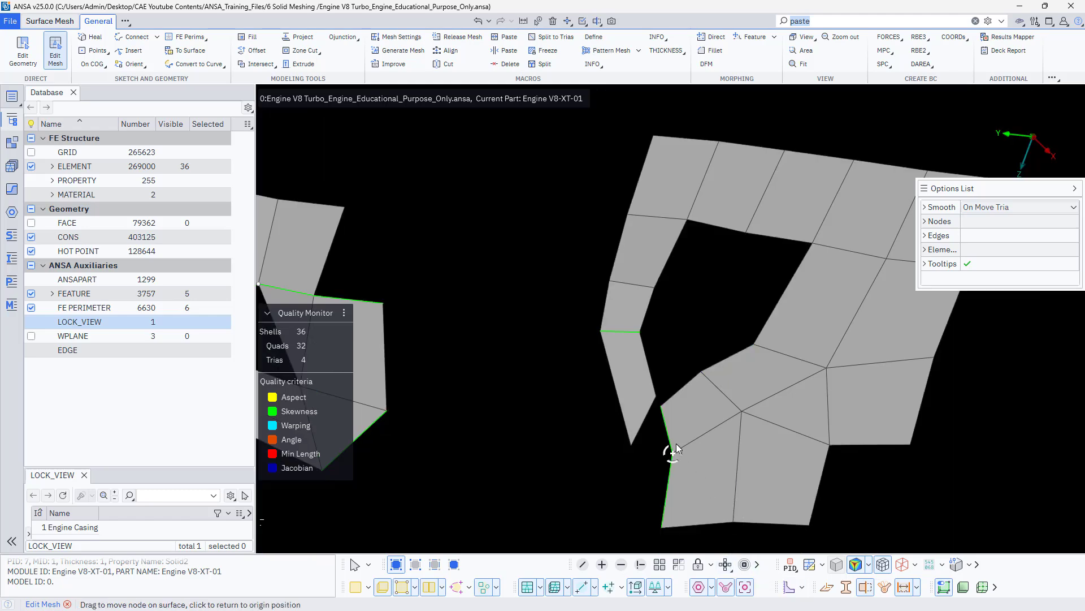
pyautogui.scroll(-3, 673, 448)
pyautogui.hotkey('ctrl', 'z')
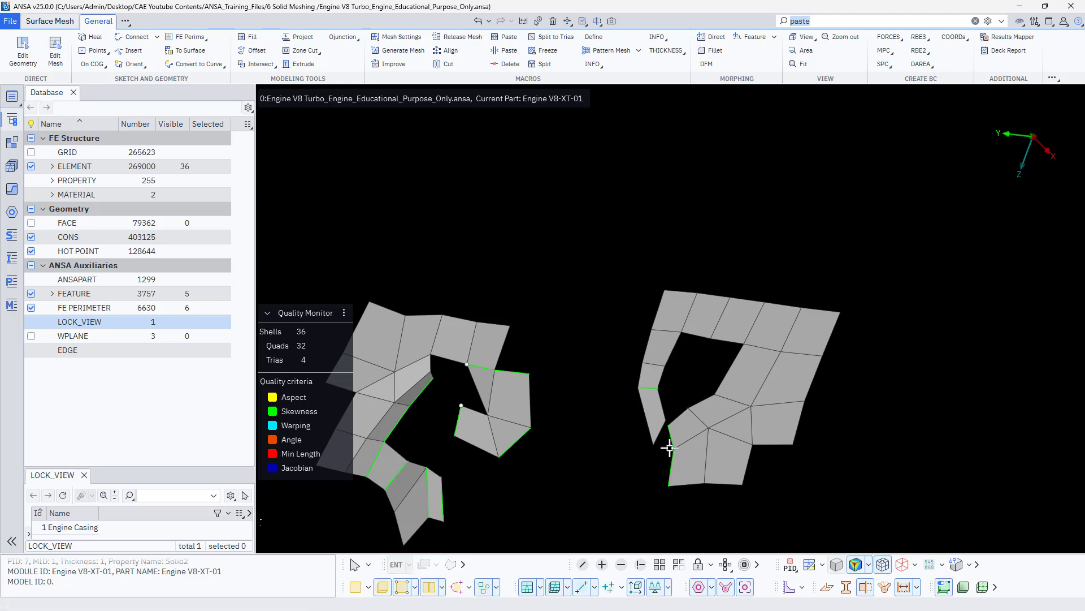
# Reveal further layers of neighbouring elements around the remaining off-quality shells
pyautogui.keyDown('ctrl'); pyautogui.moveTo(558, 440); pyautogui.dragTo(460, 440); pyautogui.keyUp('ctrl')
pyautogui.moveTo(617, 473)
pyautogui.keyDown('ctrl'); pyautogui.mouseDown()
pyautogui.moveTo(552, 455)
pyautogui.moveTo(621, 481)
pyautogui.moveTo(618, 471)
pyautogui.mouseUp(); pyautogui.keyUp('ctrl')
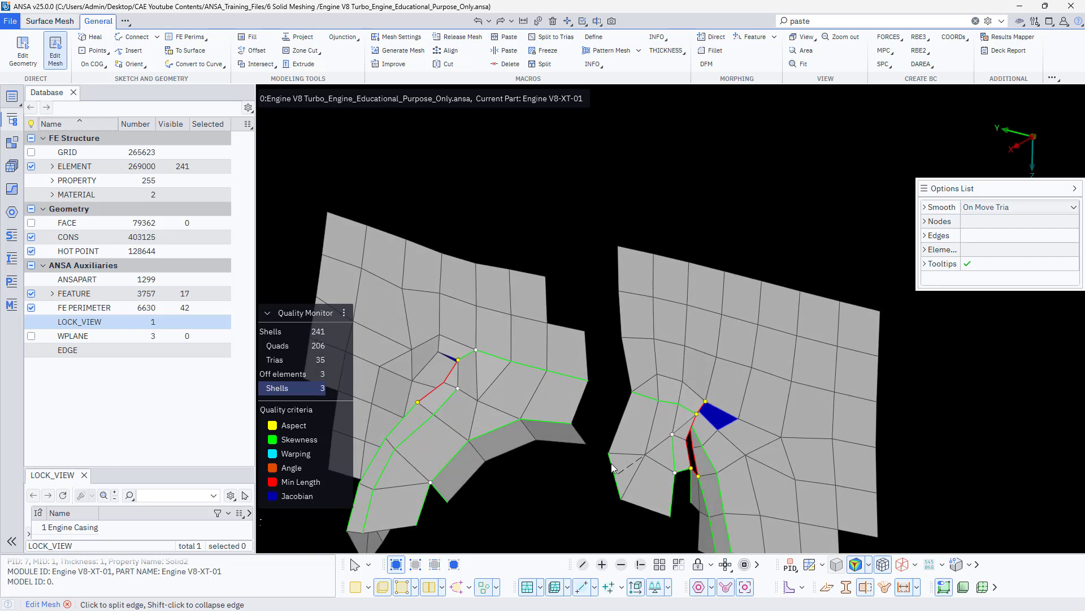
# Release the shell nodes around the narrow gap and the off-quality shells so the surrounding elements are disconnected
pyautogui.click(975, 21)
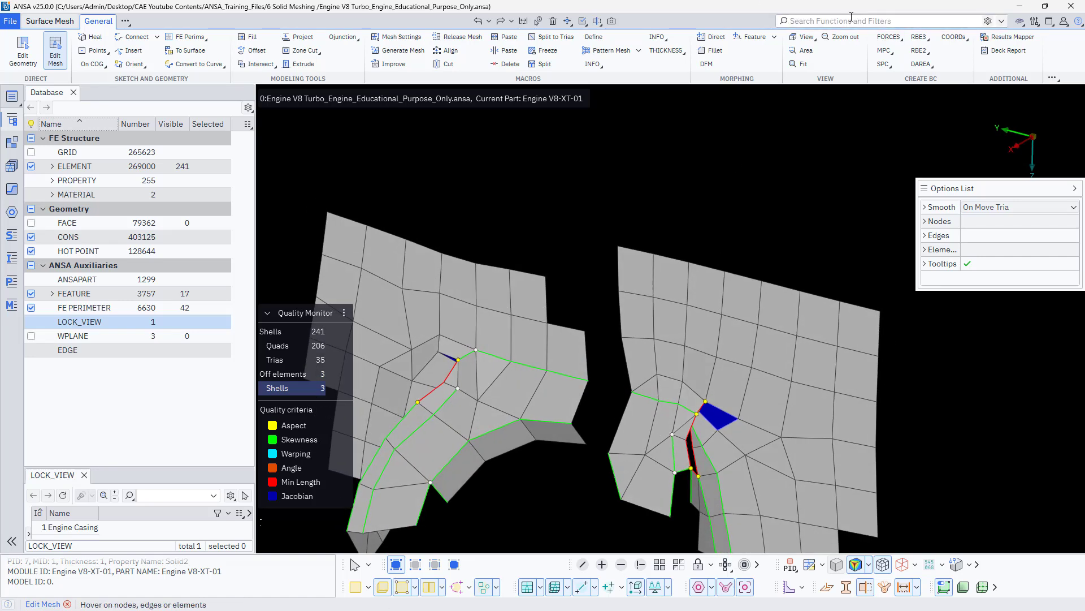
pyautogui.write('re')
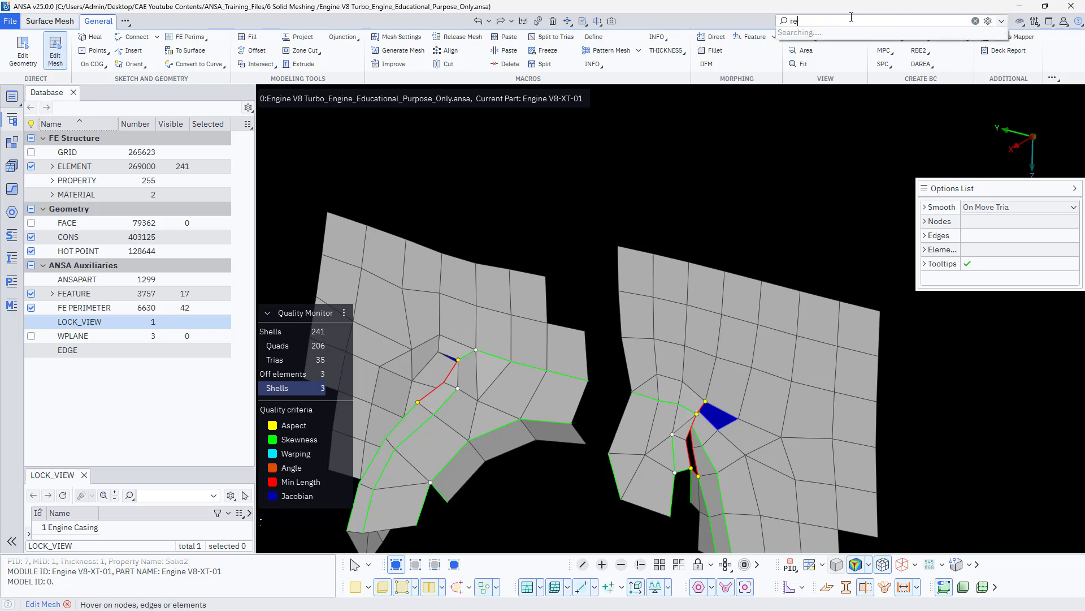
pyautogui.click(837, 52)
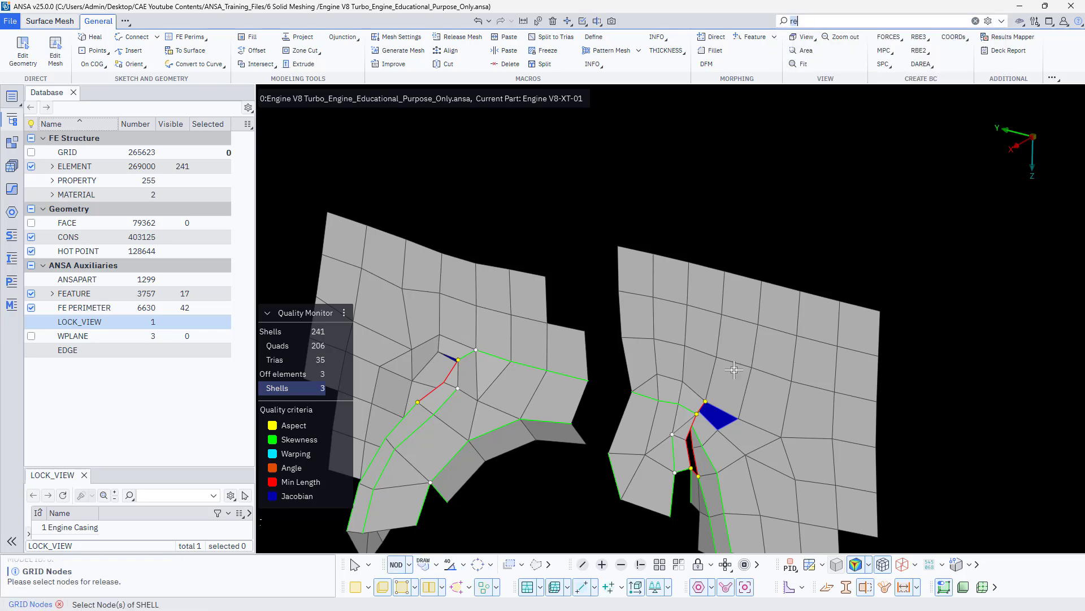
pyautogui.scroll(5, 714, 349)
pyautogui.click(669, 396)
pyautogui.scroll(-6, 670, 396)
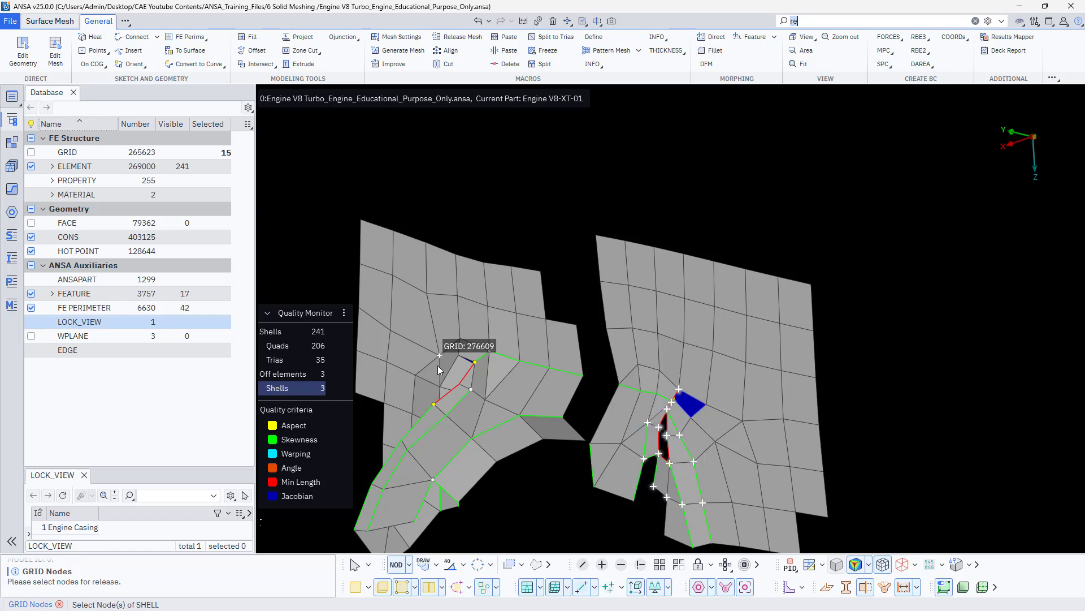
pyautogui.keyDown('ctrl'); pyautogui.moveTo(440, 367); pyautogui.dragTo(493, 417); pyautogui.keyUp('ctrl')
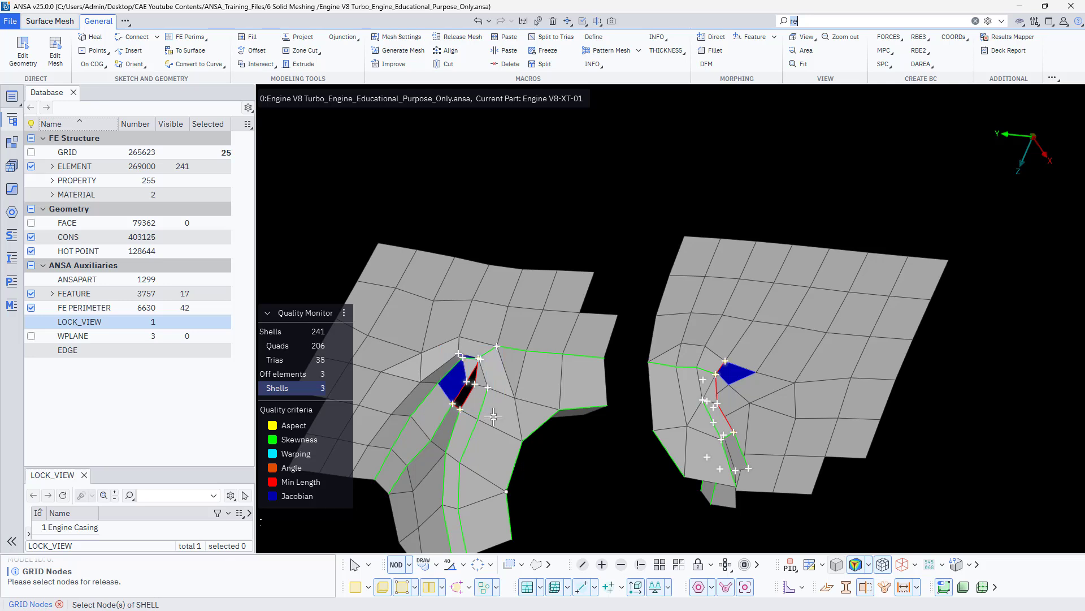
pyautogui.middleClick(483, 425)
pyautogui.middleClick(484, 425)
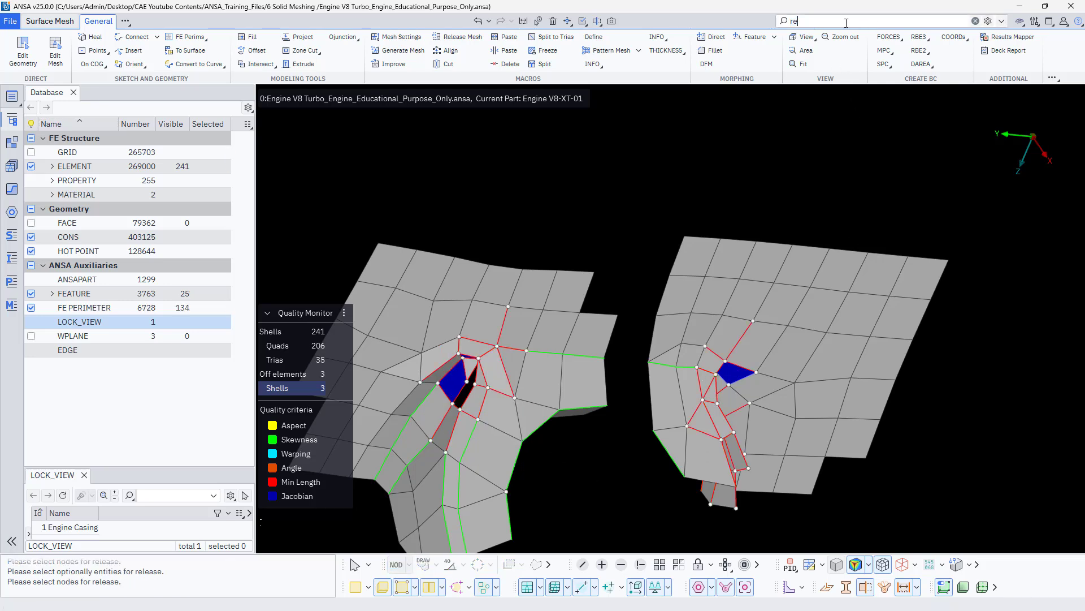
# Auto-paste the visible nodes with a distance of 0.2, moving them to the geometry position and preserving the max ID
pyautogui.write('paste')
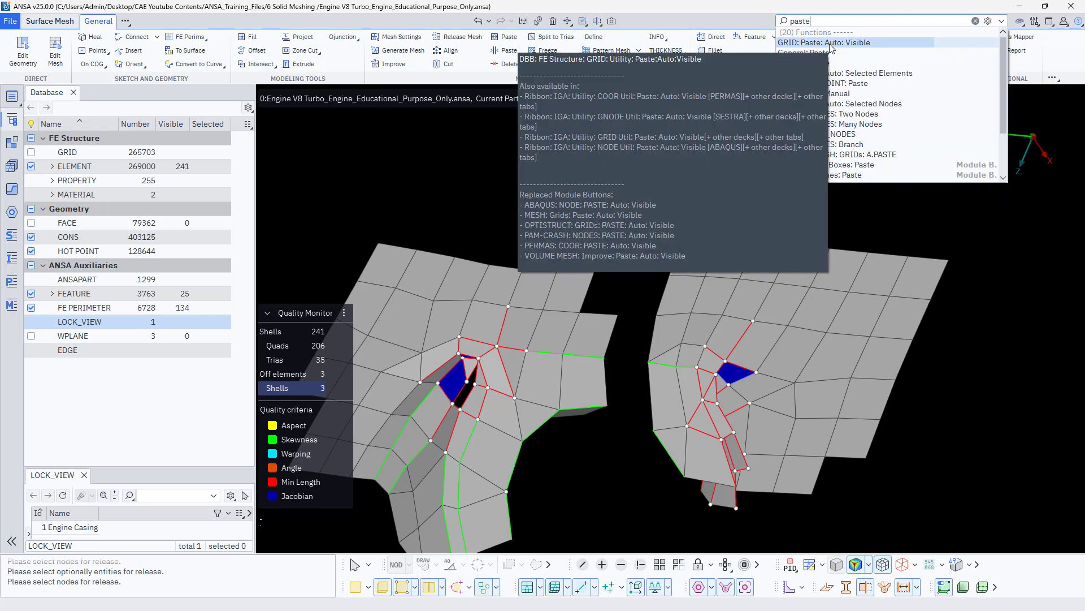
pyautogui.click(824, 43)
pyautogui.click(784, 284)
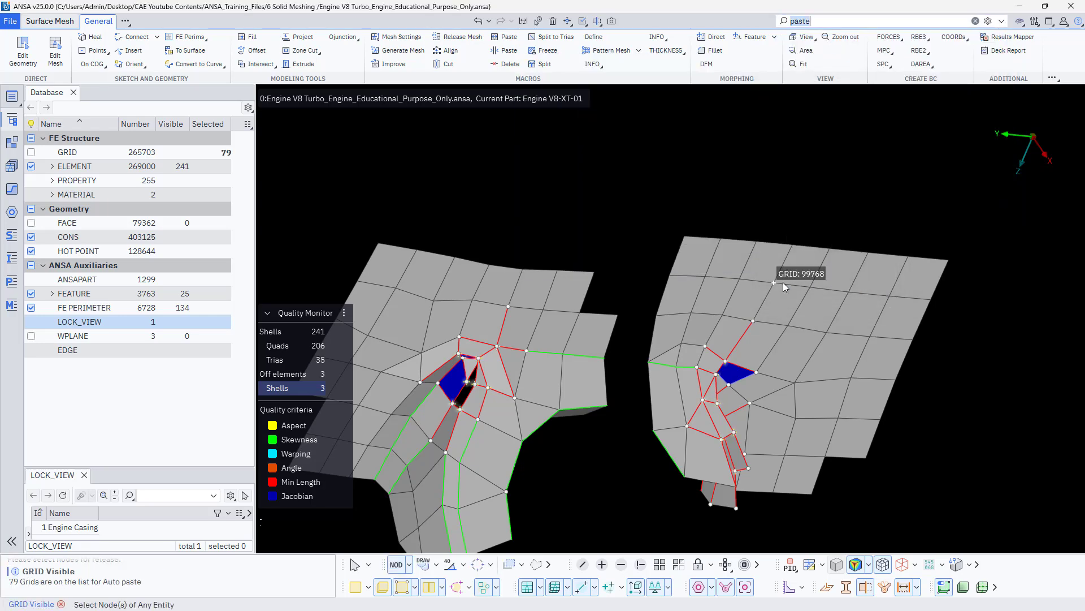
pyautogui.middleClick(587, 221)
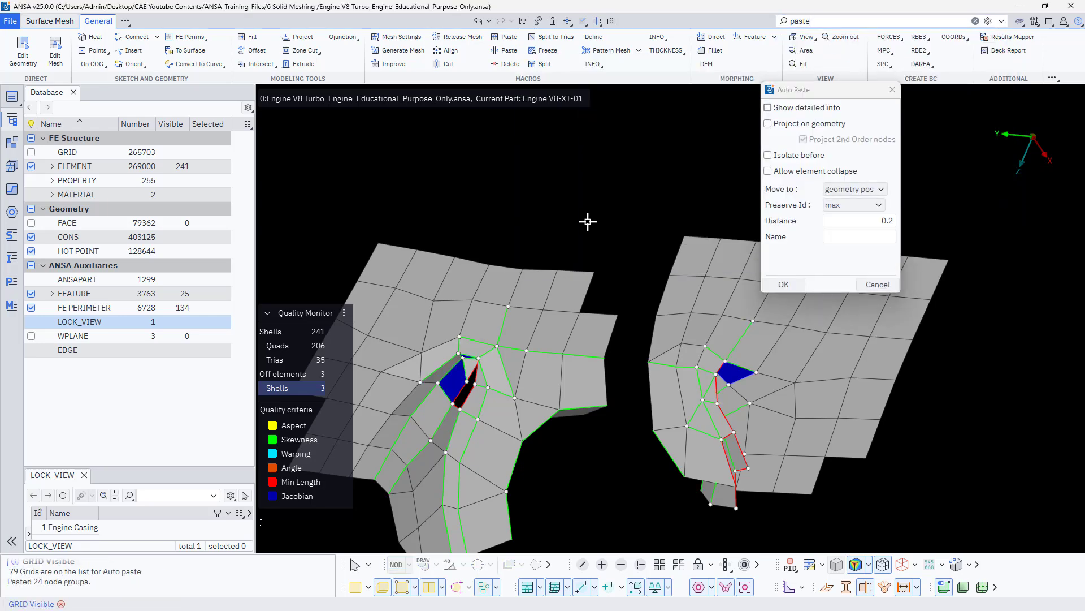
pyautogui.click(779, 284)
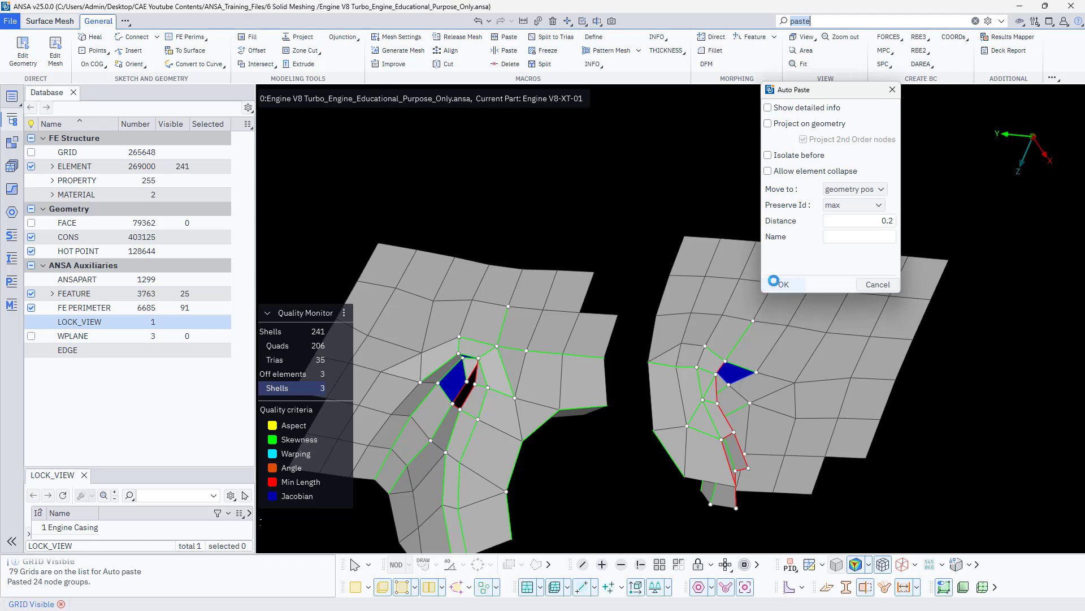
pyautogui.click(252, 37)
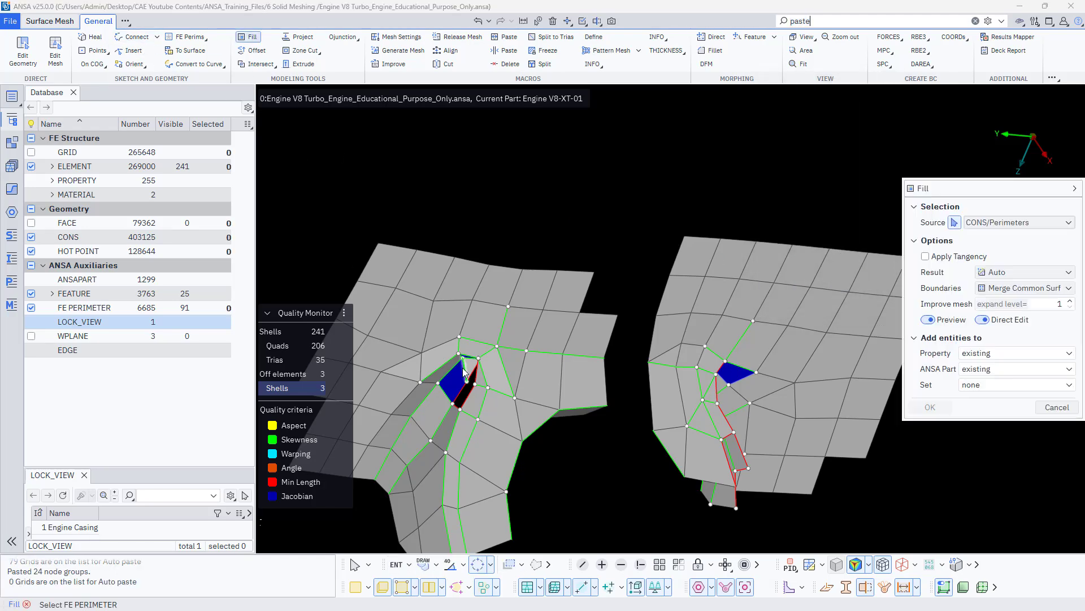
pyautogui.scroll(5, 463, 367)
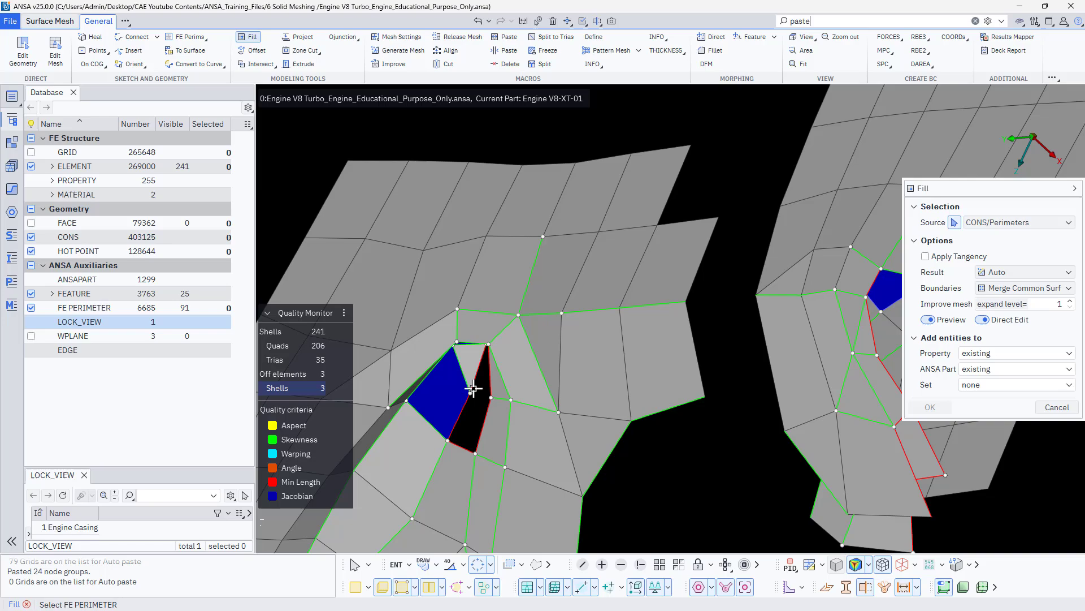
pyautogui.keyDown('ctrl'); pyautogui.moveTo(474, 388); pyautogui.dragTo(483, 363); pyautogui.keyUp('ctrl')
# Merge a node of the small Jacobian-failing quad onto its neighbour at the gap's tip, collapsing the quad into a tria
pyautogui.click(56, 52)
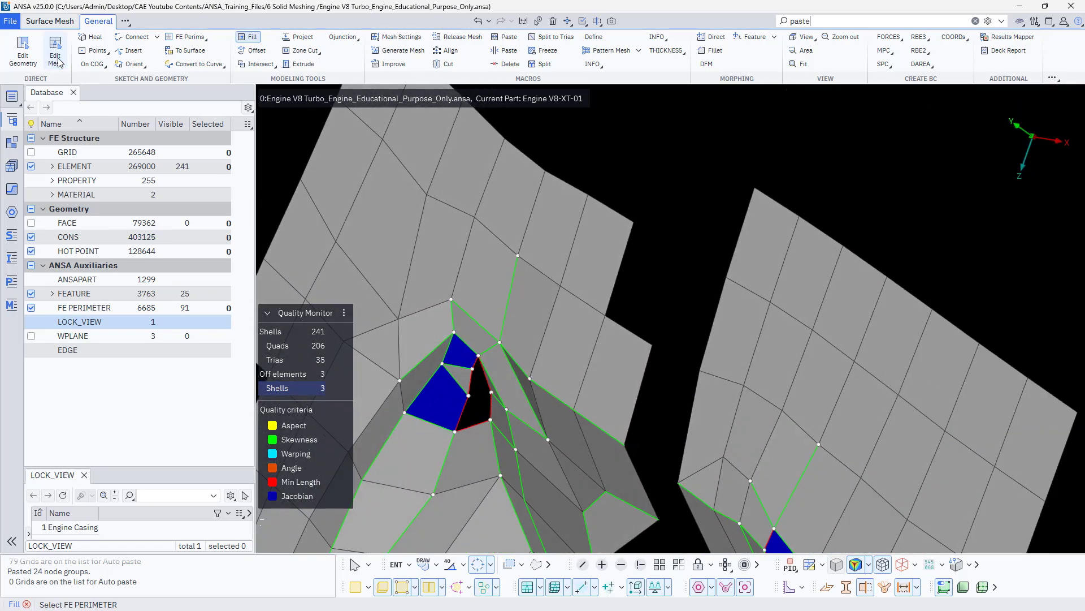
pyautogui.click(472, 367)
pyautogui.moveTo(447, 404)
pyautogui.keyDown('ctrl'); pyautogui.mouseDown()
pyautogui.moveTo(432, 450)
pyautogui.moveTo(432, 424)
pyautogui.moveTo(461, 421)
pyautogui.mouseUp(); pyautogui.keyUp('ctrl')
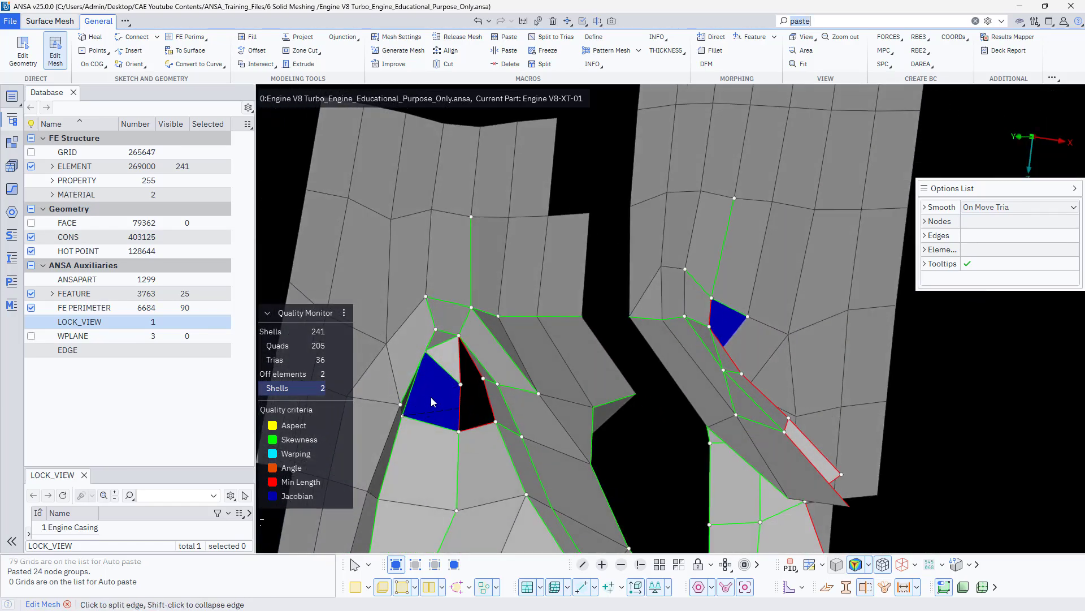
# Release the shared corner node of the other Jacobian-failing quad at the edge of the gap
pyautogui.keyDown('ctrl'); pyautogui.moveTo(683, 372); pyautogui.dragTo(542, 345); pyautogui.keyUp('ctrl')
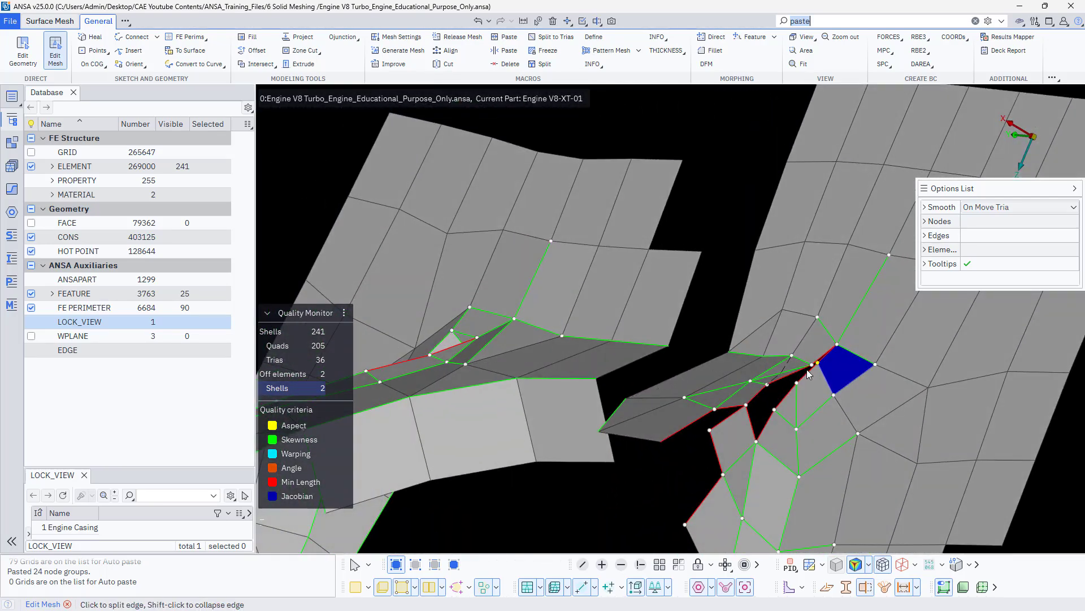
pyautogui.scroll(4, 803, 396)
pyautogui.keyDown('ctrl'); pyautogui.moveTo(803, 398); pyautogui.dragTo(855, 348); pyautogui.keyUp('ctrl')
pyautogui.scroll(5, 677, 421)
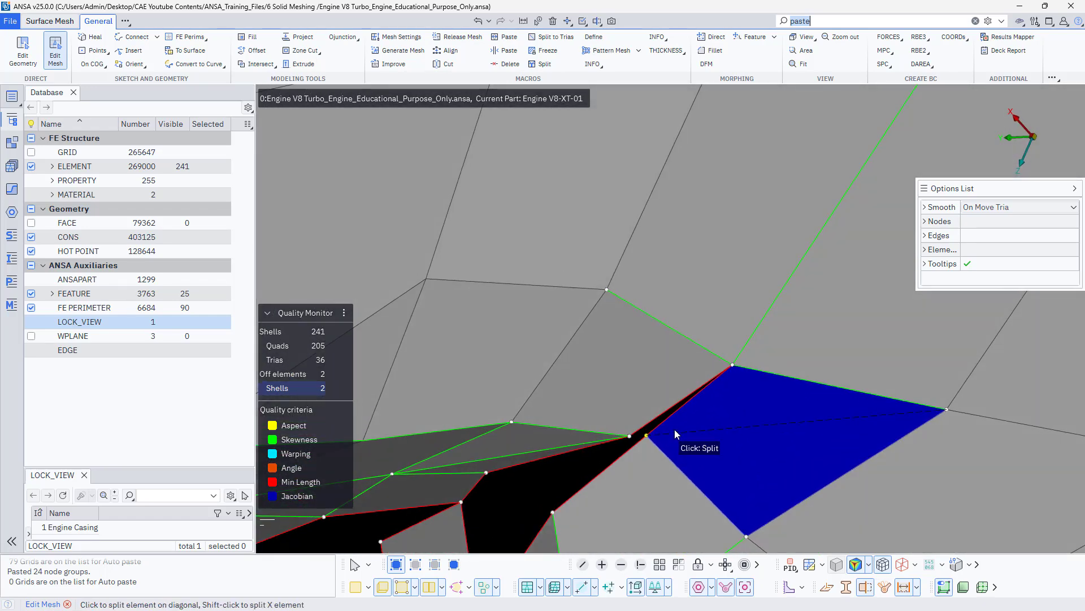
pyautogui.keyDown('ctrl'); pyautogui.moveTo(674, 429); pyautogui.dragTo(676, 425); pyautogui.keyUp('ctrl')
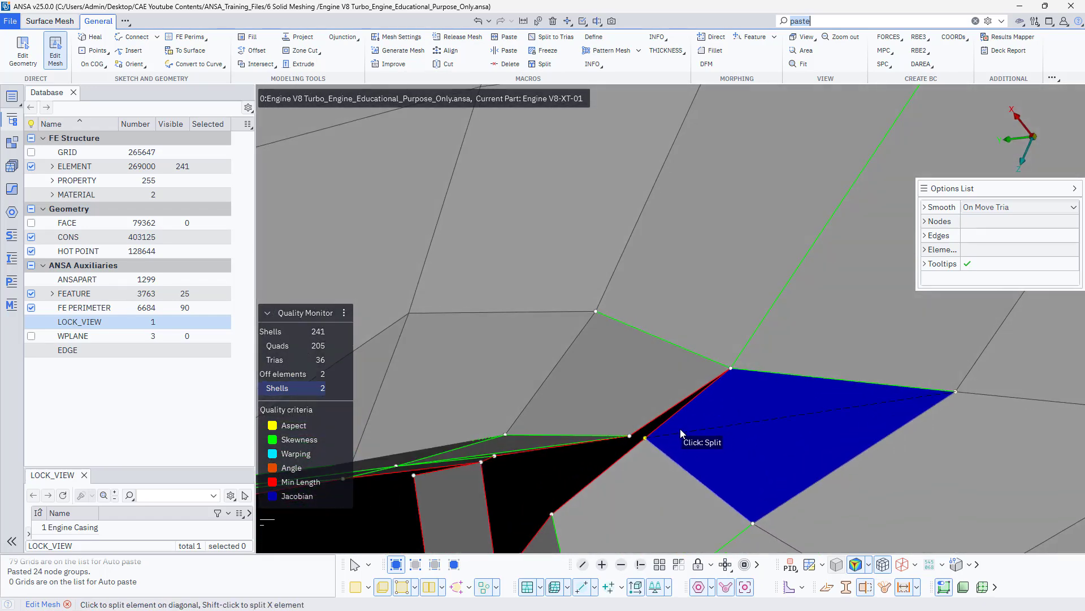
pyautogui.scroll(-3, 682, 425)
pyautogui.press('Escape')
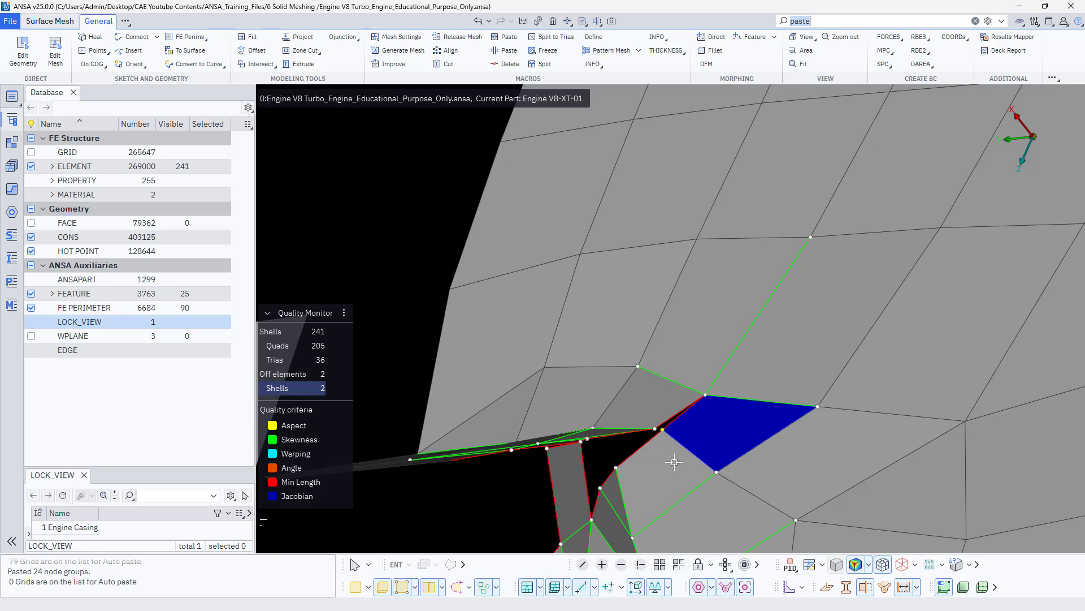
pyautogui.scroll(2, 674, 462)
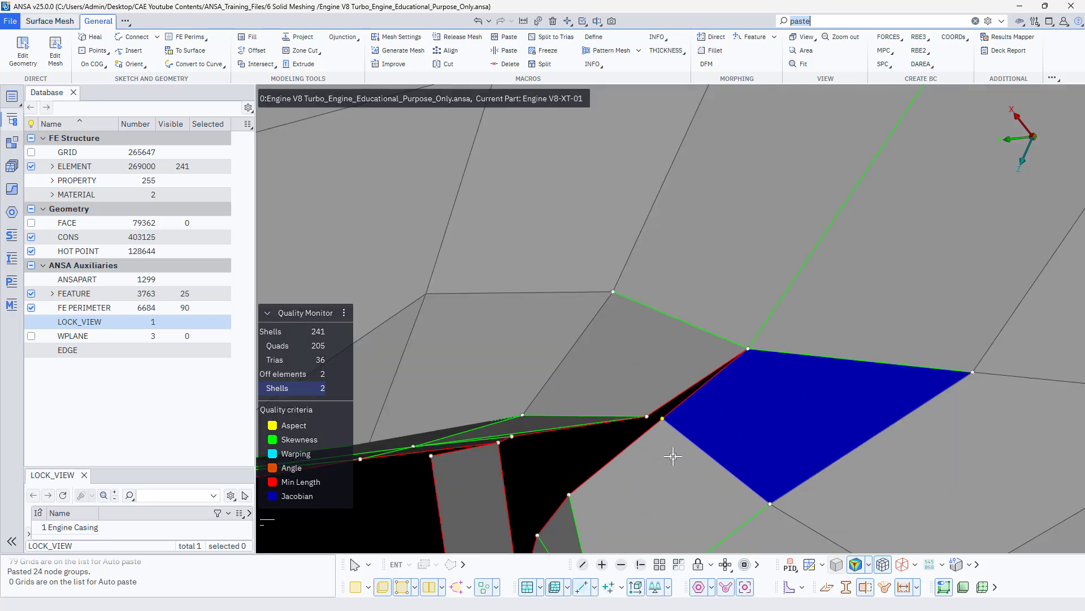
pyautogui.click(976, 22)
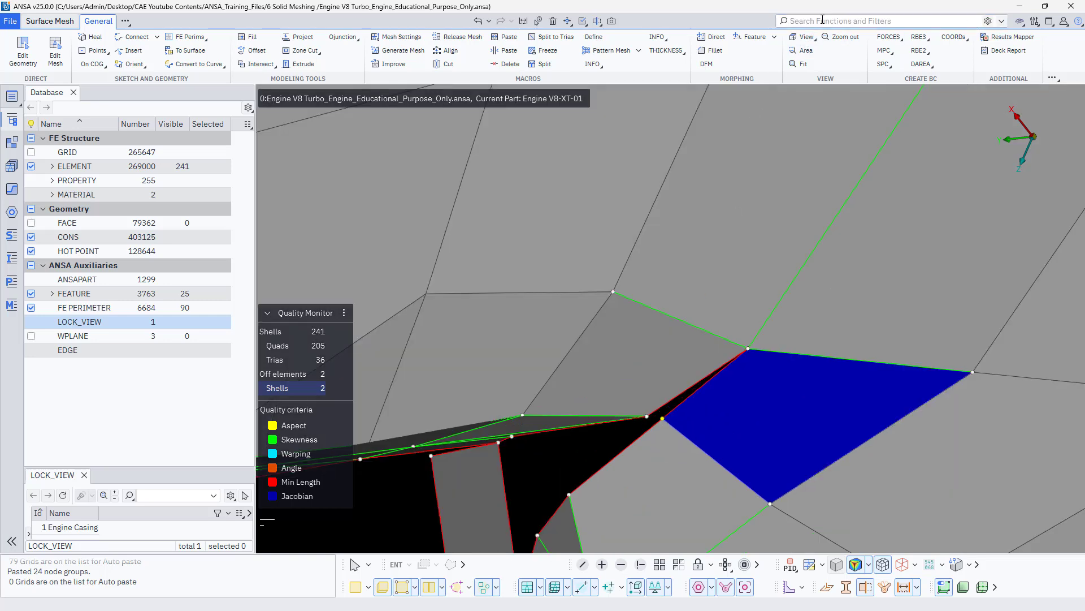
pyautogui.write('re')
pyautogui.click(824, 44)
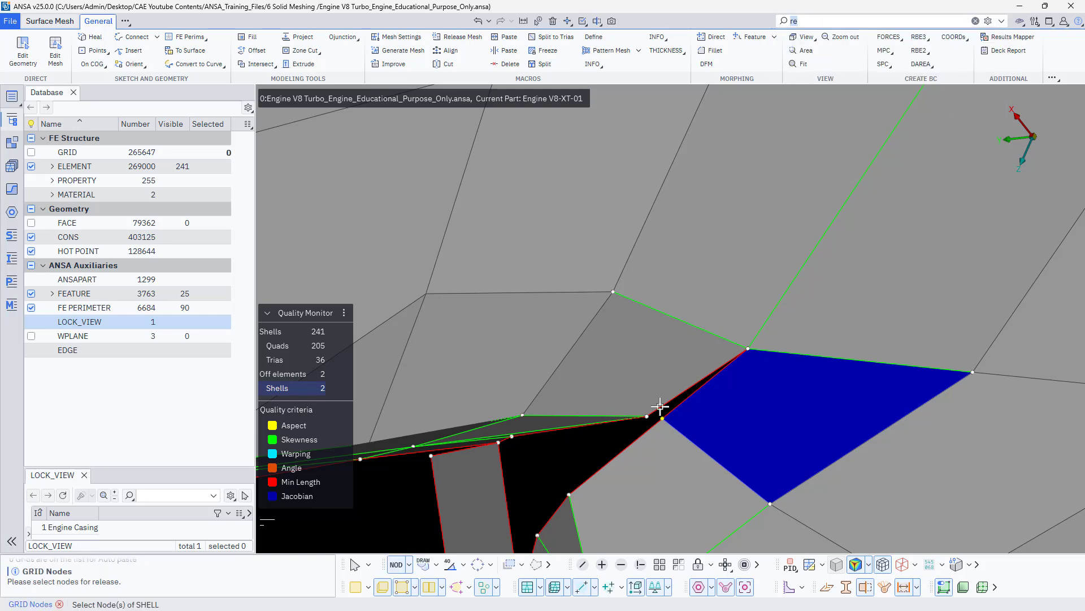
pyautogui.middleClick(684, 442)
pyautogui.middleClick(685, 450)
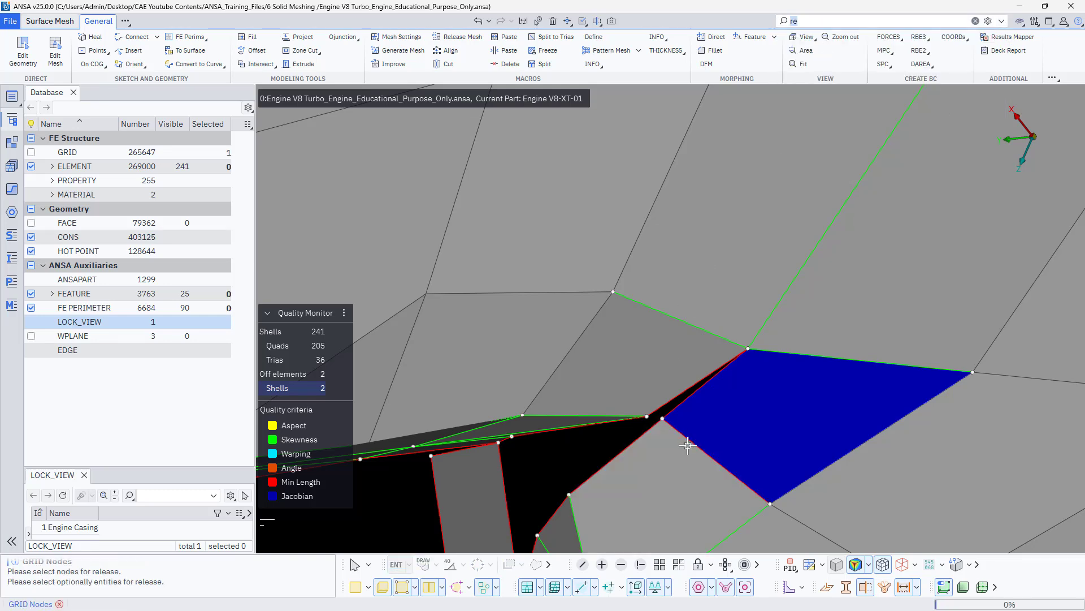
pyautogui.middleClick(739, 150)
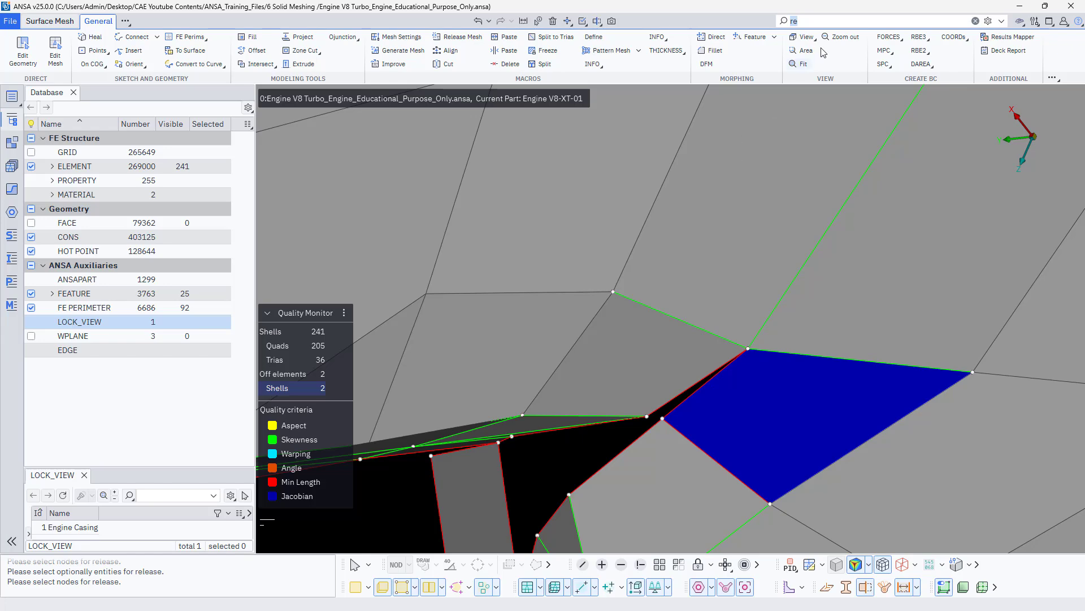
# Rejoin the free edge between the Jacobian-failing quad and the adjoining shell beside the gap
pyautogui.click(23, 46)
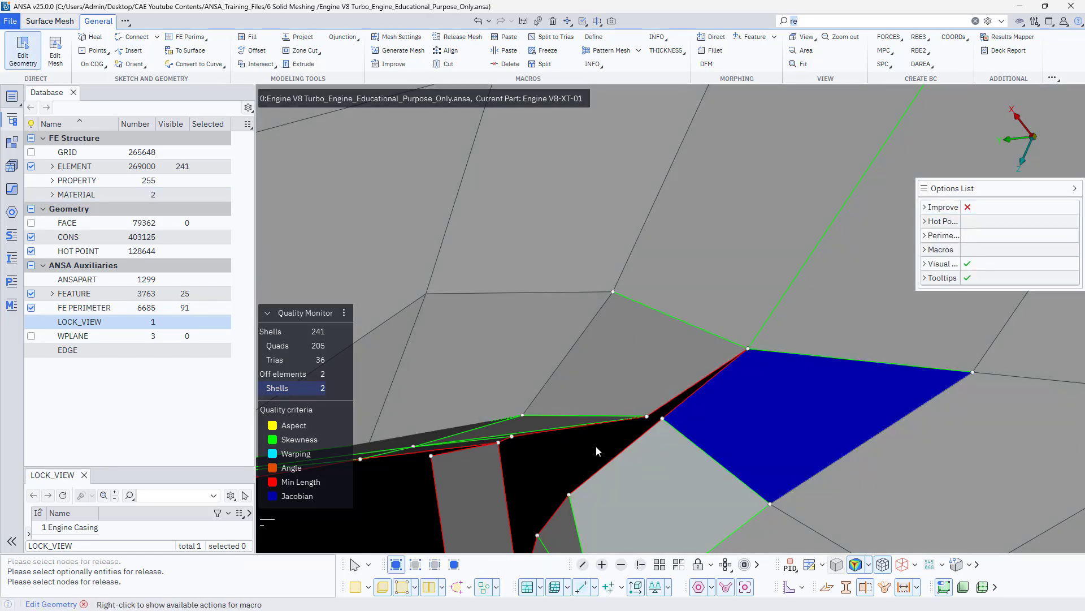
pyautogui.scroll(-3, 578, 444)
pyautogui.moveTo(577, 444)
pyautogui.keyDown('ctrl'); pyautogui.mouseDown()
pyautogui.moveTo(581, 423)
pyautogui.moveTo(591, 439)
pyautogui.mouseUp(); pyautogui.keyUp('ctrl')
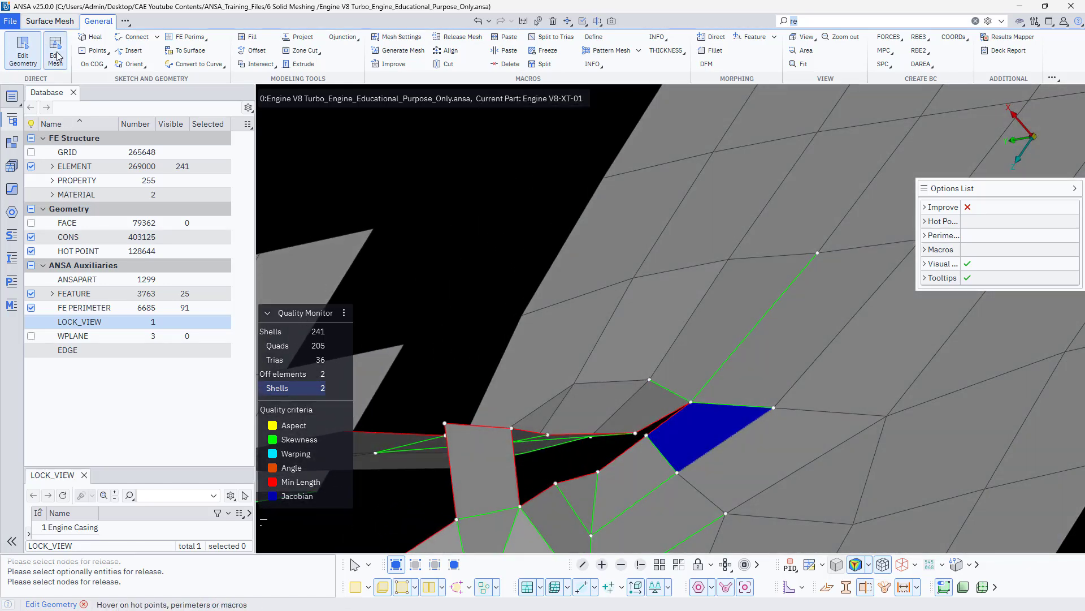
# Merge the Jacobian-failing quad's gap-side corner node onto the node at the gap's tip, collapsing the quad into a tria
pyautogui.click(57, 55)
pyautogui.scroll(2, 543, 407)
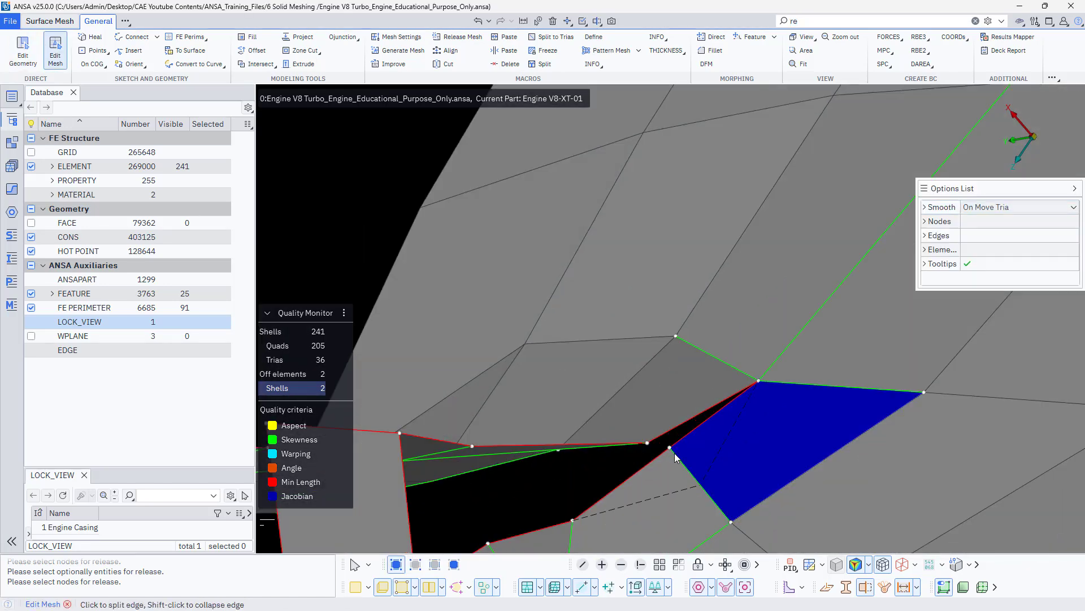
pyautogui.moveTo(737, 446); pyautogui.dragTo(669, 448)
pyautogui.moveTo(770, 381); pyautogui.dragTo(760, 380)
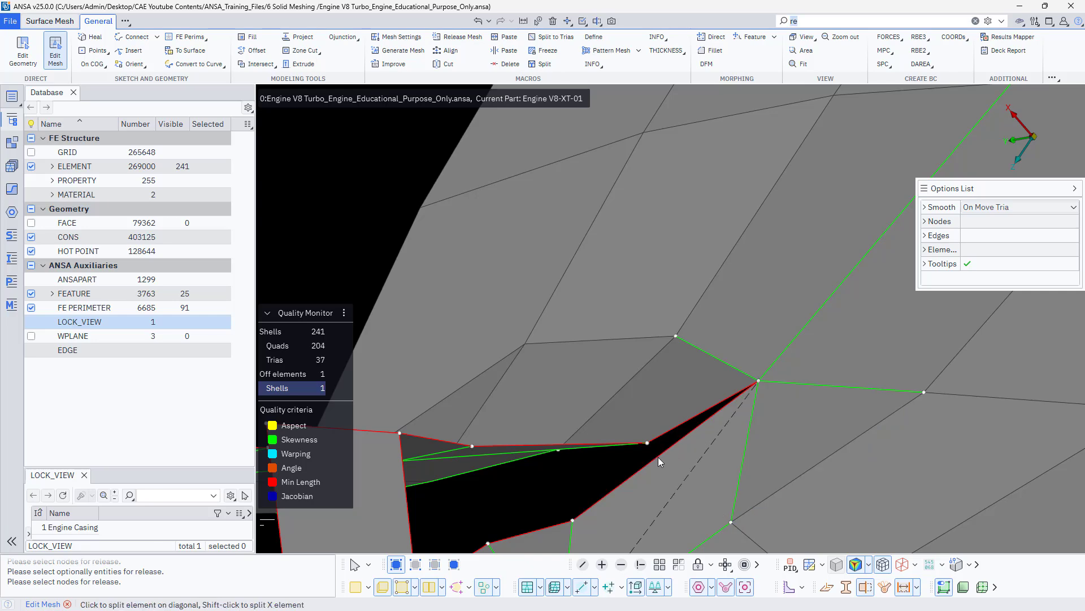
# Reveal more neighbouring elements around the gap, and close the free edges and narrow open strip beside it
pyautogui.keyDown('ctrl'); pyautogui.moveTo(606, 458); pyautogui.dragTo(562, 484); pyautogui.keyUp('ctrl')
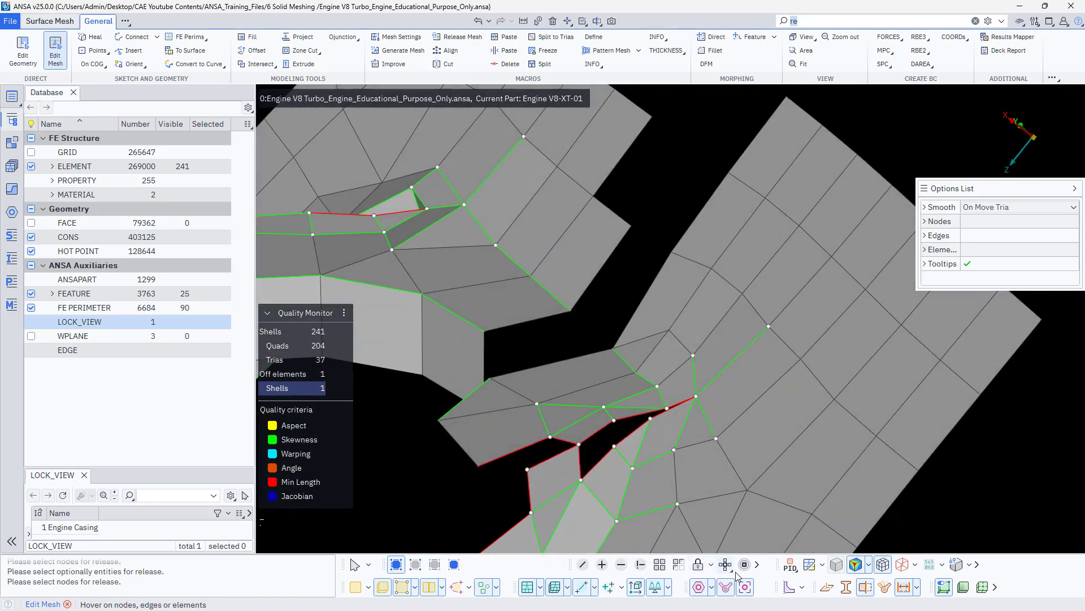
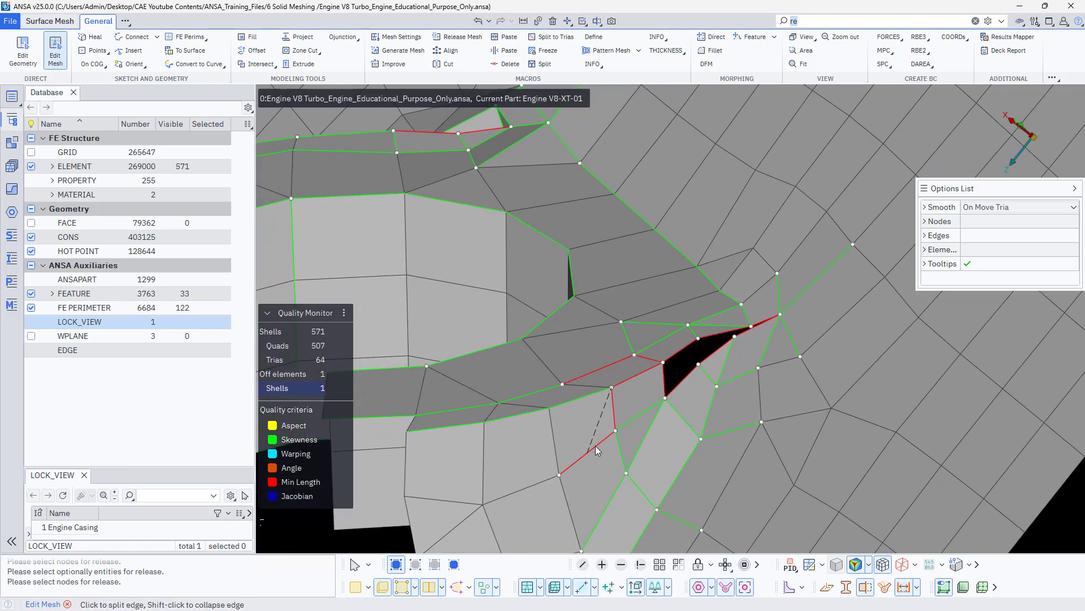
pyautogui.click(33, 58)
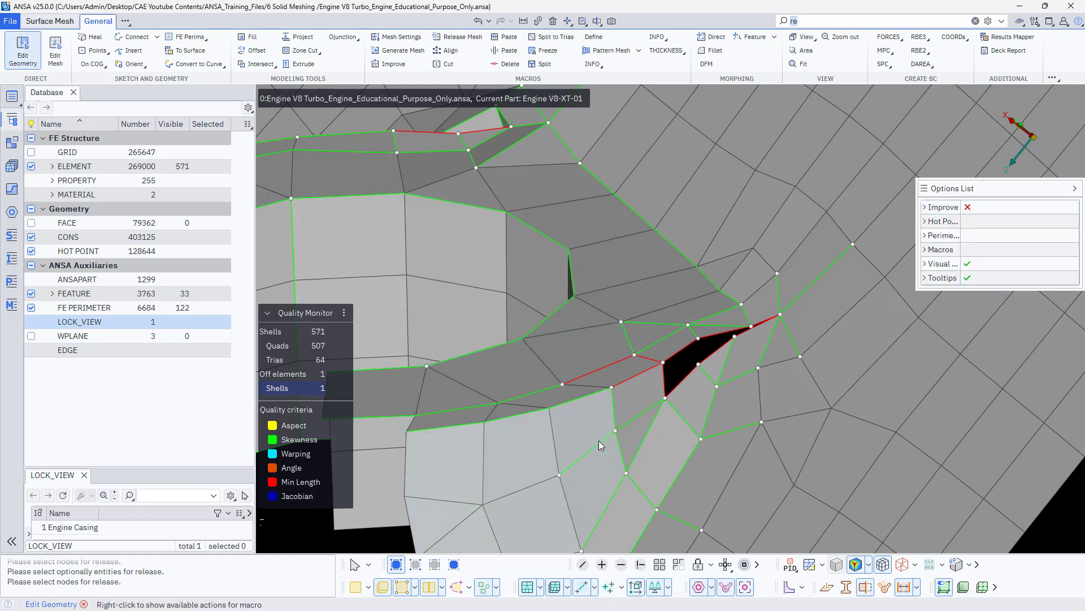
pyautogui.click(600, 368)
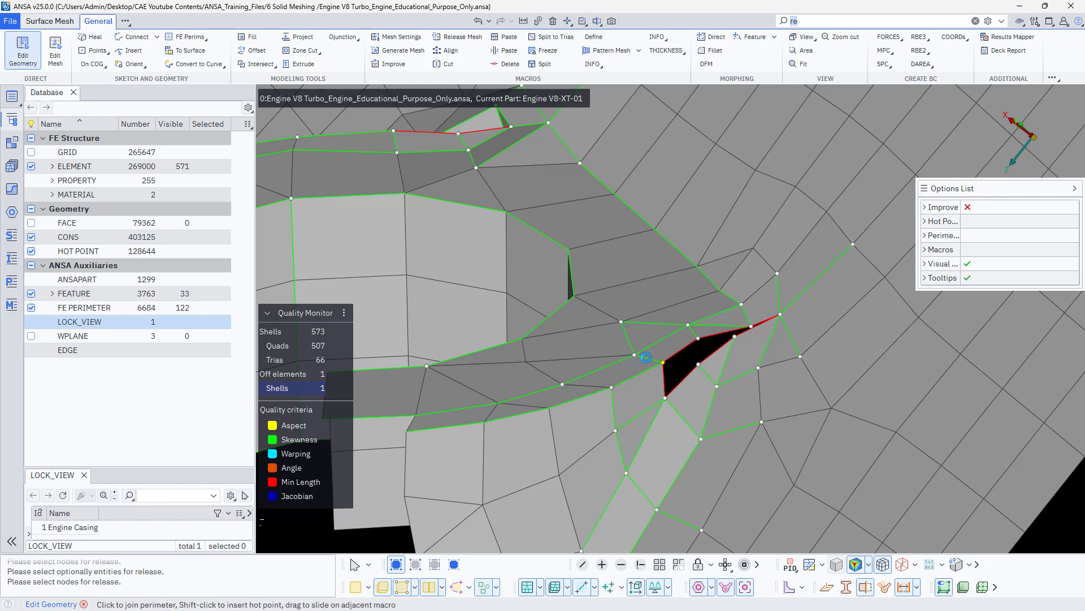
# Join the perimeter edge beside the gap, and paste the node on the gap's side onto the facing node nearest its tip
pyautogui.click(646, 375)
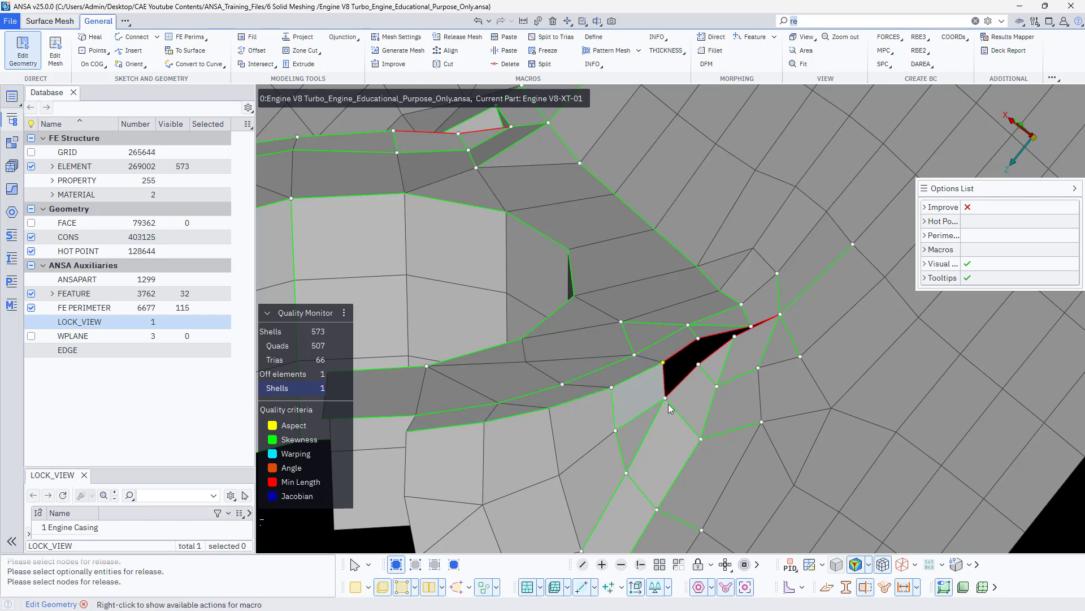
pyautogui.scroll(3, 721, 389)
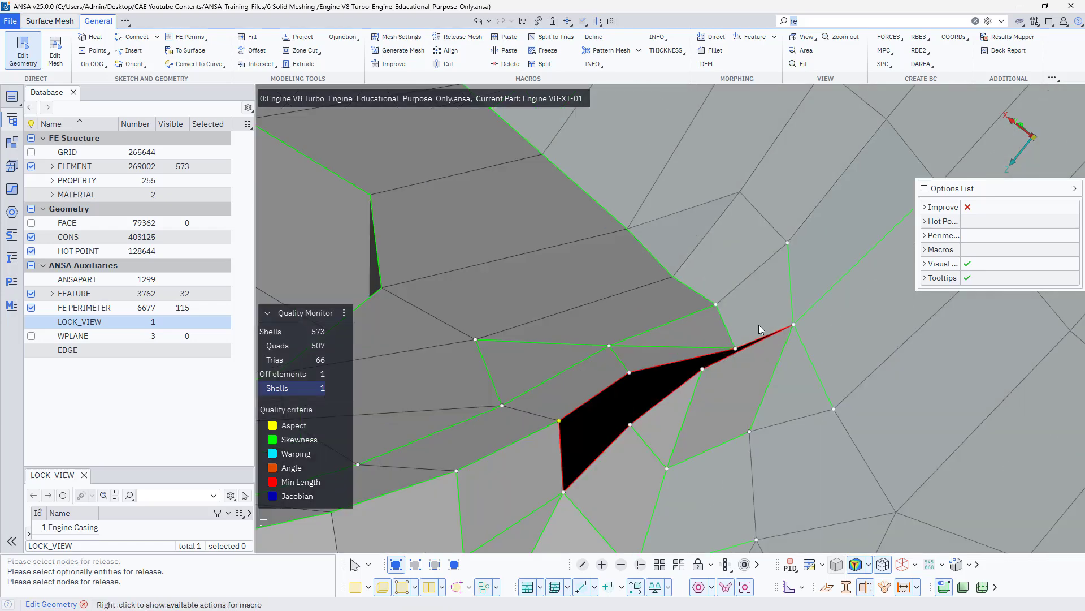
pyautogui.moveTo(700, 385)
pyautogui.keyDown('ctrl'); pyautogui.mouseDown()
pyautogui.moveTo(737, 392)
pyautogui.moveTo(687, 375)
pyautogui.mouseUp(); pyautogui.keyUp('ctrl')
pyautogui.click(731, 351)
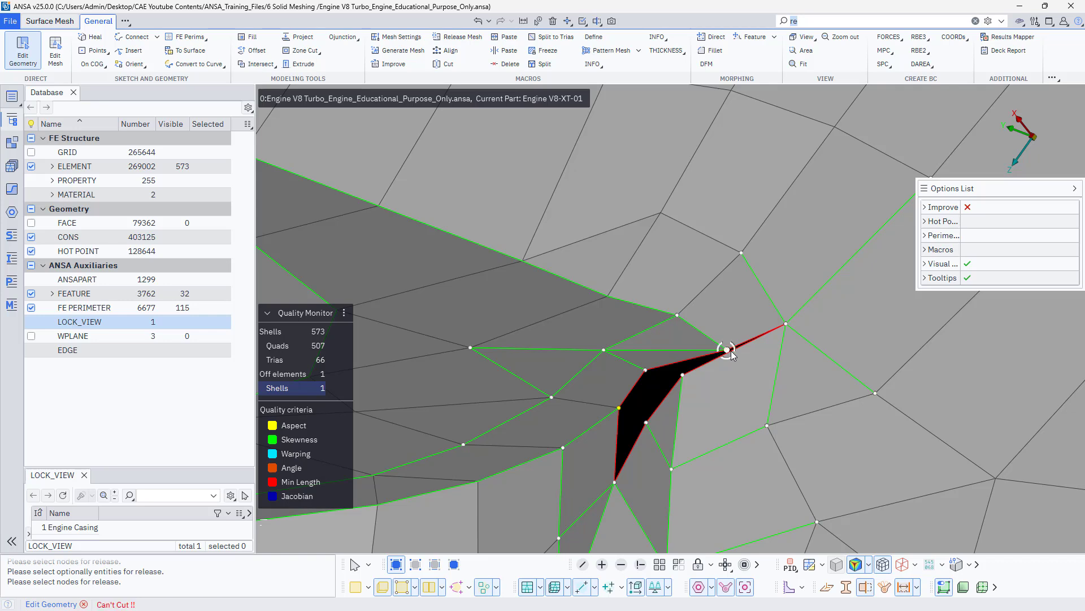
pyautogui.click(683, 374)
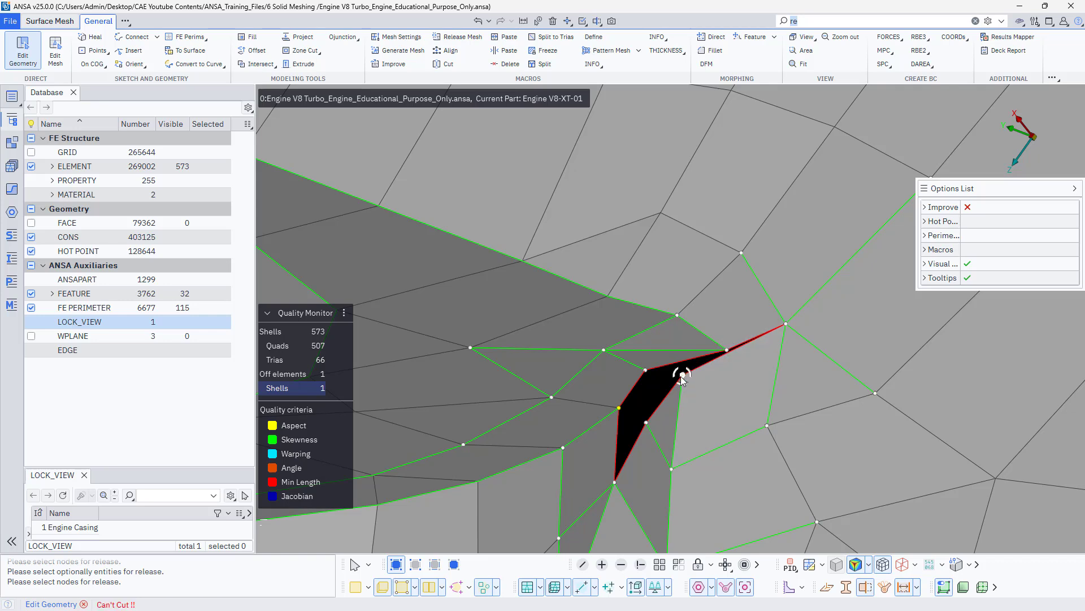
pyautogui.click(727, 350)
pyautogui.click(509, 37)
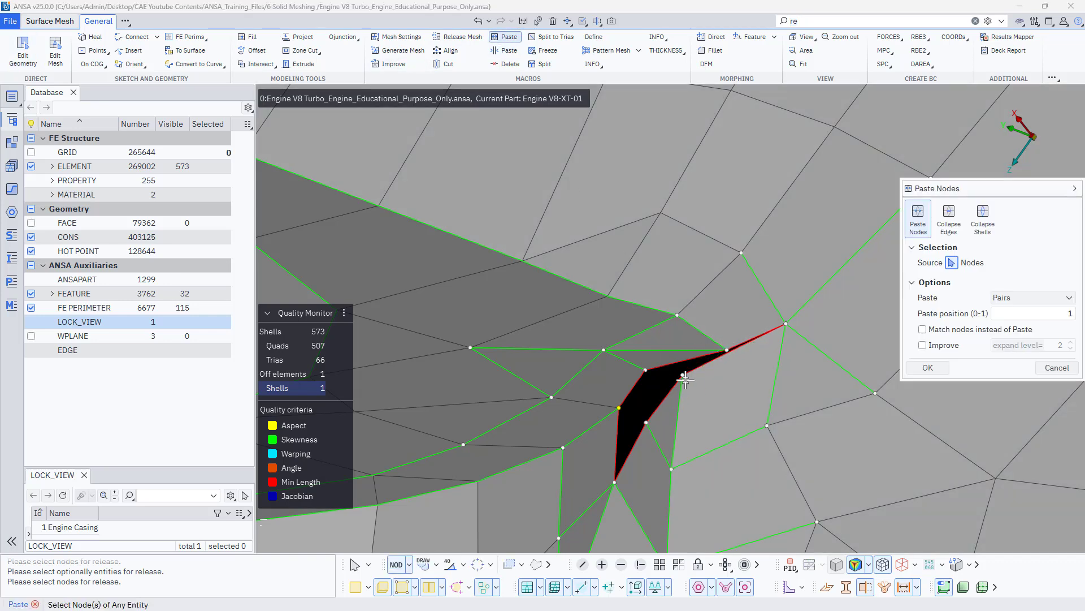
pyautogui.click(683, 374)
pyautogui.click(727, 350)
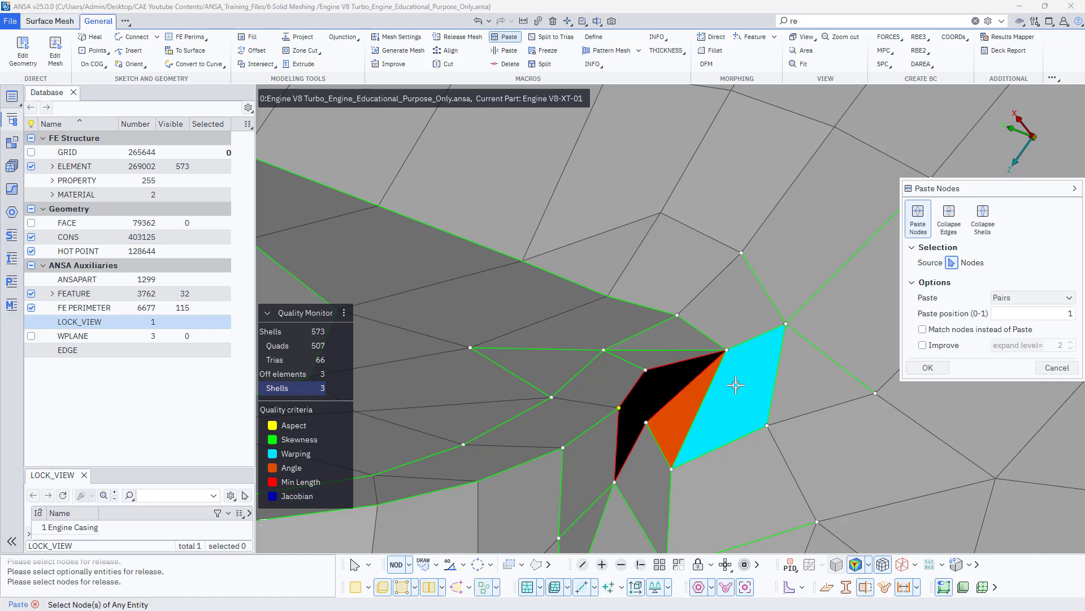
# Try to paste the gap's lower corner node onto the opposite corner node
pyautogui.keyDown('ctrl'); pyautogui.moveTo(690, 396); pyautogui.dragTo(629, 423); pyautogui.keyUp('ctrl')
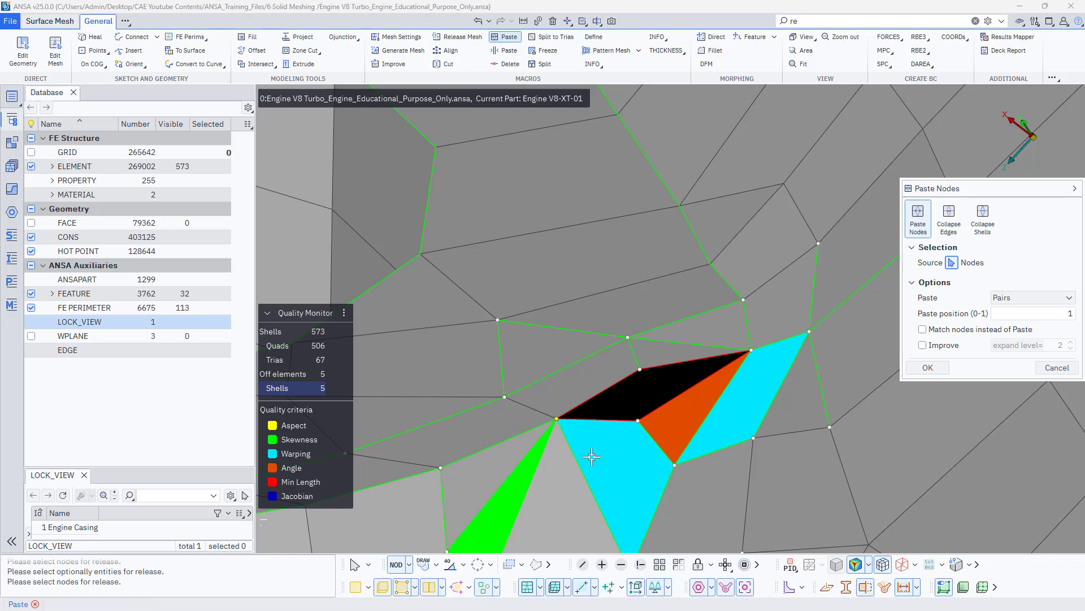
pyautogui.press('Escape')
pyautogui.hotkey('ctrl', 'z')
# Release the shared corner node at the wide end of the gap, and rejoin the freed edge between the adjoining shells
pyautogui.moveTo(629, 432)
pyautogui.keyDown('ctrl'); pyautogui.mouseDown()
pyautogui.moveTo(654, 431)
pyautogui.moveTo(639, 421)
pyautogui.mouseUp(); pyautogui.keyUp('ctrl')
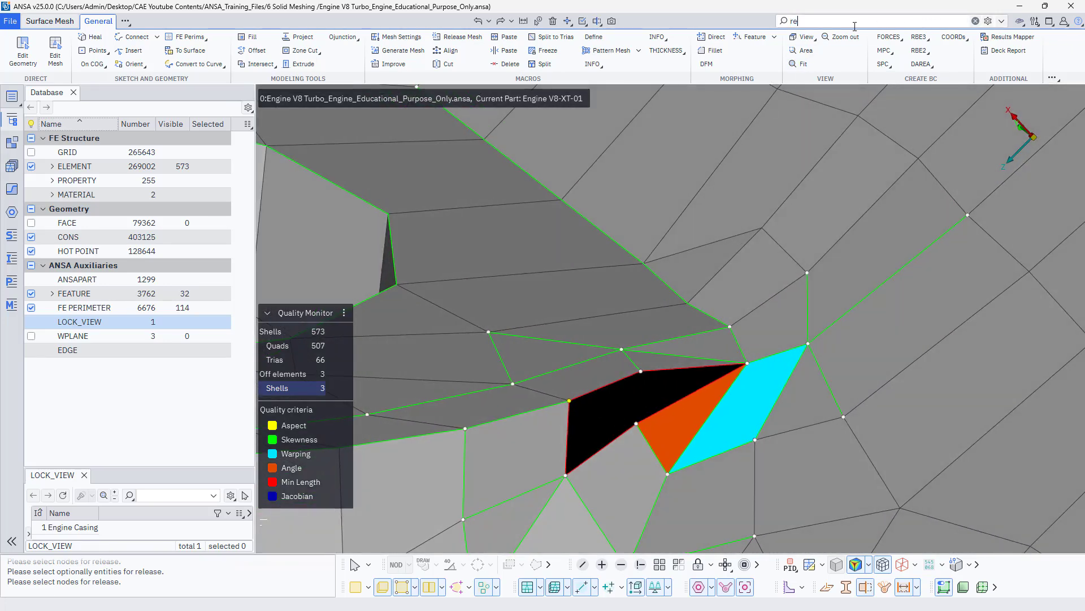
pyautogui.click(834, 23)
pyautogui.write('le')
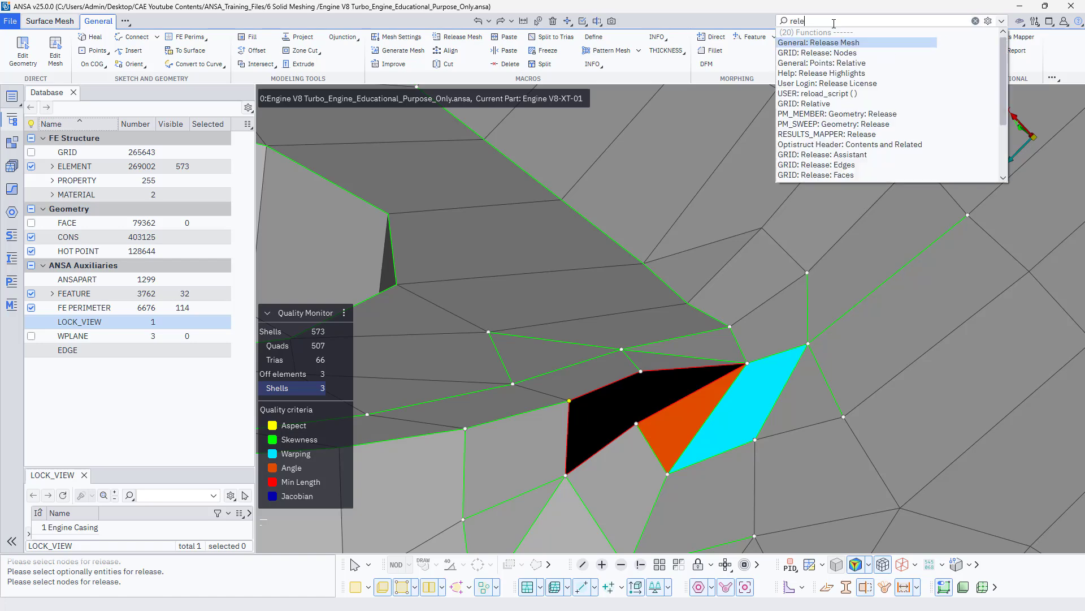
pyautogui.click(827, 55)
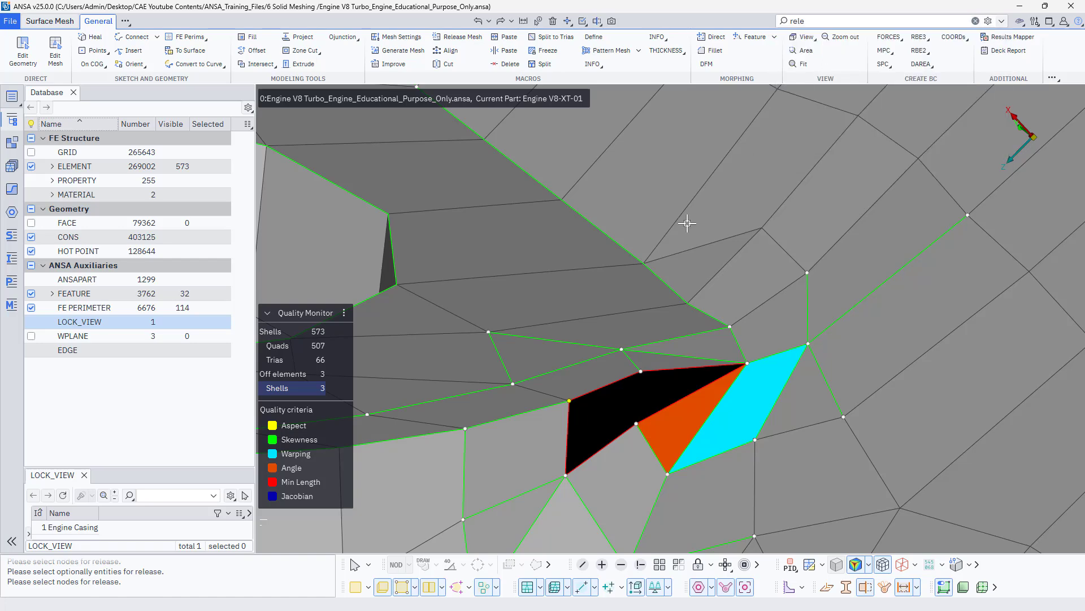
pyautogui.middleClick(590, 415)
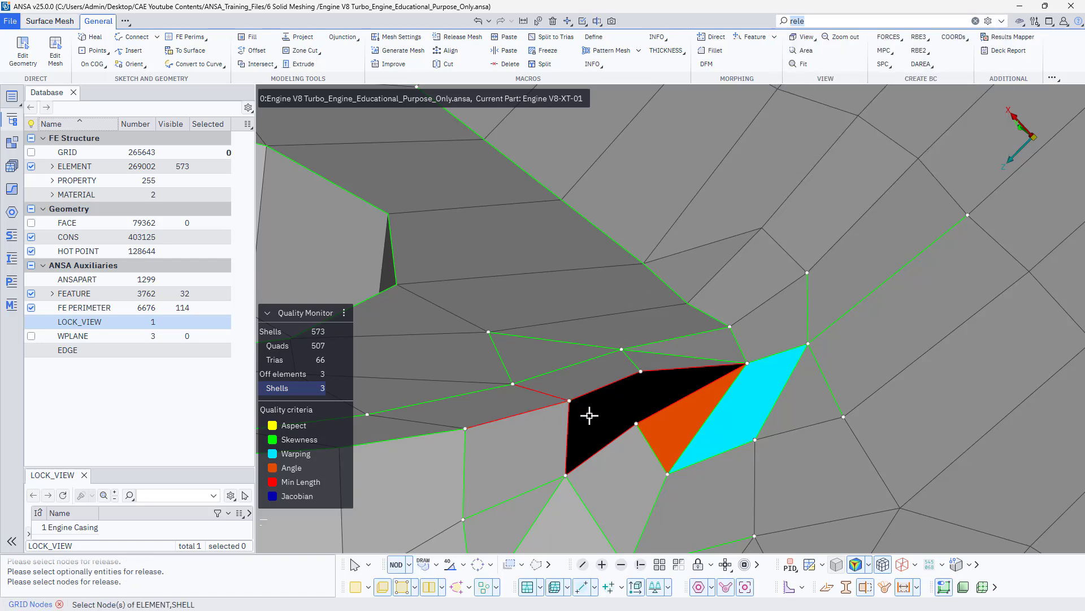
pyautogui.click(23, 49)
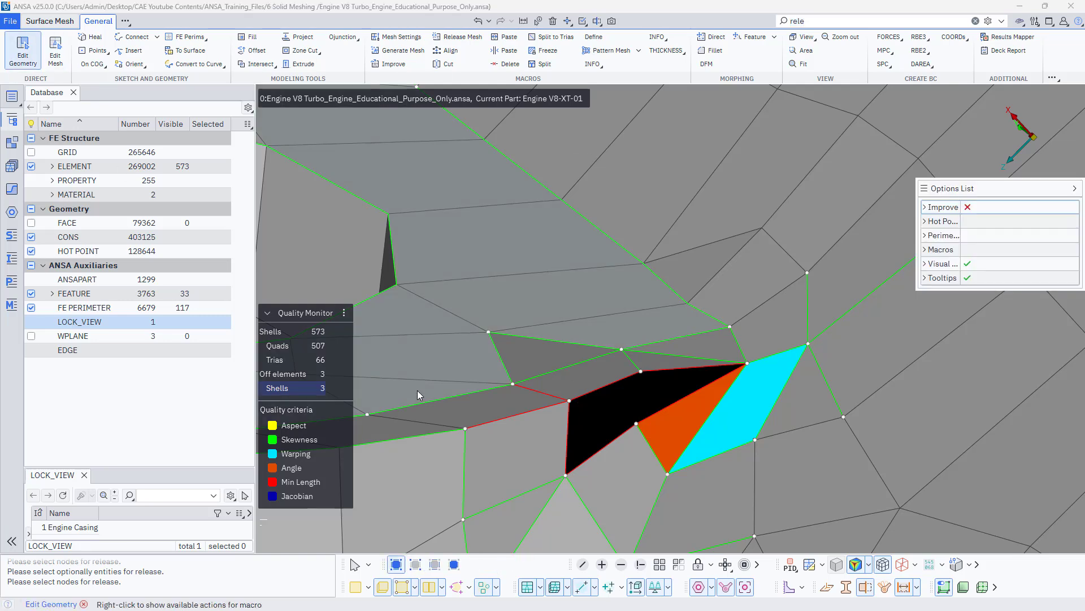
pyautogui.click(549, 390)
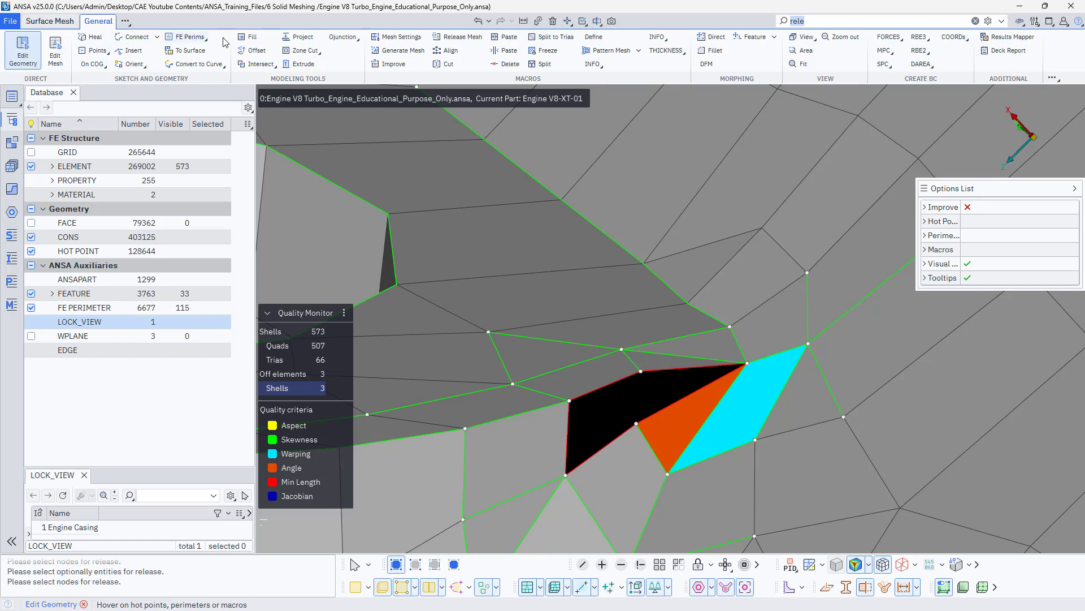
# Fill the remaining open gap with new shell elements bounded by its free edges
pyautogui.click(249, 37)
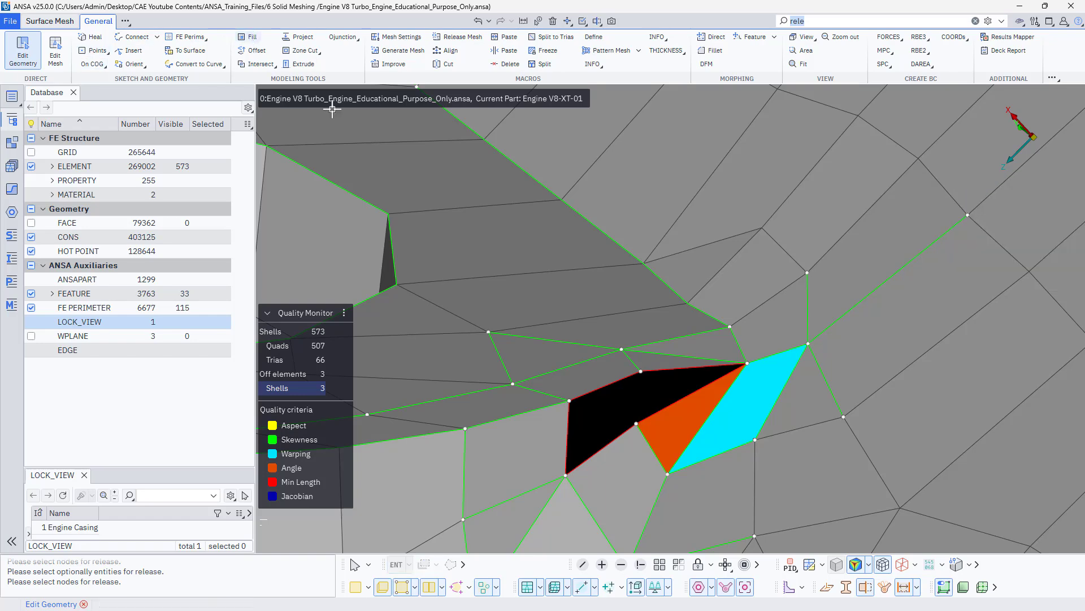
pyautogui.click(620, 414)
pyautogui.keyDown('ctrl'); pyautogui.moveTo(620, 414); pyautogui.dragTo(639, 386); pyautogui.keyUp('ctrl')
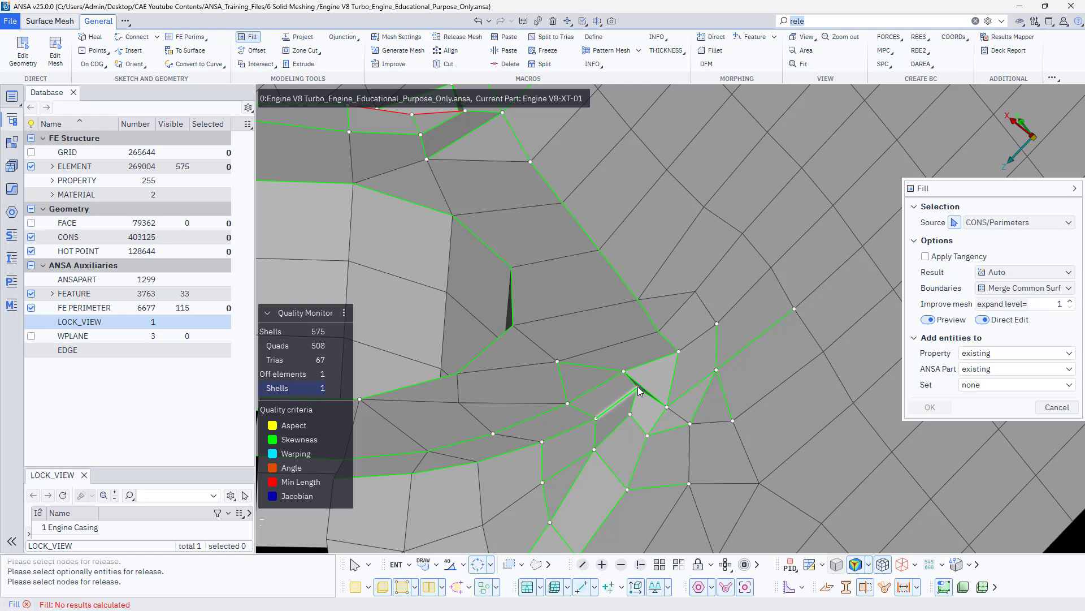
# Try to cut the filled patch toward its far corner node, and turn on Improve for geometry edits
pyautogui.click(22, 52)
pyautogui.moveTo(638, 388); pyautogui.dragTo(677, 350)
pyautogui.scroll(4, 632, 385)
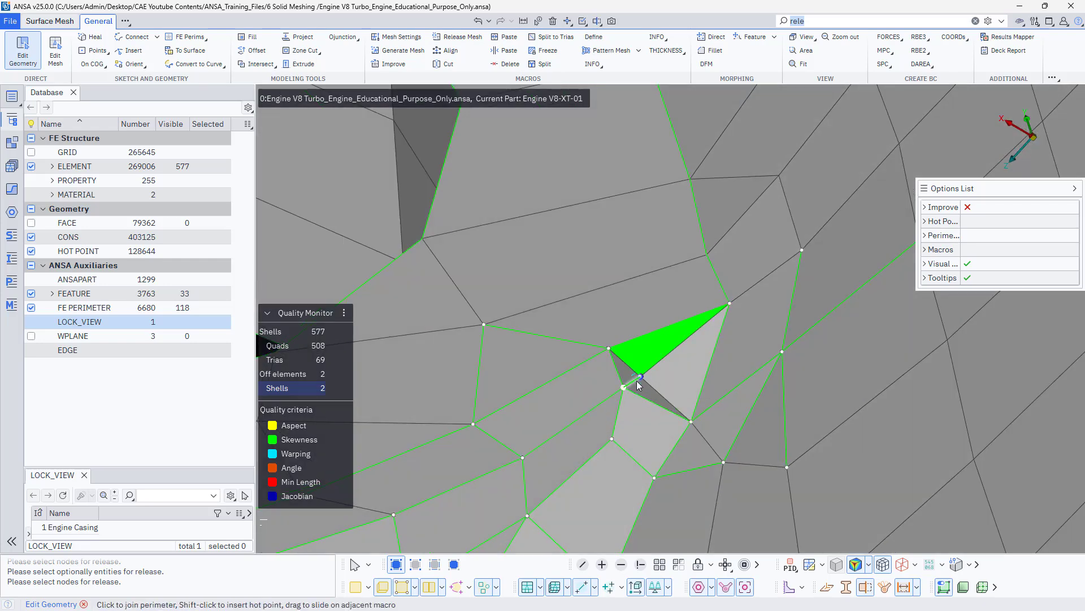
pyautogui.click(968, 208)
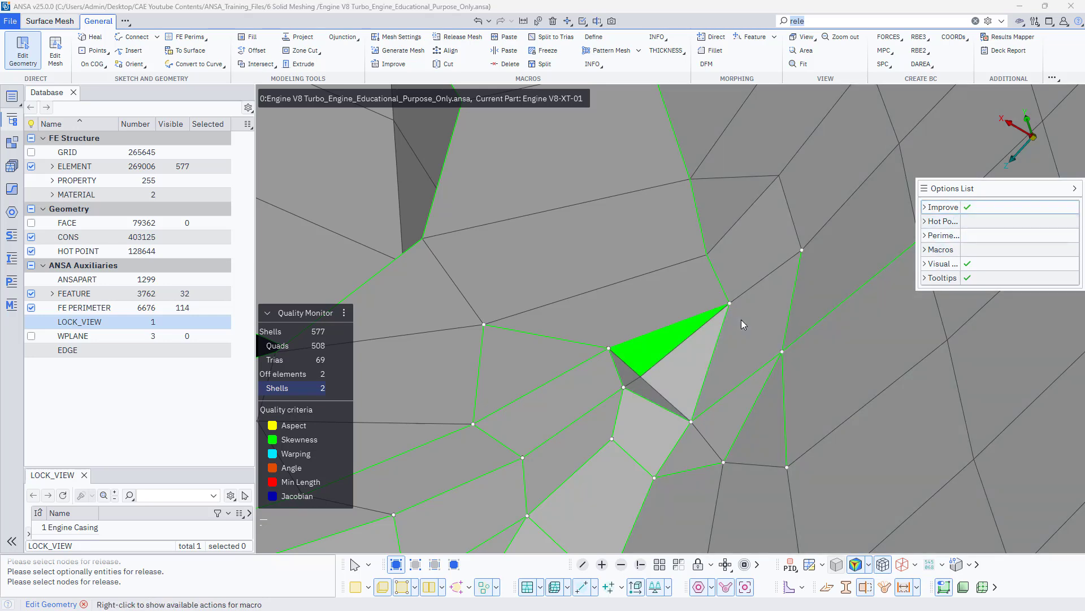
pyautogui.middleClick(700, 346)
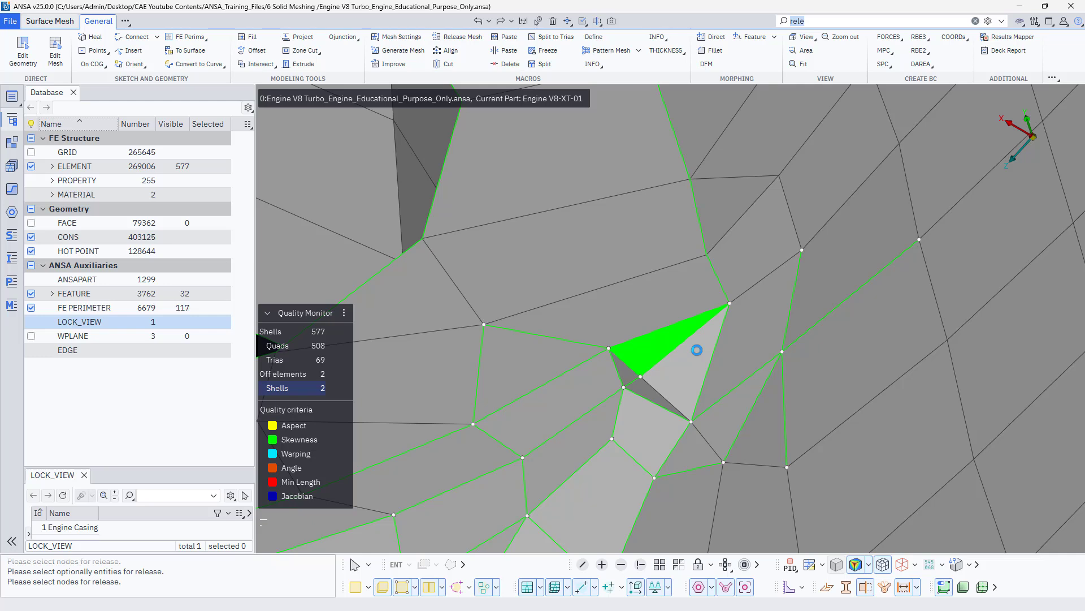
pyautogui.hotkey('ctrl', 'z')
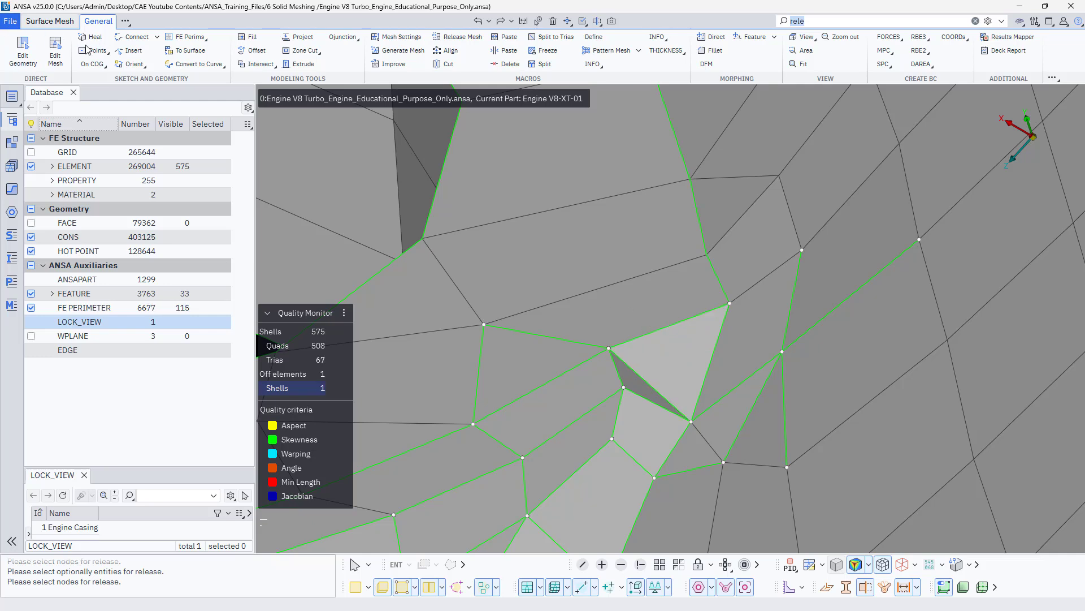
# Cut the filled patch from the sliver's inner node to the far corner node, and join surplus perimeters beside it
pyautogui.click(21, 56)
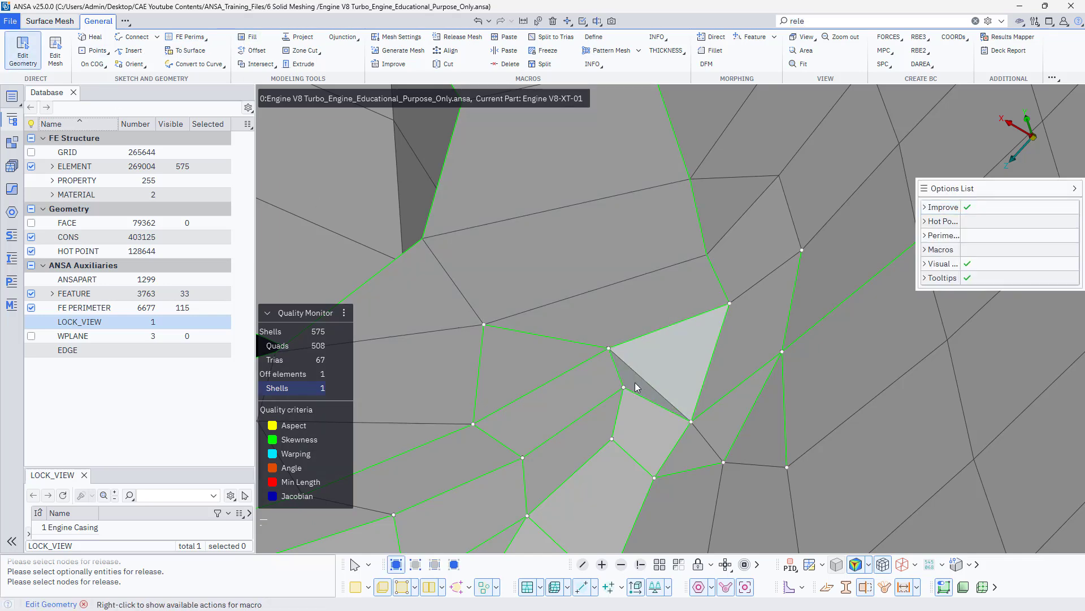
pyautogui.moveTo(623, 387); pyautogui.dragTo(729, 304)
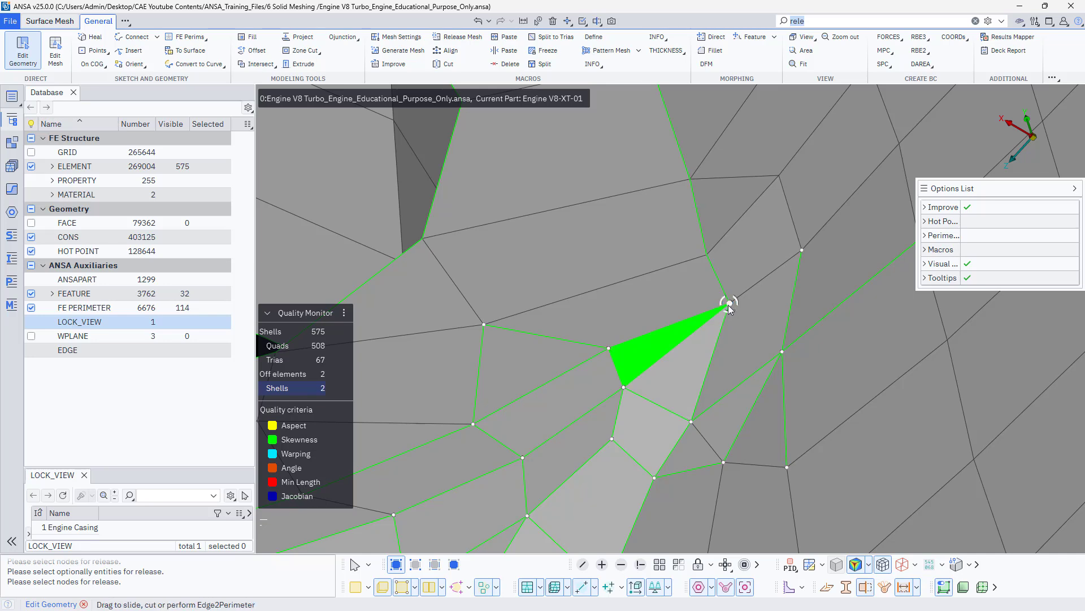
pyautogui.click(587, 352)
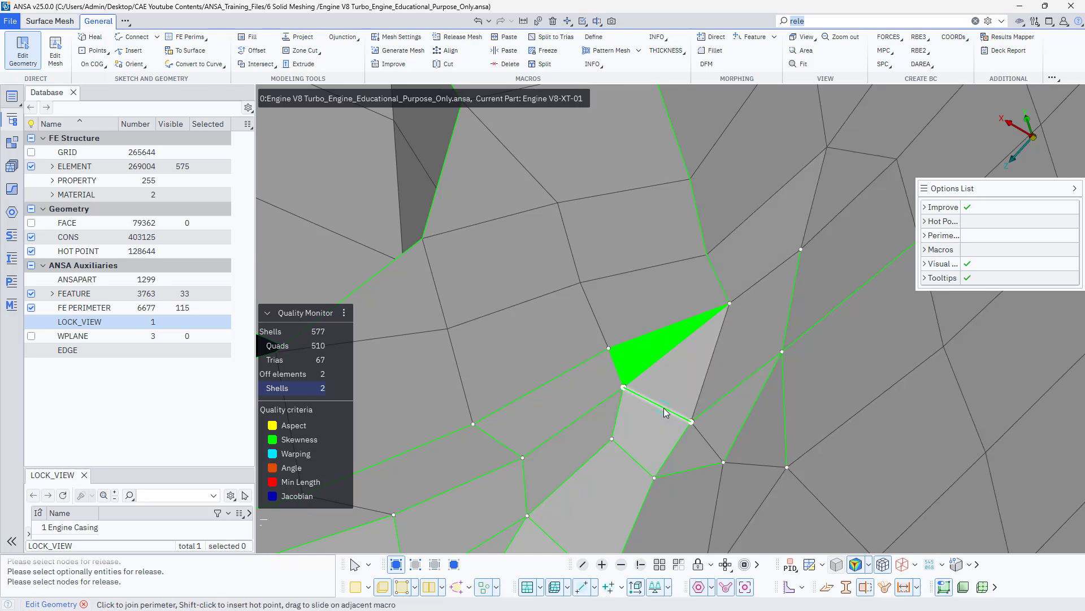
pyautogui.click(631, 456)
pyautogui.keyDown('ctrl'); pyautogui.moveTo(670, 419); pyautogui.dragTo(764, 425); pyautogui.keyUp('ctrl')
pyautogui.click(731, 396)
pyautogui.scroll(-3, 733, 396)
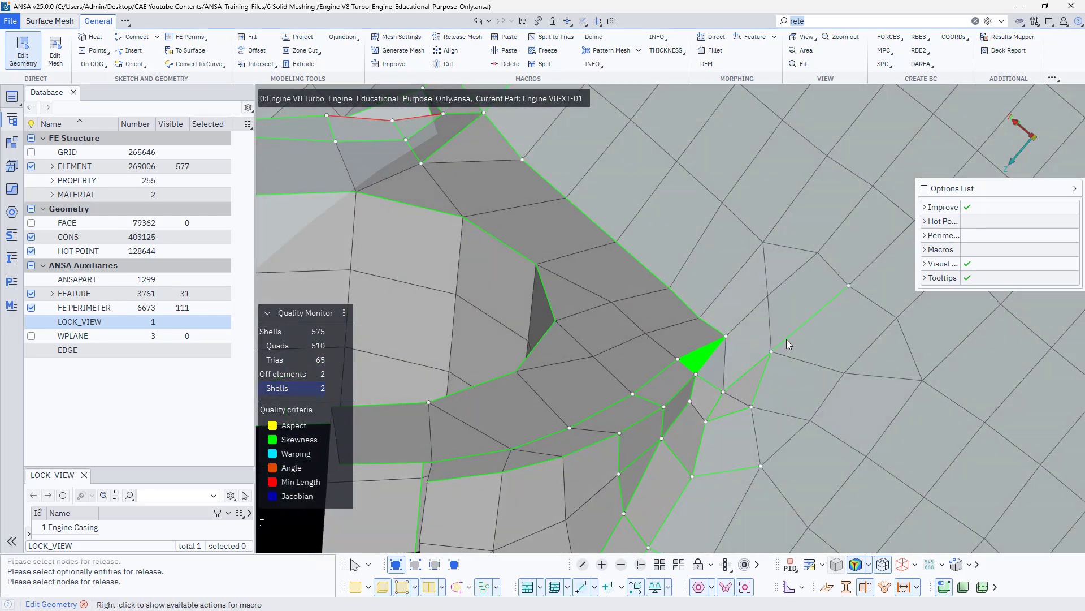
# Join the surplus perimeter edges on the flat casing face and the side wall around the repaired corner
pyautogui.click(787, 339)
pyautogui.click(758, 378)
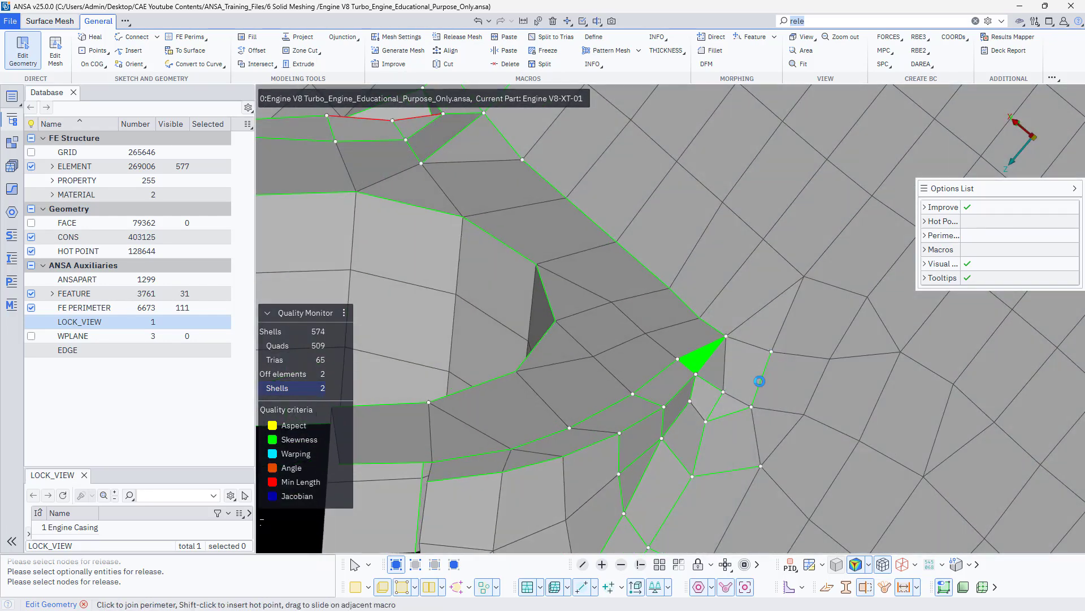
pyautogui.click(739, 468)
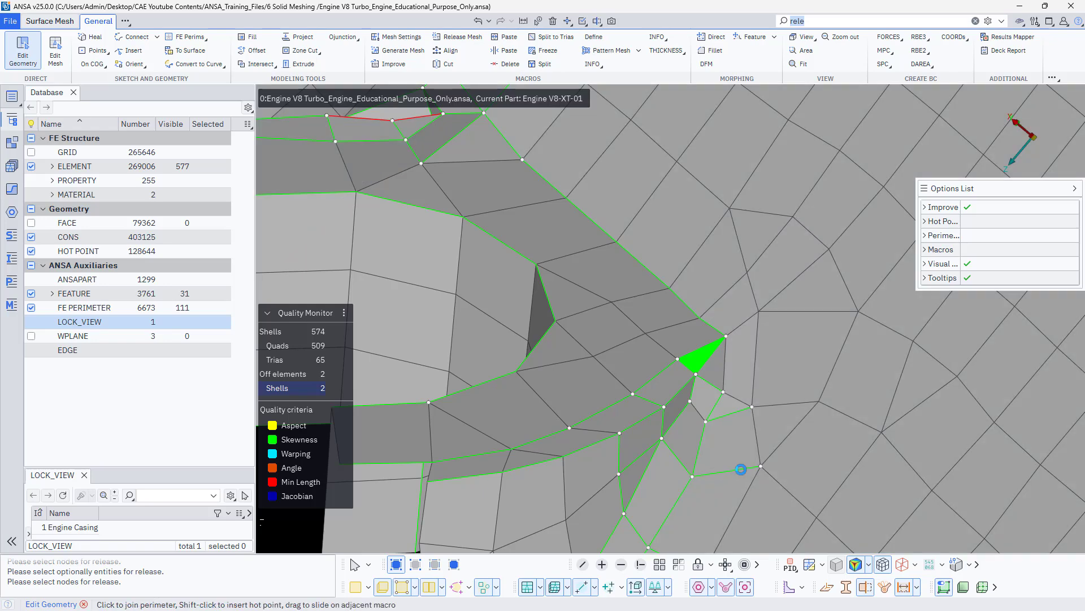
pyautogui.click(734, 413)
pyautogui.keyDown('ctrl'); pyautogui.moveTo(643, 479); pyautogui.dragTo(613, 470); pyautogui.keyUp('ctrl')
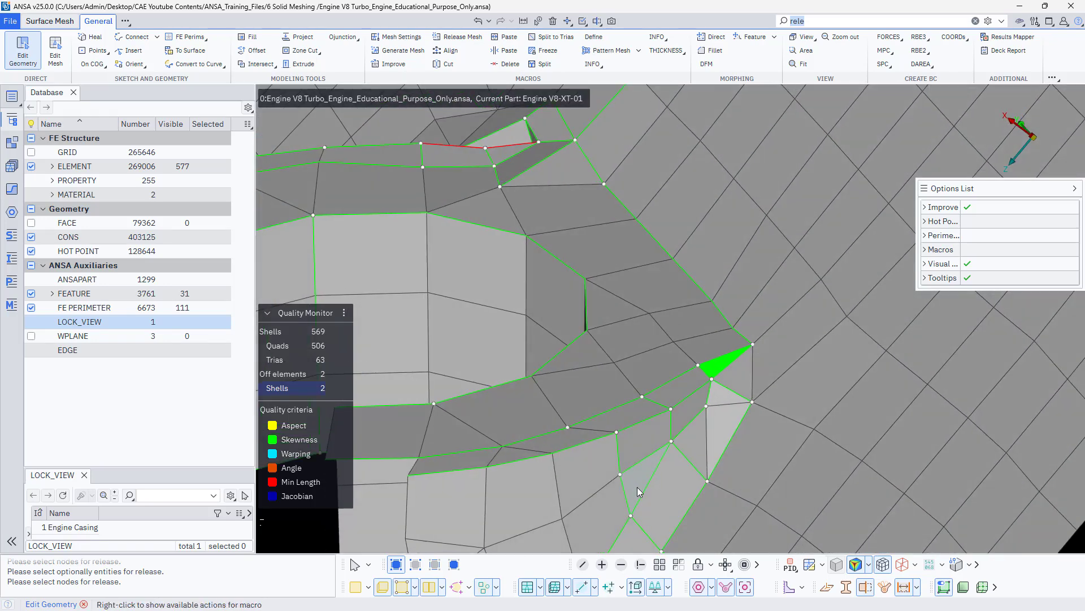
pyautogui.click(626, 494)
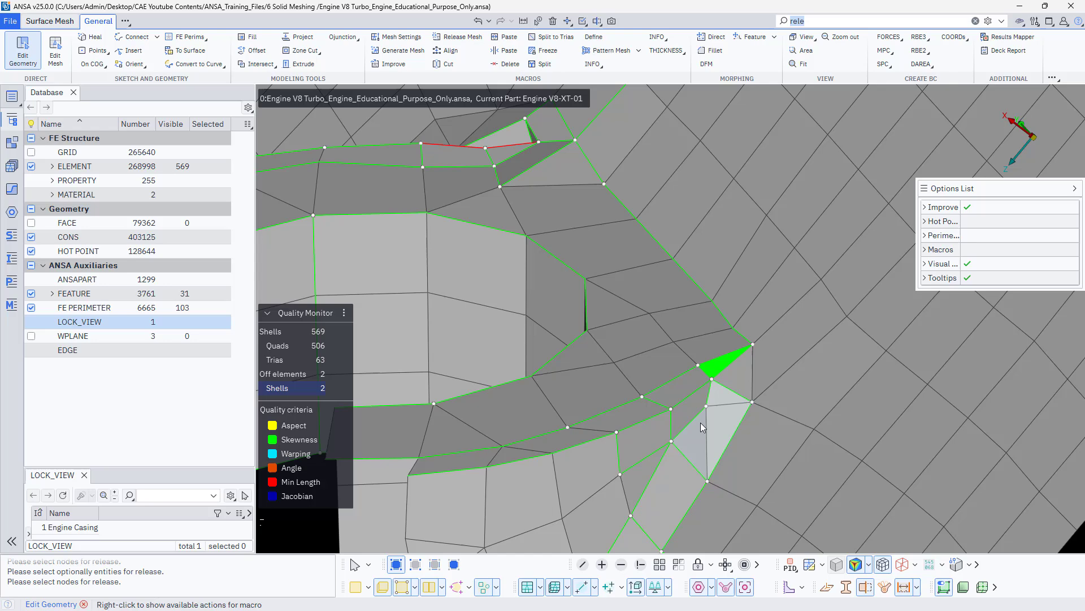
pyautogui.click(634, 457)
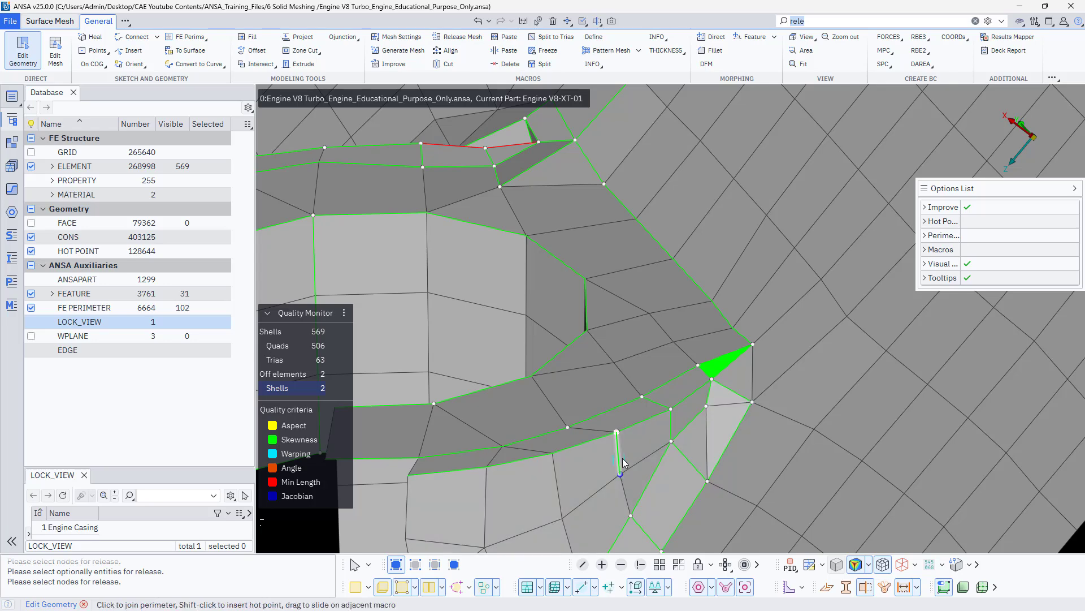
# Try to join another perimeter edge between the narrow side-wall shells below the repaired corner
pyautogui.click(683, 432)
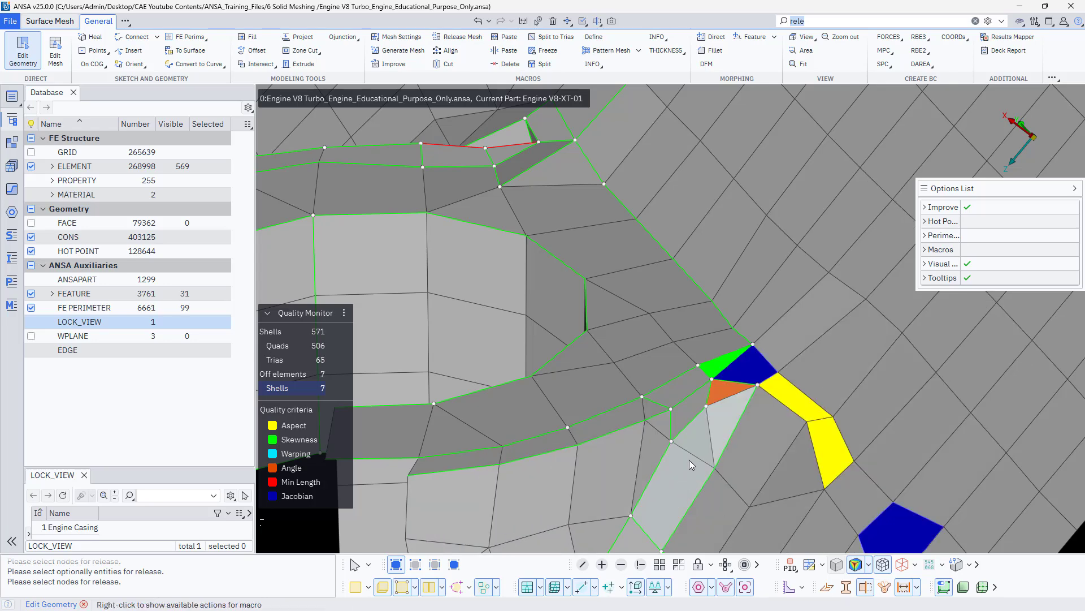
pyautogui.click(687, 467)
pyautogui.press('Escape')
pyautogui.hotkey('ctrl', 'z')
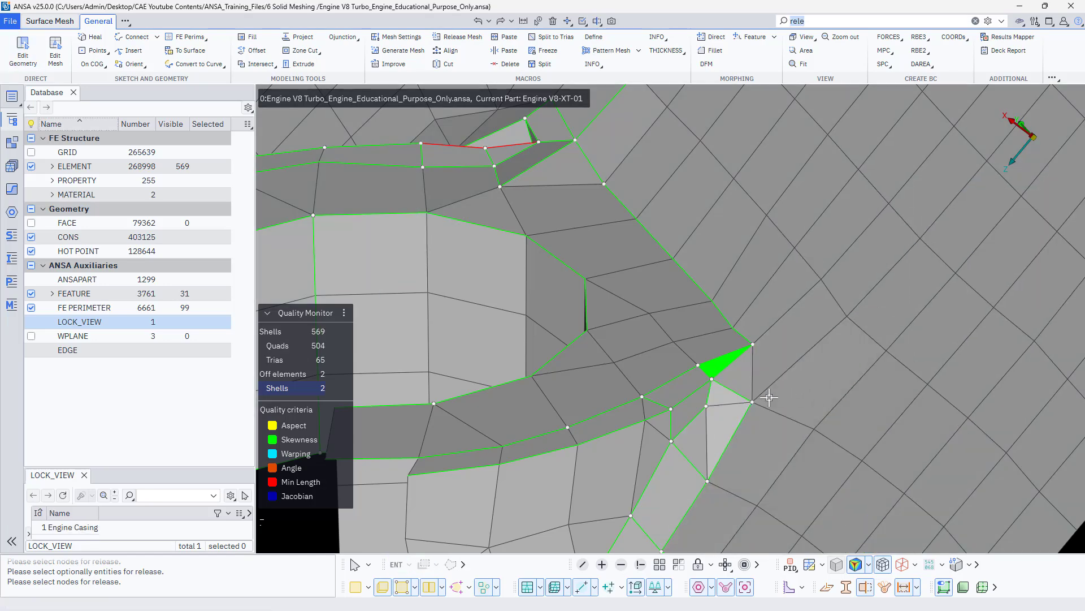
# Join the perimeters bordering the skewed tria, and split the edge of the adjoining Jacobian-failing quad with Edit Mesh
pyautogui.keyDown('ctrl'); pyautogui.moveTo(709, 432); pyautogui.dragTo(731, 405); pyautogui.keyUp('ctrl')
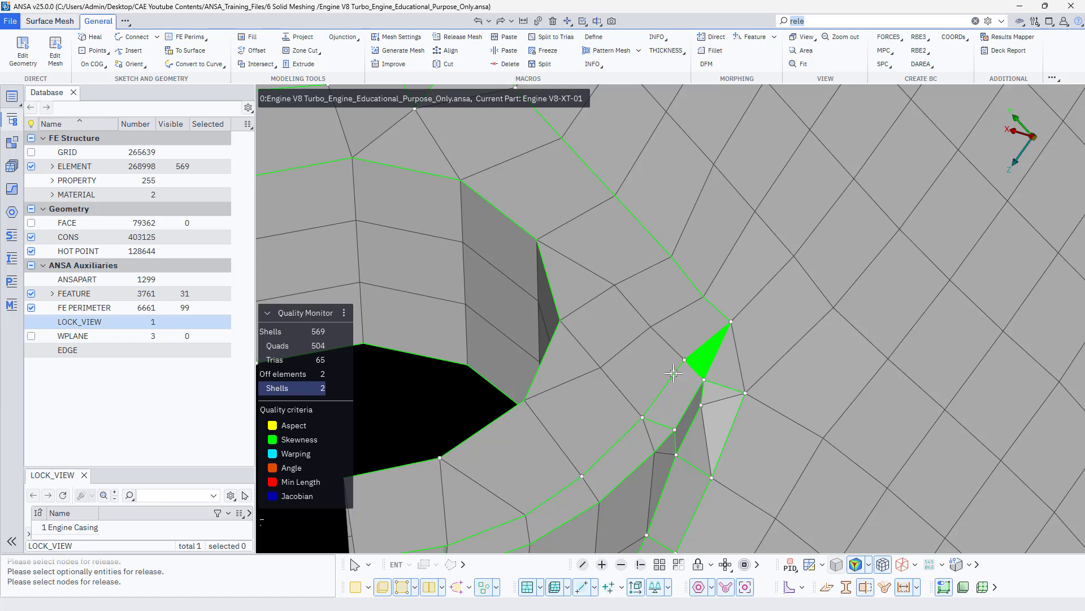
pyautogui.keyDown('ctrl'); pyautogui.moveTo(674, 373); pyautogui.dragTo(704, 380); pyautogui.keyUp('ctrl')
pyautogui.click(55, 61)
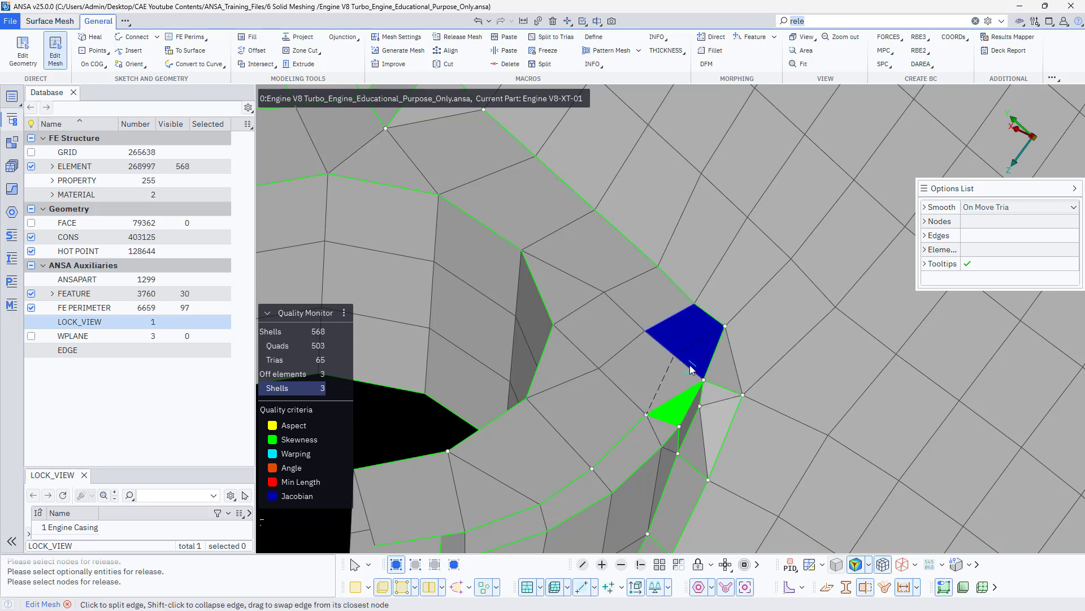
pyautogui.click(690, 364)
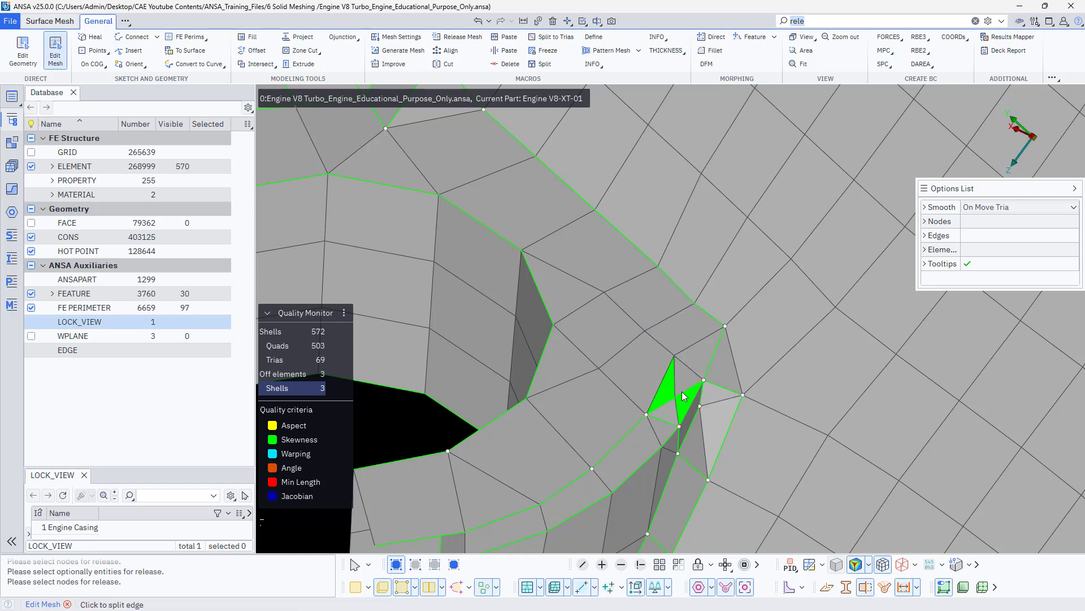
pyautogui.moveTo(675, 397)
pyautogui.mouseDown()
pyautogui.moveTo(647, 415)
pyautogui.moveTo(645, 387)
pyautogui.moveTo(632, 392)
pyautogui.moveTo(671, 400)
pyautogui.mouseUp()
# Merge the angle-failing tria and the adjoining skewed tria into one quad by removing their shared edge
pyautogui.scroll(4, 687, 391)
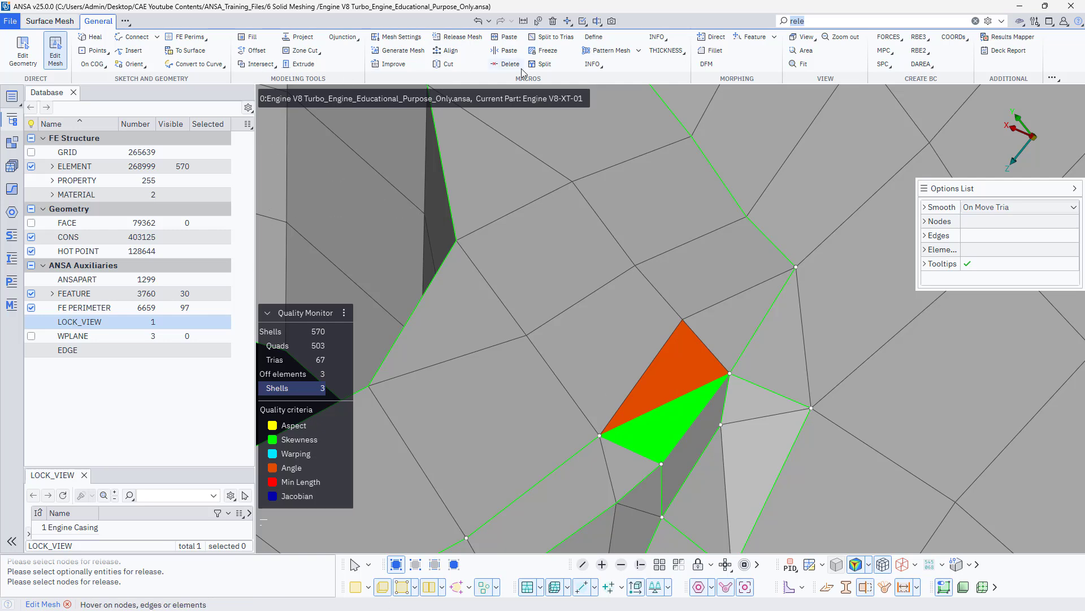
pyautogui.click(545, 64)
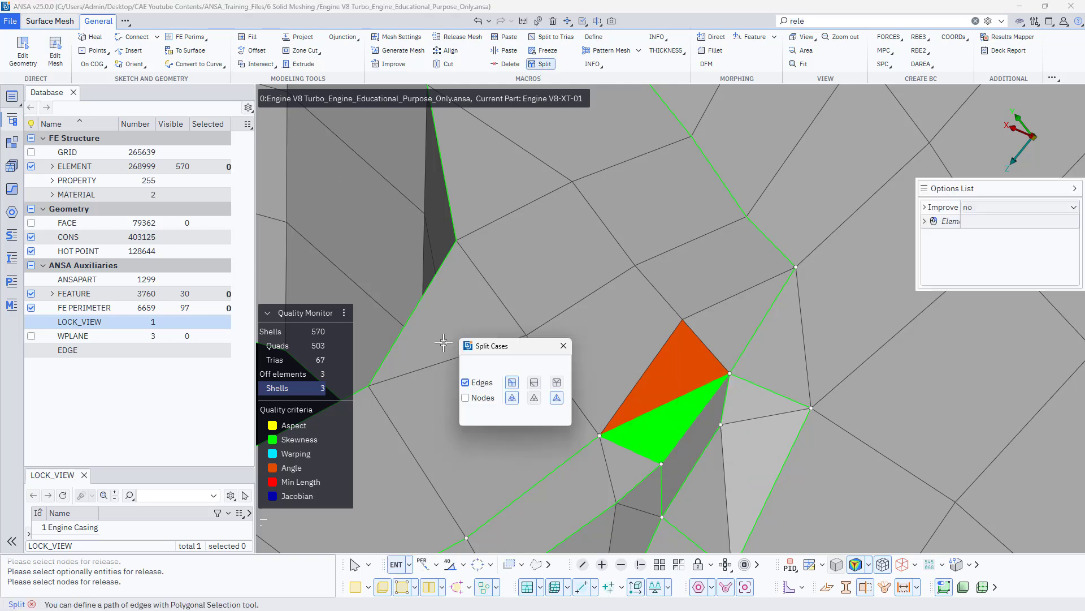
pyautogui.click(663, 402)
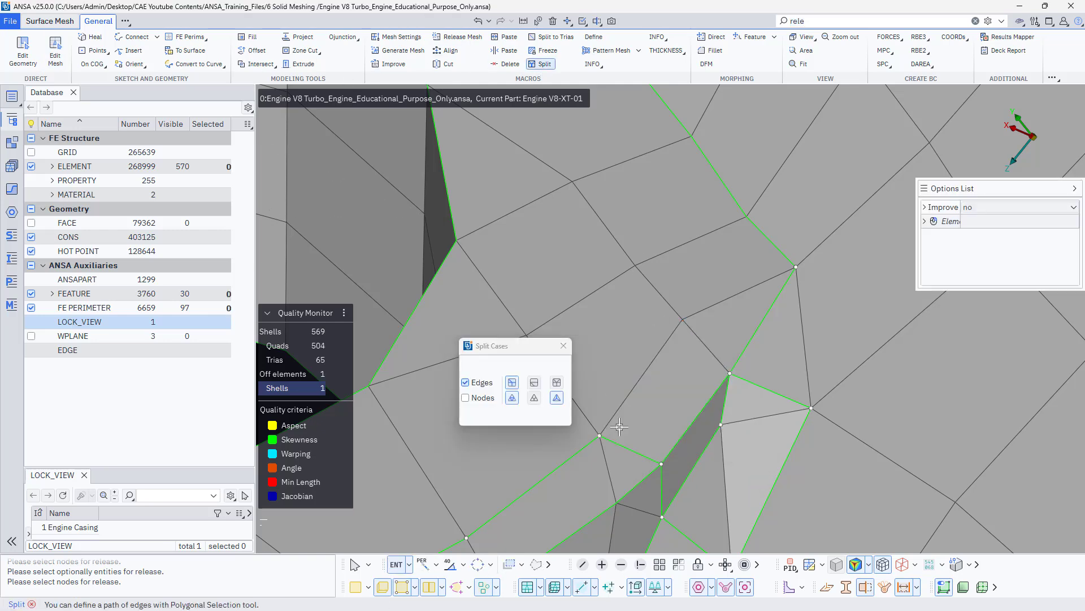
pyautogui.click(565, 345)
pyautogui.scroll(-2, 661, 406)
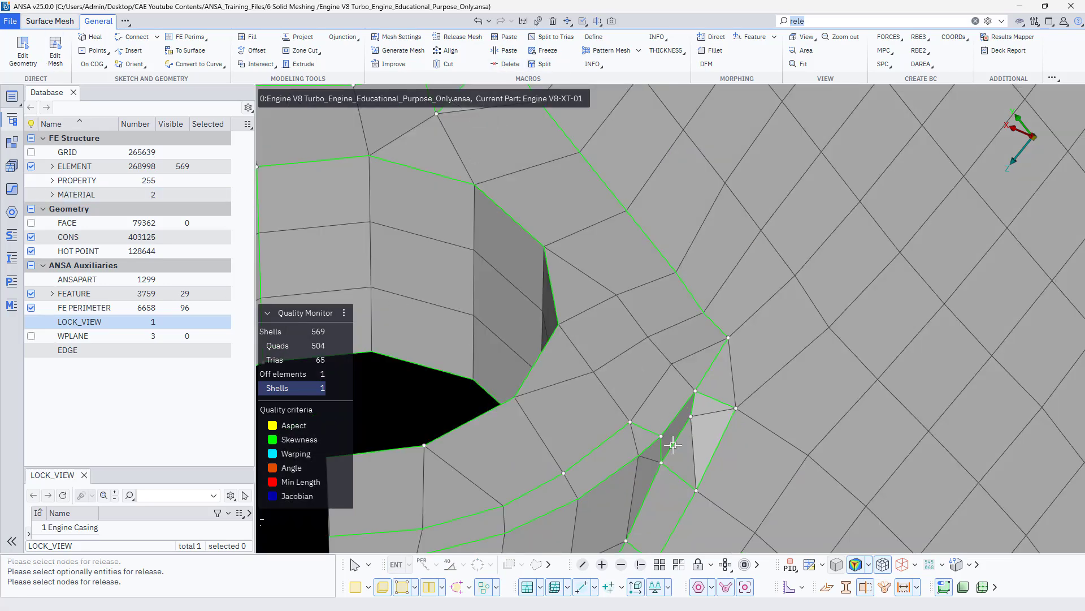
# Fill the small hole bordering the Jacobian-failing quad from its boundary perimeters, merging common surfaces and keeping the existing property and part
pyautogui.scroll(-3, 719, 430)
pyautogui.moveTo(688, 440)
pyautogui.keyDown('ctrl'); pyautogui.mouseDown()
pyautogui.moveTo(687, 390)
pyautogui.moveTo(697, 406)
pyautogui.moveTo(686, 383)
pyautogui.moveTo(724, 394)
pyautogui.moveTo(668, 435)
pyautogui.mouseUp(); pyautogui.keyUp('ctrl')
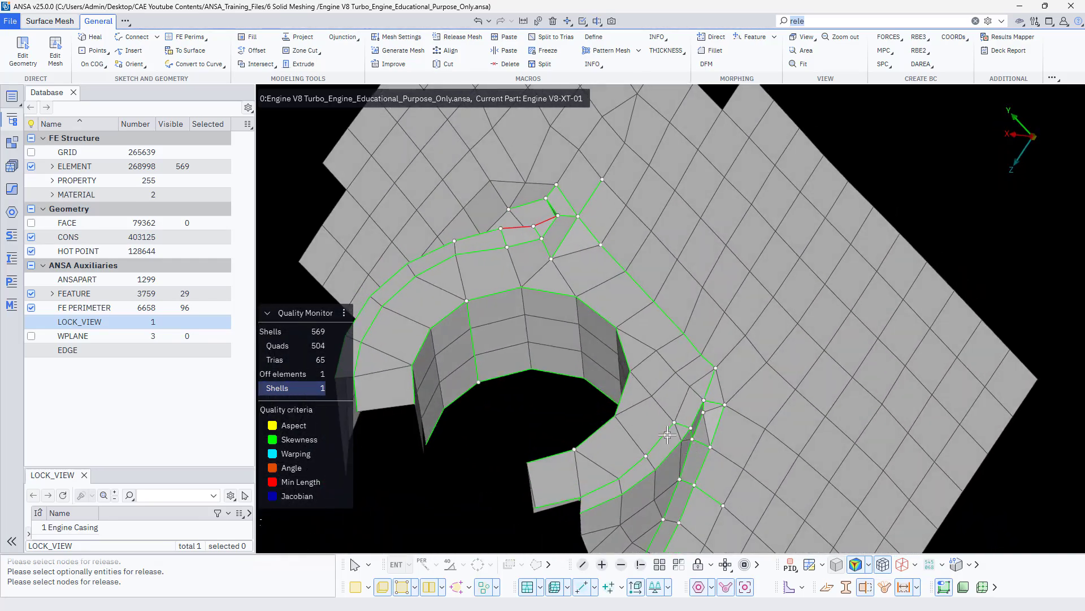
pyautogui.keyDown('ctrl'); pyautogui.moveTo(558, 243); pyautogui.dragTo(663, 442, button='middle'); pyautogui.keyUp('ctrl')
pyautogui.scroll(4, 665, 432)
pyautogui.moveTo(678, 421)
pyautogui.keyDown('ctrl'); pyautogui.mouseDown()
pyautogui.moveTo(763, 458)
pyautogui.moveTo(638, 489)
pyautogui.moveTo(741, 421)
pyautogui.moveTo(715, 407)
pyautogui.moveTo(693, 416)
pyautogui.mouseUp(); pyautogui.keyUp('ctrl')
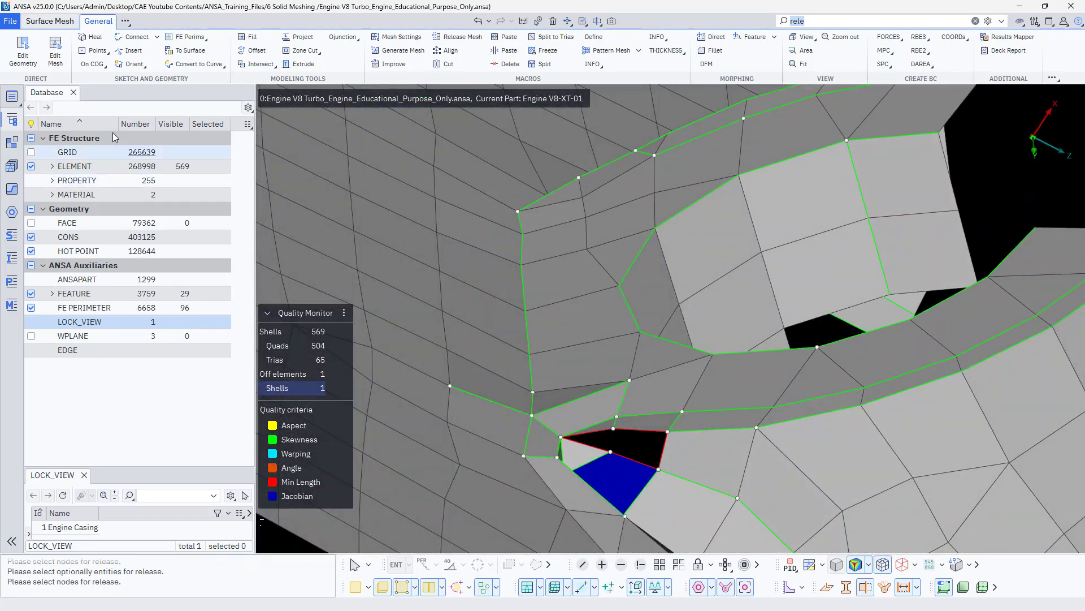
pyautogui.click(250, 39)
pyautogui.click(625, 457)
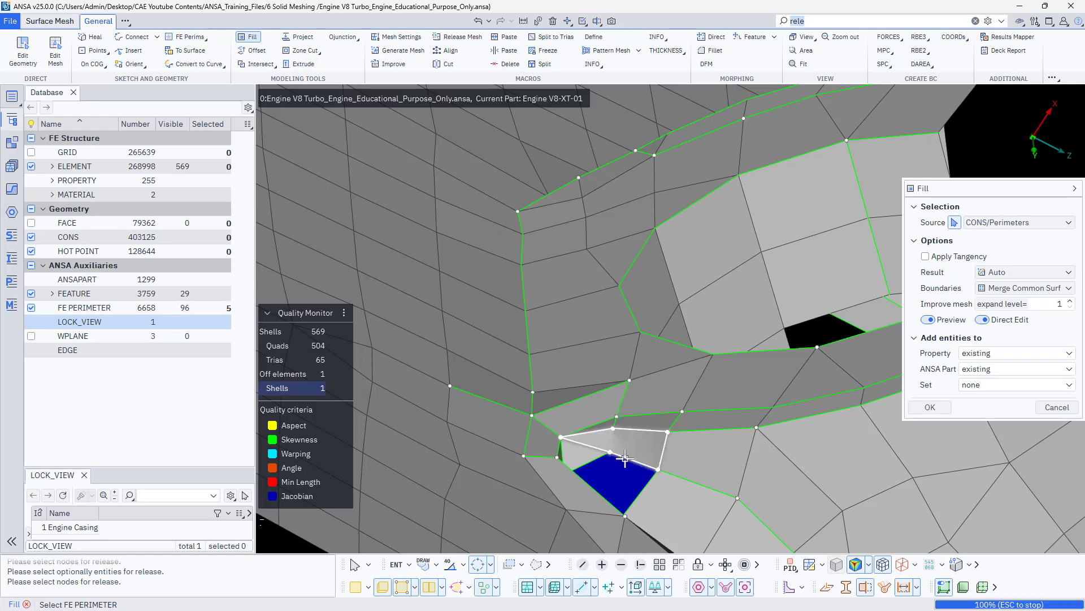
pyautogui.moveTo(618, 484)
pyautogui.keyDown('ctrl'); pyautogui.mouseDown()
pyautogui.moveTo(630, 430)
pyautogui.moveTo(622, 509)
pyautogui.moveTo(619, 471)
pyautogui.mouseUp(); pyautogui.keyUp('ctrl')
pyautogui.click(650, 486)
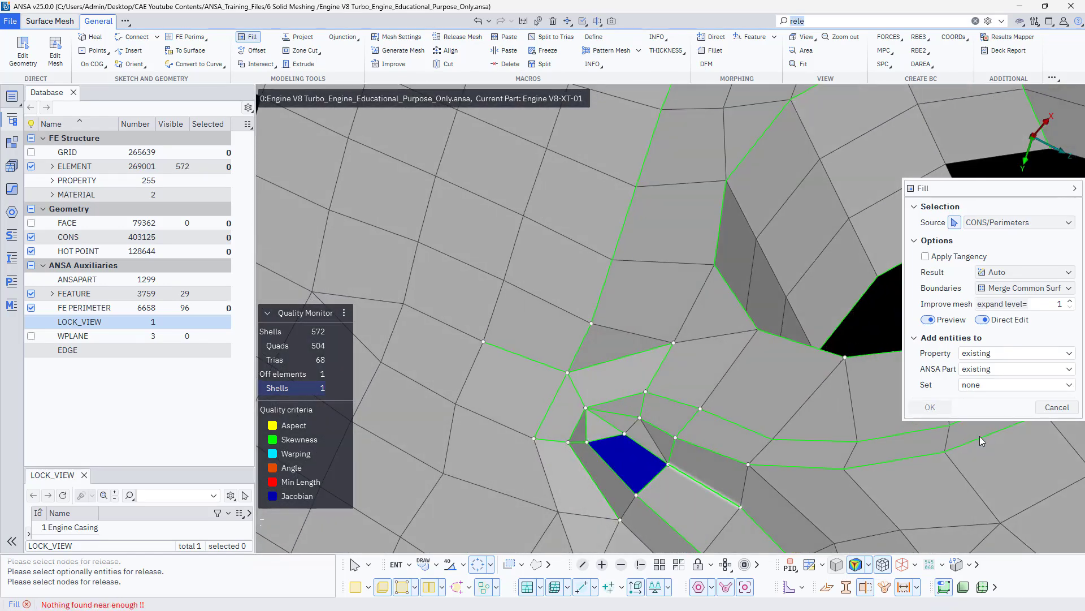
pyautogui.click(1057, 407)
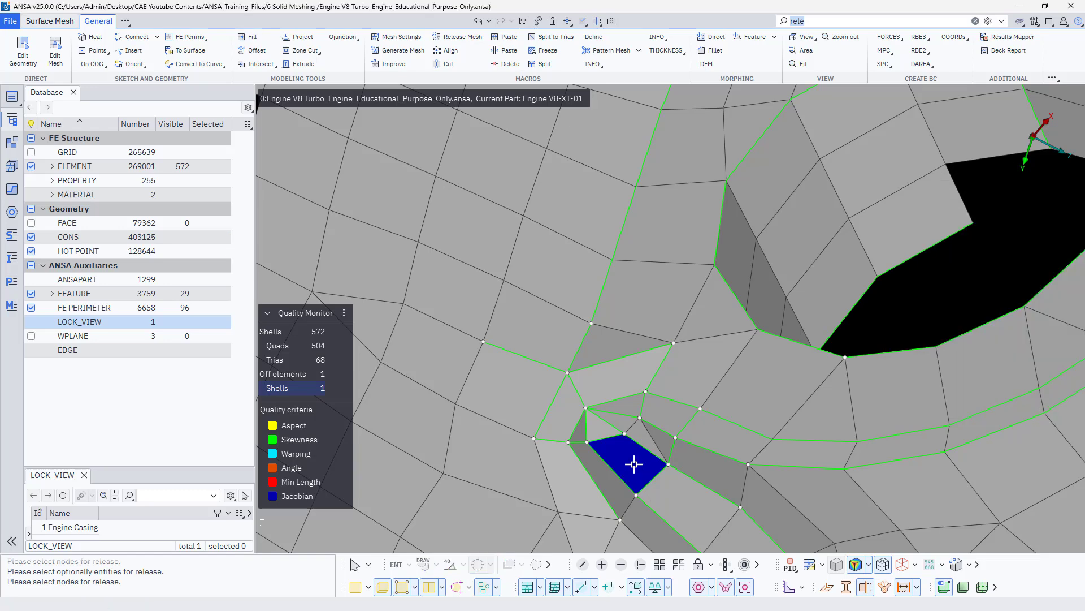
# Join the trias beside the Jacobian-failing quad with Edit Mesh, and reconstruct the off-quality shells there with Mesh Brush
pyautogui.click(54, 50)
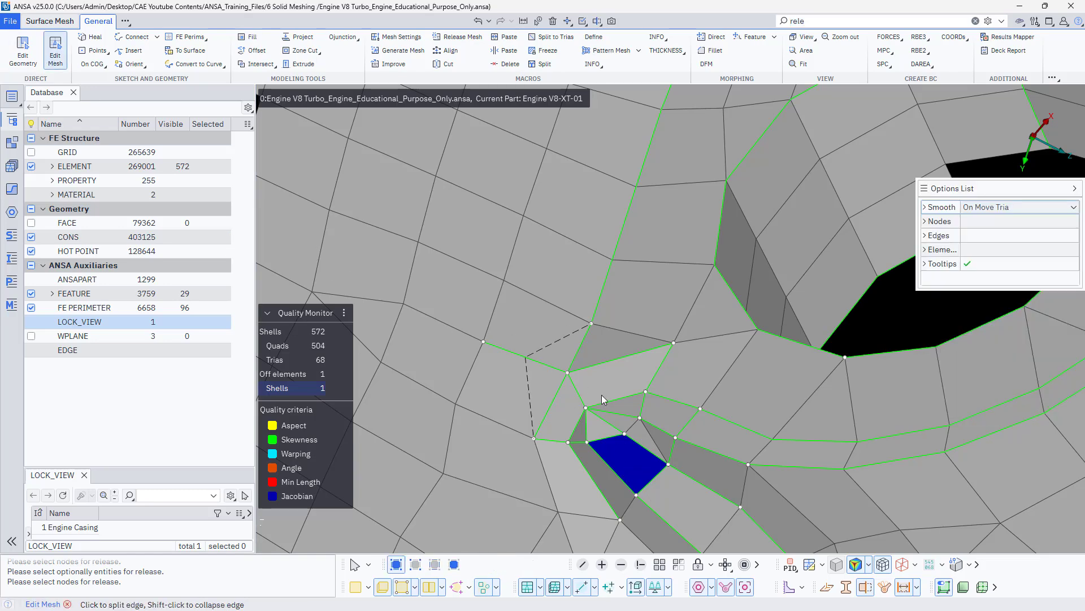
pyautogui.click(652, 439)
pyautogui.rightClick(643, 452)
pyautogui.click(670, 507)
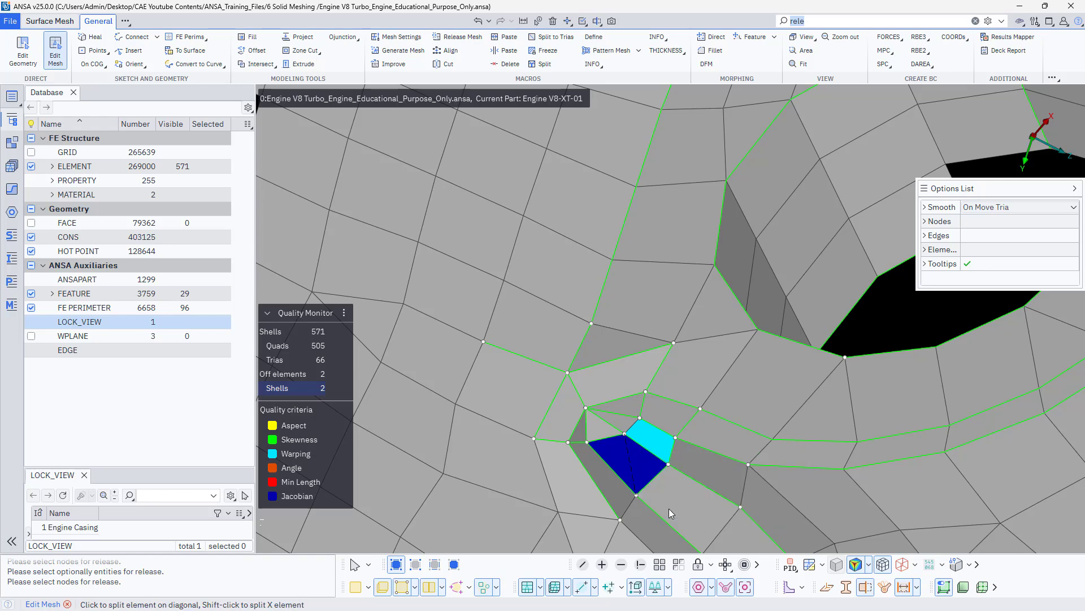
pyautogui.scroll(-10, 457, 341)
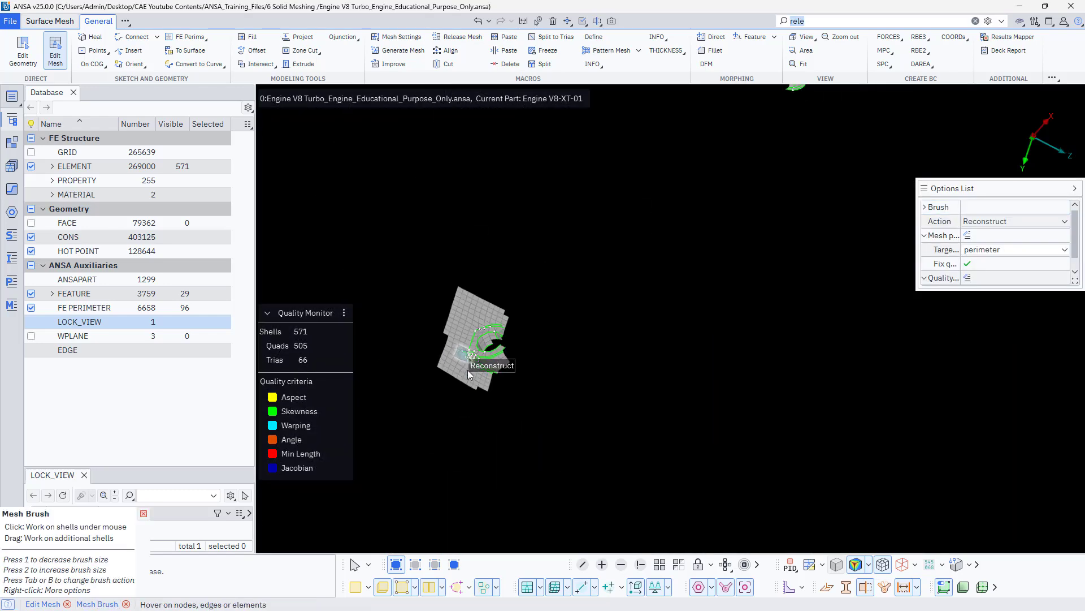
# Show all entities of the engine casing and replace the quality-coloured display with the two-tone shell-side shading, leaving the mesh editing tools
pyautogui.click(660, 565)
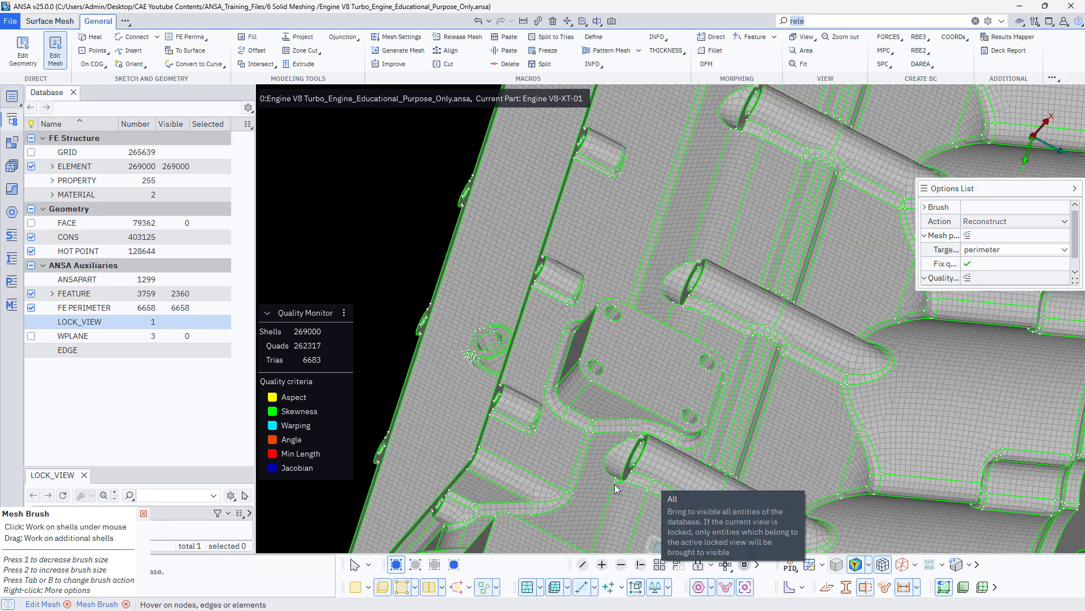
pyautogui.scroll(-5, 548, 404)
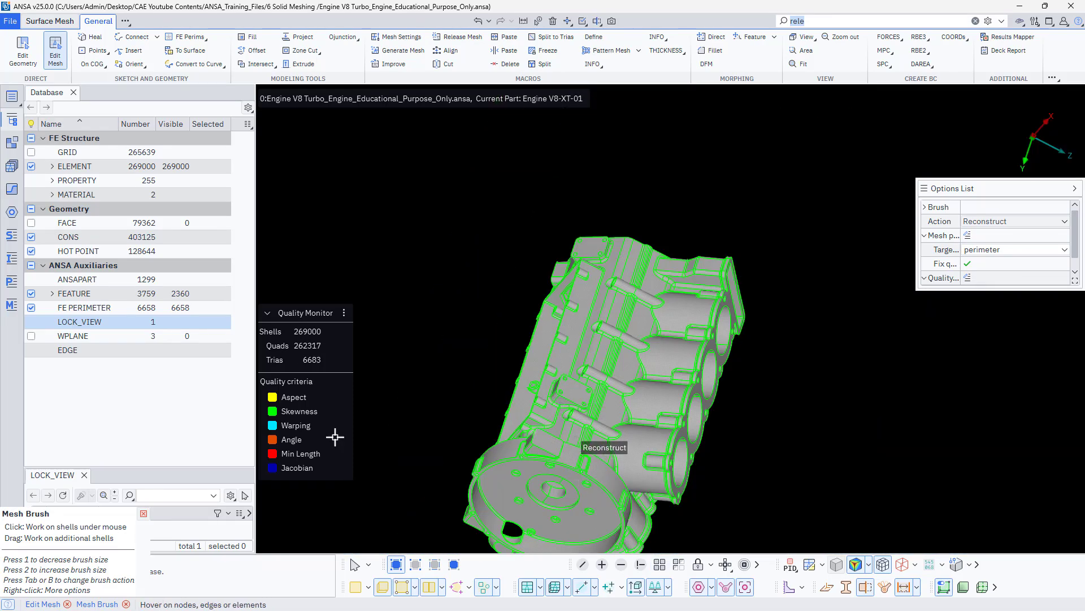
pyautogui.click(837, 564)
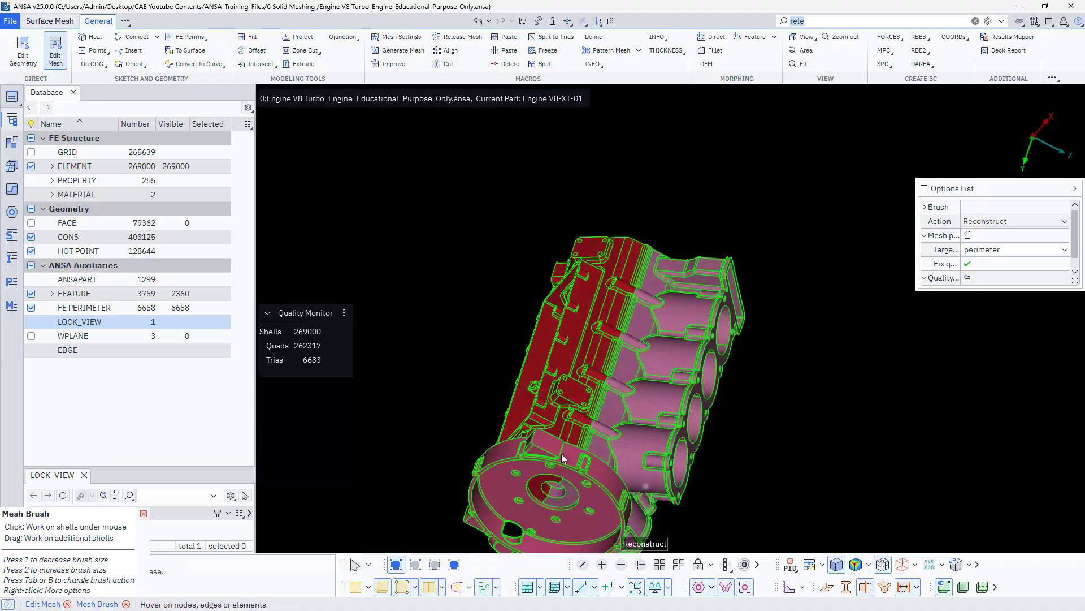
pyautogui.scroll(5, 604, 435)
pyautogui.moveTo(604, 434)
pyautogui.keyDown('ctrl'); pyautogui.mouseDown()
pyautogui.moveTo(596, 523)
pyautogui.moveTo(656, 556)
pyautogui.moveTo(669, 596)
pyautogui.moveTo(737, 604)
pyautogui.moveTo(619, 457)
pyautogui.mouseUp(); pyautogui.keyUp('ctrl')
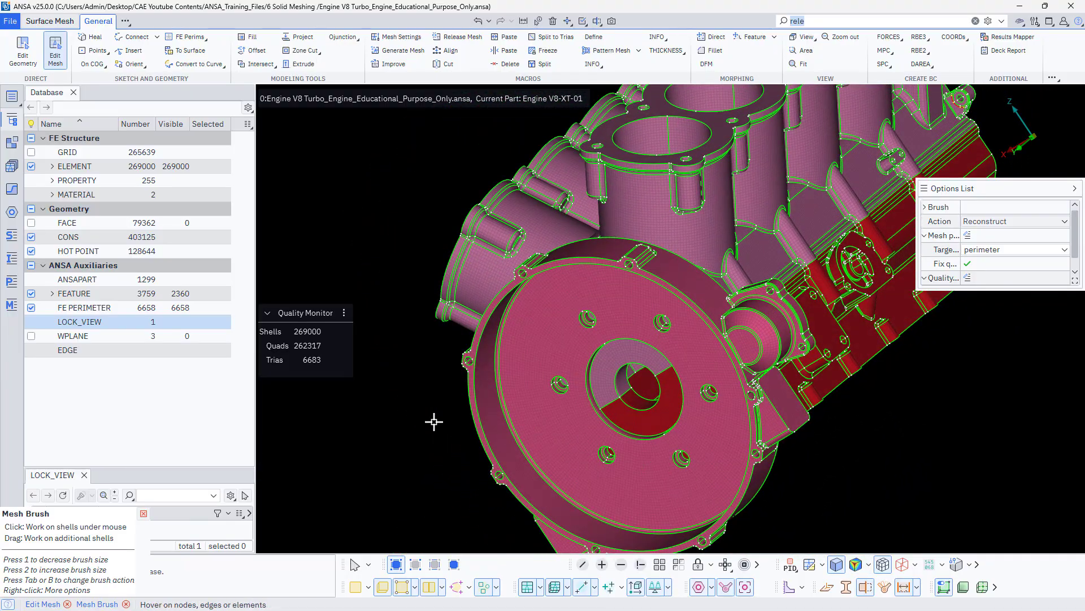
pyautogui.scroll(-5, 592, 311)
pyautogui.scroll(8, 567, 325)
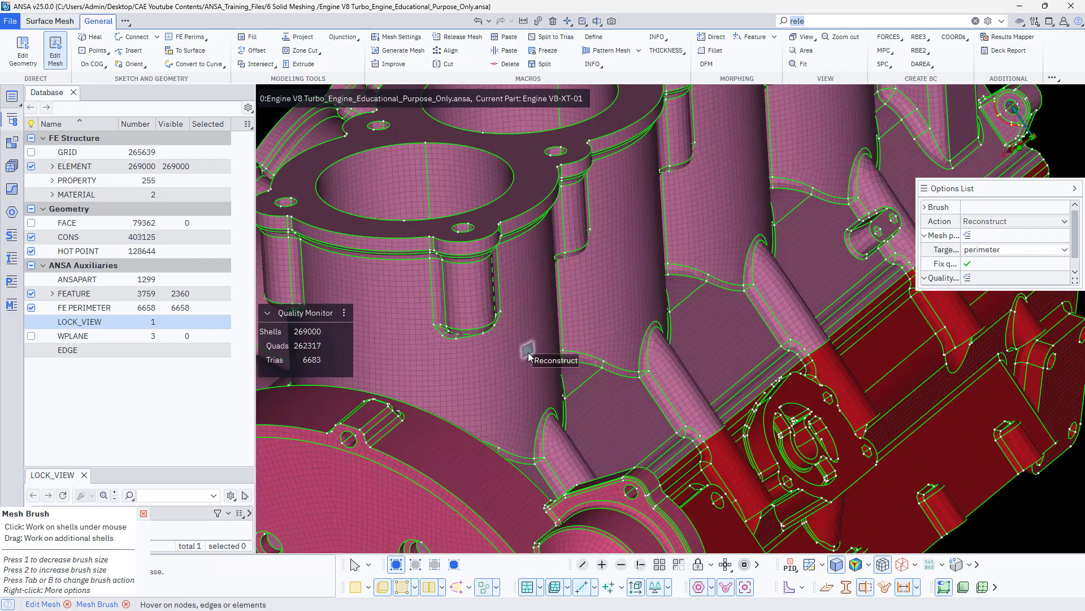
pyautogui.press('Escape')
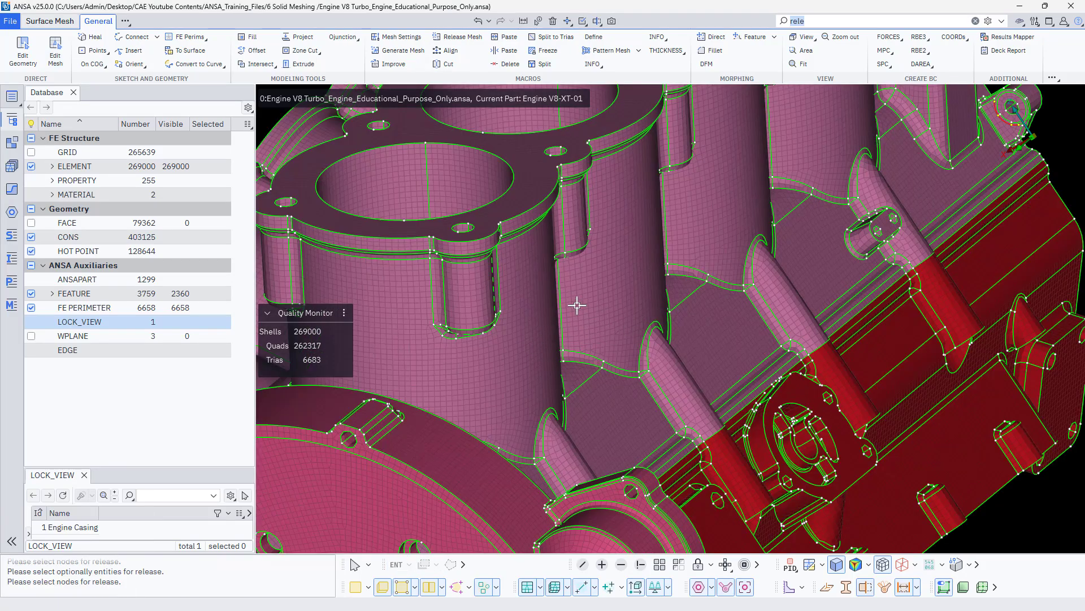
pyautogui.scroll(-5, 578, 305)
pyautogui.scroll(4, 452, 322)
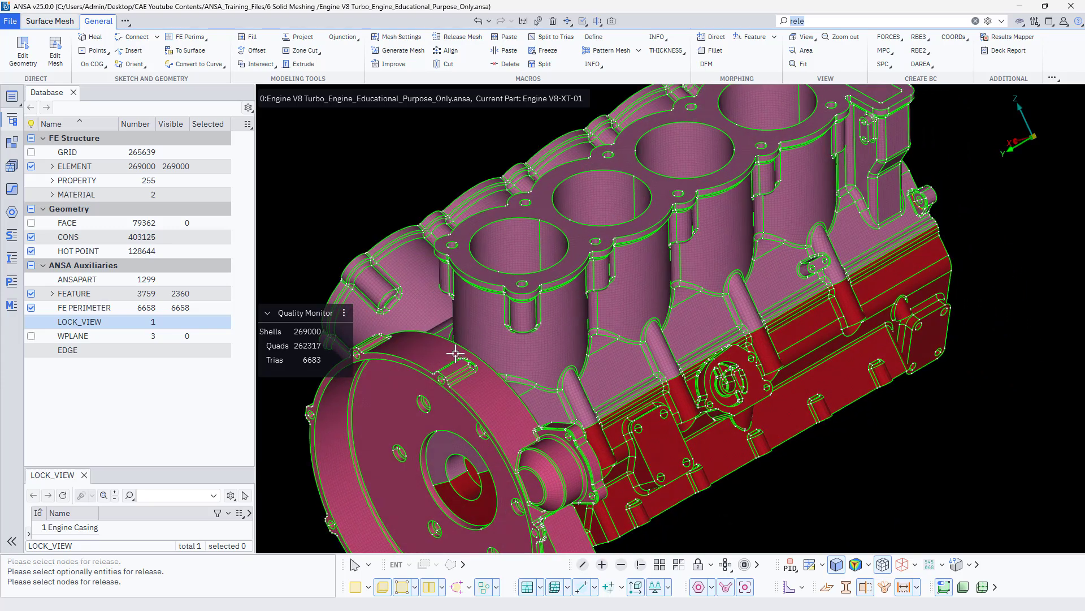
# Convert all visible casing shells to trias with Split to Trias, using the Oriented and Hybrid quad options
pyautogui.click(818, 23)
pyautogui.write('spli')
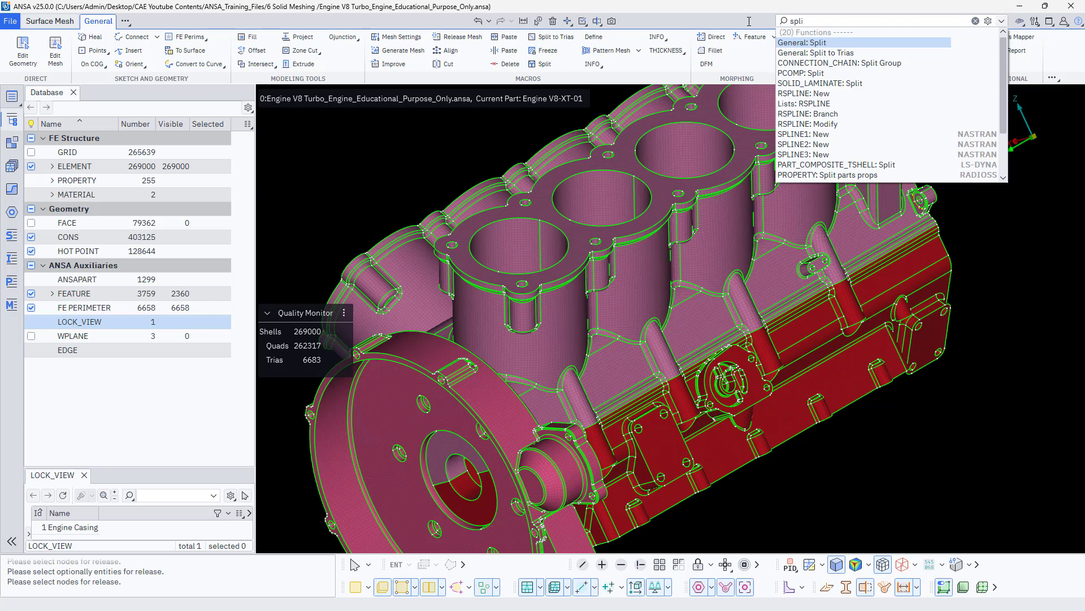
pyautogui.click(806, 52)
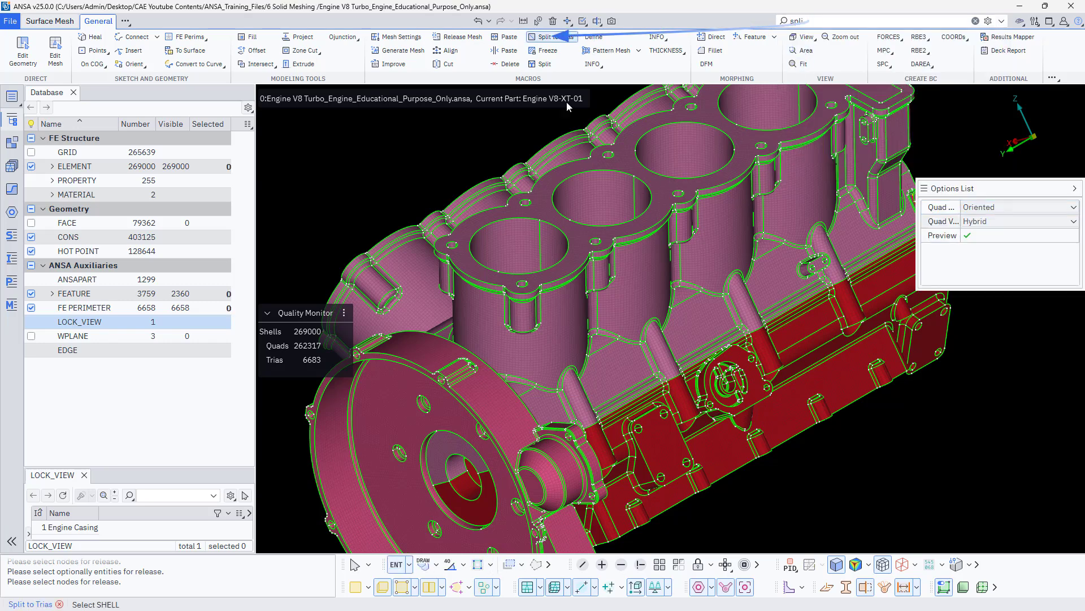
pyautogui.scroll(-5, 562, 250)
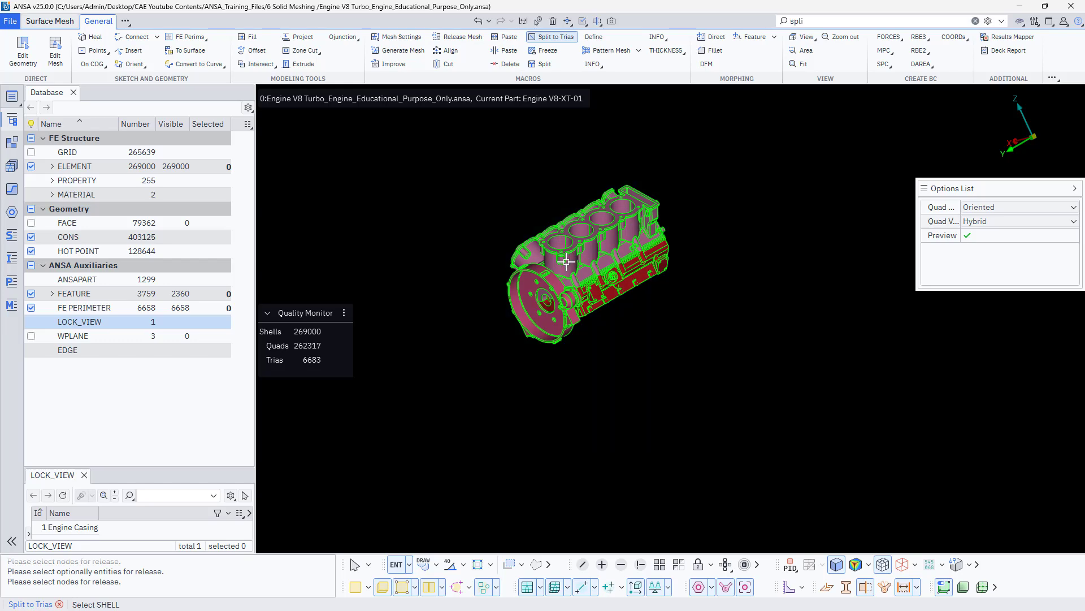
pyautogui.click(570, 234)
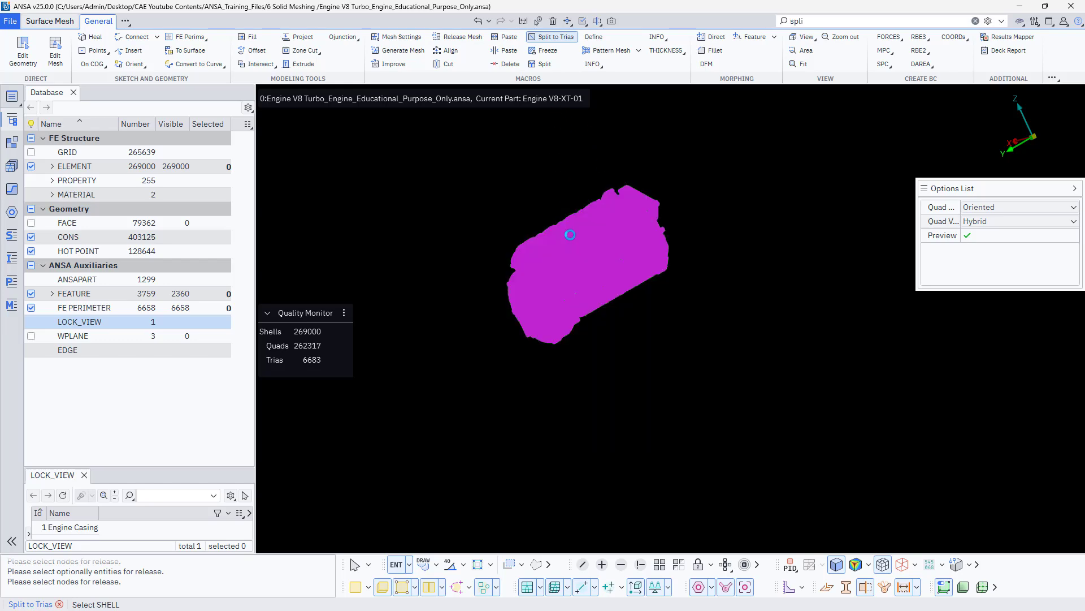
pyautogui.scroll(3, 569, 234)
pyautogui.scroll(5, 524, 277)
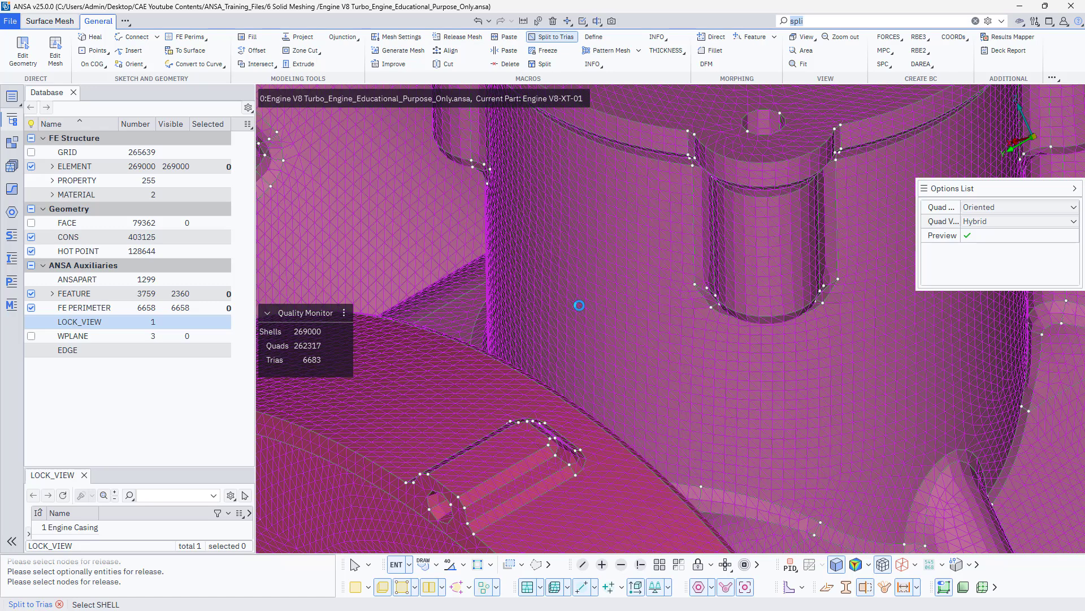
pyautogui.scroll(-4, 580, 305)
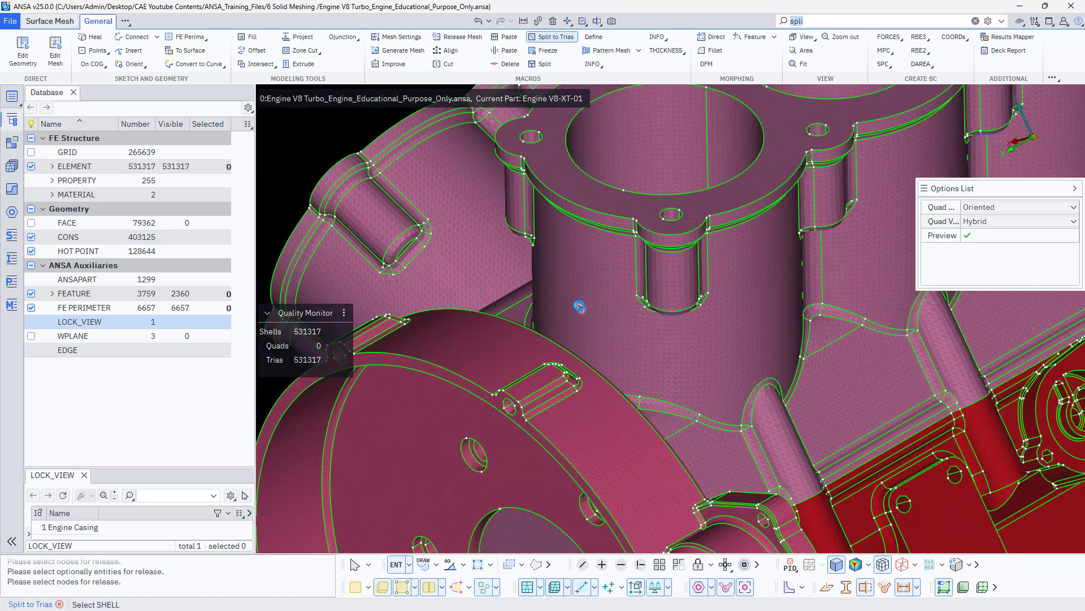
pyautogui.press('Escape')
# Examine the all-tria surface mesh on the cylinder walls, bosses and round end plate of the casing
pyautogui.scroll(4, 633, 308)
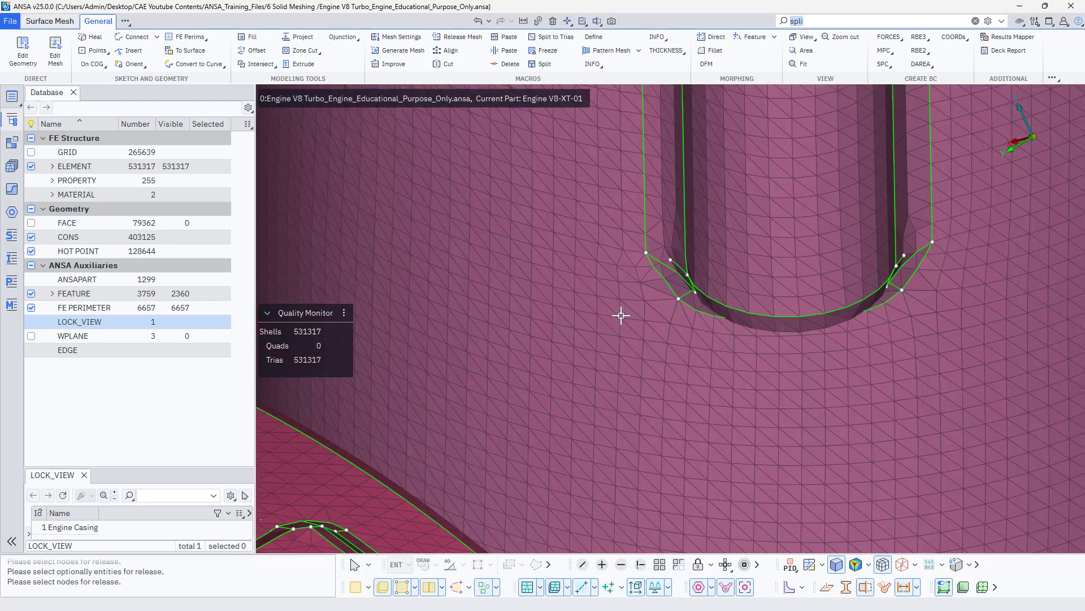
pyautogui.scroll(-3, 569, 321)
pyautogui.scroll(-2, 557, 294)
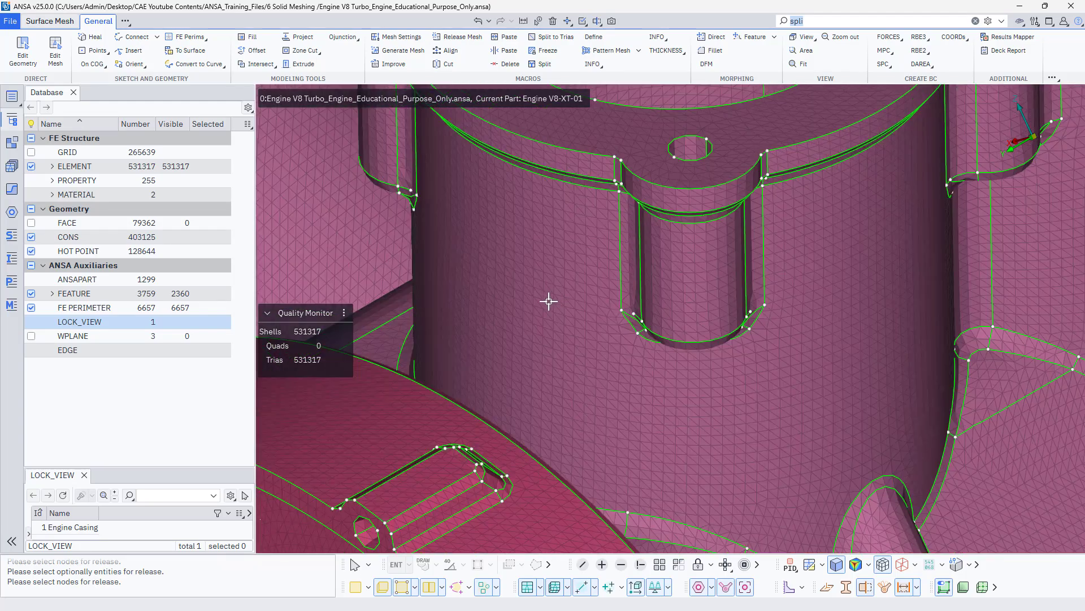
pyautogui.scroll(-2, 551, 308)
pyautogui.scroll(3, 521, 381)
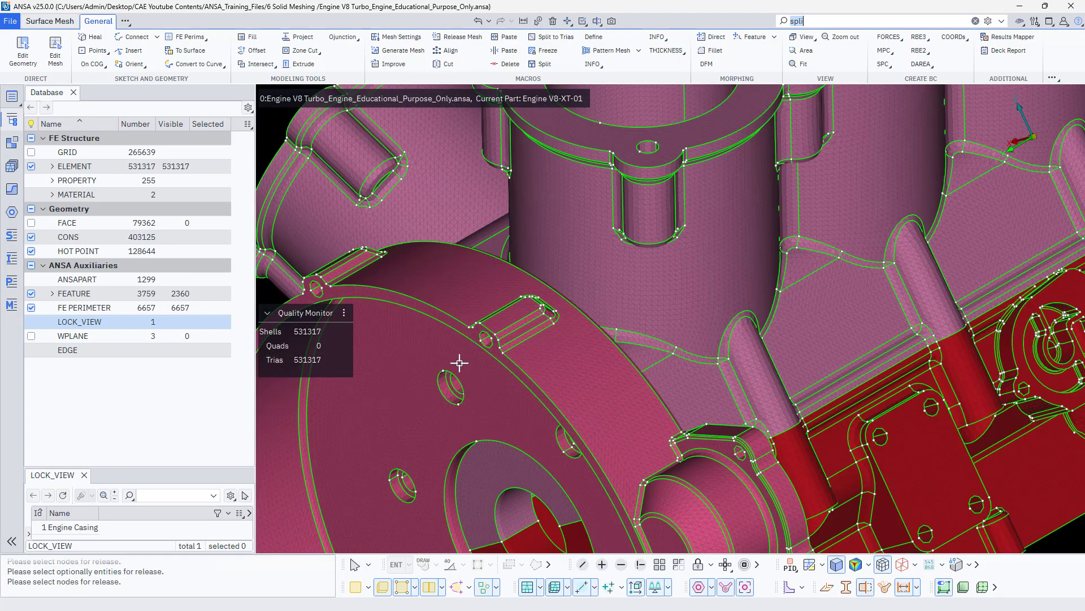
pyautogui.scroll(-3, 460, 363)
pyautogui.keyDown('ctrl'); pyautogui.moveTo(468, 373); pyautogui.dragTo(542, 386); pyautogui.keyUp('ctrl')
pyautogui.scroll(-4, 541, 402)
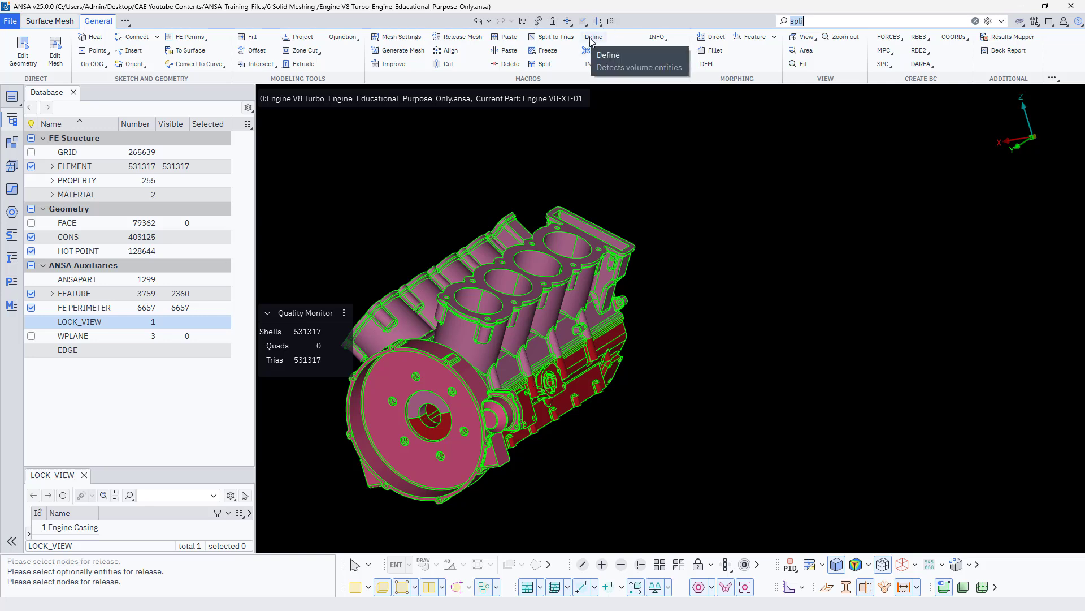
# Add the Volume Mesh module to the workspace
pyautogui.click(125, 21)
pyautogui.moveTo(140, 40)
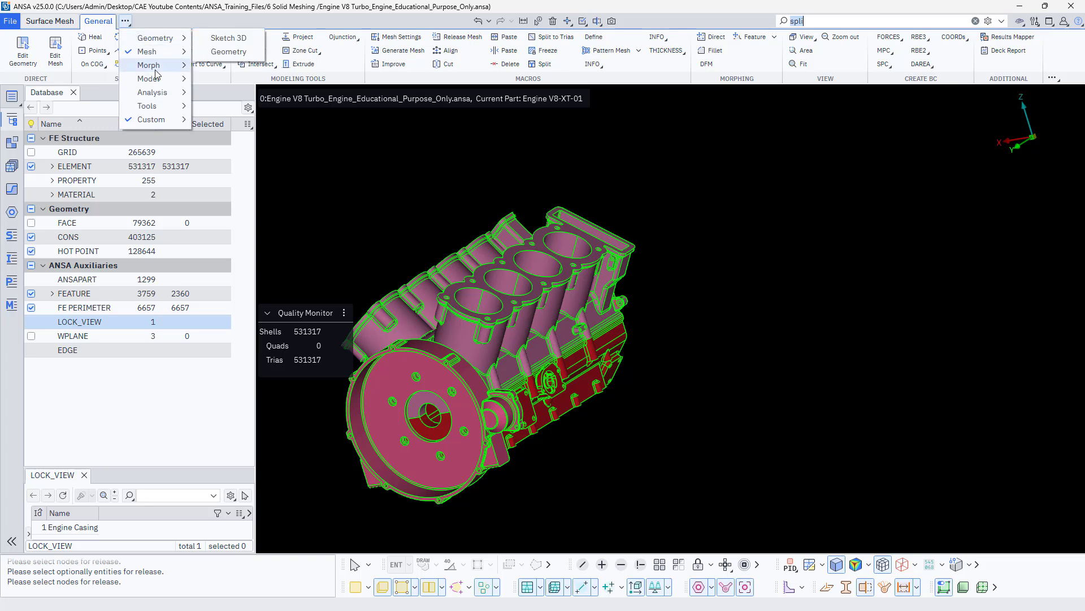
pyautogui.moveTo(158, 84)
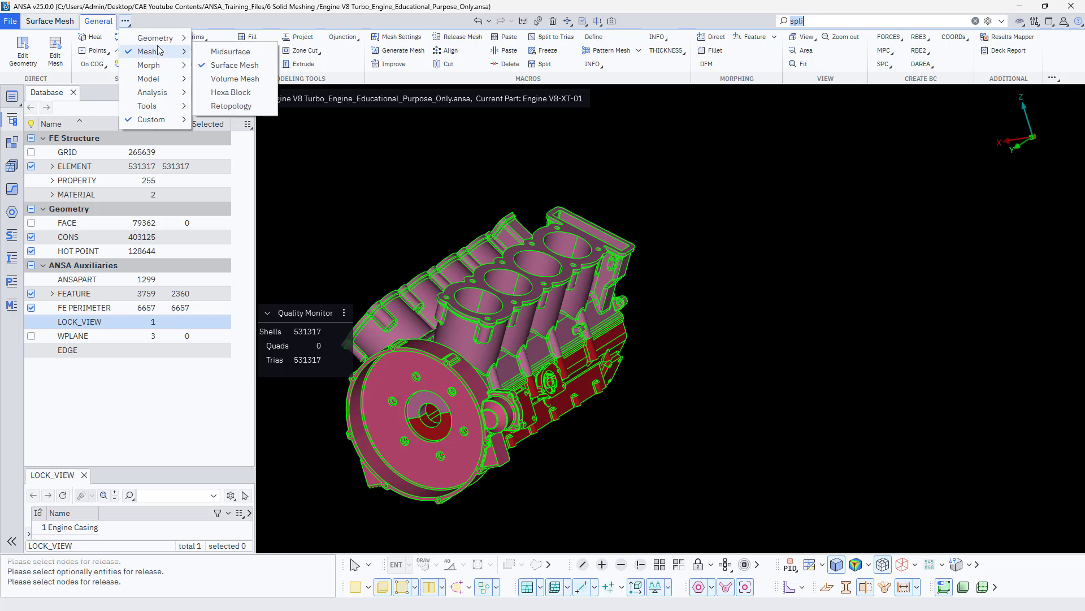
pyautogui.moveTo(162, 118)
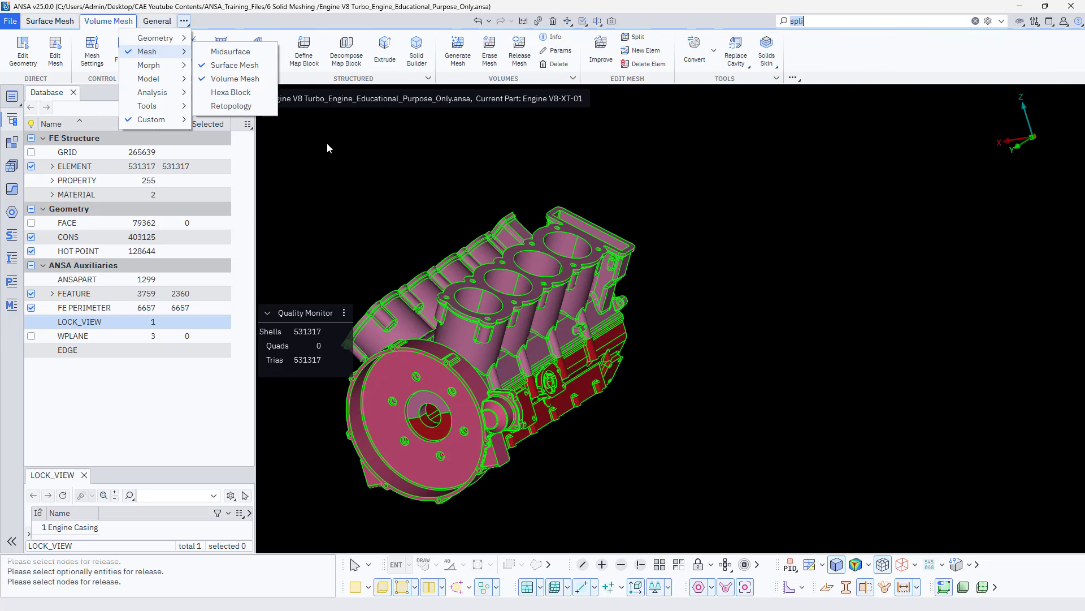
pyautogui.click(219, 82)
# Detect the casing's enclosed volume from Faces/FE Shells with a new property and part per volume, and select the detected volume
pyautogui.click(161, 60)
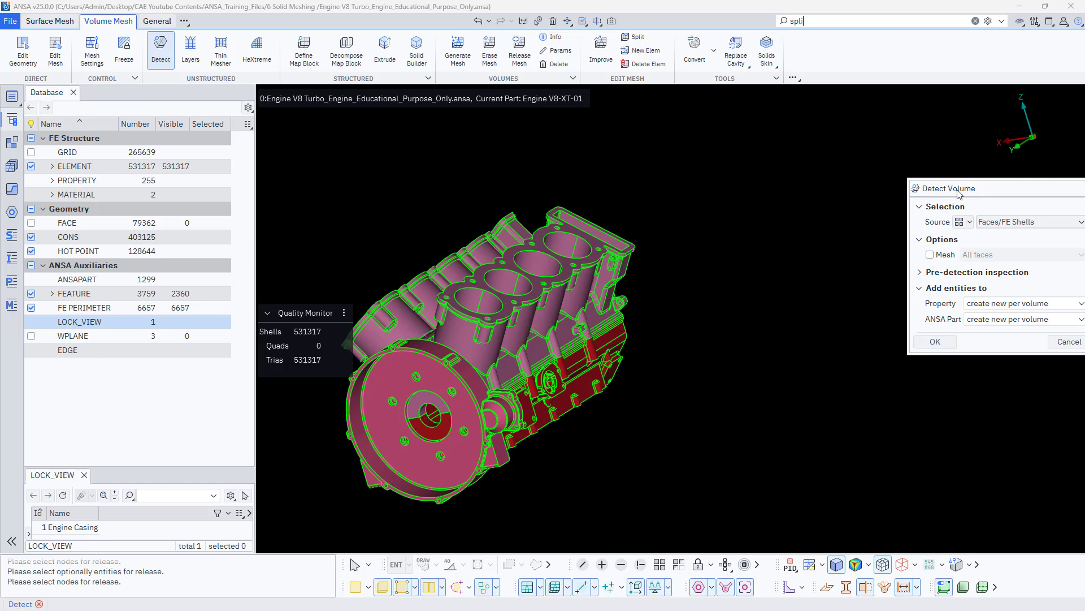
pyautogui.moveTo(959, 194); pyautogui.dragTo(893, 181)
pyautogui.click(869, 328)
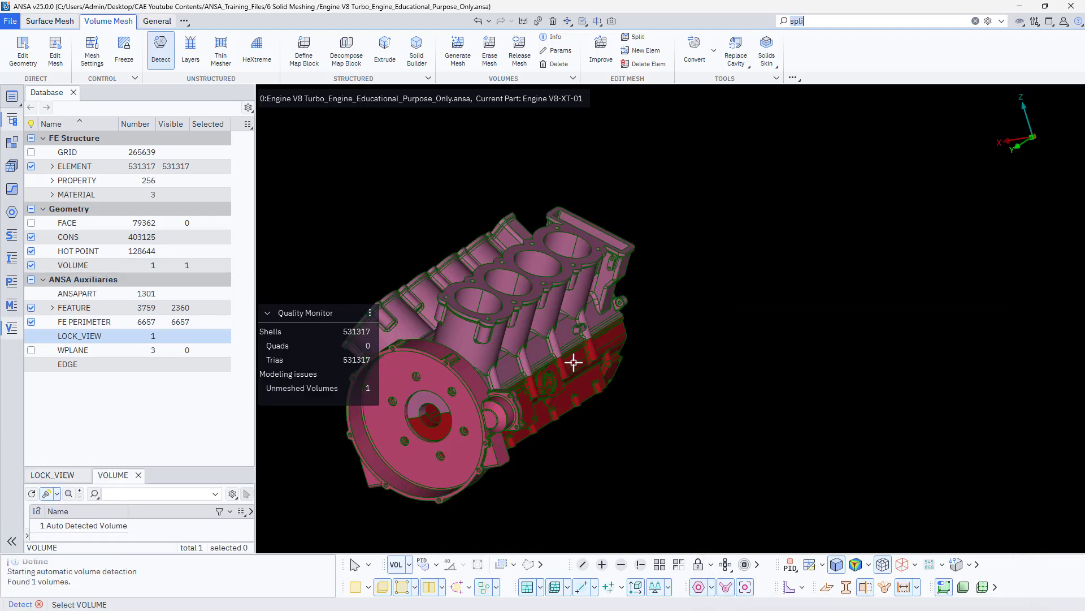
pyautogui.click(79, 525)
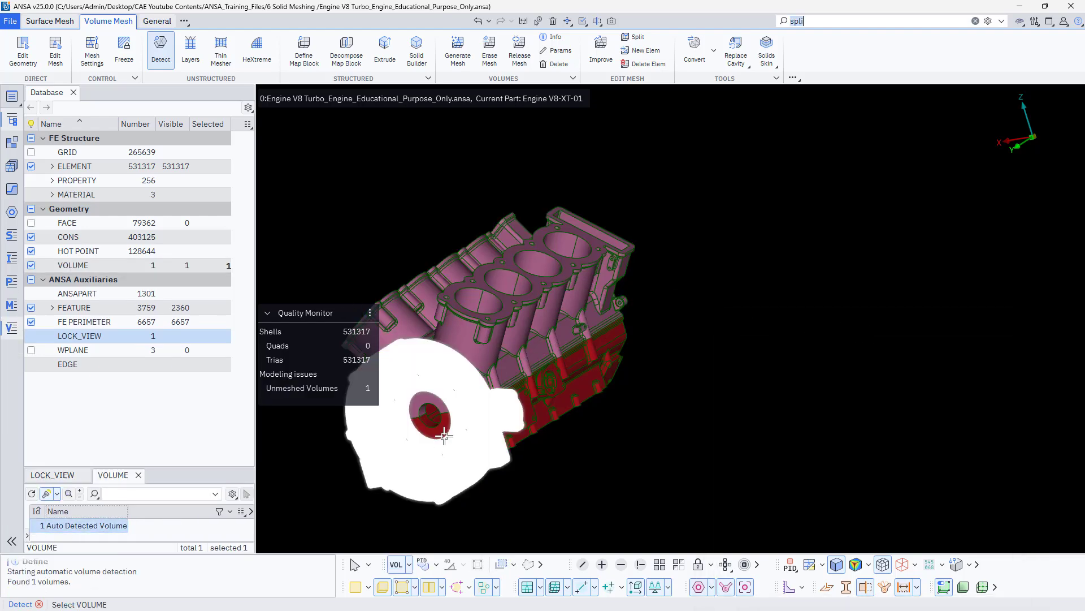
# Examine the highlighted volume around the casing's round end plate and clear its selection in the enlarged volume list
pyautogui.moveTo(465, 446); pyautogui.dragTo(415, 422, button='middle')
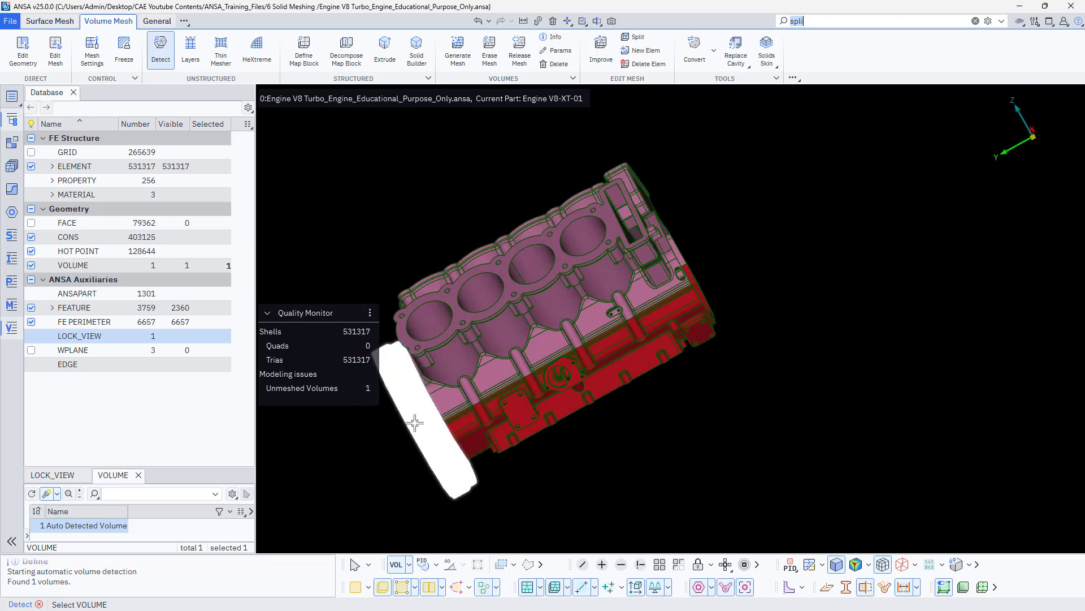
pyautogui.scroll(5, 415, 423)
pyautogui.scroll(-2, 407, 395)
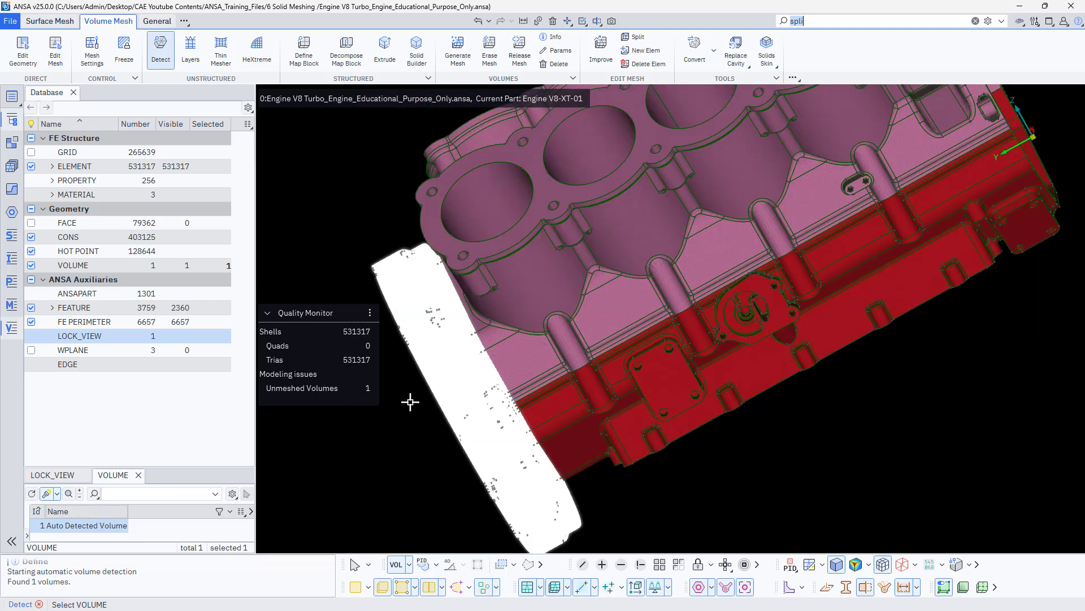
pyautogui.keyDown('ctrl'); pyautogui.moveTo(410, 402); pyautogui.dragTo(427, 399); pyautogui.keyUp('ctrl')
pyautogui.click(377, 498)
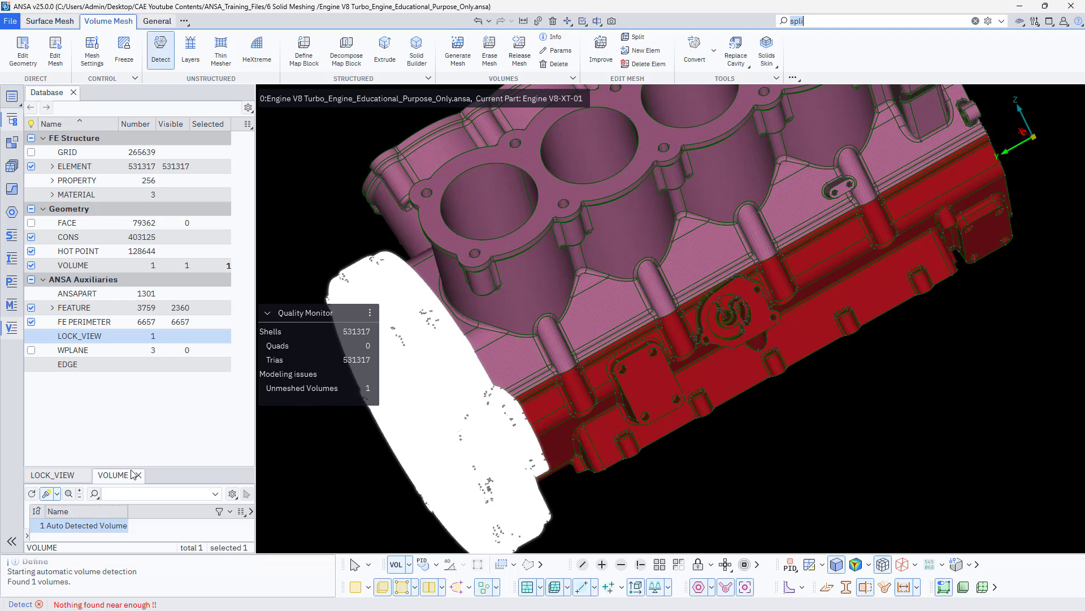
pyautogui.moveTo(146, 466); pyautogui.dragTo(157, 403)
pyautogui.click(99, 464)
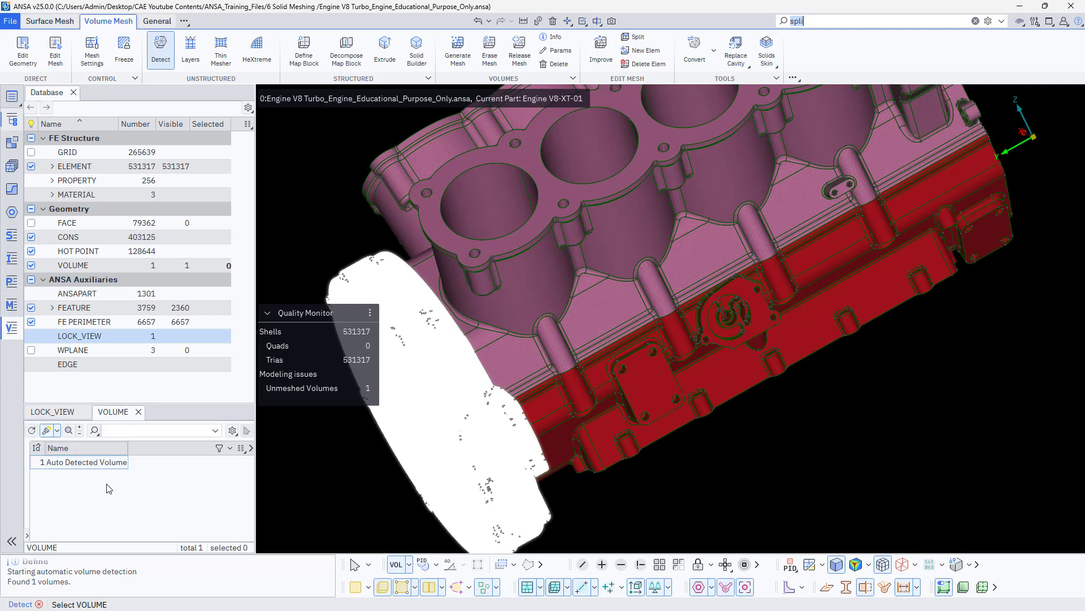
pyautogui.click(106, 493)
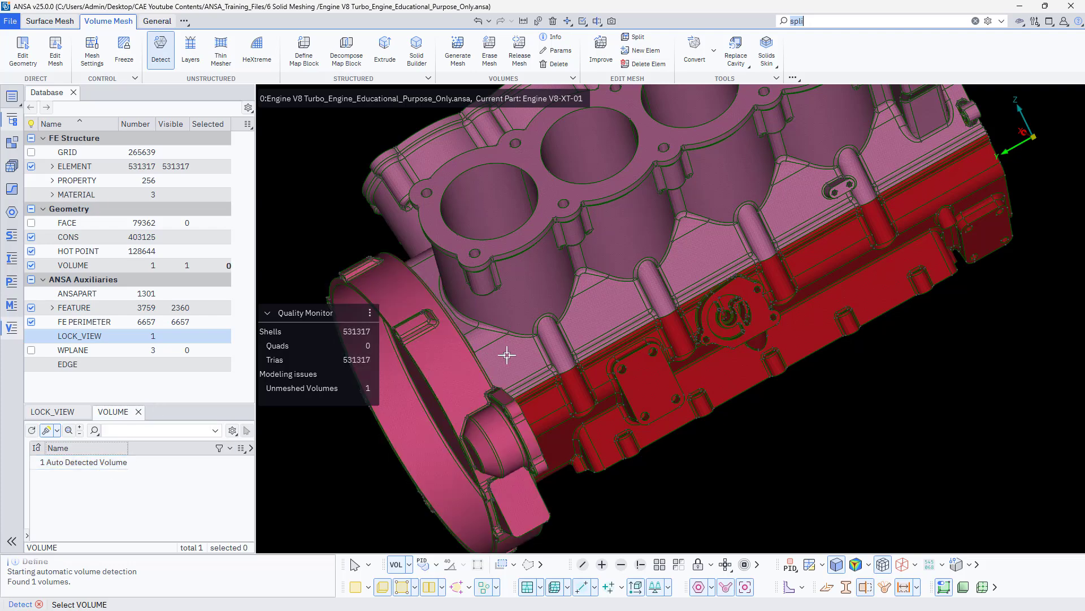
# Isolate the upper cylinder block by its property and examine its tria mesh around the bores and bolt holes
pyautogui.keyDown('ctrl'); pyautogui.moveTo(552, 360); pyautogui.dragTo(477, 359); pyautogui.keyUp('ctrl')
pyautogui.scroll(5, 819, 310)
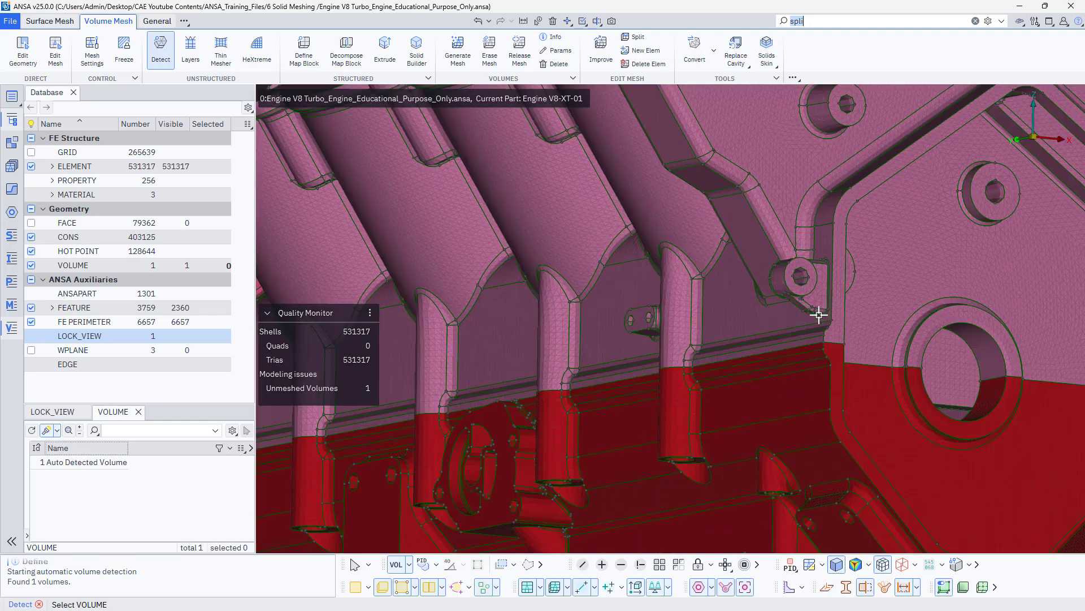
pyautogui.scroll(-5, 801, 355)
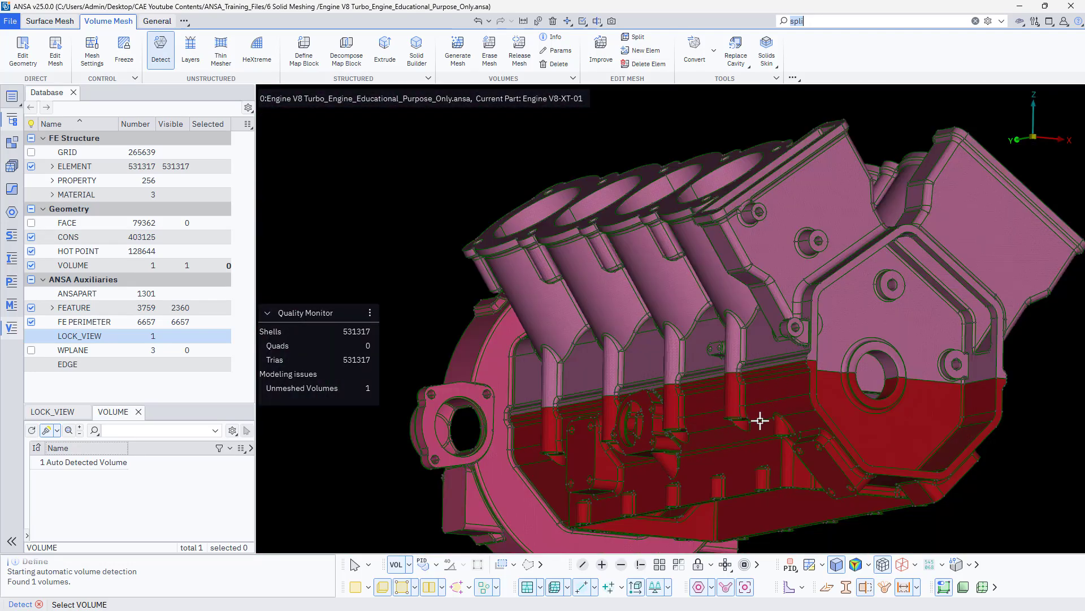
pyautogui.click(640, 564)
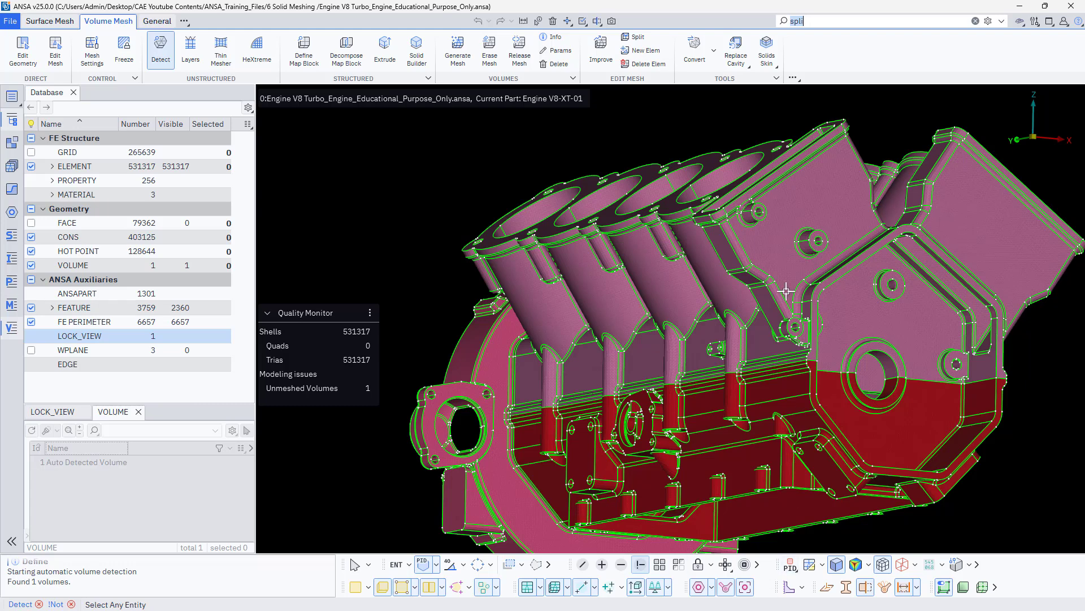
pyautogui.click(769, 251)
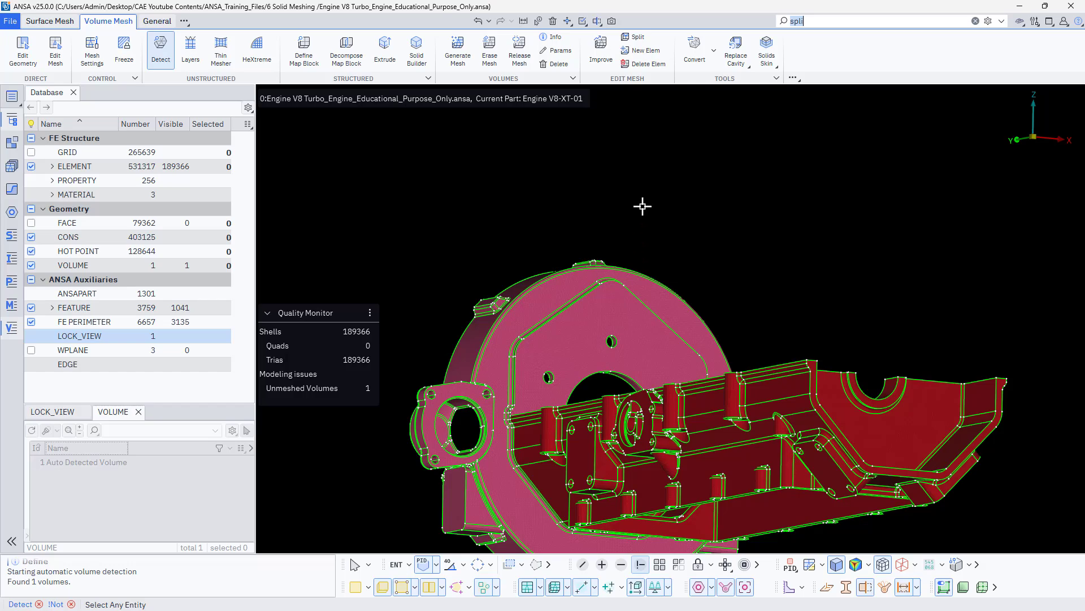
pyautogui.middleClick(643, 206)
pyautogui.keyDown('ctrl'); pyautogui.moveTo(588, 320); pyautogui.dragTo(593, 227); pyautogui.keyUp('ctrl')
pyautogui.scroll(10, 859, 428)
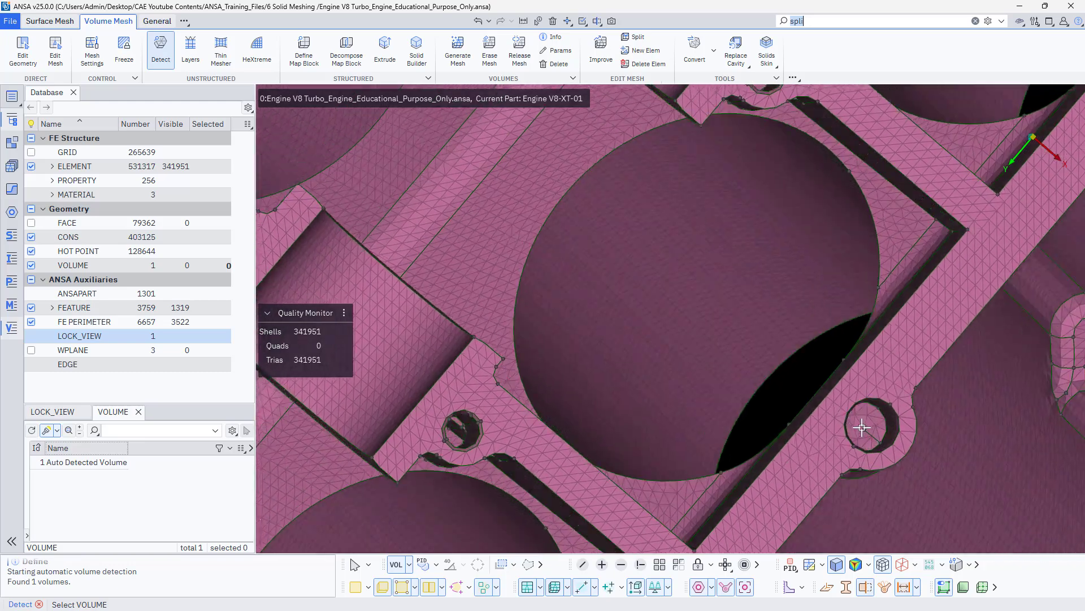
pyautogui.keyDown('ctrl'); pyautogui.moveTo(862, 428); pyautogui.dragTo(703, 315); pyautogui.keyUp('ctrl')
pyautogui.scroll(-10, 704, 315)
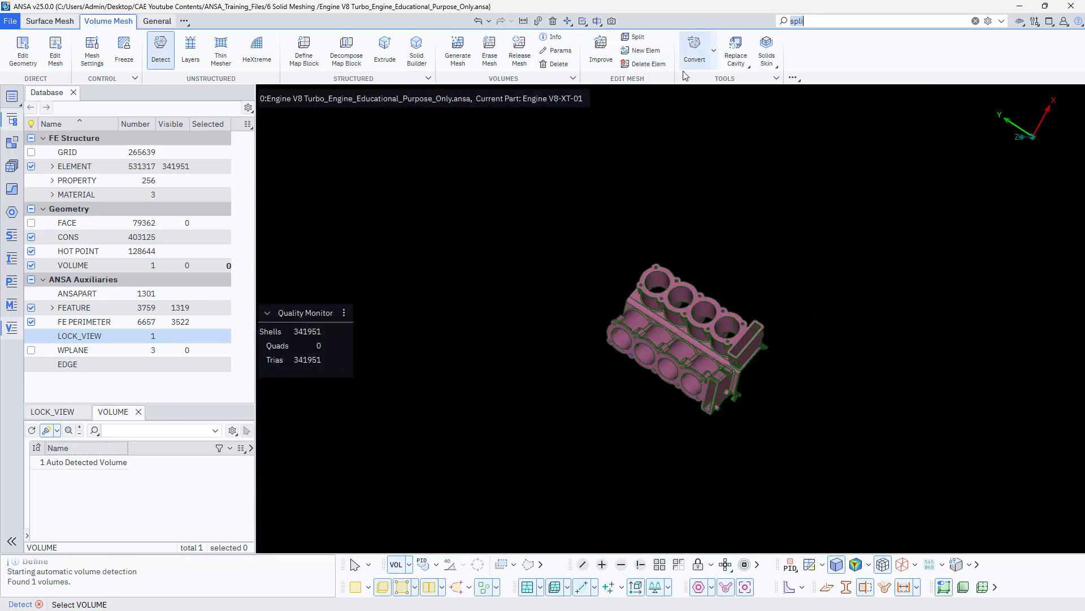
# Try to detect a volume from the visible cylinder block alone, with Faces/FE Shells as source and a new property and part per volume
pyautogui.click(304, 52)
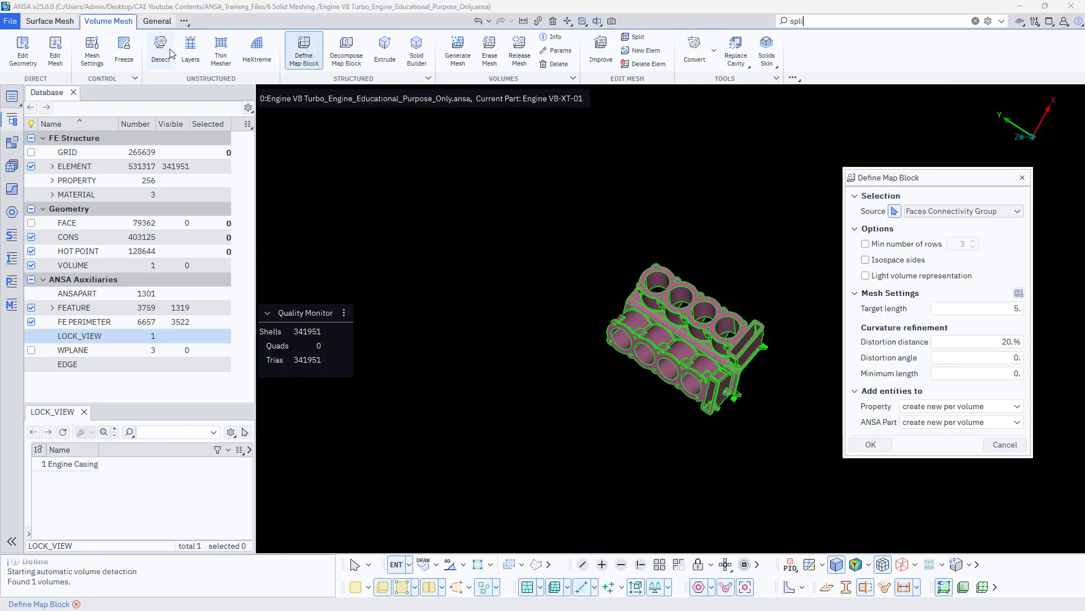
pyautogui.click(160, 51)
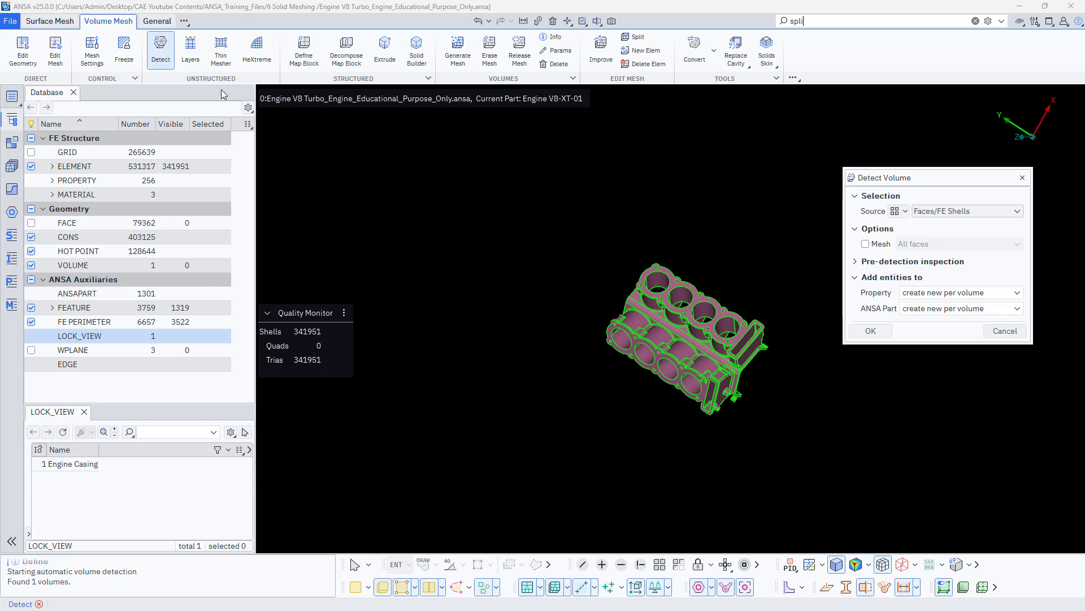
pyautogui.click(976, 213)
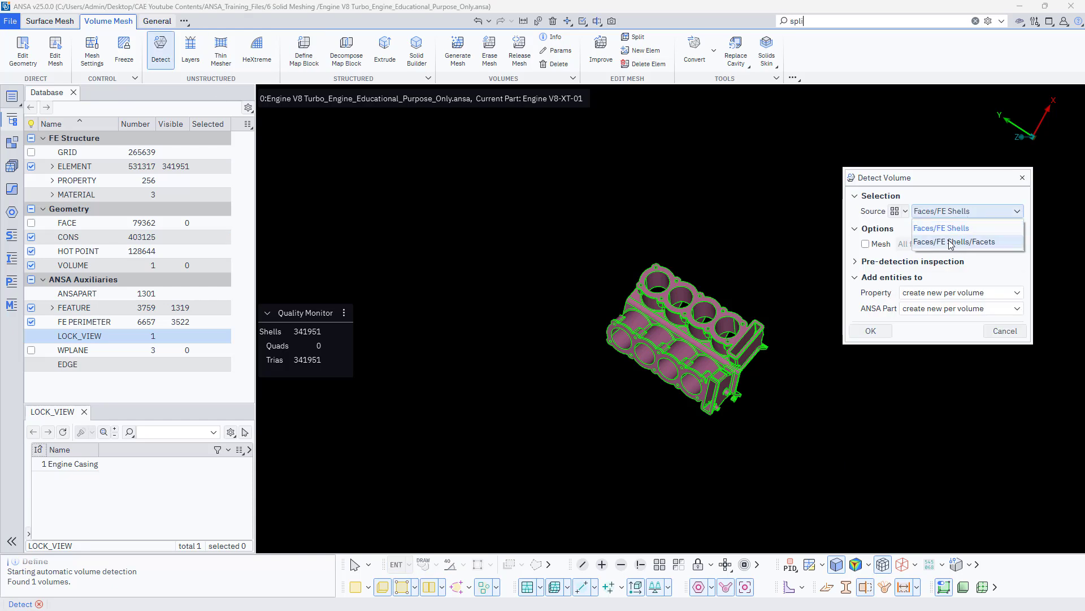
pyautogui.click(939, 229)
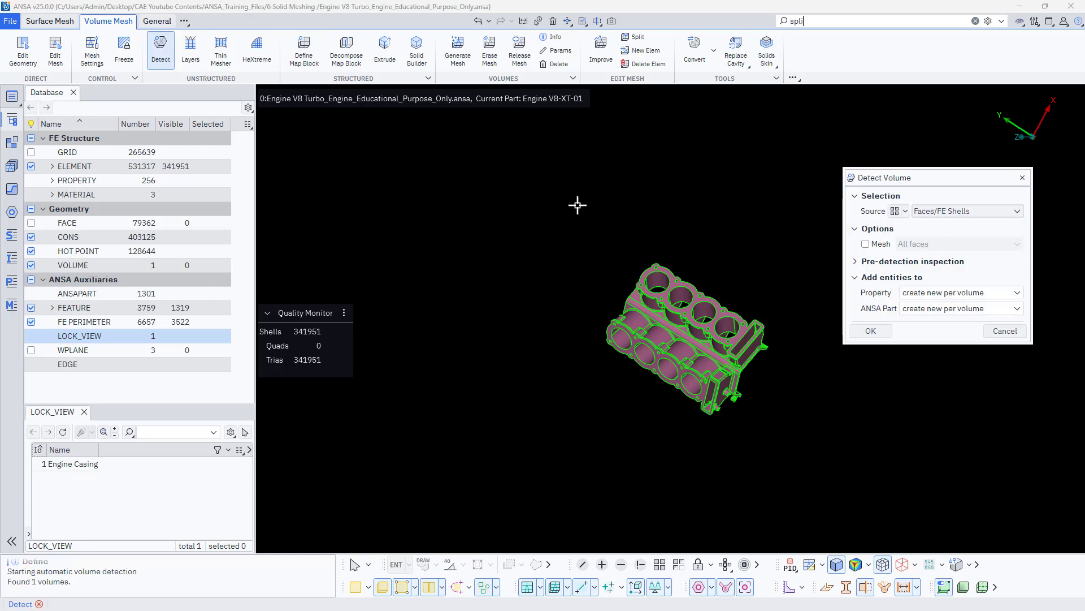
pyautogui.click(855, 337)
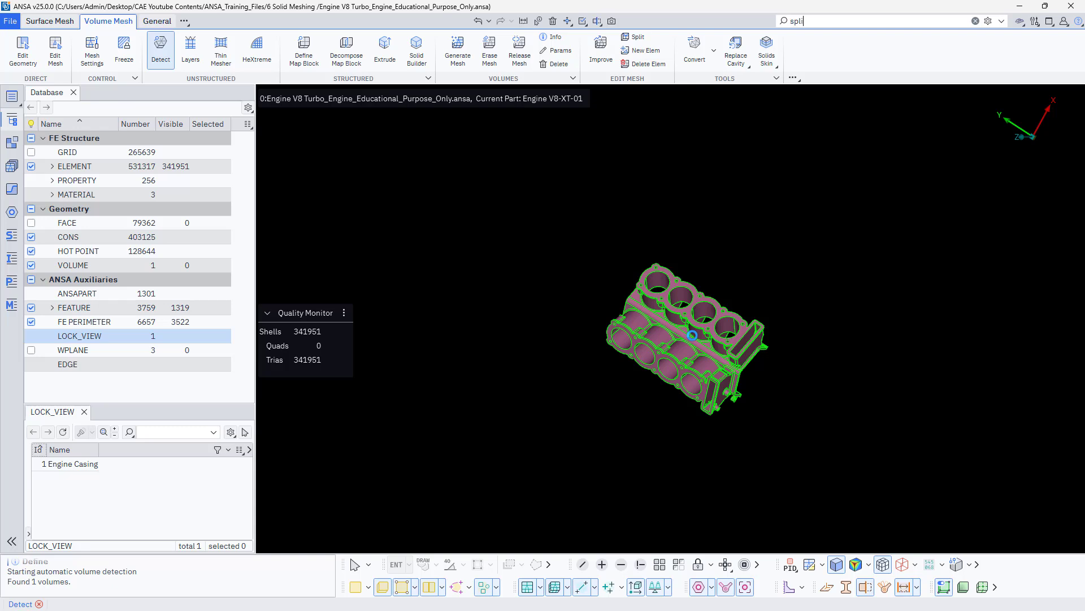
pyautogui.click(39, 603)
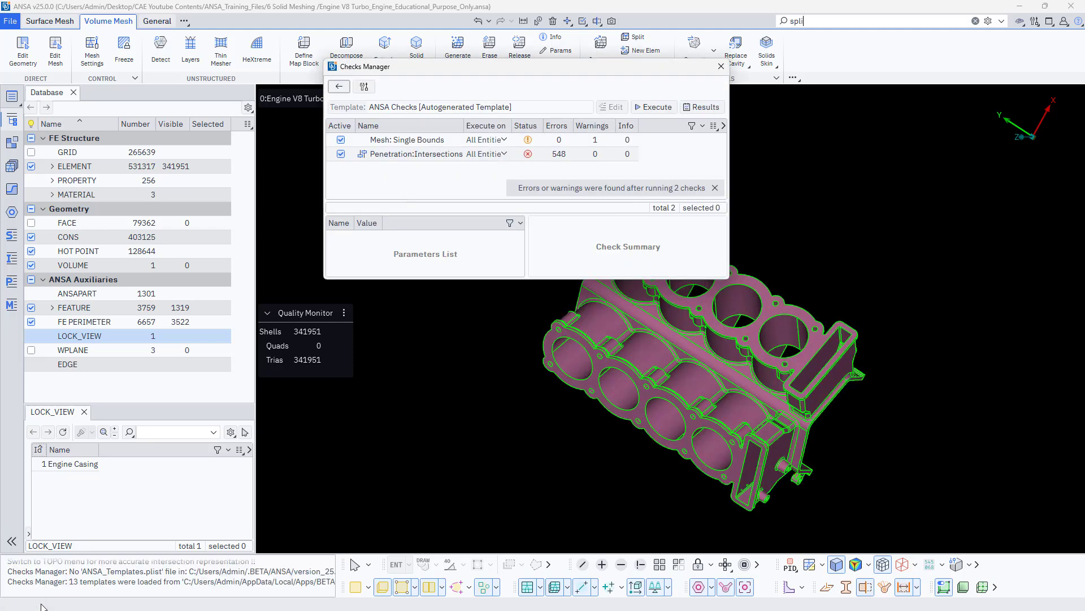
# List the Penetration: Intersections errors and examine the first intersection between different PIDs highlighted on the cylinder block
pyautogui.click(559, 157)
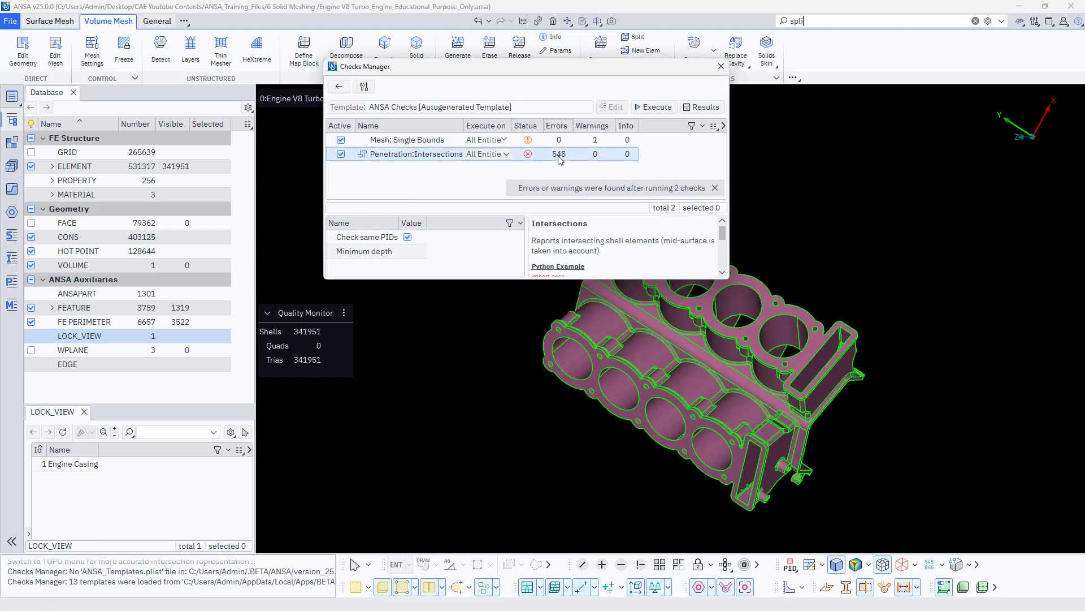
pyautogui.rightClick(559, 159)
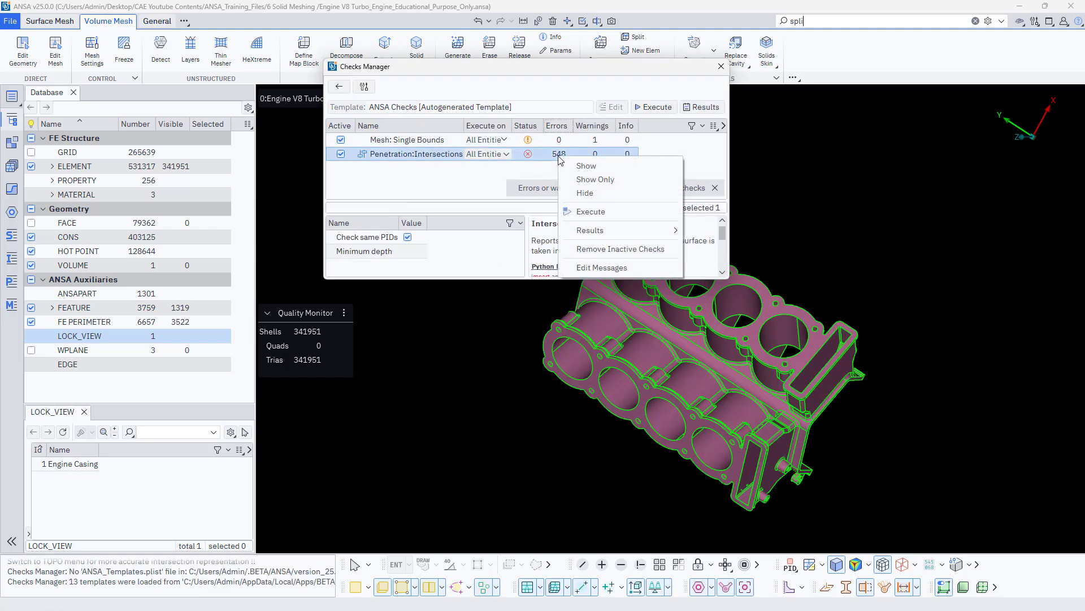
pyautogui.click(595, 179)
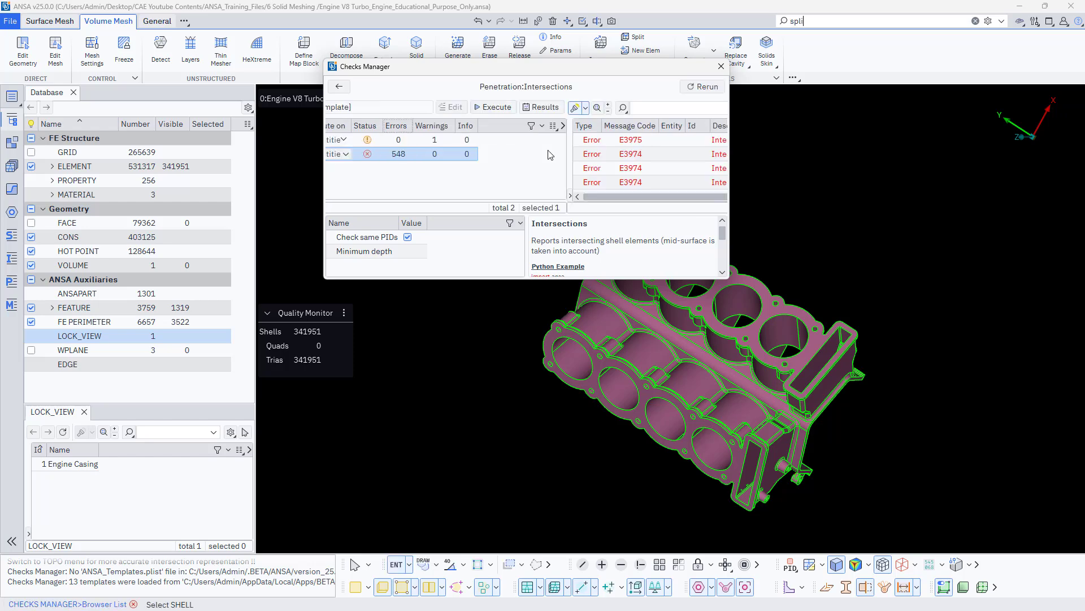
pyautogui.click(555, 156)
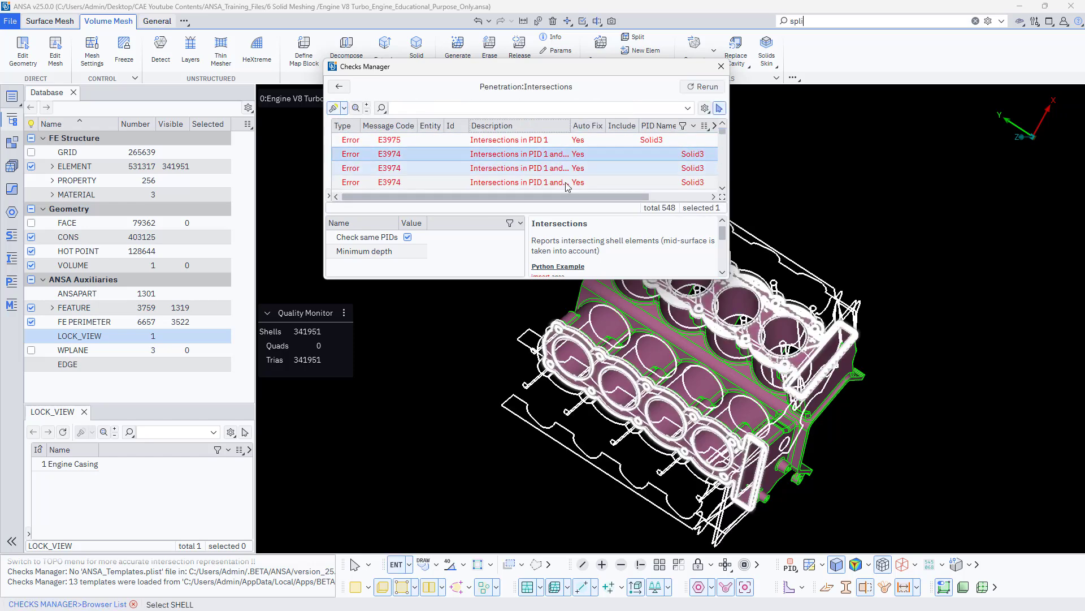
pyautogui.scroll(5, 768, 352)
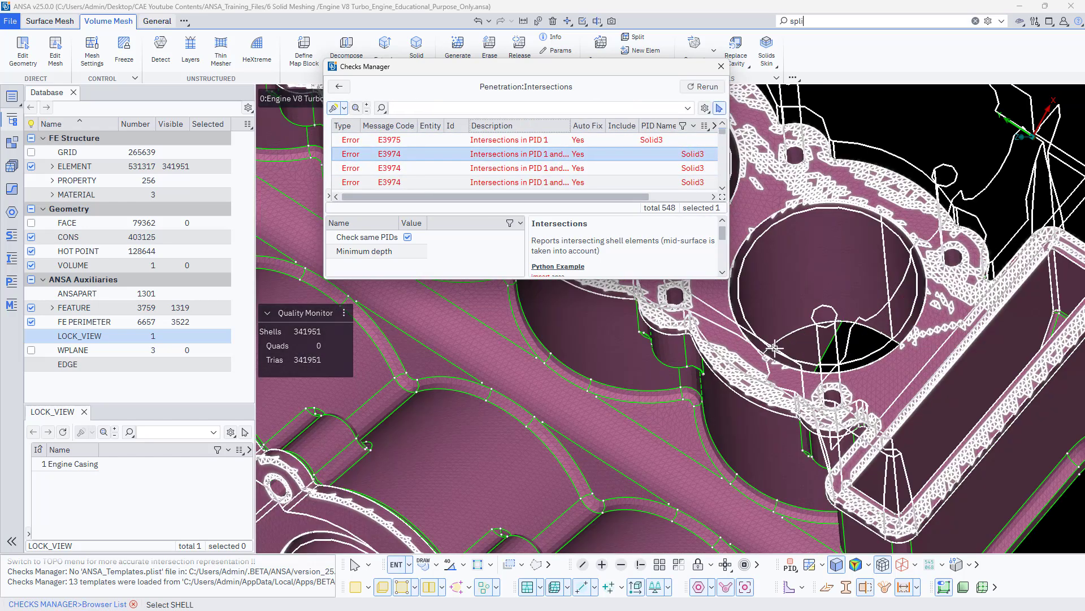
pyautogui.scroll(-4, 771, 351)
pyautogui.scroll(-2, 728, 380)
pyautogui.keyDown('ctrl'); pyautogui.moveTo(728, 380); pyautogui.dragTo(713, 400); pyautogui.keyUp('ctrl')
pyautogui.scroll(5, 700, 417)
pyautogui.scroll(-5, 713, 400)
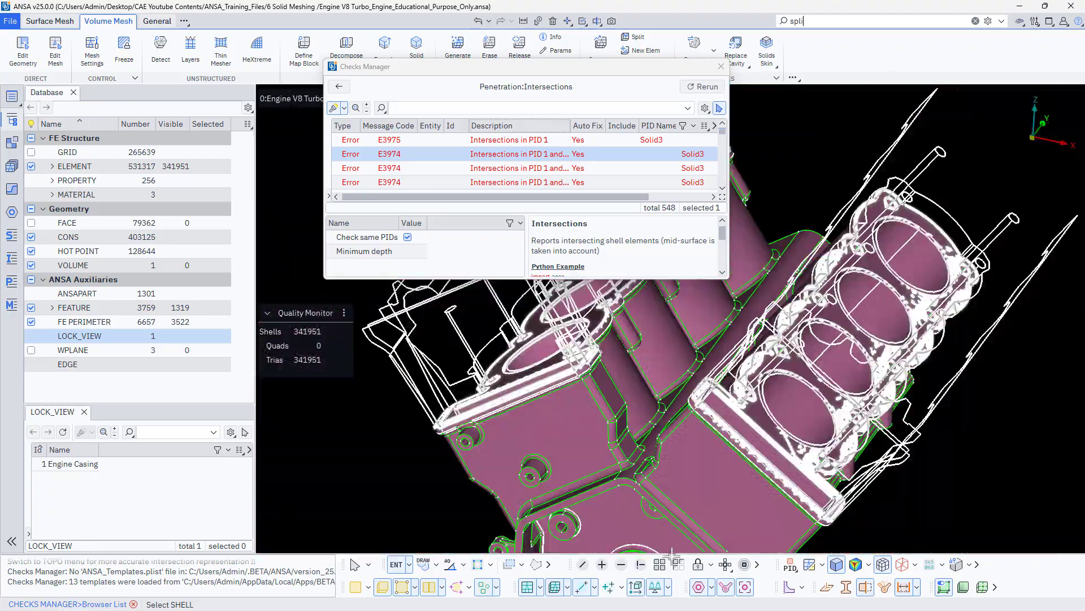
# Restore the whole casing to view, highlight further intersection errors and finally all of them, and leave the Checks Manager
pyautogui.click(659, 564)
pyautogui.scroll(-4, 706, 452)
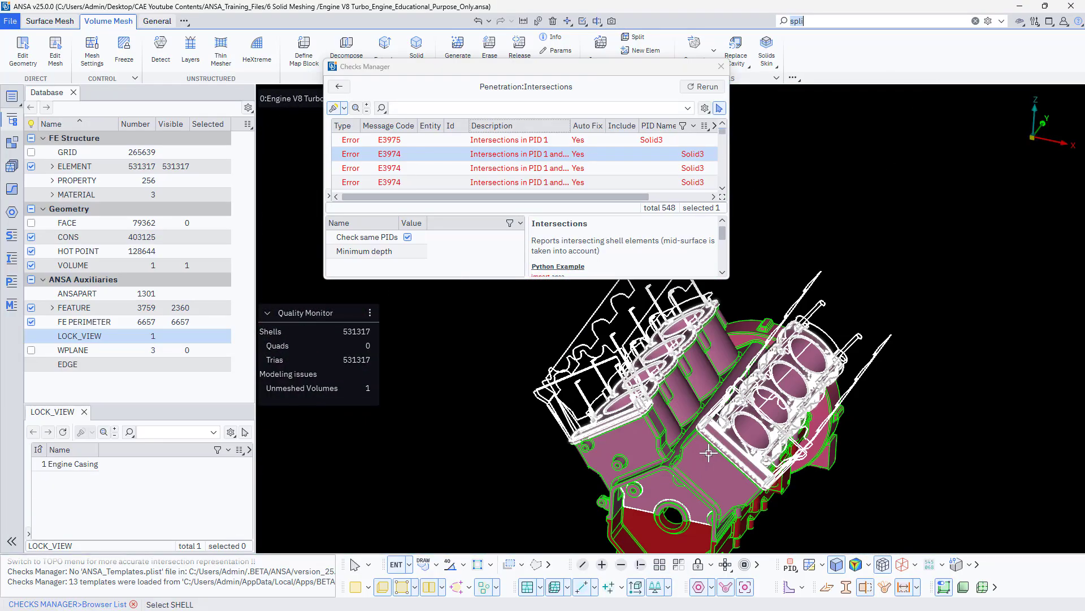
pyautogui.keyDown('ctrl'); pyautogui.moveTo(707, 453); pyautogui.dragTo(642, 386); pyautogui.keyUp('ctrl')
pyautogui.click(555, 174)
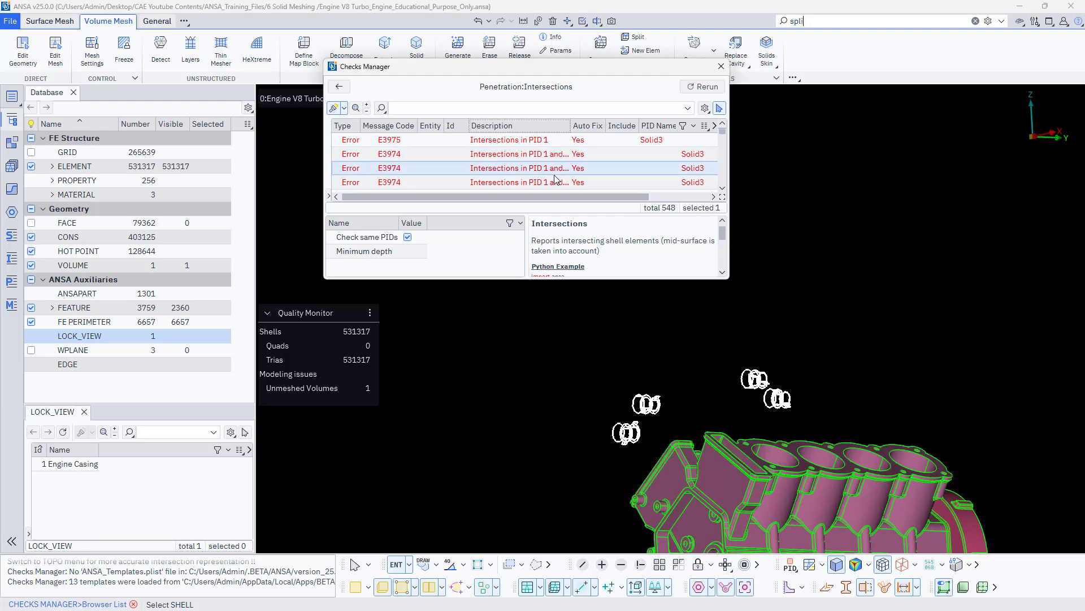
pyautogui.click(555, 183)
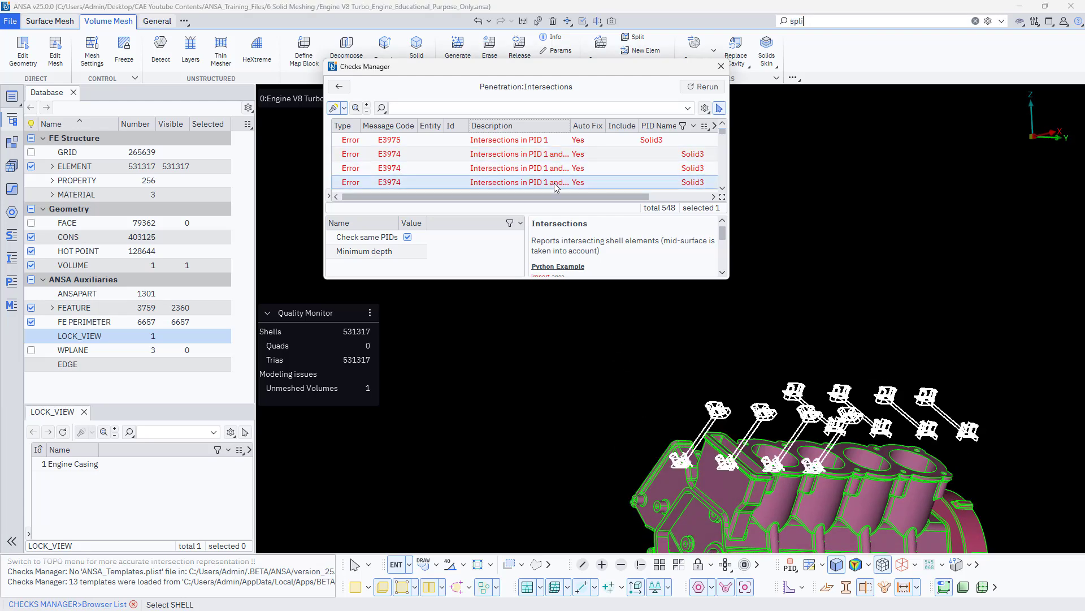
pyautogui.hotkey('ctrl', 'a')
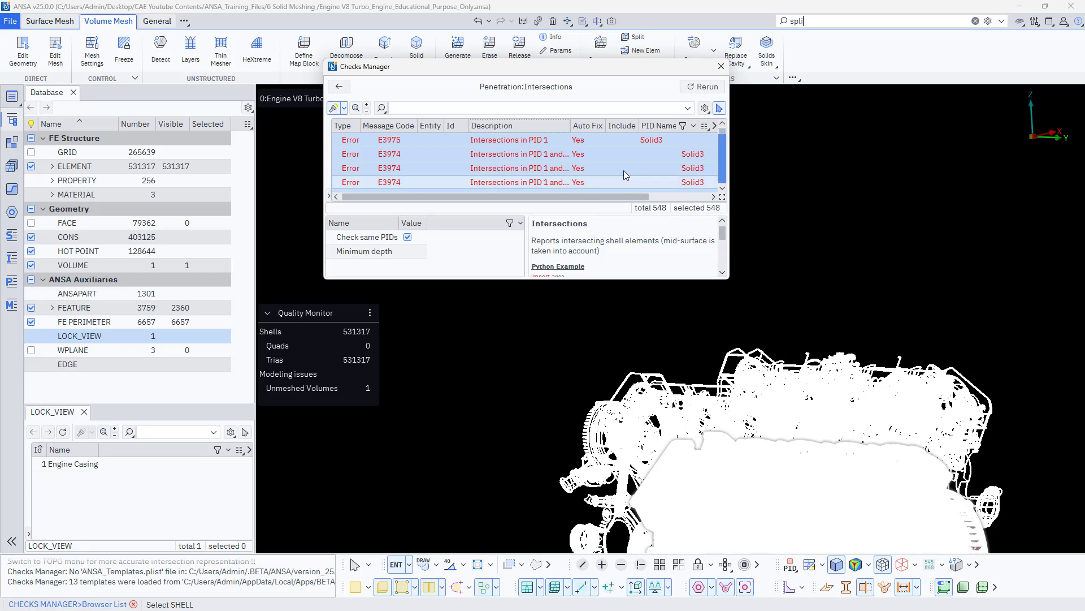
pyautogui.press('Escape')
# Examine the complete casing from several sides, checking the cylinder banks, front face and round end plate
pyautogui.scroll(-6, 678, 328)
pyautogui.scroll(10, 680, 312)
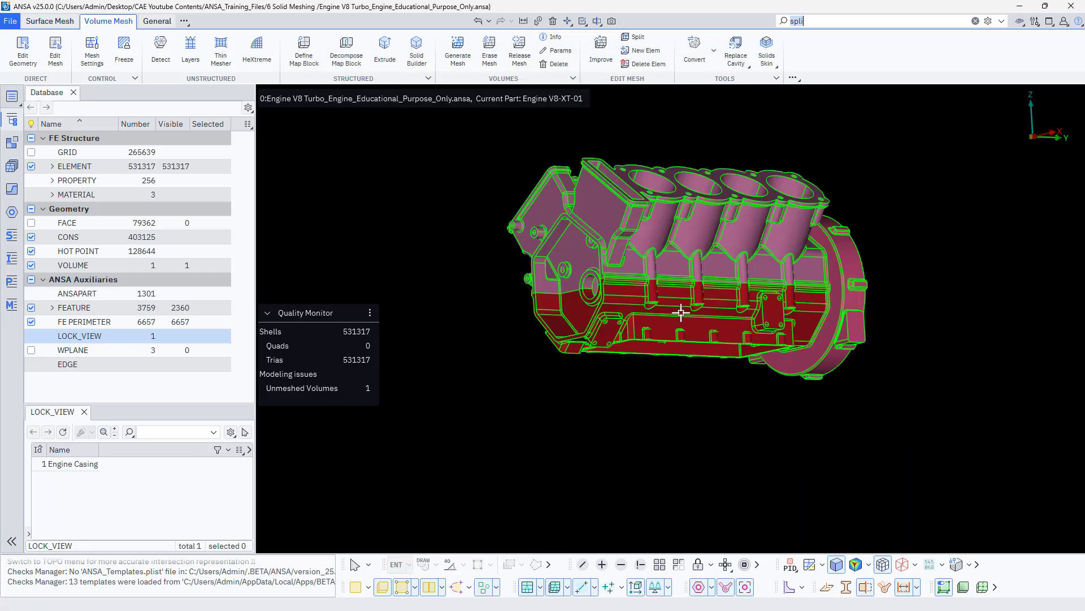
pyautogui.keyDown('ctrl'); pyautogui.moveTo(807, 346); pyautogui.dragTo(559, 310); pyautogui.keyUp('ctrl')
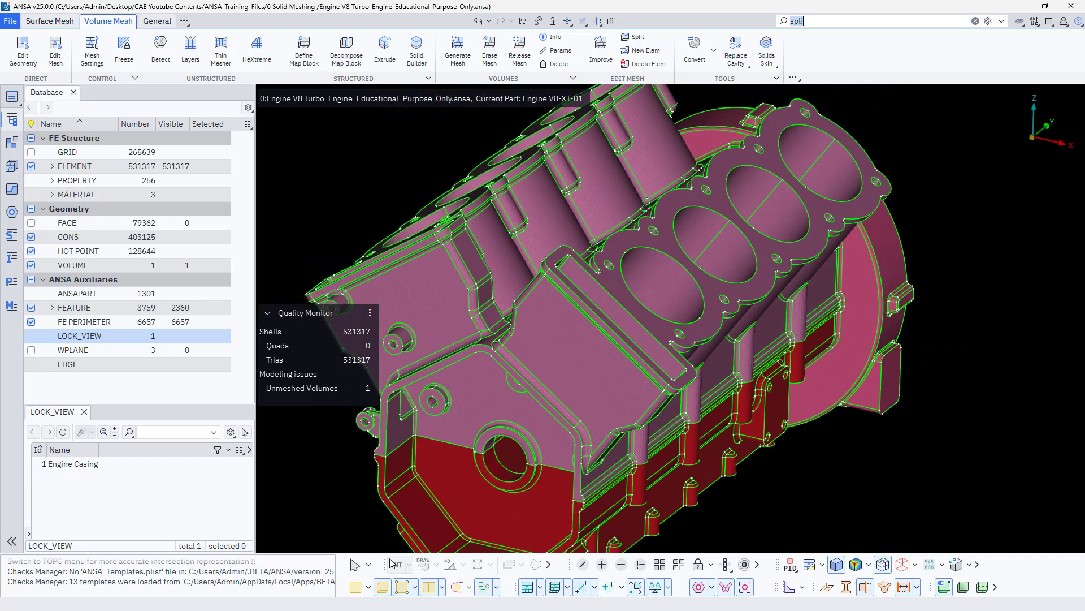
pyautogui.click(357, 587)
pyautogui.click(358, 587)
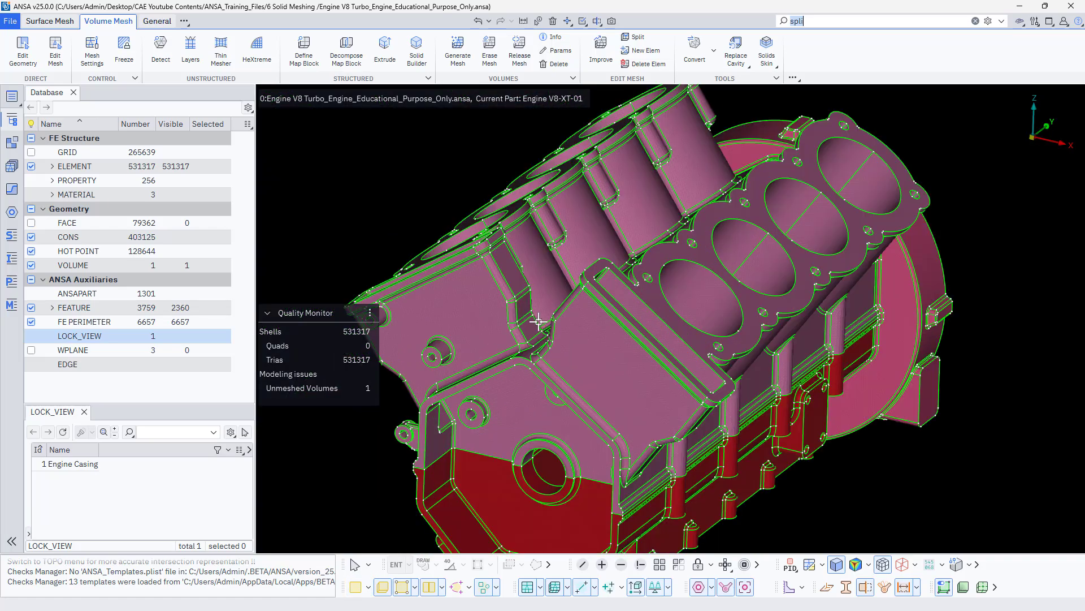
pyautogui.keyDown('ctrl'); pyautogui.moveTo(538, 321); pyautogui.dragTo(609, 313); pyautogui.keyUp('ctrl')
pyautogui.scroll(-4, 571, 317)
pyautogui.scroll(8, 608, 313)
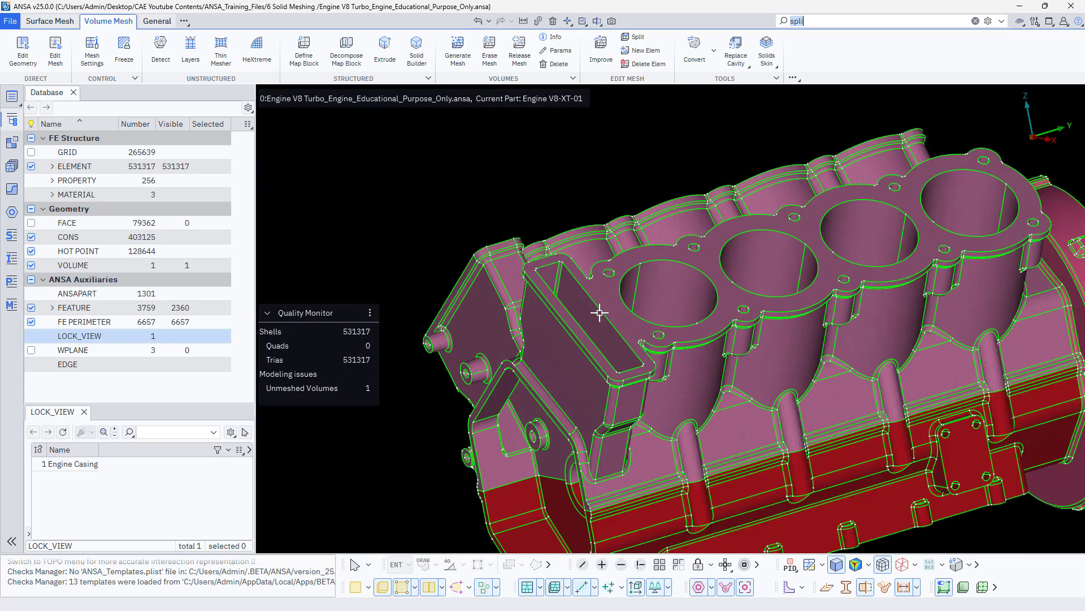
pyautogui.scroll(-8, 578, 308)
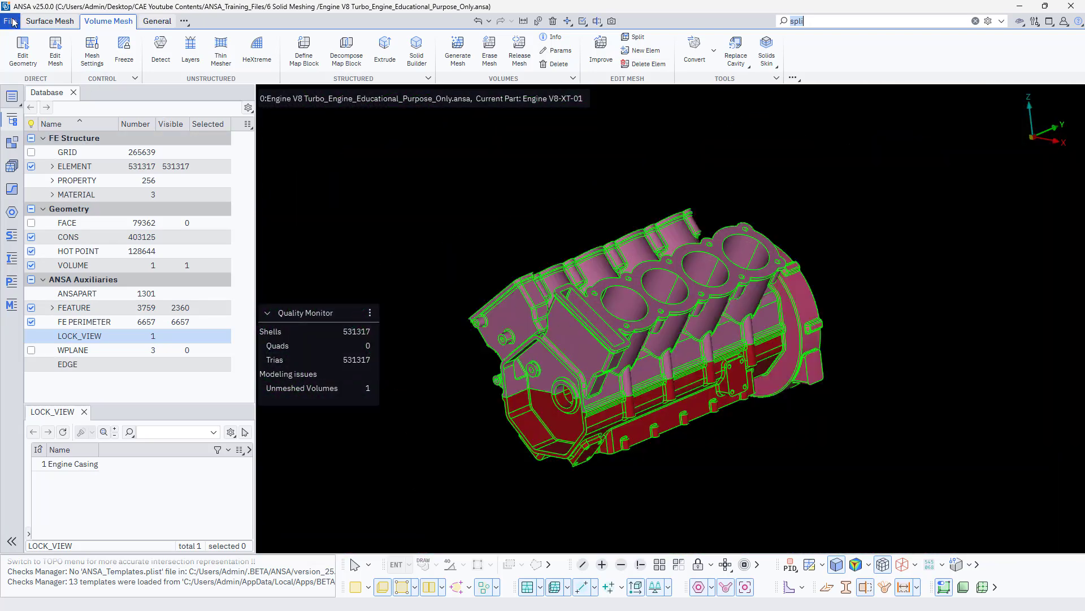
# Save the whole model as Engine V8 Turbo_Engine_Educational_Purpose_Only_Completed.ansa in the 6 Solid Meshing folder
pyautogui.click(12, 21)
pyautogui.moveTo(30, 81)
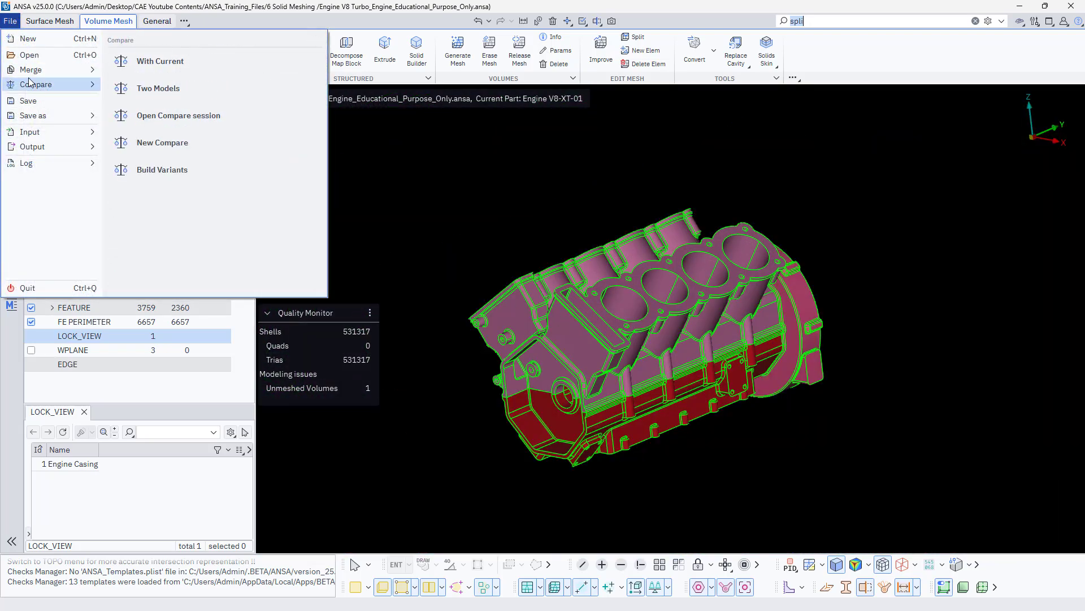
pyautogui.moveTo(44, 114)
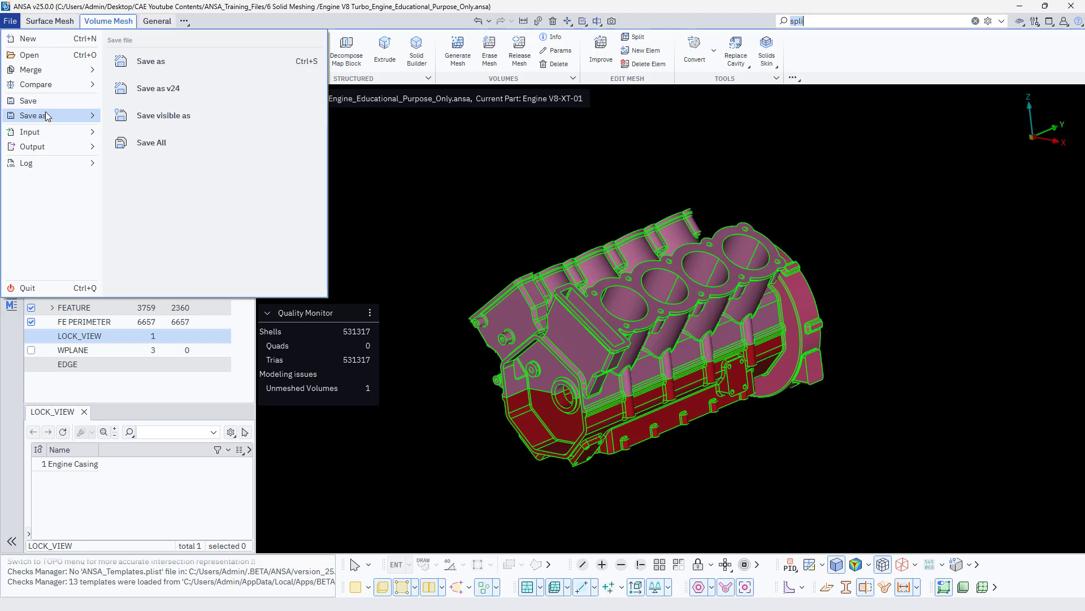
pyautogui.click(150, 61)
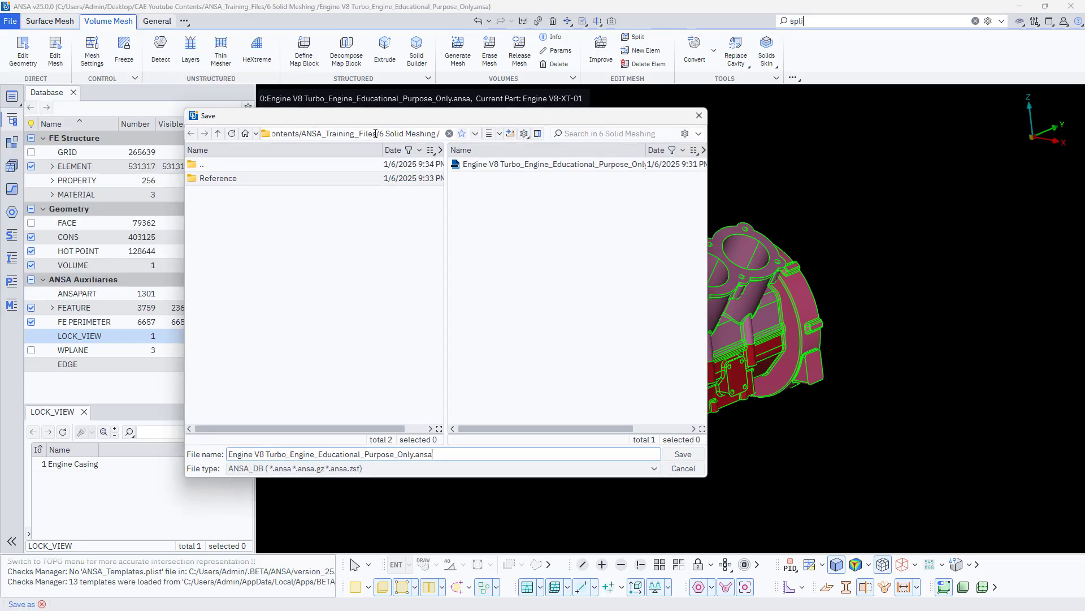
pyautogui.click(414, 454)
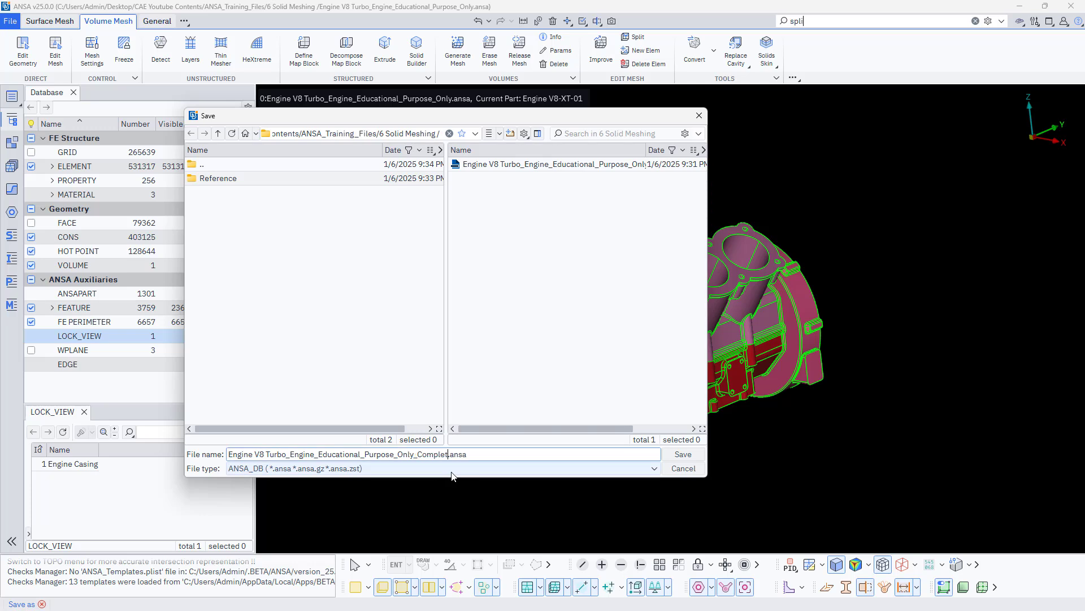
pyautogui.click(683, 454)
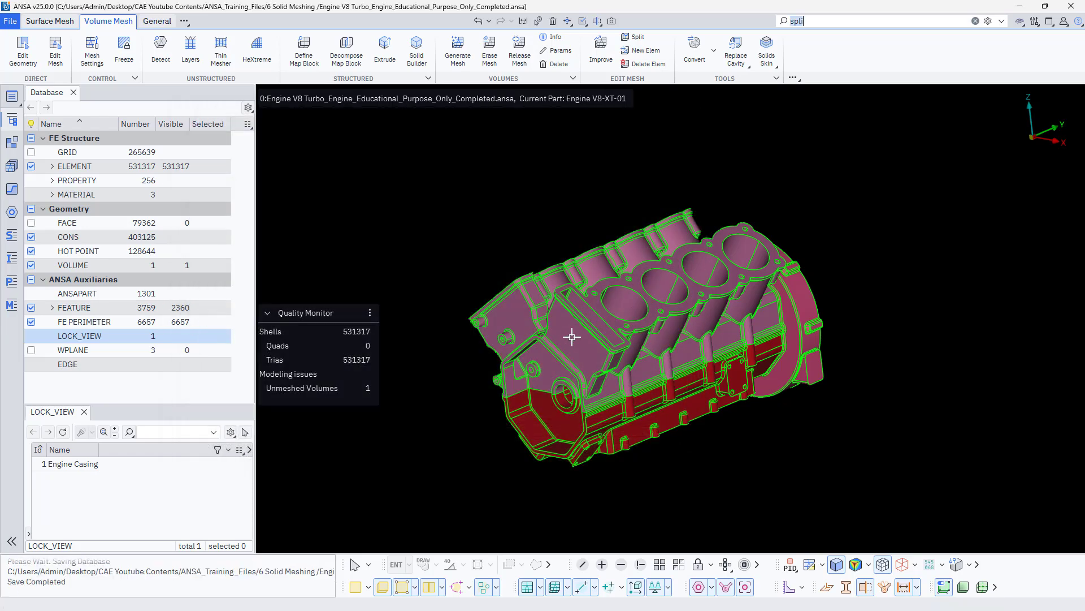
# Save only the visible engine casing as Engine V8 Turbo_Engine_only_Meshed.ansa in the same folder
pyautogui.click(10, 21)
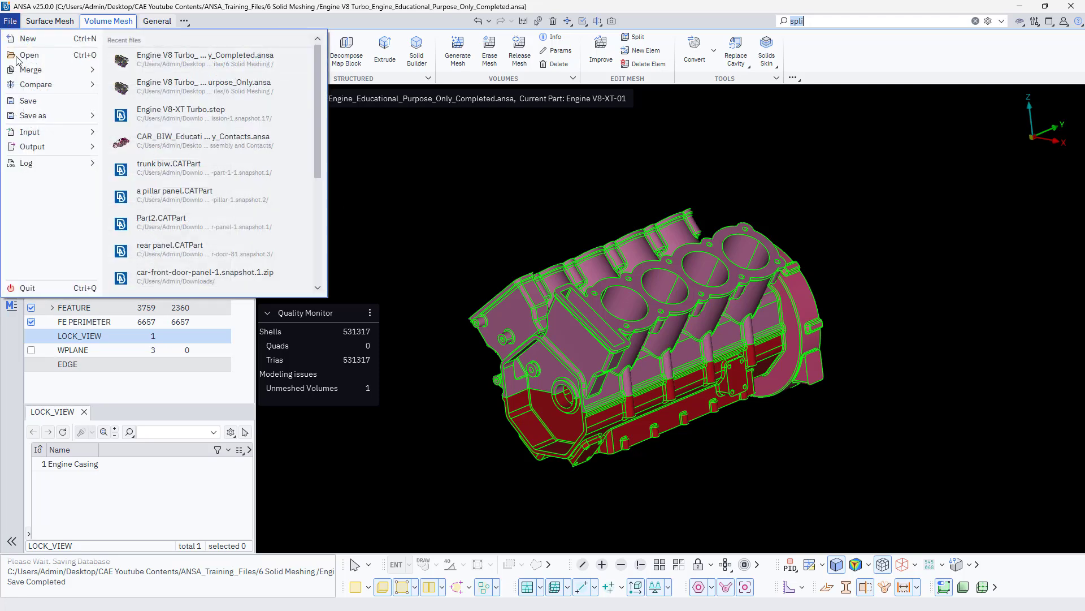
pyautogui.moveTo(44, 117)
pyautogui.click(153, 116)
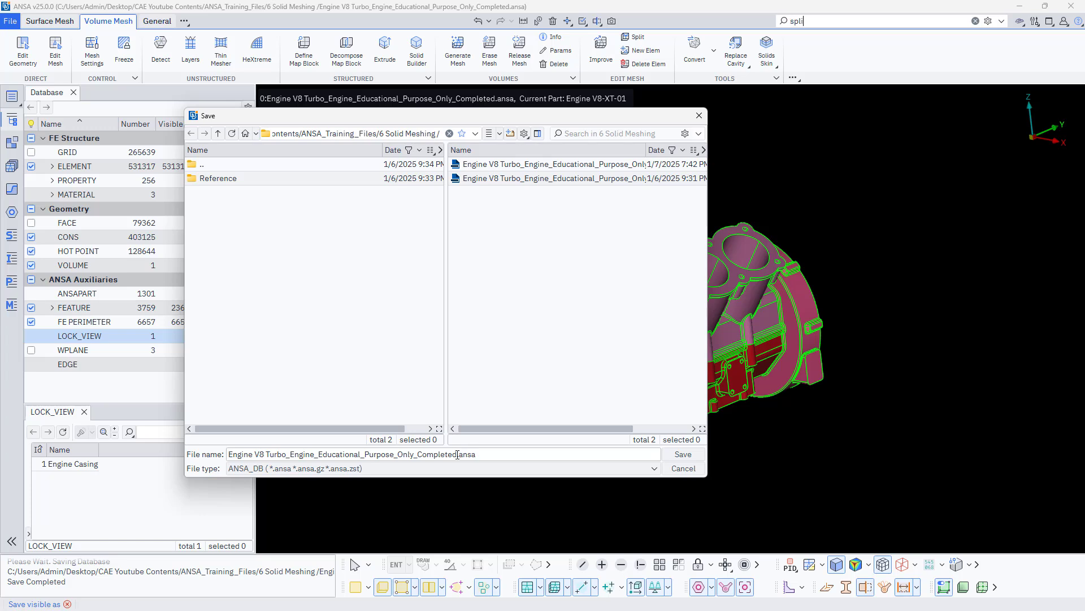
pyautogui.moveTo(456, 454); pyautogui.dragTo(398, 456)
pyautogui.press('BackSpace')
pyautogui.press('BackSpace')
pyautogui.press('BackSpace')
pyautogui.press('BackSpace')
pyautogui.press('BackSpace')
pyautogui.press('BackSpace')
pyautogui.press('BackSpace')
pyautogui.press('BackSpace')
pyautogui.press('BackSpace')
pyautogui.press('BackSpace')
pyautogui.press('BackSpace')
pyautogui.press('BackSpace')
pyautogui.press('BackSpace')
pyautogui.press('BackSpace')
pyautogui.press('BackSpace')
pyautogui.press('BackSpace')
pyautogui.press('BackSpace')
pyautogui.press('BackSpace')
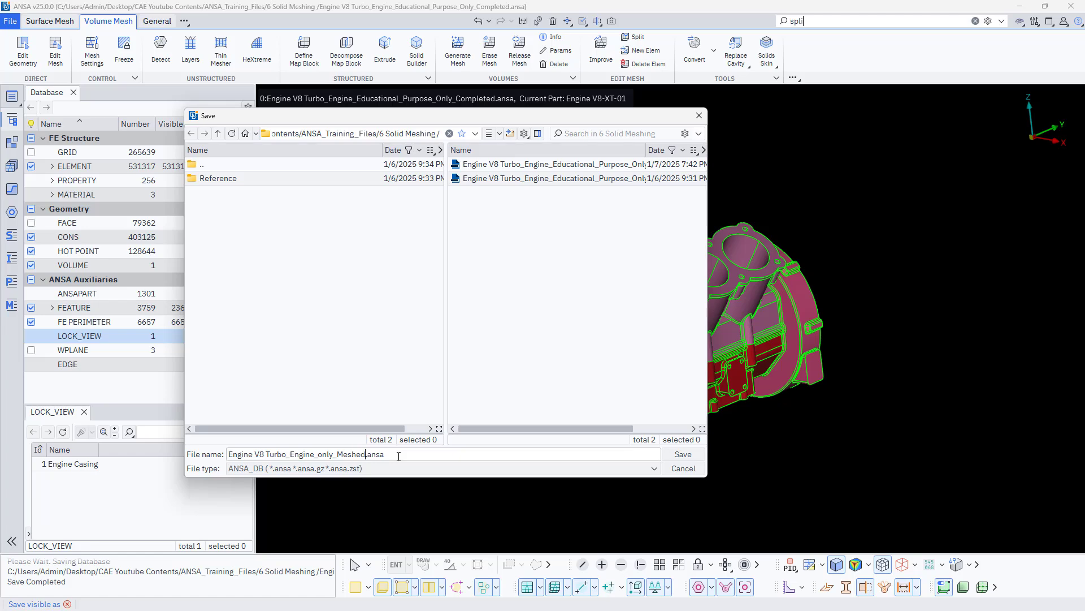
pyautogui.click(679, 455)
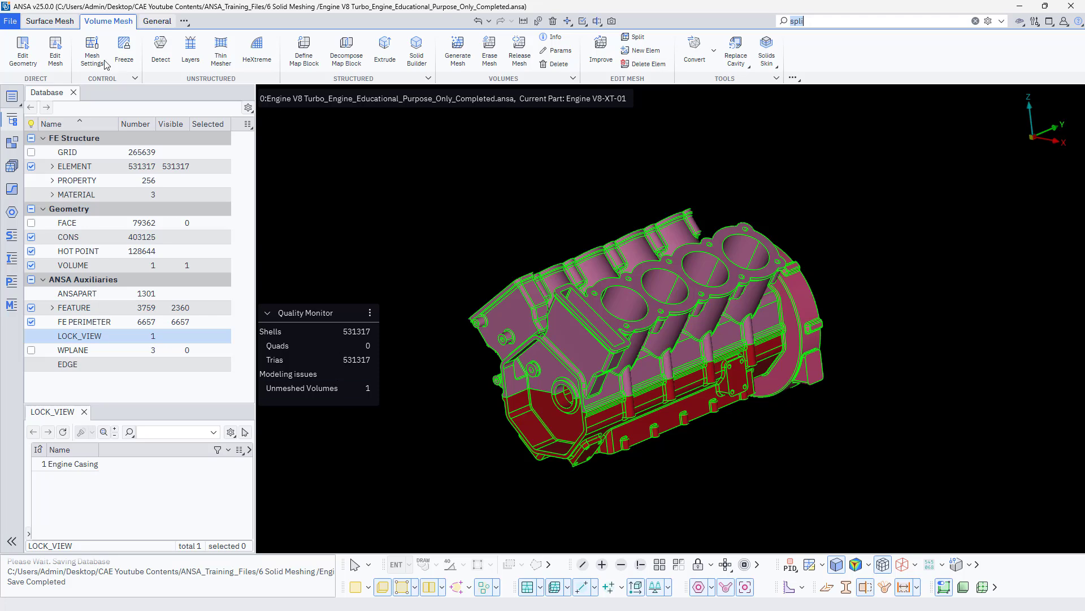
# Open Engine V8 Turbo_Engine_only_Meshed.ansa, discarding changes to the current database
pyautogui.click(7, 23)
pyautogui.click(22, 56)
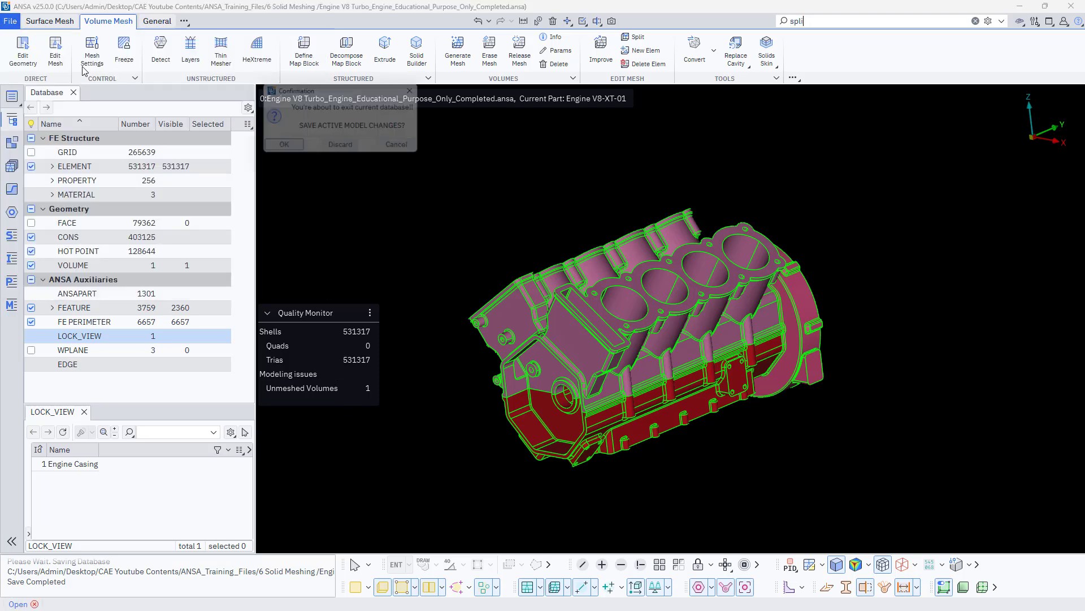
pyautogui.click(343, 147)
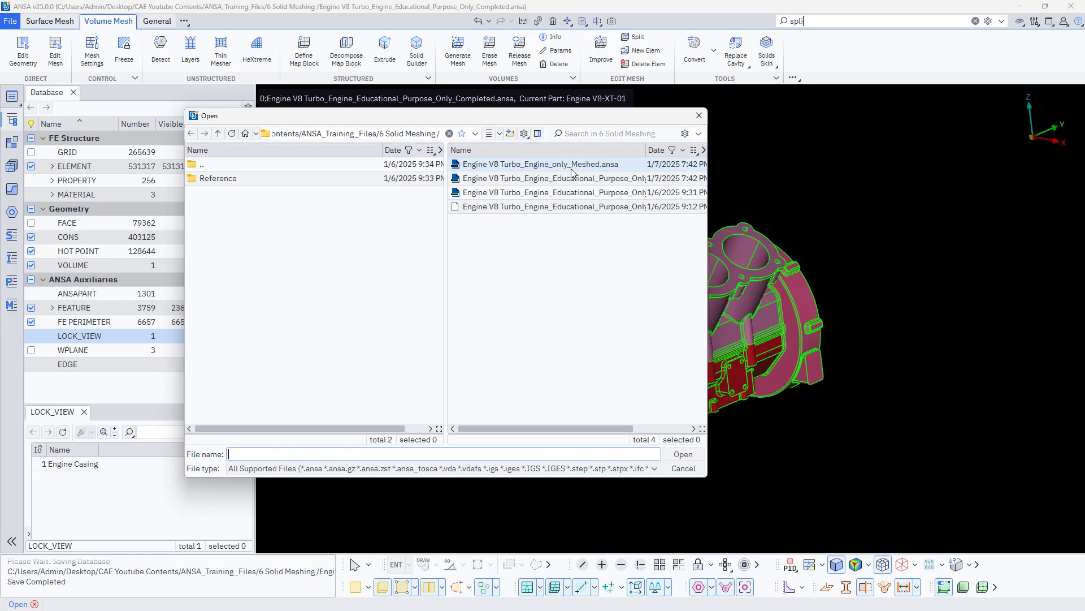
pyautogui.doubleClick(571, 169)
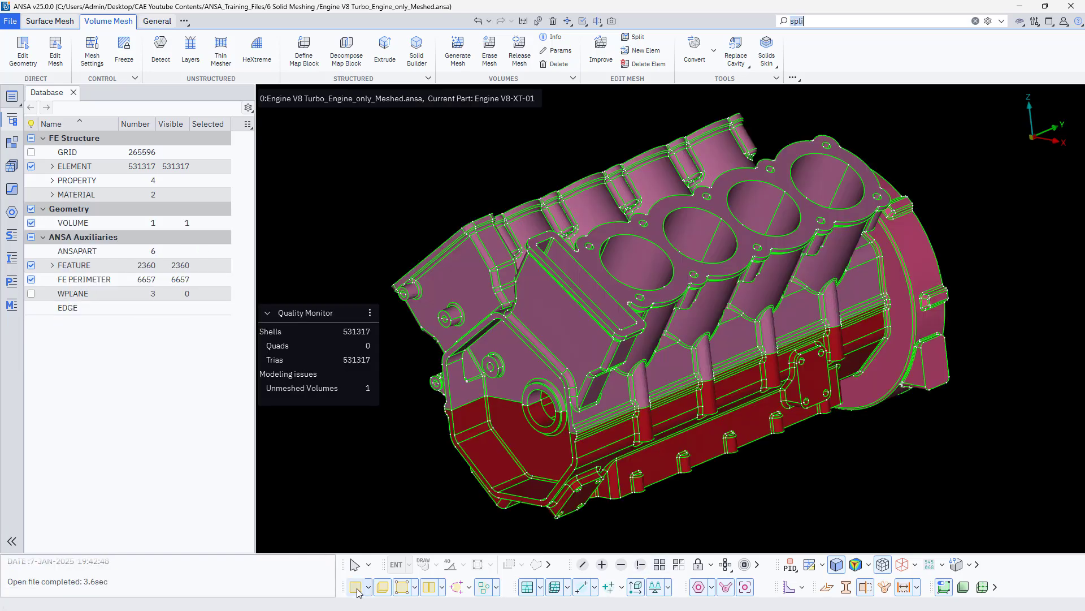
# Examine the casing mesh from several sides, checking the front face, cylinder banks, side covers and round end plate
pyautogui.scroll(3, 461, 316)
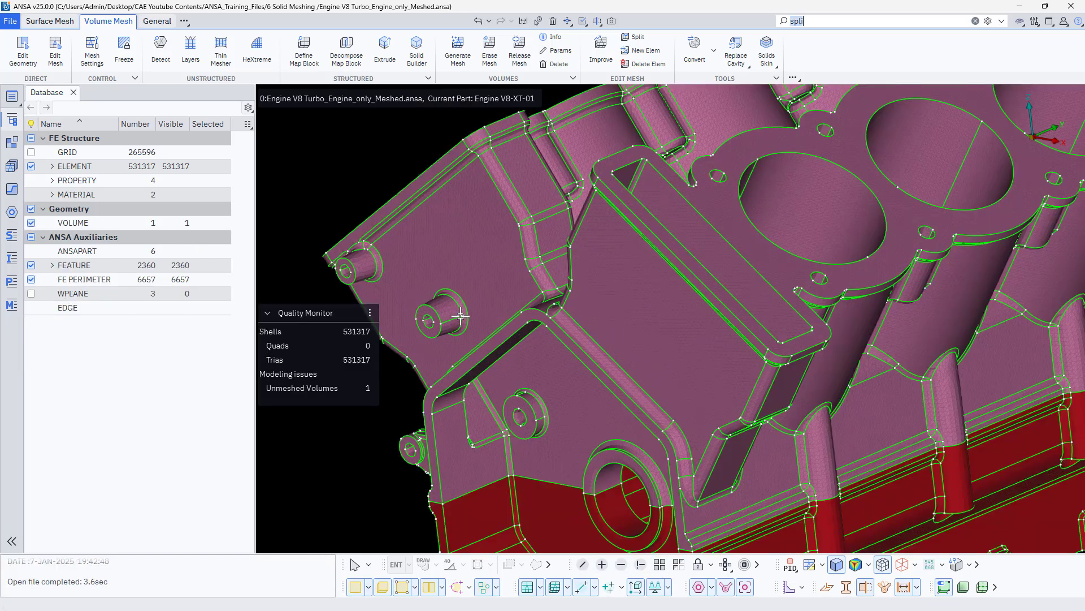
pyautogui.scroll(-3, 461, 317)
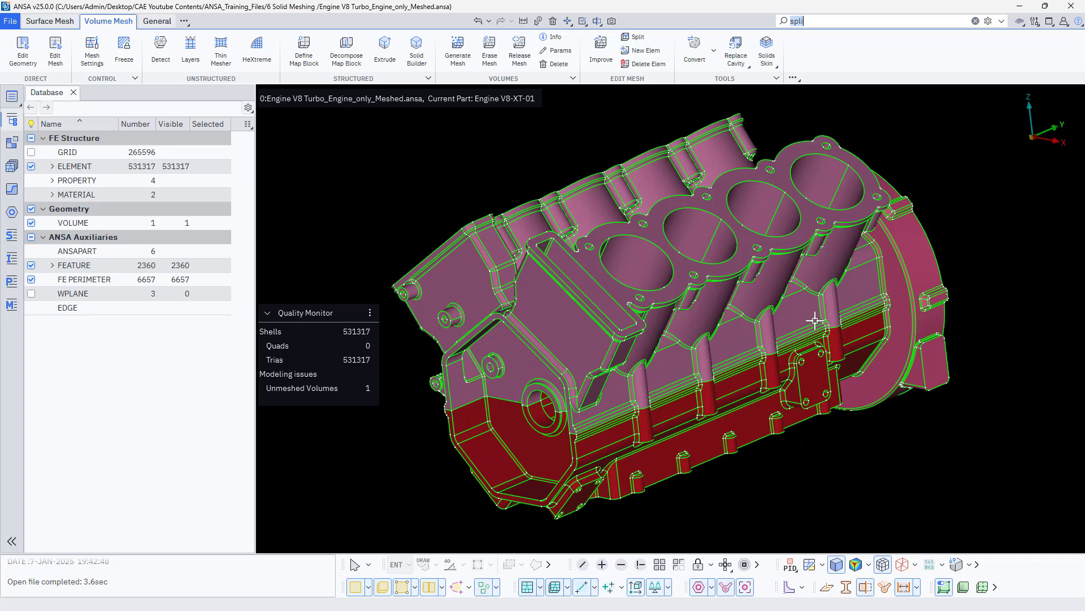
pyautogui.keyDown('ctrl'); pyautogui.moveTo(815, 320); pyautogui.dragTo(751, 373); pyautogui.keyUp('ctrl')
pyautogui.scroll(3, 746, 378)
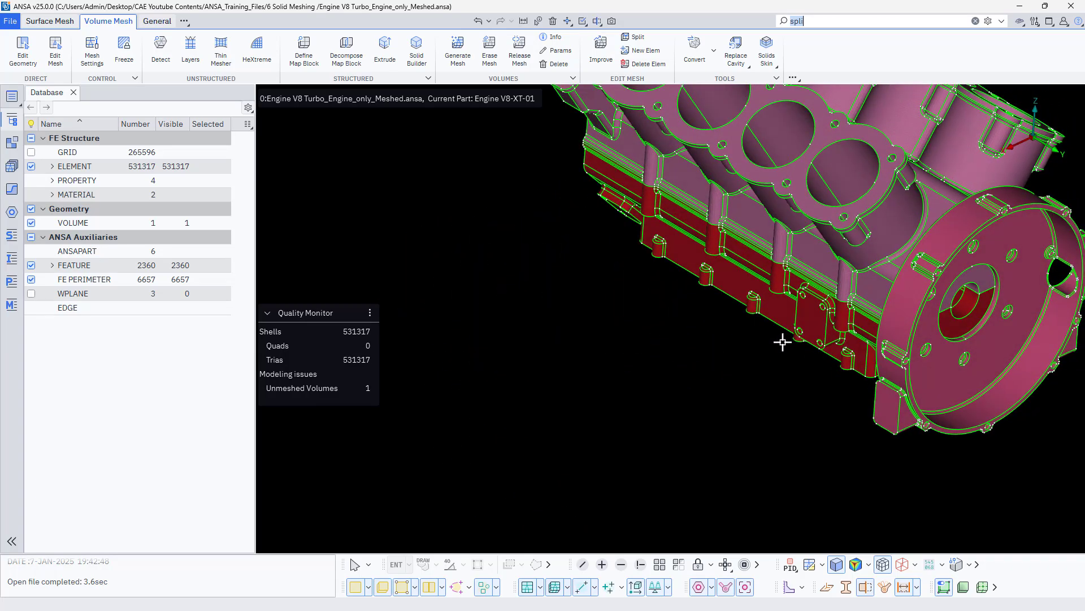
pyautogui.keyDown('ctrl'); pyautogui.moveTo(754, 349); pyautogui.dragTo(493, 304, button='middle'); pyautogui.keyUp('ctrl')
pyautogui.scroll(4, 493, 306)
pyautogui.scroll(-4, 538, 299)
pyautogui.keyDown('ctrl'); pyautogui.moveTo(569, 304); pyautogui.dragTo(505, 318); pyautogui.keyUp('ctrl')
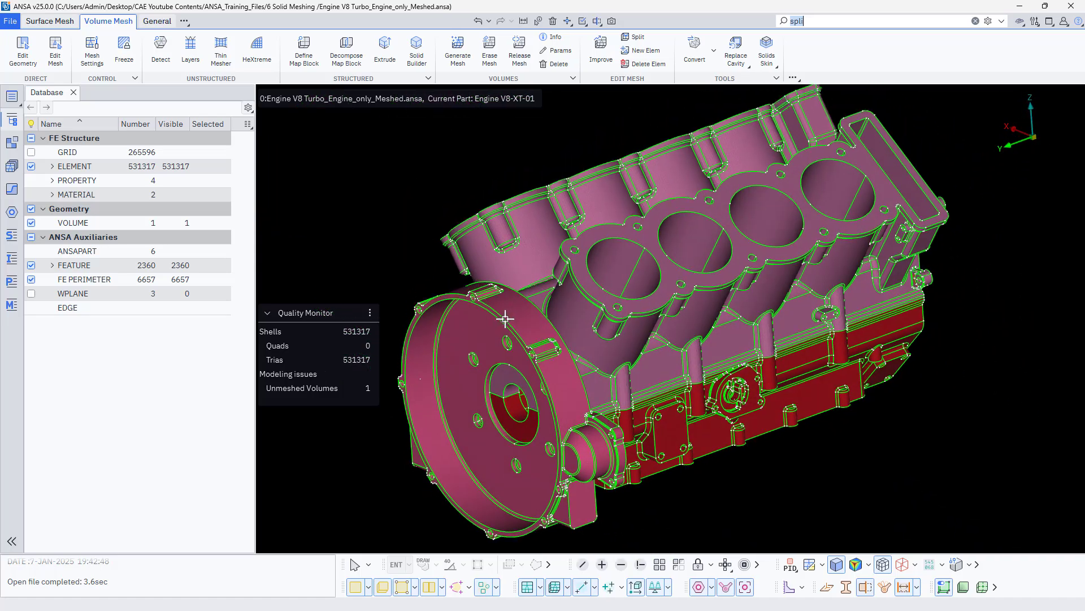
pyautogui.scroll(-3, 504, 314)
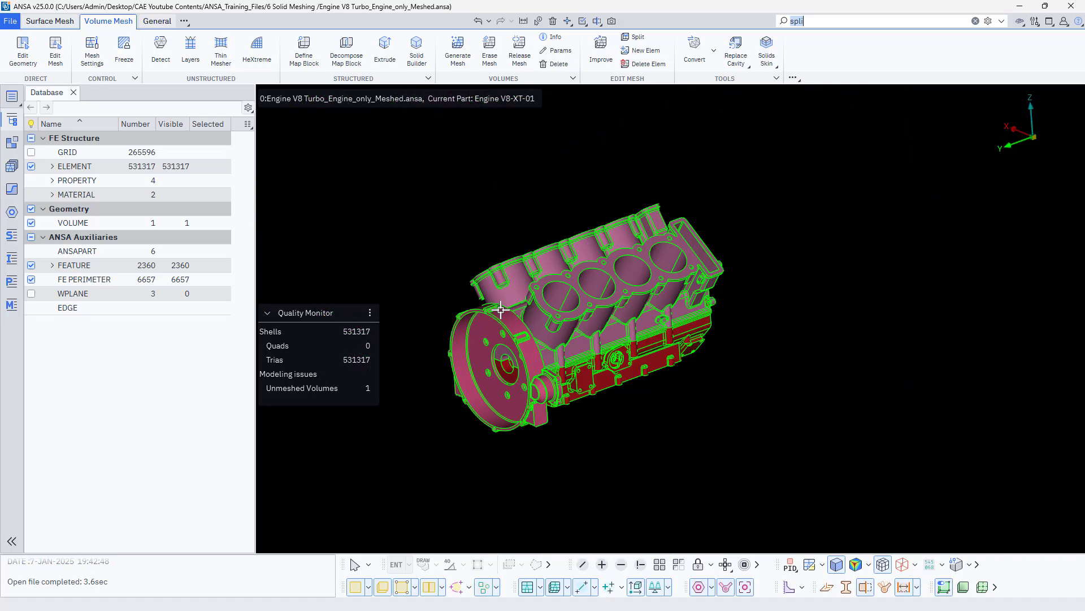
# Try to detect a volume from the visible casing and list the results of the Mesh: Single Bounds check
pyautogui.click(162, 54)
pyautogui.click(865, 333)
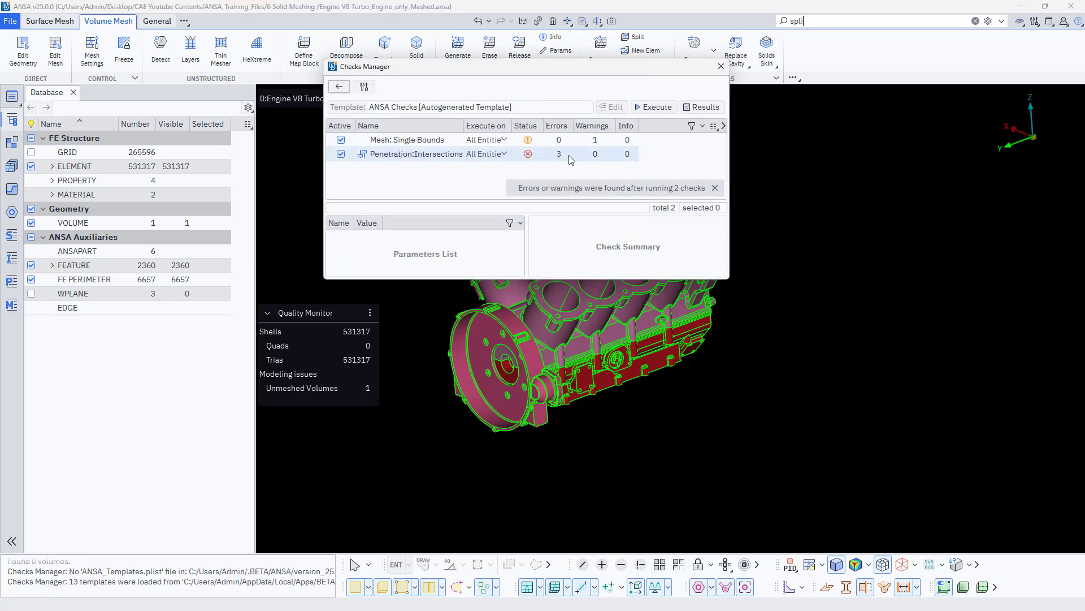
pyautogui.click(540, 153)
pyautogui.scroll(-2, 741, 426)
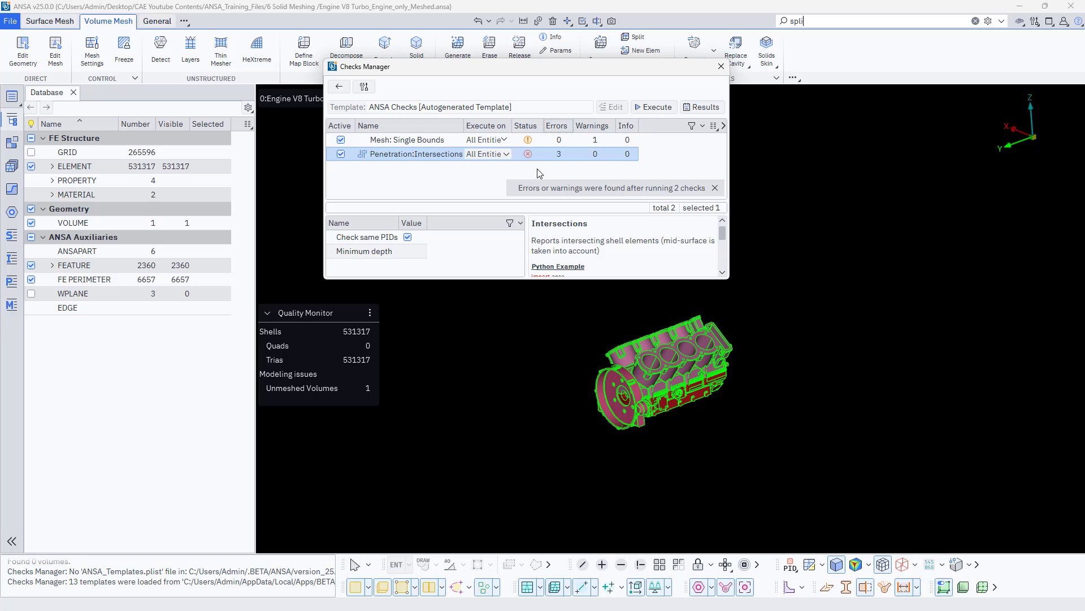
pyautogui.doubleClick(563, 142)
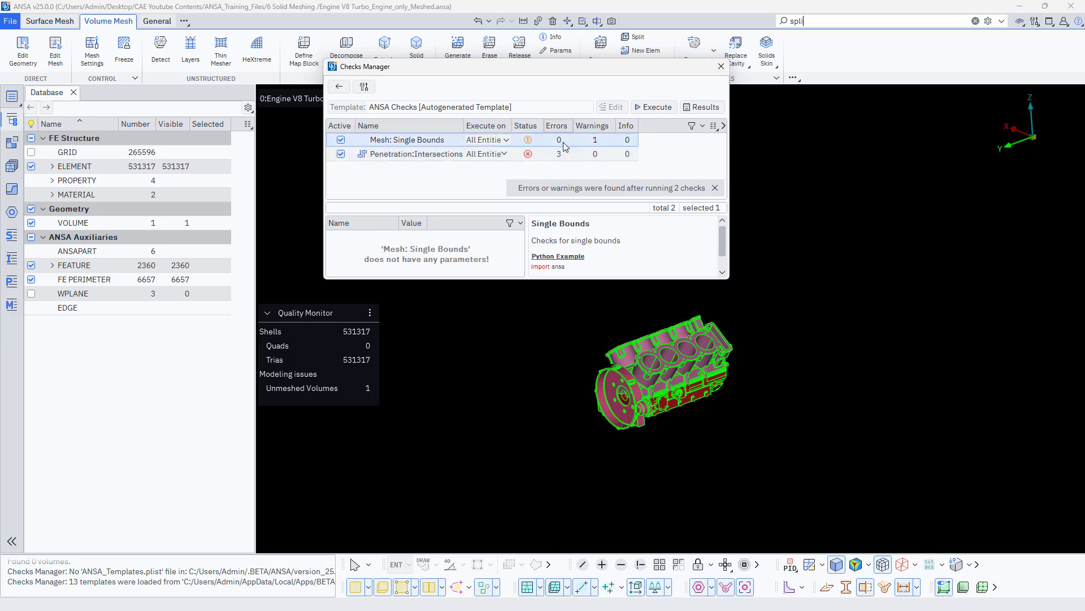
pyautogui.click(539, 140)
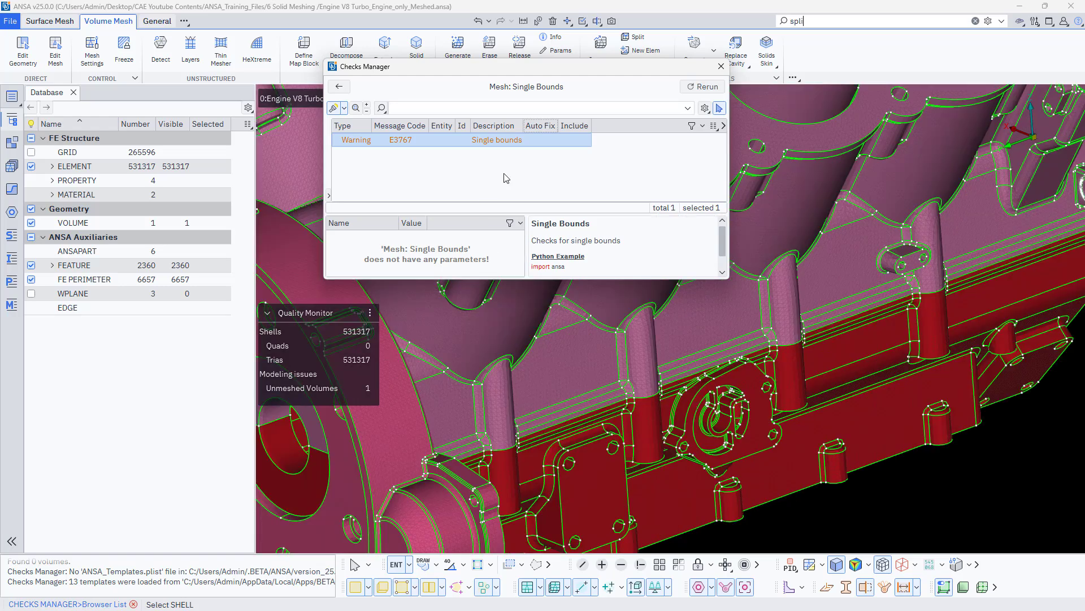
# Highlight the single-bound shells and examine those around the hole of the small mounting lug
pyautogui.click(509, 139)
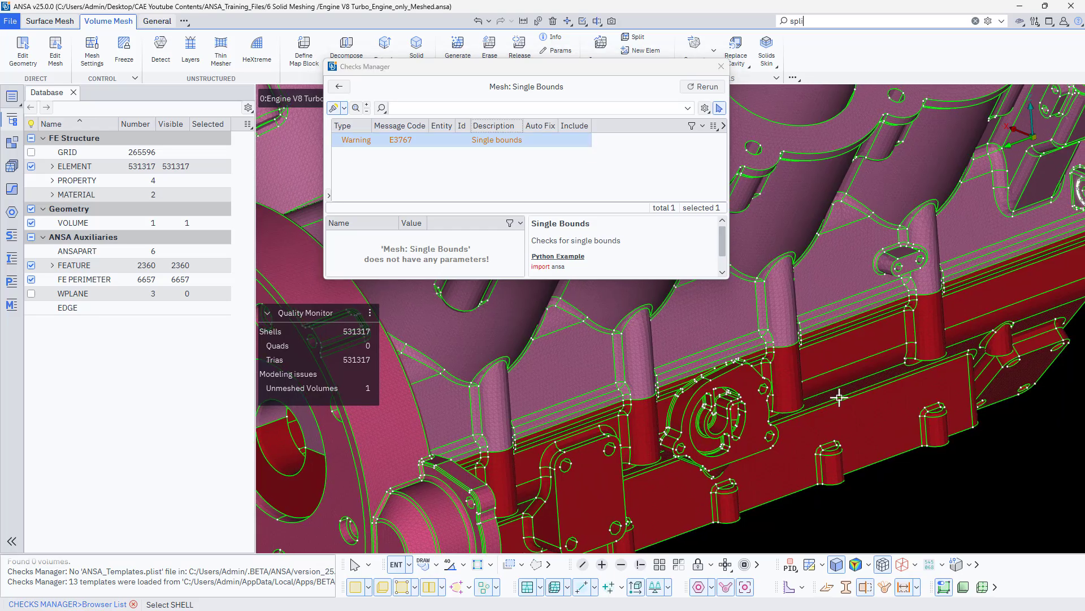
pyautogui.scroll(6, 842, 383)
pyautogui.keyDown('ctrl'); pyautogui.moveTo(794, 326); pyautogui.dragTo(826, 295); pyautogui.keyUp('ctrl')
pyautogui.scroll(-10, 826, 296)
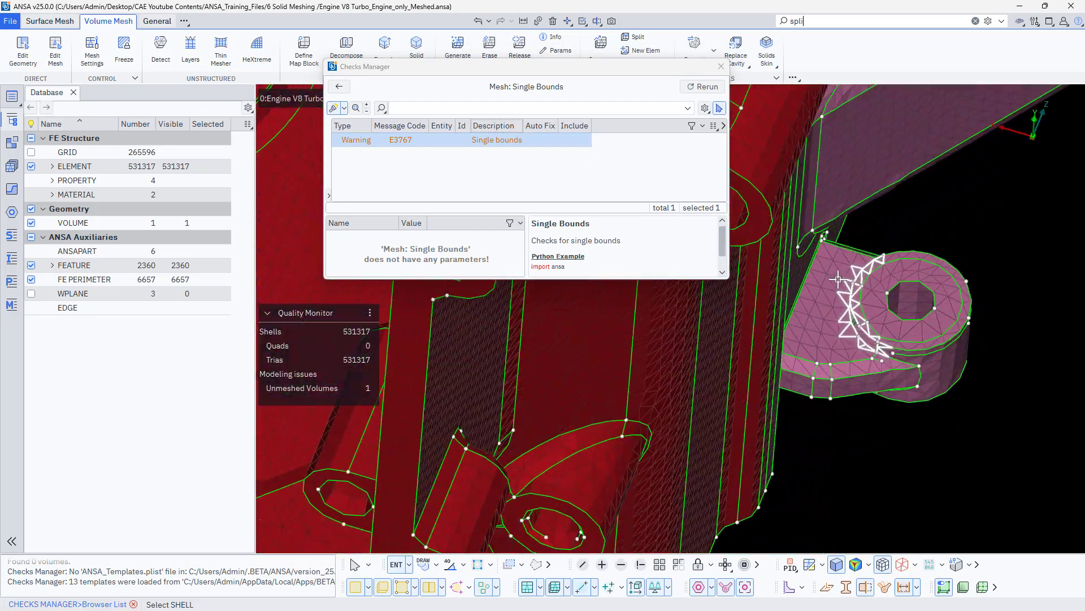
pyautogui.scroll(6, 760, 288)
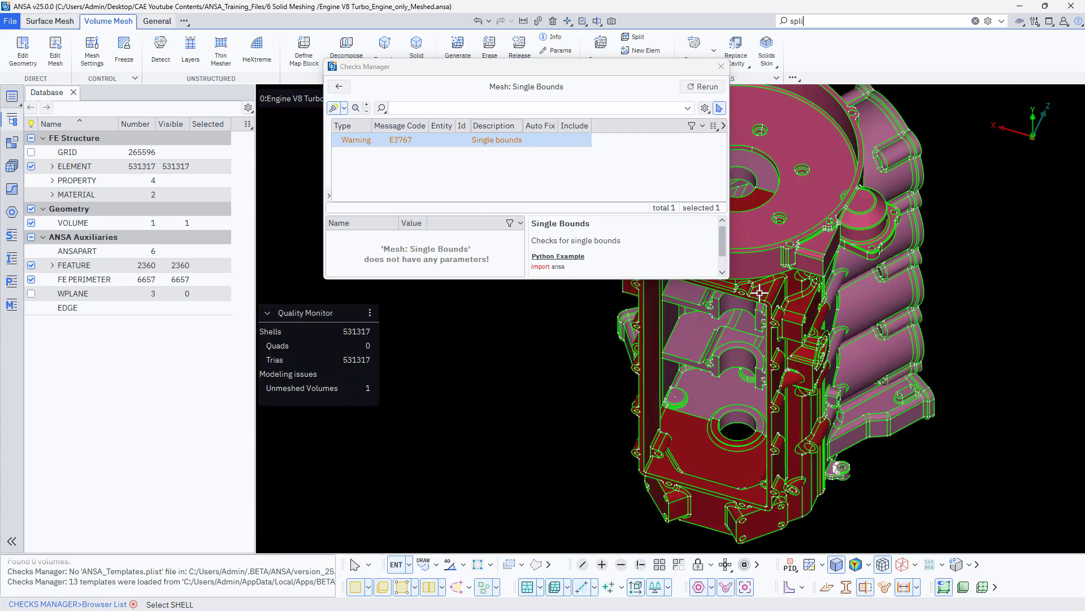
pyautogui.scroll(-7, 761, 356)
pyautogui.keyDown('ctrl'); pyautogui.moveTo(761, 357); pyautogui.dragTo(729, 395); pyautogui.keyUp('ctrl')
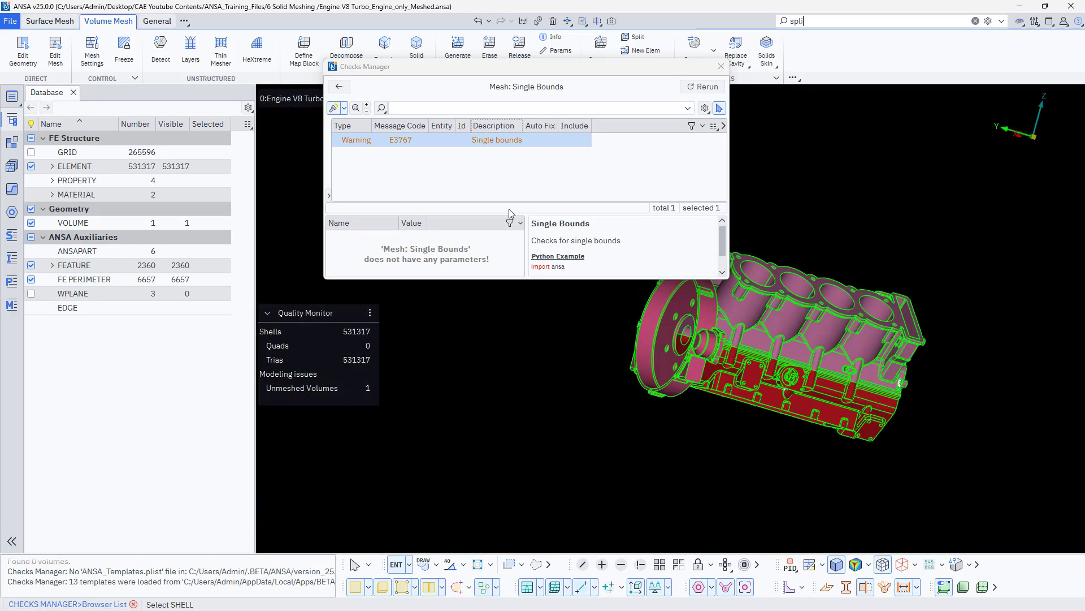
# Locate the single-bound shells around the tiny opening beside the rounded rib on the red crankcase side, and leave the Checks Manager
pyautogui.click(456, 143)
pyautogui.scroll(6, 795, 387)
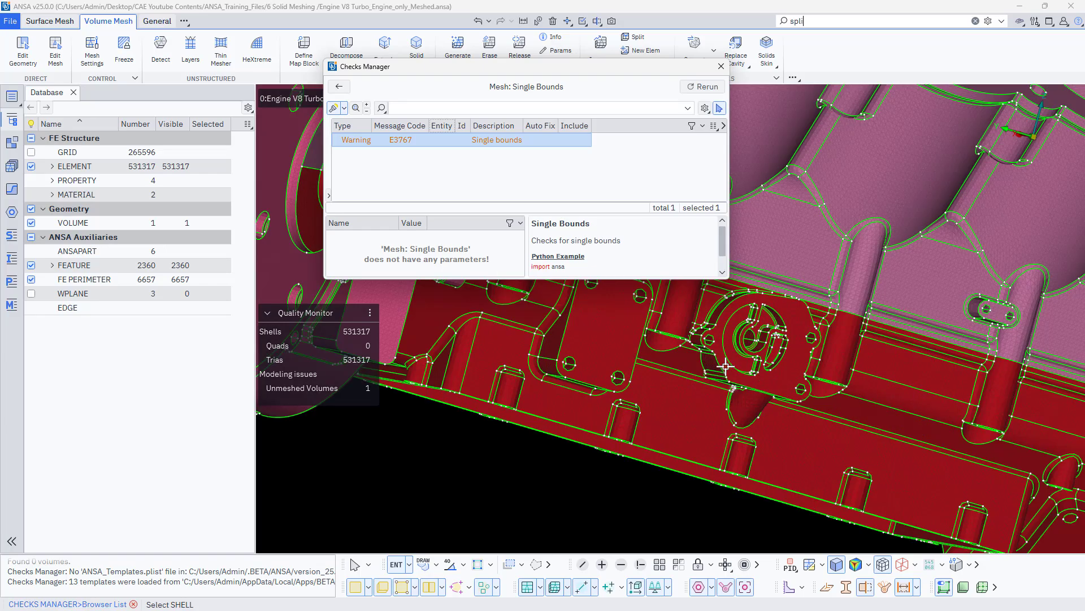
pyautogui.scroll(8, 744, 417)
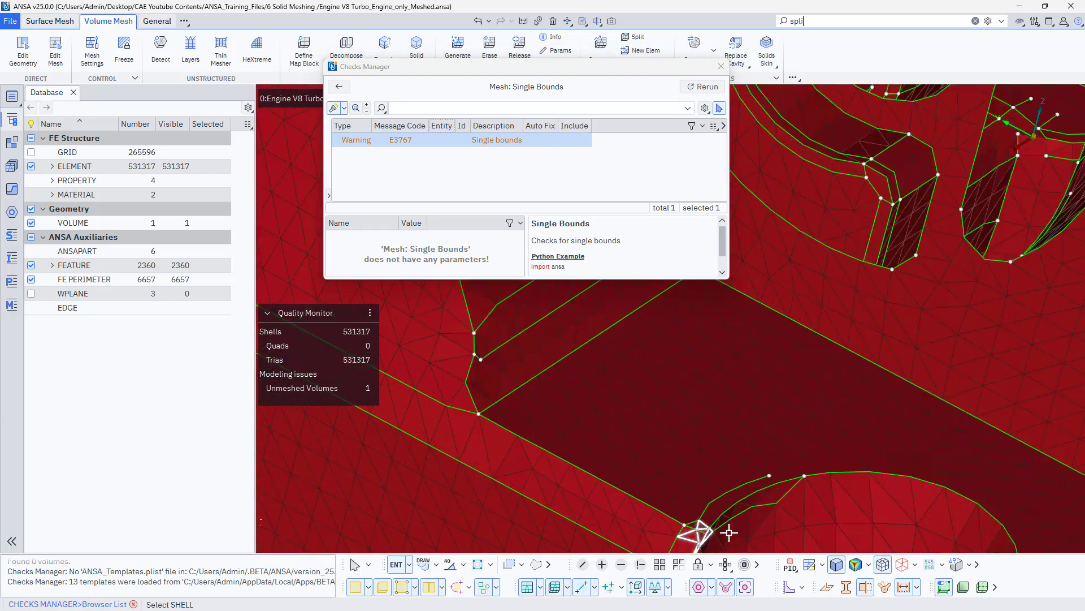
pyautogui.moveTo(799, 402)
pyautogui.keyDown('ctrl'); pyautogui.mouseDown()
pyautogui.moveTo(817, 398)
pyautogui.moveTo(807, 394)
pyautogui.mouseUp(); pyautogui.keyUp('ctrl')
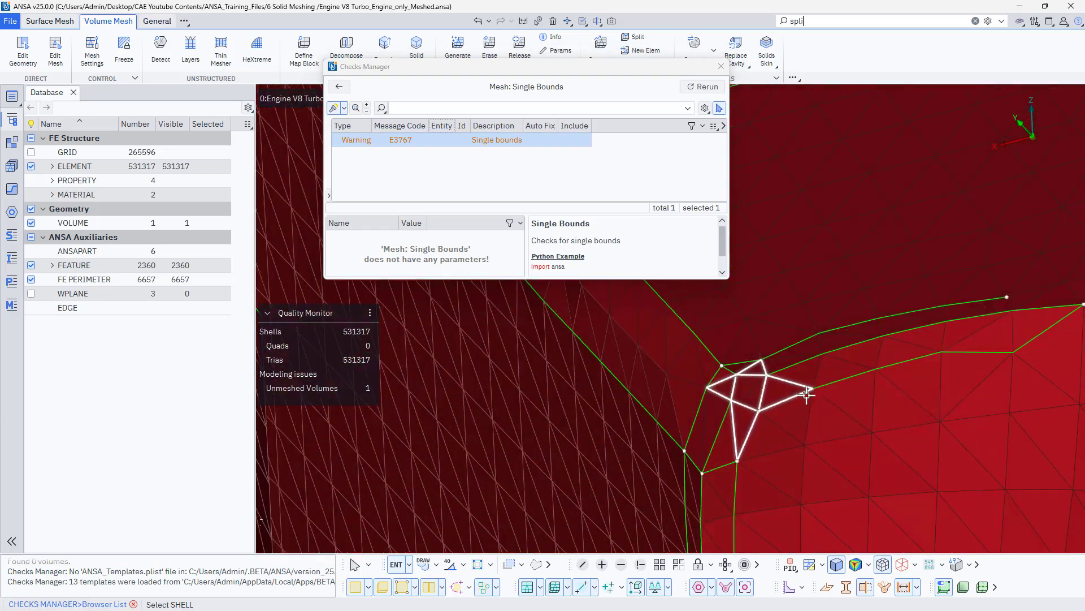
pyautogui.middleClick(795, 395)
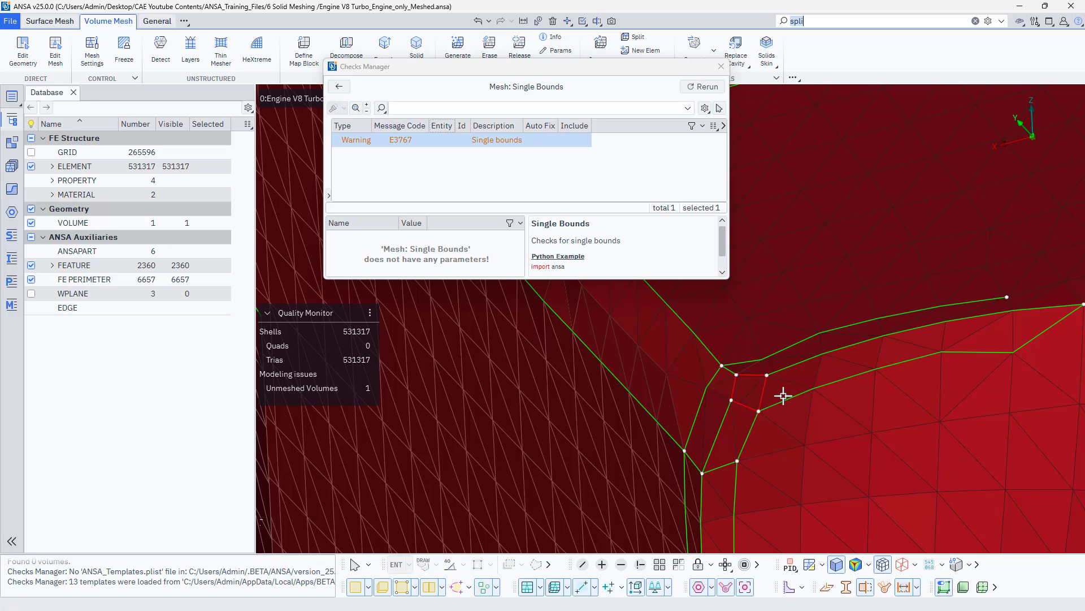
pyautogui.click(720, 68)
# Fill the tiny four-sided opening at the crankcase rib's corner from its perimeters, with Auto result, merged common boundaries and mesh improvement expand level 1
pyautogui.scroll(3, 588, 256)
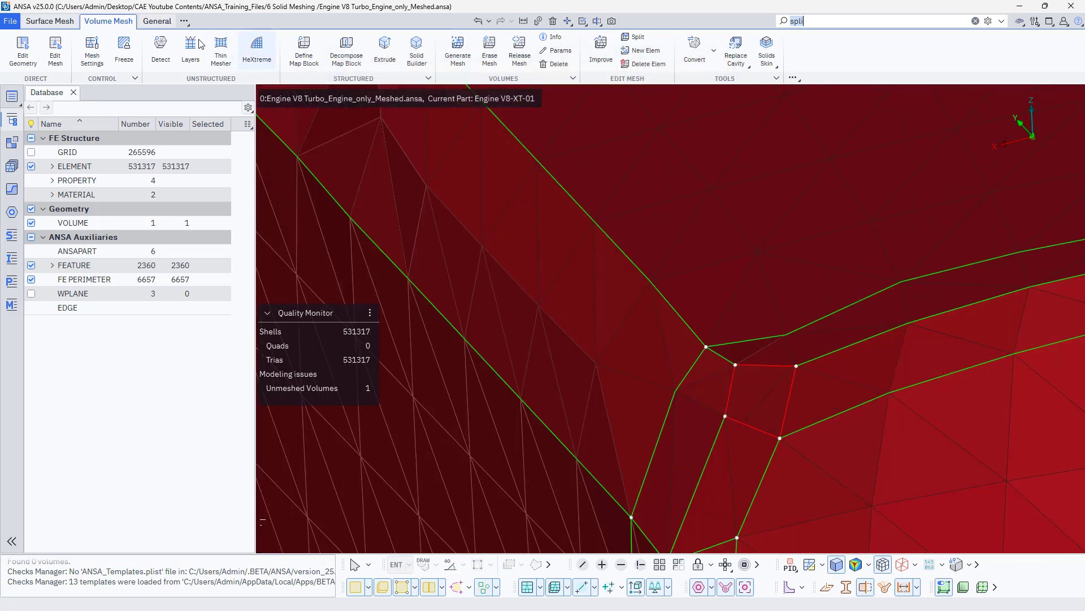
pyautogui.click(56, 23)
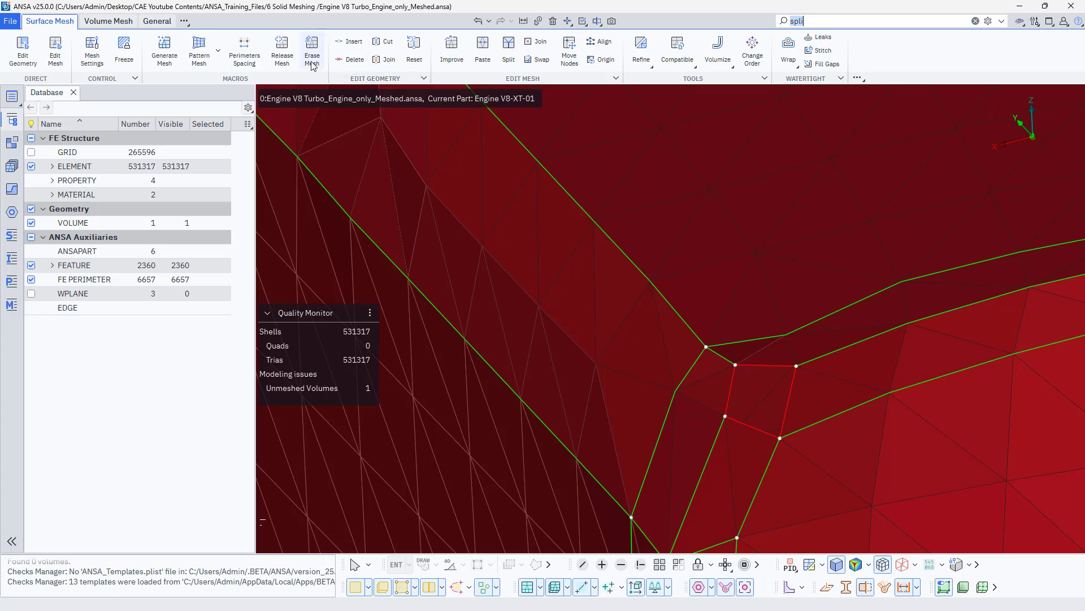
pyautogui.click(157, 23)
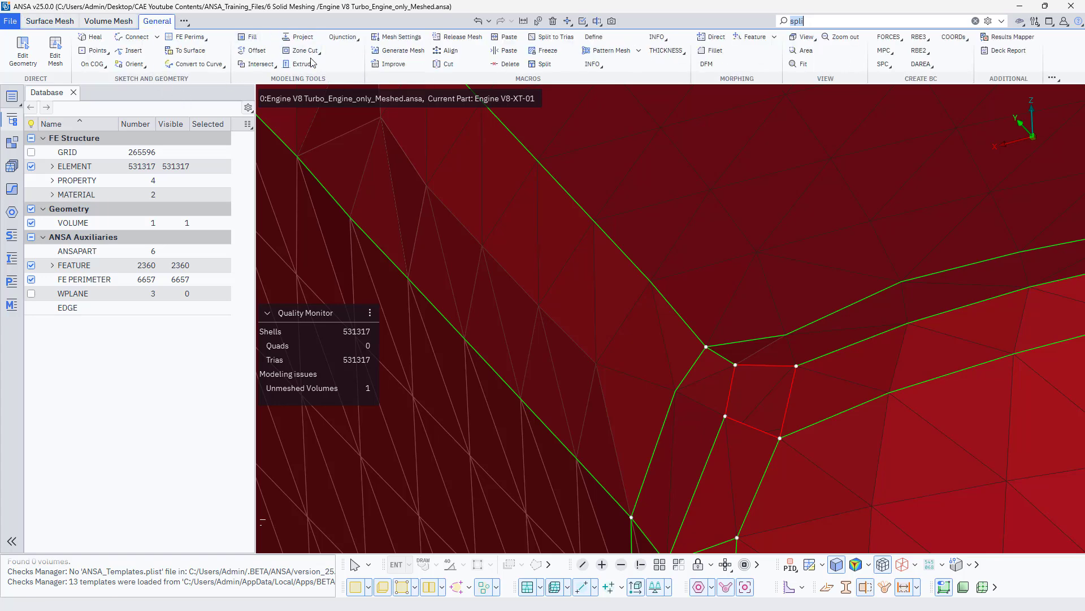
pyautogui.click(250, 37)
pyautogui.click(764, 434)
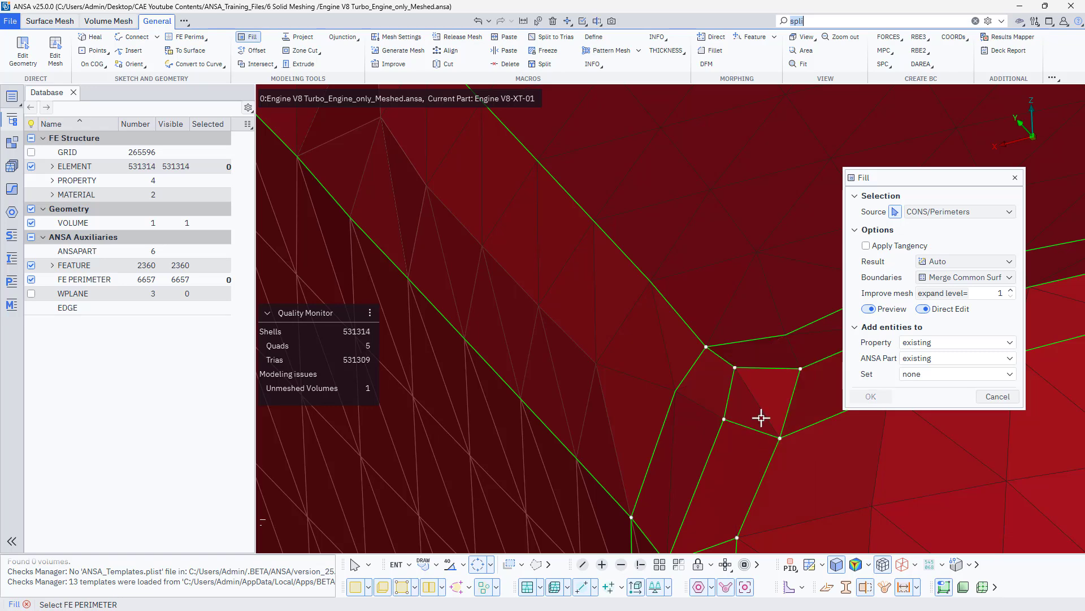
pyautogui.middleClick(762, 417)
pyautogui.click(868, 398)
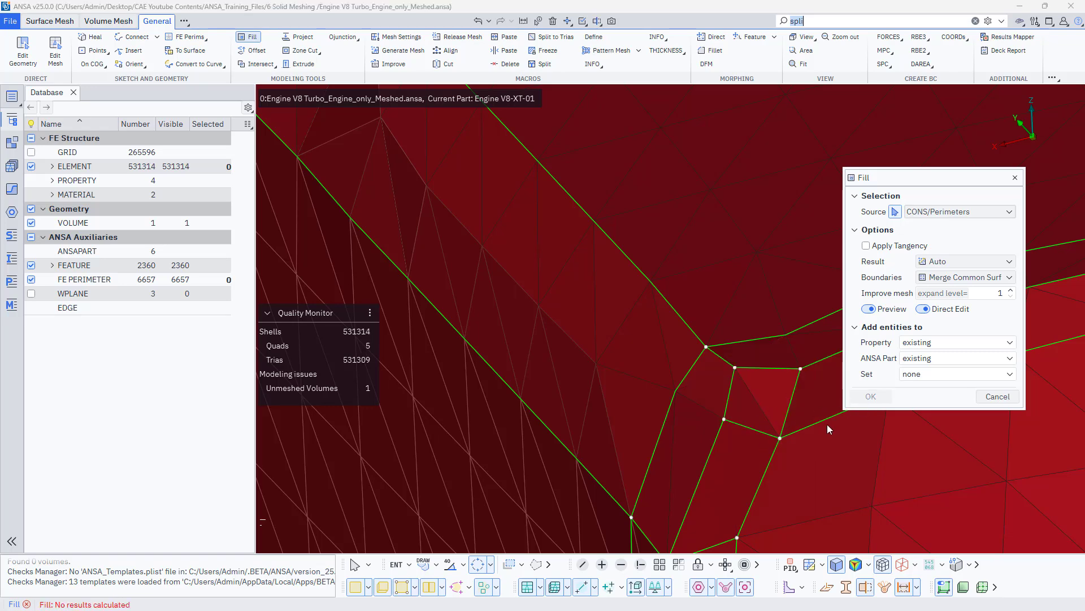
pyautogui.click(996, 398)
pyautogui.scroll(-5, 740, 398)
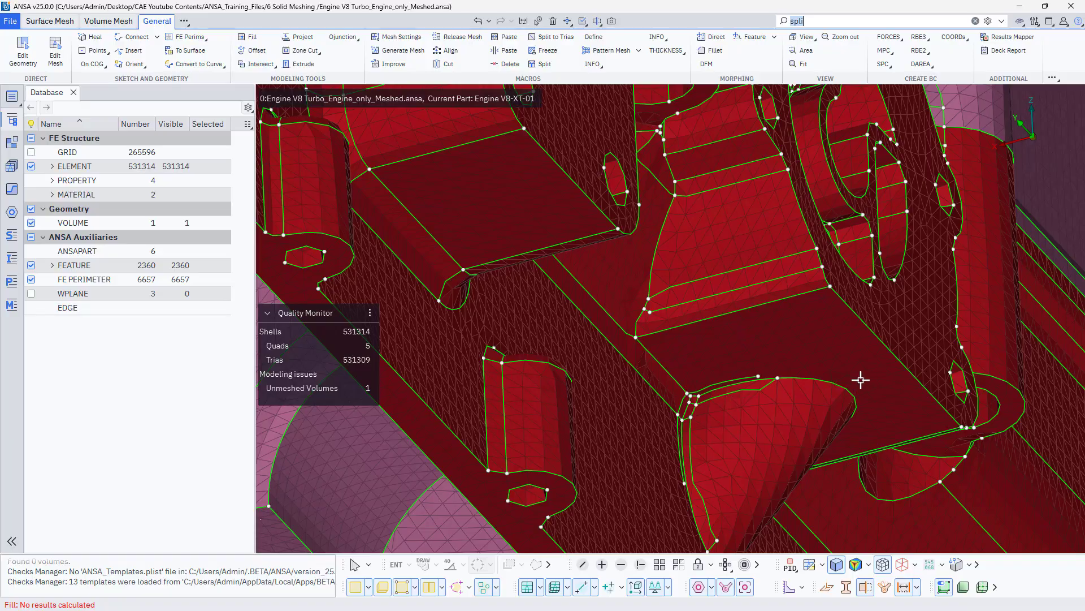
# Try again to detect a volume from the visible casing mesh and open the Mesh: Single Bounds check results
pyautogui.keyDown('ctrl'); pyautogui.moveTo(860, 380); pyautogui.dragTo(741, 269); pyautogui.keyUp('ctrl')
pyautogui.scroll(-5, 826, 373)
pyautogui.scroll(-6, 735, 250)
pyautogui.scroll(6, 724, 357)
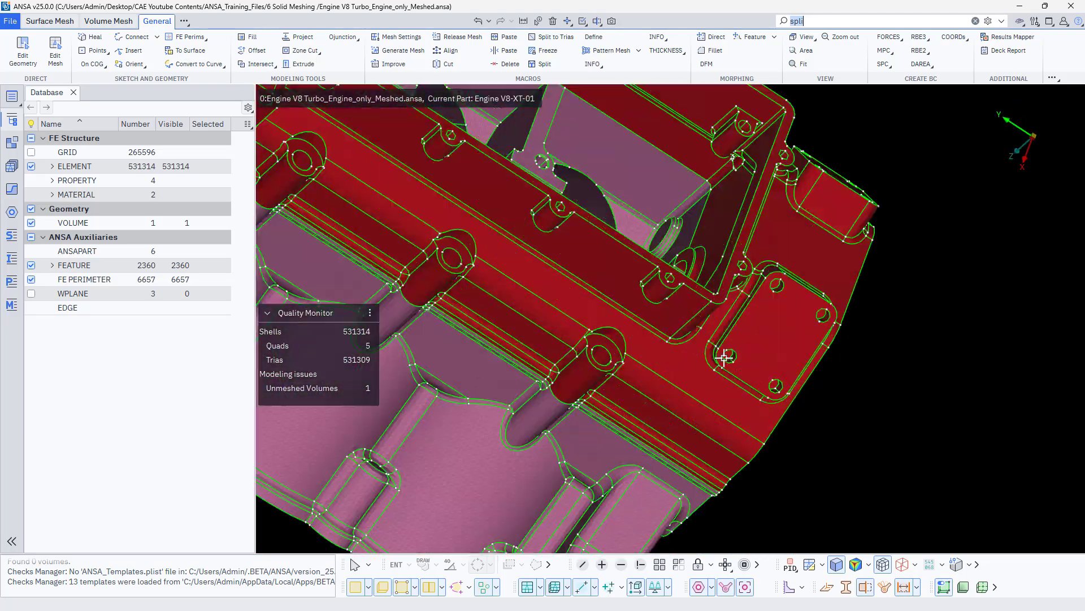
pyautogui.keyDown('ctrl'); pyautogui.moveTo(724, 357); pyautogui.dragTo(534, 297); pyautogui.keyUp('ctrl')
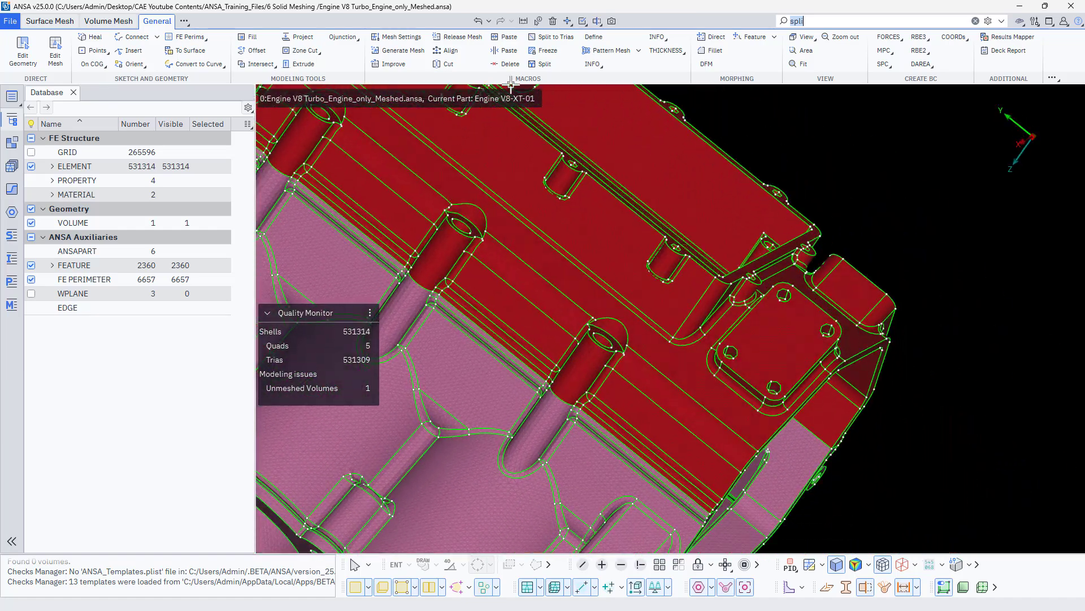
pyautogui.click(94, 21)
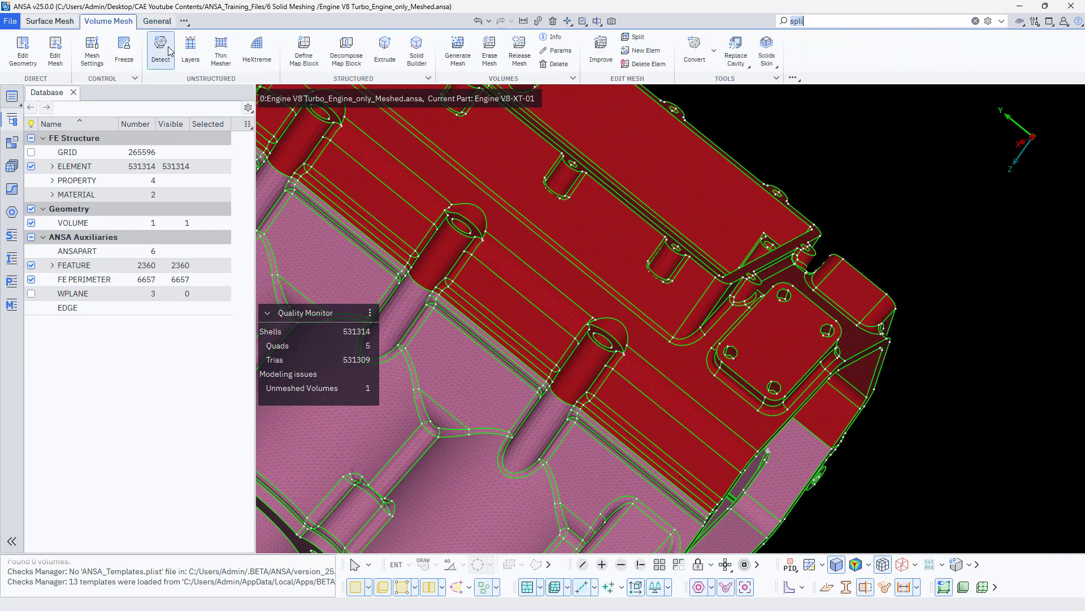
pyautogui.click(161, 50)
pyautogui.click(871, 332)
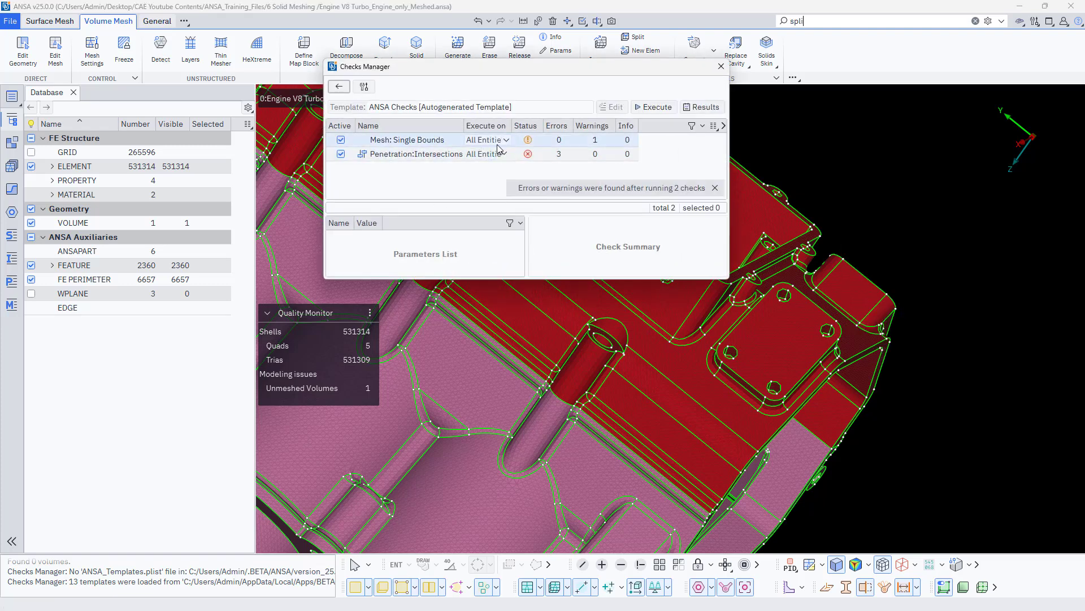
pyautogui.doubleClick(519, 142)
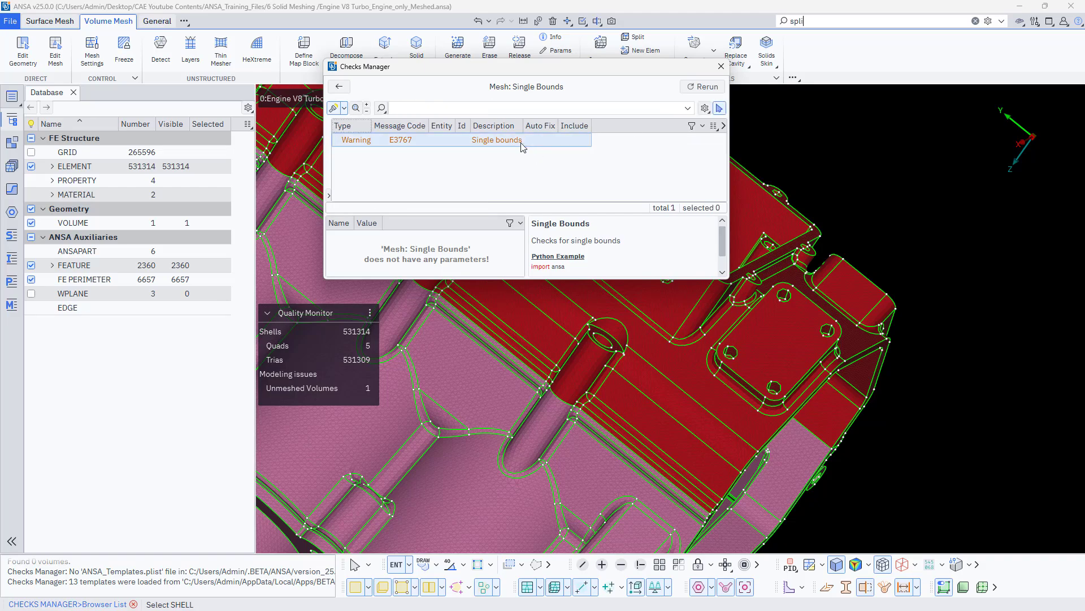
# Highlight the single-bound shells, examine those around the curved opening on the small mounting lug, and leave the Checks Manager
pyautogui.click(520, 141)
pyautogui.keyDown('ctrl'); pyautogui.moveTo(808, 479); pyautogui.dragTo(584, 482); pyautogui.keyUp('ctrl')
pyautogui.scroll(8, 836, 480)
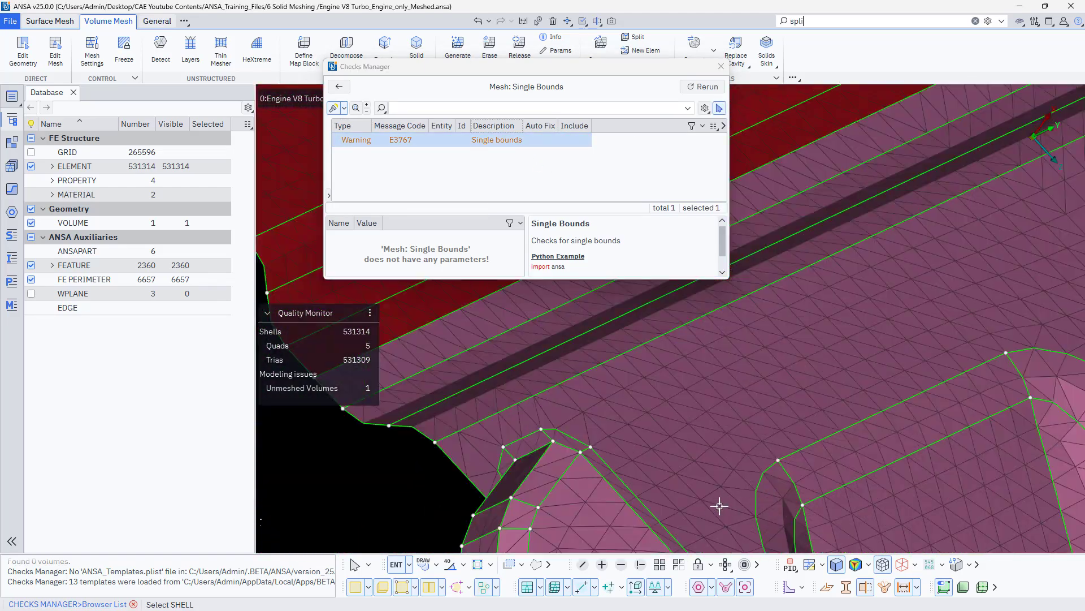
pyautogui.keyDown('ctrl'); pyautogui.moveTo(719, 504); pyautogui.dragTo(853, 286, button='middle'); pyautogui.keyUp('ctrl')
pyautogui.keyDown('ctrl'); pyautogui.moveTo(853, 286); pyautogui.dragTo(750, 405); pyautogui.keyUp('ctrl')
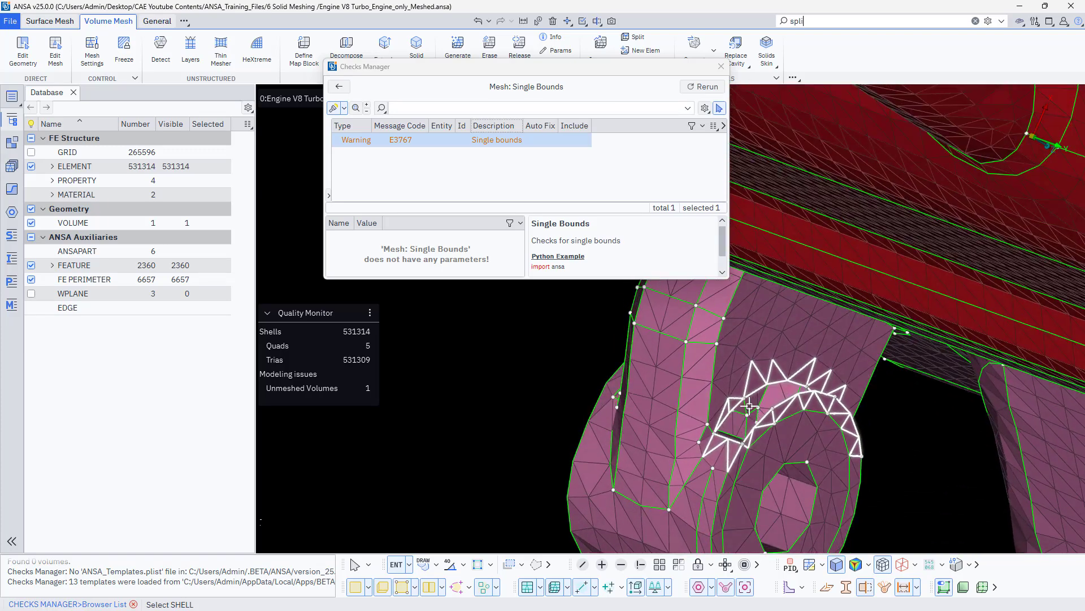
pyautogui.middleClick(742, 435)
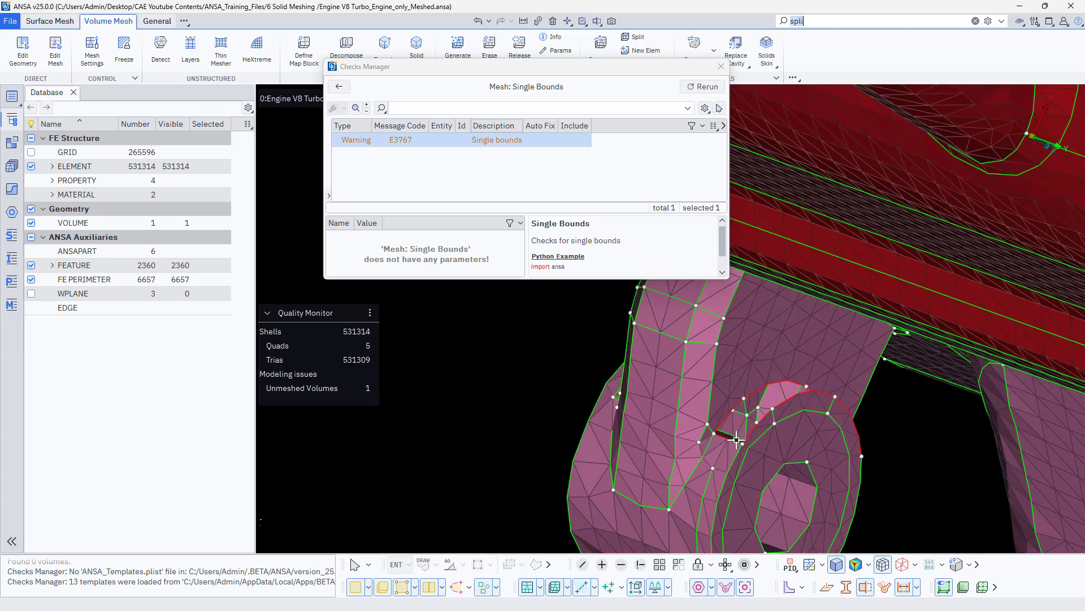
pyautogui.click(721, 67)
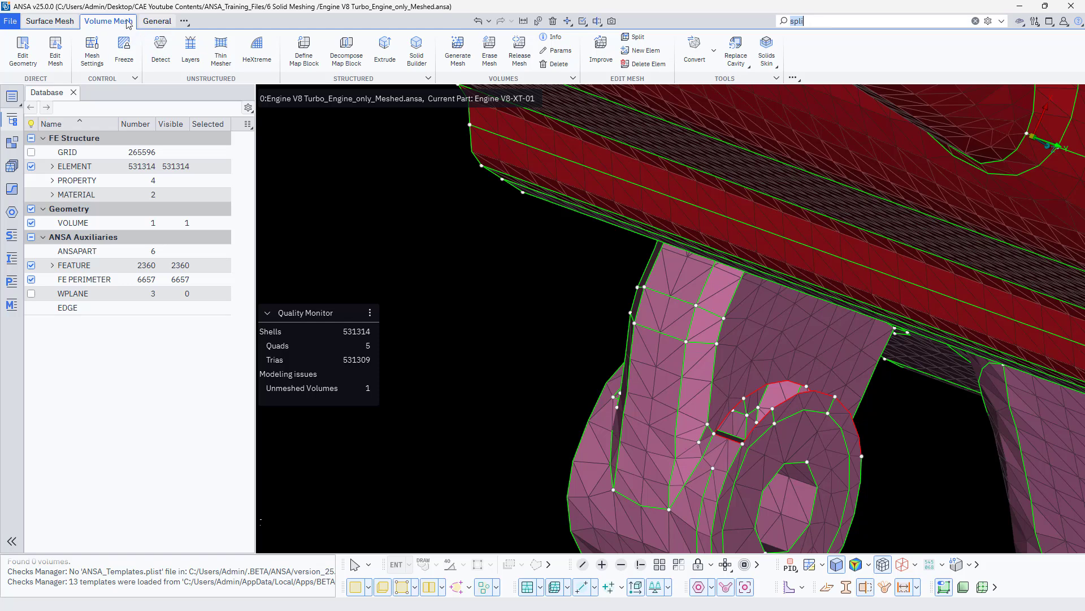
# Try to fill the mounting lug's curved opening with the current mixed mesh type, and undo the fill
pyautogui.click(150, 21)
pyautogui.click(250, 37)
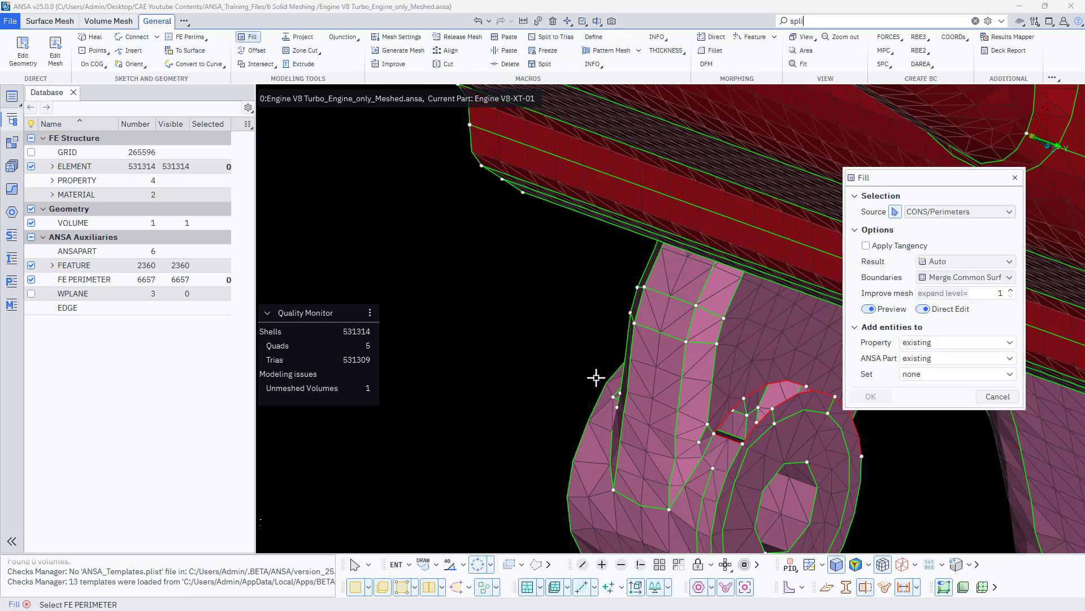
pyautogui.click(734, 446)
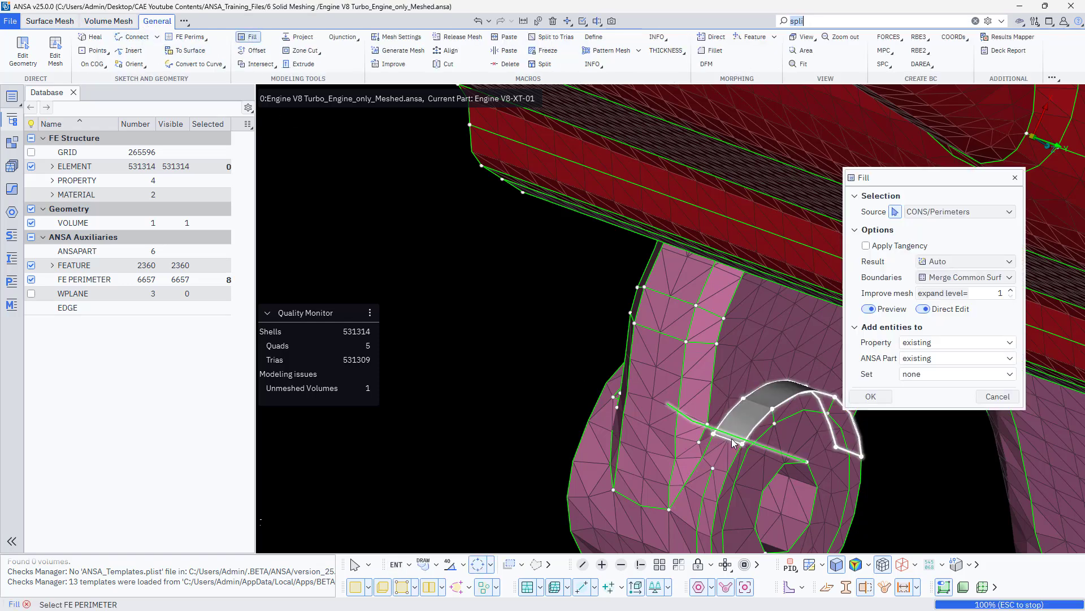
pyautogui.middleClick(733, 442)
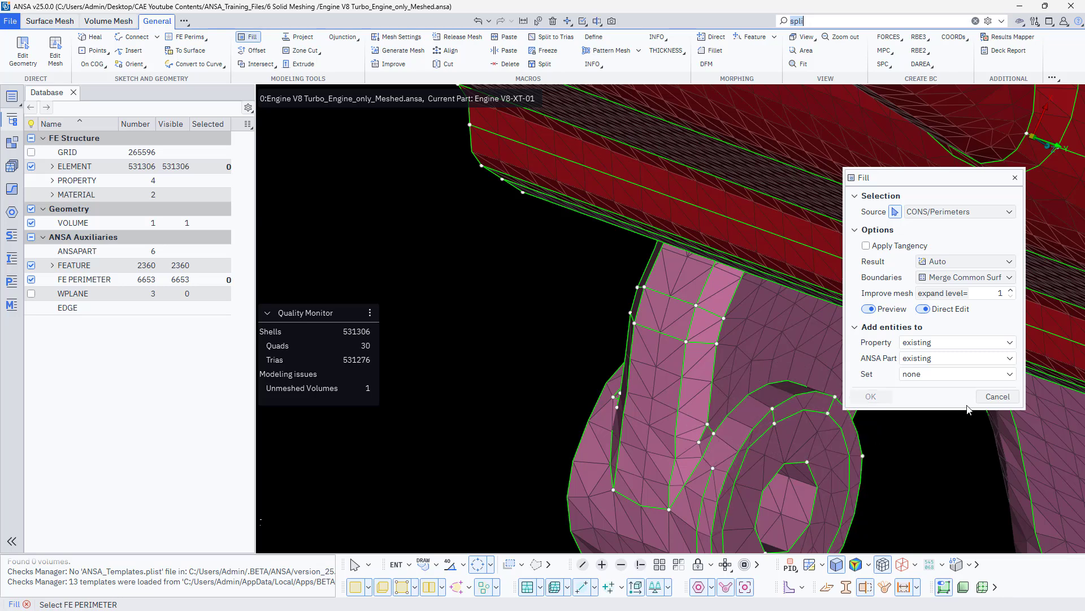
pyautogui.press('Escape')
pyautogui.hotkey('ctrl', 'z')
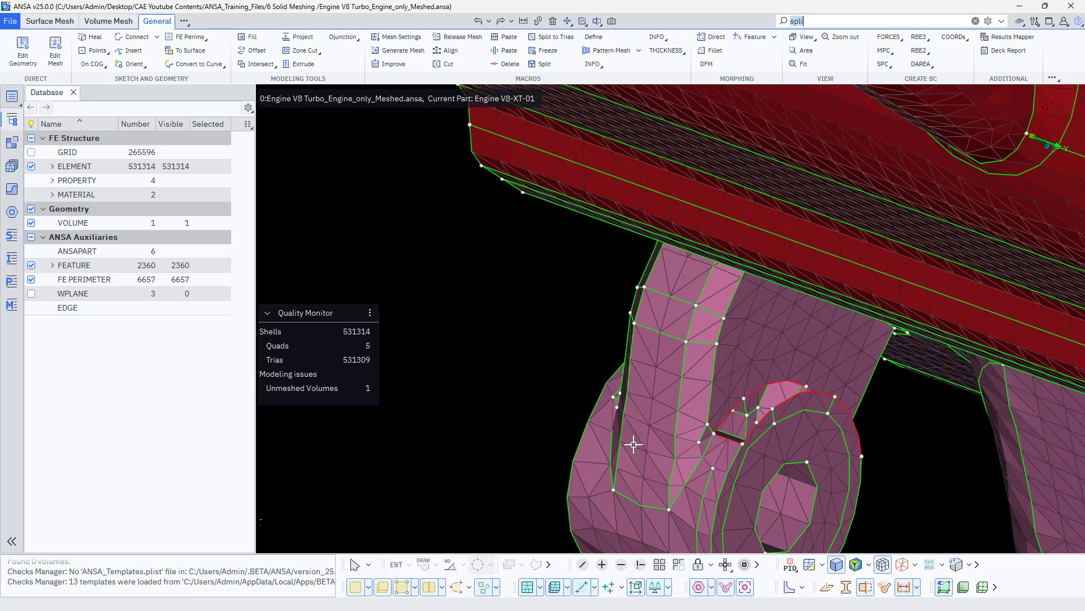
# Set the surface mesh element type to Ortho Tria in the mesh settings
pyautogui.click(409, 38)
pyautogui.click(380, 201)
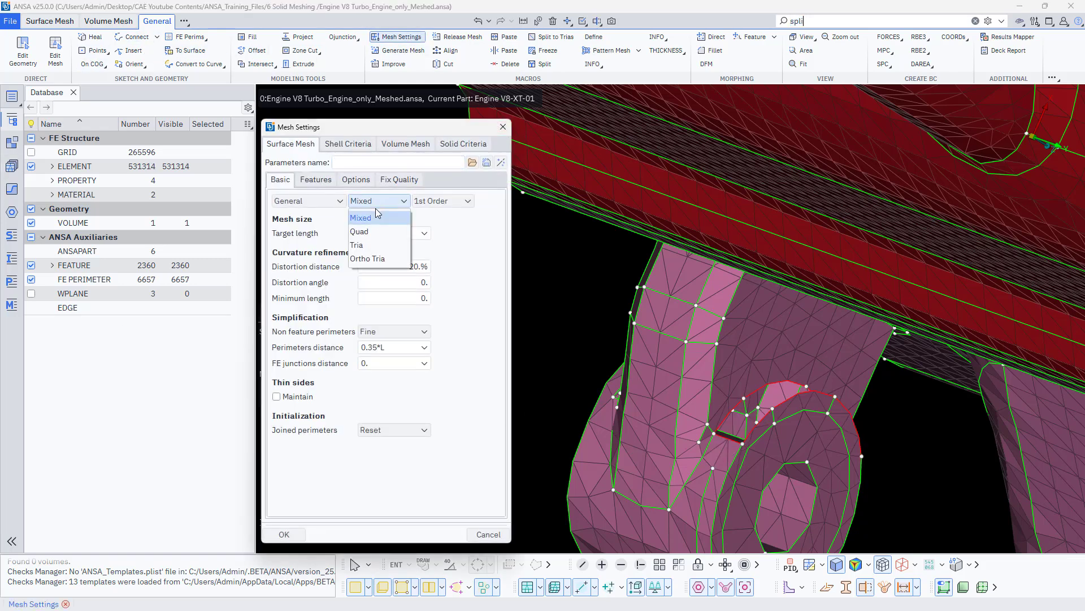
pyautogui.click(369, 259)
pyautogui.click(288, 533)
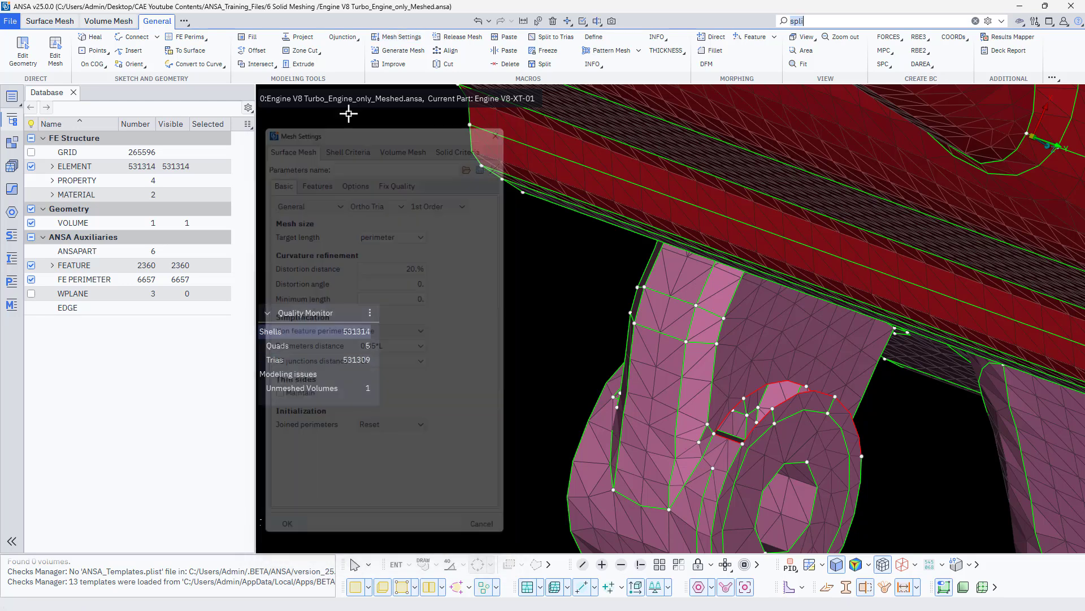
# Fill the mounting lug's curved opening from its perimeters, with Auto result, merged common boundaries and mesh improvement expand level 1
pyautogui.click(249, 37)
pyautogui.click(769, 398)
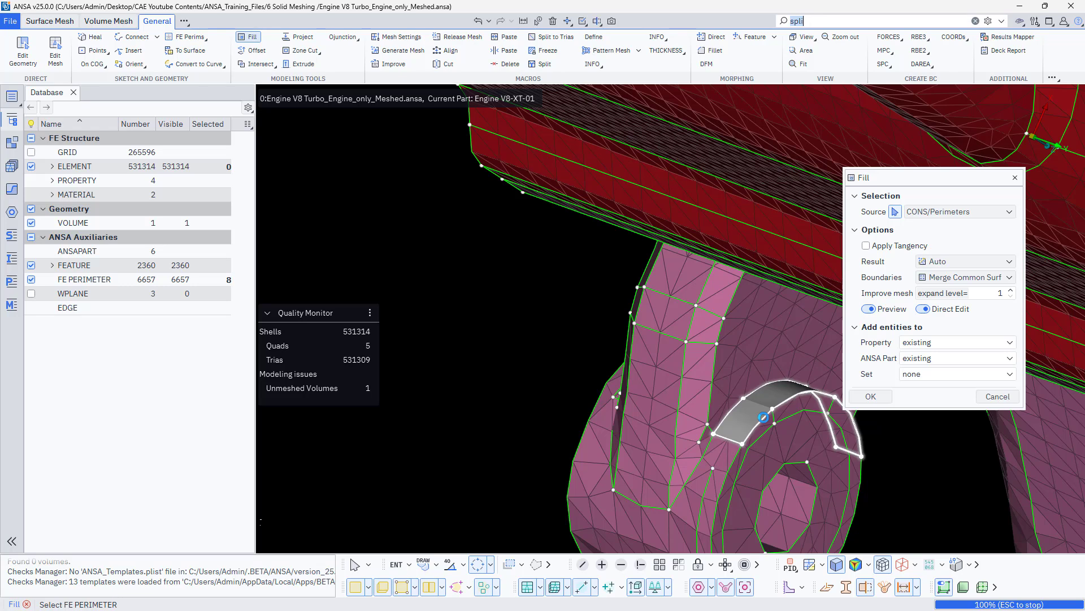
pyautogui.scroll(-6, 627, 428)
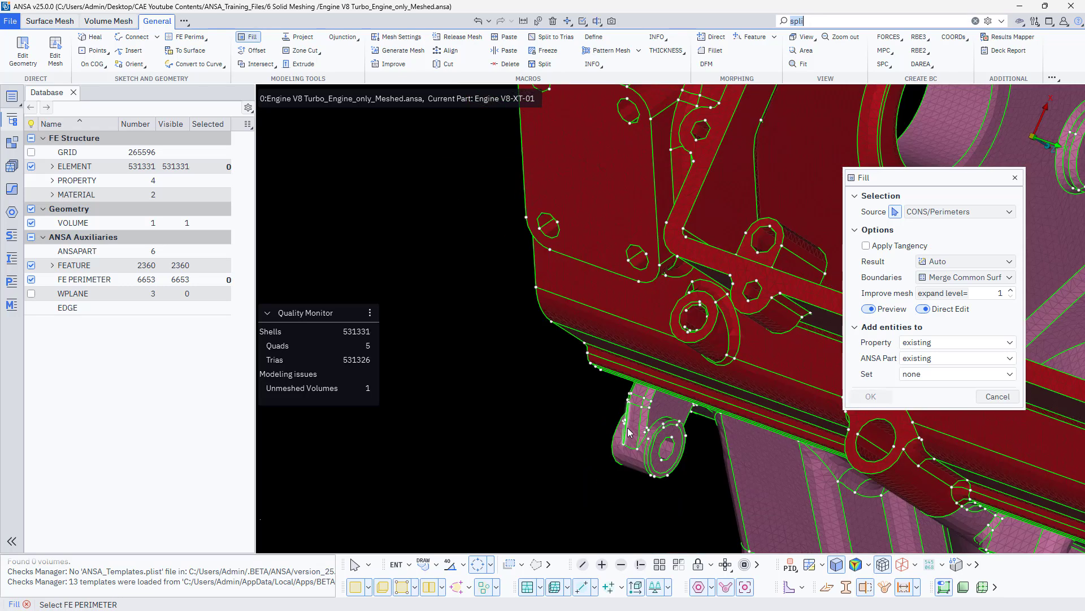
pyautogui.scroll(-3, 610, 404)
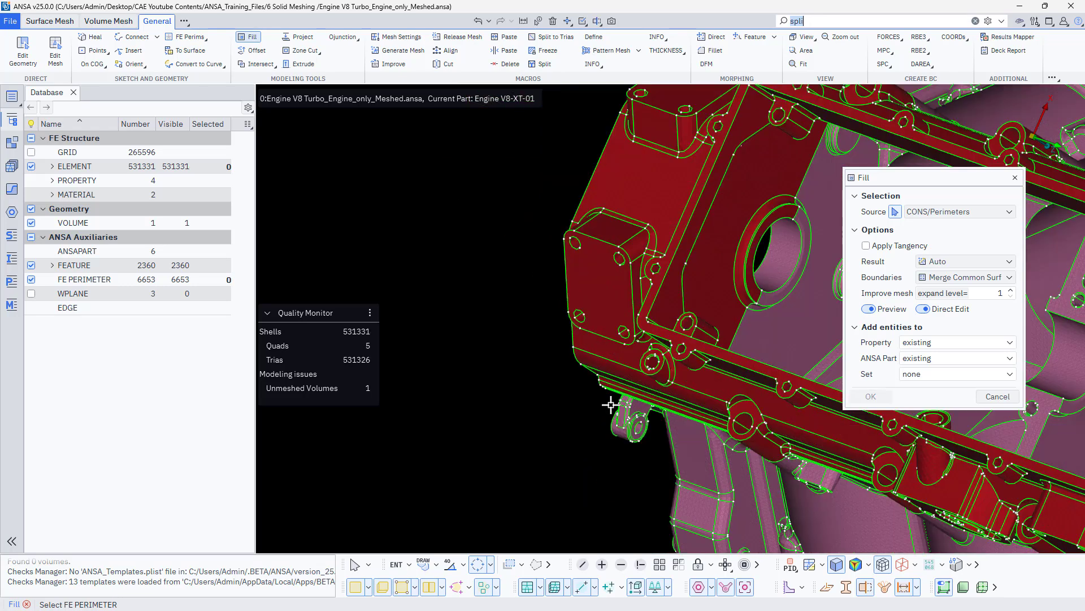
pyautogui.keyDown('ctrl'); pyautogui.moveTo(578, 397); pyautogui.dragTo(592, 378); pyautogui.keyUp('ctrl')
pyautogui.scroll(5, 660, 434)
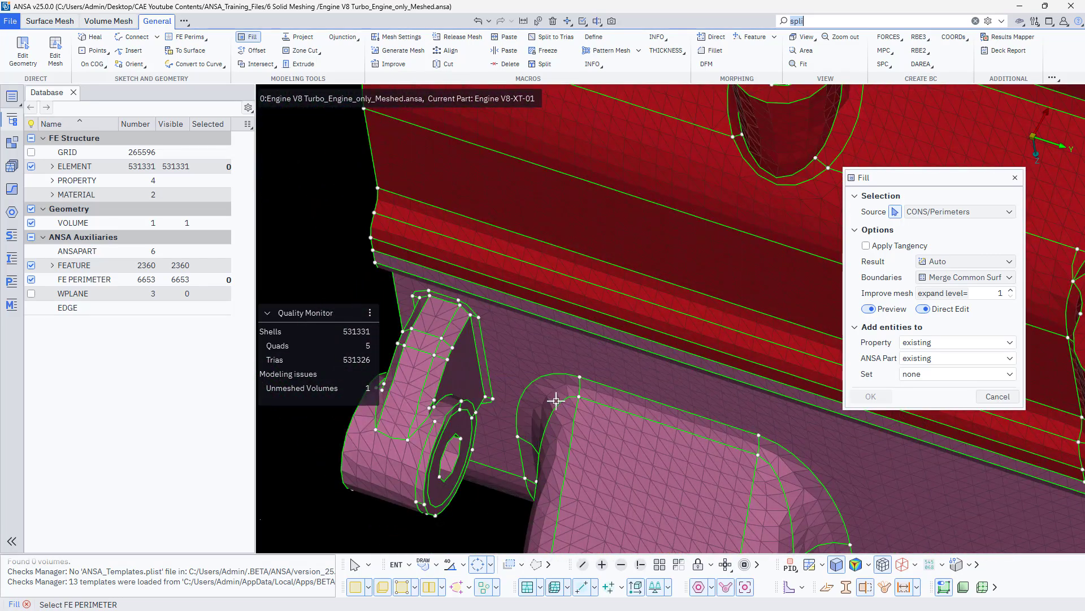
pyautogui.scroll(-5, 509, 390)
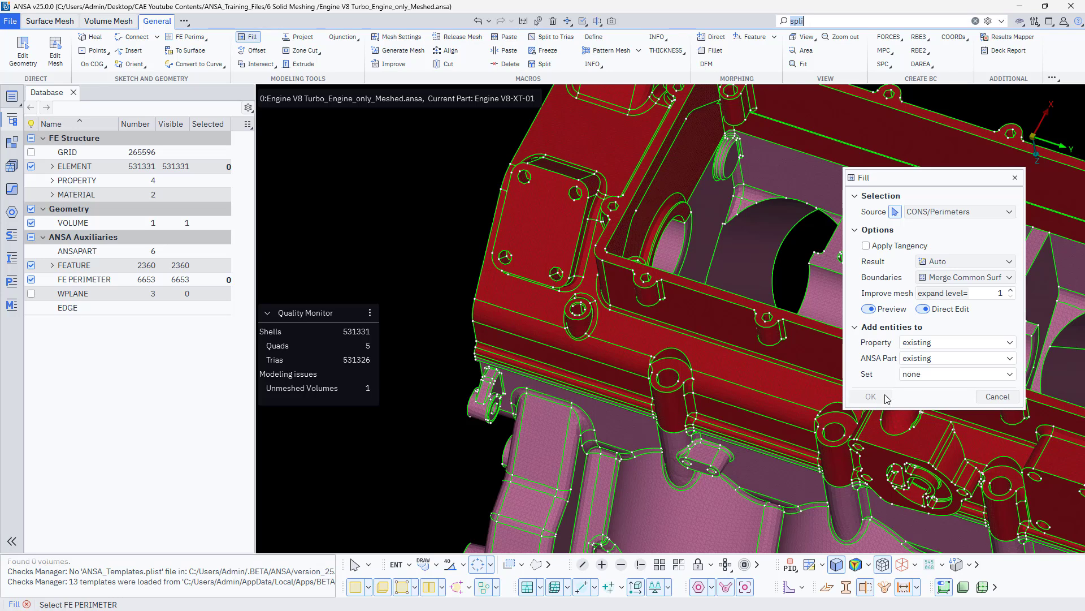
pyautogui.click(981, 397)
# Detect the enclosed volume automatically from the visible casing mesh
pyautogui.click(100, 22)
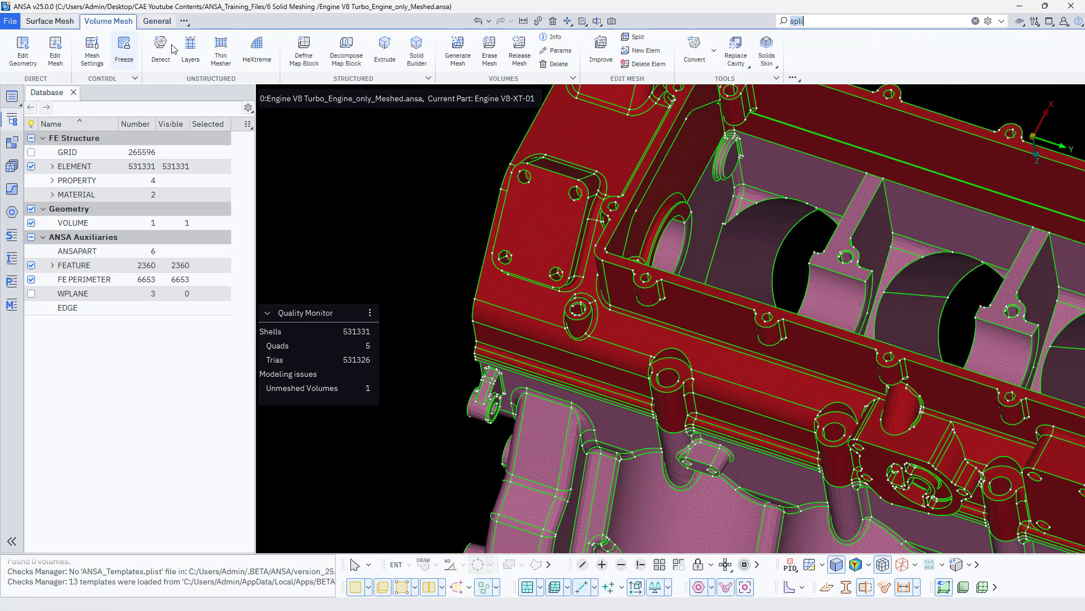
pyautogui.click(161, 49)
pyautogui.click(860, 334)
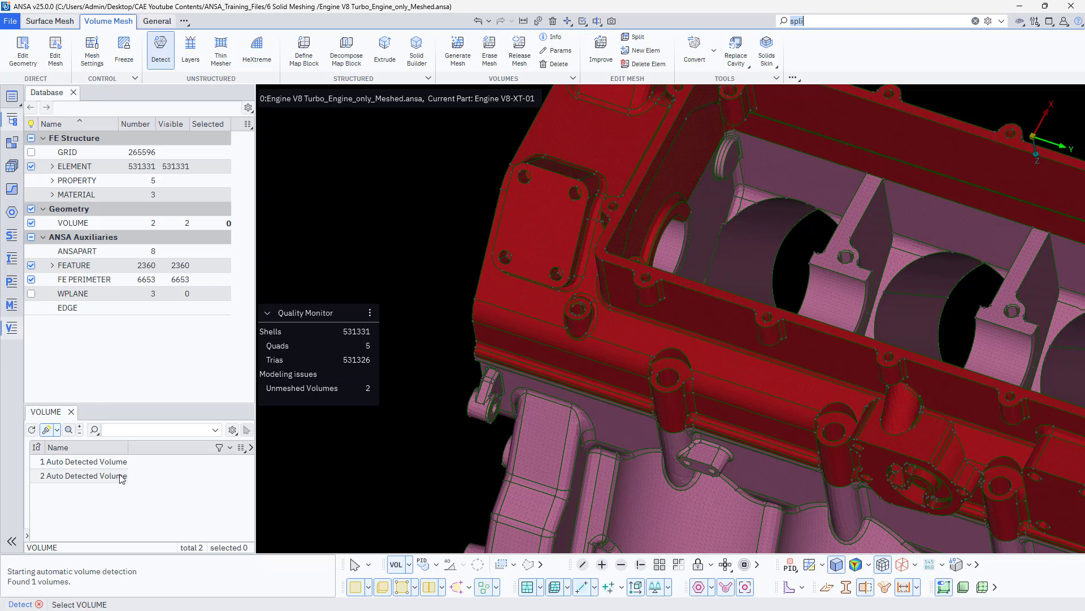
# Highlight auto-detected volumes 1 and 2 in turn to compare which engine parts they cover, and finish volume detection
pyautogui.click(84, 461)
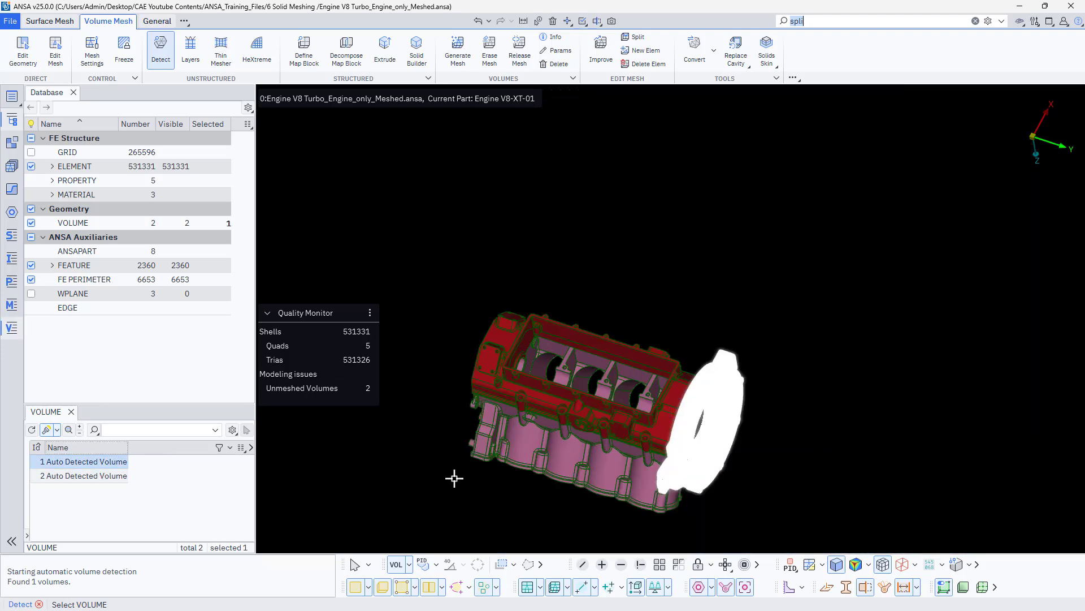
pyautogui.click(113, 475)
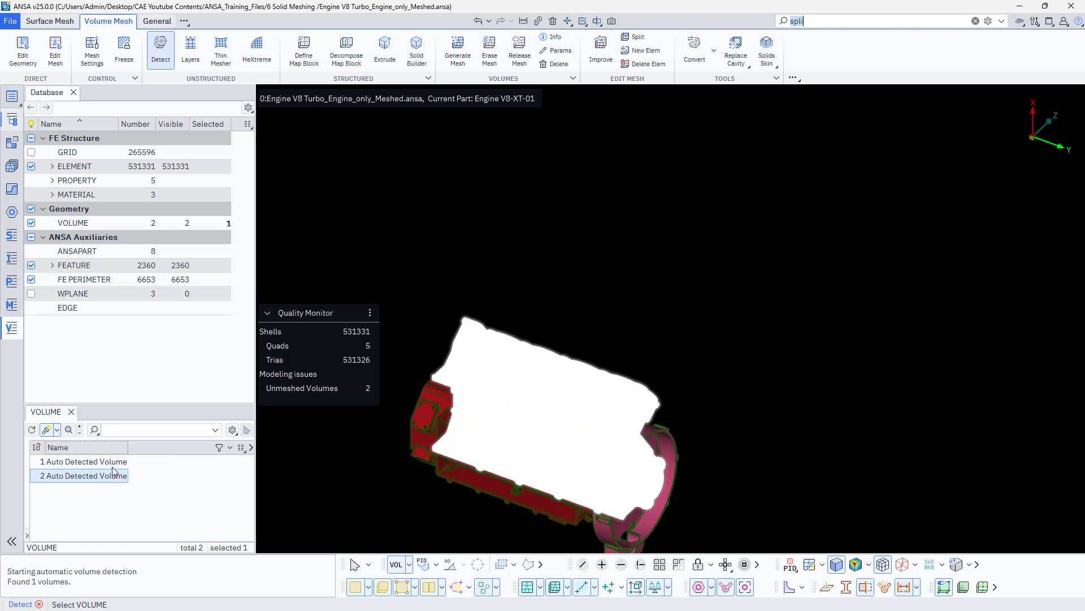
pyautogui.click(112, 463)
pyautogui.click(110, 476)
pyautogui.middleClick(344, 477)
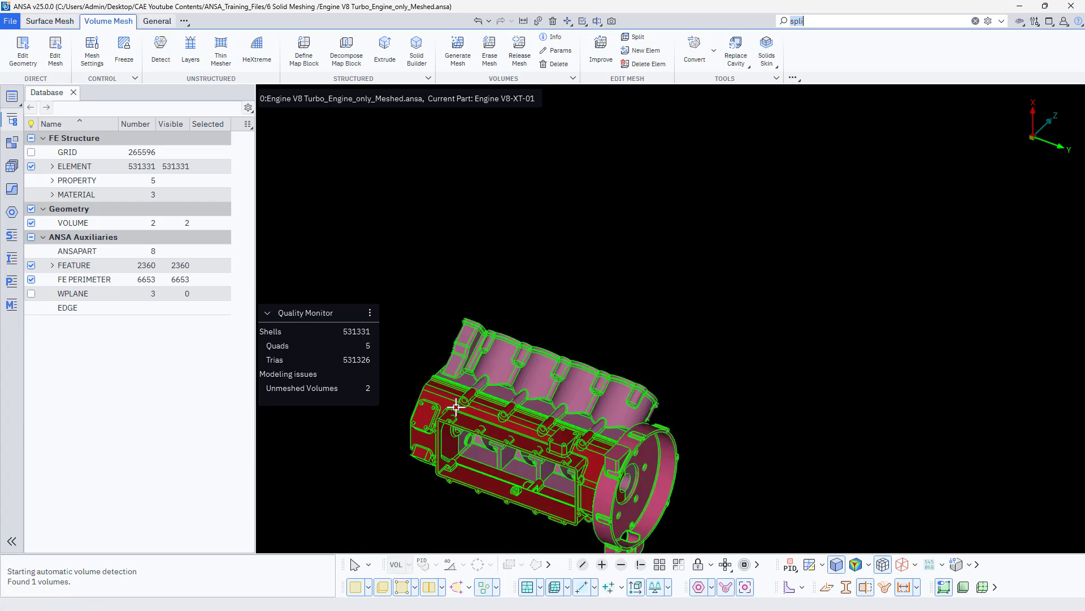
# Isolate the red crankcase shells by their property so that only this part is displayed
pyautogui.scroll(5, 449, 403)
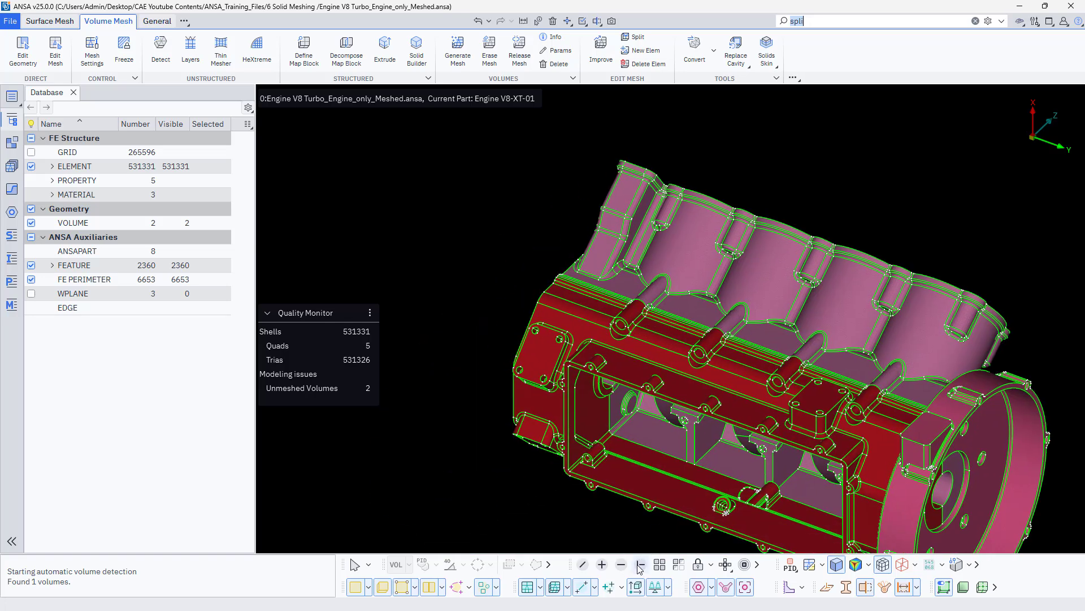
pyautogui.click(639, 565)
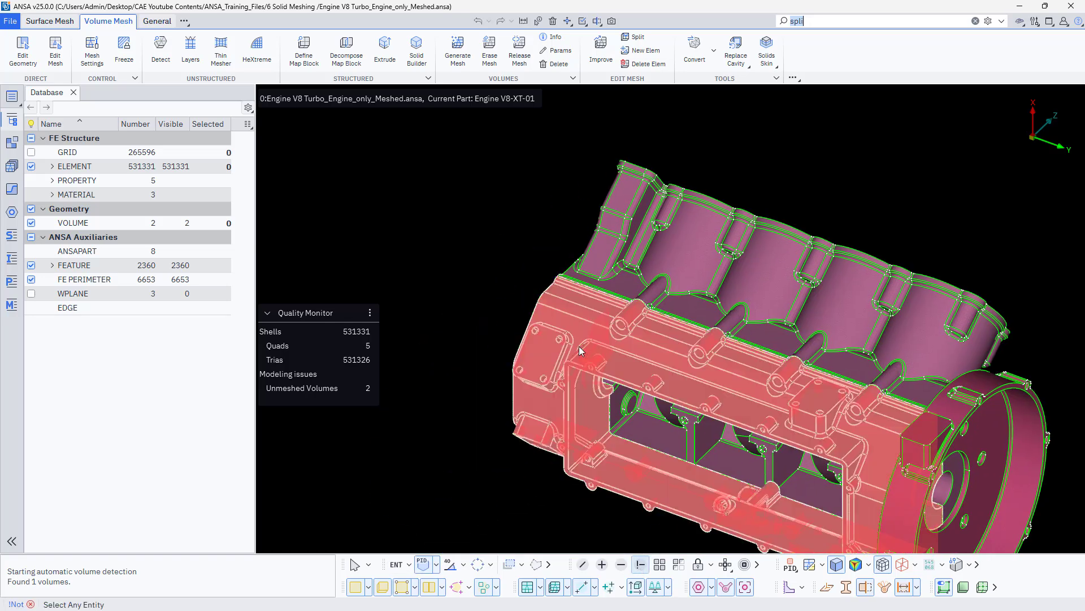
pyautogui.click(579, 346)
pyautogui.middleClick(530, 342)
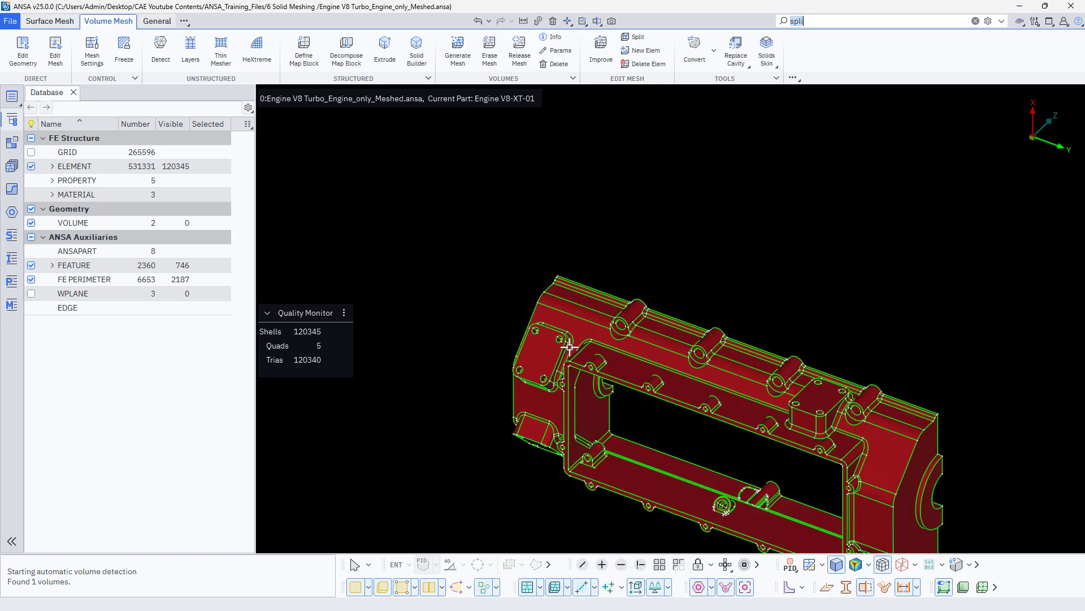
pyautogui.moveTo(633, 335); pyautogui.dragTo(526, 402)
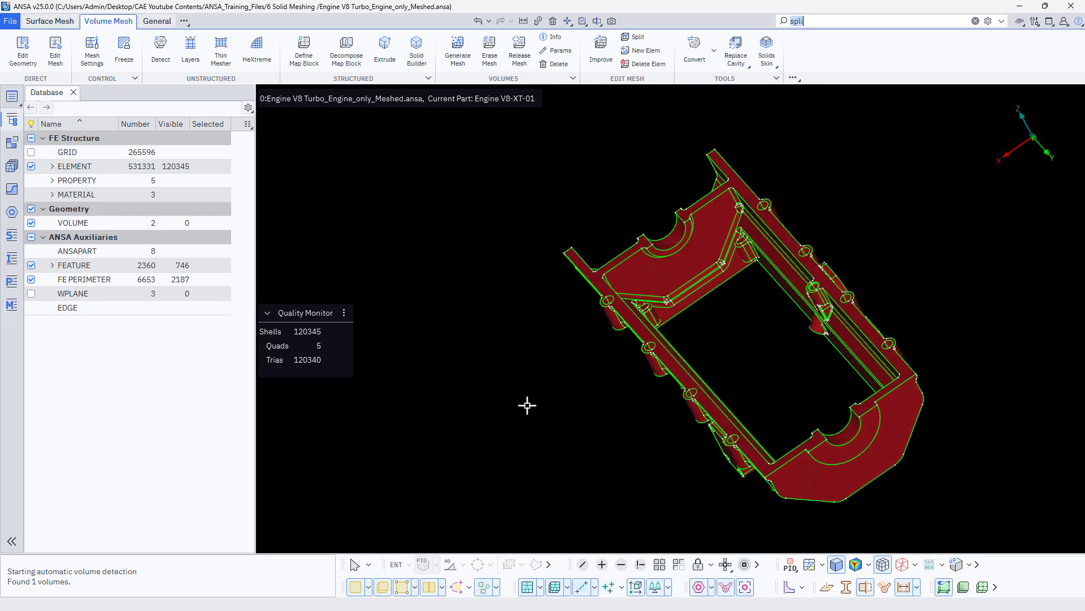
pyautogui.scroll(5, 712, 289)
pyautogui.scroll(3, 711, 289)
pyautogui.scroll(-3, 643, 340)
pyautogui.moveTo(647, 352)
pyautogui.keyDown('ctrl'); pyautogui.mouseDown()
pyautogui.moveTo(671, 386)
pyautogui.moveTo(661, 364)
pyautogui.mouseUp(); pyautogui.keyUp('ctrl')
pyautogui.scroll(-5, 528, 346)
pyautogui.press('F10')
# Try to detect a volume from the isolated red crankcase and list its Mesh: Single Bounds check results
pyautogui.click(160, 53)
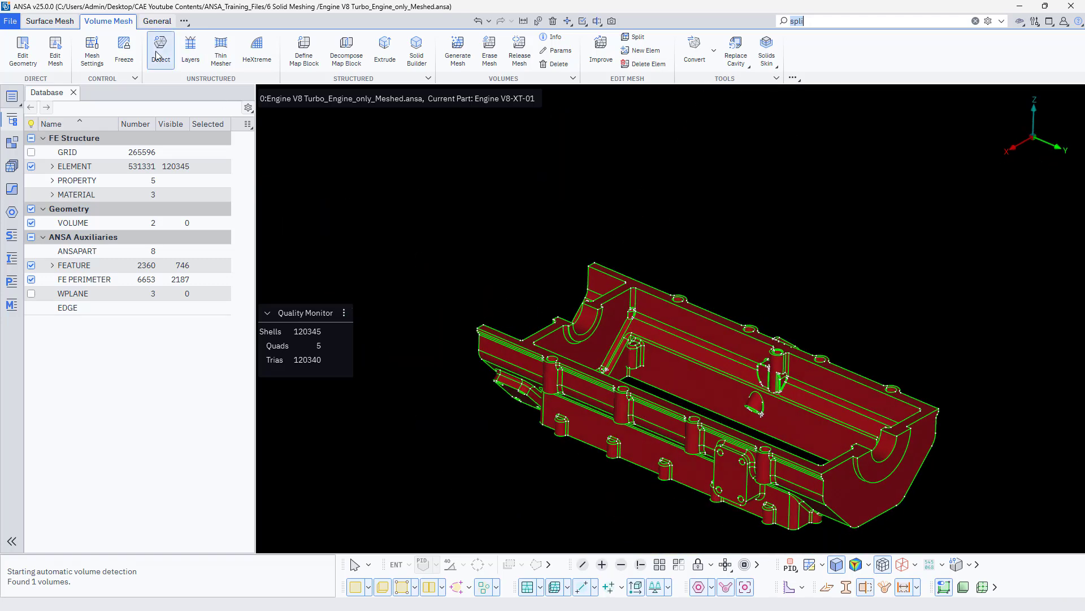
pyautogui.click(869, 333)
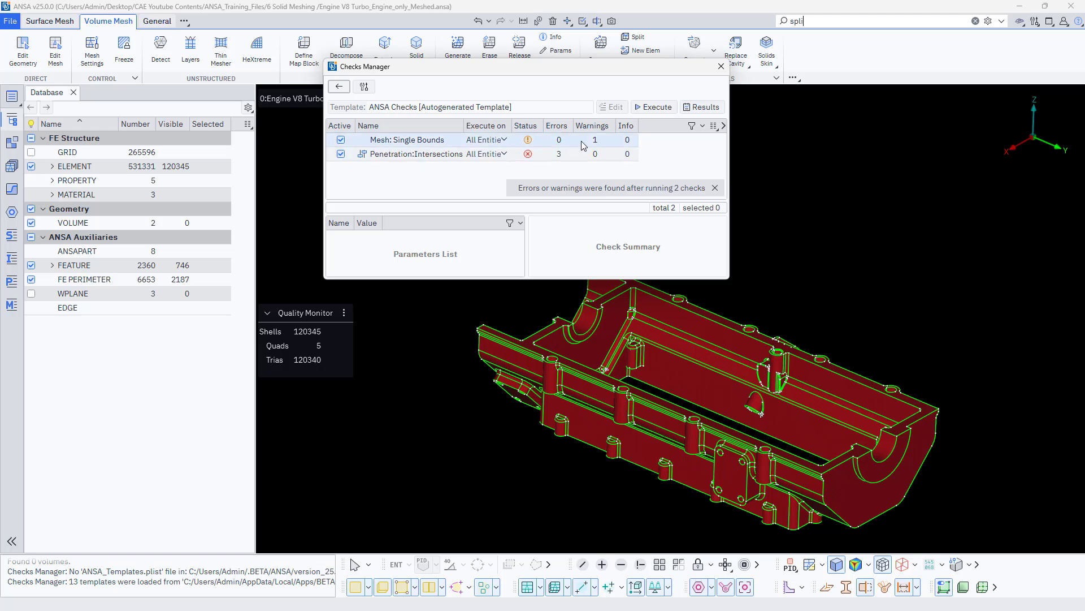
pyautogui.click(582, 145)
pyautogui.doubleClick(560, 141)
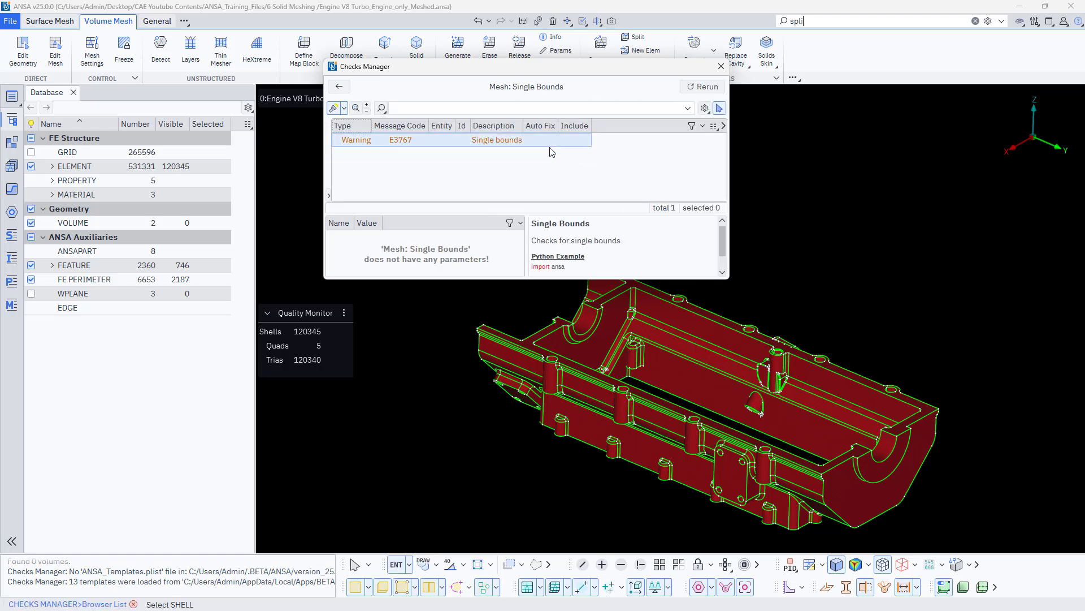
# Locate the single-bound shells around the narrow opening at the crankcase rib's corner near the cylindrical boss, and leave the Checks Manager
pyautogui.scroll(10, 767, 398)
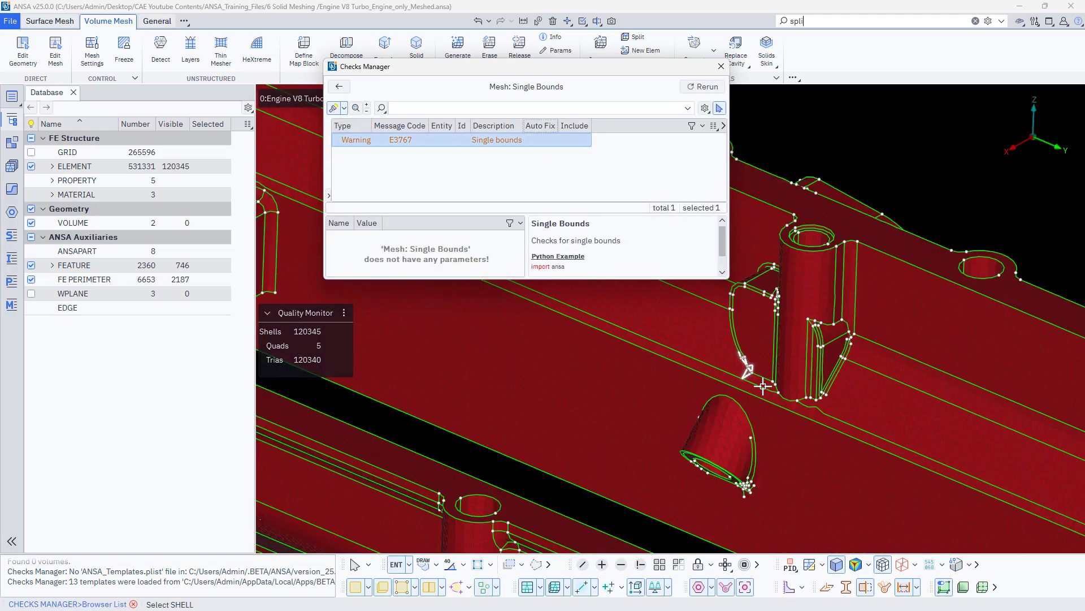
pyautogui.keyDown('ctrl'); pyautogui.moveTo(807, 430); pyautogui.dragTo(873, 475); pyautogui.keyUp('ctrl')
pyautogui.click(721, 66)
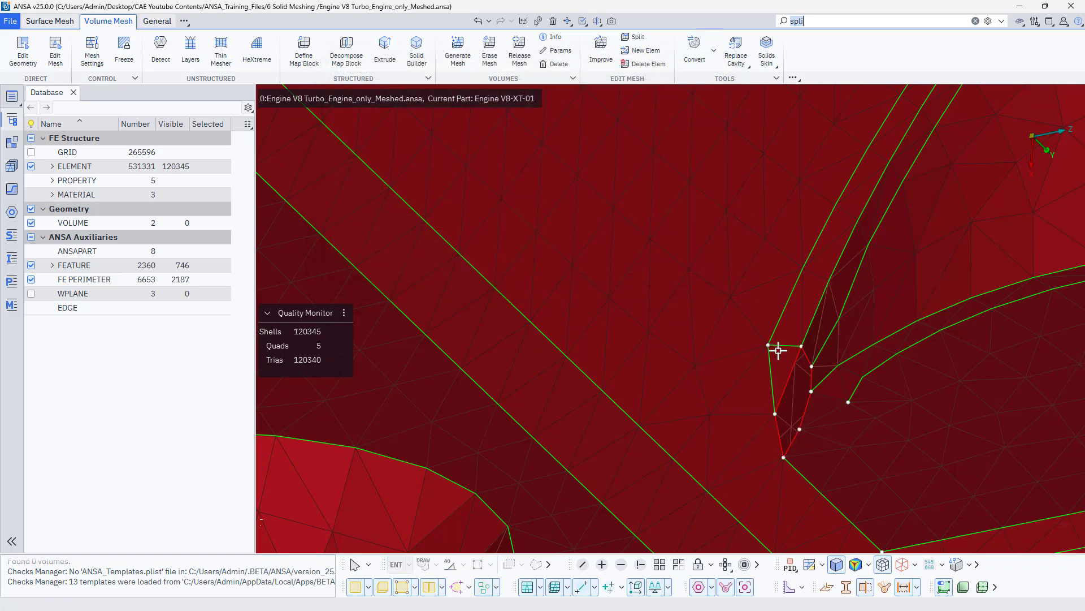
pyautogui.scroll(4, 797, 383)
pyautogui.keyDown('ctrl'); pyautogui.moveTo(803, 384); pyautogui.dragTo(786, 380); pyautogui.keyUp('ctrl')
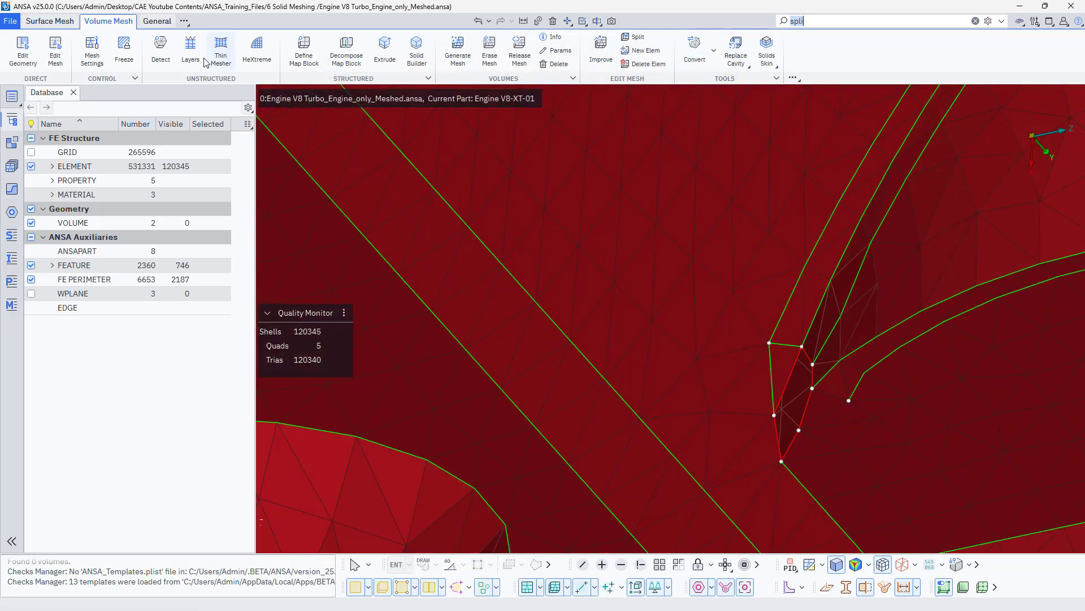
# Fill the narrow opening at the crankcase rib's corner from its boundary perimeters with the Auto result and merged common surfaces
pyautogui.click(153, 23)
pyautogui.click(244, 39)
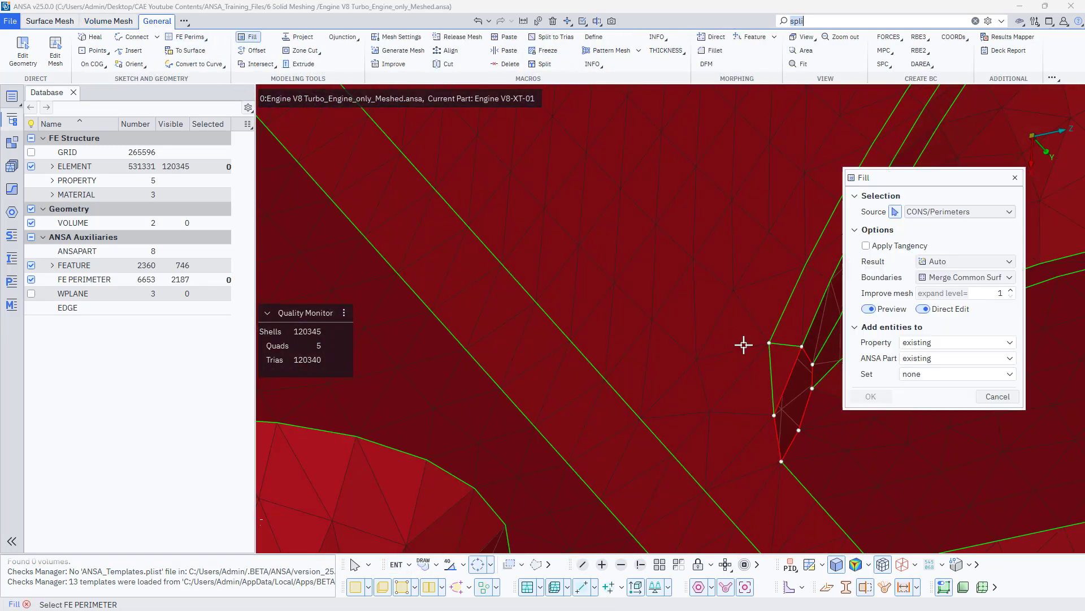
pyautogui.click(796, 380)
pyautogui.middleClick(772, 388)
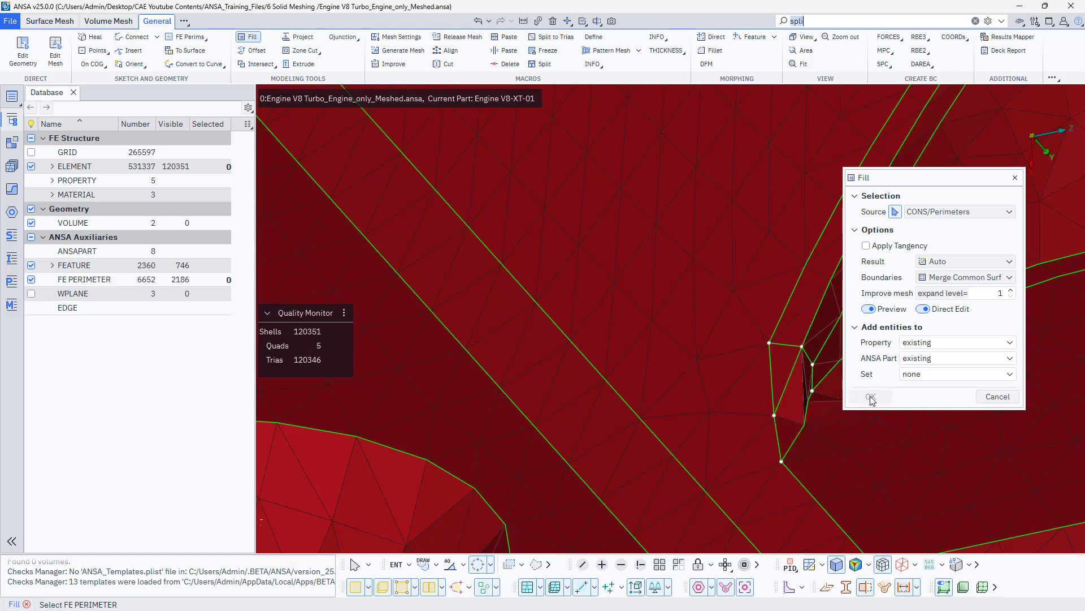
pyautogui.click(996, 396)
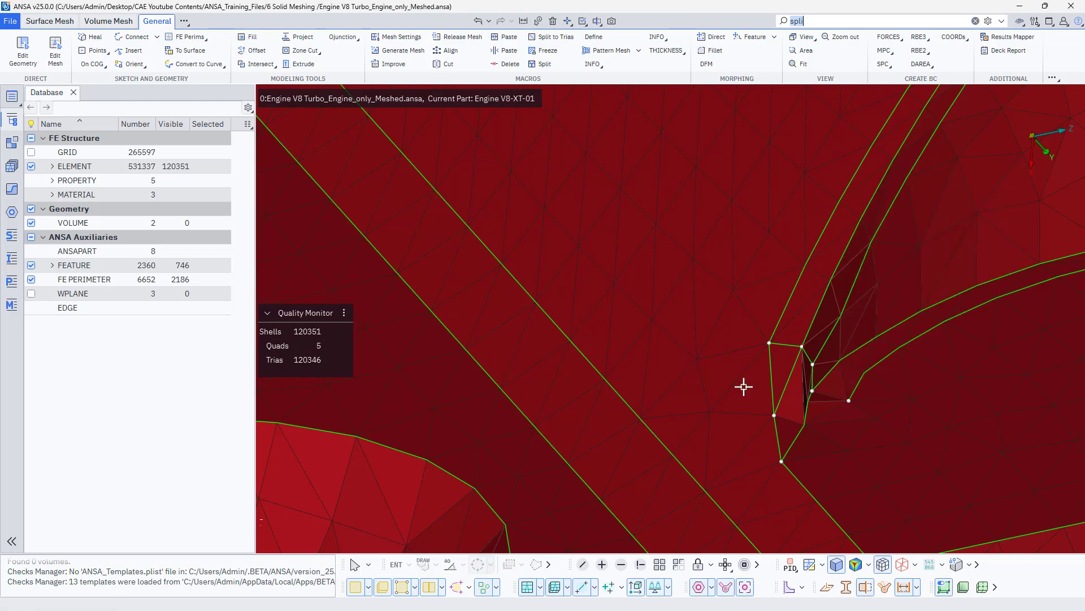
# Detect the enclosed volume of the isolated, repaired crankcase
pyautogui.keyDown('ctrl'); pyautogui.moveTo(744, 382); pyautogui.dragTo(800, 378); pyautogui.keyUp('ctrl')
pyautogui.scroll(-8, 803, 378)
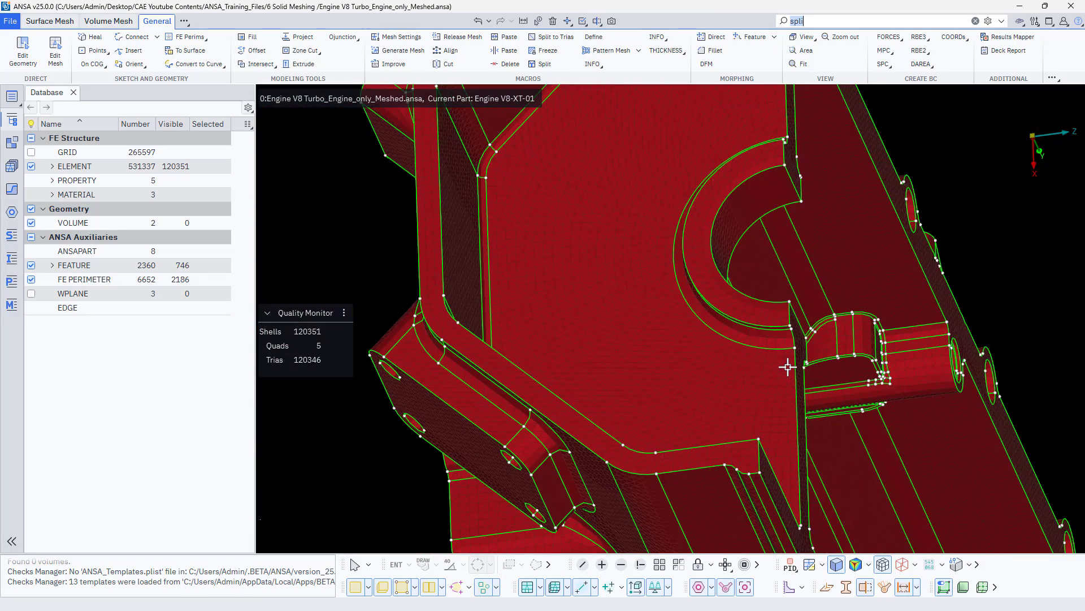
pyautogui.keyDown('ctrl'); pyautogui.moveTo(787, 366); pyautogui.dragTo(698, 332); pyautogui.keyUp('ctrl')
pyautogui.click(108, 21)
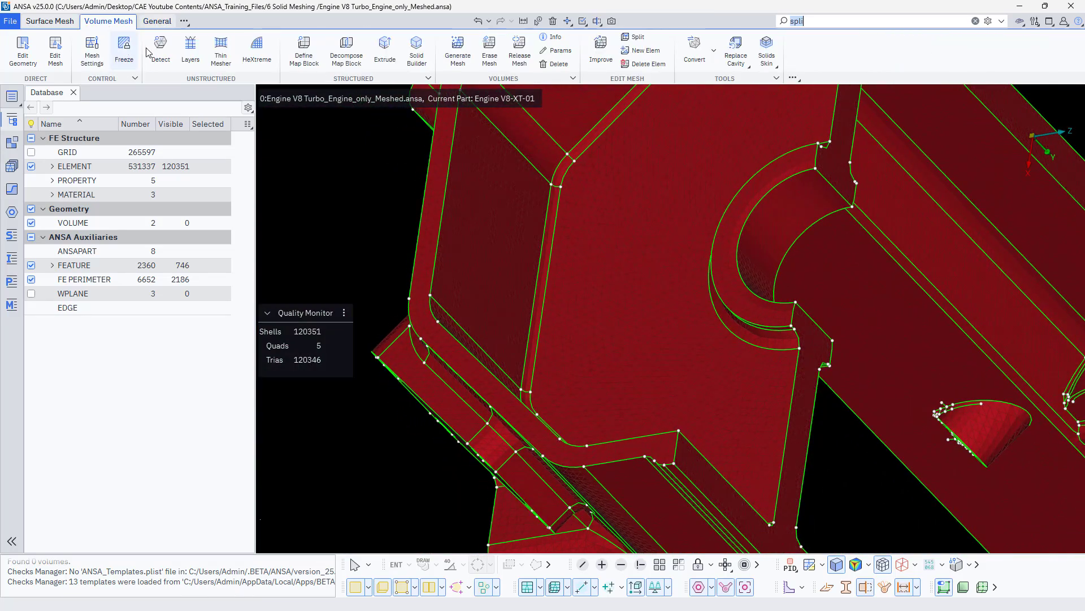
pyautogui.click(160, 50)
pyautogui.middleClick(868, 324)
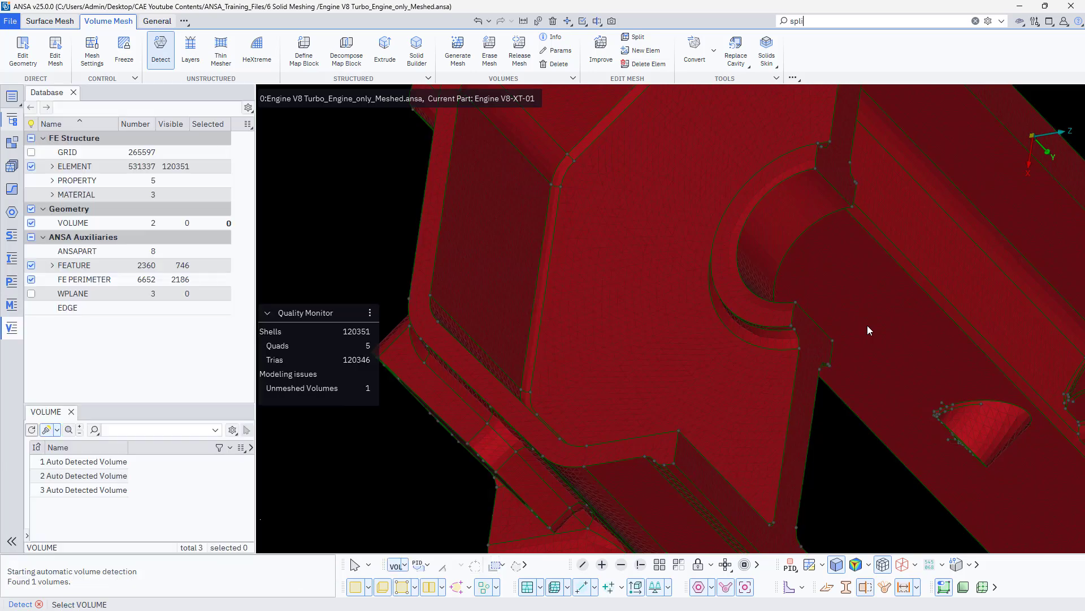
pyautogui.scroll(-6, 558, 331)
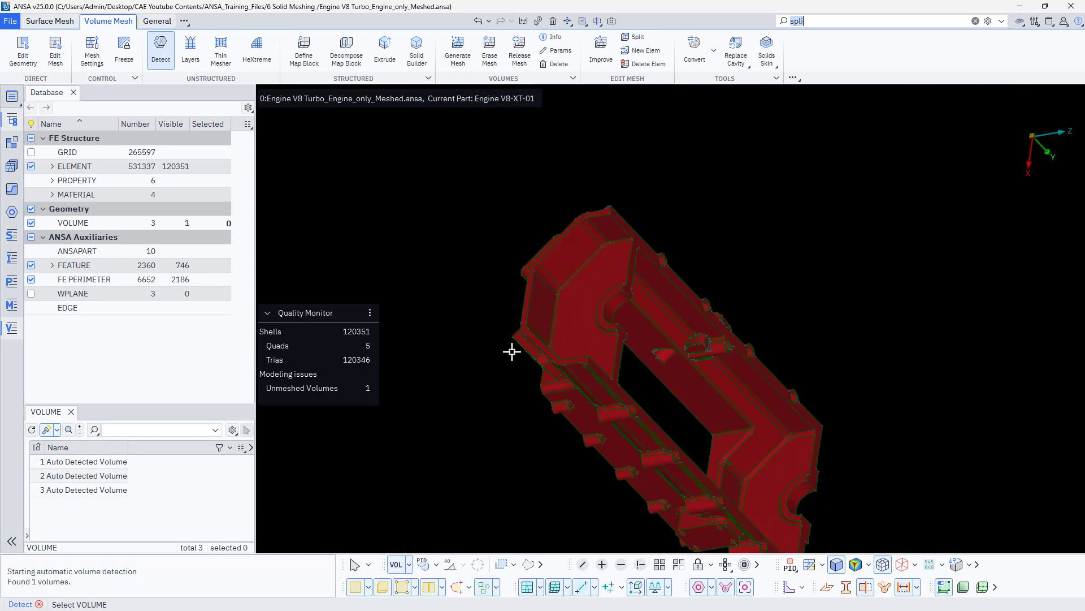
# Display the whole engine again and highlight detected volumes 1, 2 and 3 in turn to see which part each covers
pyautogui.click(665, 566)
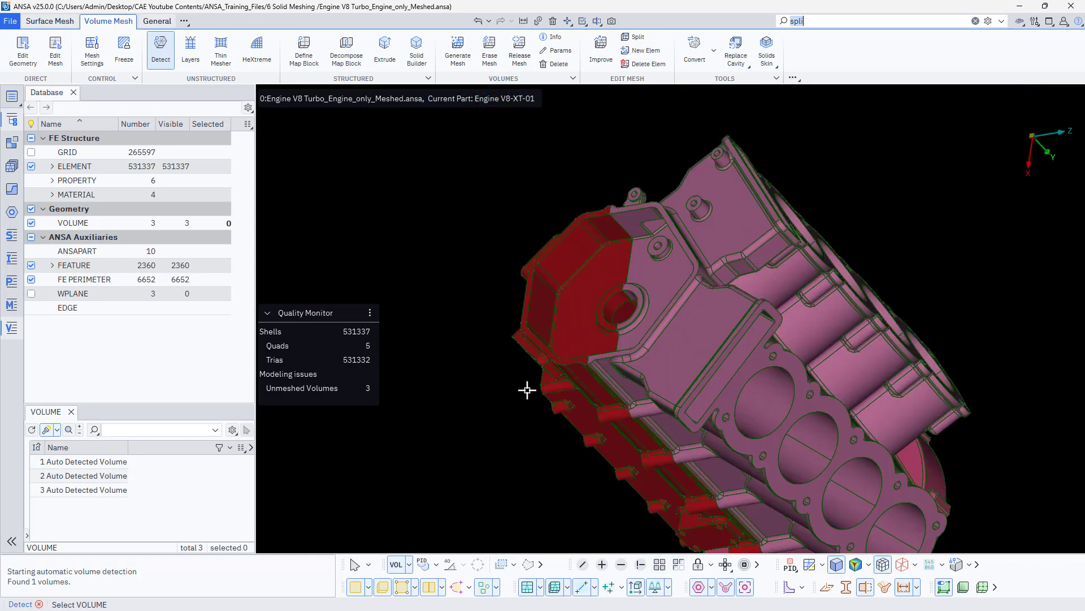
pyautogui.keyDown('ctrl'); pyautogui.moveTo(525, 387); pyautogui.dragTo(253, 421); pyautogui.keyUp('ctrl')
pyautogui.click(90, 462)
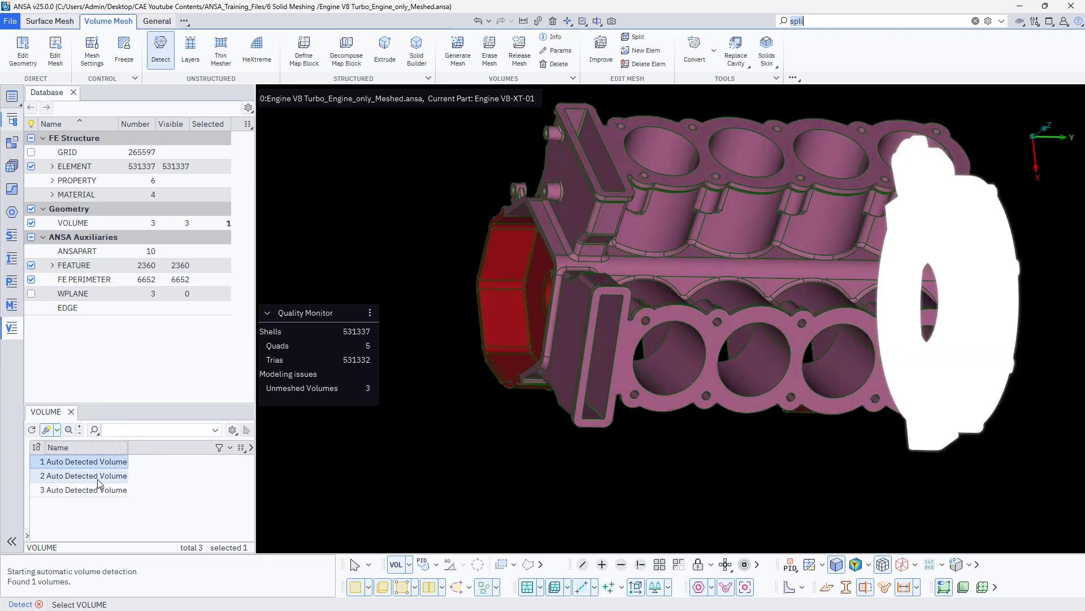
pyautogui.click(94, 475)
pyautogui.click(96, 489)
pyautogui.click(120, 519)
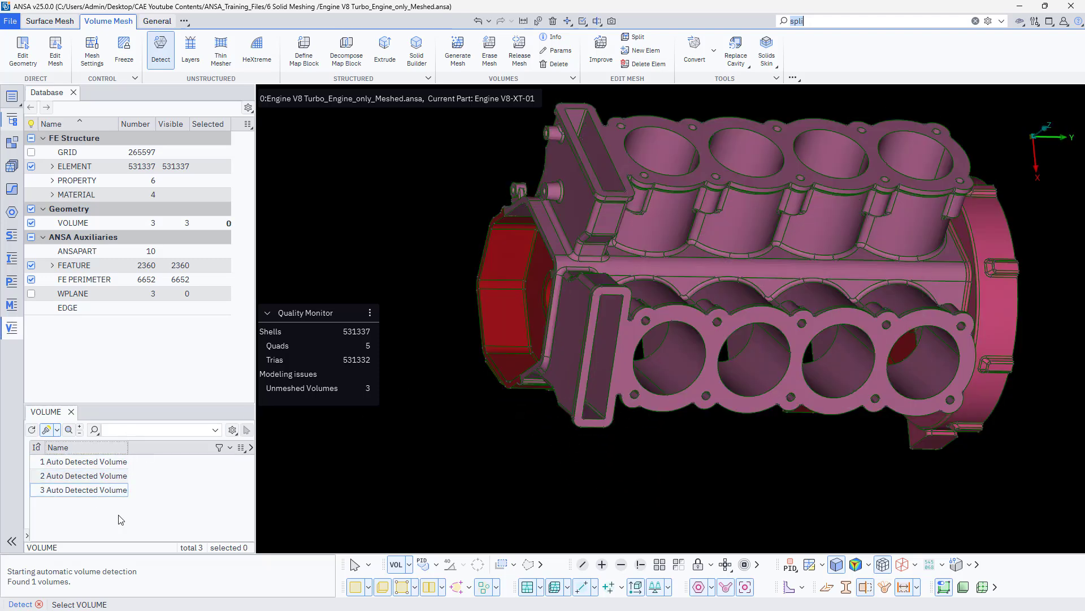
# Edit all three detected volumes together, setting unstructured volume 1 to mesh with Tetra FEM at a maximum growth rate of 1
pyautogui.moveTo(103, 495); pyautogui.dragTo(100, 463)
pyautogui.rightClick(99, 463)
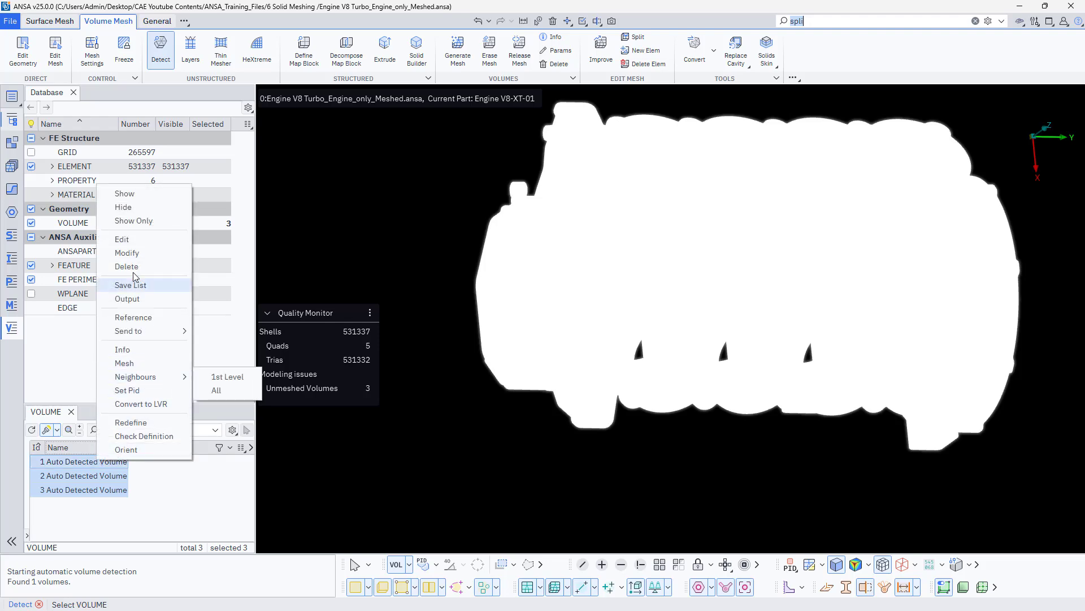
pyautogui.click(133, 237)
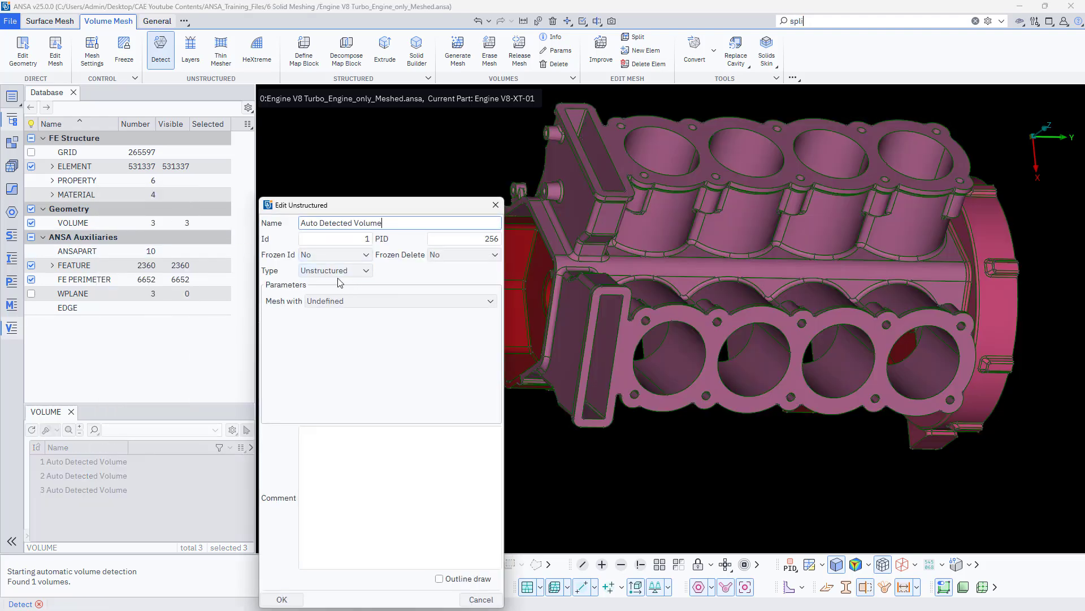
pyautogui.click(337, 270)
pyautogui.click(327, 279)
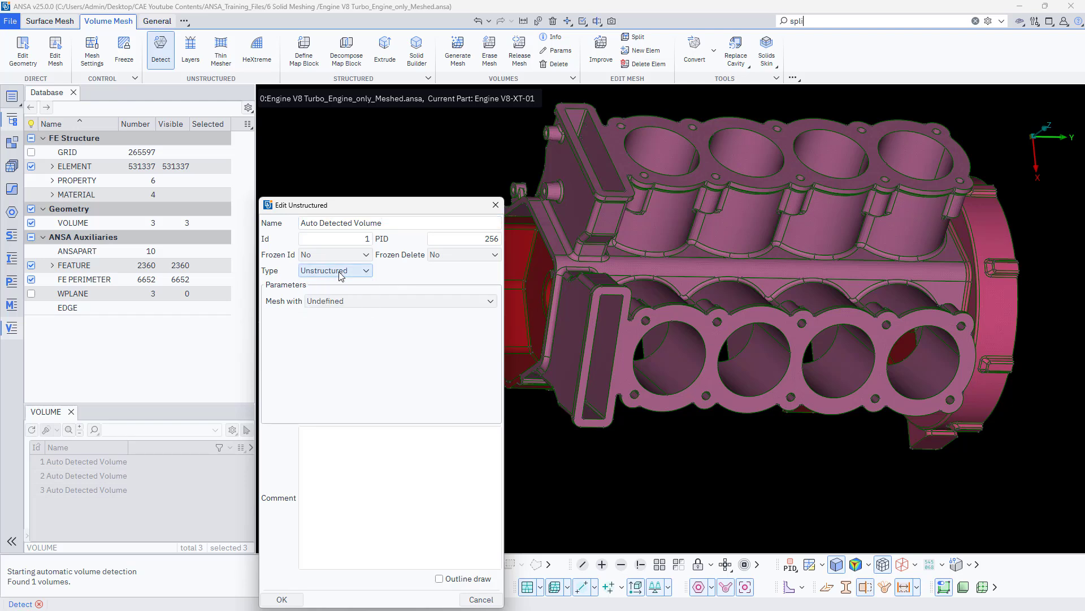
pyautogui.click(321, 300)
pyautogui.click(331, 332)
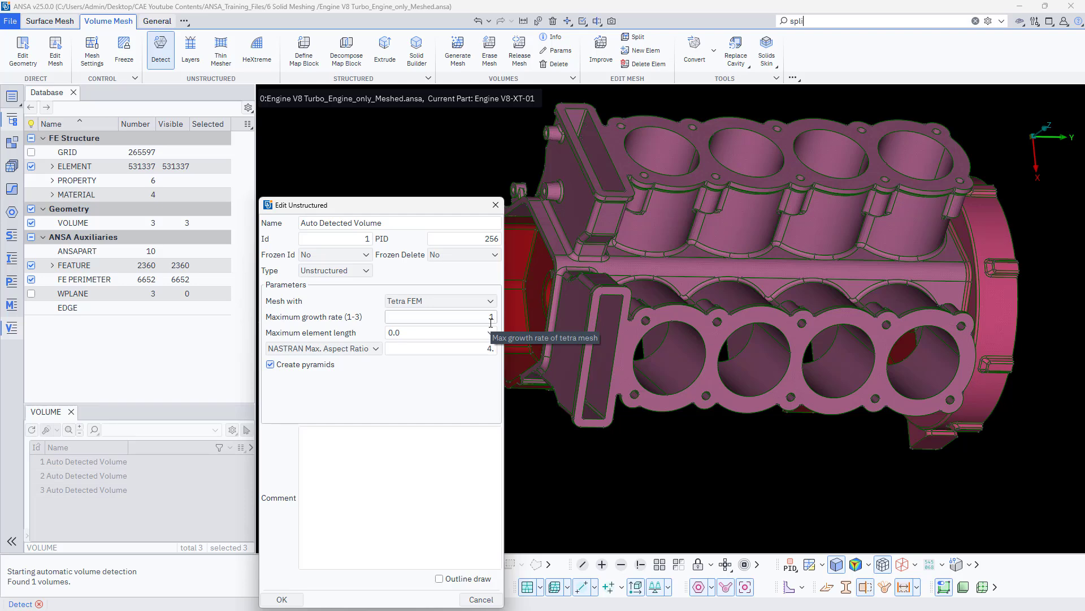
pyautogui.scroll(3, 633, 207)
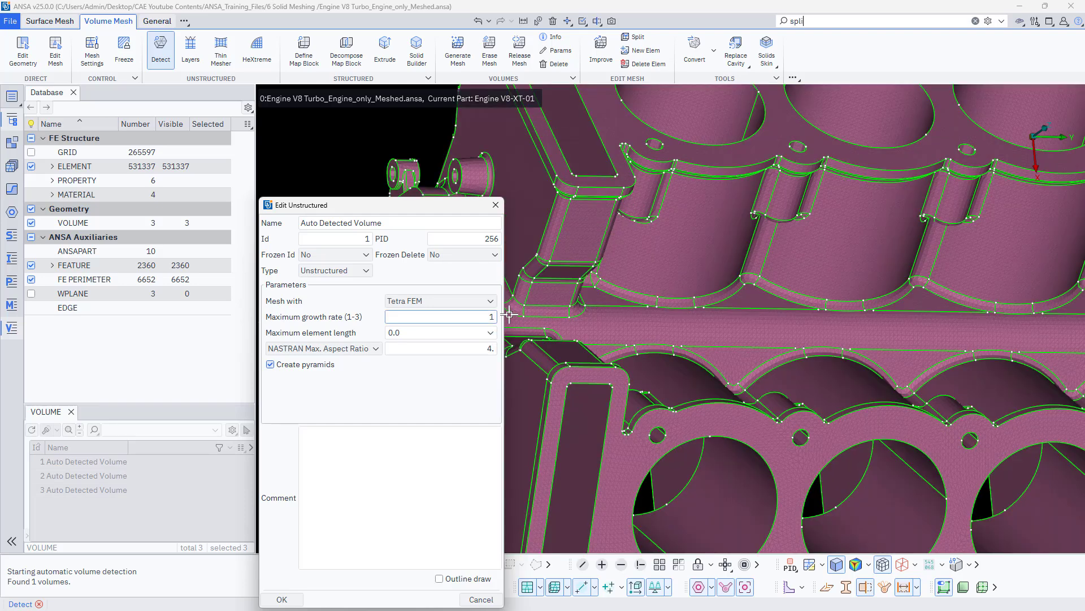
pyautogui.click(490, 315)
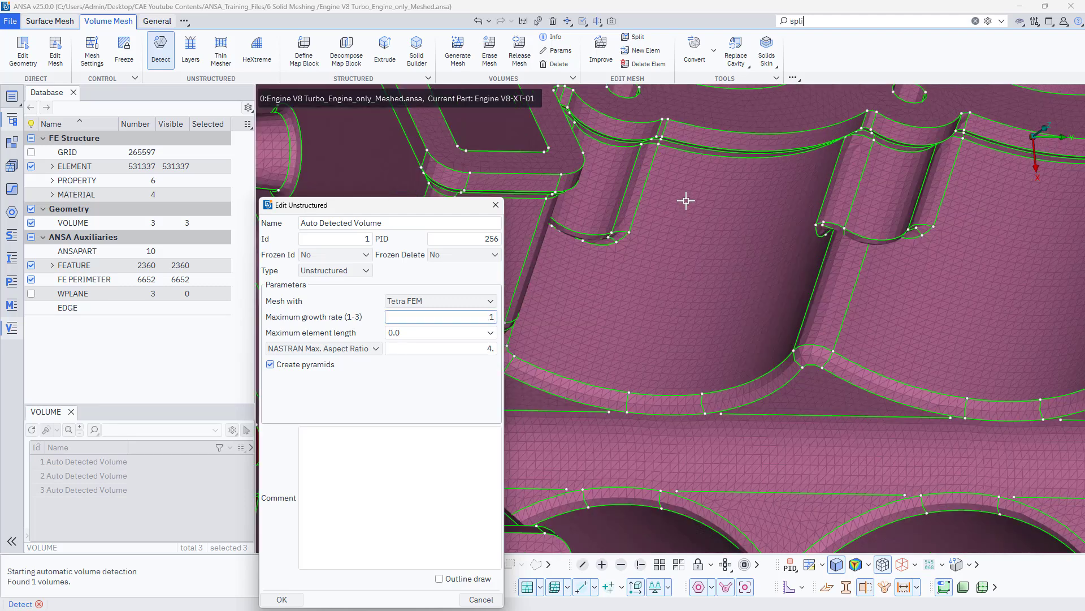
pyautogui.scroll(-3, 617, 306)
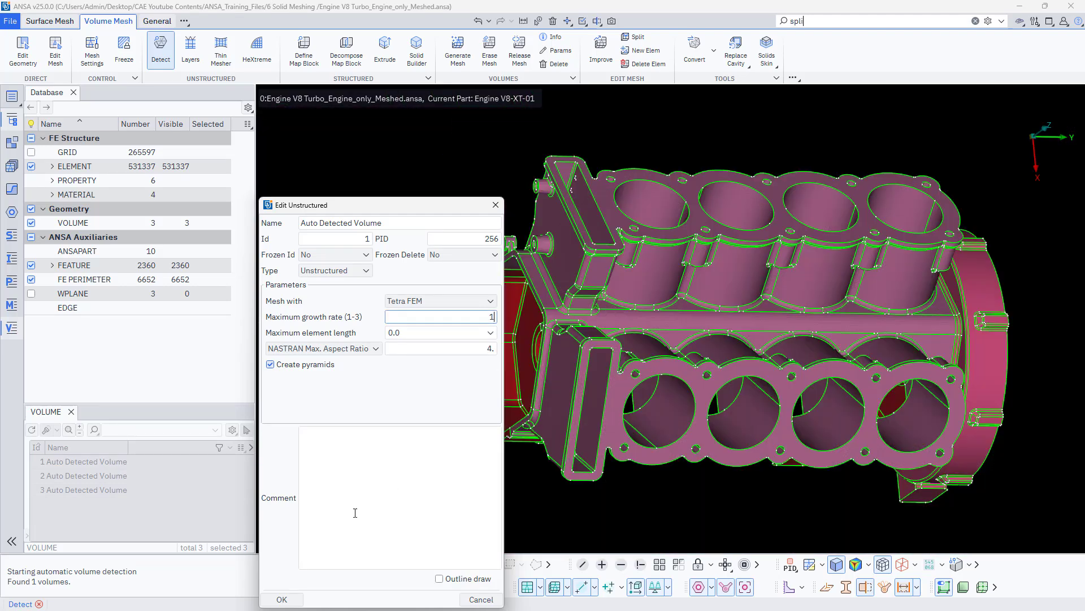
pyautogui.click(281, 600)
# Set volume 2 to mesh with Tetra FEM and a maximum growth rate of 1
pyautogui.click(428, 301)
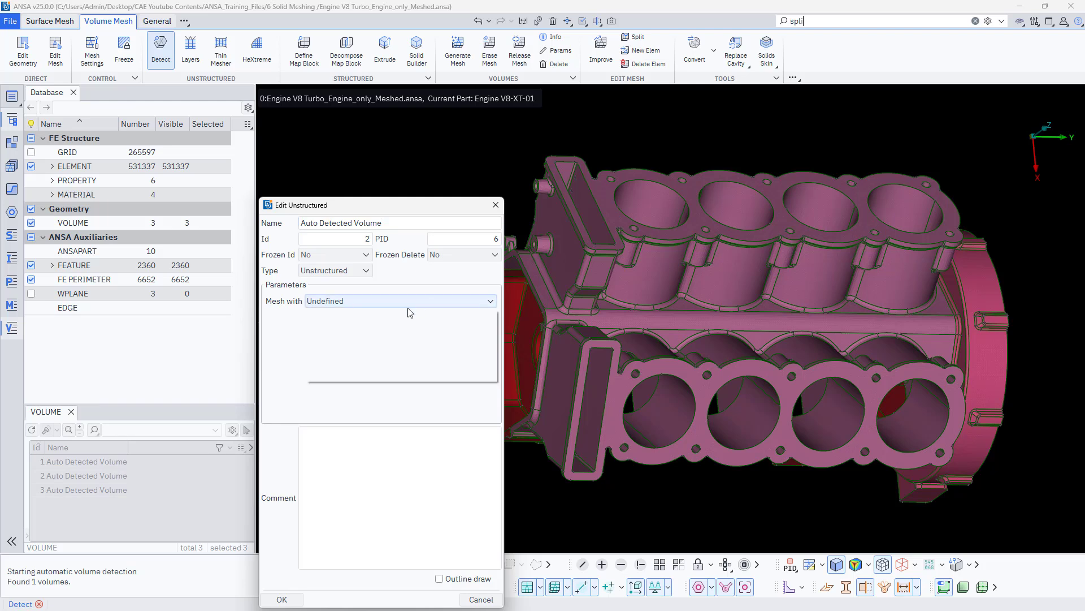
pyautogui.click(373, 334)
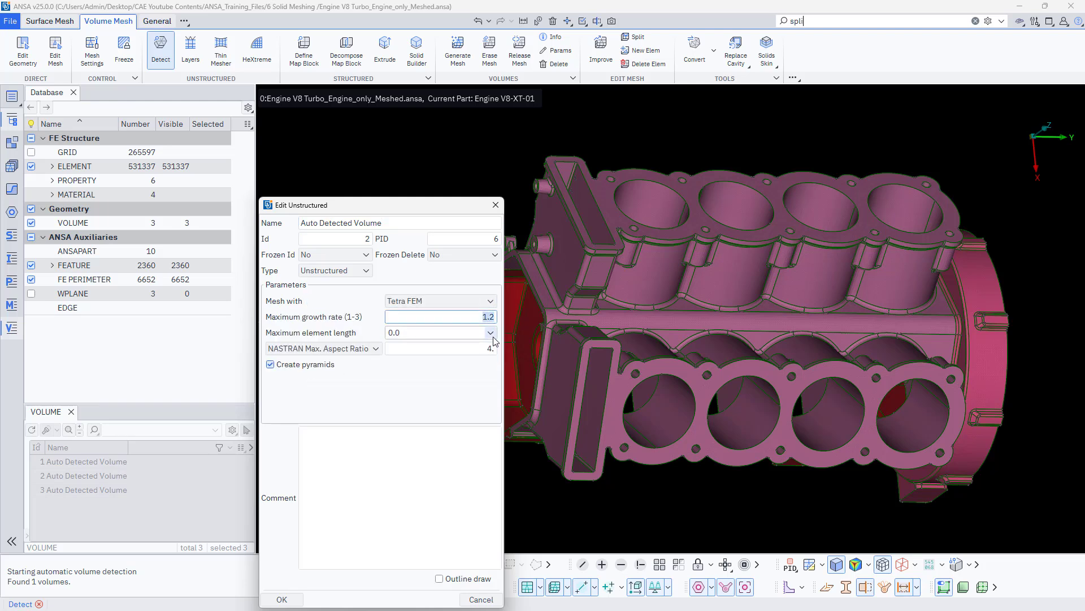
pyautogui.write('1')
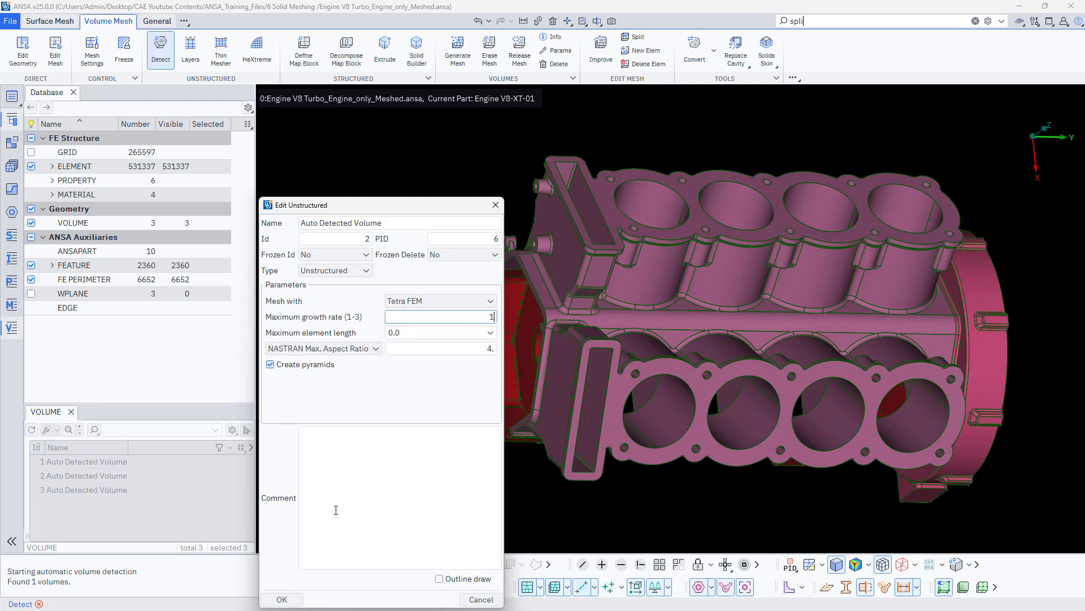
pyautogui.click(286, 600)
# Set volume 3 to mesh with Tetra FEM and a maximum growth rate of 1
pyautogui.click(408, 301)
pyautogui.click(395, 329)
pyautogui.click(486, 317)
pyautogui.write('1')
pyautogui.click(294, 597)
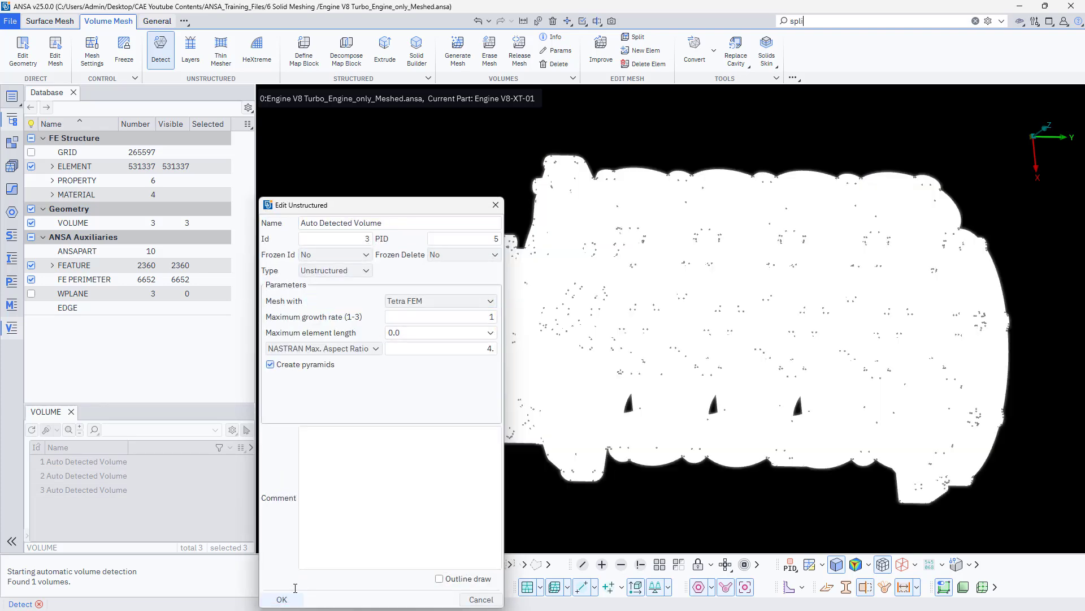
# Mesh the three selected volumes with solid elements and finish volume detection
pyautogui.rightClick(105, 481)
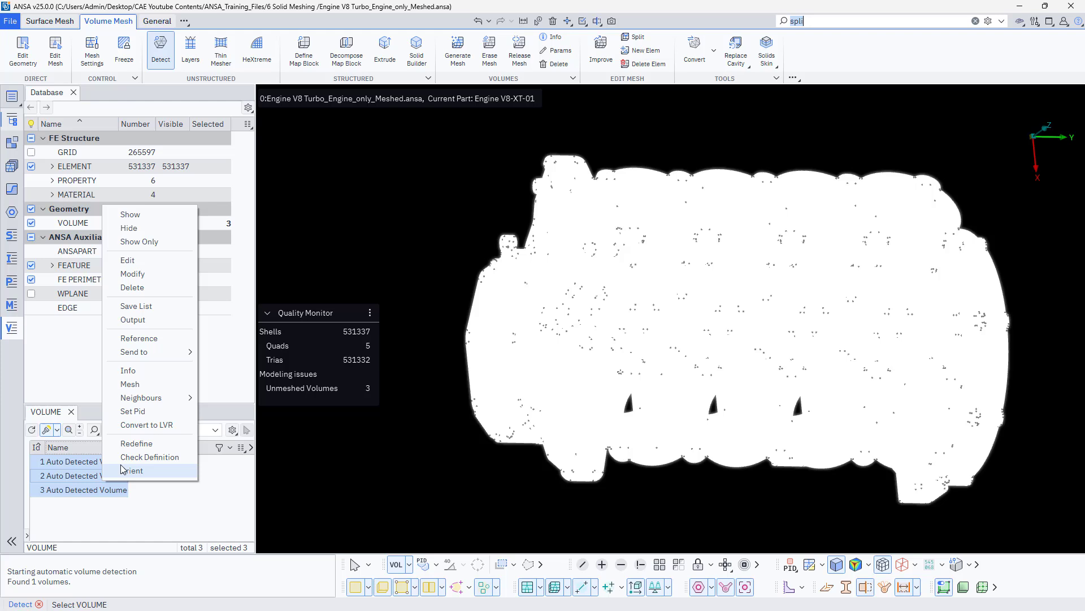
pyautogui.click(133, 386)
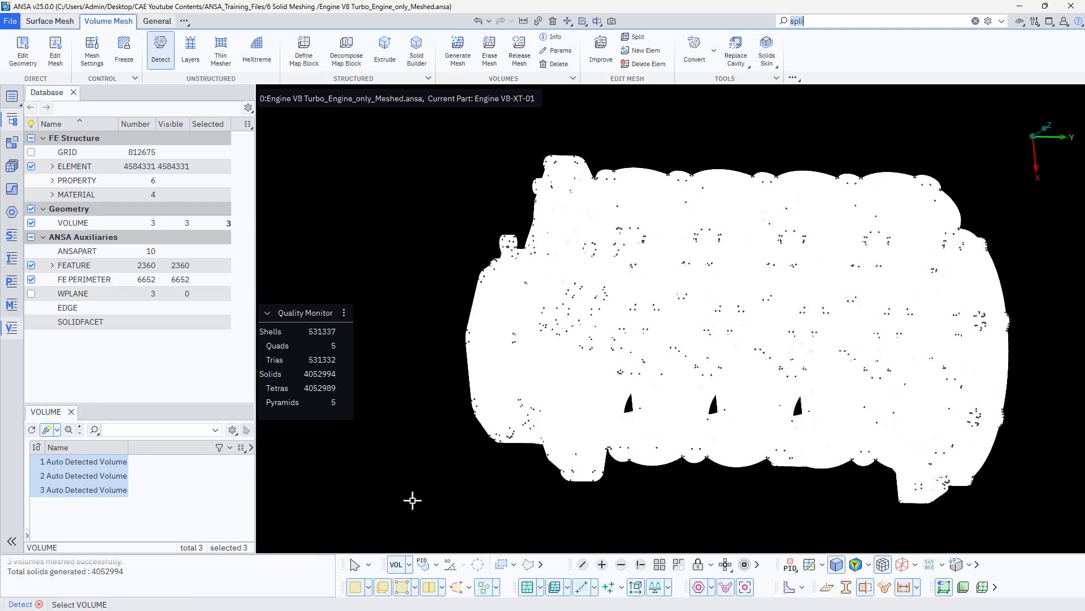
pyautogui.click(450, 478)
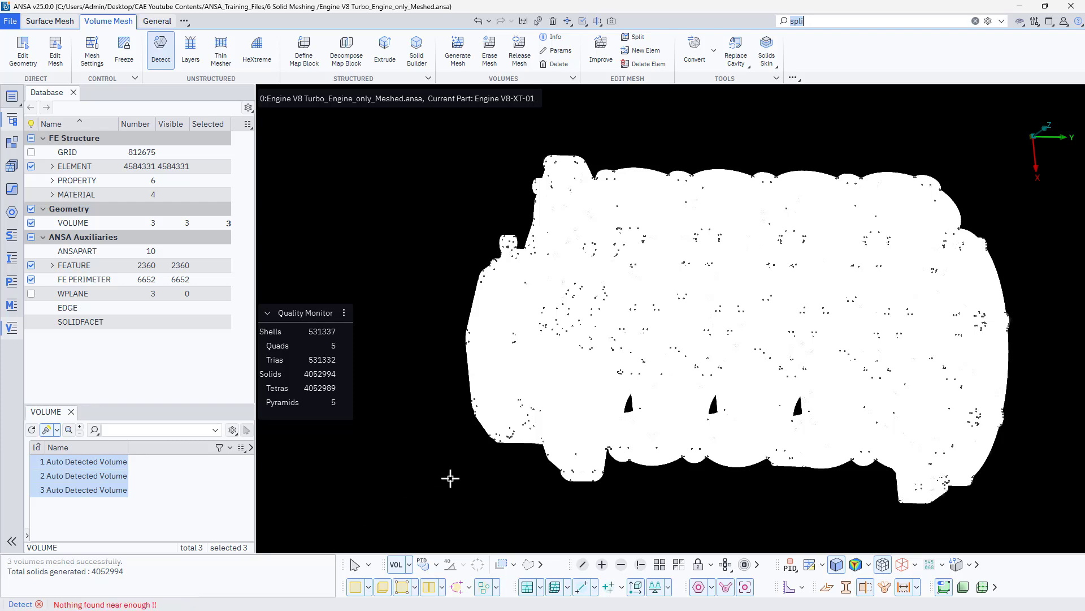
pyautogui.middleClick(450, 479)
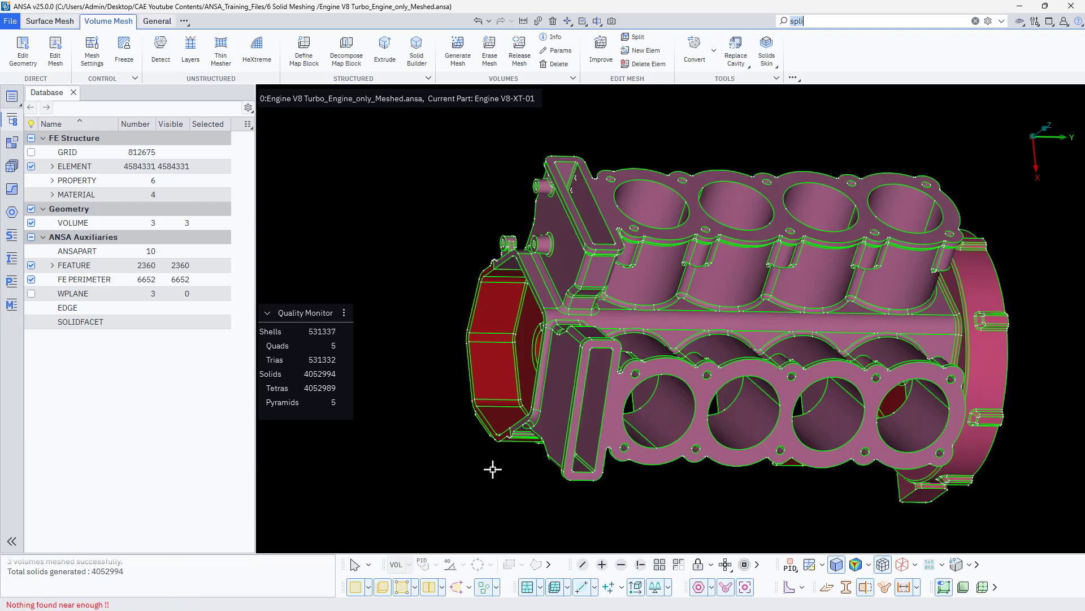
# Inspect the meshed engine with the red wireframe display switched on and return to the normal shaded display
pyautogui.click(904, 565)
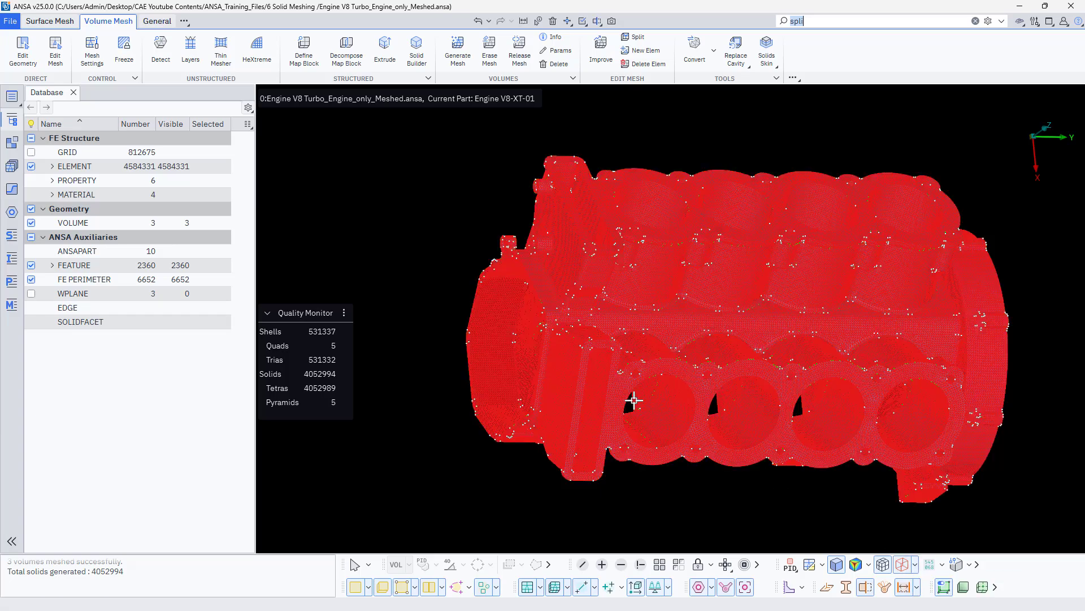
pyautogui.scroll(5, 619, 332)
pyautogui.scroll(-2, 620, 331)
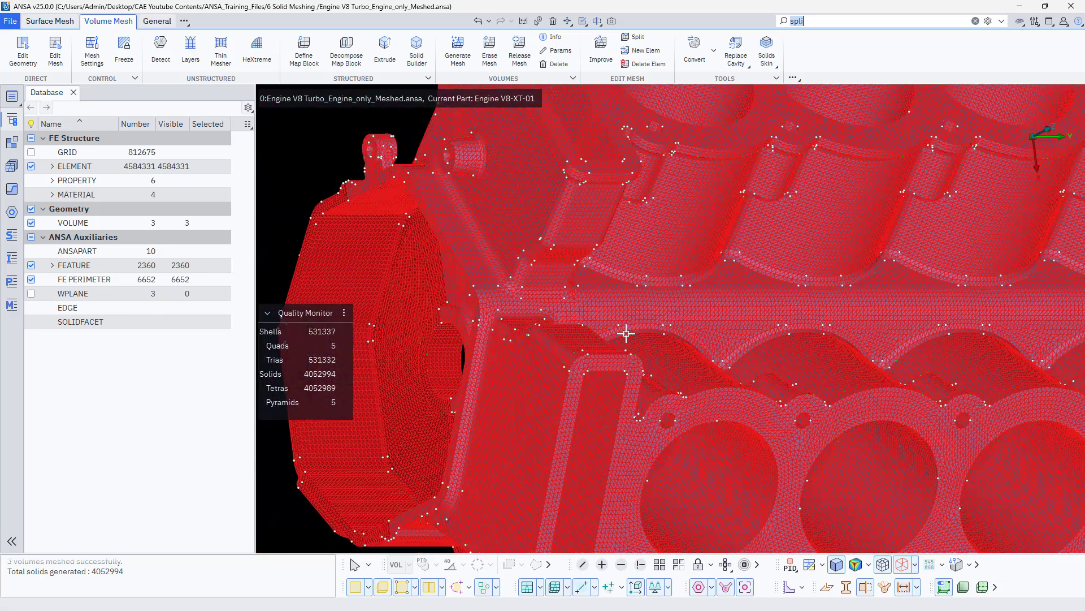
pyautogui.click(904, 569)
pyautogui.scroll(-4, 616, 373)
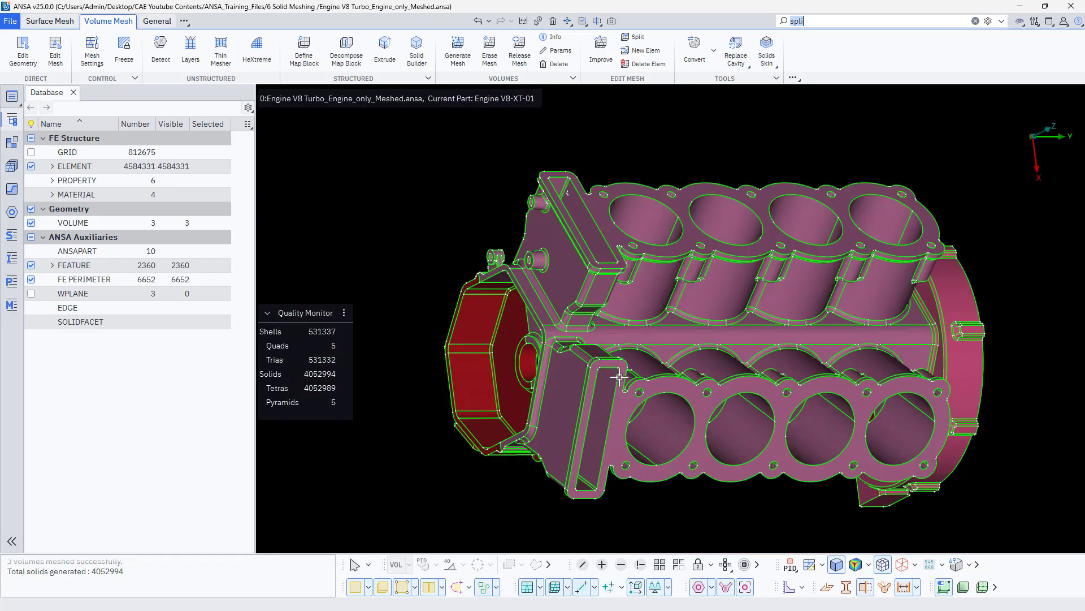
# Hide the shell elements so only the solids are displayed, toggling the shells on and off to compare both meshes
pyautogui.keyDown('ctrl'); pyautogui.moveTo(618, 378); pyautogui.dragTo(255, 254); pyautogui.keyUp('ctrl')
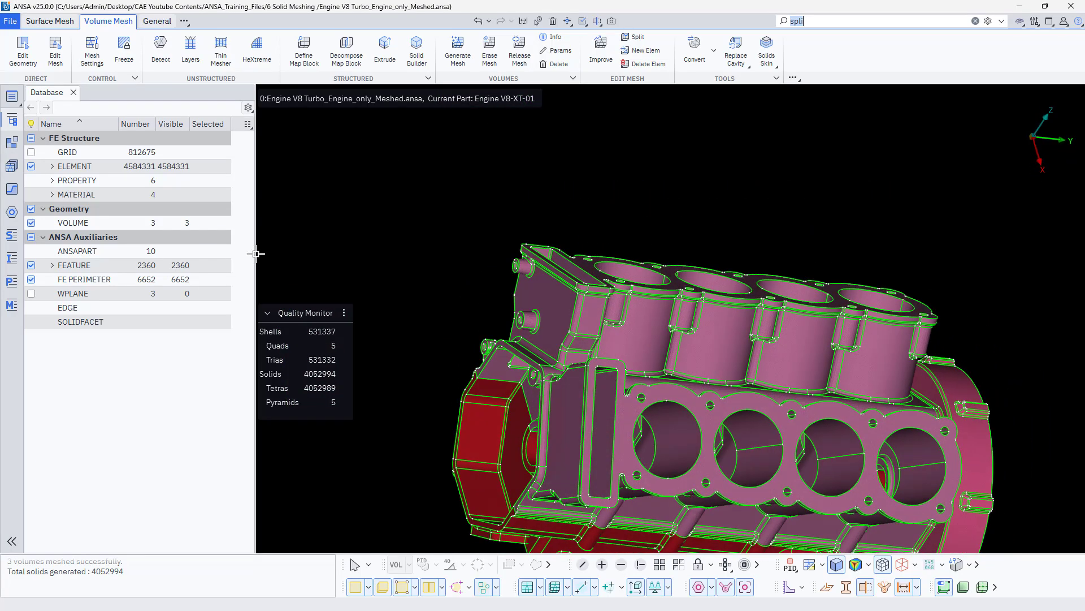
pyautogui.click(52, 167)
pyautogui.click(31, 180)
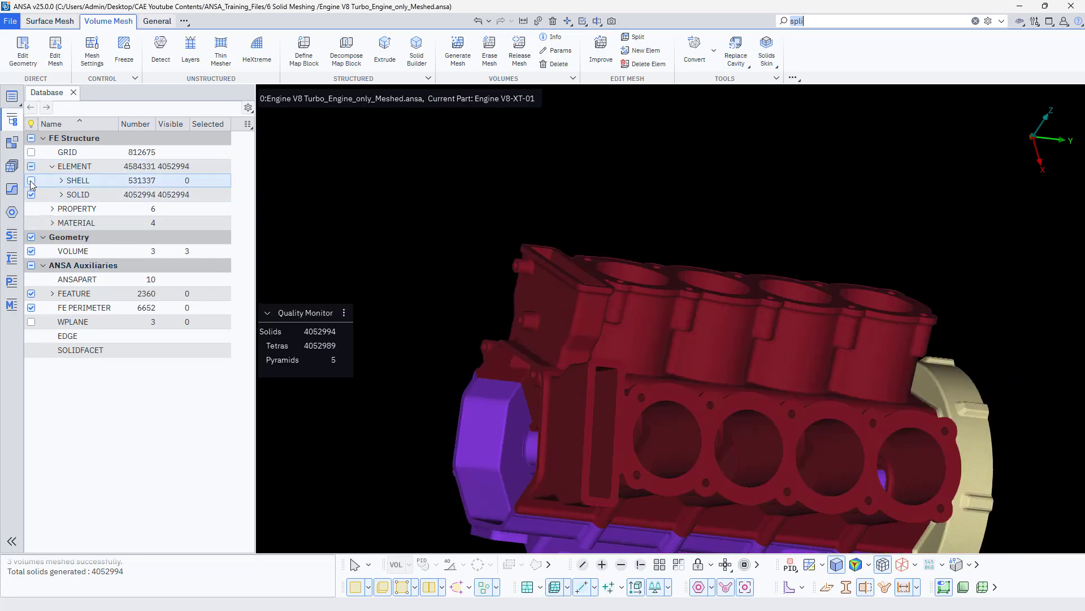
pyautogui.scroll(3, 586, 340)
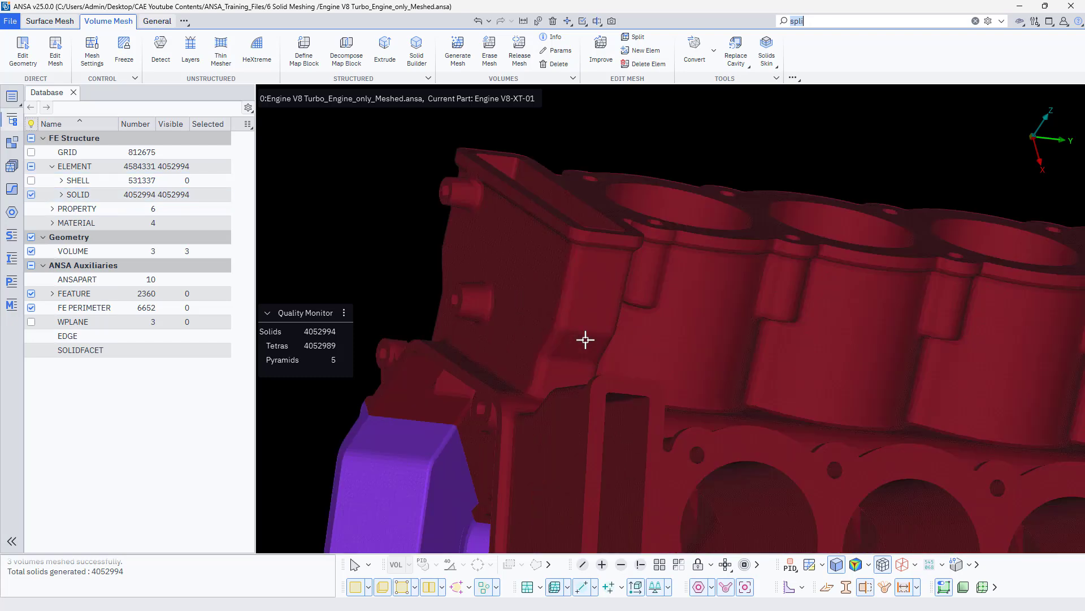
pyautogui.click(31, 181)
pyautogui.click(31, 180)
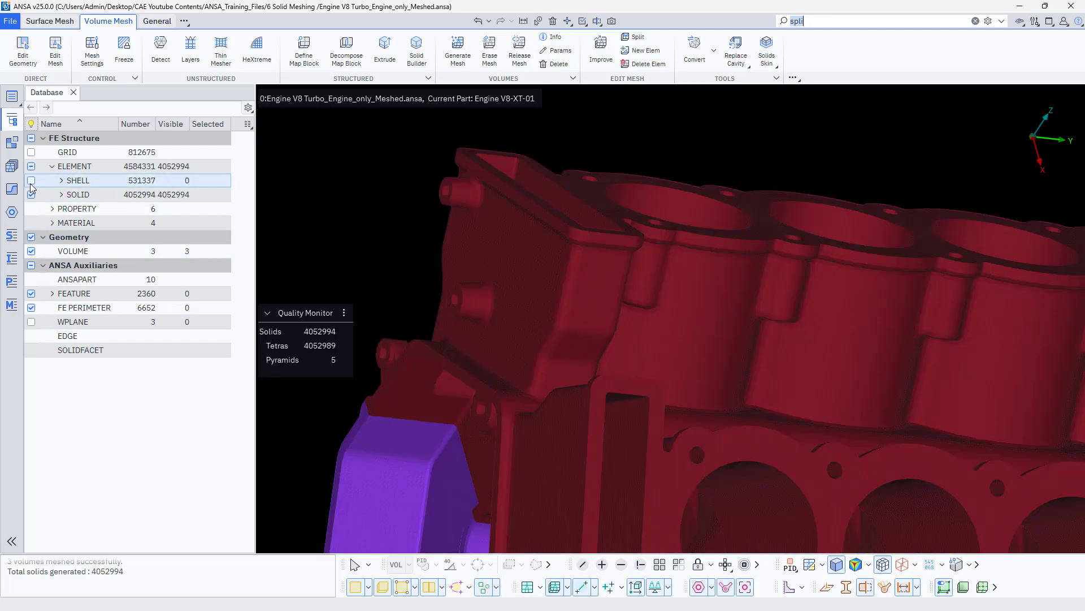
pyautogui.click(31, 180)
pyautogui.click(31, 181)
# Hide a boxed region of solid elements across the outer part of the cylinder bank, selecting any entity, to cut the engine open
pyautogui.scroll(-5, 407, 254)
pyautogui.moveTo(407, 254); pyautogui.dragTo(451, 344, button='middle')
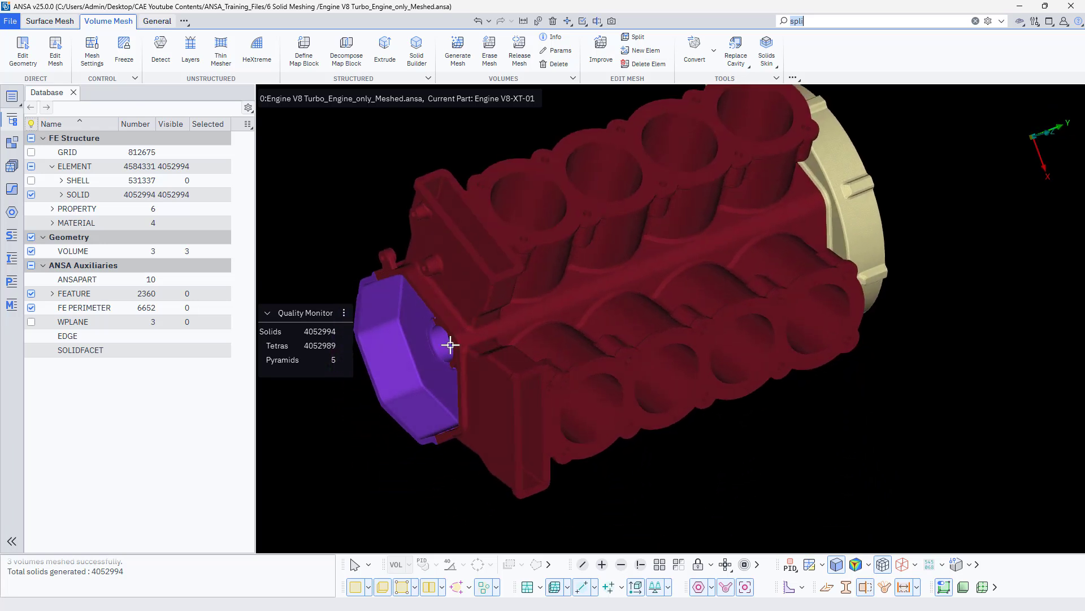
pyautogui.click(622, 564)
pyautogui.scroll(-3, 622, 458)
pyautogui.moveTo(613, 456); pyautogui.dragTo(615, 502, button='middle')
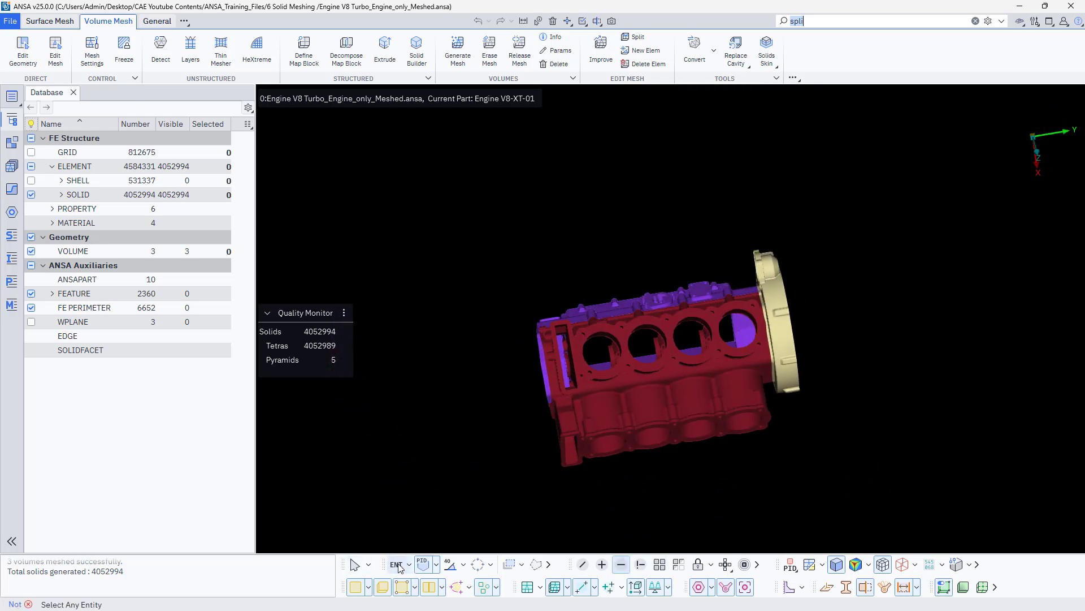
pyautogui.moveTo(508, 497)
pyautogui.mouseDown(button='middle')
pyautogui.moveTo(482, 492)
pyautogui.moveTo(516, 511)
pyautogui.moveTo(468, 487)
pyautogui.moveTo(496, 485)
pyautogui.mouseUp(button='middle')
pyautogui.moveTo(515, 434); pyautogui.dragTo(720, 524)
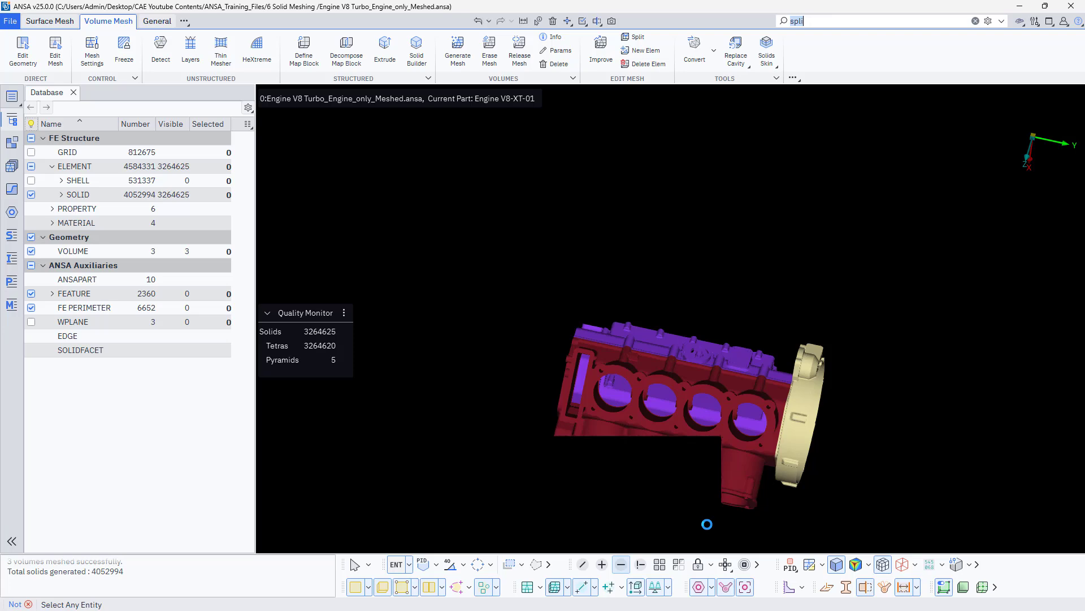
# Examine the tetra elements exposed on the cut faces around the cylinder bores, close up and across the whole bank
pyautogui.scroll(6, 686, 422)
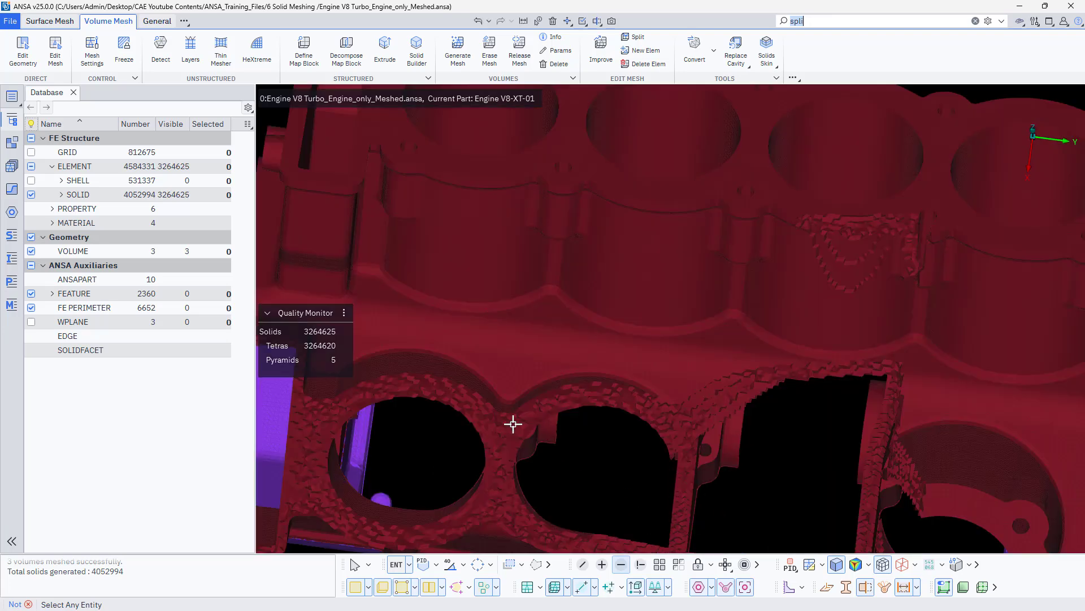
pyautogui.scroll(8, 516, 380)
pyautogui.scroll(4, 633, 373)
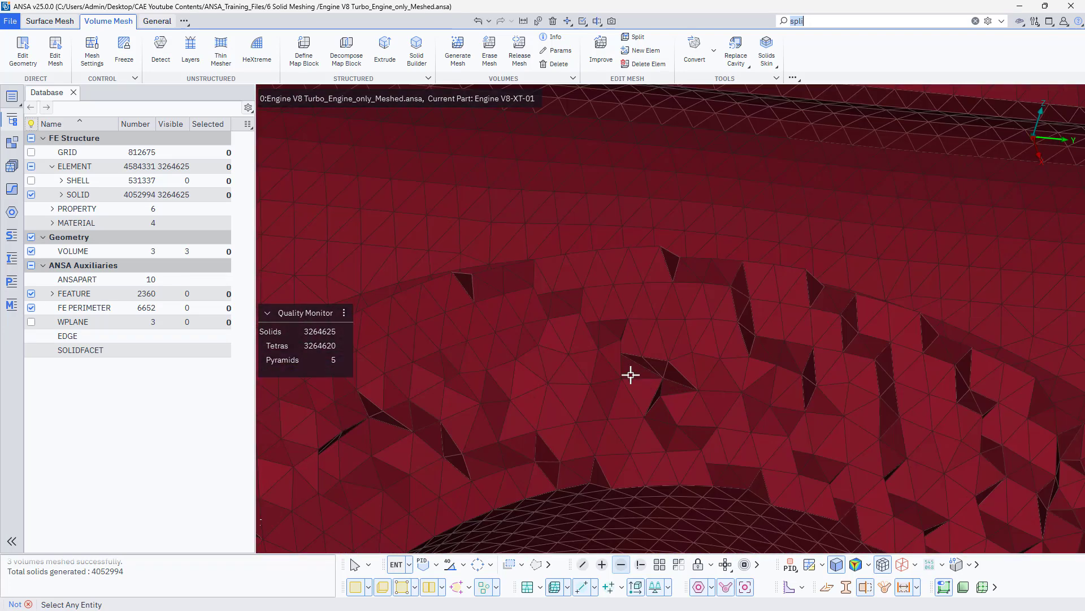
pyautogui.scroll(-4, 586, 386)
pyautogui.scroll(-5, 761, 404)
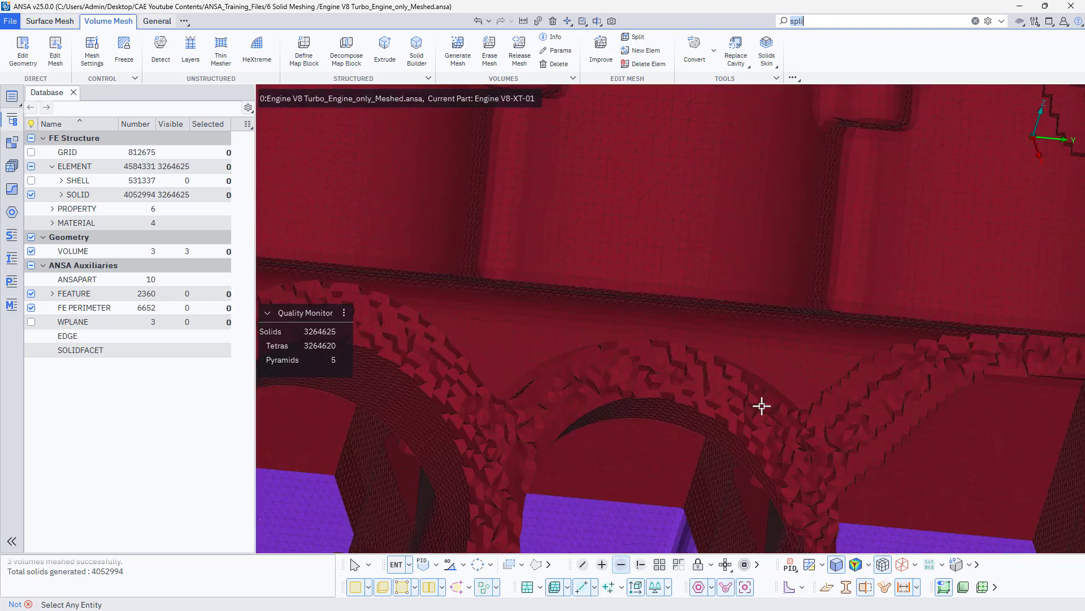
pyautogui.scroll(3, 727, 280)
pyautogui.scroll(-3, 733, 297)
pyautogui.scroll(-4, 733, 297)
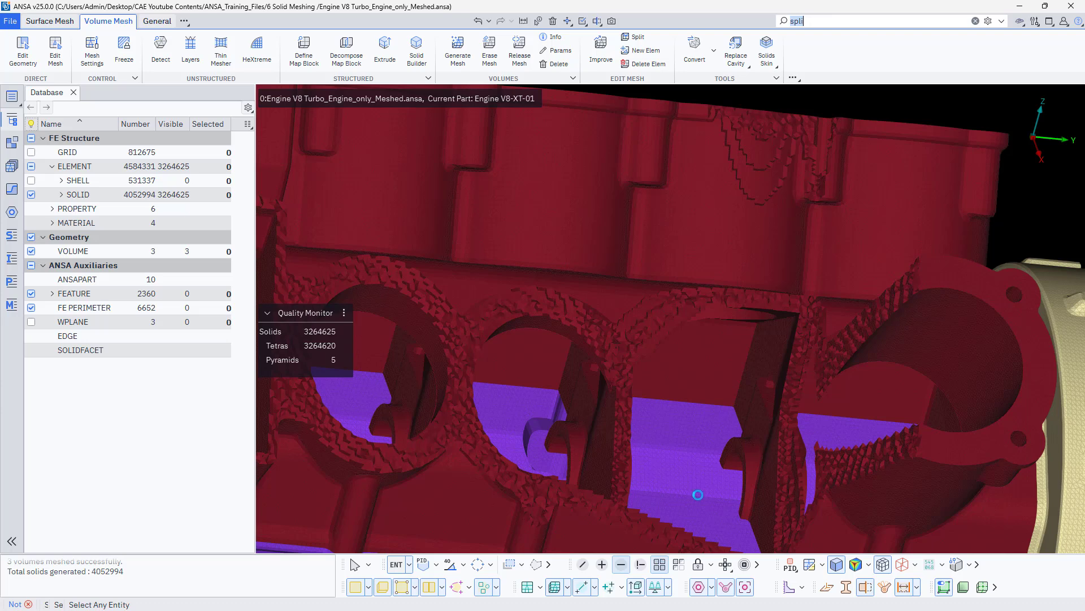
# Display all the hidden solid elements again and view the complete meshed engine from the flywheel housing side
pyautogui.scroll(-6, 707, 444)
pyautogui.keyDown('ctrl'); pyautogui.moveTo(703, 436); pyautogui.dragTo(468, 272); pyautogui.keyUp('ctrl')
pyautogui.scroll(5, 553, 346)
pyautogui.keyDown('ctrl'); pyautogui.moveTo(552, 347); pyautogui.dragTo(414, 381); pyautogui.keyUp('ctrl')
pyautogui.scroll(-3, 560, 344)
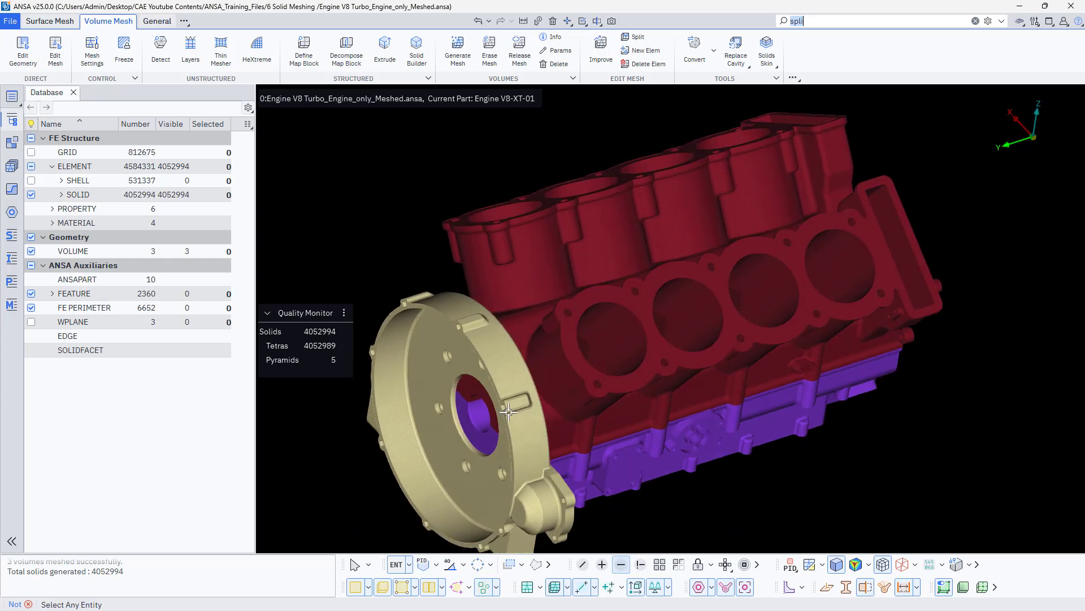
pyautogui.keyDown('ctrl'); pyautogui.moveTo(414, 381); pyautogui.dragTo(431, 355, button='middle'); pyautogui.keyUp('ctrl')
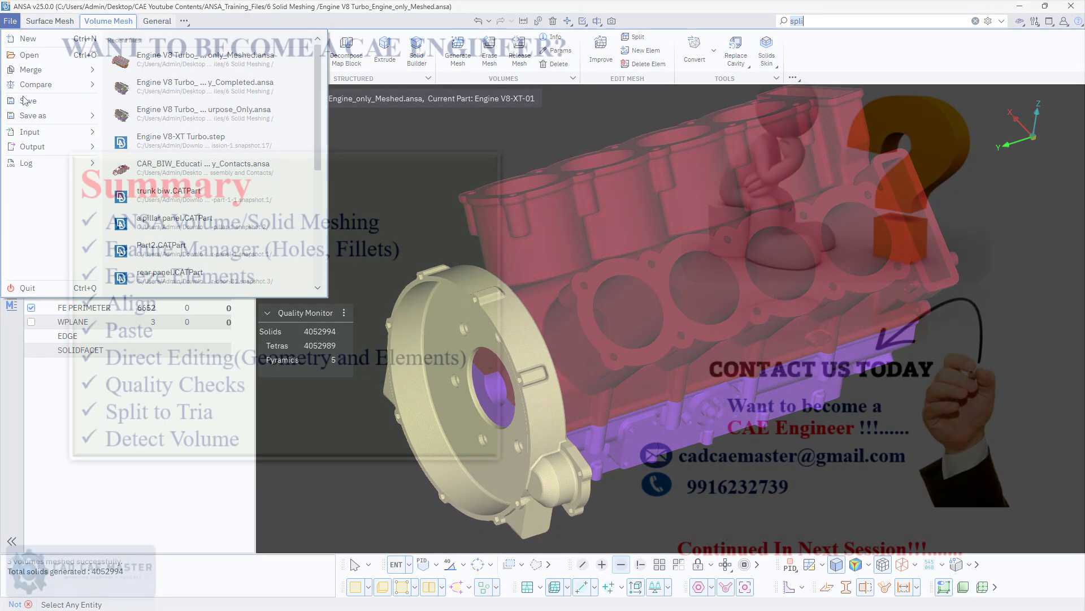